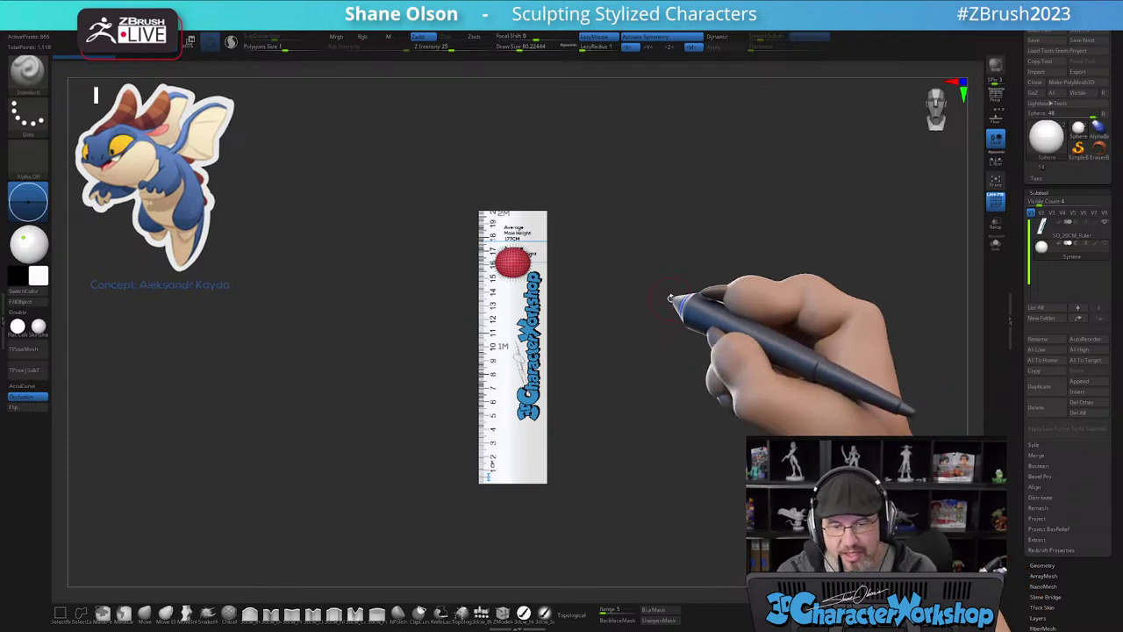
- Make the sphere the active subtool, hide the ruler subtool and turn off the wireframe display on the model
alt+drag(666, 288, 667, 293)
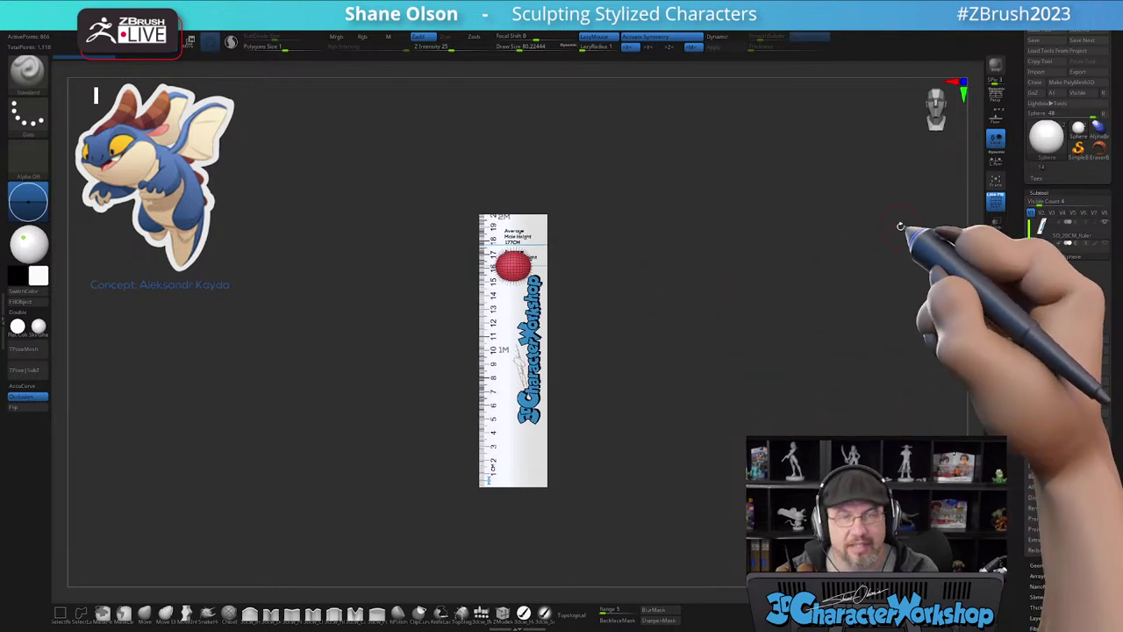
click(1046, 231)
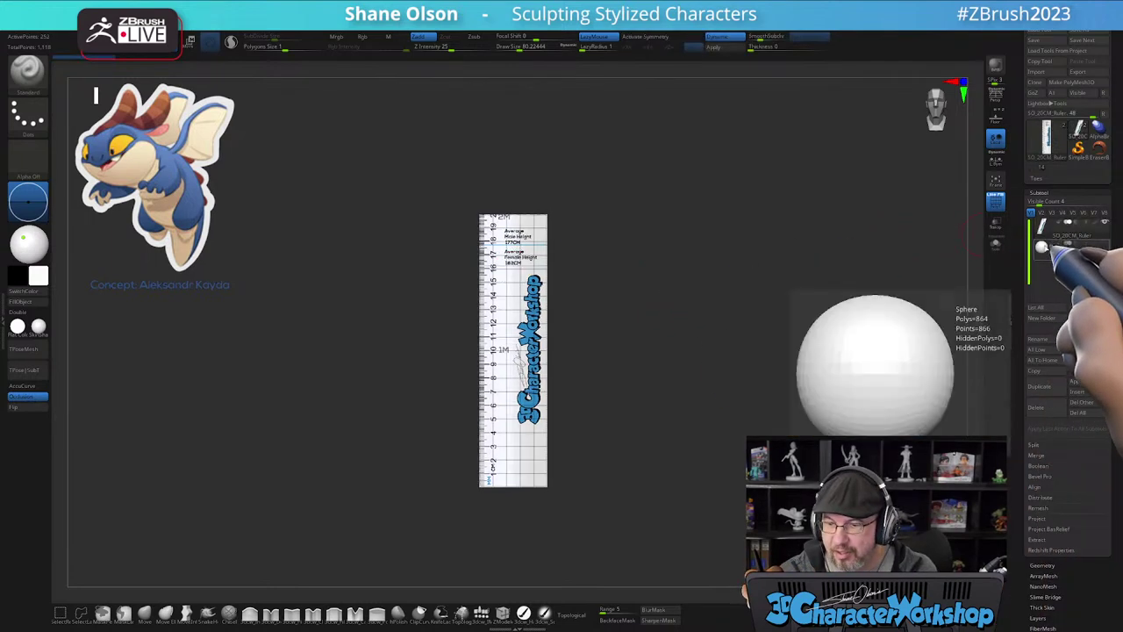
click(1049, 248)
click(1107, 224)
alt+drag(630, 269, 633, 304)
alt+drag(637, 228, 602, 410)
alt+drag(594, 306, 618, 404)
mouse_move(699, 339)
alt+mouse_down()
mouse_move(681, 379)
mouse_move(720, 365)
alt+mouse_up()
key(shift+f)
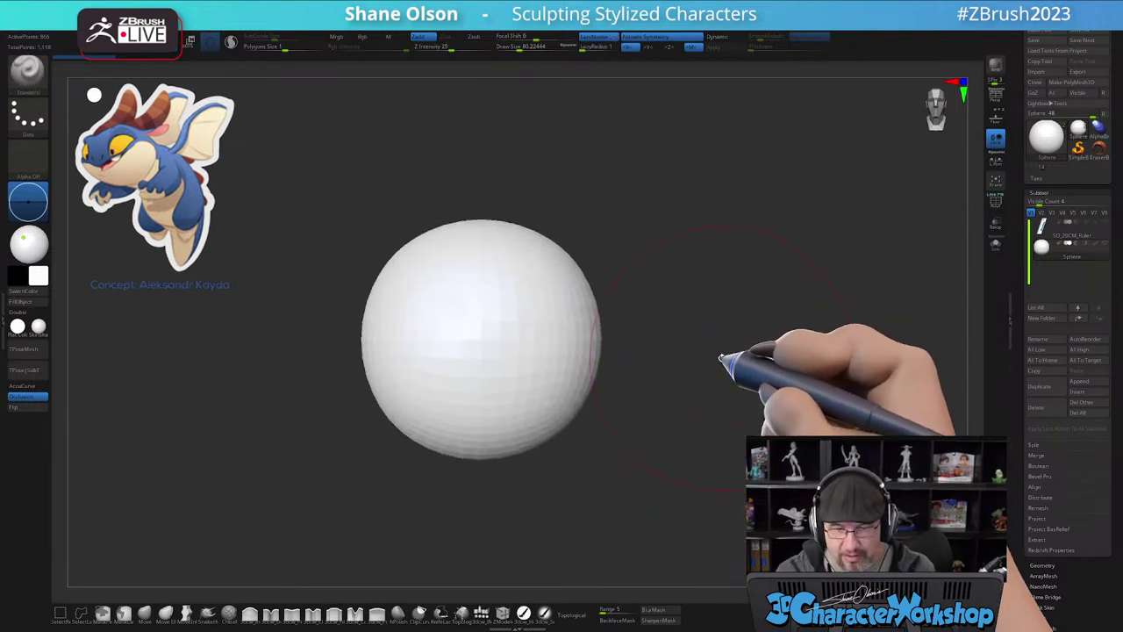
alt+drag(145, 362, 157, 364)
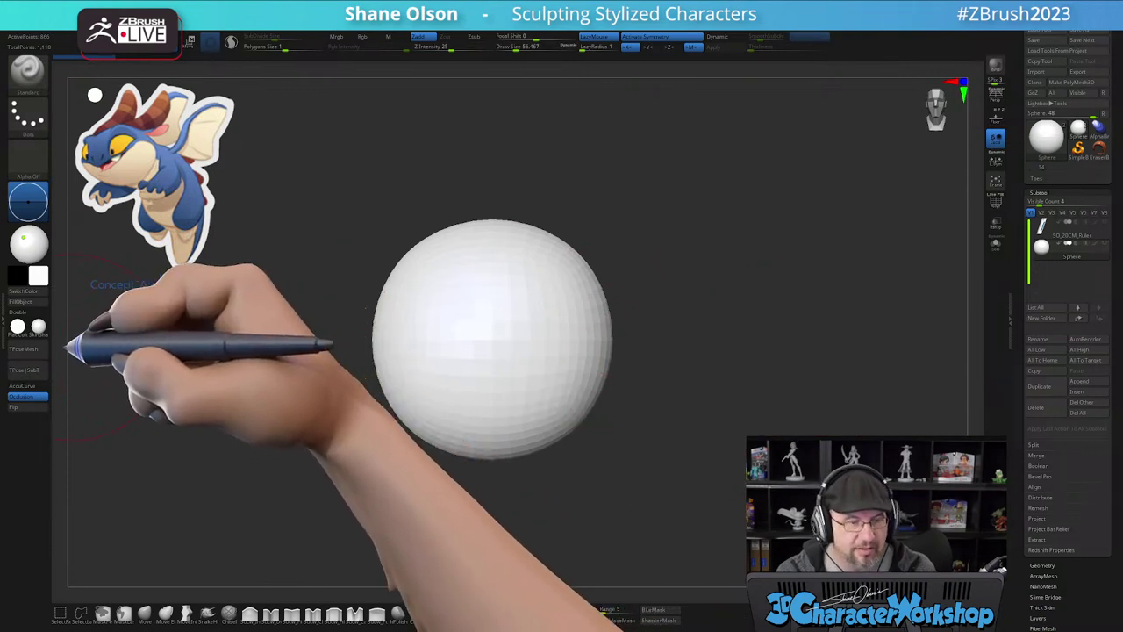
click(38, 327)
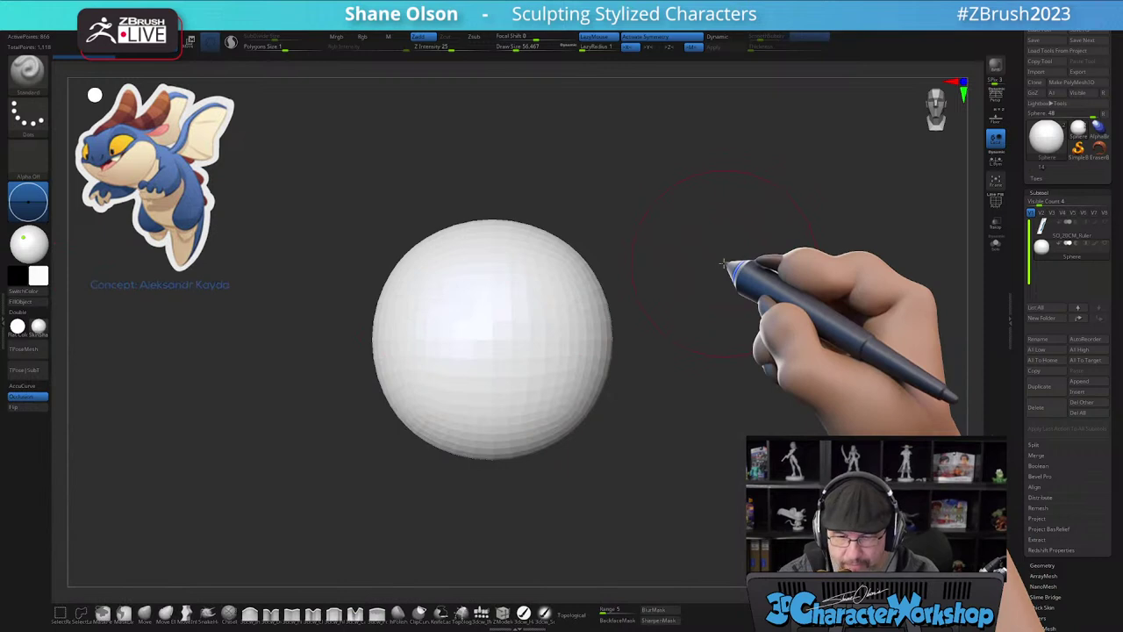
alt+drag(725, 258, 723, 266)
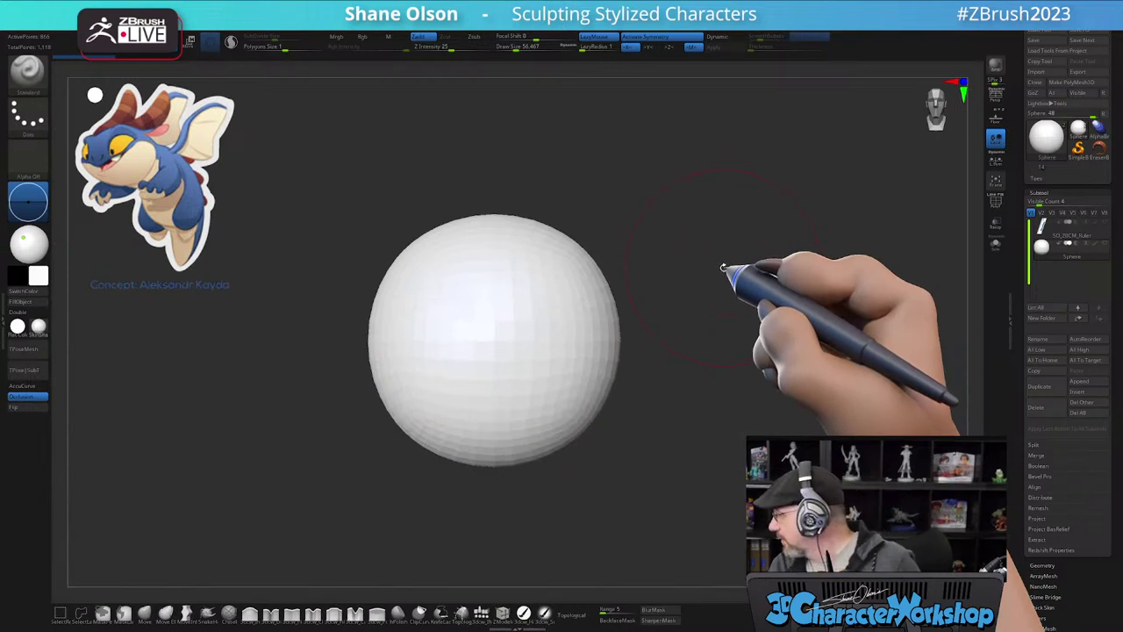
alt+drag(703, 297, 725, 304)
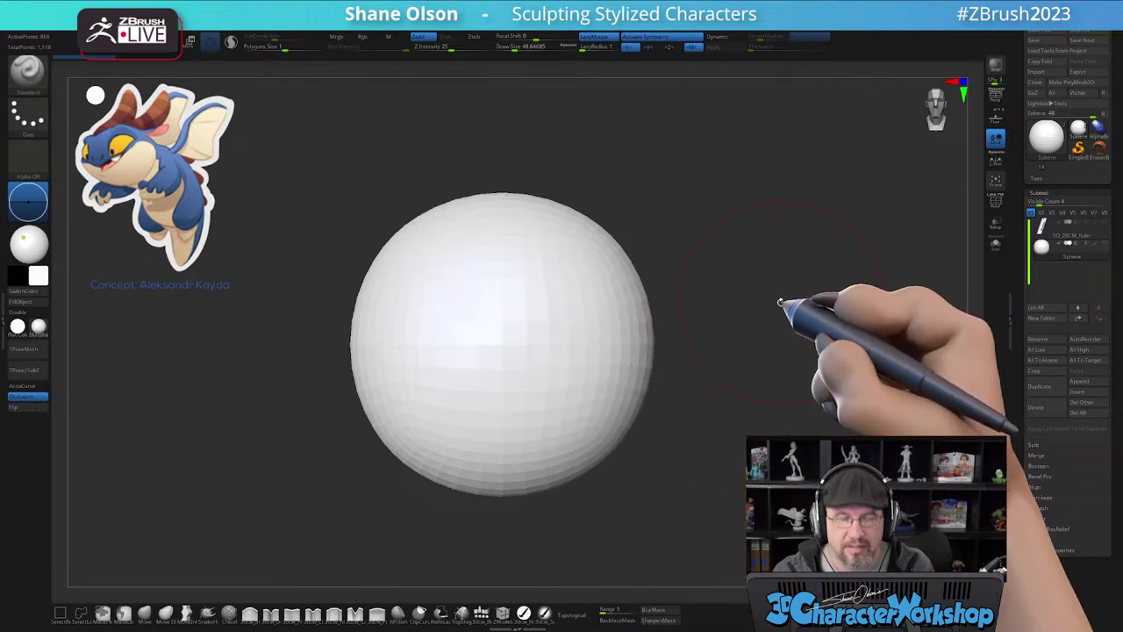
key(s)
drag(781, 303, 792, 340)
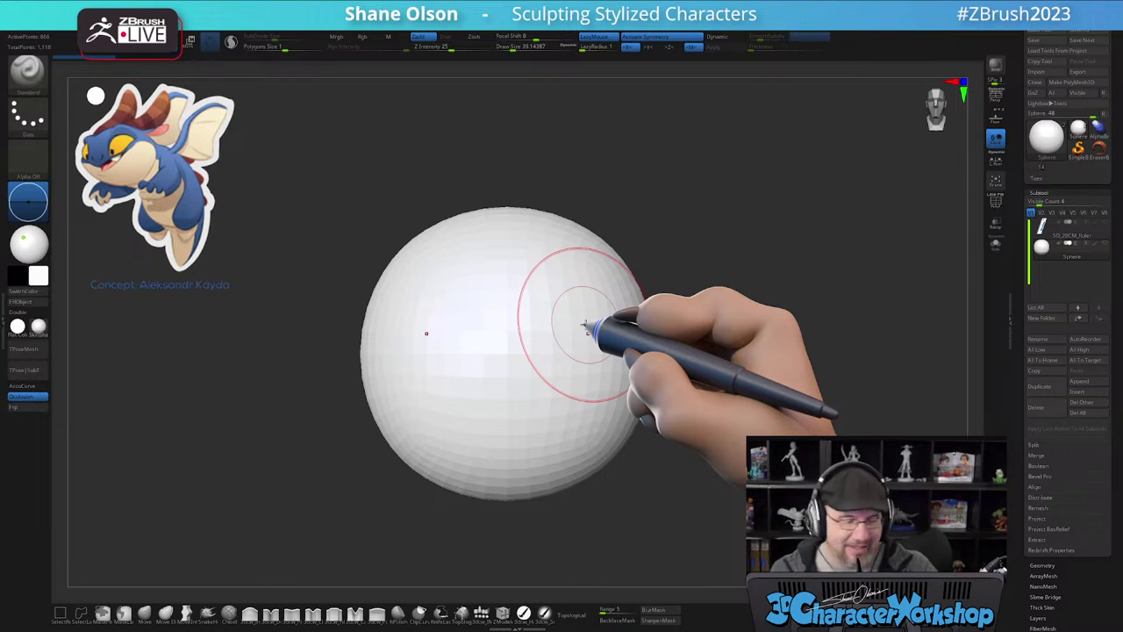
drag(717, 354, 748, 338)
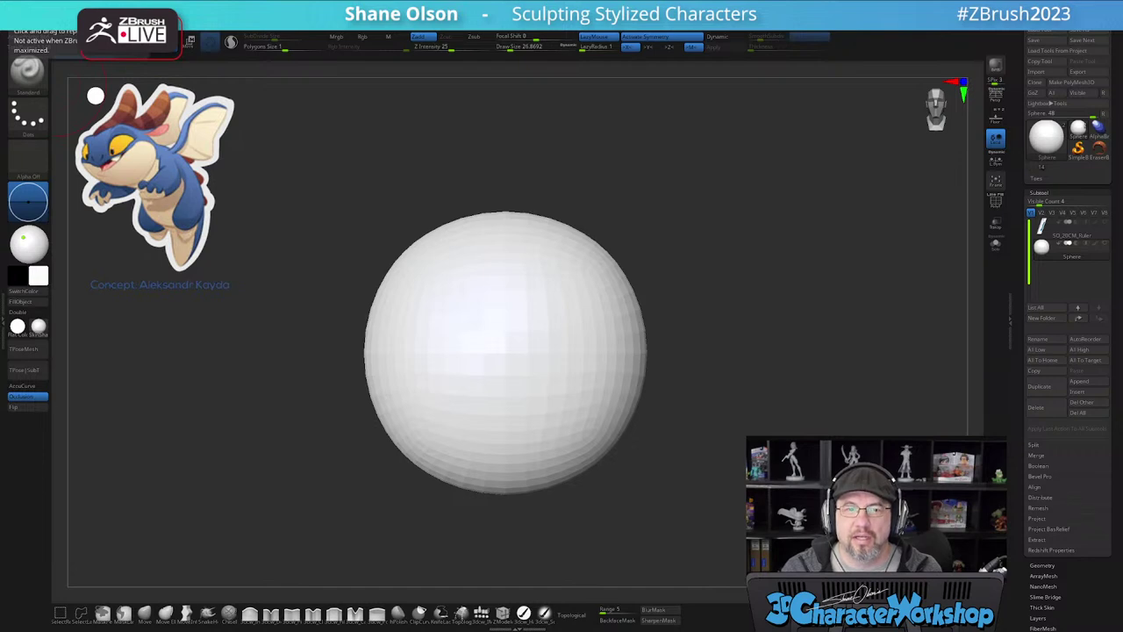
- Switch to the browser and examine the dragon concept sheets on the ArtStation project page, including Red Sonya, Courier, Mother of Dragons, Friendship and Hunting
drag(478, 0, 410, 95)
scroll(339, 345, up, 1)
scroll(338, 345, down, 1)
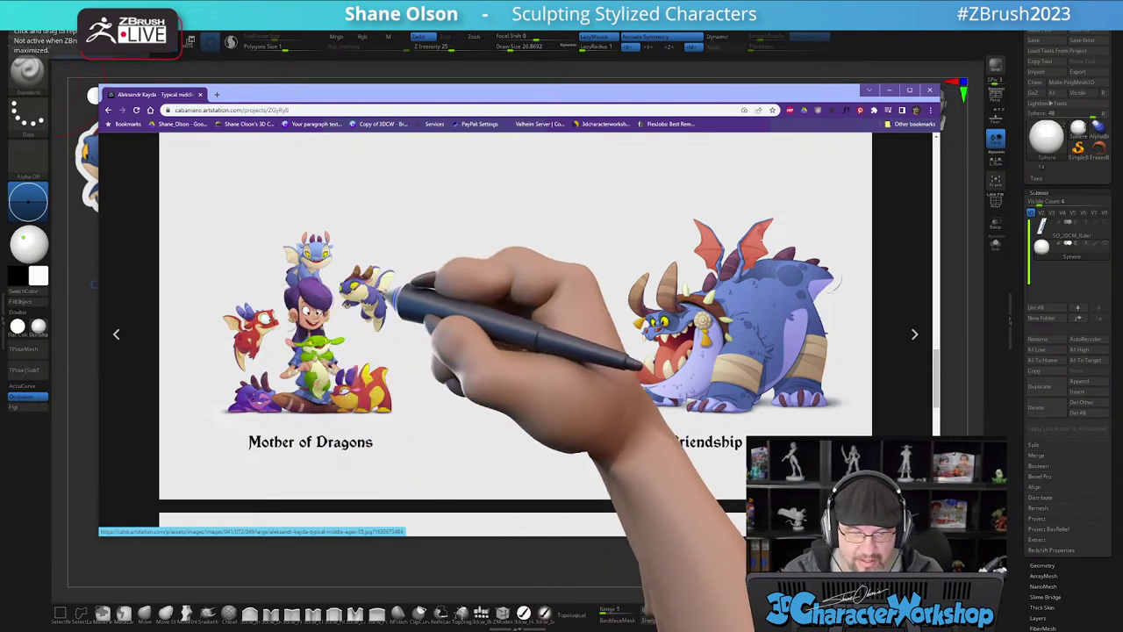
scroll(410, 294, up, 13)
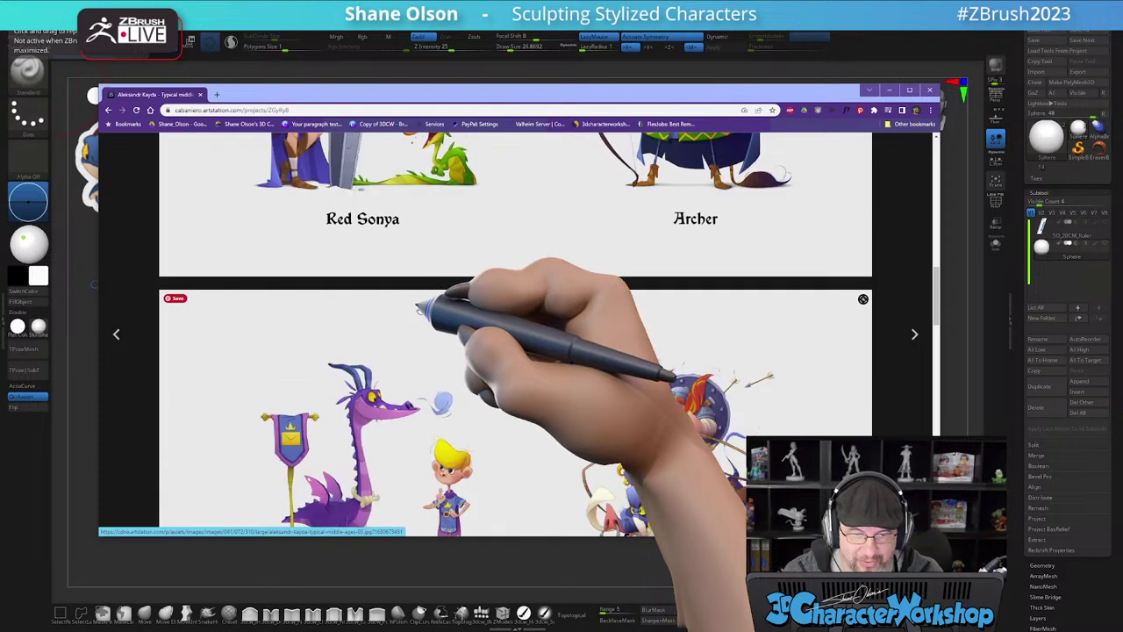
scroll(418, 305, up, 6)
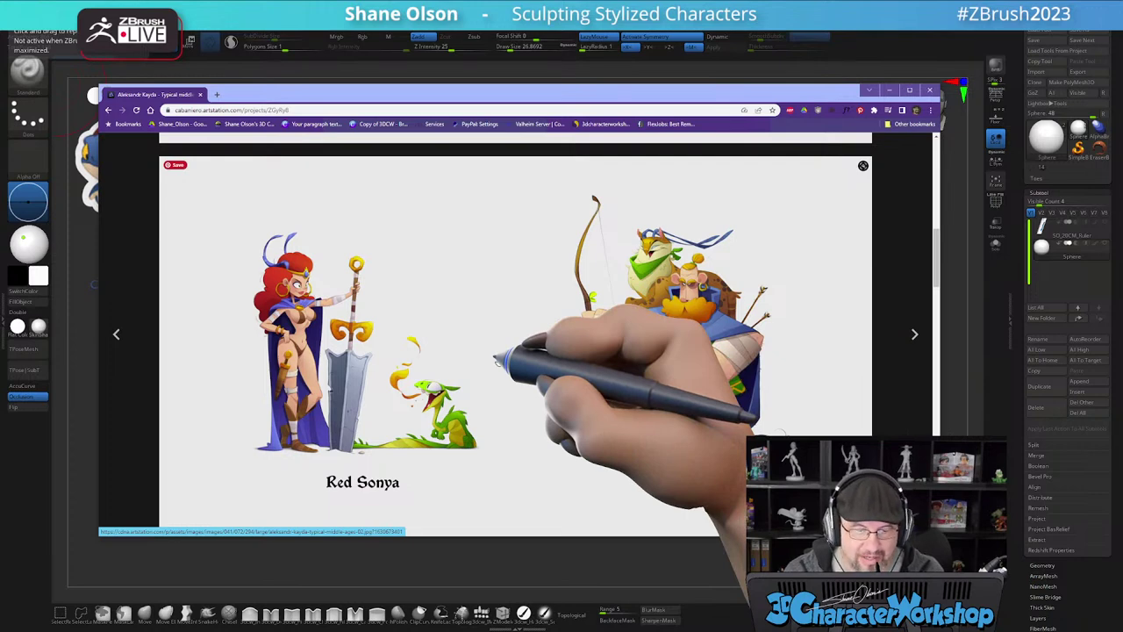
scroll(476, 360, down, 2)
scroll(477, 362, down, 8)
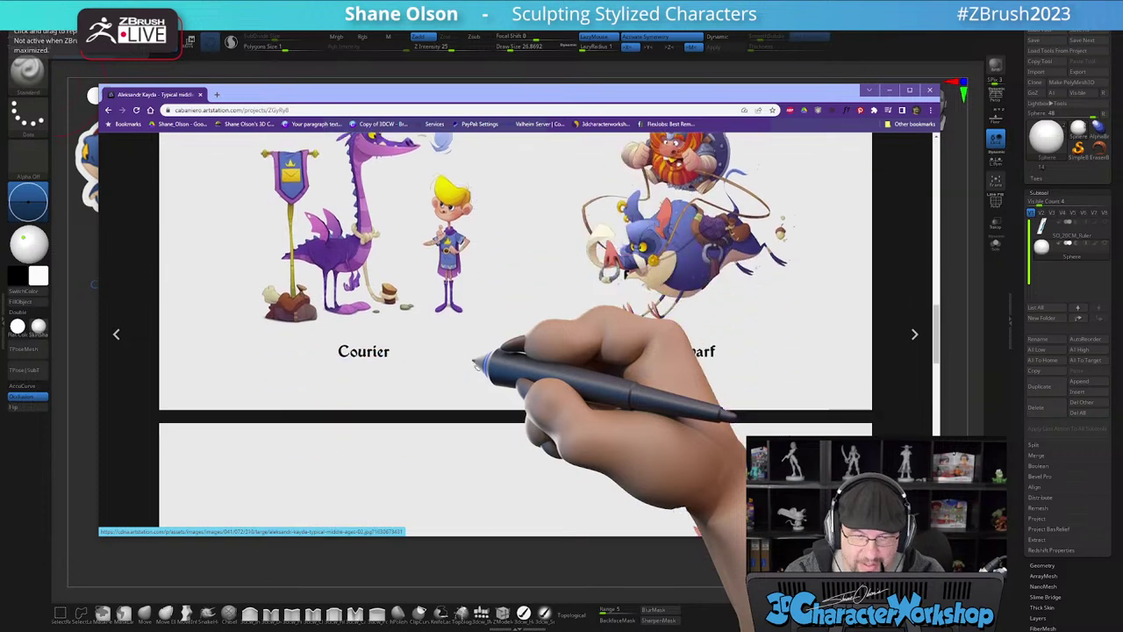
scroll(475, 366, down, 4)
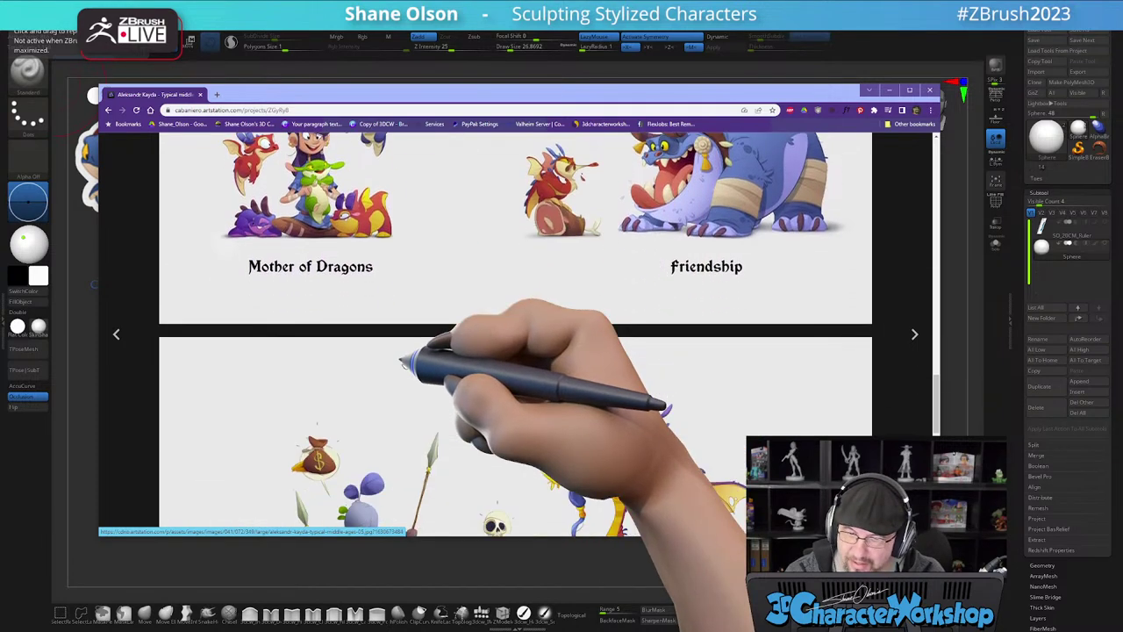
scroll(404, 362, down, 3)
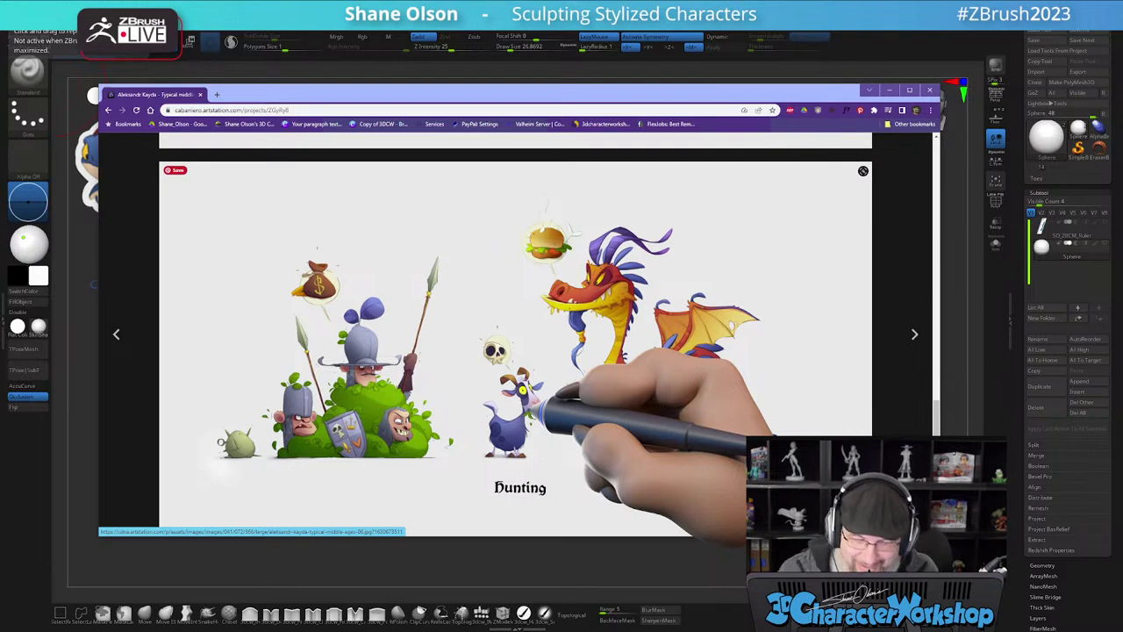
scroll(579, 306, up, 5)
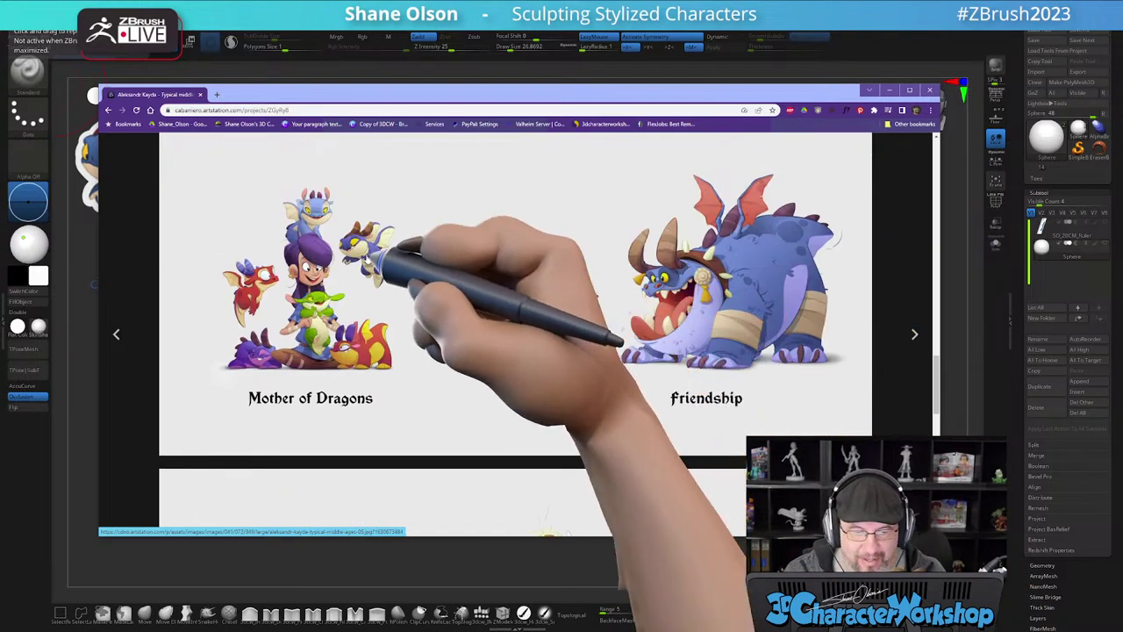
click(858, 40)
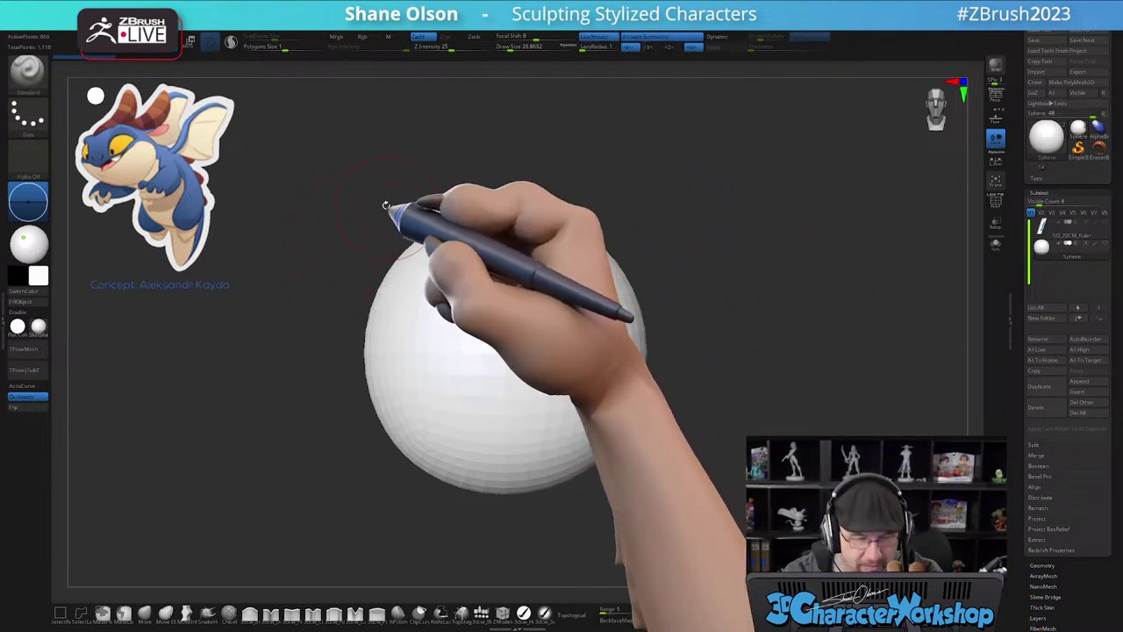
- Enlarge the dragon reference image with Spotlight and place it beside the sphere
key(z)
drag(237, 168, 307, 297)
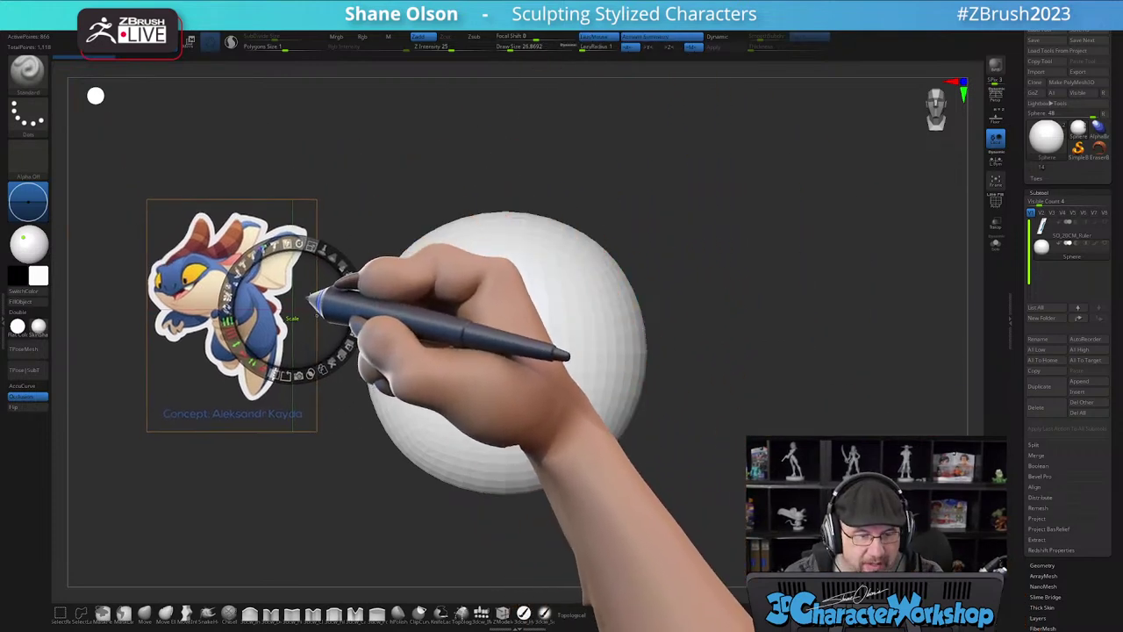
mouse_move(310, 247)
mouse_down()
mouse_move(324, 275)
mouse_move(318, 241)
mouse_up()
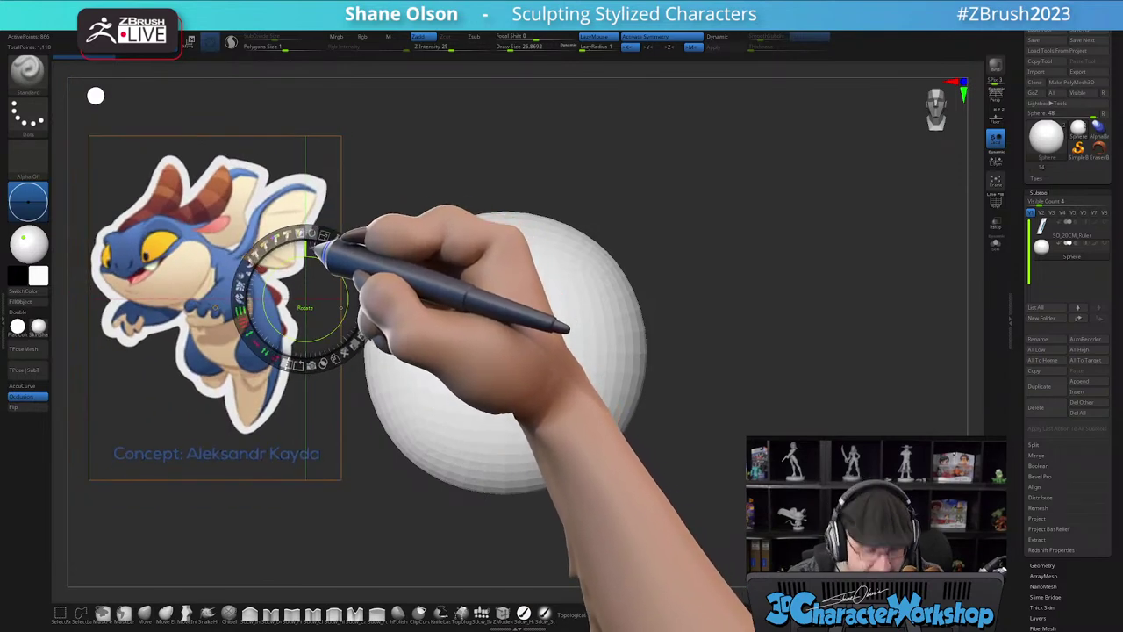
key(z)
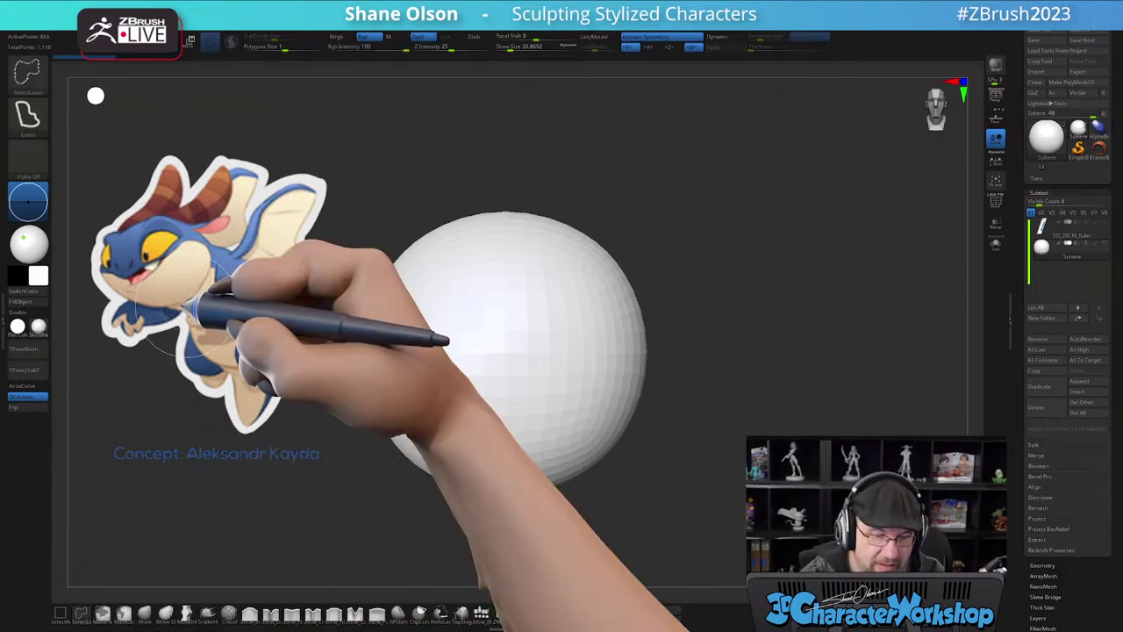
- Examine the head, torso and horn shapes of the dragon reference by tracing over them with temporary lasso outlines
mouse_move(188, 307)
ctrl+shift+mouse_down()
mouse_move(222, 373)
mouse_move(255, 367)
mouse_move(283, 325)
mouse_move(271, 276)
mouse_move(224, 238)
mouse_move(210, 251)
mouse_move(209, 240)
mouse_move(291, 368)
mouse_move(237, 381)
mouse_move(255, 424)
mouse_move(272, 330)
mouse_move(280, 382)
mouse_move(295, 390)
ctrl+shift+mouse_up()
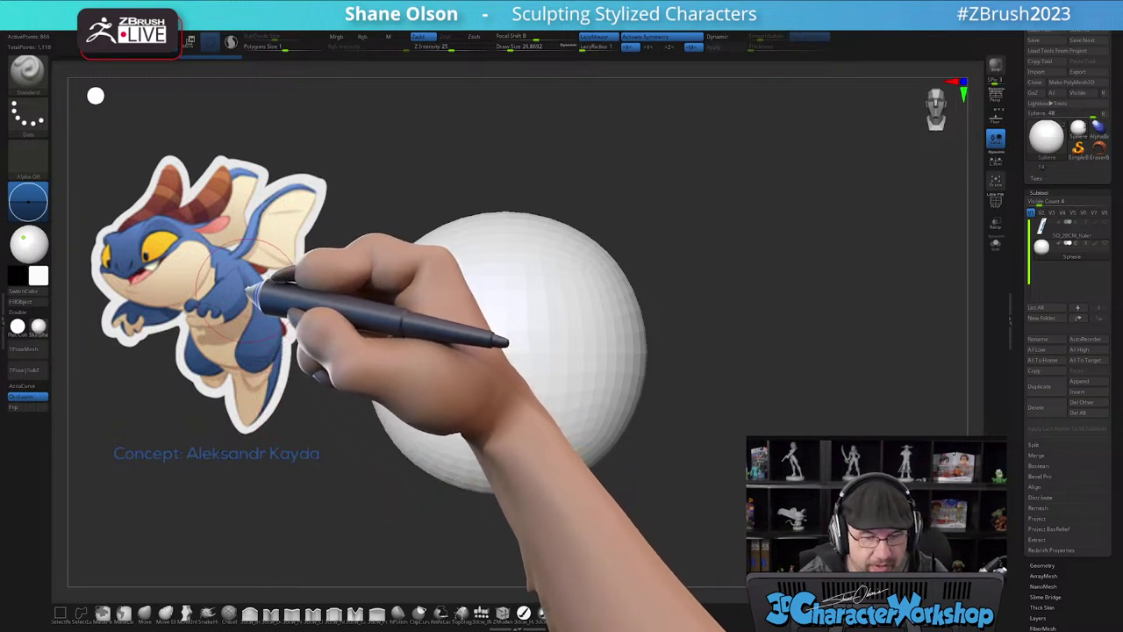
mouse_move(199, 220)
ctrl+shift+mouse_down()
mouse_move(104, 237)
mouse_move(151, 303)
mouse_move(210, 243)
mouse_move(220, 418)
ctrl+shift+mouse_up()
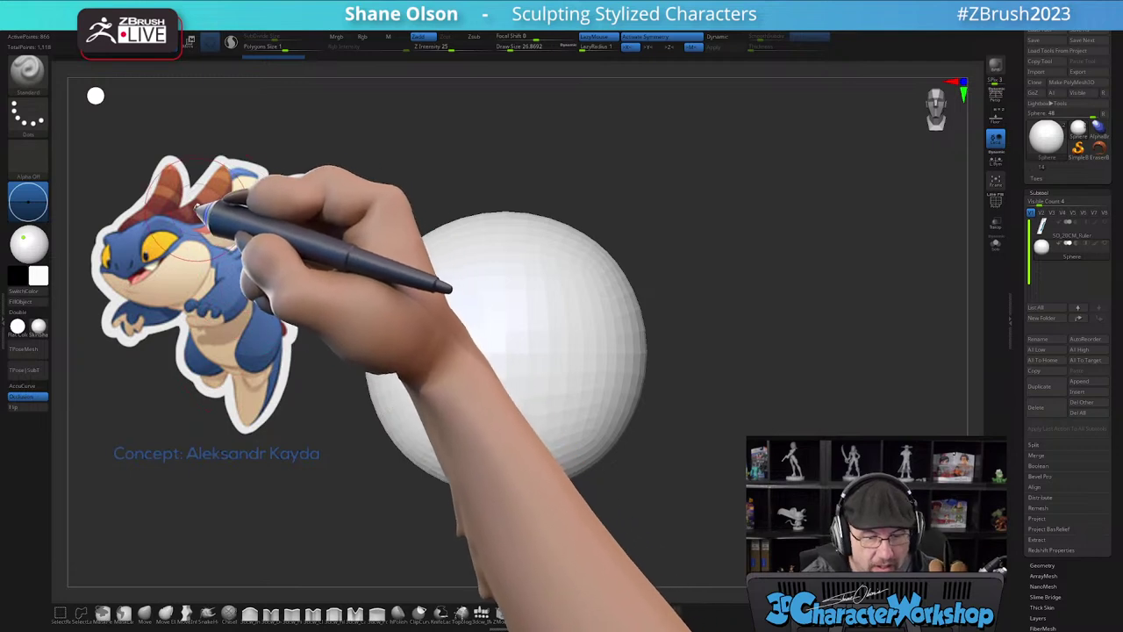
key(ctrl+alt+shift)
mouse_move(223, 164)
ctrl+shift+mouse_down()
mouse_move(204, 211)
mouse_move(189, 214)
ctrl+shift+mouse_up()
key(ctrl+shift)
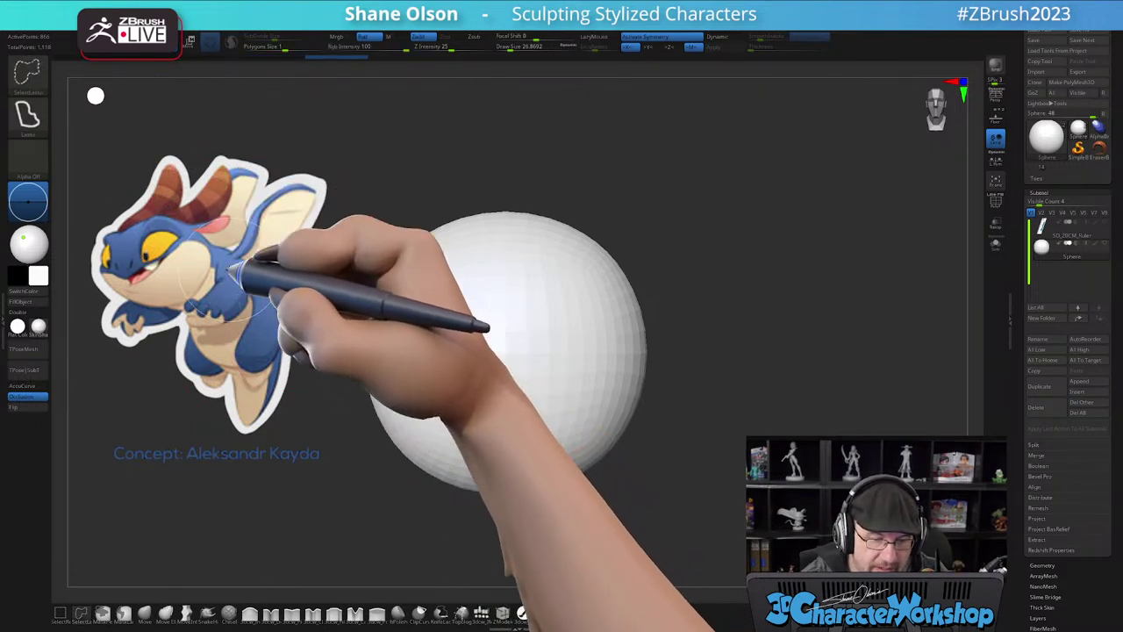
mouse_move(216, 260)
ctrl+shift+mouse_down()
mouse_move(206, 292)
mouse_move(187, 305)
mouse_move(221, 314)
mouse_move(189, 314)
mouse_move(243, 312)
mouse_move(235, 267)
mouse_move(224, 391)
ctrl+shift+mouse_up()
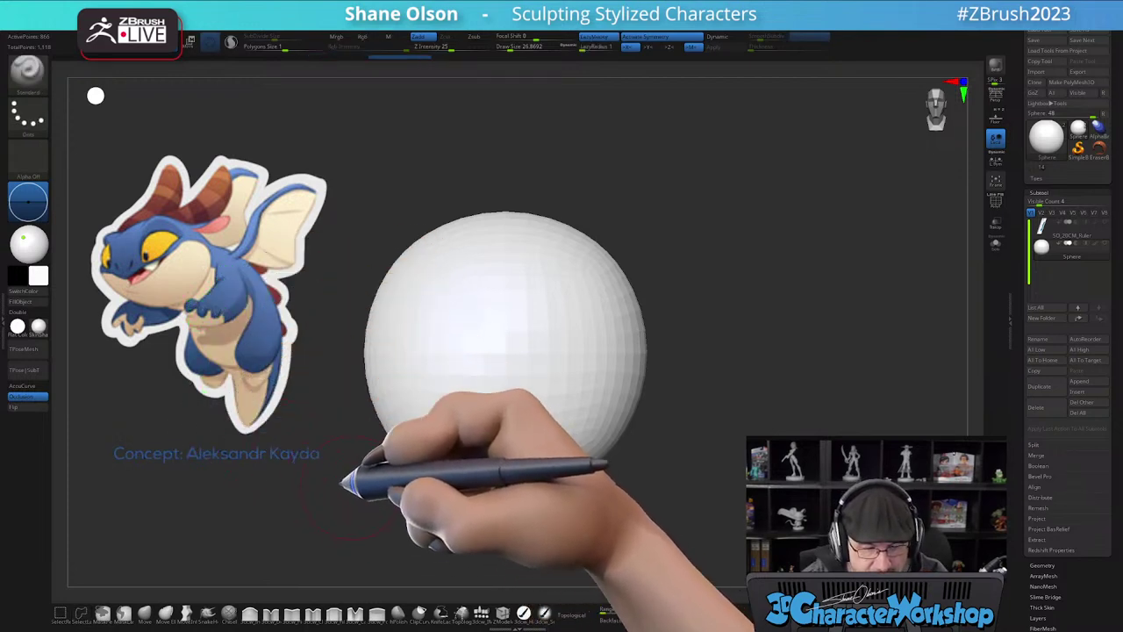
key(ctrl+shift)
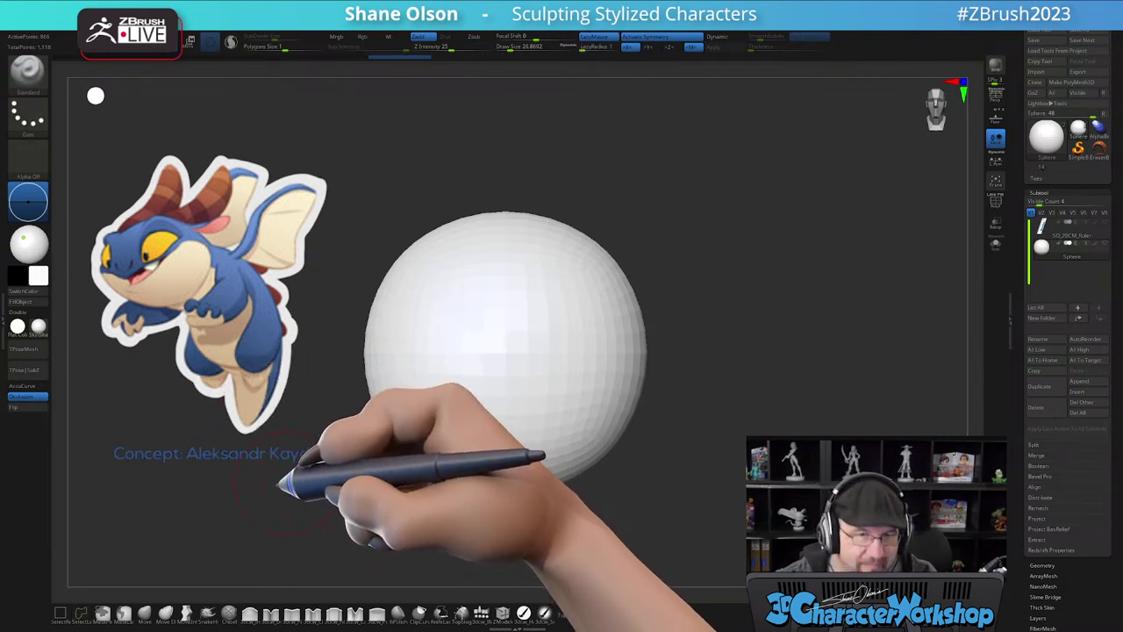
- Shrink the dragon reference image with Spotlight and move it well clear of the sphere
alt+drag(676, 220, 721, 229)
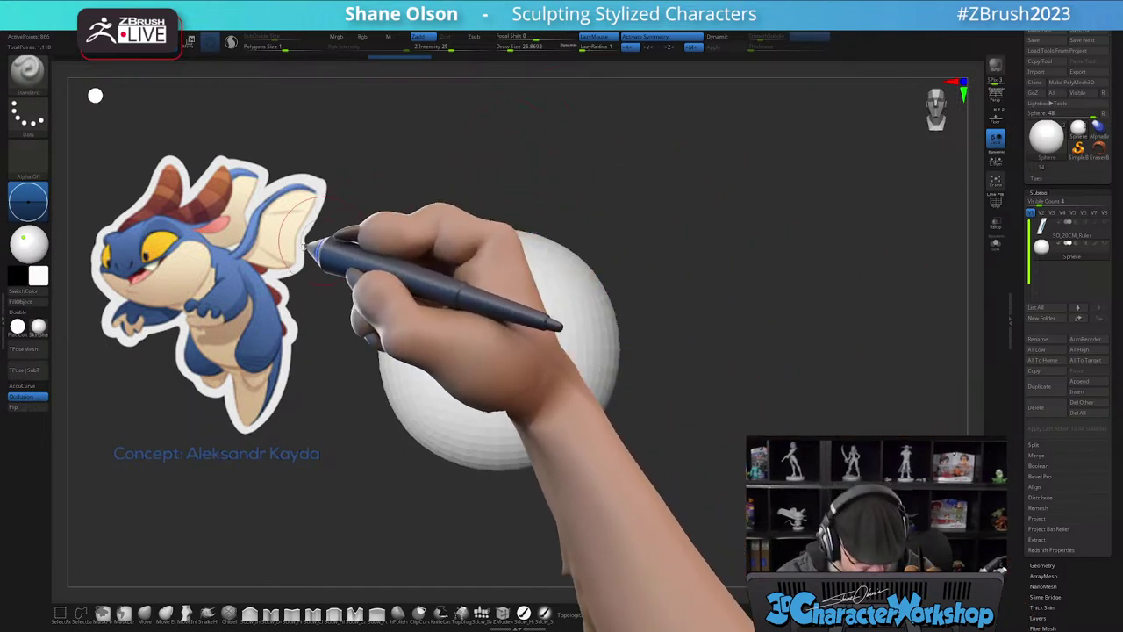
key(z)
drag(321, 236, 245, 174)
key(z)
alt+drag(759, 299, 762, 302)
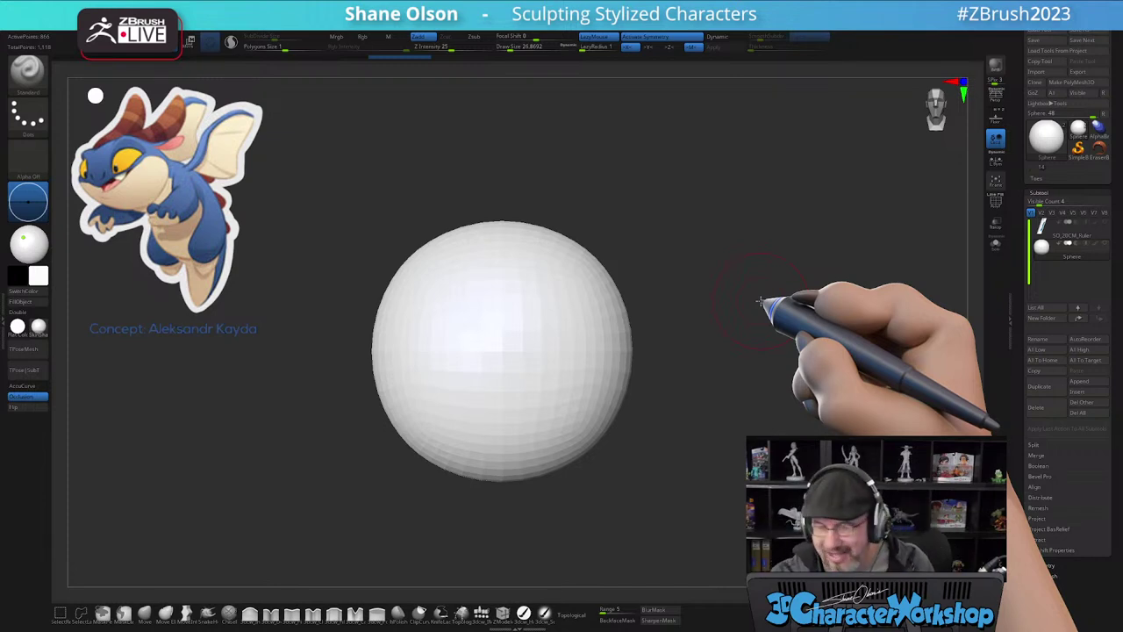
- Scale the sphere with the gizmo to about 0.83 of its height and narrow it slightly from front to back
alt+drag(647, 372, 700, 365)
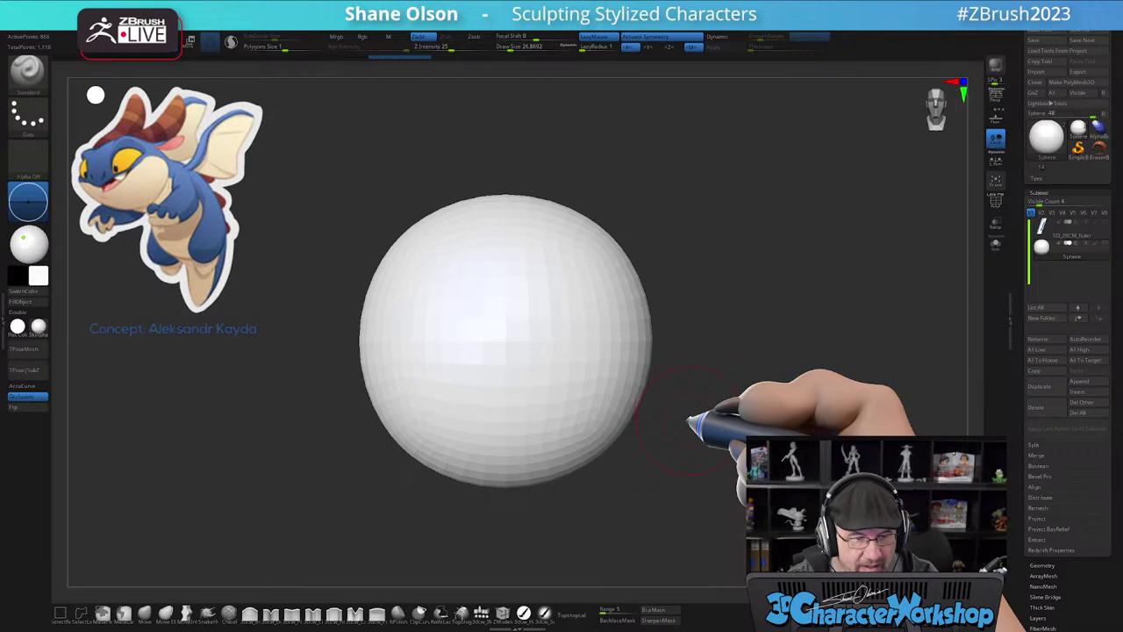
alt+drag(686, 408, 678, 383)
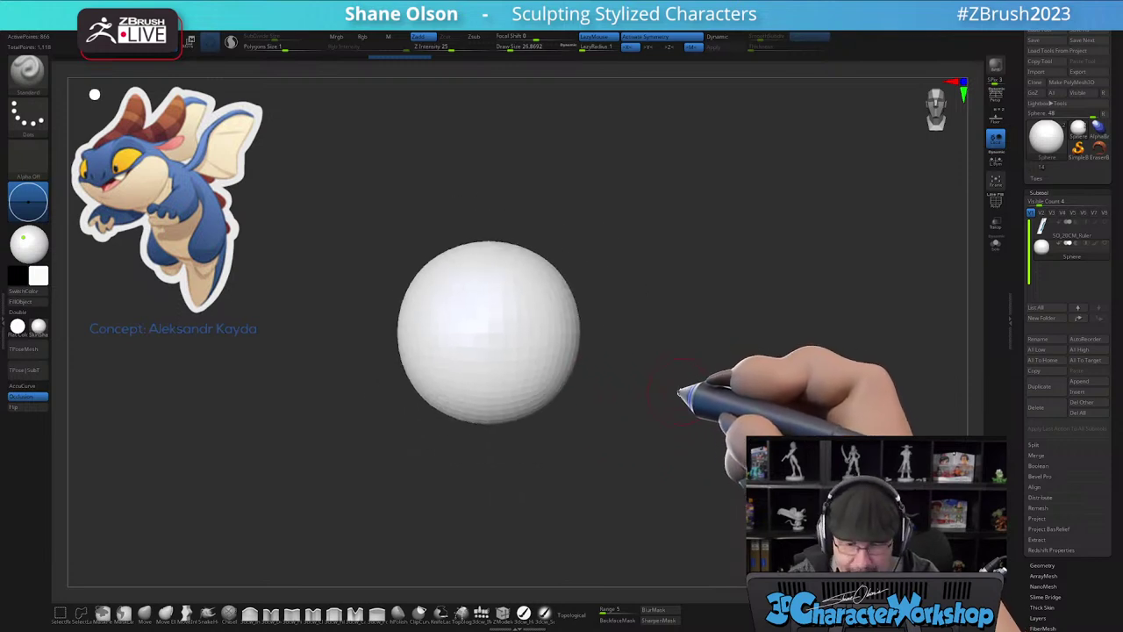
key(w)
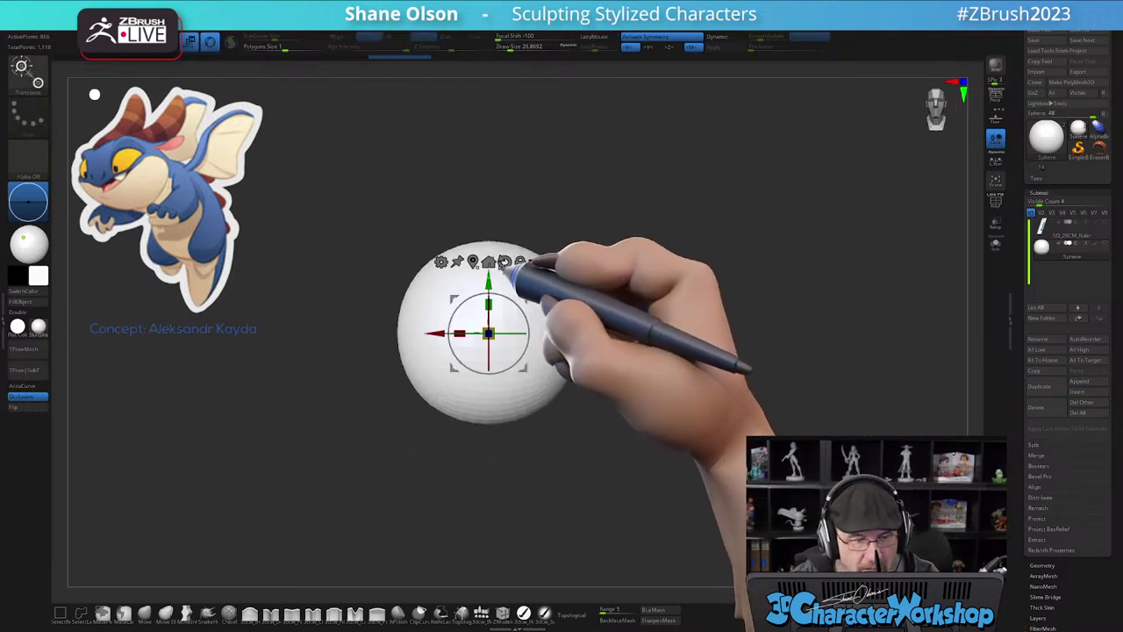
drag(490, 303, 492, 324)
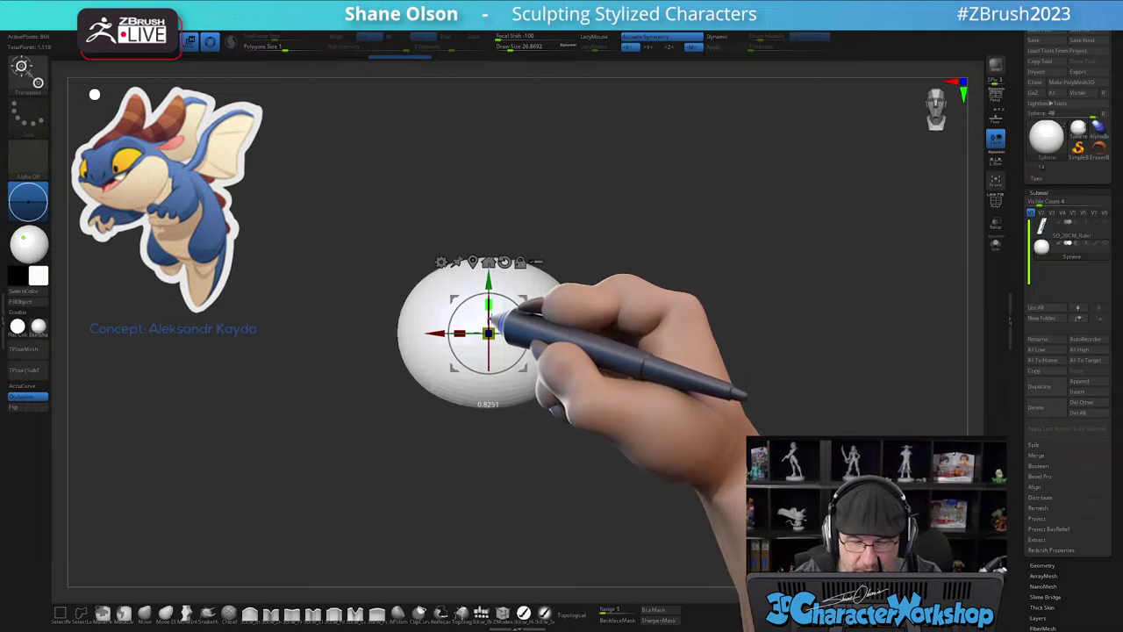
drag(609, 376, 551, 413)
drag(458, 334, 467, 334)
drag(512, 467, 576, 467)
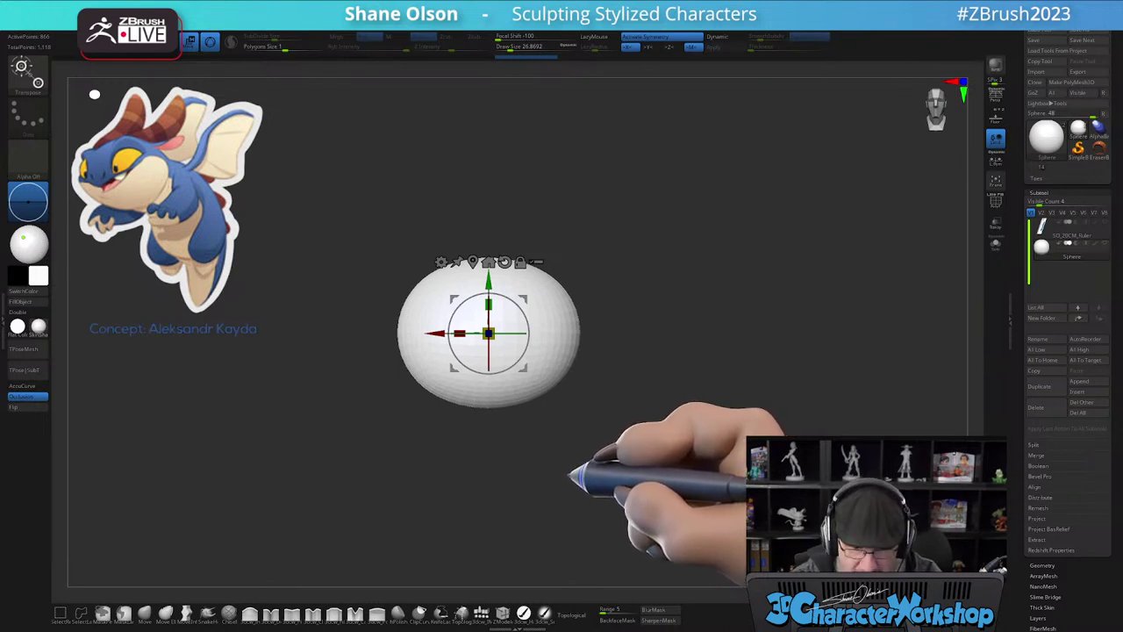
- Subdivide the flattened sphere once with its lower level deleted, and make a copy offset straight down so the two overlap
key(ctrl+d)
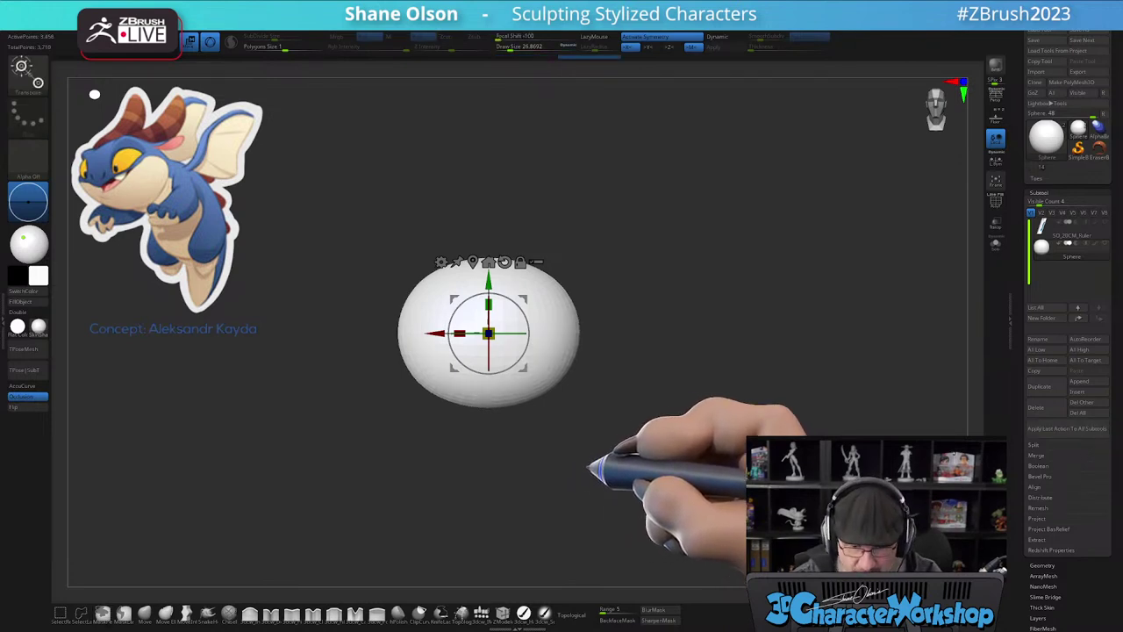
click(1044, 565)
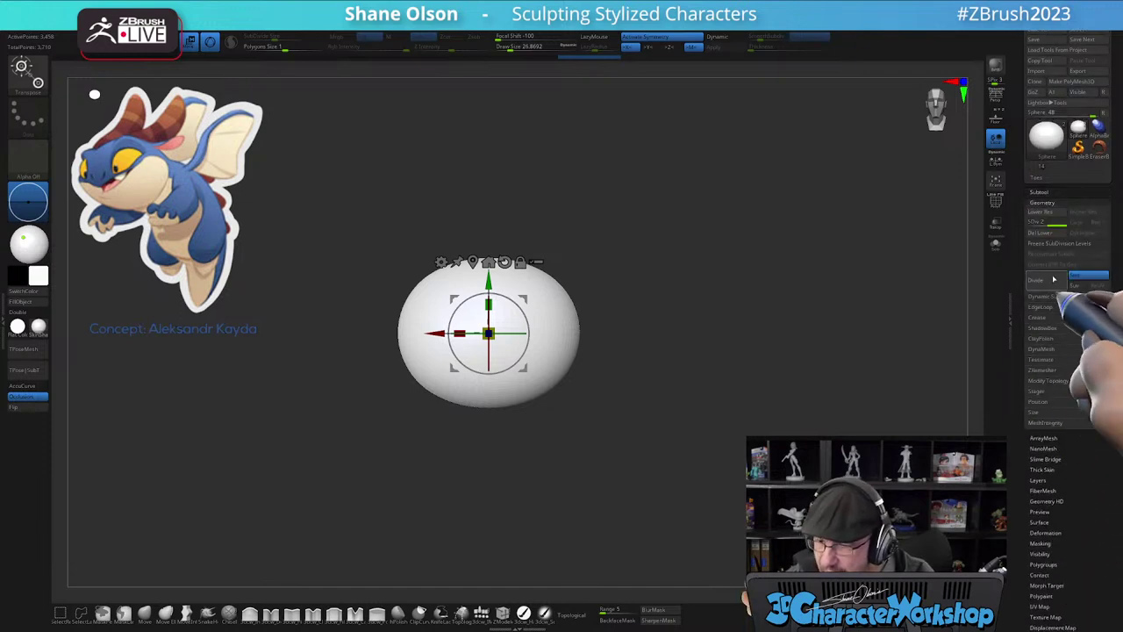
ctrl+drag(490, 282, 490, 330)
drag(676, 398, 591, 399)
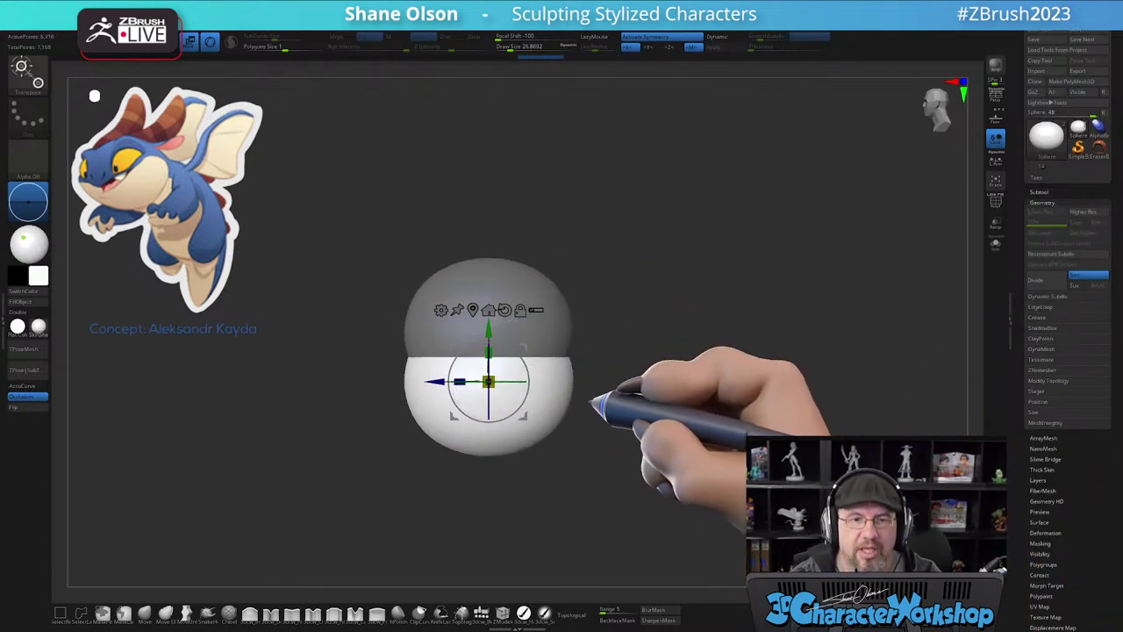
- Move, tilt and lengthen the unmasked lower copy into an egg-shaped torso below and behind the head sphere
alt+drag(614, 335, 608, 300)
alt+drag(568, 219, 581, 264)
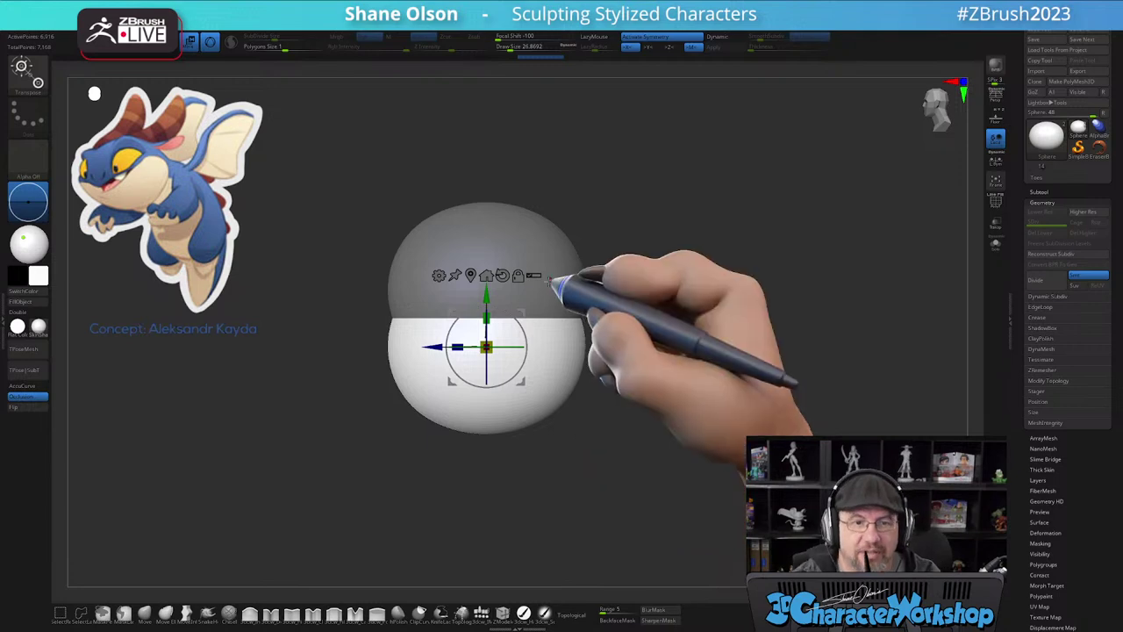
drag(522, 310, 634, 364)
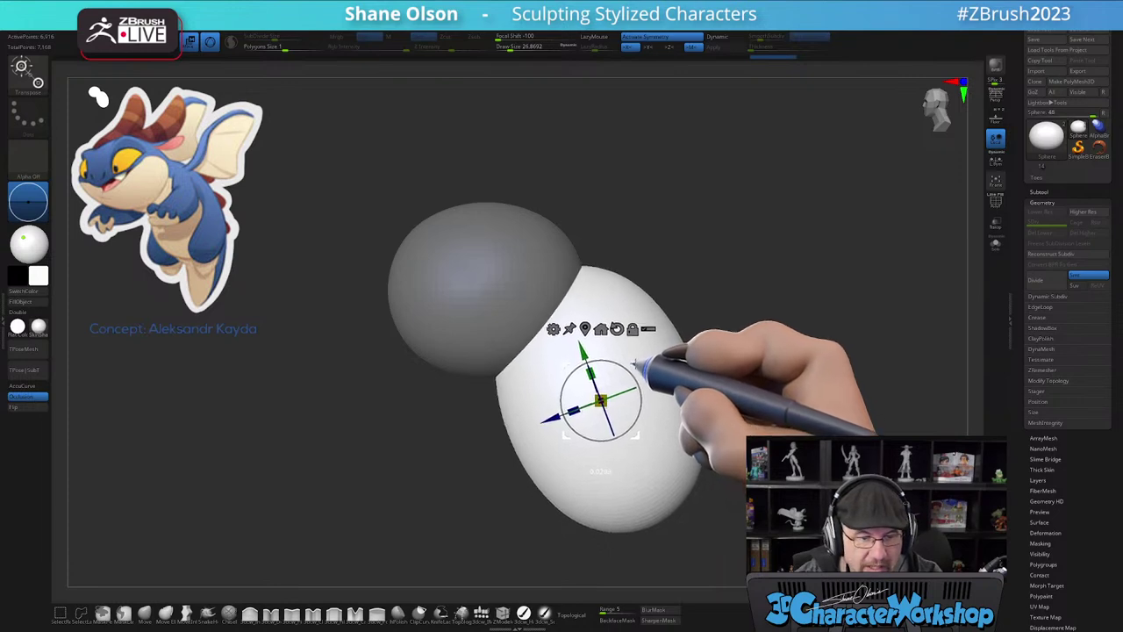
drag(502, 467, 562, 496)
alt+drag(745, 486, 652, 511)
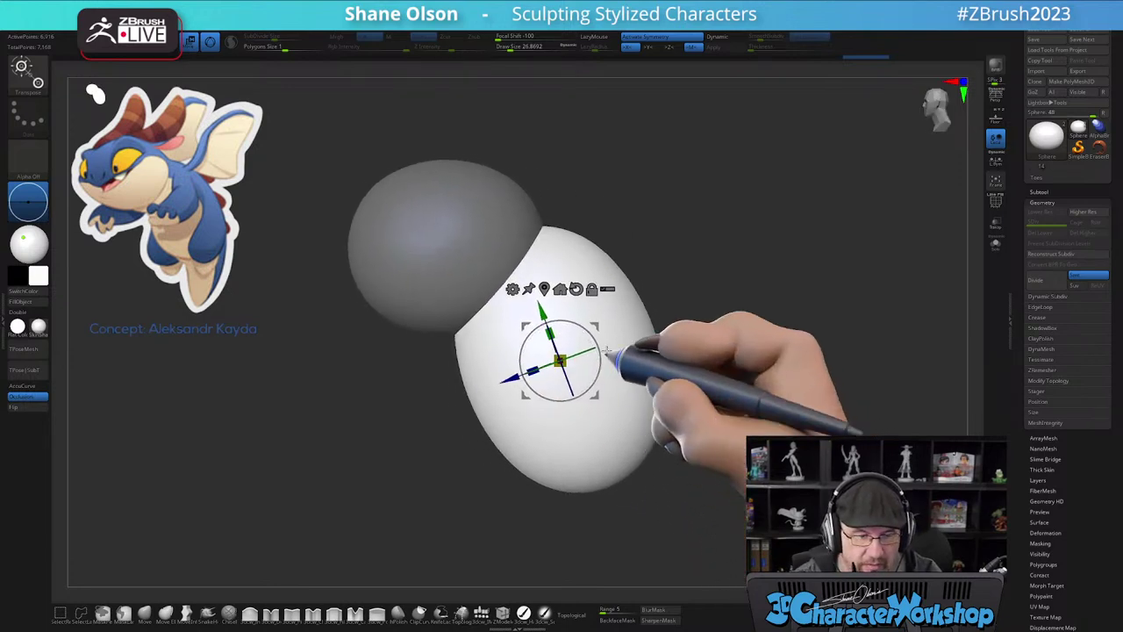
- Fine-tune the torso's scale and placement with the gizmo so its upper end tucks into the back of the head
drag(596, 326, 597, 330)
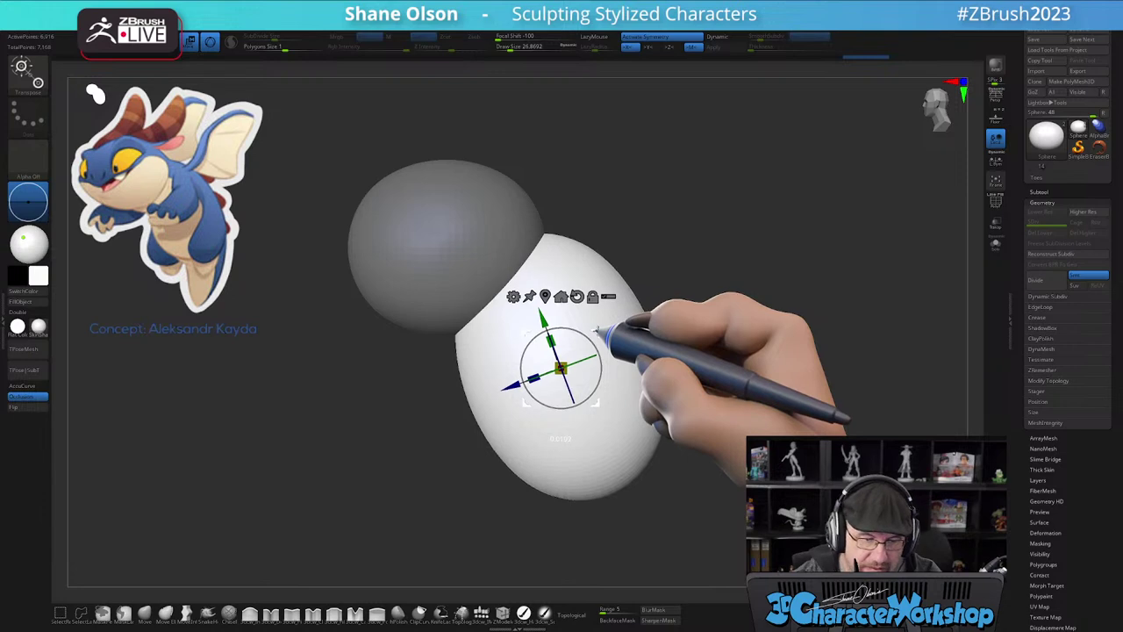
drag(692, 452, 675, 472)
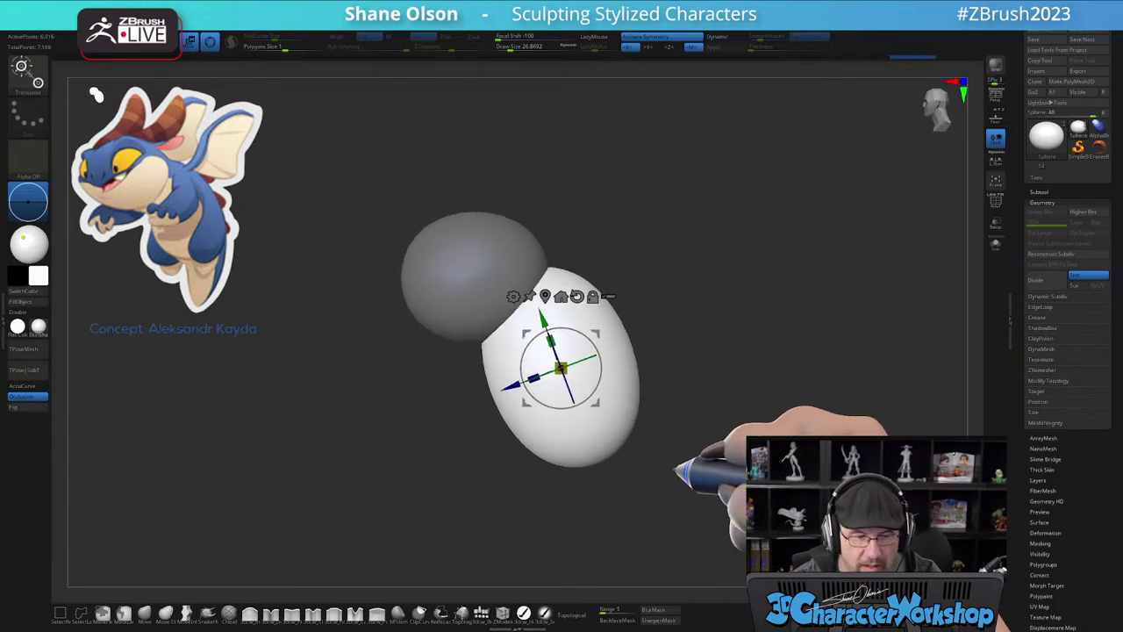
drag(599, 334, 612, 325)
alt+drag(664, 389, 628, 430)
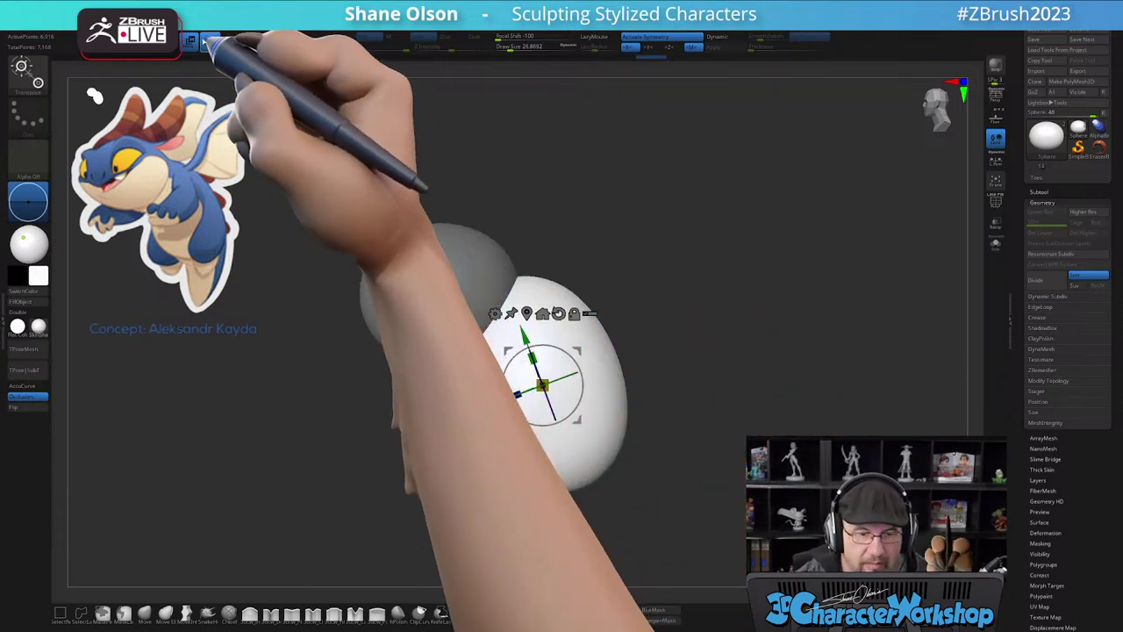
click(211, 41)
drag(611, 364, 616, 522)
mouse_move(573, 489)
mouse_down()
mouse_move(536, 335)
mouse_move(471, 207)
mouse_up()
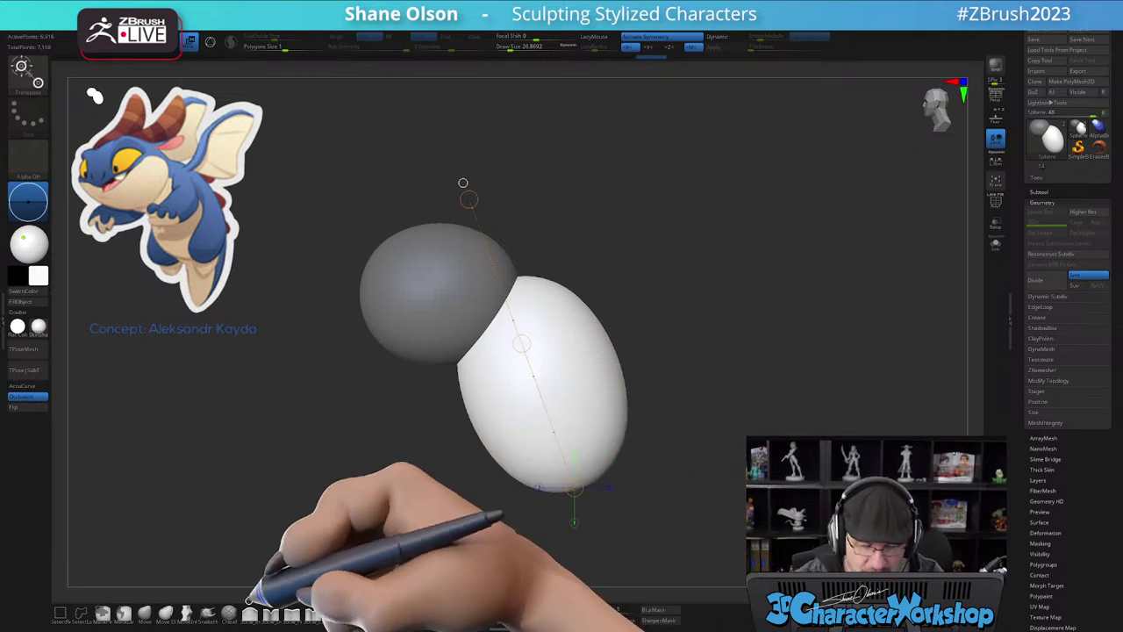
- Slim the torso's front and lower contour in side view with a large infinite-depth Move brush
click(187, 613)
key(s)
drag(489, 459, 502, 457)
mouse_move(527, 419)
mouse_down()
mouse_move(542, 410)
mouse_move(504, 428)
mouse_up()
key(bracketleft)
key(bracketleft)
key(bracketleft)
drag(587, 463, 568, 485)
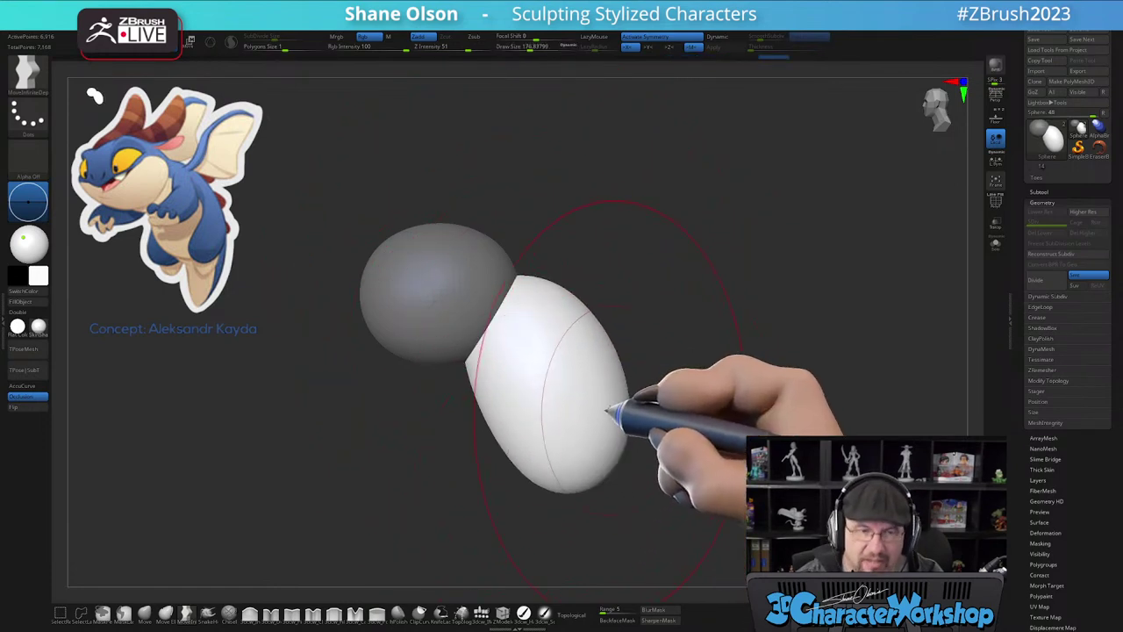
- Round out the torso's lower belly and adjust the upper back contour with the Move brush at size about 68
mouse_move(607, 395)
alt+right_down()
mouse_move(593, 383)
mouse_move(596, 417)
alt+right_up()
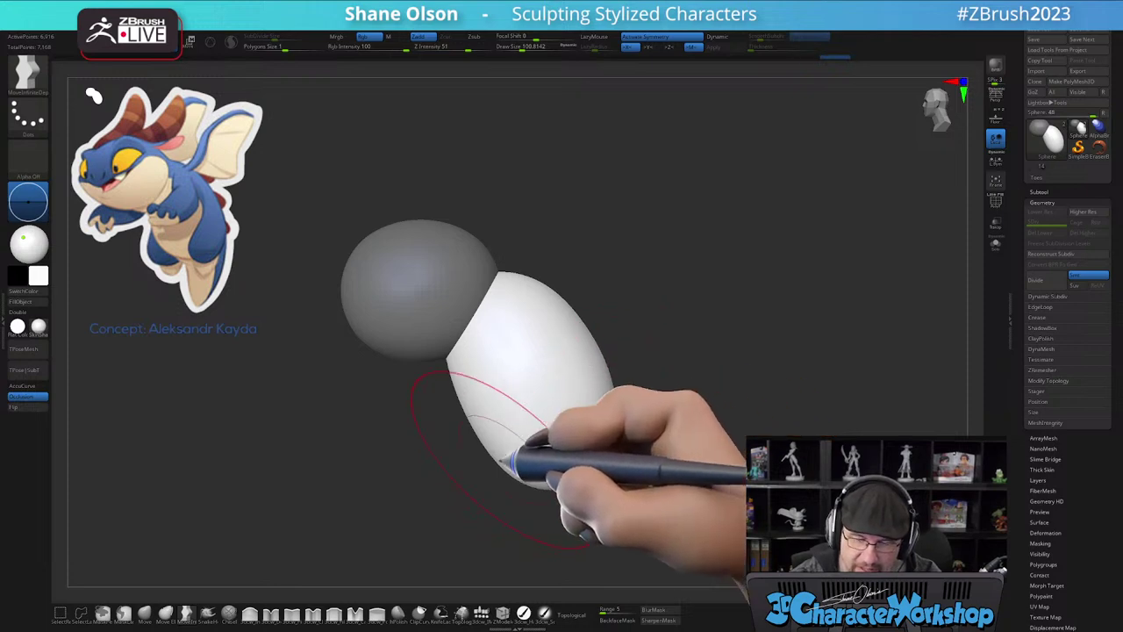
key(bracketleft)
drag(494, 454, 495, 469)
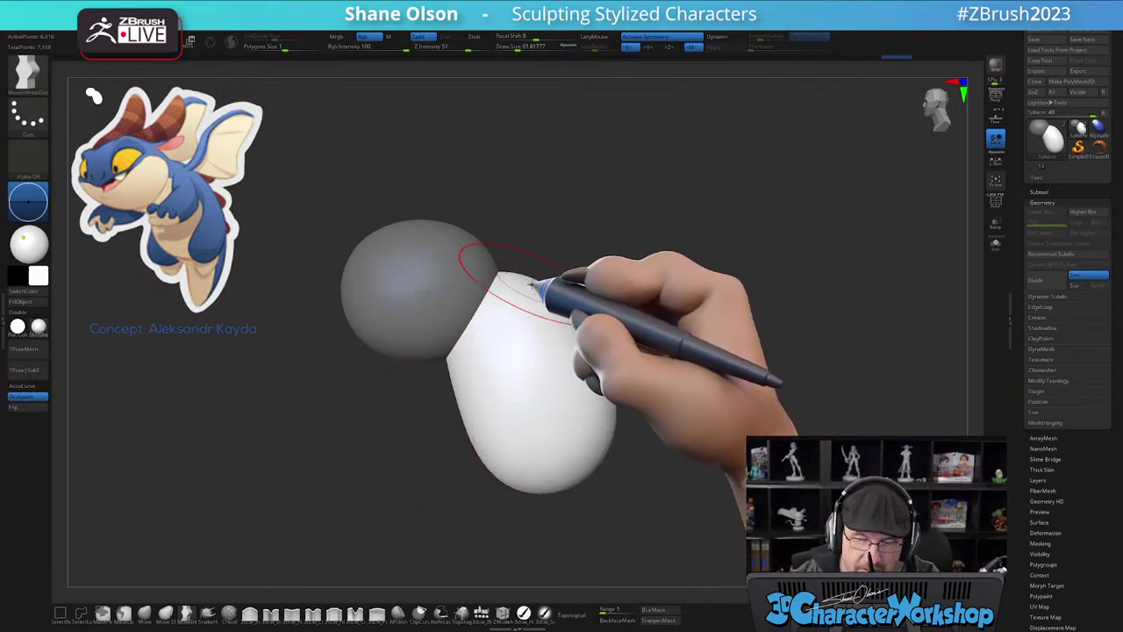
drag(531, 279, 537, 289)
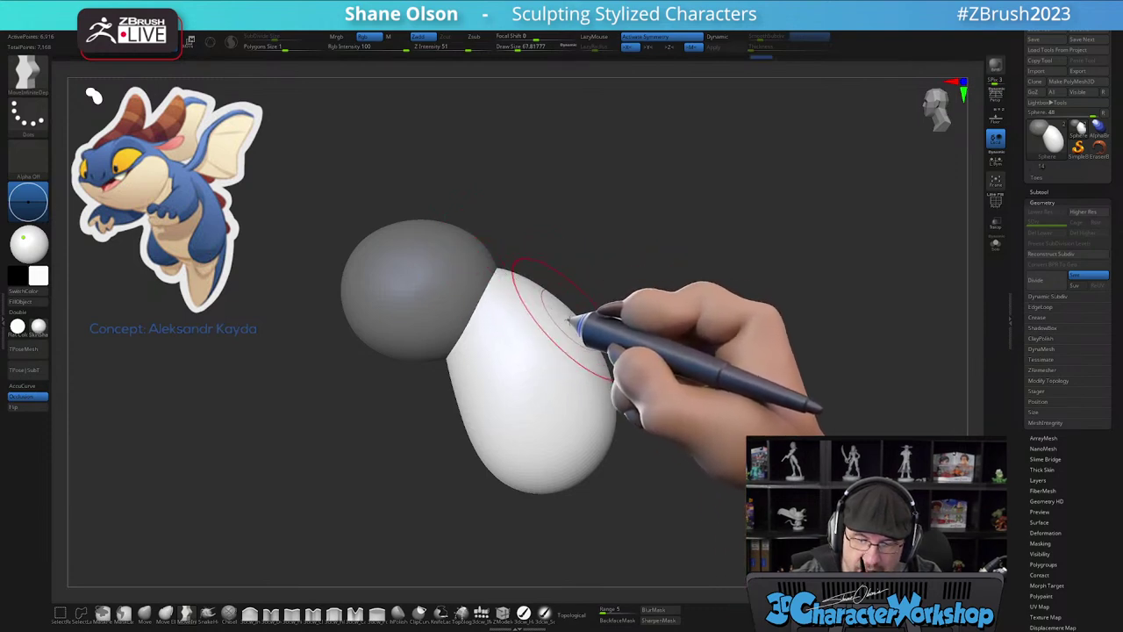
mouse_move(634, 413)
mouse_down()
mouse_move(584, 451)
mouse_move(648, 428)
mouse_move(634, 446)
mouse_up()
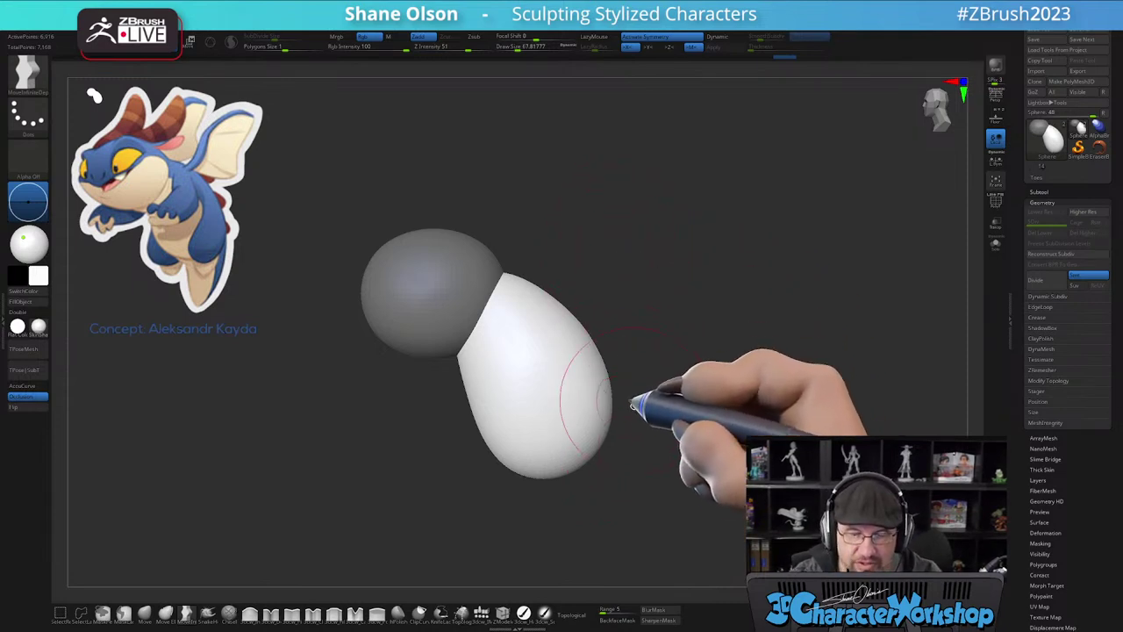
alt+drag(631, 410, 610, 401)
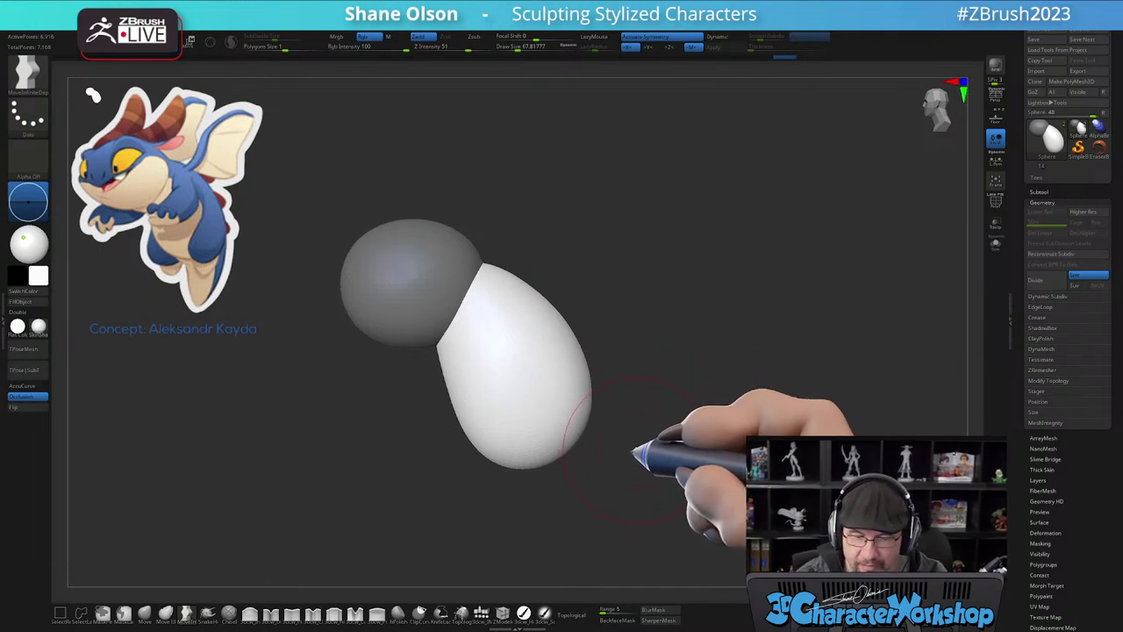
- Clear the mask from the head and reduce the brush size to about 44
ctrl+drag(634, 435, 629, 450)
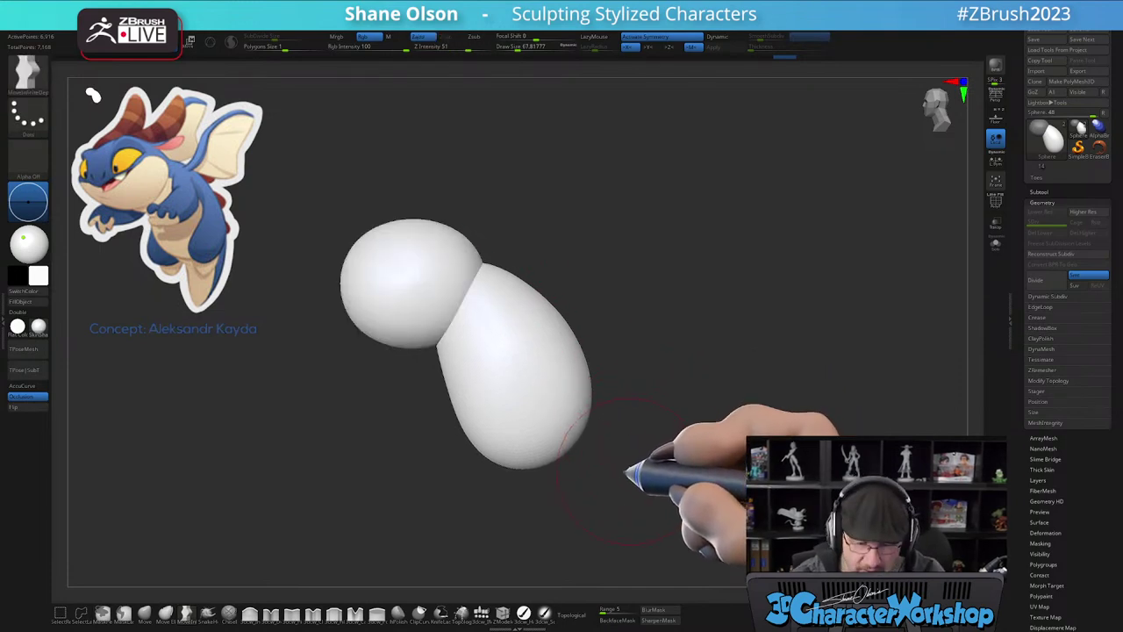
key(s)
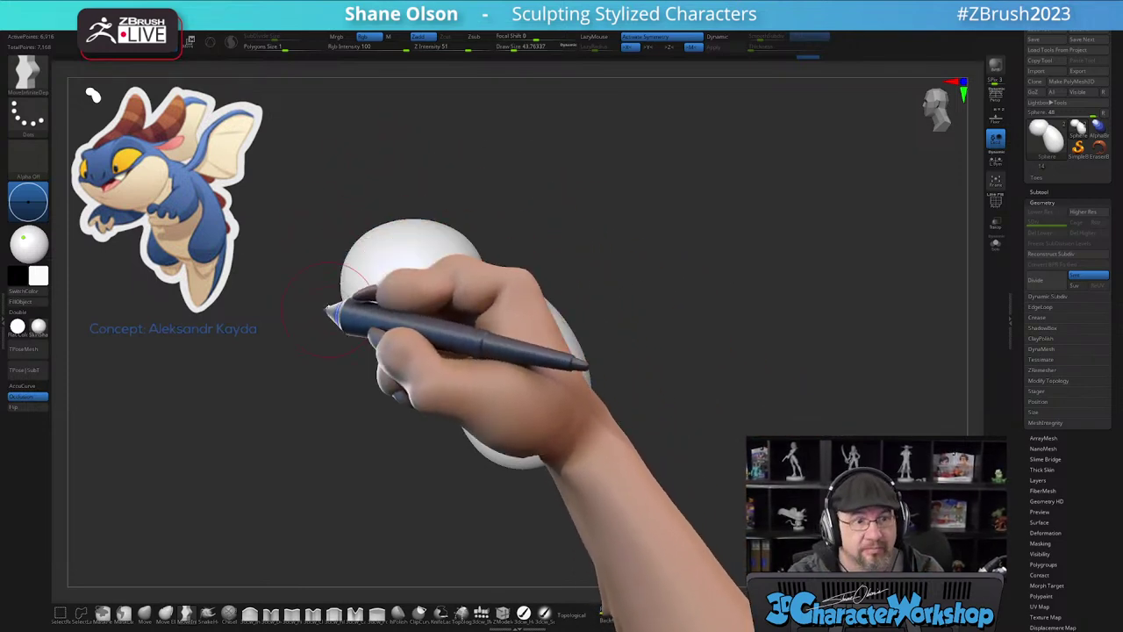
drag(328, 308, 649, 360)
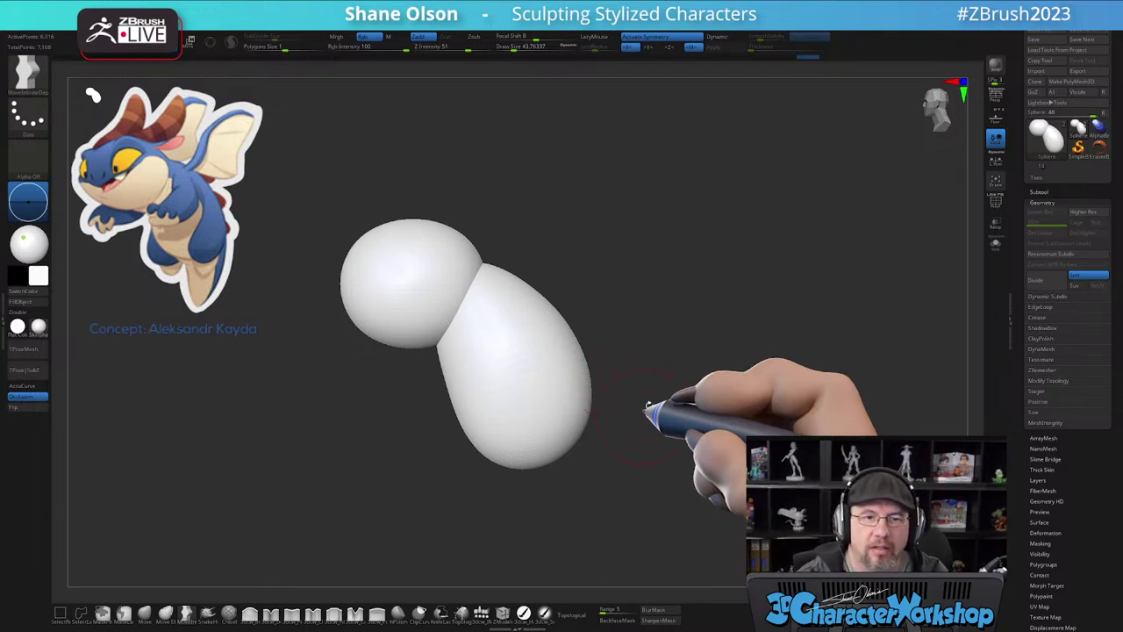
- Insert an Appendage mesh at the rear lower end of the torso as the tail
drag(665, 395, 621, 393)
click(481, 614)
drag(539, 420, 539, 514)
drag(601, 460, 700, 440)
- Rotate the tail downward and move it with the gizmo so its base is embedded in the lower torso
key(w)
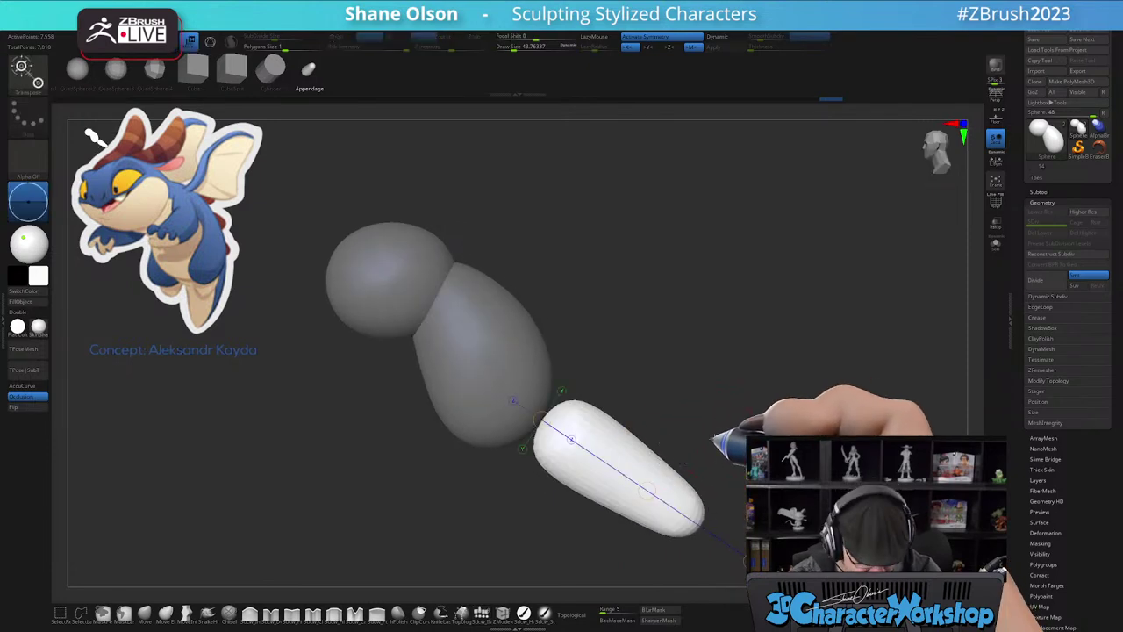
alt+drag(648, 384, 634, 347)
click(210, 42)
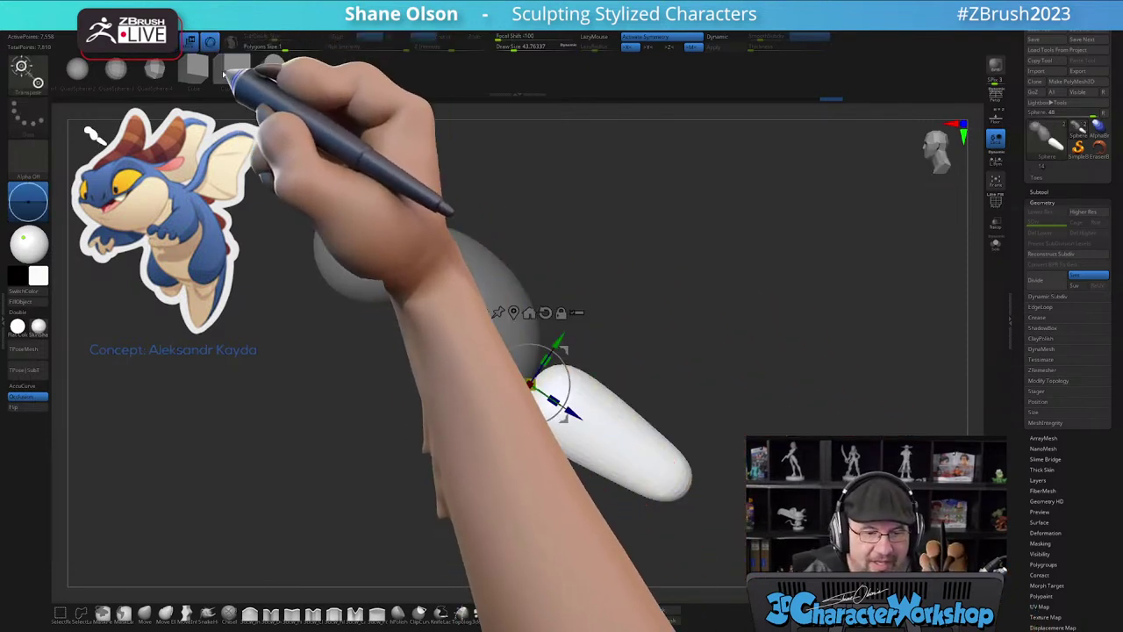
drag(554, 425, 532, 325)
drag(525, 285, 526, 283)
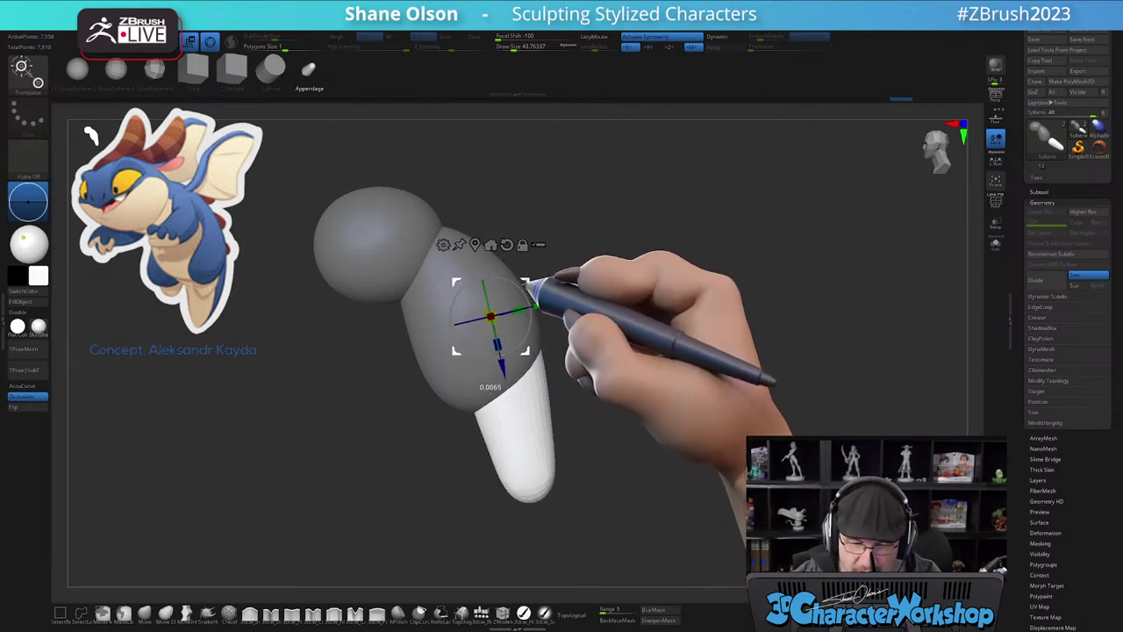
- Bend the tail slightly backward and narrow its lower end with the Move brush
key(q)
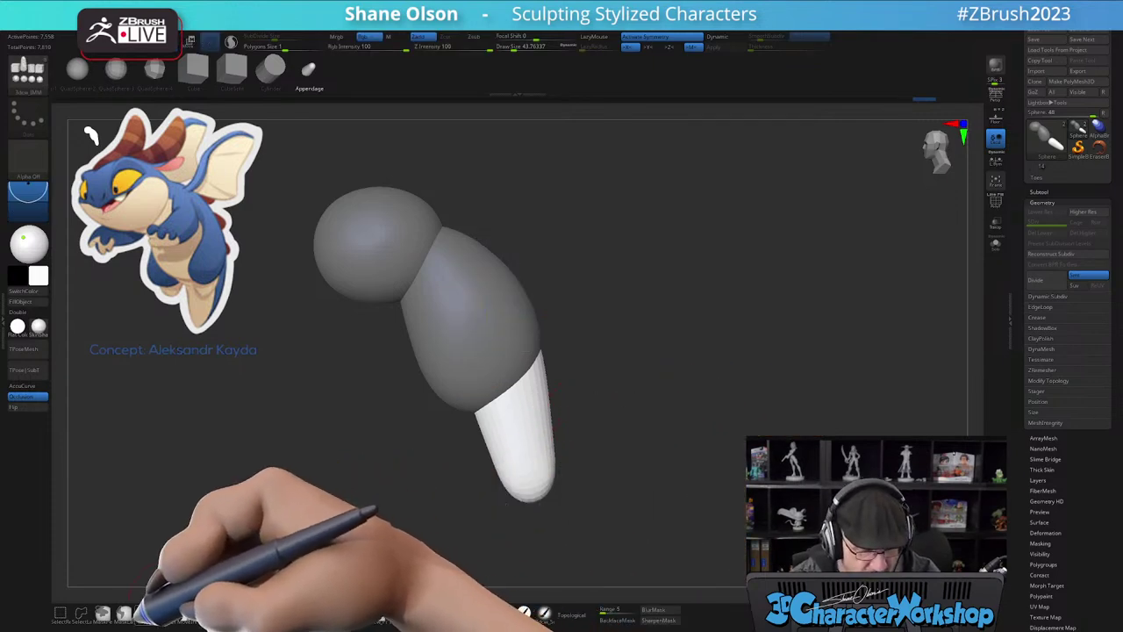
click(144, 614)
key(s)
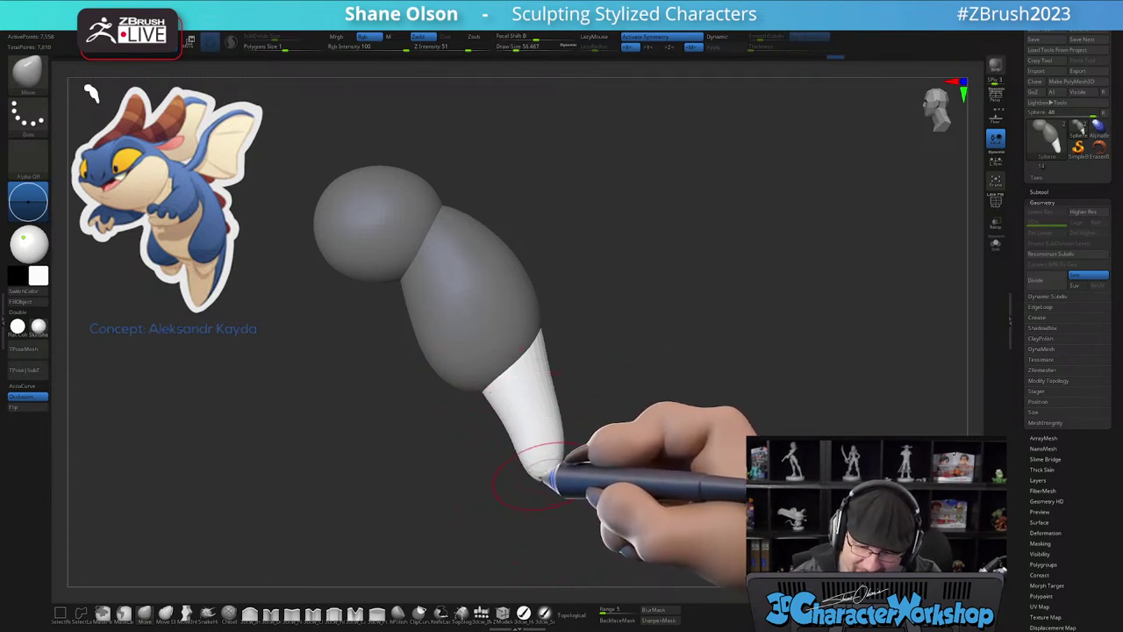
alt+drag(394, 521, 422, 546)
ctrl+right_drag(548, 434, 543, 415)
alt+right_drag(542, 415, 553, 381)
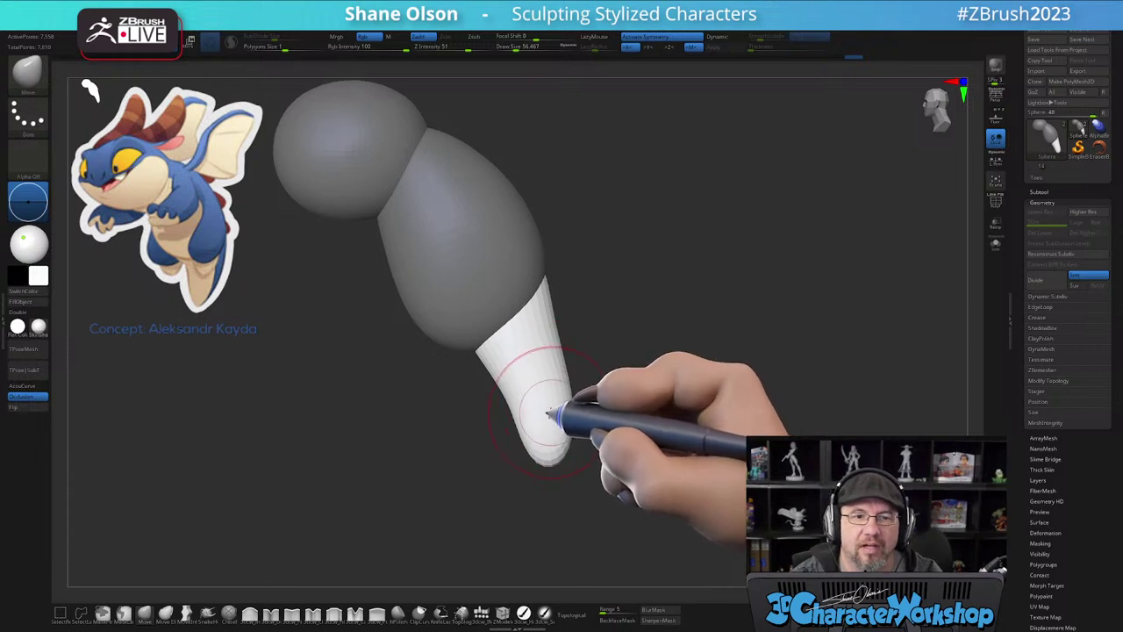
key(shift)
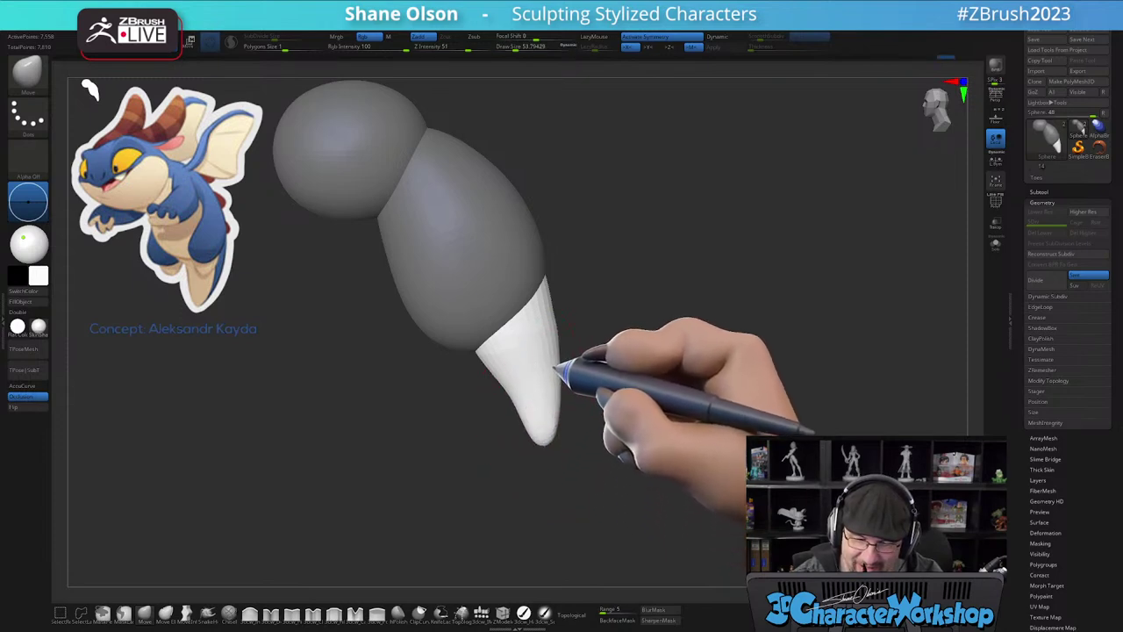
- Shape the tail's back and front edges into a tapered curve, adjusting the Smooth brush's intensity and smoothing the surface
mouse_move(557, 312)
mouse_down()
mouse_move(531, 332)
mouse_move(568, 343)
mouse_move(550, 367)
mouse_move(553, 443)
mouse_up()
key(shift)
shift+click(469, 47)
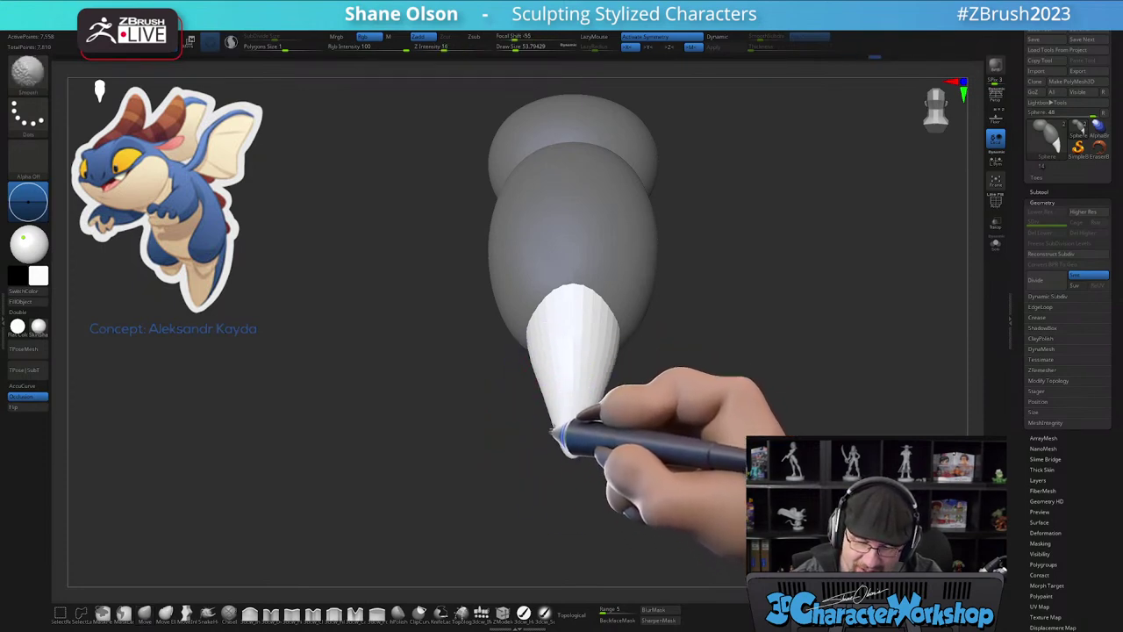
shift+drag(563, 489, 606, 480)
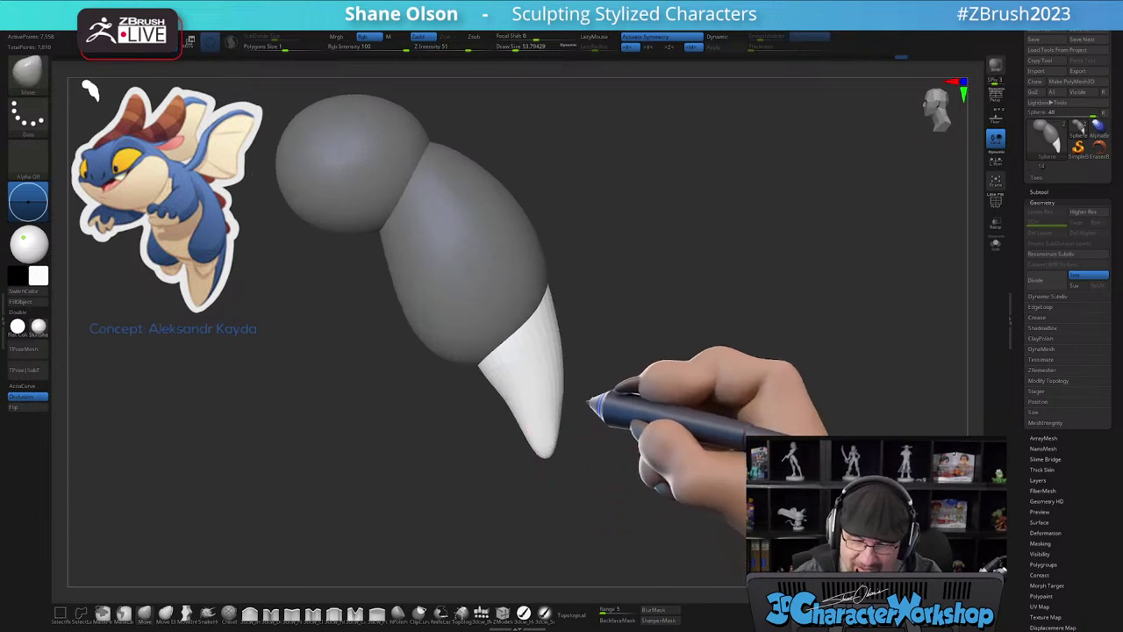
alt+drag(586, 402, 620, 409)
shift+drag(518, 374, 532, 388)
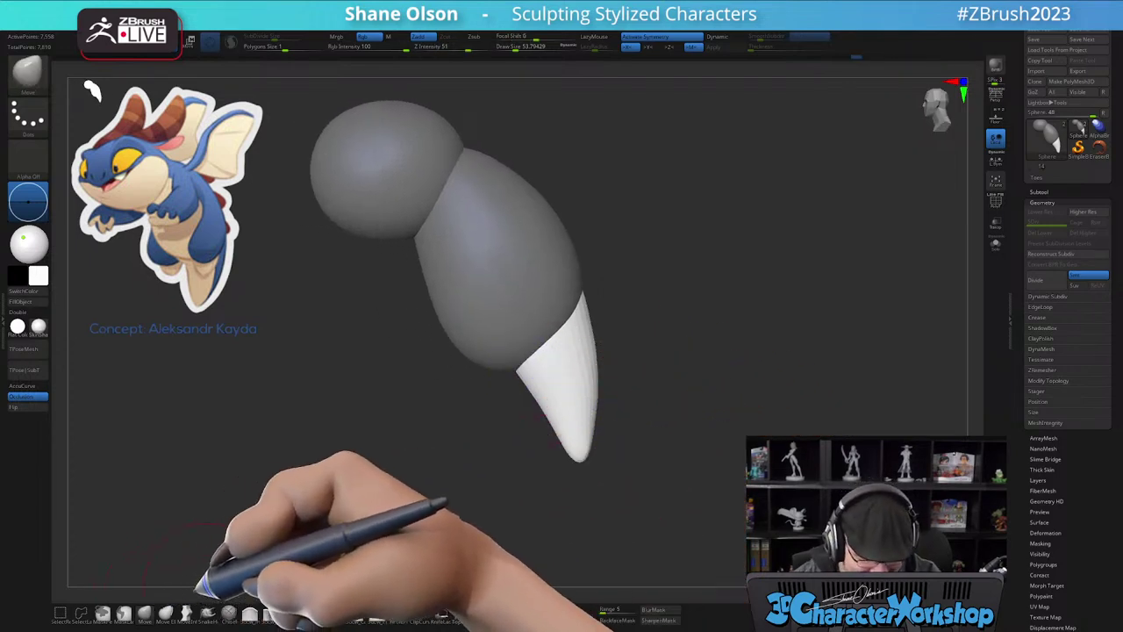
- Refine the tail's pointed tip with a smaller Move brush and smooth its sides
key(s)
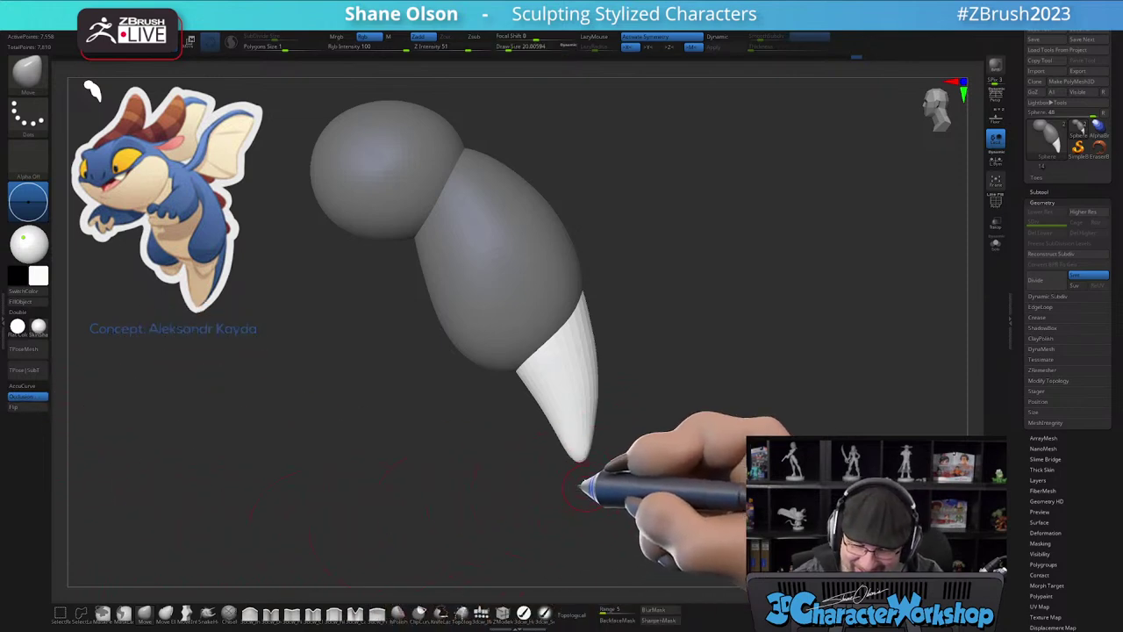
alt+drag(610, 474, 603, 458)
key(shift)
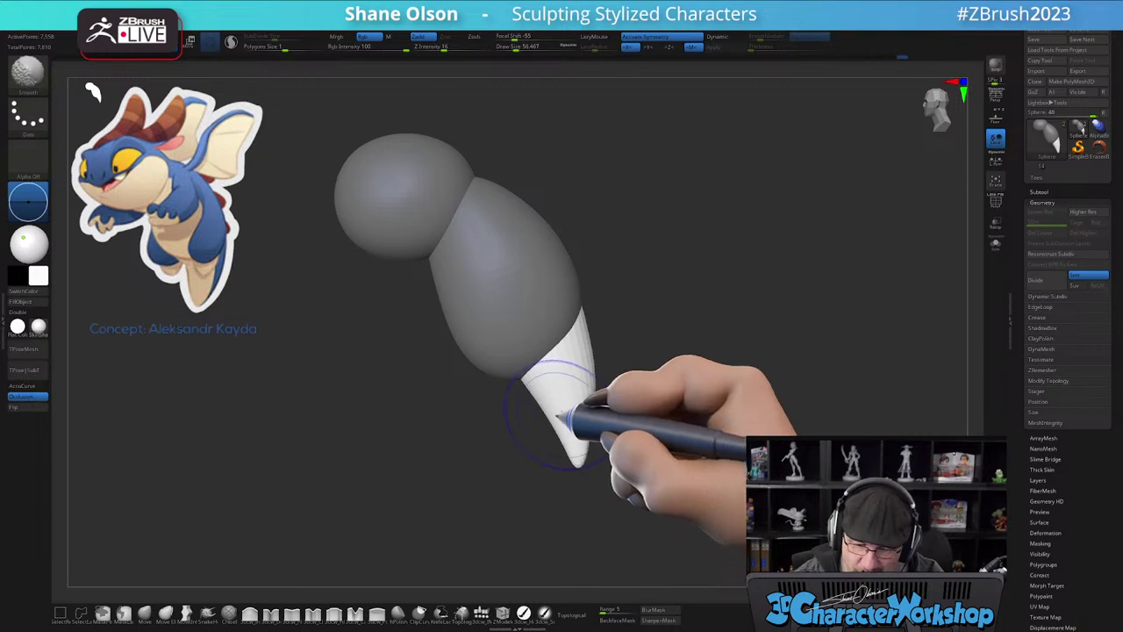
drag(648, 407, 690, 411)
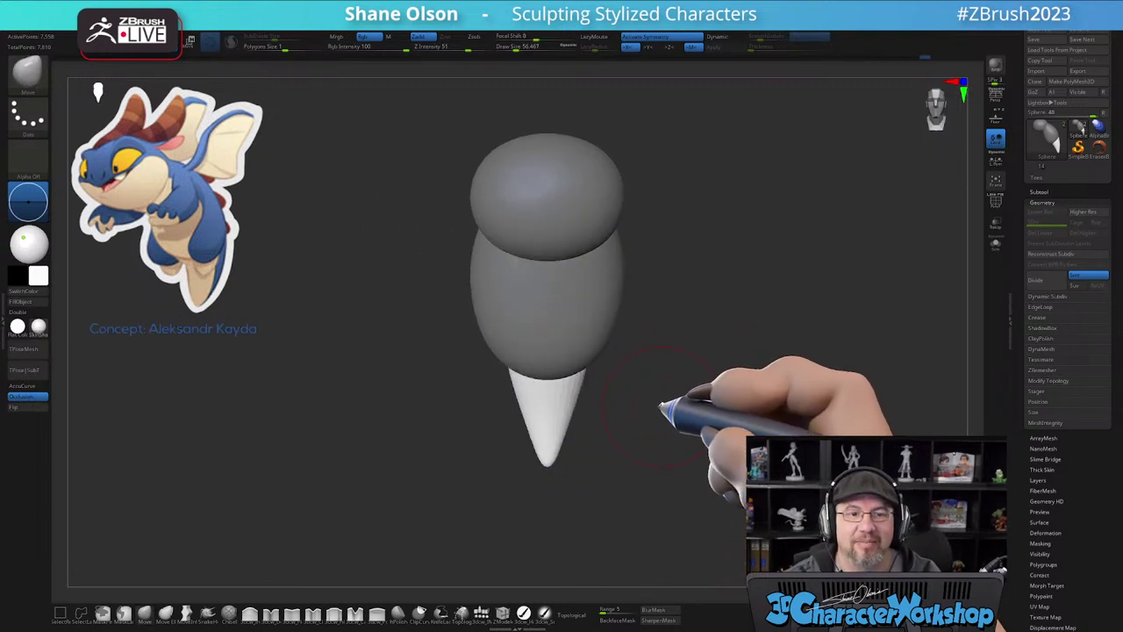
- Broaden and reshape the tail's base from behind with the Move brush at size about 83, blending its outline into the torso
mouse_move(622, 308)
alt+mouse_down()
mouse_move(623, 328)
mouse_move(614, 298)
alt+mouse_up()
drag(618, 361, 575, 485)
alt+drag(675, 492, 602, 501)
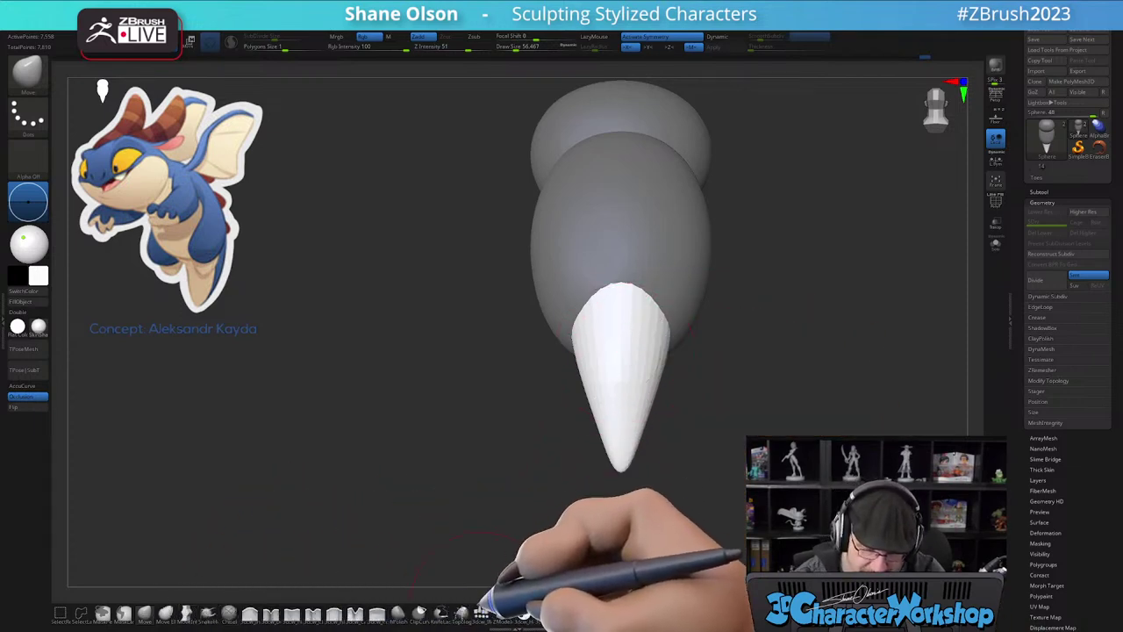
alt+drag(714, 426, 653, 457)
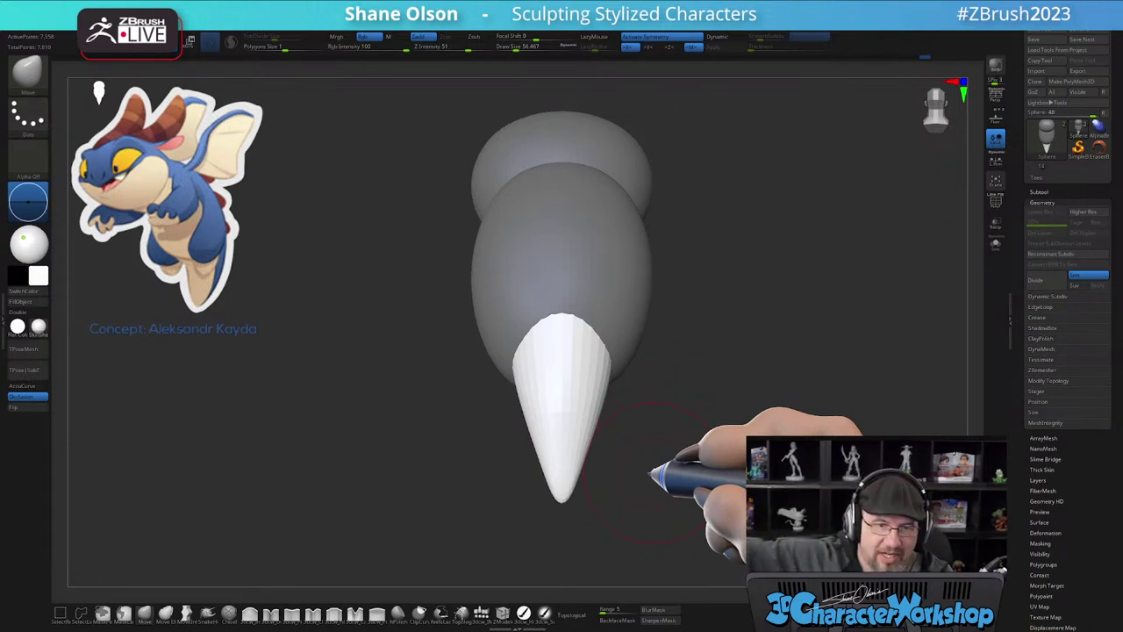
alt+drag(685, 410, 656, 375)
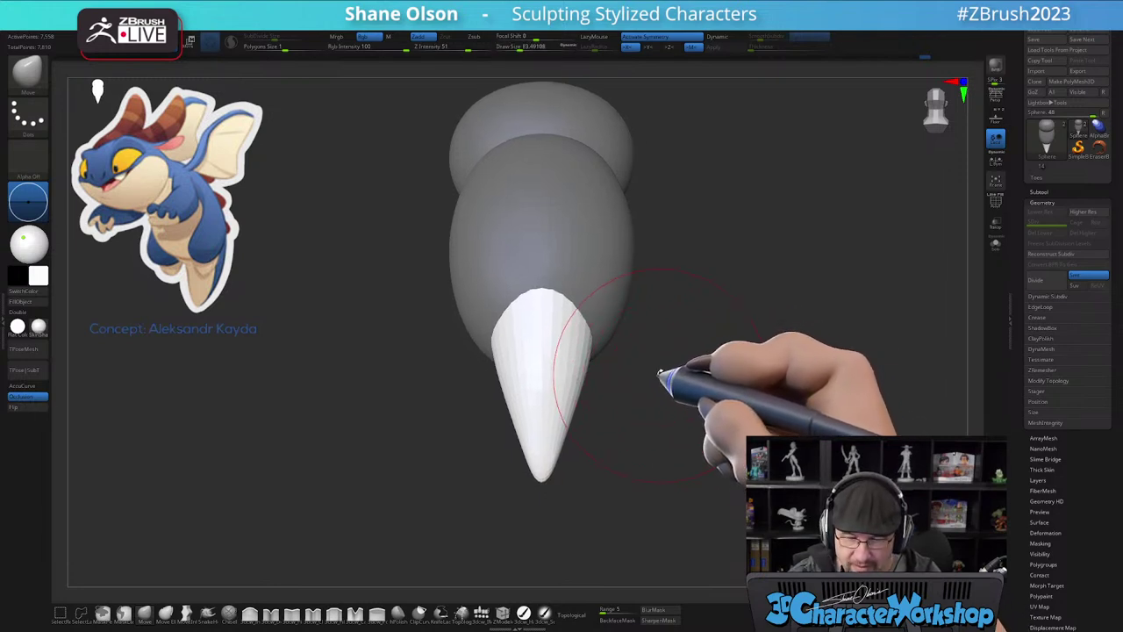
alt+drag(660, 337, 640, 379)
mouse_move(574, 366)
mouse_down()
mouse_move(582, 373)
mouse_move(586, 353)
mouse_move(606, 397)
mouse_up()
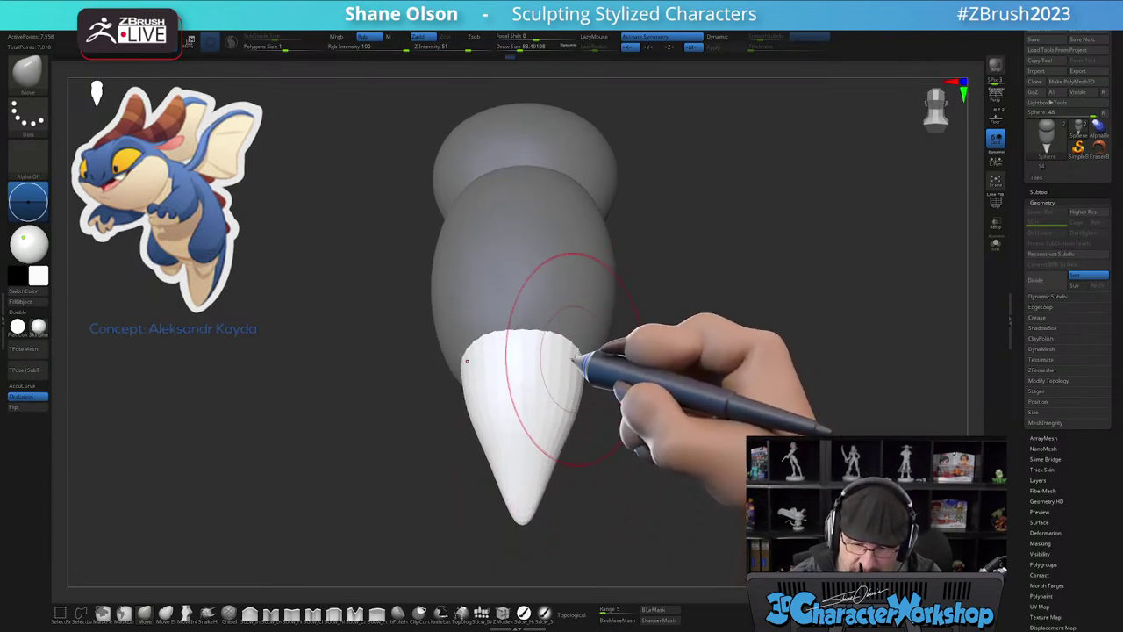
right_drag(549, 331, 547, 303)
drag(545, 337, 536, 326)
right_drag(579, 360, 533, 449)
drag(549, 379, 554, 383)
mouse_move(630, 458)
right_down()
mouse_move(752, 454)
mouse_move(708, 419)
mouse_move(738, 418)
right_up()
- Invert the mask to protect the tail and free the head and torso for editing
key(ctrl)
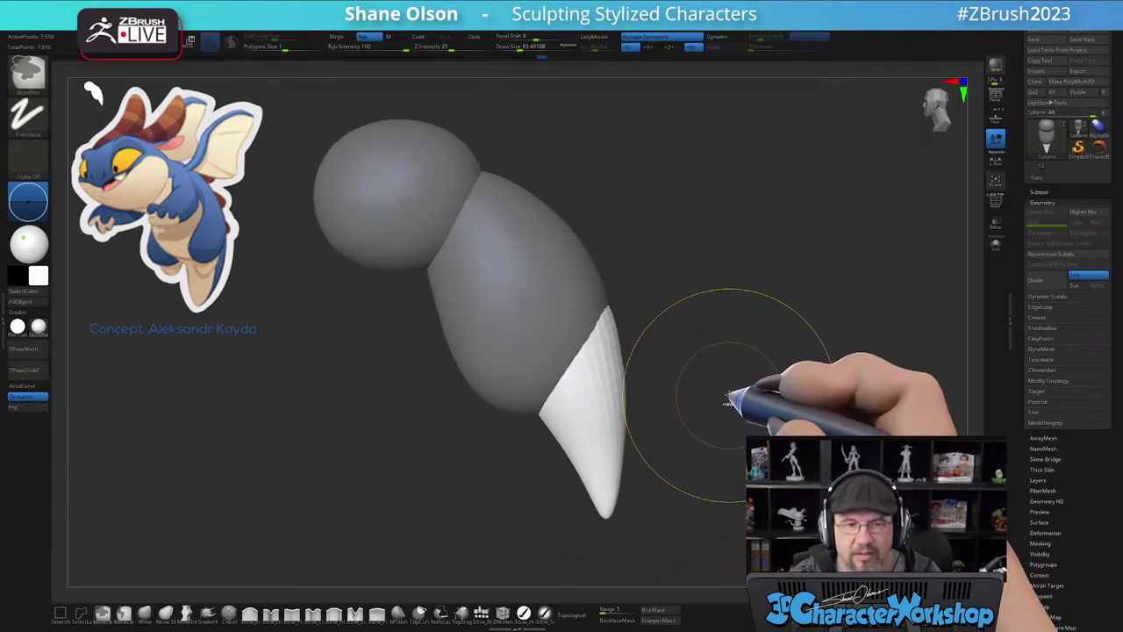
ctrl+click(732, 419)
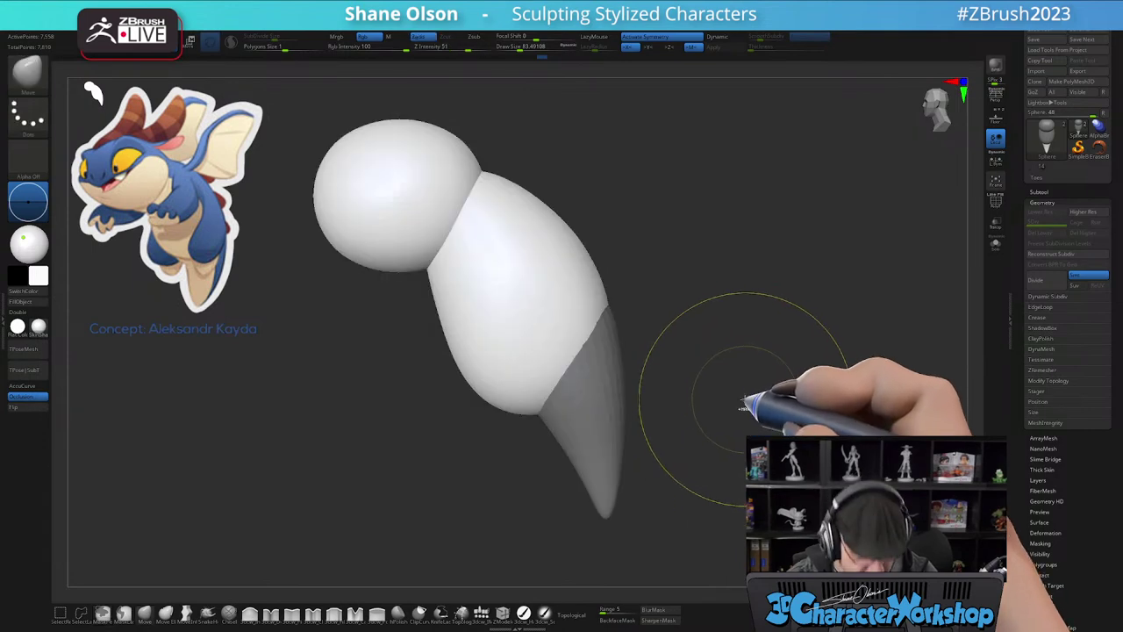
- Clear the mask from the blocked-out body and reduce the brush size
ctrl+drag(740, 409, 736, 438)
alt+right_drag(732, 446, 713, 431)
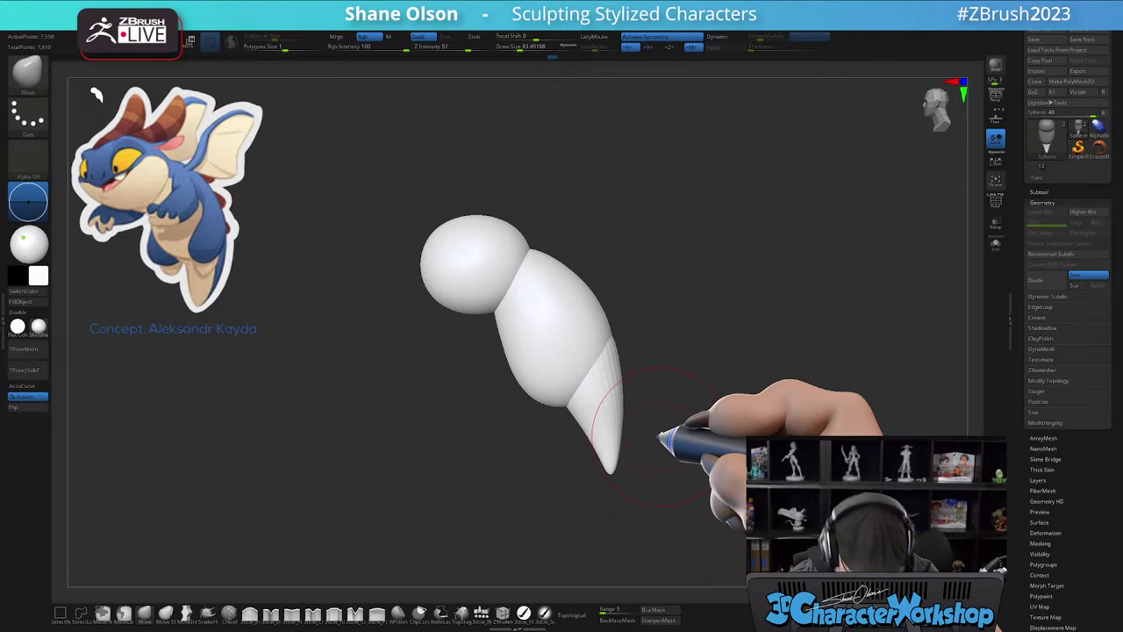
ctrl+right_drag(657, 418, 654, 446)
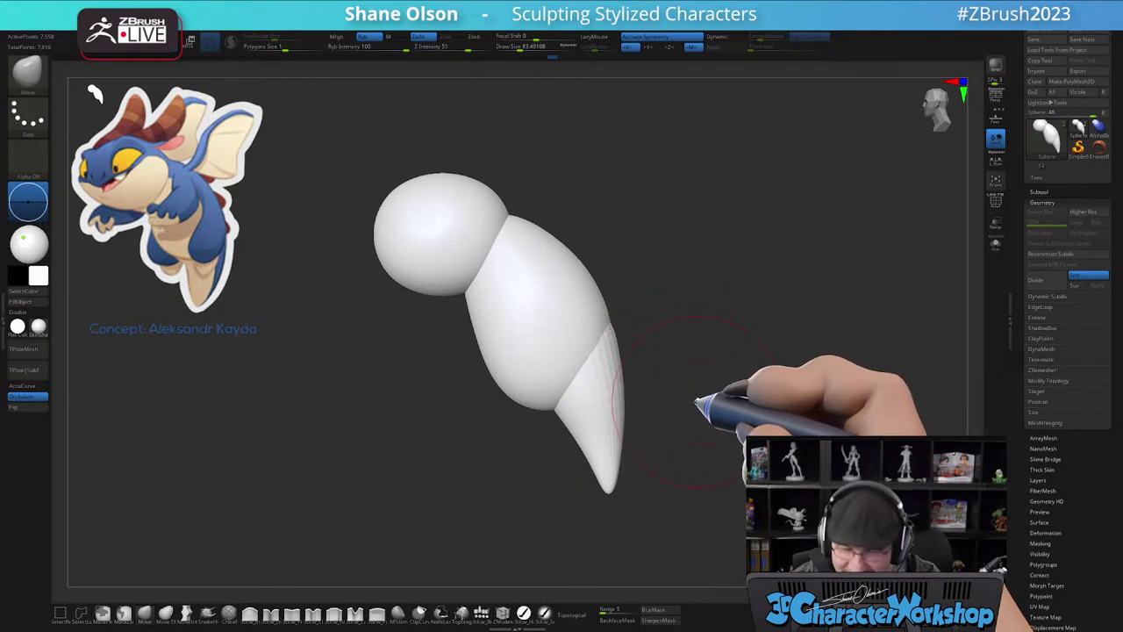
ctrl+right_drag(689, 427, 685, 441)
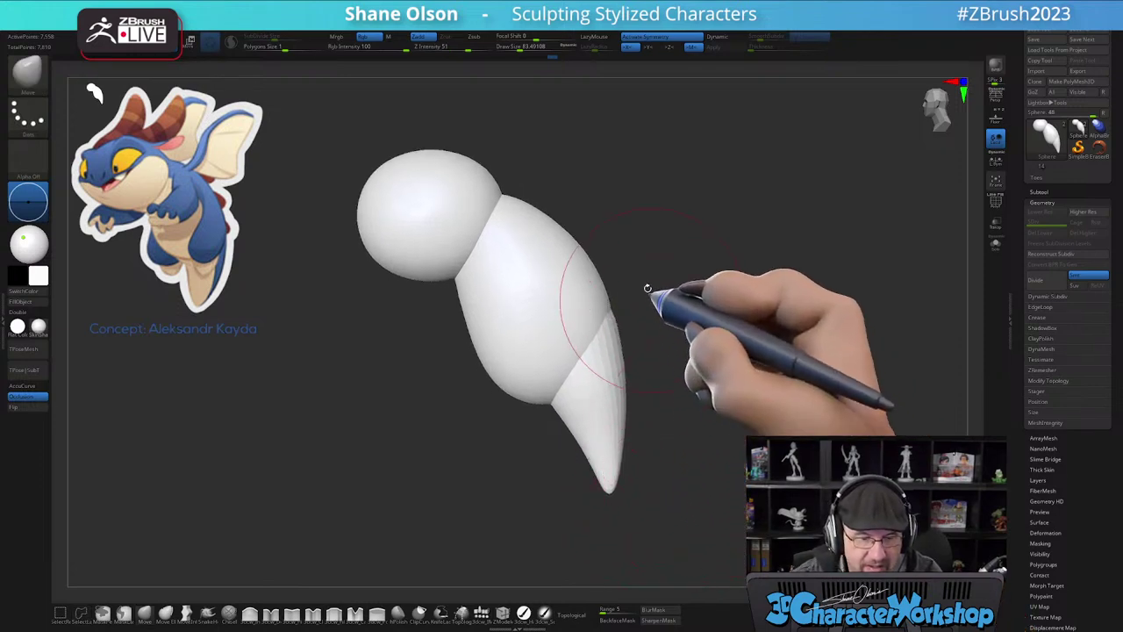
key(s)
drag(670, 344, 652, 341)
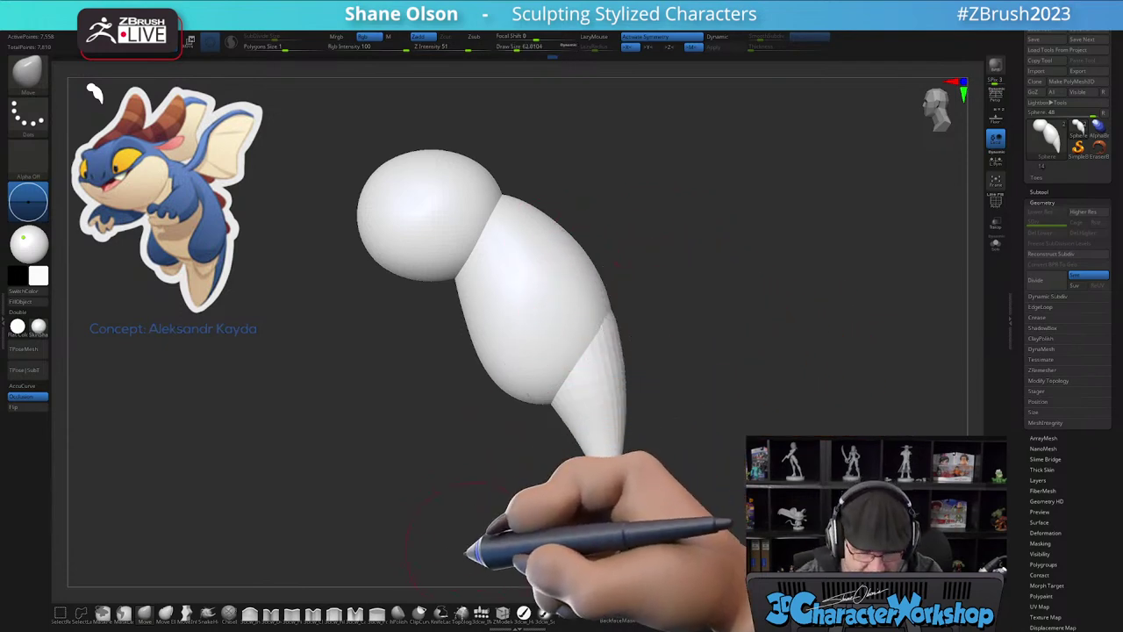
- Insert an Appendage primitive on the lower side of the torso as a symmetrical pair of legs
click(481, 612)
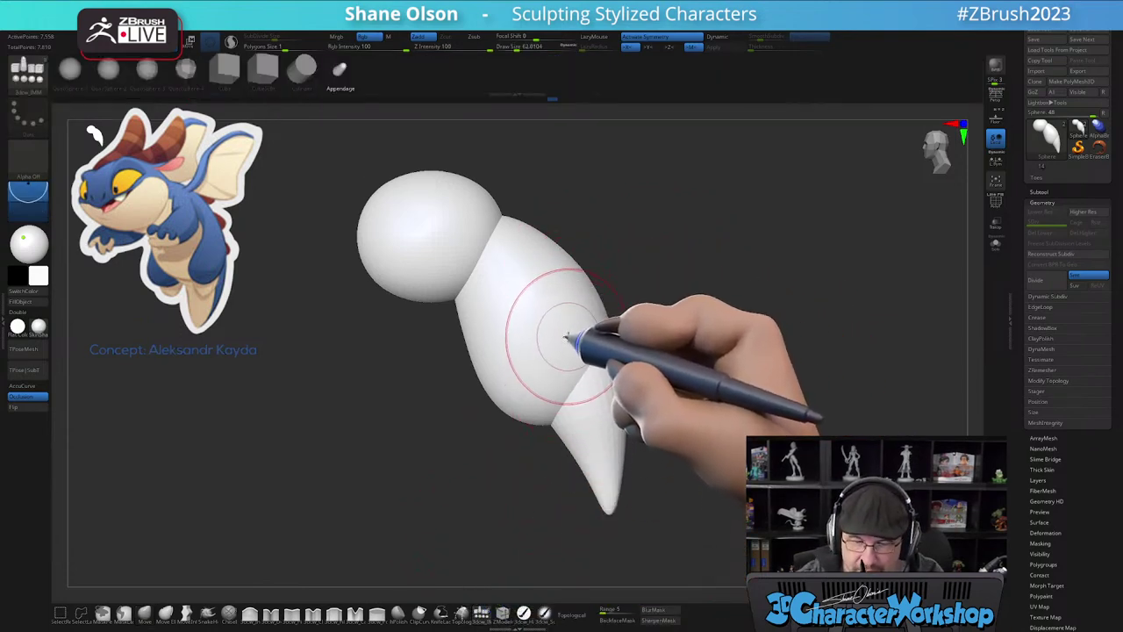
drag(569, 336, 566, 389)
drag(742, 450, 647, 517)
- Move, rotate and lengthen the inserted legs with the gizmo so they slant from the hip down toward the belly
key(w)
drag(557, 349, 753, 410)
alt+drag(618, 358, 592, 312)
mouse_move(616, 443)
mouse_down()
mouse_move(645, 453)
mouse_move(612, 428)
mouse_up()
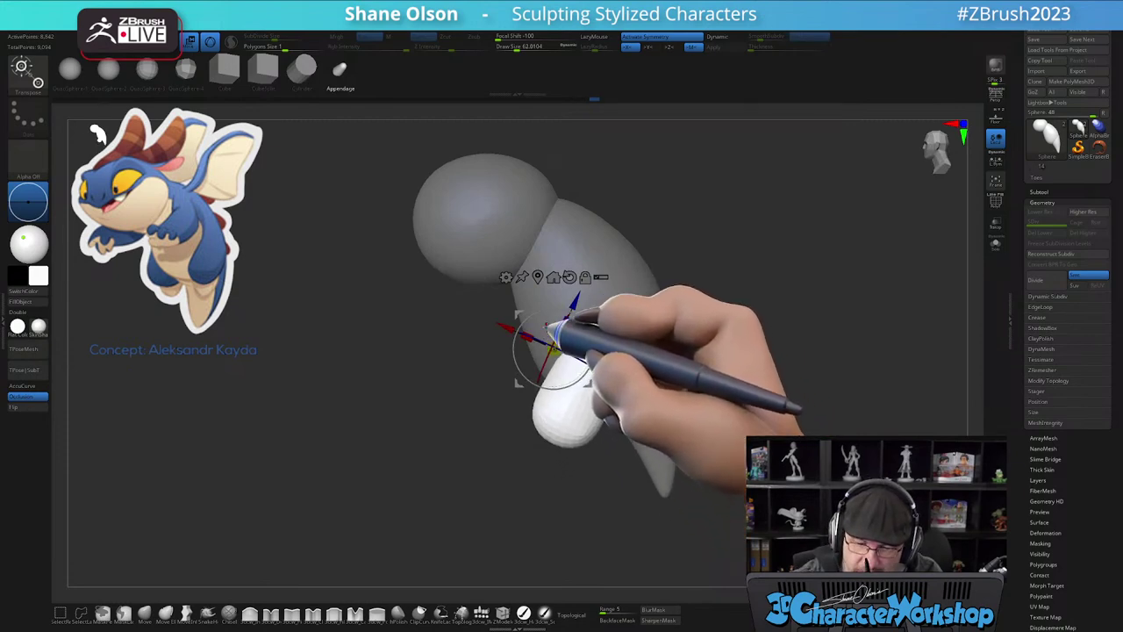
drag(619, 323, 653, 314)
drag(688, 416, 641, 434)
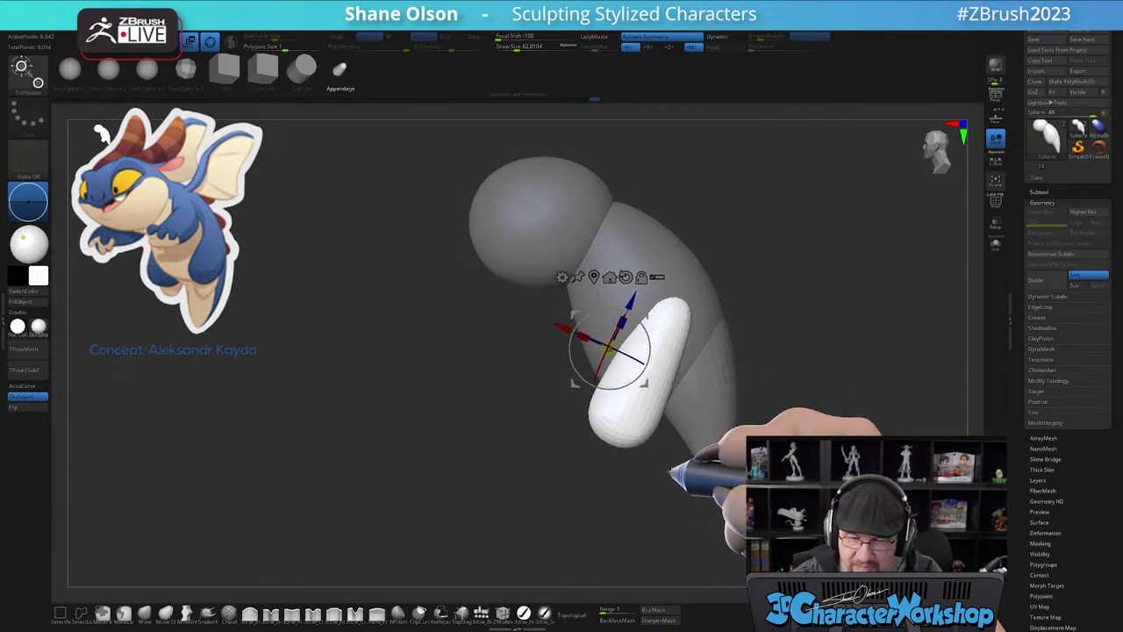
alt+drag(752, 386, 667, 383)
alt+drag(676, 449, 656, 485)
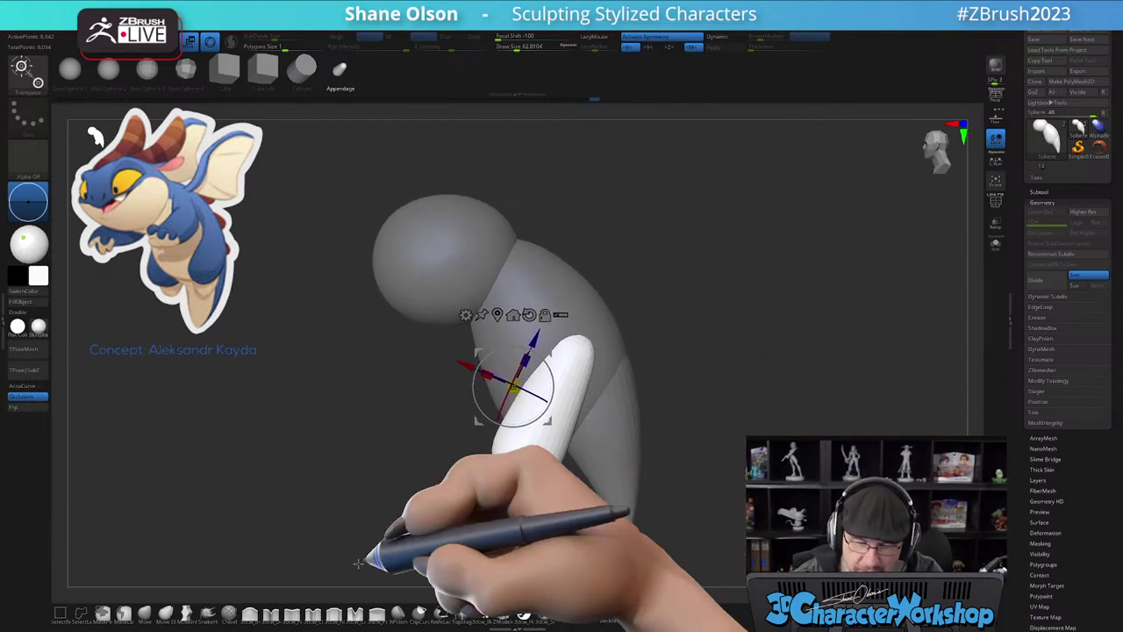
- Bend the legs into a curve along the hips with the Move Infinite Depth brush, working from the side and back
click(185, 613)
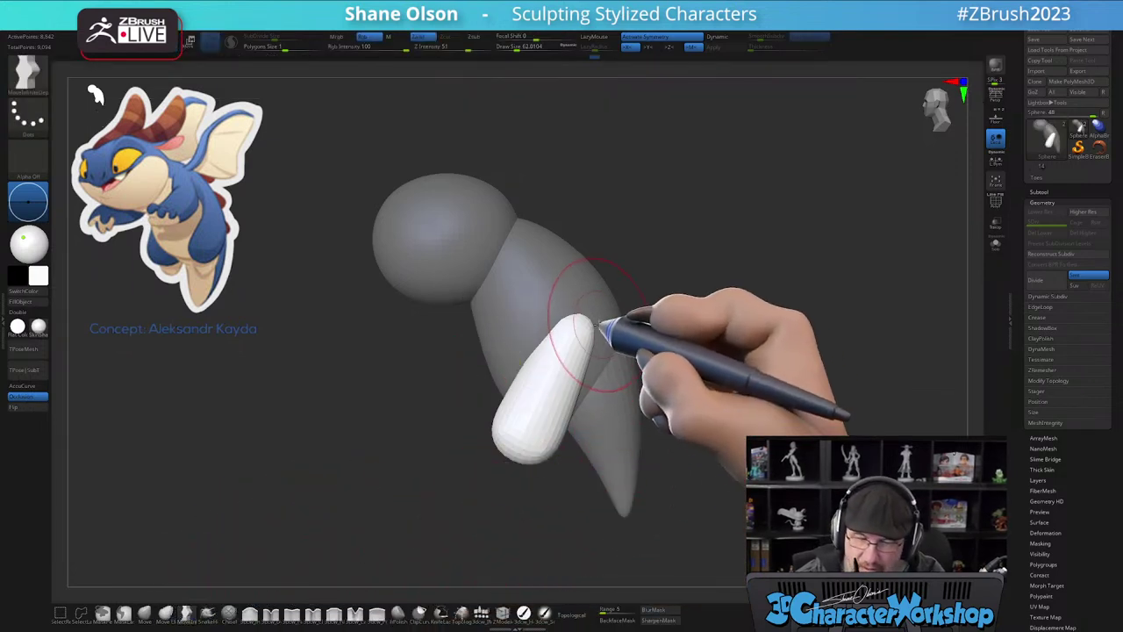
mouse_move(600, 327)
alt+right_down()
mouse_move(592, 354)
mouse_move(588, 333)
alt+right_up()
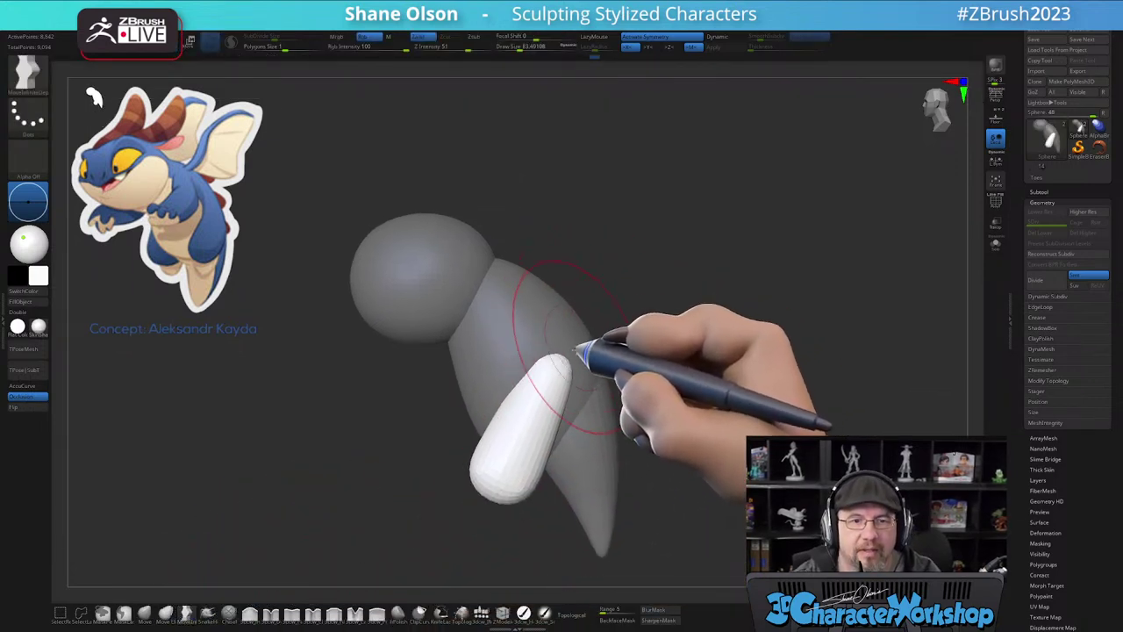
drag(537, 396, 546, 445)
right_drag(576, 372, 540, 384)
right_drag(619, 382, 590, 343)
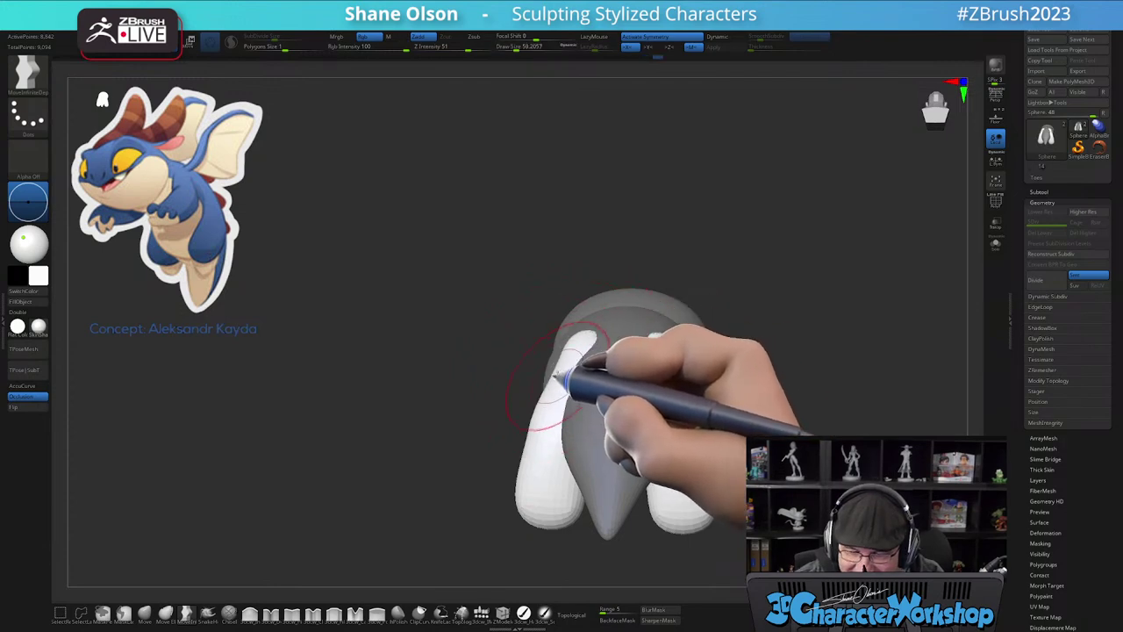
right_drag(591, 402, 632, 409)
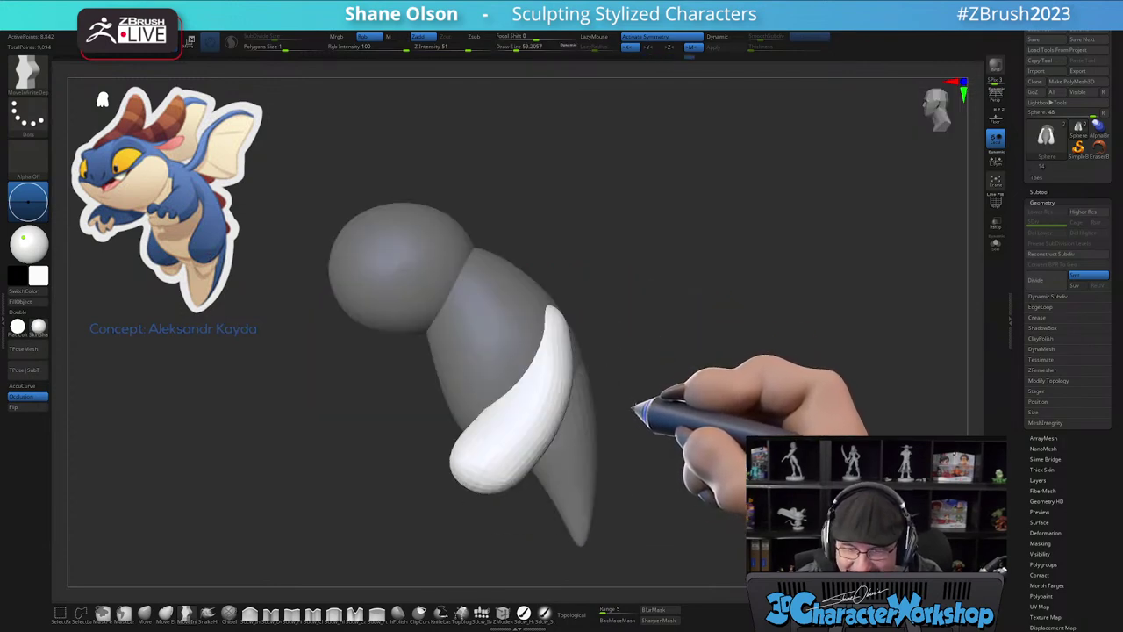
- Narrow the upper leg into a slim curve against the back and round out its lower end
right_drag(575, 307, 552, 311)
mouse_move(535, 326)
mouse_down()
mouse_move(557, 343)
mouse_move(527, 394)
mouse_up()
mouse_move(531, 448)
right_down()
mouse_move(519, 453)
mouse_move(546, 475)
right_up()
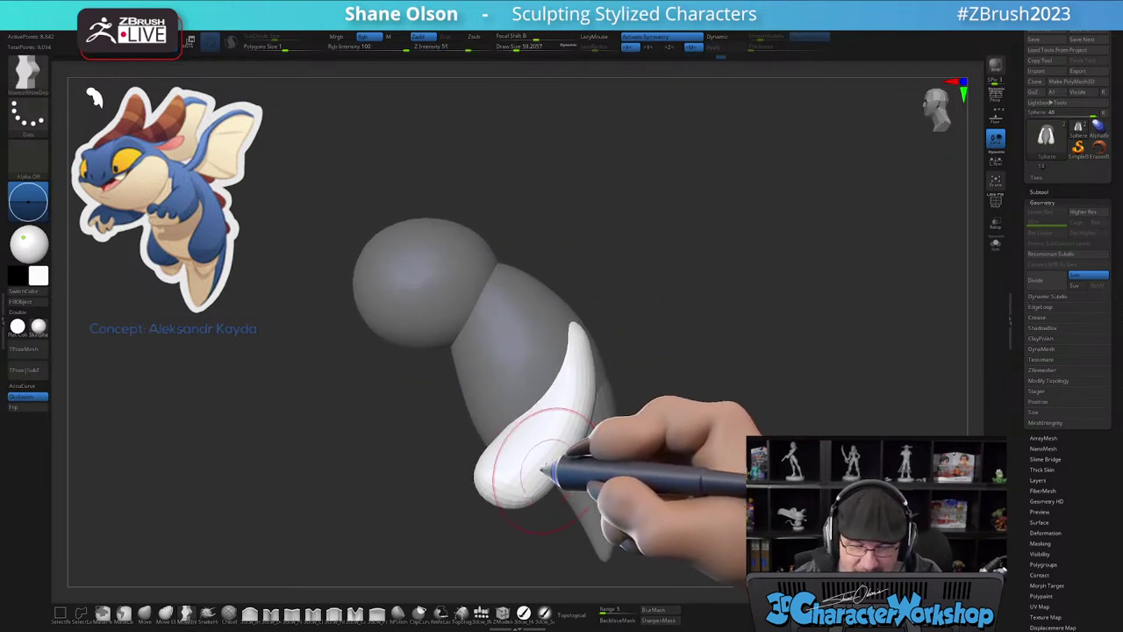
drag(485, 460, 480, 454)
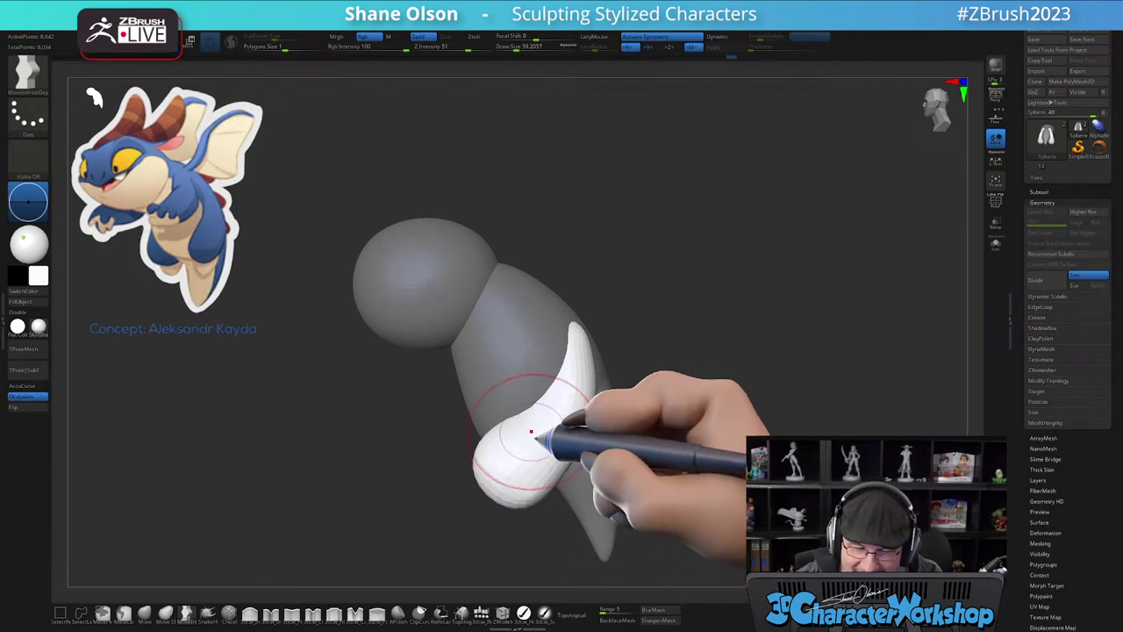
- Enlarge the brush to about 74 and reshape the rounded lower ends of the legs from the front
mouse_move(520, 496)
right_down()
mouse_move(549, 497)
mouse_move(597, 457)
mouse_move(572, 482)
right_up()
key(bracketright)
key(bracketright)
key(bracketright)
key(bracketright)
key(bracketright)
drag(566, 468, 557, 472)
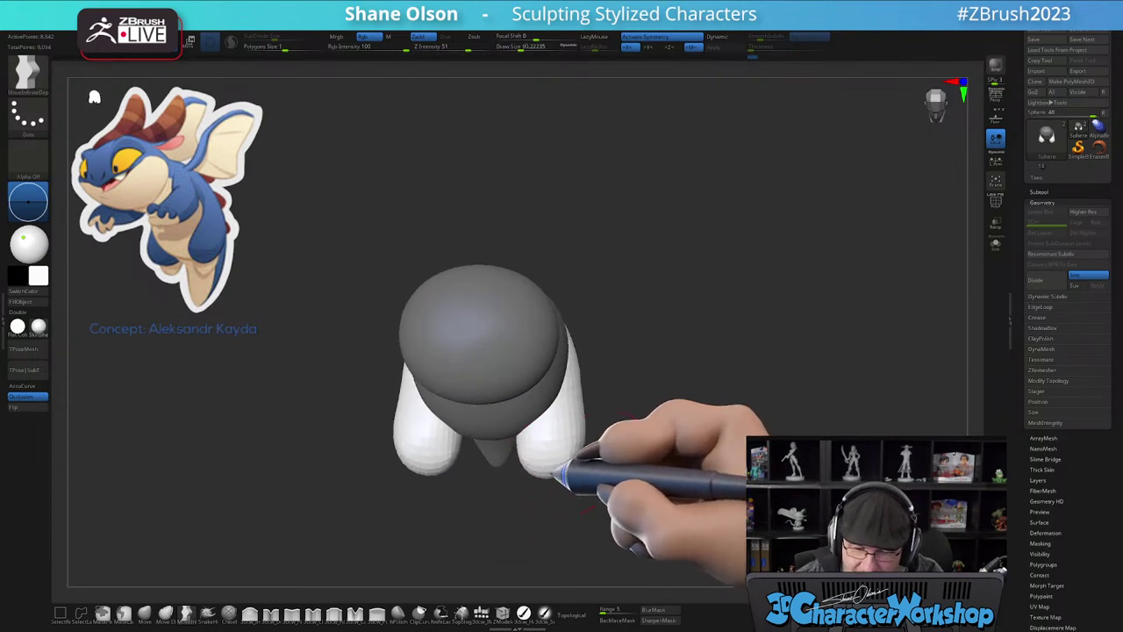
right_drag(556, 457, 563, 435)
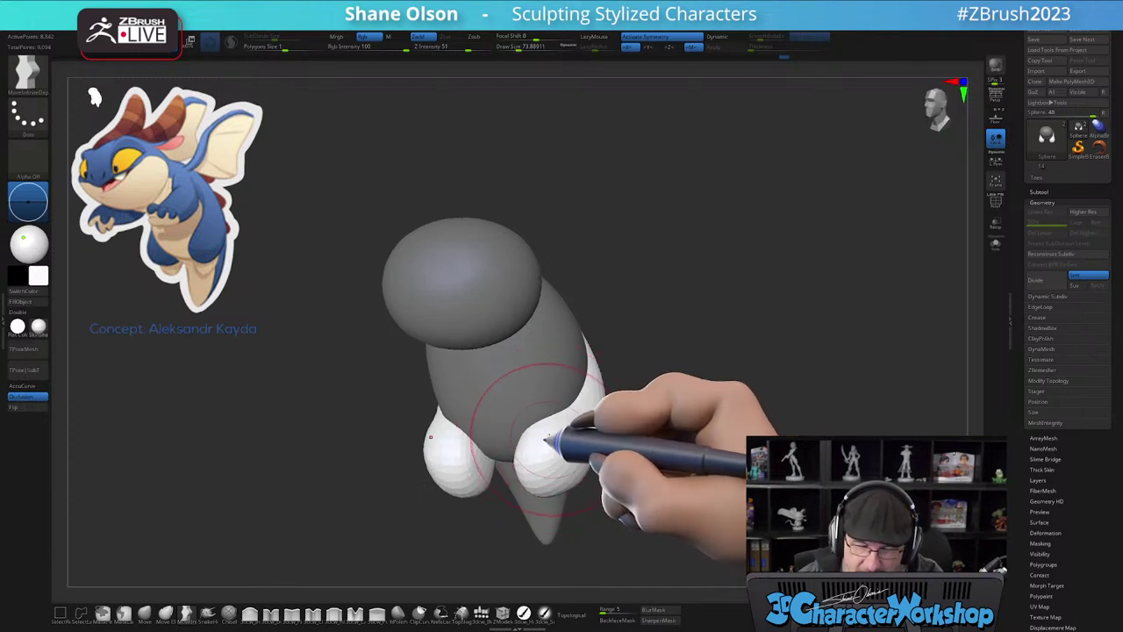
drag(529, 439, 537, 430)
- Adjust the legs' outer contour from several angles so they wrap around the lower torso and turn inward at the front
right_drag(536, 430, 569, 452)
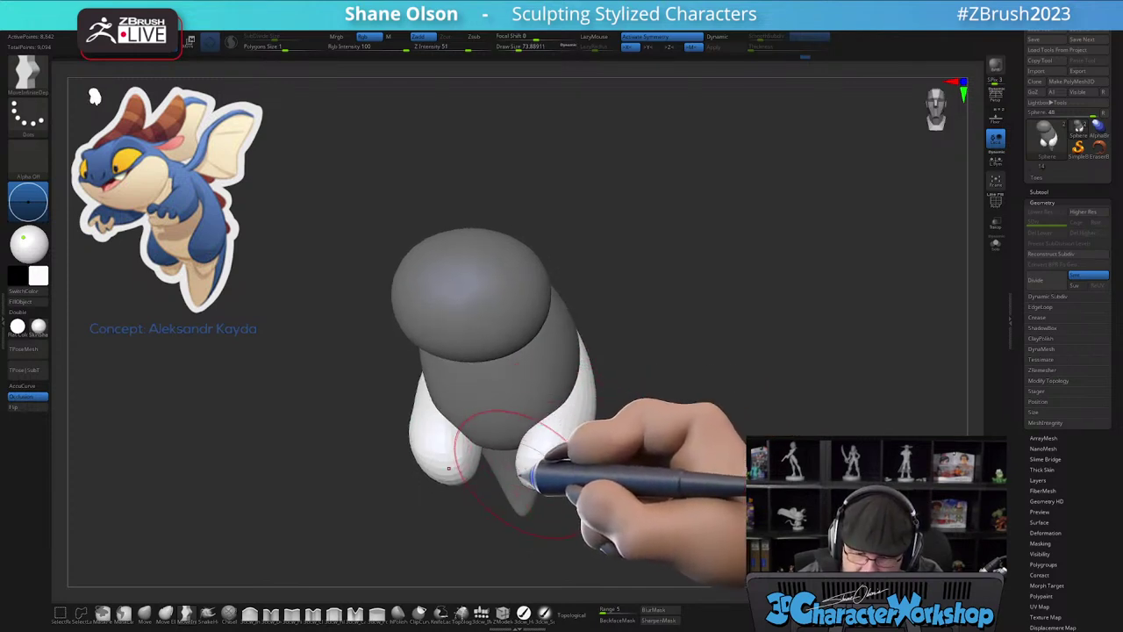
drag(527, 474, 530, 461)
right_drag(530, 493, 609, 473)
mouse_move(652, 378)
right_down()
mouse_move(682, 391)
mouse_move(602, 401)
mouse_move(593, 388)
right_up()
drag(579, 379, 572, 400)
mouse_move(573, 400)
right_down()
mouse_move(553, 489)
mouse_move(599, 476)
mouse_move(623, 410)
mouse_move(657, 457)
mouse_move(632, 464)
mouse_move(659, 473)
mouse_move(643, 433)
right_up()
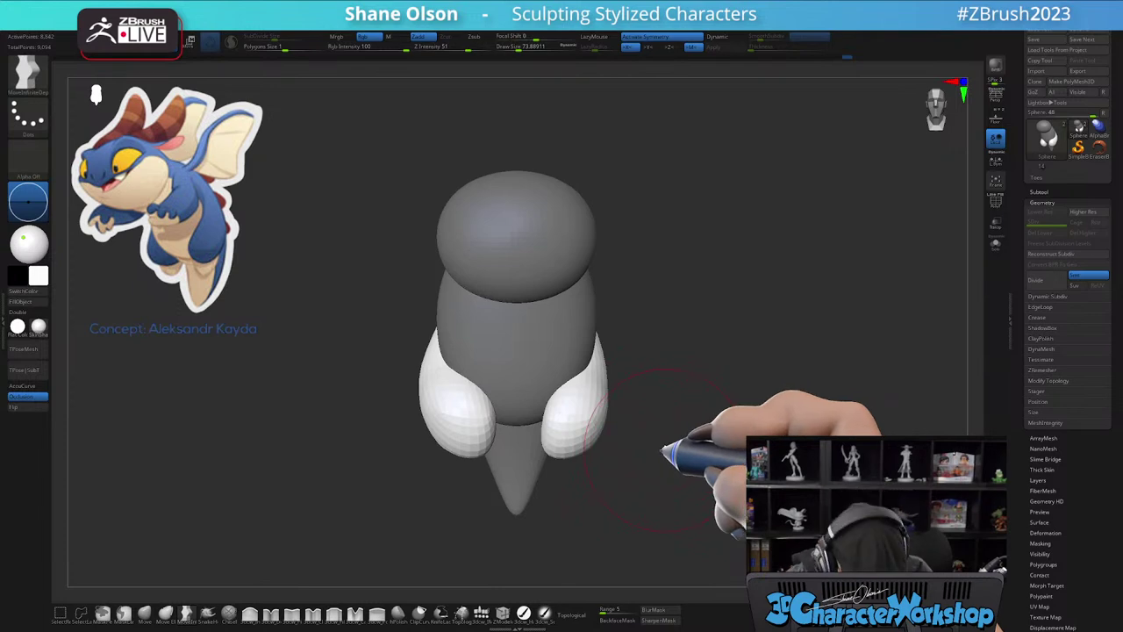
- Clear the mask from the body and turn on the polyframe display to show the polygroups
ctrl+drag(677, 433, 740, 404)
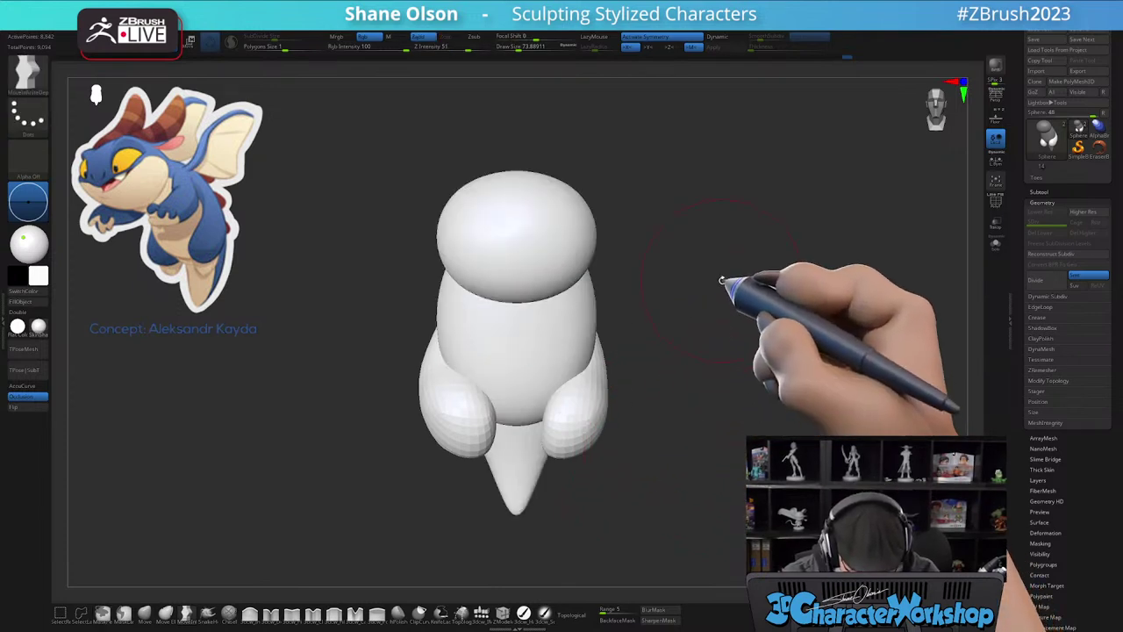
key(w)
key(space)
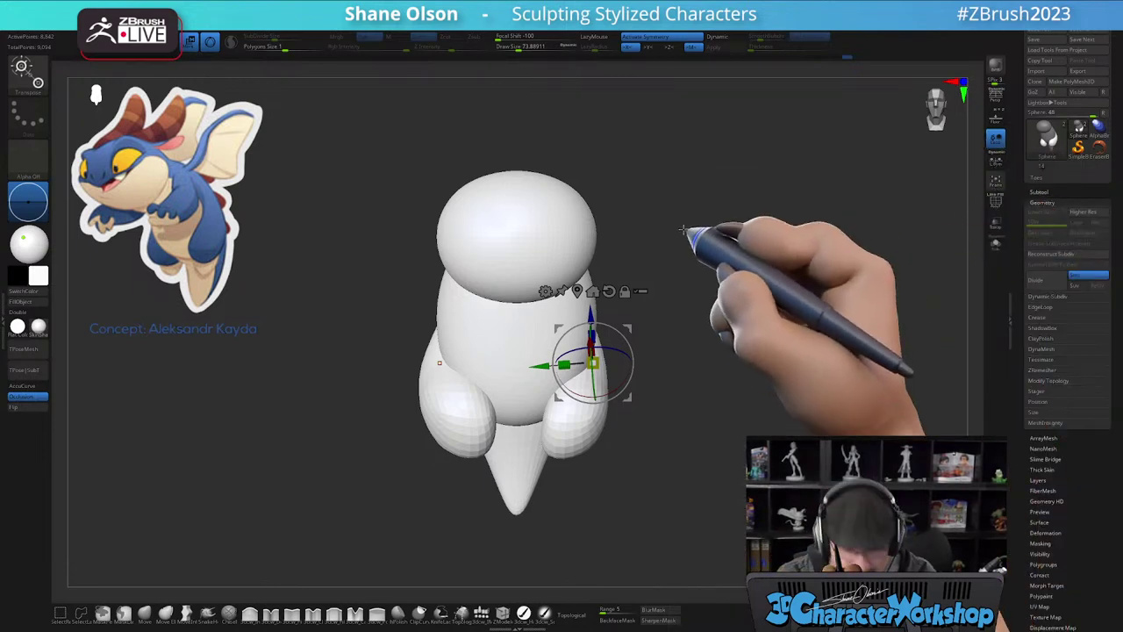
key(shift+f)
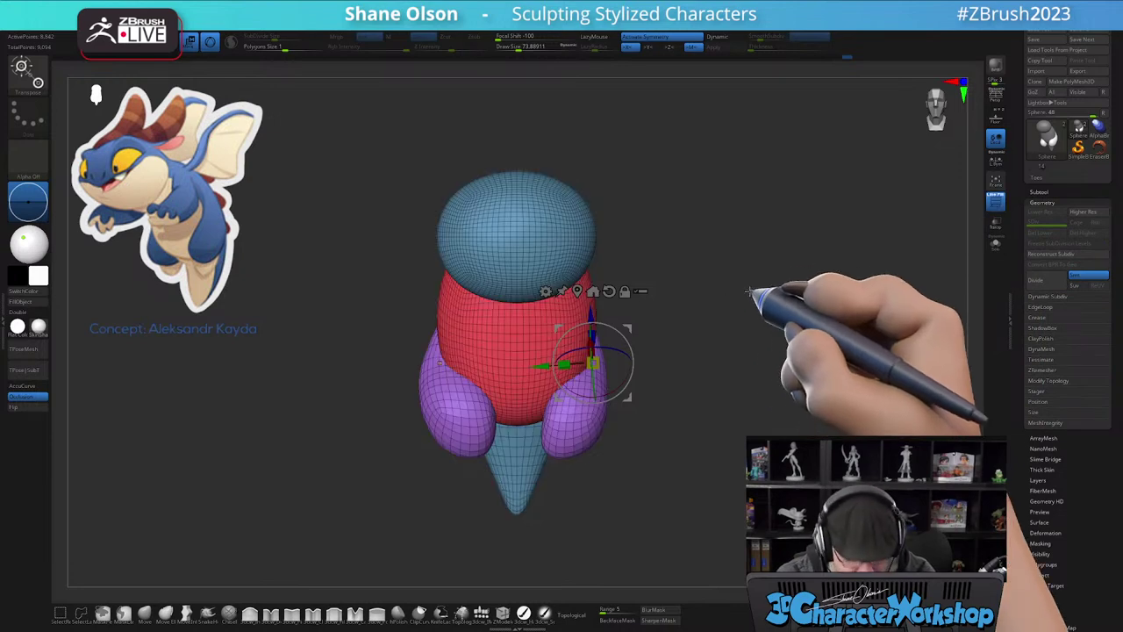
key(space)
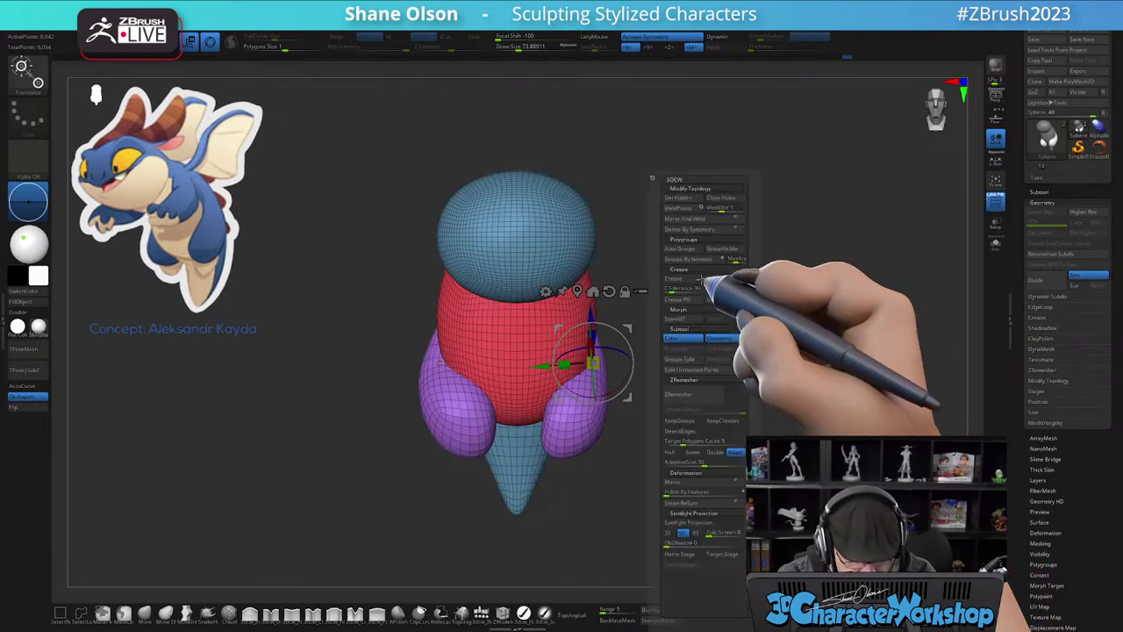
key(space)
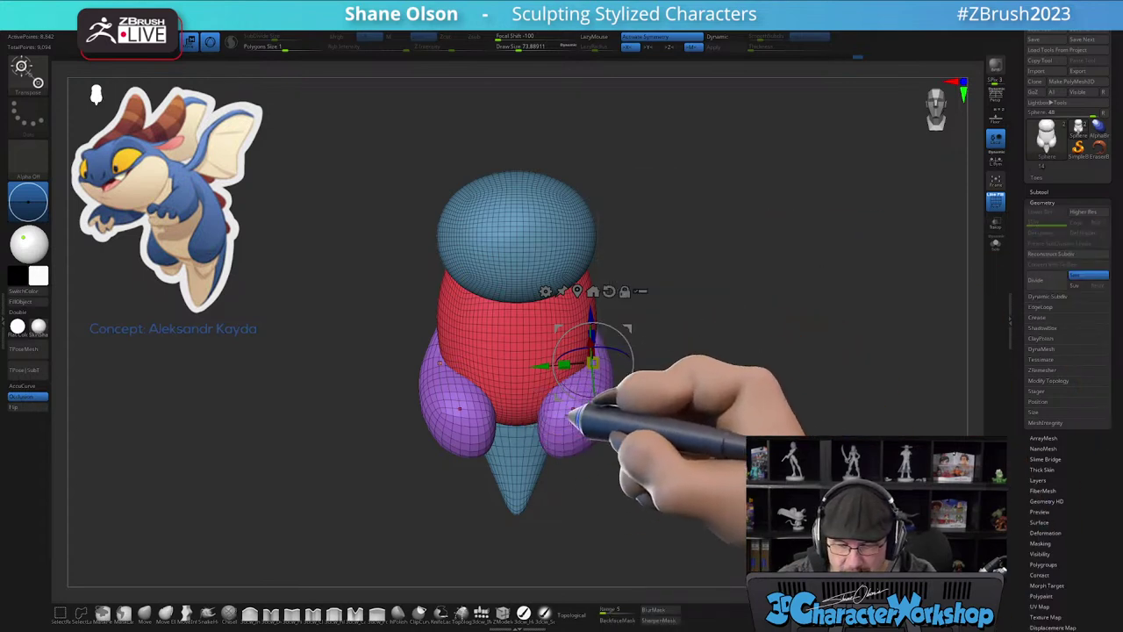
- Widen the legs slightly with the Move brush and turn on dynamic subdivision for a smoother surface
click(143, 613)
key(s)
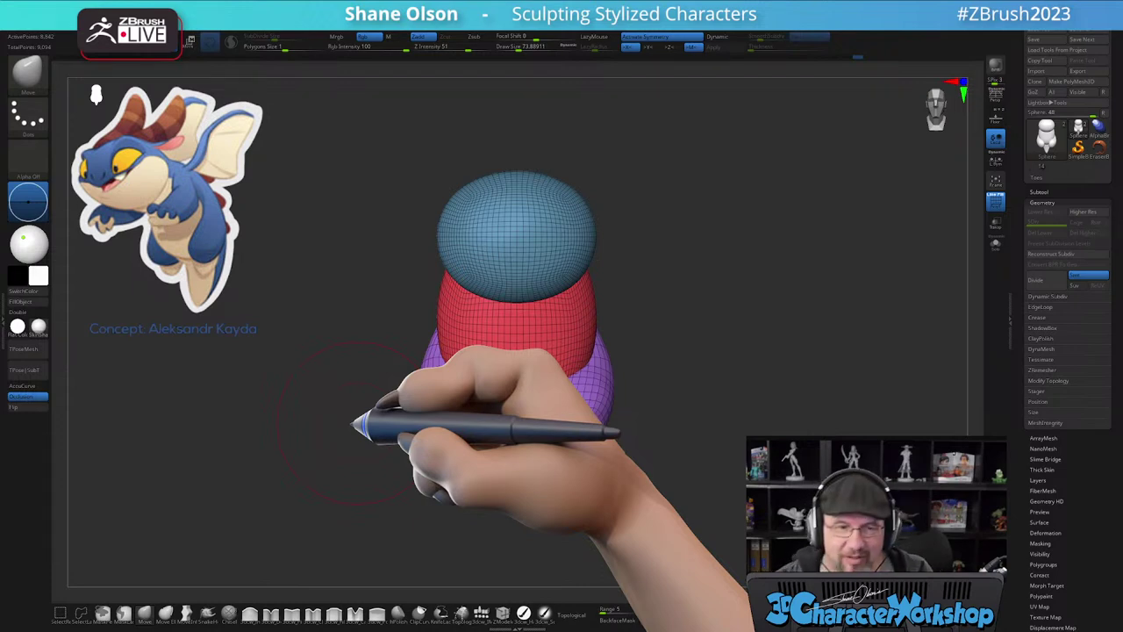
drag(666, 389, 689, 449)
key(d)
click(562, 196)
alt+drag(721, 387, 718, 410)
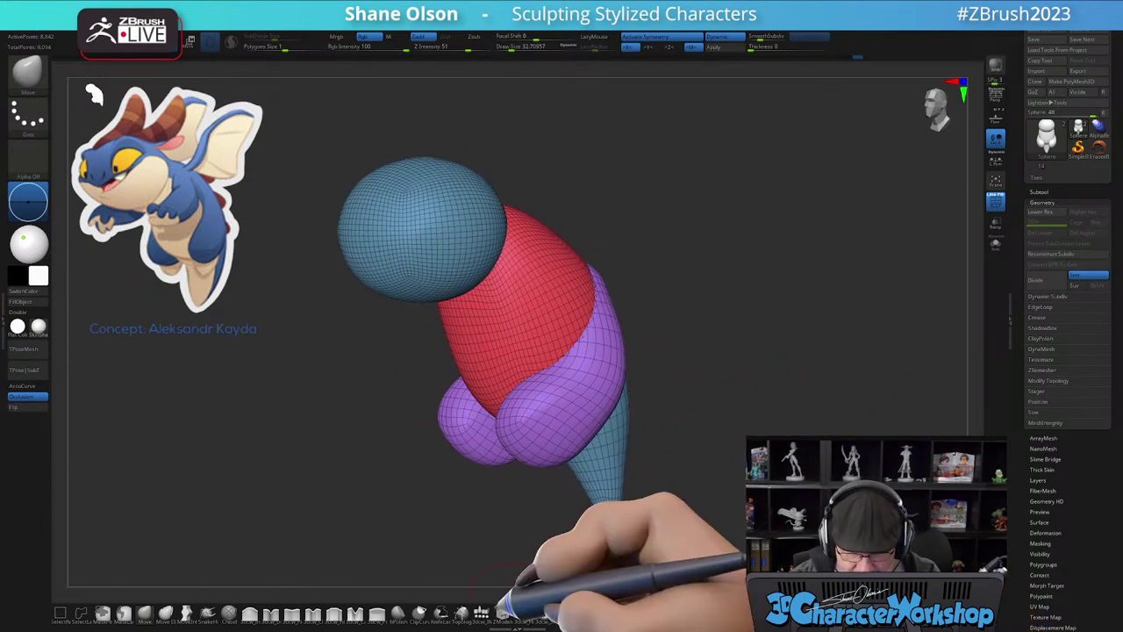
- Insert an Appendage primitive on the upper side of the torso as a symmetrical pair of arms
click(482, 613)
alt+right_drag(537, 297, 523, 332)
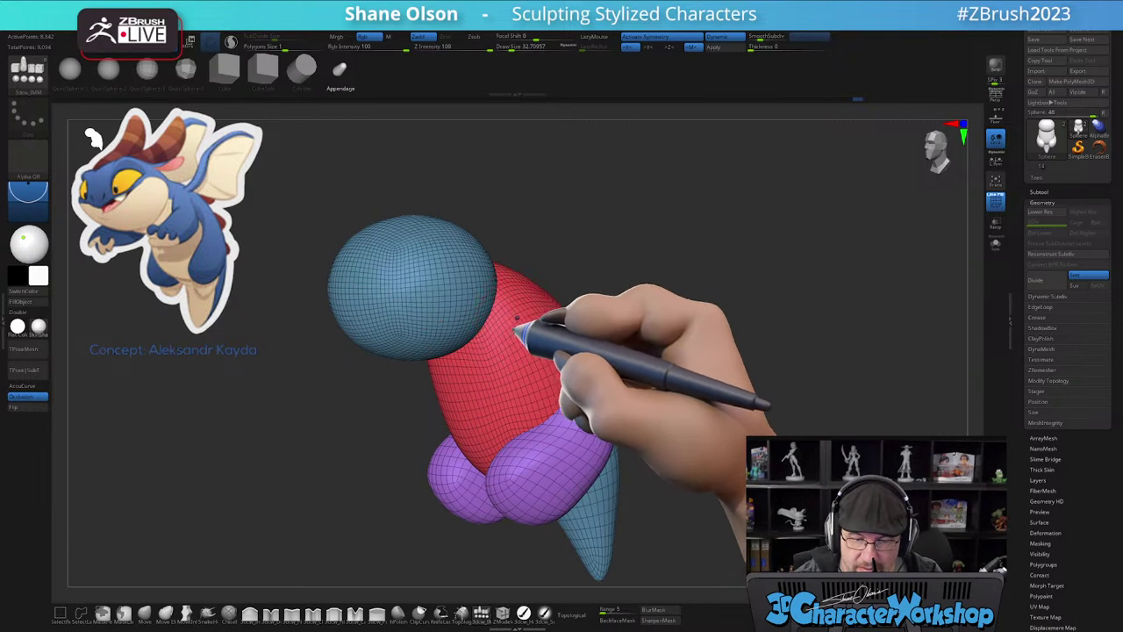
right_drag(509, 384, 645, 340)
drag(736, 394, 735, 421)
- Move and rotate the arms with the gizmo so they reach forward and down from the shoulders
key(w)
drag(559, 301, 468, 346)
right_drag(515, 343, 609, 400)
drag(555, 412, 546, 452)
drag(552, 391, 478, 354)
- Refine the arms' placement and angle from the front and back so they splay outward beside the torso
right_drag(605, 446, 658, 427)
drag(649, 316, 655, 344)
right_drag(638, 386, 697, 383)
drag(691, 354, 682, 356)
alt+right_drag(762, 449, 721, 395)
drag(666, 422, 670, 440)
- Invert the mask onto the arms, make them their own polygroup, and hide the polyframe
ctrl+click(671, 454)
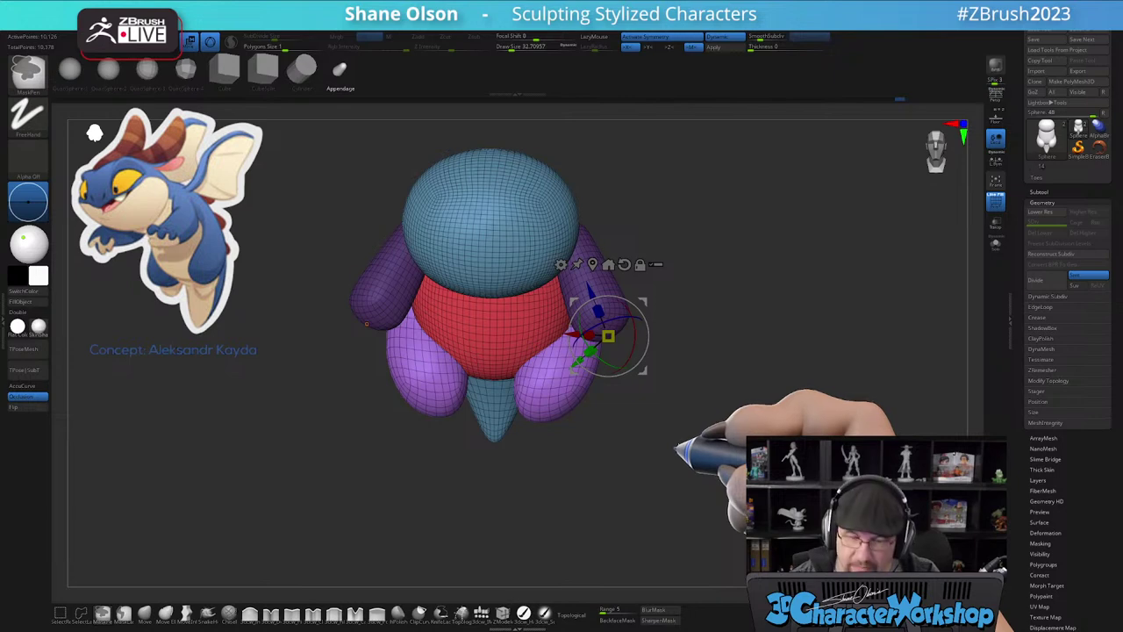
key(ctrl+w)
key(shift+f)
mouse_move(686, 446)
alt+mouse_down()
mouse_move(648, 479)
mouse_move(589, 496)
mouse_move(624, 519)
mouse_move(586, 505)
alt+mouse_up()
key(q)
alt+drag(586, 506, 657, 494)
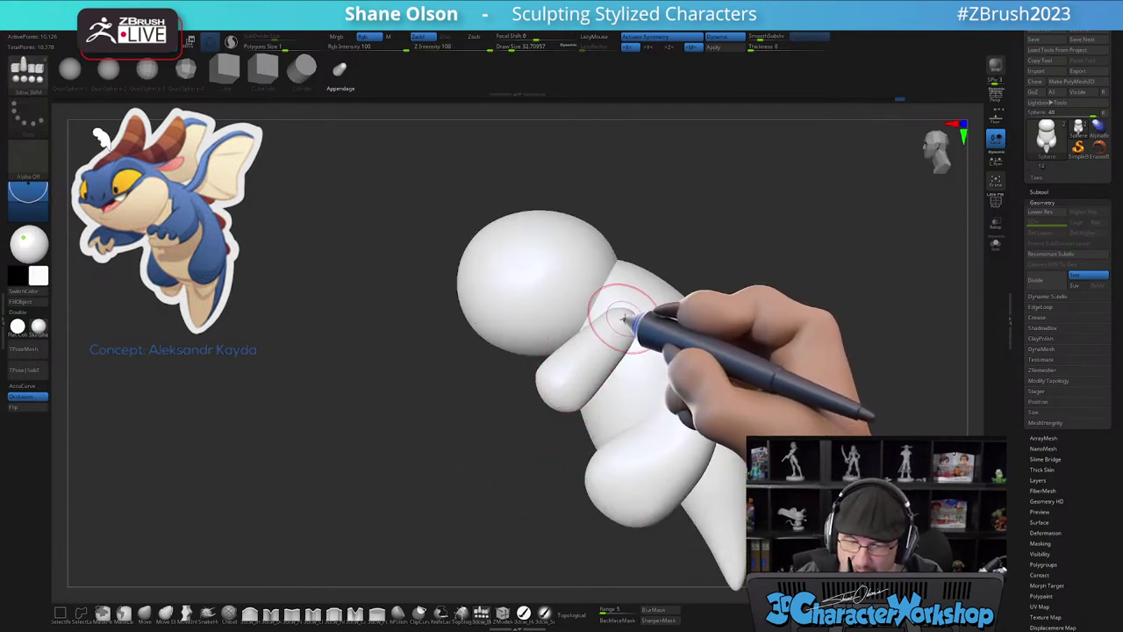
key(w)
ctrl+click(591, 386)
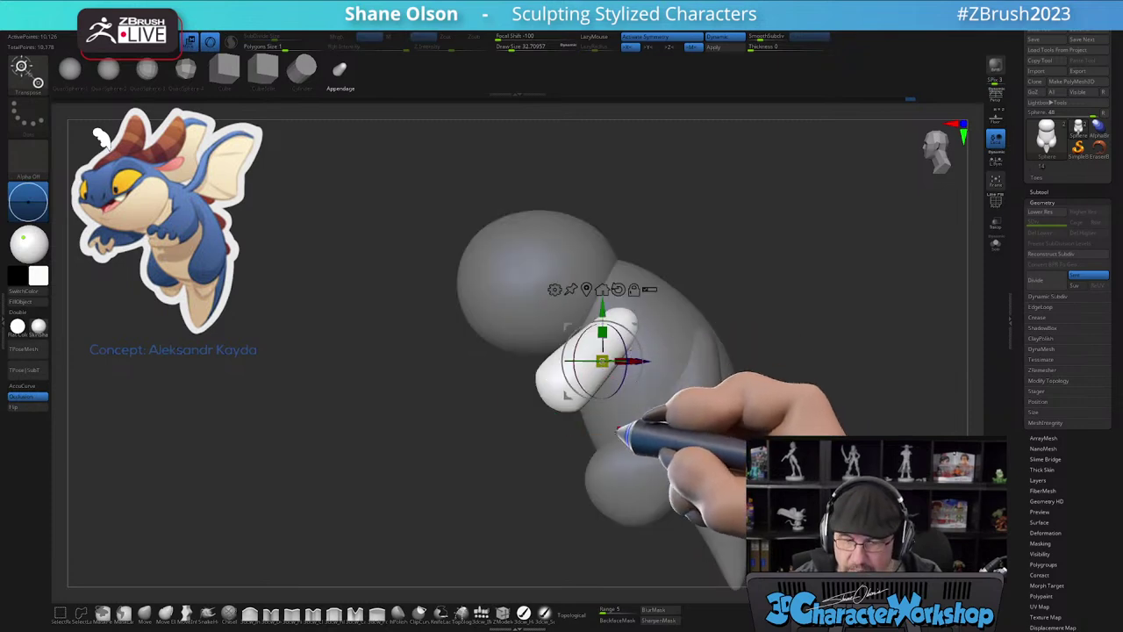
key(q)
click(123, 614)
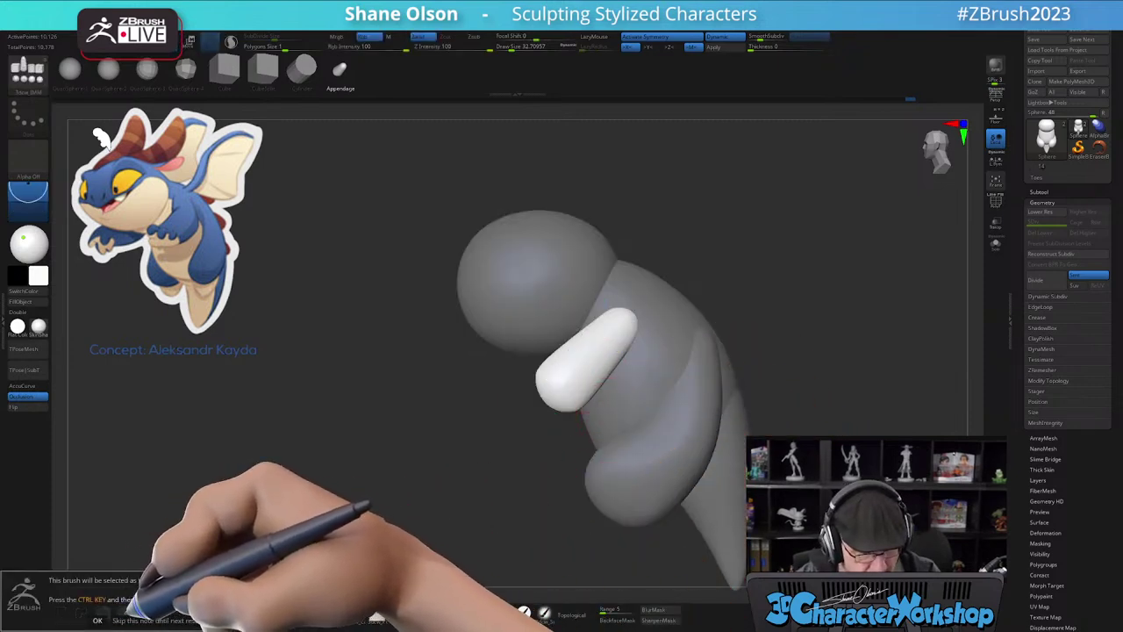
mouse_move(521, 429)
mouse_down()
mouse_move(542, 428)
mouse_move(626, 286)
mouse_move(647, 280)
mouse_move(675, 295)
mouse_move(690, 358)
mouse_move(690, 337)
mouse_move(579, 265)
mouse_move(614, 363)
mouse_move(741, 348)
mouse_move(732, 331)
mouse_up()
ctrl+drag(790, 410, 787, 418)
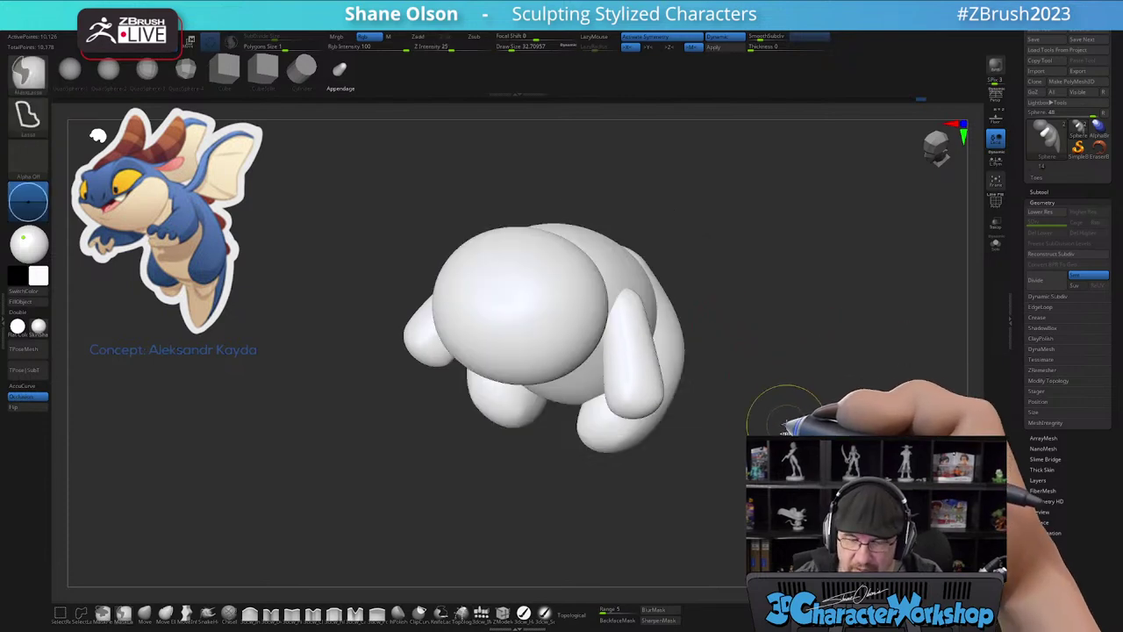
- Mask everything except the arms and reshape their shoulder ends with the Move brush at a draw size of about 59
key(w)
ctrl+click(639, 408)
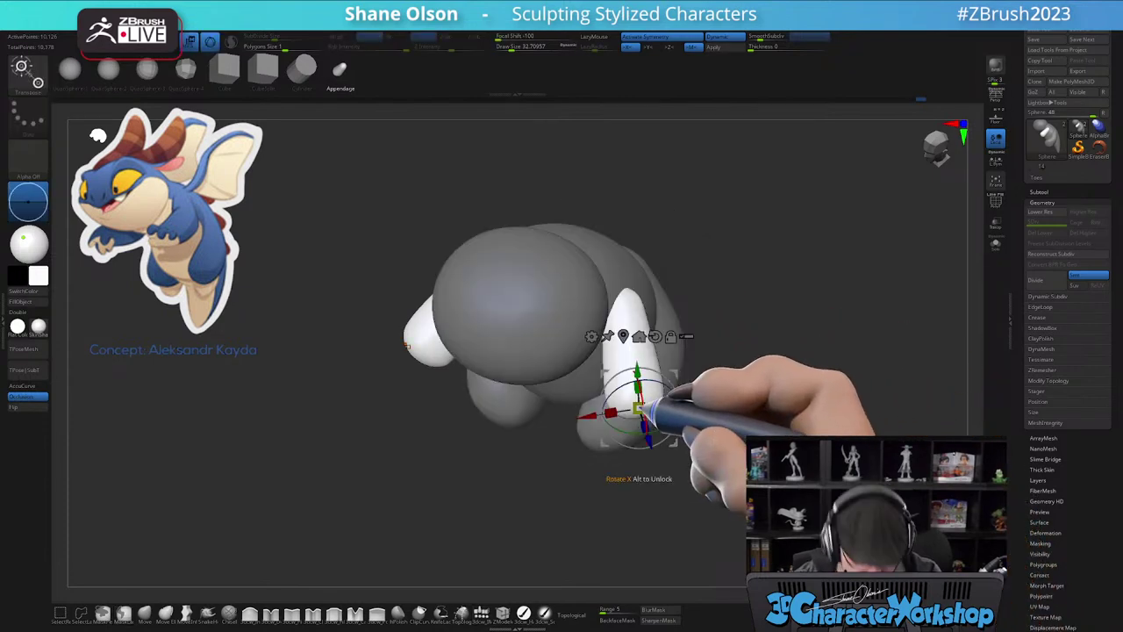
key(q)
drag(689, 435, 680, 421)
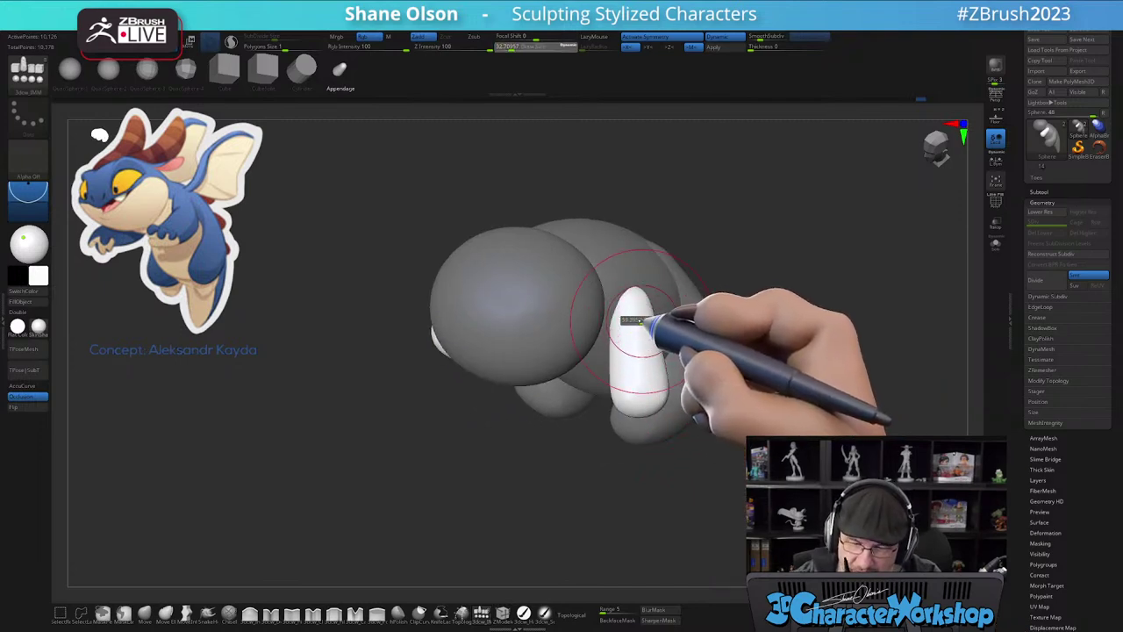
shift+drag(640, 317, 638, 300)
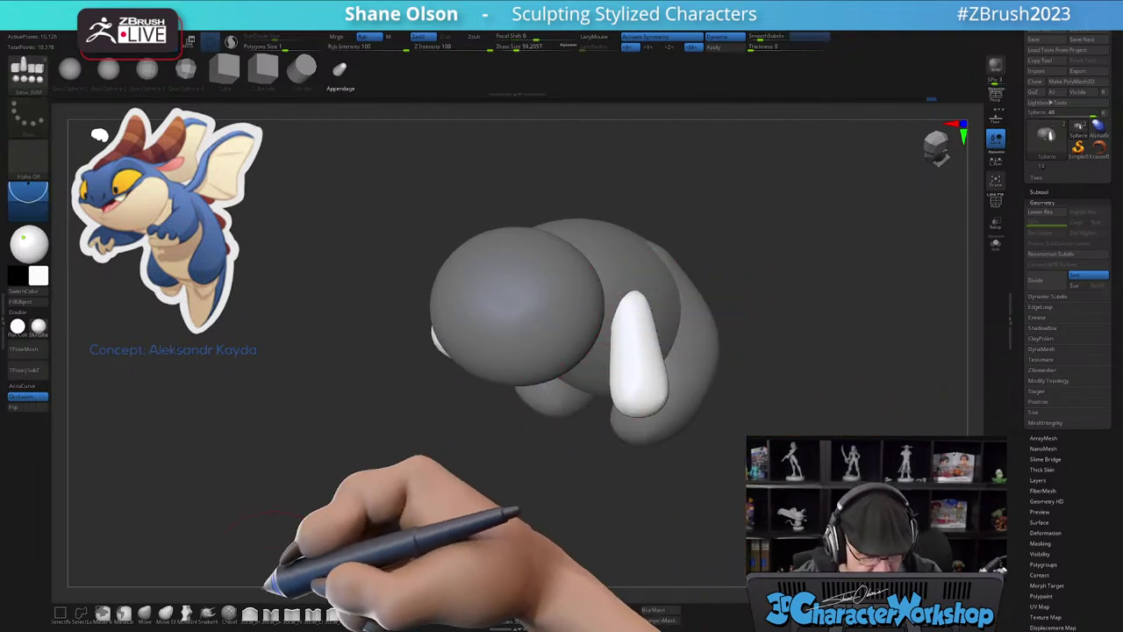
click(145, 612)
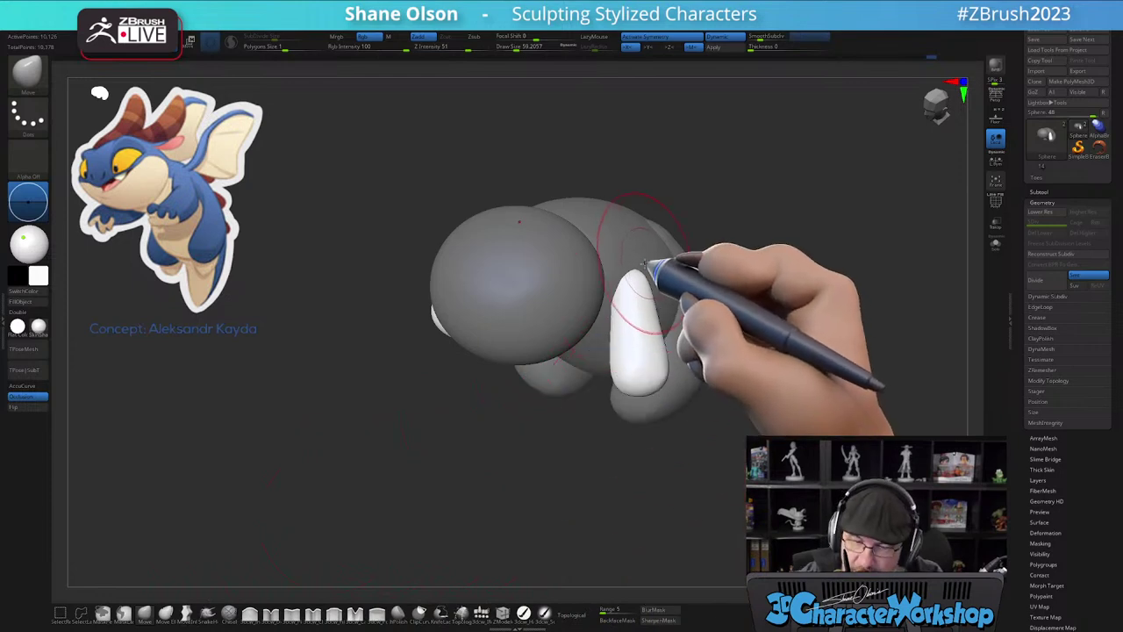
right_drag(653, 261, 650, 269)
mouse_move(642, 269)
mouse_down()
mouse_move(630, 247)
mouse_move(630, 269)
mouse_up()
right_drag(669, 239, 606, 258)
drag(604, 261, 618, 252)
mouse_move(620, 251)
right_down()
mouse_move(639, 241)
mouse_move(598, 250)
right_up()
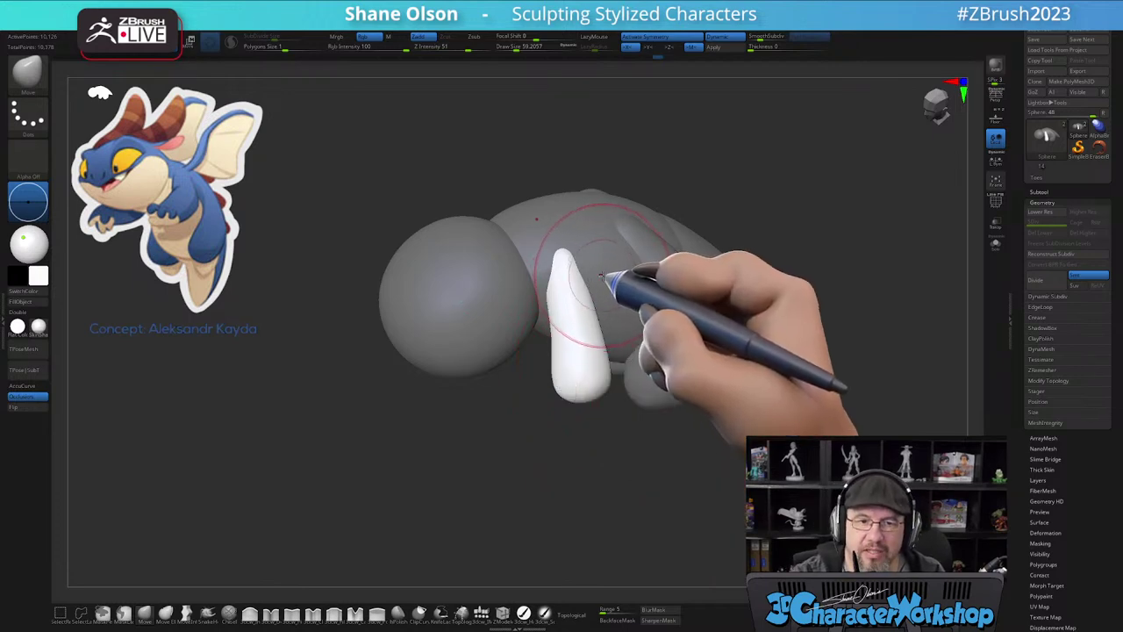
- Fill out and smooth the upper arms where they meet the torso, using a draw size of about 37
drag(599, 281, 595, 281)
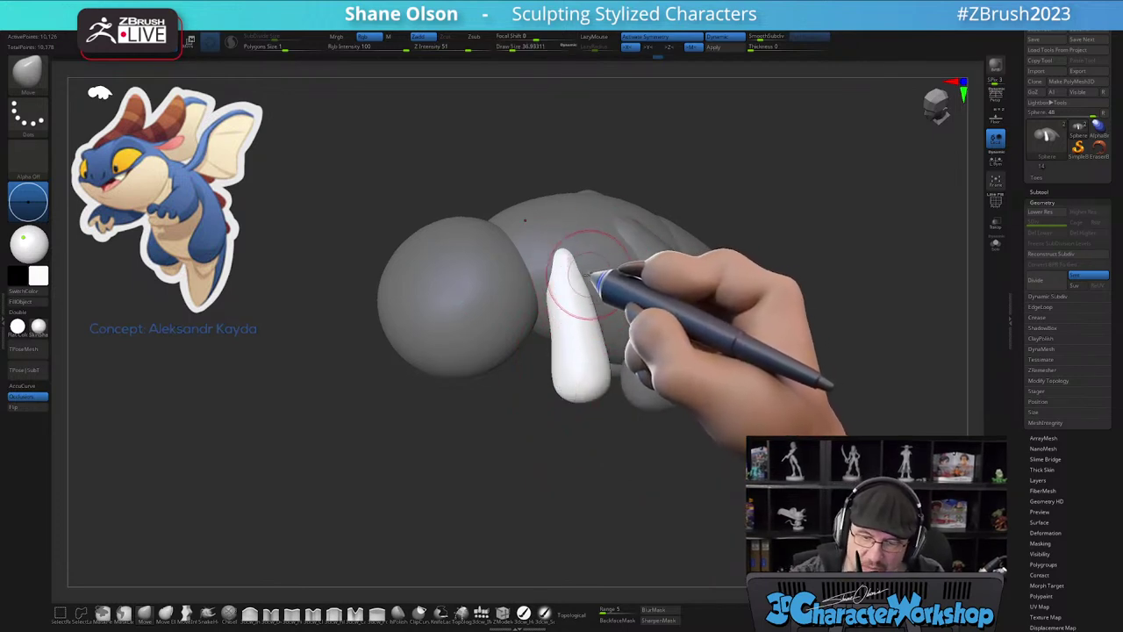
mouse_move(570, 273)
right_down()
mouse_move(580, 258)
mouse_move(566, 255)
mouse_move(594, 255)
mouse_move(602, 269)
mouse_move(554, 267)
right_up()
drag(555, 266, 564, 263)
mouse_move(573, 262)
right_down()
mouse_move(598, 257)
mouse_move(588, 260)
right_up()
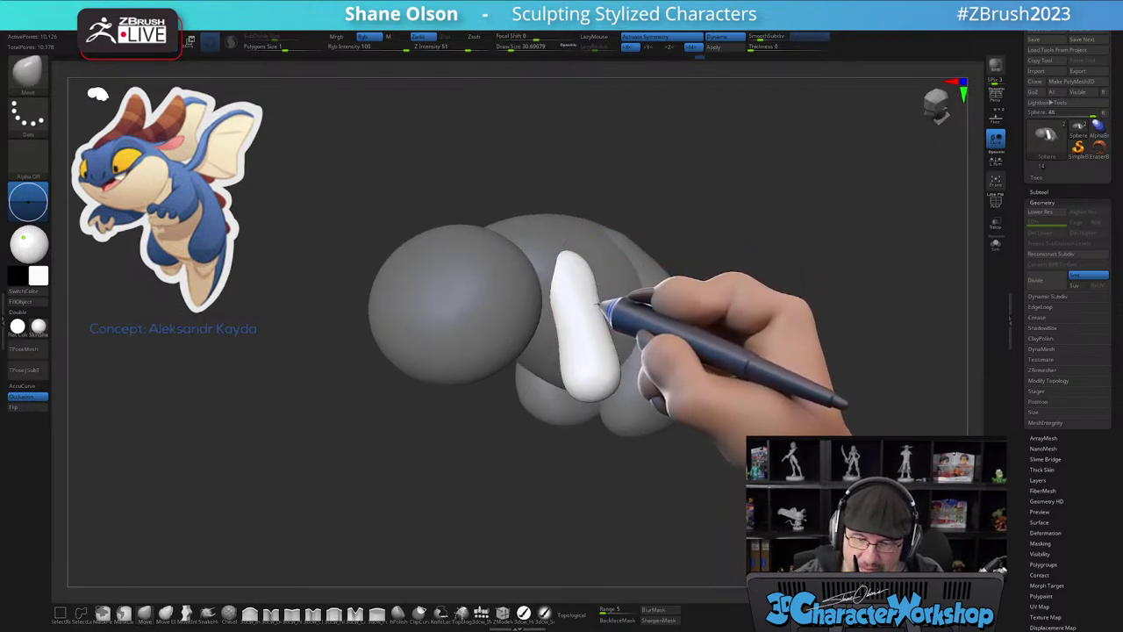
right_drag(610, 299, 588, 340)
key(s)
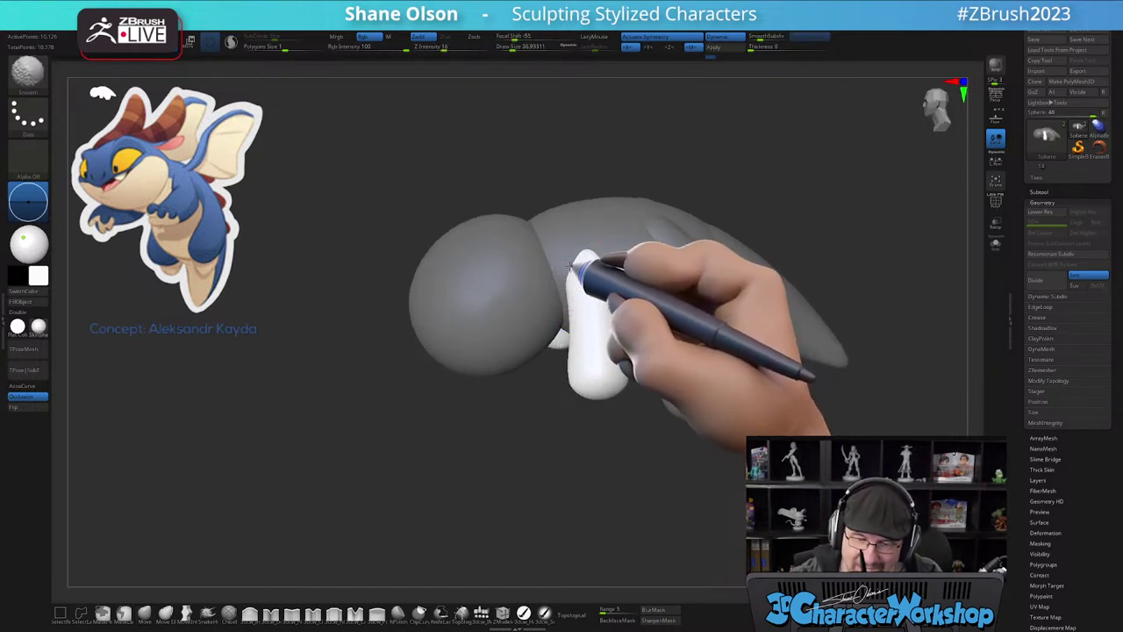
right_drag(619, 307, 657, 301)
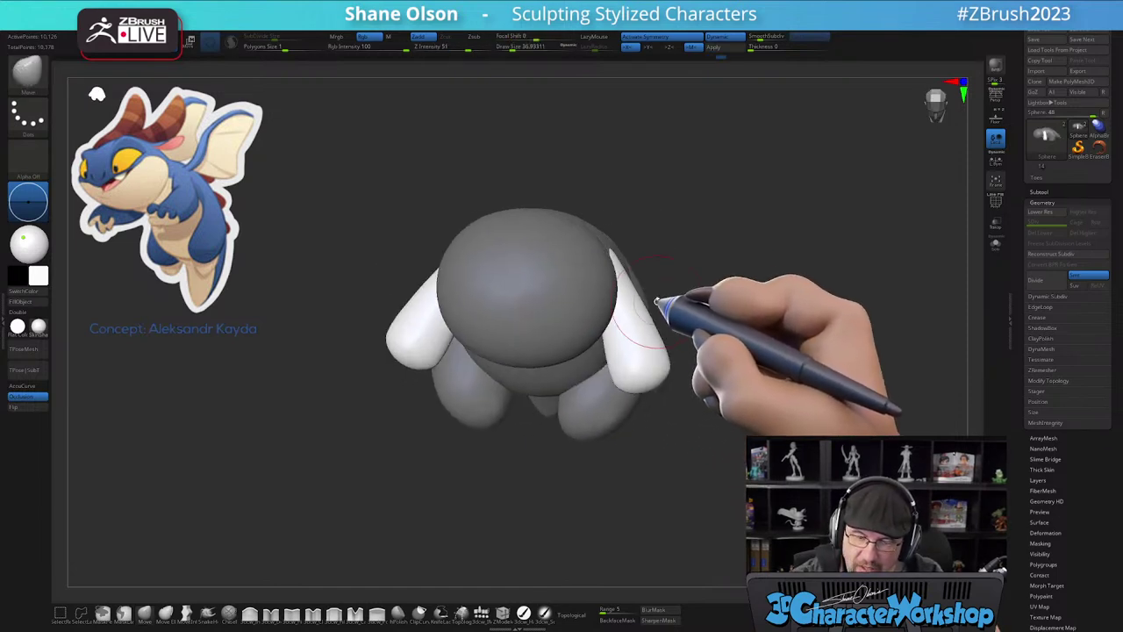
right_drag(709, 400, 691, 436)
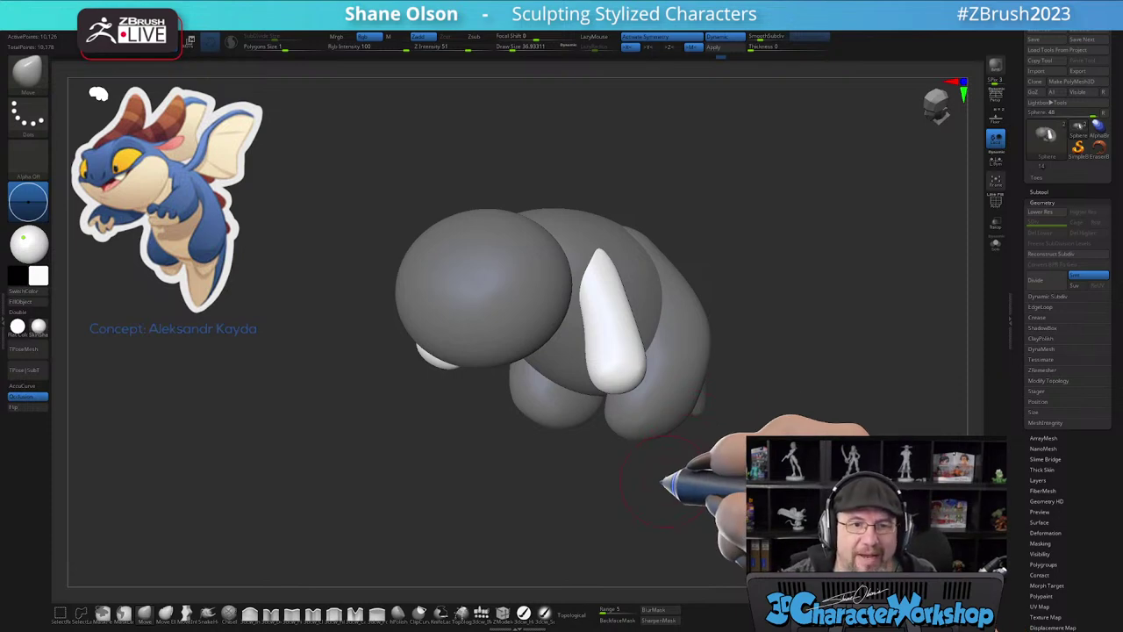
- Extend the mask over the upper arms, leaving only the lower part of each arm free
mouse_move(795, 300)
alt+right_down()
mouse_move(730, 306)
mouse_move(744, 315)
mouse_move(620, 295)
mouse_move(630, 291)
alt+right_up()
mouse_move(620, 293)
ctrl+mouse_down()
mouse_move(624, 228)
mouse_move(477, 203)
mouse_move(446, 307)
mouse_move(466, 357)
ctrl+mouse_up()
drag(772, 285, 735, 273)
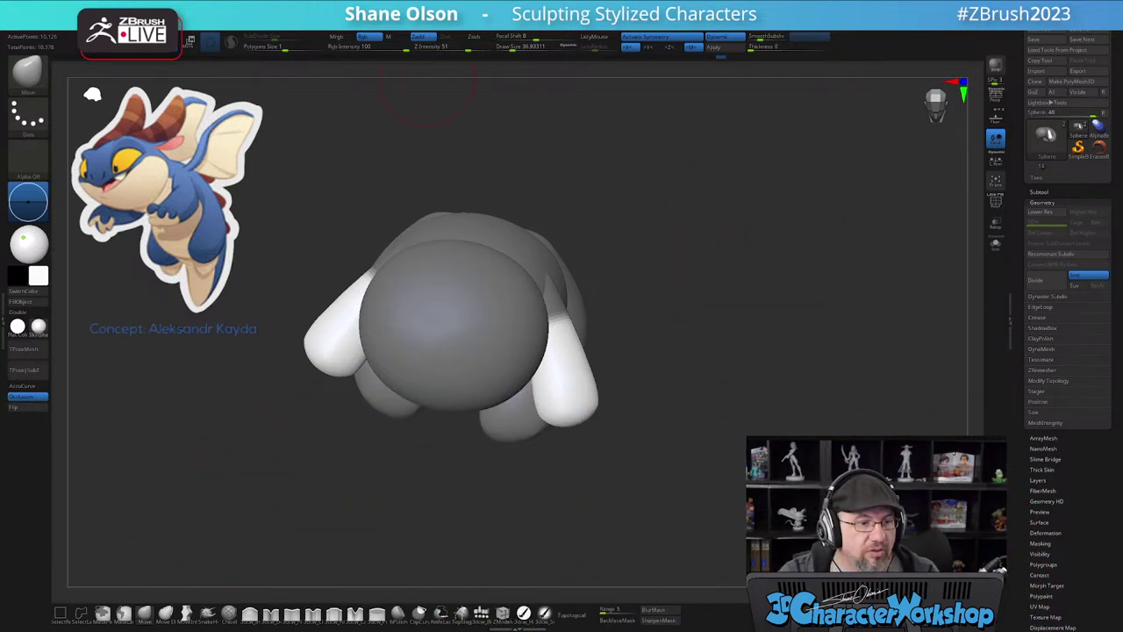
- Switch to the browser to check the artist's other dragon illustrations, and move its window off the canvas
key(alt+Tab)
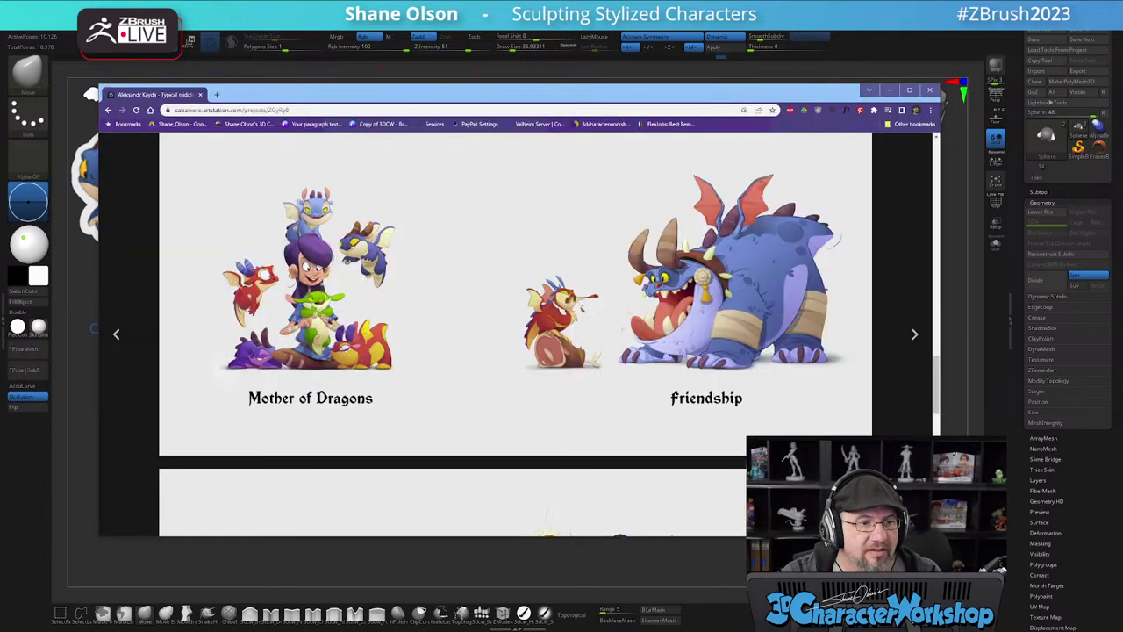
drag(708, 93, 739, 0)
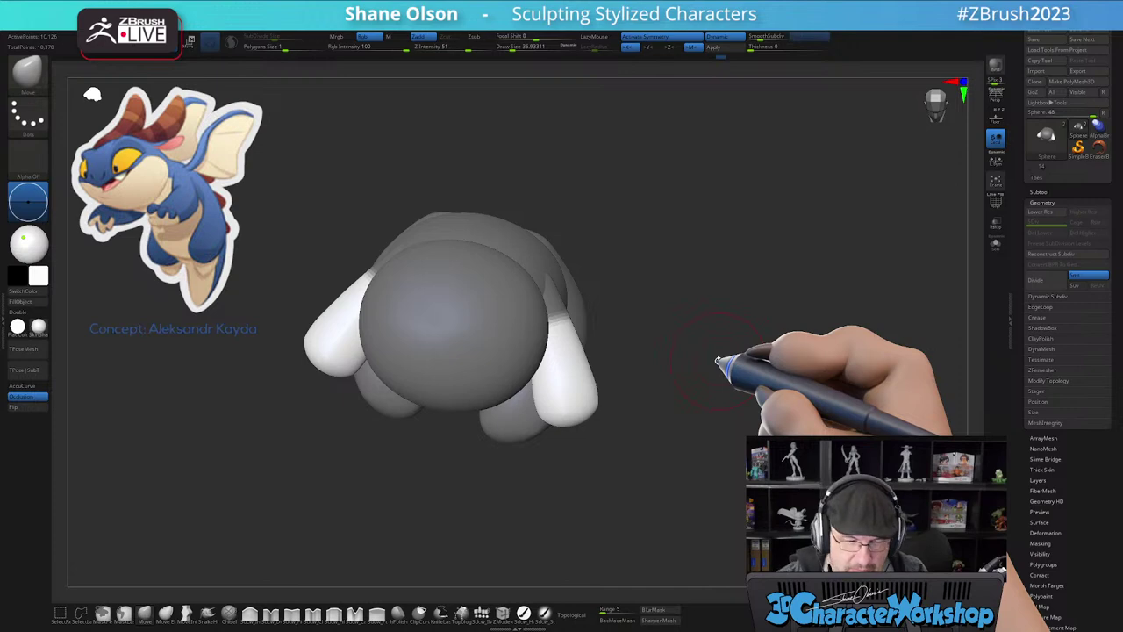
- Extend the upper-arm mask down to the elbows and place the unlocked gizmo at the elbow
mouse_move(634, 467)
mouse_down()
mouse_move(620, 459)
mouse_move(655, 393)
mouse_move(633, 367)
mouse_up()
mouse_move(604, 318)
ctrl+mouse_down()
mouse_move(461, 331)
mouse_move(451, 372)
ctrl+mouse_up()
mouse_move(725, 382)
mouse_down()
mouse_move(673, 390)
mouse_move(681, 409)
mouse_move(575, 296)
mouse_up()
key(w)
alt+click(560, 260)
mouse_move(635, 366)
mouse_down()
mouse_move(638, 380)
mouse_move(637, 360)
mouse_up()
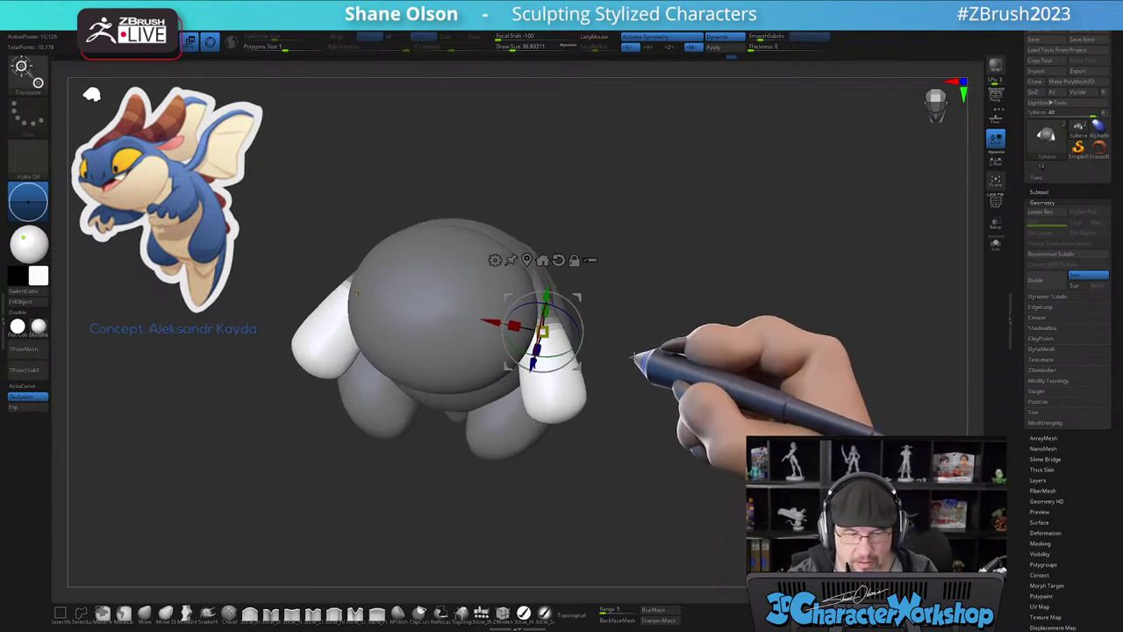
- Rotate the forearms forward and up to bend the elbows, and clear the mask
drag(582, 315, 580, 338)
drag(639, 457, 752, 395)
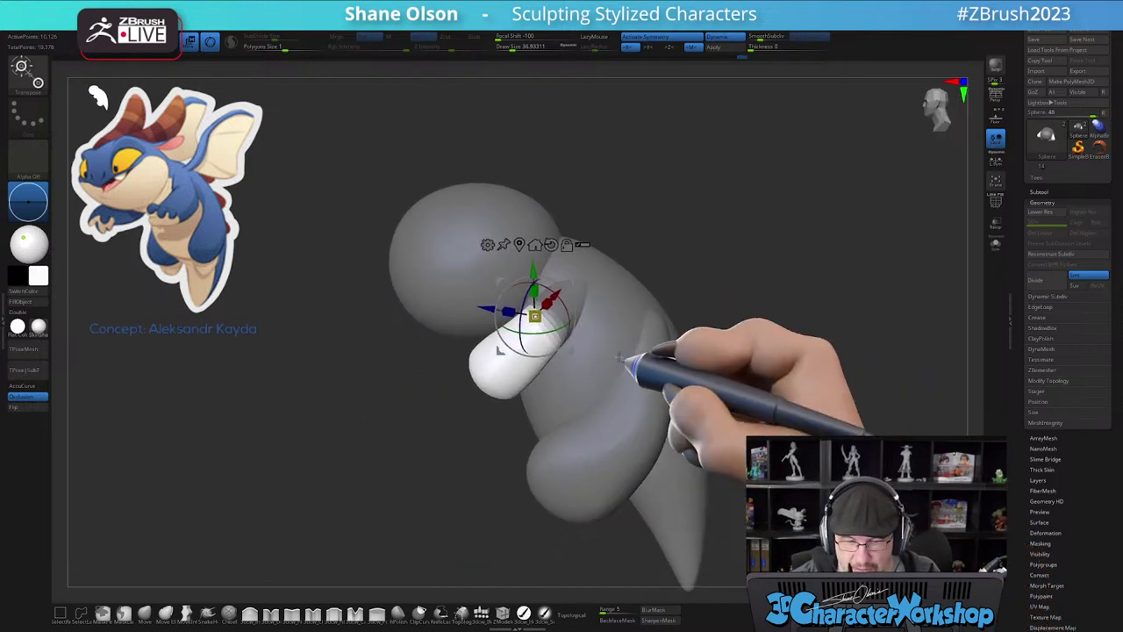
drag(572, 313, 571, 283)
drag(728, 526, 709, 478)
alt+drag(789, 466, 744, 408)
mouse_move(694, 460)
mouse_down()
mouse_move(760, 463)
mouse_move(722, 462)
mouse_move(750, 474)
mouse_move(684, 462)
mouse_up()
key(q)
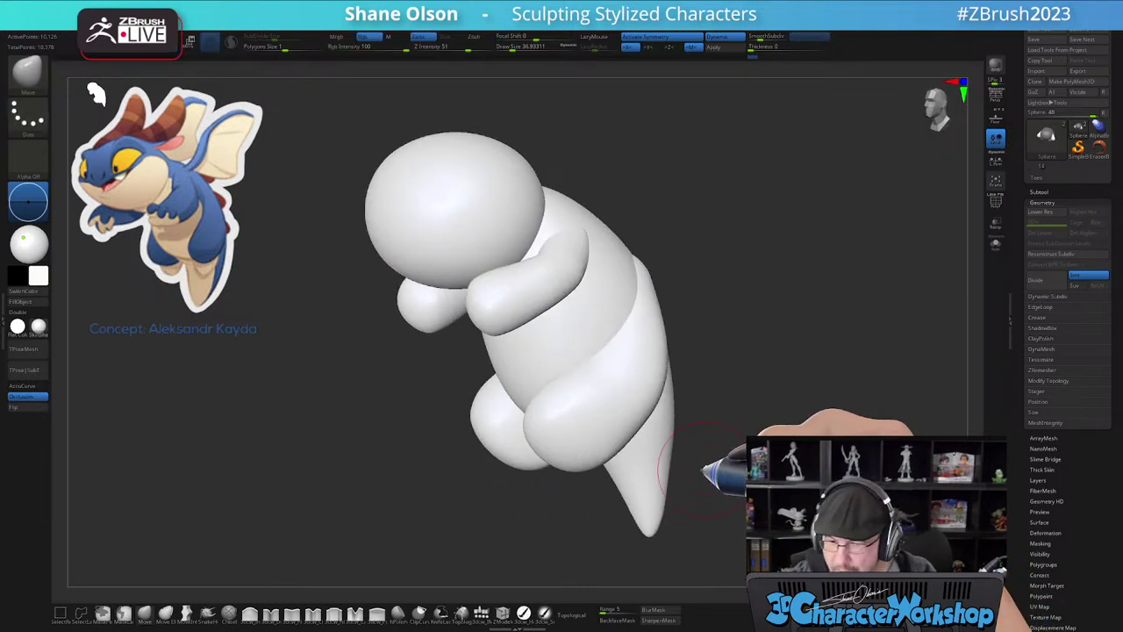
- Adjust the hips and upper thighs against the concept with the Move brush at a draw size of about 51
alt+drag(398, 446, 391, 459)
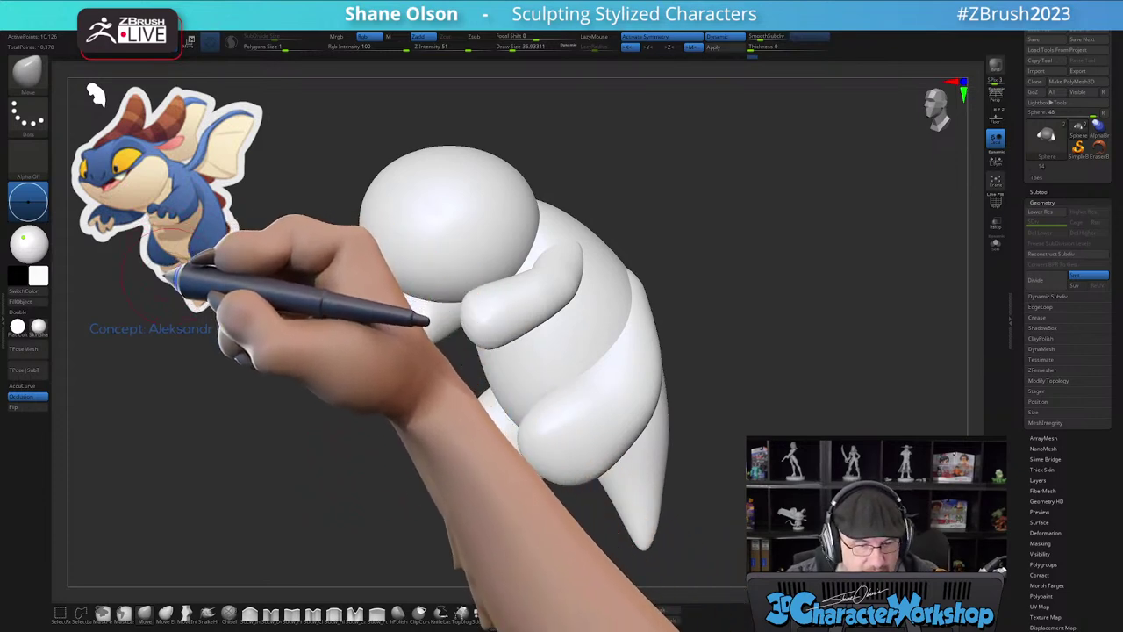
drag(322, 402, 353, 434)
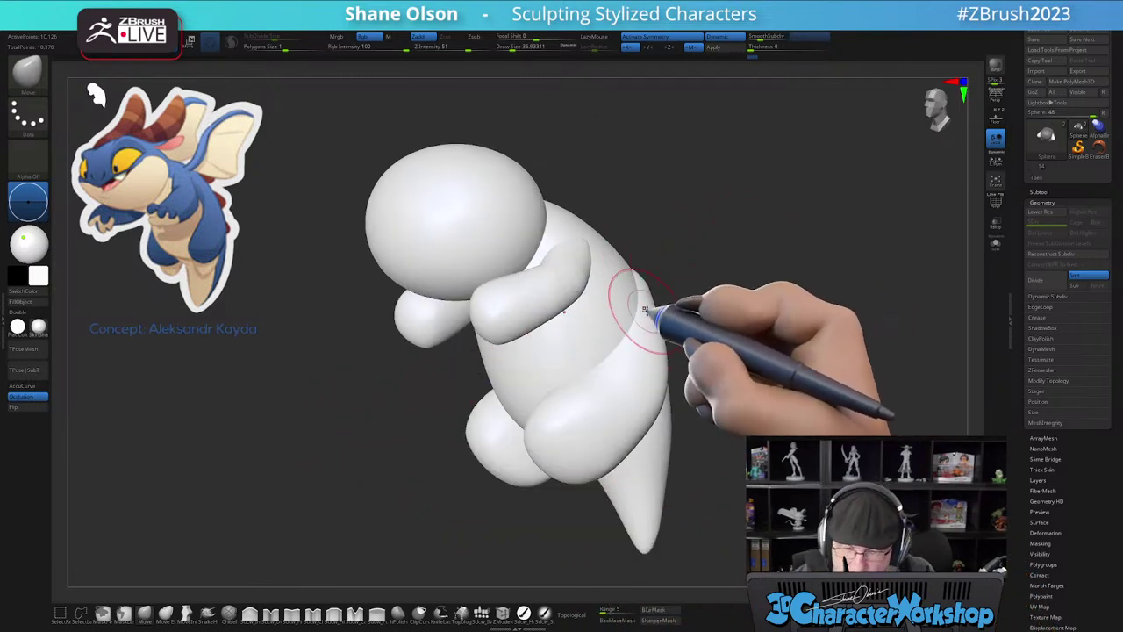
key(s)
mouse_move(707, 328)
mouse_down()
mouse_move(702, 307)
mouse_move(667, 305)
mouse_up()
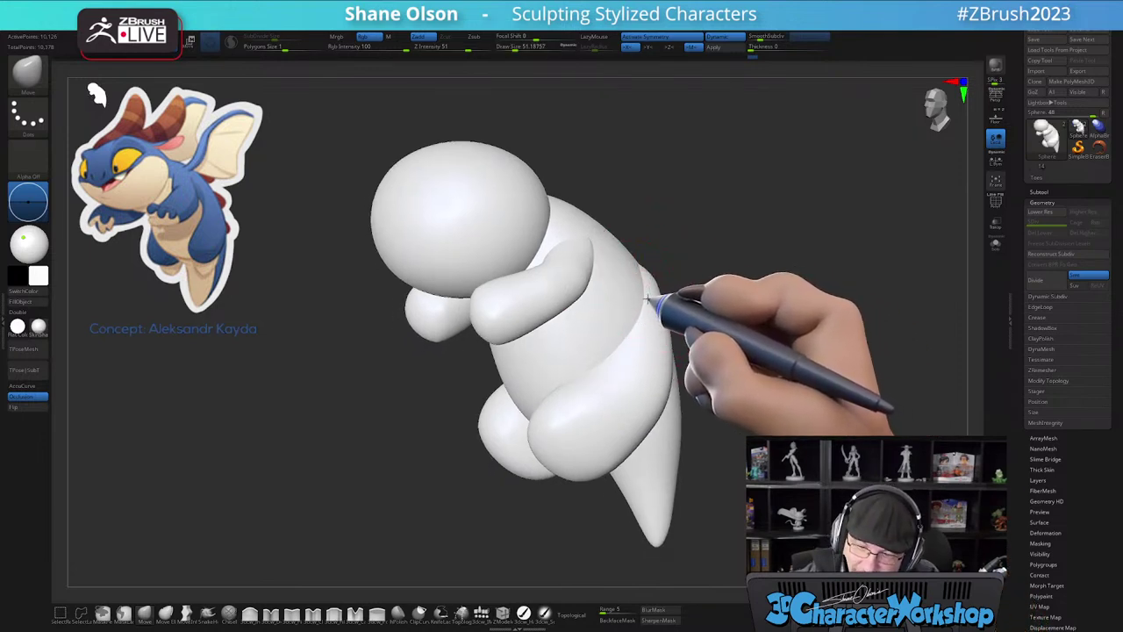
drag(730, 358, 721, 365)
mouse_move(651, 392)
right_down()
mouse_move(635, 391)
mouse_move(660, 386)
right_up()
right_drag(722, 428, 694, 438)
mouse_move(805, 449)
alt+right_down()
mouse_move(735, 423)
mouse_move(693, 433)
mouse_move(735, 420)
mouse_move(742, 444)
mouse_move(722, 442)
mouse_move(730, 437)
alt+right_up()
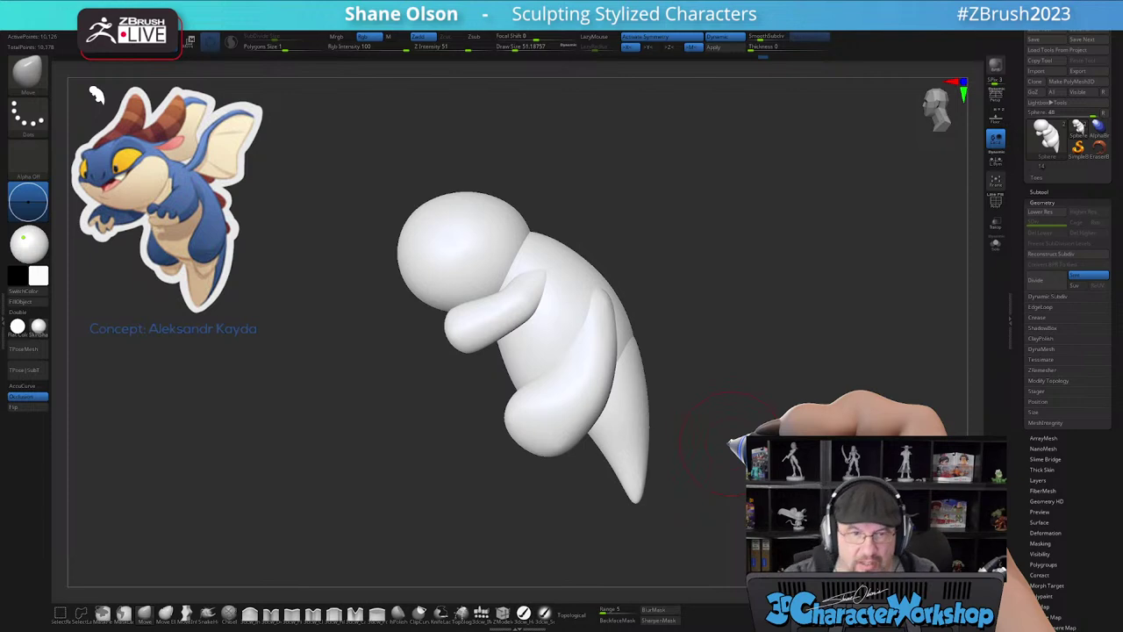
alt+right_drag(754, 303, 644, 246)
- Show the polyframe and reshape the elbows and forearms from below with a smaller Move brush
key(shift+f)
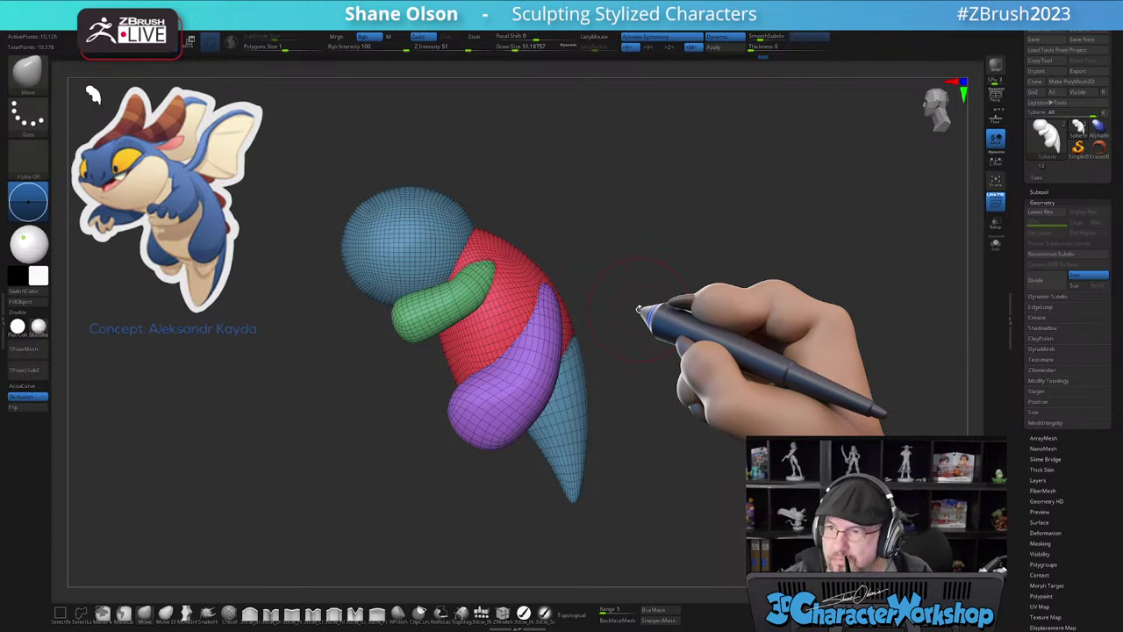
mouse_move(628, 422)
mouse_down()
mouse_move(622, 431)
mouse_move(630, 428)
mouse_up()
drag(653, 383, 683, 387)
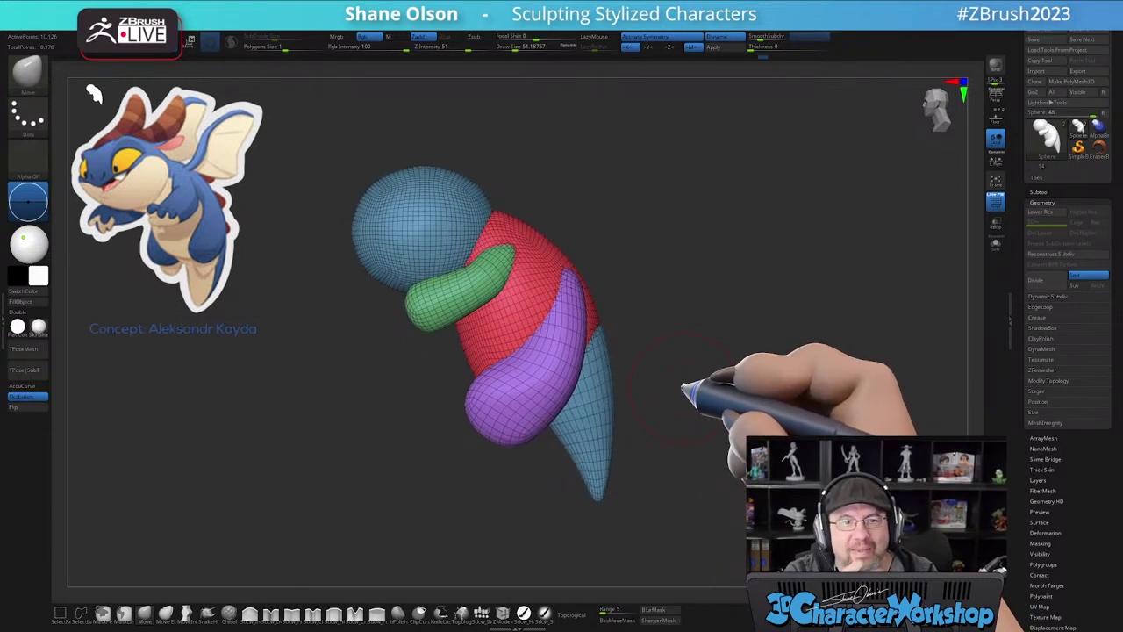
alt+drag(660, 367, 706, 425)
drag(450, 380, 439, 311)
drag(444, 474, 546, 303)
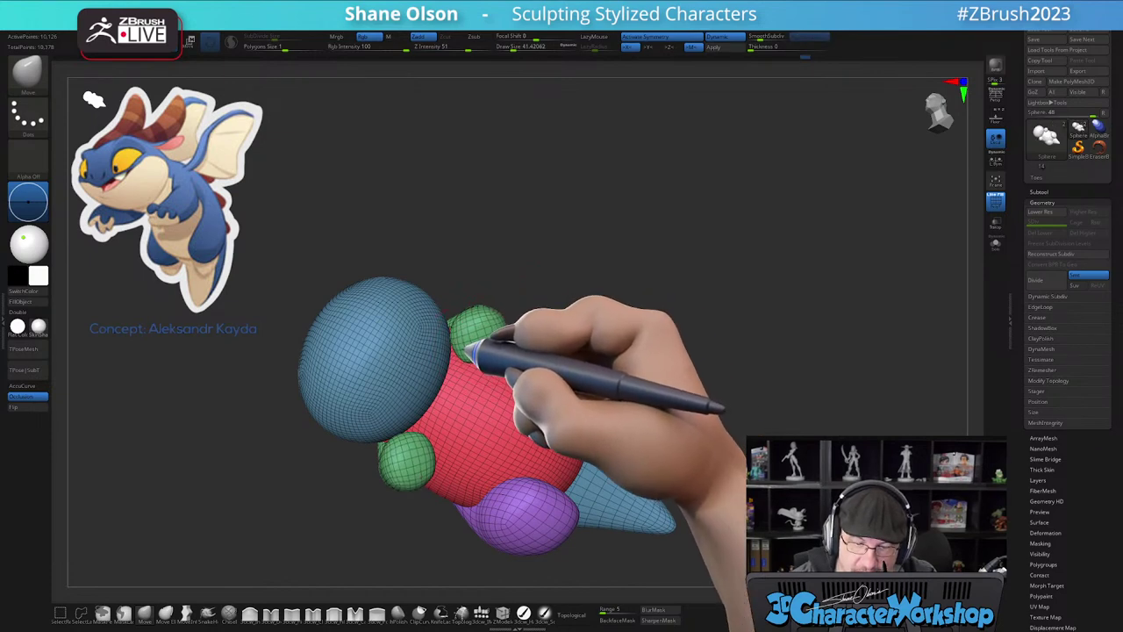
drag(544, 293, 514, 327)
alt+right_drag(503, 311, 501, 327)
drag(503, 330, 505, 333)
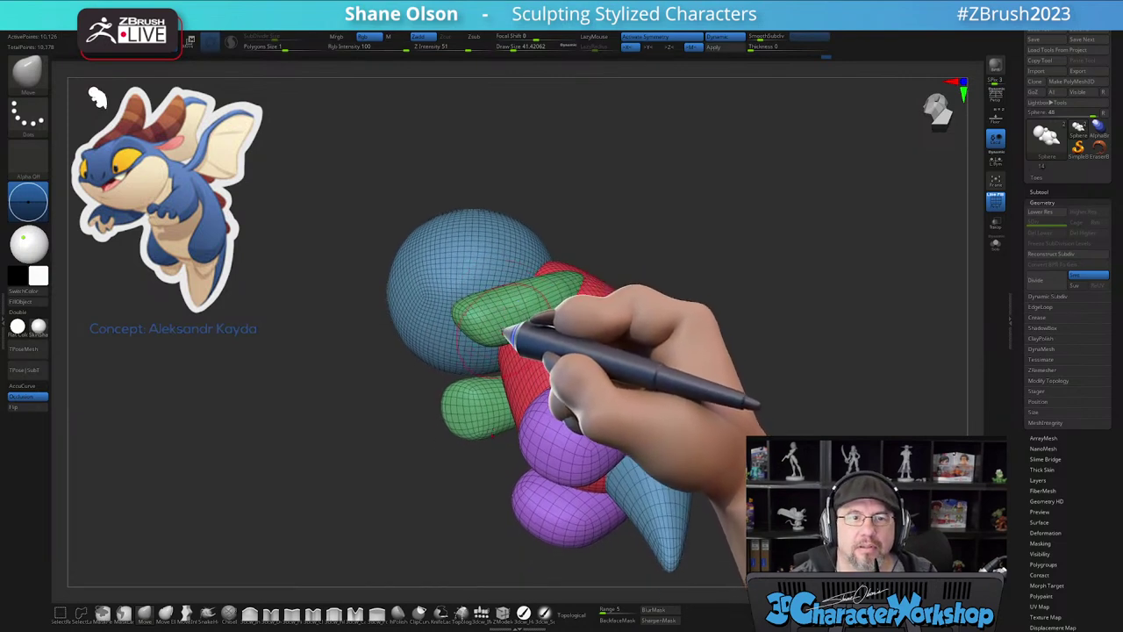
mouse_move(505, 321)
ctrl+right_down()
mouse_move(472, 330)
mouse_move(534, 304)
mouse_move(609, 372)
mouse_move(670, 399)
mouse_move(706, 382)
mouse_move(693, 368)
ctrl+right_up()
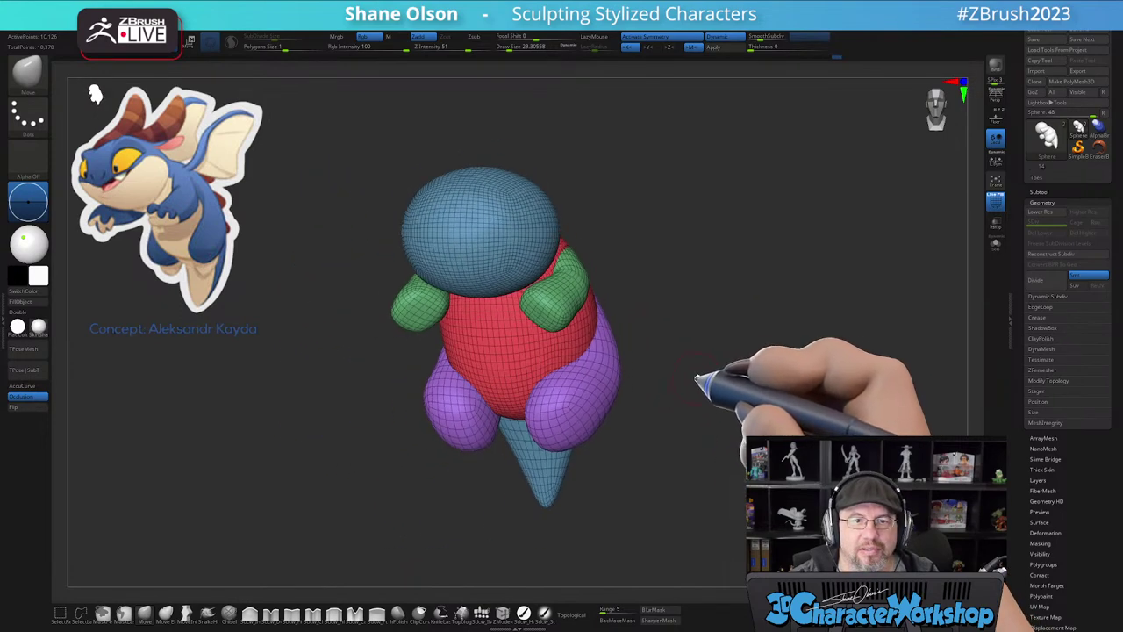
- Enable topological masking for the Move brush at a draw size of about 101 and reposition the knees
right_drag(694, 409, 717, 441)
drag(718, 445, 552, 426)
key(bracketright)
click(566, 615)
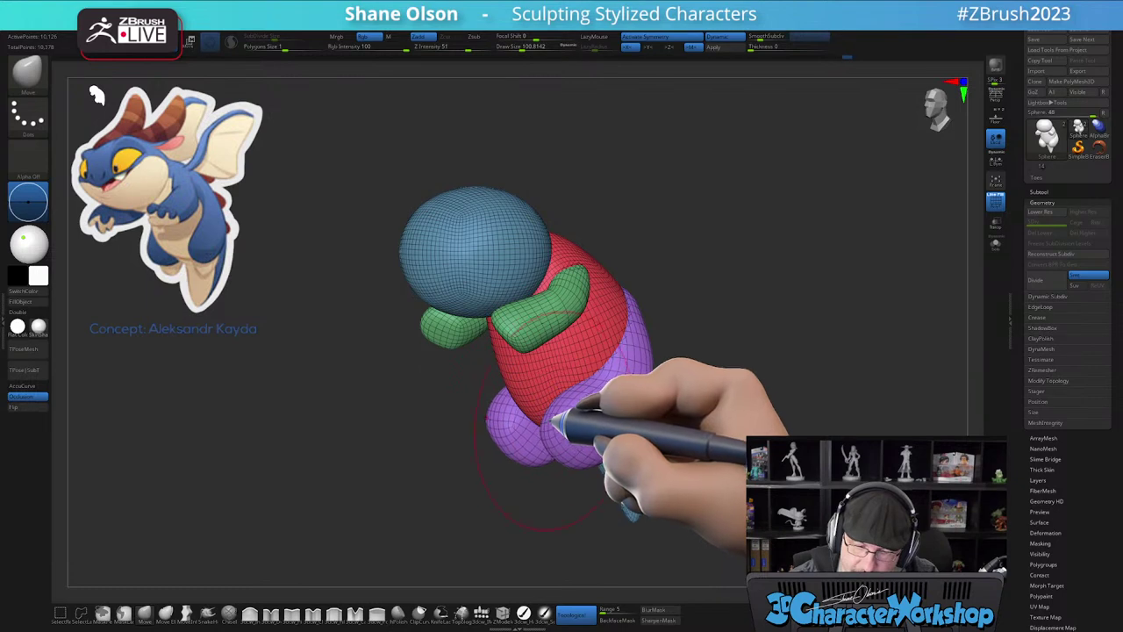
right_drag(588, 416, 571, 429)
drag(571, 429, 581, 428)
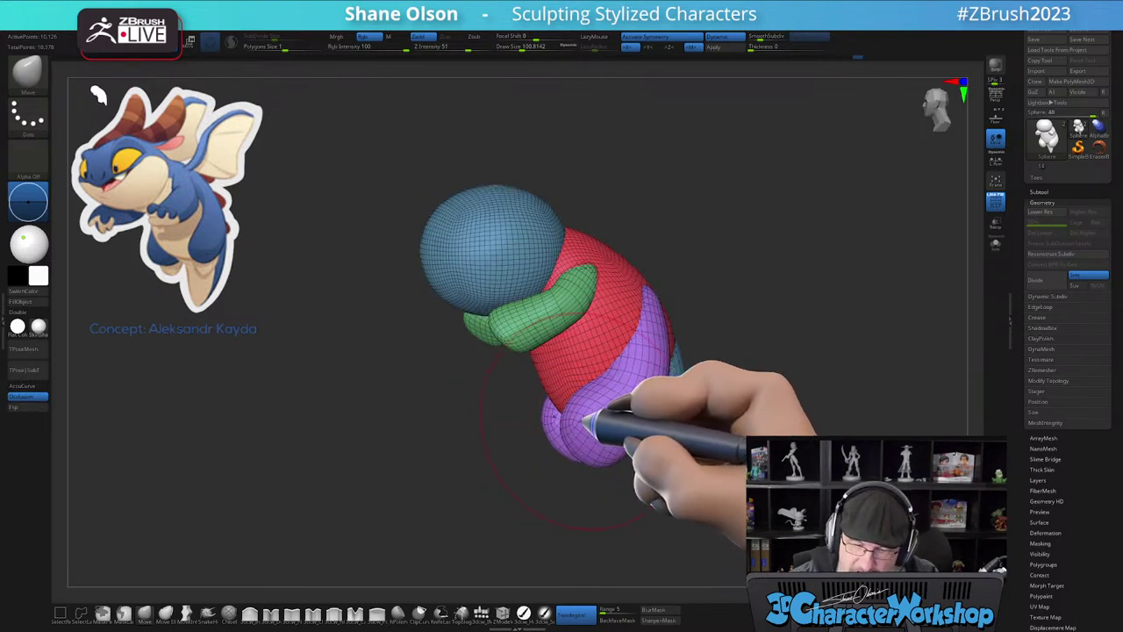
- Reshape the thighs from the side and three-quarter view so they taper up along the hips
right_drag(614, 402, 639, 385)
drag(636, 385, 621, 412)
right_drag(625, 403, 634, 381)
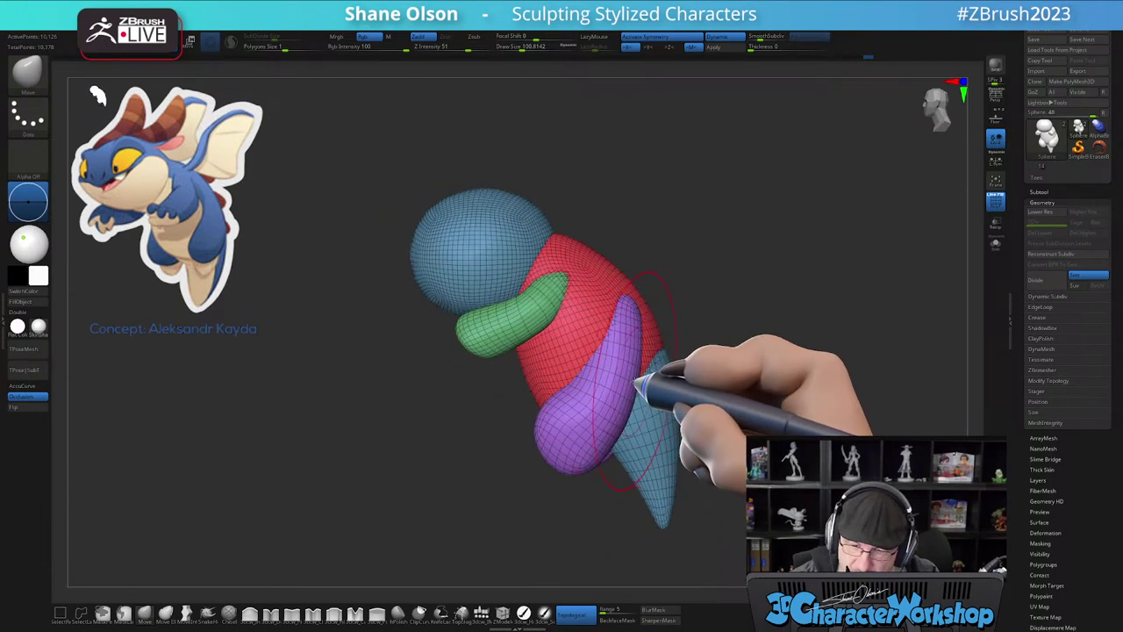
right_drag(637, 313, 658, 289)
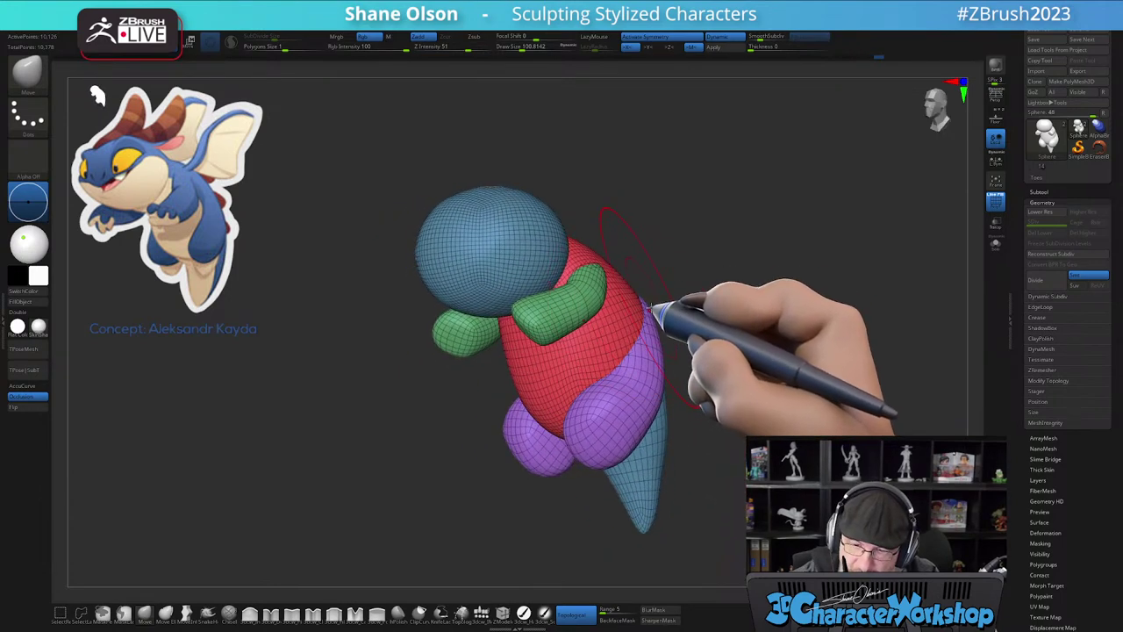
shift+drag(708, 314, 717, 311)
- Refine the upper thigh's taper against the concept, reducing the draw size to about 77 and about 41
alt+drag(728, 359, 678, 379)
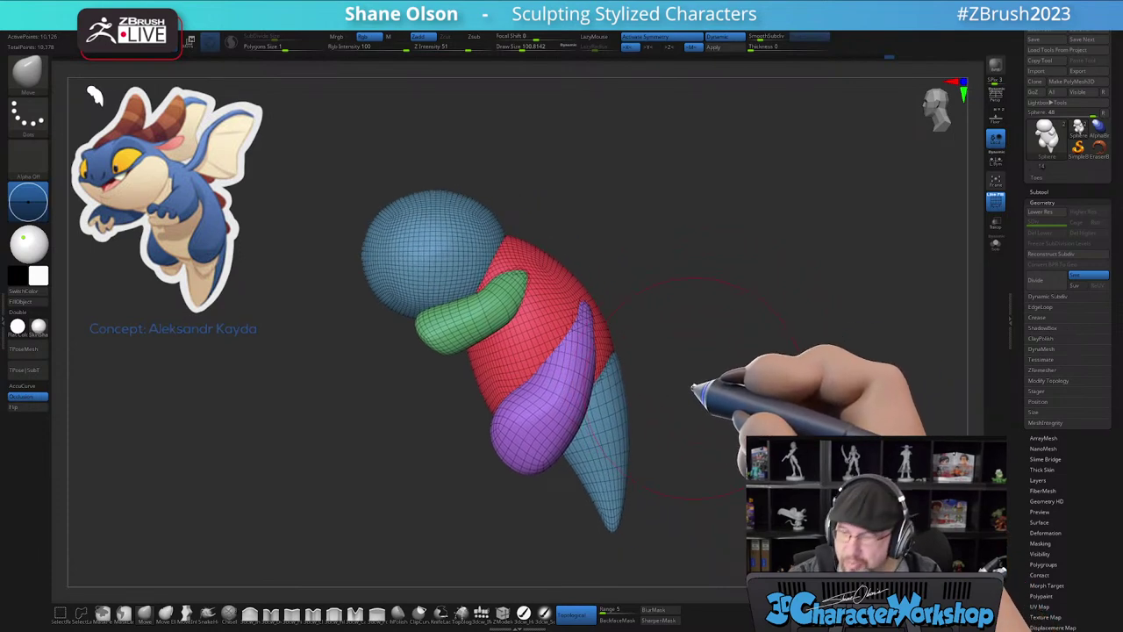
alt+drag(716, 274, 672, 274)
key(s)
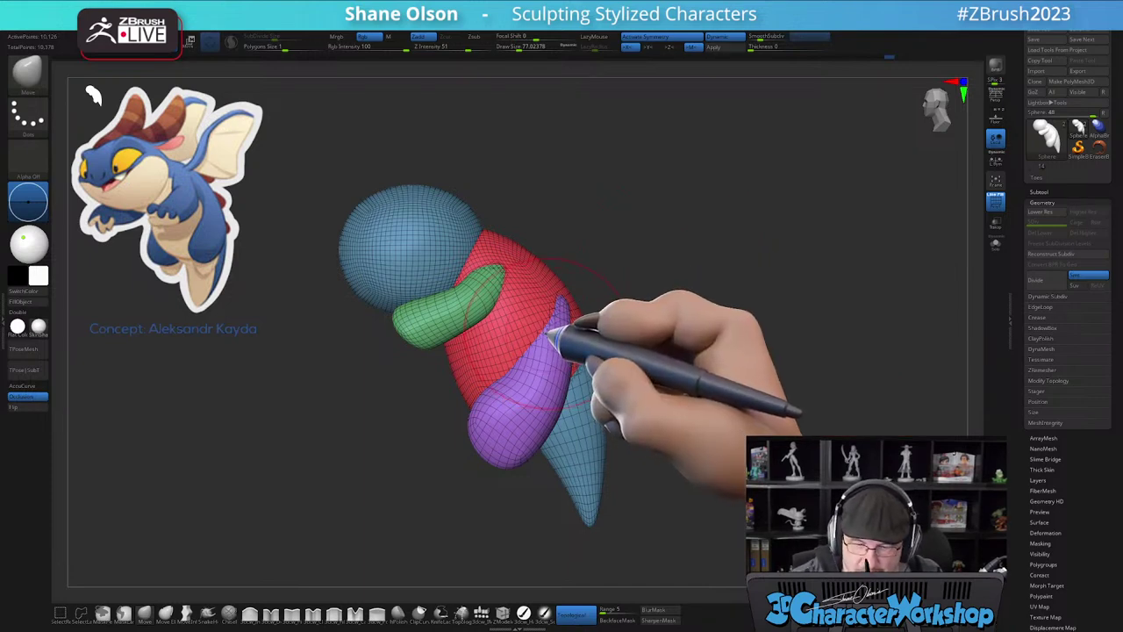
key(bracketleft)
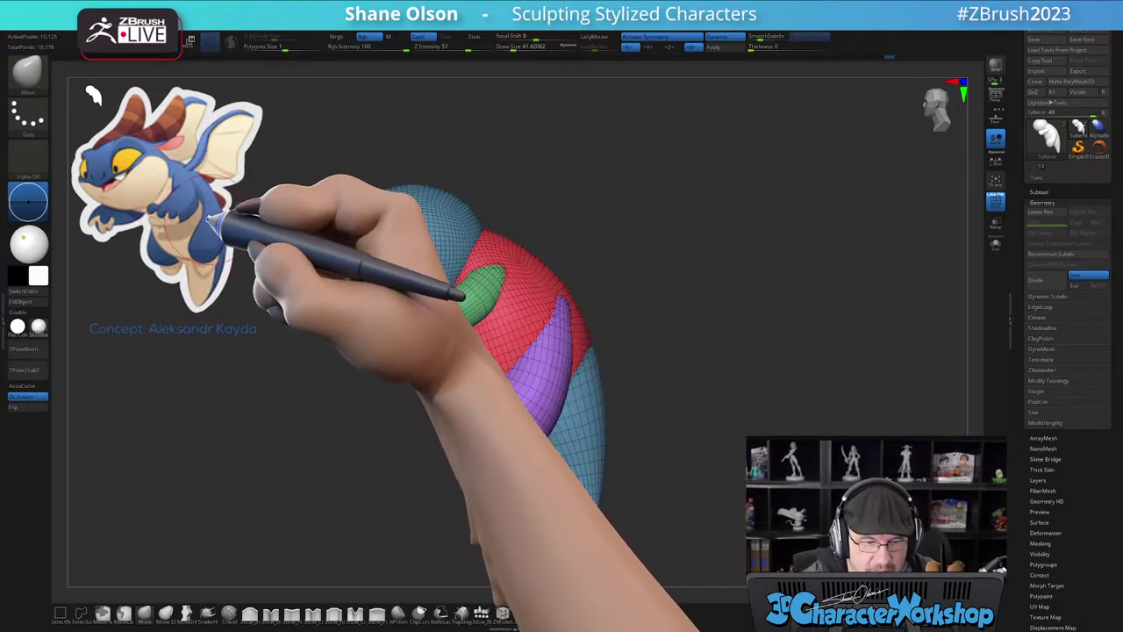
alt+drag(663, 368, 663, 359)
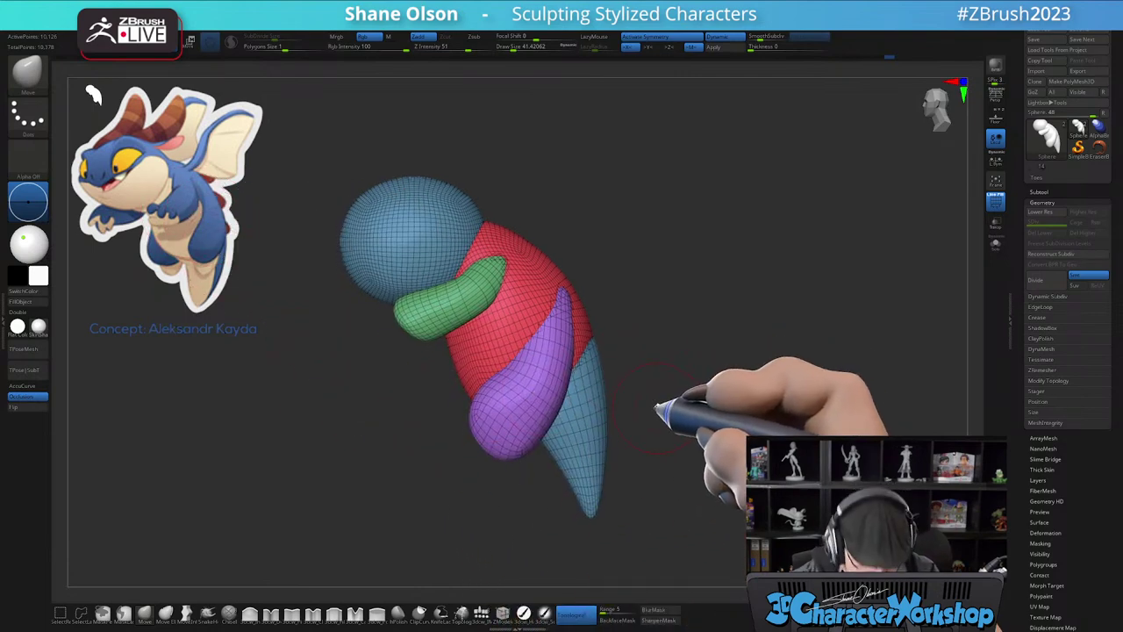
- Isolate the legs by masking every other part and move them up and forward along the torso with the gizmo
key(w)
ctrl+click(557, 375)
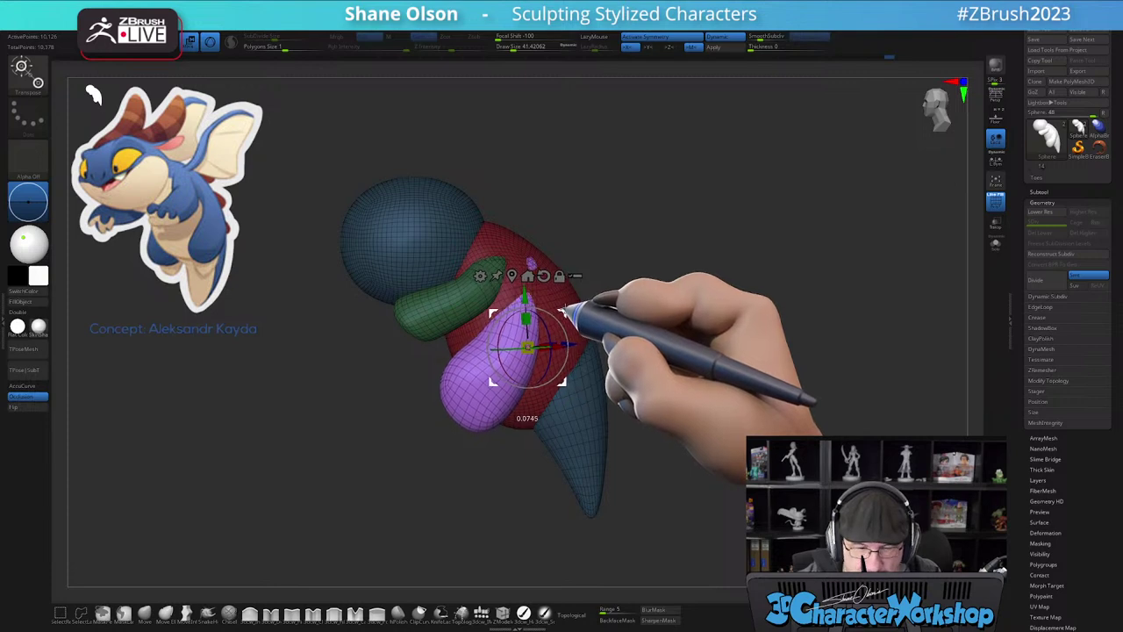
drag(639, 304, 653, 356)
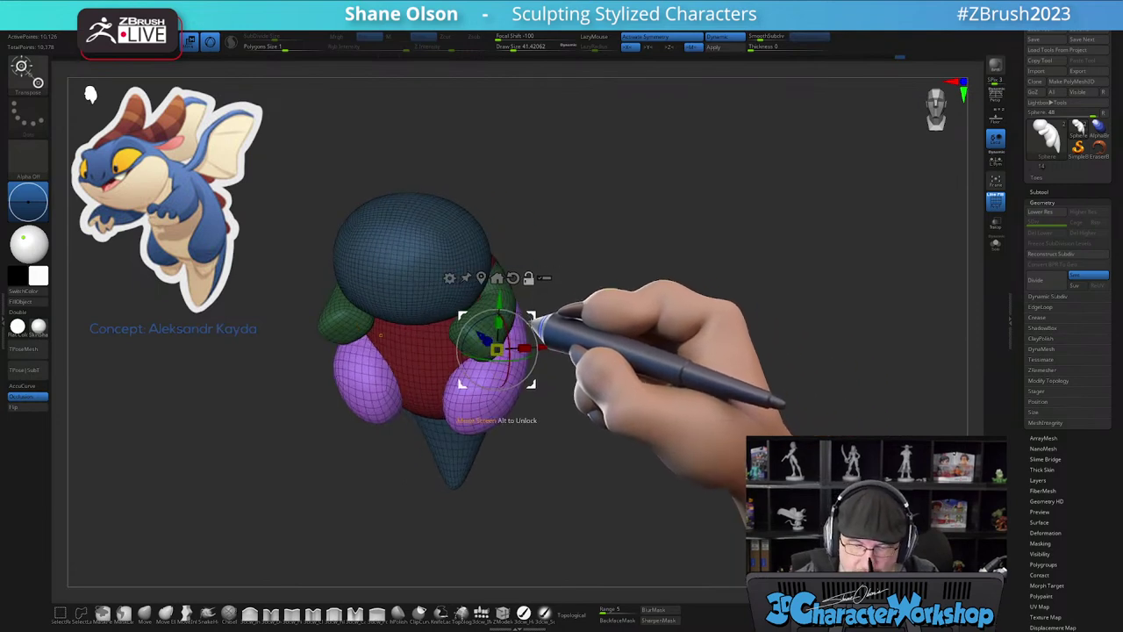
drag(533, 331, 534, 328)
drag(615, 303, 553, 323)
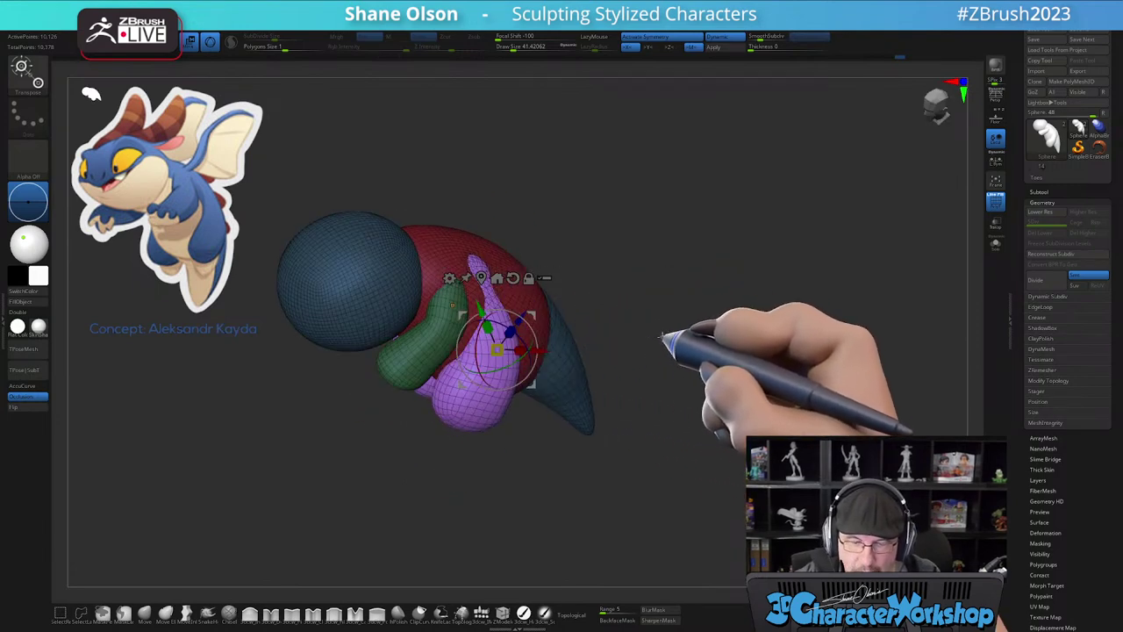
- Reshape the upper thighs with the Move brush at a draw size of about 74 and turn off topological masking
click(144, 613)
drag(665, 313, 513, 330)
right_drag(510, 307, 472, 301)
key(s)
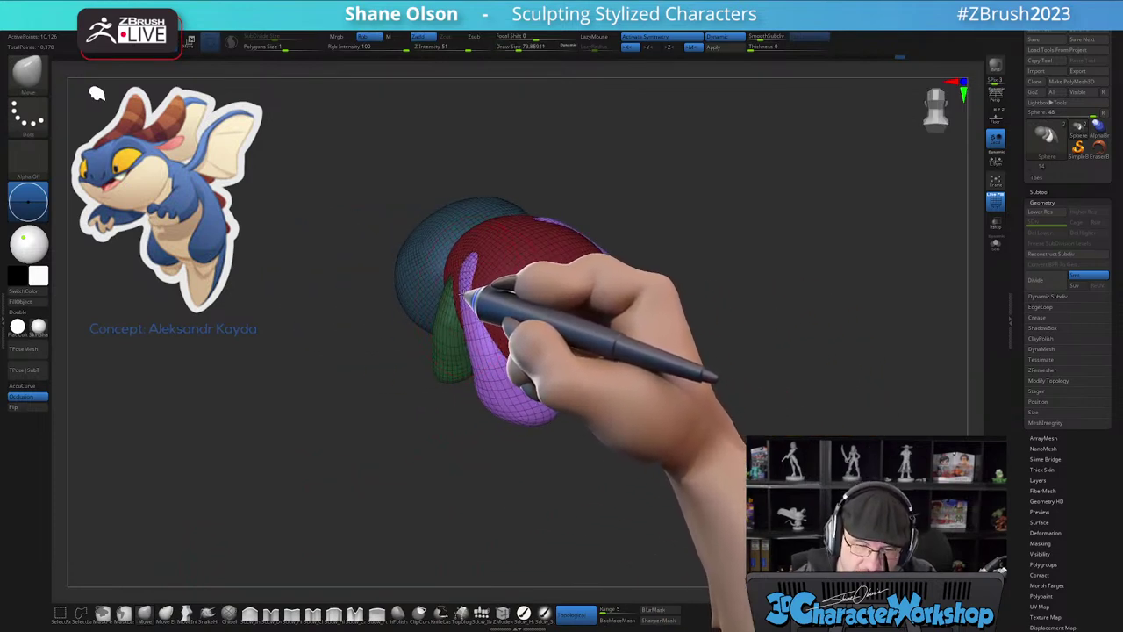
click(577, 614)
right_drag(481, 382, 514, 372)
- Refine and smooth the thighs into the hips with the draw size at about 49
mouse_move(454, 266)
right_down()
mouse_move(468, 262)
mouse_move(462, 312)
mouse_move(507, 274)
mouse_move(505, 308)
right_up()
key(s)
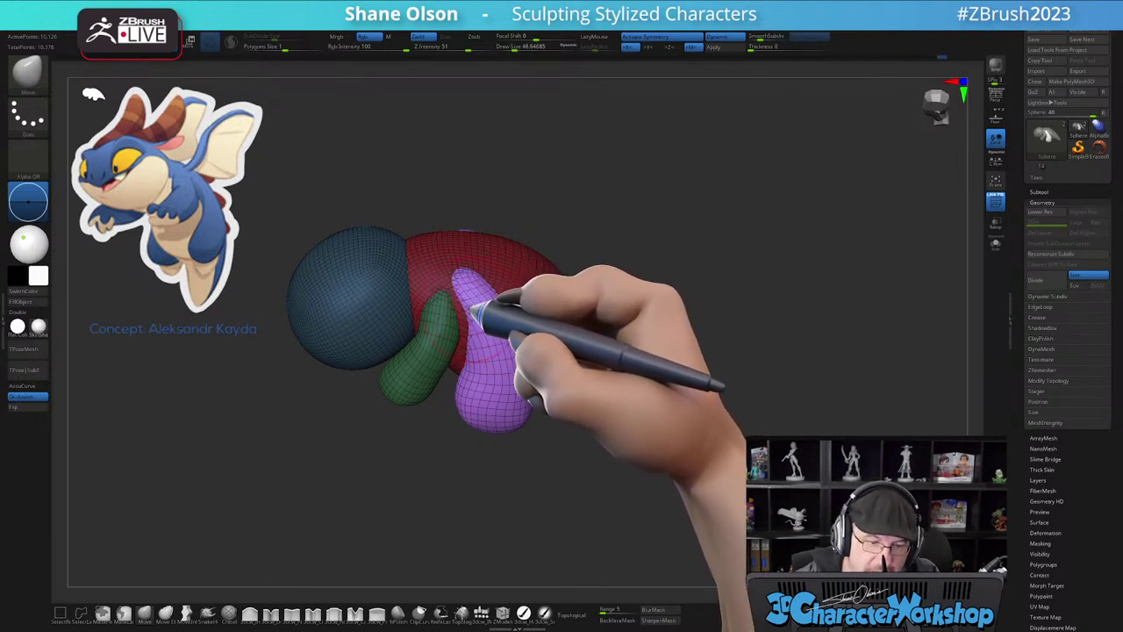
mouse_move(570, 417)
right_down()
mouse_move(553, 477)
mouse_move(546, 470)
right_up()
shift+drag(459, 365, 464, 314)
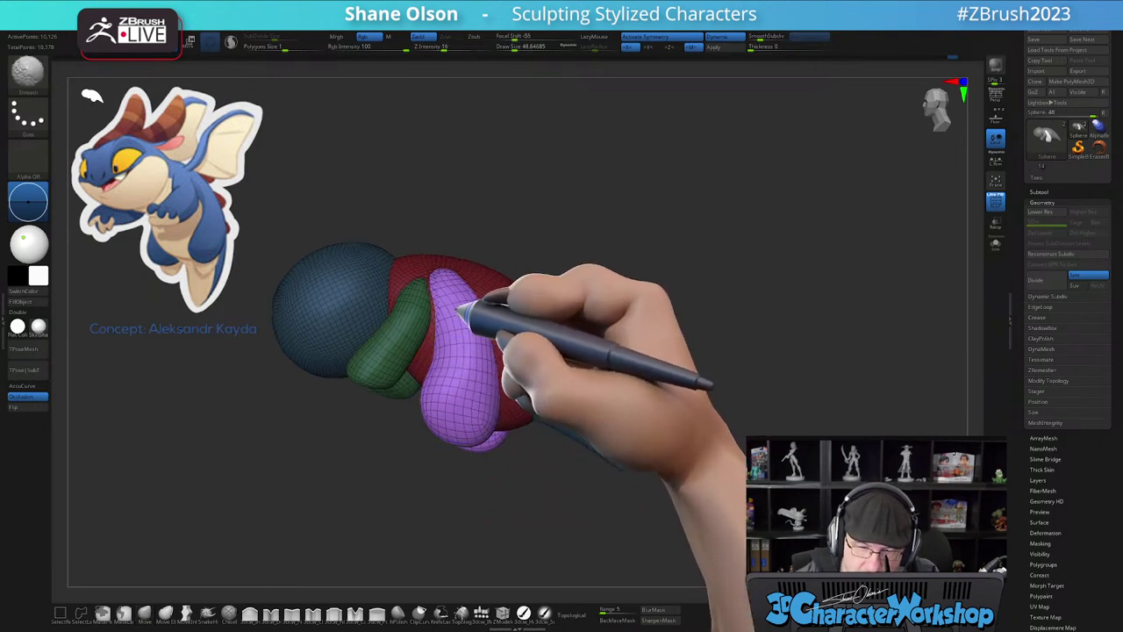
right_drag(491, 437, 522, 435)
mouse_move(538, 467)
mouse_down()
mouse_move(644, 483)
mouse_move(635, 493)
mouse_up()
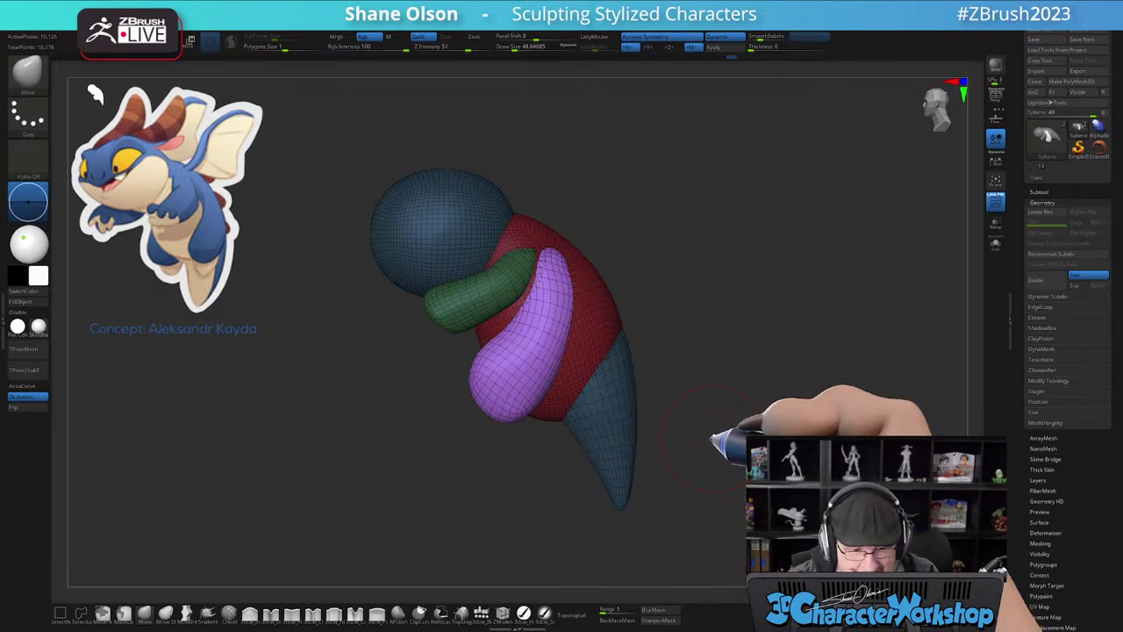
- Examine the leg placement from the side, three-quarter and front views against the concept
drag(500, 463, 529, 463)
drag(614, 319, 619, 339)
drag(635, 401, 625, 418)
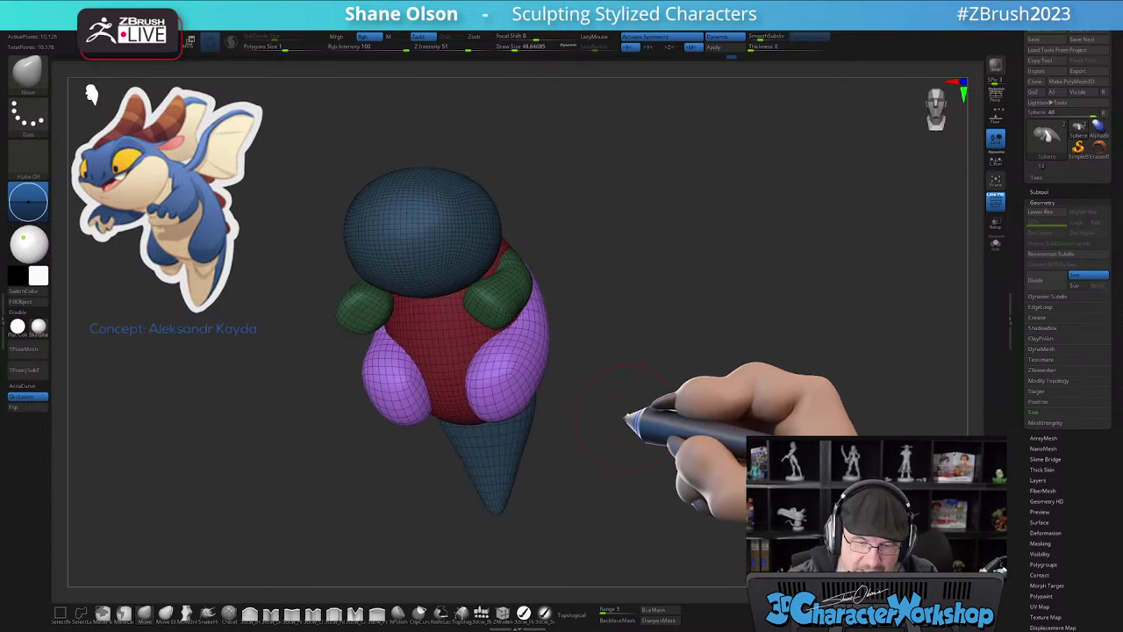
drag(606, 363, 609, 381)
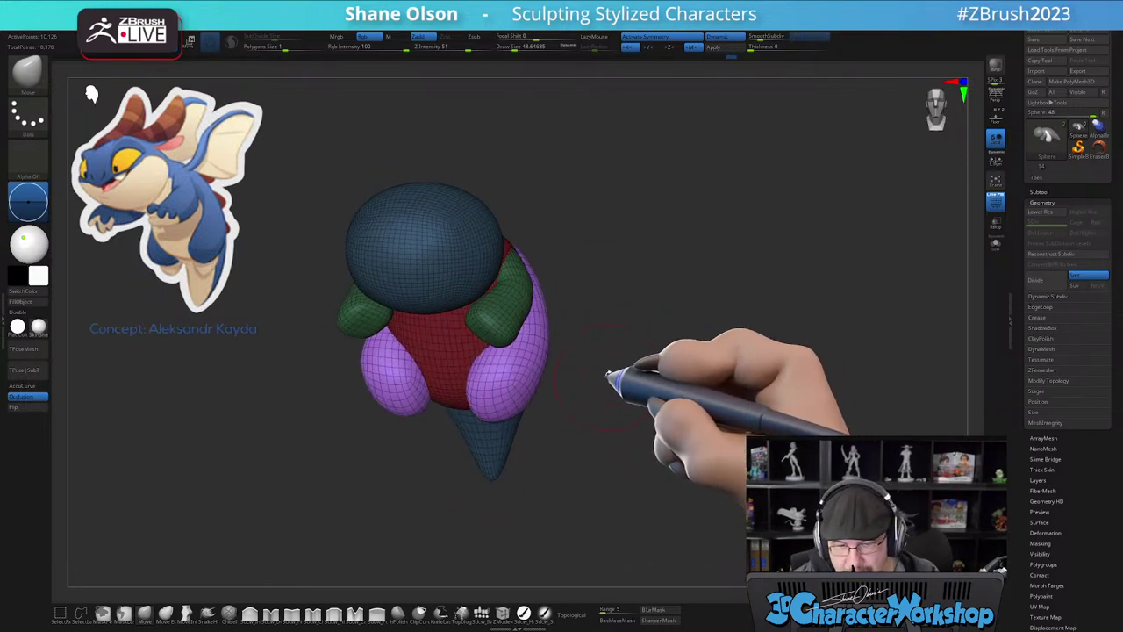
drag(606, 333, 640, 410)
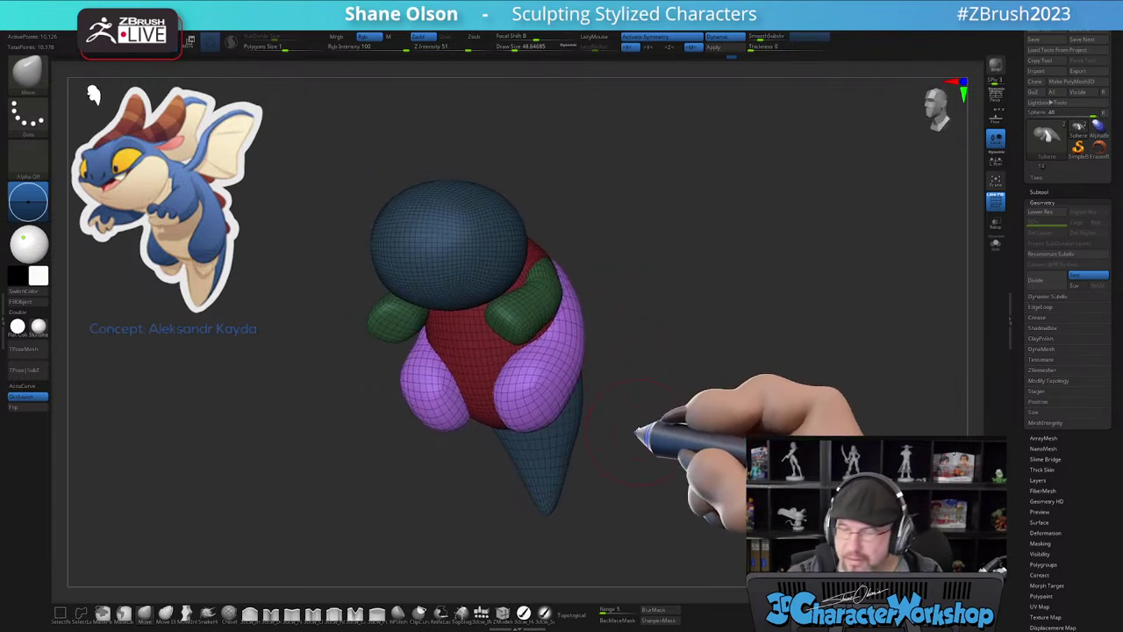
key(s)
drag(659, 394, 664, 345)
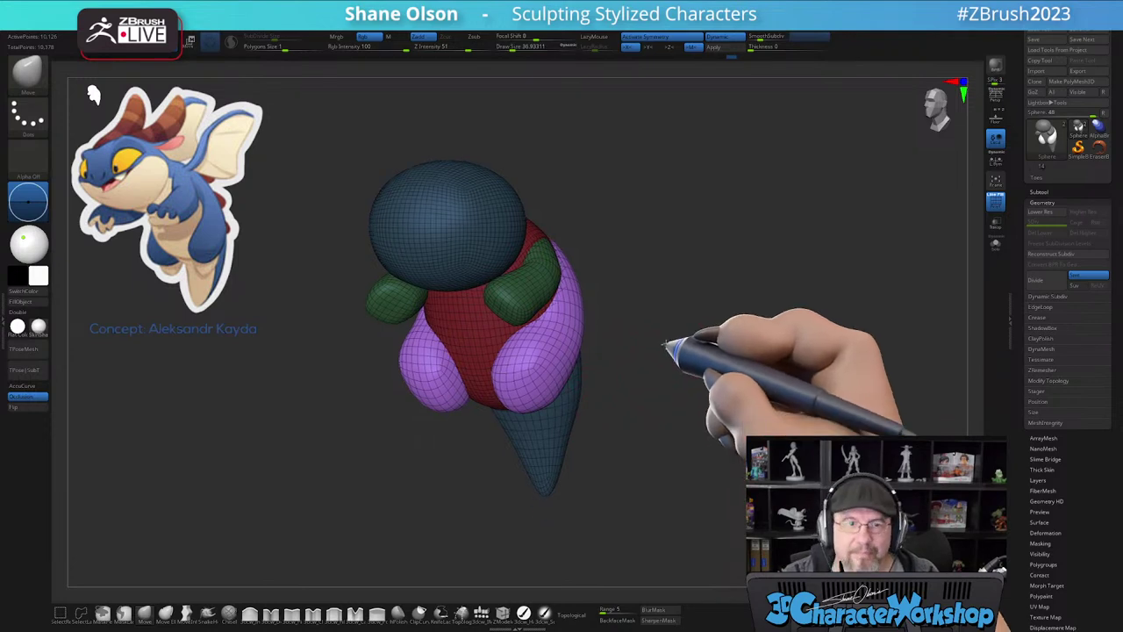
drag(682, 274, 710, 276)
- Clear the mask and reshape the sides of the head with the Move brush at draw sizes of about 54 and about 62
key(shift+f)
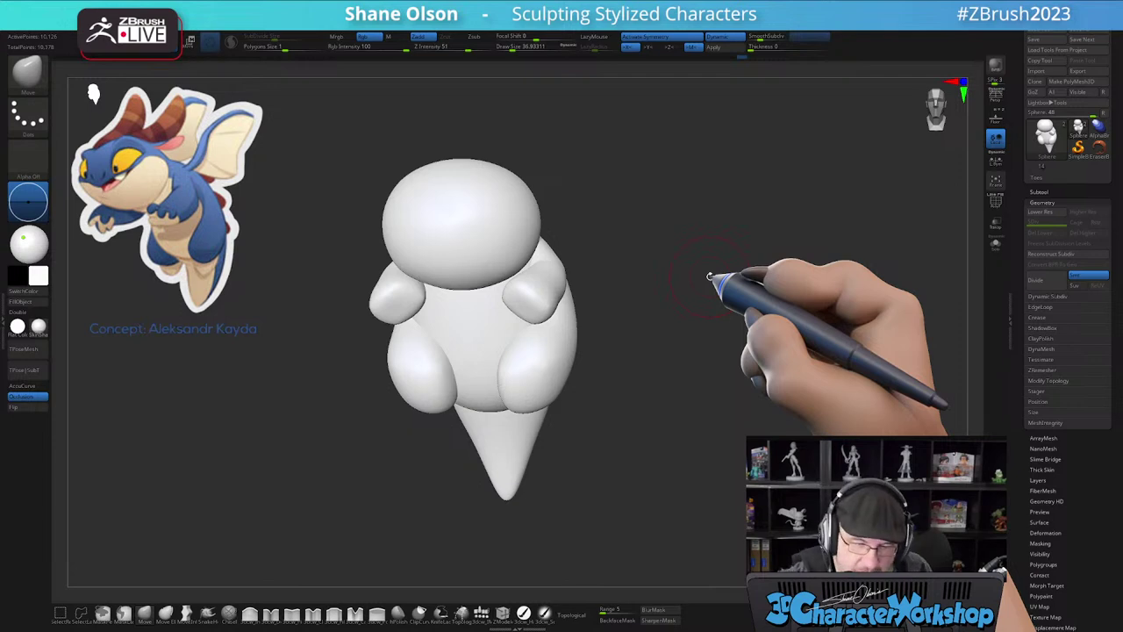
mouse_move(636, 429)
mouse_down()
mouse_move(627, 444)
mouse_move(678, 412)
mouse_move(658, 431)
mouse_up()
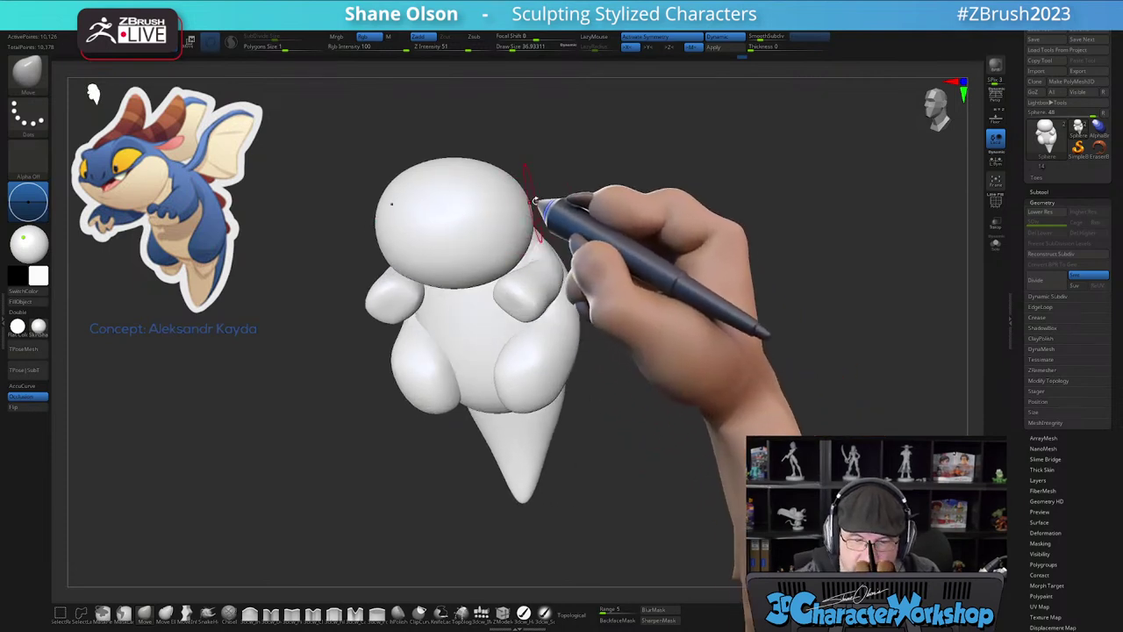
mouse_move(574, 188)
alt+mouse_down()
mouse_move(601, 267)
mouse_move(588, 262)
alt+mouse_up()
key(s)
key(shift+f)
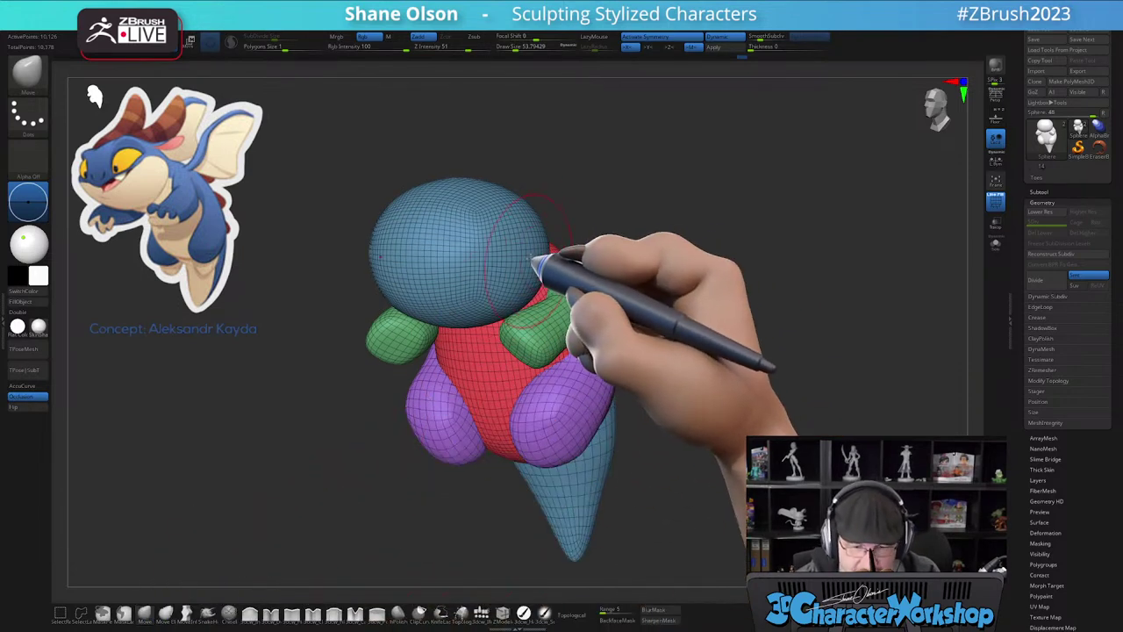
right_drag(534, 249, 553, 243)
key(s)
drag(545, 247, 548, 247)
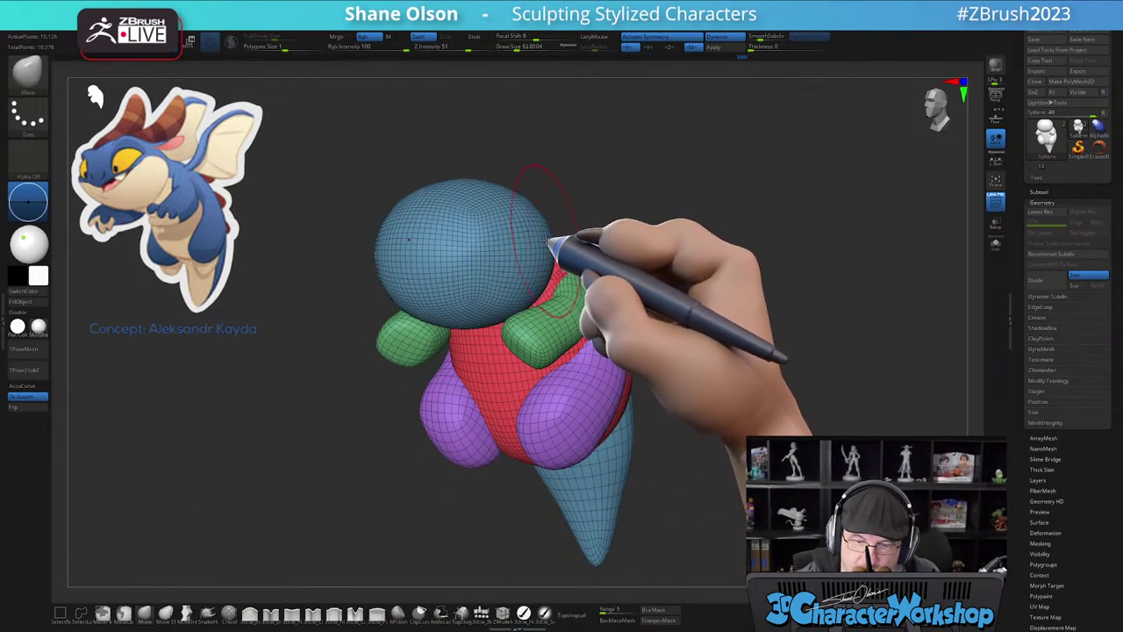
right_drag(553, 251, 551, 281)
shift+drag(702, 358, 732, 371)
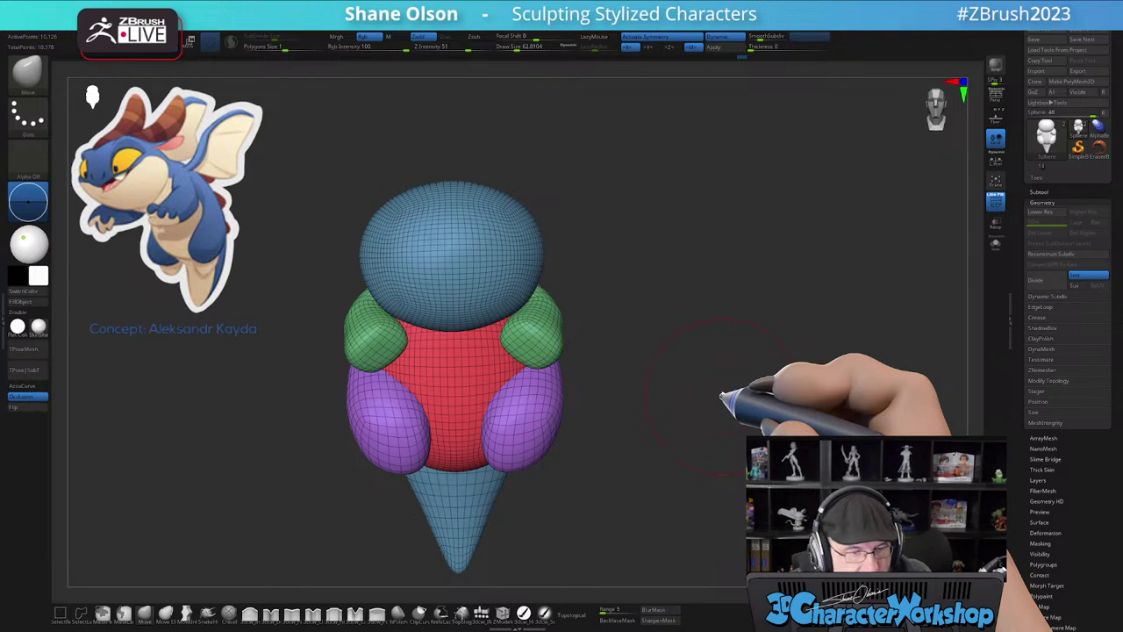
- Compare the front and three-quarter views with the concept and isolate the torso by masking every other part
key(s)
drag(676, 399, 673, 399)
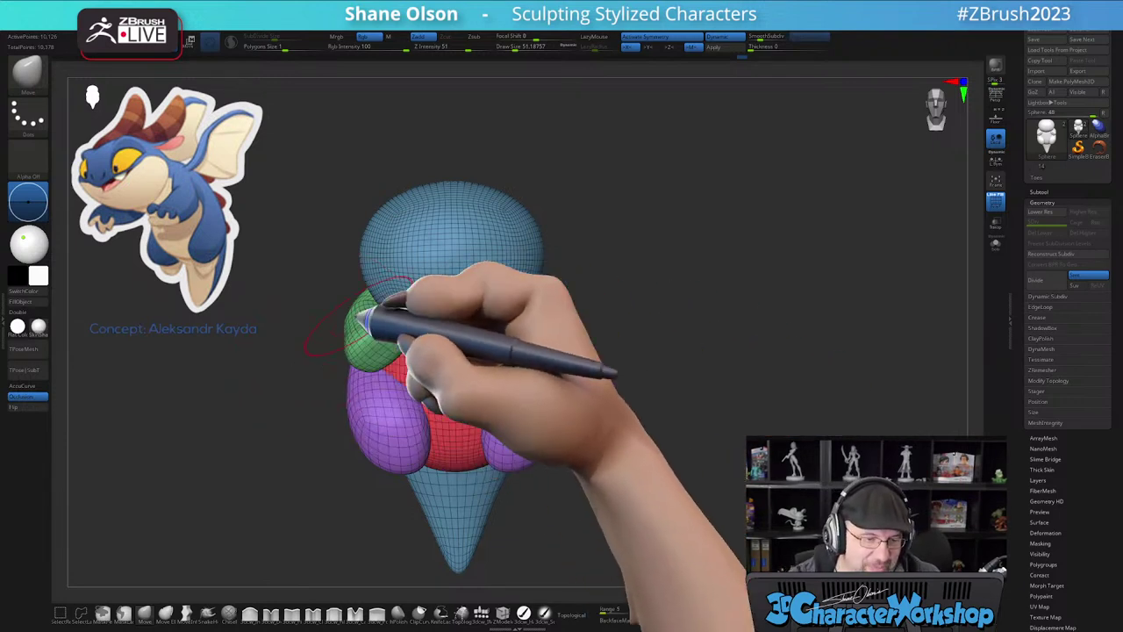
key(s)
drag(317, 255, 313, 254)
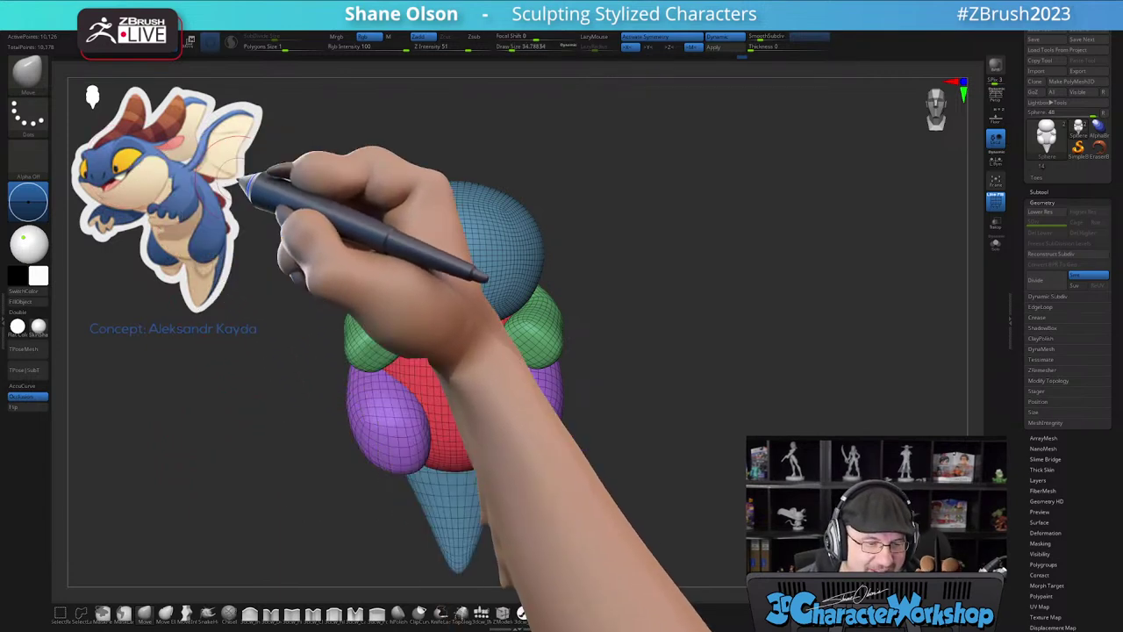
drag(788, 241, 763, 231)
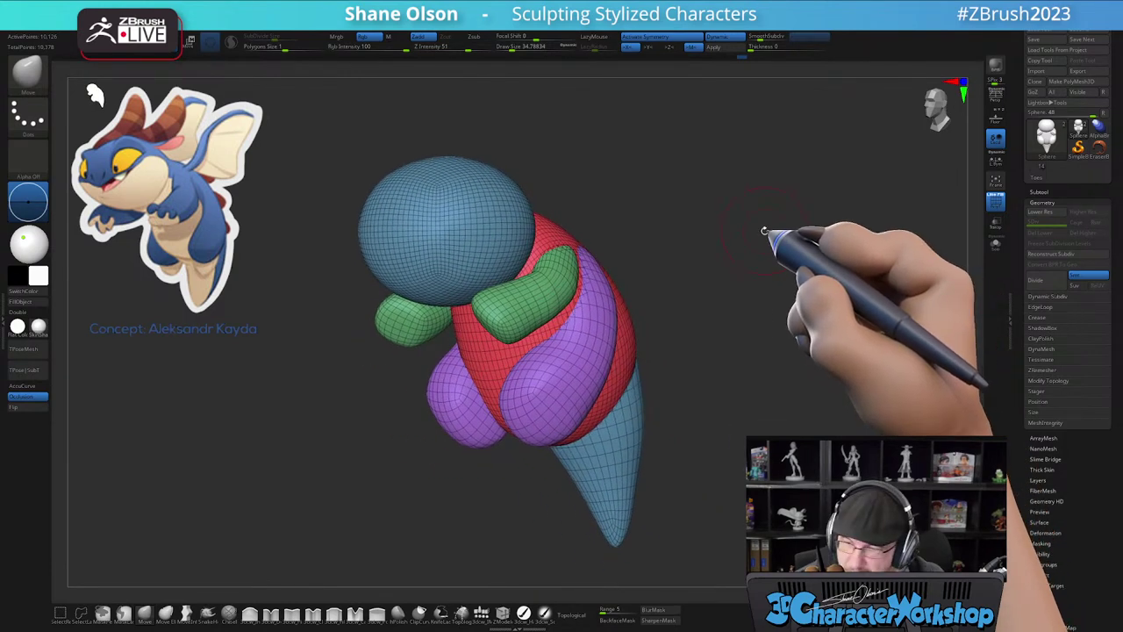
key(w)
ctrl+click(495, 377)
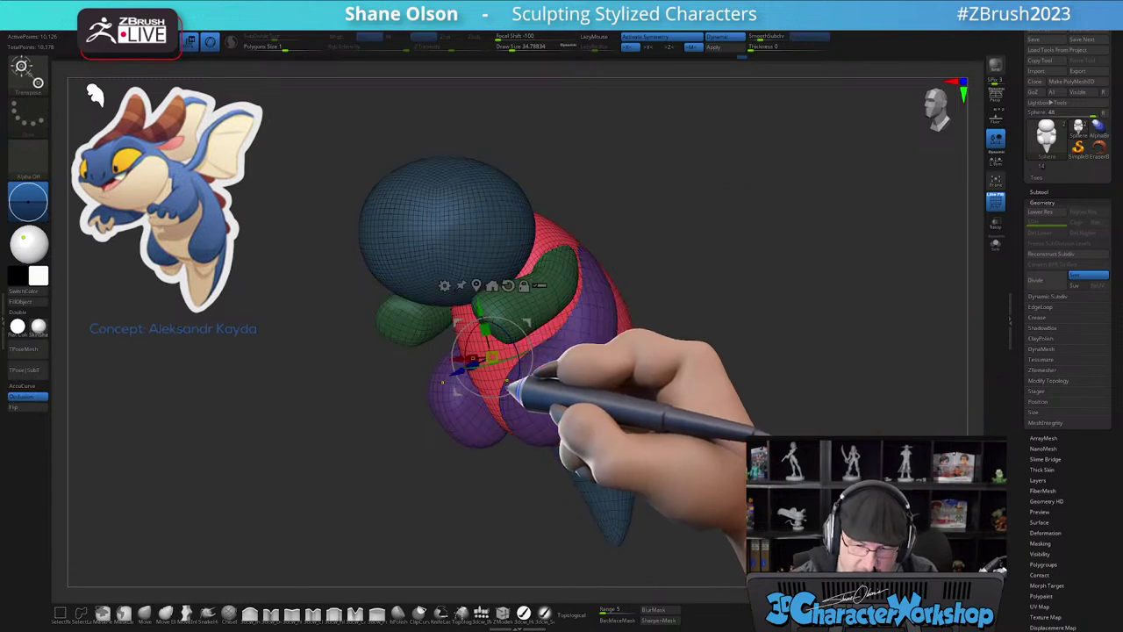
- Reshape the torso's belly and back from several angles with the Move brush at a draw size of about 83
key(q)
key(s)
drag(496, 378, 499, 378)
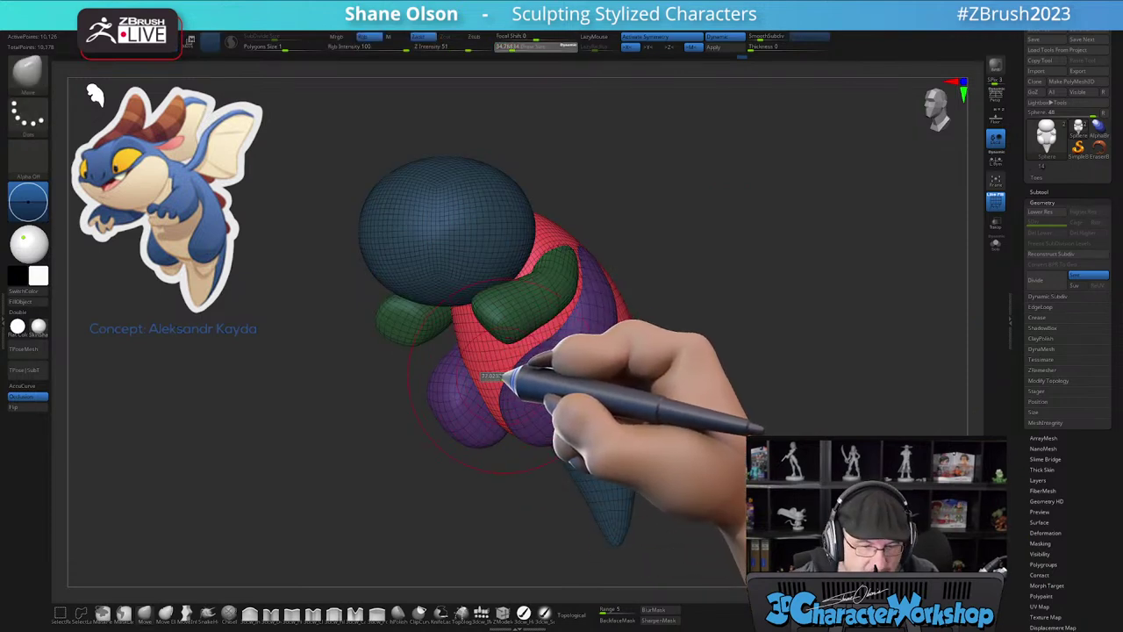
mouse_move(474, 364)
right_down()
mouse_move(469, 377)
mouse_move(498, 320)
mouse_move(583, 338)
mouse_move(568, 332)
mouse_move(582, 359)
mouse_move(579, 298)
mouse_move(572, 313)
mouse_move(547, 254)
mouse_move(571, 249)
mouse_move(597, 291)
right_up()
key(s)
alt+right_drag(599, 374, 575, 349)
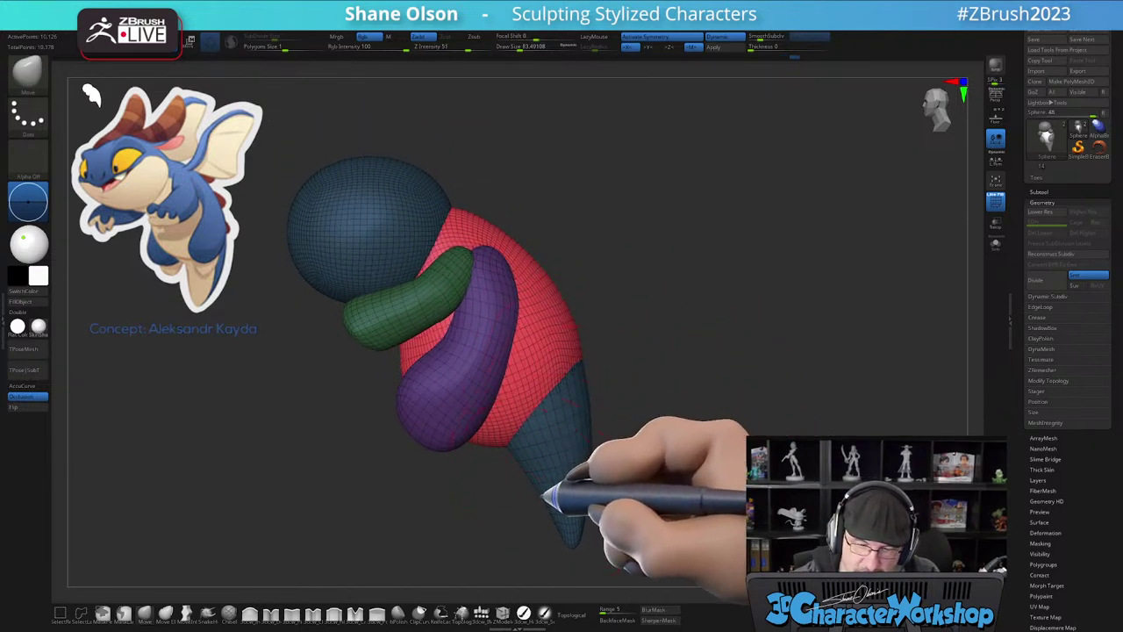
shift+right_drag(544, 486, 579, 479)
right_drag(690, 412, 673, 346)
right_drag(642, 281, 544, 446)
- Isolate the legs, reshape and smooth the thighs from behind and the side at a draw size of about 71, and clear the mask
key(w)
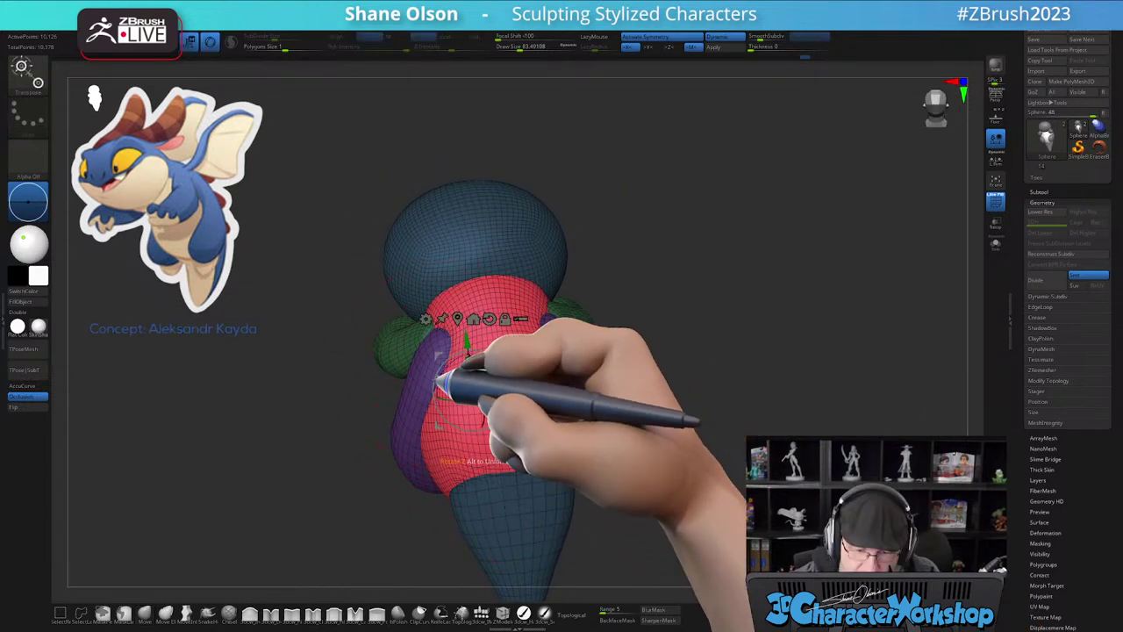
alt+click(433, 388)
key(q)
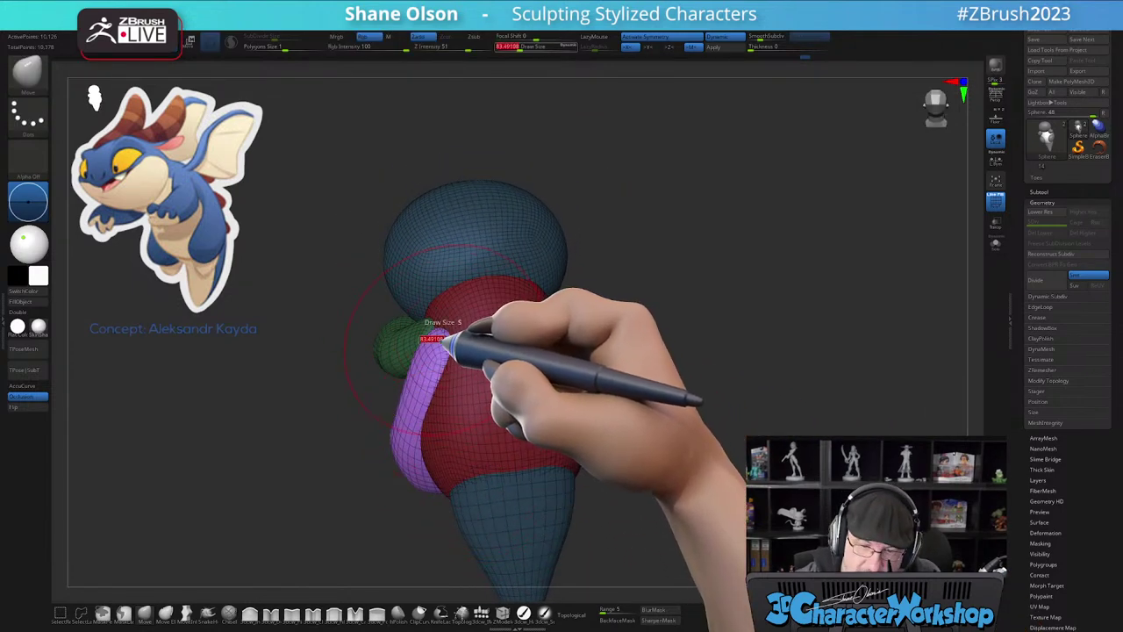
drag(437, 356, 419, 389)
mouse_move(439, 439)
right_down()
mouse_move(466, 453)
mouse_move(479, 413)
mouse_move(509, 401)
mouse_move(424, 430)
right_up()
shift+drag(424, 430, 445, 406)
alt+right_drag(450, 393, 495, 349)
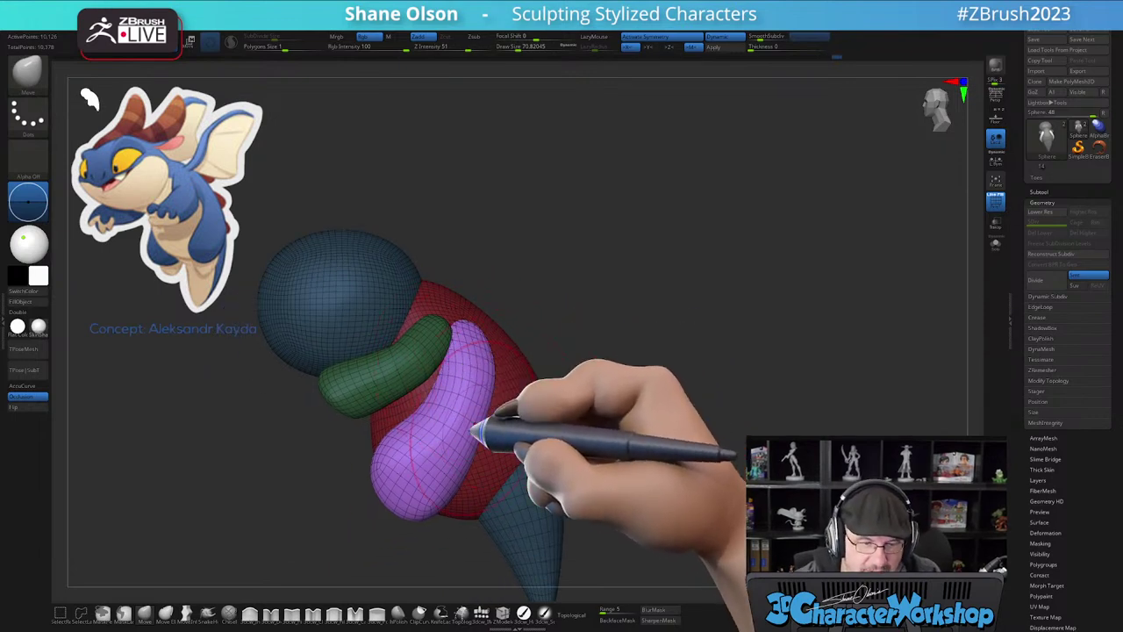
ctrl+right_drag(653, 383, 643, 379)
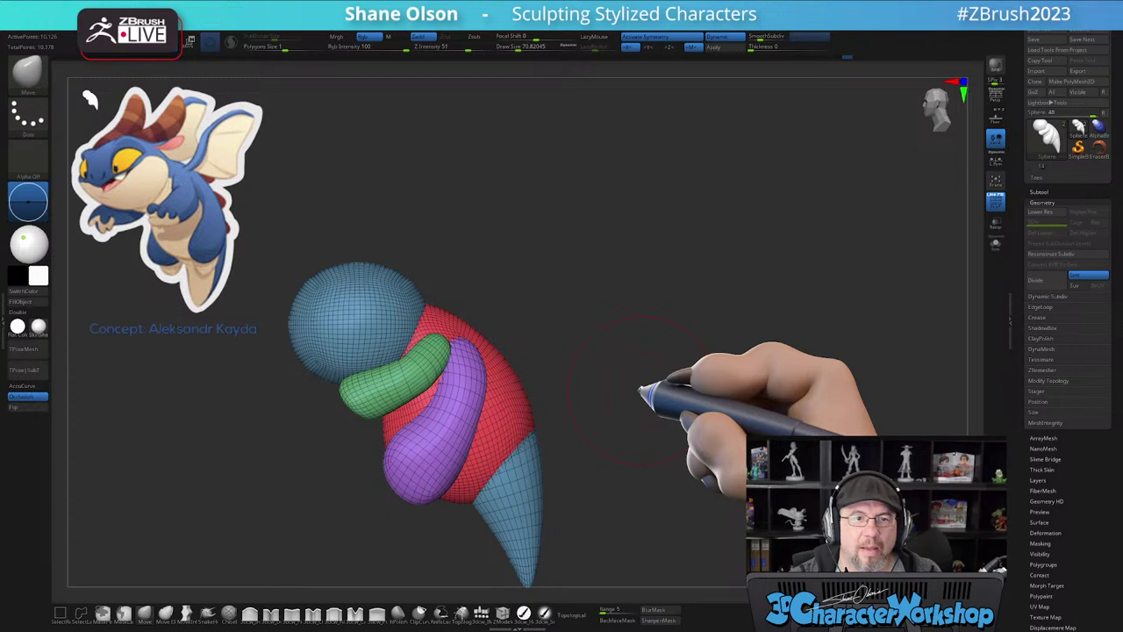
- Isolate the arms by masking every other part and place the transform gizmo on them
alt+right_drag(597, 400, 598, 357)
mouse_move(599, 356)
right_down()
mouse_move(607, 374)
mouse_move(594, 381)
mouse_move(655, 364)
right_up()
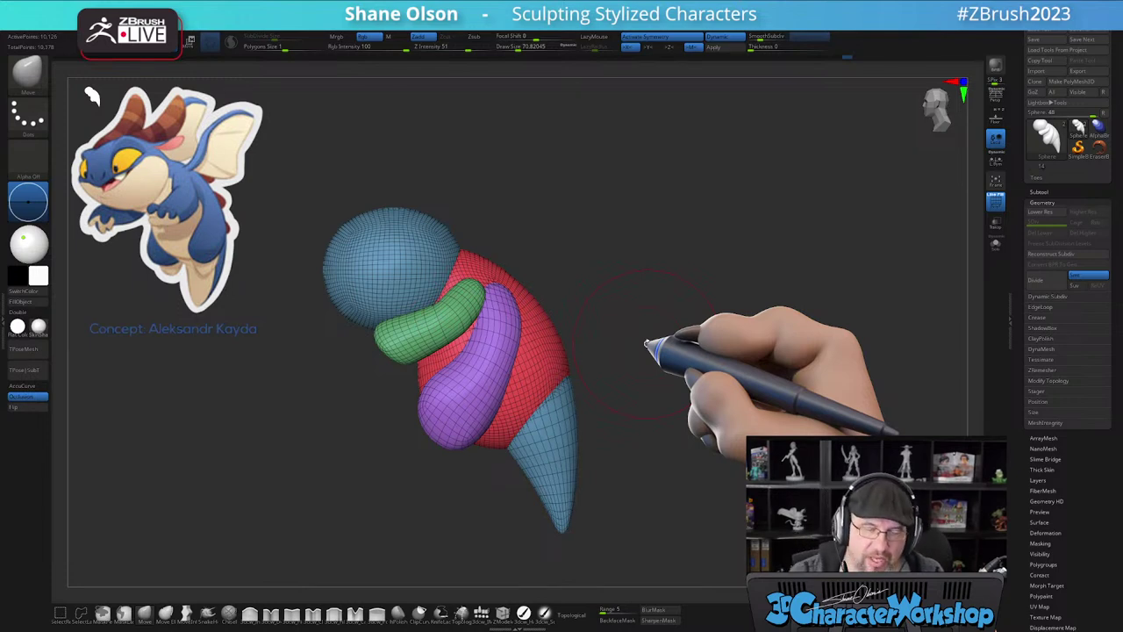
drag(646, 343, 596, 406)
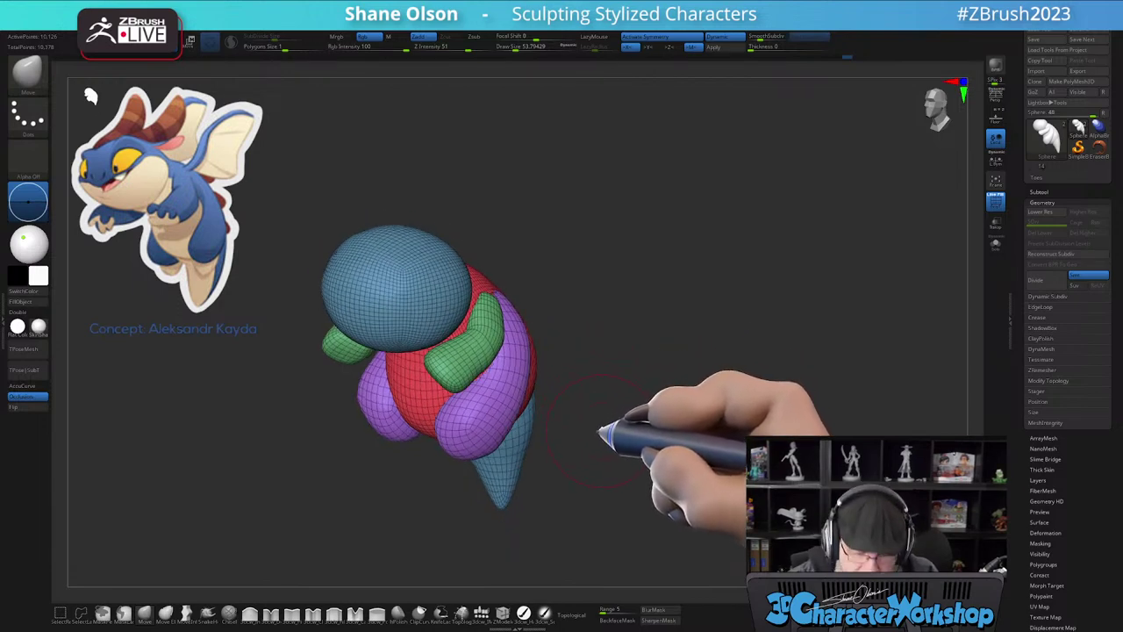
key(w)
alt+drag(560, 287, 599, 177)
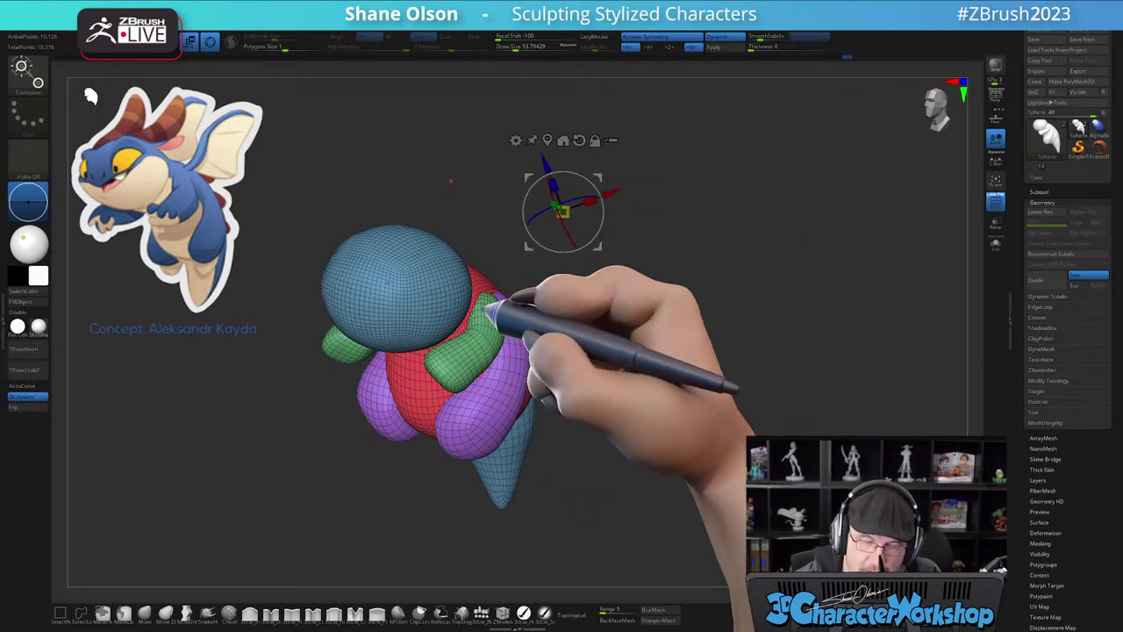
ctrl+click(488, 309)
- Rotate the arms into a more open pose with the gizmo from several views and clear the mask
drag(580, 342, 583, 372)
drag(524, 299, 526, 274)
drag(604, 316, 589, 375)
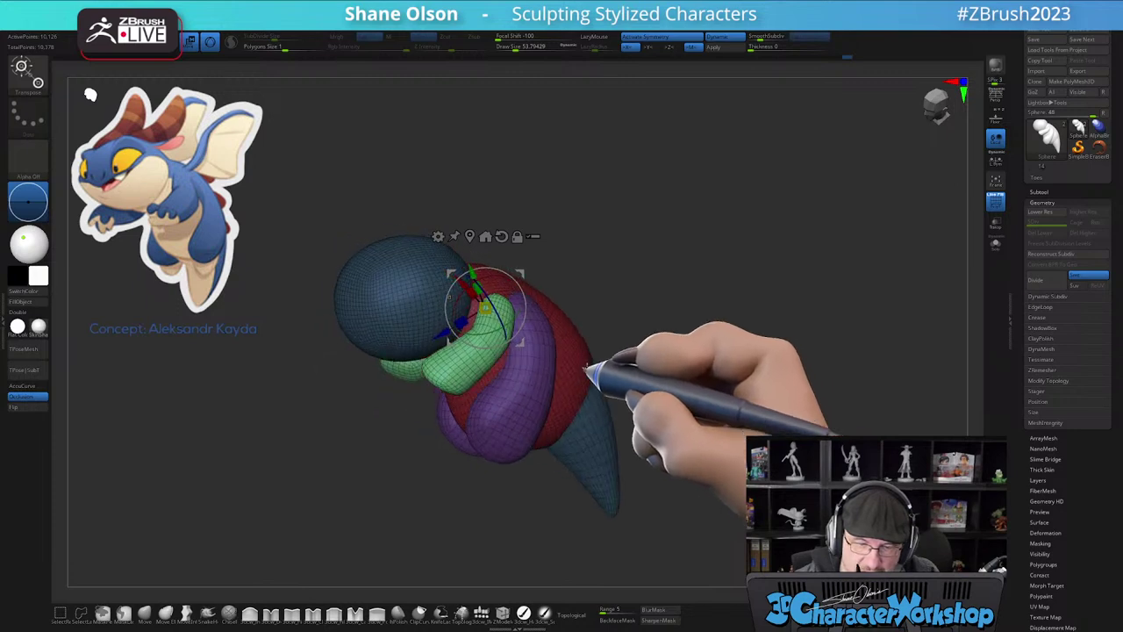
drag(698, 385, 673, 409)
drag(702, 342, 645, 356)
drag(525, 297, 525, 265)
mouse_move(504, 425)
mouse_down()
mouse_move(562, 416)
mouse_move(563, 460)
mouse_move(628, 479)
mouse_move(614, 474)
mouse_move(625, 476)
mouse_move(629, 459)
mouse_move(633, 483)
mouse_move(637, 470)
mouse_move(620, 482)
mouse_up()
key(q)
ctrl+click(629, 479)
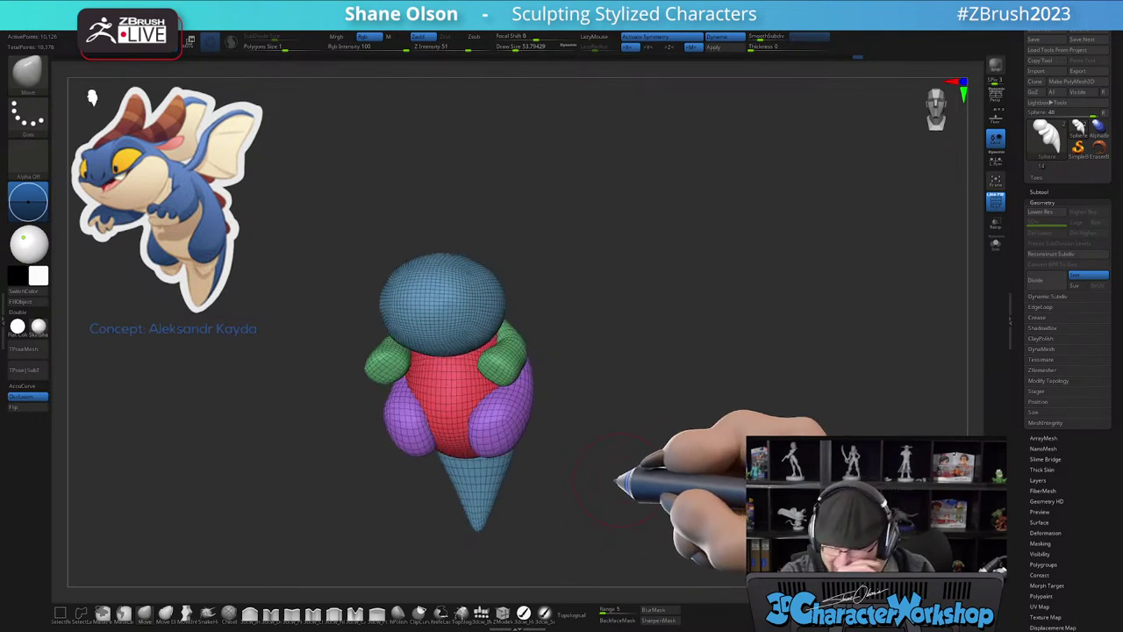
- Refine the side silhouette of the torso, arms and tail with the Move brush, ending at a draw size of about 65
drag(582, 439, 576, 283)
key(bracketright)
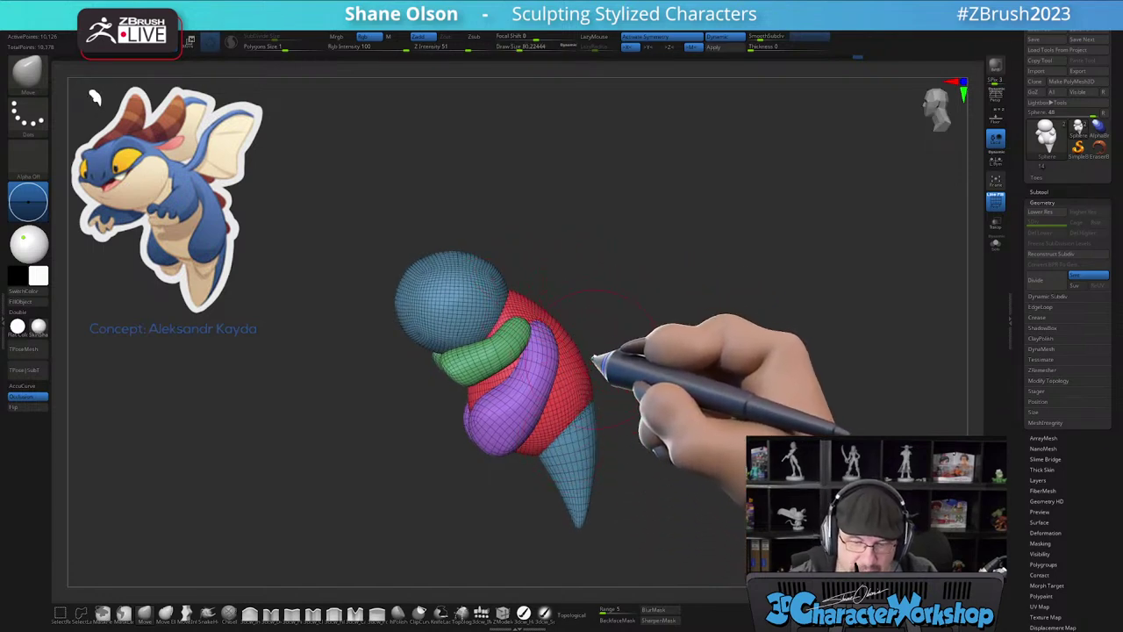
alt+drag(669, 406, 638, 390)
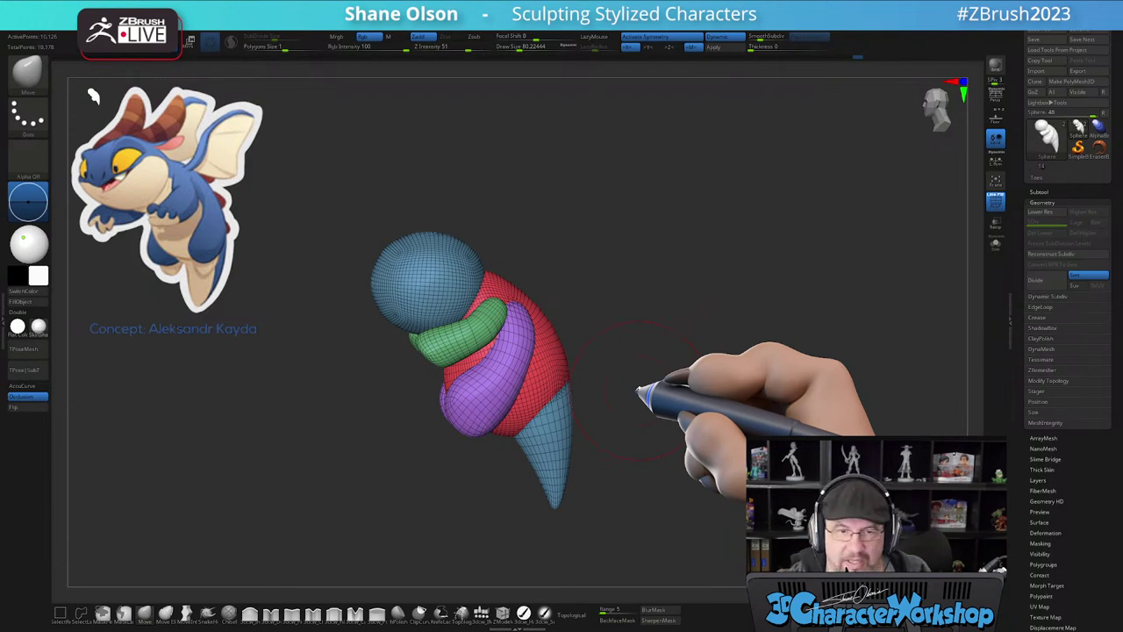
mouse_move(644, 342)
mouse_down()
mouse_move(634, 337)
mouse_move(671, 329)
mouse_move(593, 302)
mouse_move(611, 292)
mouse_move(580, 296)
mouse_up()
key(bracketleft)
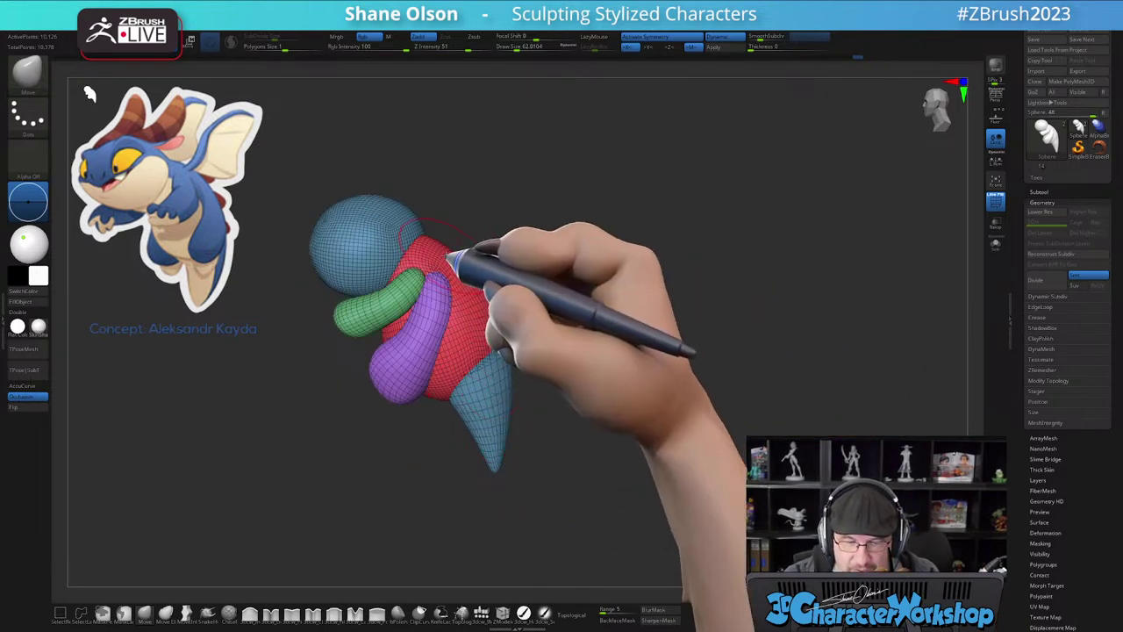
shift+drag(489, 322, 484, 325)
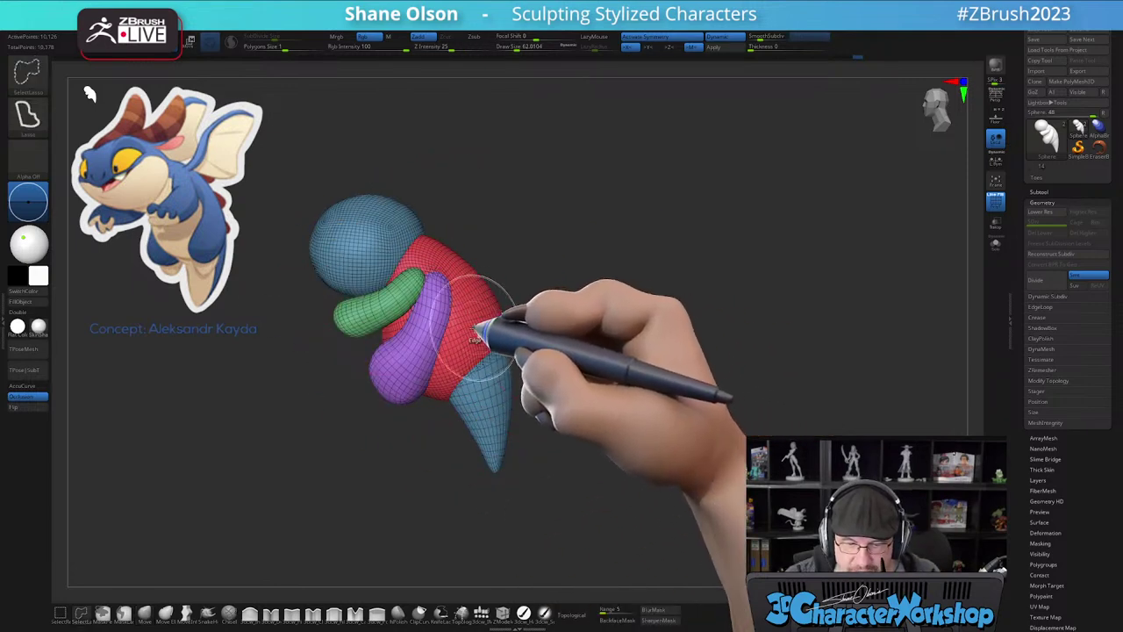
key(s)
drag(298, 434, 305, 437)
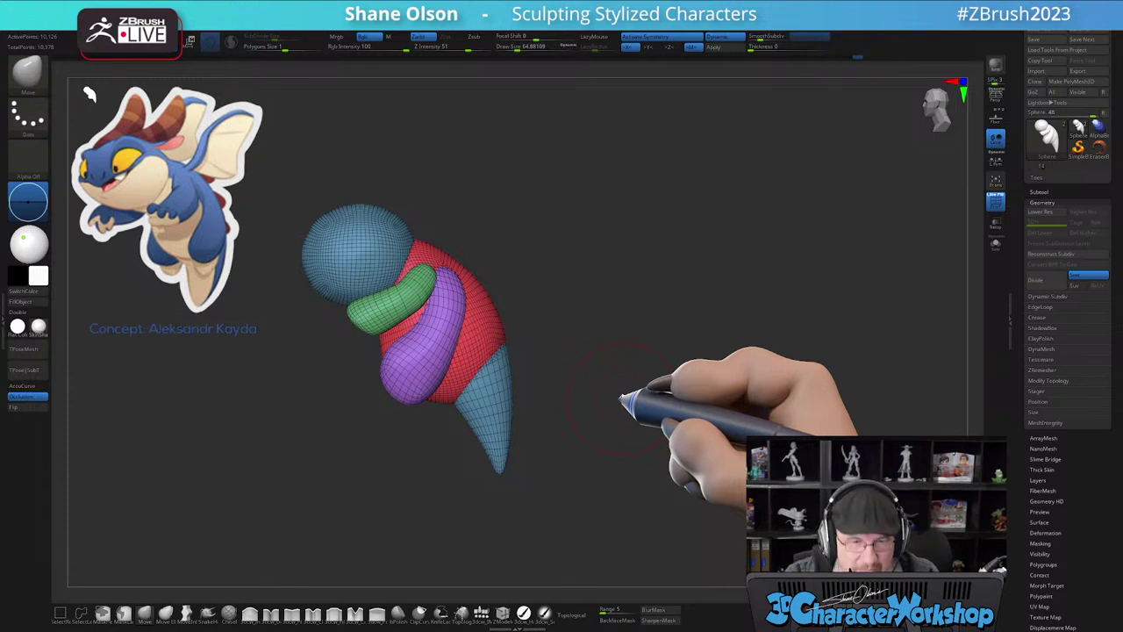
alt+drag(624, 337, 628, 345)
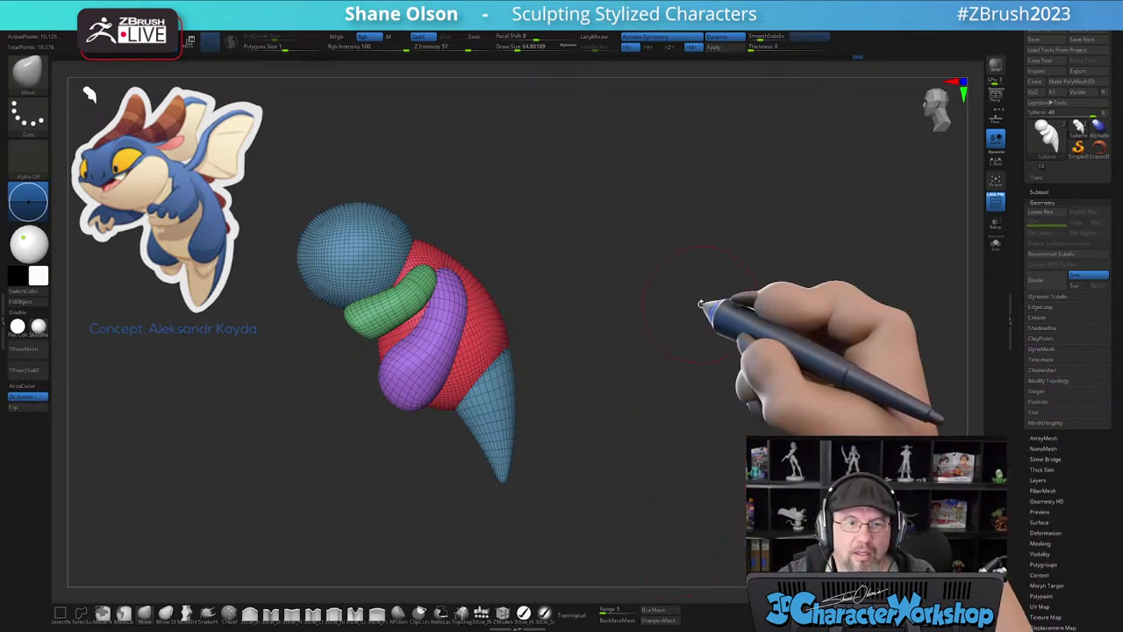
alt+drag(638, 269, 644, 280)
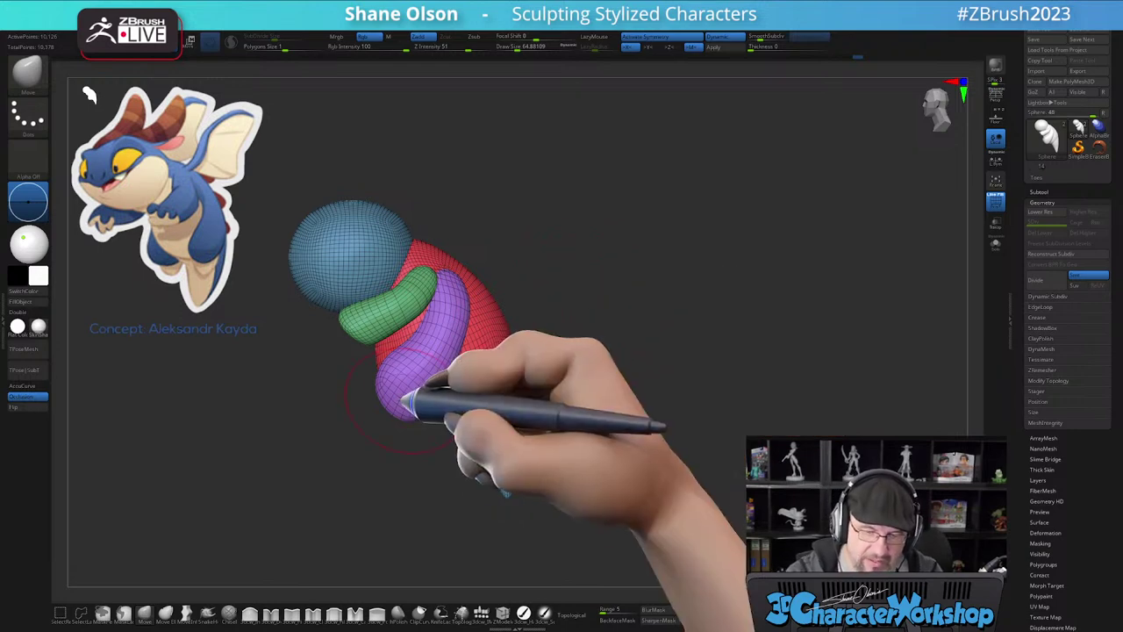
- Mask everything except the torso, push the lower belly inward with the Move Infinite Depth brush, and clear the mask
key(bracketright)
key(w)
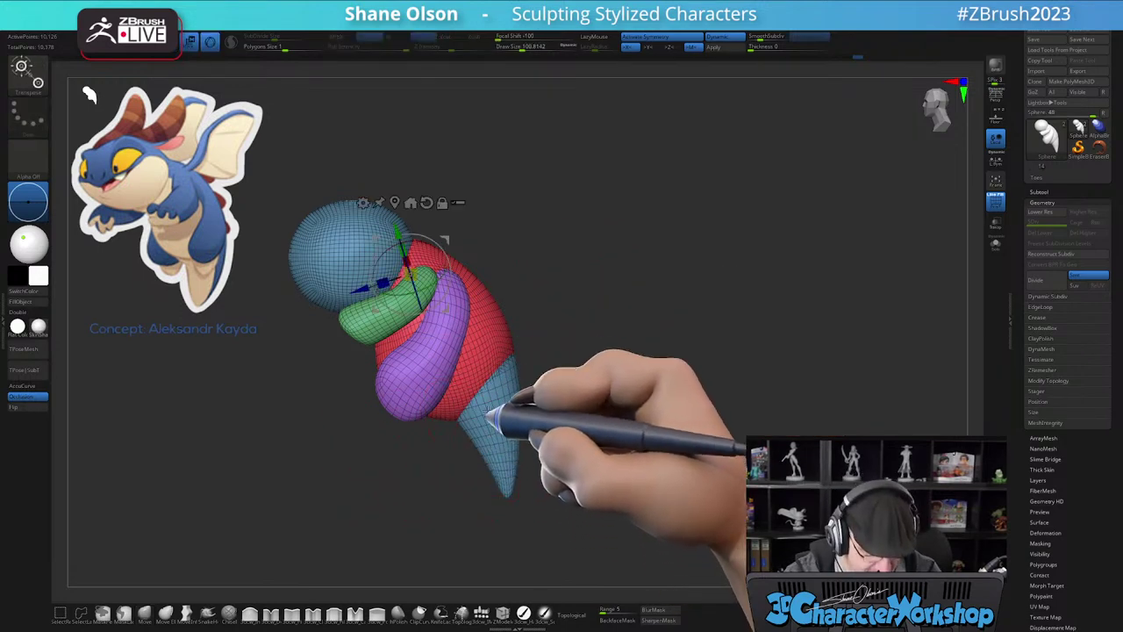
ctrl+click(484, 357)
click(185, 612)
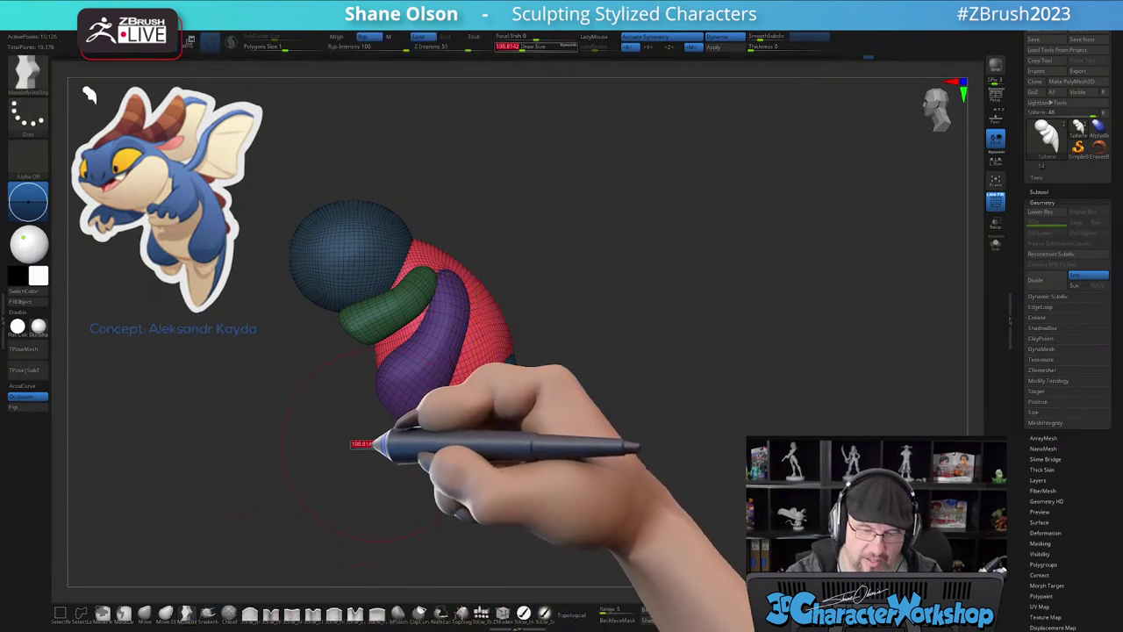
key(bracketright)
drag(394, 389, 421, 376)
key(bracketleft)
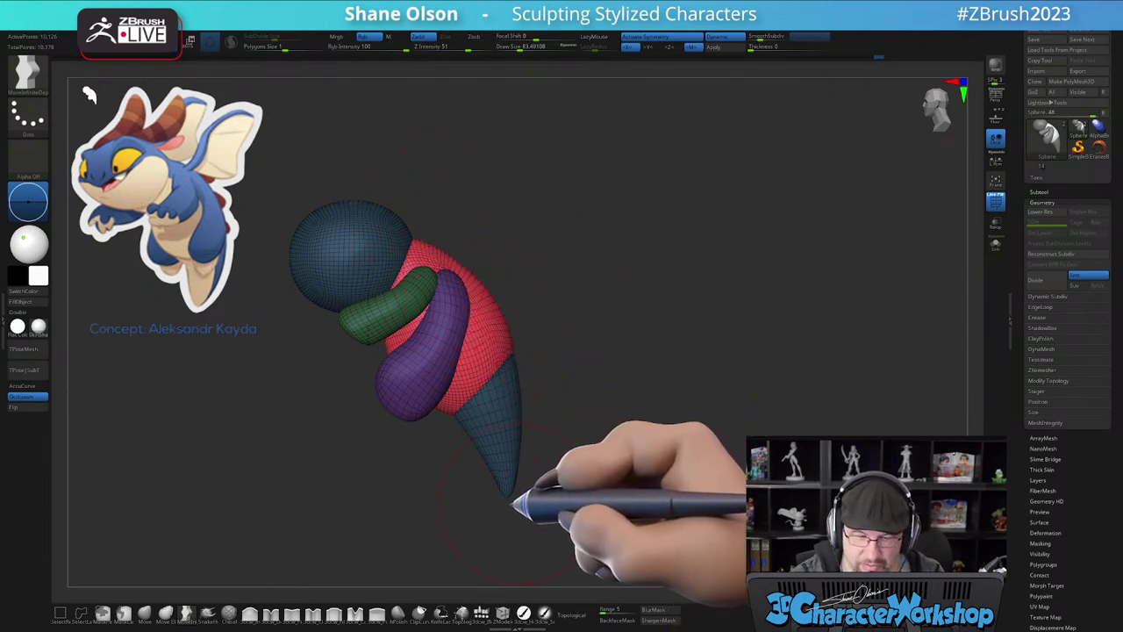
mouse_move(425, 303)
right_down()
mouse_move(447, 290)
mouse_move(418, 306)
right_up()
right_drag(570, 403, 583, 430)
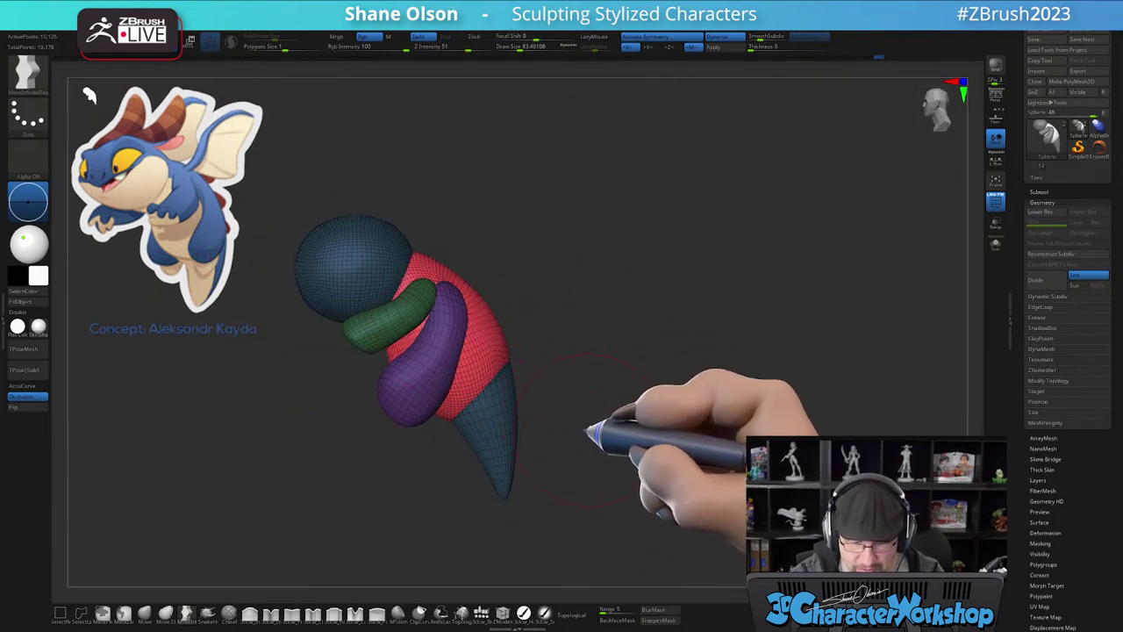
ctrl+drag(583, 430, 598, 422)
key(w)
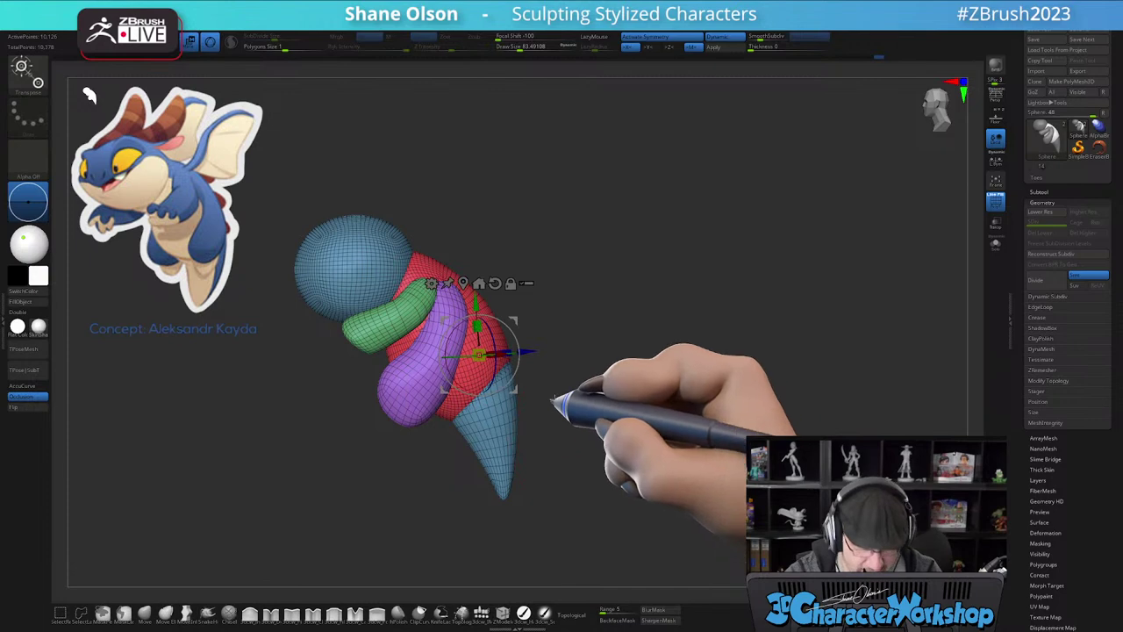
ctrl+click(435, 268)
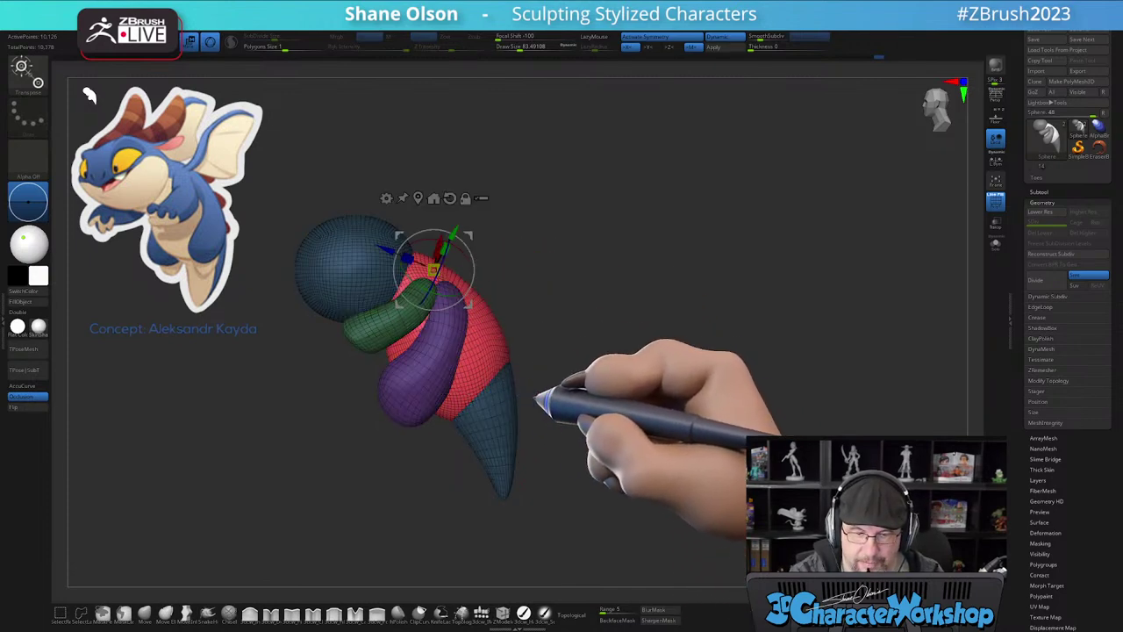
ctrl+click(505, 423)
ctrl+click(494, 352)
ctrl+drag(604, 388, 670, 416)
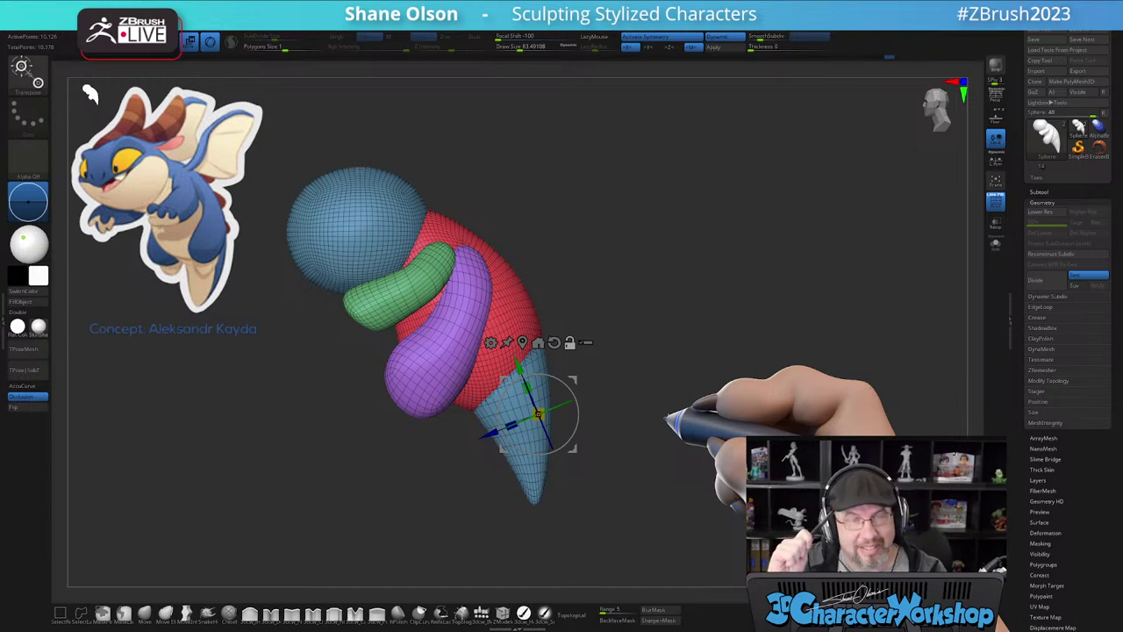
- Mask the head, arms and legs so that only the torso and tail stay unmasked, with the gizmo on the tail
click(518, 300)
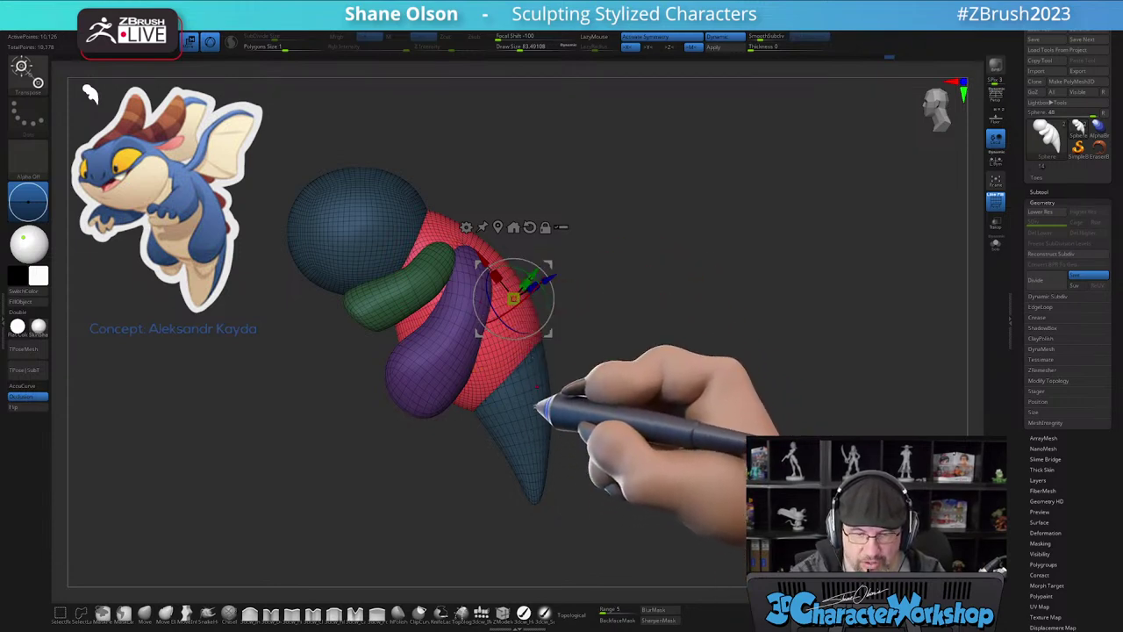
ctrl+click(530, 413)
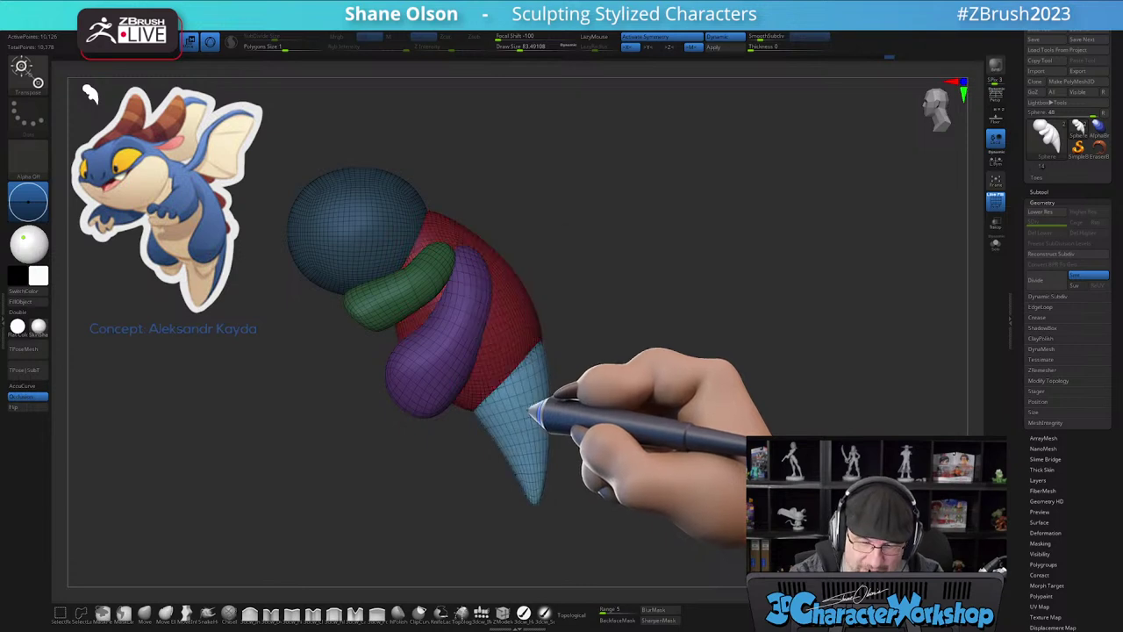
drag(531, 409, 506, 303)
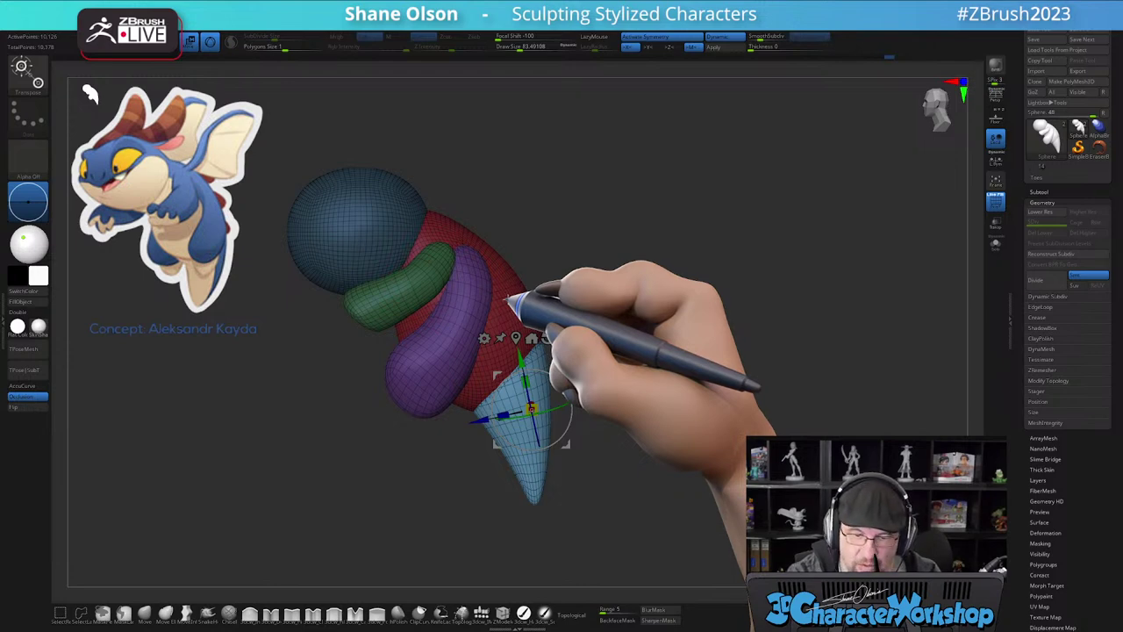
ctrl+click(508, 300)
ctrl+click(509, 300)
ctrl+click(509, 300)
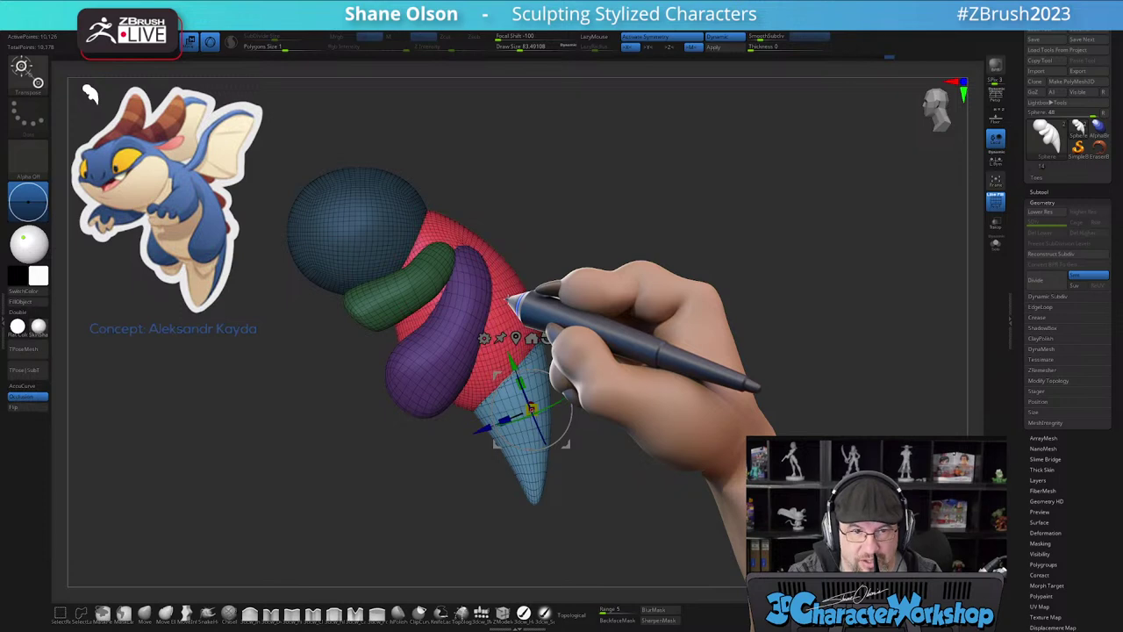
- Face the dragon from the front and bring the gizmo with its options into view below the unmasked torso and tail
mouse_move(621, 408)
mouse_down()
mouse_move(609, 408)
mouse_move(662, 395)
mouse_move(622, 409)
mouse_up()
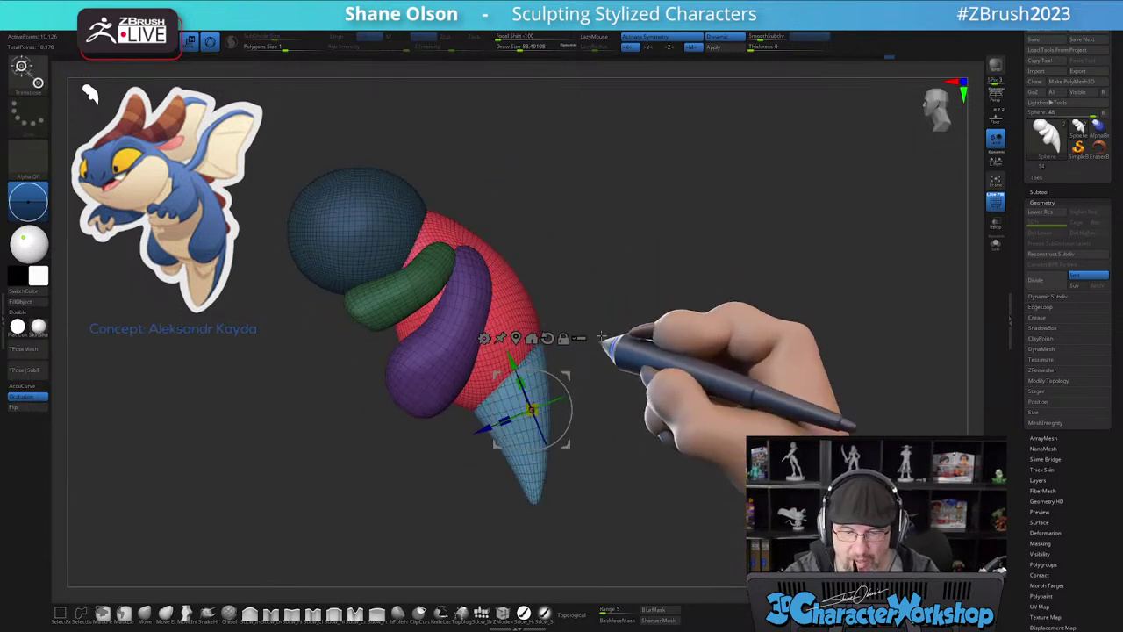
drag(642, 471, 672, 475)
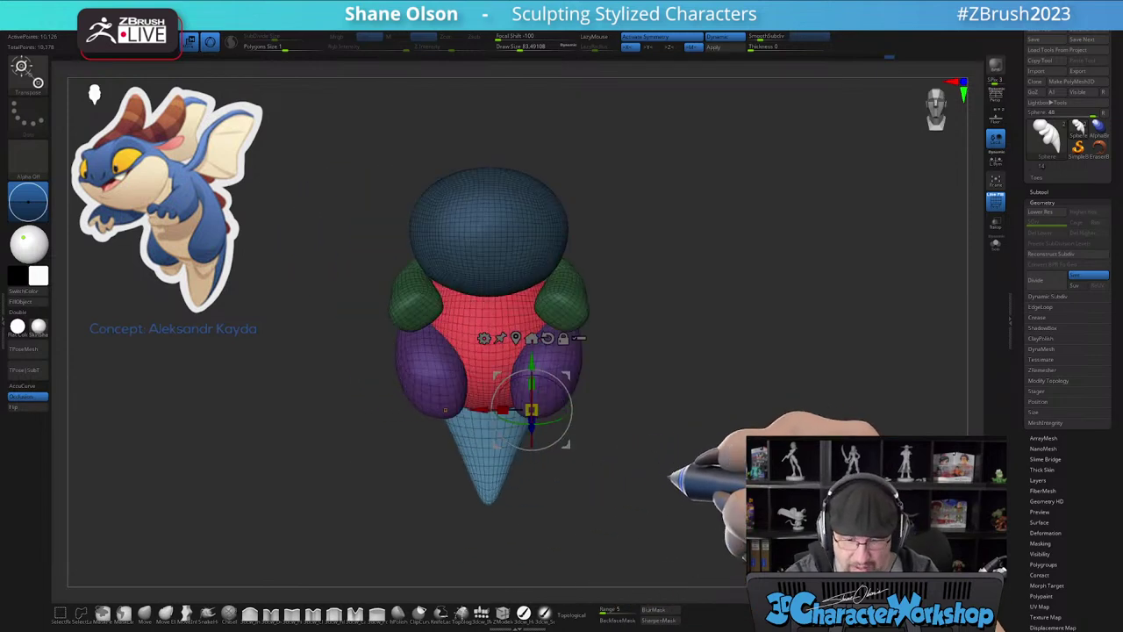
ctrl+click(545, 354)
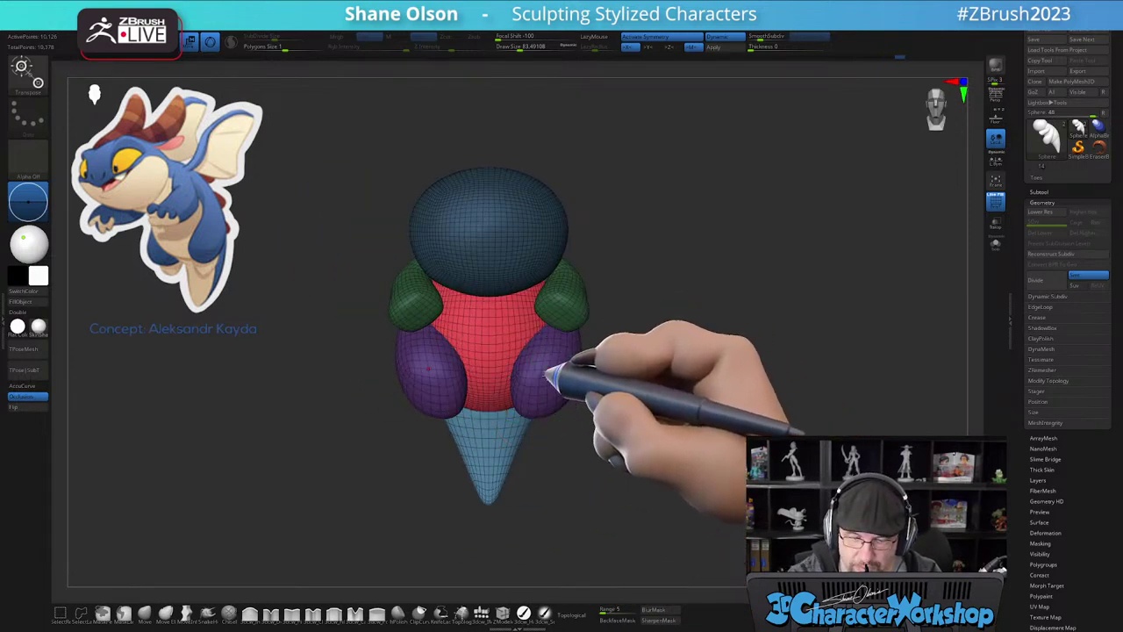
alt+drag(604, 484, 585, 429)
mouse_move(606, 562)
alt+mouse_down()
mouse_move(582, 268)
mouse_move(602, 438)
mouse_move(610, 349)
alt+mouse_up()
alt+drag(609, 469, 610, 326)
alt+drag(471, 442, 474, 169)
alt+drag(585, 234, 622, 443)
alt+drag(637, 355, 588, 532)
drag(569, 494, 639, 469)
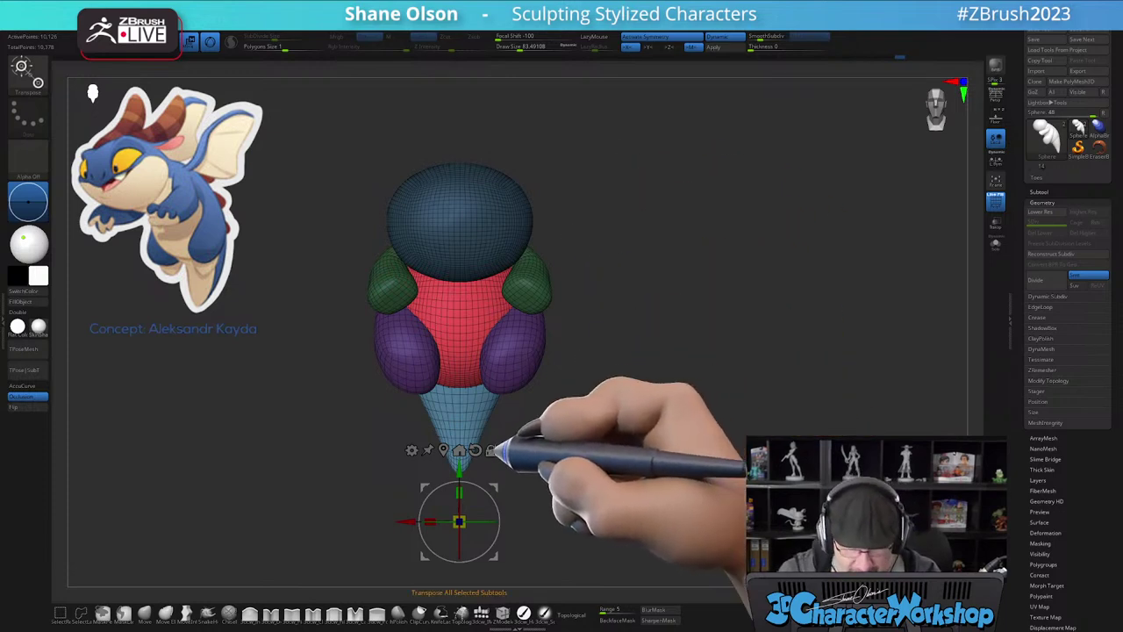
- Merge the unmasked torso and tail with Remesh By Union and return to the standard transform gizmo
click(409, 450)
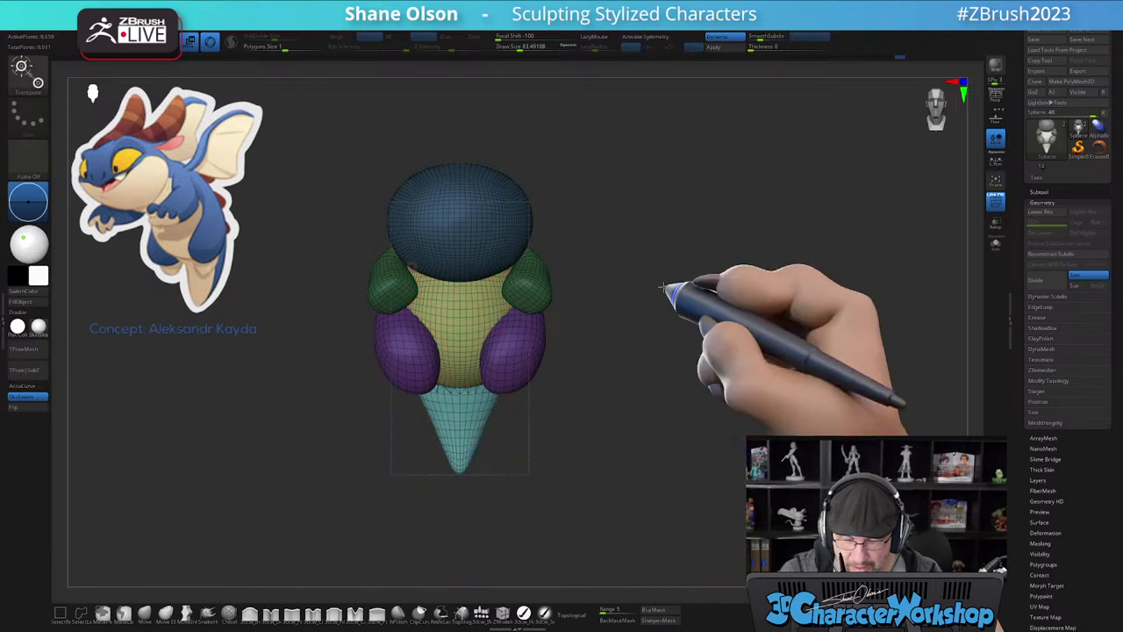
drag(663, 267, 600, 266)
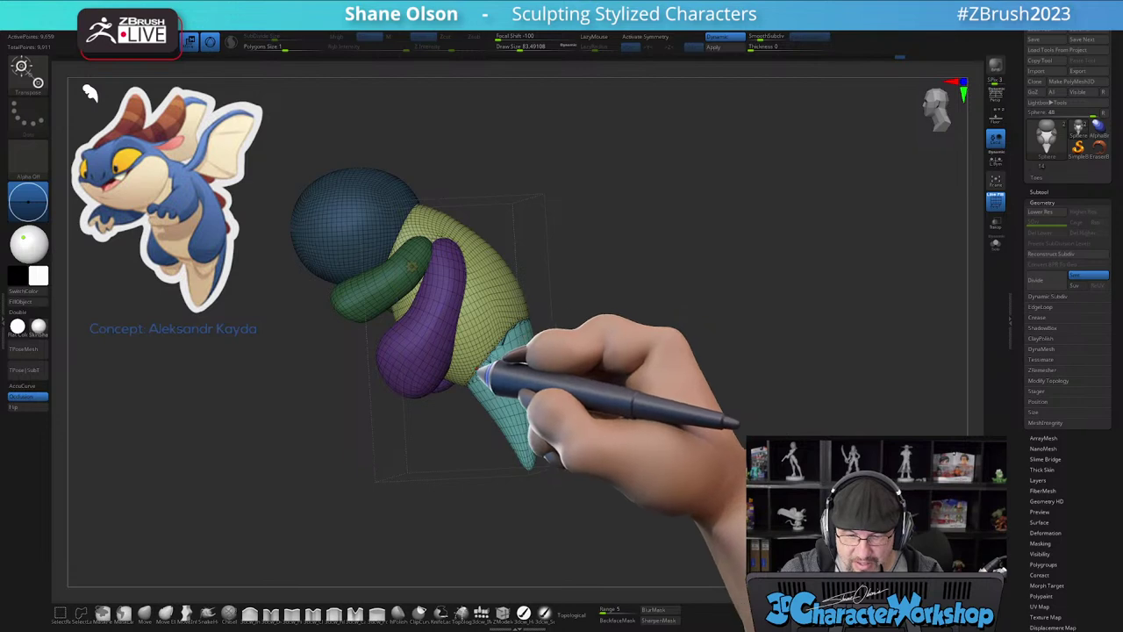
click(412, 266)
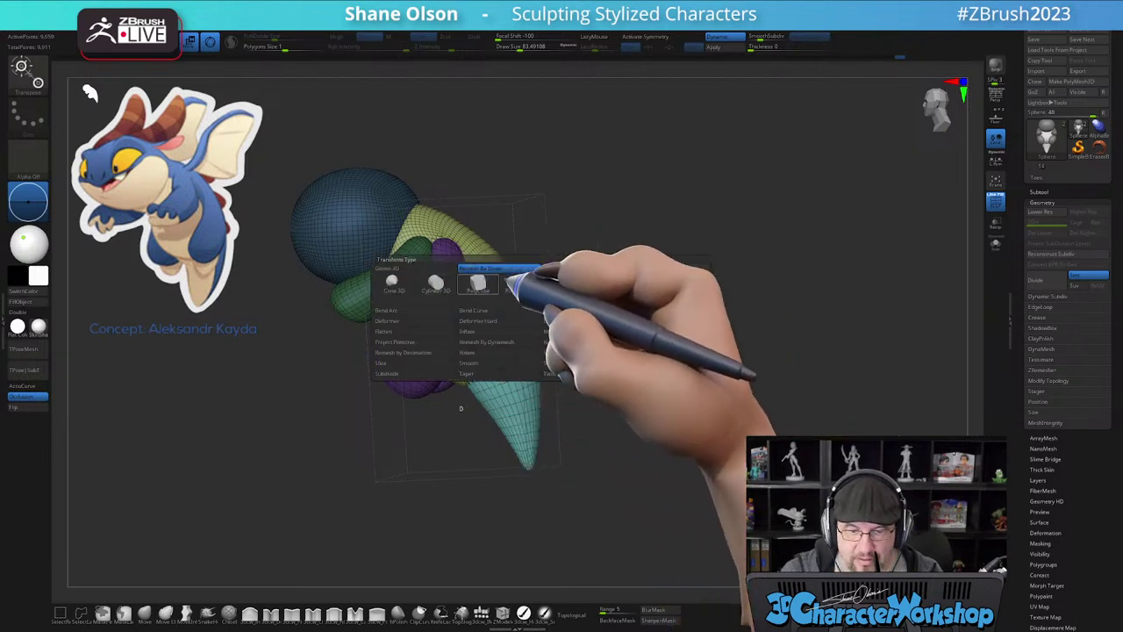
click(567, 270)
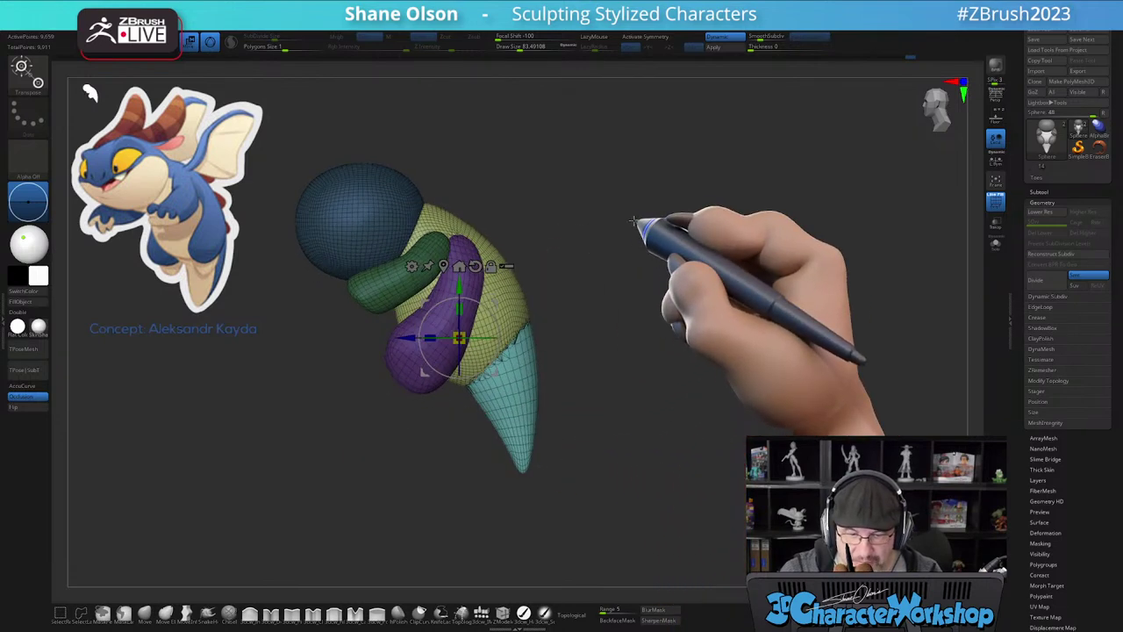
- Return to the Move Infinite Depth brush at a draw size of about 49 and check the torso-tail join without and with polyframe
alt+drag(619, 206, 636, 237)
key(q)
drag(705, 251, 679, 252)
key(s)
drag(583, 314, 602, 316)
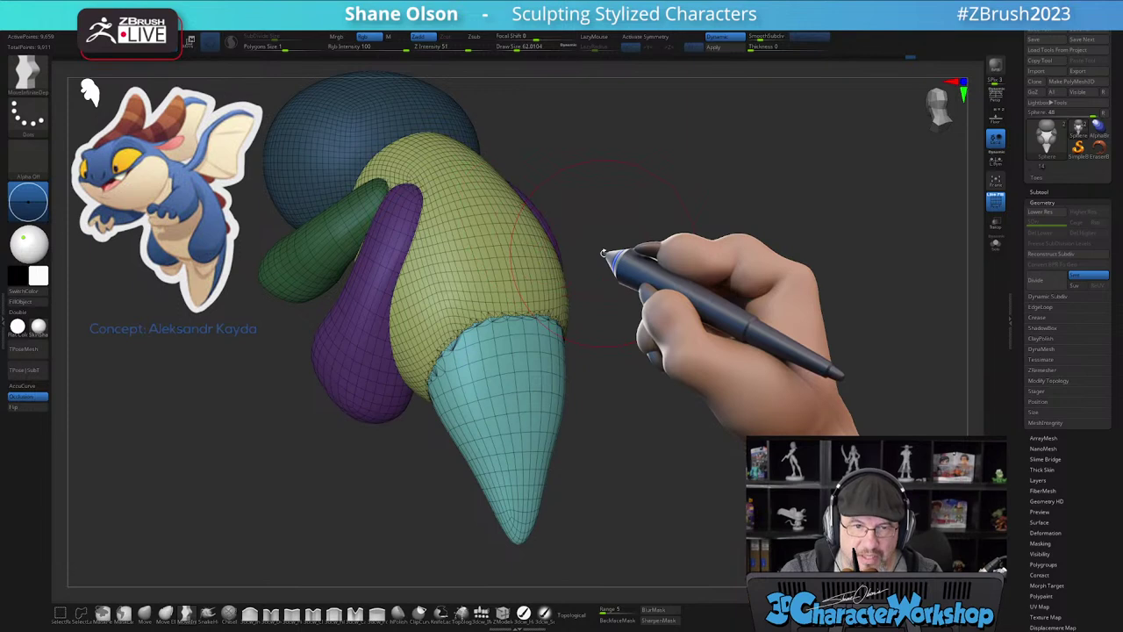
key(s)
drag(513, 321, 508, 319)
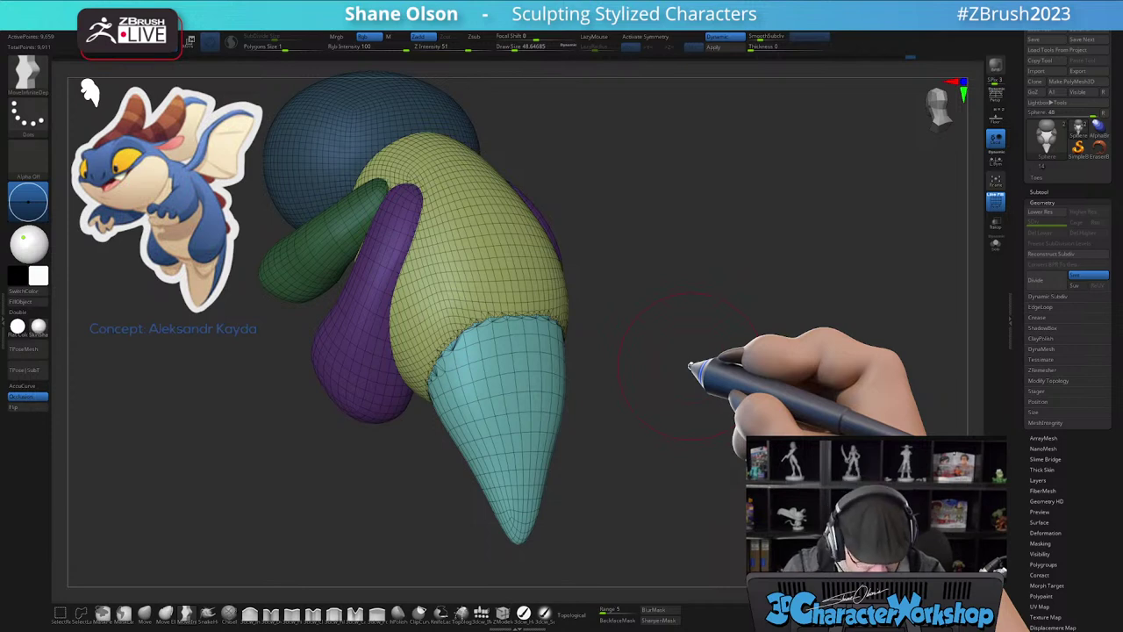
key(shift+f)
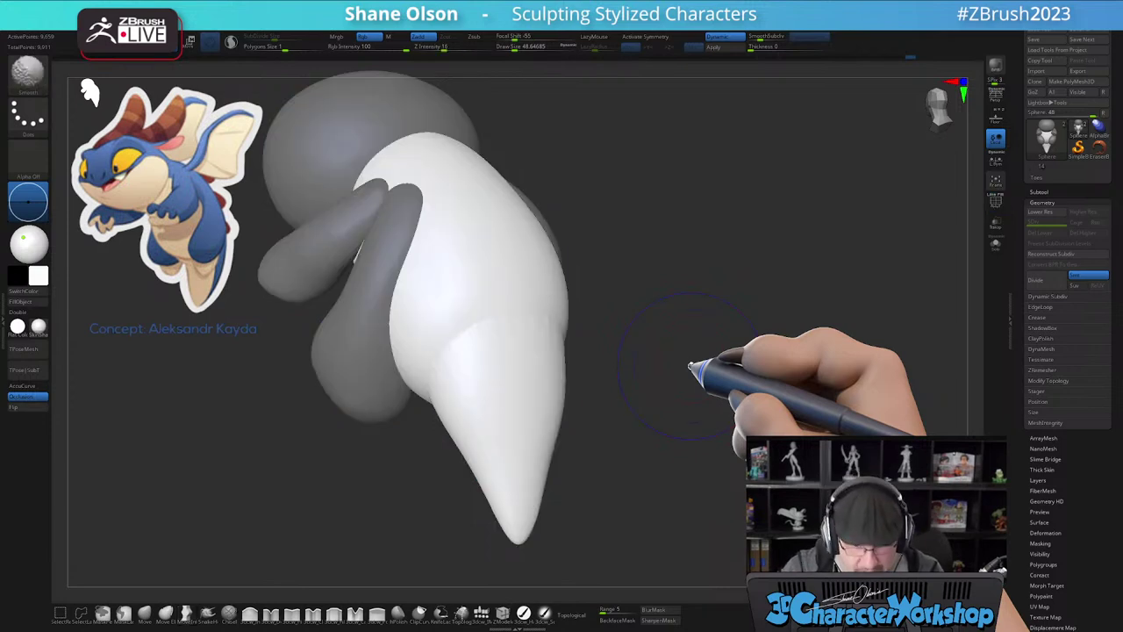
key(shift+f)
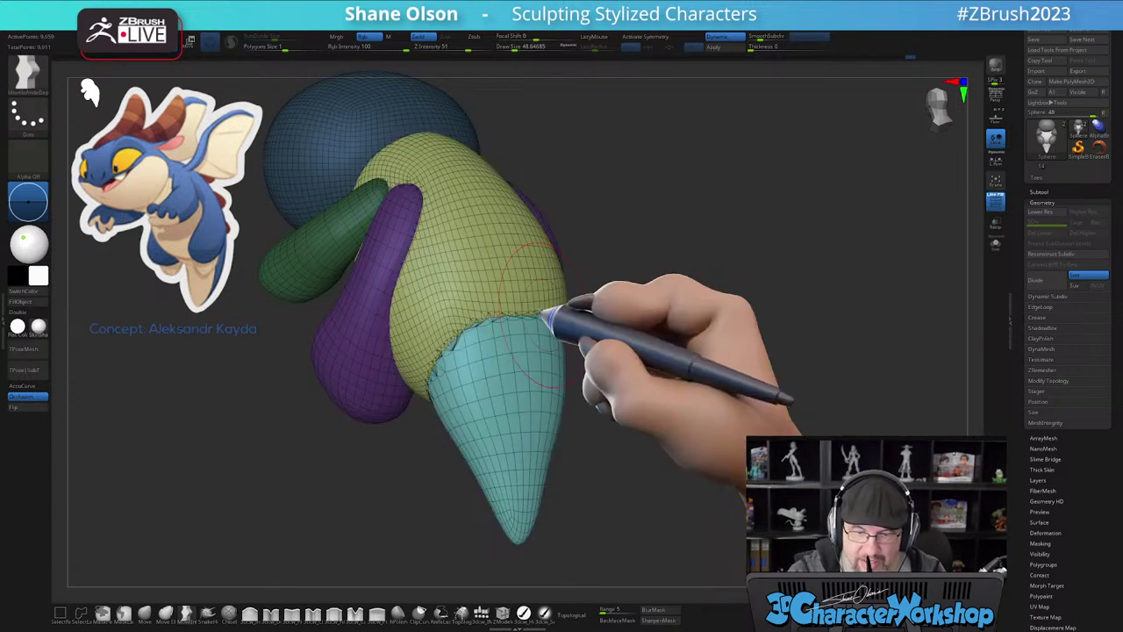
- Examine the merged torso and tail from the side, front and back
drag(609, 409, 619, 418)
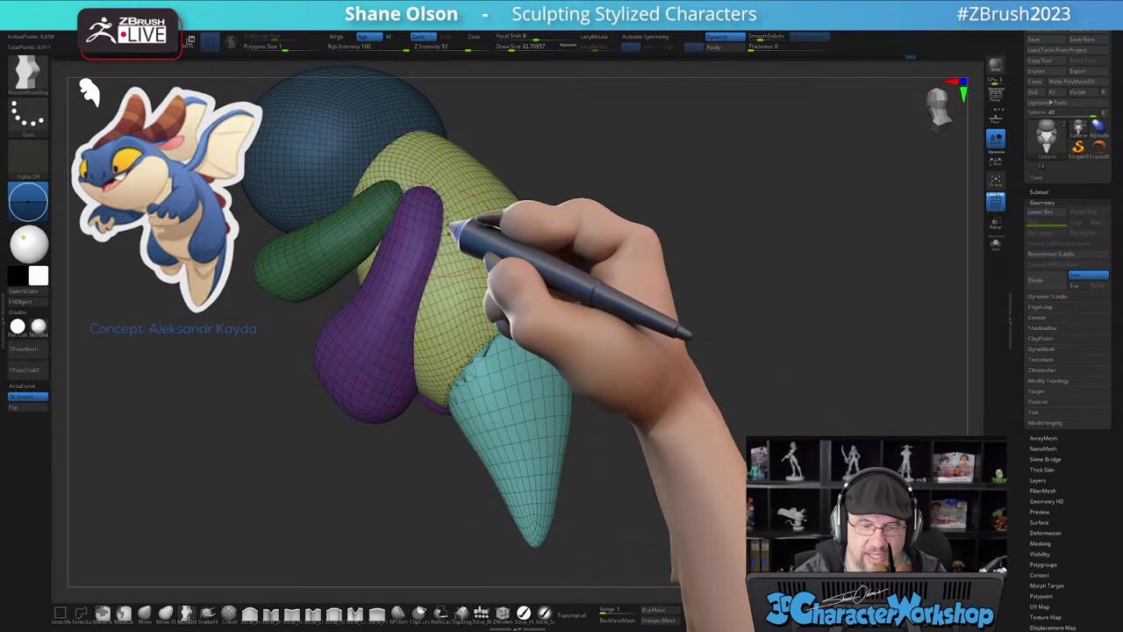
mouse_move(418, 161)
right_down()
mouse_move(501, 244)
mouse_move(449, 270)
right_up()
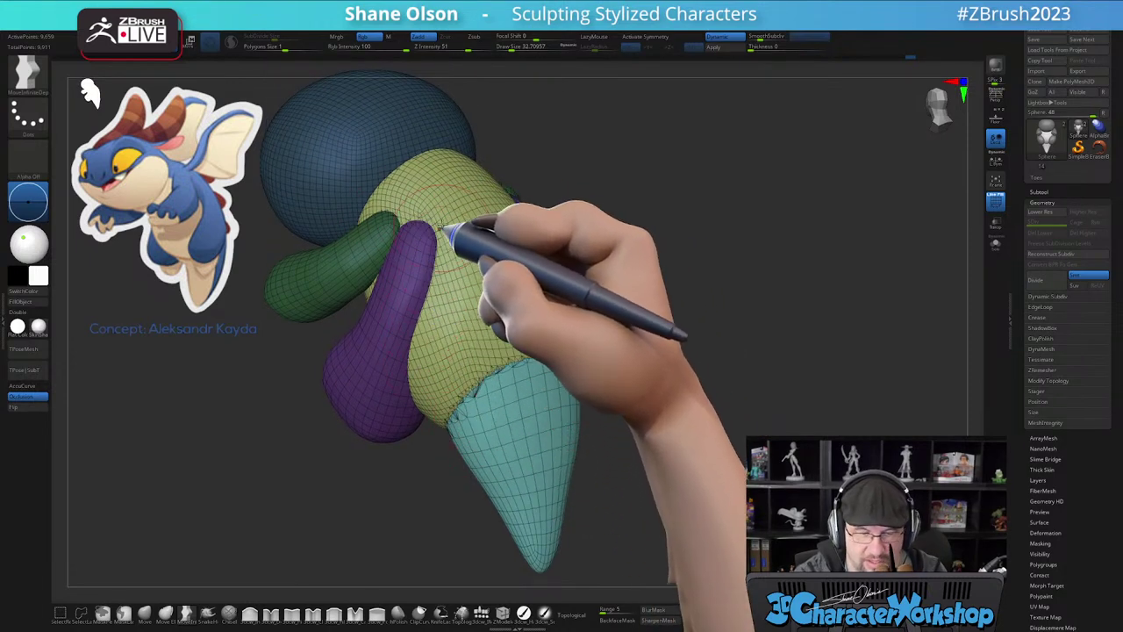
right_drag(431, 296, 503, 279)
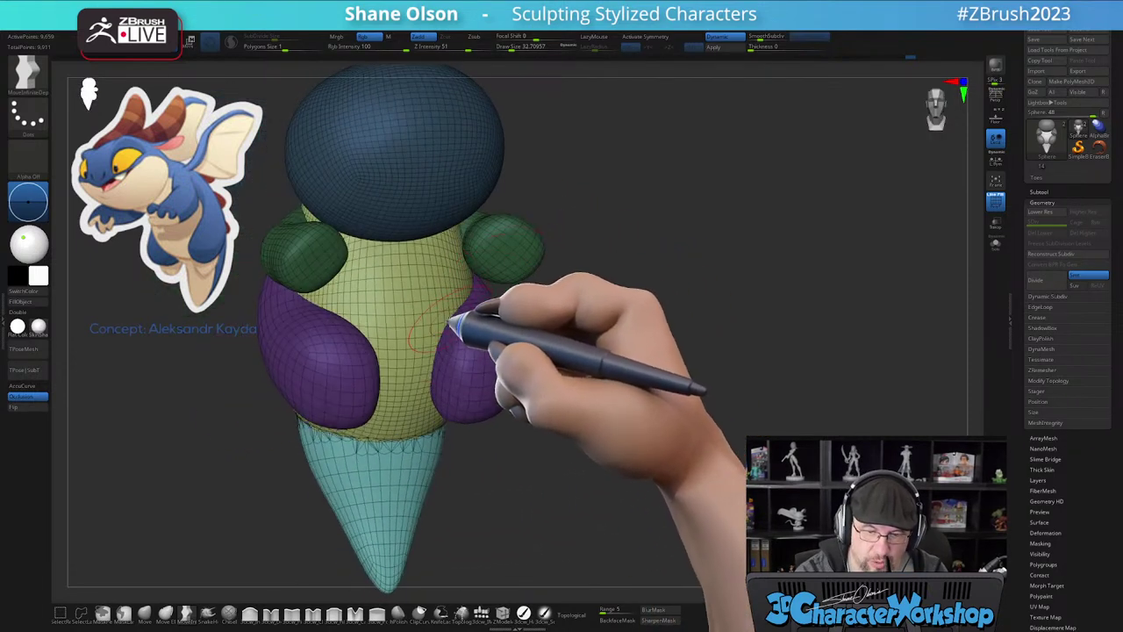
right_drag(585, 468, 497, 477)
mouse_move(625, 429)
right_down()
mouse_move(641, 422)
mouse_move(625, 444)
mouse_move(602, 442)
right_up()
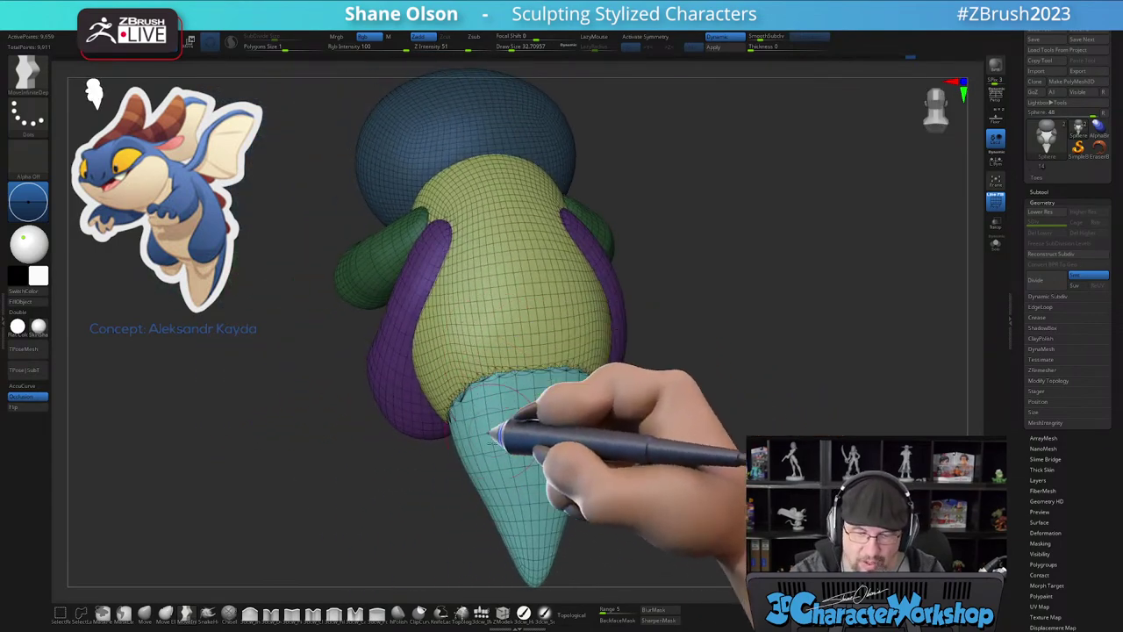
right_drag(566, 373, 629, 481)
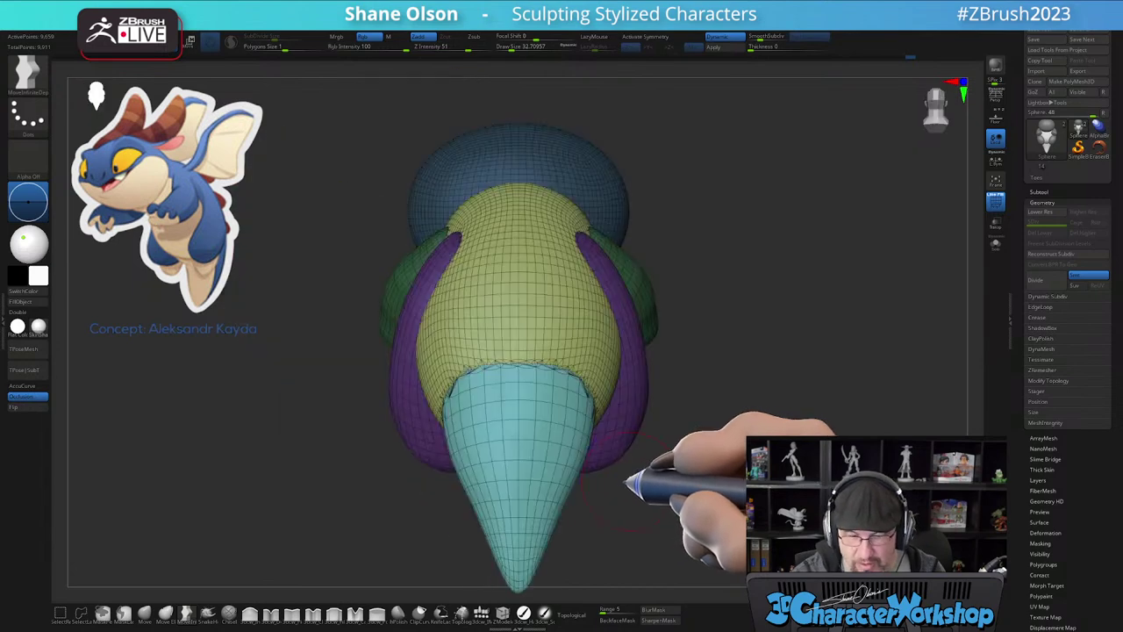
- Examine the uneven mesh density at the torso-tail join from the back, close up and from a distance
mouse_move(524, 402)
right_down()
mouse_move(609, 446)
mouse_move(538, 406)
right_up()
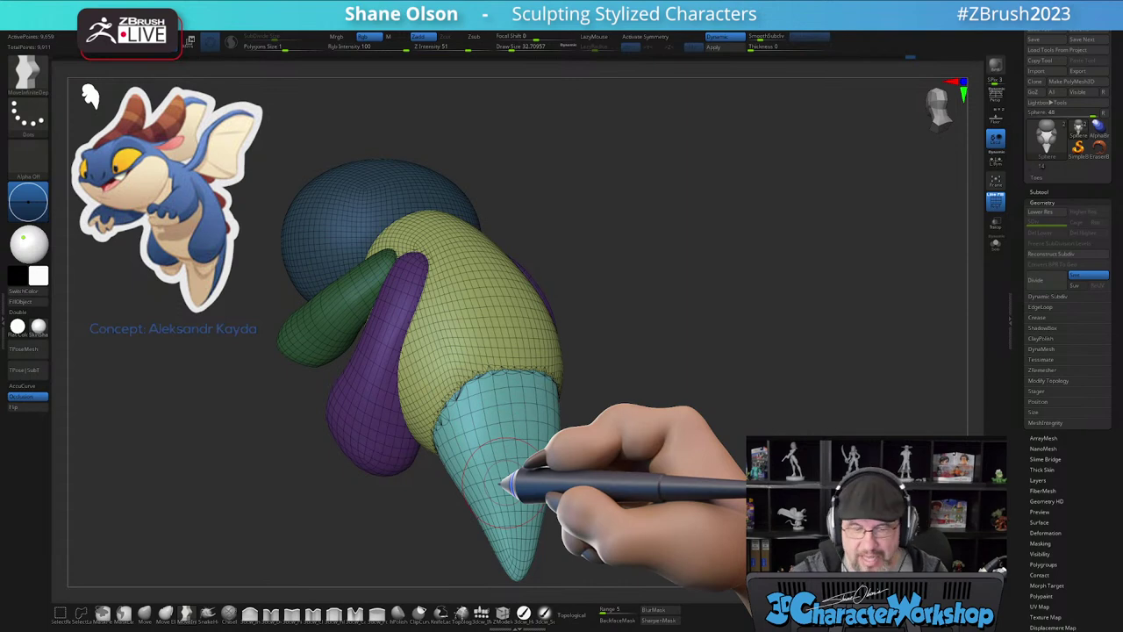
ctrl+right_drag(497, 402, 477, 533)
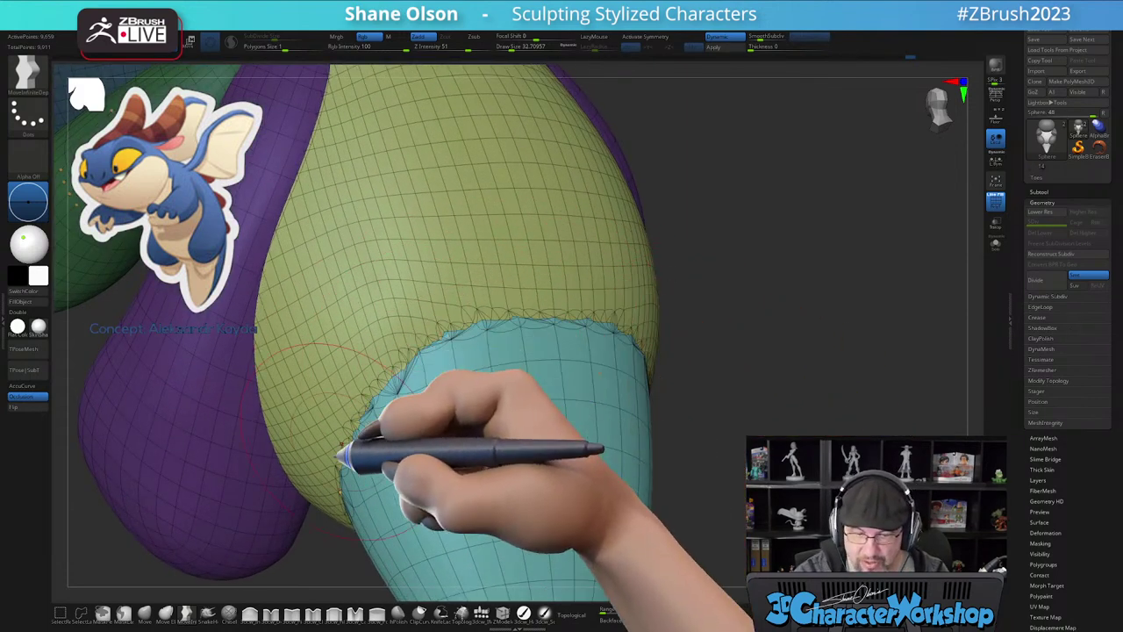
ctrl+right_drag(478, 423, 451, 364)
mouse_move(488, 441)
right_down()
mouse_move(577, 456)
mouse_move(588, 473)
mouse_move(613, 461)
right_up()
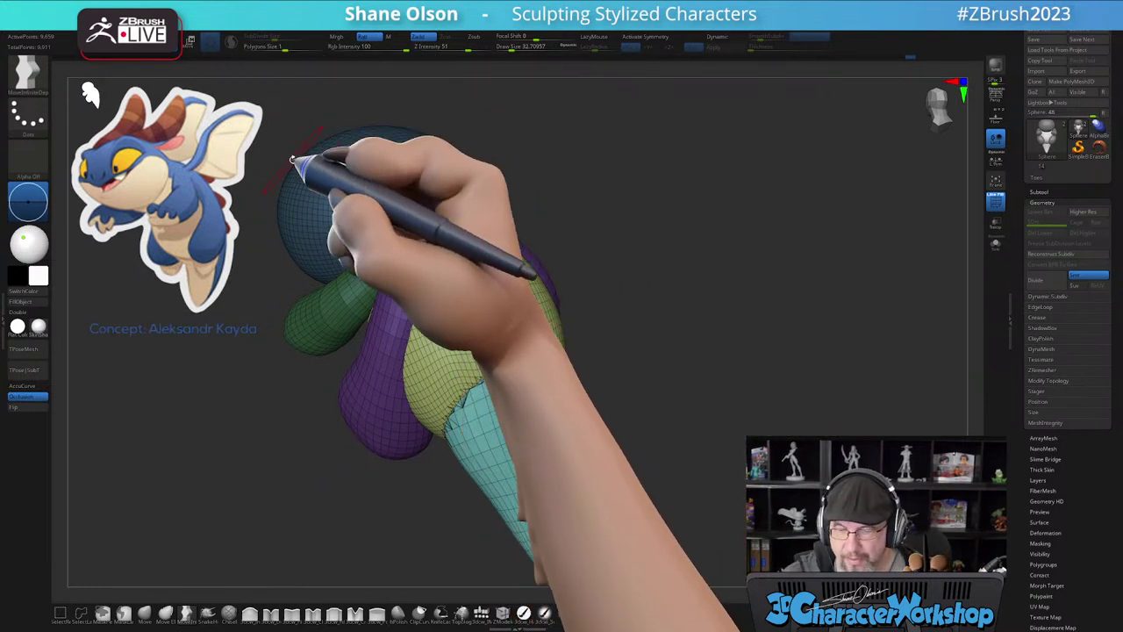
key(ctrl)
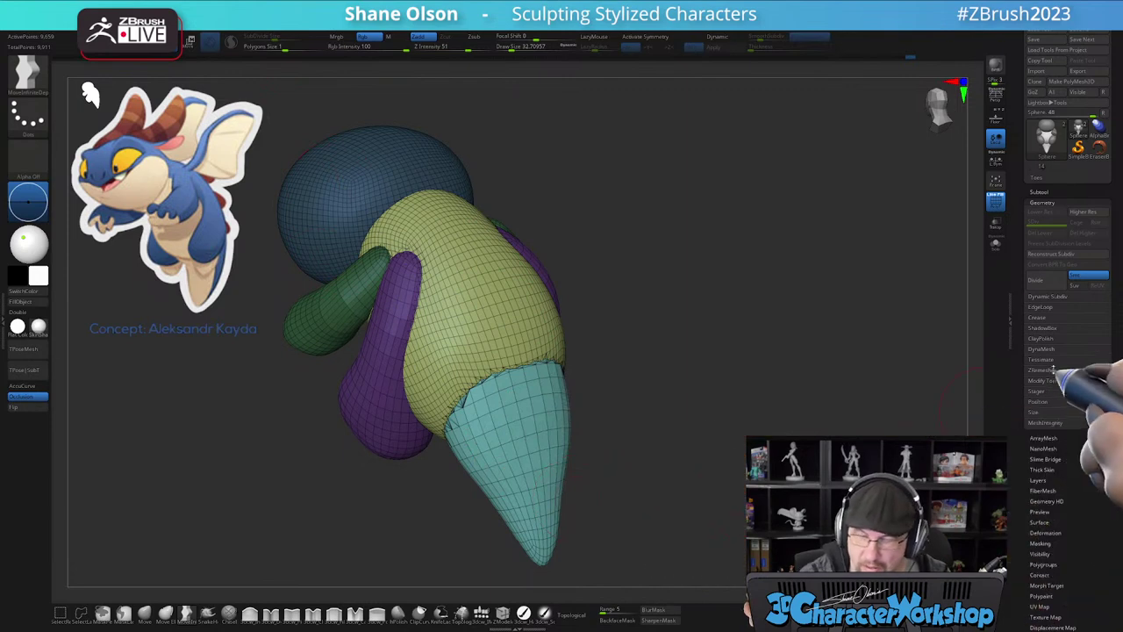
- Tessimate the unmasked torso and tail with a Polygons Size of 0.28524 to even out their mesh density
drag(1024, 404, 1025, 375)
alt+drag(624, 366, 620, 378)
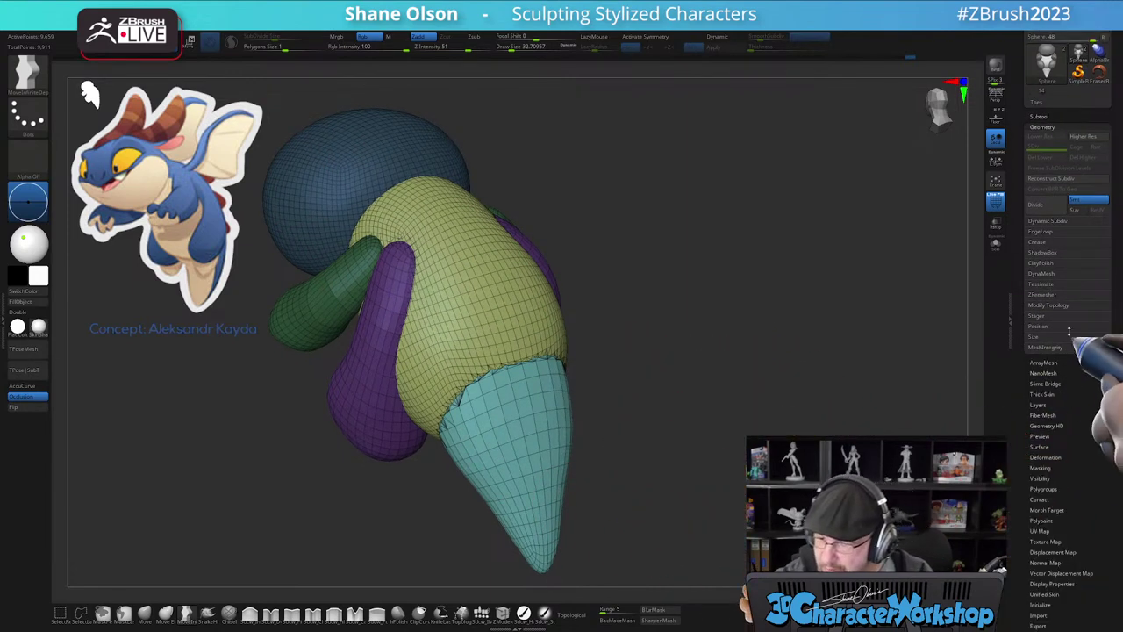
click(1043, 284)
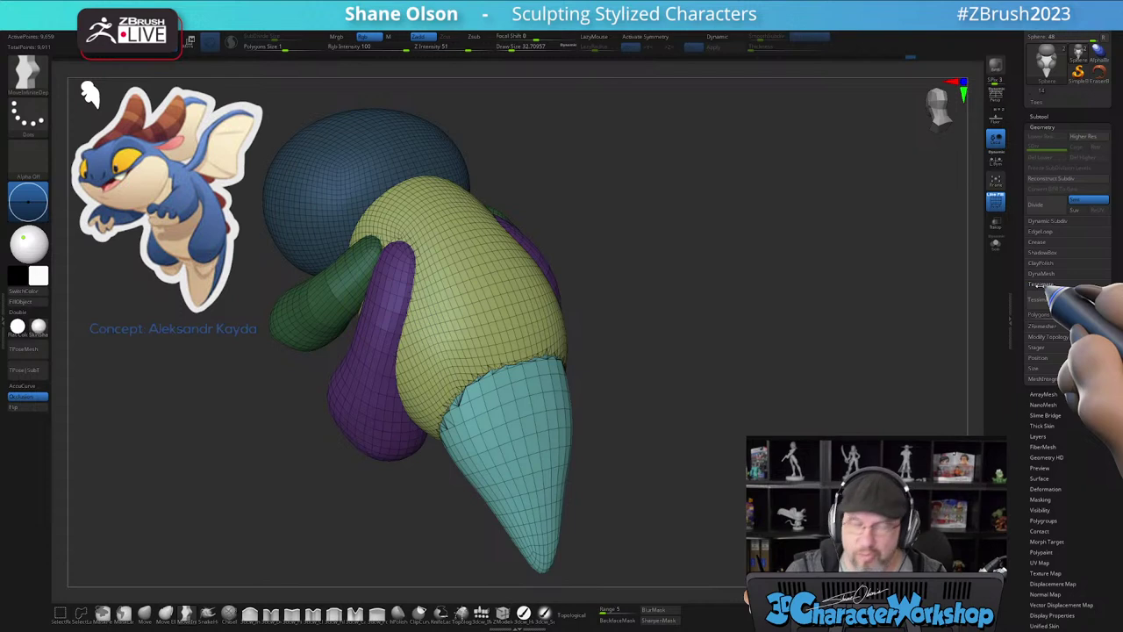
click(1045, 284)
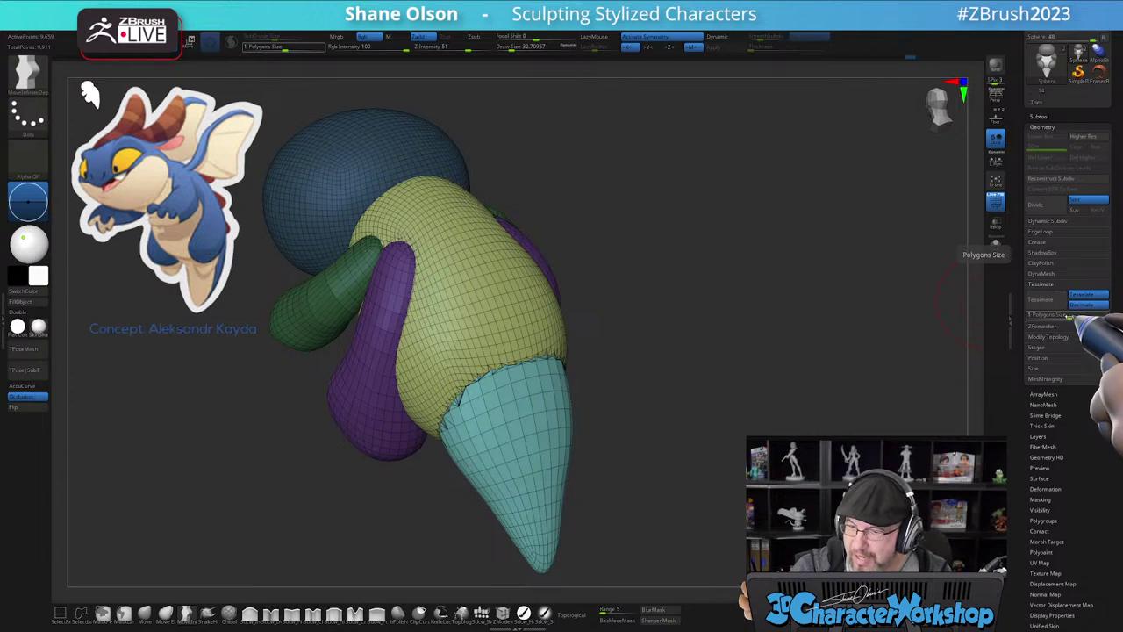
drag(1068, 317, 1063, 318)
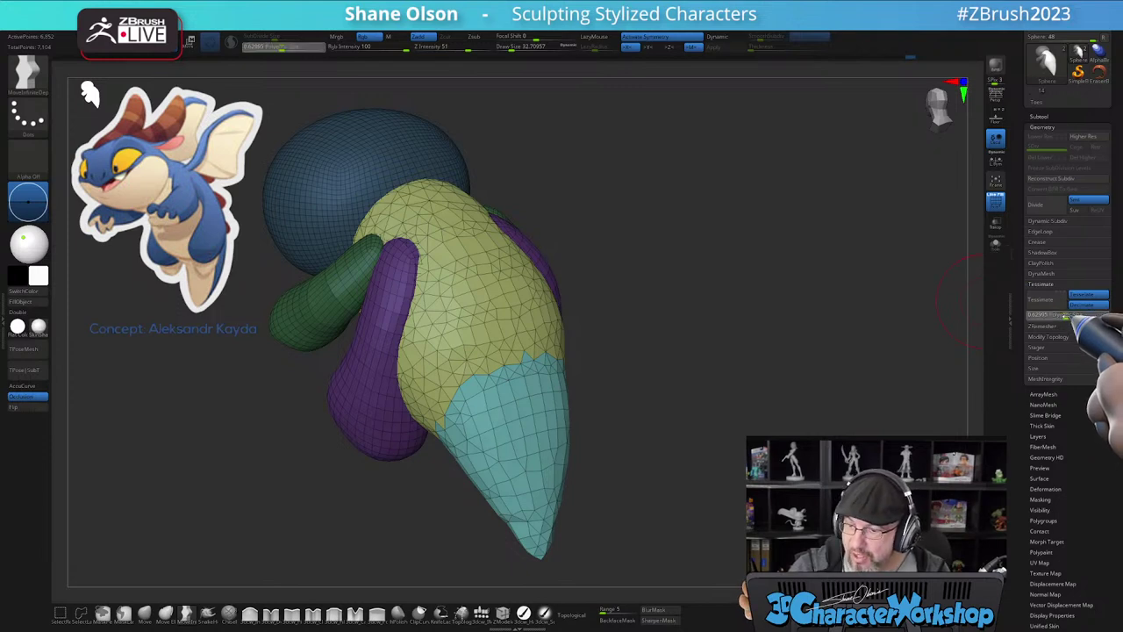
drag(1063, 316, 1058, 316)
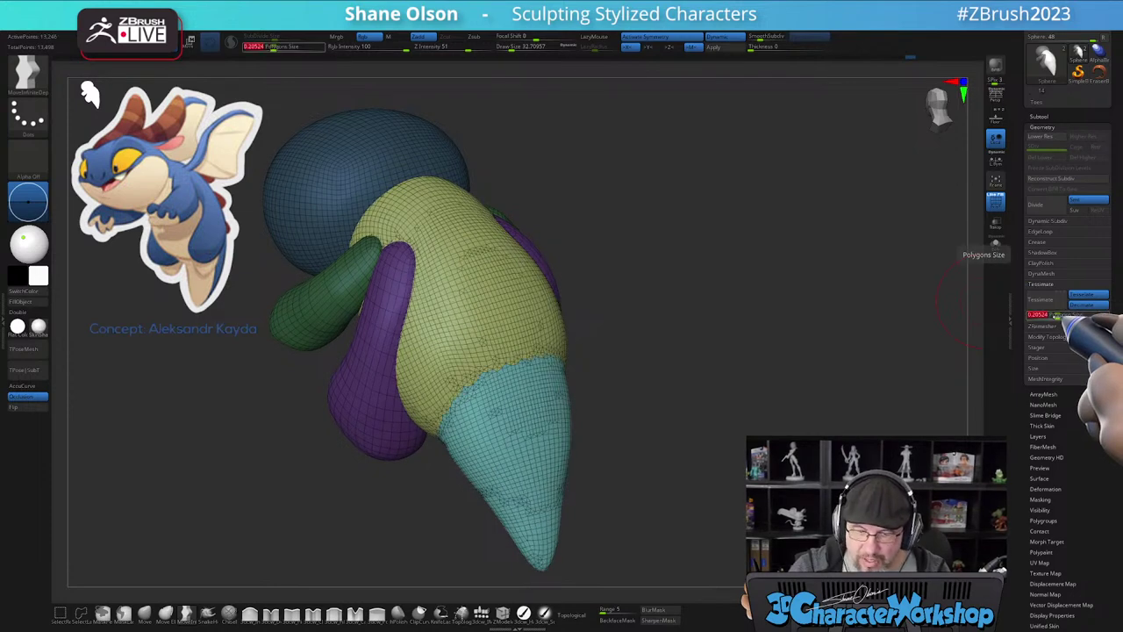
- Invert the mask onto the torso and tail and turn them into a single polygroup
drag(682, 343, 661, 334)
mouse_move(657, 252)
mouse_down()
mouse_move(647, 256)
mouse_move(670, 236)
mouse_up()
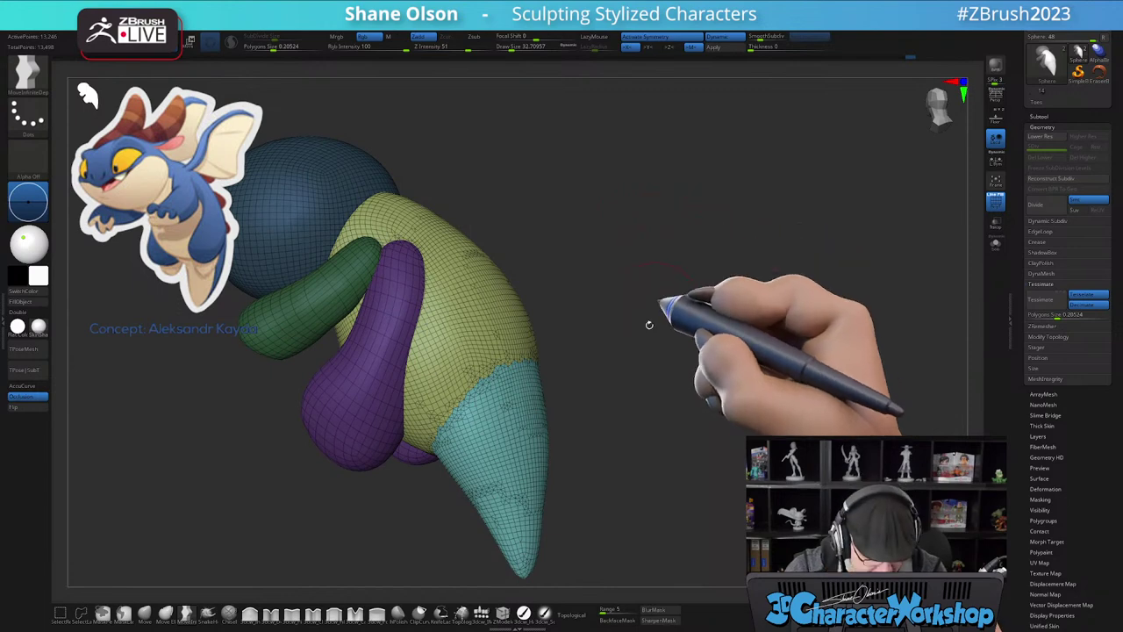
ctrl+click(709, 362)
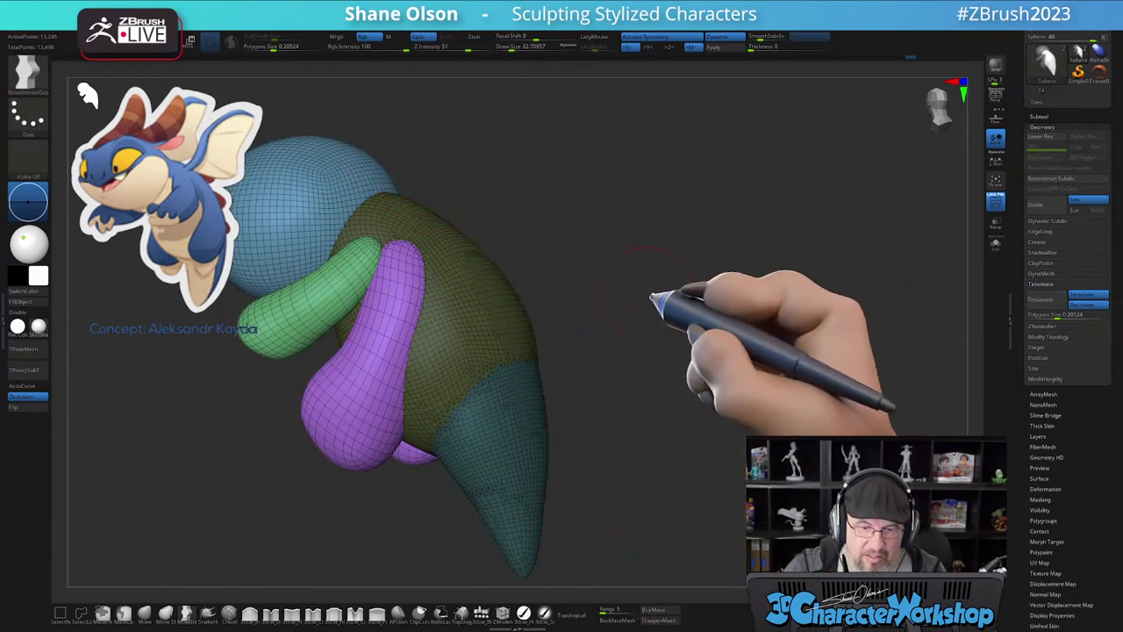
drag(657, 301, 642, 307)
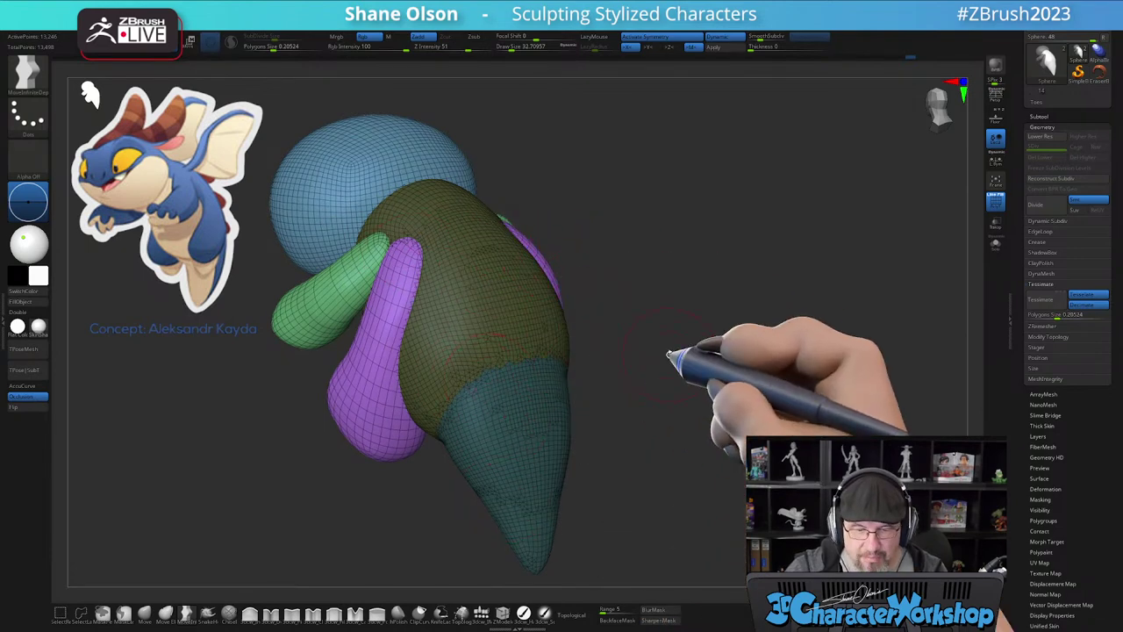
key(ctrl+w)
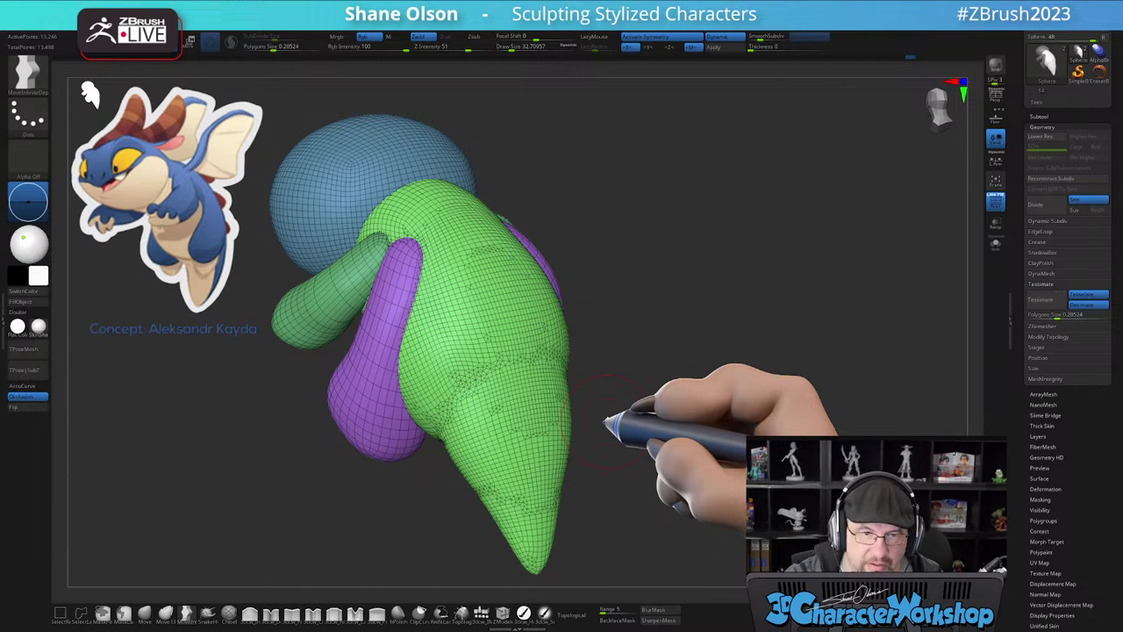
- Smooth the torso-tail join and the side of the tail with a smoothing intensity of 39
shift+drag(648, 411, 632, 426)
right_drag(566, 459, 605, 442)
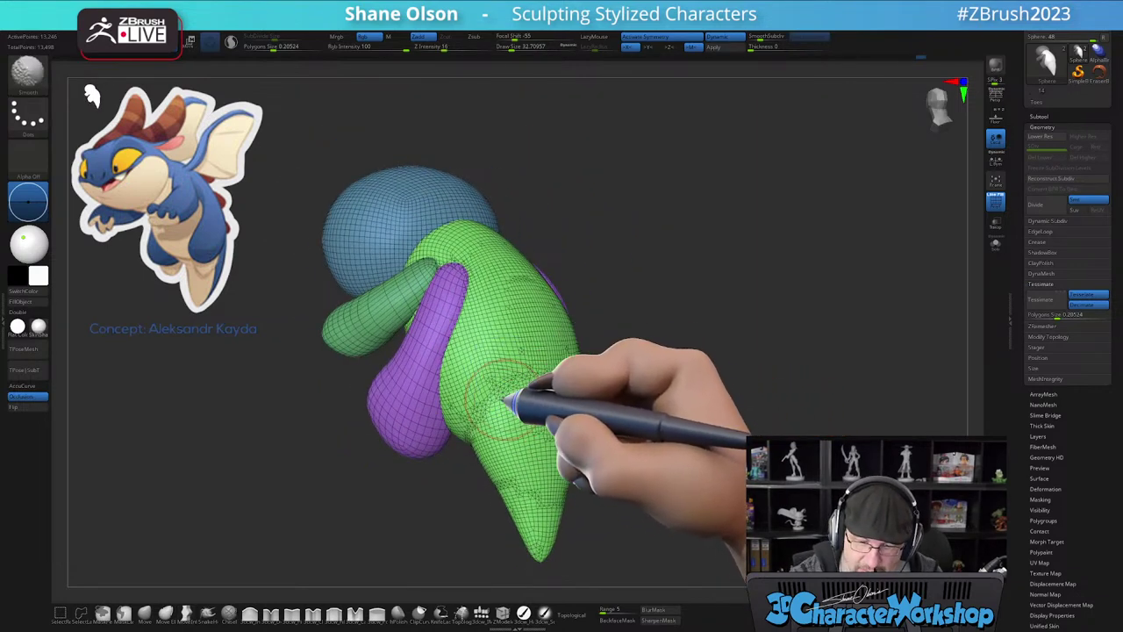
shift+click(463, 49)
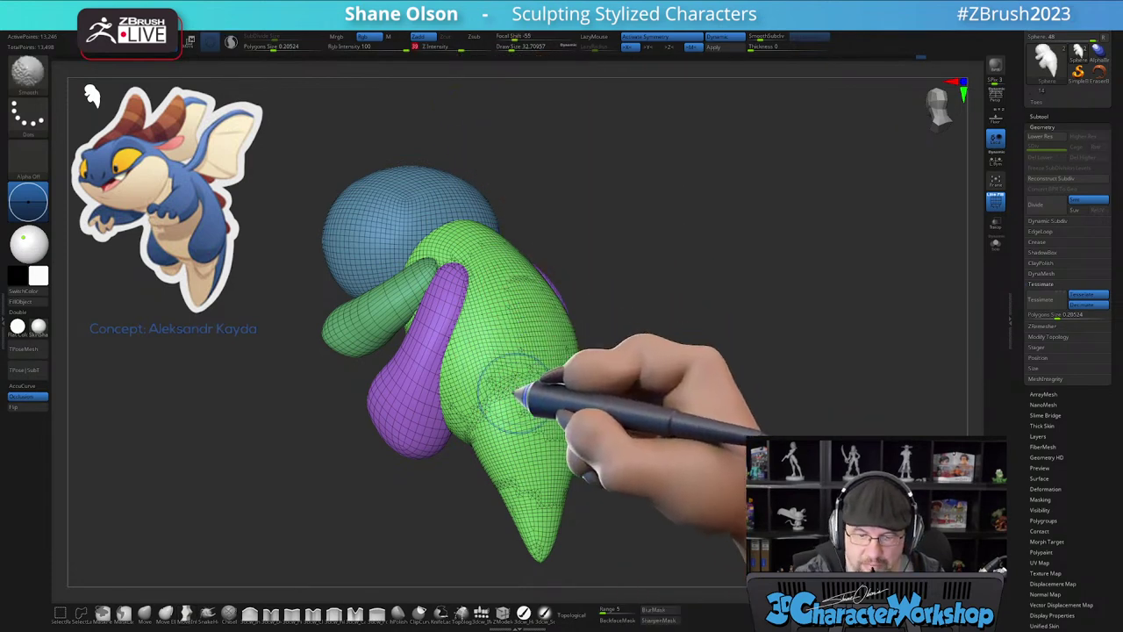
mouse_move(472, 395)
shift+mouse_down()
mouse_move(466, 409)
mouse_move(533, 552)
shift+mouse_up()
- Turn off the polyframe, raise the smoothing intensity to 85 and smooth the tail and lower back
right_drag(630, 450, 647, 472)
key(shift+f)
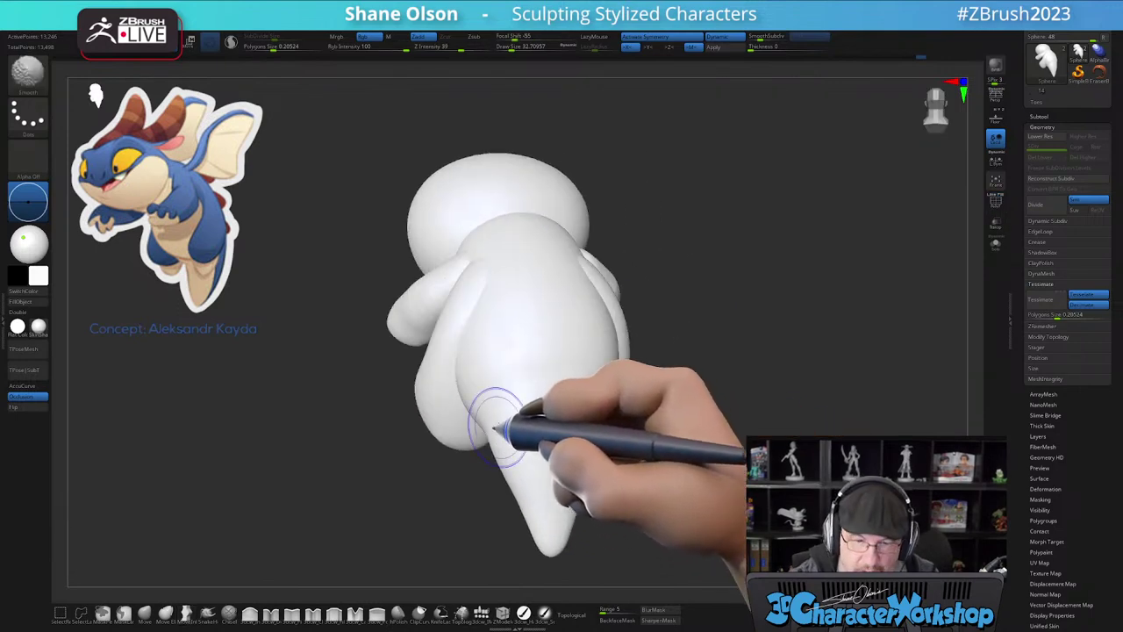
shift+drag(471, 49, 485, 50)
shift+drag(497, 399, 506, 459)
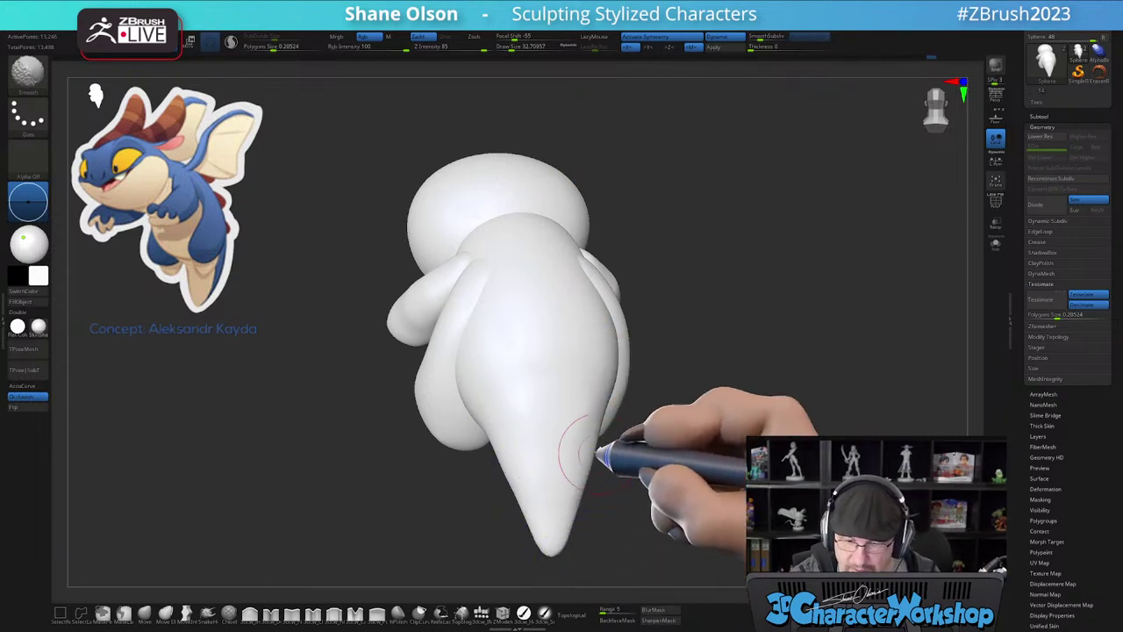
drag(591, 464, 588, 426)
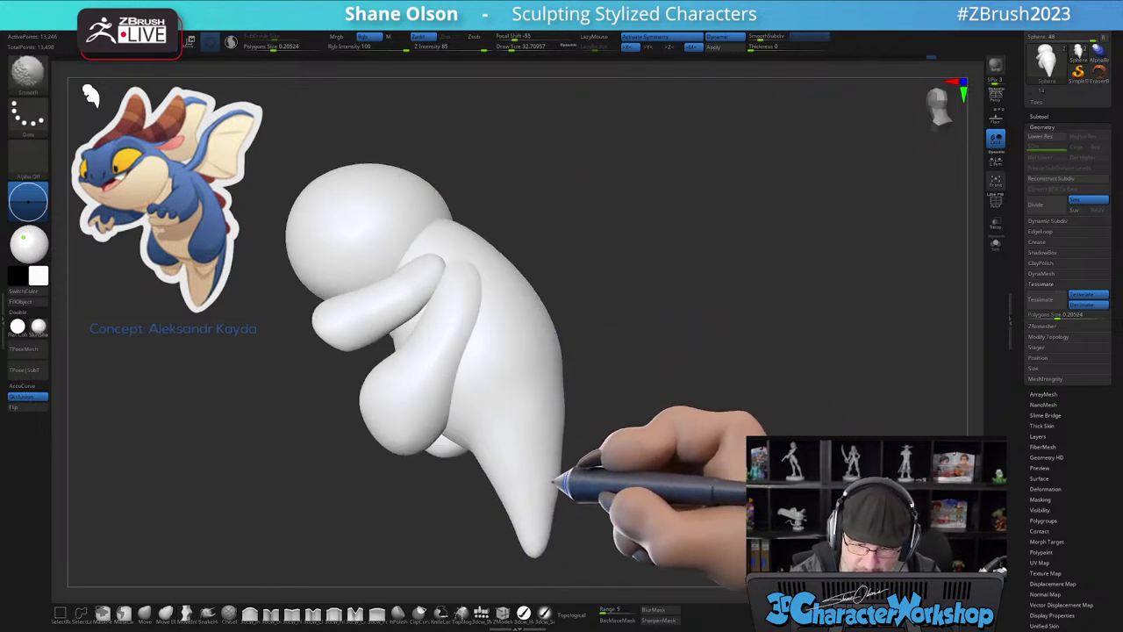
mouse_move(564, 392)
shift+mouse_down()
mouse_move(547, 313)
mouse_move(564, 359)
shift+mouse_up()
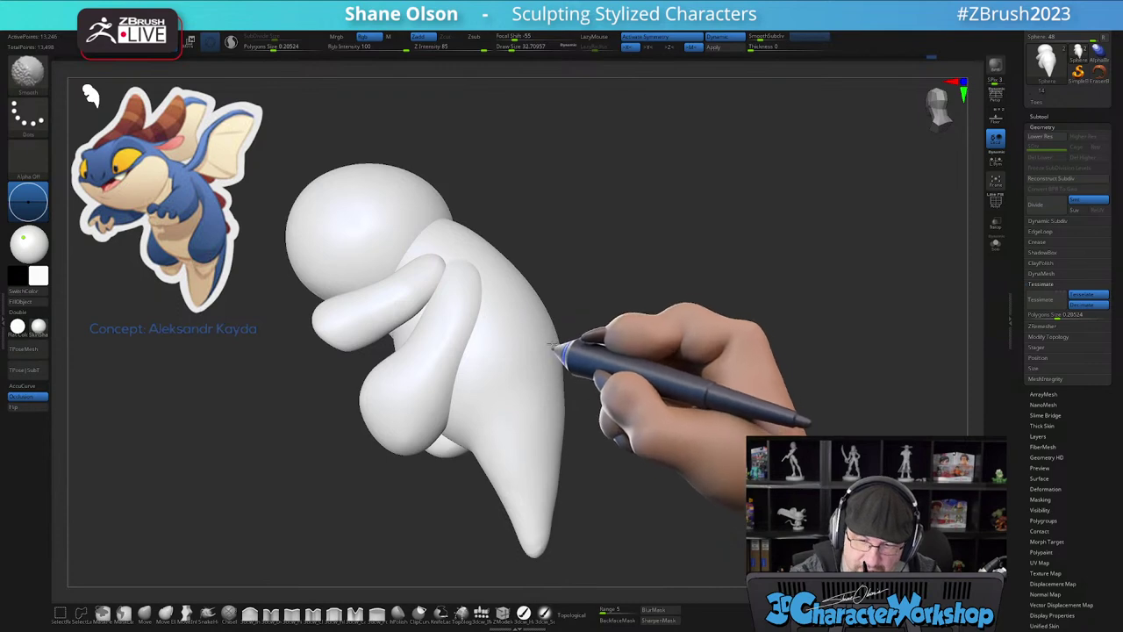
- Switch the selection brush to SelectRect and isolate the torso-tail polygroup
key(ctrl+shift)
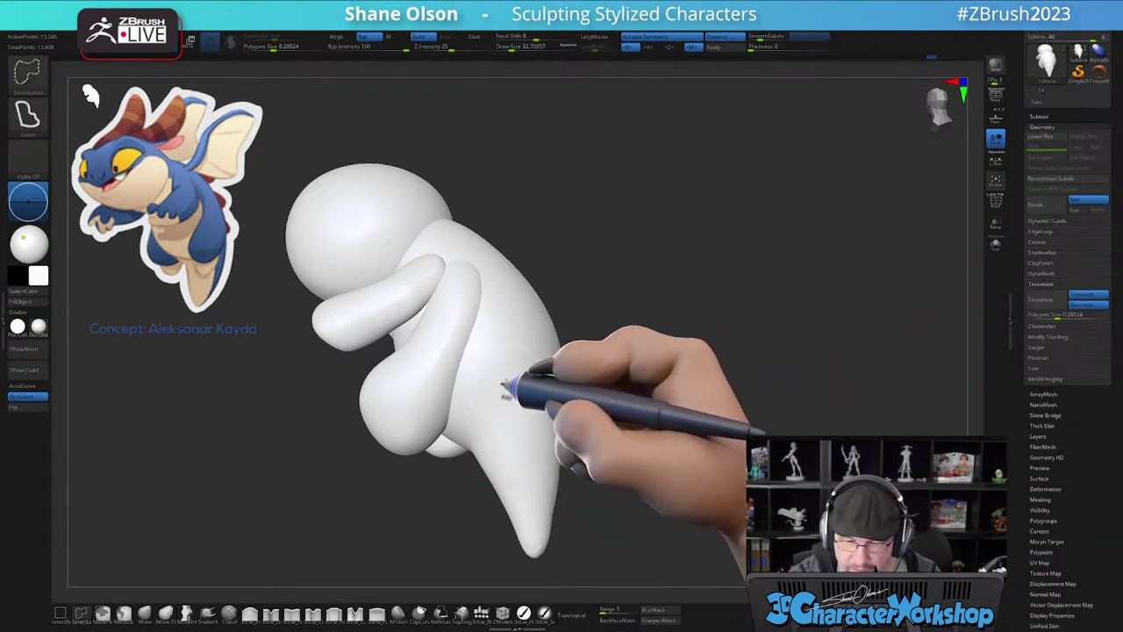
click(60, 613)
click(97, 621)
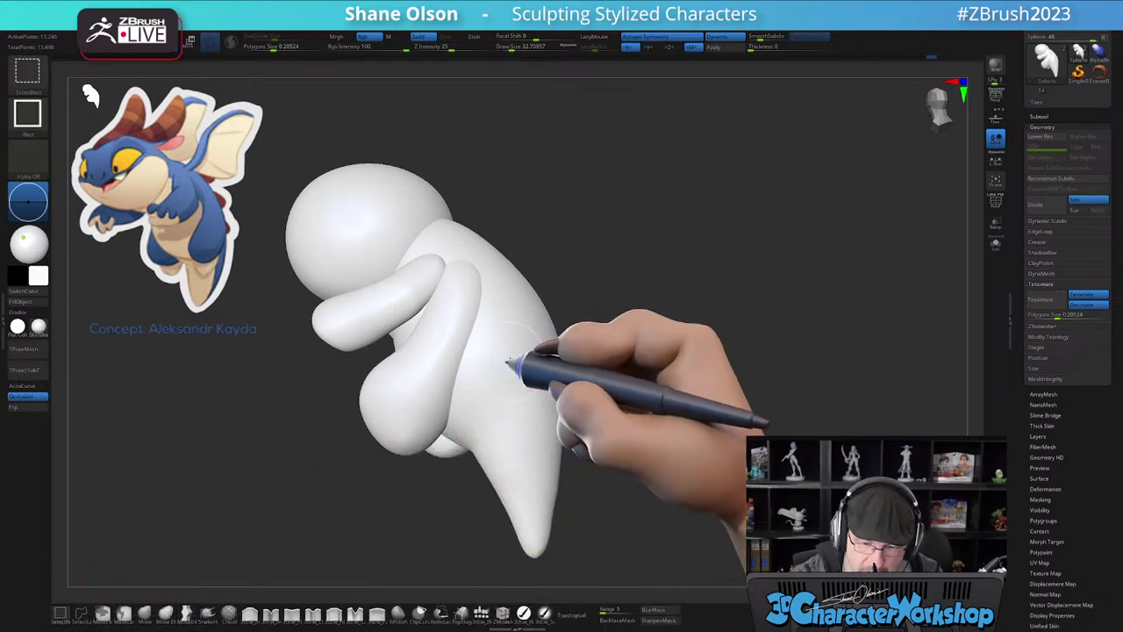
ctrl+shift+click(511, 372)
mouse_move(643, 357)
mouse_down()
mouse_move(665, 355)
mouse_move(607, 389)
mouse_move(653, 349)
mouse_move(665, 381)
mouse_move(674, 354)
mouse_move(659, 373)
mouse_up()
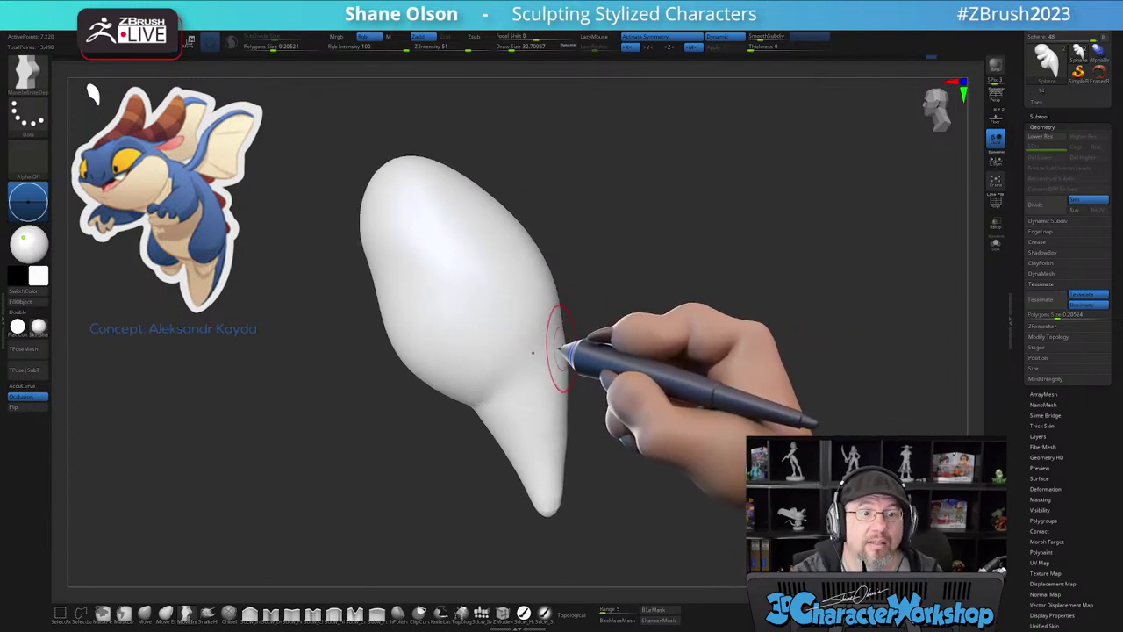
- Smooth the isolated torso and tail from several angles, blending the join and tapering the tail tip
mouse_move(509, 374)
shift+mouse_down()
mouse_move(497, 401)
mouse_move(437, 364)
mouse_move(388, 256)
shift+mouse_up()
mouse_move(590, 356)
mouse_down()
mouse_move(617, 341)
mouse_move(603, 355)
mouse_up()
shift+drag(409, 233, 437, 299)
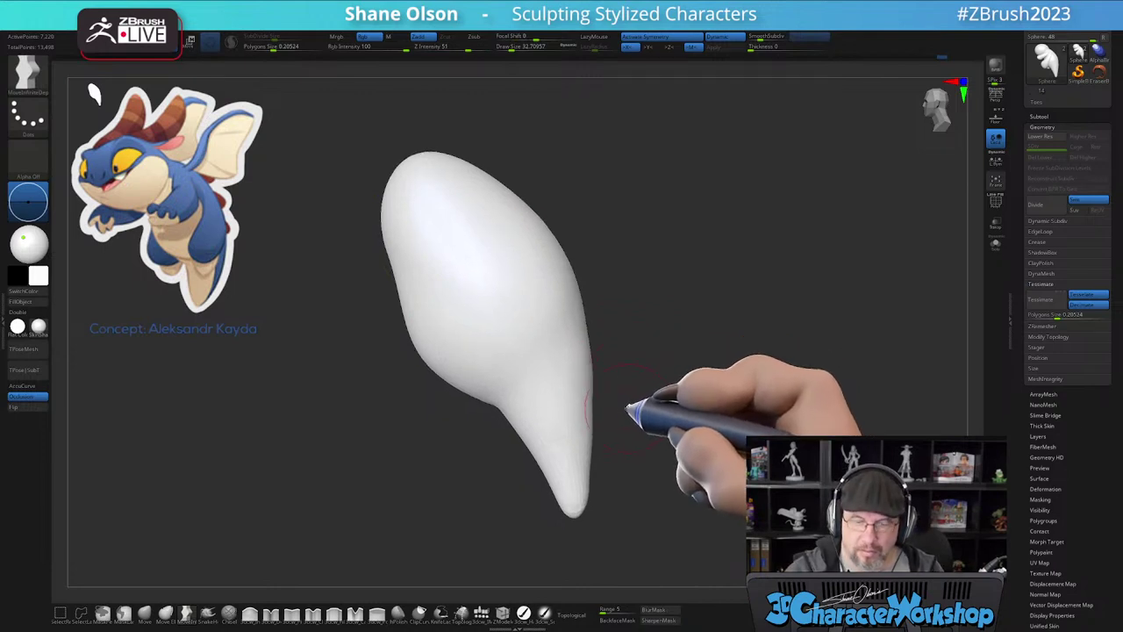
drag(626, 409, 606, 412)
mouse_move(531, 390)
shift+mouse_down()
mouse_move(519, 402)
mouse_move(521, 445)
shift+mouse_up()
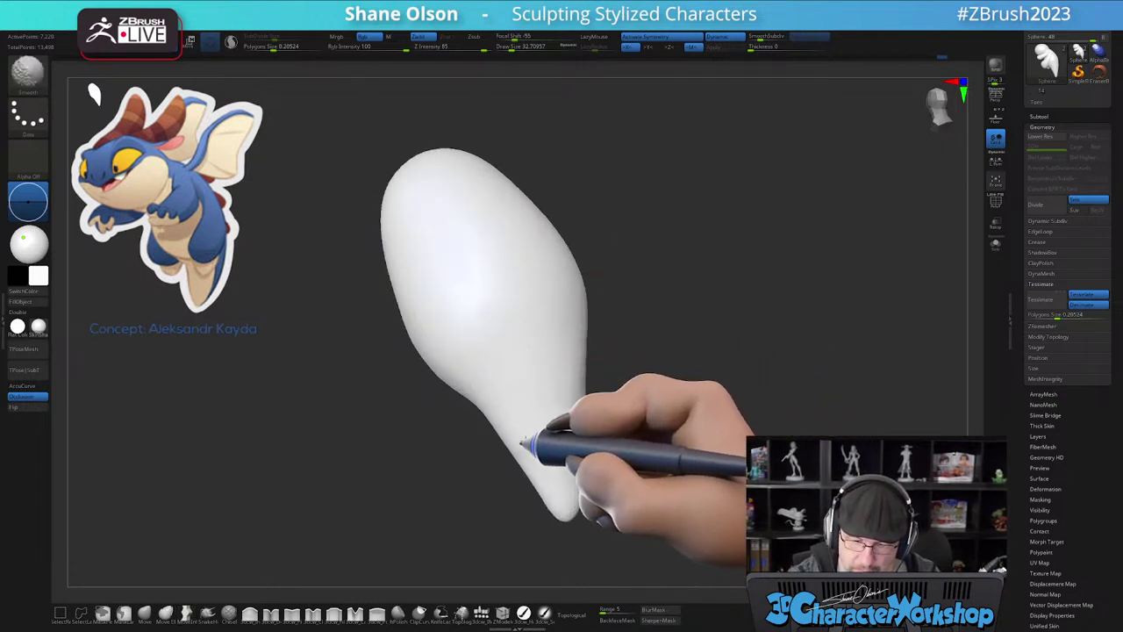
drag(587, 460, 612, 452)
shift+drag(556, 389, 597, 482)
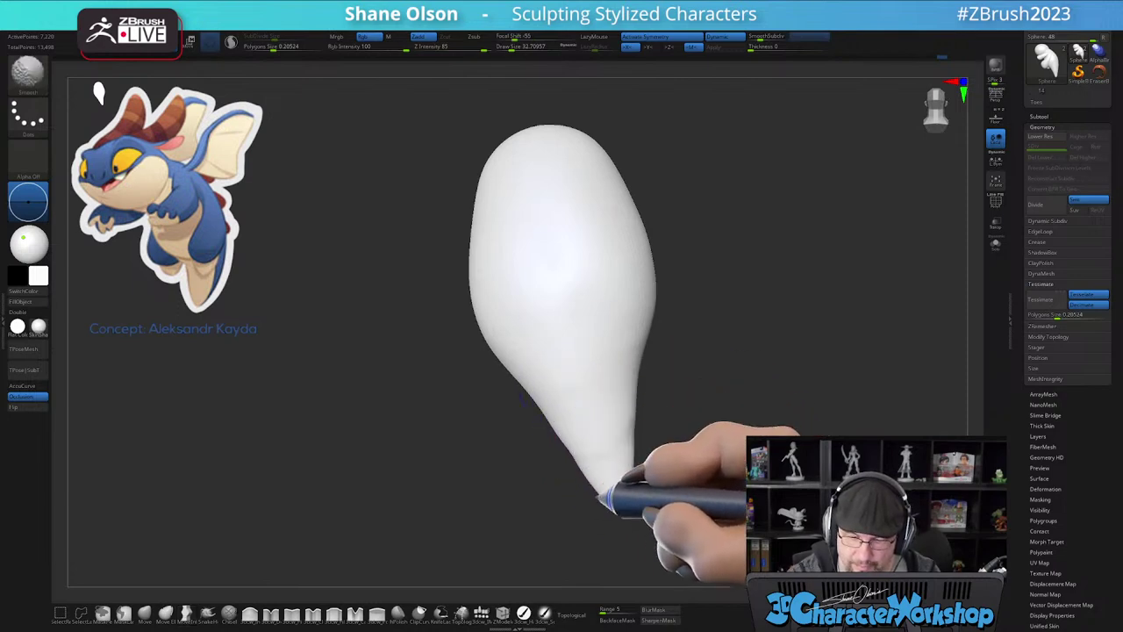
alt+drag(683, 427, 700, 469)
shift+drag(599, 465, 622, 518)
mouse_move(681, 465)
mouse_down()
mouse_move(720, 455)
mouse_move(640, 431)
mouse_up()
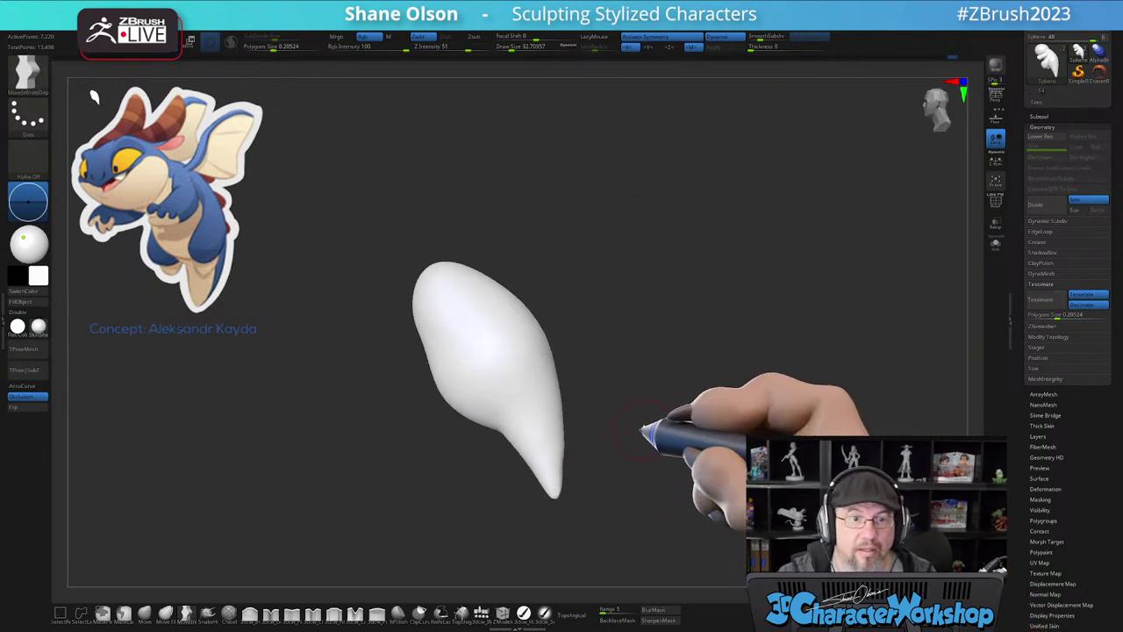
- Undo the last three smoothing strokes on the isolated body and redo one of them
key(ctrl+z)
key(ctrl+z)
key(ctrl+z)
key(ctrl+shift+z)
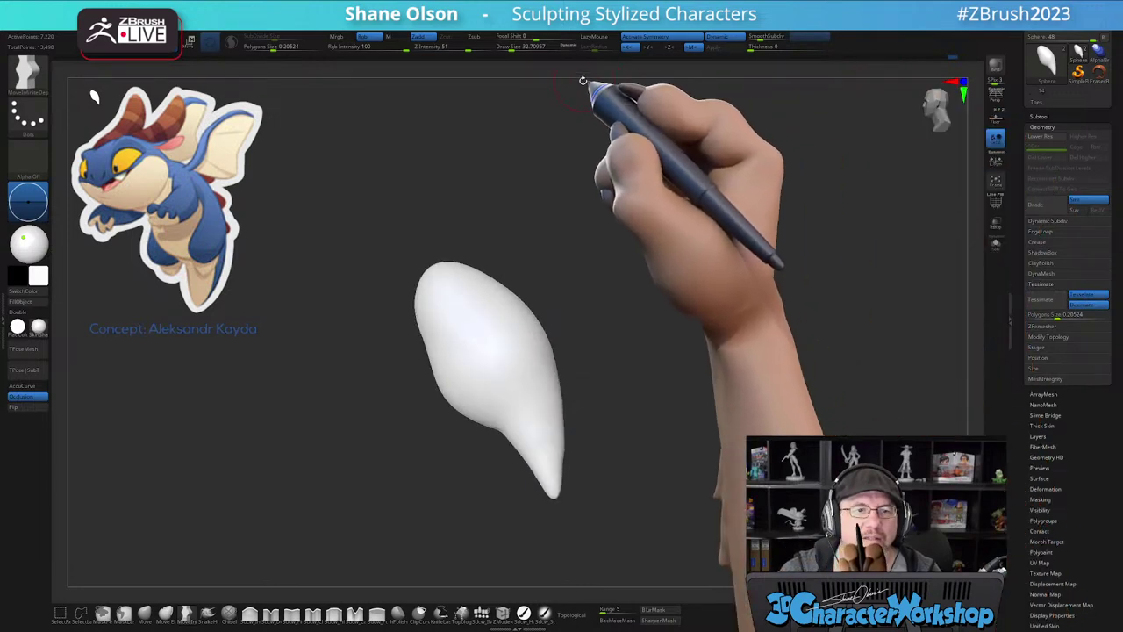
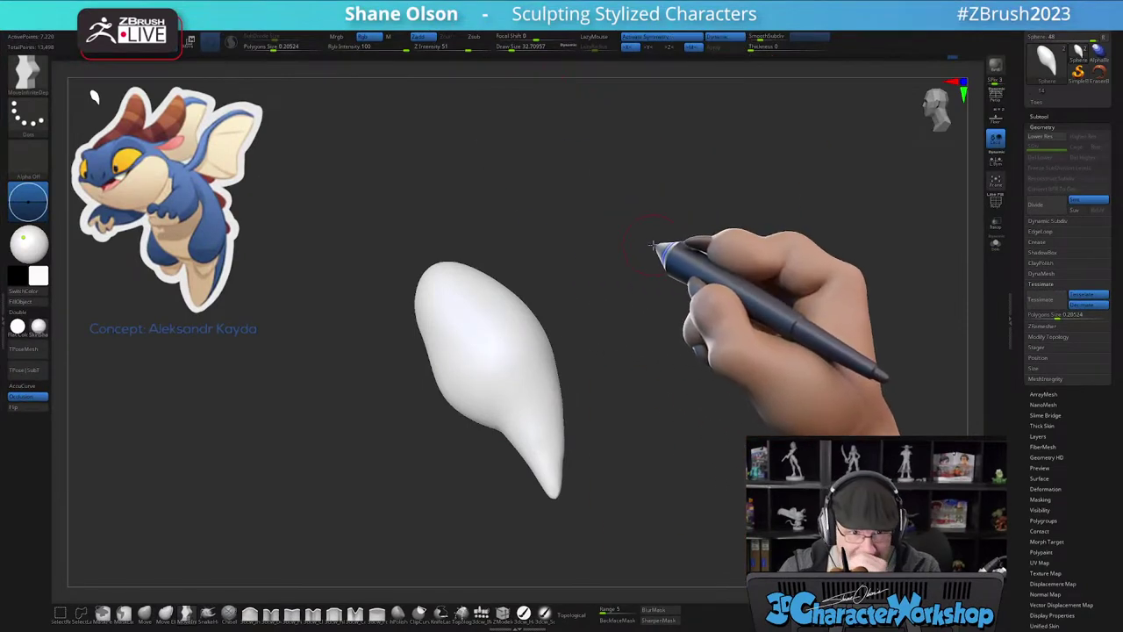
- Show all the dragon's parts again and check the smoothed body from both sides
drag(665, 276, 745, 240)
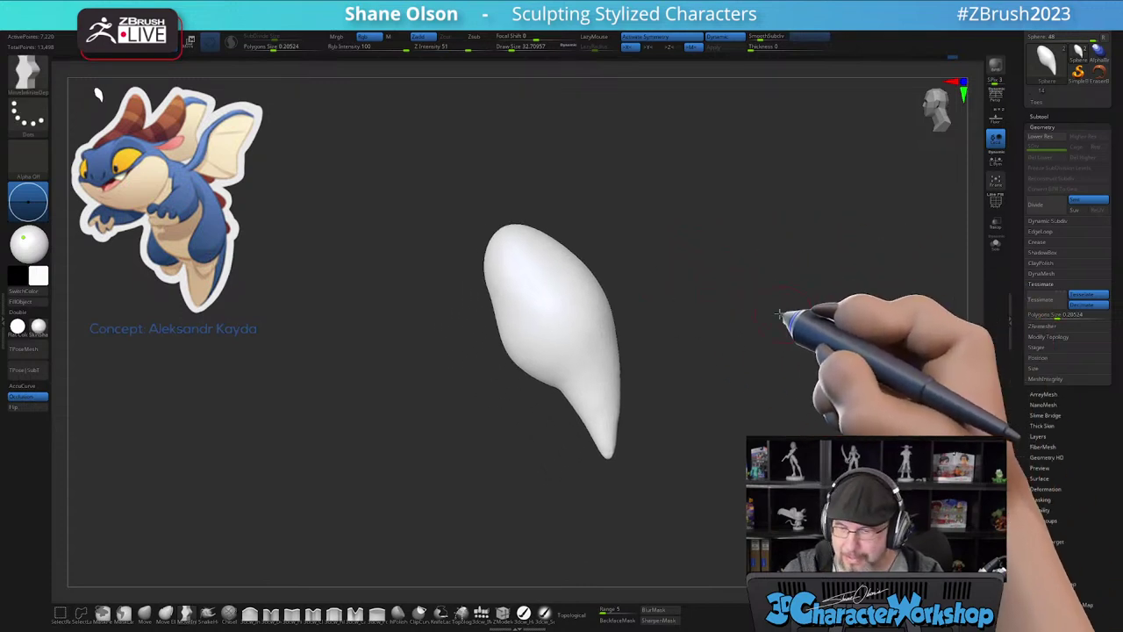
ctrl+shift+click(768, 311)
alt+drag(724, 273, 742, 322)
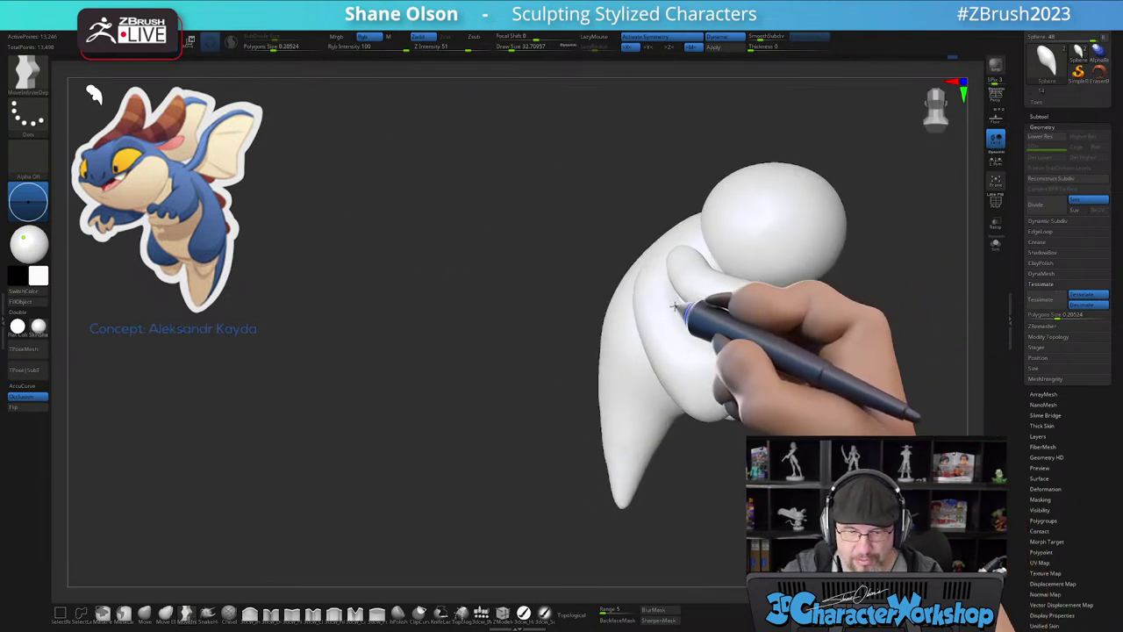
drag(677, 301, 768, 299)
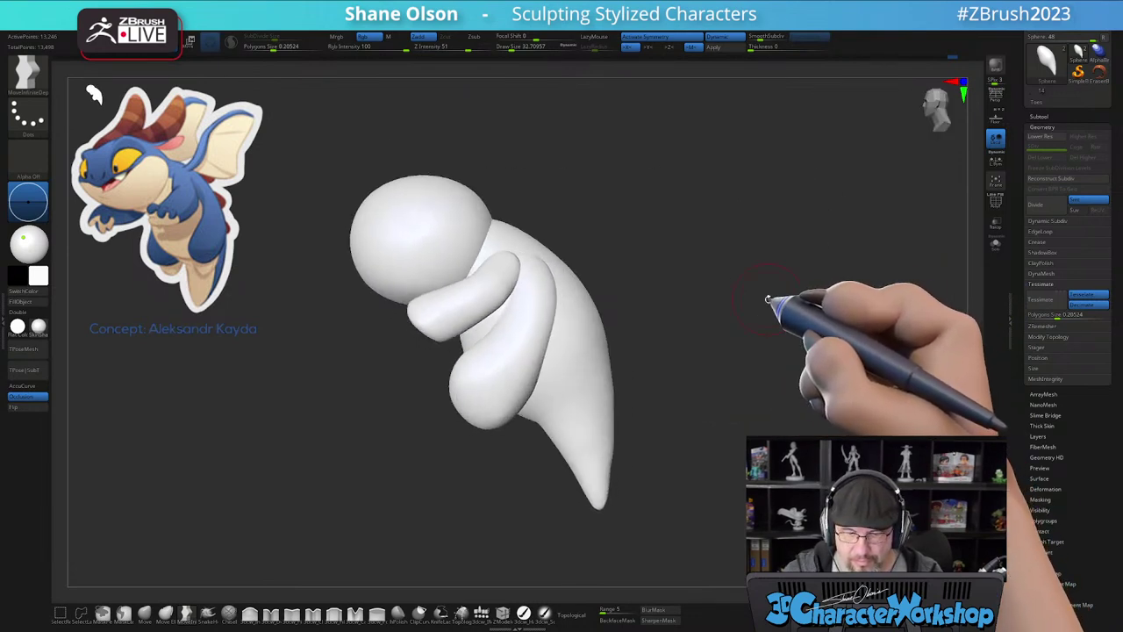
drag(660, 347, 628, 340)
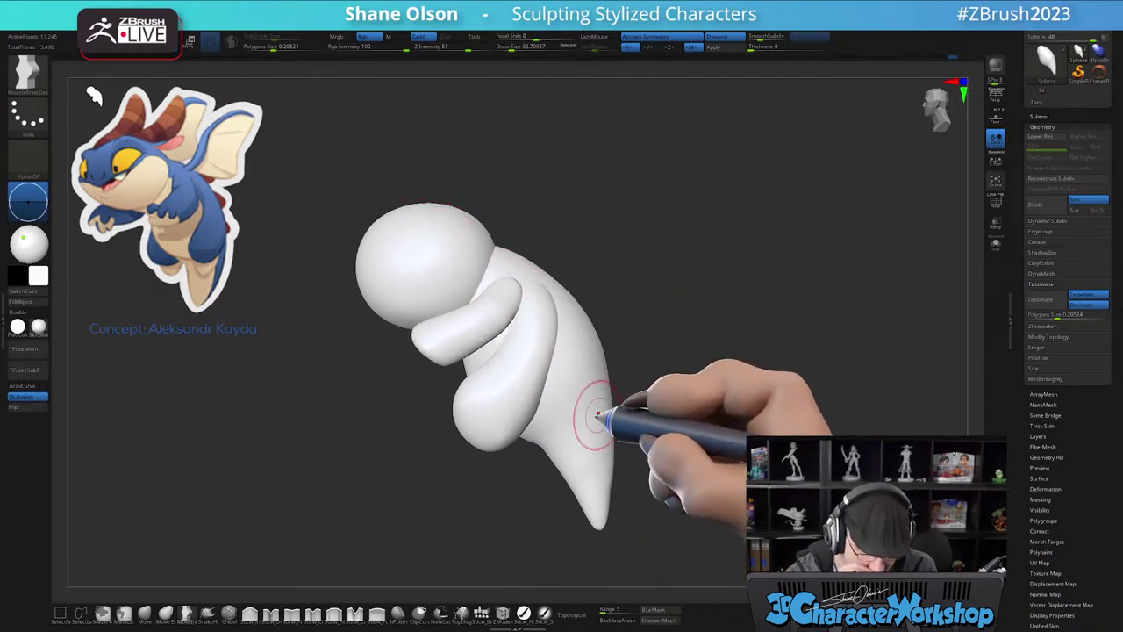
mouse_move(621, 448)
mouse_down()
mouse_move(652, 459)
mouse_move(667, 448)
mouse_move(631, 474)
mouse_move(648, 482)
mouse_move(628, 478)
mouse_move(589, 430)
mouse_up()
- Turn the polyframe back on and set the SubDivide Size to about 0.73 for smoothing the torso-tail join
key(shift+f)
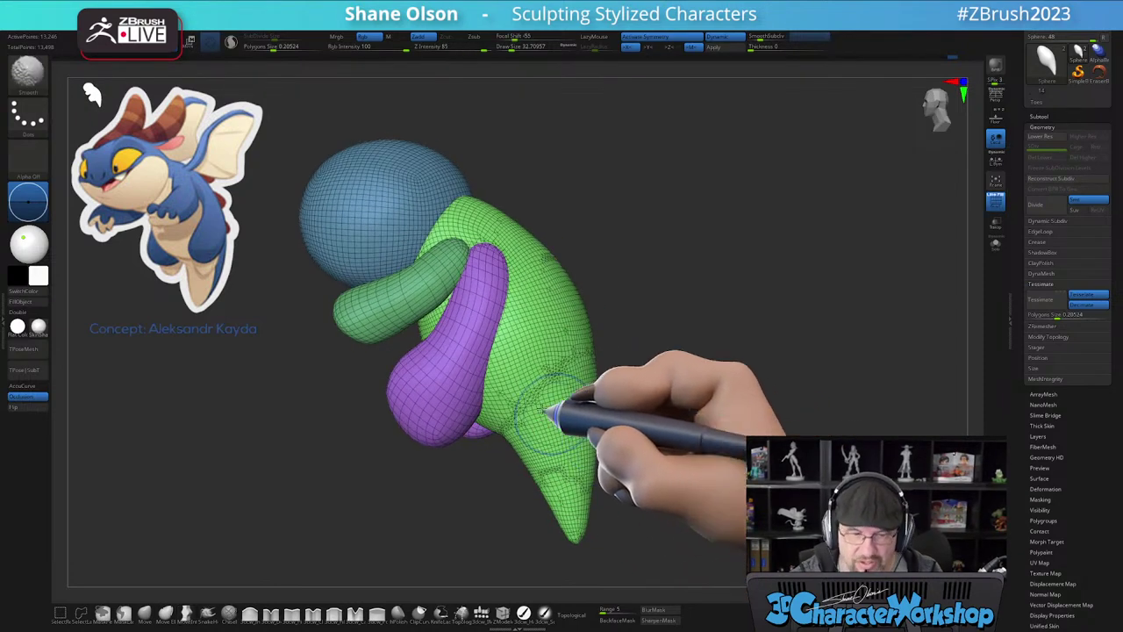
click(274, 37)
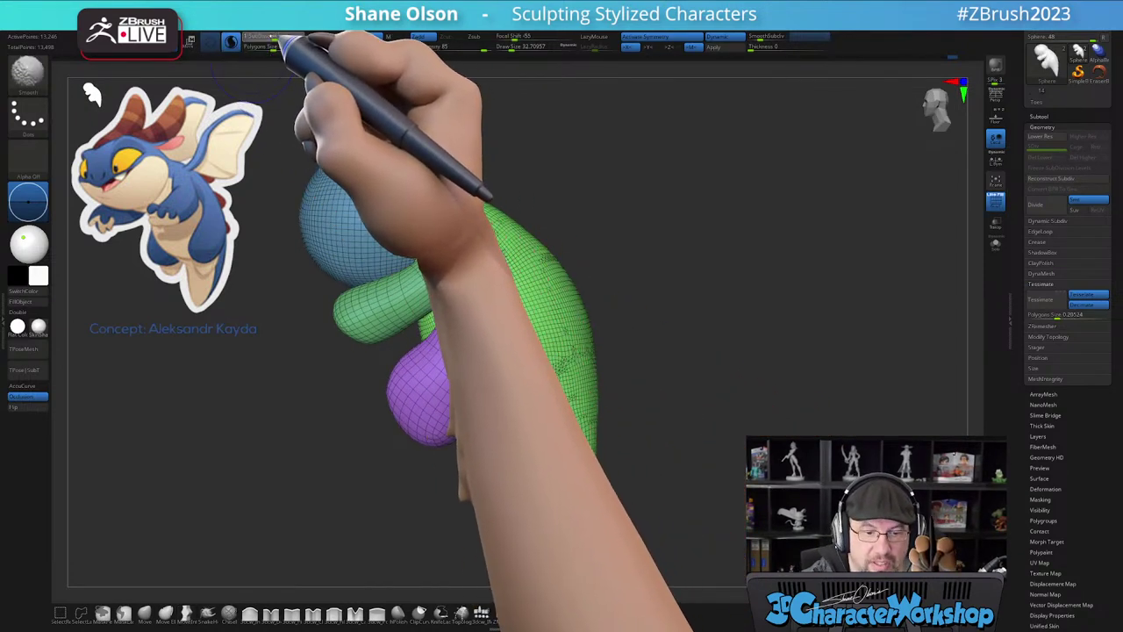
drag(280, 37, 278, 37)
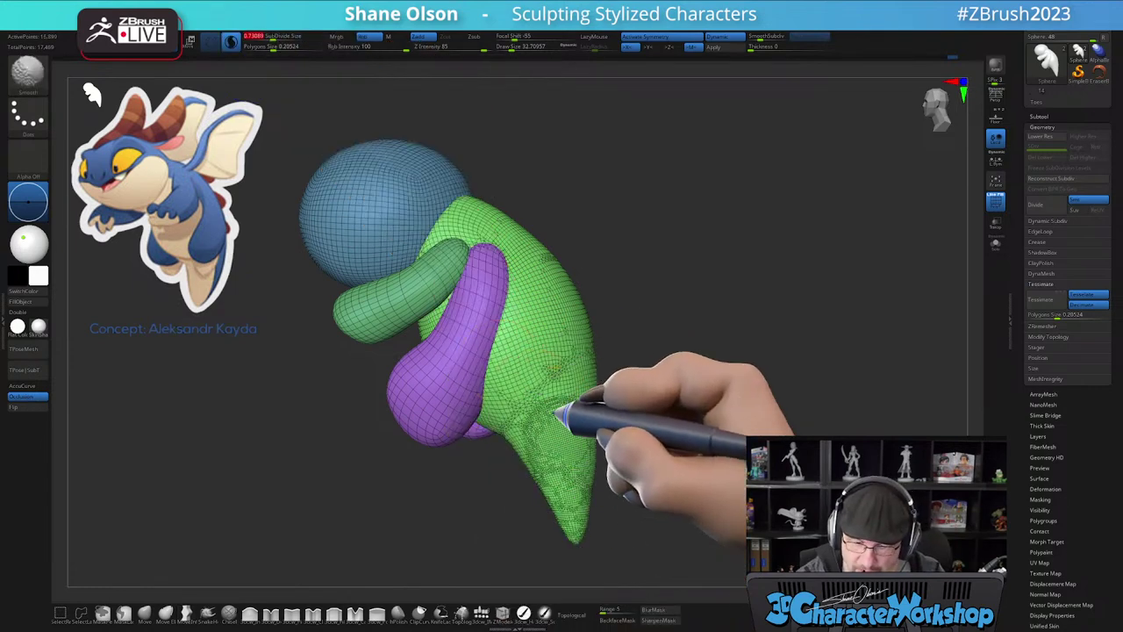
- Smooth the torso-tail join and the torso's back to even out the mesh, undoing the last change
mouse_move(568, 411)
shift+mouse_down()
mouse_move(548, 266)
mouse_move(579, 338)
shift+mouse_up()
drag(657, 409, 619, 410)
key(shift+d)
shift+drag(518, 211, 539, 258)
right_drag(551, 309, 604, 311)
shift+drag(476, 230, 496, 226)
mouse_move(504, 279)
right_down()
mouse_move(509, 304)
mouse_move(534, 294)
mouse_move(538, 309)
mouse_move(543, 353)
mouse_move(524, 362)
right_up()
key(ctrl+z)
mouse_move(456, 337)
right_down()
mouse_move(508, 305)
mouse_move(457, 355)
right_up()
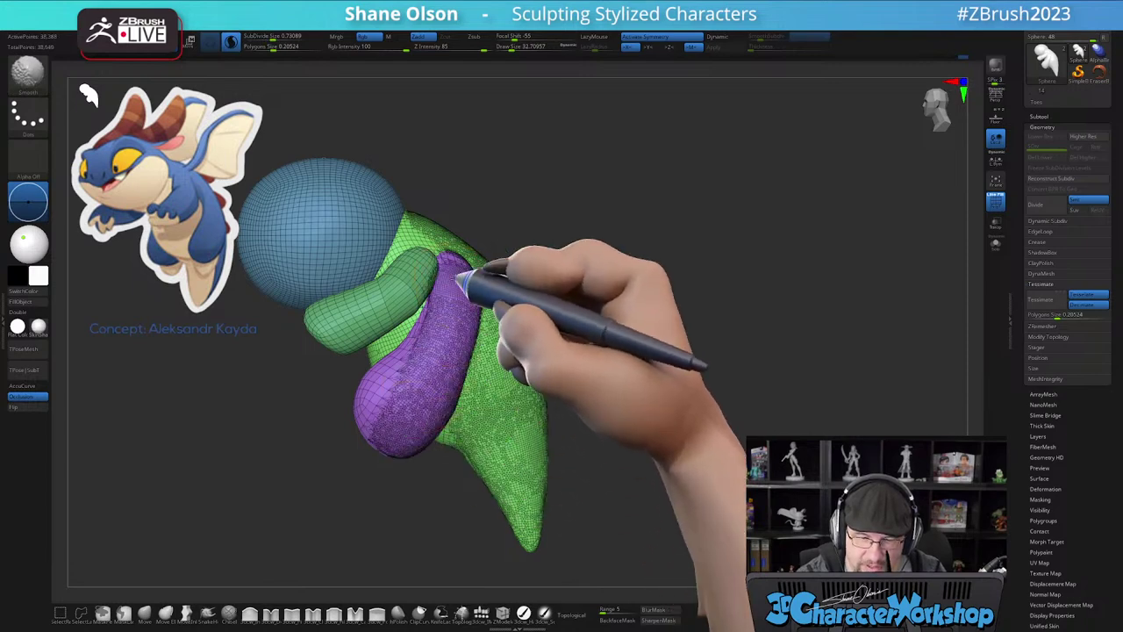
- Smooth both legs, the belly and the upper torso from several angles to refine their mesh evenly
mouse_move(395, 407)
shift+mouse_down()
mouse_move(383, 429)
mouse_move(425, 275)
mouse_move(375, 300)
shift+mouse_up()
mouse_move(514, 358)
right_down()
mouse_move(530, 367)
mouse_move(519, 378)
right_up()
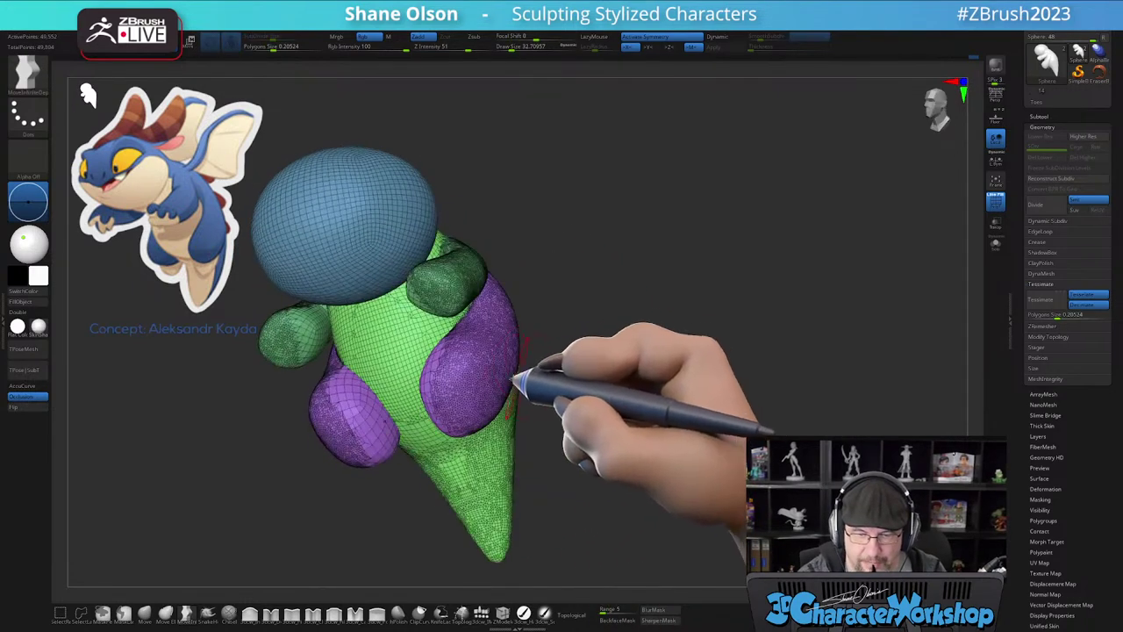
mouse_move(367, 339)
shift+mouse_down()
mouse_move(350, 420)
mouse_move(457, 427)
shift+mouse_up()
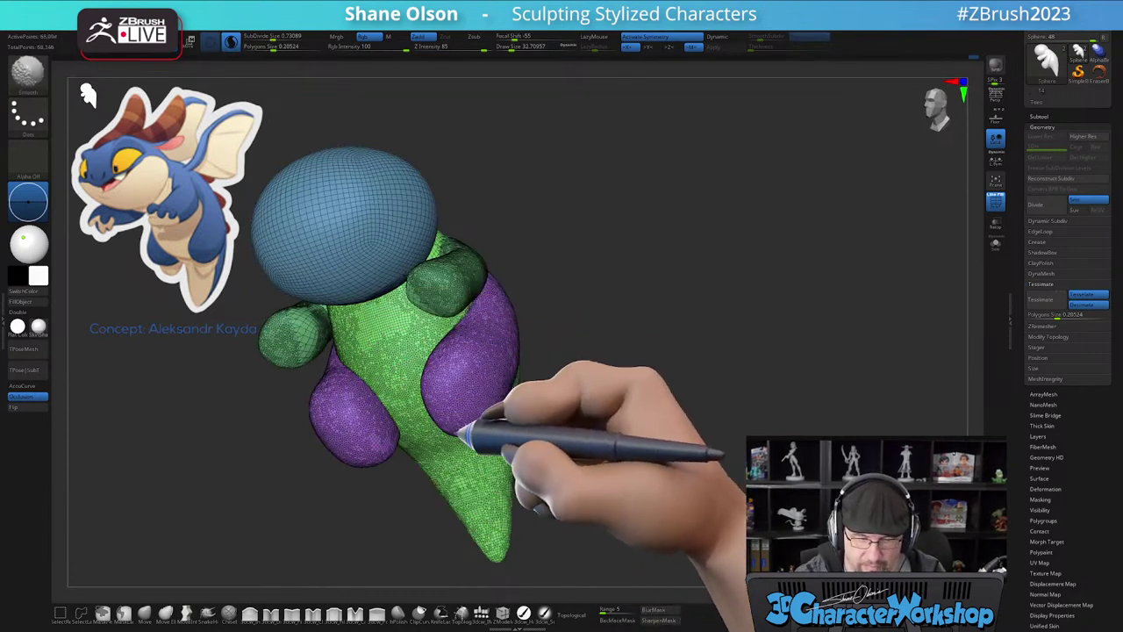
shift+drag(318, 309, 369, 323)
right_drag(534, 439, 498, 413)
shift+drag(517, 380, 529, 427)
right_drag(591, 457, 553, 439)
mouse_move(541, 321)
shift+mouse_down()
mouse_move(459, 231)
mouse_move(504, 289)
shift+mouse_up()
- Smooth the head, arms and leg ends from the front and side to match the body's mesh density
right_drag(502, 230, 519, 326)
shift+drag(491, 321, 443, 292)
mouse_move(388, 326)
shift+mouse_down()
mouse_move(384, 231)
mouse_move(321, 343)
shift+mouse_up()
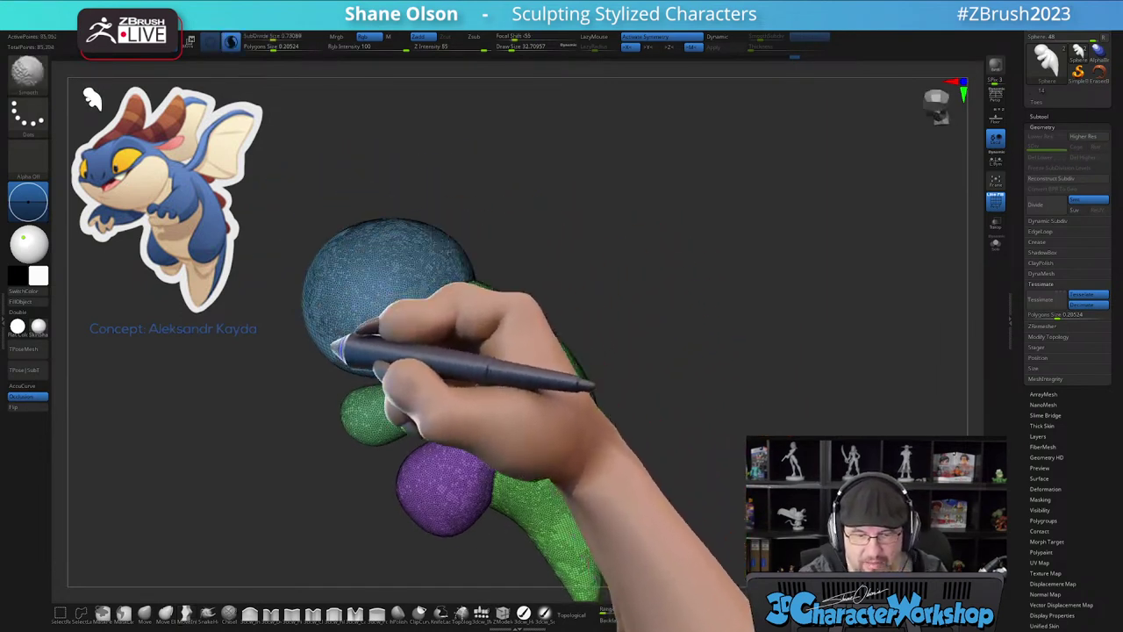
right_drag(321, 291, 430, 286)
mouse_move(368, 263)
shift+mouse_down()
mouse_move(306, 241)
mouse_move(319, 276)
shift+mouse_up()
mouse_move(320, 275)
right_down()
mouse_move(458, 333)
mouse_move(470, 316)
right_up()
shift+drag(367, 362, 422, 369)
mouse_move(522, 381)
right_down()
mouse_move(624, 436)
mouse_move(645, 430)
right_up()
mouse_move(407, 476)
shift+mouse_down()
mouse_move(386, 492)
mouse_move(439, 540)
shift+mouse_up()
- Nudge the body's outline with the Move brush and smooth the head and the torso's back
mouse_move(526, 531)
right_down()
mouse_move(609, 509)
mouse_move(679, 466)
mouse_move(696, 474)
mouse_move(734, 392)
right_up()
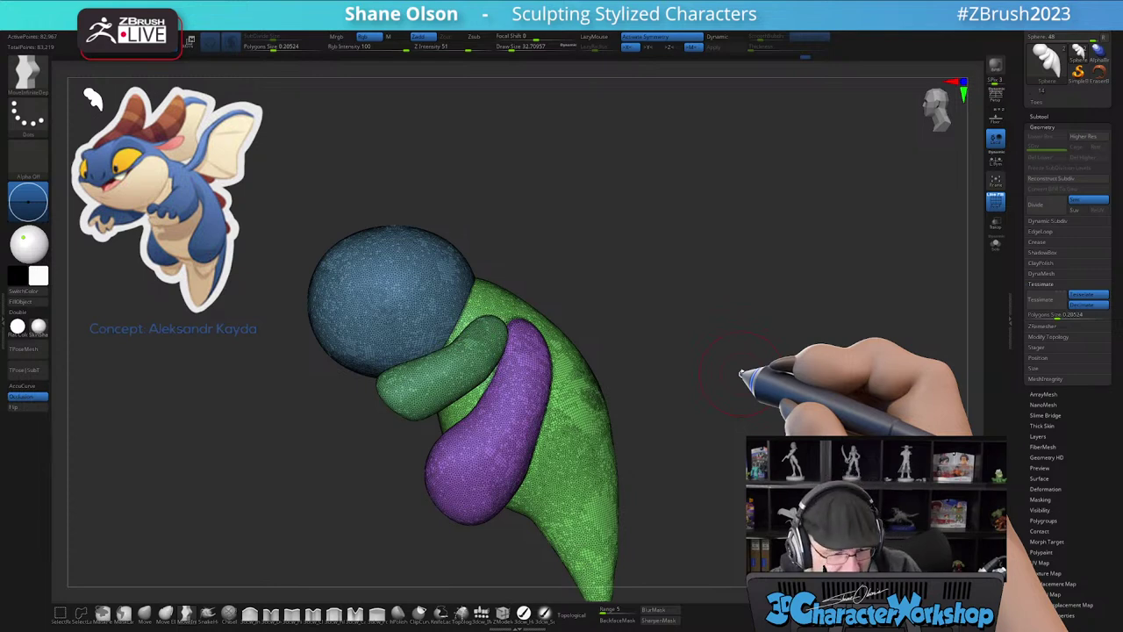
drag(351, 516, 406, 519)
mouse_move(600, 322)
mouse_down()
mouse_move(596, 293)
mouse_move(577, 297)
mouse_up()
mouse_move(446, 335)
shift+mouse_down()
mouse_move(389, 296)
mouse_move(369, 339)
shift+mouse_up()
shift+drag(588, 359, 610, 386)
mouse_move(692, 437)
alt+mouse_down()
mouse_move(694, 451)
mouse_move(712, 443)
mouse_move(648, 458)
mouse_move(665, 459)
alt+mouse_up()
alt+drag(665, 501, 571, 516)
alt+drag(762, 420, 810, 412)
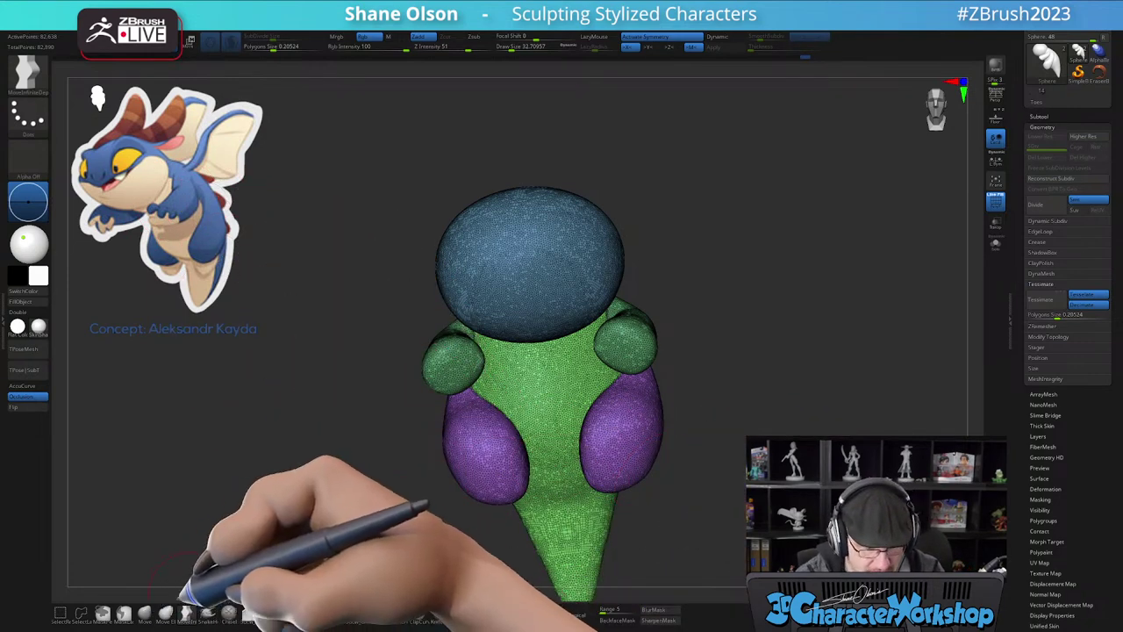
- Switch to the Standard brush and mask every part of the dragon except the torso and tail
key(b)
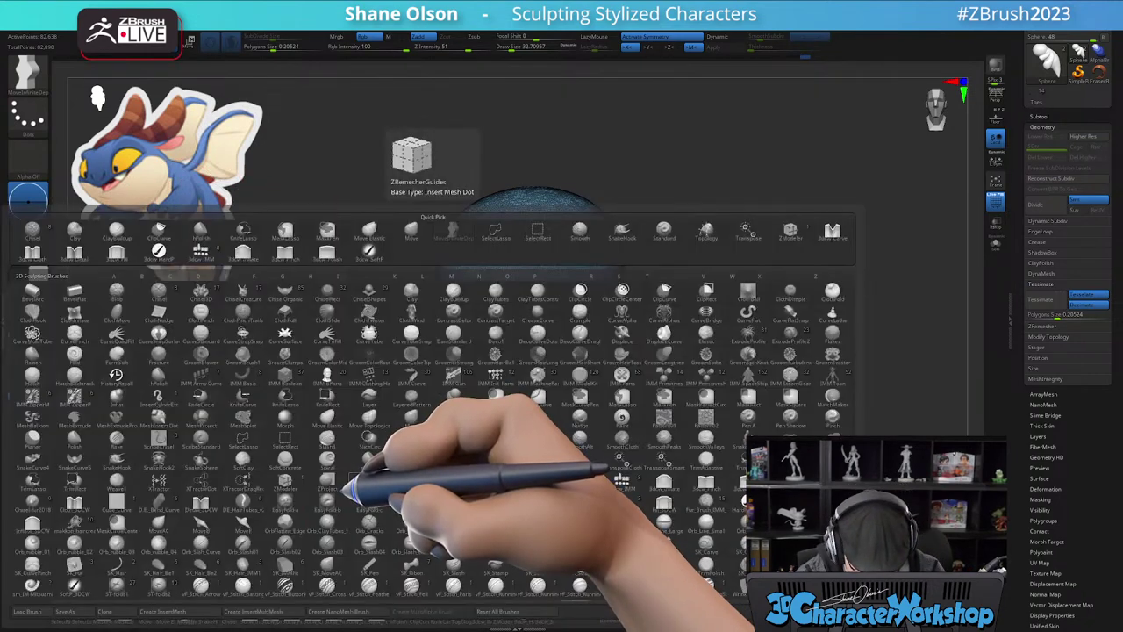
key(s)
key(t)
drag(344, 507, 337, 508)
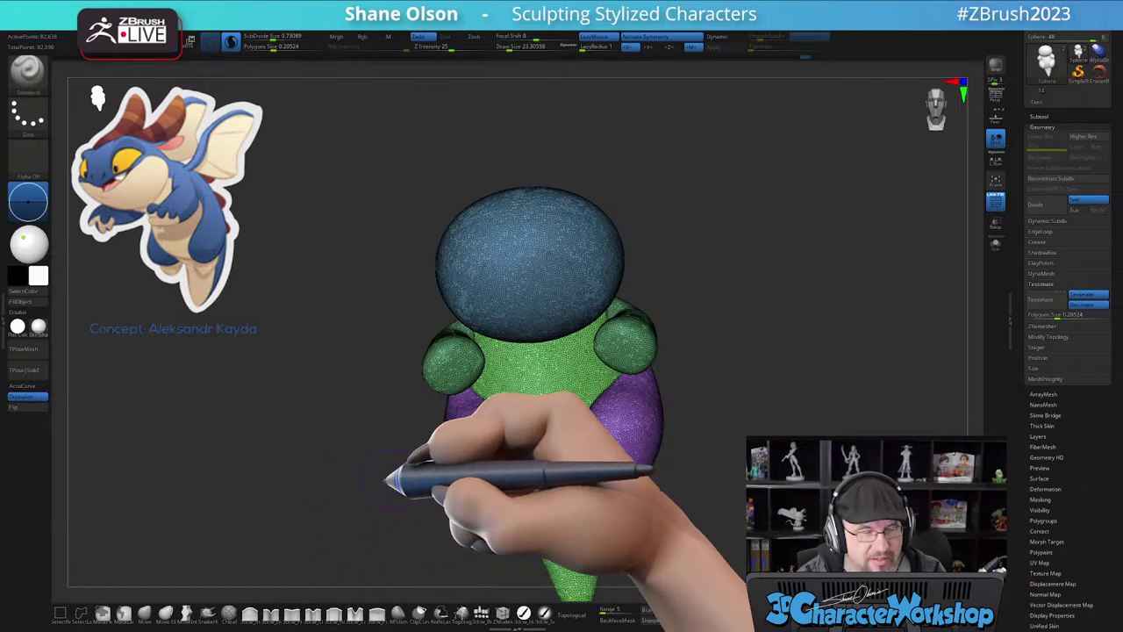
drag(693, 428, 713, 420)
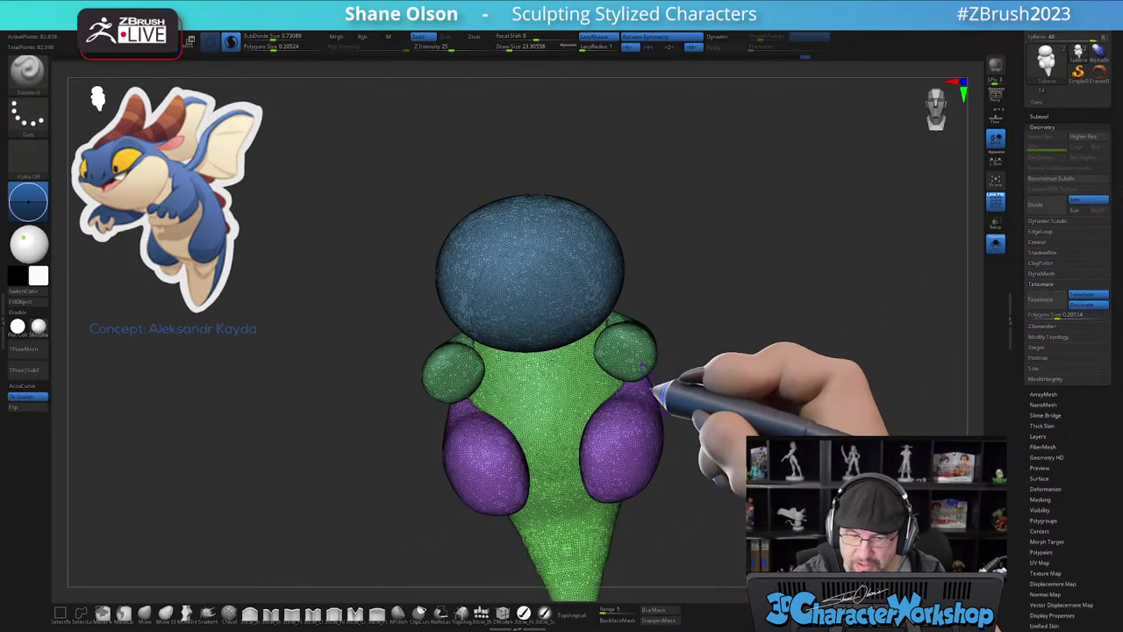
drag(919, 314, 977, 271)
click(995, 245)
click(995, 244)
alt+drag(718, 352, 676, 328)
key(w)
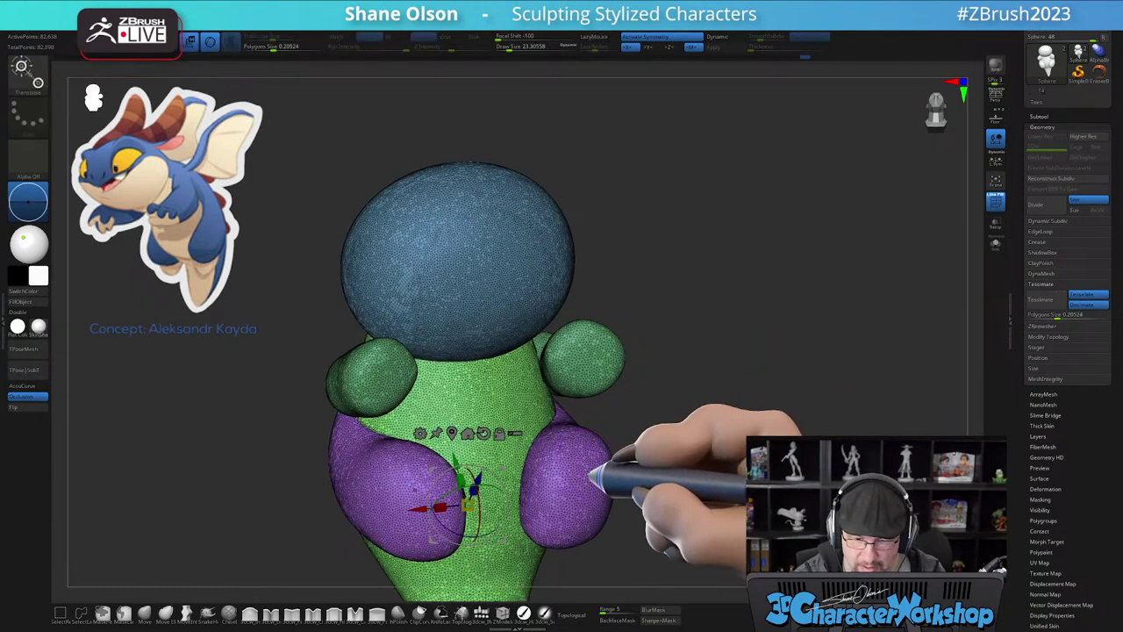
right_drag(519, 369, 505, 377)
ctrl+click(506, 381)
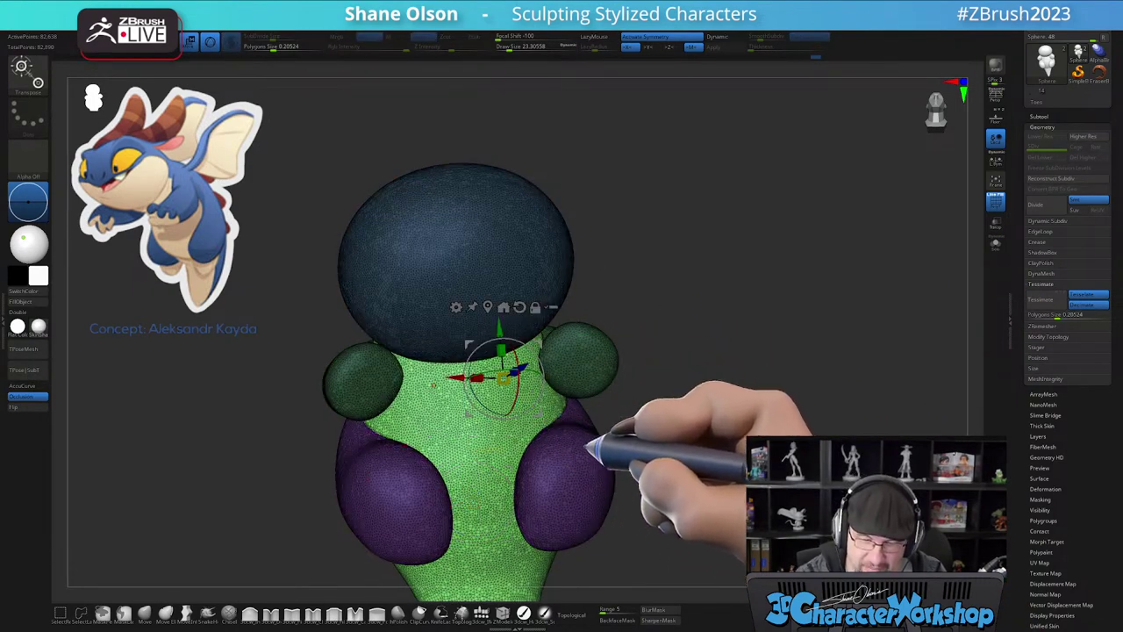
key(q)
- Try Standard brush strokes across the upper chest below the head, checking the Sculptris Pro stroke settings
mouse_move(597, 454)
right_down()
mouse_move(582, 426)
mouse_move(507, 384)
mouse_move(532, 372)
right_up()
key(bracketleft)
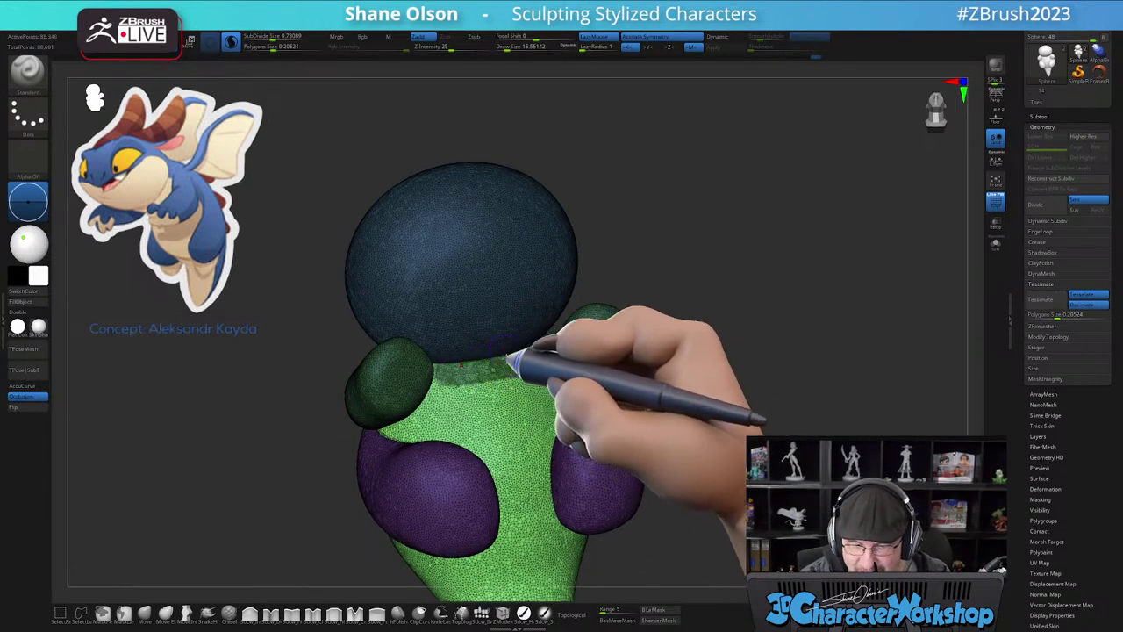
right_drag(544, 412, 569, 422)
mouse_move(546, 373)
shift+mouse_down()
mouse_move(558, 425)
mouse_move(496, 374)
shift+mouse_up()
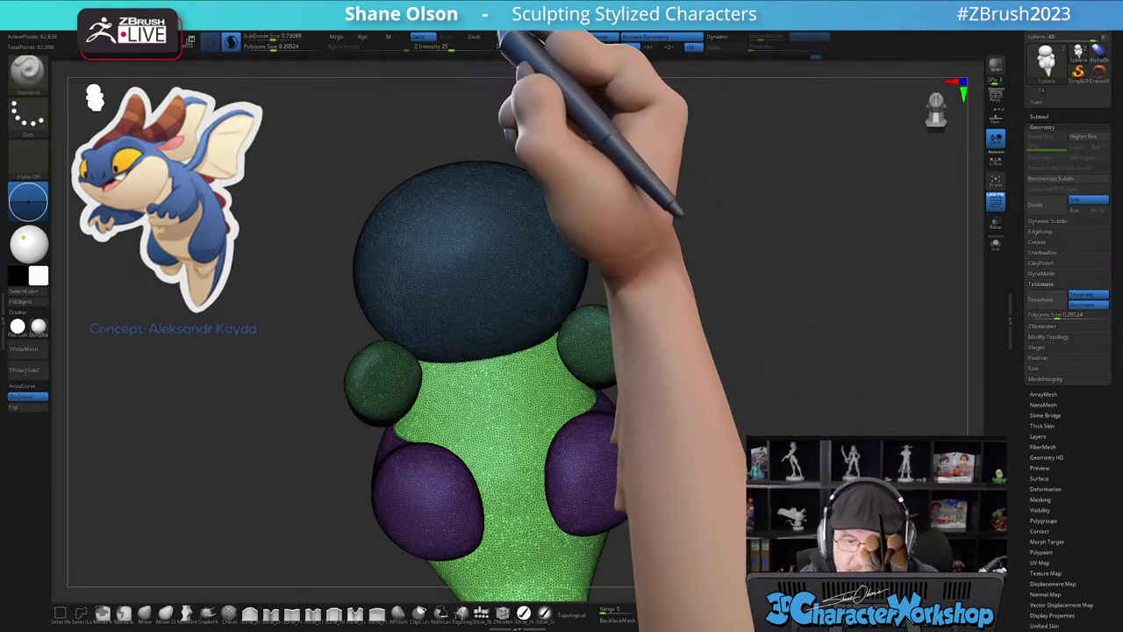
mouse_move(467, 15)
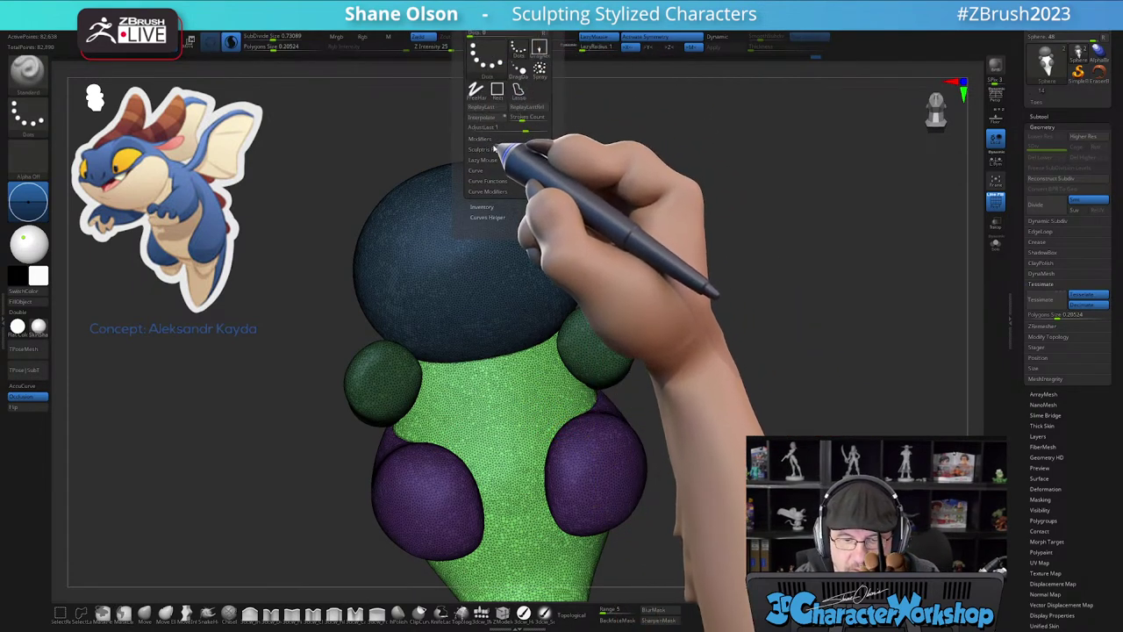
click(493, 149)
mouse_move(495, 391)
right_down()
mouse_move(485, 407)
mouse_move(499, 387)
right_up()
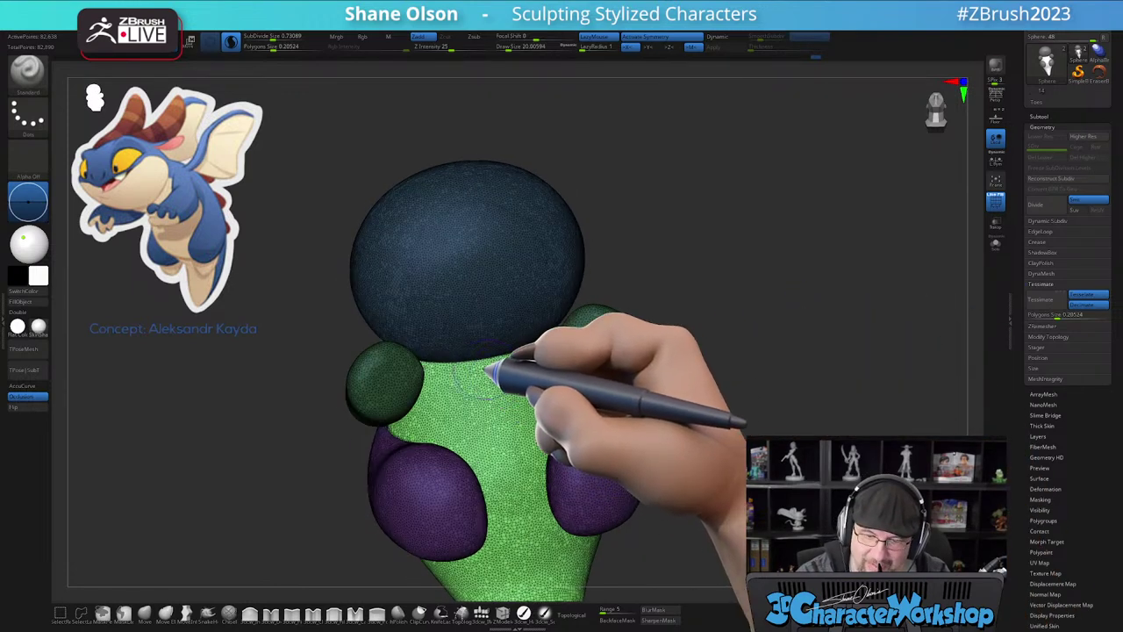
drag(480, 370, 525, 376)
key(ctrl+z)
- Set the SubDivide Size to about 0.065, testing the mesh density with smoothing strokes on the chest
shift+drag(281, 38, 272, 39)
shift+drag(509, 402, 520, 406)
key(ctrl+z)
shift+drag(271, 40, 258, 37)
shift+drag(496, 404, 502, 421)
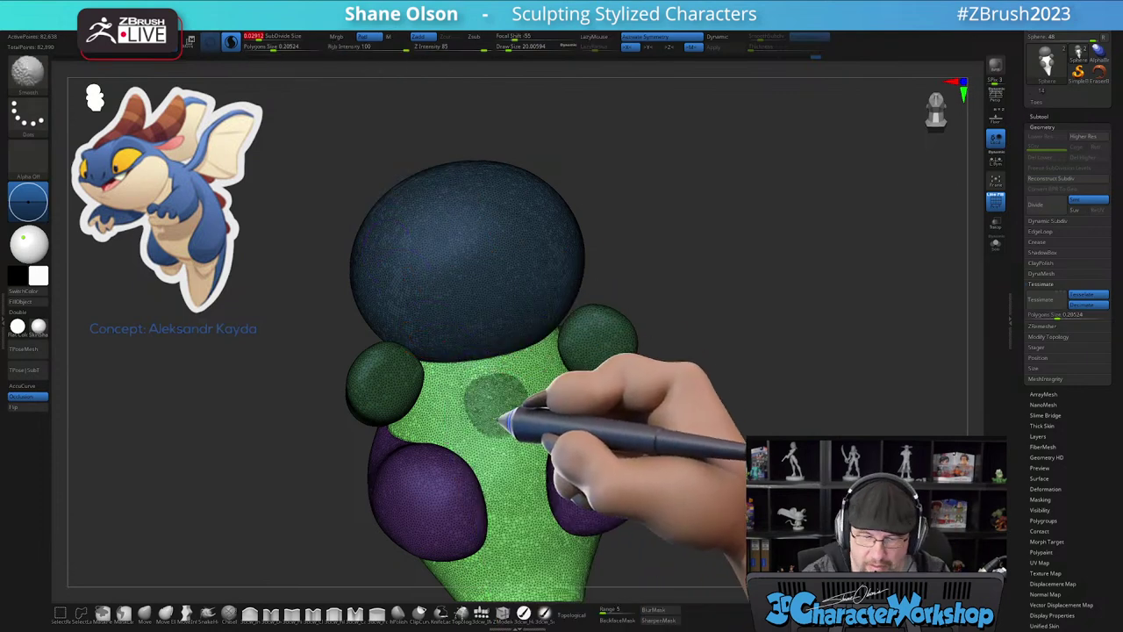
key(ctrl+z)
shift+drag(265, 37, 272, 39)
shift+drag(500, 395, 513, 403)
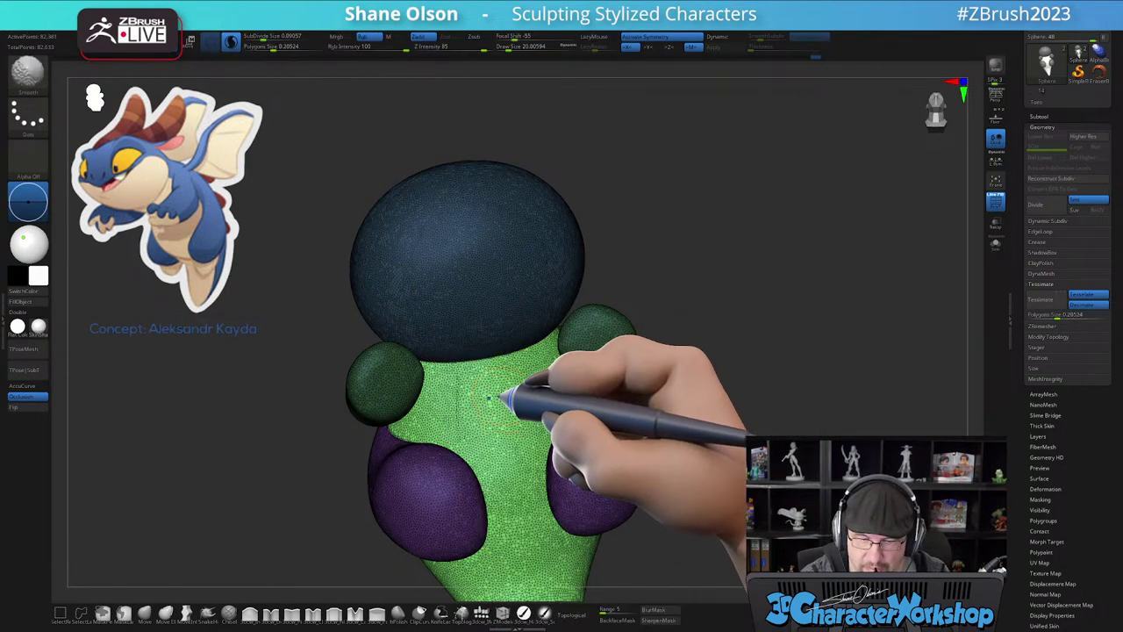
shift+drag(270, 38, 266, 39)
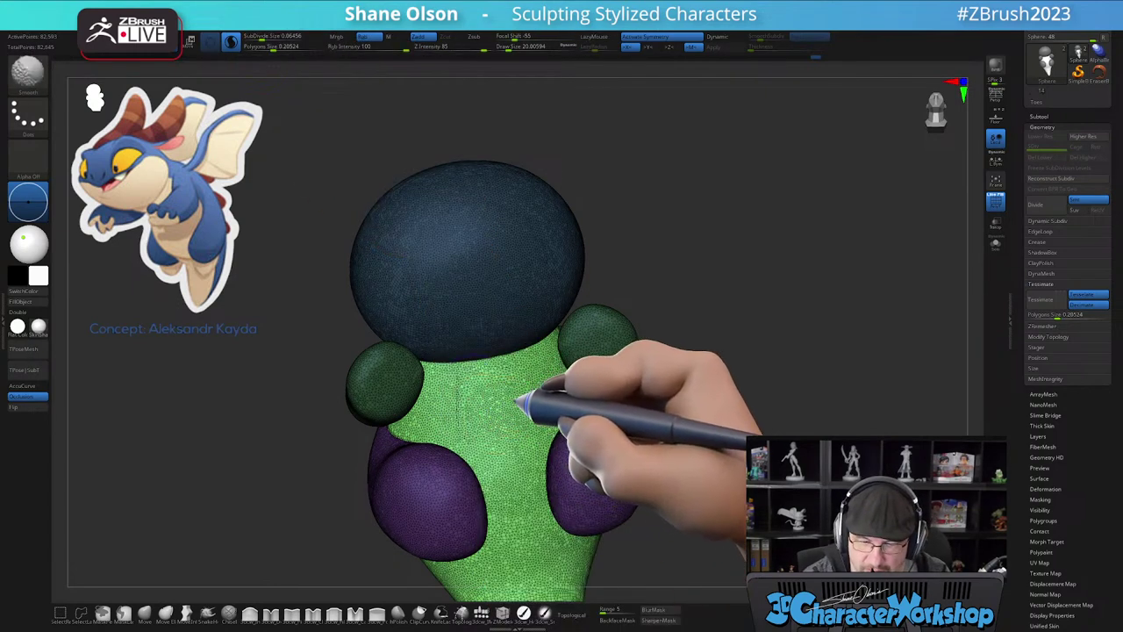
- Hide the polyframe and sculpt a raised collar fold across the chest below the head, undoing the last two changes
right_drag(541, 387, 521, 384)
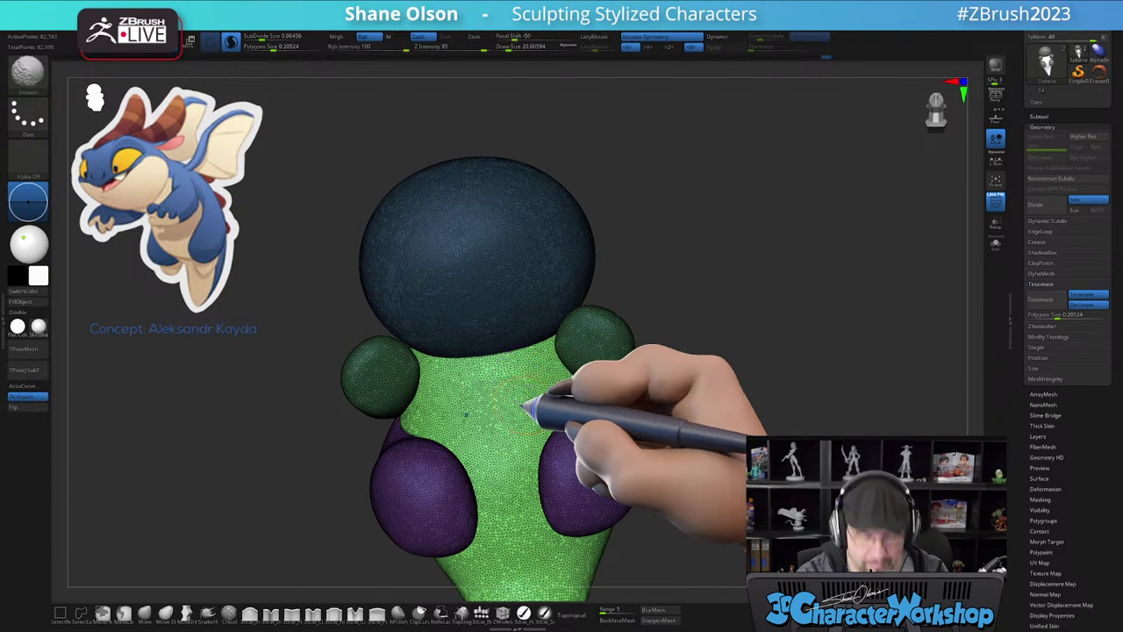
key(shift+f)
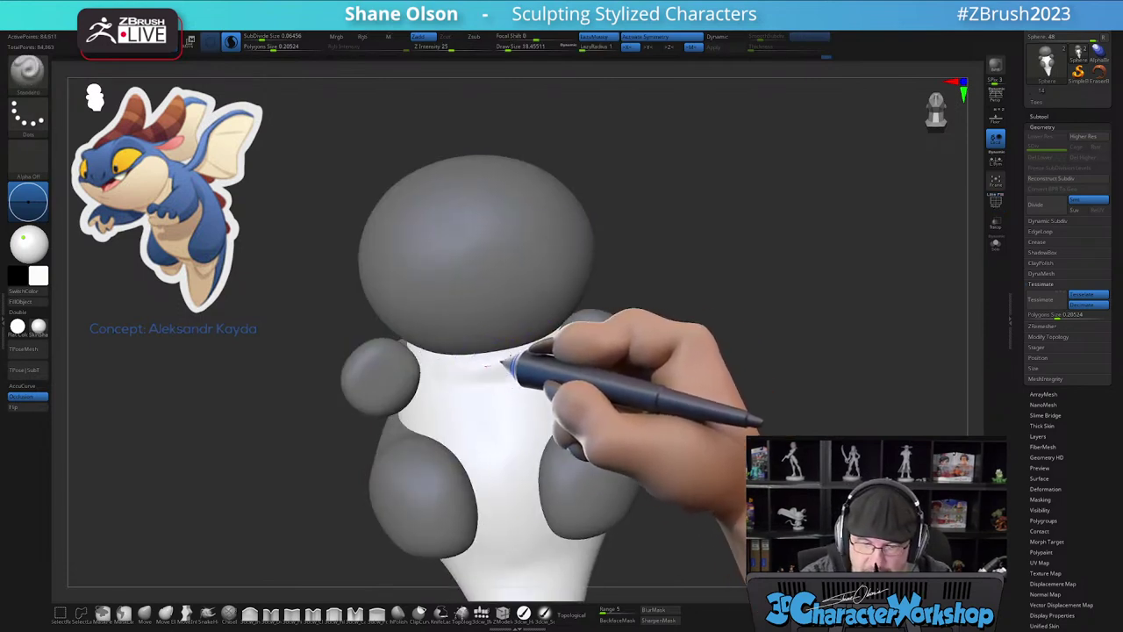
mouse_move(518, 373)
right_down()
mouse_move(546, 372)
mouse_move(505, 362)
mouse_move(524, 427)
mouse_move(477, 367)
mouse_move(514, 414)
mouse_move(539, 371)
mouse_move(496, 372)
mouse_move(532, 368)
right_up()
key(ctrl)
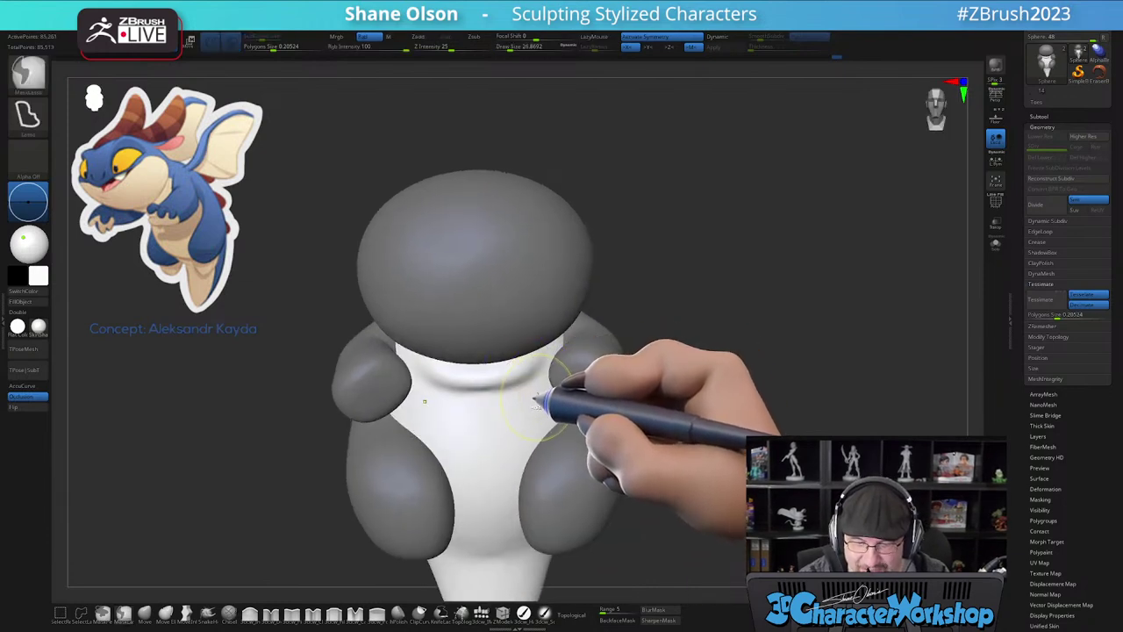
key(ctrl+z)
key(ctrl+z)
- Isolate the torso, extend and smooth the collar fold around its side, and show all the parts again
right_drag(516, 374, 561, 355)
mouse_move(695, 474)
mouse_down()
mouse_move(700, 484)
mouse_move(686, 485)
mouse_up()
ctrl+shift+click(546, 411)
drag(667, 376, 544, 367)
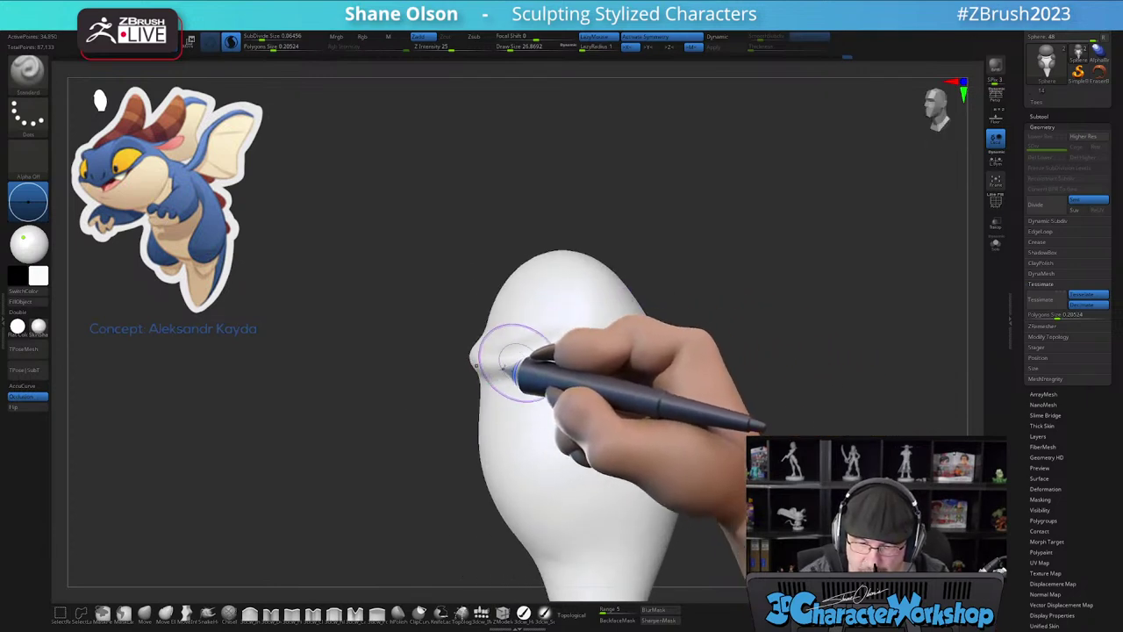
mouse_move(556, 378)
shift+right_down()
mouse_move(541, 377)
mouse_move(594, 378)
mouse_move(535, 366)
shift+right_up()
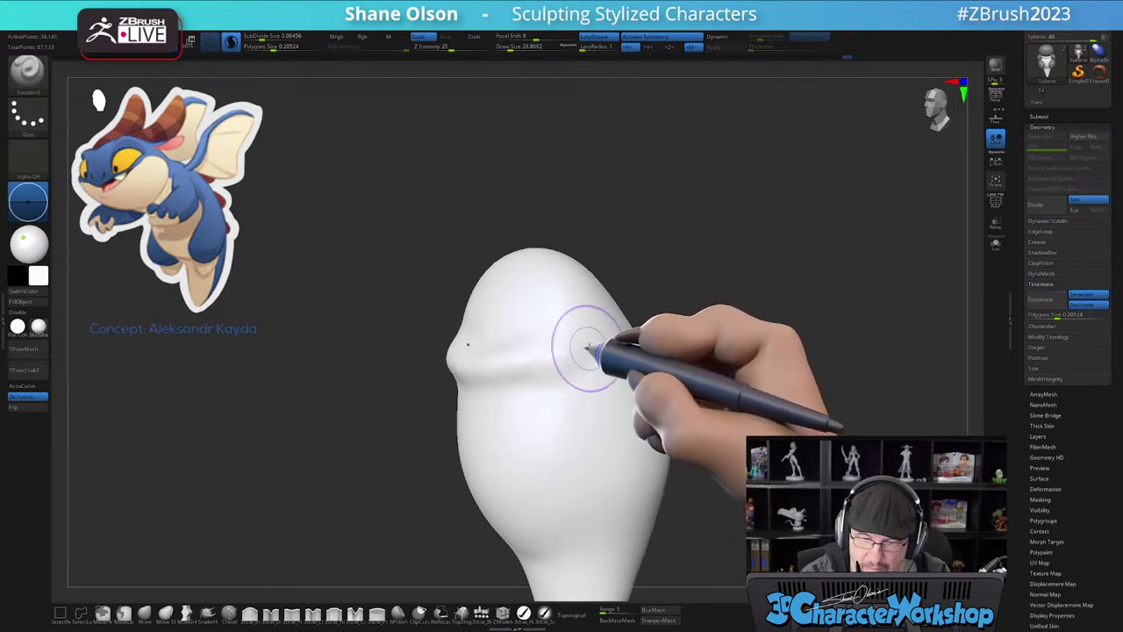
shift+drag(581, 352, 575, 351)
right_drag(576, 371, 548, 374)
shift+drag(548, 374, 522, 378)
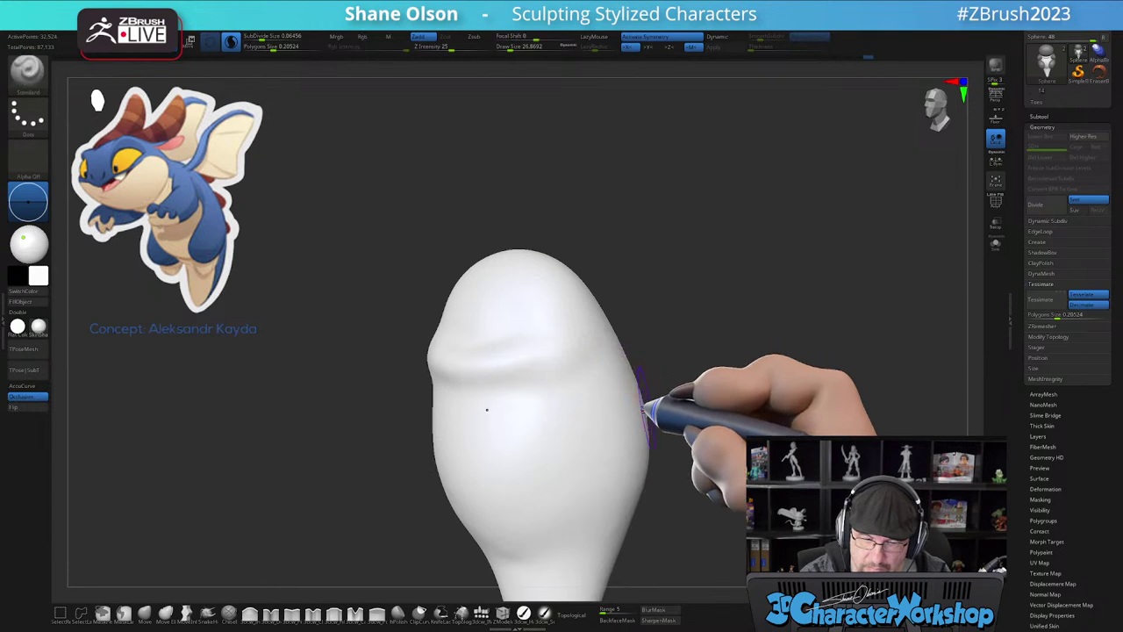
ctrl+shift+click(729, 421)
- Sculpt a raised fold across the base of the belly and carve the crease where the tail begins
mouse_move(745, 460)
right_down()
mouse_move(771, 457)
mouse_move(730, 483)
mouse_move(728, 422)
mouse_move(709, 446)
mouse_move(682, 436)
right_up()
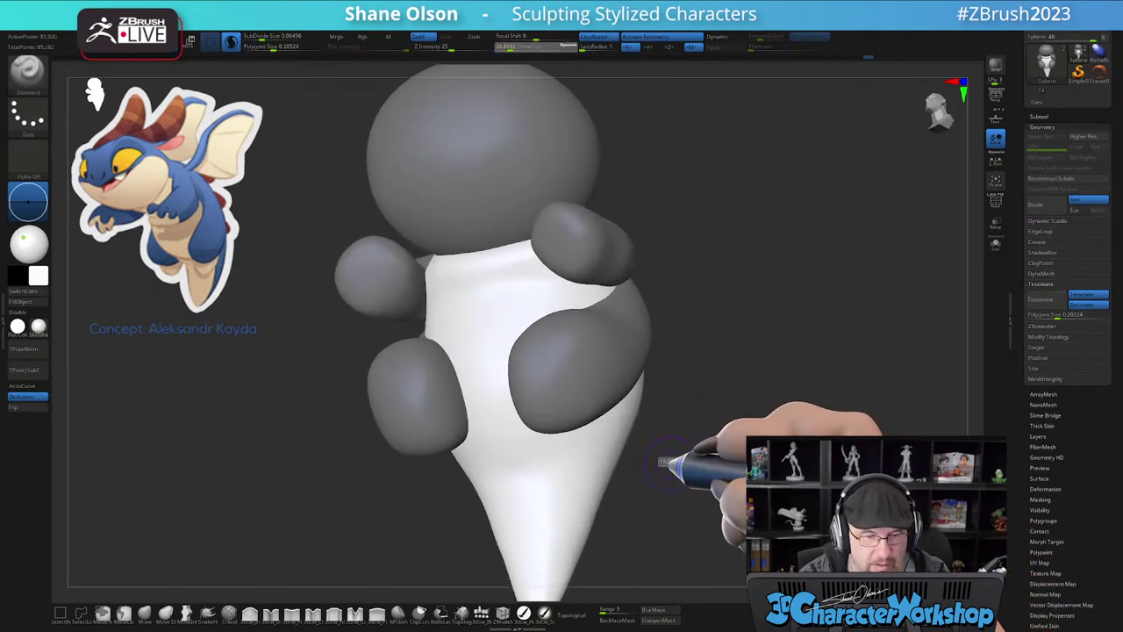
right_drag(660, 472, 639, 474)
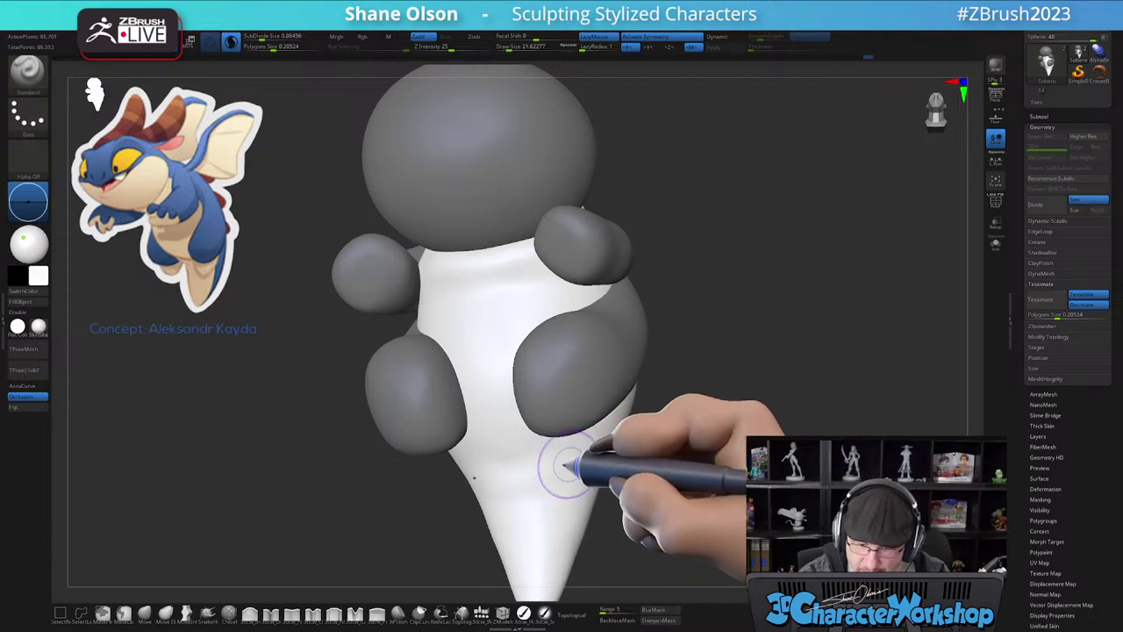
mouse_move(591, 450)
right_down()
mouse_move(566, 465)
mouse_move(553, 501)
mouse_move(577, 489)
mouse_move(576, 434)
right_up()
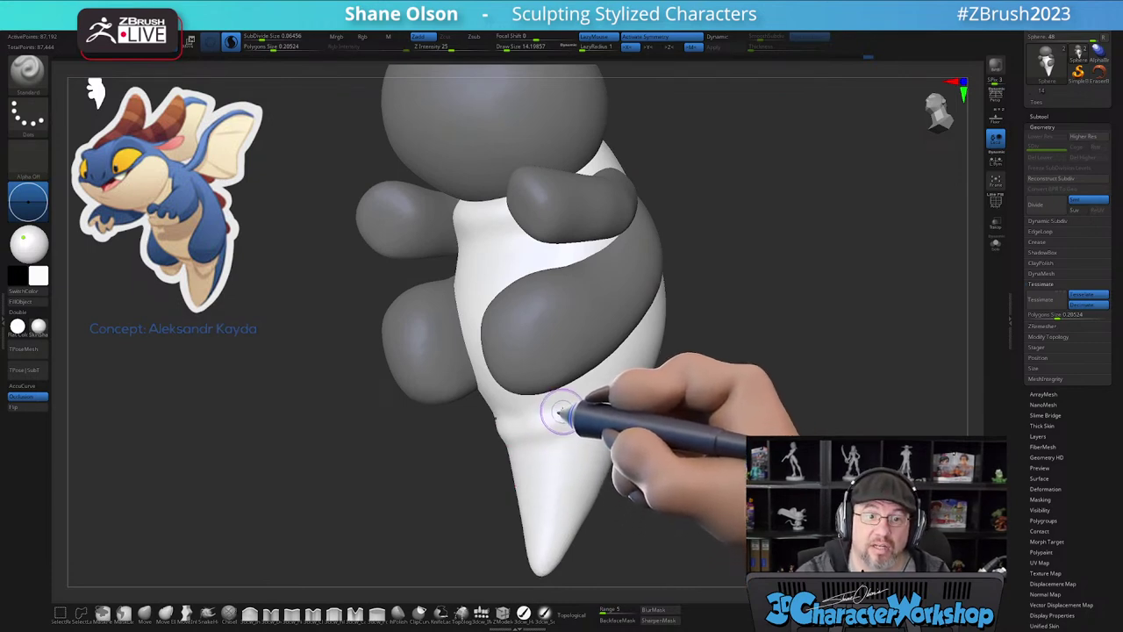
right_drag(562, 411, 568, 413)
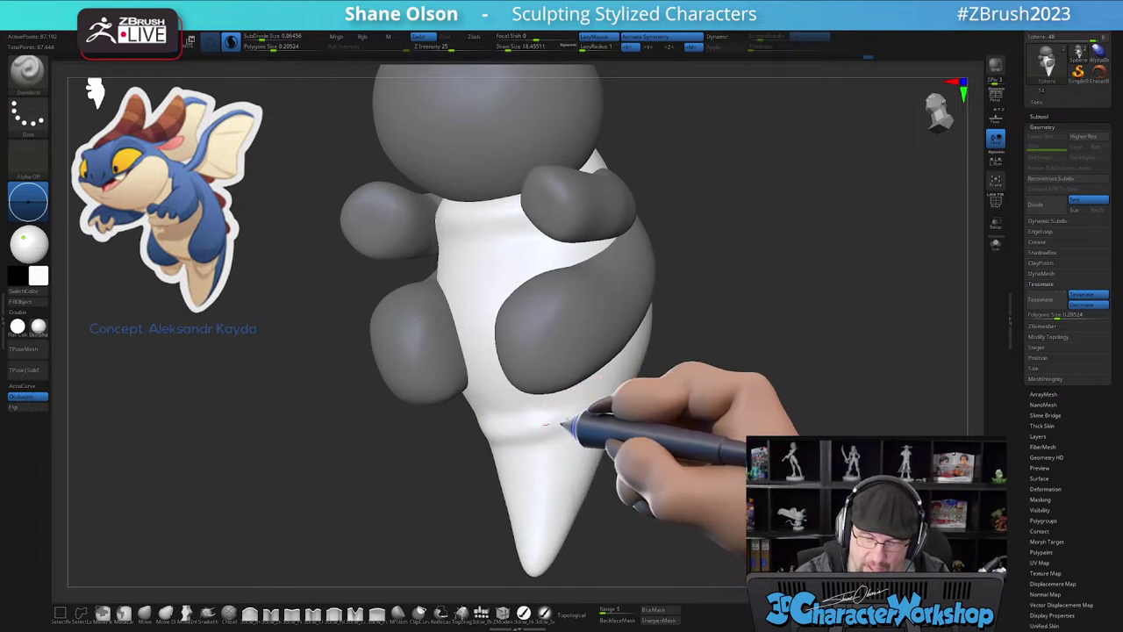
alt+drag(509, 433, 580, 408)
right_drag(582, 406, 606, 408)
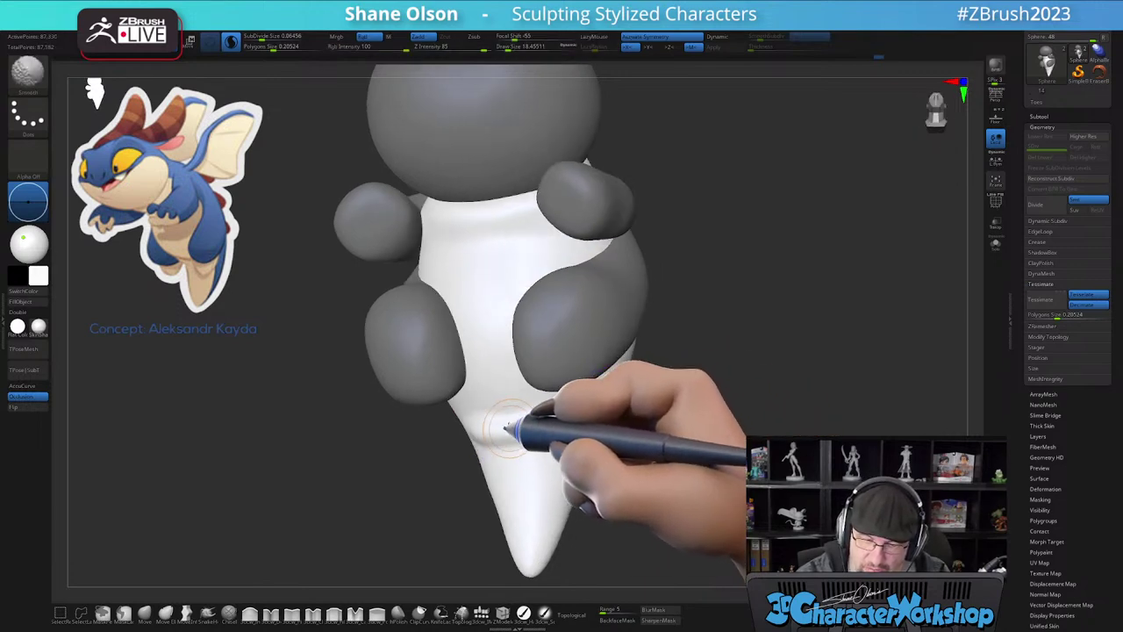
- Smooth the fold between the belly and the tail from the front and side
shift+drag(504, 419, 562, 430)
right_drag(581, 449, 502, 439)
mouse_move(596, 449)
right_down()
mouse_move(545, 460)
mouse_move(594, 472)
mouse_move(595, 453)
right_up()
mouse_move(595, 453)
right_down()
mouse_move(626, 462)
mouse_move(576, 468)
right_up()
shift+drag(524, 450, 544, 454)
mouse_move(647, 470)
right_down()
mouse_move(732, 477)
mouse_move(728, 509)
mouse_move(720, 468)
mouse_move(627, 474)
mouse_move(651, 462)
mouse_move(656, 470)
right_up()
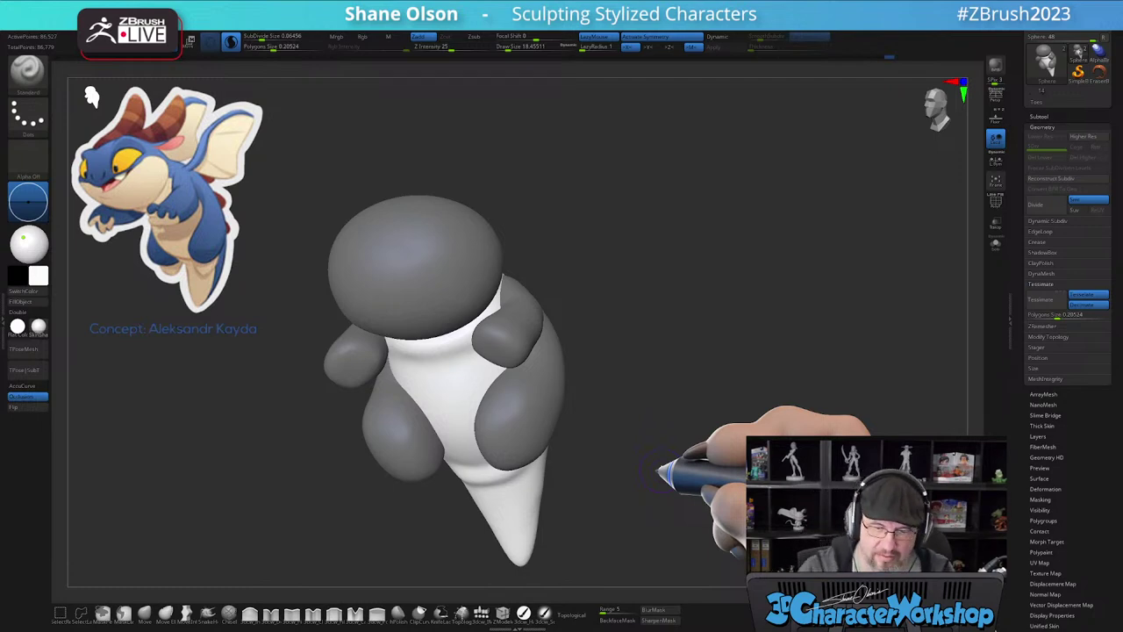
- Clear the mask from the head, arms and legs and turn the dragon to a front view
alt+drag(601, 384, 631, 369)
drag(615, 285, 645, 321)
mouse_move(658, 373)
mouse_down()
mouse_move(649, 406)
mouse_move(594, 456)
mouse_move(617, 459)
mouse_move(639, 420)
mouse_up()
mouse_move(616, 317)
alt+mouse_down()
mouse_move(617, 300)
mouse_move(620, 365)
alt+mouse_up()
mouse_move(413, 349)
right_down()
mouse_move(444, 366)
mouse_move(436, 378)
mouse_move(571, 359)
mouse_move(541, 389)
mouse_move(694, 447)
right_up()
right_drag(597, 545, 575, 571)
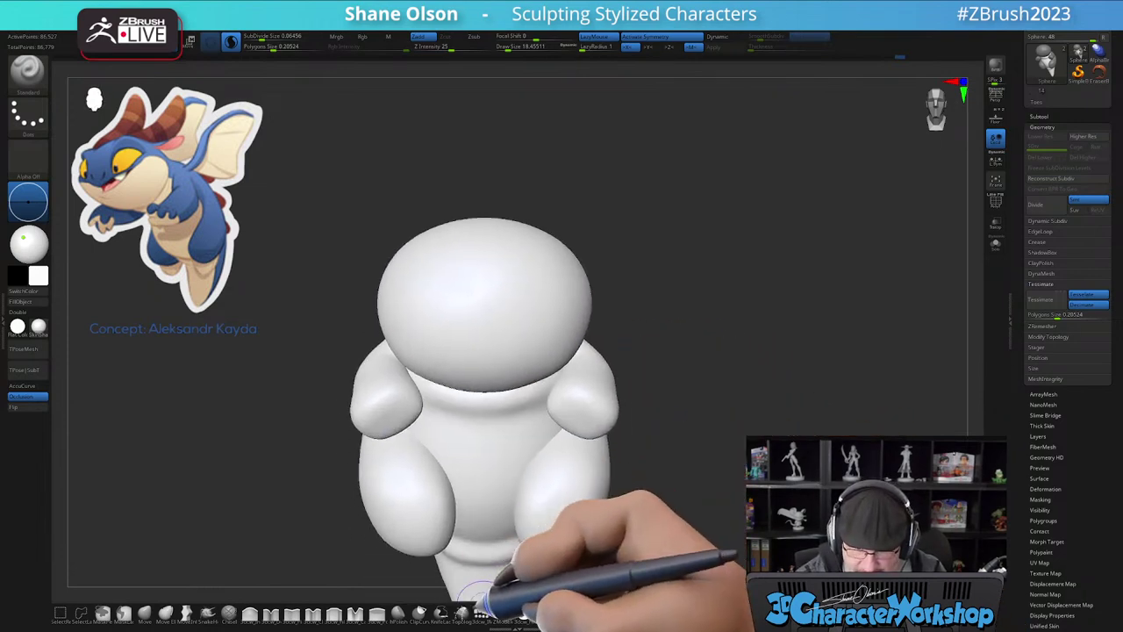
- Turn off Sculptris Pro and insert two symmetrical QuadSphere eyes on the front of the head with the IMM brush
click(482, 613)
click(77, 71)
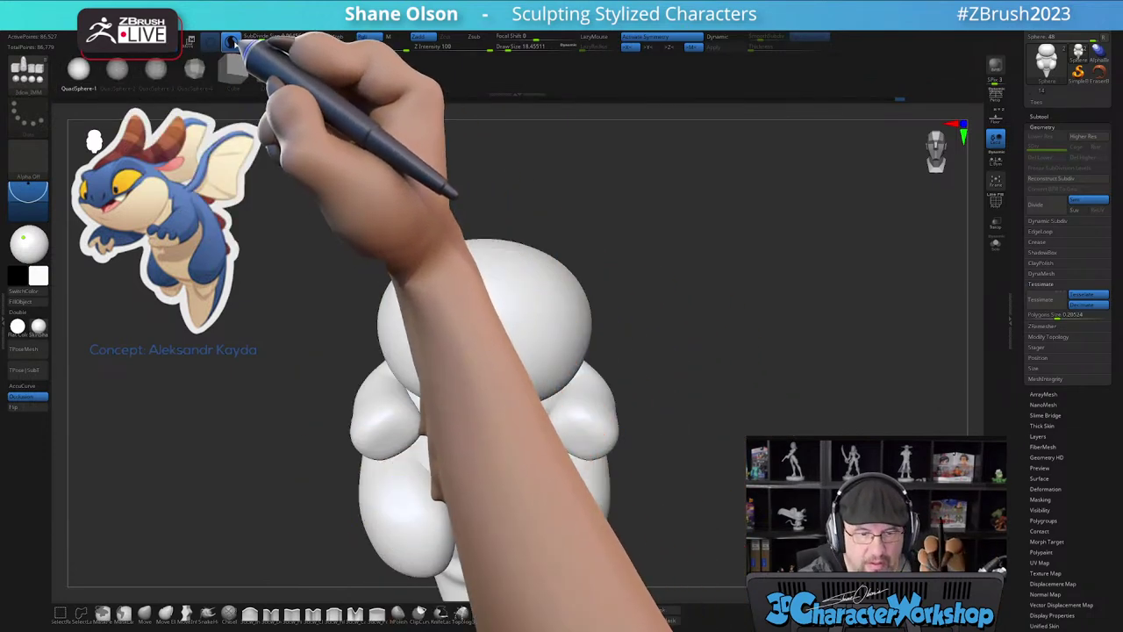
click(231, 42)
alt+right_drag(540, 302, 532, 274)
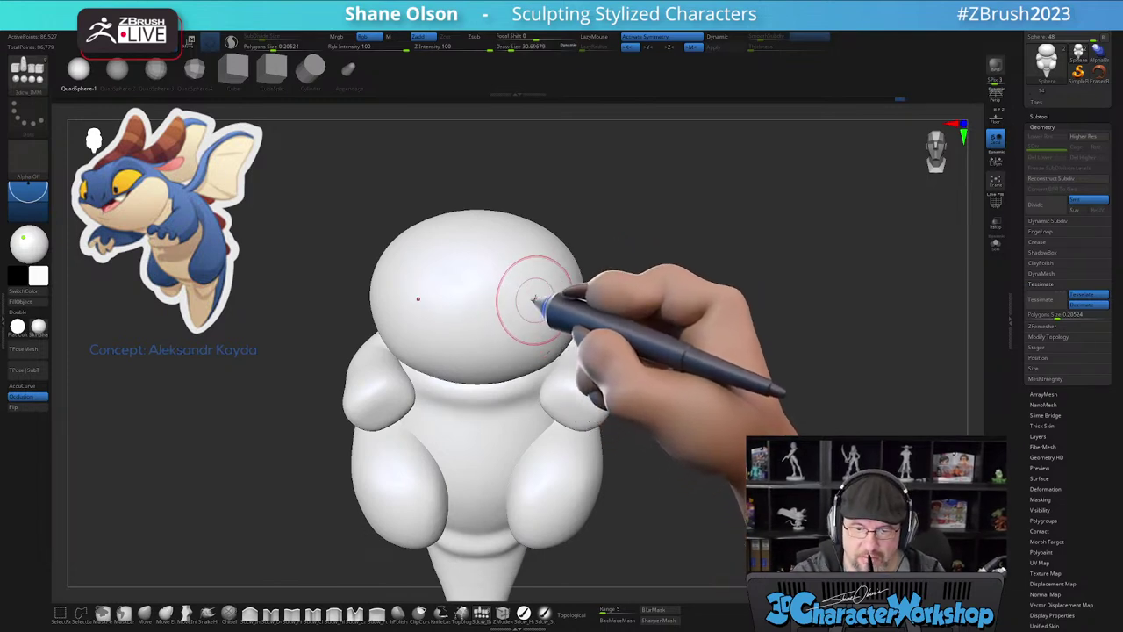
alt+right_drag(528, 306, 525, 334)
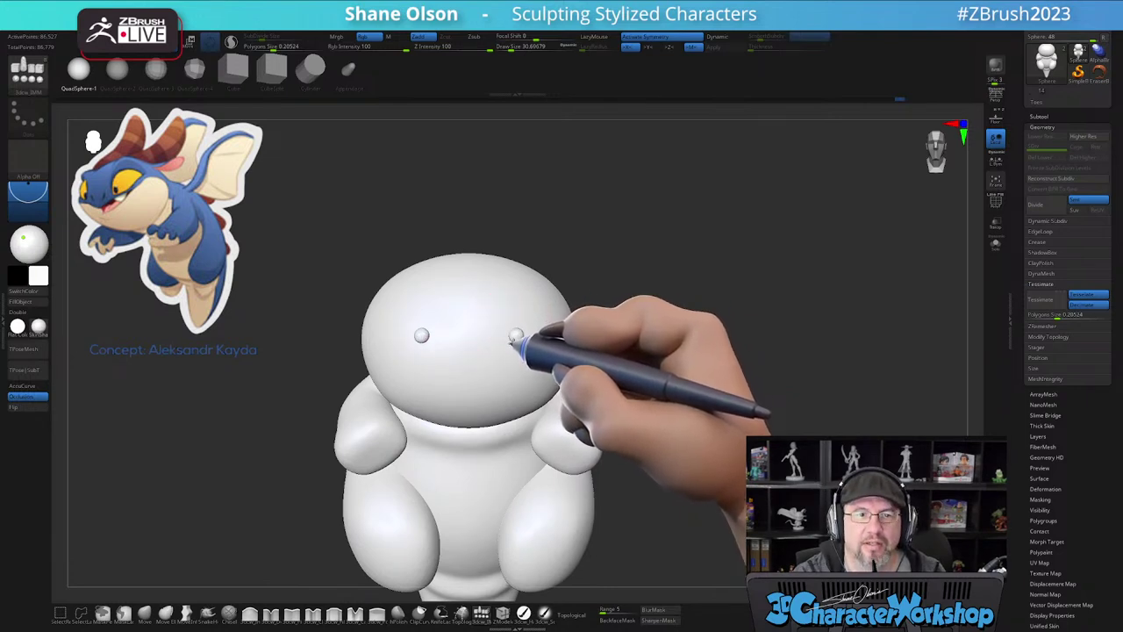
drag(512, 370, 514, 379)
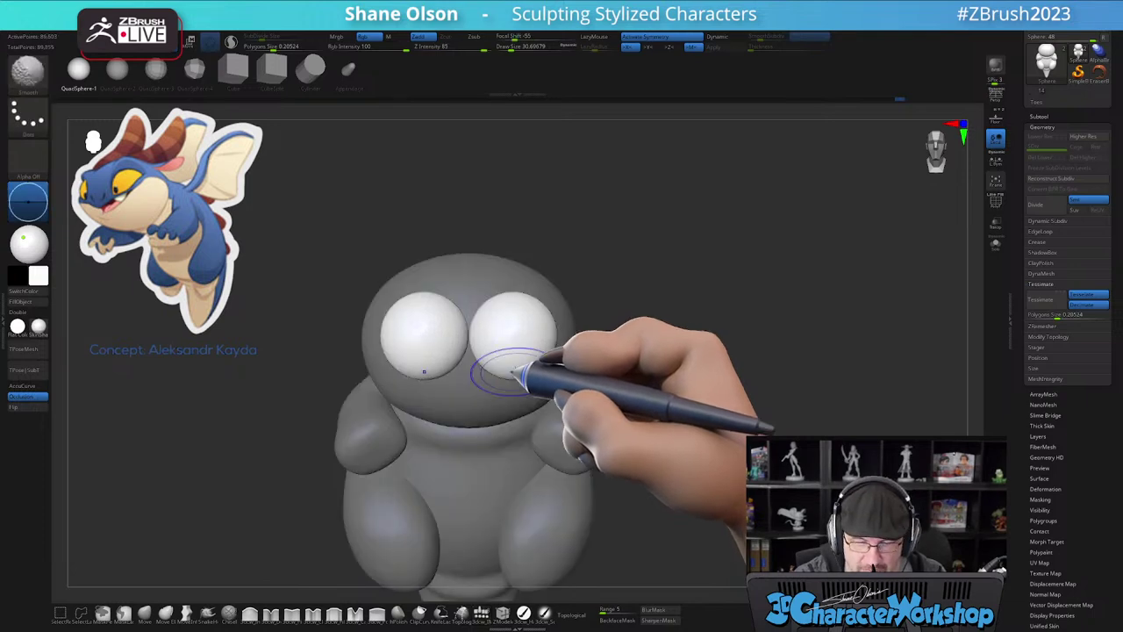
- Reposition and rotate the symmetrical eyes, sinking them into the front of the head so they follow its curve
key(w)
right_drag(640, 401, 584, 368)
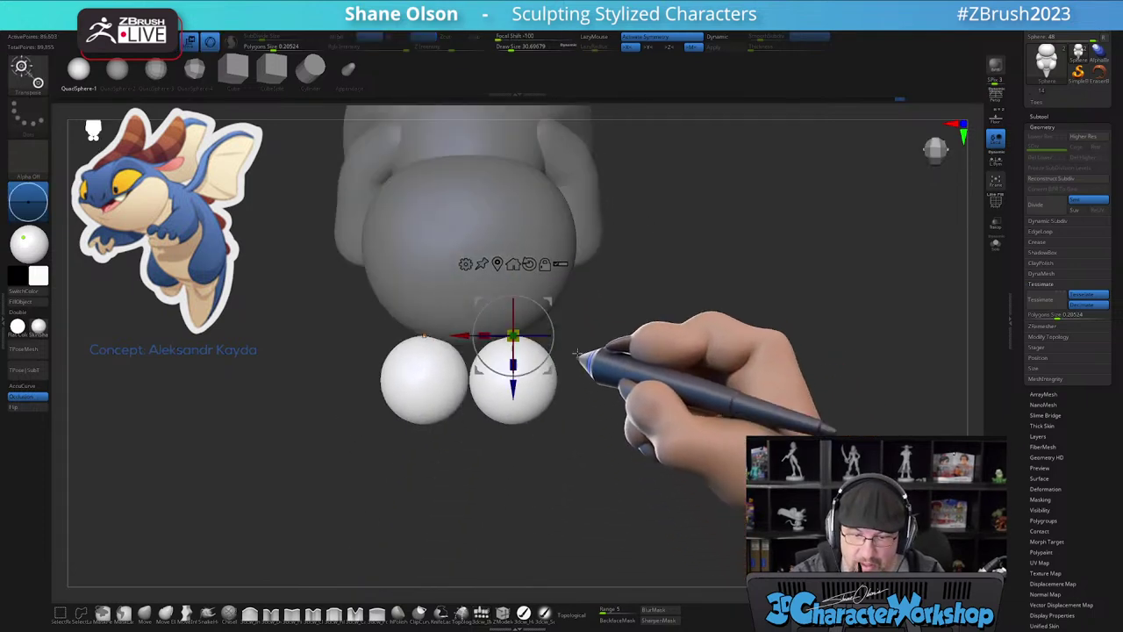
drag(551, 295, 560, 219)
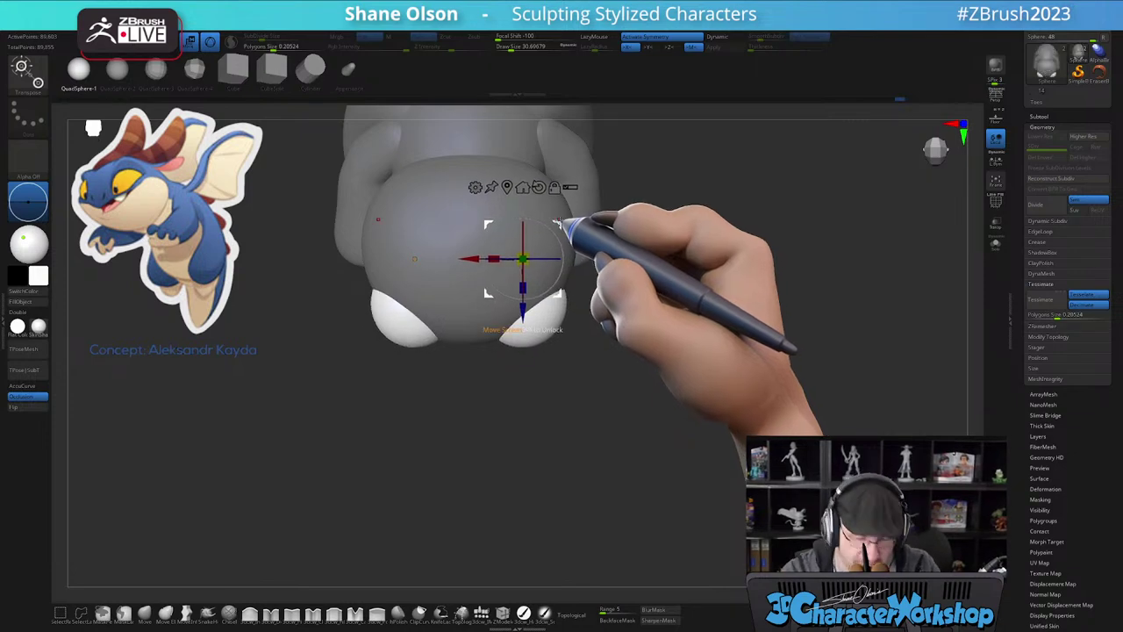
drag(523, 313, 523, 305)
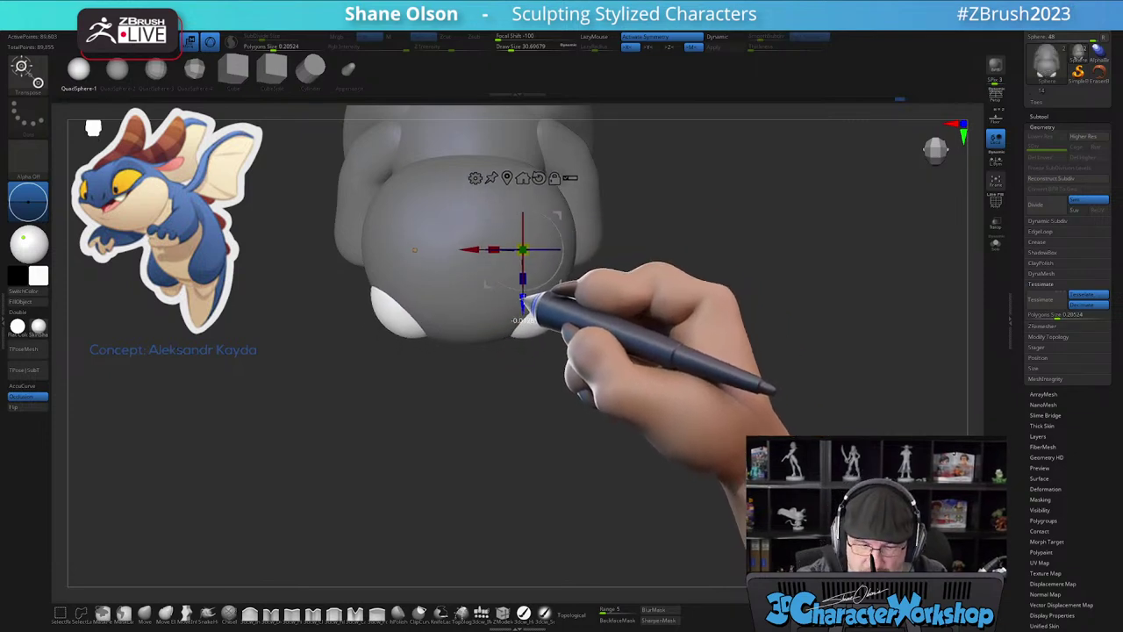
drag(535, 492, 573, 472)
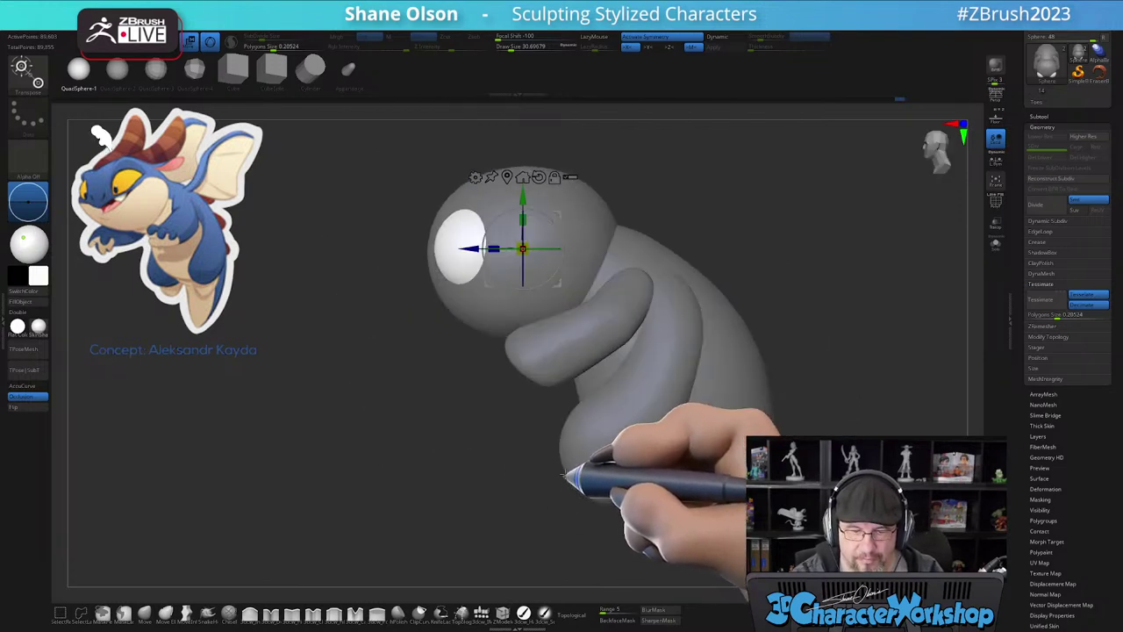
alt+drag(484, 445, 467, 507)
drag(467, 508, 489, 458)
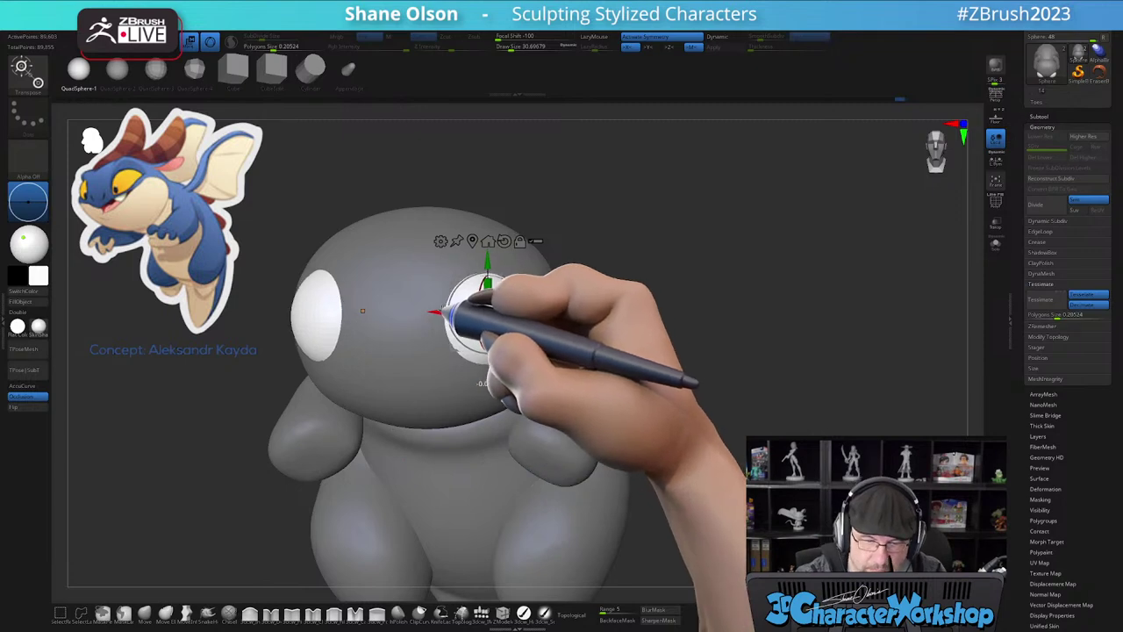
drag(541, 416, 509, 449)
alt+drag(499, 489, 549, 466)
alt+drag(717, 288, 691, 342)
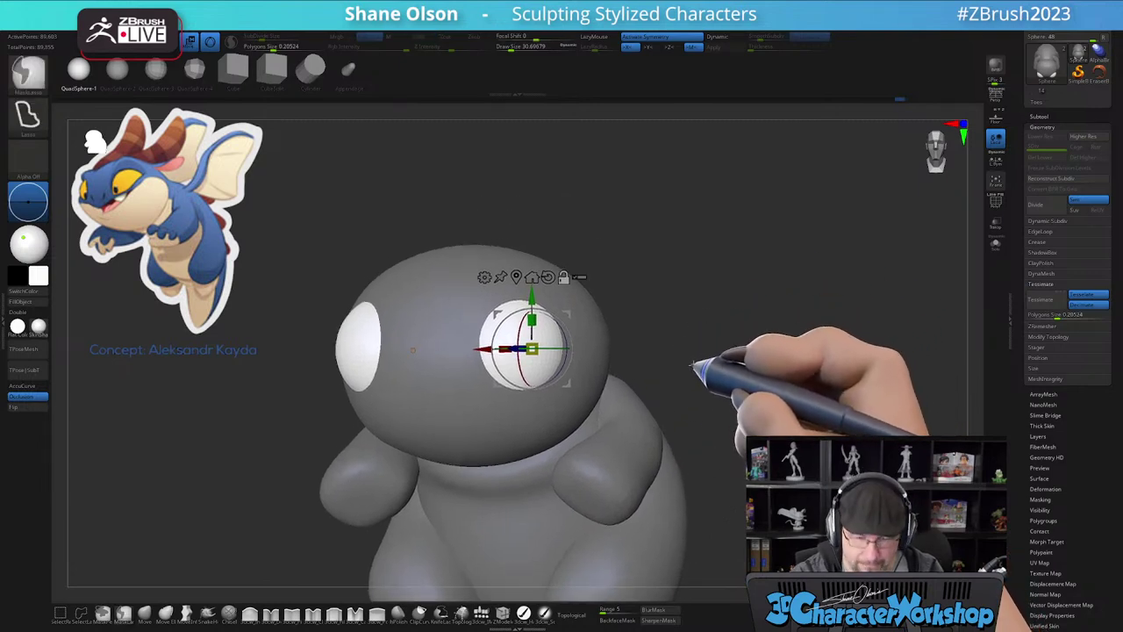
- Split the unmasked eye spheres into their own subtool, make it visible and return to draw mode on the body
key(ctrl+space)
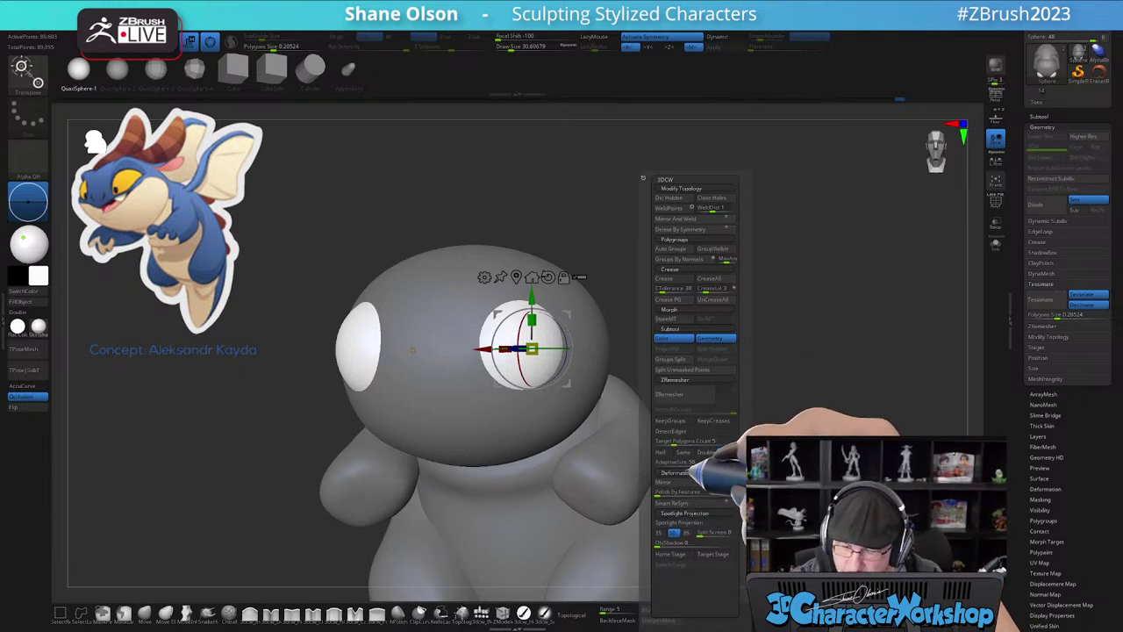
click(689, 369)
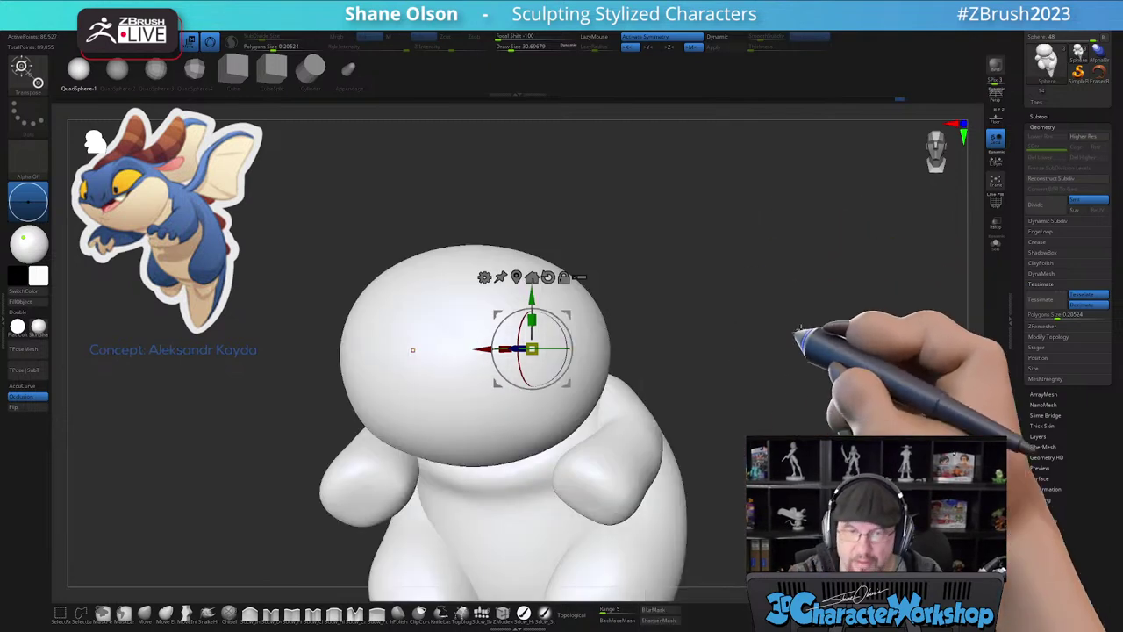
alt+drag(657, 289, 663, 233)
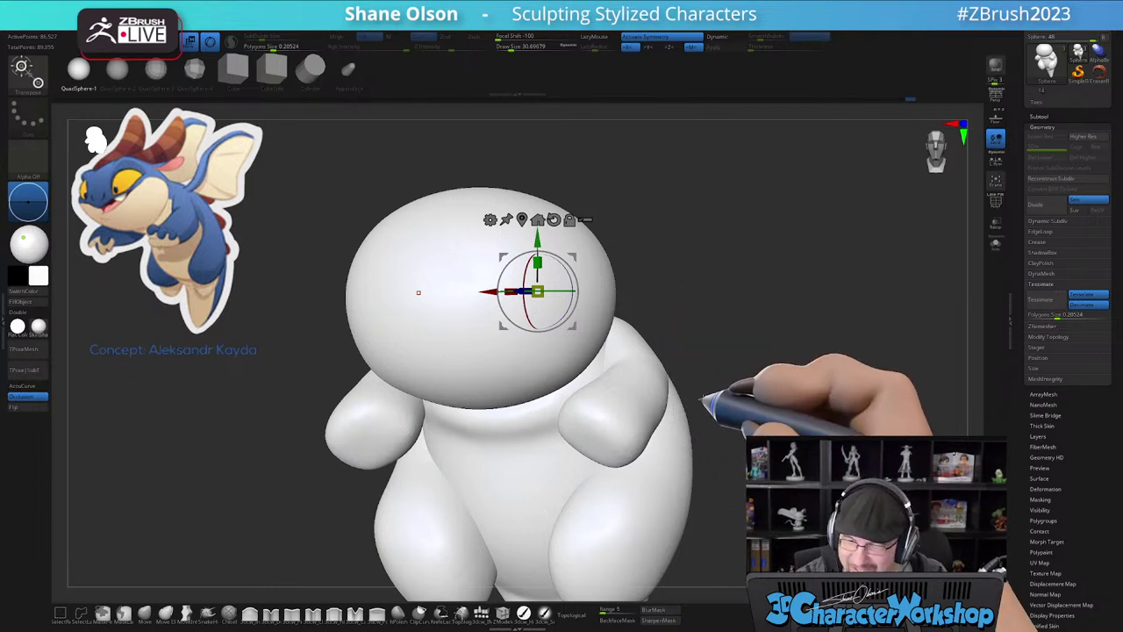
click(1044, 116)
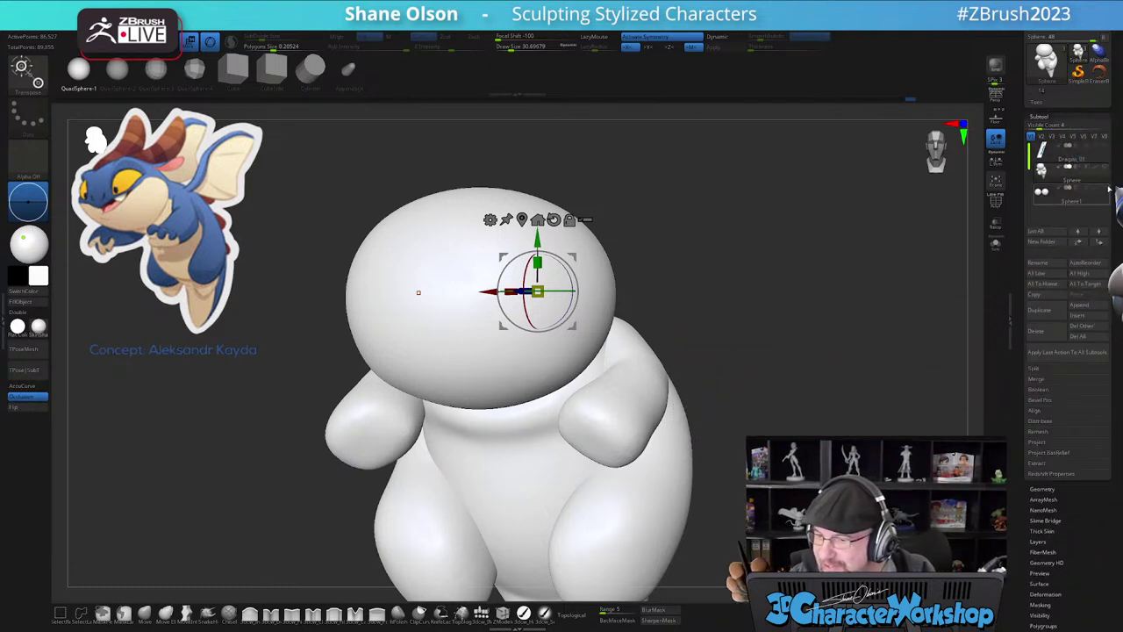
click(1105, 188)
mouse_move(700, 334)
mouse_down()
mouse_move(717, 336)
mouse_move(700, 369)
mouse_up()
key(q)
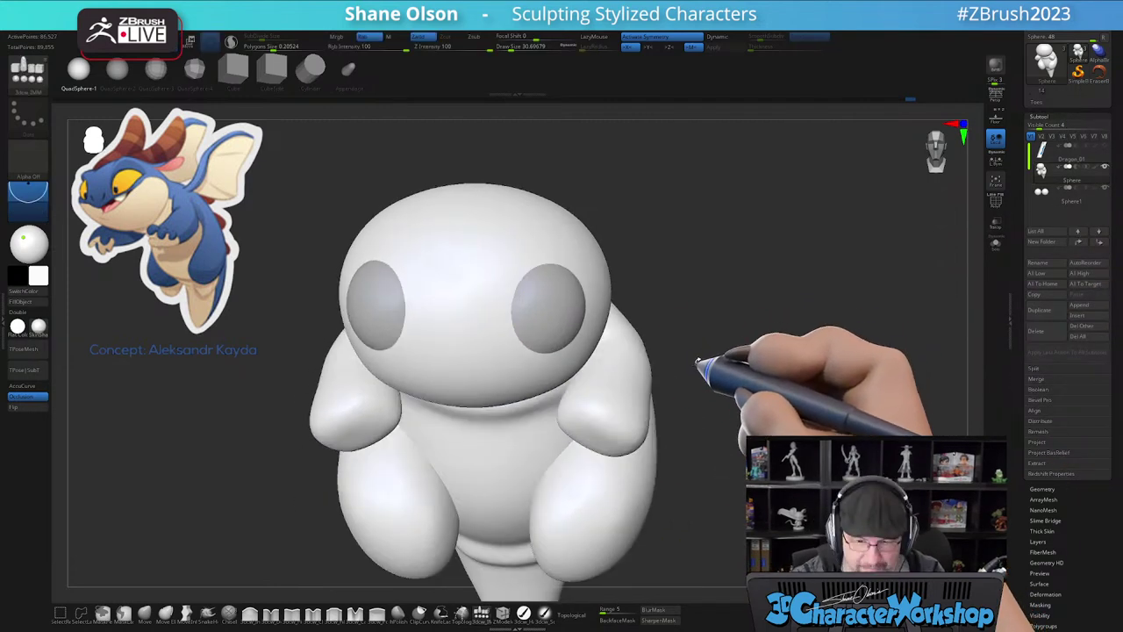
key(shift+f)
key(shift+f)
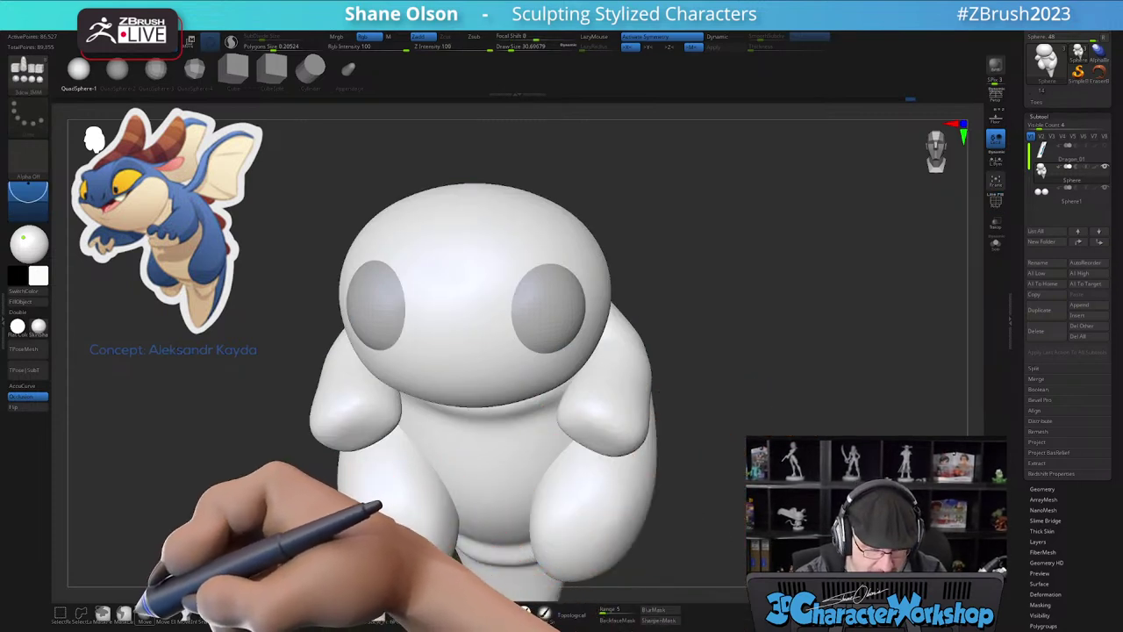
- With the Move brush and transparency turned on, pull the head surface around the eyes to start the brows
click(145, 610)
mouse_move(674, 356)
mouse_down()
mouse_move(670, 389)
mouse_move(651, 401)
mouse_move(670, 396)
mouse_up()
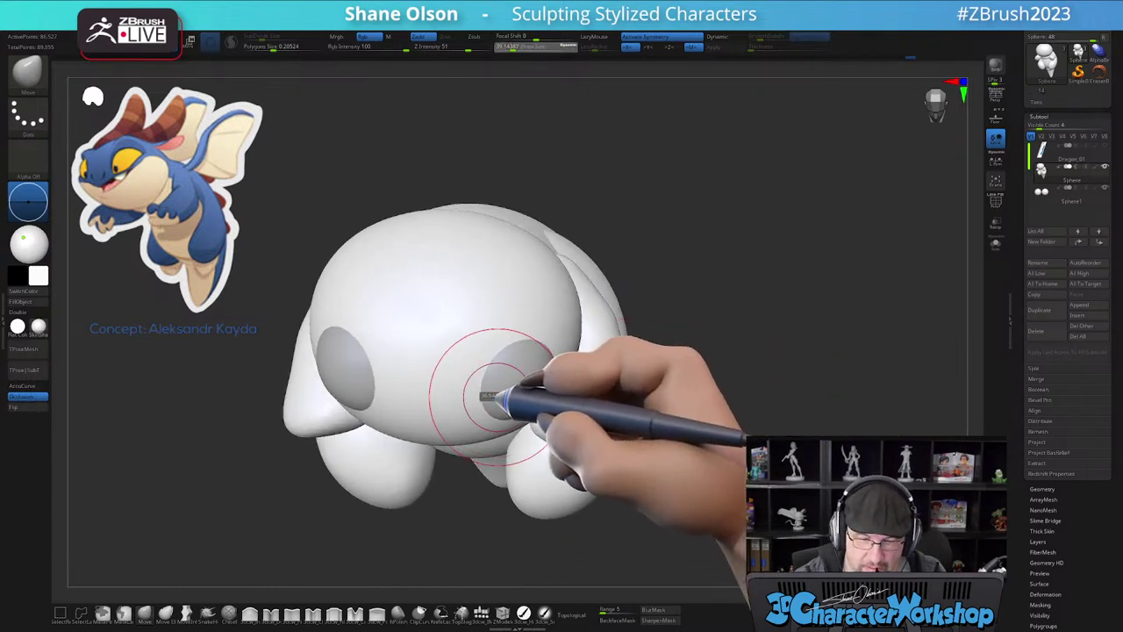
drag(509, 393, 499, 394)
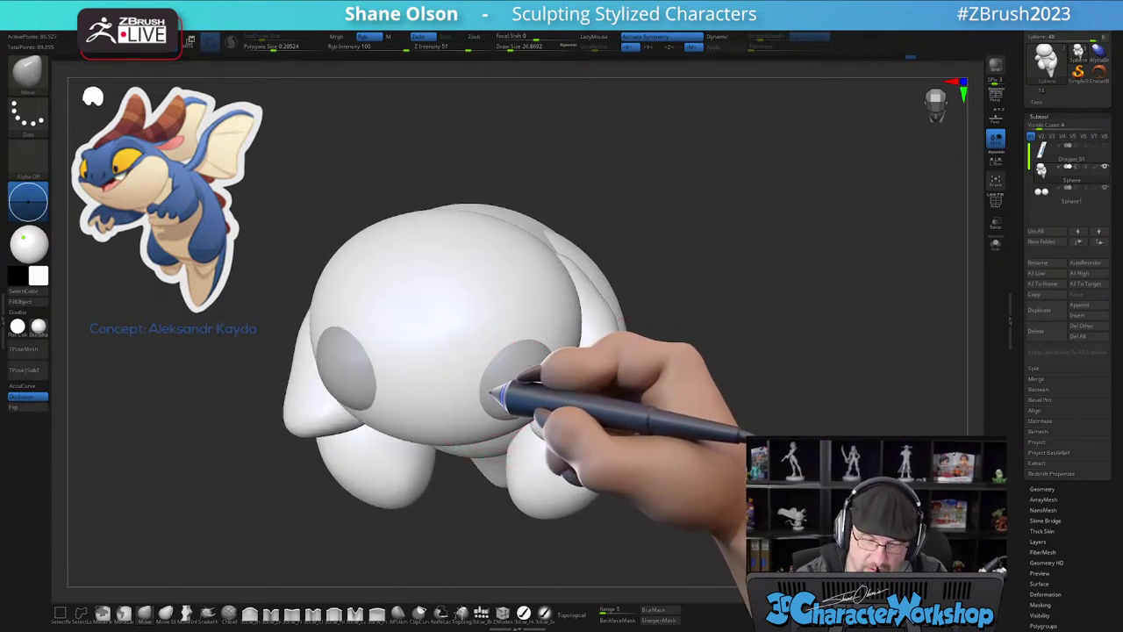
right_drag(494, 385, 552, 431)
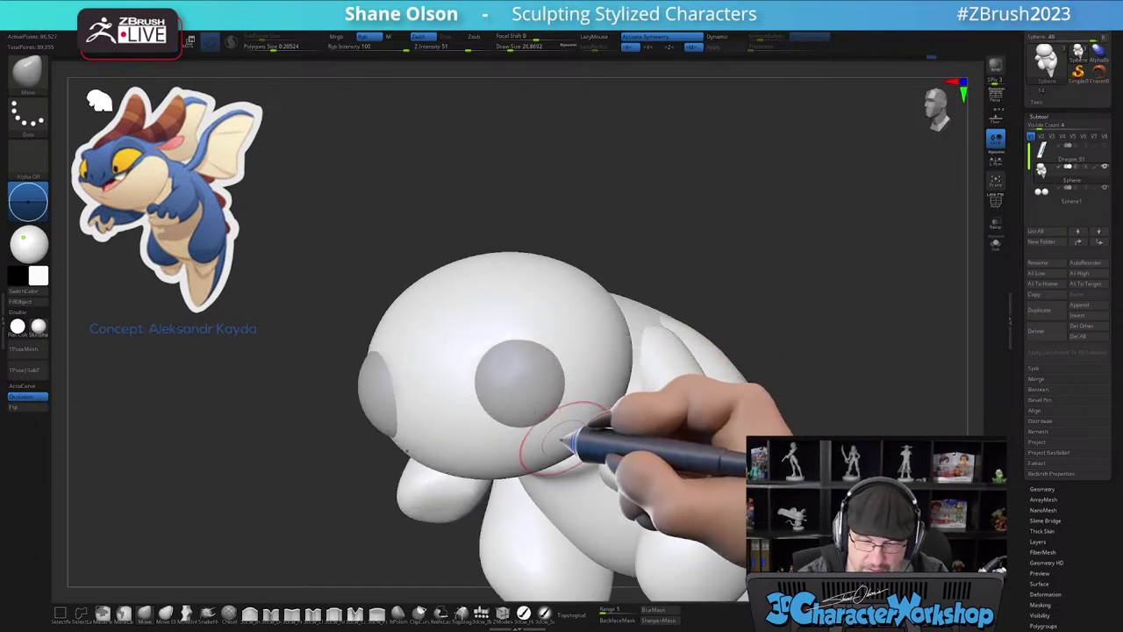
click(997, 225)
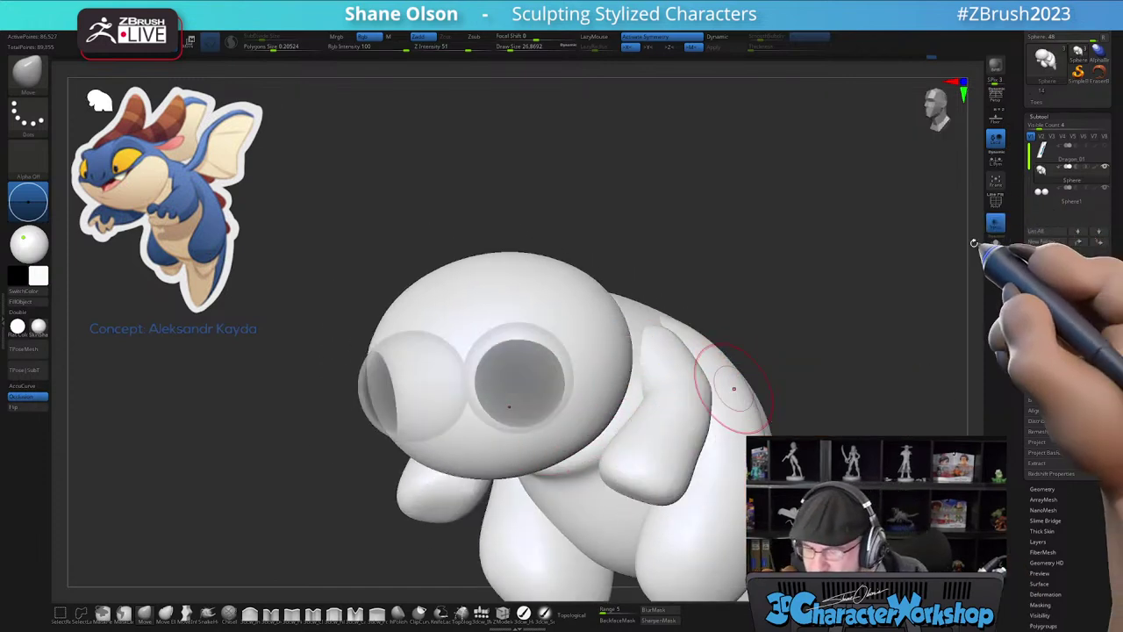
alt+right_drag(495, 393, 472, 436)
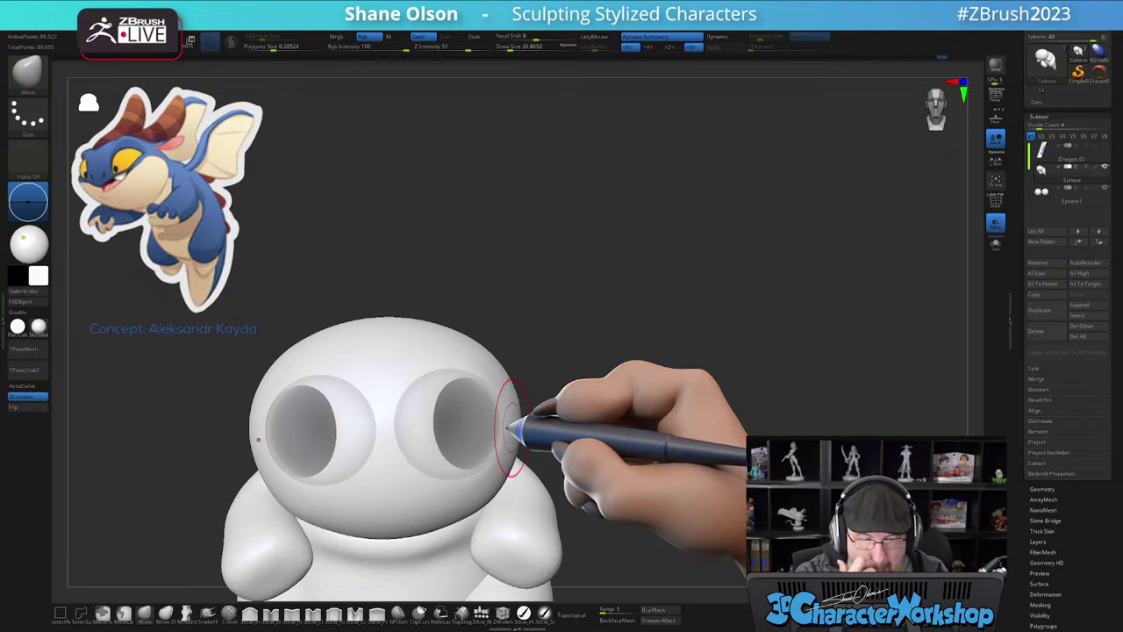
mouse_move(446, 437)
alt+right_down()
mouse_move(454, 404)
mouse_move(463, 417)
mouse_move(489, 387)
mouse_move(497, 406)
mouse_move(489, 361)
mouse_move(509, 370)
mouse_move(530, 346)
mouse_move(482, 329)
mouse_move(444, 349)
alt+right_up()
key([)
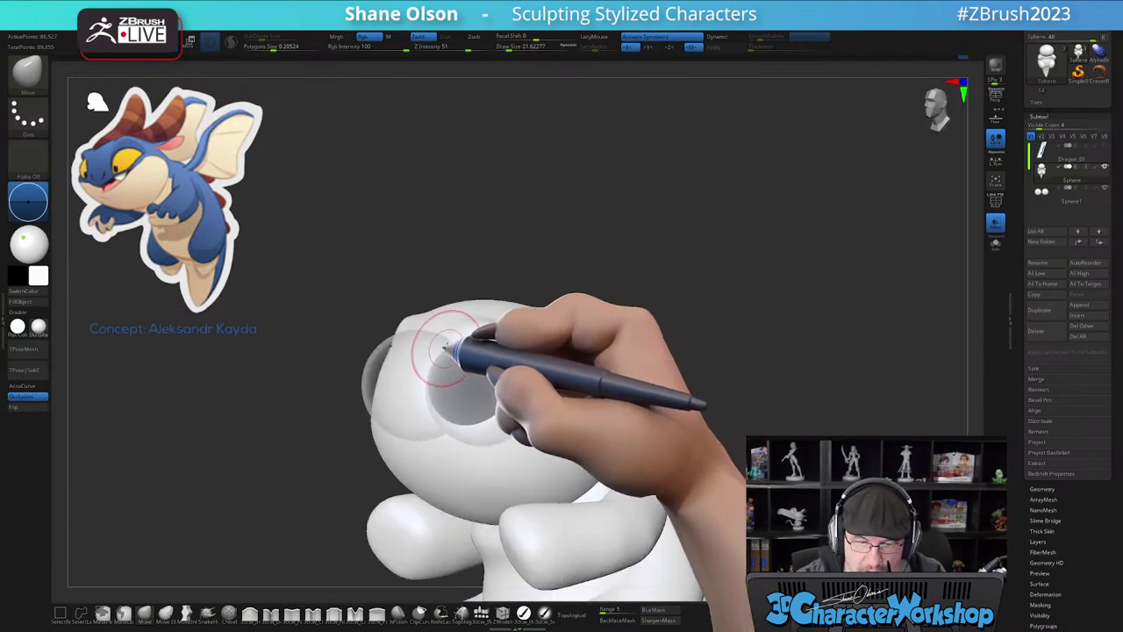
- Turn transparency off and shape raised brow ridges and upper eyelids around both eyes
click(996, 224)
right_drag(635, 405, 672, 401)
right_drag(454, 405, 467, 320)
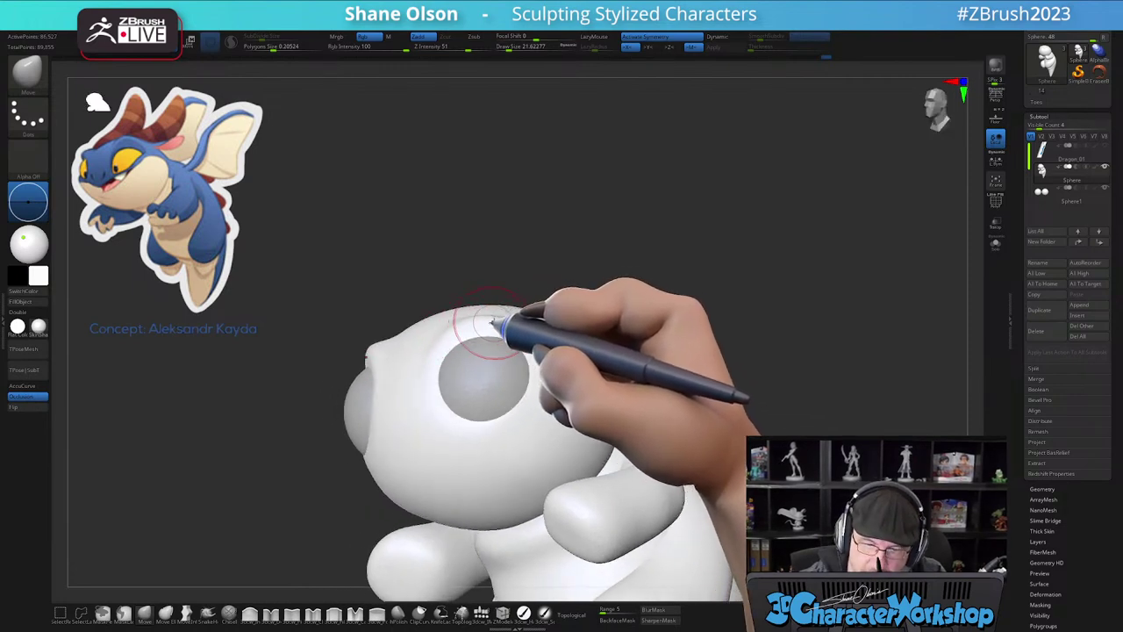
mouse_move(527, 373)
alt+right_down()
mouse_move(522, 336)
mouse_move(511, 338)
alt+right_up()
key(bracketright)
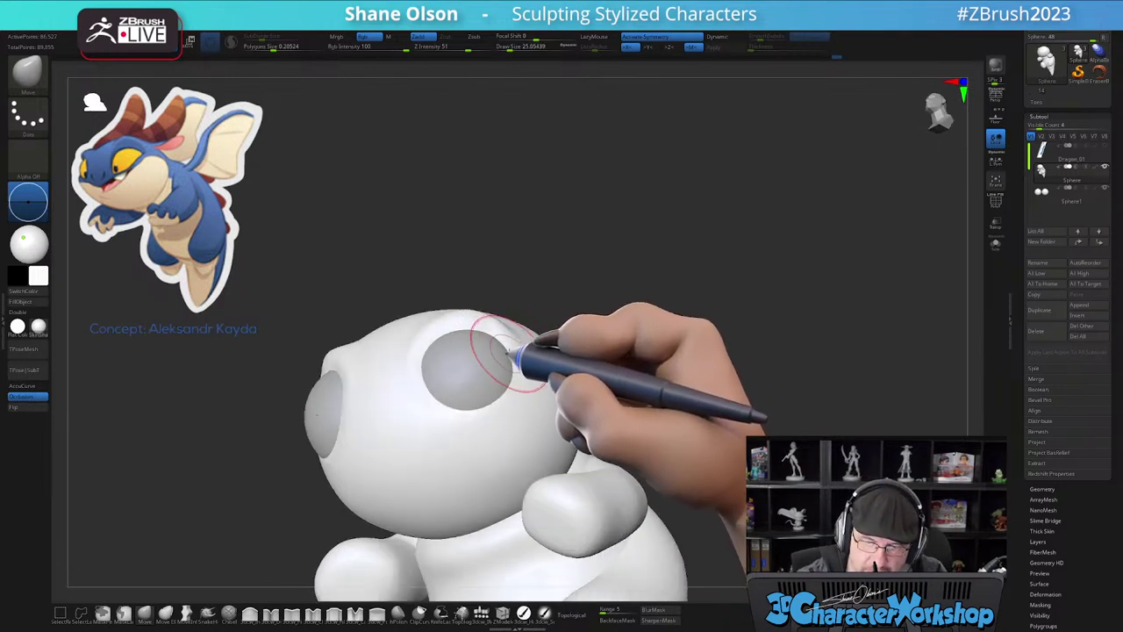
mouse_move(416, 365)
right_down()
mouse_move(438, 362)
mouse_move(427, 374)
mouse_move(463, 363)
mouse_move(462, 338)
right_up()
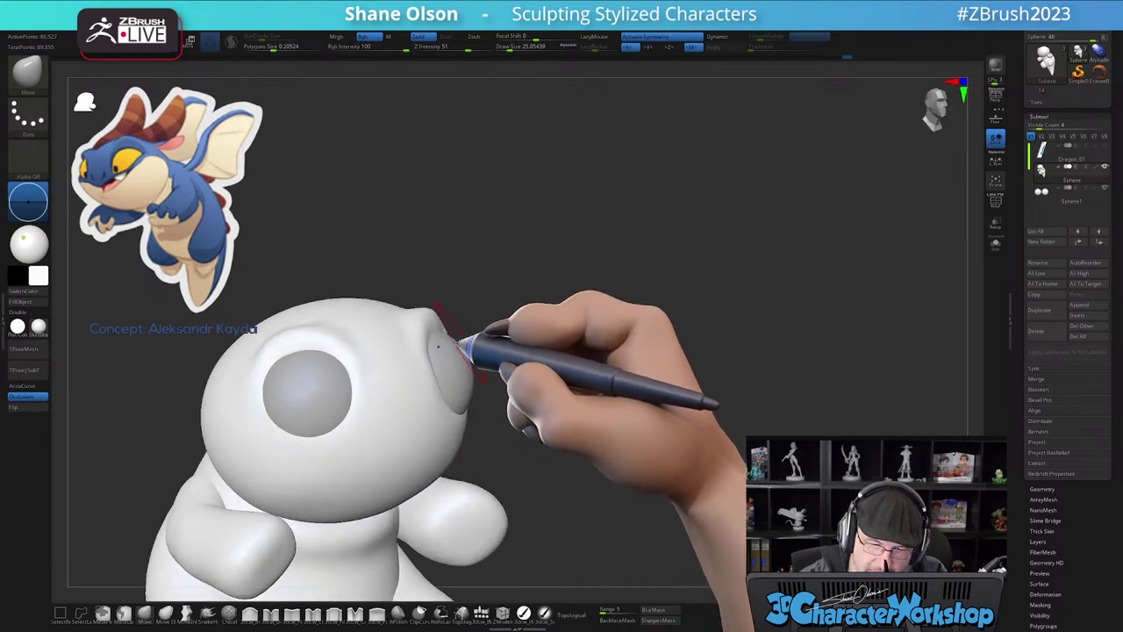
- Pull the lower eyelids up over the bottom of the eyes, varying the Move brush size
mouse_move(441, 376)
right_down()
mouse_move(470, 392)
mouse_move(514, 368)
mouse_move(487, 360)
mouse_move(487, 402)
mouse_move(455, 351)
right_up()
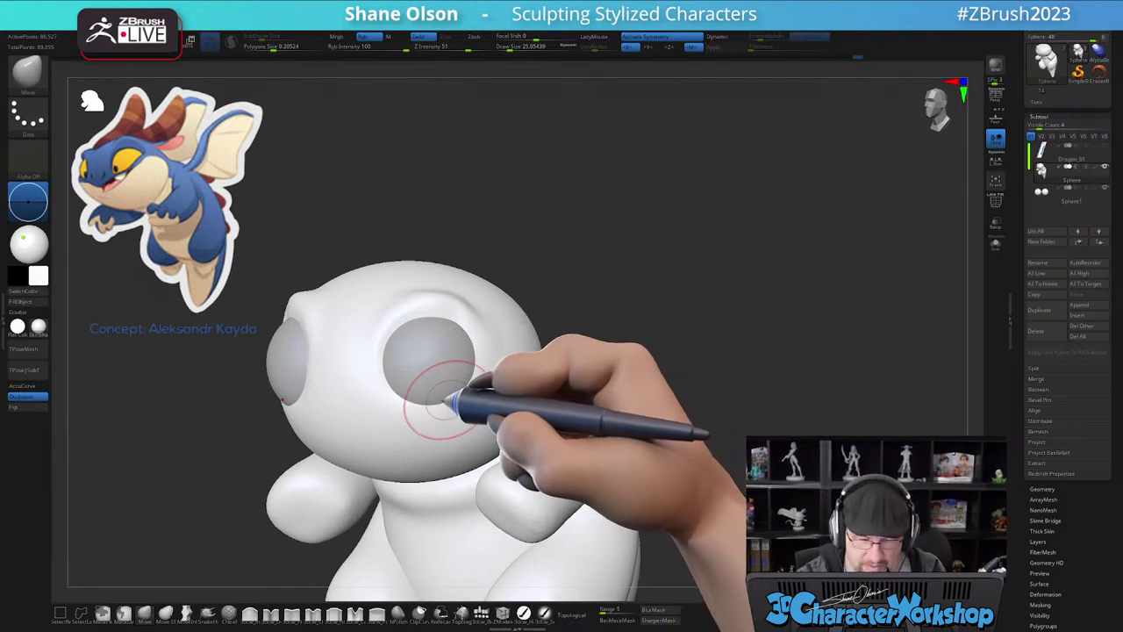
right_drag(439, 379, 438, 404)
key(bracketright)
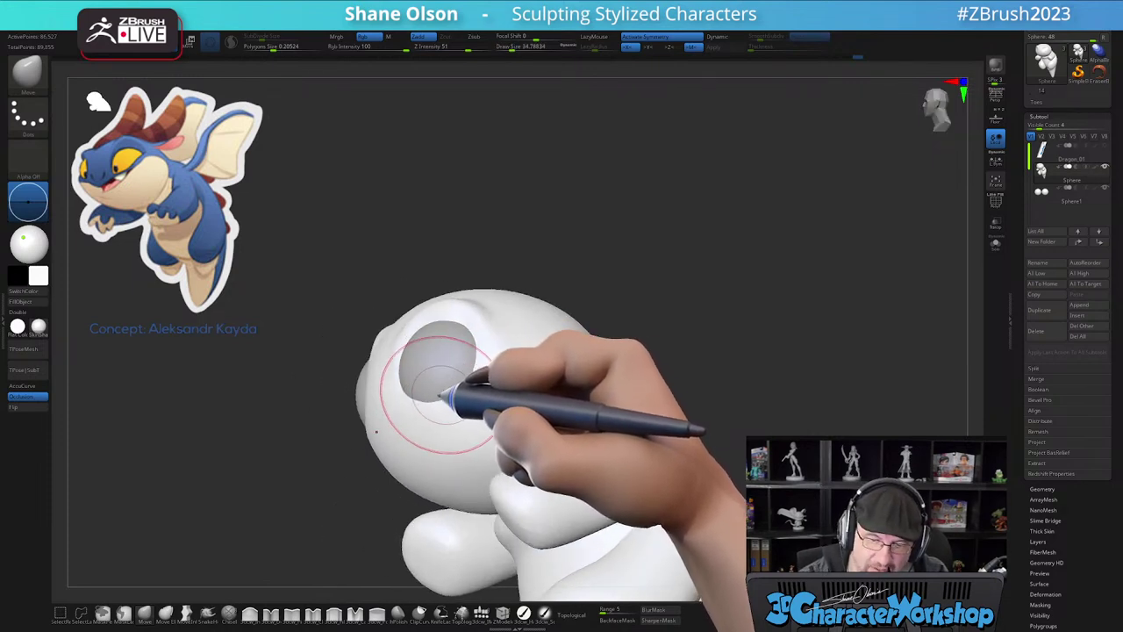
mouse_move(448, 383)
right_down()
mouse_move(474, 378)
mouse_move(418, 402)
mouse_move(442, 419)
mouse_move(427, 394)
mouse_move(476, 401)
mouse_move(455, 391)
mouse_move(470, 396)
mouse_move(477, 368)
mouse_move(451, 367)
mouse_move(444, 382)
mouse_move(437, 372)
right_up()
key(bracketleft)
key(bracketleft)
key(bracketleft)
key(bracketright)
drag(441, 383, 441, 390)
- Refine the outer corners of the eyelids with a smaller Move brush
mouse_move(500, 375)
right_down()
mouse_move(494, 394)
mouse_move(516, 382)
mouse_move(483, 381)
mouse_move(519, 377)
mouse_move(503, 412)
right_up()
key(bracketright)
key(bracketright)
key(bracketleft)
key(bracketleft)
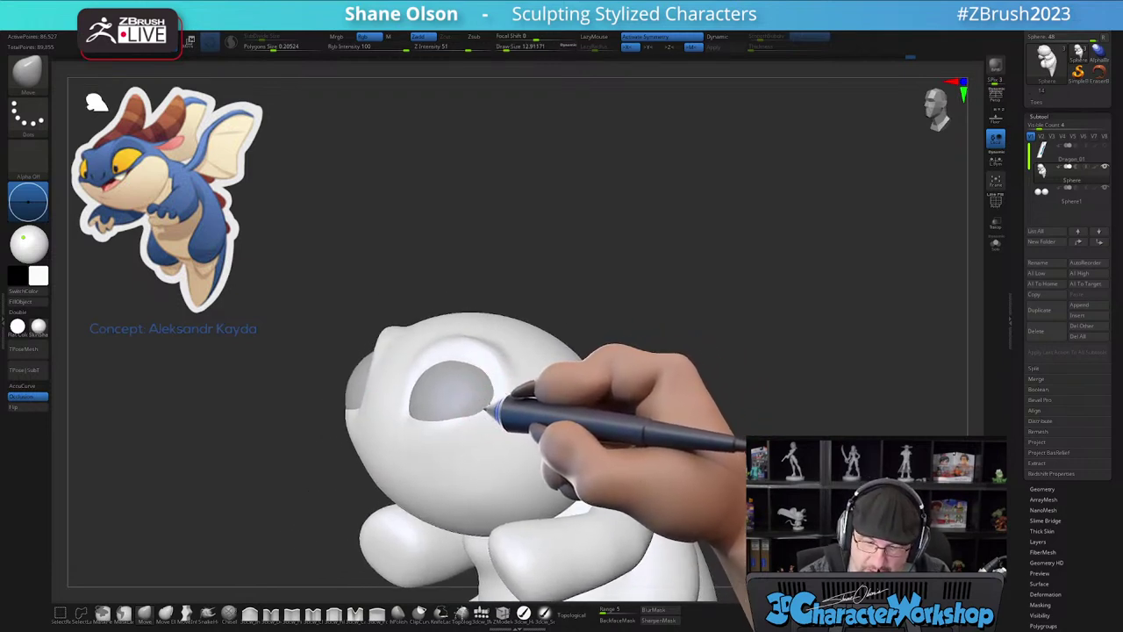
right_drag(506, 400, 496, 422)
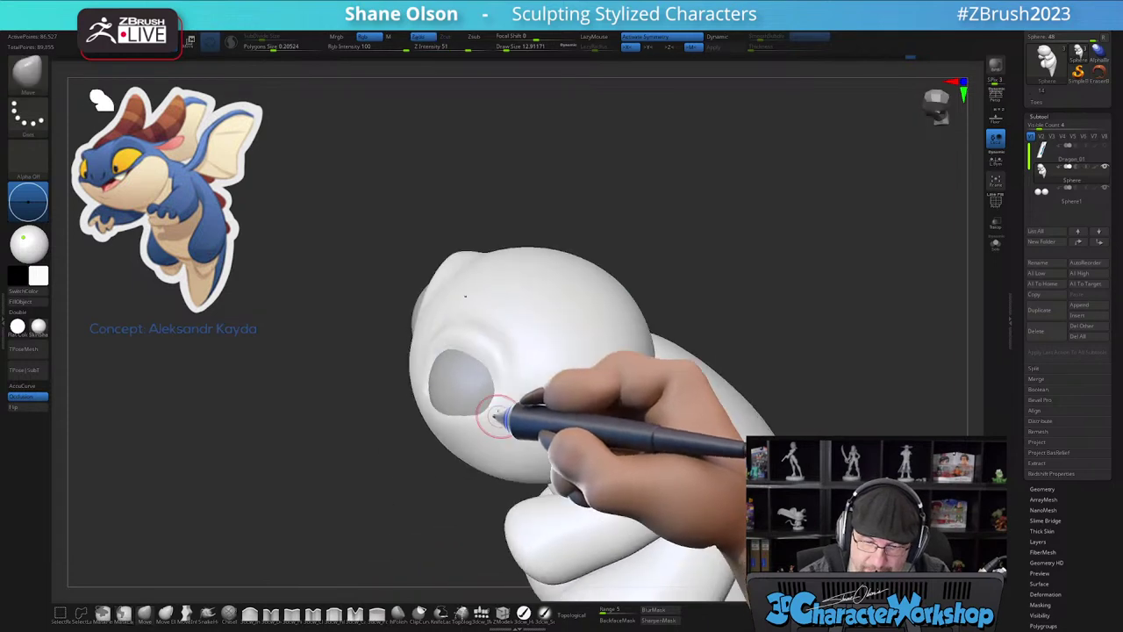
key(bracketleft)
key(bracketright)
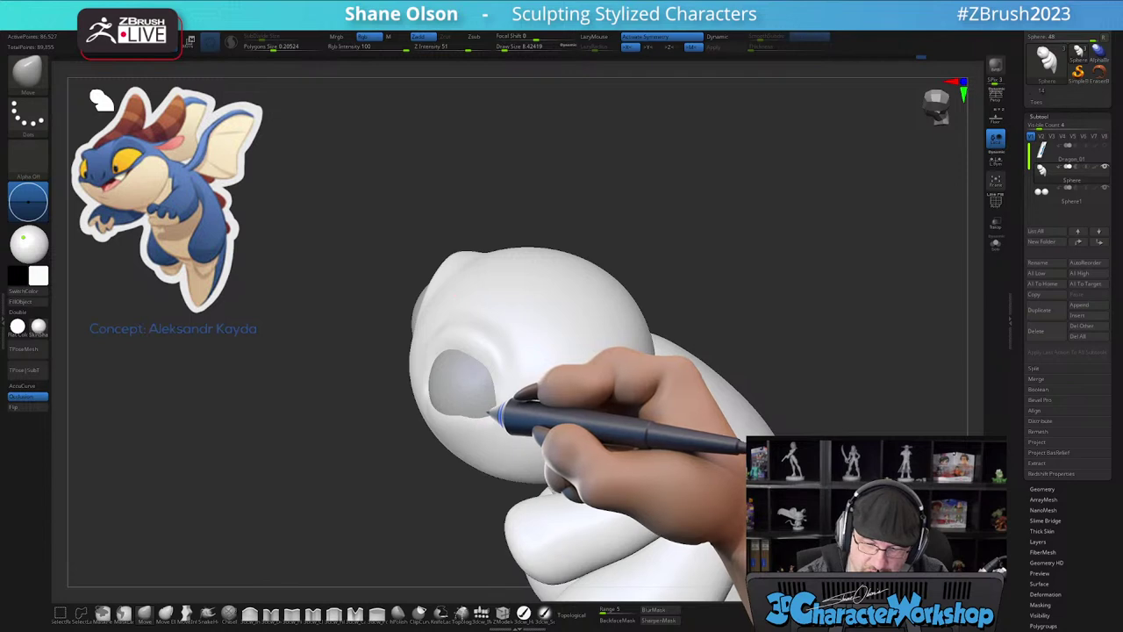
key(bracketright)
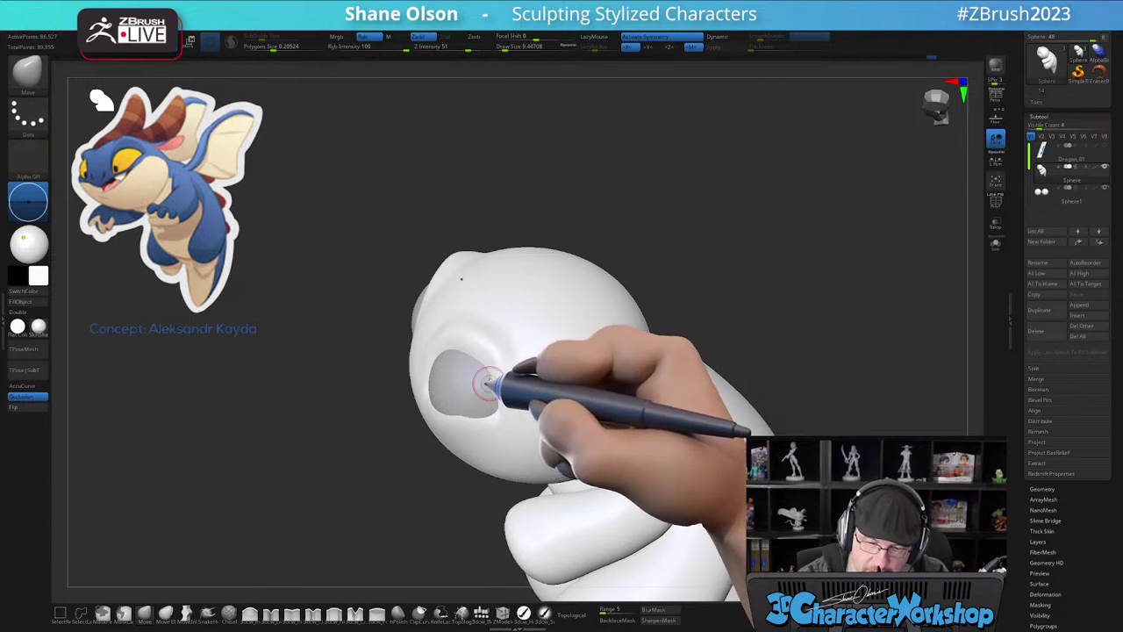
- Smooth the cheek surface below the eyes with a larger brush
mouse_move(481, 380)
right_down()
mouse_move(468, 371)
mouse_move(485, 380)
mouse_move(468, 402)
mouse_move(493, 402)
mouse_move(534, 453)
mouse_move(524, 466)
mouse_move(491, 460)
right_up()
key(bracketright)
shift+drag(448, 461, 425, 472)
right_drag(497, 447, 483, 457)
key(bracketright)
- Pull the outer lower eyelids upward with the Move brush to slant the eye openings
ctrl+right_drag(625, 434, 645, 416)
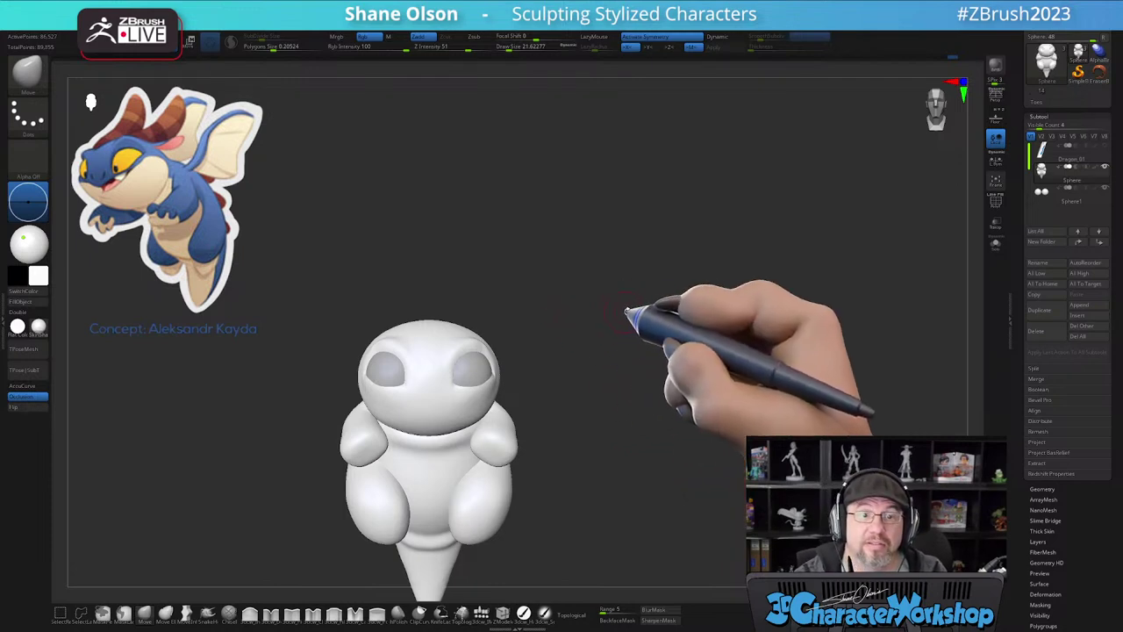
alt+right_drag(620, 304, 623, 283)
drag(623, 283, 610, 340)
alt+drag(624, 240, 617, 304)
drag(614, 363, 609, 403)
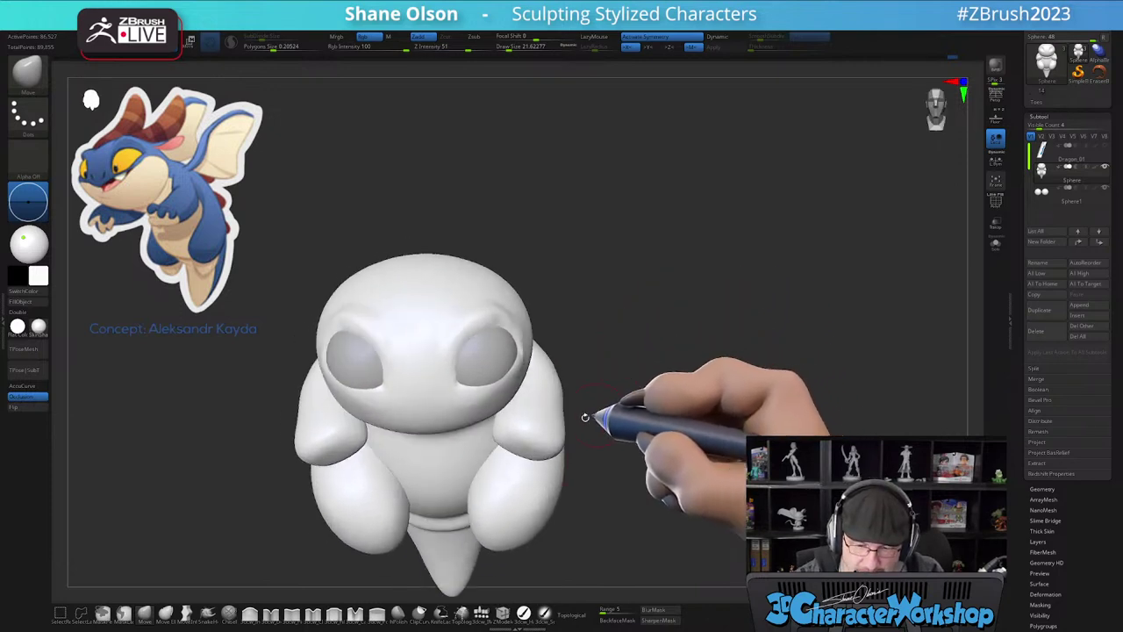
key([)
right_drag(514, 400, 534, 380)
key([)
key(])
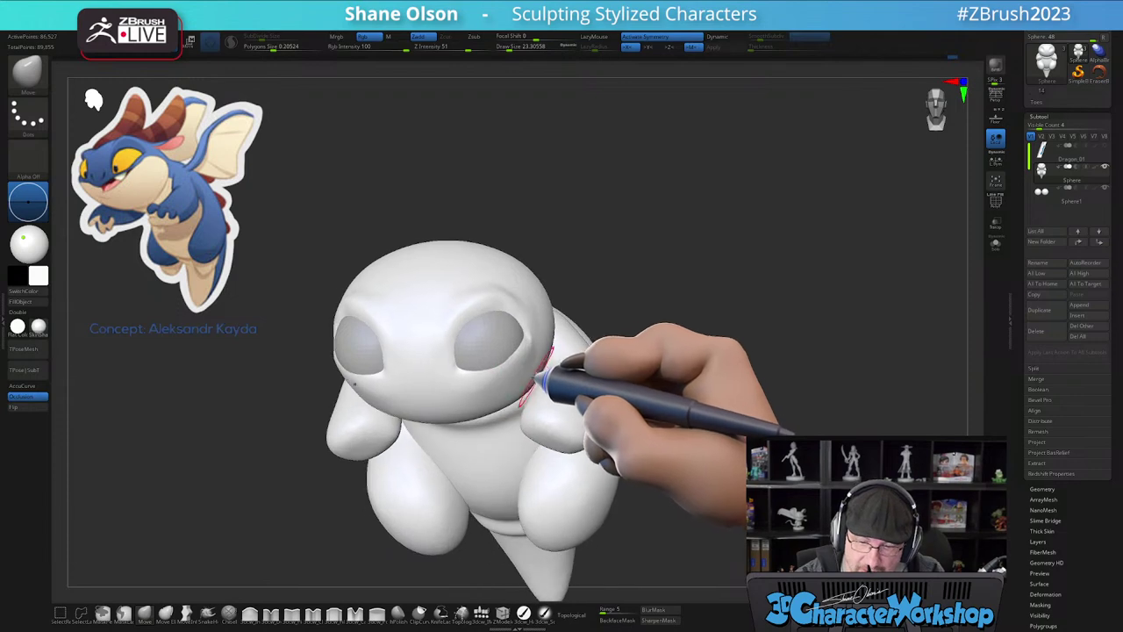
key(])
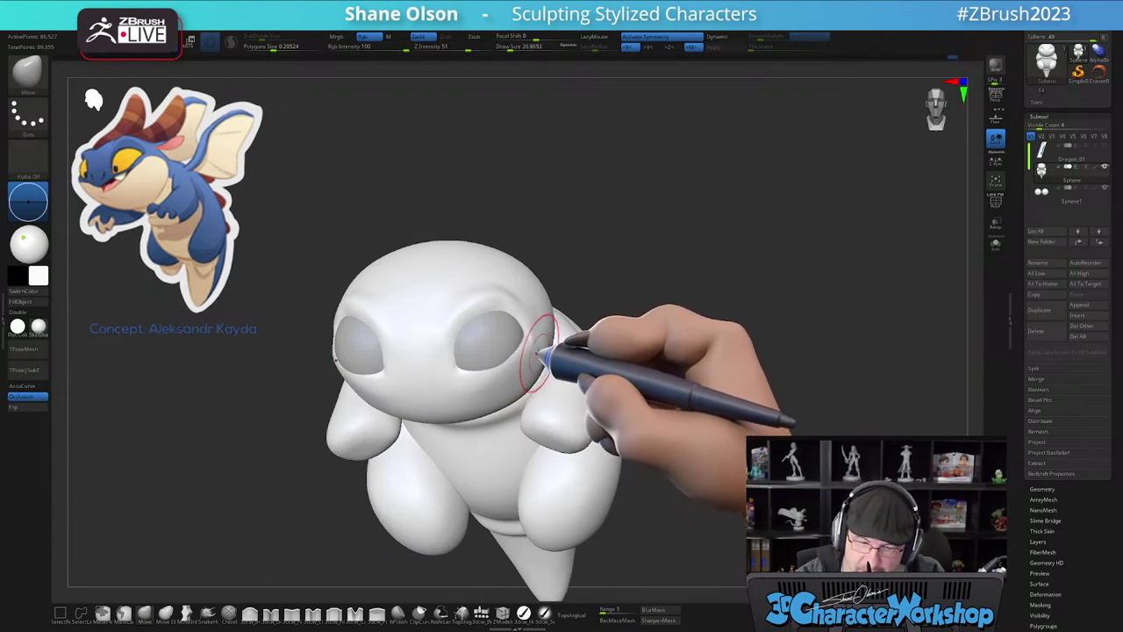
- Smooth the area below the outer eye corners and round out the cheeks from the side and front
mouse_move(559, 346)
right_down()
mouse_move(542, 340)
mouse_move(543, 374)
right_up()
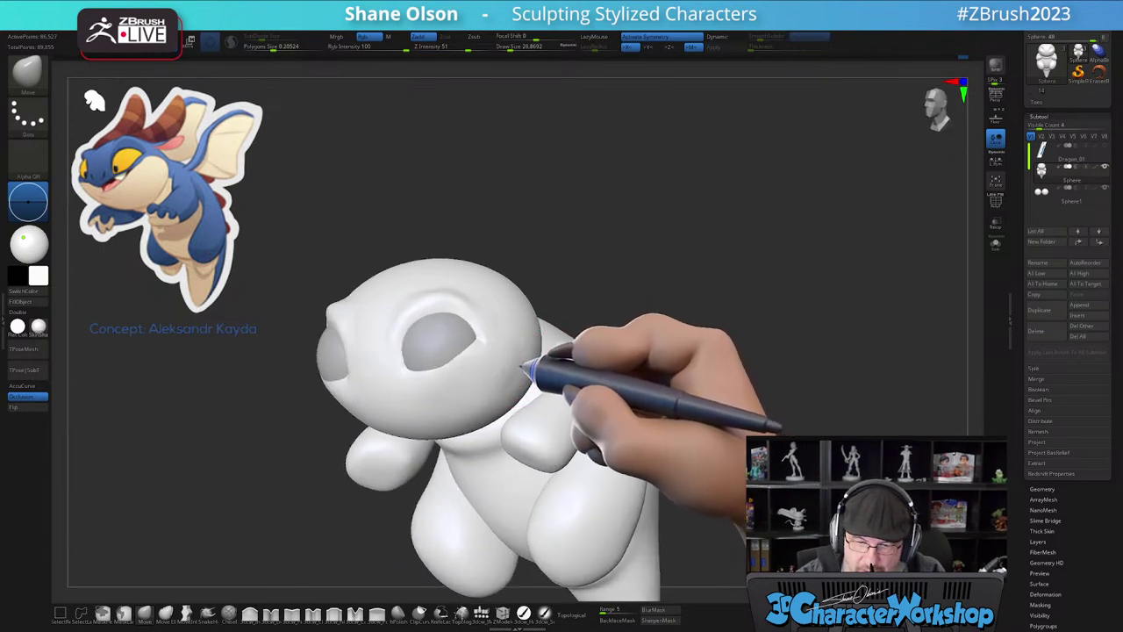
shift+drag(519, 358, 490, 387)
mouse_move(507, 379)
right_down()
mouse_move(537, 373)
mouse_move(515, 372)
mouse_move(495, 398)
right_up()
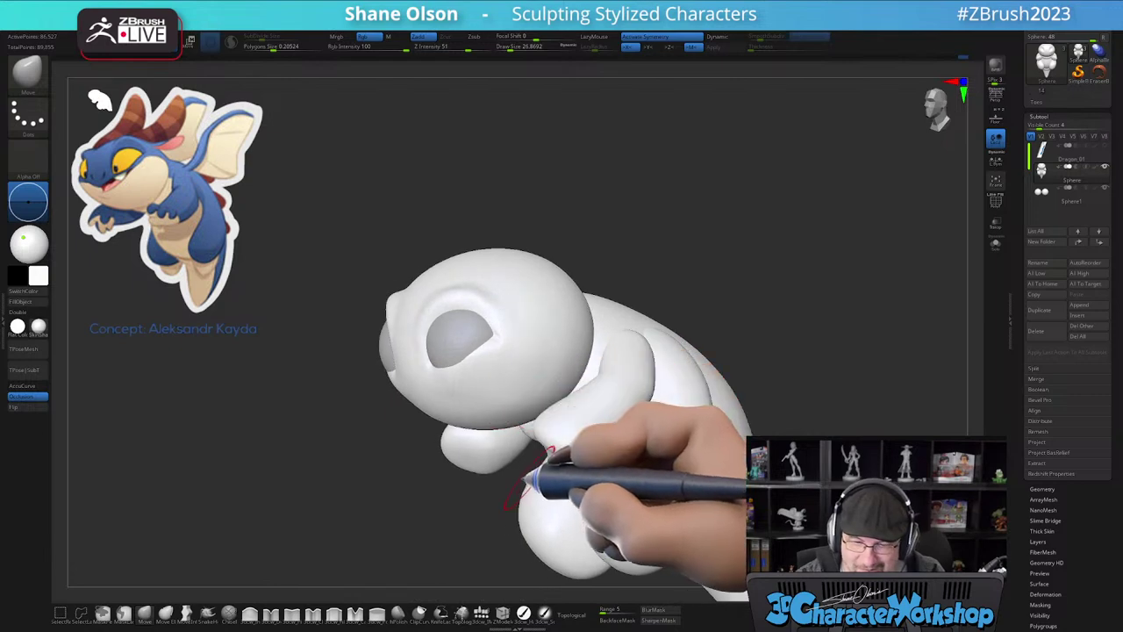
right_drag(532, 362, 535, 349)
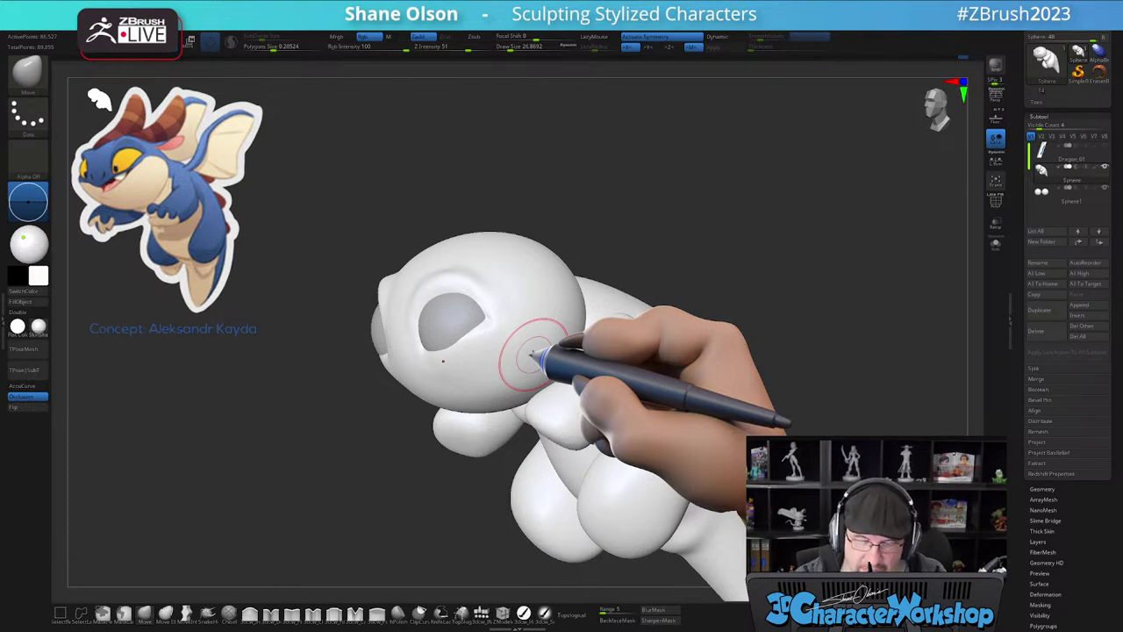
right_drag(455, 465, 492, 445)
right_drag(509, 369, 518, 357)
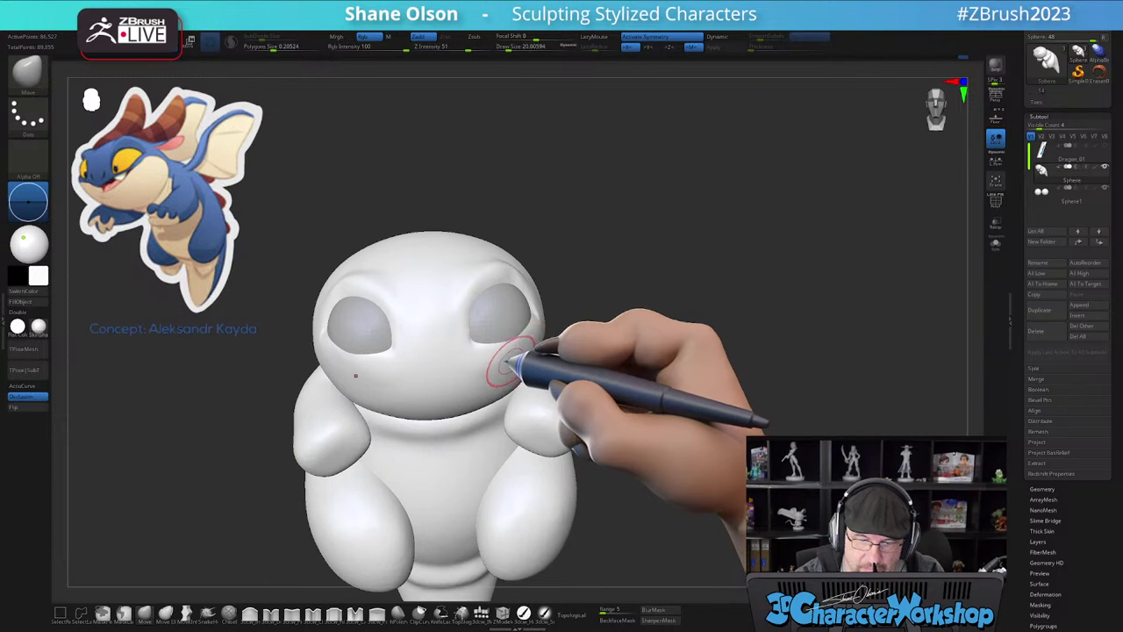
- Smooth the cheek below the outer eye corner and adjust the lower eyelid with a slightly larger Move brush
shift+drag(512, 360, 516, 345)
right_drag(531, 338, 516, 353)
key(s)
drag(516, 353, 521, 351)
mouse_move(525, 341)
right_down()
mouse_move(510, 363)
mouse_move(486, 344)
right_up()
key(s)
drag(475, 355, 471, 351)
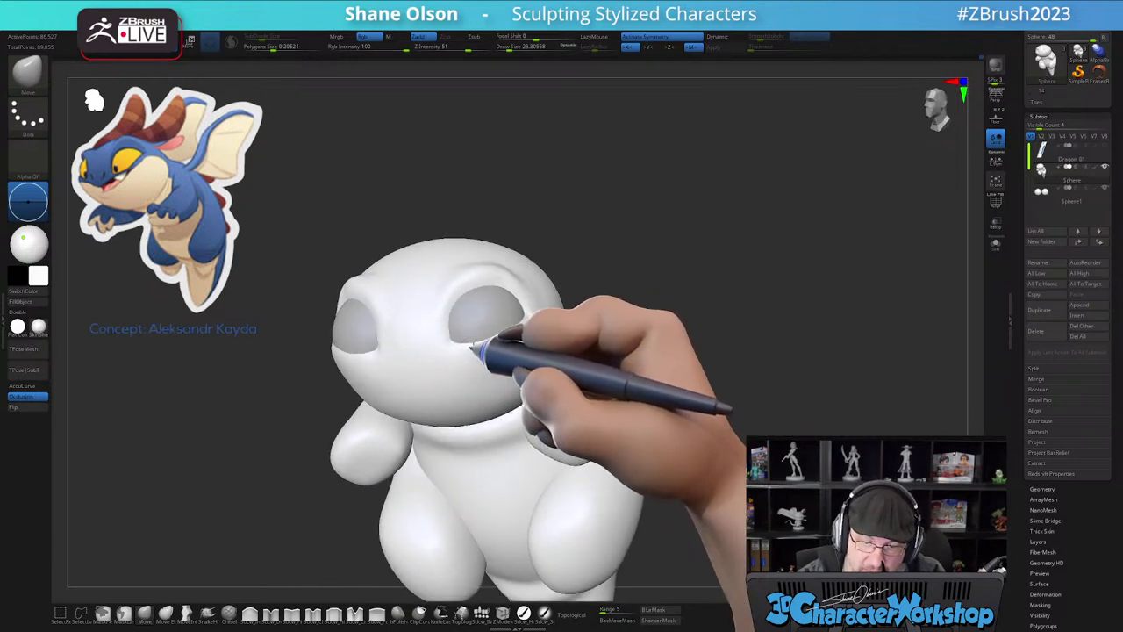
- Reshape the cheeks just below the eyes with the Move brush at a draw size of about 30
right_drag(500, 351, 507, 354)
key(s)
drag(497, 354, 502, 353)
mouse_move(508, 349)
right_down()
mouse_move(484, 381)
mouse_move(468, 376)
right_up()
right_drag(461, 525, 508, 521)
mouse_move(712, 401)
mouse_down()
mouse_move(697, 423)
mouse_move(730, 380)
mouse_up()
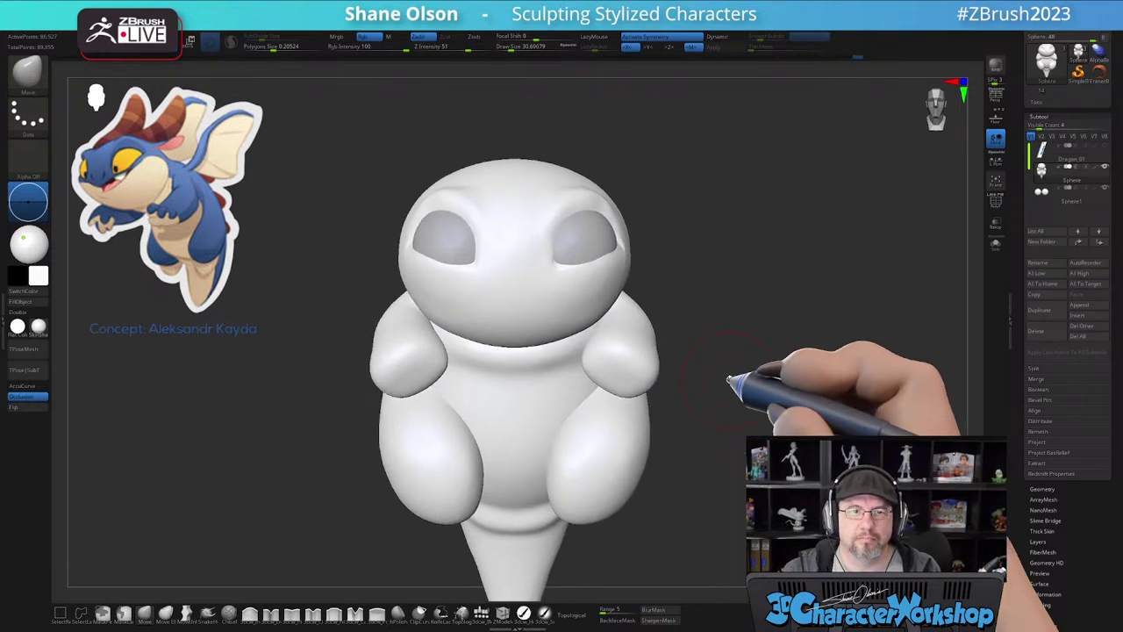
- Adjust the sides of the jaw and the muzzle with a much larger Move brush, checking the head from above
drag(729, 379, 790, 426)
drag(421, 381, 466, 371)
key(bracketright)
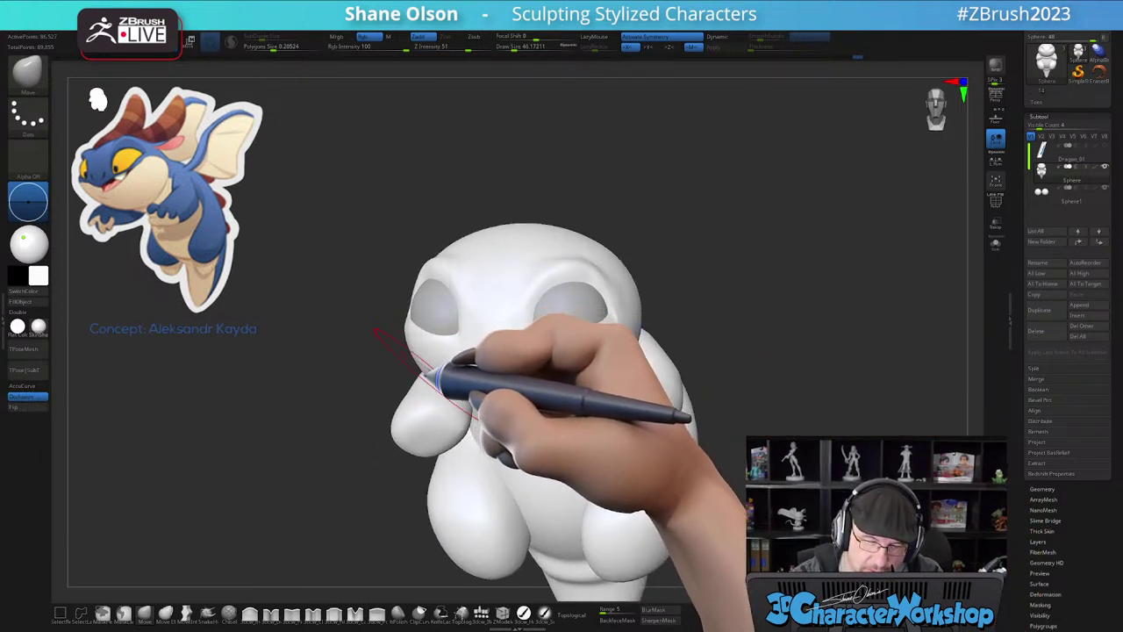
mouse_move(604, 444)
right_down()
mouse_move(648, 383)
mouse_move(618, 395)
mouse_move(590, 362)
mouse_move(604, 369)
mouse_move(631, 346)
mouse_move(606, 364)
mouse_move(591, 402)
right_up()
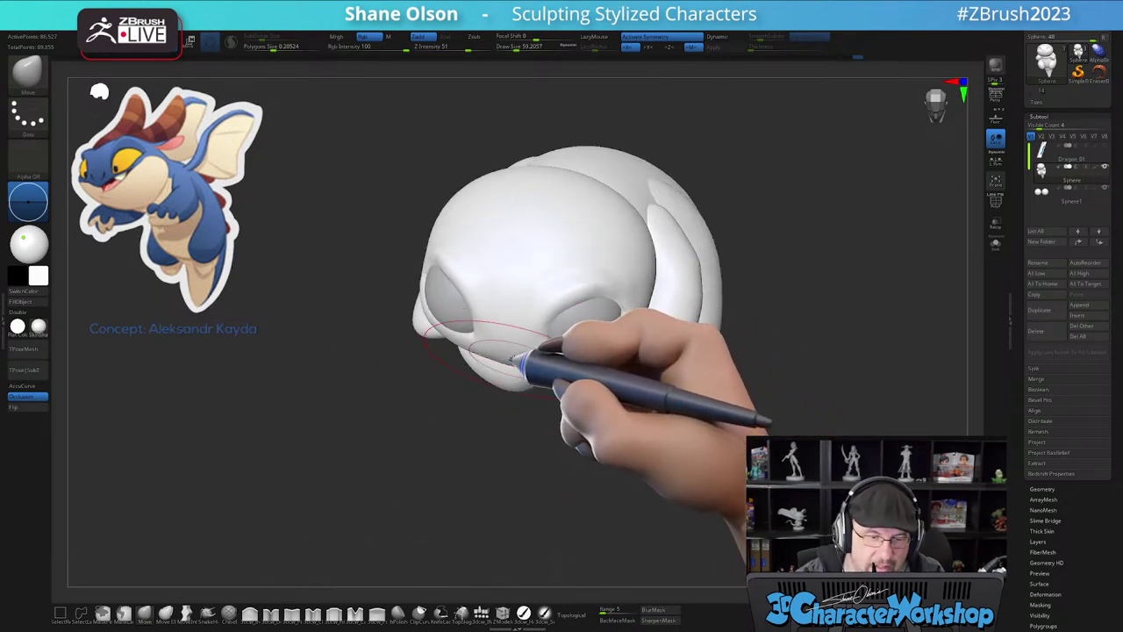
key(bracketleft)
mouse_move(634, 430)
right_down()
mouse_move(647, 446)
mouse_move(577, 509)
mouse_move(604, 481)
mouse_move(572, 371)
mouse_move(572, 389)
right_up()
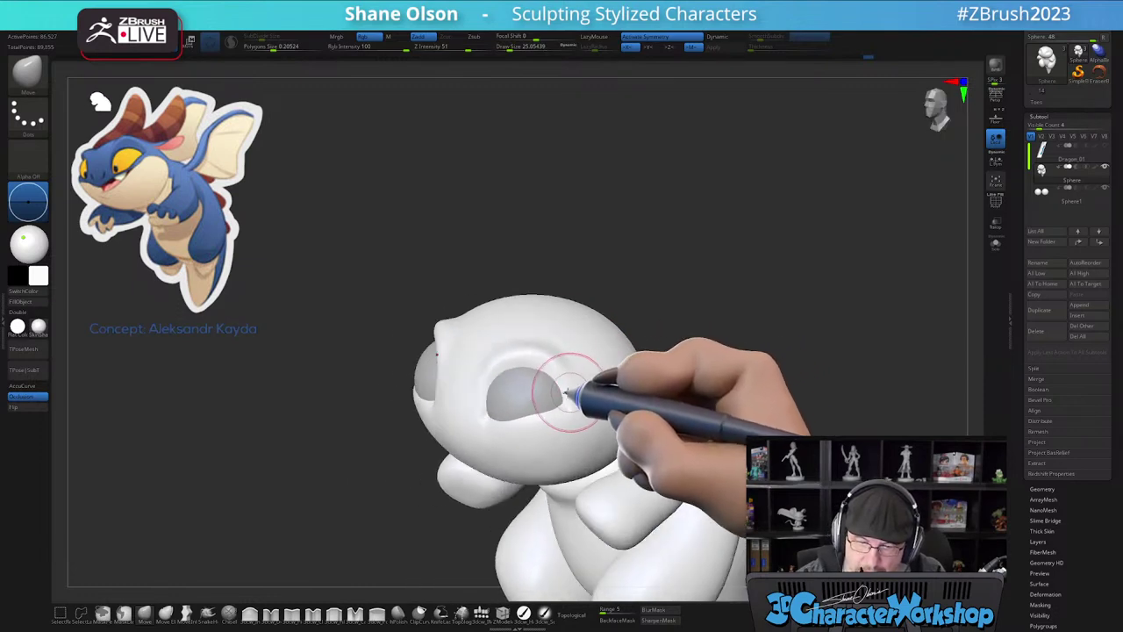
- Refine the outer eye corners with the Move brush reduced to a draw size of about 13
drag(552, 393, 550, 390)
mouse_move(570, 398)
alt+right_down()
mouse_move(538, 309)
mouse_move(538, 332)
alt+right_up()
key([)
key([)
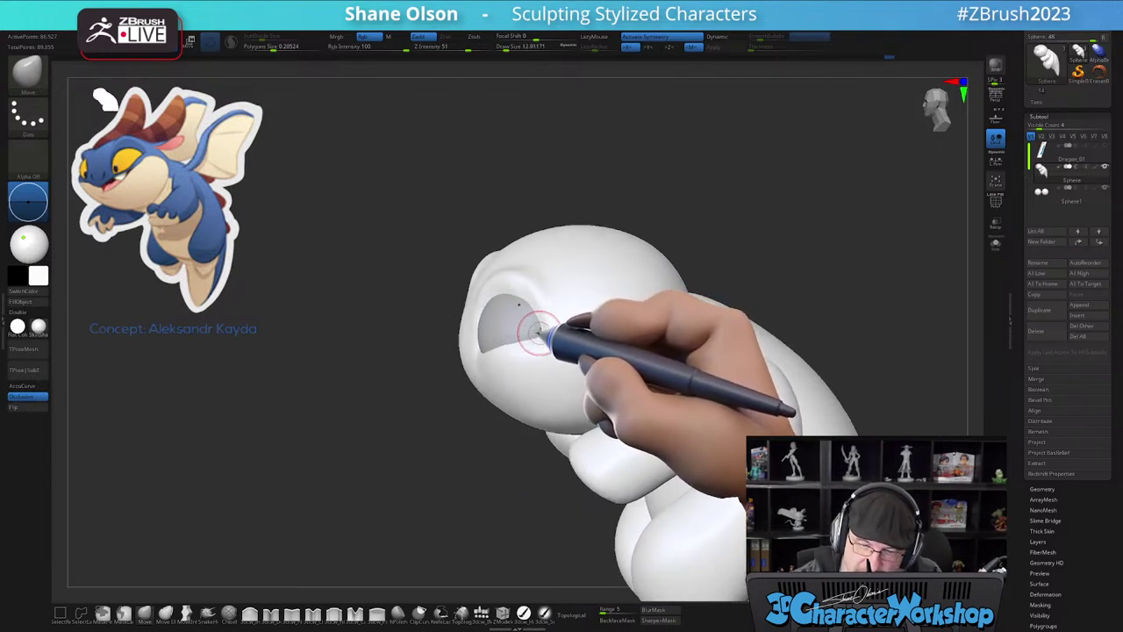
right_drag(567, 350, 583, 342)
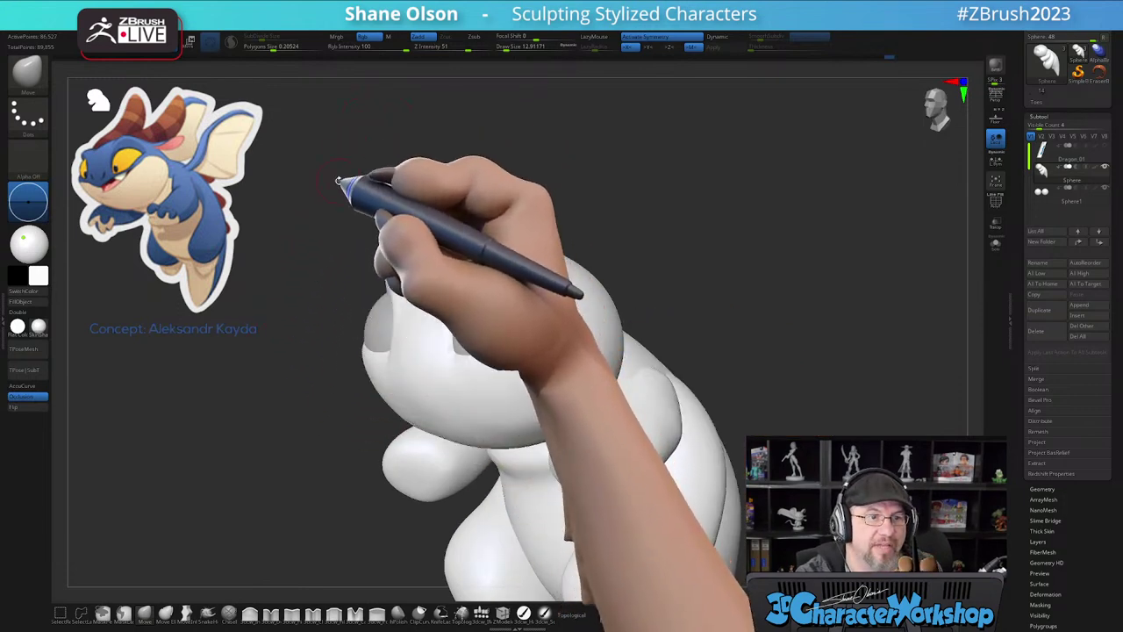
right_drag(722, 309, 733, 279)
mouse_move(682, 410)
right_down()
mouse_move(709, 372)
mouse_move(759, 360)
mouse_move(630, 362)
right_up()
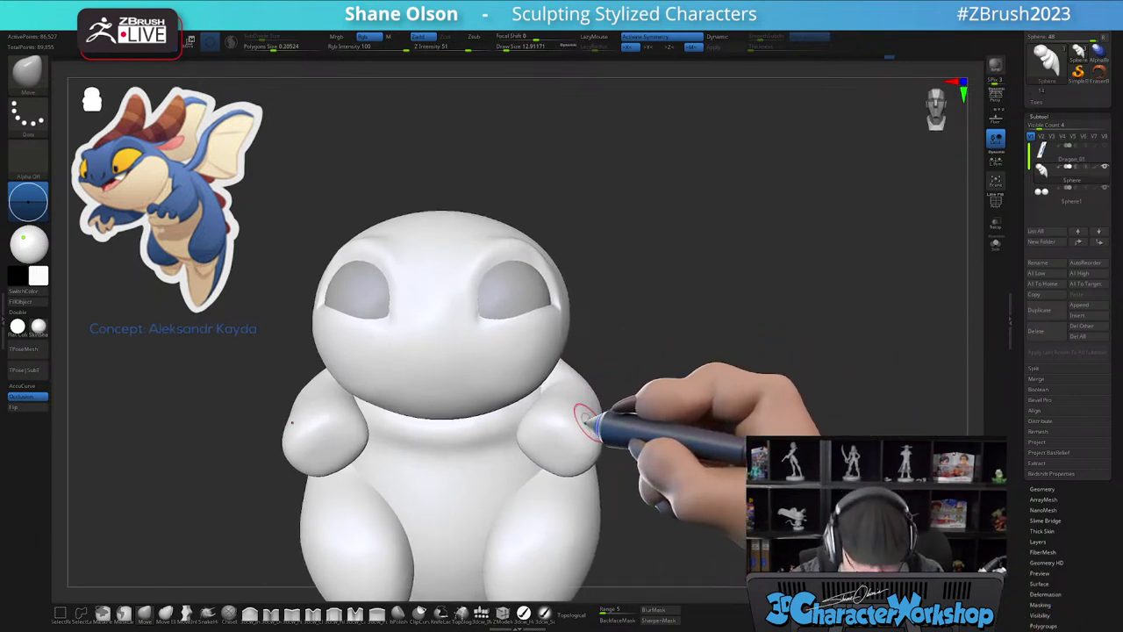
- Puff out the cheeks and lower face with the Inflate brush at a draw size of about 41
alt+right_drag(532, 361, 554, 355)
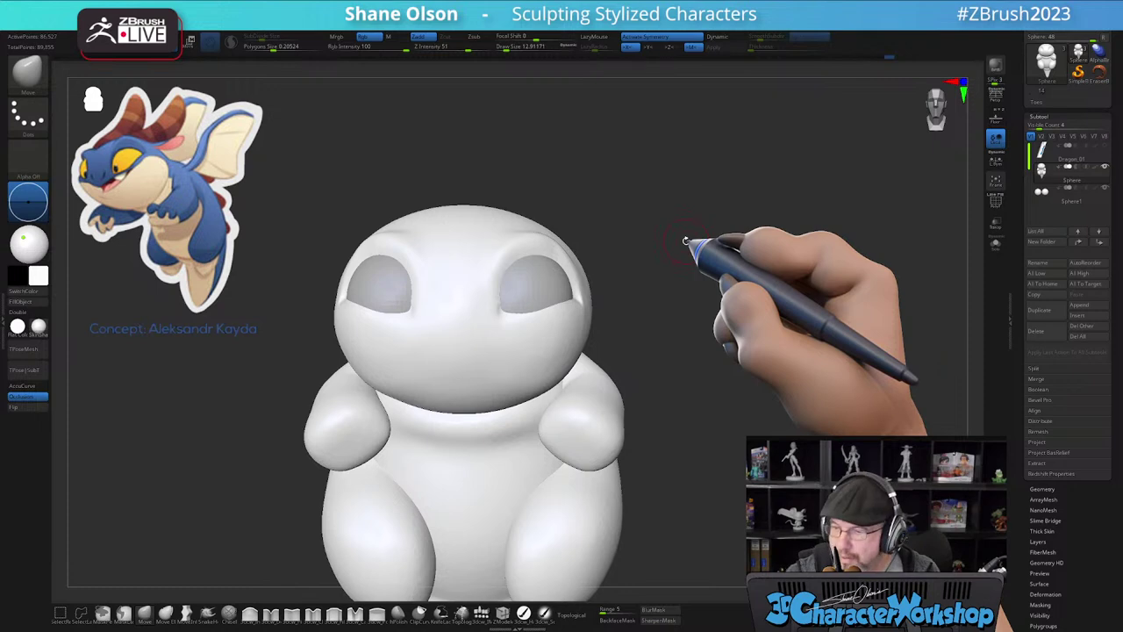
mouse_move(639, 368)
alt+mouse_down()
mouse_move(644, 339)
mouse_move(626, 355)
mouse_move(659, 361)
alt+mouse_up()
key(bracketright)
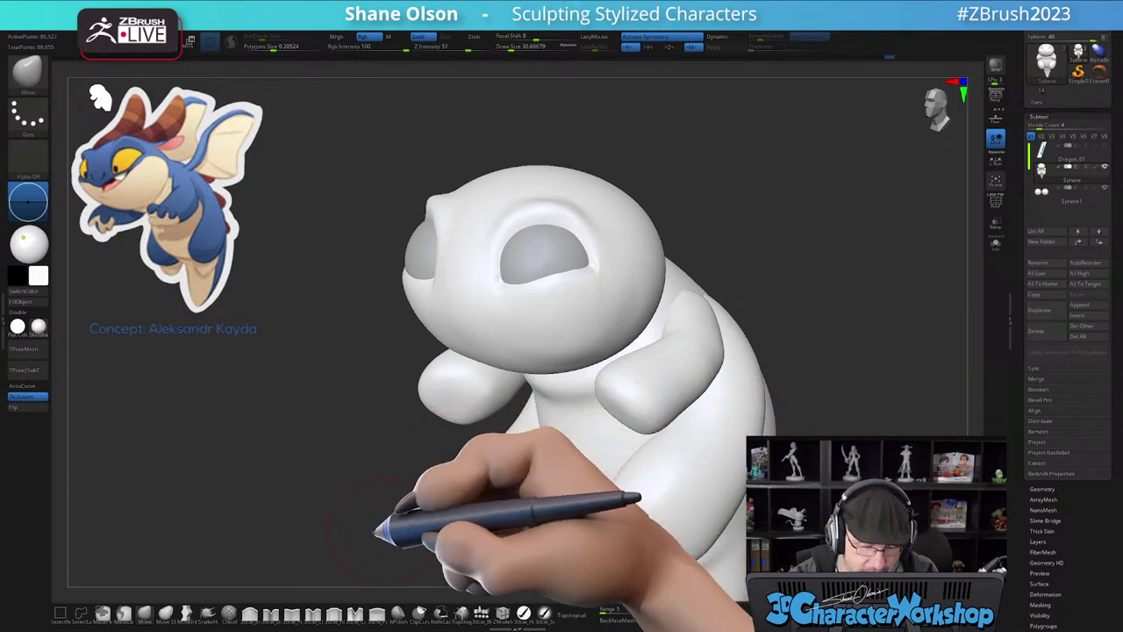
click(250, 614)
key(bracketright)
right_drag(541, 332, 571, 328)
mouse_move(639, 309)
right_down()
mouse_move(602, 318)
mouse_move(636, 288)
right_up()
drag(637, 288, 627, 314)
right_drag(626, 310, 632, 319)
drag(529, 329, 562, 321)
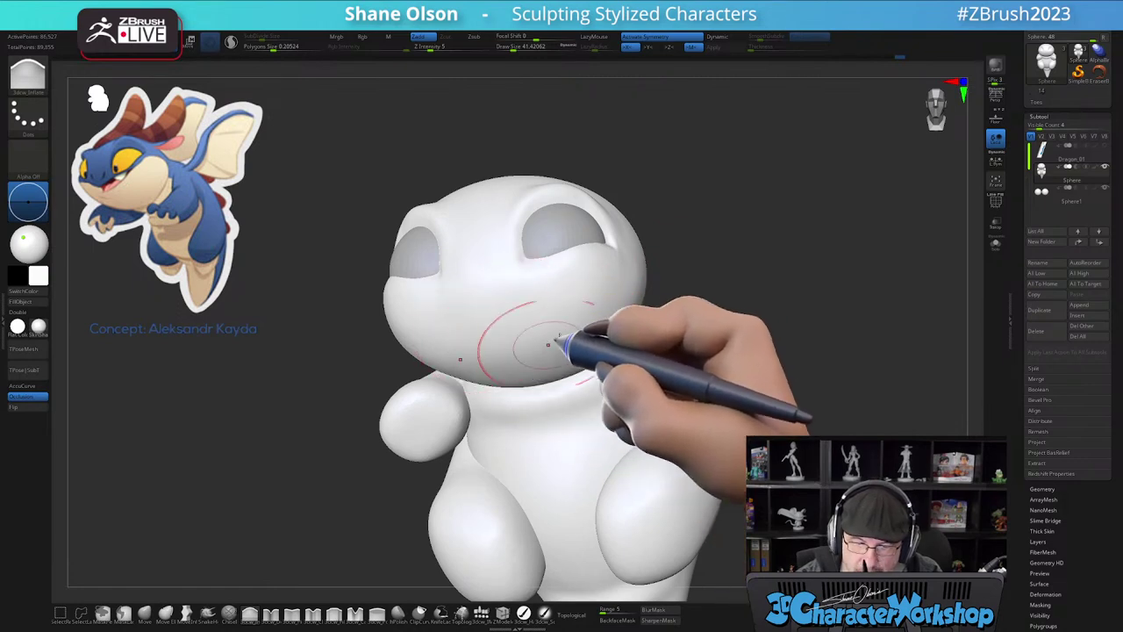
- Touch up the fullness of the cheeks with the Inflate brush at varying sizes, ending at a draw size of about 17
drag(816, 367, 793, 397)
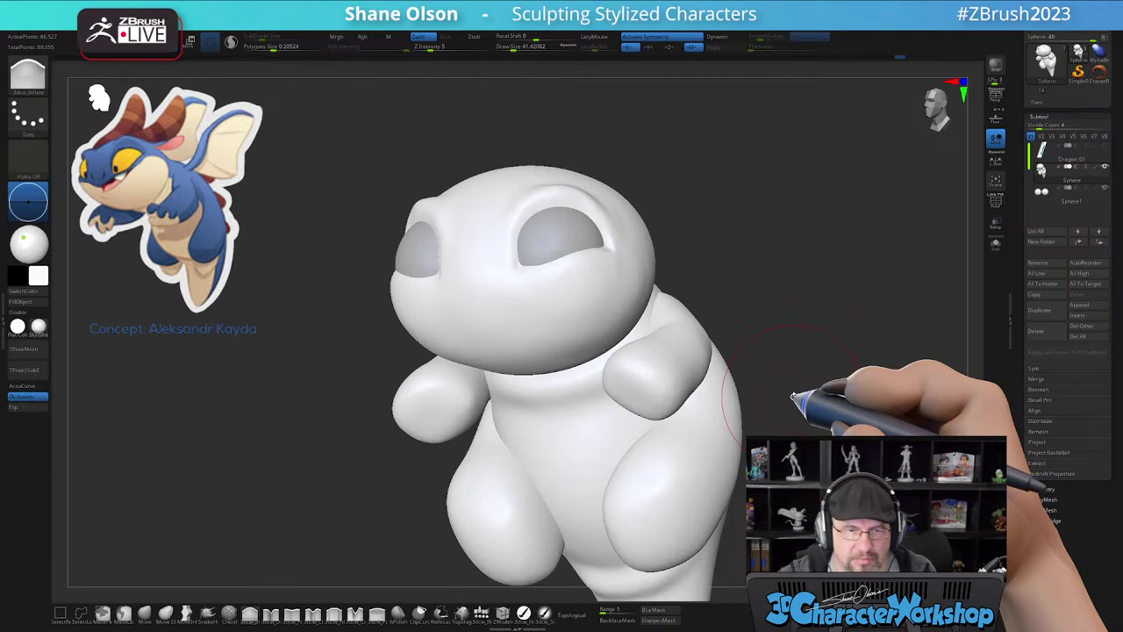
mouse_move(871, 281)
mouse_down()
mouse_move(836, 271)
mouse_move(830, 255)
mouse_move(761, 270)
mouse_up()
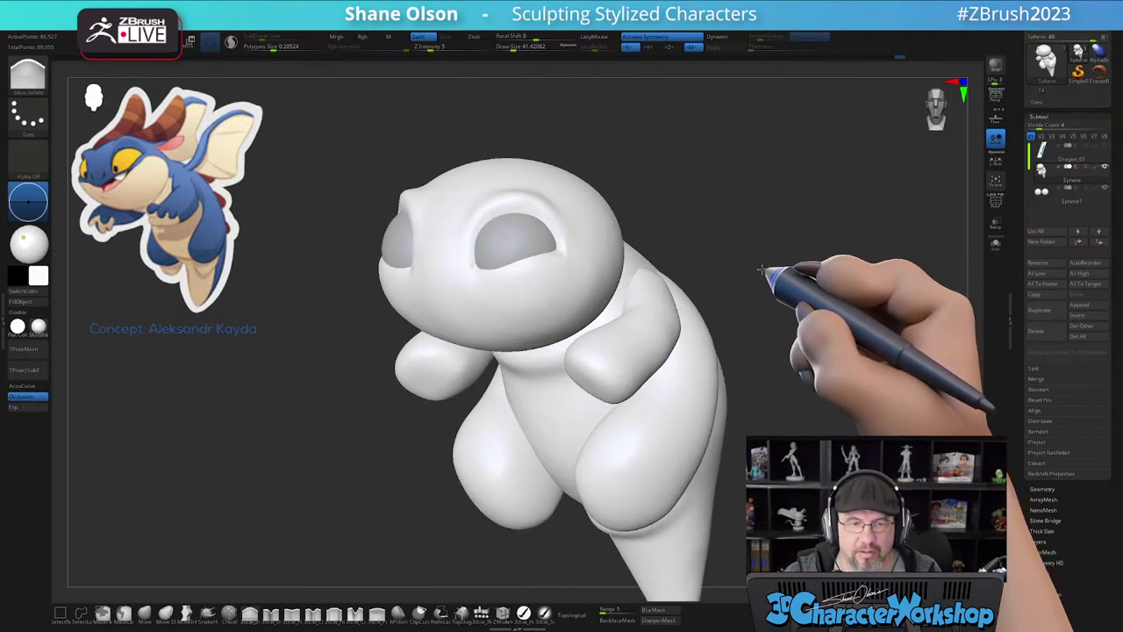
mouse_move(764, 218)
alt+mouse_down()
mouse_move(743, 240)
mouse_move(769, 215)
alt+mouse_up()
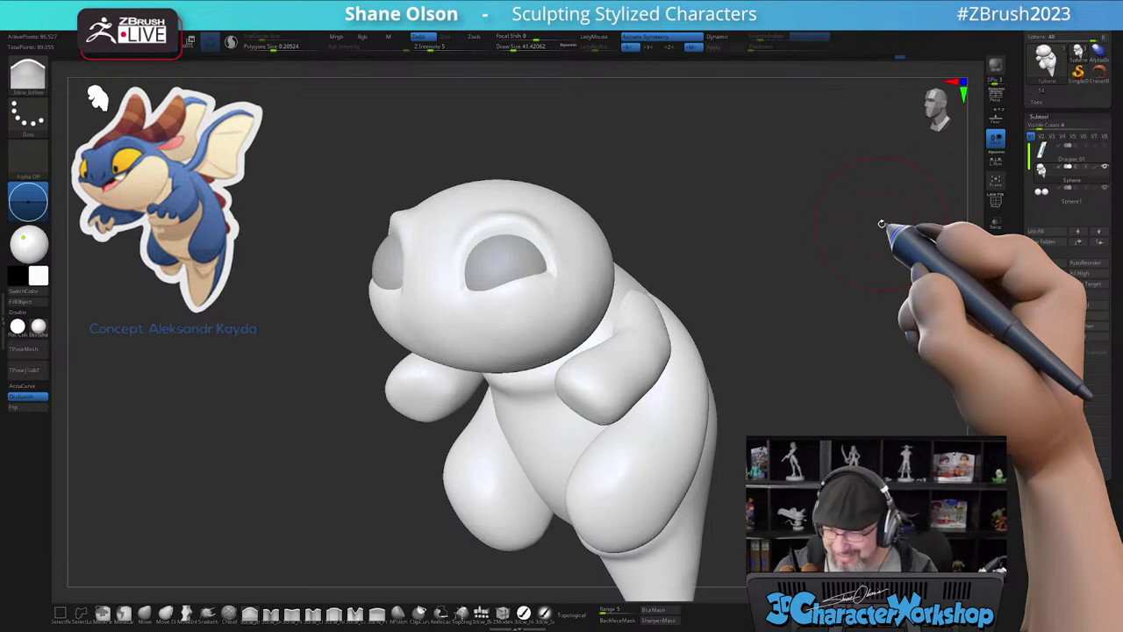
mouse_move(511, 307)
right_down()
mouse_move(521, 290)
mouse_move(509, 355)
mouse_move(545, 384)
right_up()
key(s)
mouse_move(691, 354)
mouse_down()
mouse_move(714, 352)
mouse_move(683, 373)
mouse_up()
key(s)
mouse_move(575, 336)
mouse_down()
mouse_move(609, 336)
mouse_move(597, 332)
mouse_move(616, 303)
mouse_move(614, 321)
mouse_up()
key(s)
mouse_move(786, 428)
mouse_down()
mouse_move(721, 430)
mouse_move(773, 429)
mouse_up()
mouse_move(485, 386)
right_down()
mouse_move(506, 379)
mouse_move(498, 395)
right_up()
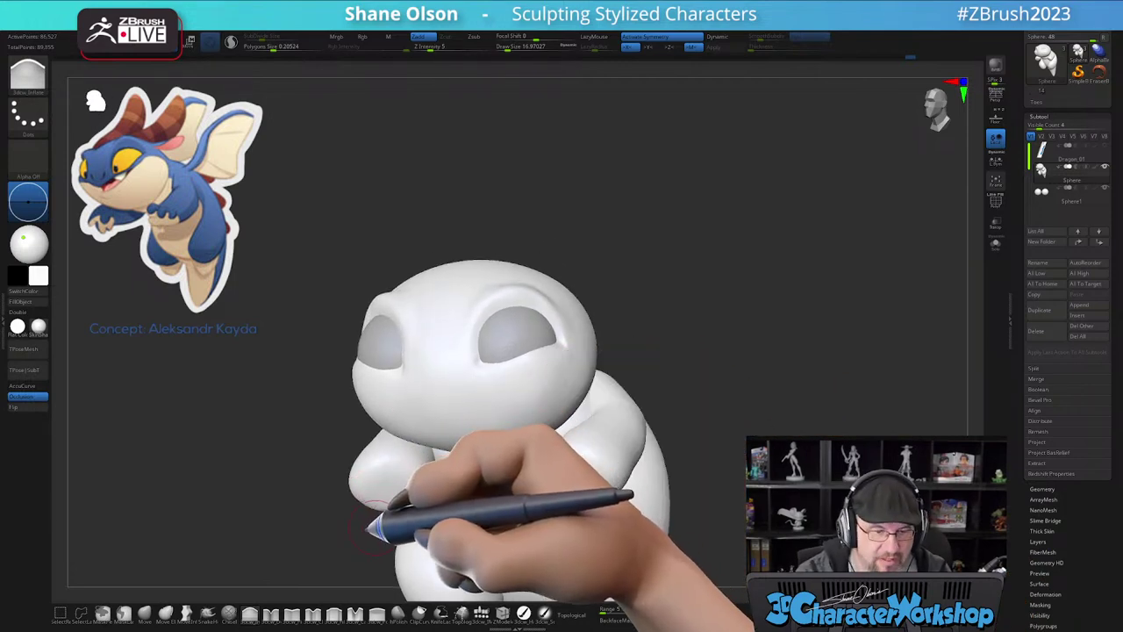
- Paint a curved smile-shaped mask across the lower face for the mouth, using a draw size of about 4.3
mouse_move(455, 400)
right_down()
mouse_move(480, 386)
mouse_move(511, 403)
mouse_move(527, 389)
mouse_move(489, 418)
mouse_move(489, 334)
mouse_move(514, 334)
mouse_move(498, 305)
mouse_move(494, 370)
mouse_move(517, 394)
mouse_move(515, 421)
mouse_move(481, 395)
mouse_move(513, 390)
mouse_move(509, 460)
right_up()
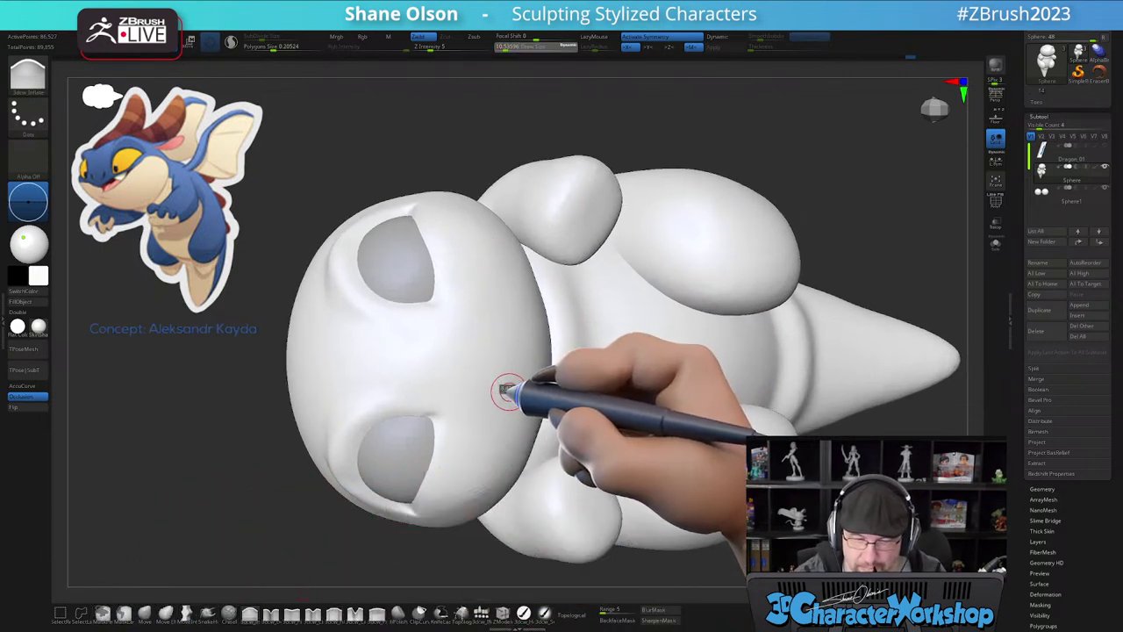
ctrl+right_drag(514, 379, 515, 353)
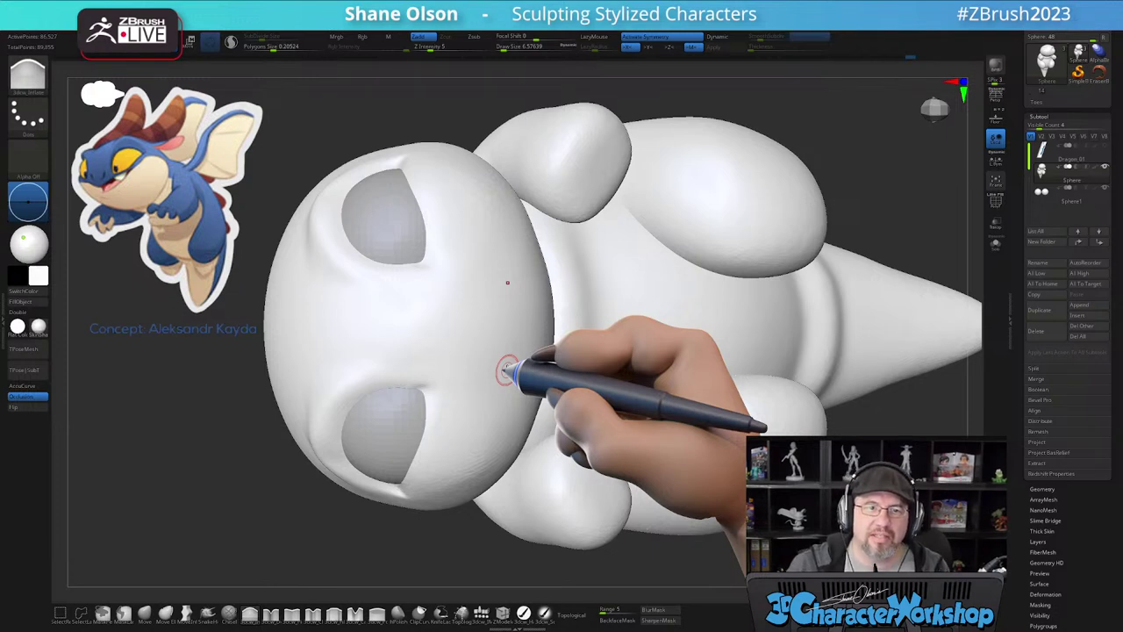
key([)
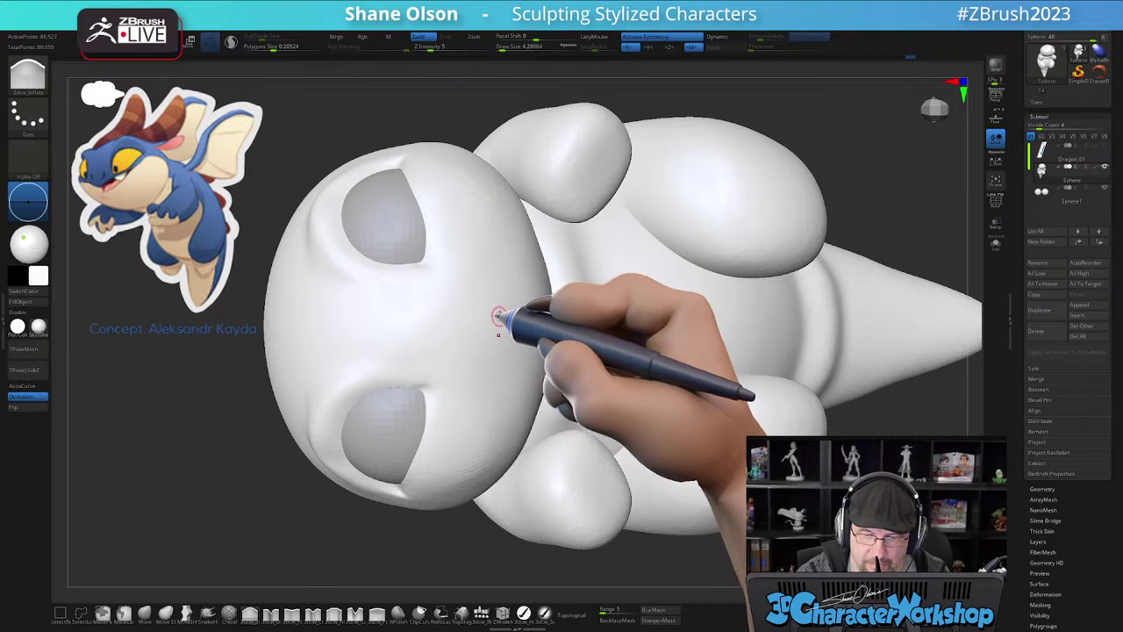
ctrl+drag(498, 312, 499, 314)
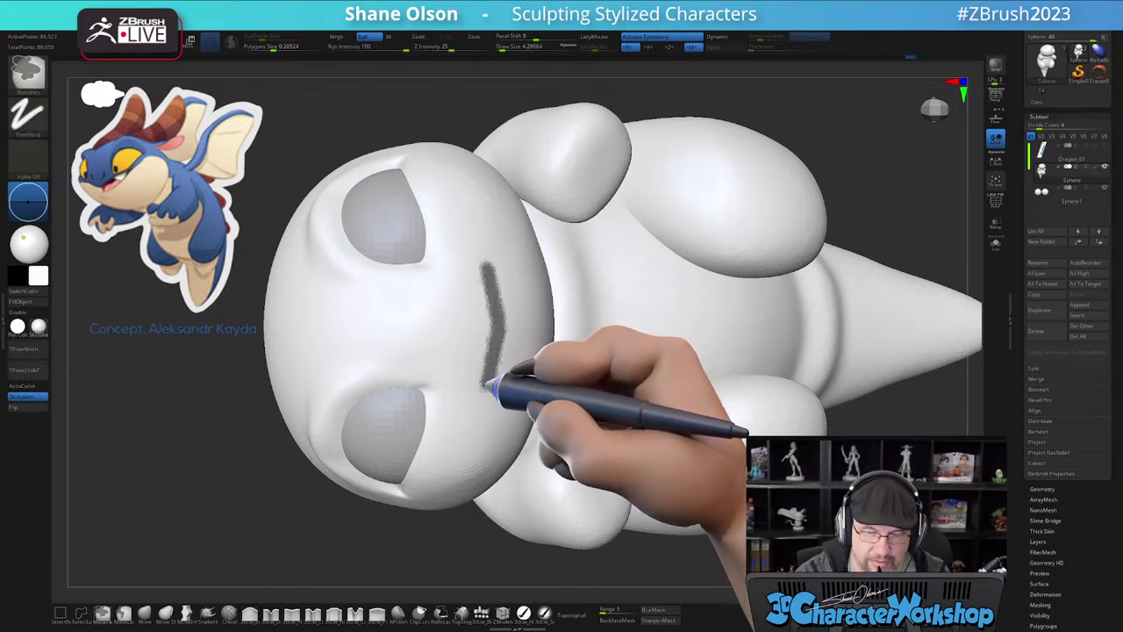
ctrl+drag(477, 423, 474, 432)
right_drag(529, 364, 515, 342)
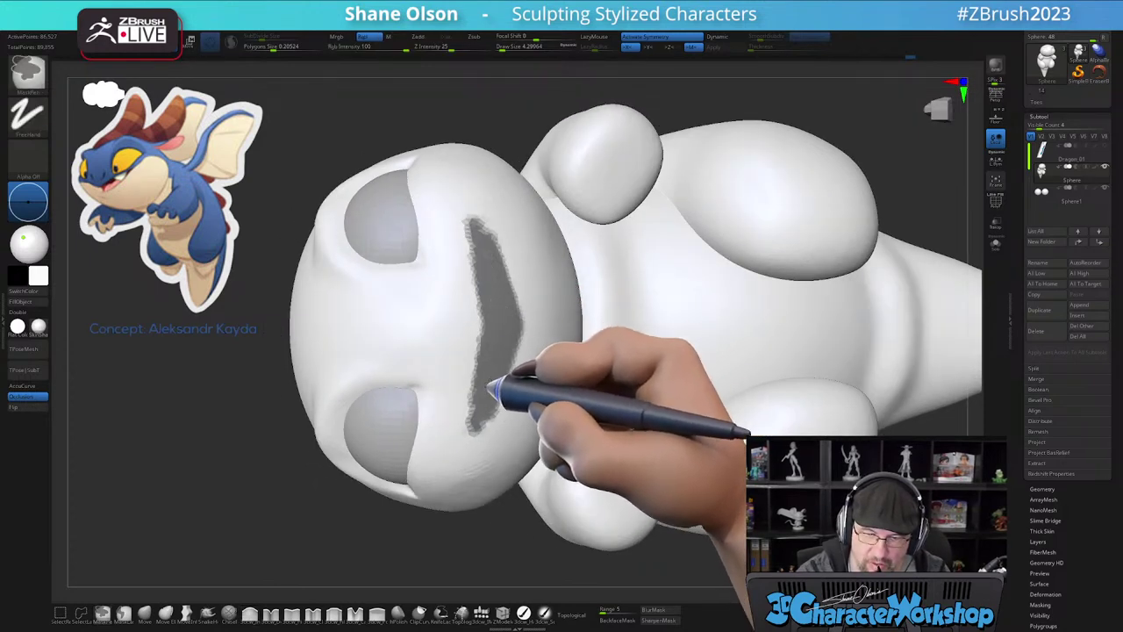
right_drag(513, 365, 484, 401)
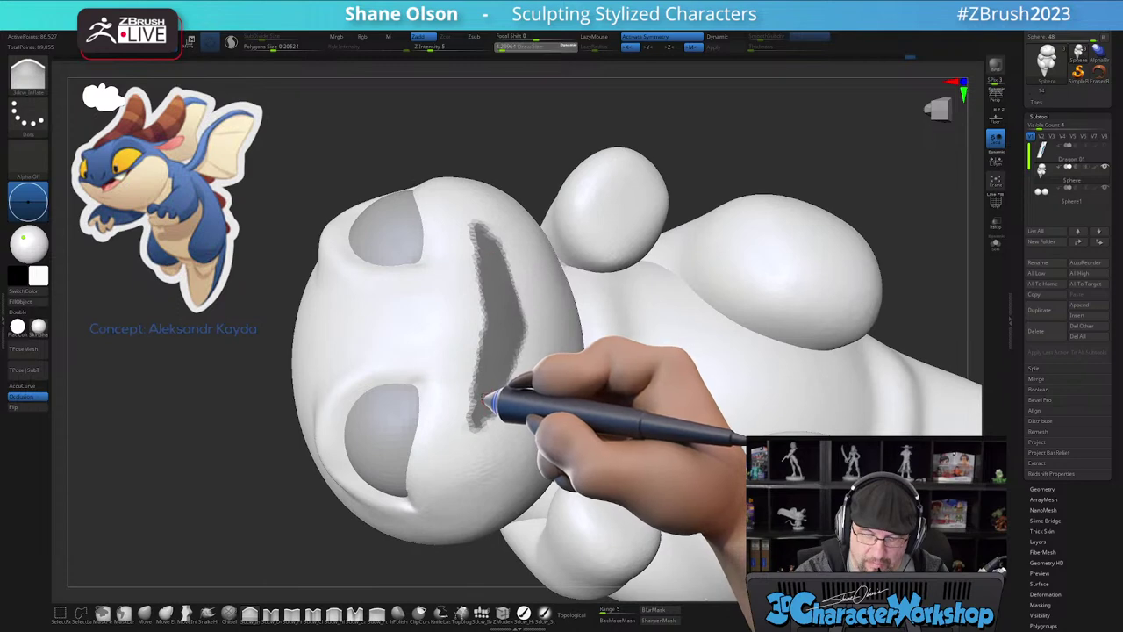
- Clean up the edges and corners of the mouth mask with the mask brush at a draw size of about 2.2
key(ctrl)
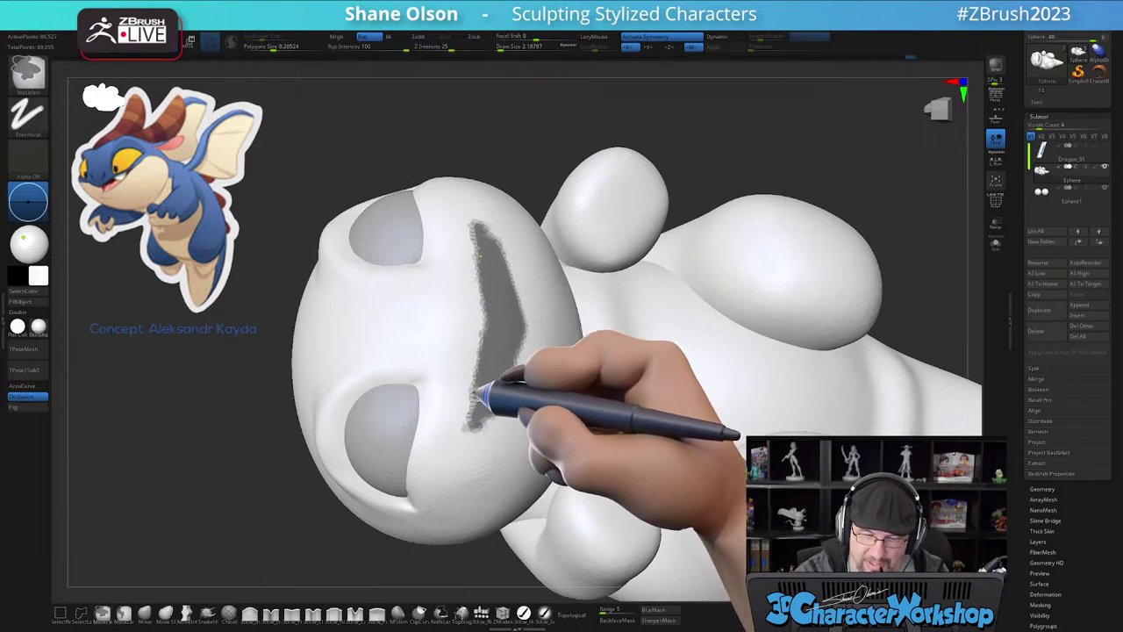
mouse_move(509, 359)
right_down()
mouse_move(519, 363)
mouse_move(504, 381)
mouse_move(518, 384)
mouse_move(509, 345)
mouse_move(494, 327)
mouse_move(484, 336)
right_up()
key(ctrl)
key(ctrl)
key(ctrl)
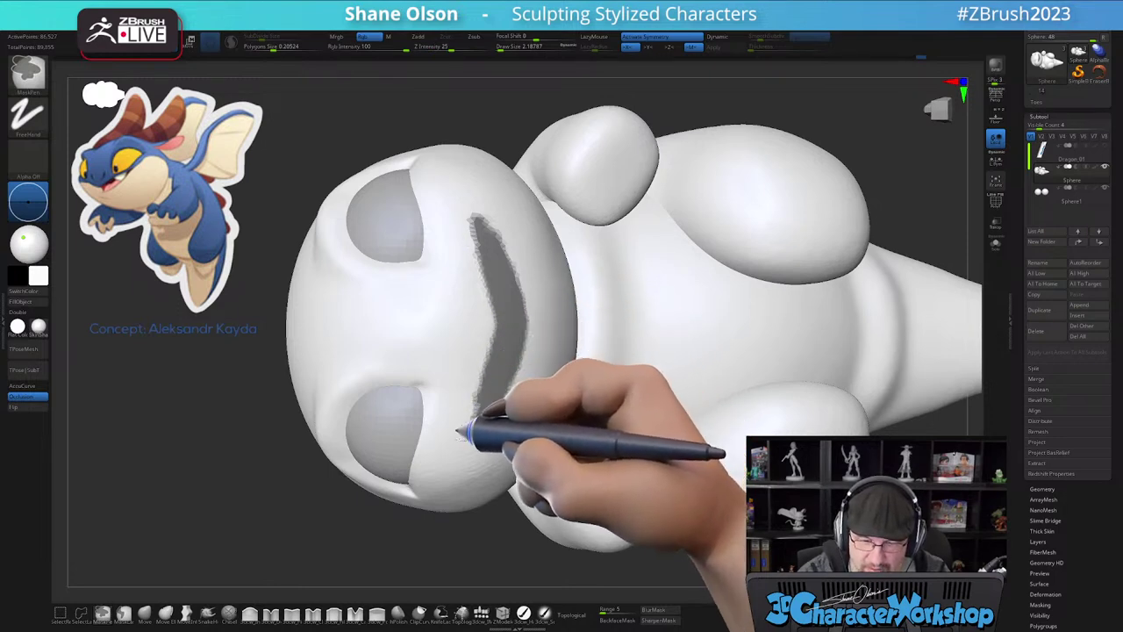
key(ctrl)
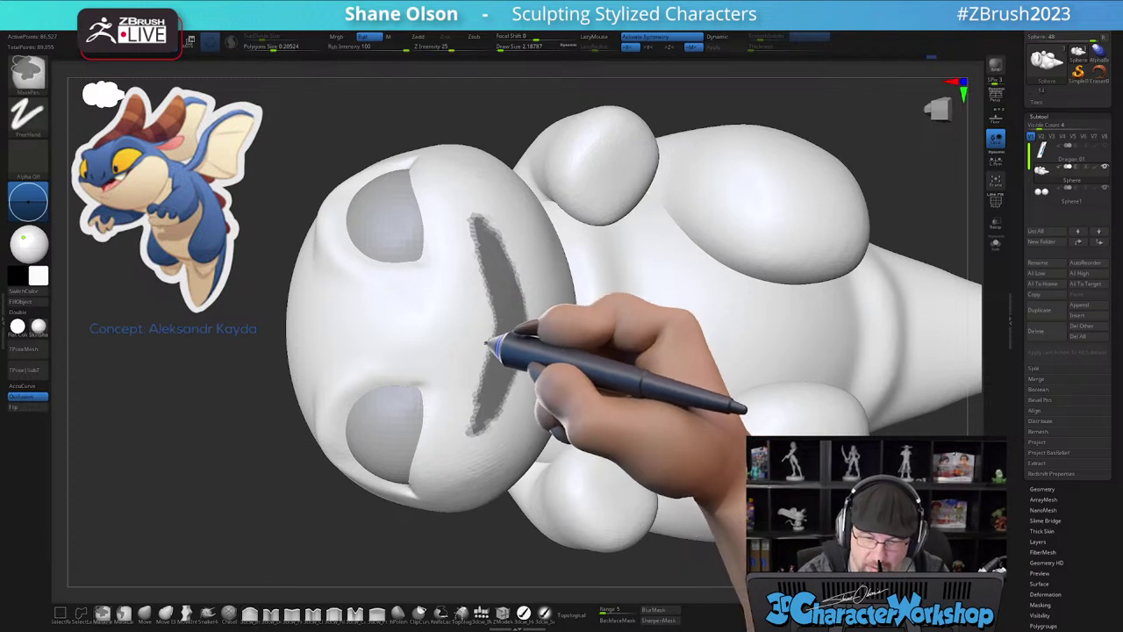
mouse_move(515, 383)
right_down()
mouse_move(508, 389)
mouse_move(521, 389)
right_up()
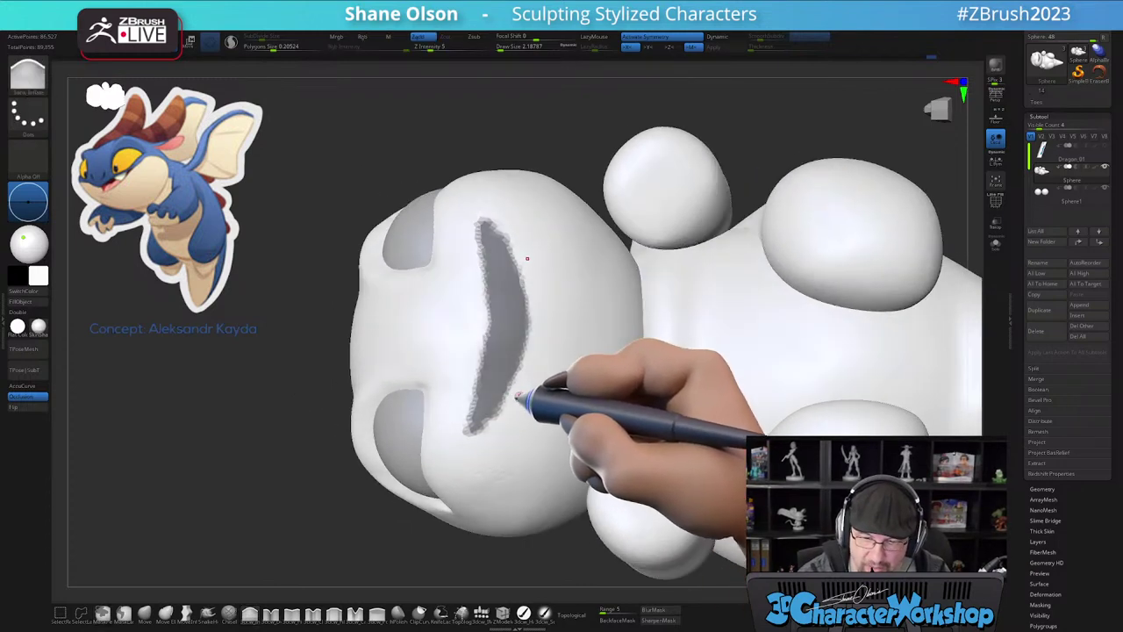
key(ctrl)
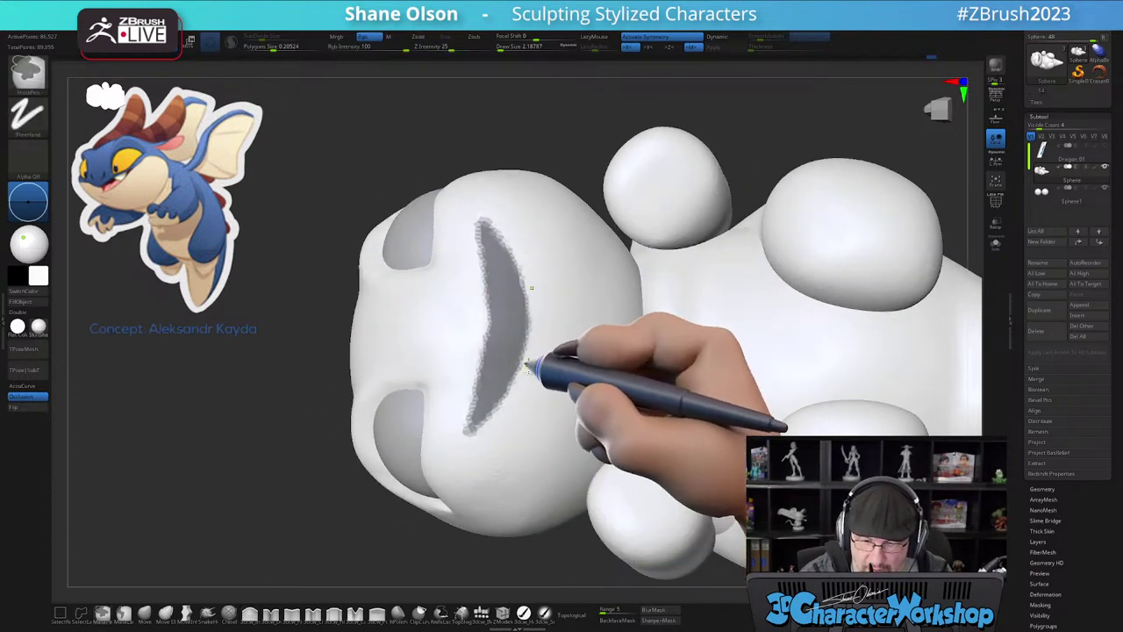
mouse_move(520, 402)
right_down()
mouse_move(551, 401)
mouse_move(530, 416)
mouse_move(531, 397)
mouse_move(510, 421)
mouse_move(528, 416)
mouse_move(547, 484)
right_up()
- Invert the mask so that only the smile shape on the body mesh is editable
ctrl+click(471, 548)
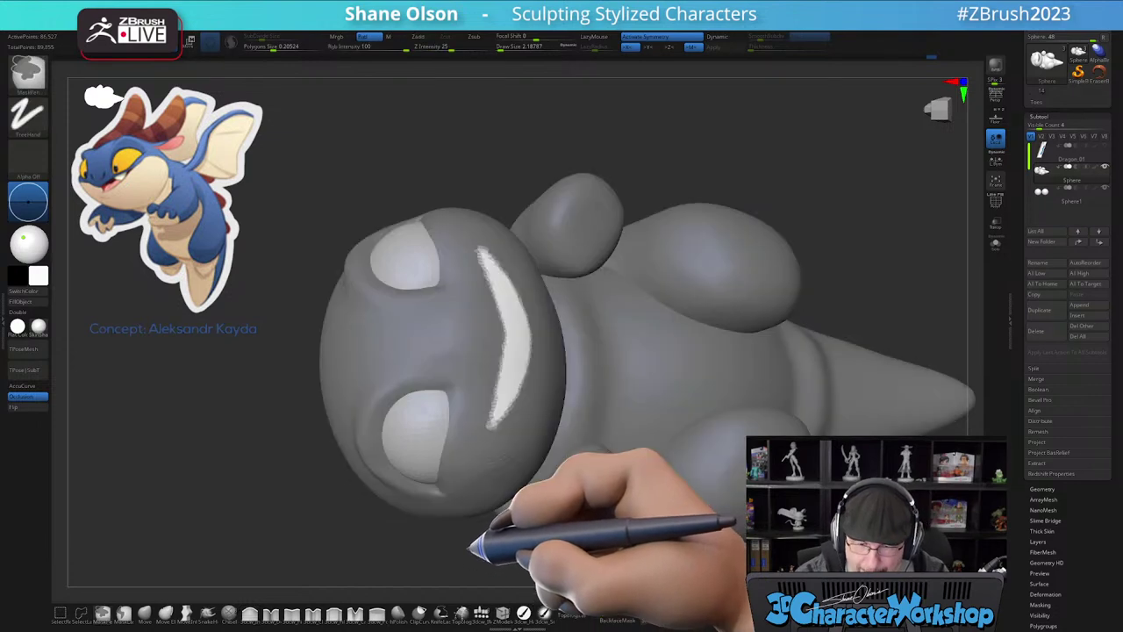
ctrl+right_drag(476, 516, 368, 550)
right_drag(395, 508, 392, 472)
ctrl+right_drag(451, 385, 437, 454)
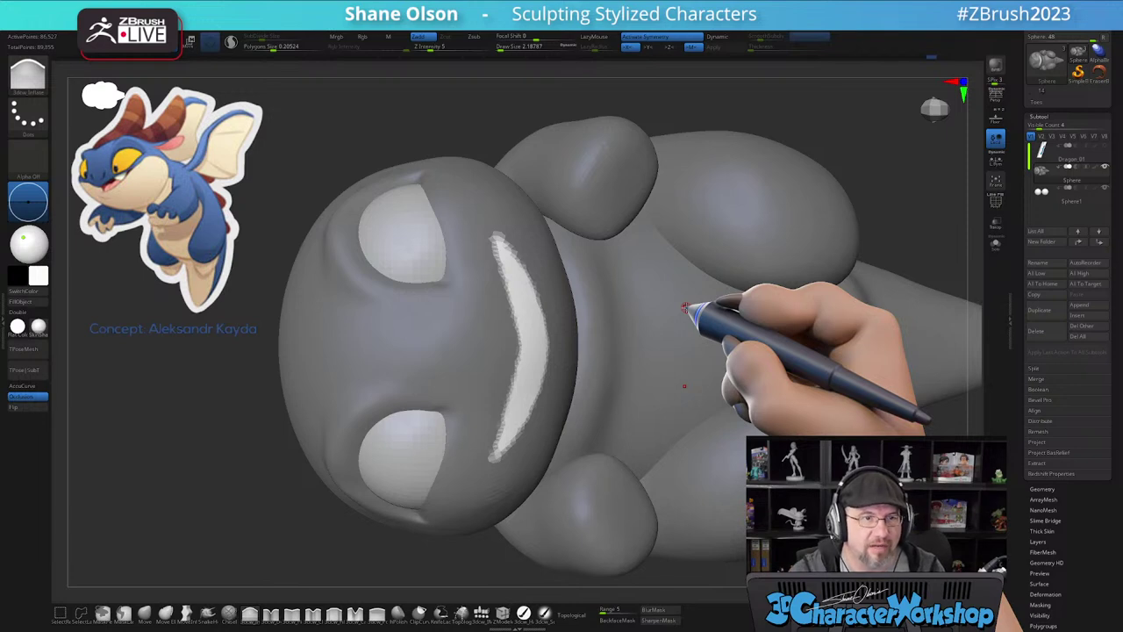
alt+right_drag(563, 368, 549, 405)
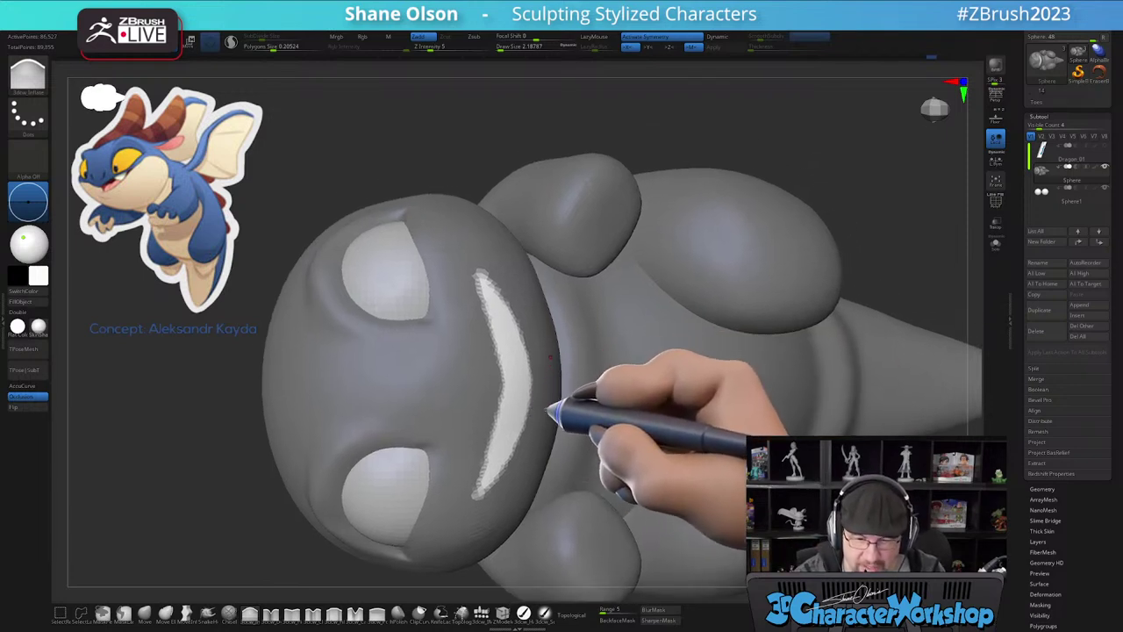
- Try to push the unmasked mouth shape into the head with the transform gizmo centred on it, and undo the moves
click(144, 613)
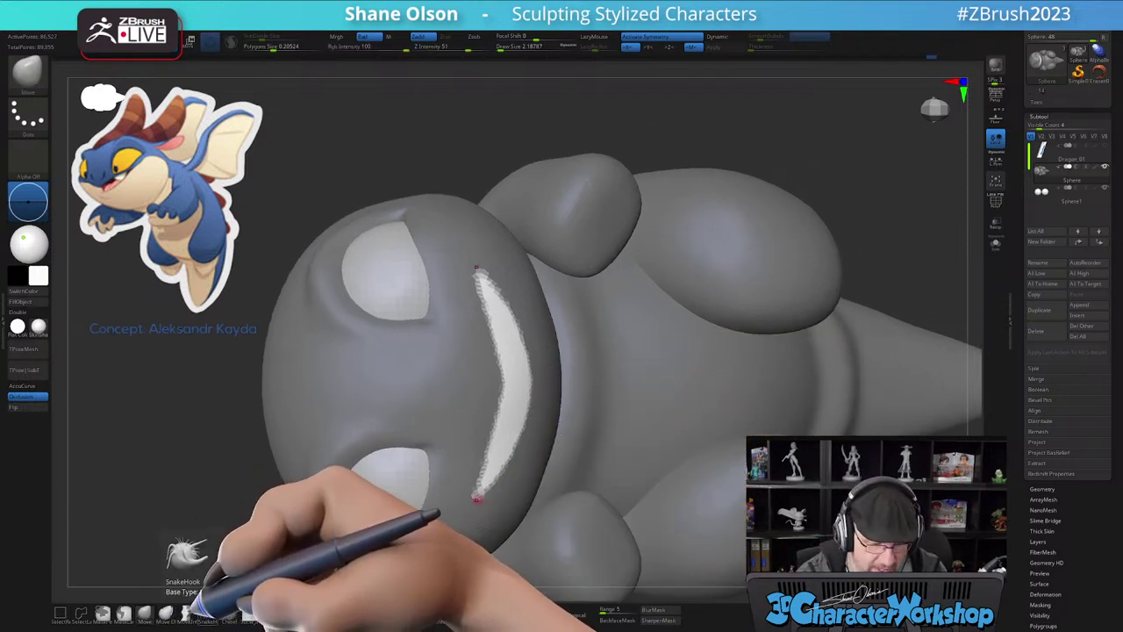
key(w)
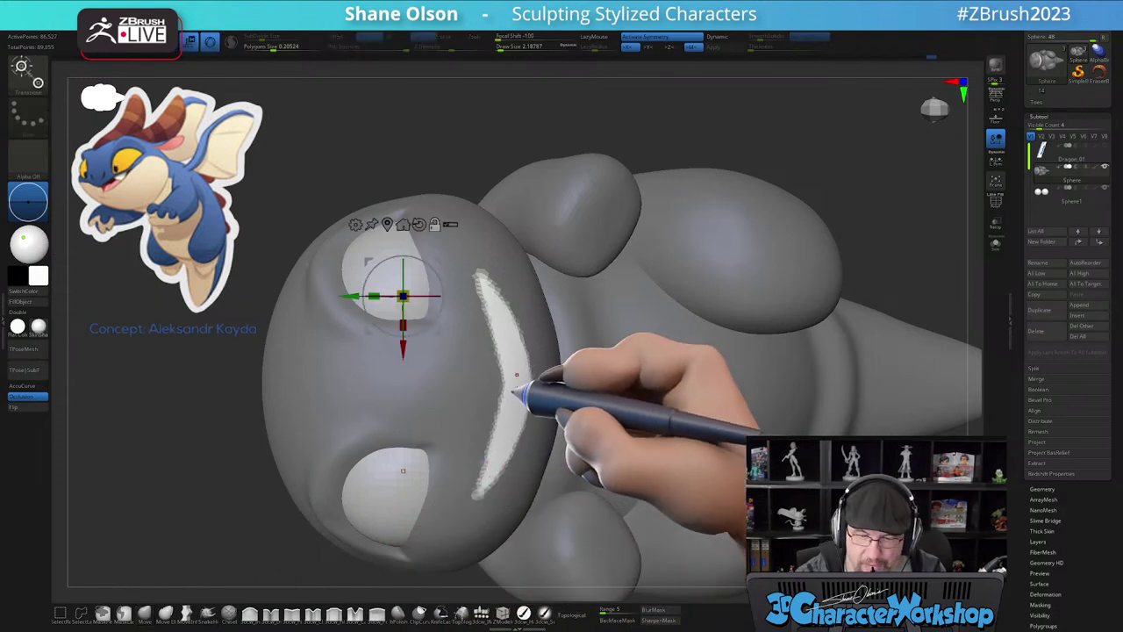
alt+click(518, 384)
right_drag(532, 427, 526, 459)
drag(498, 384, 518, 377)
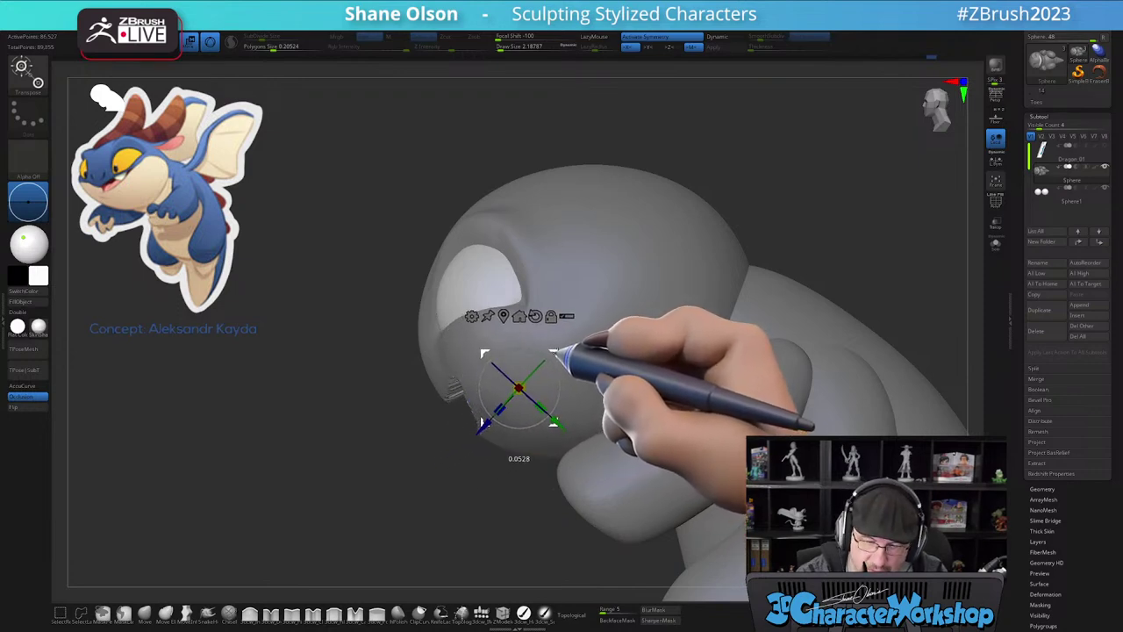
drag(477, 497, 584, 407)
right_drag(612, 393, 575, 475)
key(ctrl+z)
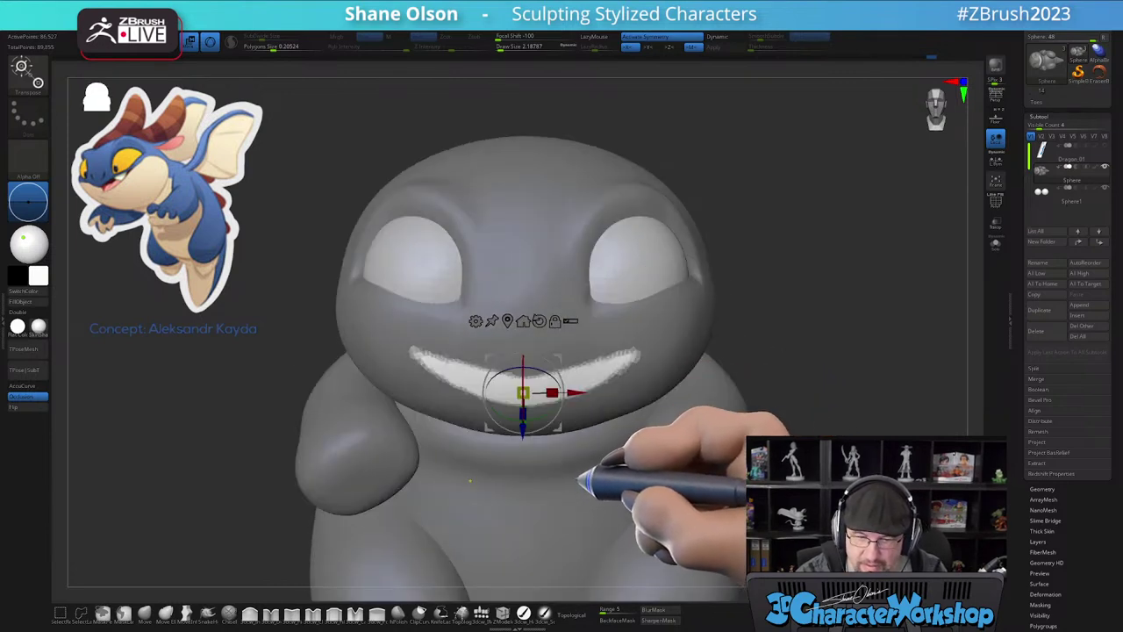
key(ctrl+z)
- Invert the mask back onto the mouth shape, return to sculpting with the Move brush and inspect the lower face
ctrl+click(773, 415)
key(q)
right_drag(569, 410, 548, 388)
right_drag(464, 333, 523, 368)
alt+right_drag(451, 303, 485, 392)
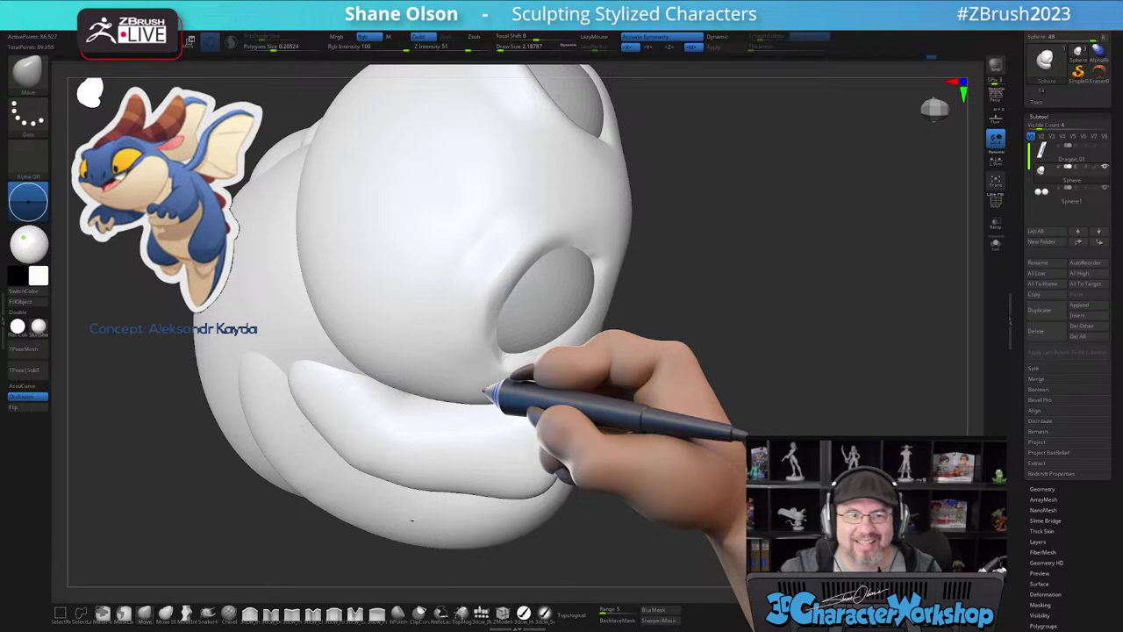
mouse_move(553, 298)
right_down()
mouse_move(574, 324)
mouse_move(544, 335)
mouse_move(607, 368)
mouse_move(634, 351)
mouse_move(628, 328)
right_up()
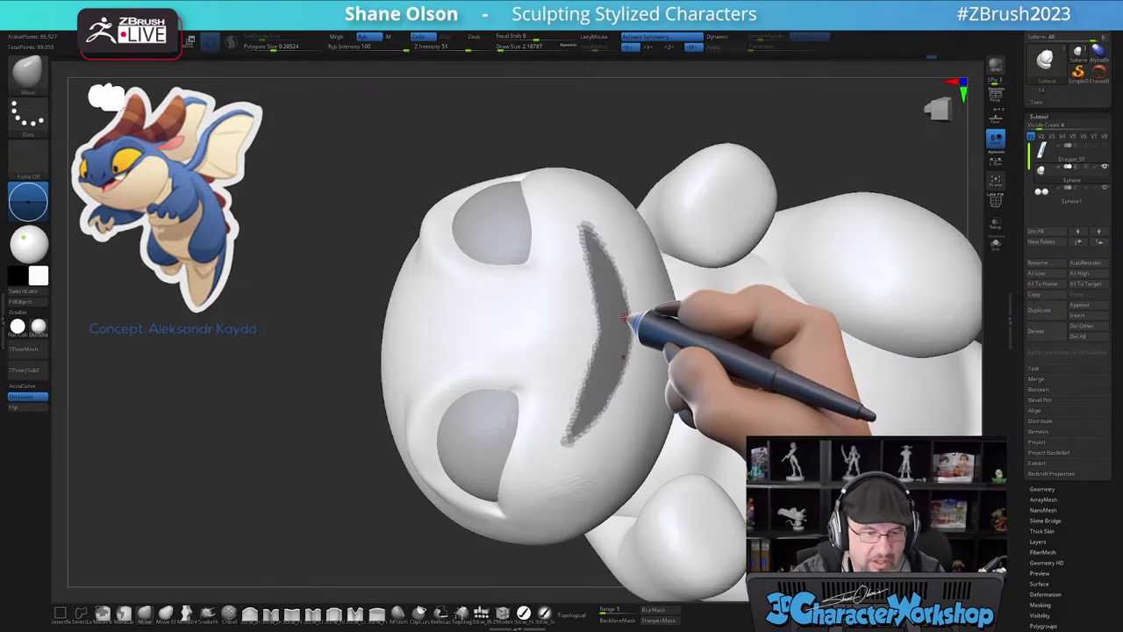
- Clear the old mouth mask from the body and set the draw size to about 2.2
key(s)
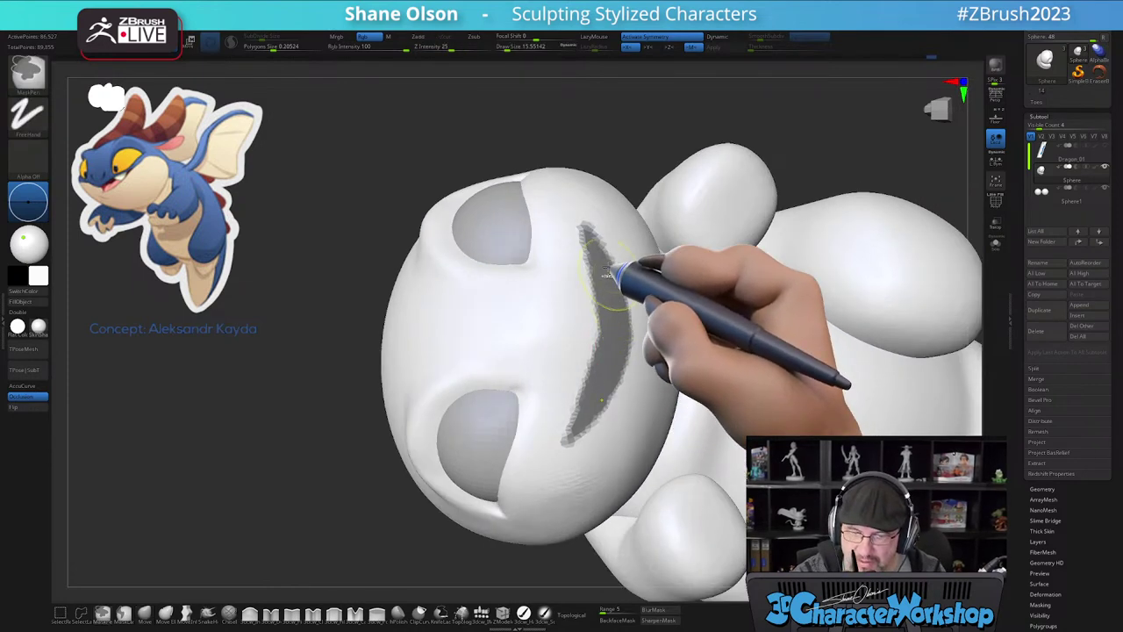
ctrl+alt+drag(581, 220, 595, 247)
key(s)
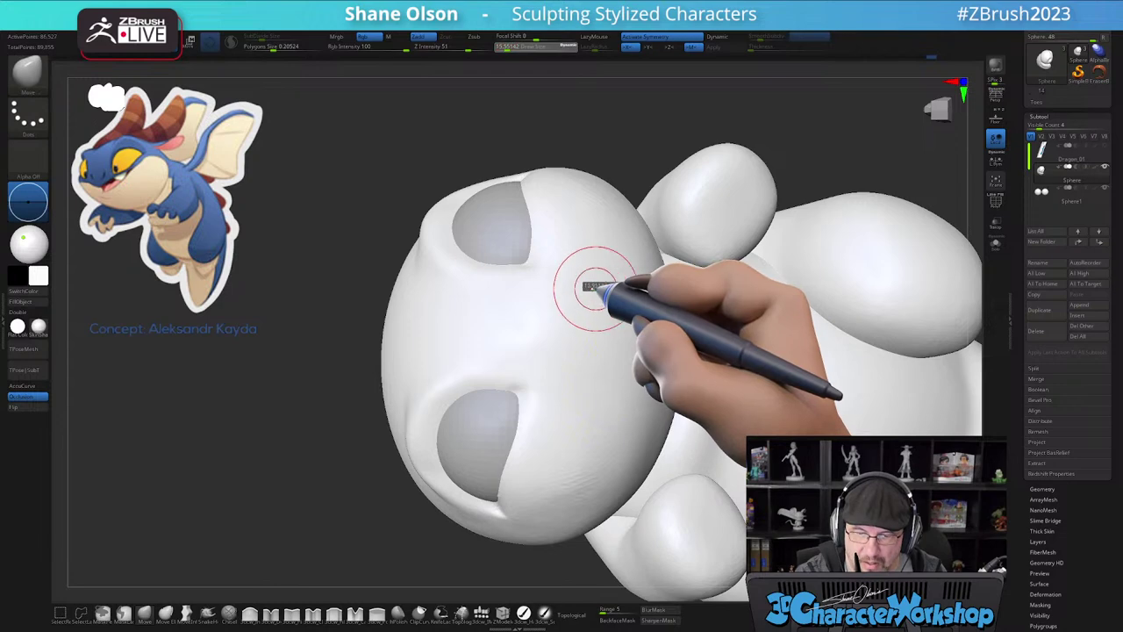
mouse_move(590, 290)
right_down()
mouse_move(597, 299)
mouse_move(575, 263)
right_up()
key(s)
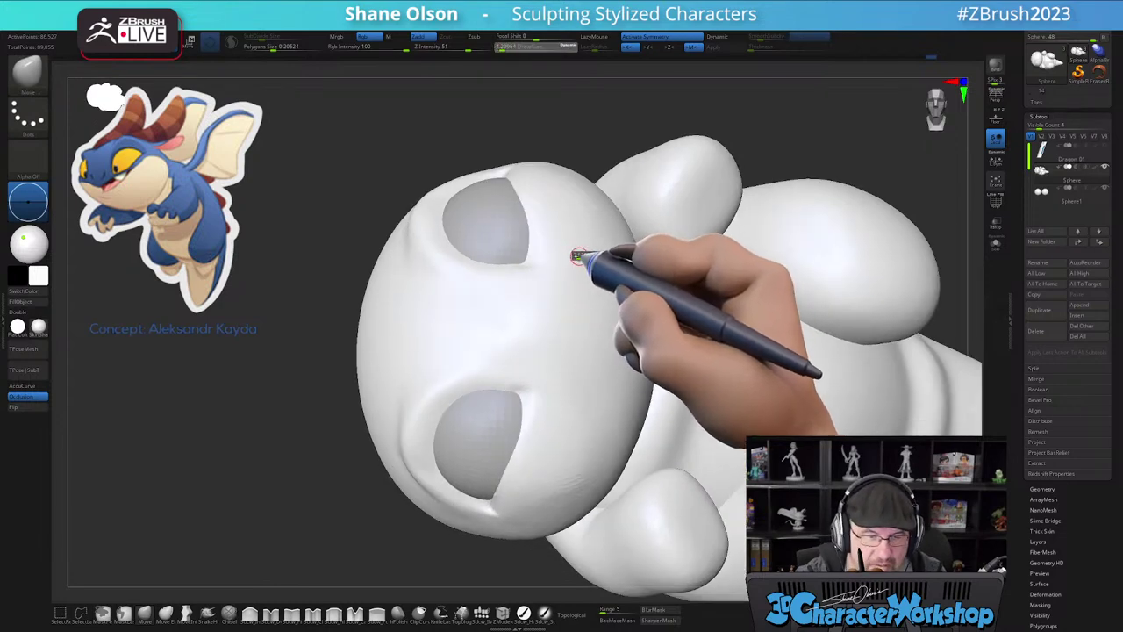
drag(575, 254, 570, 254)
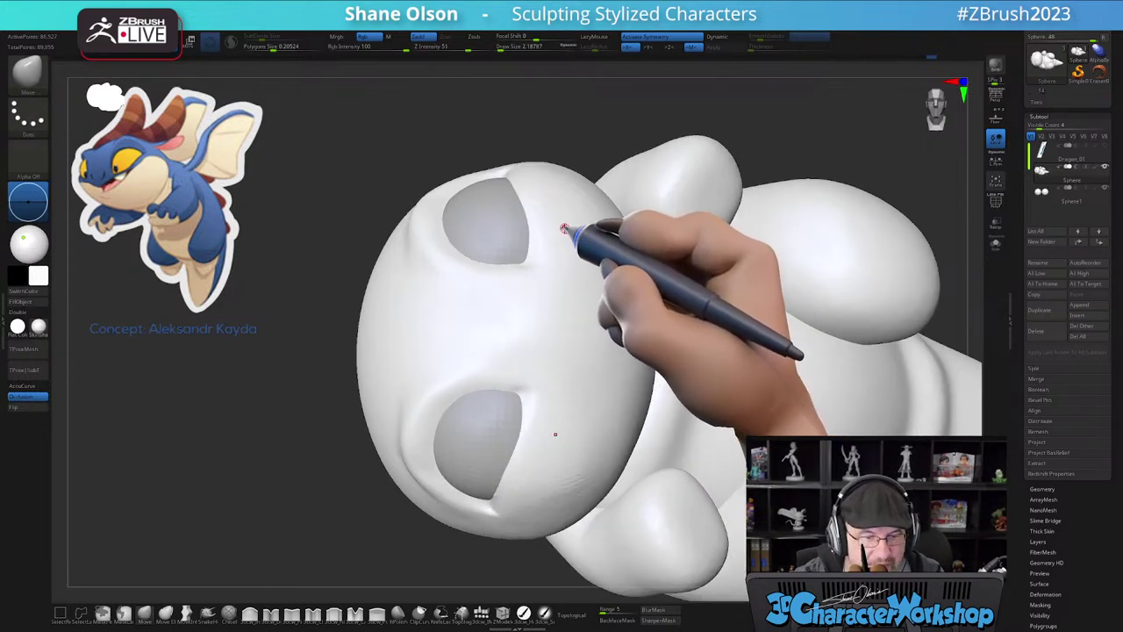
- Paint a new crescent-shaped smile mask across the lower face, just below the eyes
key(ctrl)
ctrl+drag(560, 239, 563, 282)
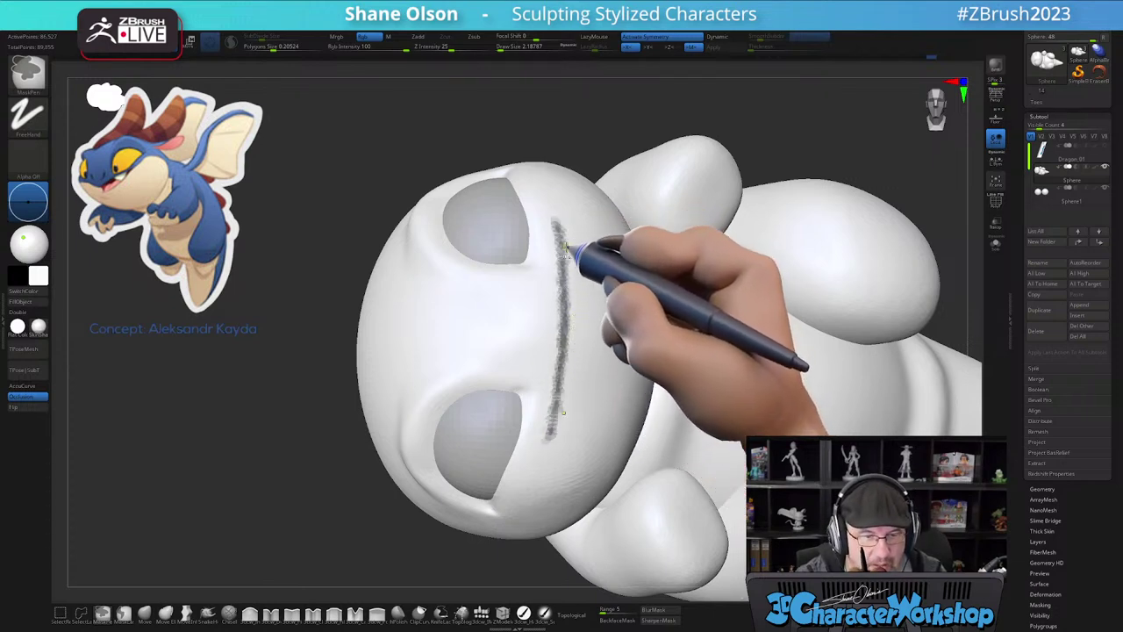
ctrl+drag(558, 227, 560, 306)
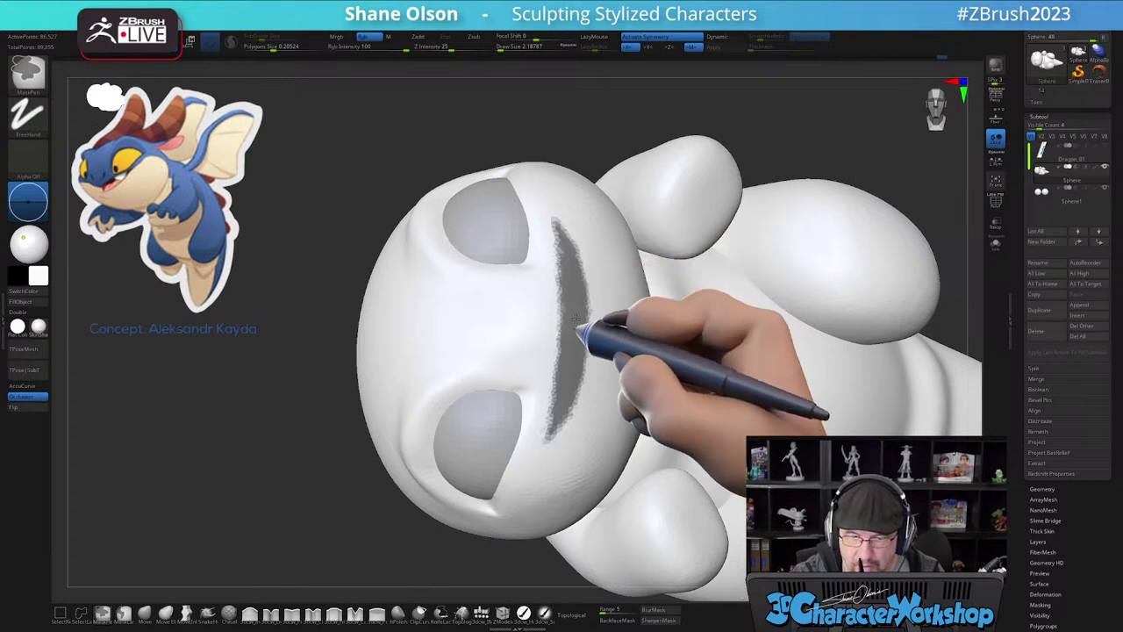
- Fill in and even out the edges of the smile mask at draw sizes of about 3.1 to 4.3
key(s)
right_drag(590, 364, 581, 304)
key(s)
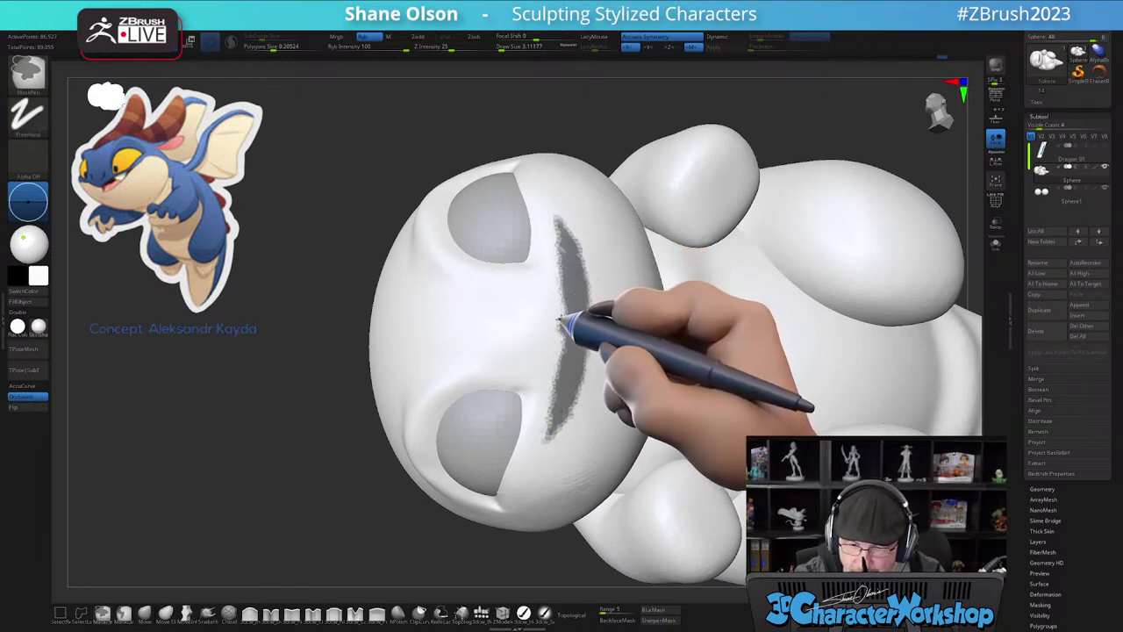
ctrl+drag(559, 333, 552, 385)
mouse_move(607, 348)
right_down()
mouse_move(596, 365)
mouse_move(588, 305)
mouse_move(567, 290)
right_up()
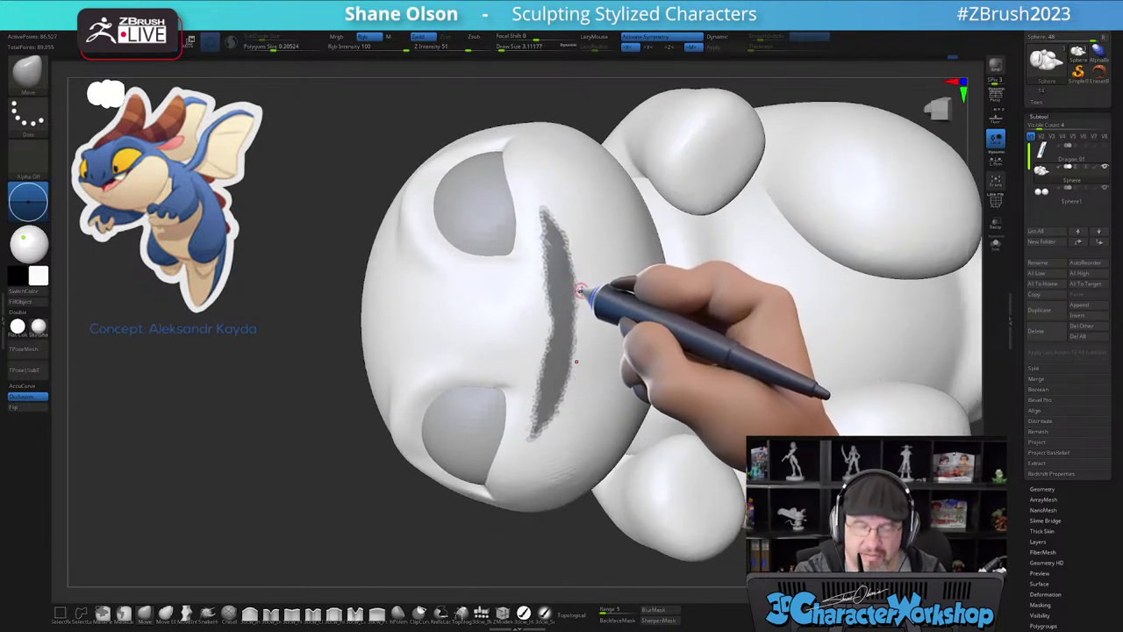
key(ctrl)
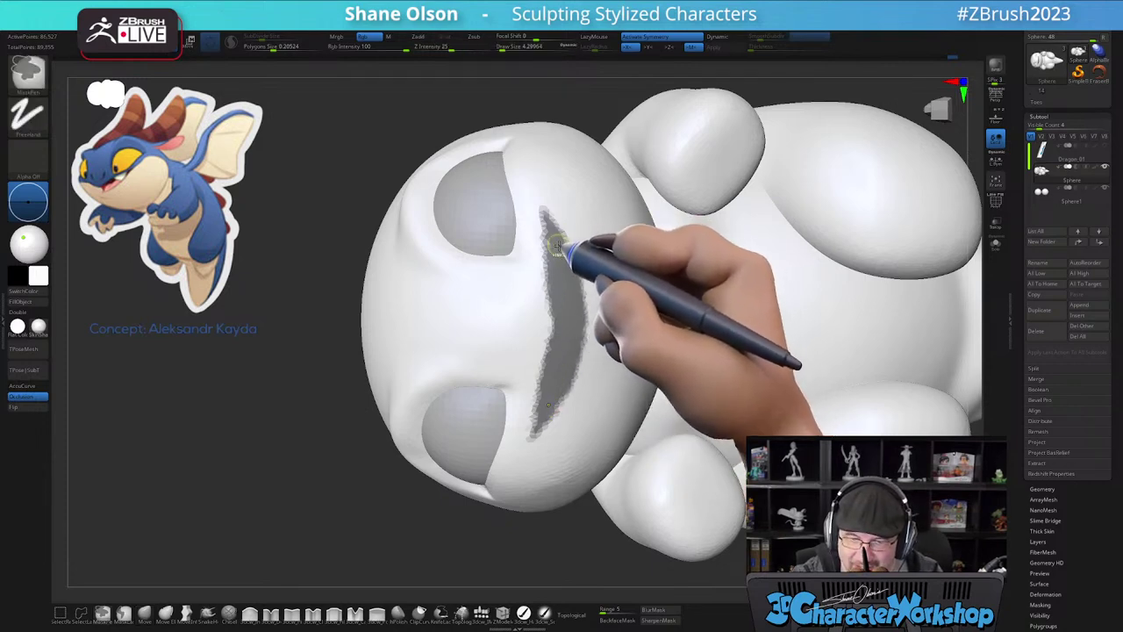
- Invert the mask so only the smile shape is editable and centre the transform gizmo on it
ctrl+click(508, 540)
key(w)
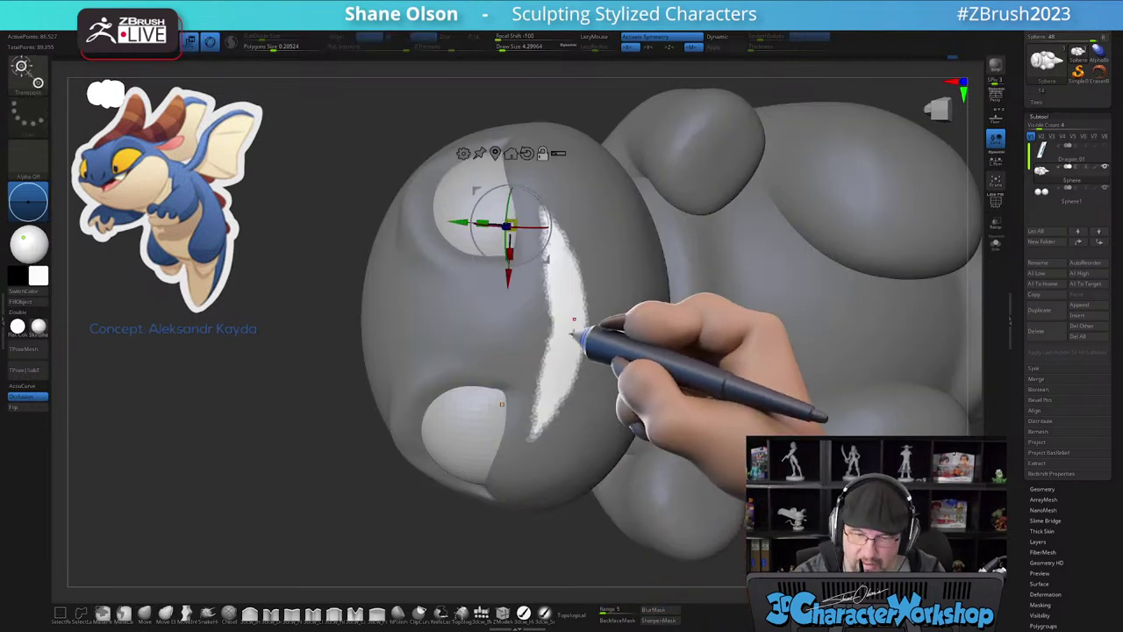
alt+click(569, 328)
- Push the unmasked smile shape back into the head to form a mouth cavity and return to the Move brush
mouse_move(562, 444)
right_down()
mouse_move(581, 423)
mouse_move(551, 433)
right_up()
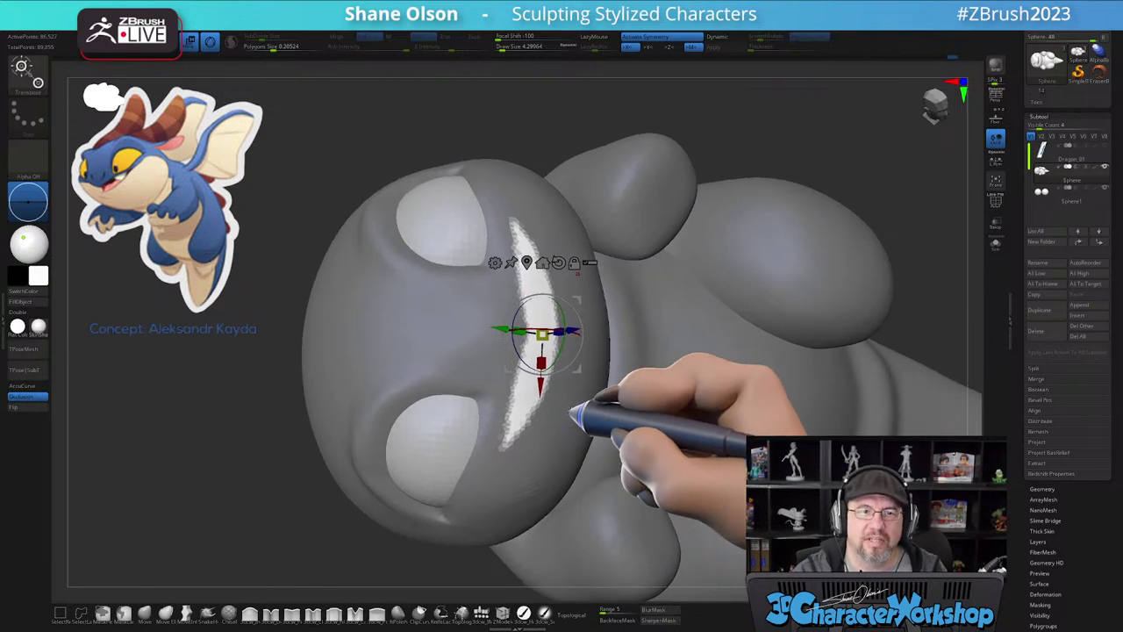
right_drag(545, 422, 555, 425)
alt+right_drag(582, 334, 606, 298)
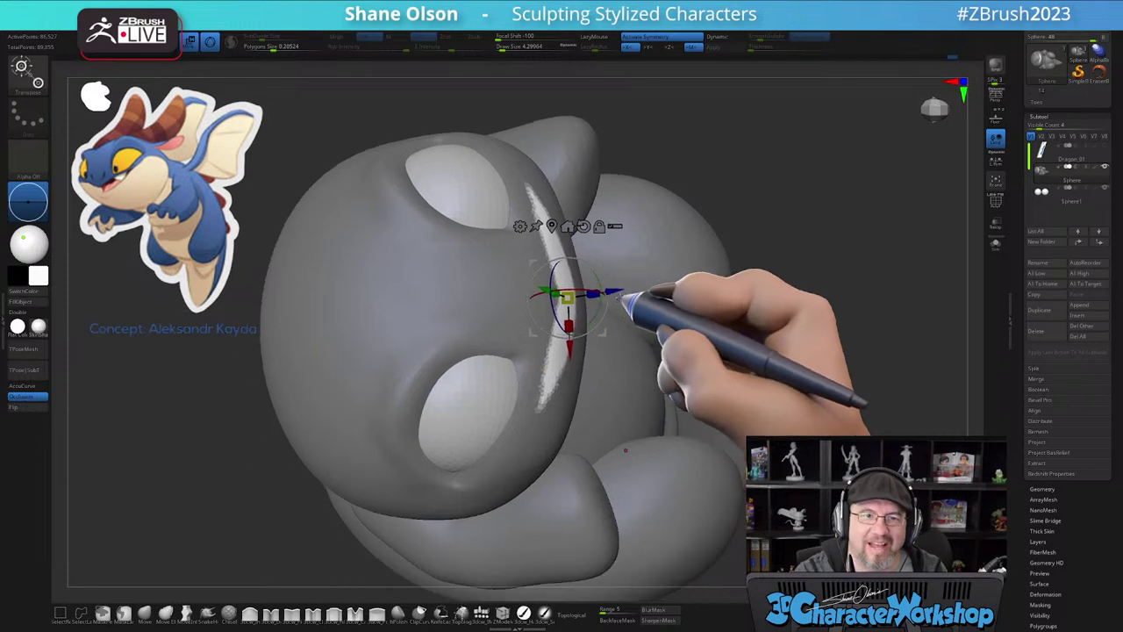
right_drag(644, 263, 618, 399)
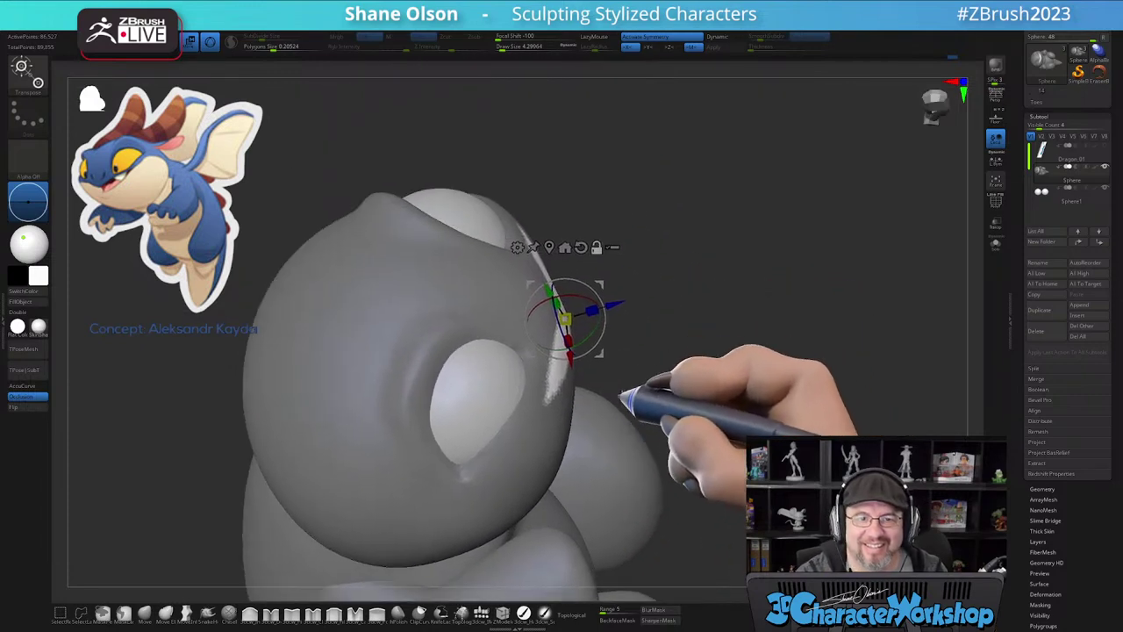
right_drag(622, 360, 623, 318)
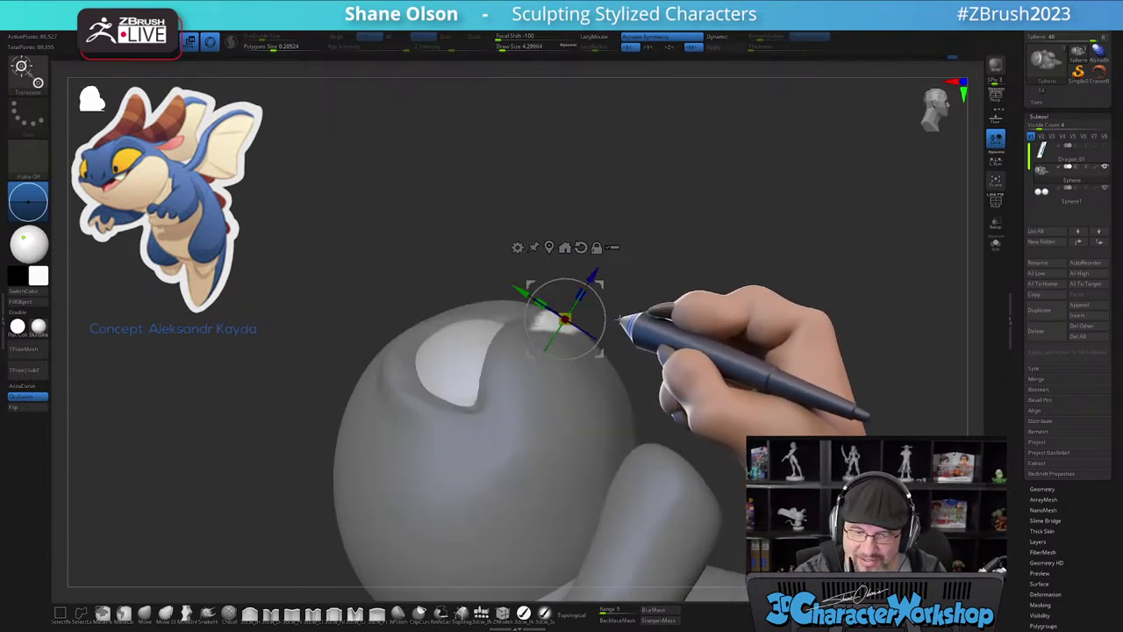
alt+drag(602, 297, 580, 369)
mouse_move(612, 337)
right_down()
mouse_move(594, 448)
mouse_move(609, 433)
mouse_move(557, 374)
right_up()
key(q)
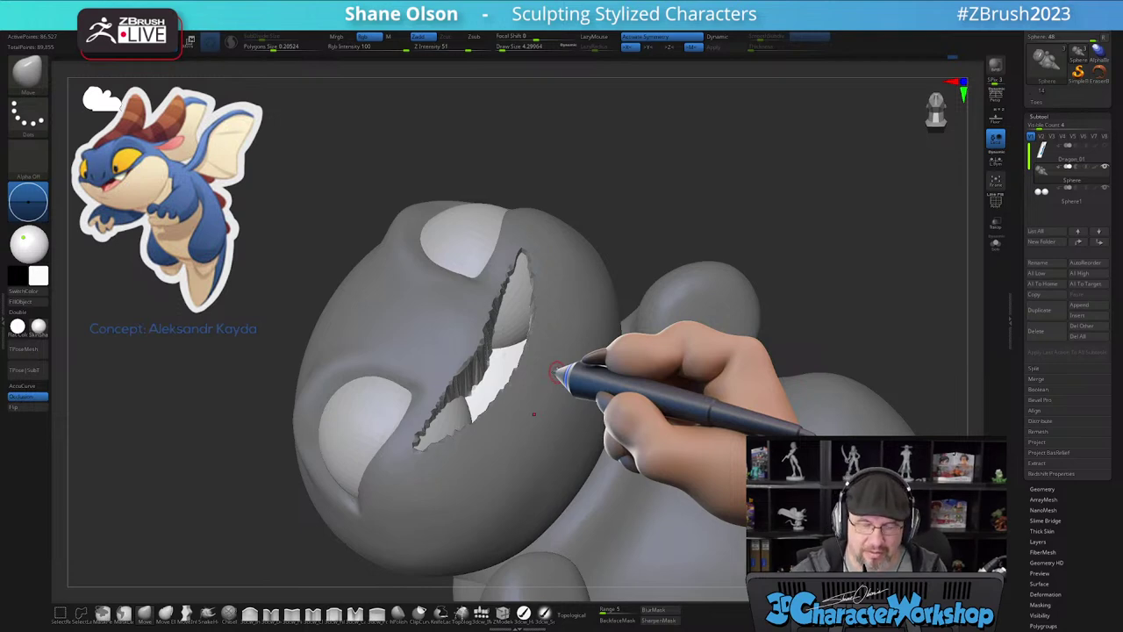
- Enlarge the draw size to about 11.7, show the polygon wireframe and clear the mask from the body
mouse_move(530, 444)
right_down()
mouse_move(550, 392)
mouse_move(532, 379)
right_up()
key(s)
key(])
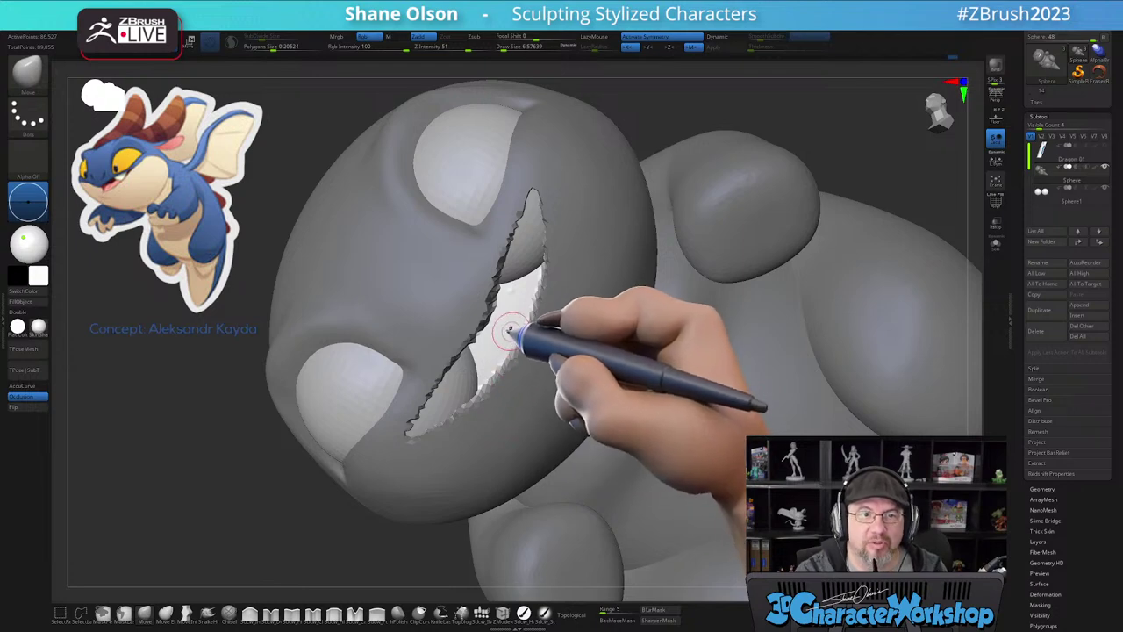
mouse_move(511, 320)
right_down()
mouse_move(500, 313)
mouse_move(505, 421)
mouse_move(462, 288)
mouse_move(468, 317)
mouse_move(467, 307)
right_up()
key(bracketright)
key(bracketright)
key(shift+f)
ctrl+drag(243, 536, 279, 537)
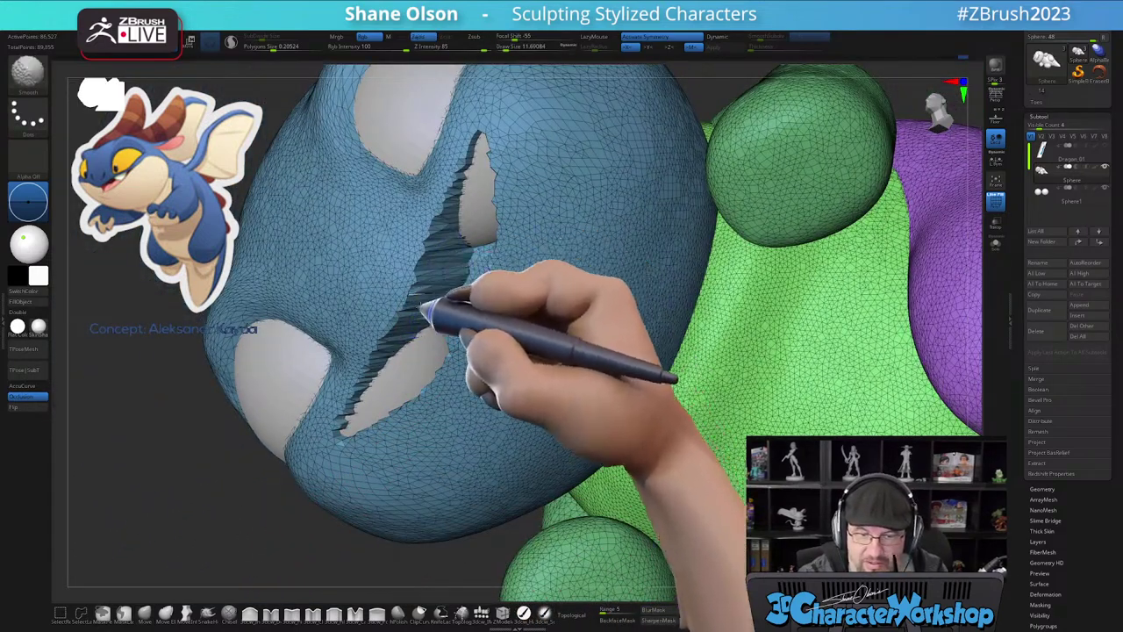
- Enable Sculptris Pro mode and smooth the jagged edges along the upper and lower lips
click(231, 41)
mouse_move(419, 328)
shift+mouse_down()
mouse_move(455, 248)
mouse_move(415, 298)
mouse_move(444, 240)
mouse_move(442, 273)
mouse_move(345, 429)
shift+mouse_up()
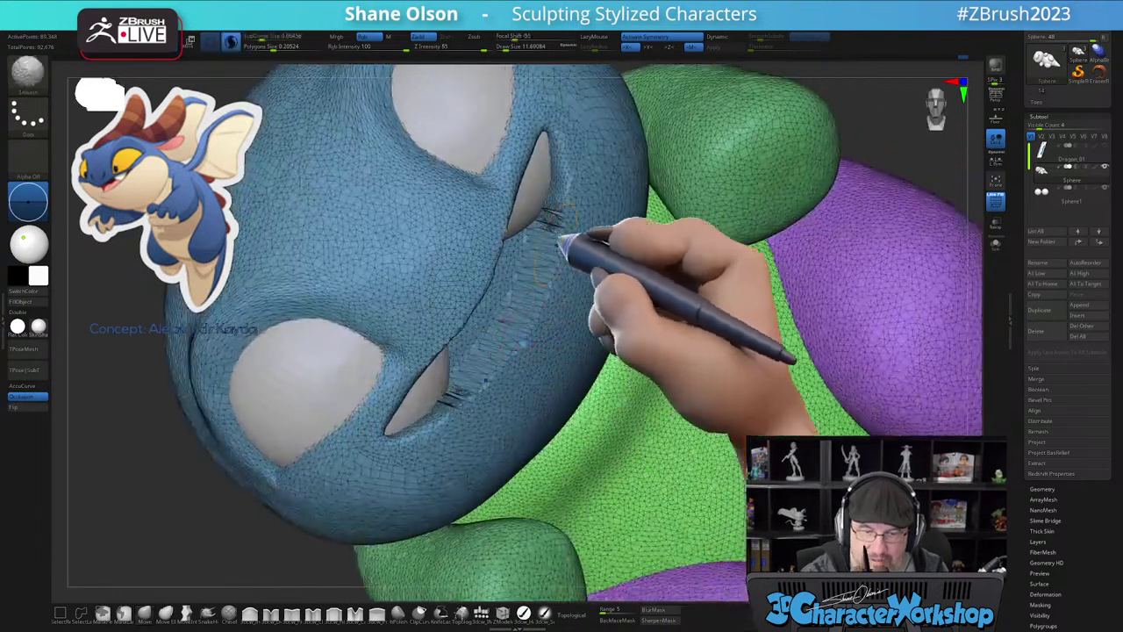
mouse_move(562, 241)
shift+mouse_down()
mouse_move(523, 279)
mouse_move(539, 279)
mouse_move(555, 252)
mouse_move(471, 377)
mouse_move(455, 367)
shift+mouse_up()
mouse_move(538, 302)
ctrl+right_down()
mouse_move(525, 290)
mouse_move(526, 305)
ctrl+right_up()
alt+right_drag(527, 306, 509, 352)
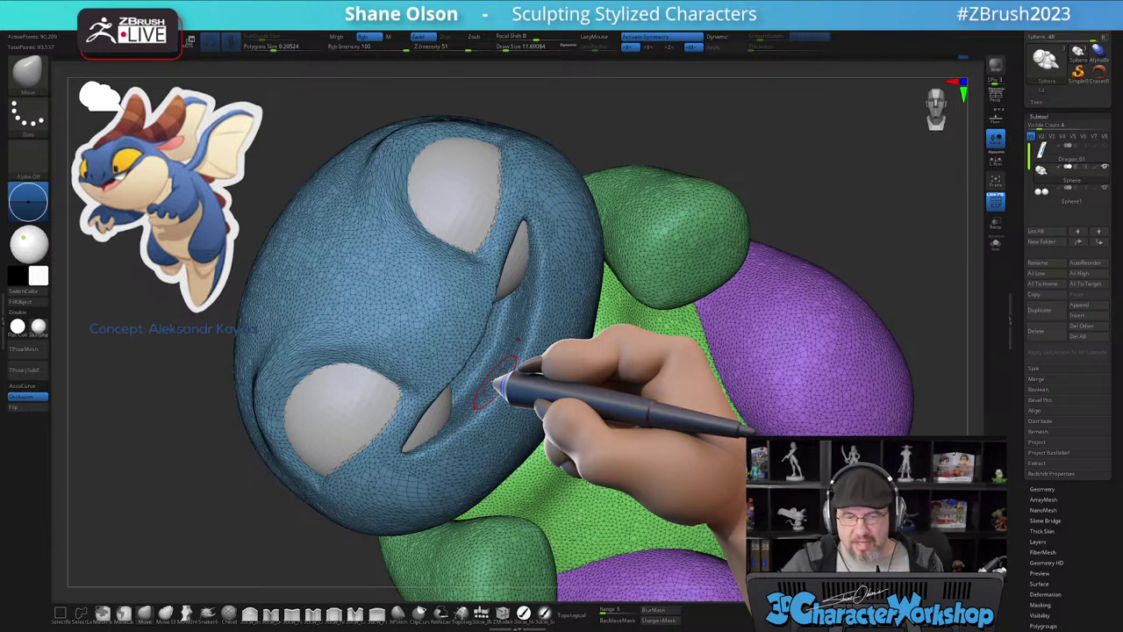
- Smooth the rest of the mouth edges and the surrounding cheek surface
right_drag(509, 381, 497, 366)
mouse_move(434, 375)
shift+mouse_down()
mouse_move(453, 378)
mouse_move(502, 346)
shift+mouse_up()
right_drag(519, 339, 550, 323)
mouse_move(572, 269)
shift+mouse_down()
mouse_move(569, 316)
mouse_move(566, 291)
shift+mouse_up()
right_drag(498, 454, 537, 423)
mouse_move(460, 488)
shift+mouse_down()
mouse_move(444, 457)
mouse_move(473, 493)
mouse_move(592, 459)
shift+mouse_up()
ctrl+right_drag(599, 451, 602, 405)
- Smooth the rim of the eyelids around the eyes
mouse_move(464, 381)
shift+mouse_down()
mouse_move(446, 408)
mouse_move(456, 459)
shift+mouse_up()
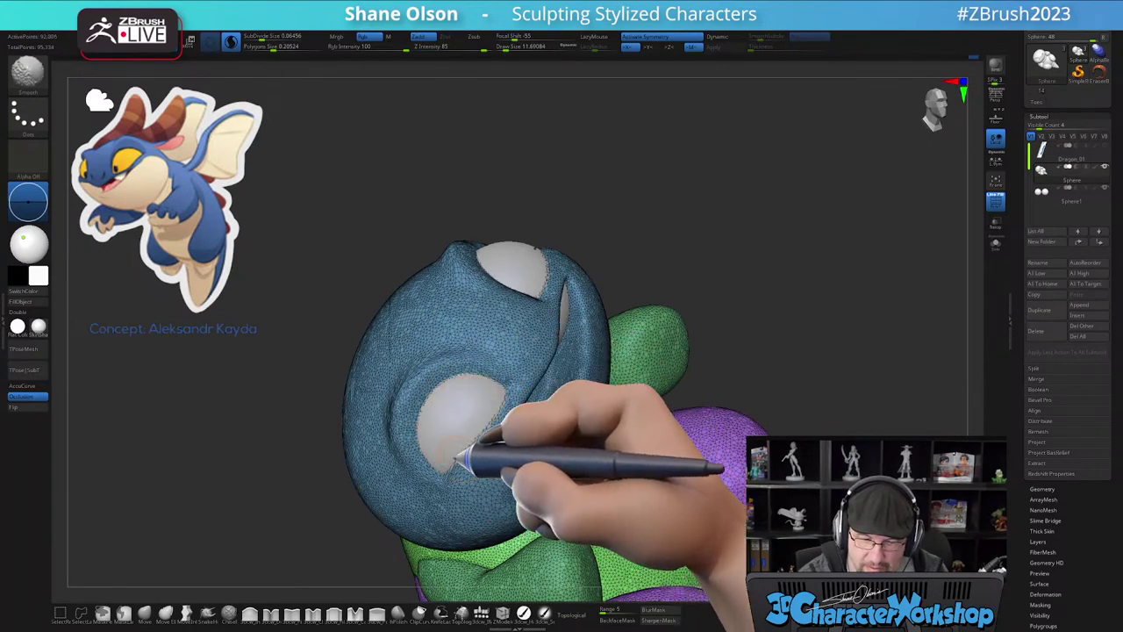
mouse_move(477, 402)
right_down()
mouse_move(488, 405)
mouse_move(475, 448)
right_up()
shift+drag(465, 452, 485, 416)
right_drag(489, 479, 457, 485)
shift+drag(446, 482, 477, 456)
mouse_move(509, 498)
right_down()
mouse_move(531, 490)
mouse_move(509, 504)
mouse_move(514, 517)
right_up()
mouse_move(614, 482)
right_down()
mouse_move(665, 437)
mouse_move(685, 455)
mouse_move(653, 488)
mouse_move(626, 494)
mouse_move(616, 479)
right_up()
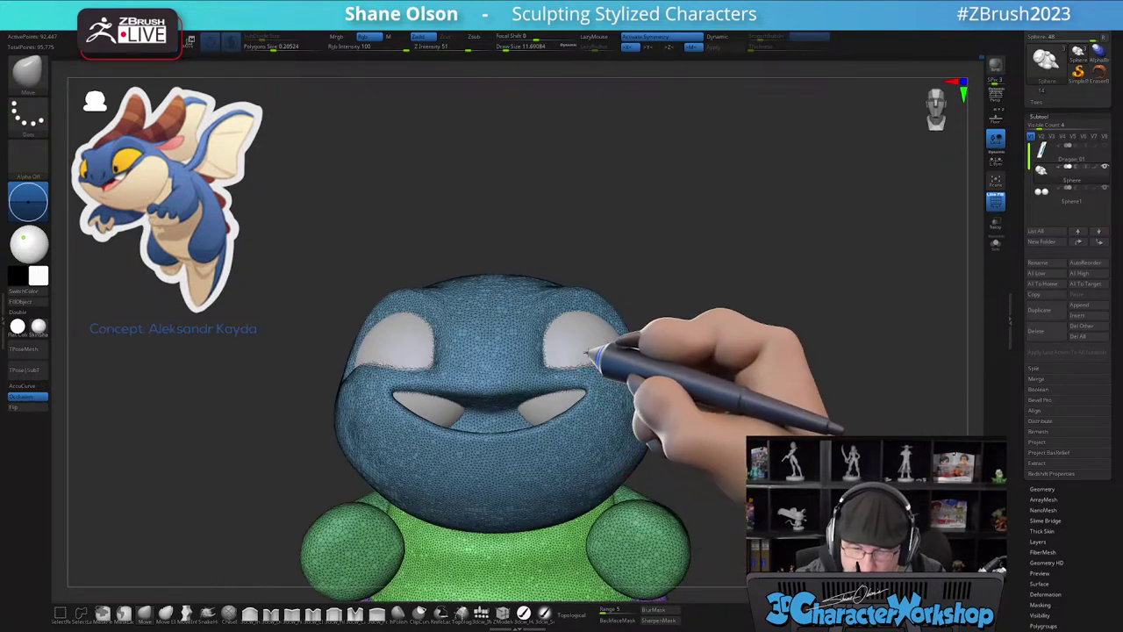
- Select the eyeball subtool and trim off the lower parts of the eyes that poke into the mouth with ClipCurve
alt+click(588, 351)
right_drag(604, 351, 584, 444)
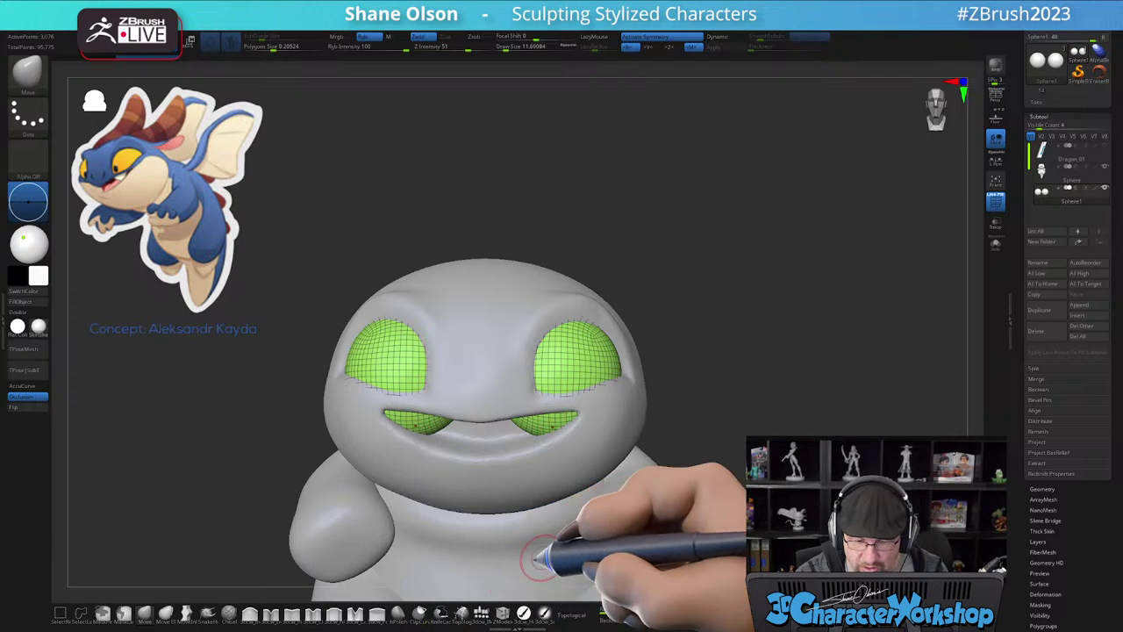
mouse_move(704, 406)
right_down()
mouse_move(695, 421)
mouse_move(708, 409)
right_up()
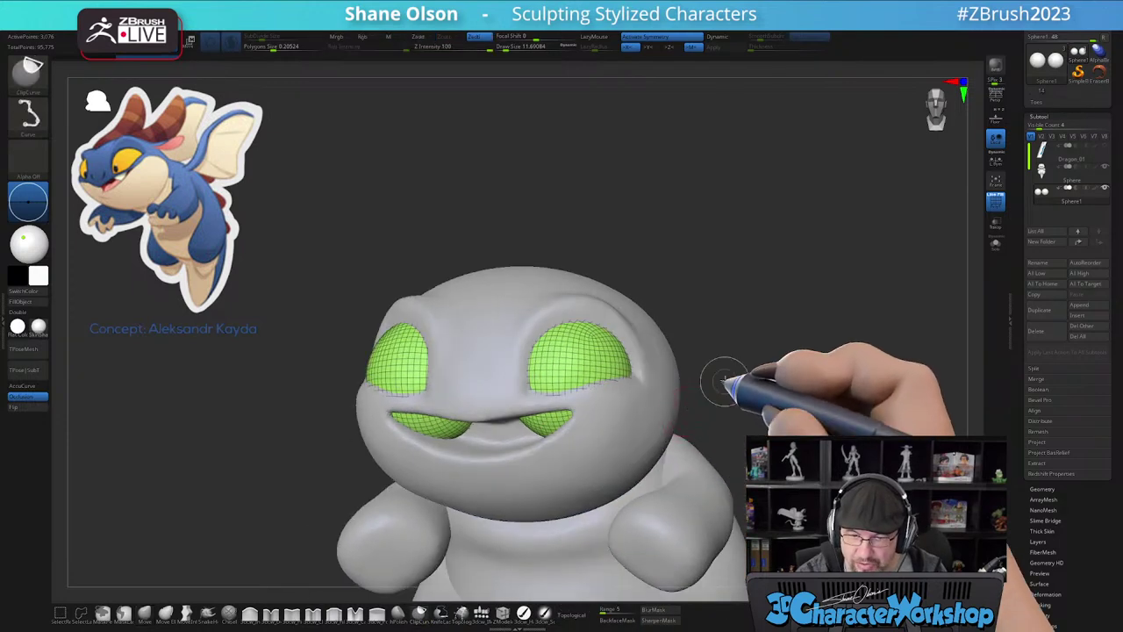
ctrl+shift+drag(748, 362, 516, 420)
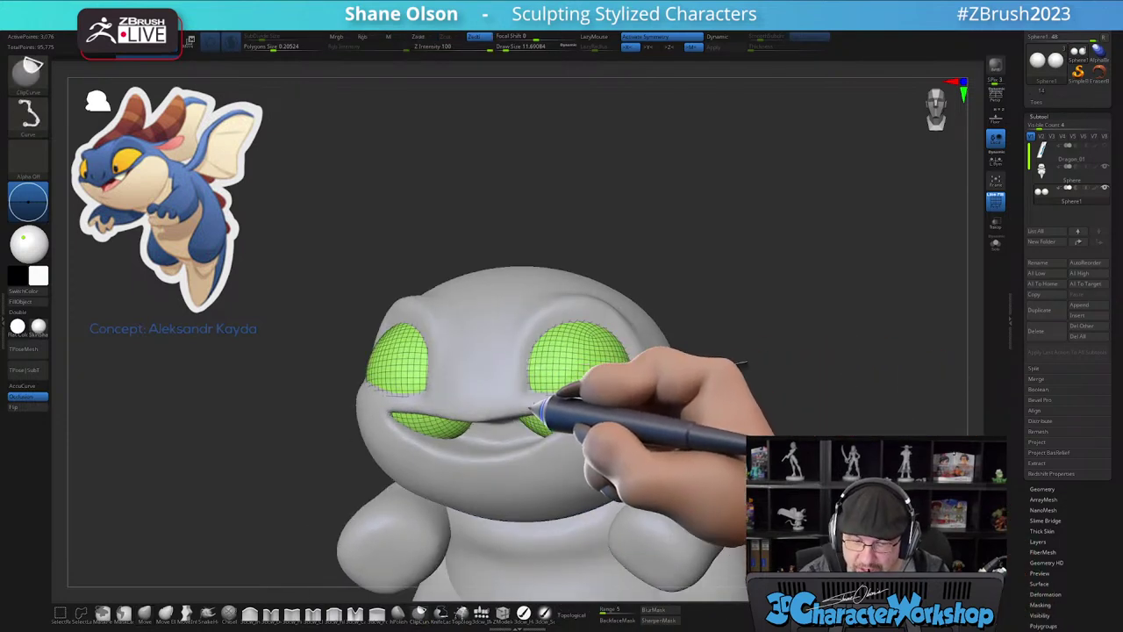
mouse_move(521, 407)
ctrl+shift+mouse_down()
mouse_move(434, 407)
mouse_move(470, 409)
ctrl+shift+mouse_up()
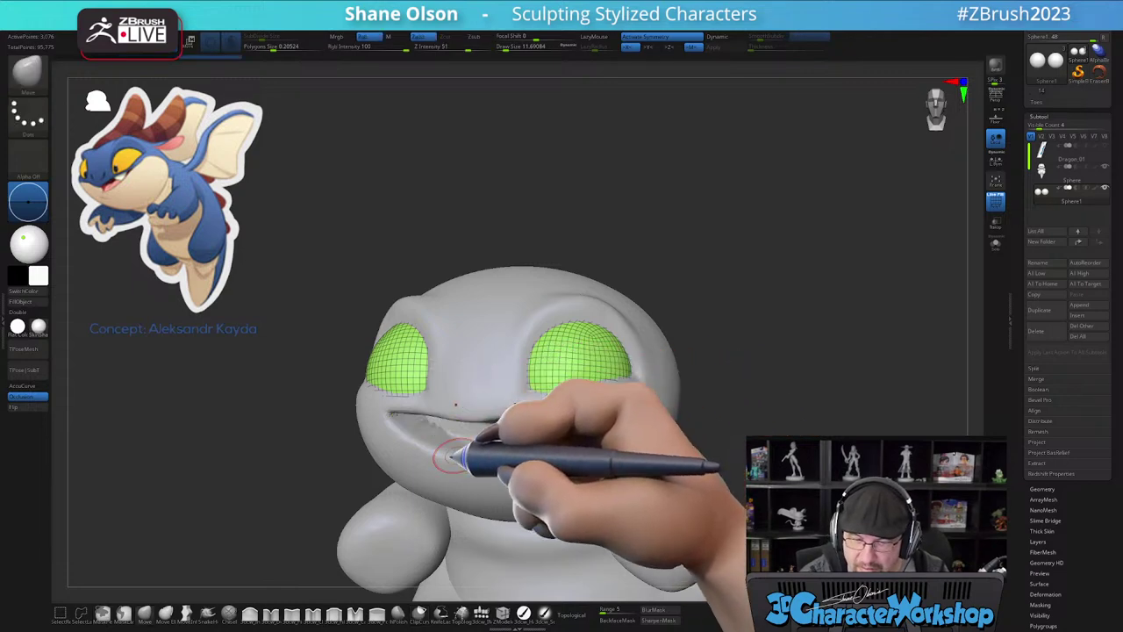
mouse_move(747, 407)
mouse_down()
mouse_move(753, 390)
mouse_move(766, 399)
mouse_up()
mouse_move(604, 419)
right_down()
mouse_move(593, 431)
mouse_move(599, 412)
right_up()
- Select the body subtool and smooth the mouth corners and inner mouth surface
alt+click(600, 429)
shift+drag(575, 416, 555, 421)
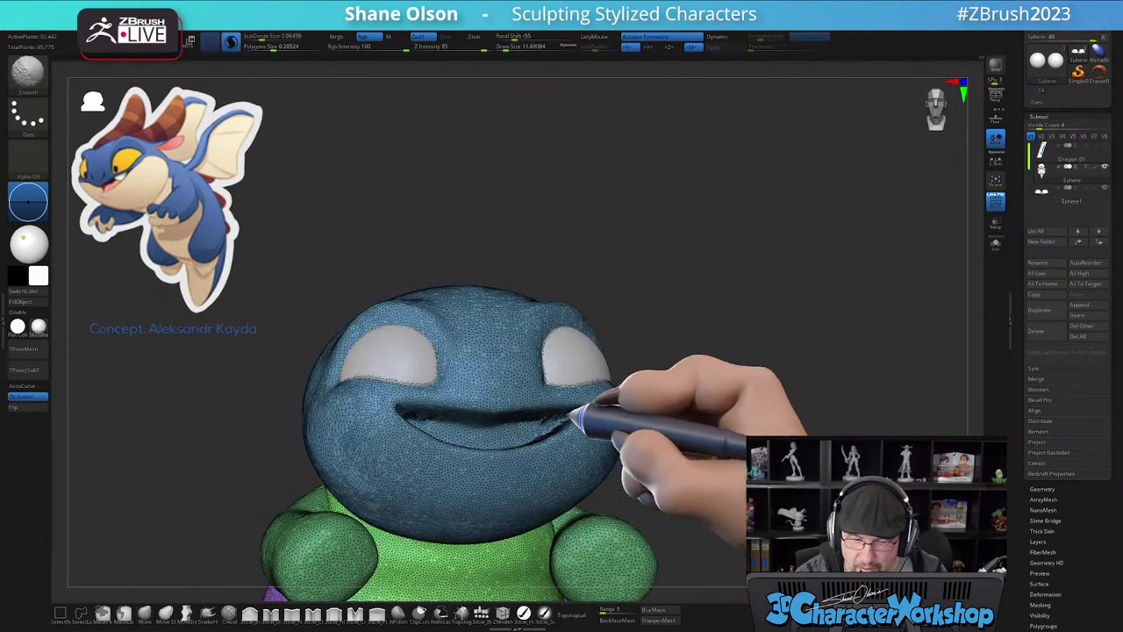
mouse_move(590, 412)
right_down()
mouse_move(592, 431)
mouse_move(564, 416)
right_up()
shift+drag(564, 416, 554, 419)
shift+drag(469, 428, 509, 426)
- Flip the body mesh to its opposite side and apply Mirror And Weld to make the mouth symmetrical
mouse_move(695, 437)
right_down()
mouse_move(556, 444)
mouse_move(499, 500)
mouse_move(481, 541)
right_up()
mouse_move(481, 541)
alt+right_down()
mouse_move(514, 459)
mouse_move(551, 456)
mouse_move(507, 438)
mouse_move(500, 447)
mouse_move(535, 446)
mouse_move(535, 424)
alt+right_up()
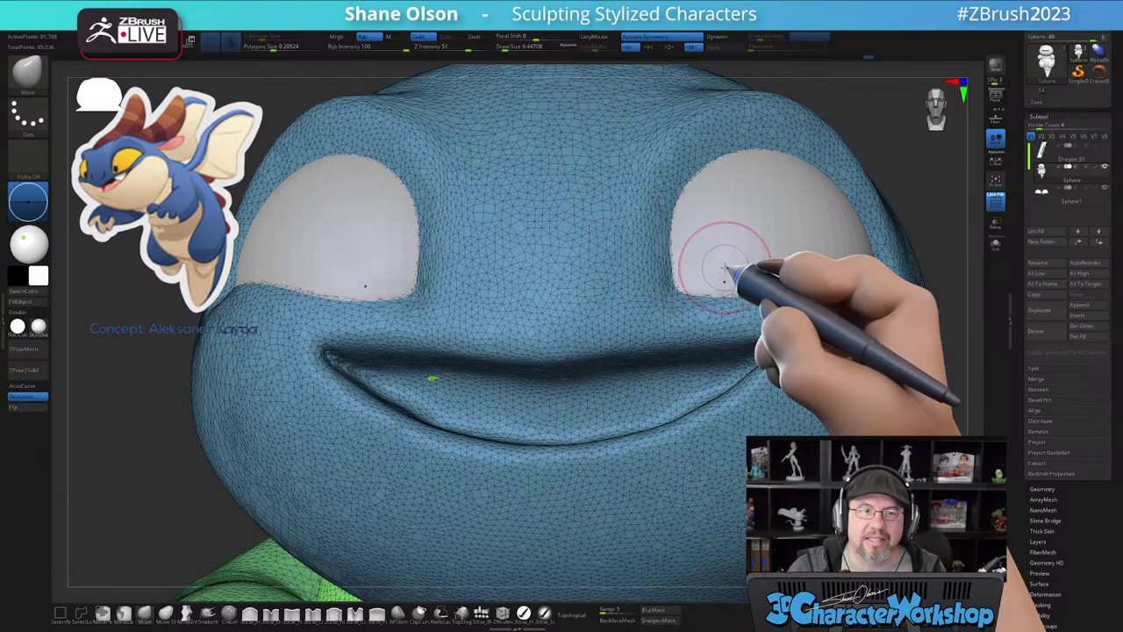
alt+drag(919, 205, 845, 223)
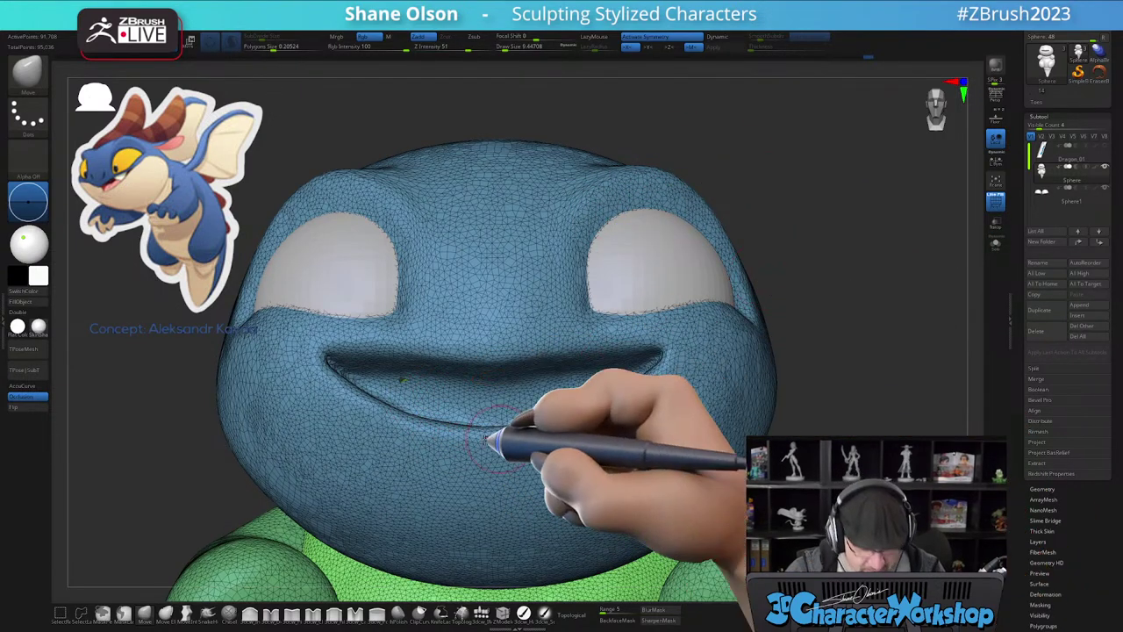
key(3)
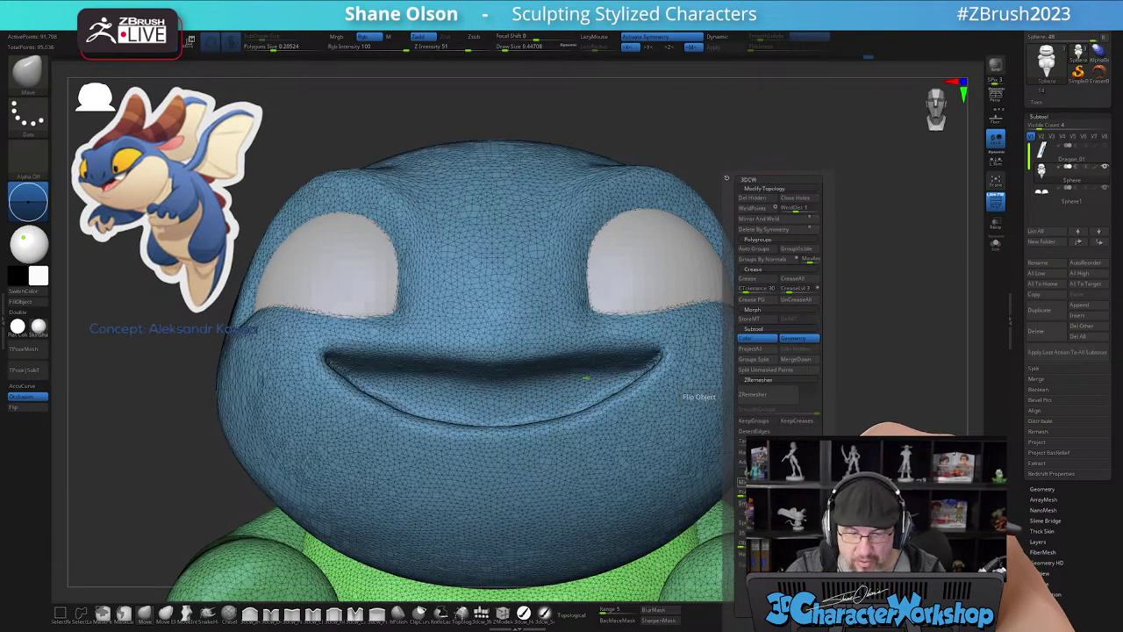
click(753, 482)
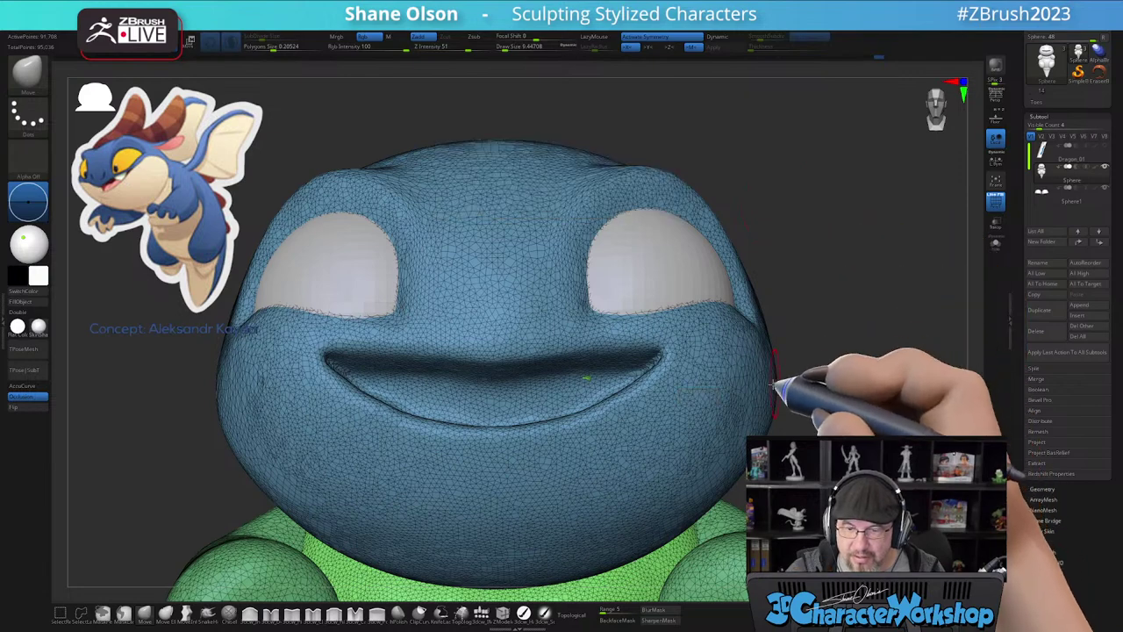
key(space)
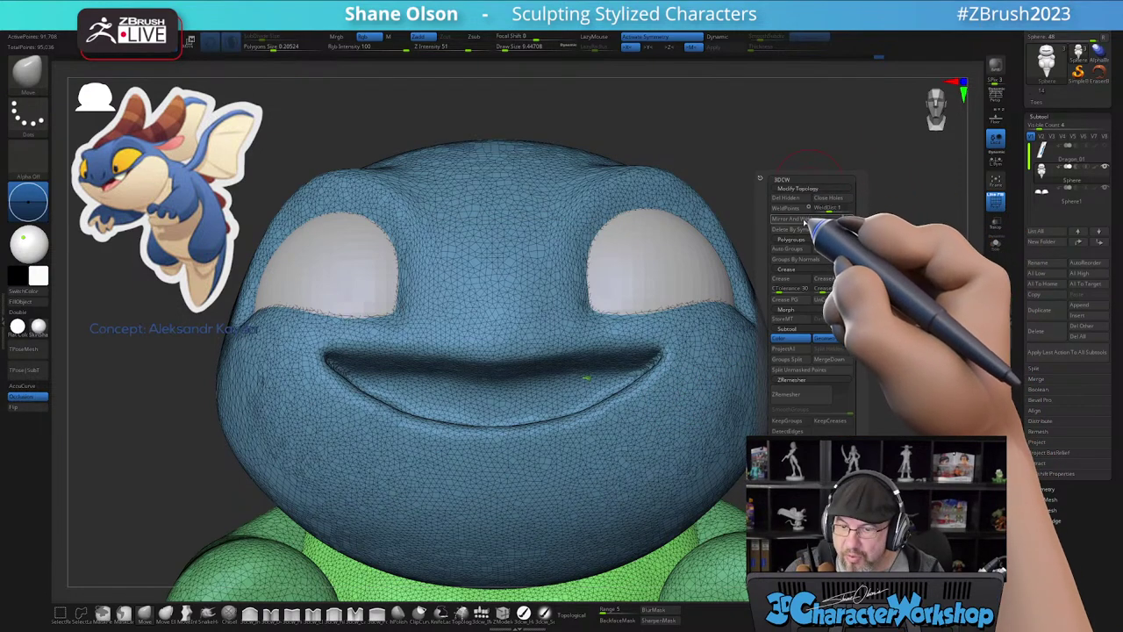
click(785, 218)
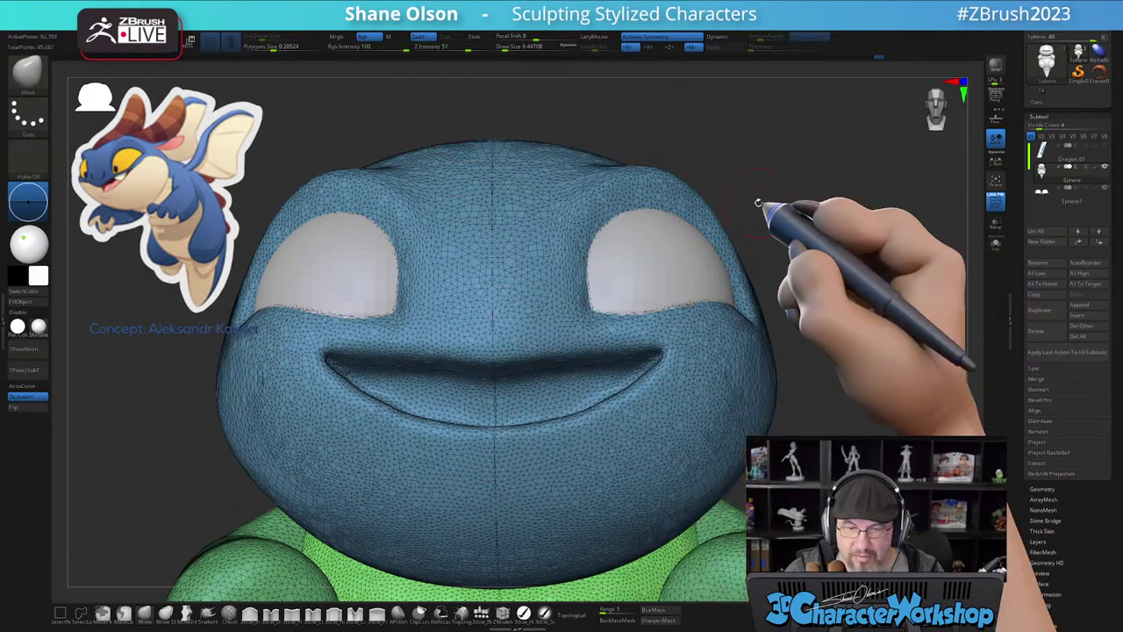
- Examine the wireframes of the dragon's head and eyes from several angles, selecting the eyes subtool and then the head again
alt+drag(810, 220, 816, 217)
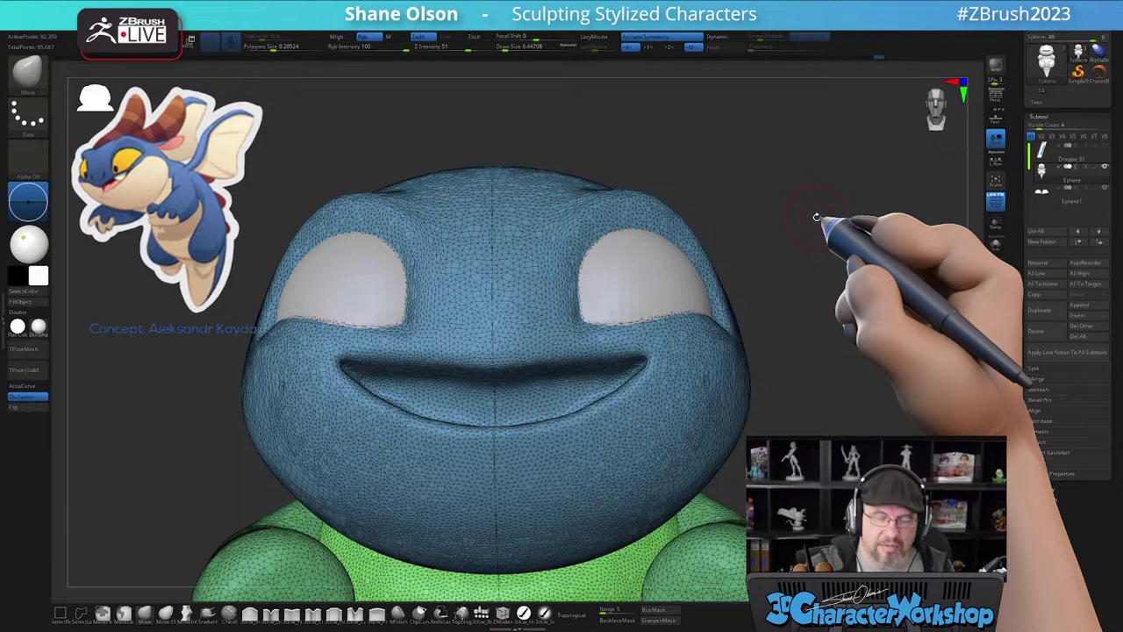
drag(816, 216, 711, 379)
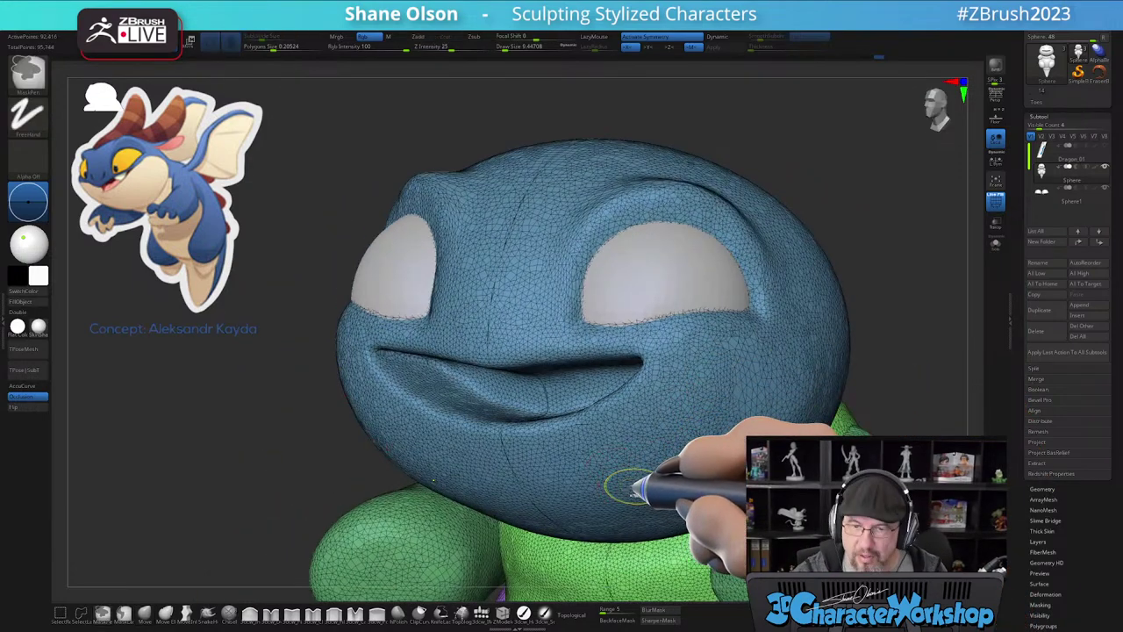
key(x)
key(x)
mouse_move(647, 453)
shift+right_down()
mouse_move(658, 459)
mouse_move(645, 461)
shift+right_up()
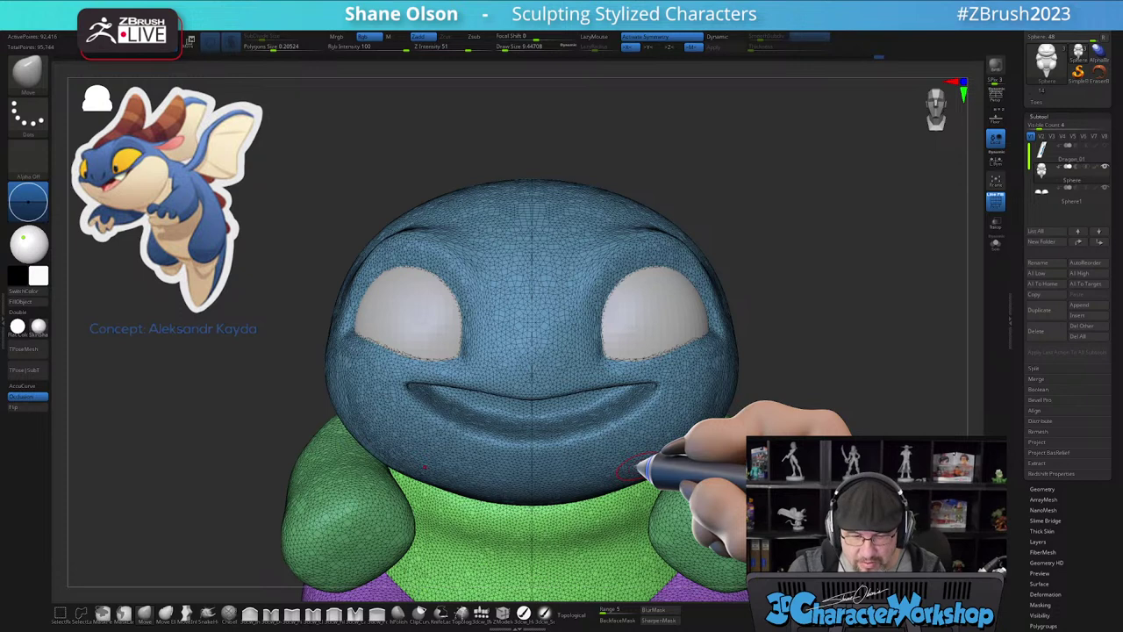
alt+right_drag(559, 493, 526, 506)
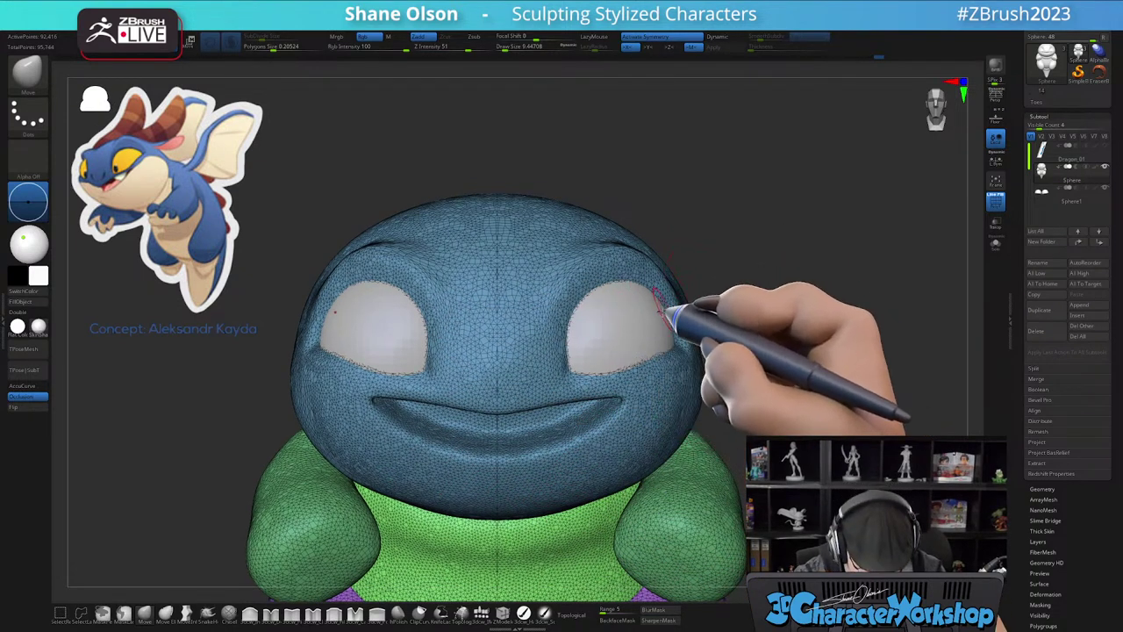
alt+click(648, 333)
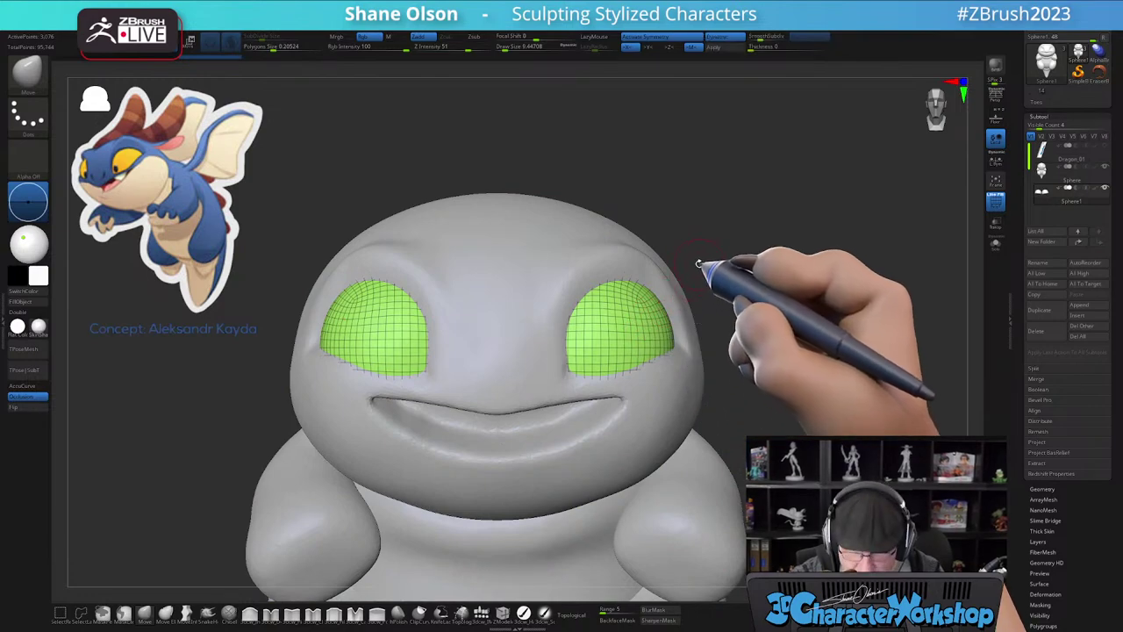
alt+click(612, 441)
drag(736, 355, 721, 298)
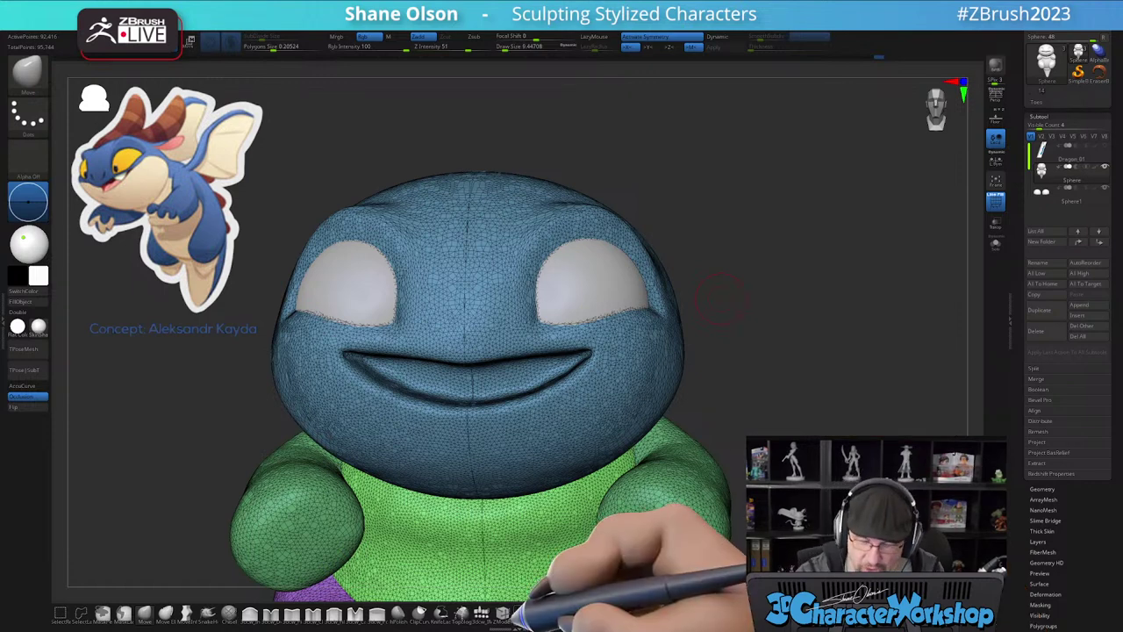
- Hide the wireframe and set the brush's draw size to about 25 while checking the head from the side and front
drag(750, 372, 738, 403)
ctrl+right_drag(644, 446, 726, 425)
key(shift+f)
drag(721, 427, 702, 459)
right_drag(702, 457, 708, 465)
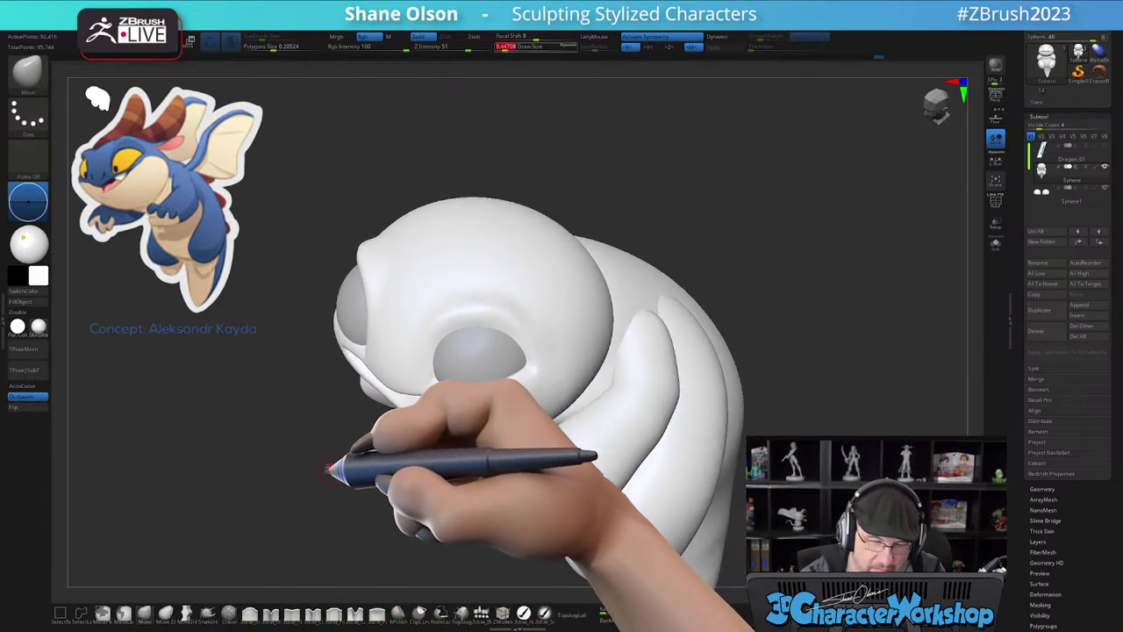
alt+drag(329, 468, 358, 493)
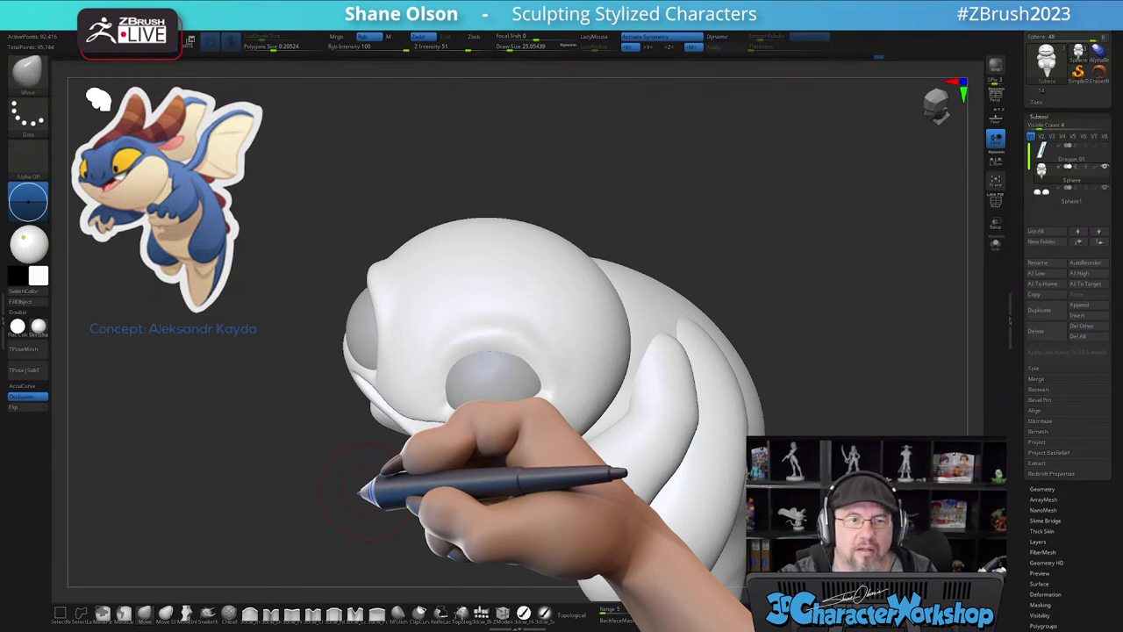
alt+drag(285, 458, 306, 394)
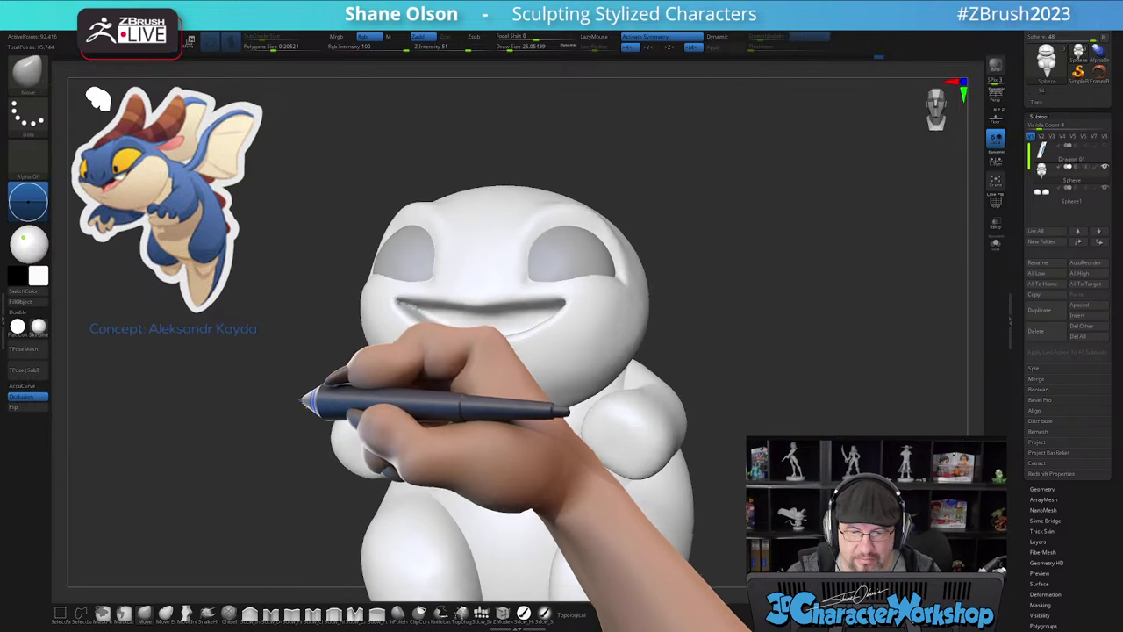
- Isolate the eyes subtool and display its wireframe to examine the mesh density
alt+click(585, 291)
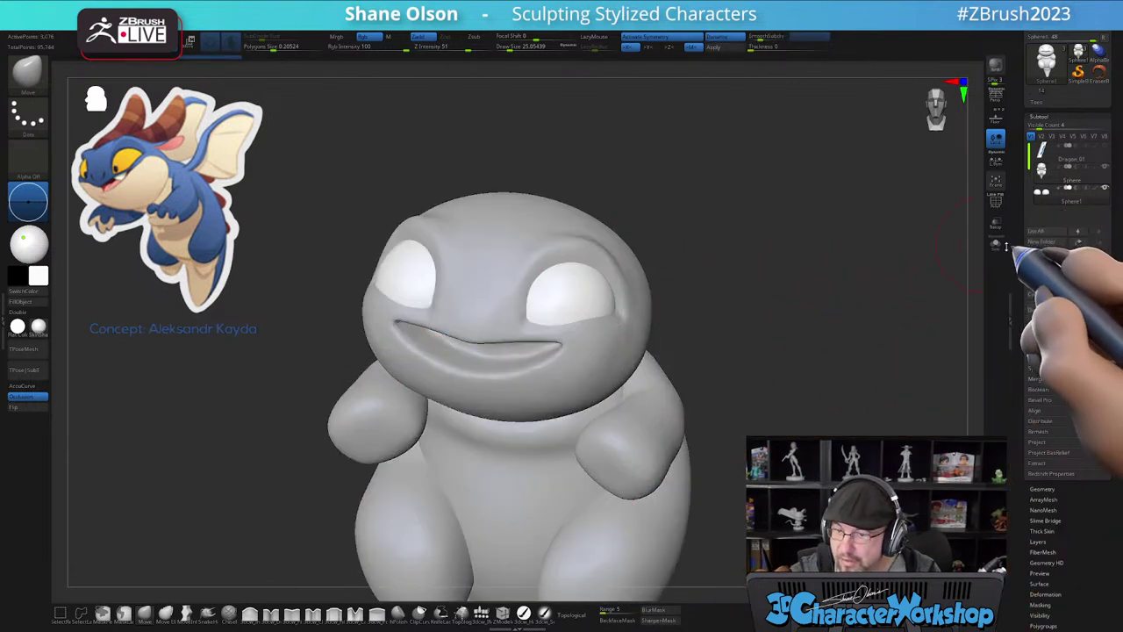
click(997, 244)
alt+drag(772, 240, 772, 309)
drag(772, 309, 774, 282)
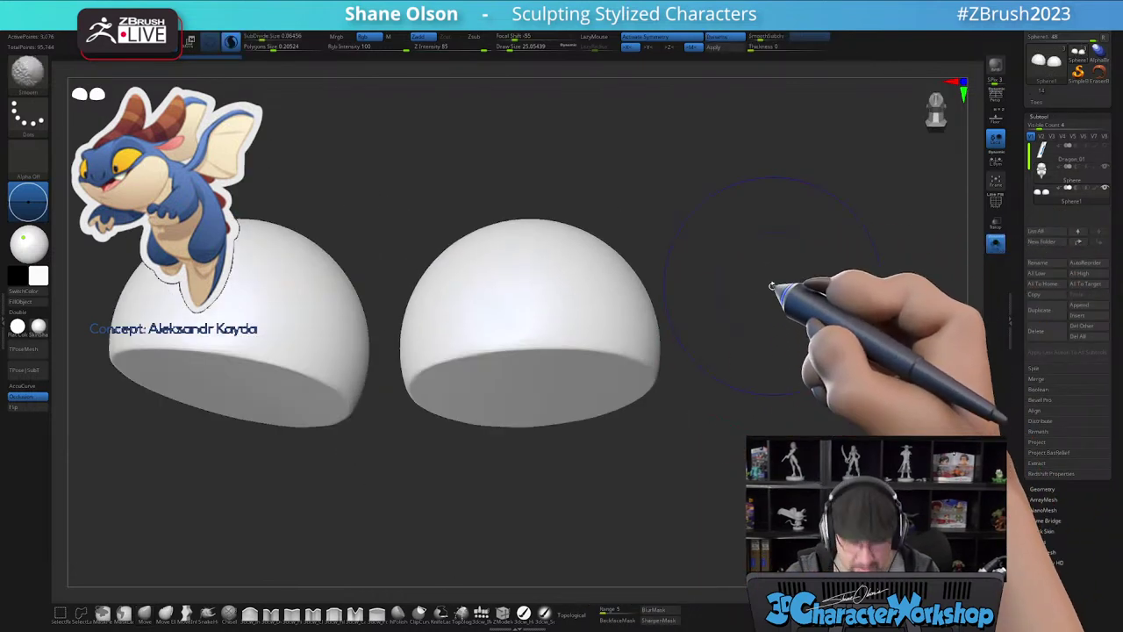
key(shift+f)
mouse_move(778, 354)
mouse_down()
mouse_move(774, 295)
mouse_move(764, 356)
mouse_move(793, 365)
mouse_move(779, 356)
mouse_up()
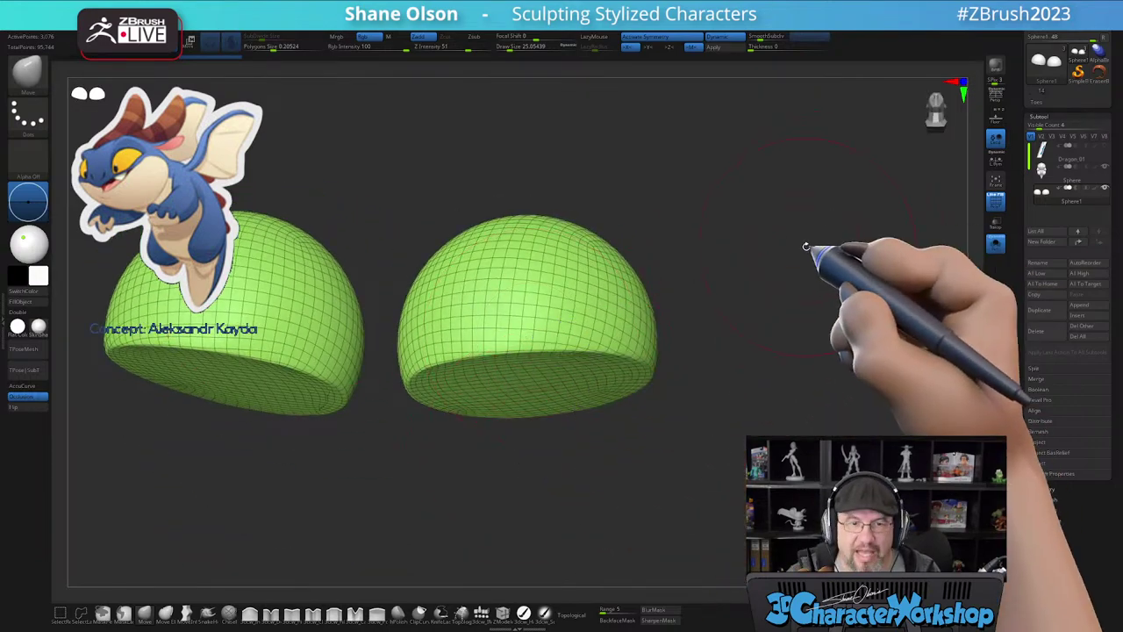
- Return to the full model with the head subtool active and the wireframe hidden, using a draw size of about 10.5
key(s)
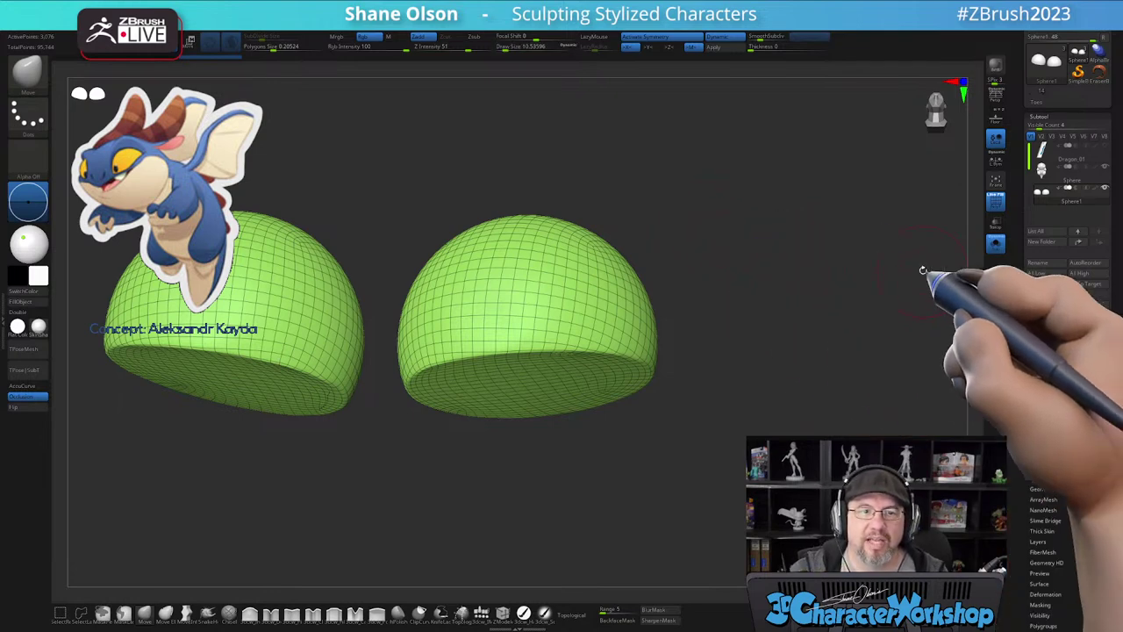
click(997, 244)
drag(760, 252, 756, 281)
key(shift+f)
mouse_move(814, 430)
alt+mouse_down()
mouse_move(802, 397)
mouse_move(815, 430)
alt+mouse_up()
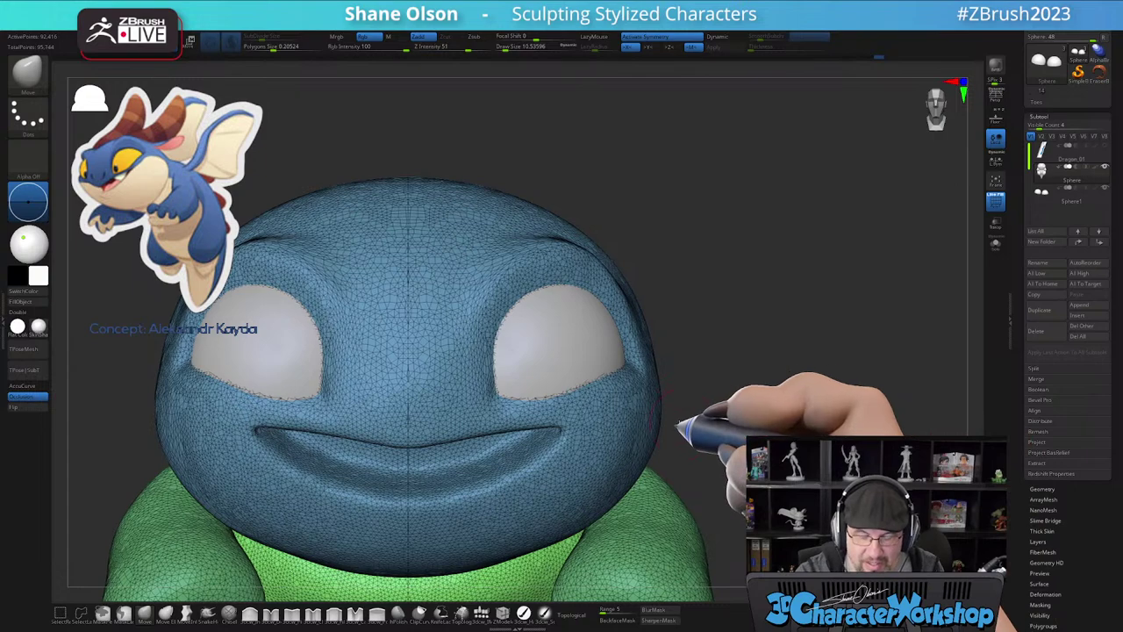
alt+drag(677, 417, 686, 393)
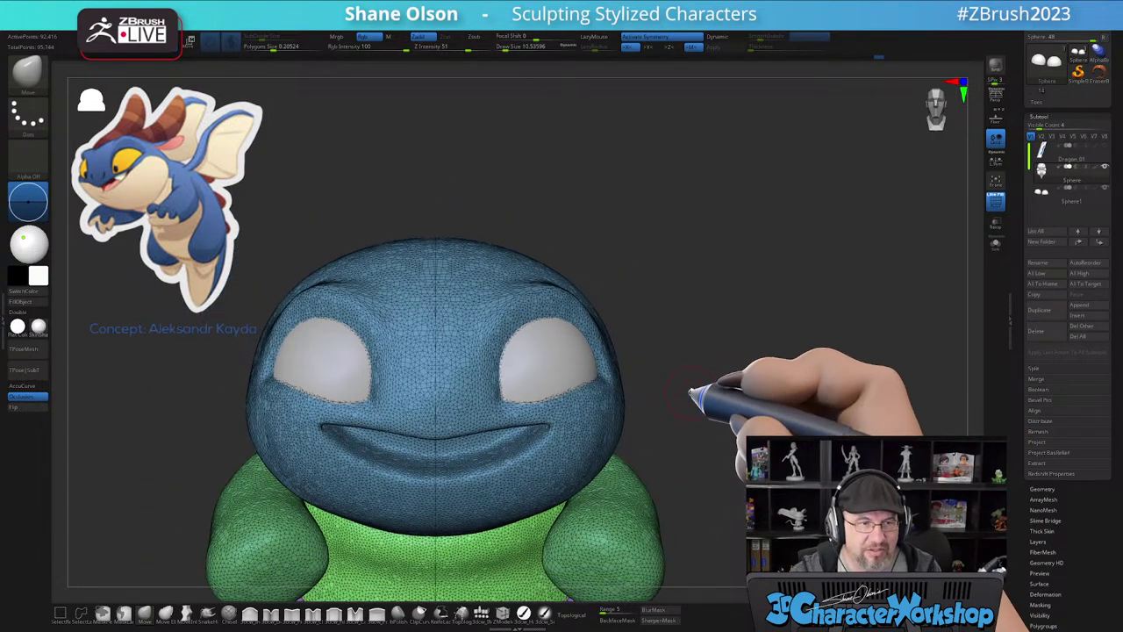
alt+drag(680, 475, 681, 383)
key(shift+f)
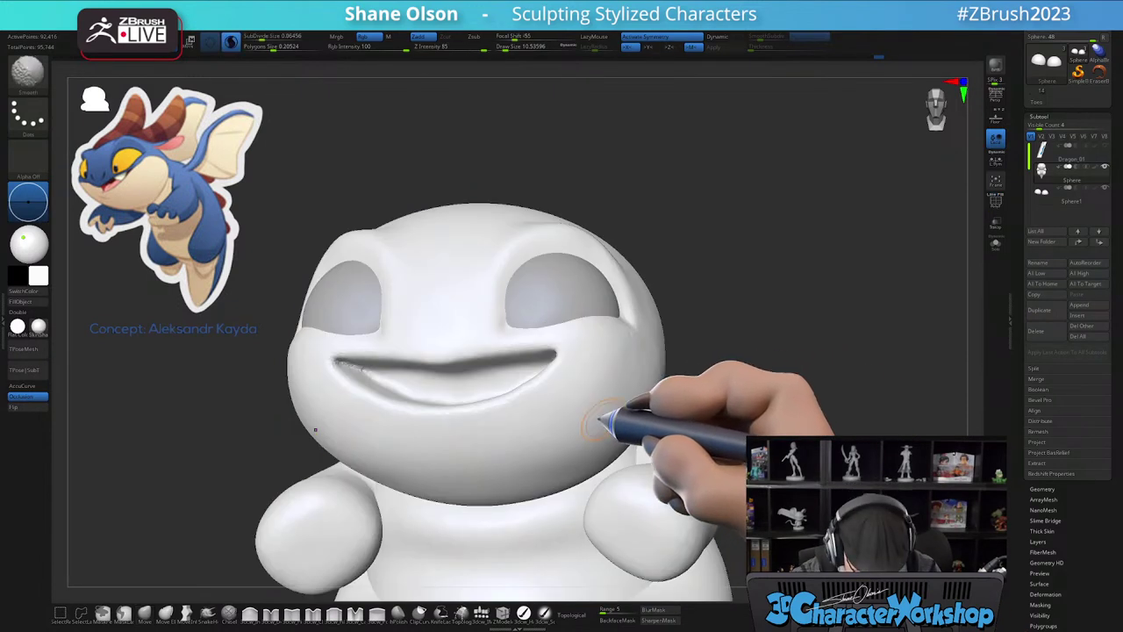
- Reshape the snout from above and from the side with the Move brush, using draw sizes of about 44 and 31
mouse_move(598, 470)
mouse_down()
mouse_move(617, 465)
mouse_move(607, 462)
mouse_up()
right_drag(553, 407, 500, 475)
key(s)
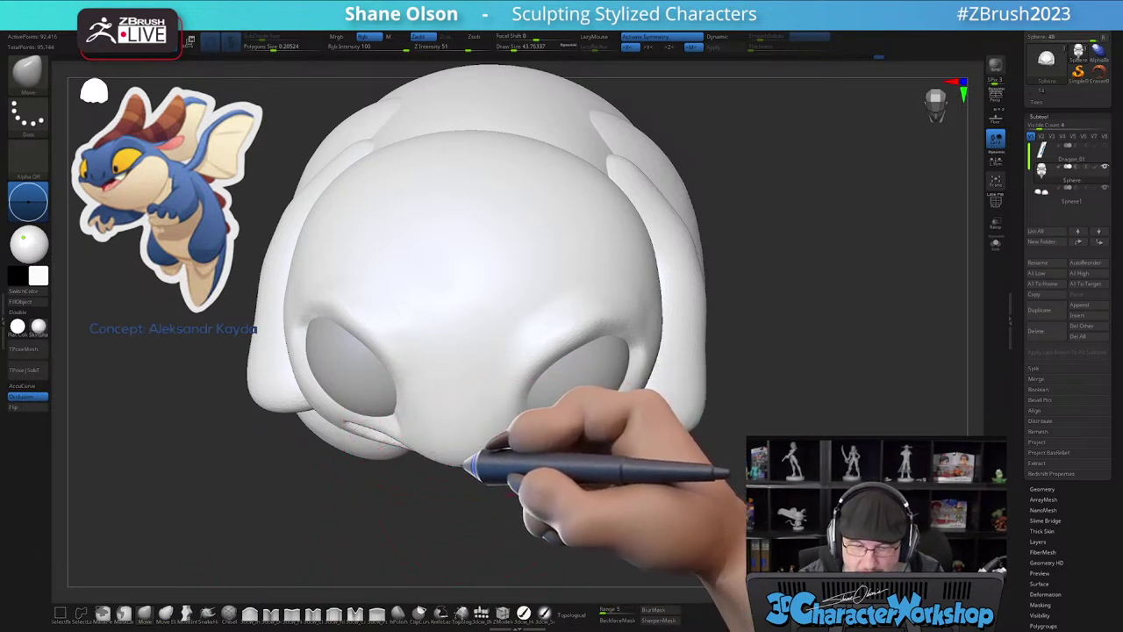
mouse_move(531, 502)
mouse_down()
mouse_move(538, 468)
mouse_move(589, 521)
mouse_move(518, 509)
mouse_up()
mouse_move(516, 509)
right_down()
mouse_move(462, 453)
mouse_move(491, 433)
mouse_move(466, 420)
right_up()
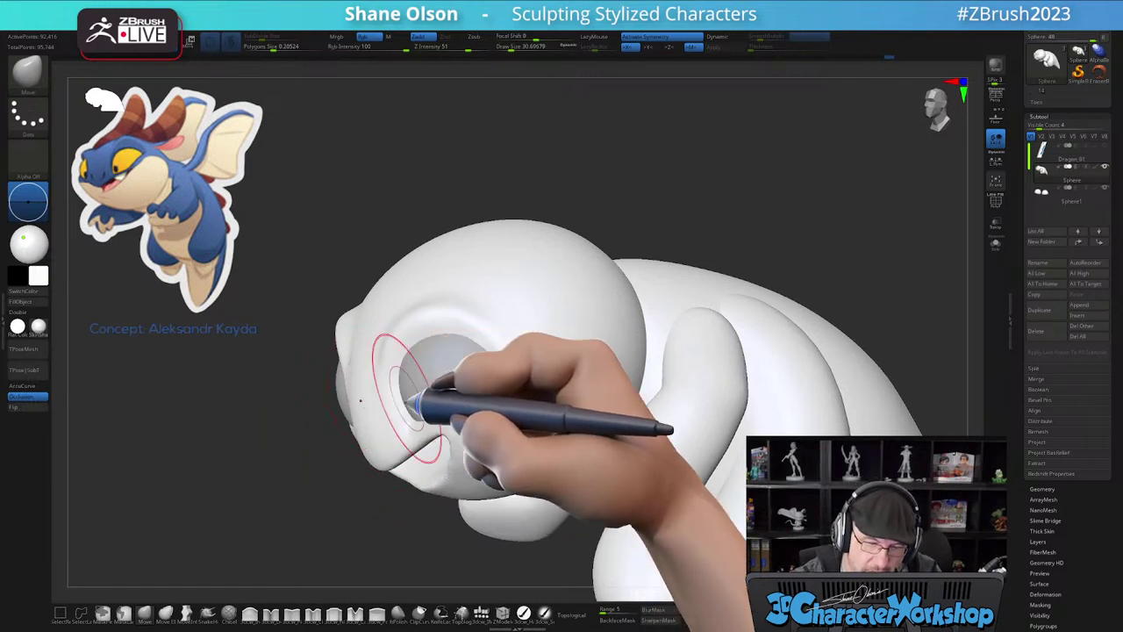
right_drag(390, 391, 401, 430)
mouse_move(423, 479)
right_down()
mouse_move(466, 482)
mouse_move(451, 453)
mouse_move(475, 405)
mouse_move(447, 404)
mouse_move(448, 417)
mouse_move(502, 381)
mouse_move(488, 406)
right_up()
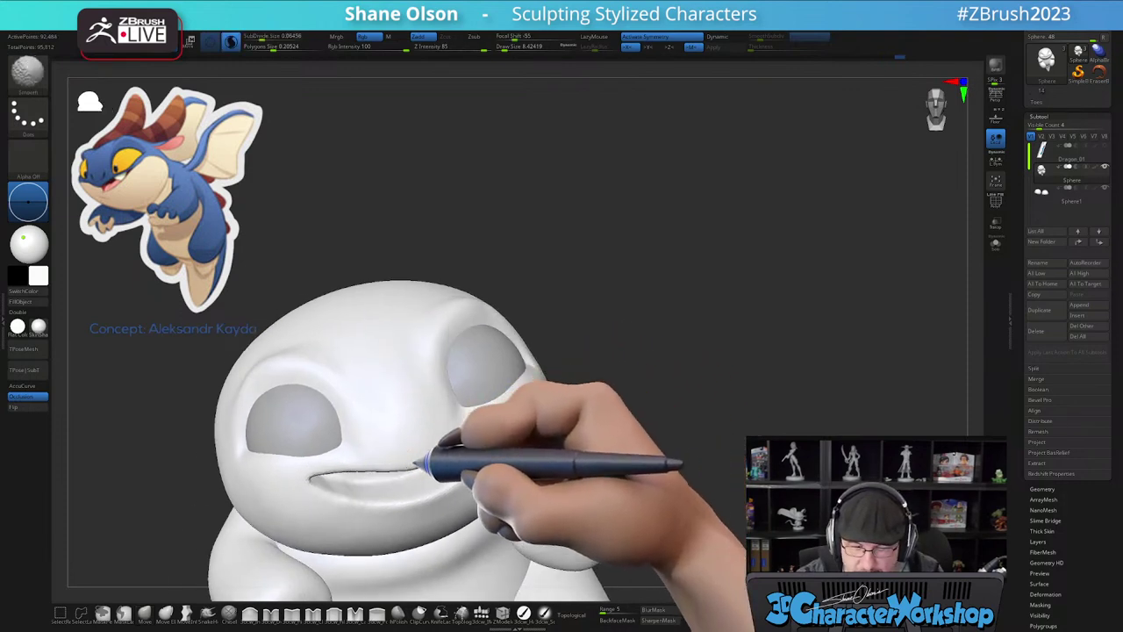
- Refine the upper lip line and mouth corners with the Move brush at draw sizes of about 8.4 and 5.8
mouse_move(514, 420)
right_down()
mouse_move(503, 429)
mouse_move(528, 404)
right_up()
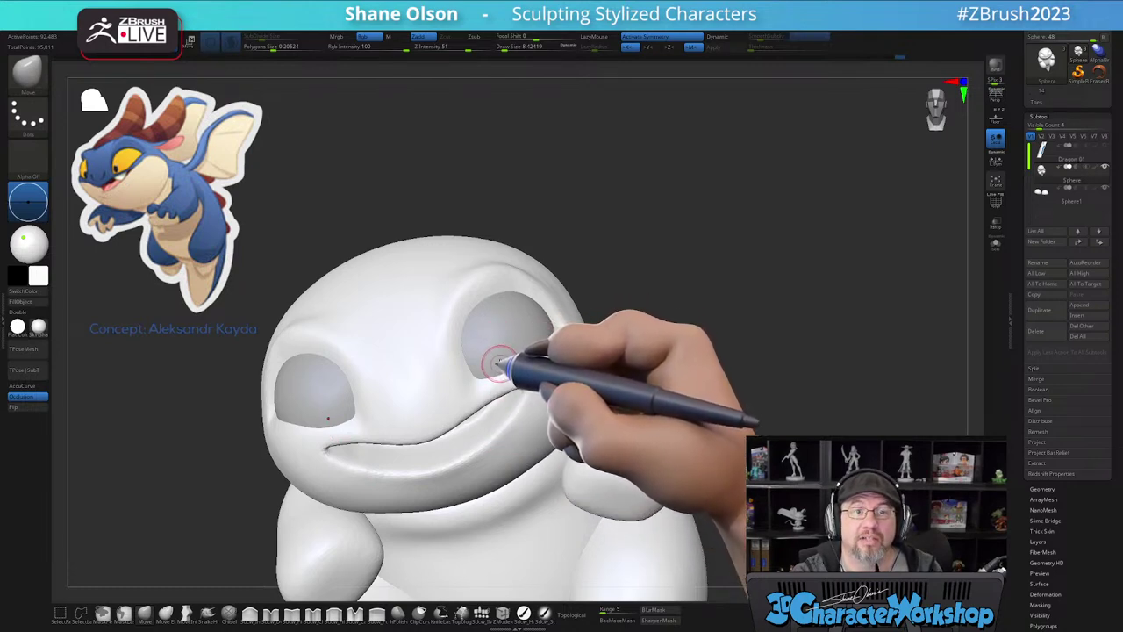
mouse_move(518, 333)
right_down()
mouse_move(511, 402)
mouse_move(531, 425)
mouse_move(536, 386)
mouse_move(524, 390)
right_up()
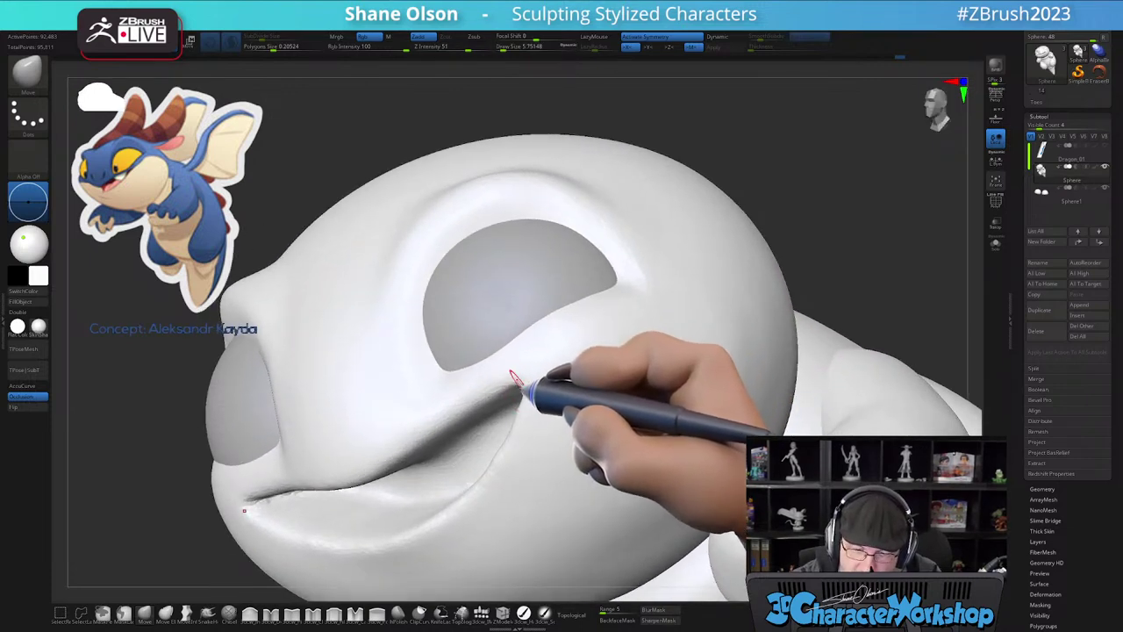
mouse_move(524, 390)
right_down()
mouse_move(566, 364)
mouse_move(527, 385)
mouse_move(552, 369)
mouse_move(544, 395)
mouse_move(531, 395)
mouse_move(554, 372)
mouse_move(533, 391)
right_up()
- Display the head's wireframe and set the Smooth brush's SubDivide Size to 0.02129
alt+right_drag(500, 472, 551, 392)
key(shift+f)
mouse_move(502, 453)
ctrl+right_down()
mouse_move(529, 439)
mouse_move(514, 447)
ctrl+right_up()
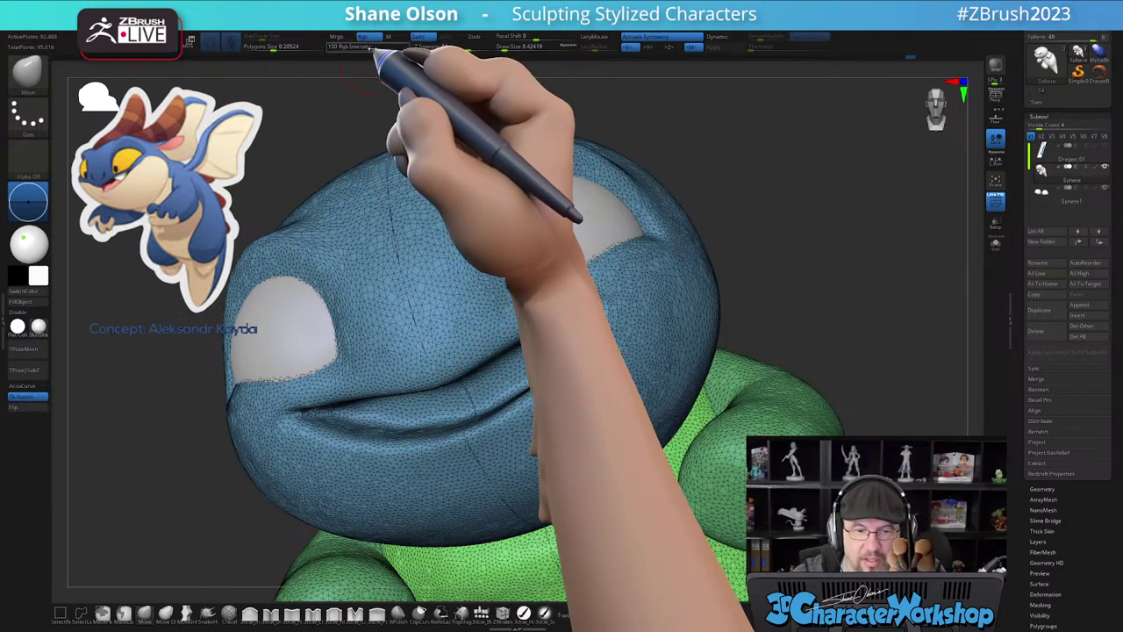
key(shift)
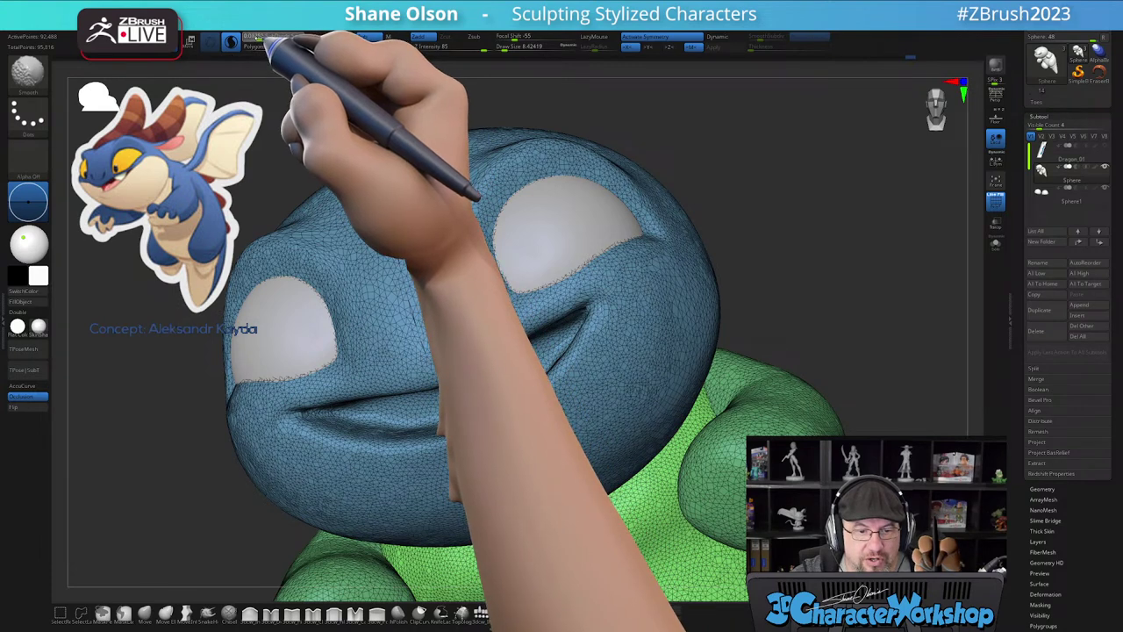
- Smooth along the upper lip, mouth corners and eye rims to refine the mesh there
mouse_move(450, 382)
shift+mouse_down()
mouse_move(589, 305)
mouse_move(592, 358)
mouse_move(580, 360)
shift+mouse_up()
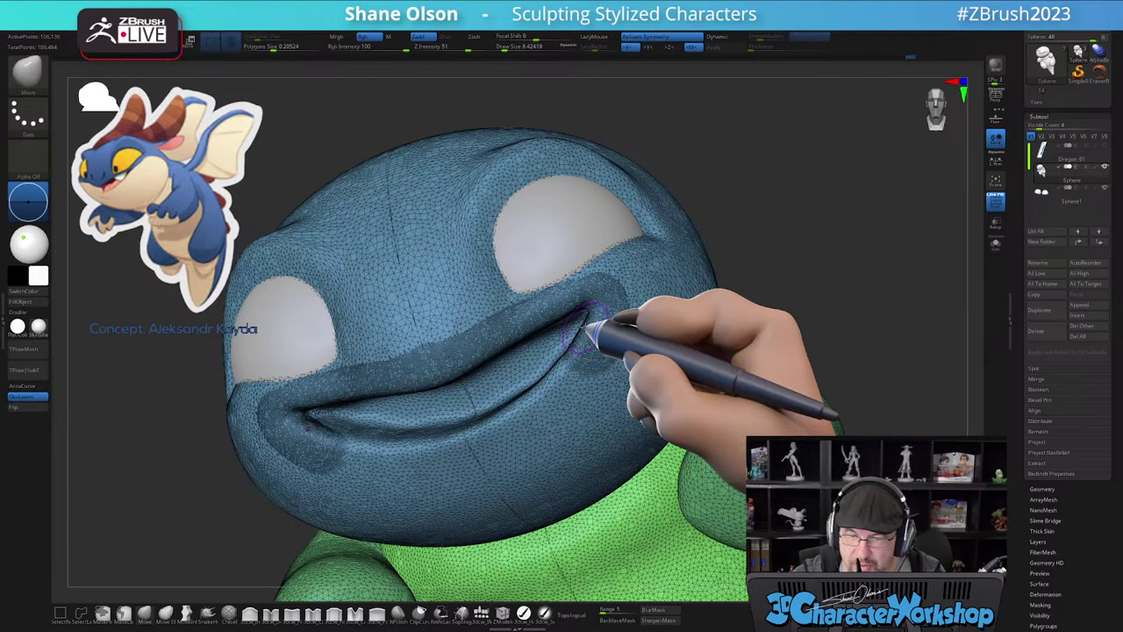
right_drag(567, 358, 546, 455)
mouse_move(454, 409)
shift+mouse_down()
mouse_move(451, 386)
mouse_move(511, 267)
mouse_move(603, 312)
mouse_move(523, 380)
shift+mouse_up()
shift+drag(465, 404, 546, 266)
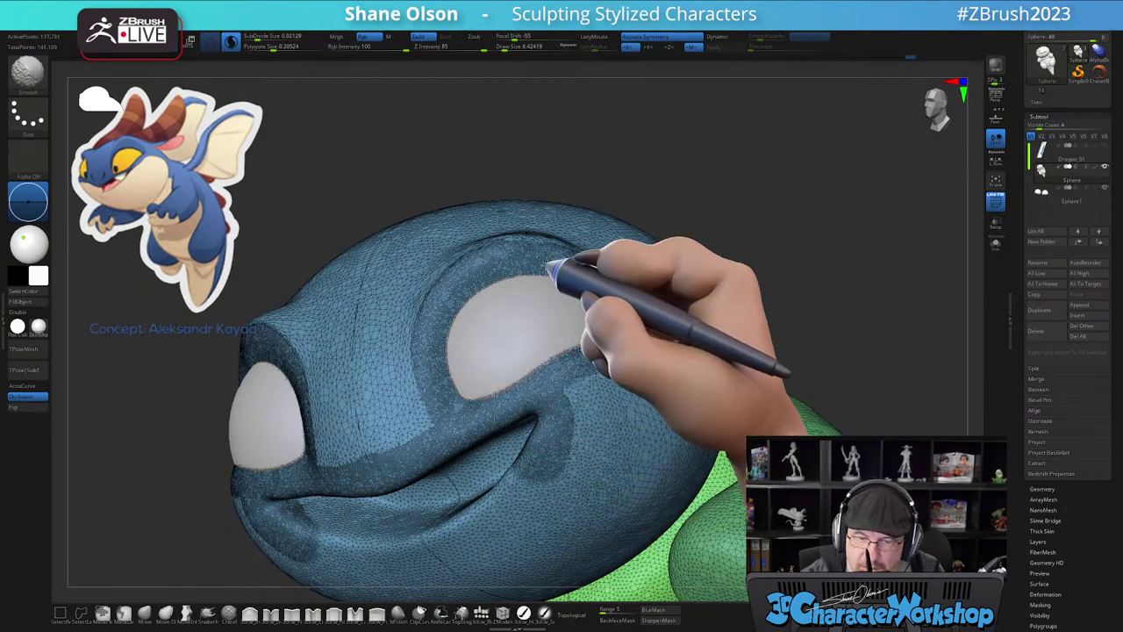
- Smooth over the snout and the brow ridges between the eyes to give them denser mesh
mouse_move(532, 262)
right_down()
mouse_move(534, 293)
mouse_move(521, 276)
right_up()
mouse_move(422, 366)
shift+mouse_down()
mouse_move(546, 263)
mouse_move(519, 269)
mouse_move(406, 348)
mouse_move(431, 462)
shift+mouse_up()
mouse_move(399, 360)
shift+mouse_down()
mouse_move(389, 494)
mouse_move(397, 408)
shift+mouse_up()
right_drag(617, 416, 608, 346)
mouse_move(505, 248)
shift+mouse_down()
mouse_move(532, 243)
mouse_move(627, 325)
mouse_move(587, 404)
shift+mouse_up()
mouse_move(583, 445)
right_down()
mouse_move(620, 431)
mouse_move(602, 409)
mouse_move(598, 421)
right_up()
- Smooth the inside of the mouth and the lower lip up to the mouth corners, refining their mesh
mouse_move(518, 477)
shift+mouse_down()
mouse_move(471, 485)
mouse_move(582, 394)
shift+mouse_up()
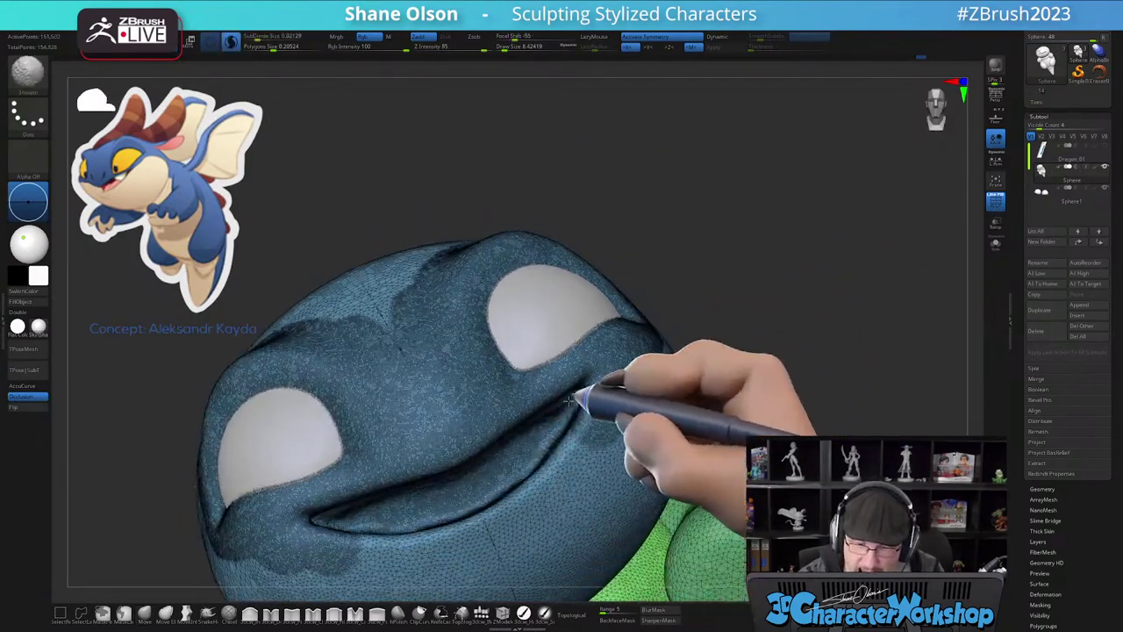
shift+drag(500, 479, 534, 438)
right_drag(535, 439, 518, 435)
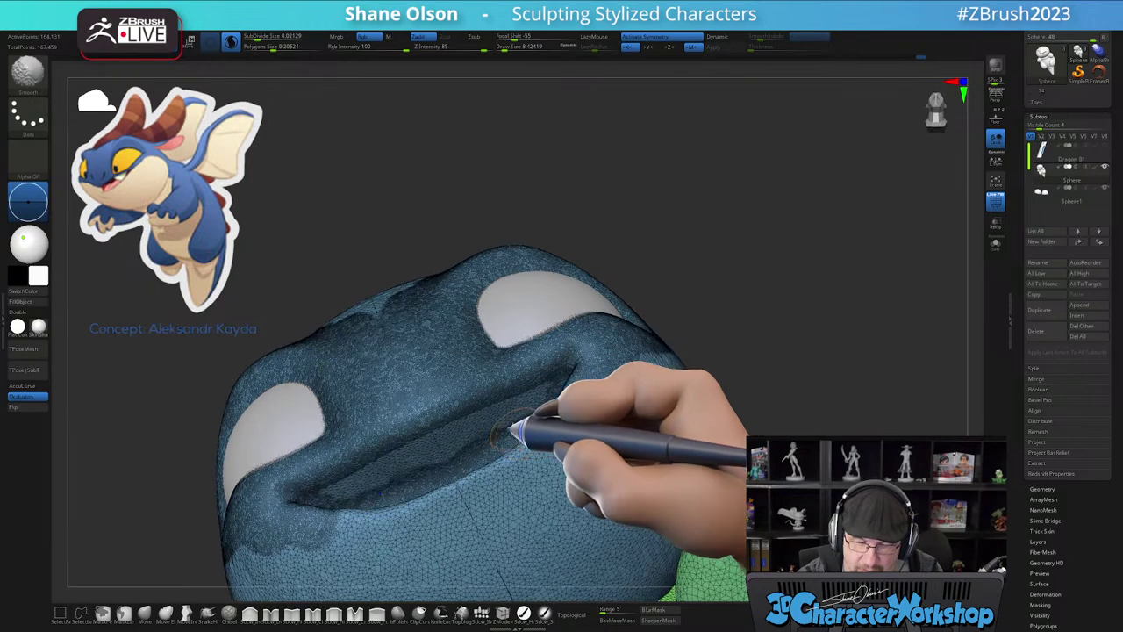
shift+drag(465, 440, 469, 442)
mouse_move(468, 442)
right_down()
mouse_move(554, 449)
mouse_move(609, 404)
mouse_move(586, 427)
mouse_move(578, 417)
right_up()
shift+drag(570, 373, 563, 351)
shift+drag(554, 401, 533, 431)
- Smooth the cheeks below the eyes, the outer eye corners and the tops of the brows to extend the denser mesh
right_drag(579, 412, 647, 369)
mouse_move(642, 301)
shift+mouse_down()
mouse_move(577, 393)
mouse_move(500, 466)
mouse_move(621, 375)
mouse_move(660, 266)
mouse_move(586, 428)
mouse_move(494, 504)
shift+mouse_up()
mouse_move(579, 483)
right_down()
mouse_move(576, 431)
mouse_move(564, 513)
right_up()
right_drag(576, 447, 576, 481)
mouse_move(580, 381)
right_down()
mouse_move(579, 446)
mouse_move(556, 414)
right_up()
mouse_move(413, 271)
right_down()
mouse_move(431, 372)
mouse_move(439, 341)
right_up()
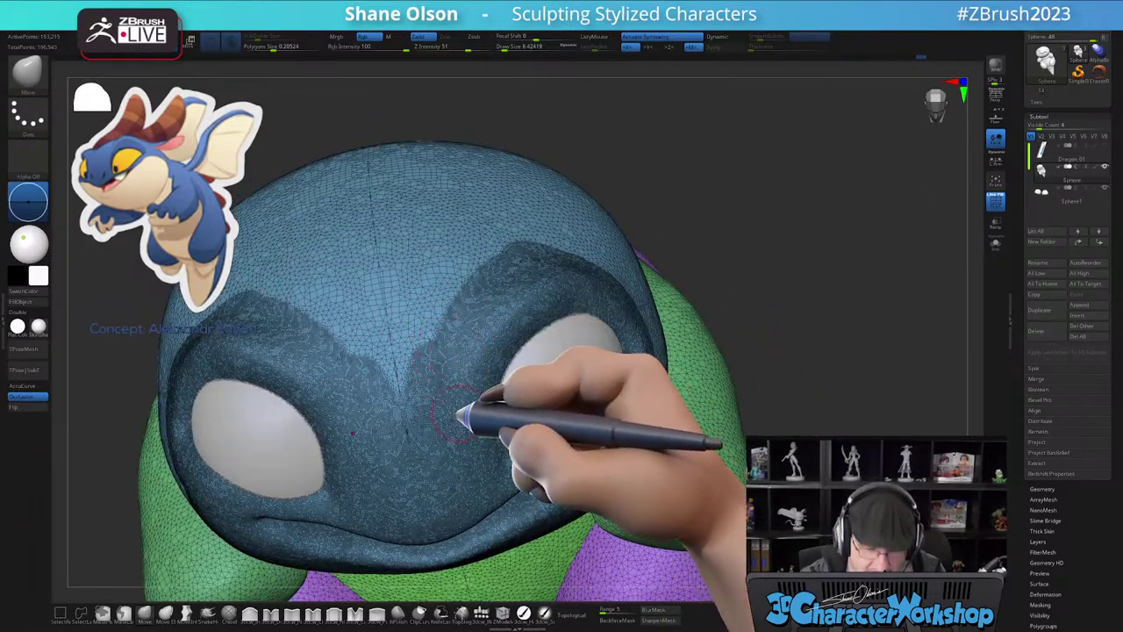
- Try smoothing the forehead just above and between the brows, and undo those strokes
key(shift+f)
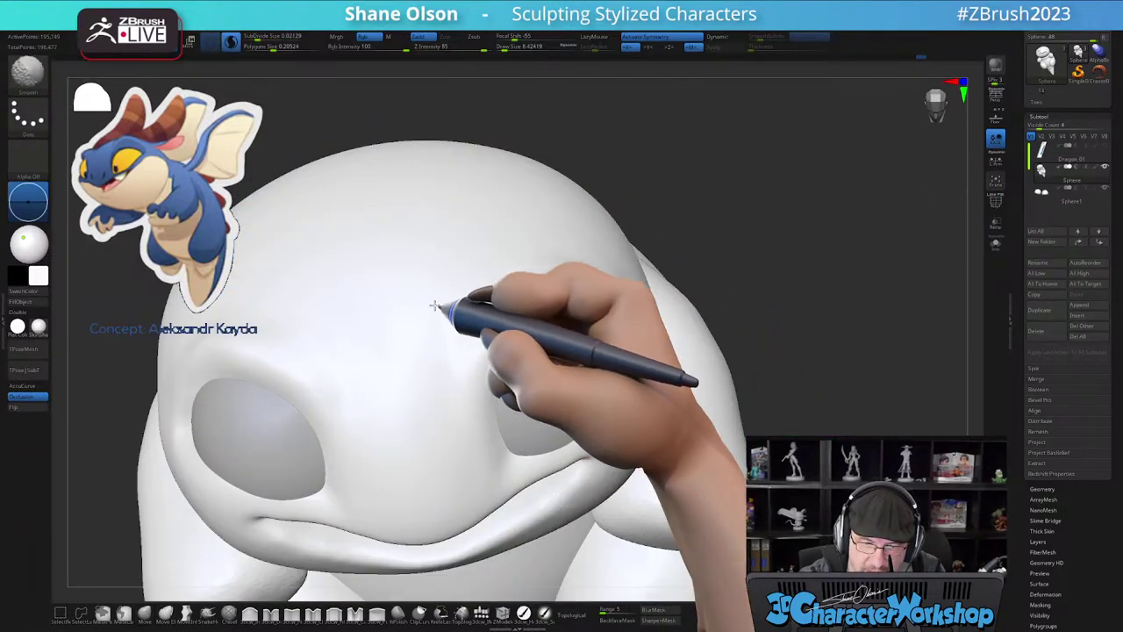
right_drag(441, 360, 441, 324)
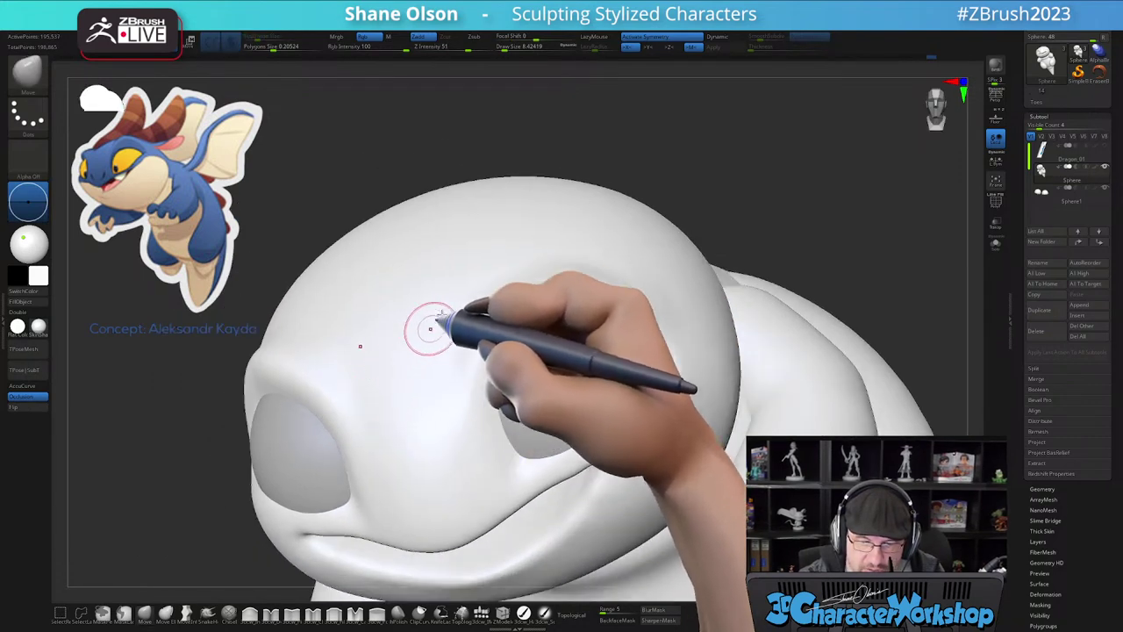
mouse_move(453, 397)
right_down()
mouse_move(476, 364)
mouse_move(466, 342)
mouse_move(451, 401)
right_up()
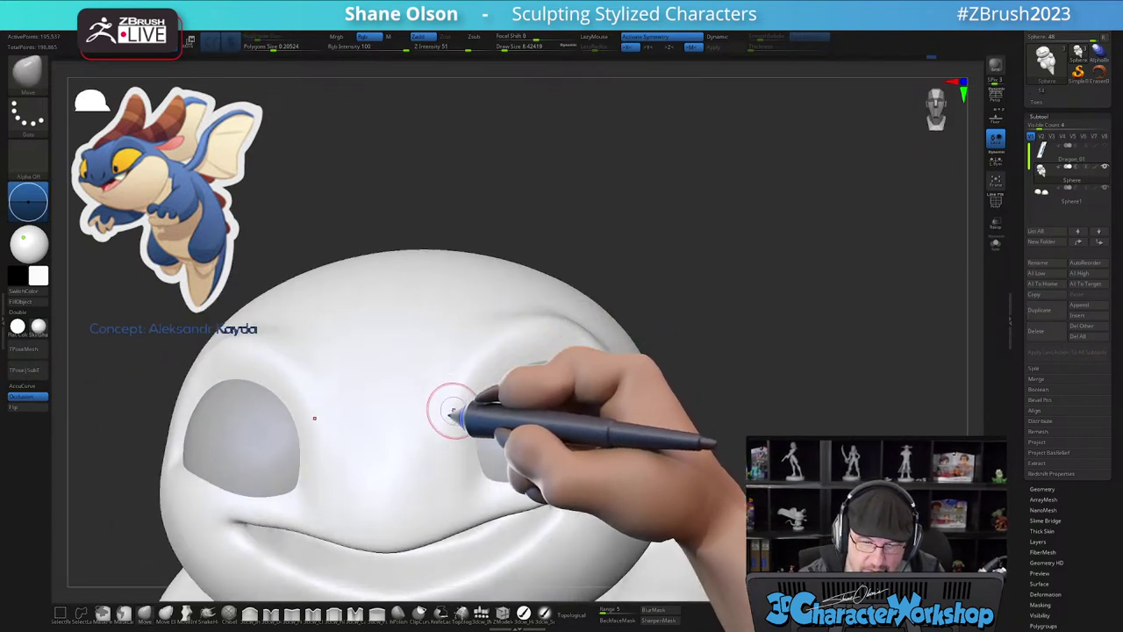
right_drag(458, 479, 460, 442)
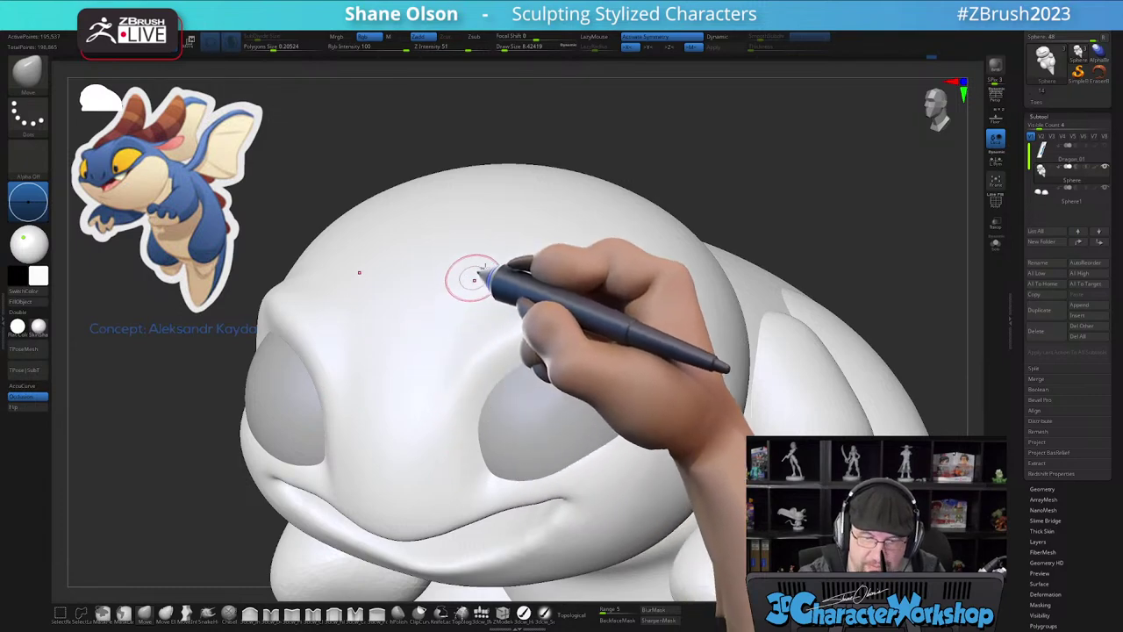
key(shift+f)
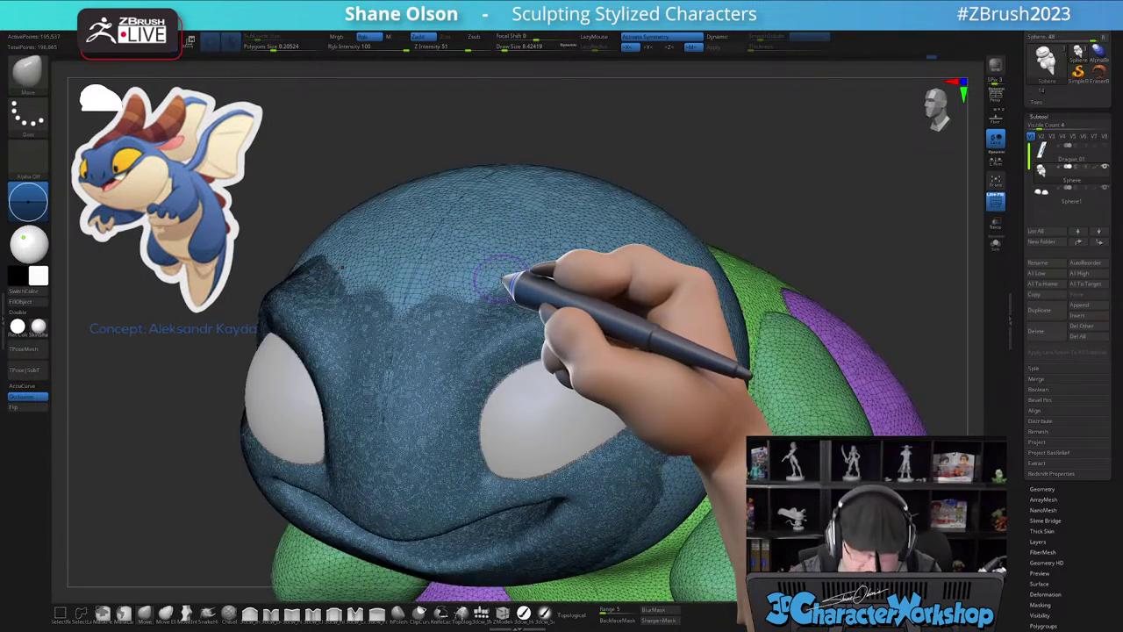
right_drag(524, 346, 521, 381)
mouse_move(483, 301)
shift+mouse_down()
mouse_move(459, 291)
mouse_move(489, 282)
shift+mouse_up()
key(ctrl+z)
key(ctrl+z)
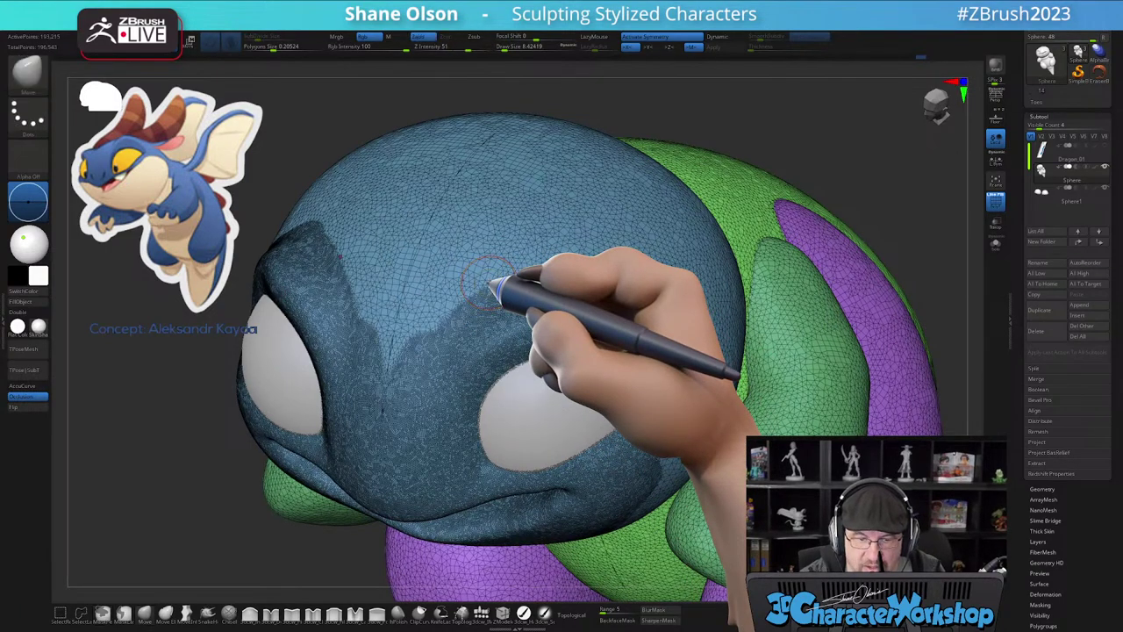
- Hide the wireframe on the head
key(shift+f)
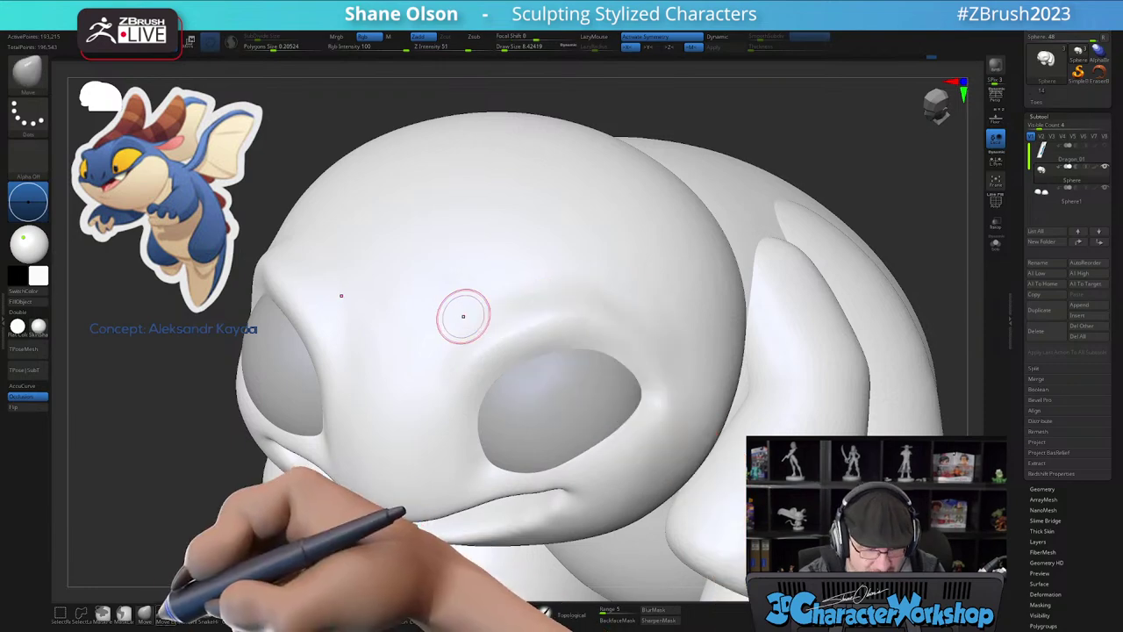
- Try a Move stroke on the forehead above the brows, and undo it
key(b)
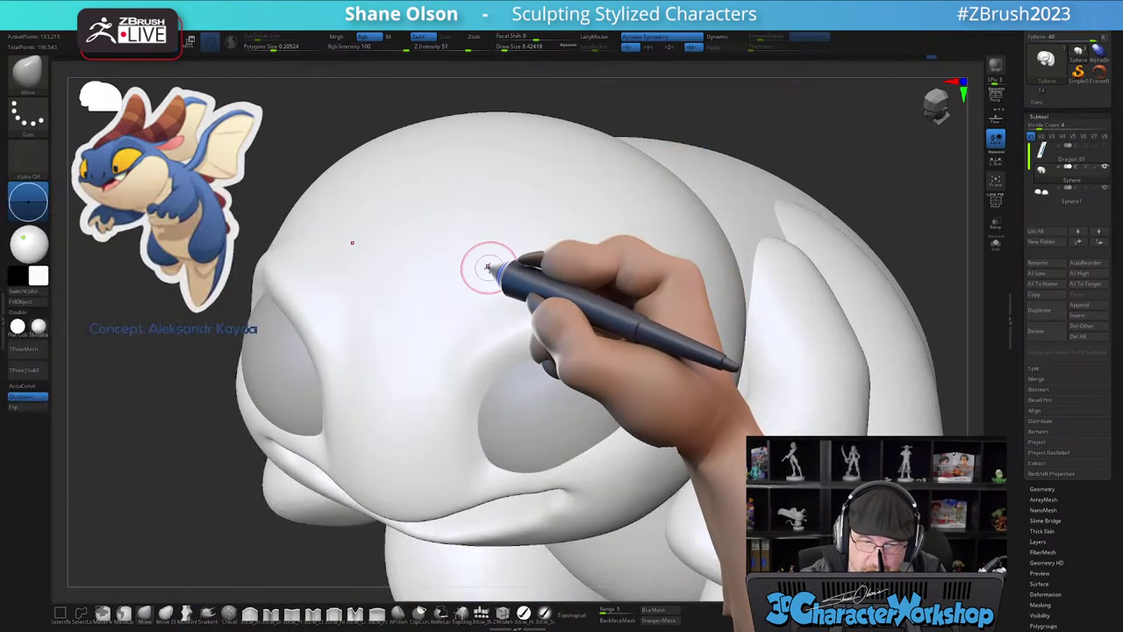
shift+right_drag(489, 269, 476, 278)
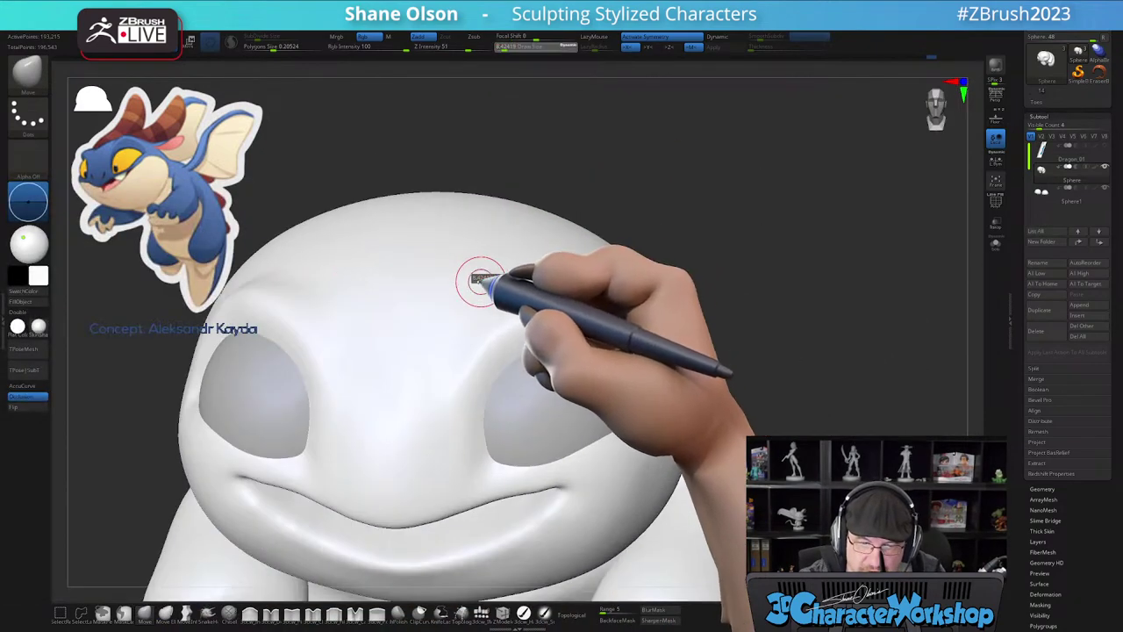
drag(461, 285, 467, 258)
right_drag(500, 256, 490, 273)
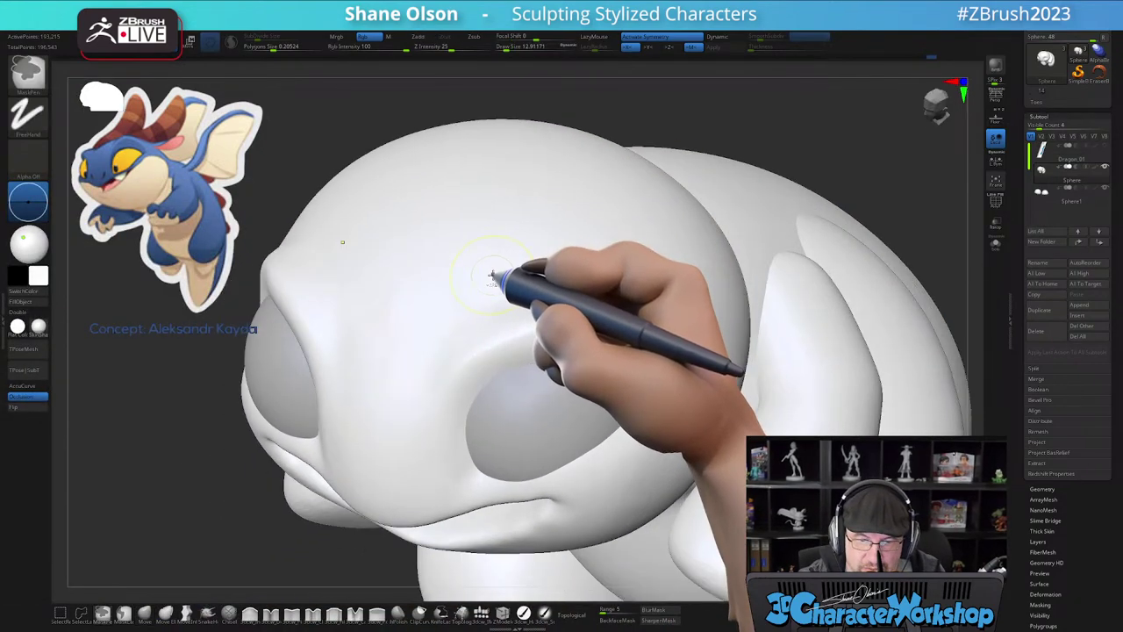
key(ctrl+z)
- With Sculptris Pro on and a smaller brush, build up the area between the eyes and the upper lip
right_drag(560, 500, 569, 435)
alt+right_drag(416, 502, 459, 480)
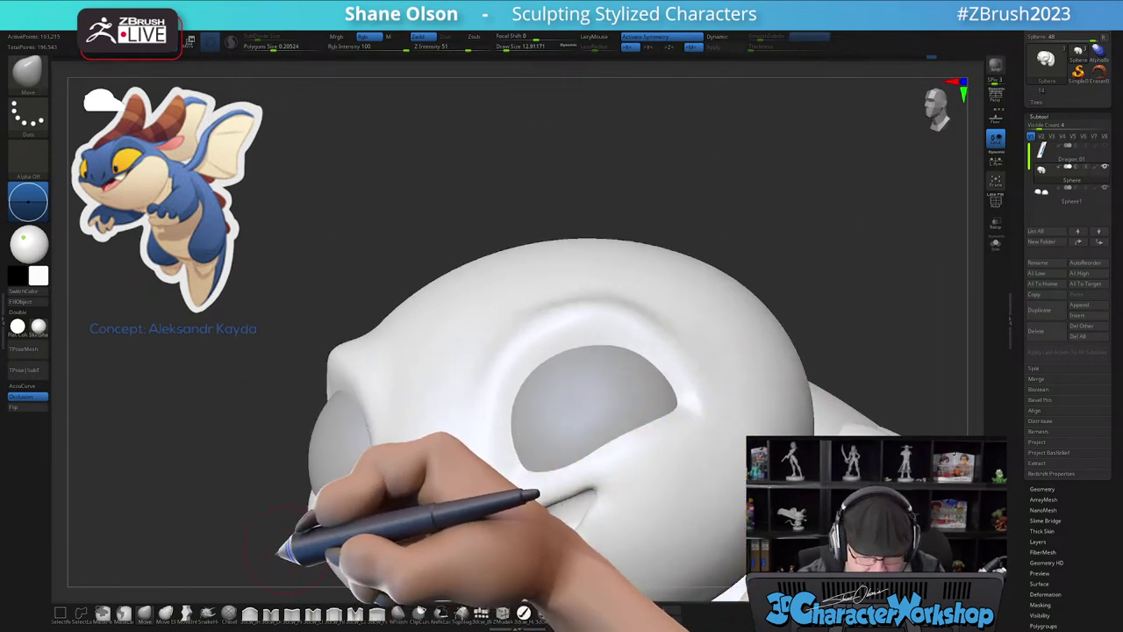
click(334, 613)
key([)
key([)
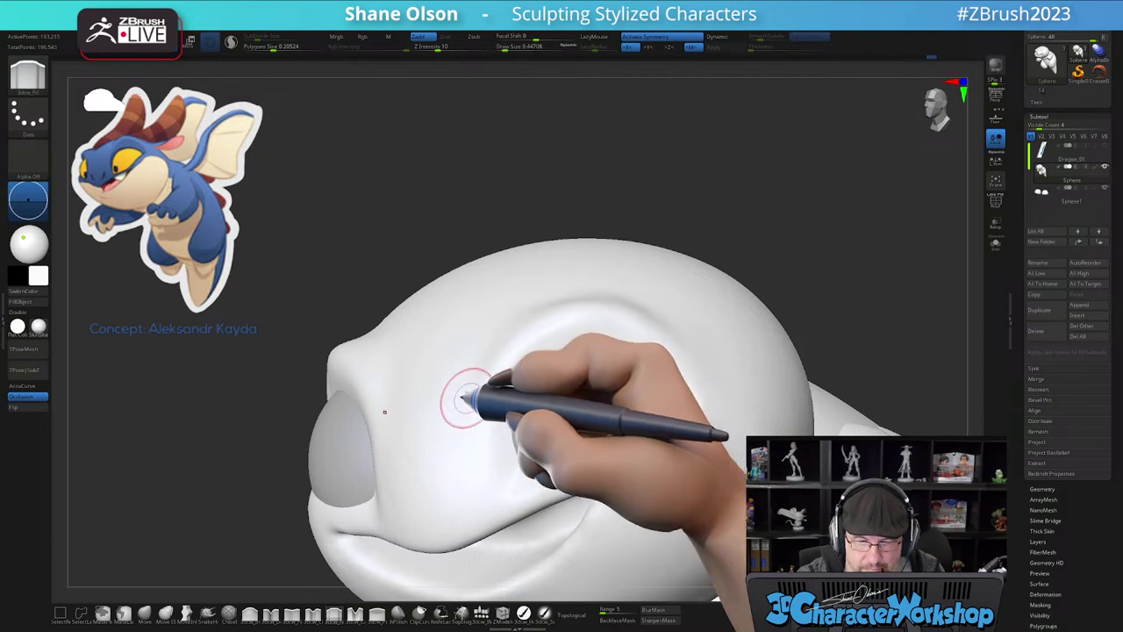
click(231, 42)
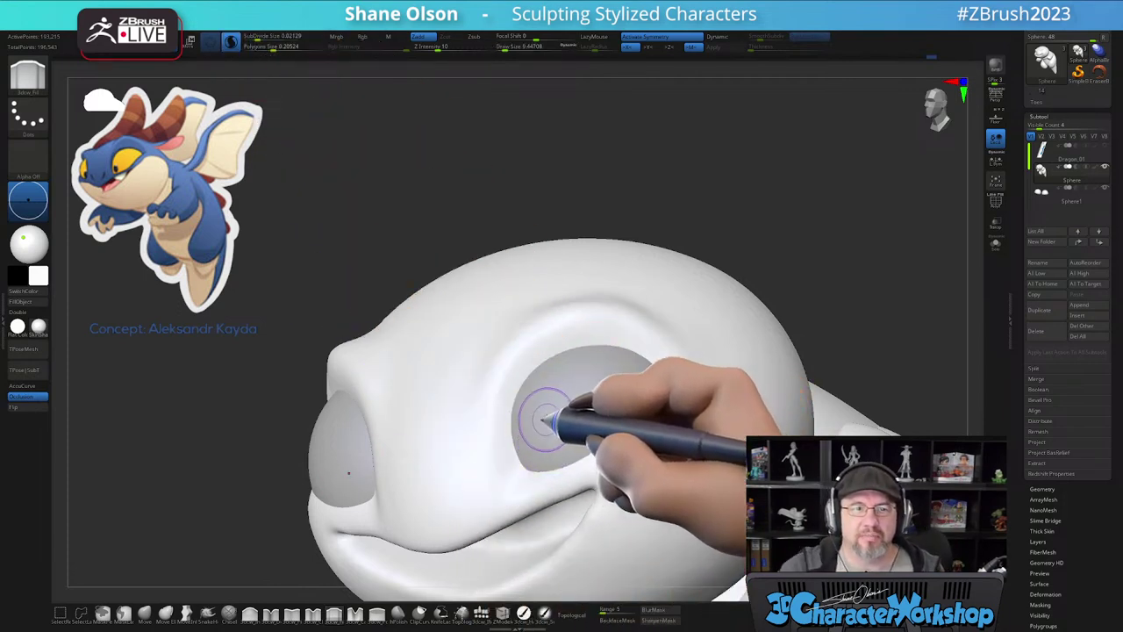
key([)
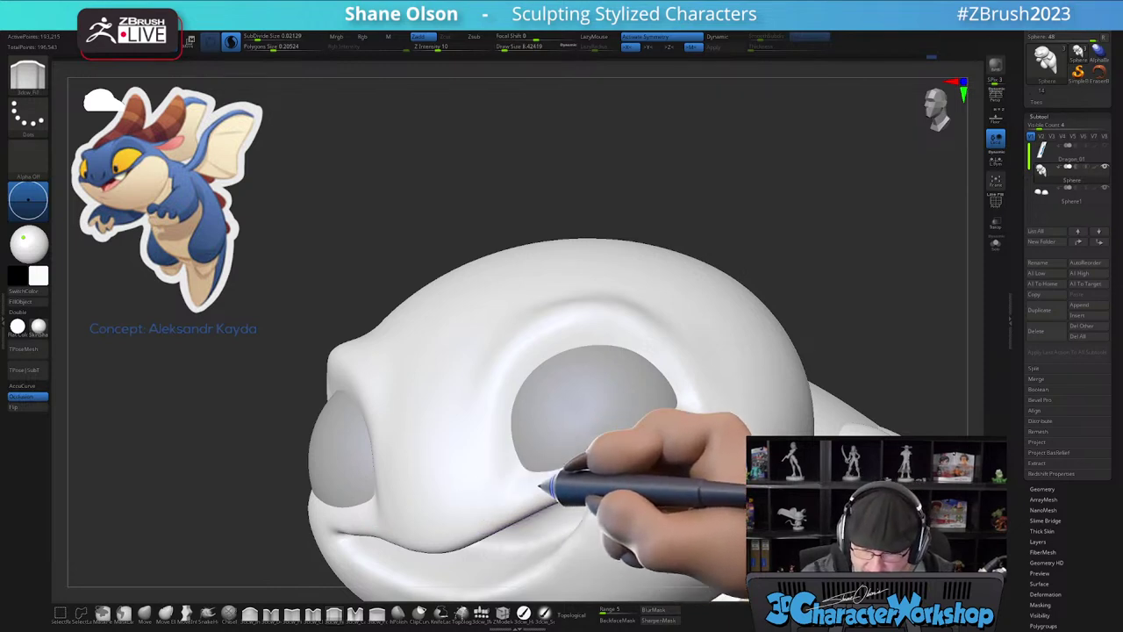
mouse_move(539, 493)
right_down()
mouse_move(568, 452)
mouse_move(589, 456)
mouse_move(576, 478)
mouse_move(597, 500)
mouse_move(607, 474)
mouse_move(597, 469)
right_up()
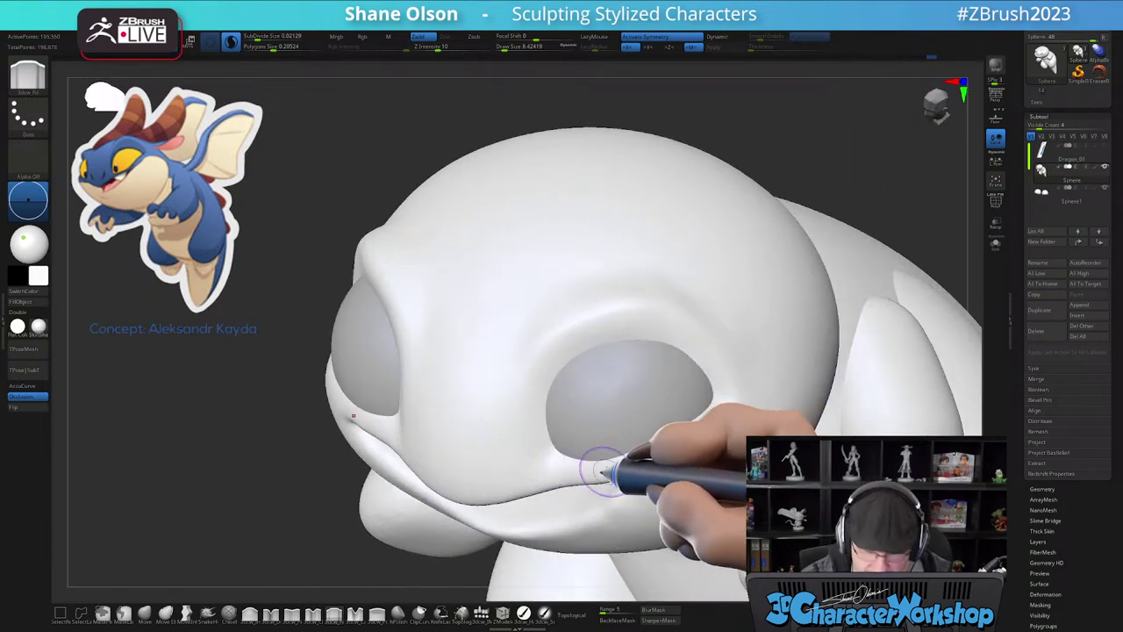
- Adjust the upper lip beneath the eyes with the Move brush and smooth it toward the mouth corners
click(145, 614)
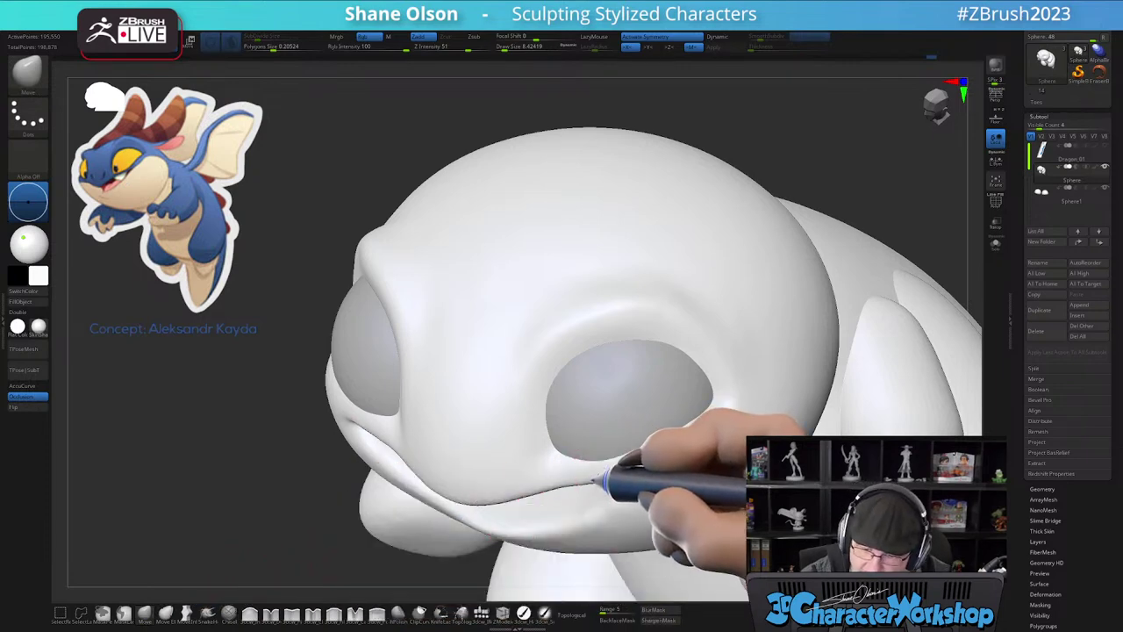
mouse_move(644, 454)
right_down()
mouse_move(648, 432)
mouse_move(633, 445)
right_up()
shift+drag(615, 470, 585, 481)
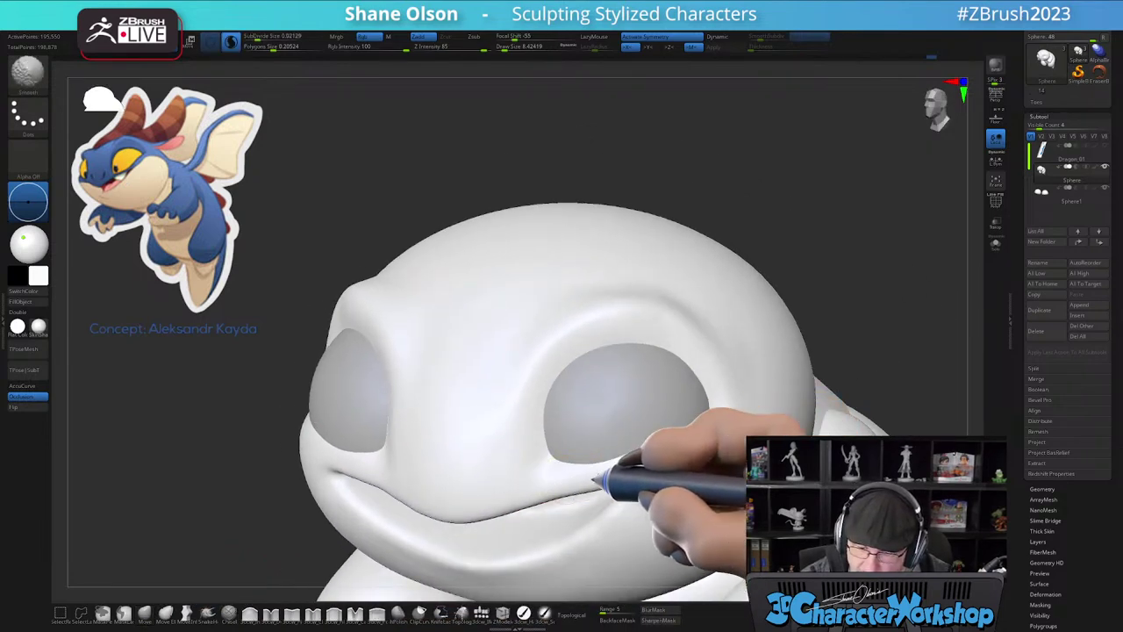
right_drag(634, 474, 650, 430)
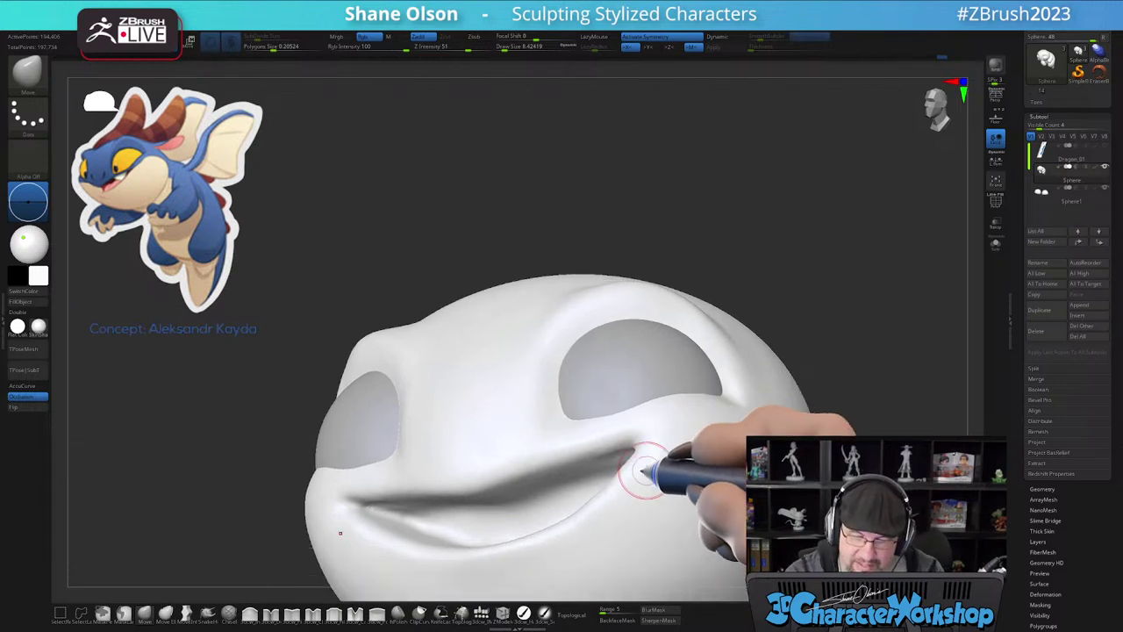
- With Sculptris Pro off, carve a crisp crease along the underside of the upper lip to the mouth corners and soften it
click(271, 614)
key(s)
right_drag(609, 501, 616, 516)
click(231, 42)
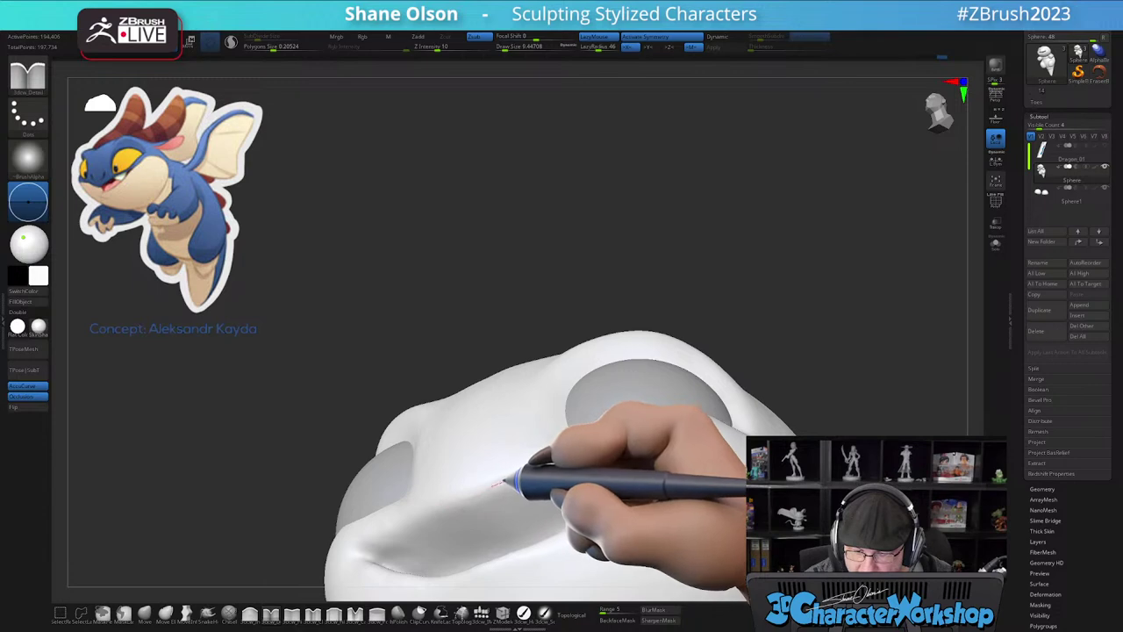
right_drag(548, 499, 556, 500)
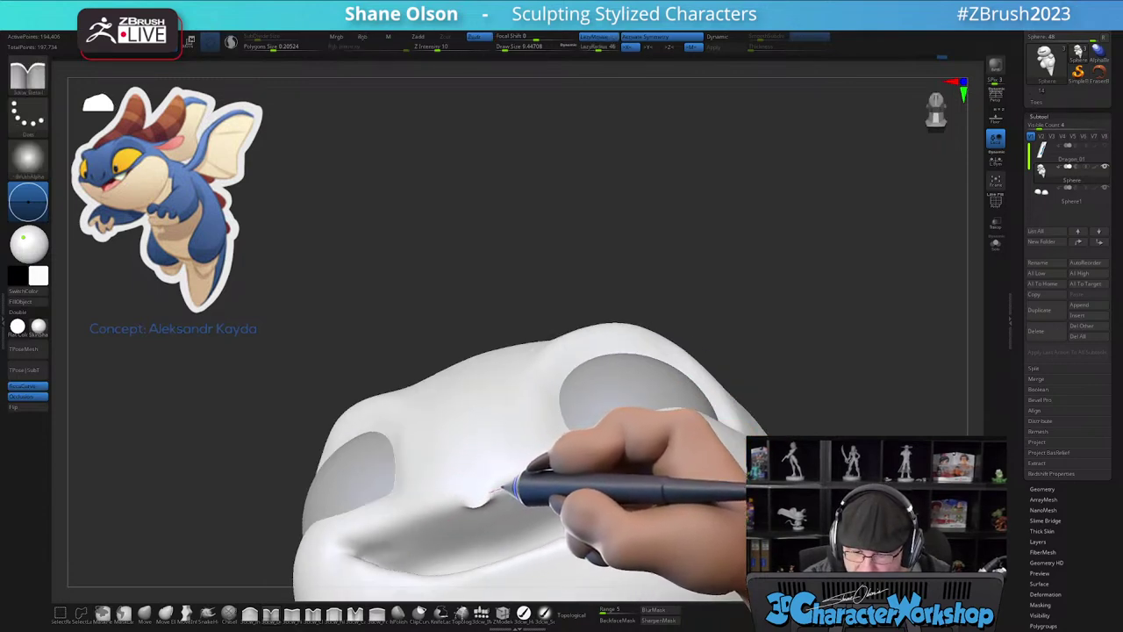
key(ctrl+z)
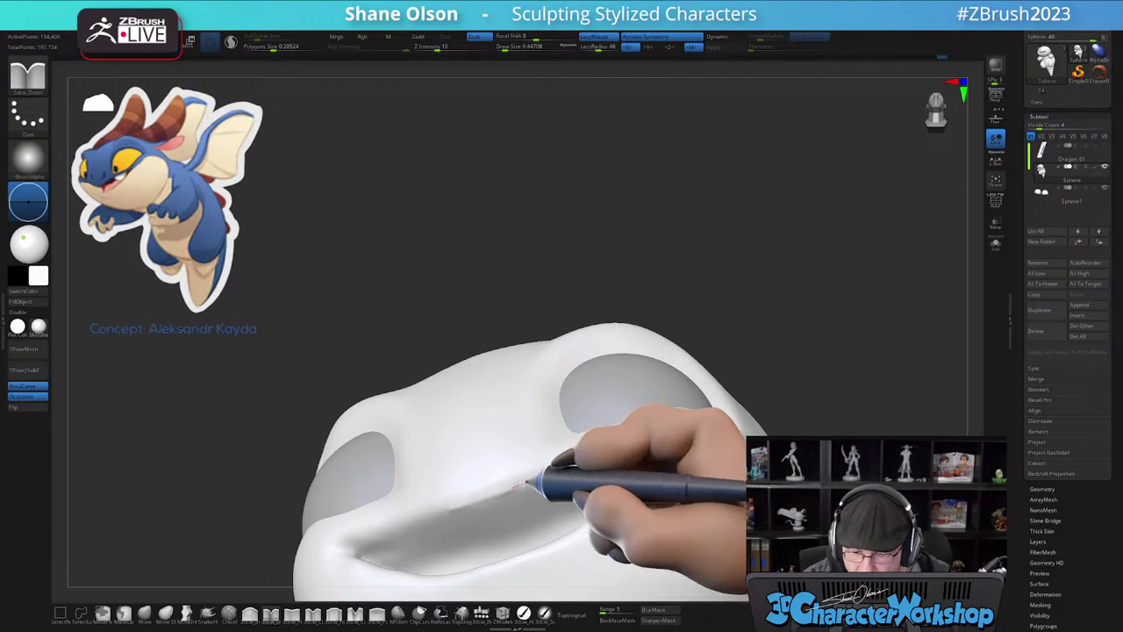
alt+drag(472, 502, 638, 451)
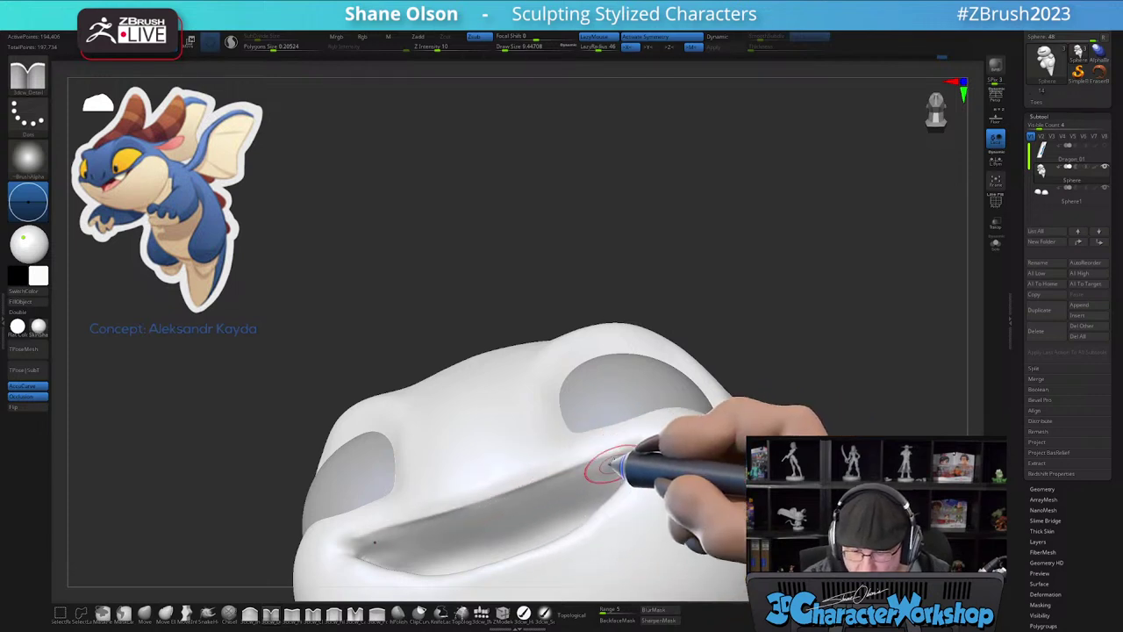
right_drag(574, 469, 601, 480)
shift+drag(580, 479, 524, 481)
- Inflate the lower lip along the mouth opening and smooth its outer edge
mouse_move(682, 471)
right_down()
mouse_move(635, 518)
mouse_move(654, 522)
mouse_move(645, 506)
mouse_move(664, 477)
mouse_move(609, 454)
mouse_move(570, 413)
mouse_move(601, 419)
mouse_move(561, 434)
right_up()
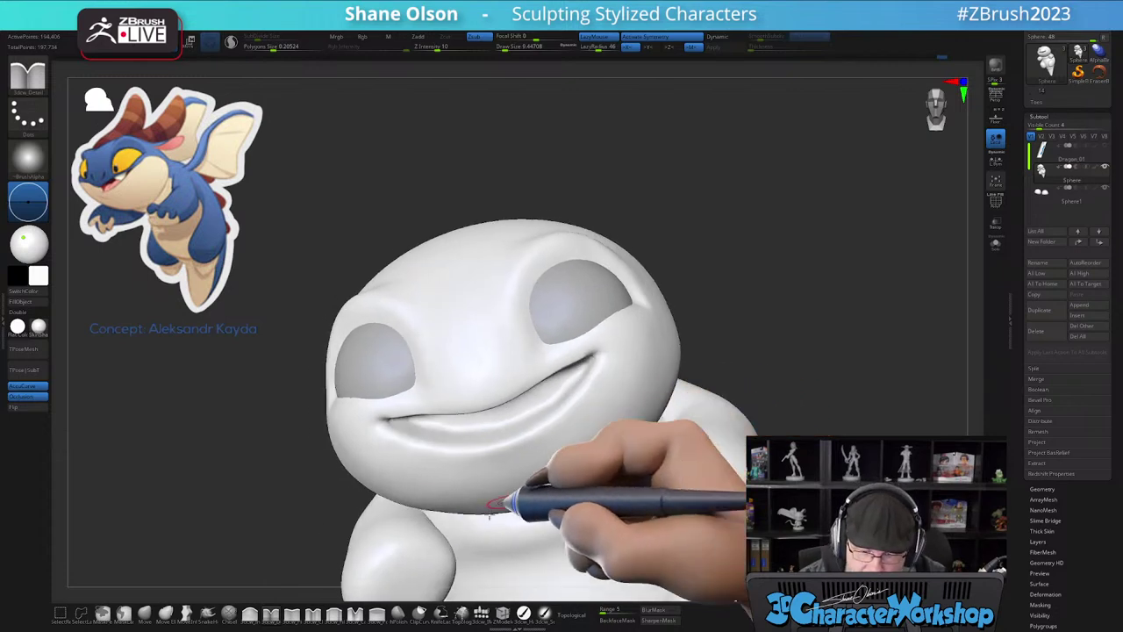
click(250, 610)
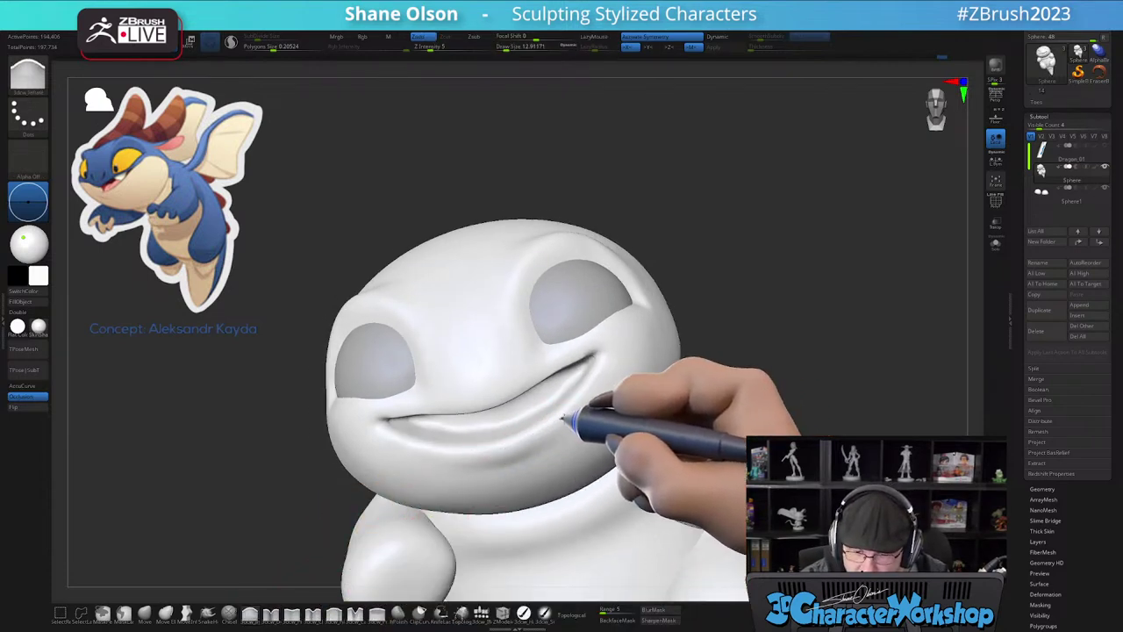
mouse_move(530, 437)
right_down()
mouse_move(568, 412)
mouse_move(544, 448)
mouse_move(529, 452)
mouse_move(602, 392)
mouse_move(544, 450)
mouse_move(603, 407)
mouse_move(546, 454)
right_up()
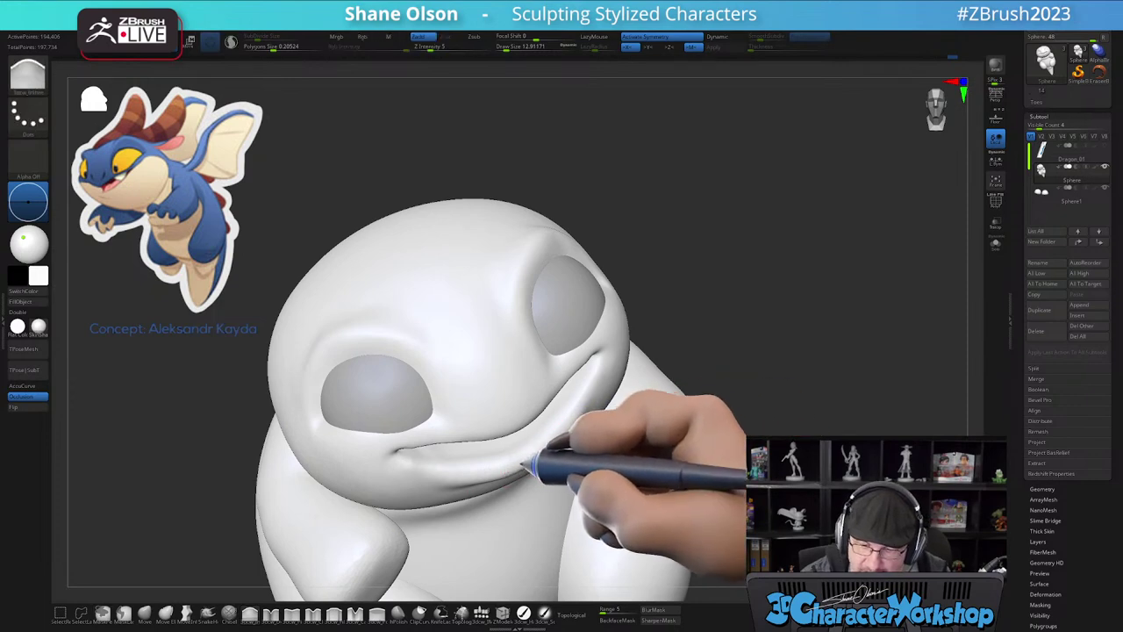
right_drag(566, 445, 544, 458)
shift+drag(544, 458, 537, 456)
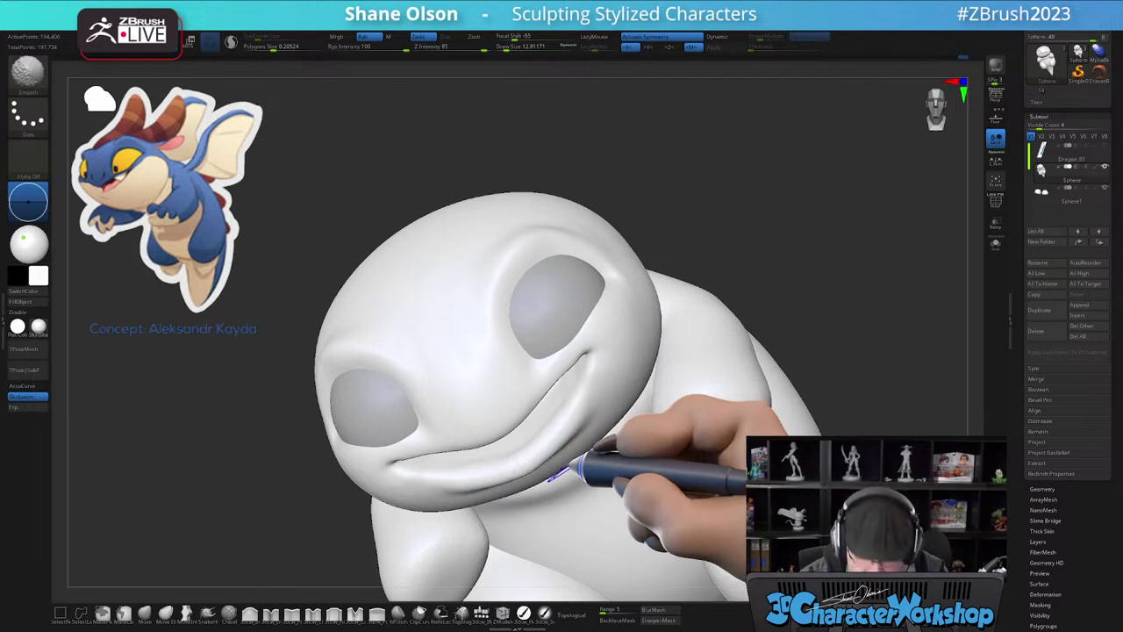
- Turn Sculptris Pro on and smooth the lower lip, refining its mesh toward the mouth corners
click(231, 42)
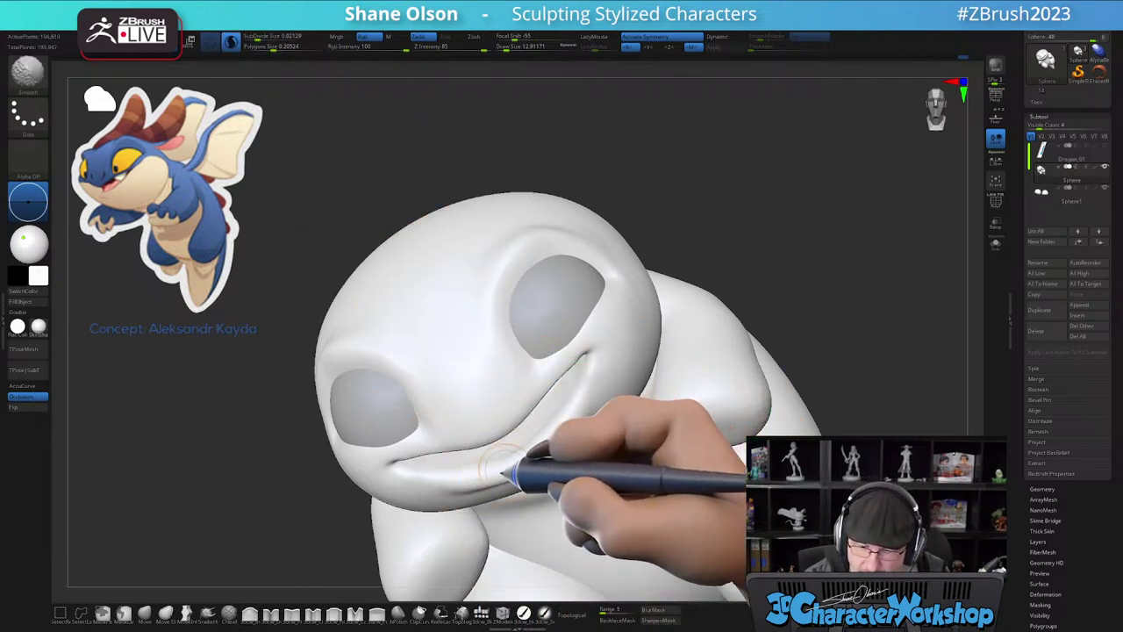
shift+drag(514, 468, 565, 446)
right_drag(567, 444, 572, 388)
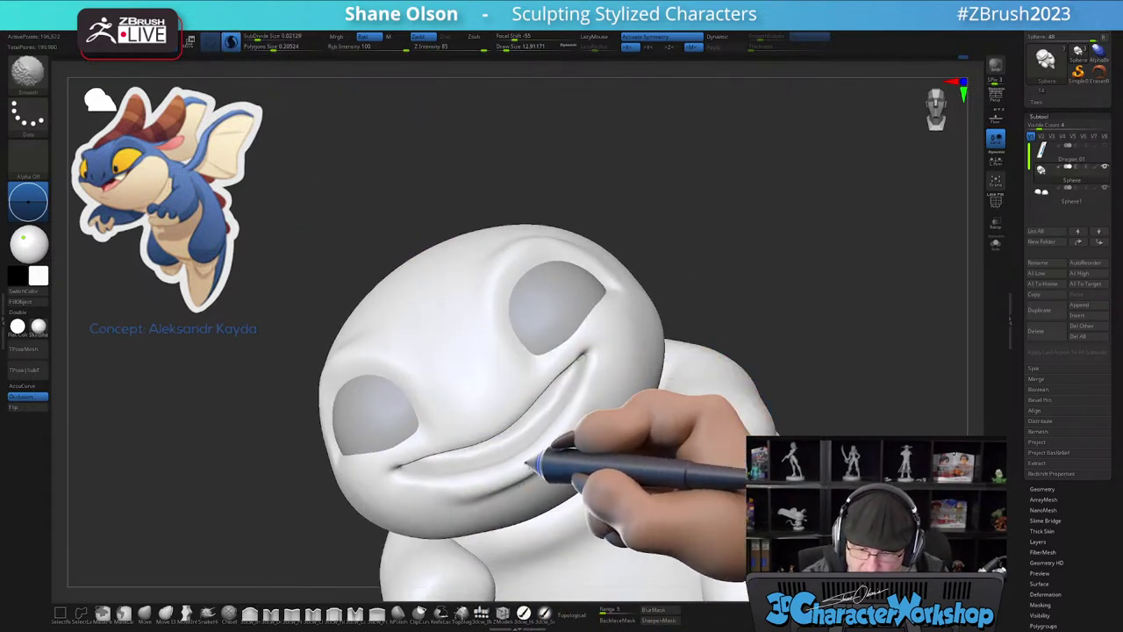
mouse_move(613, 457)
right_down()
mouse_move(587, 459)
mouse_move(580, 414)
mouse_move(574, 428)
mouse_move(604, 415)
mouse_move(601, 340)
mouse_move(574, 298)
mouse_move(673, 387)
mouse_move(615, 489)
mouse_move(504, 479)
mouse_move(721, 461)
mouse_move(745, 481)
mouse_move(731, 466)
mouse_move(740, 468)
right_up()
- Blend the area under the lower lip into the chin and cheeks with a larger Smooth brush, and smooth the upper lip below the eyes
right_drag(487, 341, 485, 337)
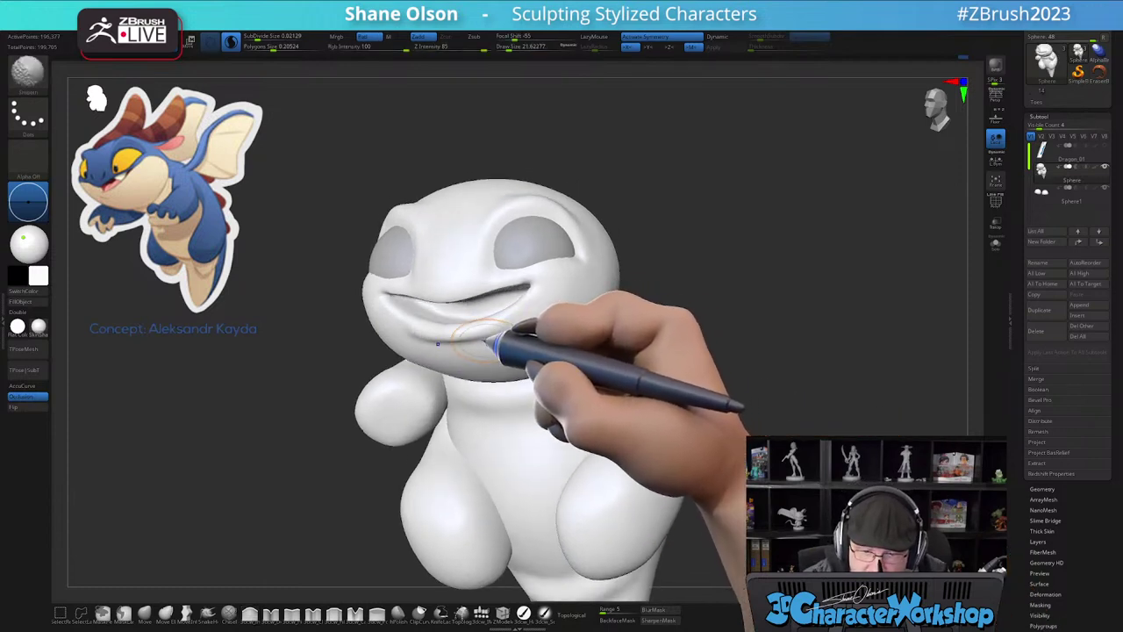
shift+drag(462, 341, 482, 340)
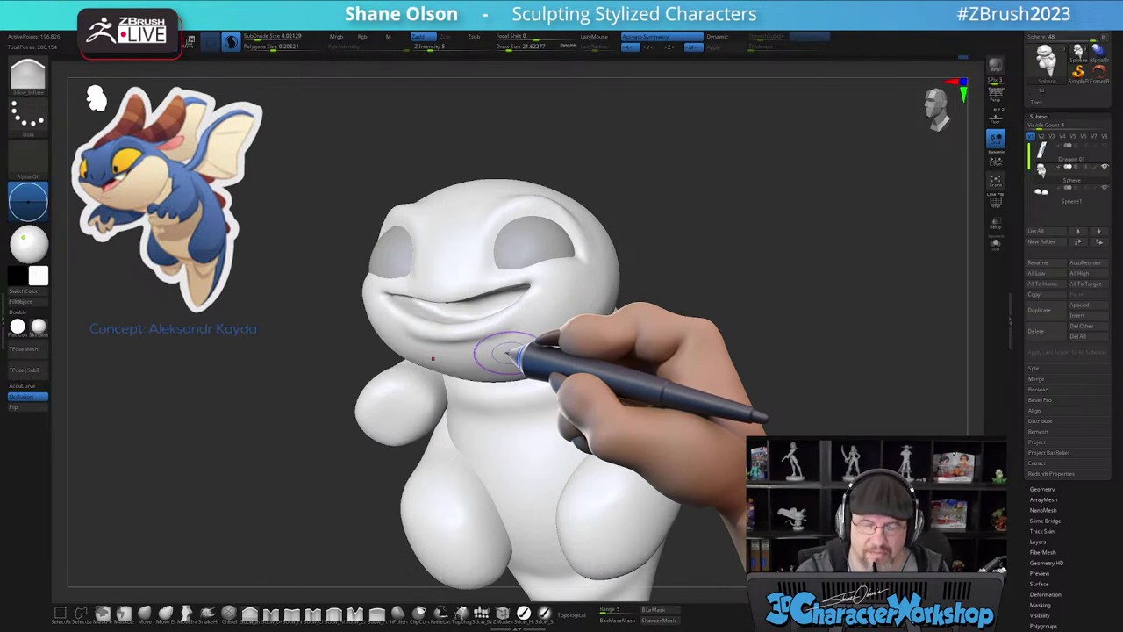
key(])
mouse_move(469, 342)
shift+mouse_down()
mouse_move(456, 337)
mouse_move(476, 336)
mouse_move(447, 337)
mouse_move(492, 341)
mouse_move(459, 334)
shift+mouse_up()
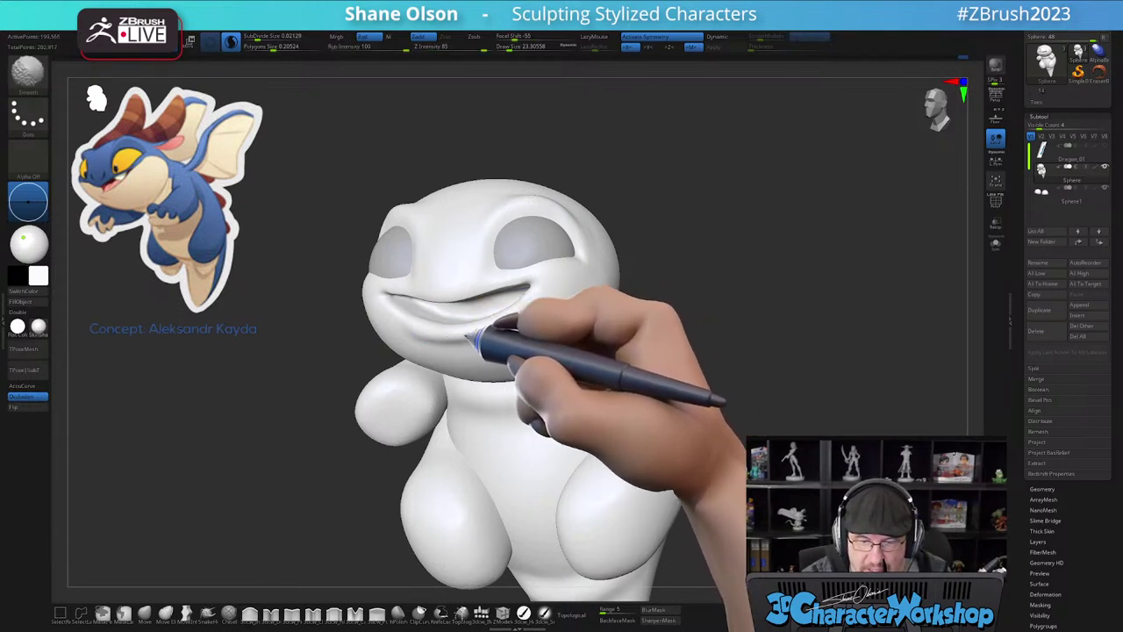
right_drag(524, 351, 510, 344)
mouse_move(492, 335)
shift+mouse_down()
mouse_move(479, 332)
mouse_move(490, 334)
shift+mouse_up()
right_drag(535, 333, 522, 350)
shift+drag(524, 336, 535, 325)
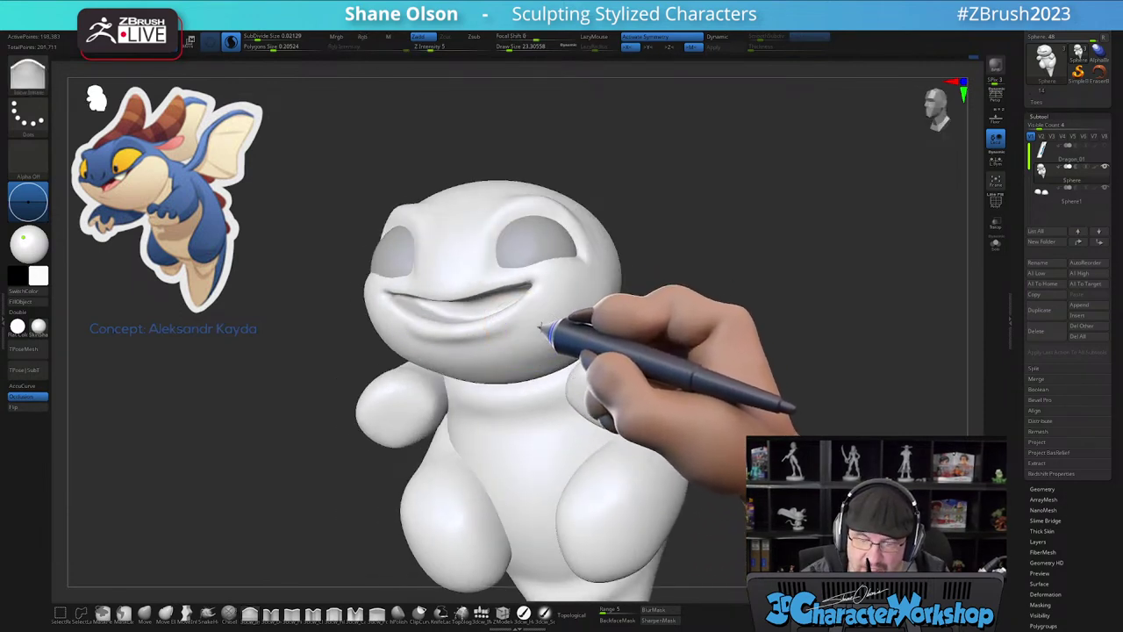
right_drag(540, 328, 538, 304)
mouse_move(482, 273)
shift+mouse_down()
mouse_move(474, 283)
mouse_move(525, 274)
shift+mouse_up()
- Carve the creases at the mouth corners with a smaller detail brush and smooth the adjoining lower lip
mouse_move(557, 317)
right_down()
mouse_move(580, 336)
mouse_move(562, 309)
mouse_move(524, 336)
mouse_move(533, 387)
right_up()
click(271, 612)
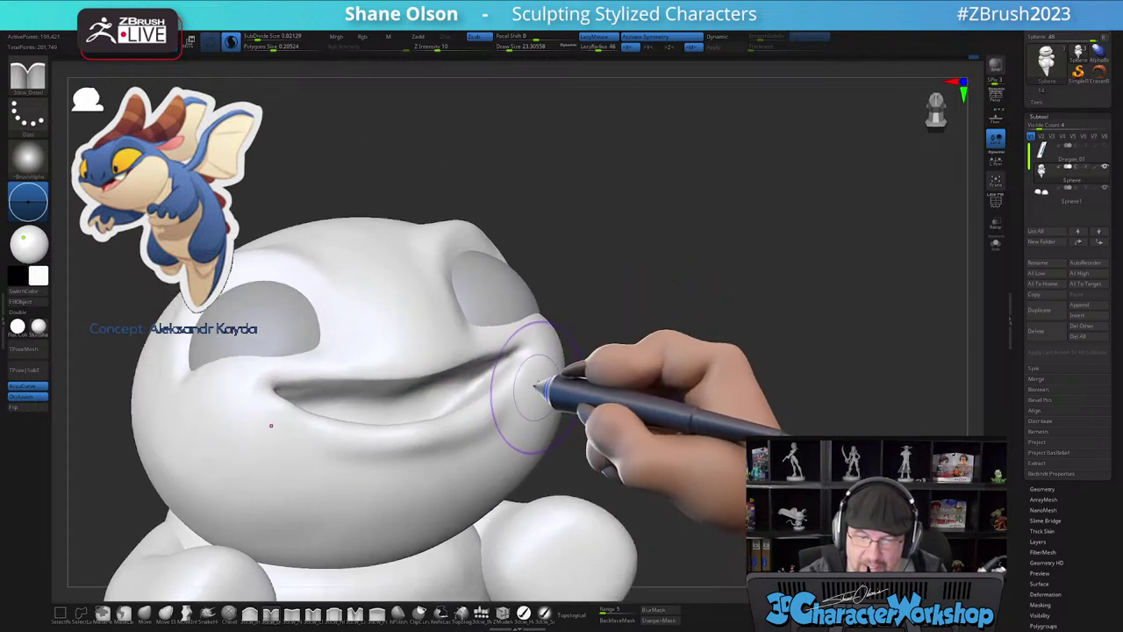
drag(537, 386, 539, 371)
mouse_move(539, 372)
ctrl+right_down()
mouse_move(538, 403)
mouse_move(529, 396)
ctrl+right_up()
key(s)
shift+drag(493, 418, 523, 389)
right_drag(535, 384, 516, 408)
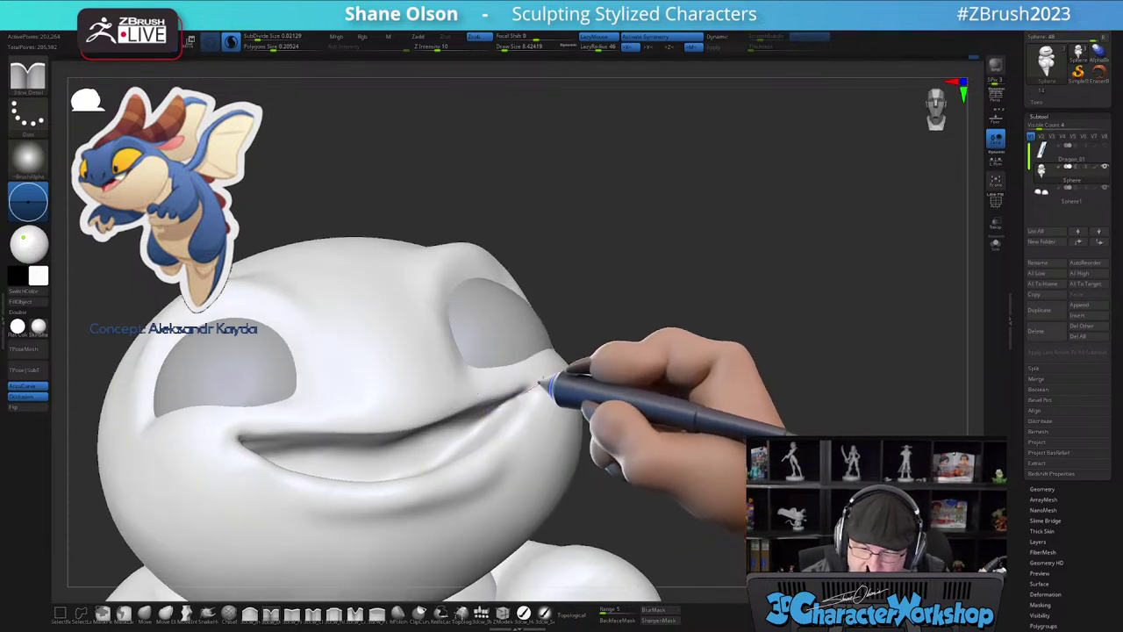
right_drag(539, 394, 522, 402)
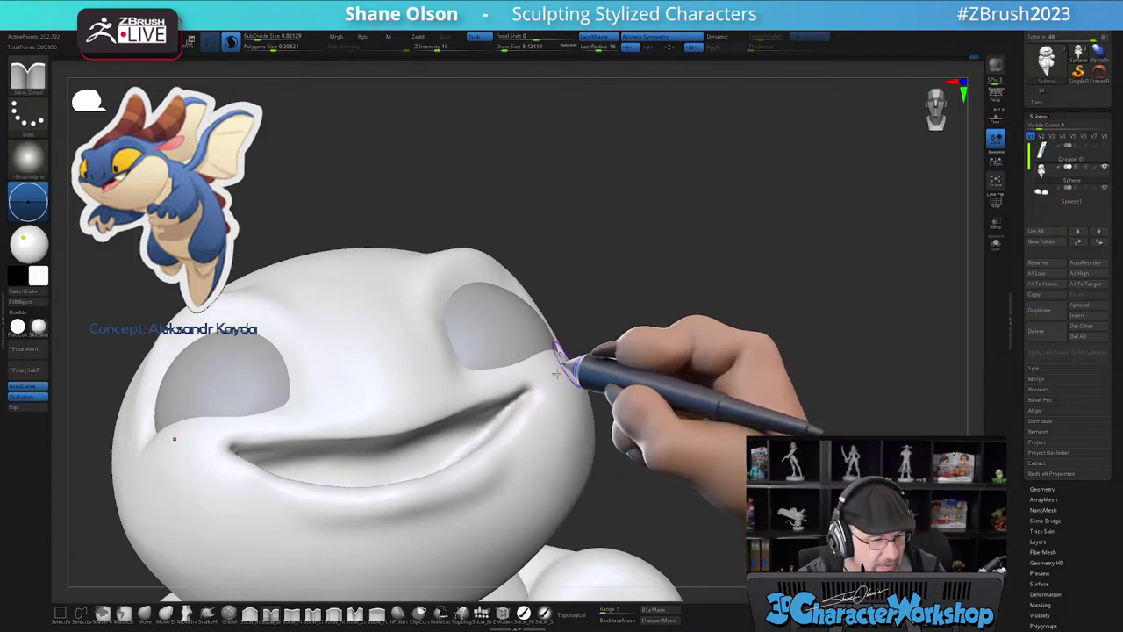
- Inflate the flesh around the mouth corners, turn Sculptris Pro off, and smooth the cheeks beside them
right_drag(562, 357, 533, 402)
click(250, 614)
key(s)
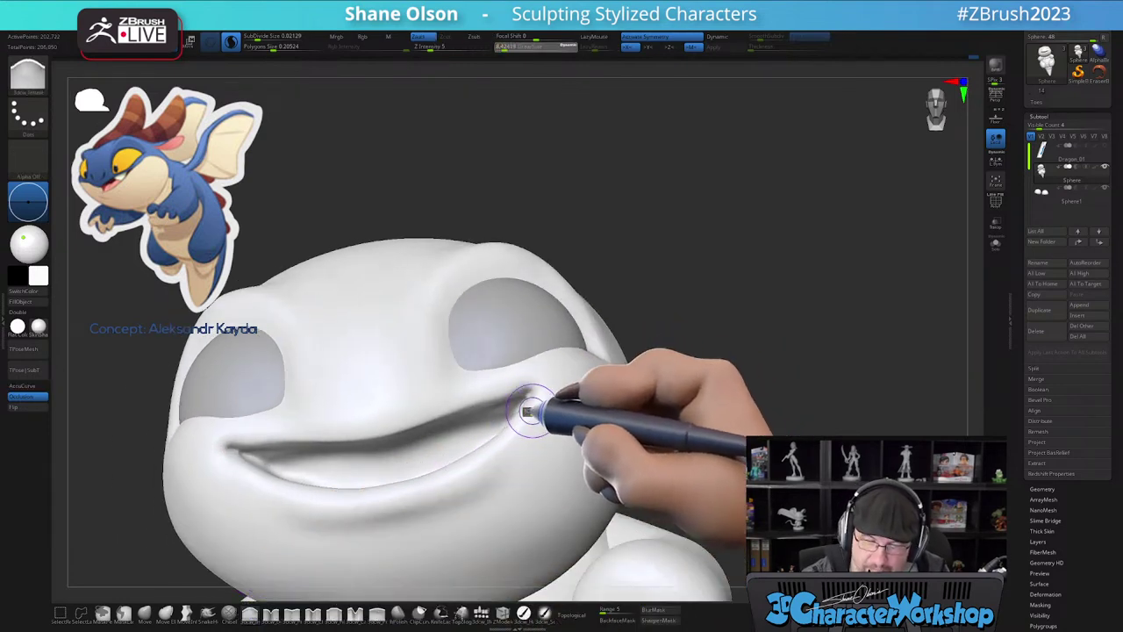
mouse_move(561, 379)
right_down()
mouse_move(556, 395)
mouse_move(532, 394)
mouse_move(535, 431)
mouse_move(569, 457)
right_up()
click(231, 42)
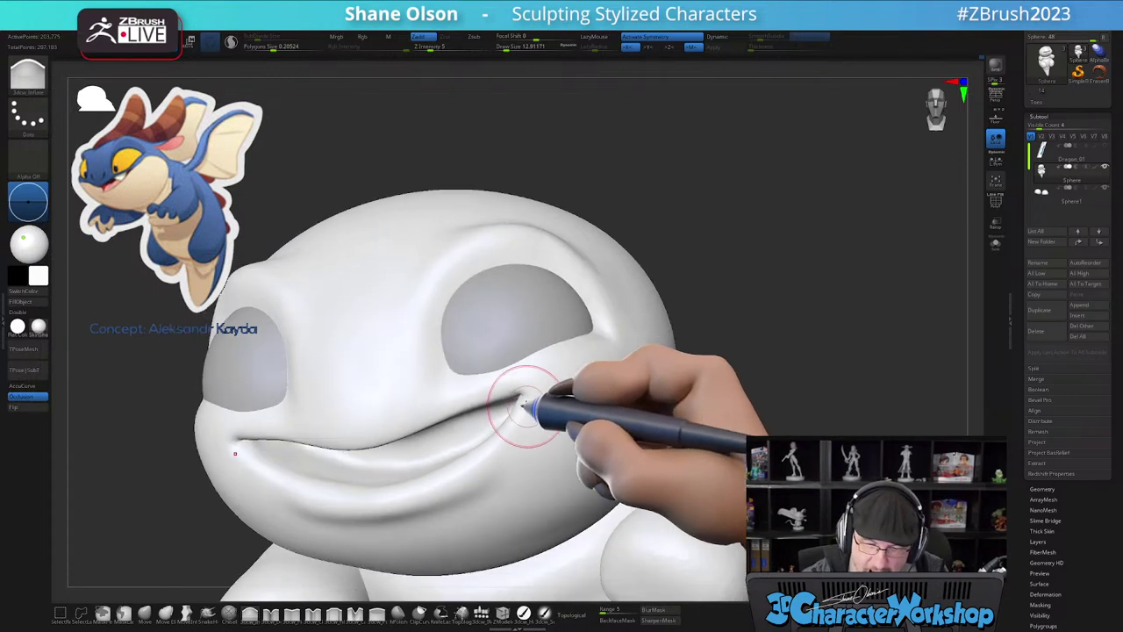
drag(526, 397, 514, 391)
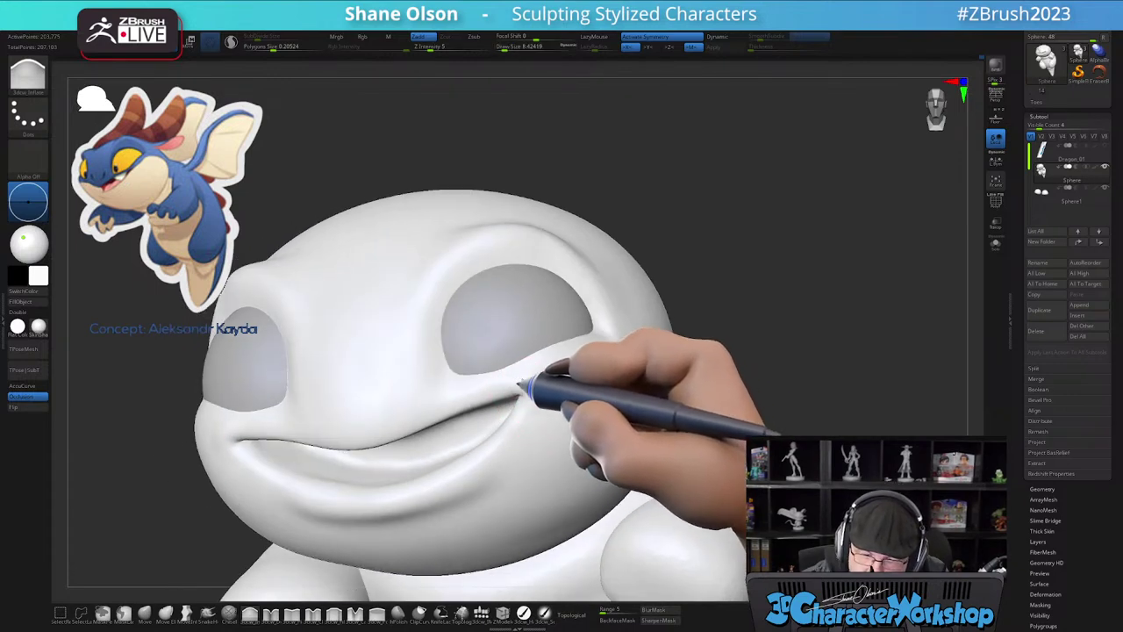
right_drag(531, 427, 559, 358)
shift+drag(566, 420, 562, 404)
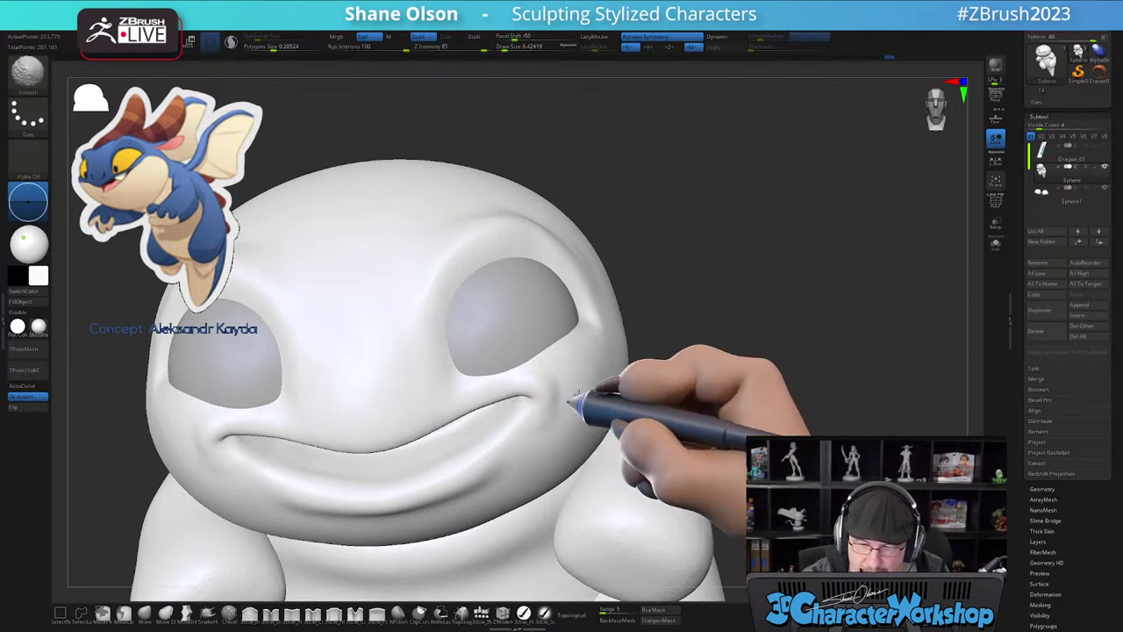
- Adjust the dragon's mouth corners and cheeks using the Move brush at a draw size of about 20
mouse_move(582, 444)
ctrl+right_down()
mouse_move(629, 396)
mouse_move(693, 388)
mouse_move(690, 242)
ctrl+right_up()
right_drag(737, 386, 681, 409)
right_drag(500, 352, 507, 381)
right_drag(533, 314, 573, 296)
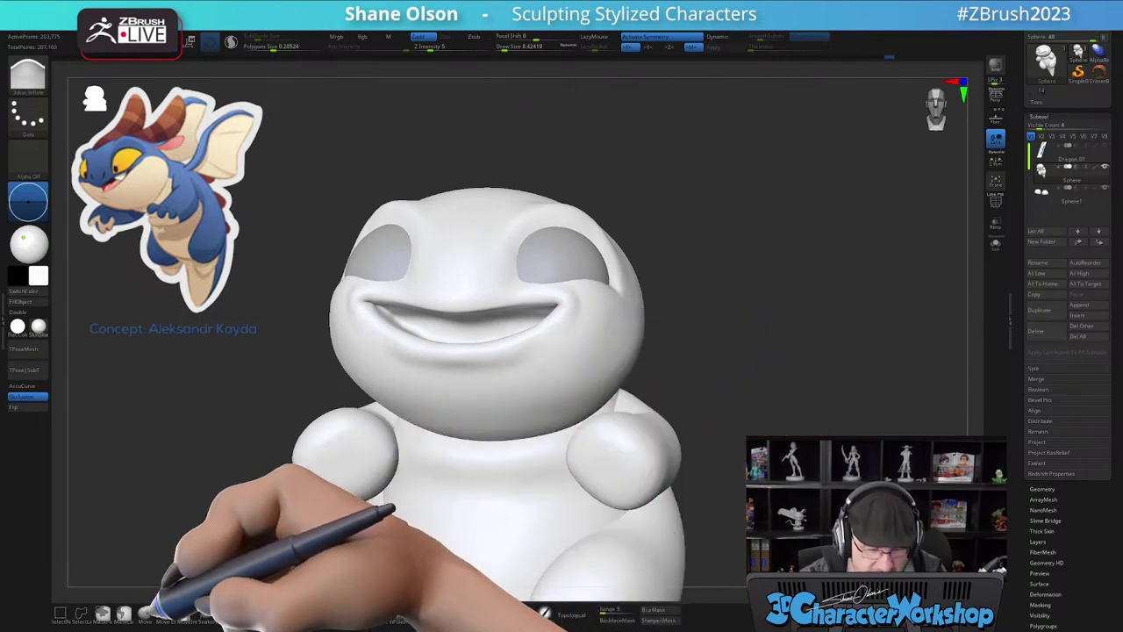
click(146, 614)
key(s)
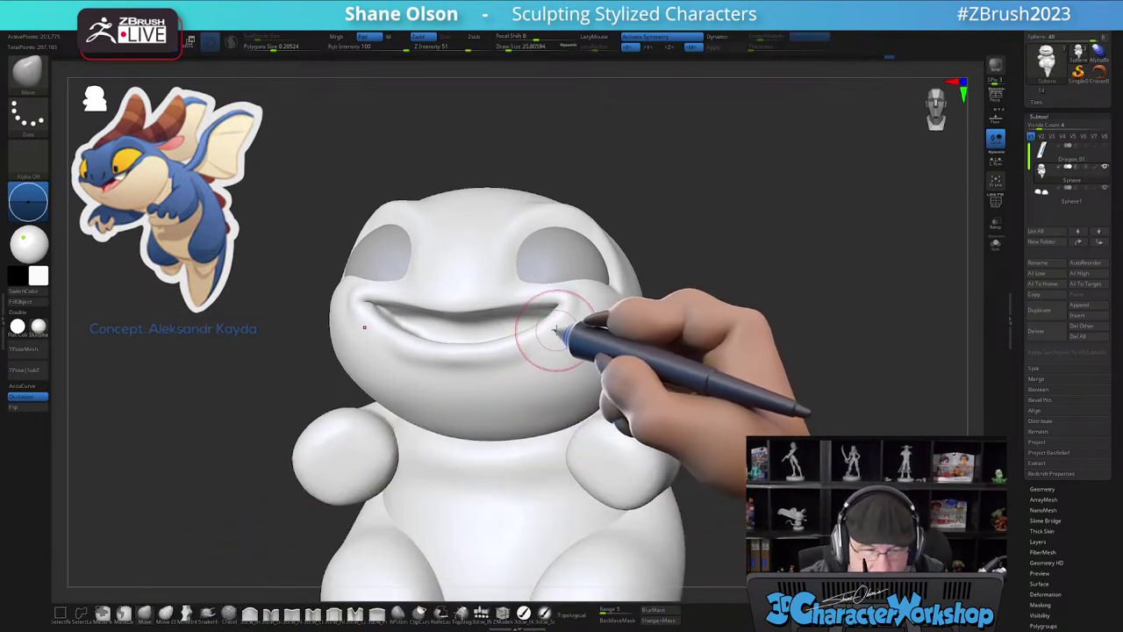
right_drag(555, 330, 552, 333)
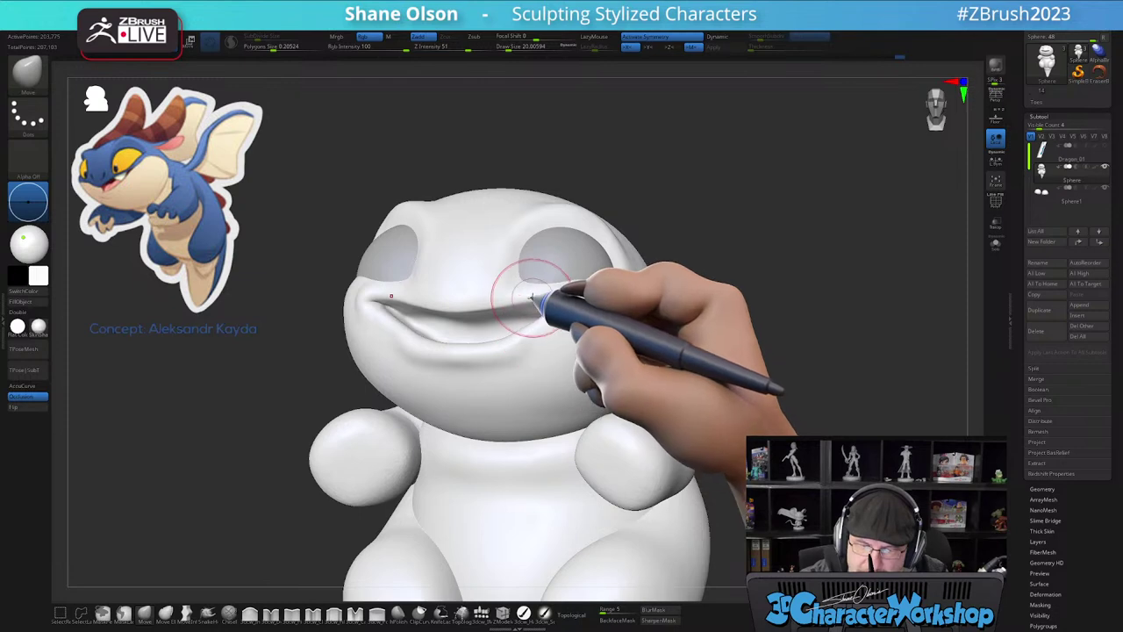
right_drag(556, 330, 571, 267)
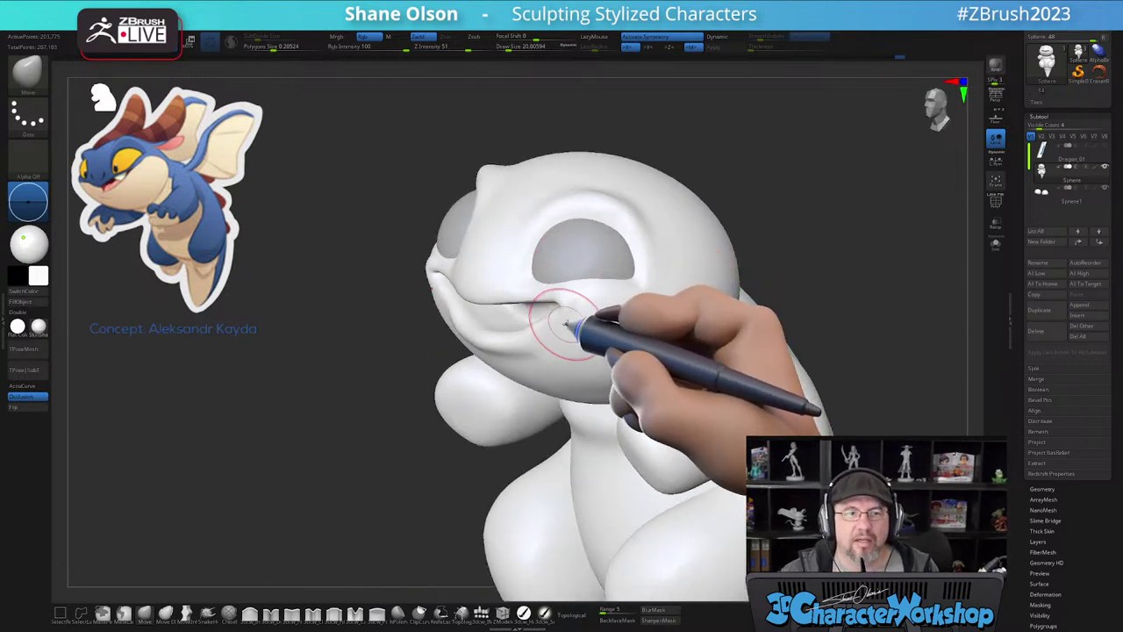
- Refine the lip contour from the side and from above with the Move brush at draw sizes of about 16 to 20
right_drag(598, 326, 592, 397)
right_drag(480, 244, 479, 270)
key(s)
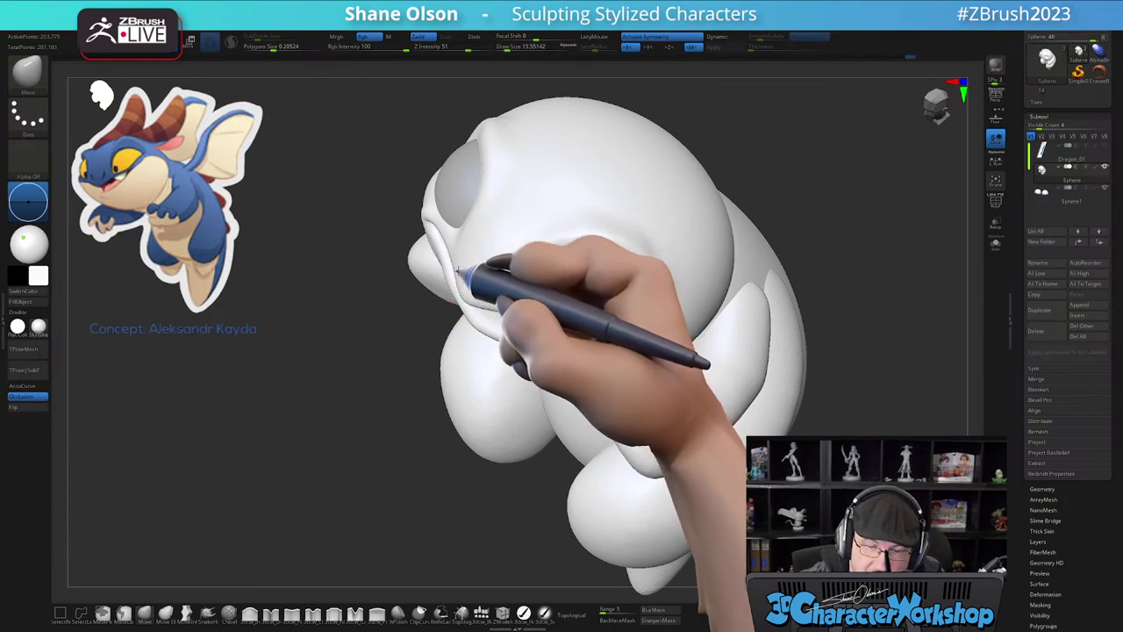
mouse_move(473, 251)
right_down()
mouse_move(479, 237)
mouse_move(470, 270)
right_up()
key(s)
drag(470, 270, 459, 264)
mouse_move(532, 264)
right_down()
mouse_move(531, 295)
mouse_move(571, 281)
right_up()
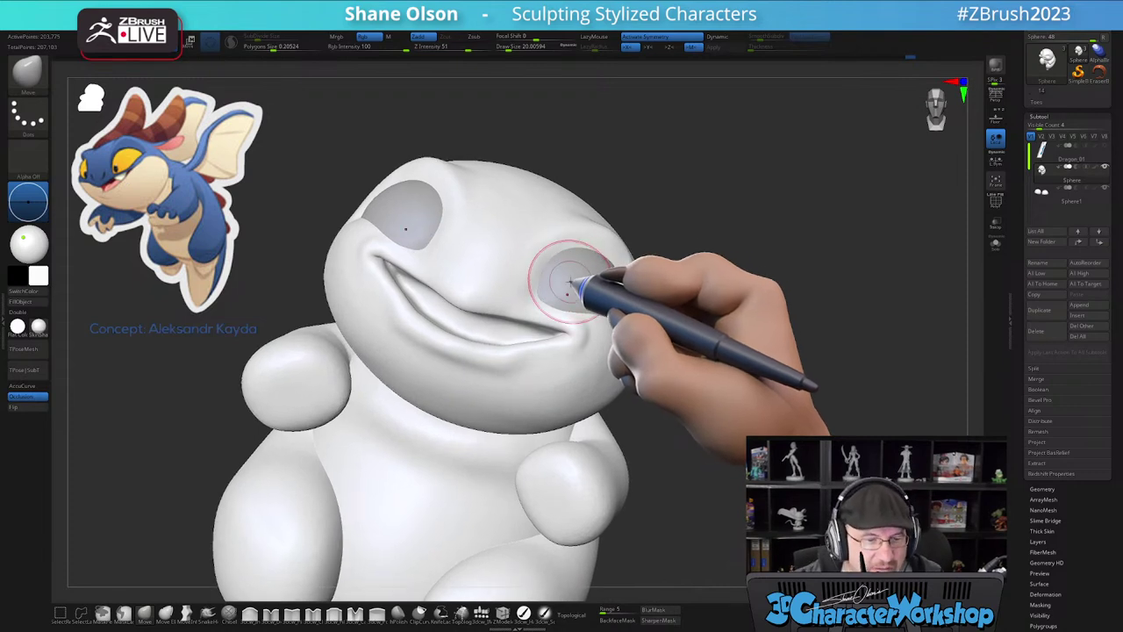
ctrl+right_drag(692, 358, 661, 364)
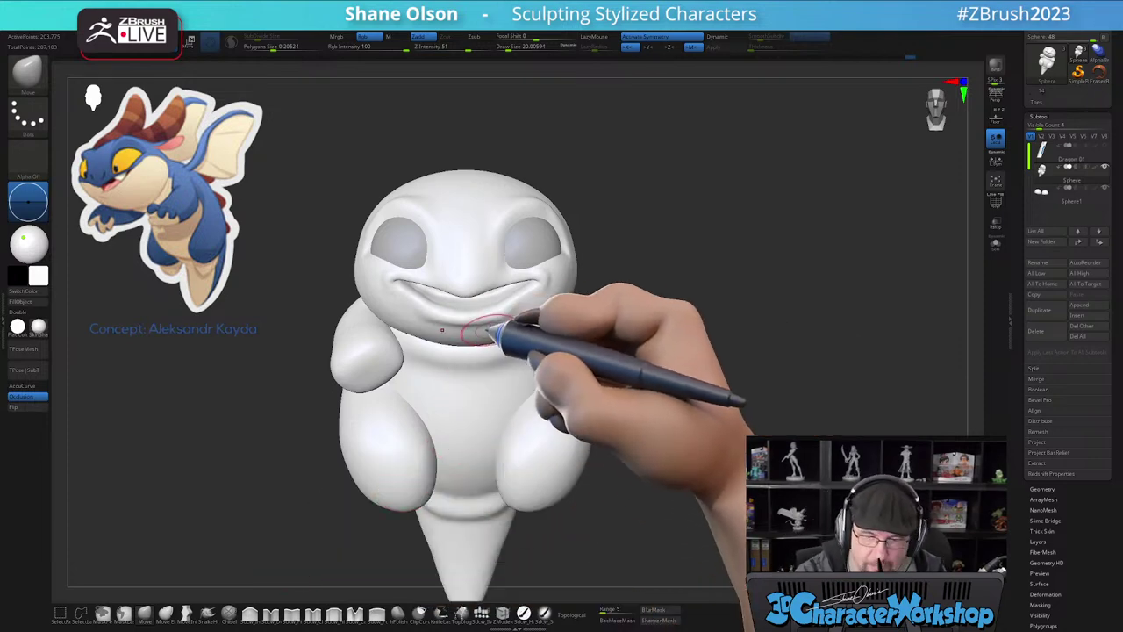
- Smooth the area below the lower lip and shape the jaw with a Move brush enlarged to about 31
mouse_move(531, 317)
right_down()
mouse_move(516, 318)
mouse_move(524, 336)
mouse_move(513, 327)
right_up()
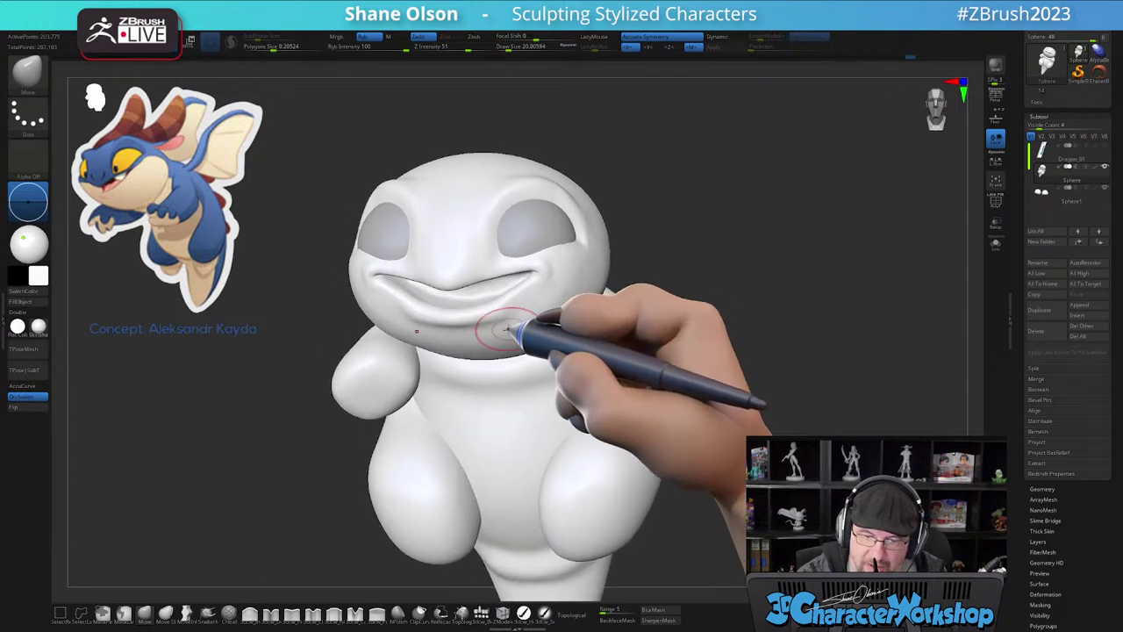
mouse_move(491, 329)
shift+mouse_down()
mouse_move(474, 326)
mouse_move(497, 327)
shift+mouse_up()
key([)
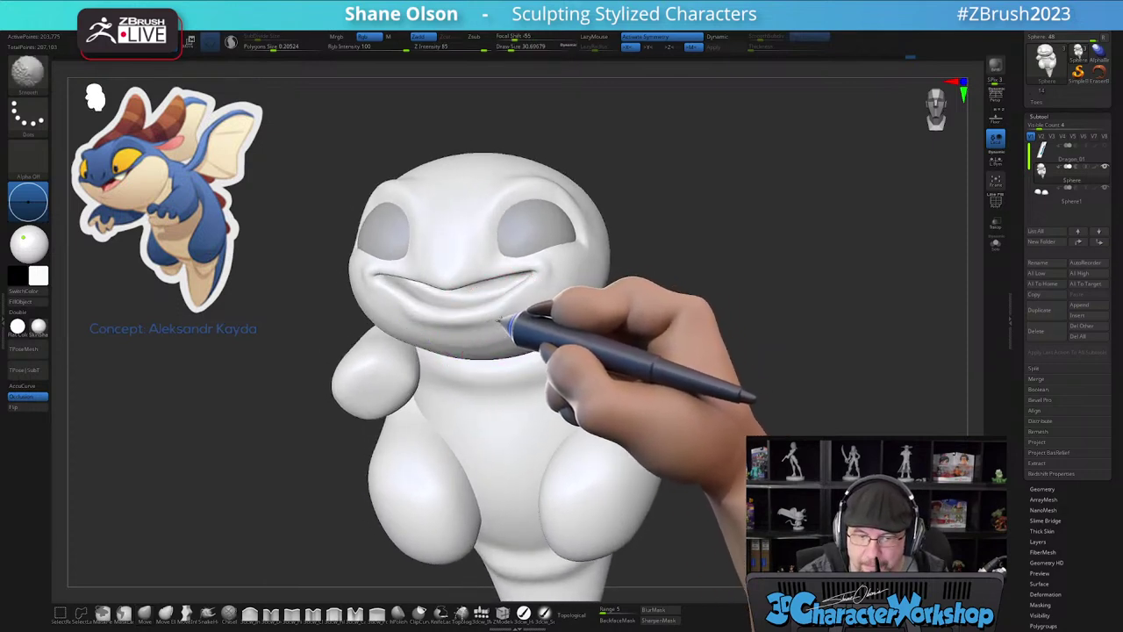
right_drag(513, 317, 530, 302)
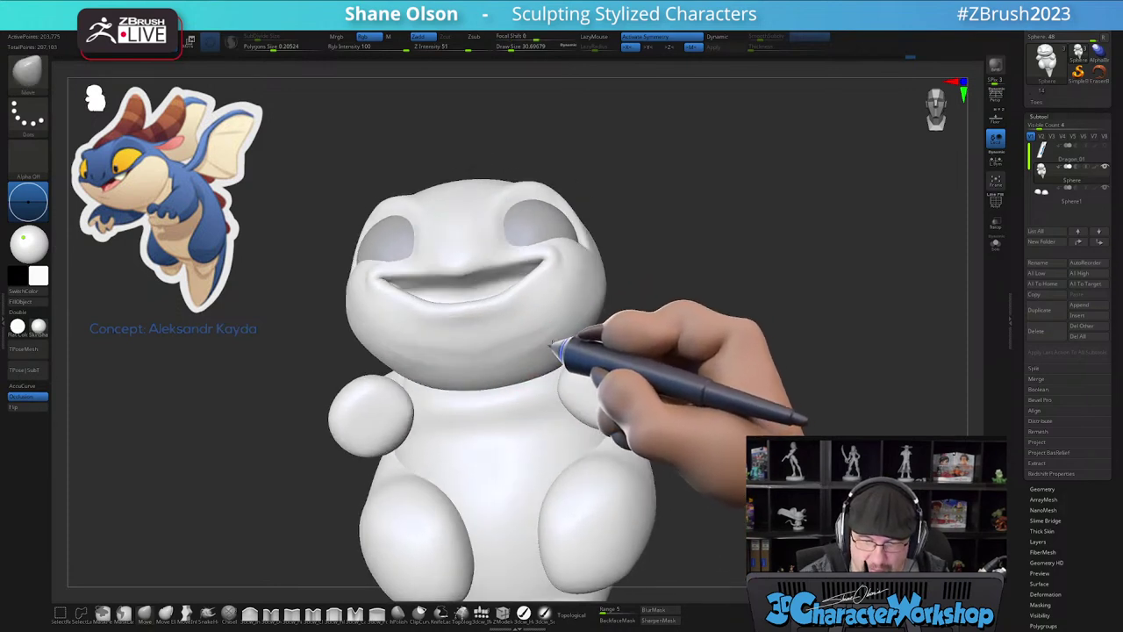
mouse_move(542, 353)
ctrl+right_down()
mouse_move(524, 381)
mouse_move(538, 362)
mouse_move(524, 378)
mouse_move(536, 373)
ctrl+right_up()
- Display the mesh wireframe over the polygroups and set the draw size to about 41 for working on the jaw
key(shift+f)
mouse_move(459, 372)
right_down()
mouse_move(496, 351)
mouse_move(479, 360)
right_up()
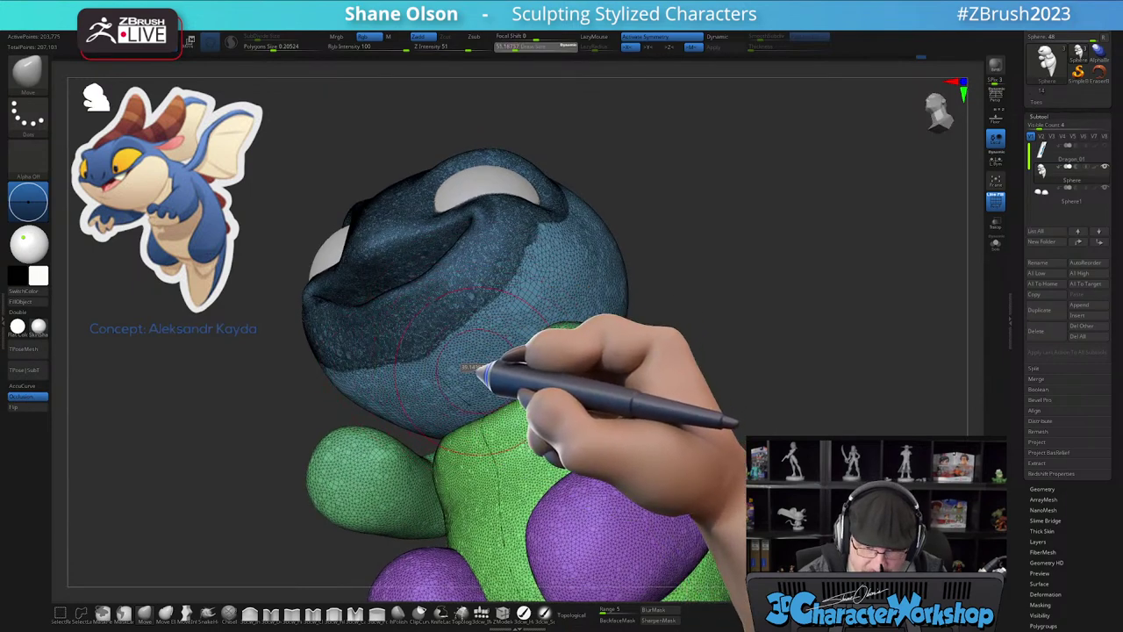
key(shift)
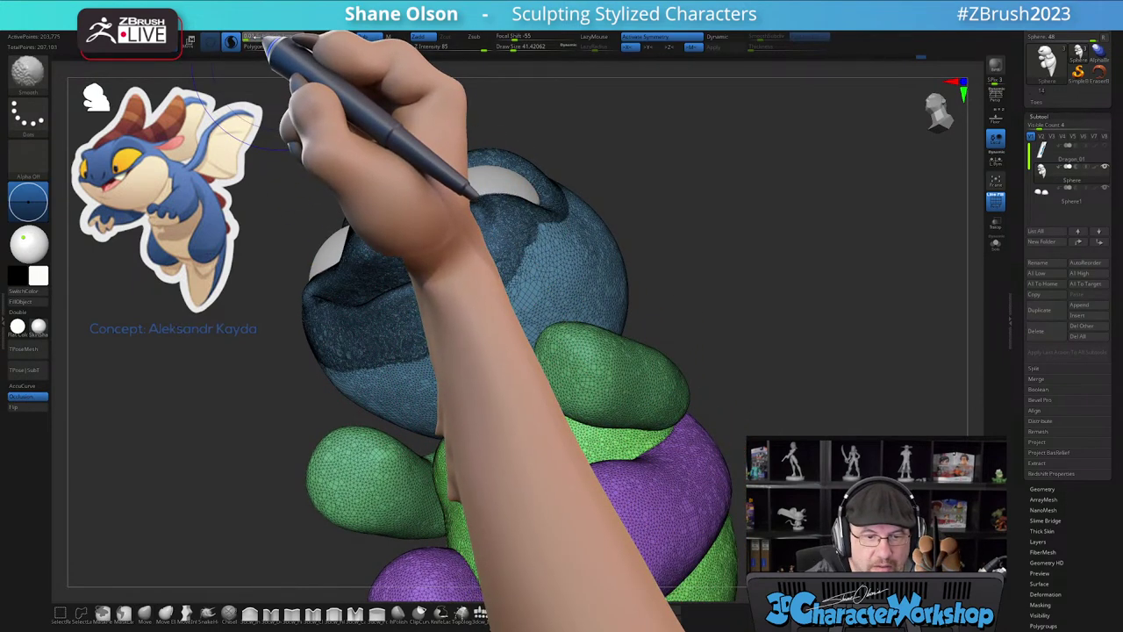
- Try smoothing the jaw and cheek with Sculptris Pro while the whole body is displayed, and undo the strokes
shift+drag(476, 345, 490, 351)
right_drag(483, 364, 494, 354)
mouse_move(537, 307)
shift+mouse_down()
mouse_move(550, 313)
mouse_move(599, 282)
mouse_move(601, 309)
shift+mouse_up()
mouse_move(602, 329)
right_down()
mouse_move(533, 412)
mouse_move(612, 416)
mouse_move(576, 449)
right_up()
key(ctrl+z)
key(ctrl+z)
key(ctrl+z)
- Isolate the head polygroup and smooth its jaw, chin and cheeks with Sculptris Pro to refine the coarse mesh there
ctrl+shift+click(523, 375)
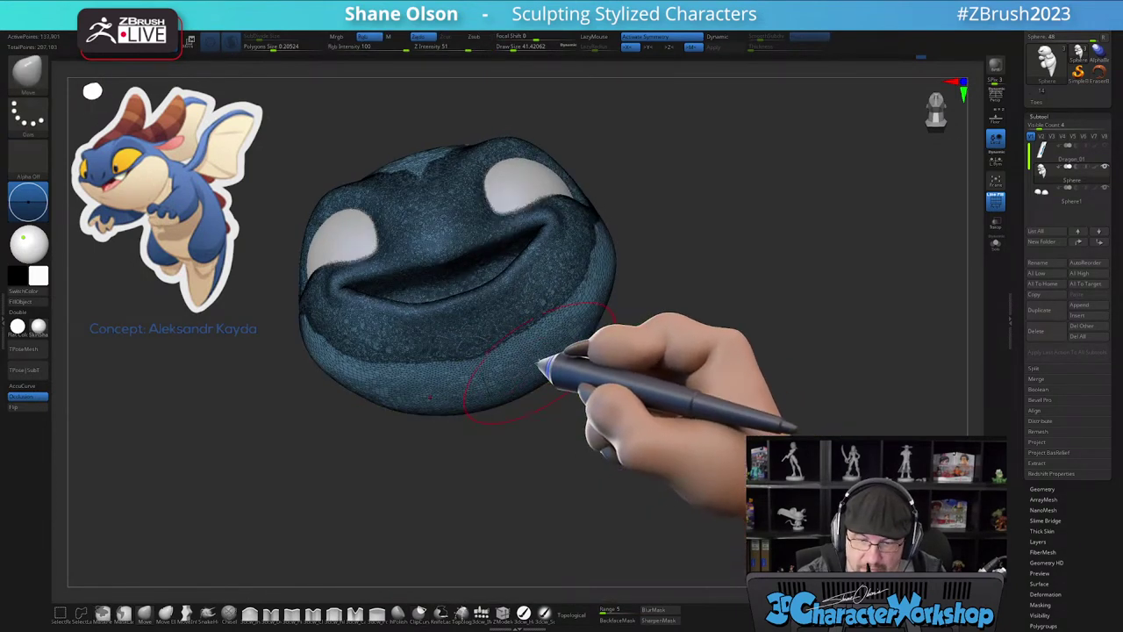
right_drag(543, 371, 523, 358)
shift+drag(554, 326, 532, 357)
key(shift+f)
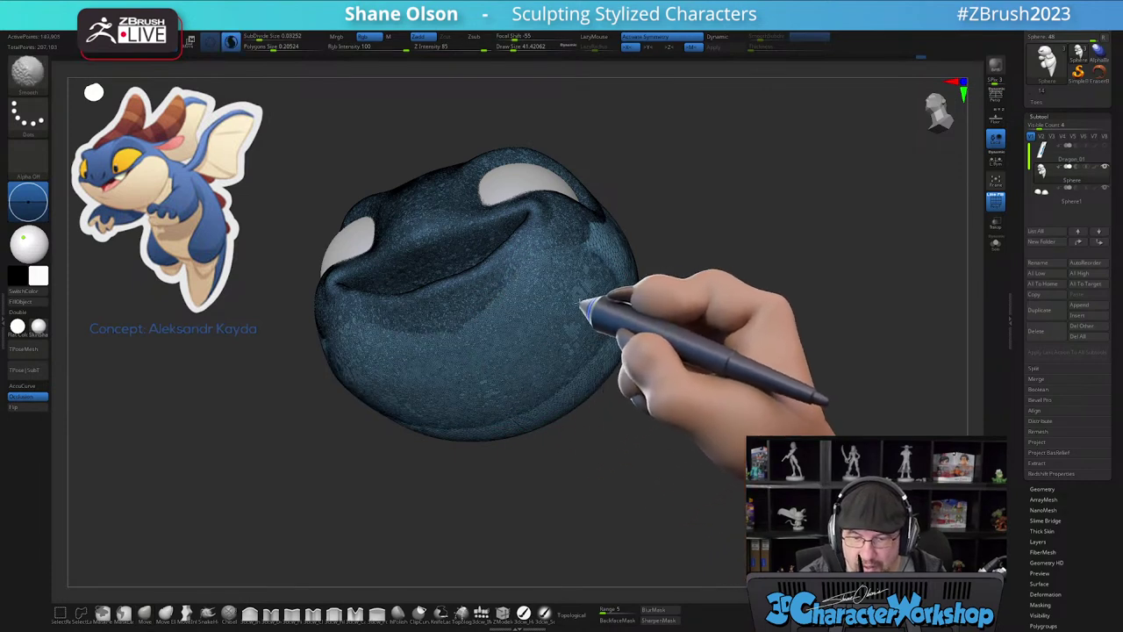
shift+drag(487, 364, 517, 358)
right_drag(581, 337, 563, 328)
mouse_move(589, 328)
shift+mouse_down()
mouse_move(617, 269)
mouse_move(563, 361)
shift+mouse_up()
- Bring the hidden body parts back into display and turn the mesh wireframe off
mouse_move(571, 351)
right_down()
mouse_move(554, 388)
mouse_move(579, 421)
right_up()
ctrl+shift+click(636, 477)
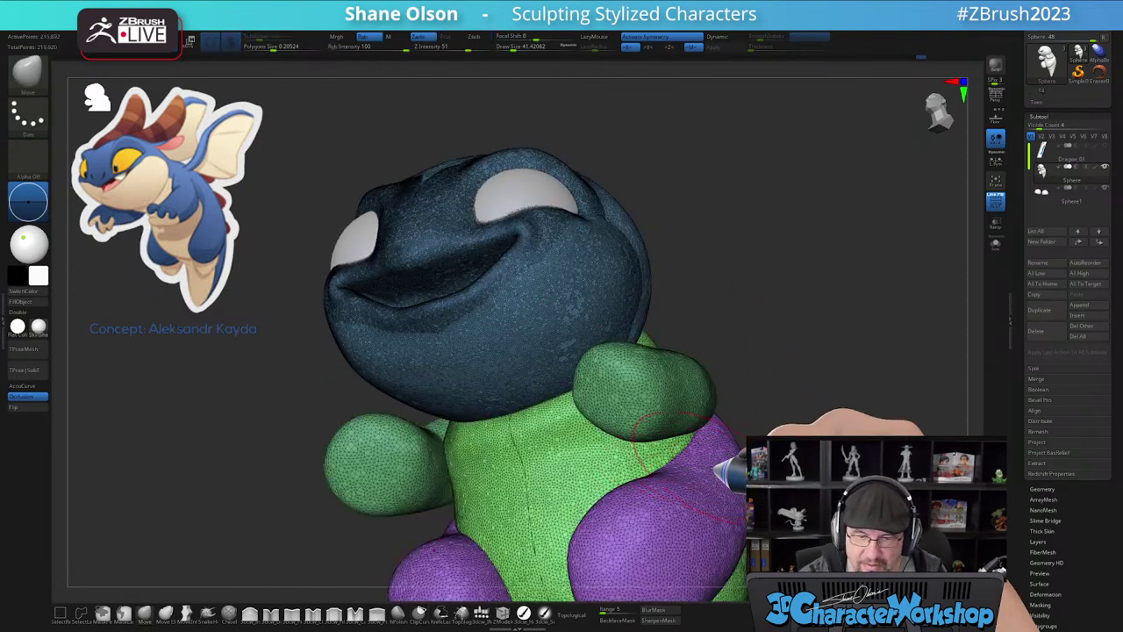
key(shift+f)
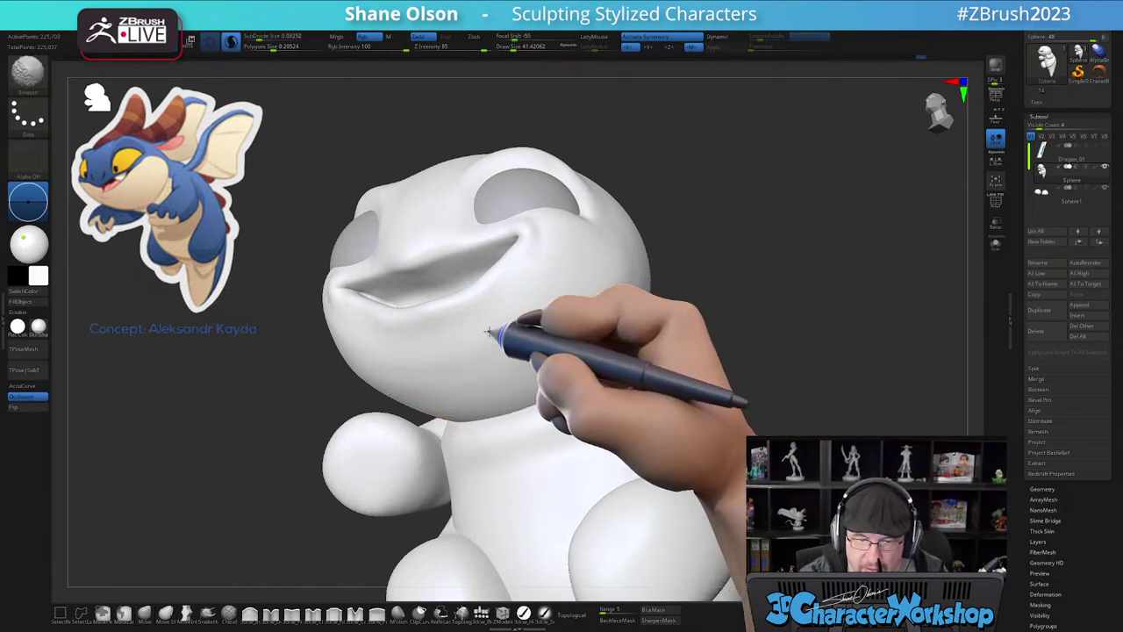
- Mask every polygroup except the head and return from the transform gizmo to brush drawing
ctrl+right_drag(500, 341, 472, 355)
key(s)
drag(487, 314, 497, 315)
key(w)
ctrl+click(520, 305)
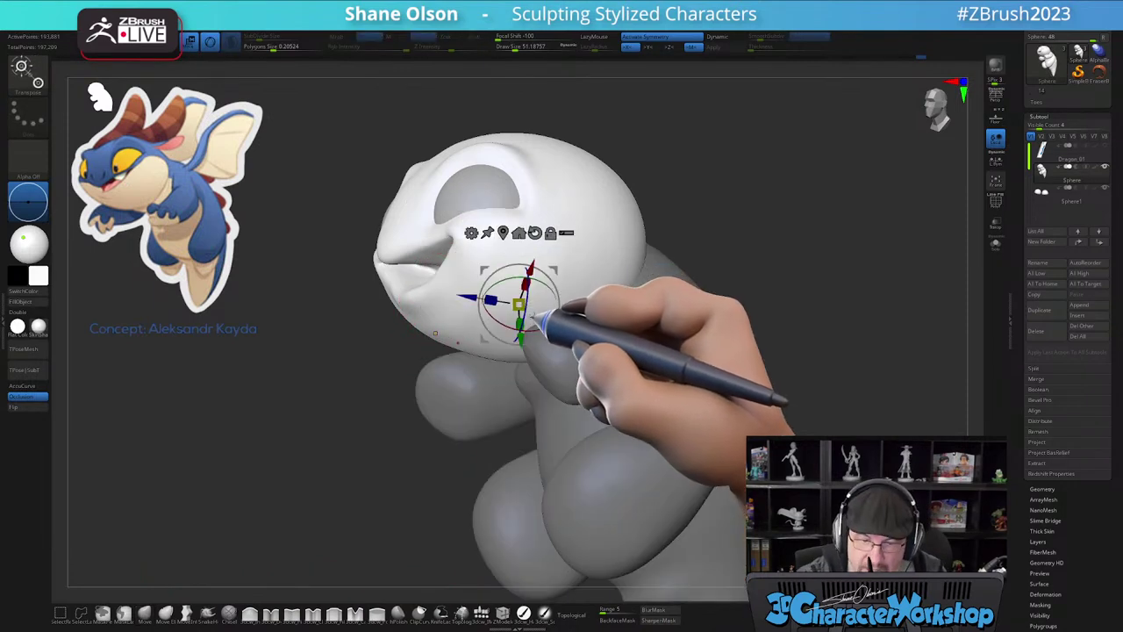
key(q)
- Reshape the unmasked head's jaw and cheeks with a large Move brush of about 59 draw size
mouse_move(532, 333)
right_down()
mouse_move(511, 315)
mouse_move(494, 323)
mouse_move(496, 297)
right_up()
key(s)
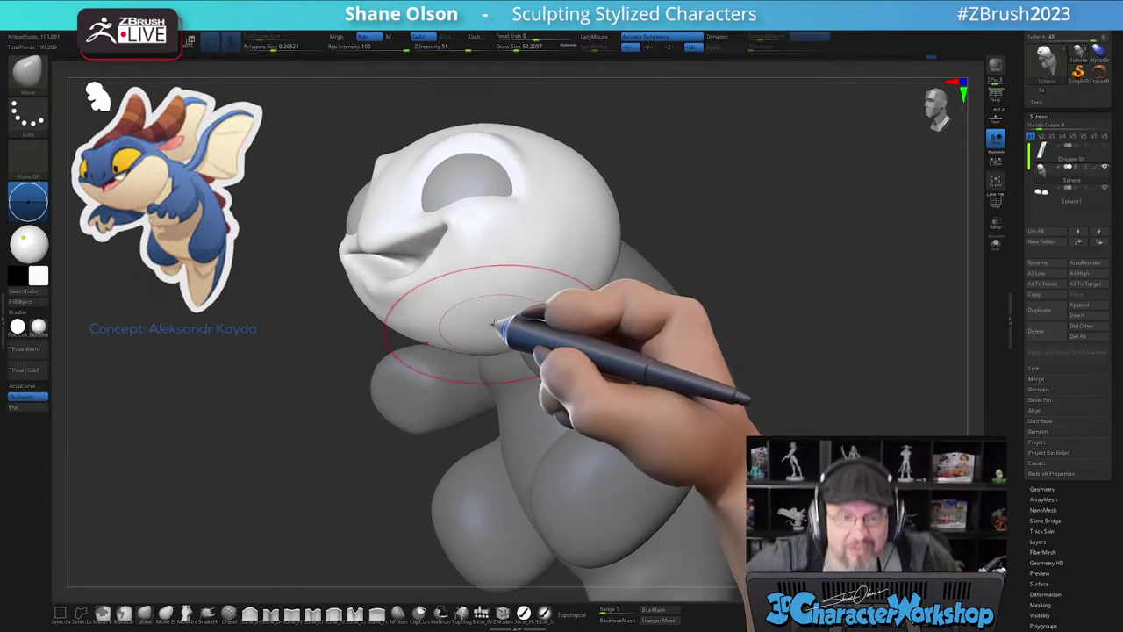
right_drag(498, 332, 533, 329)
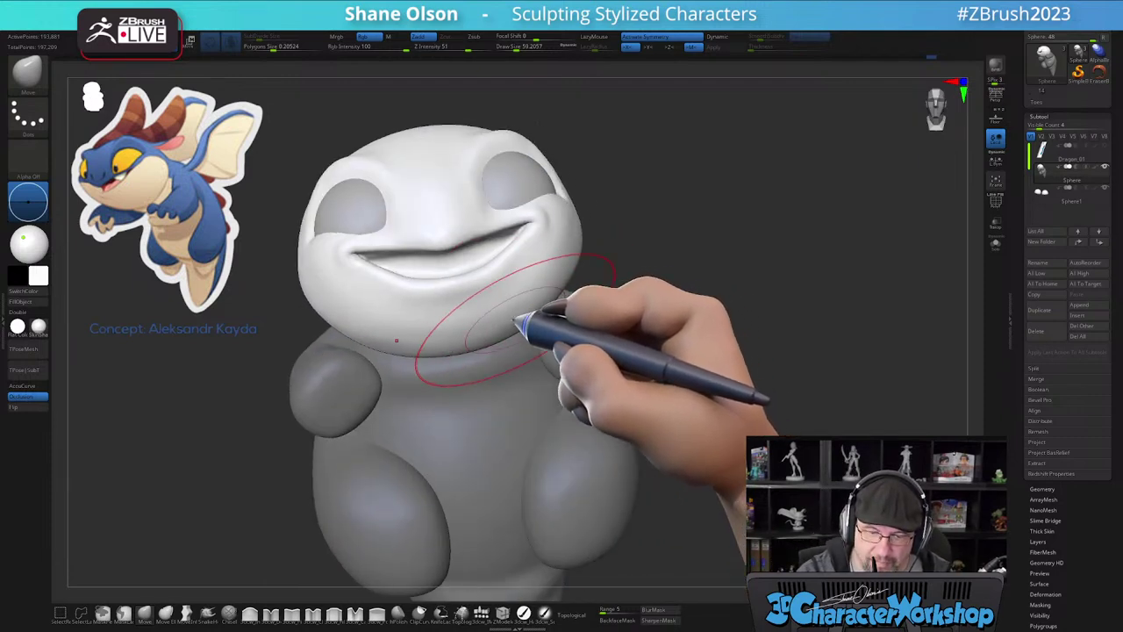
mouse_move(542, 289)
right_down()
mouse_move(509, 310)
mouse_move(530, 306)
right_up()
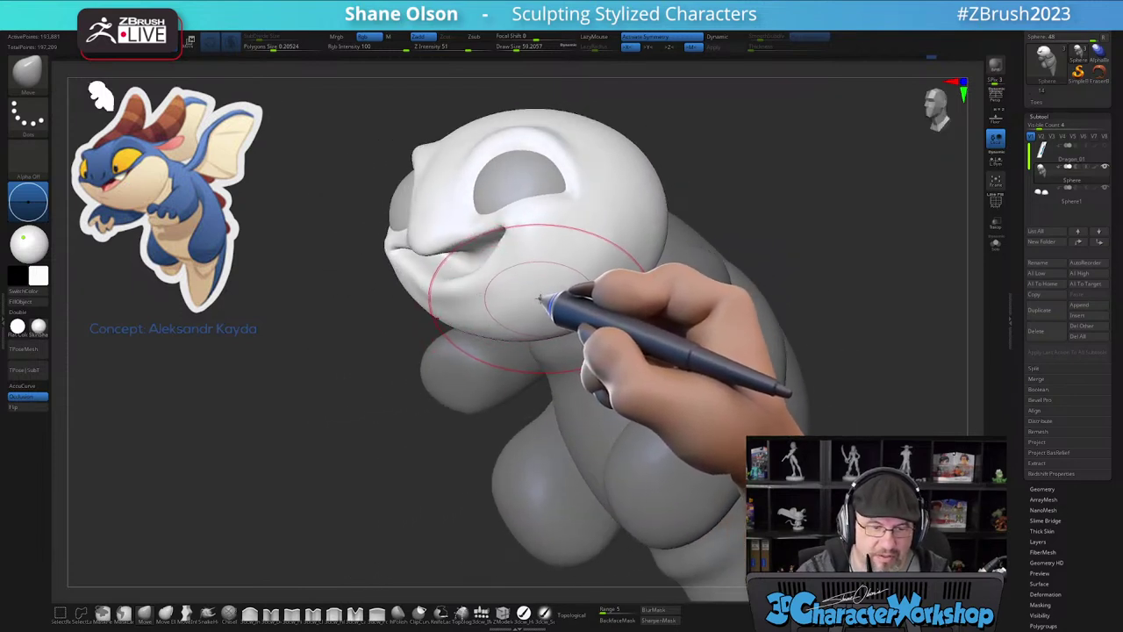
mouse_move(562, 283)
right_down()
mouse_move(547, 322)
mouse_move(575, 291)
mouse_move(546, 332)
mouse_move(611, 275)
mouse_move(497, 396)
mouse_move(557, 369)
mouse_move(658, 371)
mouse_move(667, 381)
mouse_move(658, 401)
mouse_move(677, 420)
right_up()
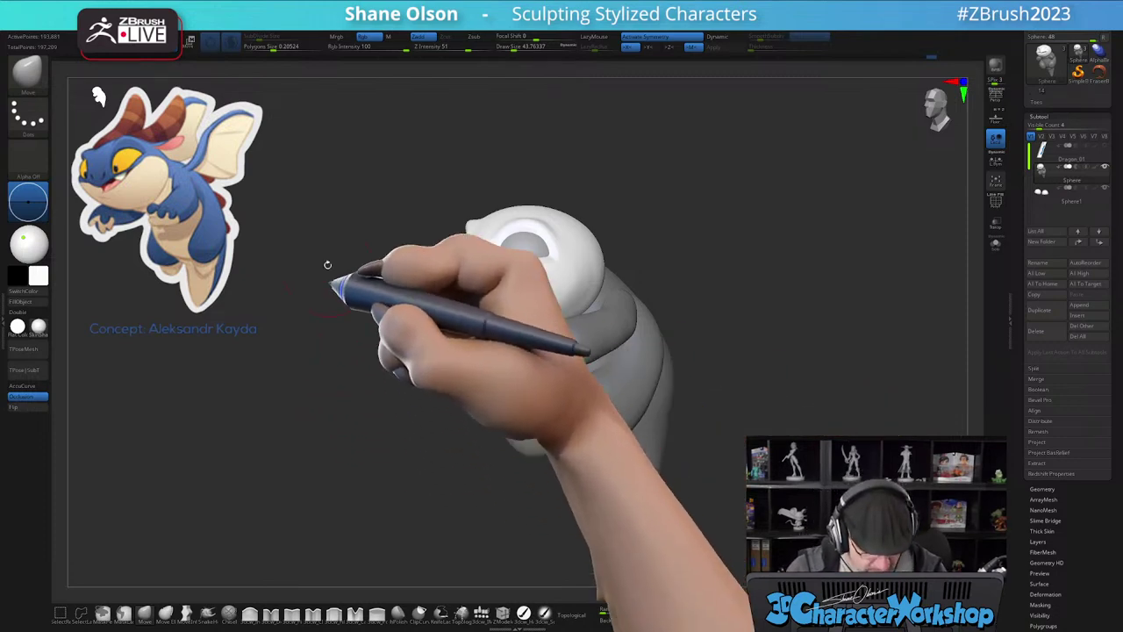
- Sample the light blue from the concept art, choose a paint brush, and fill the unmasked head with that color
key(z)
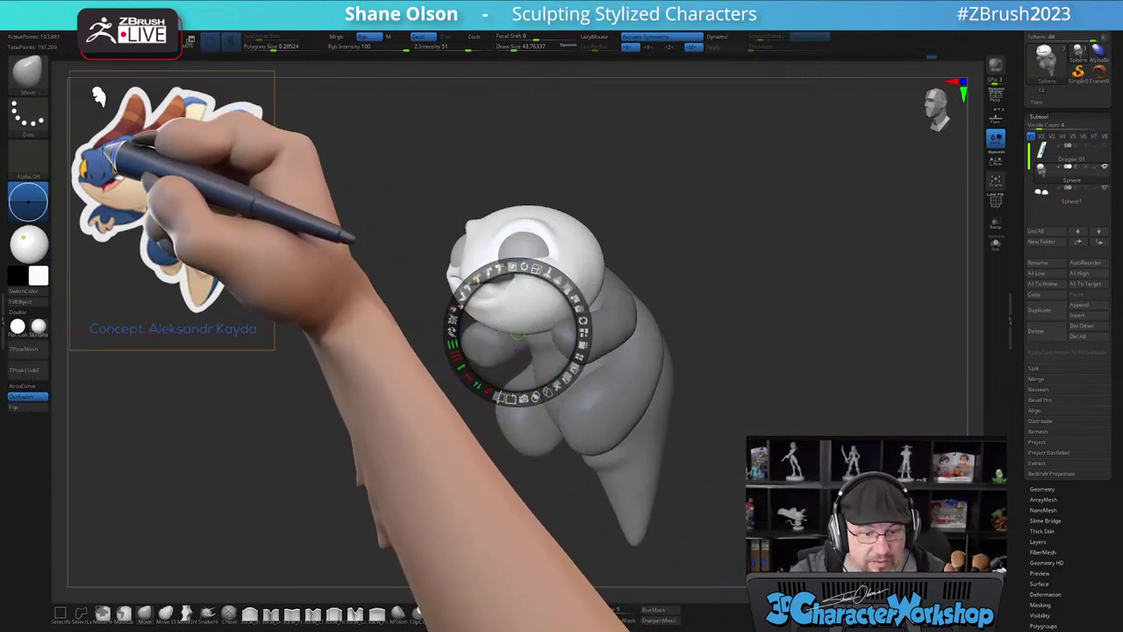
key(c)
key(z)
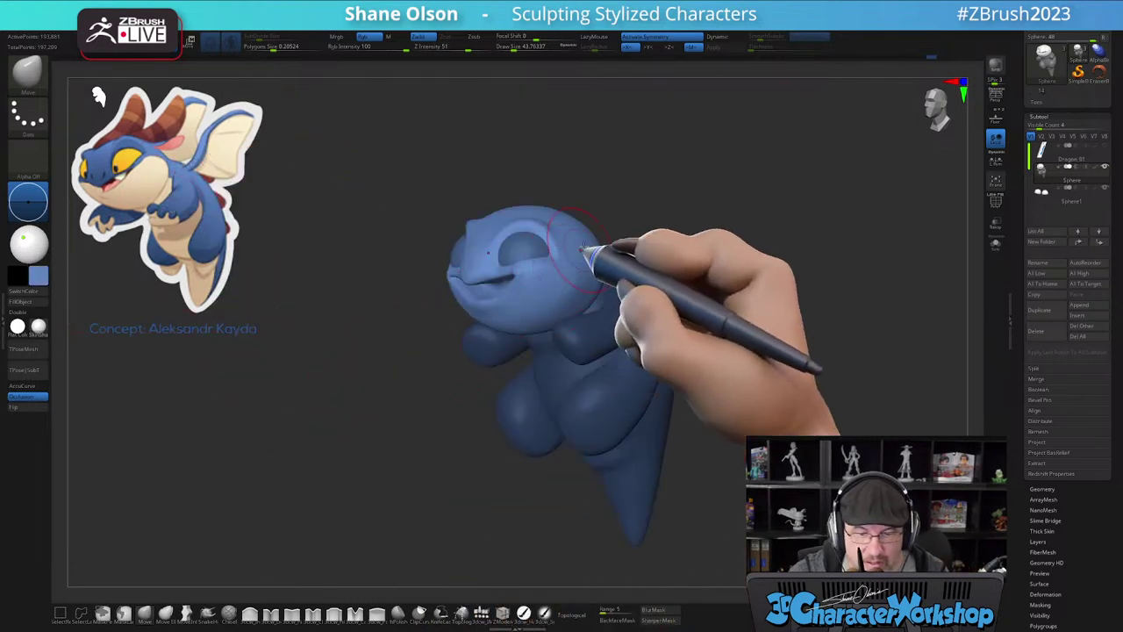
click(524, 611)
mouse_move(701, 225)
alt+mouse_down()
mouse_move(626, 230)
mouse_move(672, 255)
mouse_move(700, 243)
alt+mouse_up()
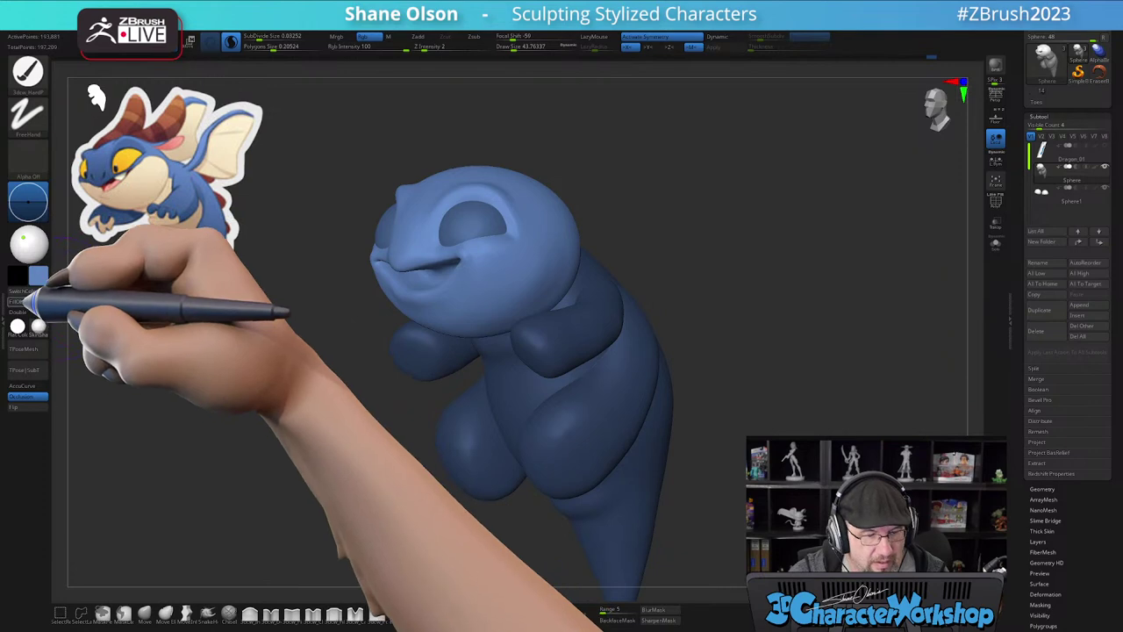
click(23, 302)
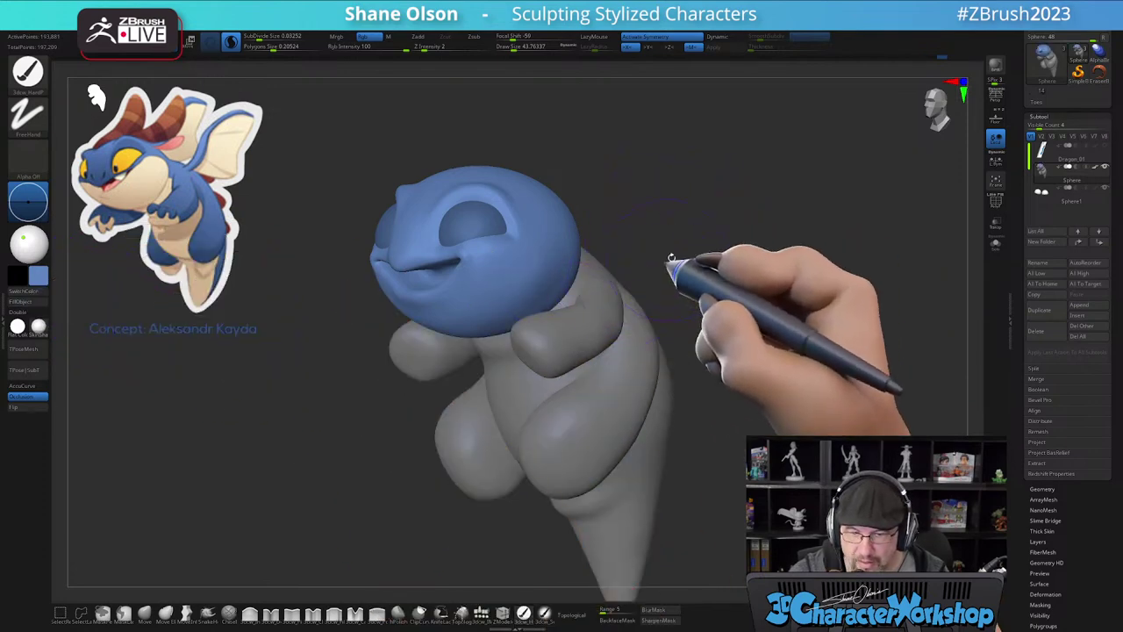
- Clear the mask, inspect the polygroup wireframe, and fill the whole body with the same blue
drag(752, 243, 722, 238)
ctrl+drag(808, 214, 796, 266)
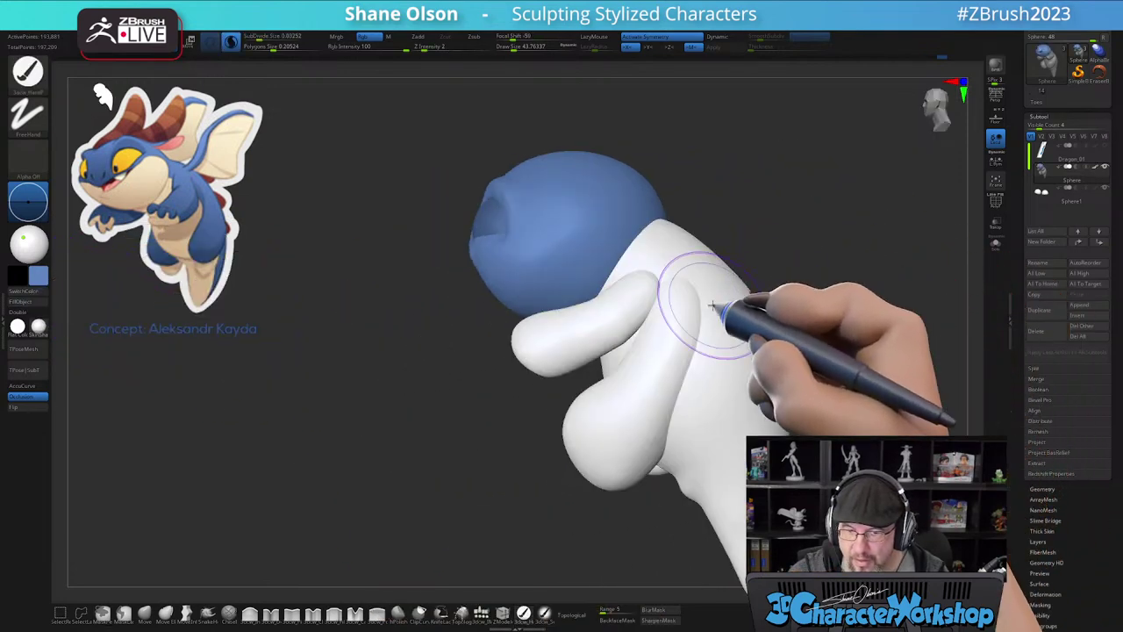
key(shift+f)
alt+drag(858, 205, 717, 196)
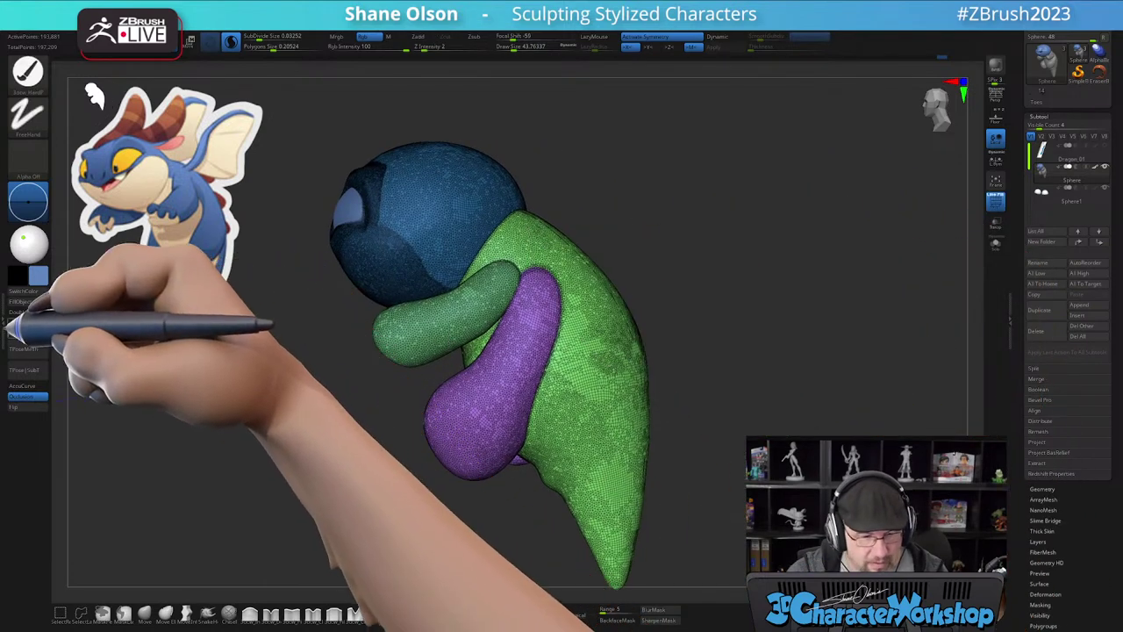
click(16, 303)
key(shift+f)
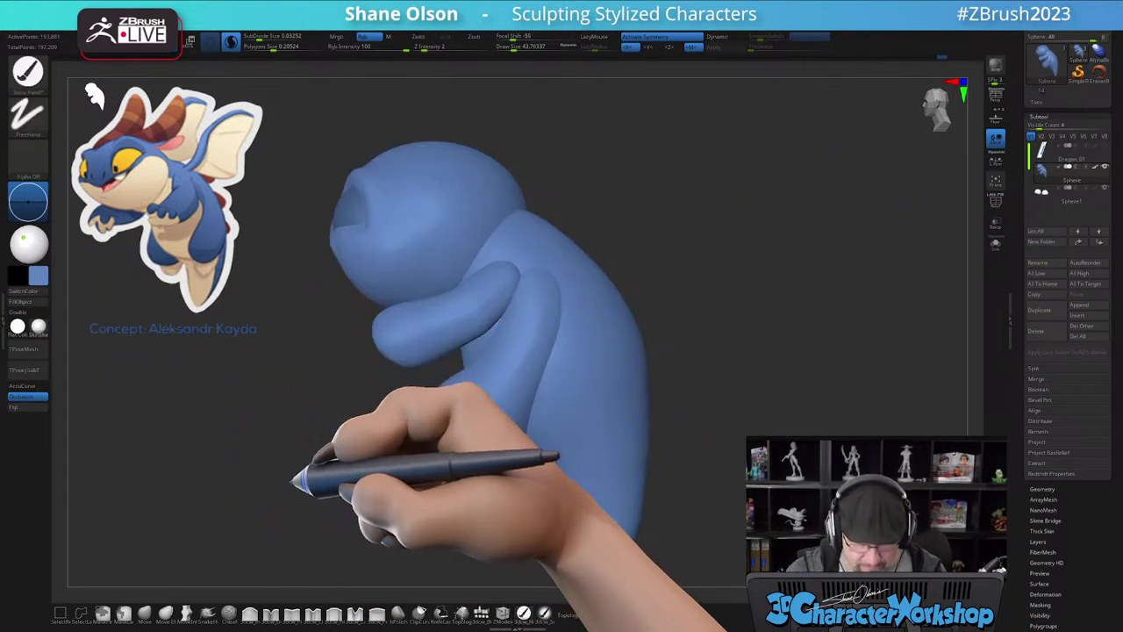
- Sample the yellow-orange of the dragon's eye from the concept art as the active color
drag(291, 481, 326, 477)
drag(634, 338, 740, 343)
drag(733, 279, 769, 266)
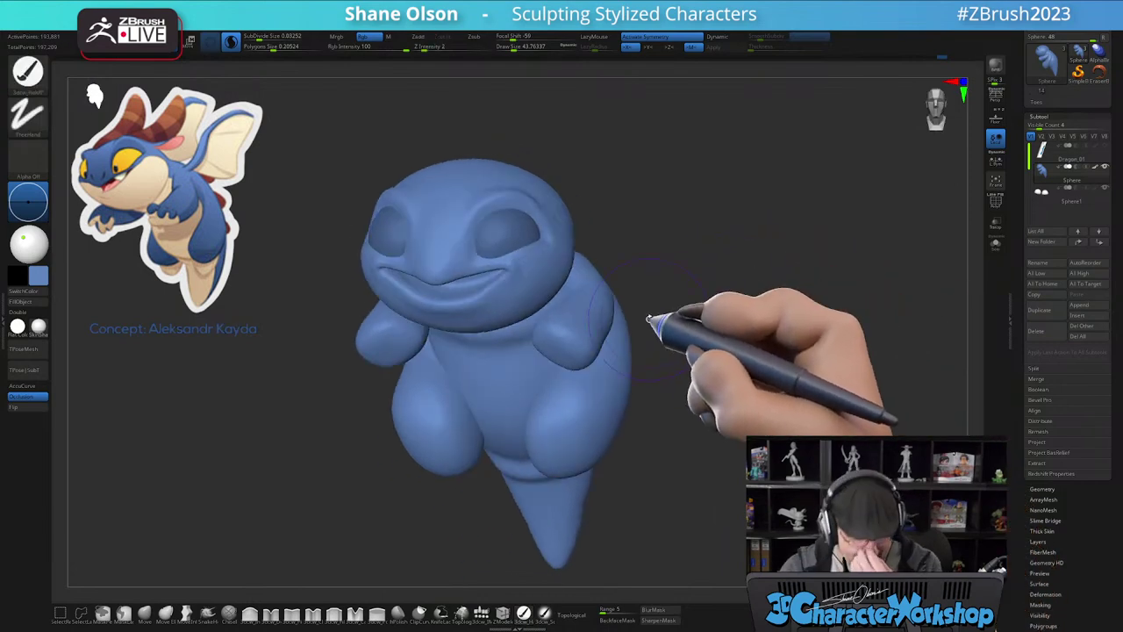
key(z)
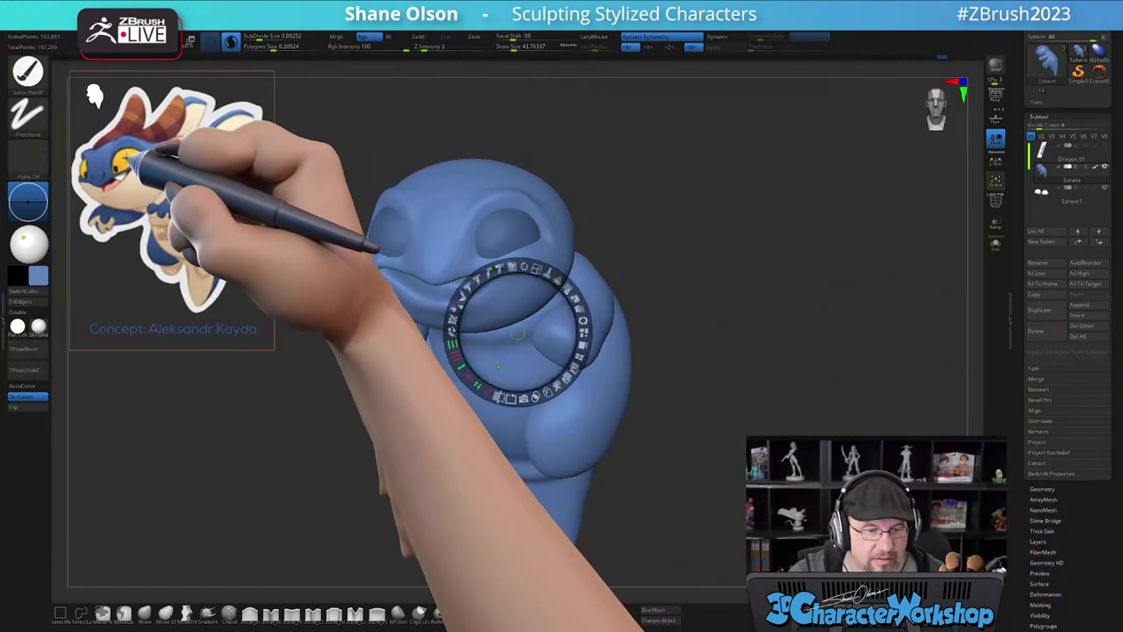
click(128, 158)
key(z)
drag(654, 156, 654, 165)
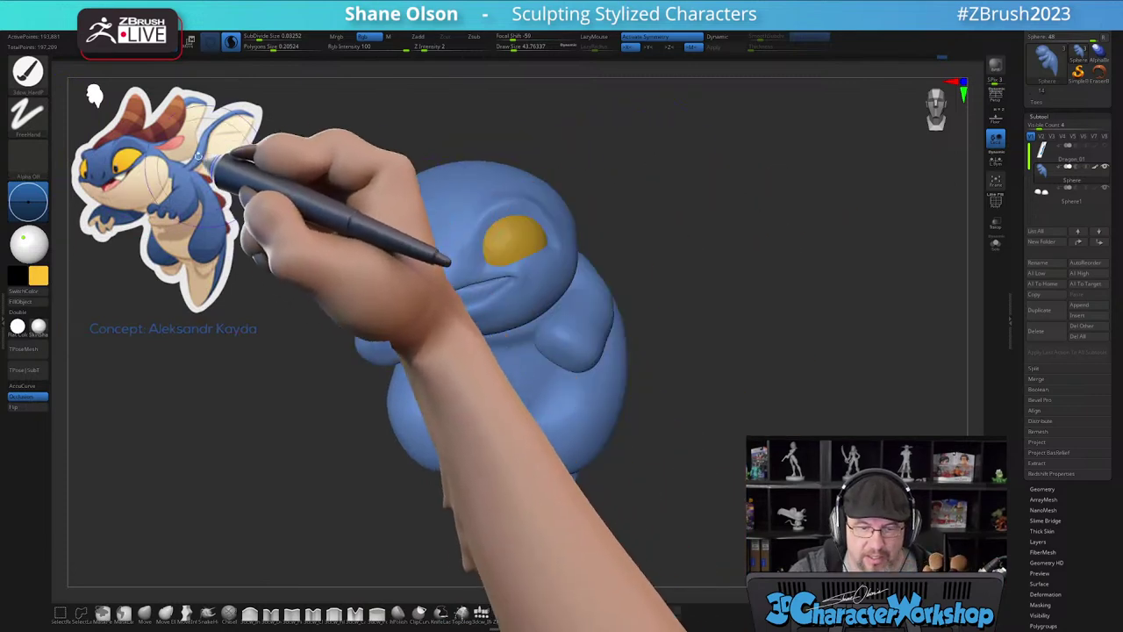
key(s)
drag(330, 177, 313, 176)
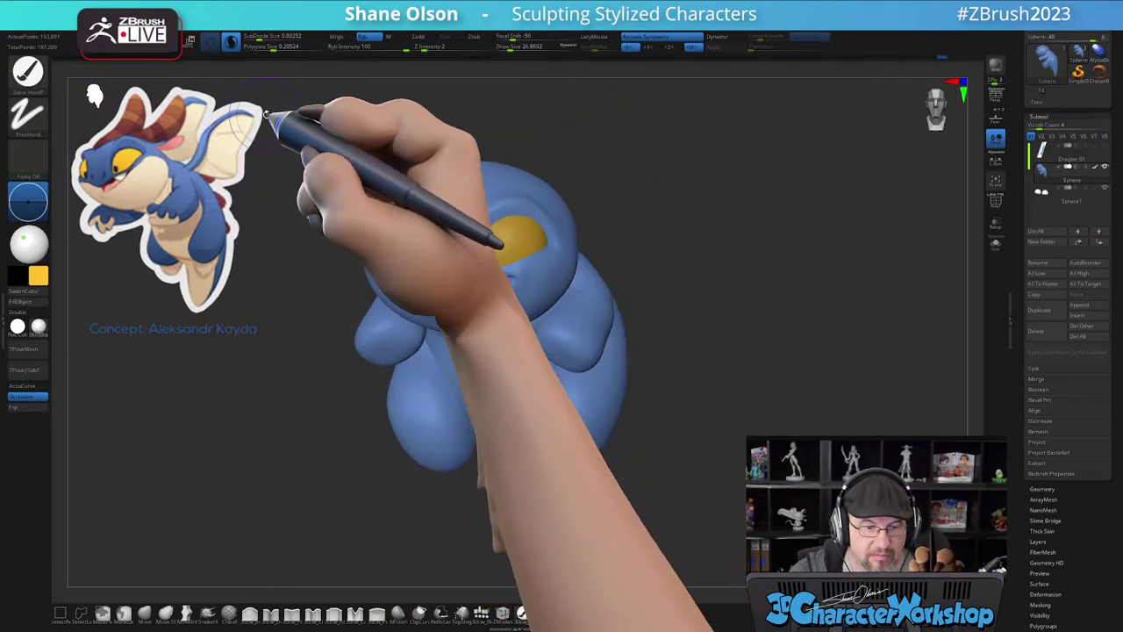
drag(267, 114, 317, 140)
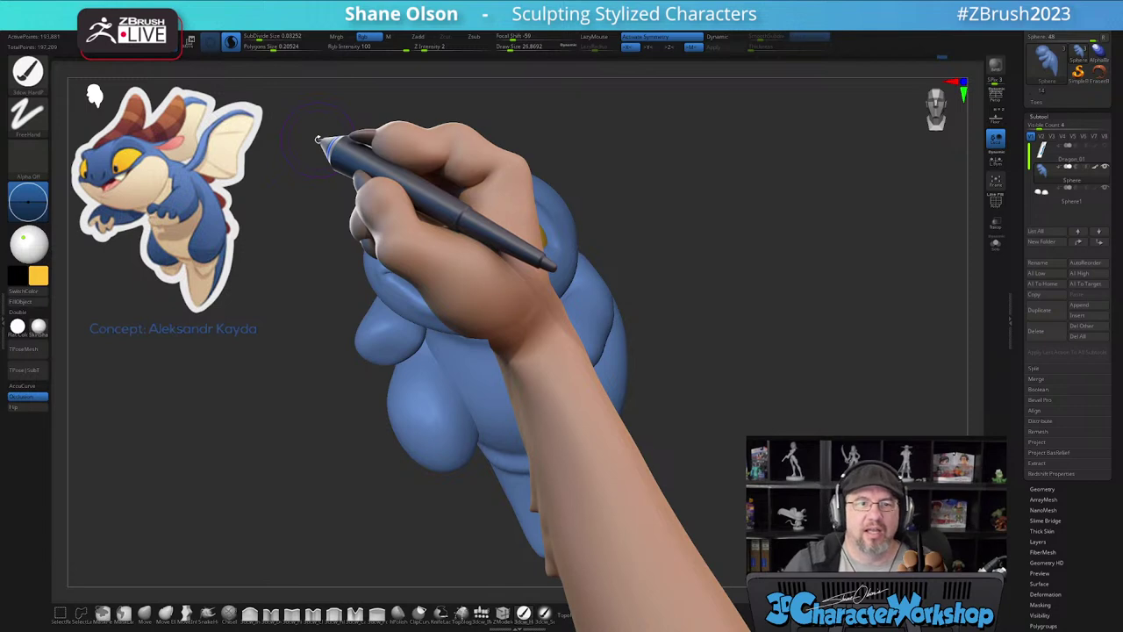
drag(318, 140, 350, 233)
drag(465, 230, 477, 235)
key(ctrl+z)
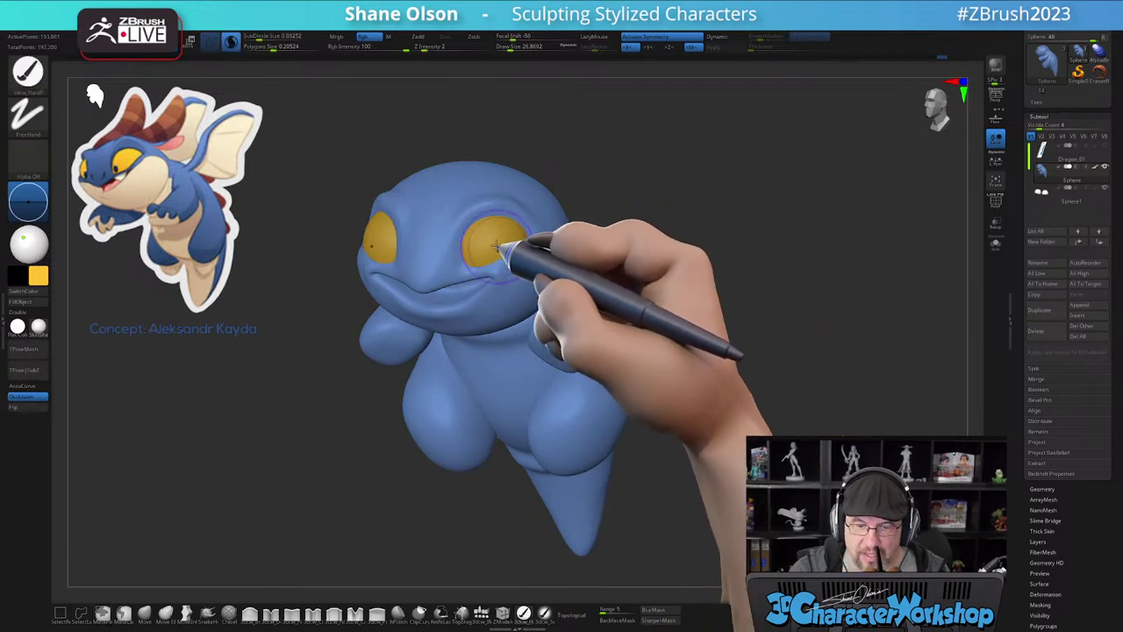
- Make the eyes the active subtool and fill them with the sampled yellow-orange
alt+click(498, 253)
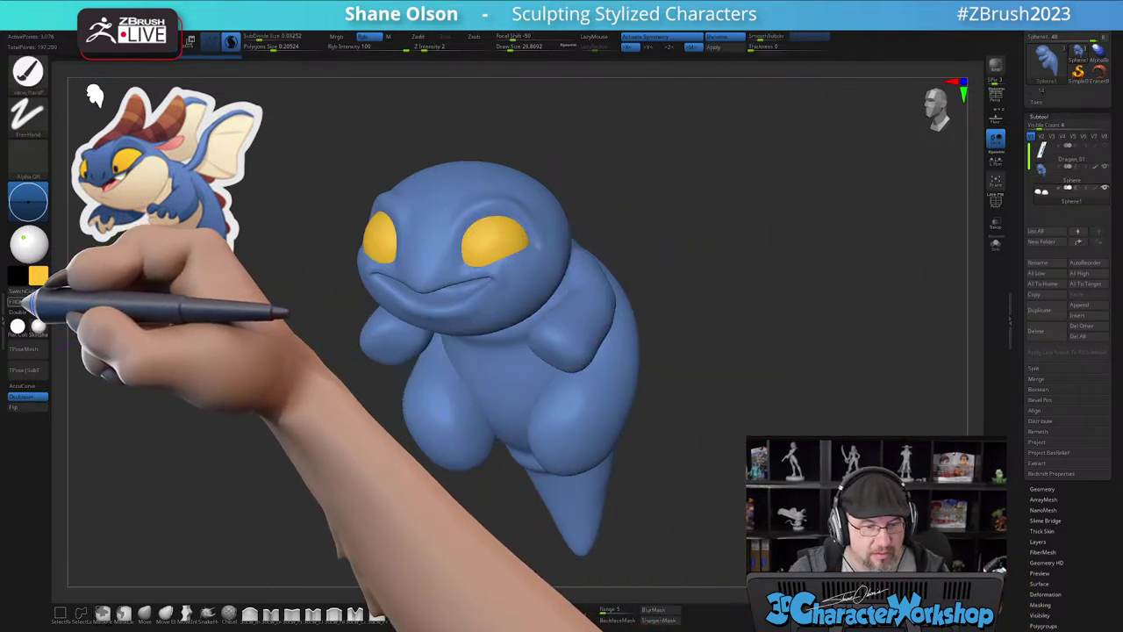
click(21, 302)
drag(283, 434, 432, 379)
mouse_move(713, 262)
mouse_down()
mouse_move(723, 271)
mouse_move(713, 267)
mouse_up()
alt+drag(682, 304, 720, 314)
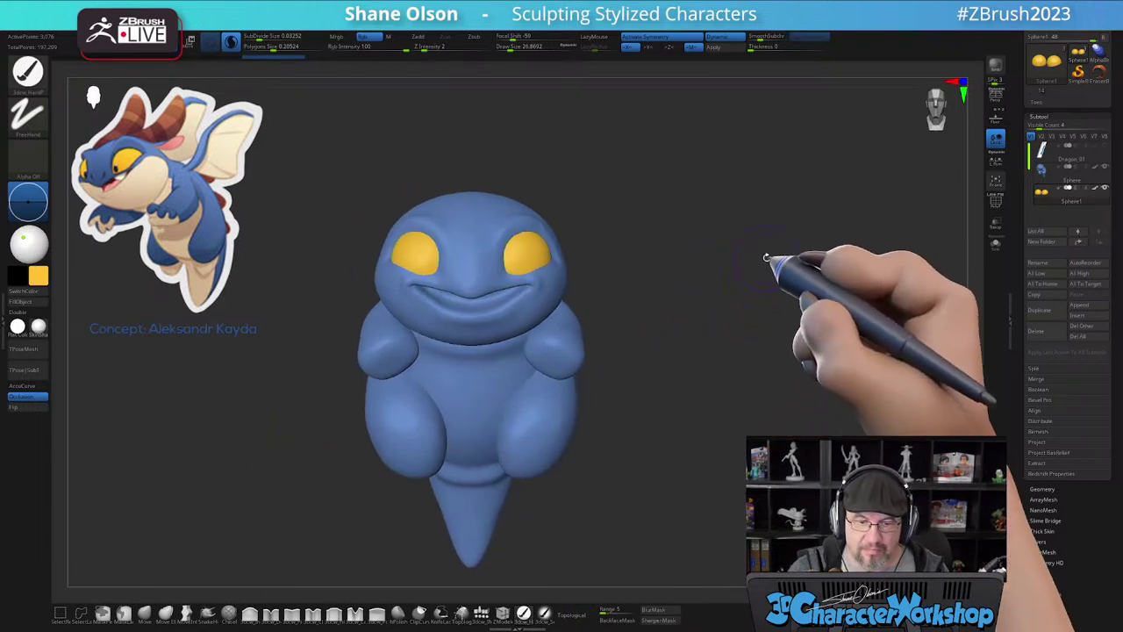
- Reduce the draw size to about 16, sample the darker blue near the eye in the concept art, and hide the reference image
mouse_move(764, 258)
mouse_down()
mouse_move(734, 262)
mouse_move(748, 256)
mouse_up()
alt+drag(783, 243, 735, 260)
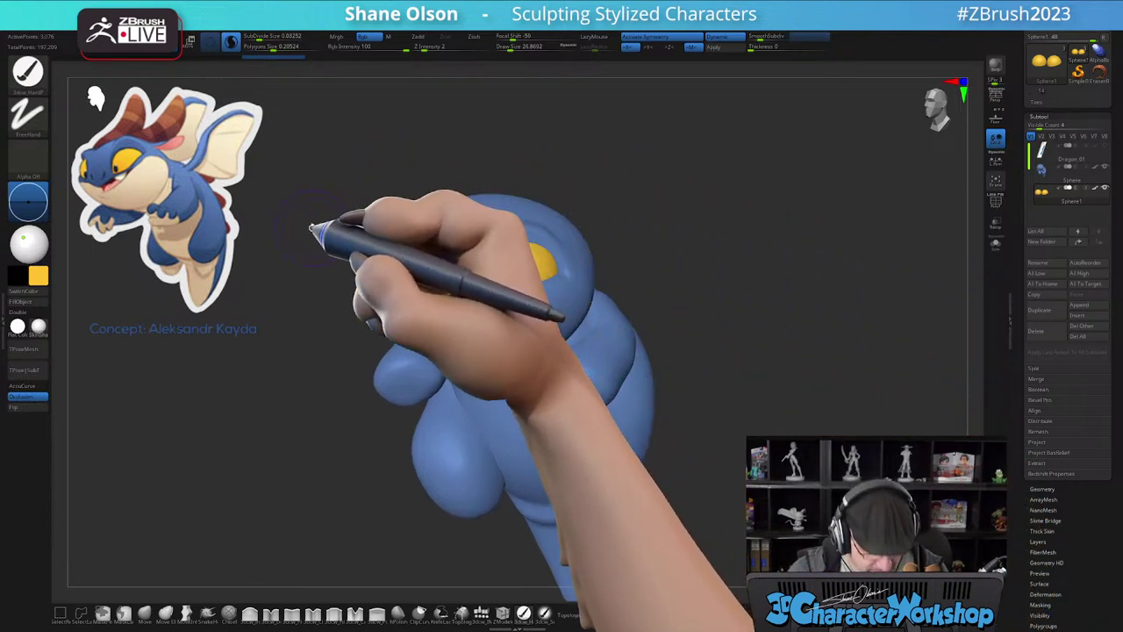
mouse_move(304, 196)
mouse_down()
mouse_move(281, 198)
mouse_move(304, 210)
mouse_up()
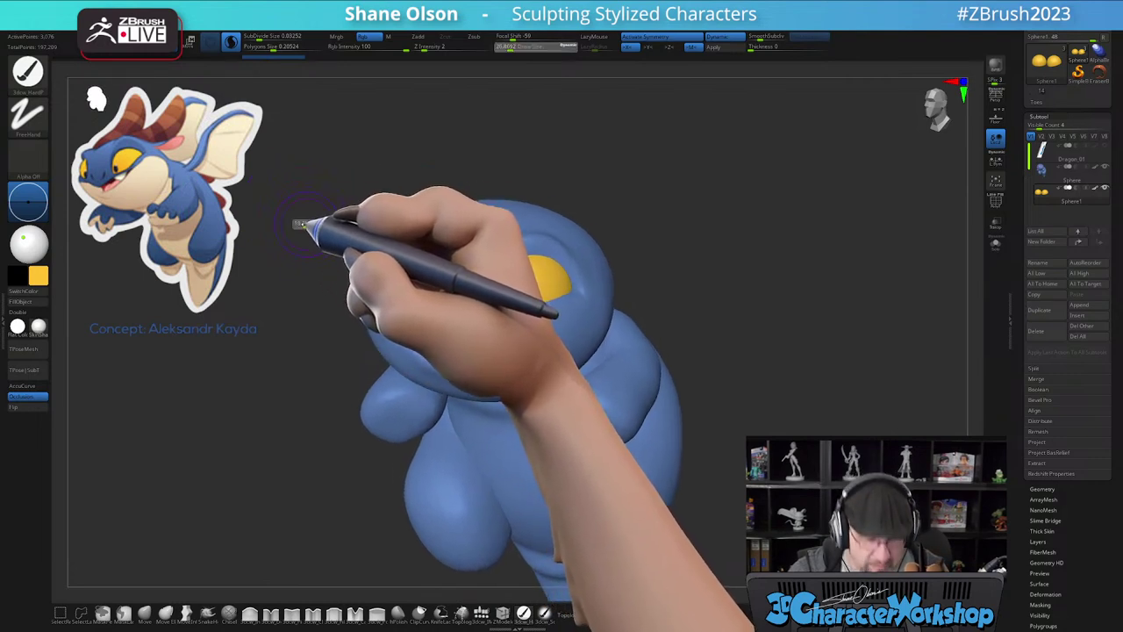
key([)
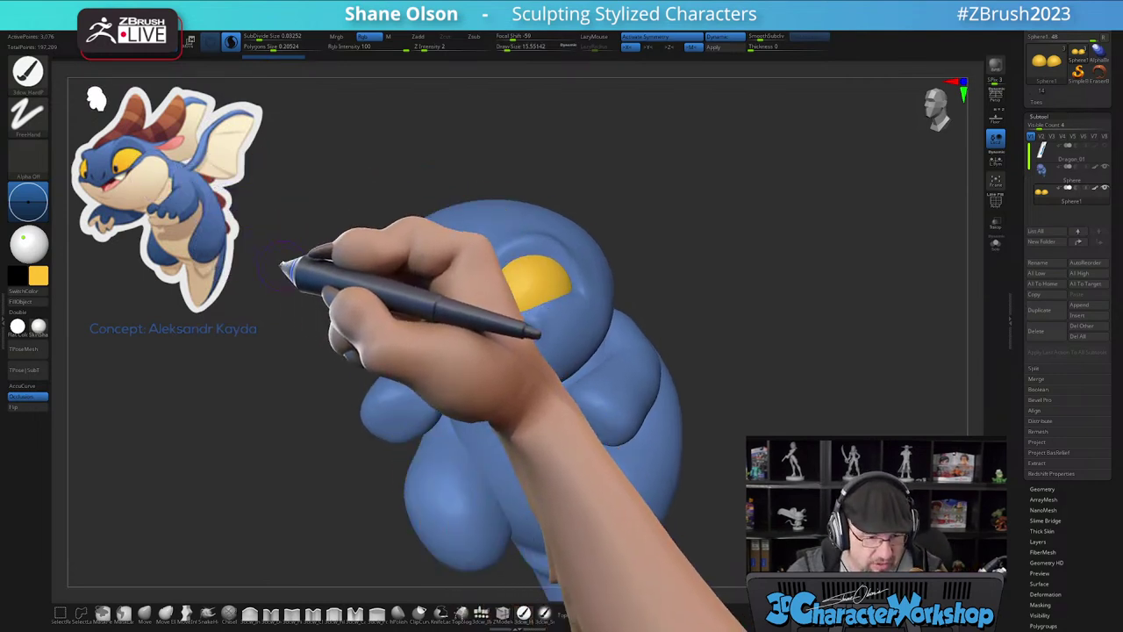
drag(283, 268, 131, 165)
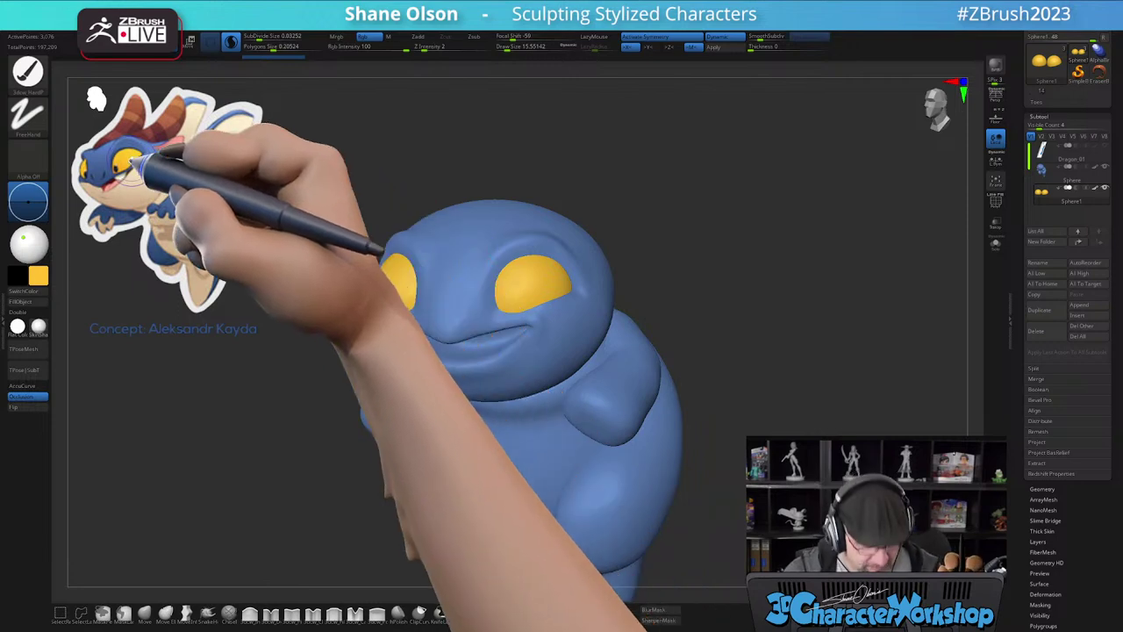
key(z)
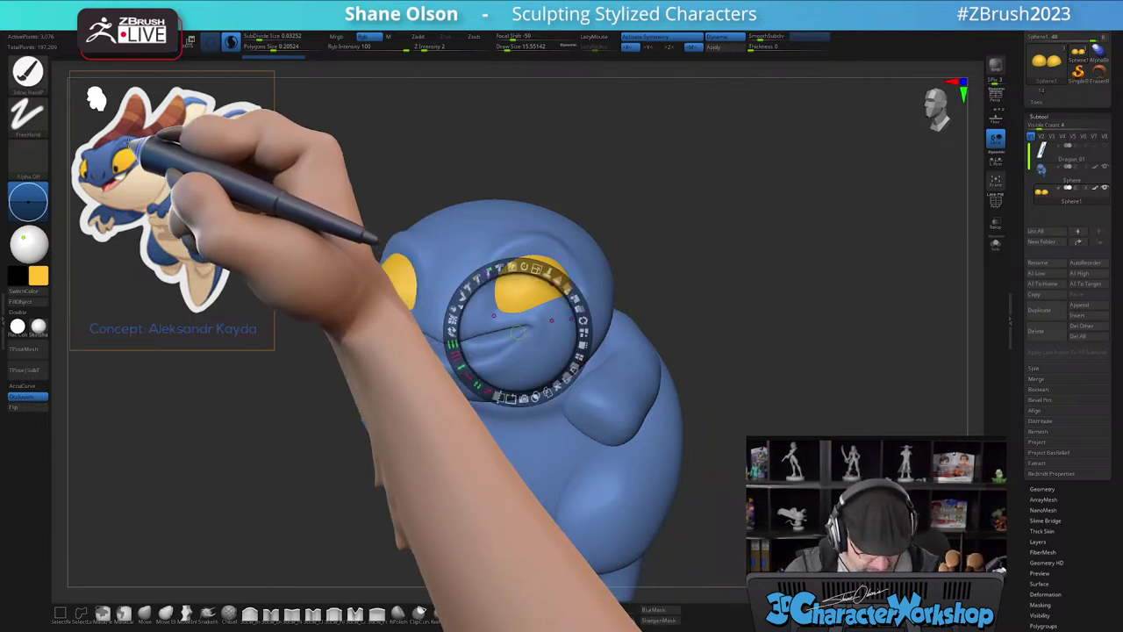
key(c)
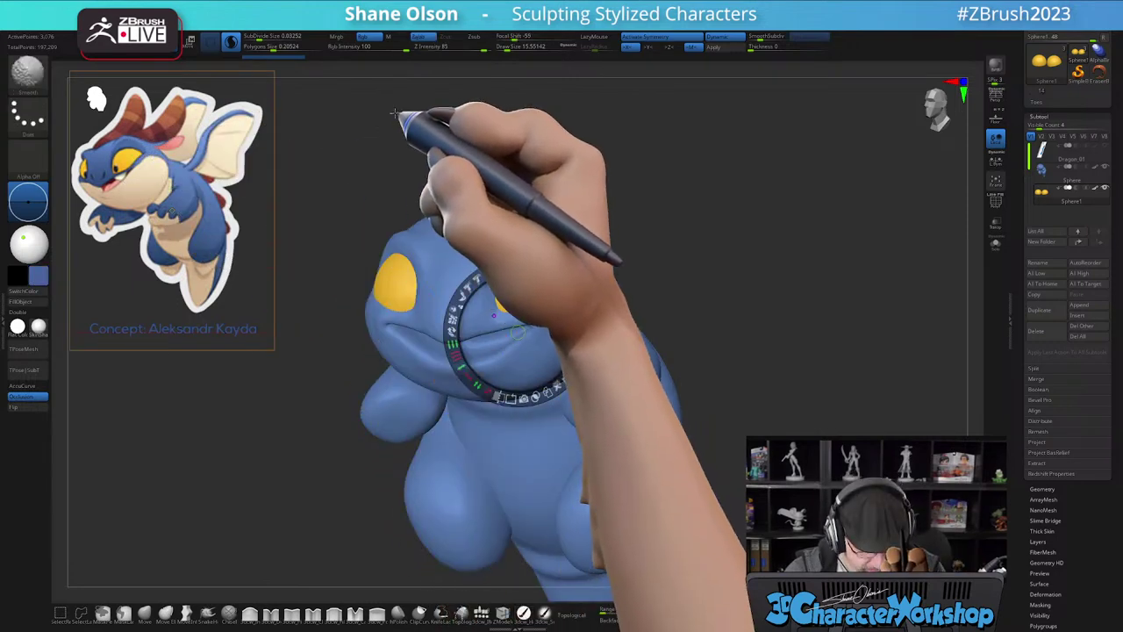
key(shift+z)
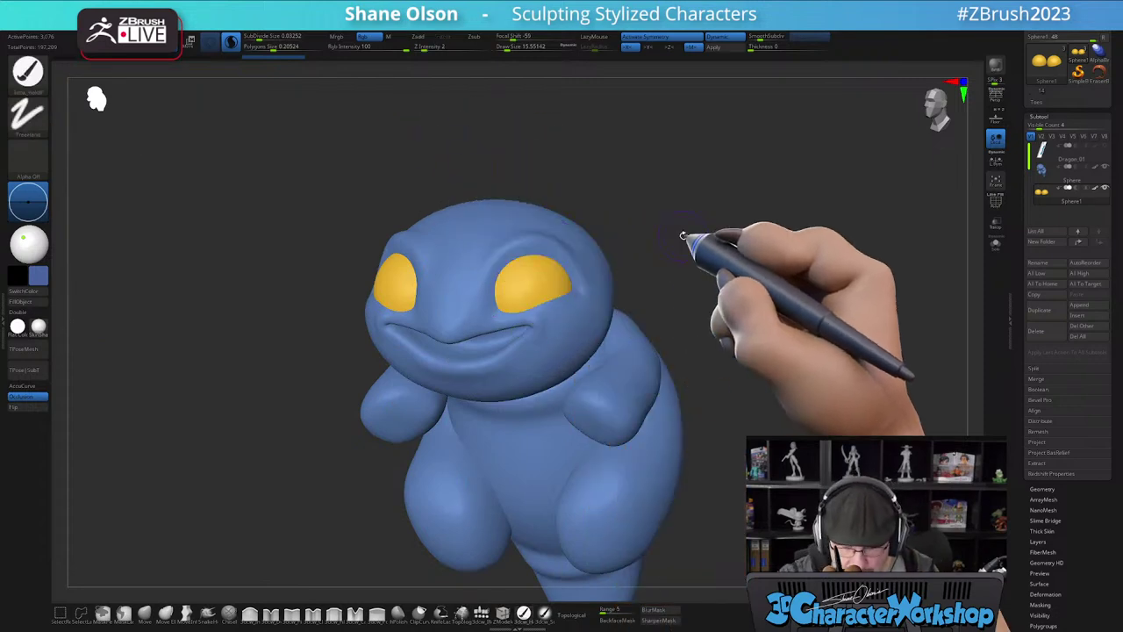
- Turn off Sculptris Pro, set the draw size to about 6.6, and make the dragon's body the active subtool for painting
click(232, 42)
mouse_move(609, 371)
right_down()
mouse_move(602, 338)
mouse_move(536, 383)
right_up()
mouse_move(484, 351)
right_down()
mouse_move(477, 404)
mouse_move(503, 362)
mouse_move(490, 399)
right_up()
key(s)
drag(494, 380, 487, 380)
mouse_move(466, 401)
right_down()
mouse_move(509, 416)
mouse_move(487, 396)
right_up()
drag(462, 338, 442, 396)
key(ctrl+z)
alt+click(416, 377)
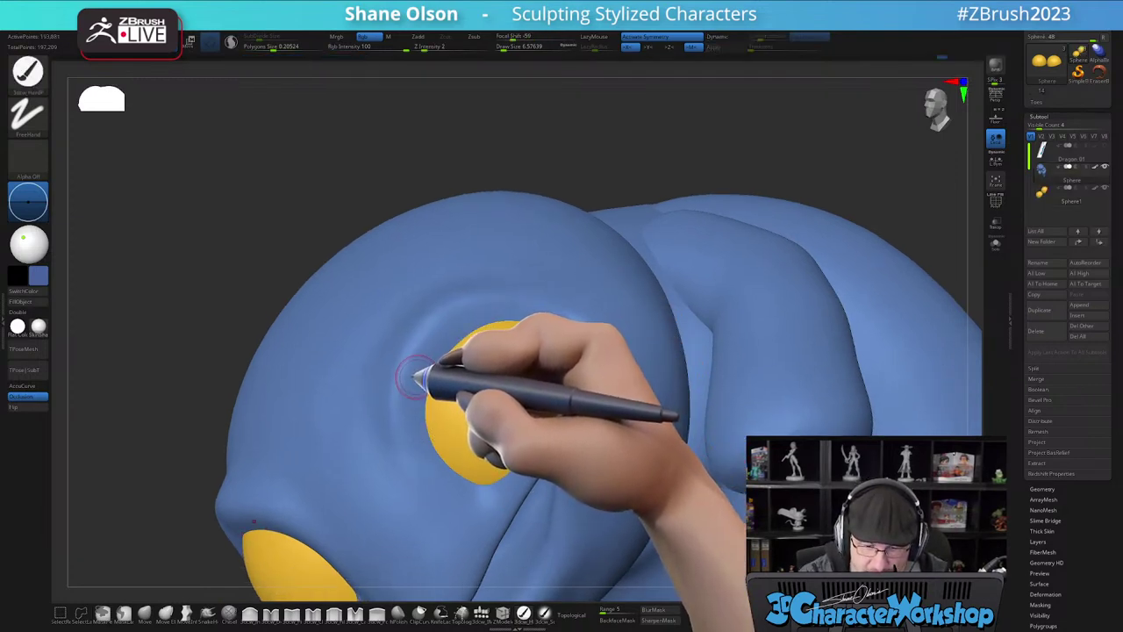
- Try painting the recess above and beside the eye dark blue, and undo the strokes
drag(443, 342, 436, 452)
drag(413, 396, 463, 475)
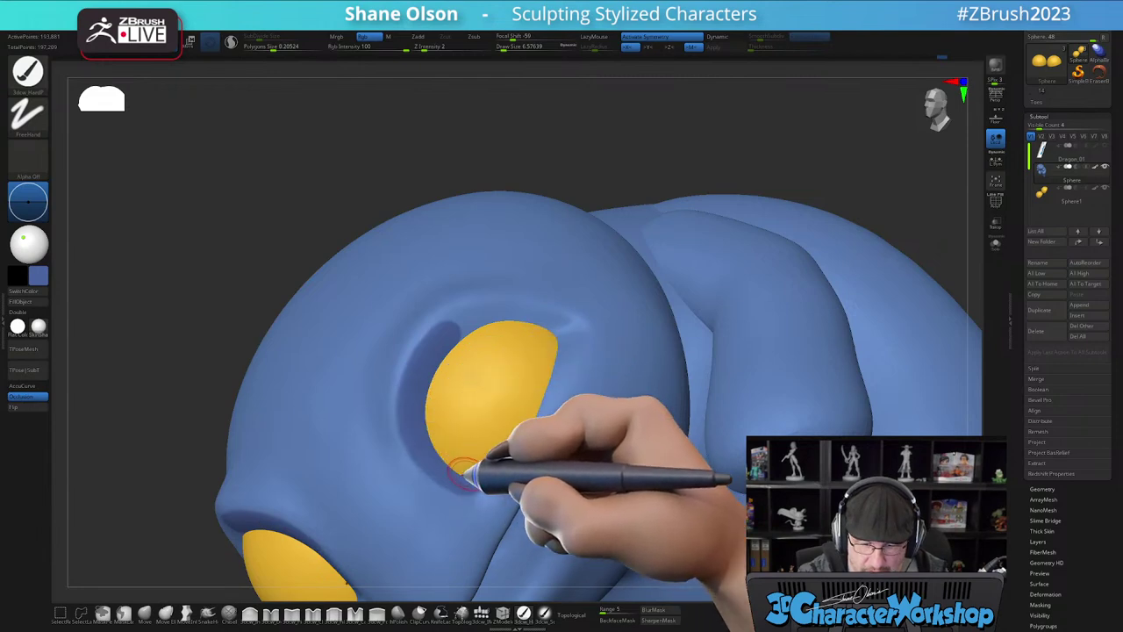
mouse_move(479, 404)
alt+right_down()
mouse_move(439, 368)
mouse_move(444, 413)
mouse_move(456, 403)
alt+right_up()
key(ctrl+z)
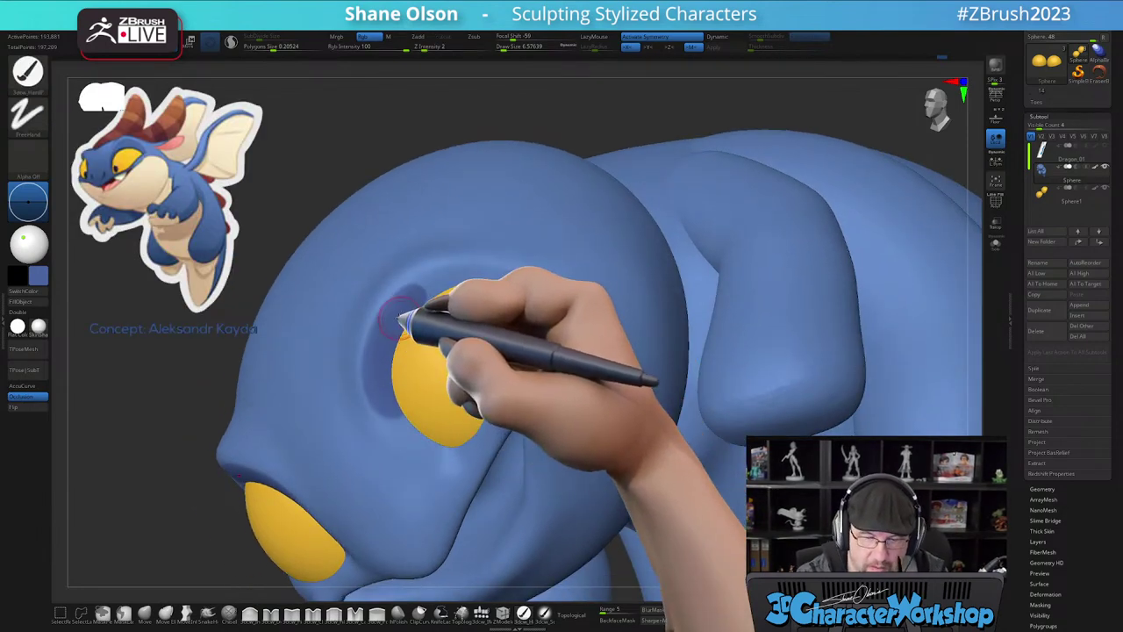
key(ctrl+z)
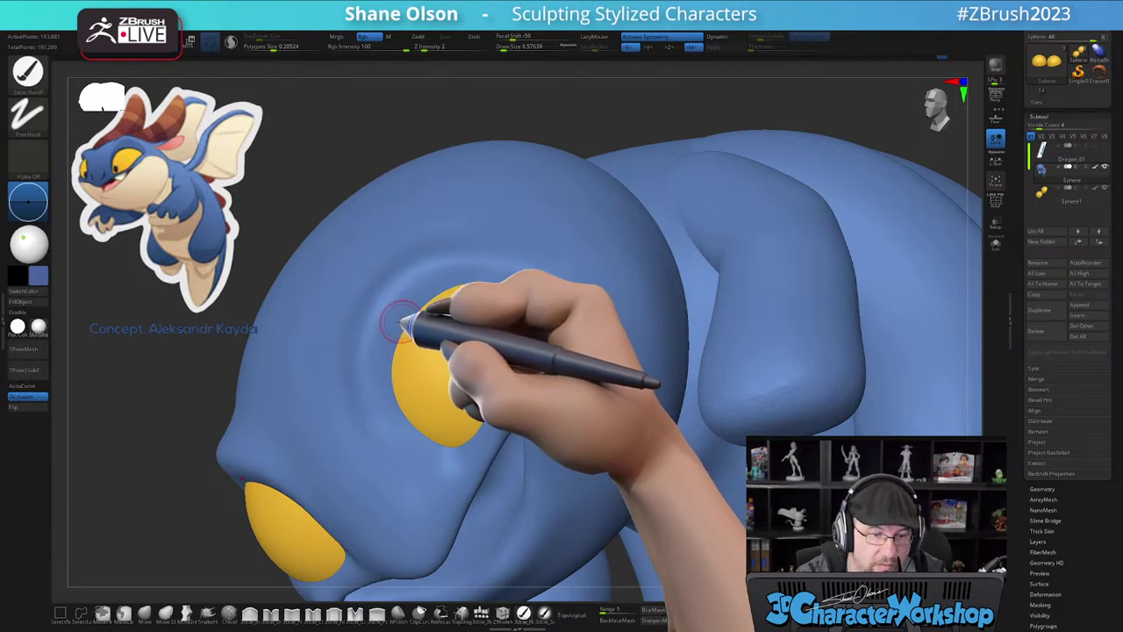
- Paint the recessed eyelid area around the eye dark blue, reducing the draw size to about 3.6 for the narrow parts
drag(430, 294, 389, 349)
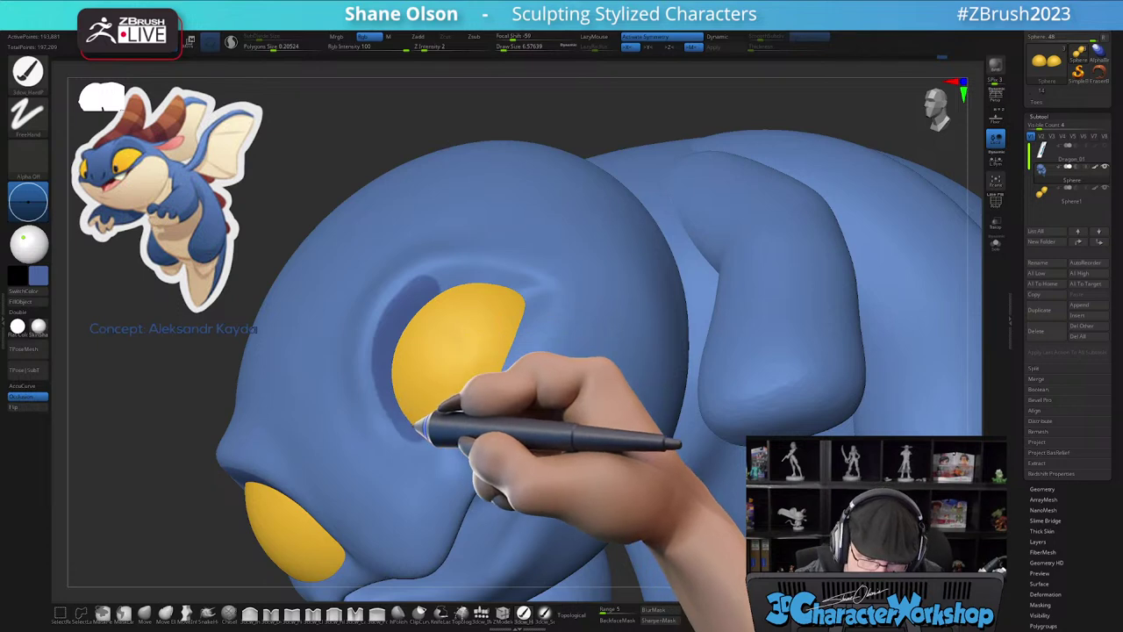
mouse_move(466, 361)
alt+right_down()
mouse_move(433, 410)
mouse_move(406, 391)
mouse_move(436, 369)
mouse_move(509, 418)
mouse_move(478, 472)
mouse_move(478, 449)
alt+right_up()
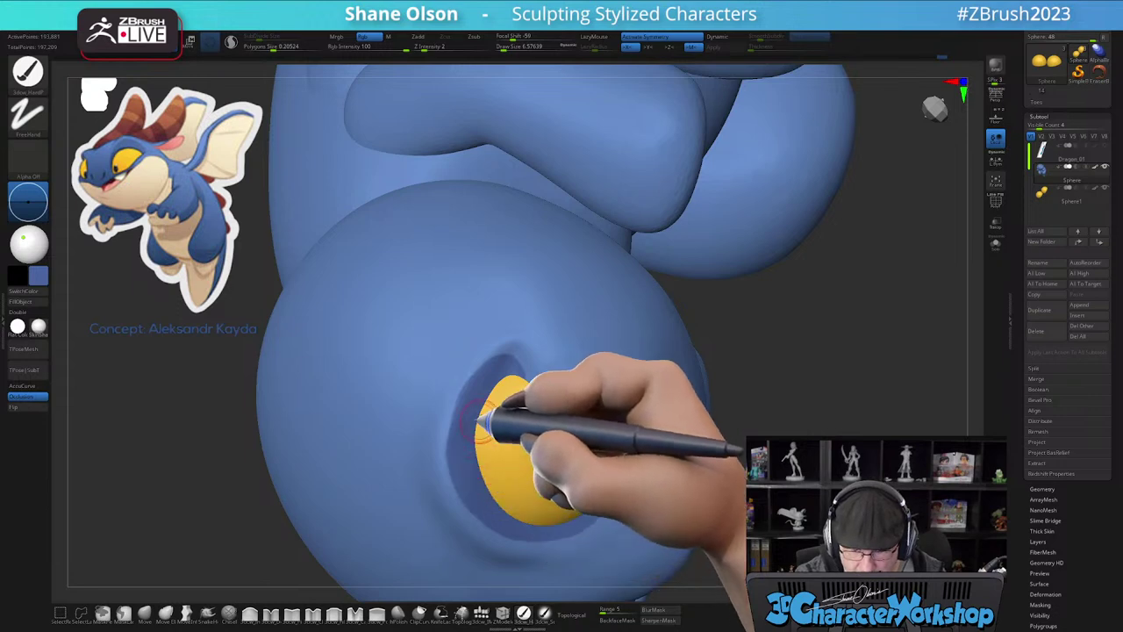
mouse_move(467, 437)
right_down()
mouse_move(476, 446)
mouse_move(466, 401)
mouse_move(478, 310)
mouse_move(461, 320)
right_up()
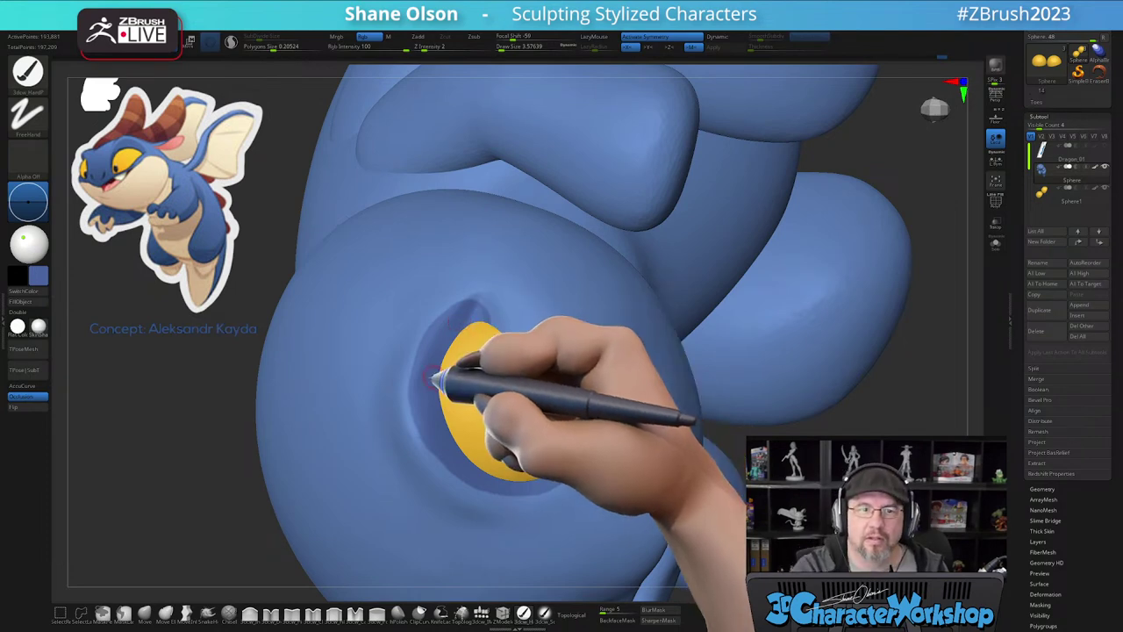
mouse_move(431, 392)
alt+right_down()
mouse_move(418, 380)
mouse_move(439, 391)
mouse_move(426, 358)
alt+right_up()
- Refine the edges of the painted eye recess with a small brush, using the lighter body blue to clean up the lower rim
mouse_move(449, 300)
mouse_down()
mouse_move(406, 364)
mouse_move(404, 402)
mouse_move(421, 443)
mouse_up()
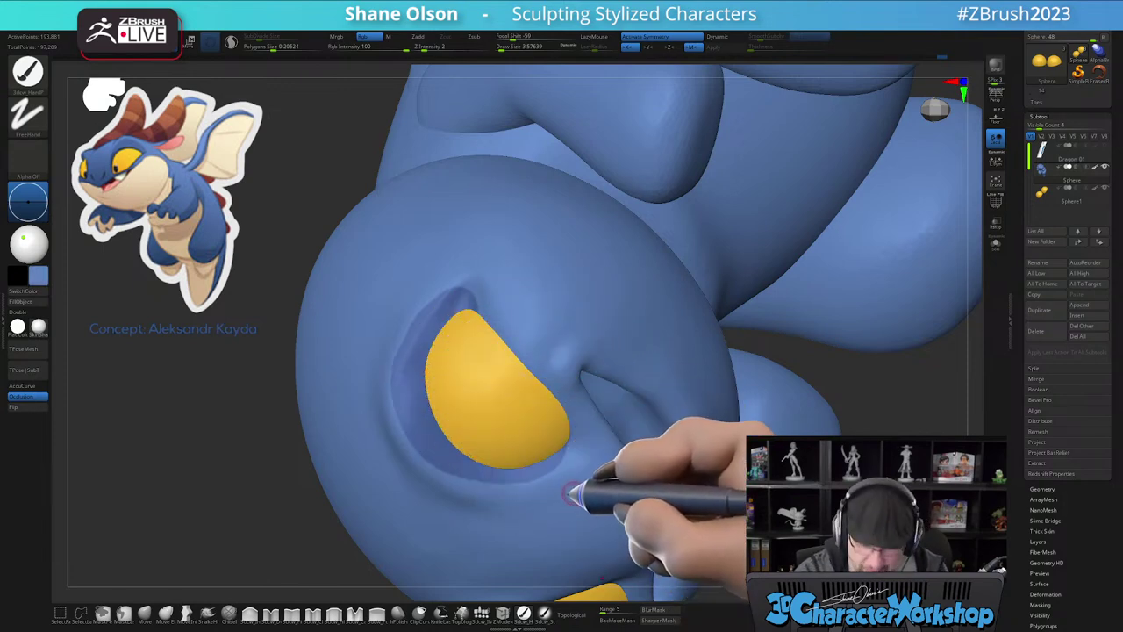
right_drag(572, 494, 569, 482)
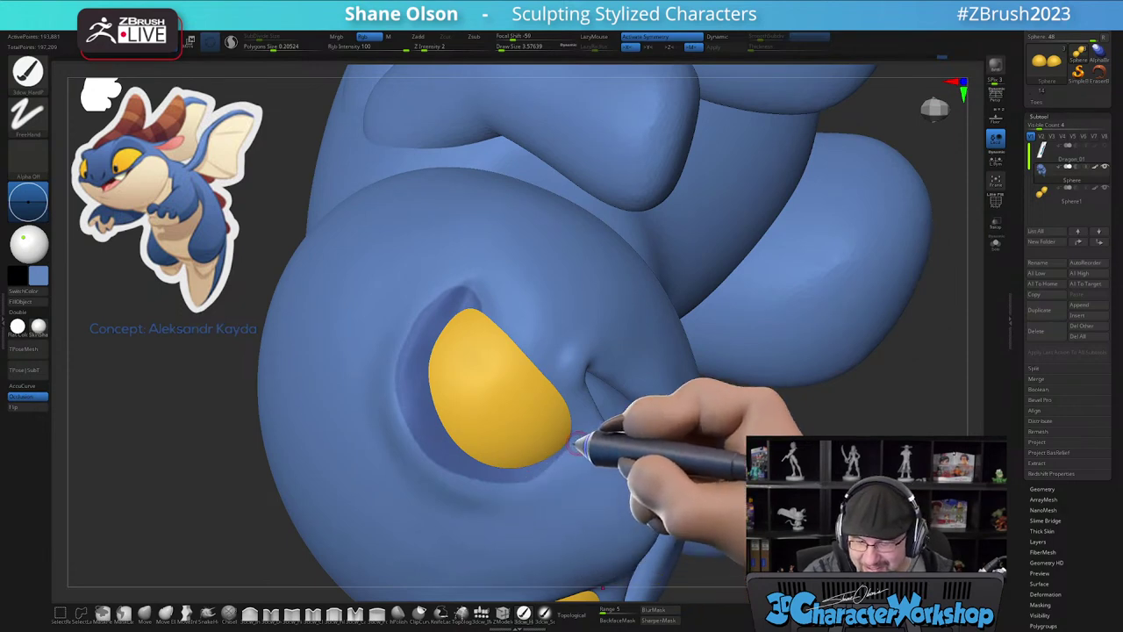
right_drag(556, 494, 532, 455)
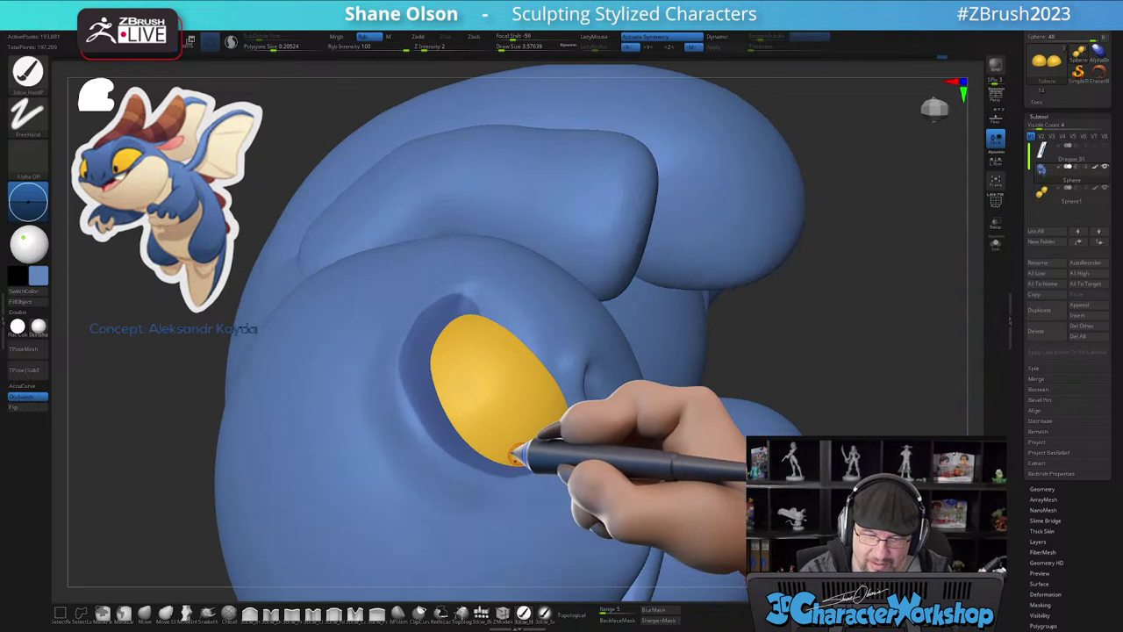
ctrl+right_drag(482, 400, 595, 379)
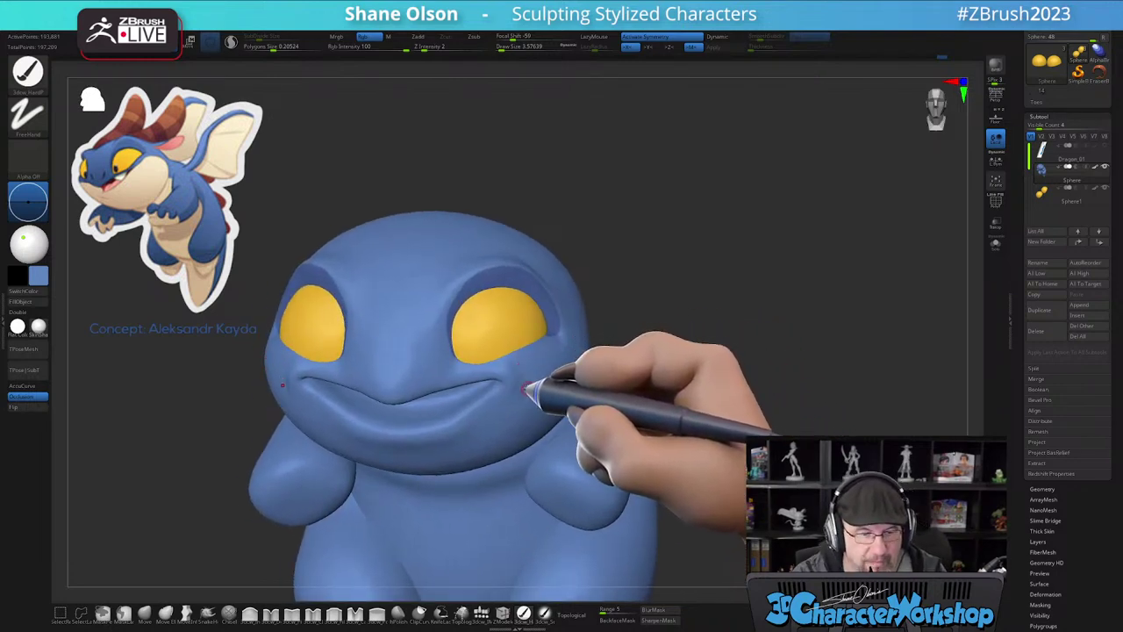
right_drag(532, 378, 529, 369)
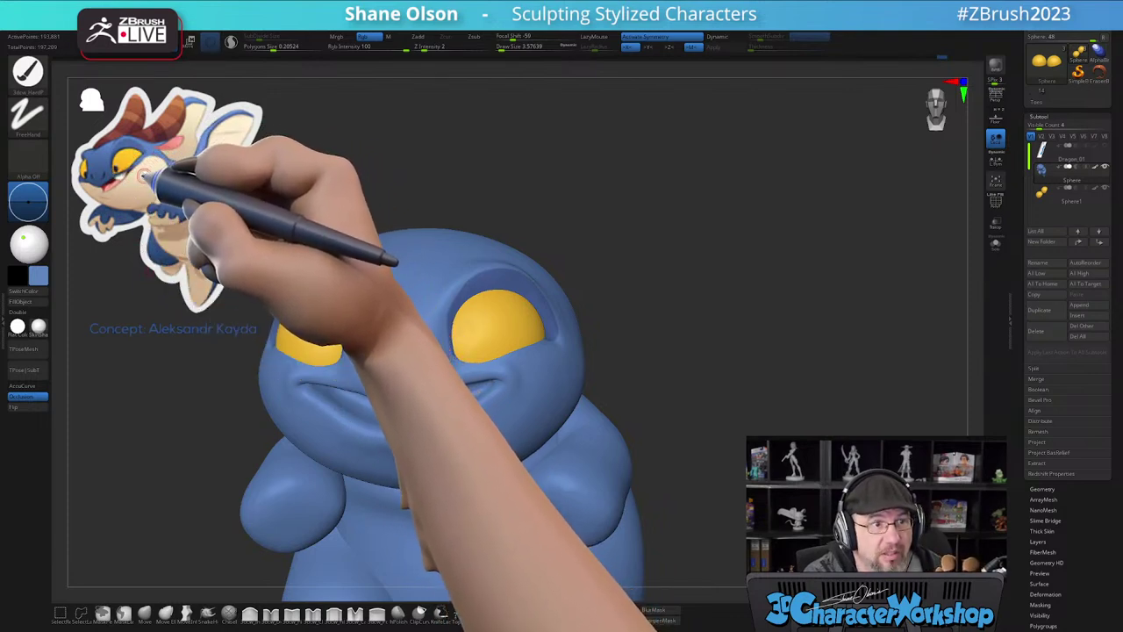
alt+drag(665, 386, 739, 359)
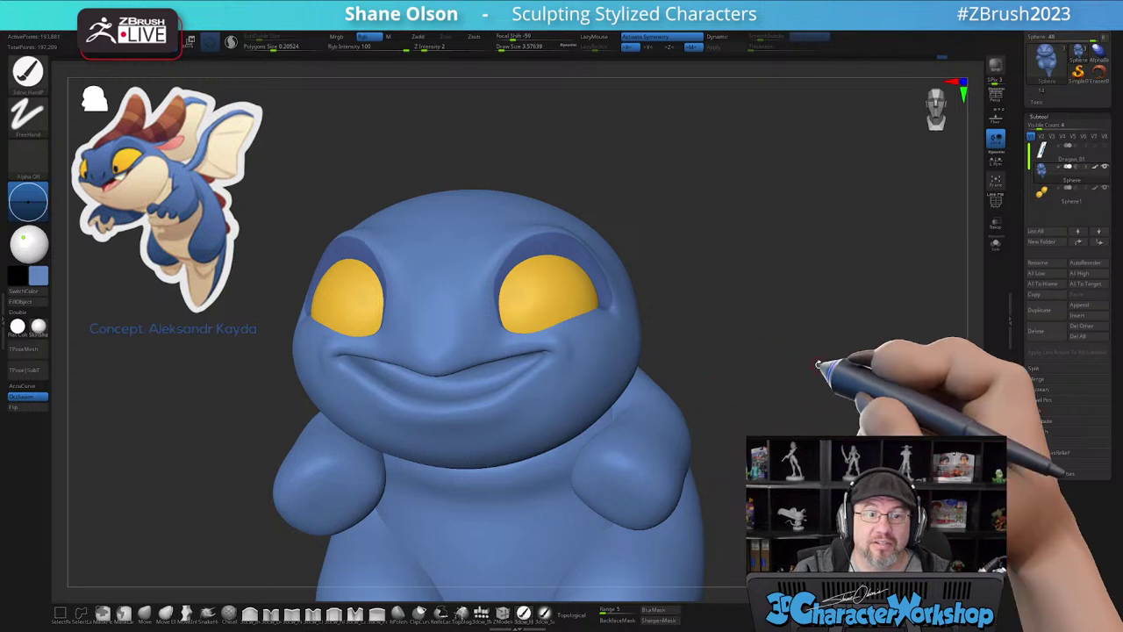
- Clean up the dark paint's edge at the inner and outer corners of the eye with the lighter blue
right_drag(588, 343, 484, 326)
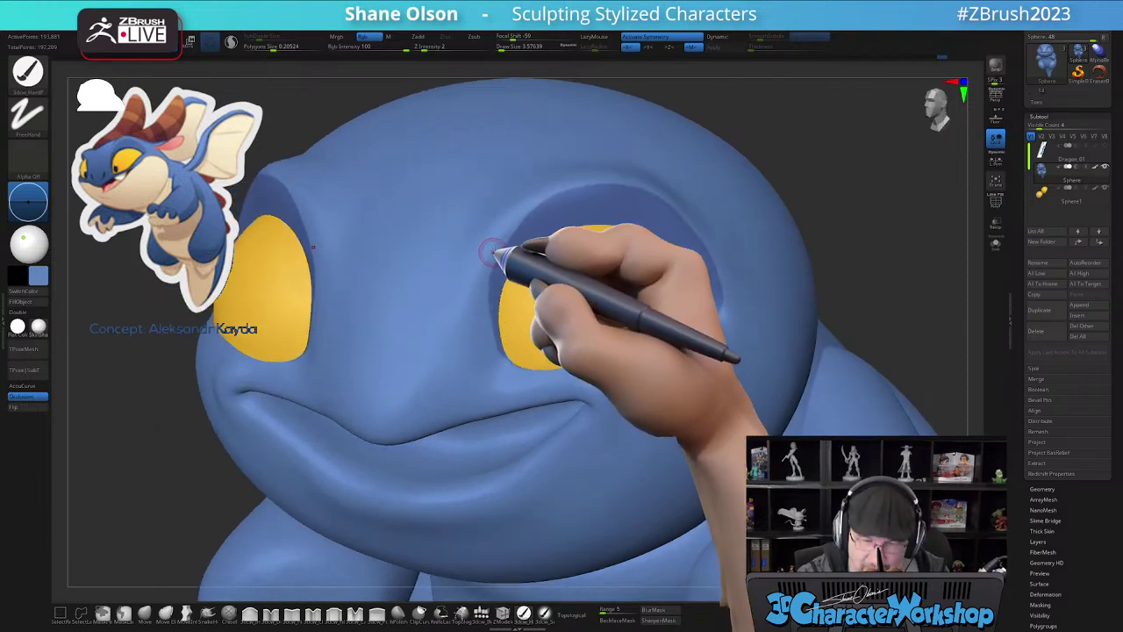
drag(478, 301, 491, 243)
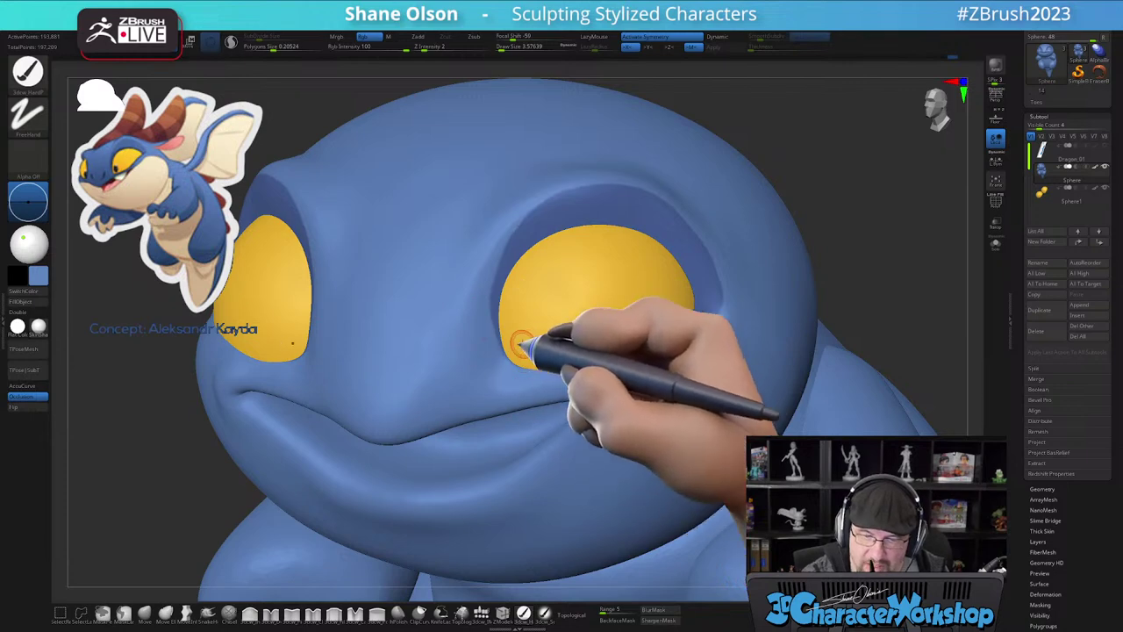
ctrl+right_drag(549, 364, 512, 311)
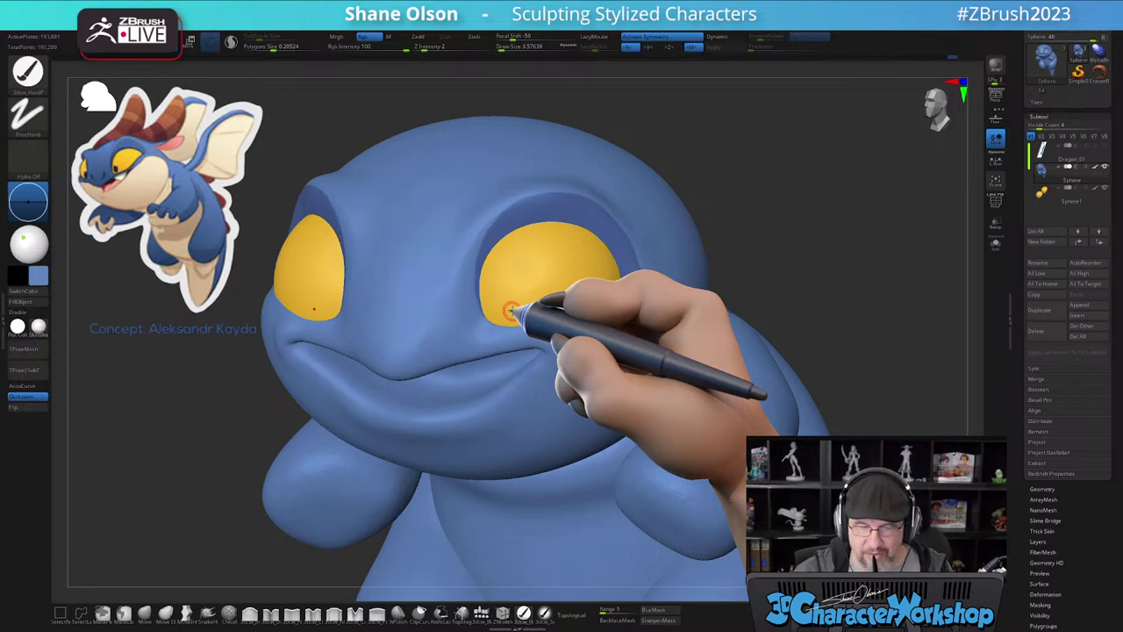
alt+right_drag(627, 321, 608, 337)
drag(599, 335, 644, 324)
mouse_move(624, 339)
right_down()
mouse_move(595, 361)
mouse_move(566, 436)
right_up()
- Build up the outer corner of the eyelid with the Inflate brush at a draw size of about 10.5
click(251, 614)
key(s)
key(s)
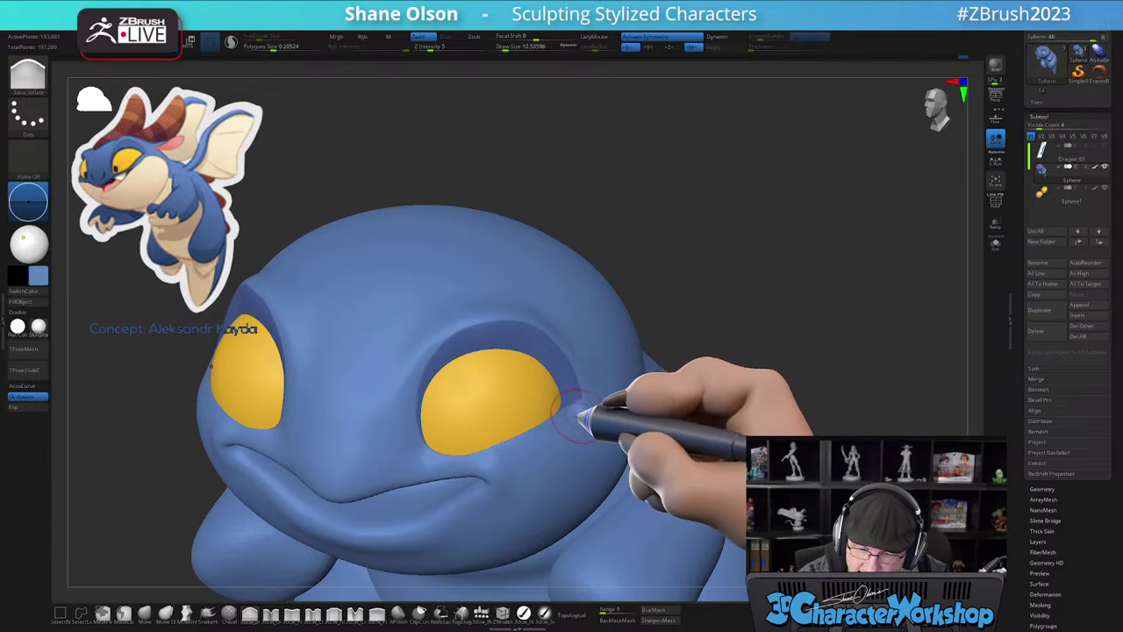
mouse_move(572, 432)
right_down()
mouse_move(586, 445)
mouse_move(545, 447)
mouse_move(606, 444)
mouse_move(581, 437)
right_up()
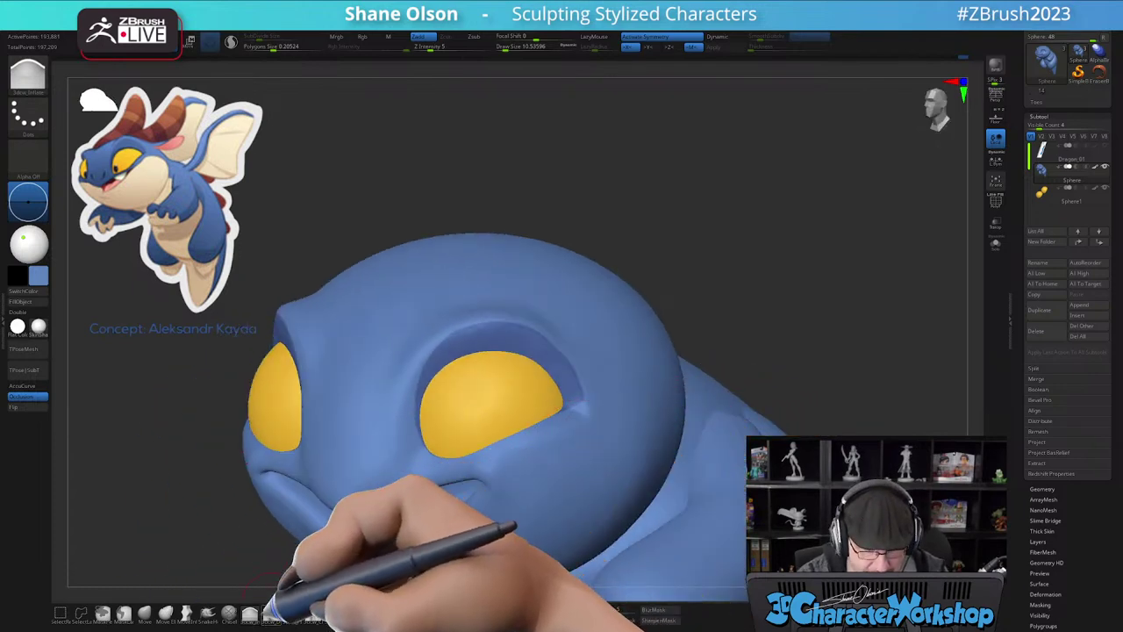
- Sharpen the outer corner of the eyelid with the Pinch brush at about 8.4 draw size and smooth the lower lid beside it
click(270, 614)
click(292, 613)
mouse_move(577, 431)
right_down()
mouse_move(596, 408)
mouse_move(582, 442)
right_up()
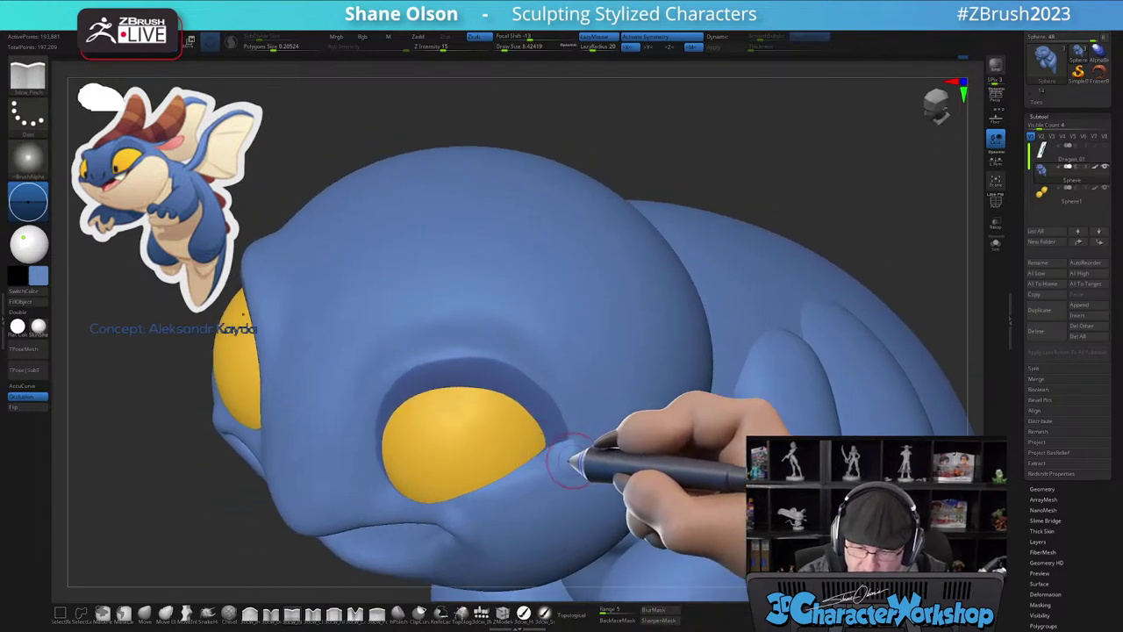
right_drag(571, 460, 575, 469)
mouse_move(575, 469)
shift+mouse_down()
mouse_move(592, 452)
mouse_move(577, 475)
shift+mouse_up()
mouse_move(577, 475)
right_down()
mouse_move(538, 502)
mouse_move(589, 476)
mouse_move(576, 471)
mouse_move(571, 487)
right_up()
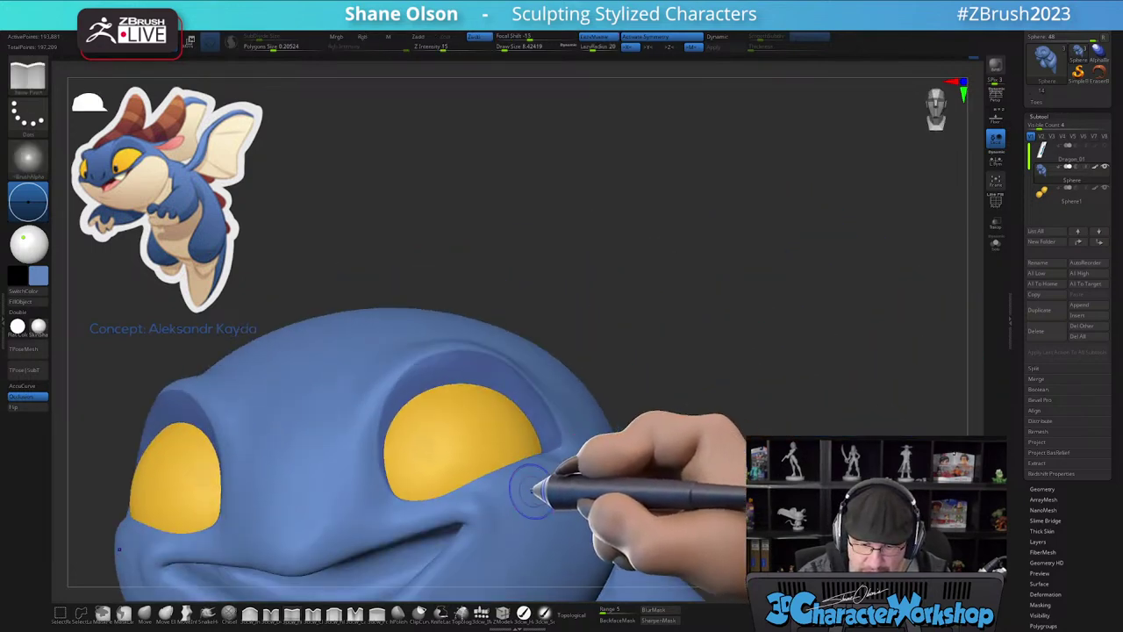
shift+drag(524, 494, 555, 475)
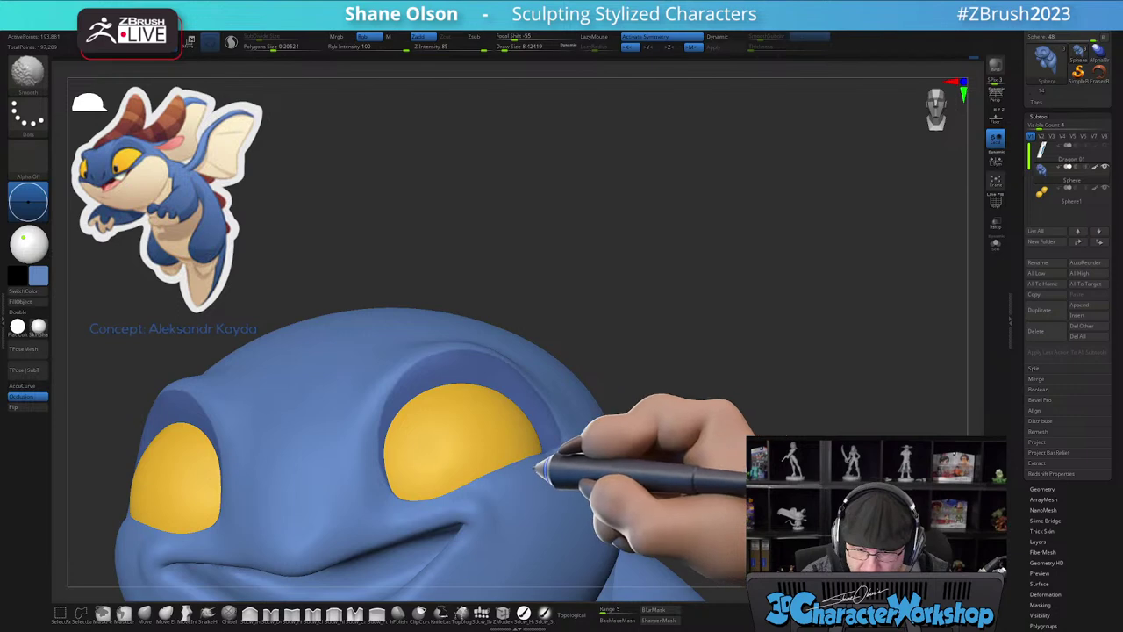
mouse_move(544, 484)
right_down()
mouse_move(549, 517)
mouse_move(562, 463)
mouse_move(564, 483)
mouse_move(594, 464)
mouse_move(580, 411)
mouse_move(566, 461)
right_up()
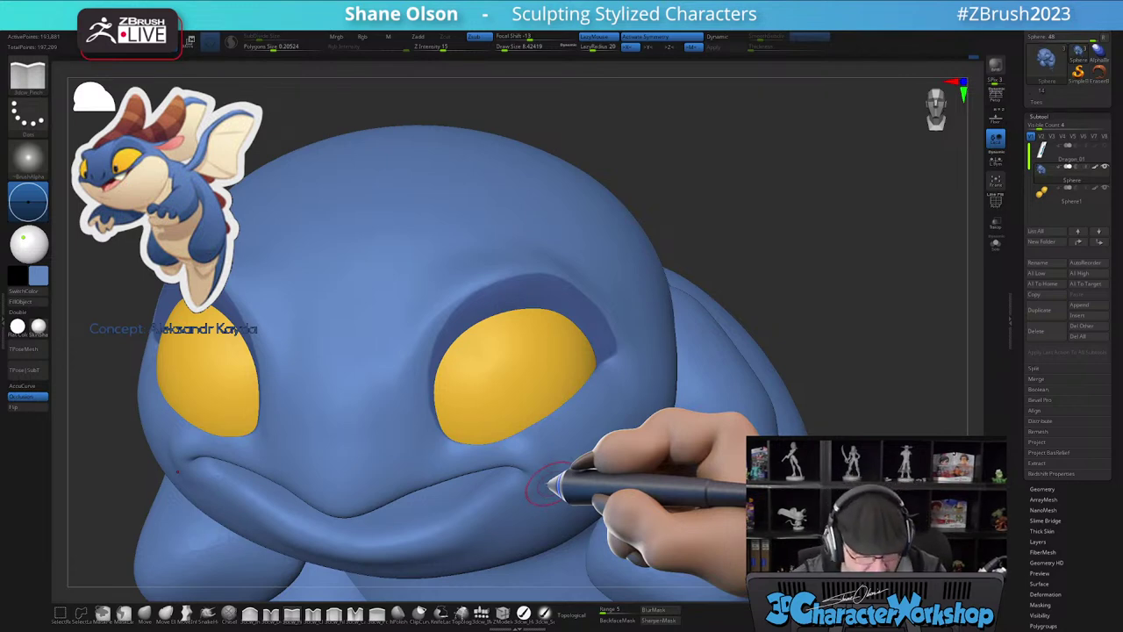
- Puff up the cheek around the mouth corner with the Inflate brush at a draw size of about 11.6 and smooth it
click(250, 614)
mouse_move(578, 406)
right_down()
mouse_move(602, 391)
mouse_move(611, 403)
right_up()
key(s)
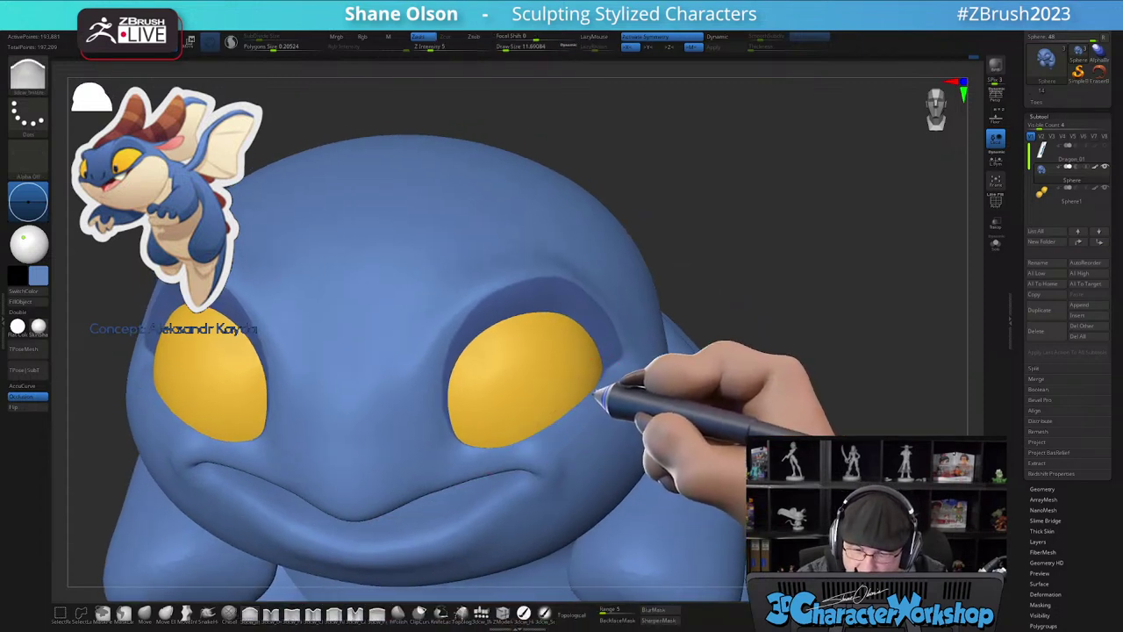
mouse_move(594, 404)
right_down()
mouse_move(574, 402)
mouse_move(599, 432)
mouse_move(581, 449)
right_up()
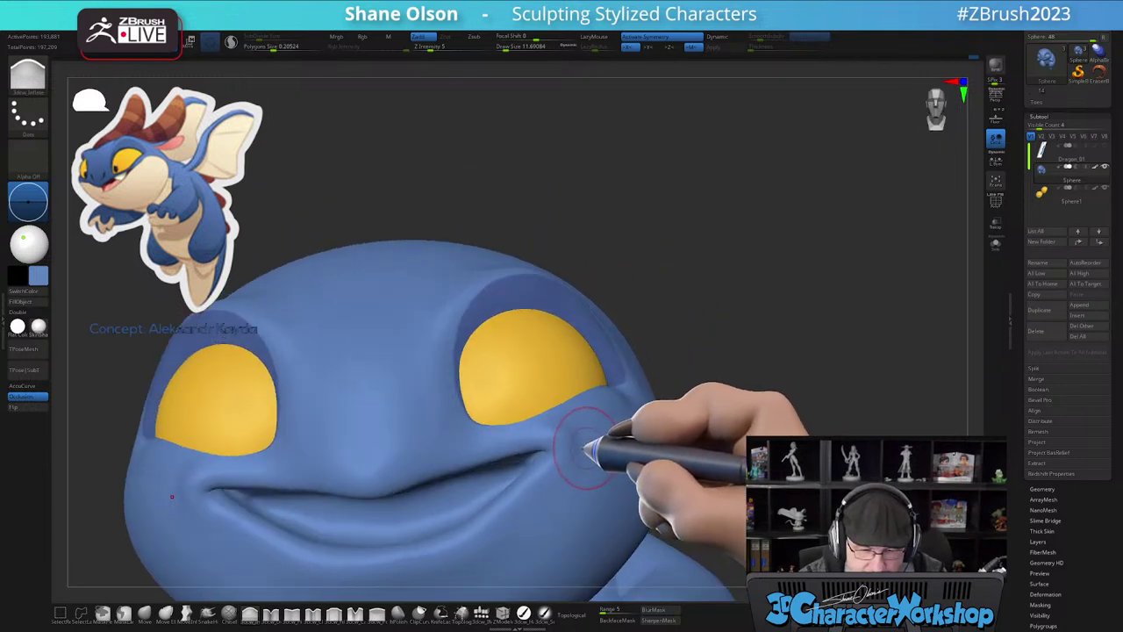
shift+drag(567, 444, 550, 436)
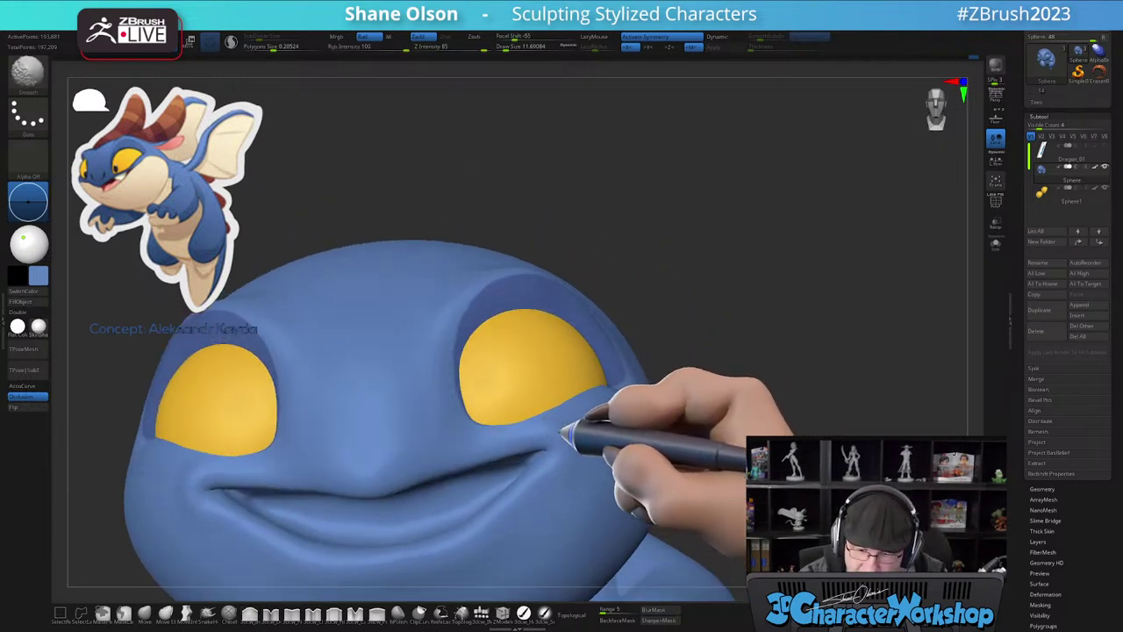
- Deepen the crease at the corner of the mouth with the Detail brush at a draw size of about 8.4
mouse_move(574, 441)
right_down()
mouse_move(569, 459)
mouse_move(578, 445)
mouse_move(587, 478)
mouse_move(594, 447)
mouse_move(557, 447)
mouse_move(568, 425)
mouse_move(574, 447)
mouse_move(563, 450)
right_up()
click(274, 613)
key(s)
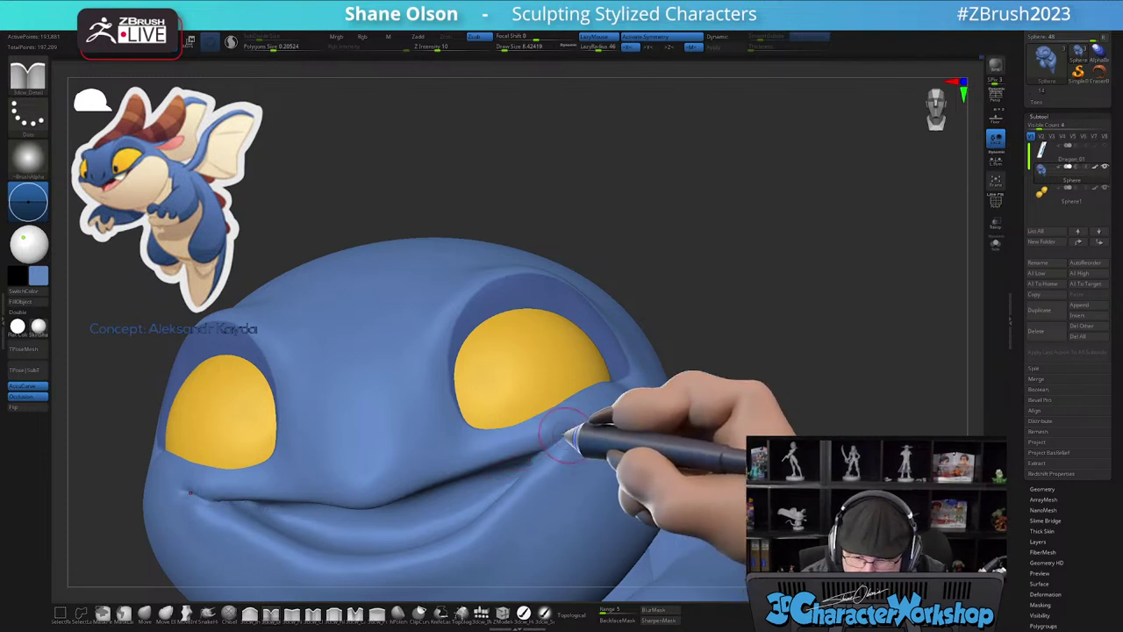
right_drag(579, 470, 554, 443)
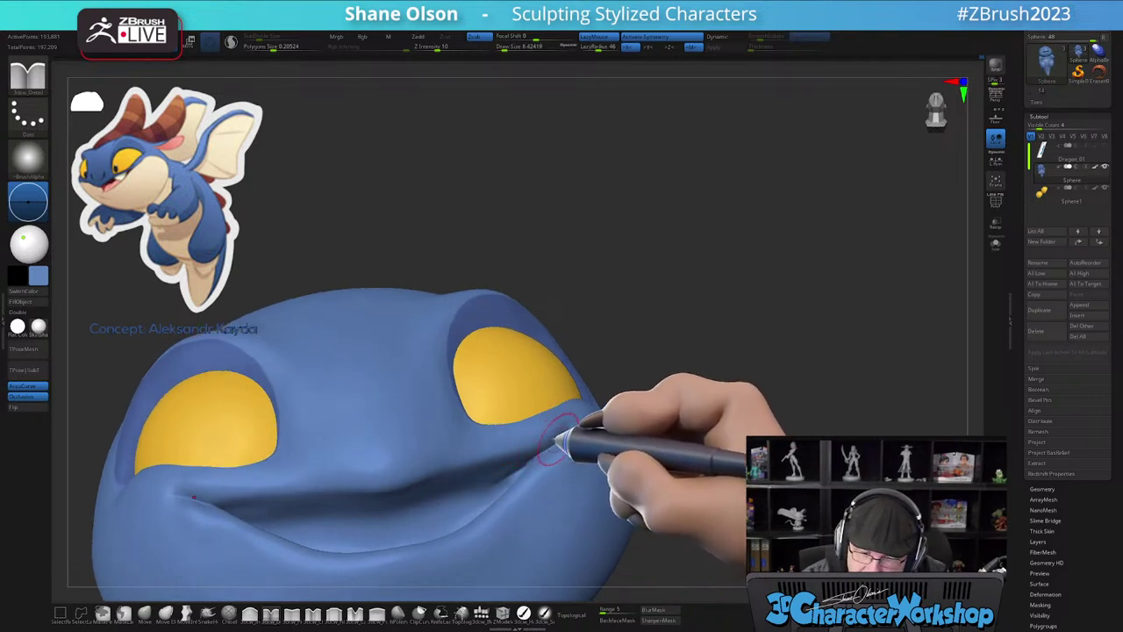
alt+right_drag(572, 488, 592, 449)
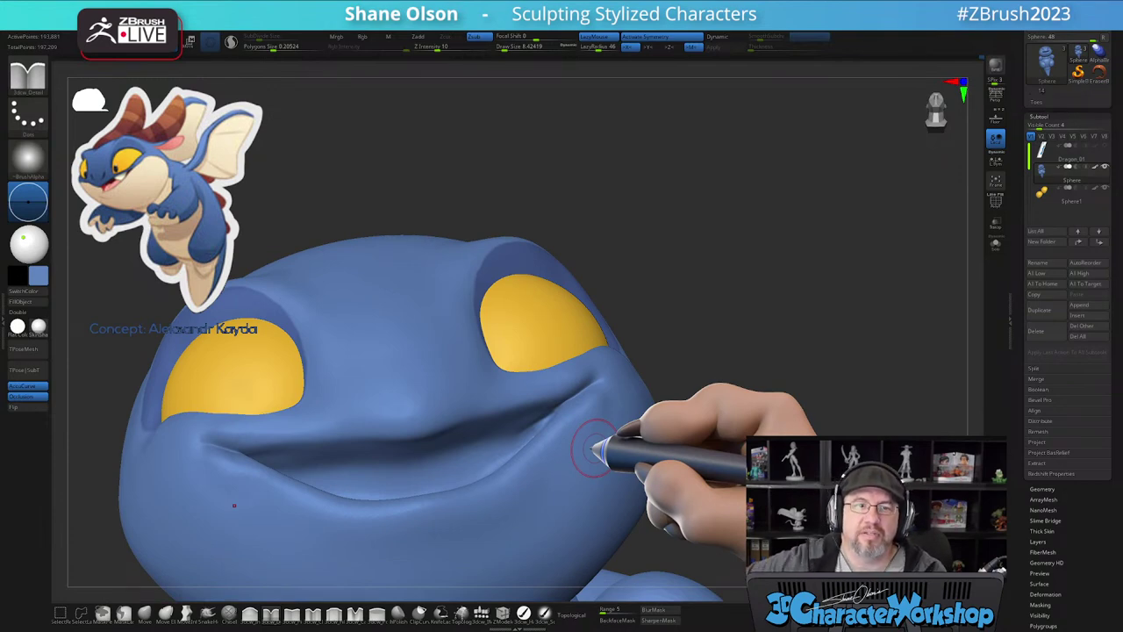
mouse_move(597, 449)
right_down()
mouse_move(582, 477)
mouse_move(604, 418)
mouse_move(600, 452)
mouse_move(595, 428)
mouse_move(573, 449)
right_up()
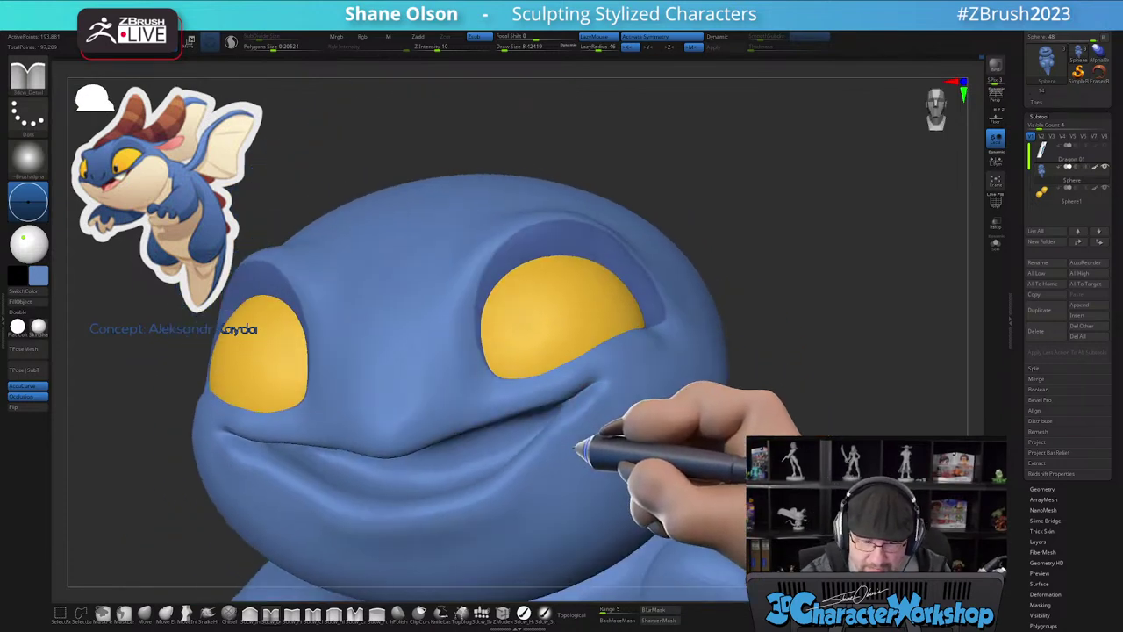
- Inflate the area beside the mouth corner and reshape the smile and cheek with the Move brush at about 17 draw size
click(249, 614)
mouse_move(593, 404)
right_down()
mouse_move(601, 421)
mouse_move(611, 410)
mouse_move(592, 427)
mouse_move(583, 467)
right_up()
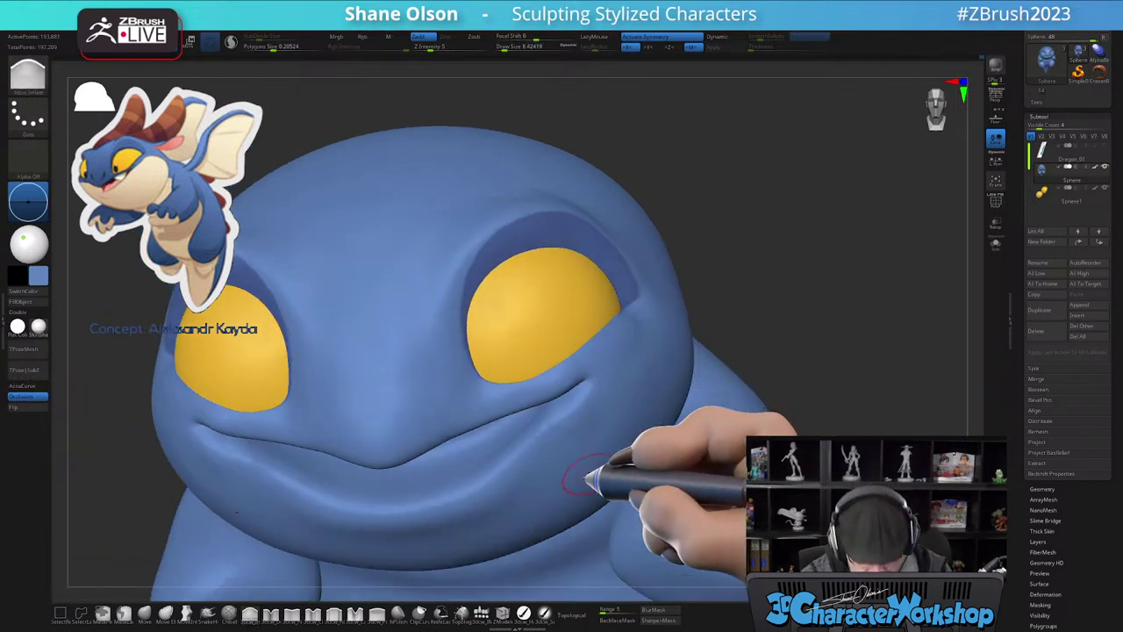
click(144, 613)
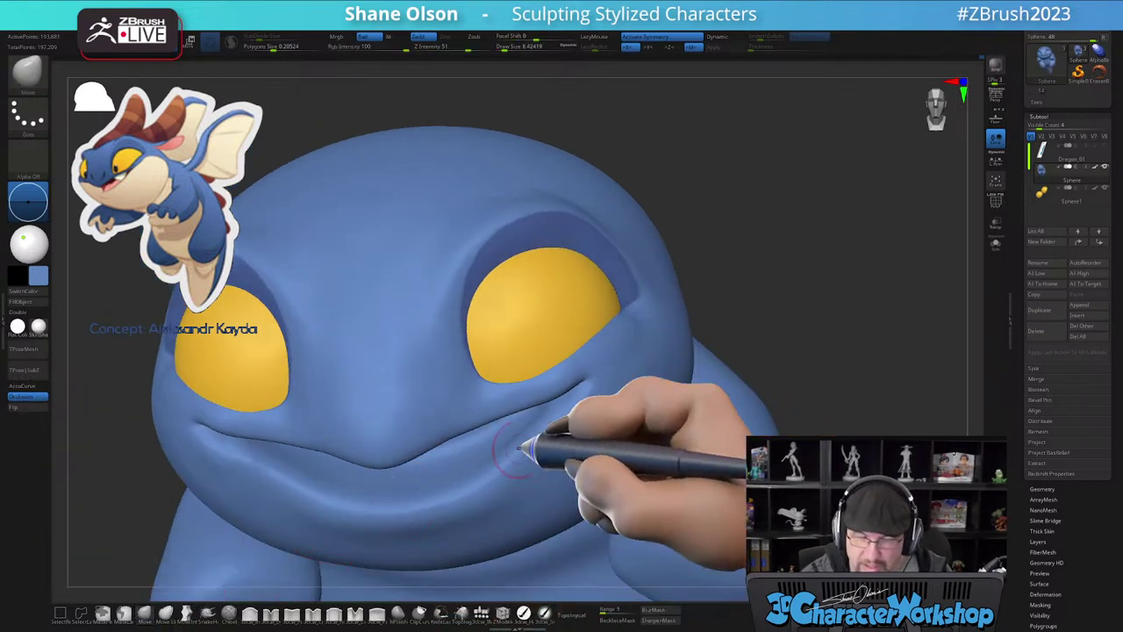
right_drag(578, 428, 577, 417)
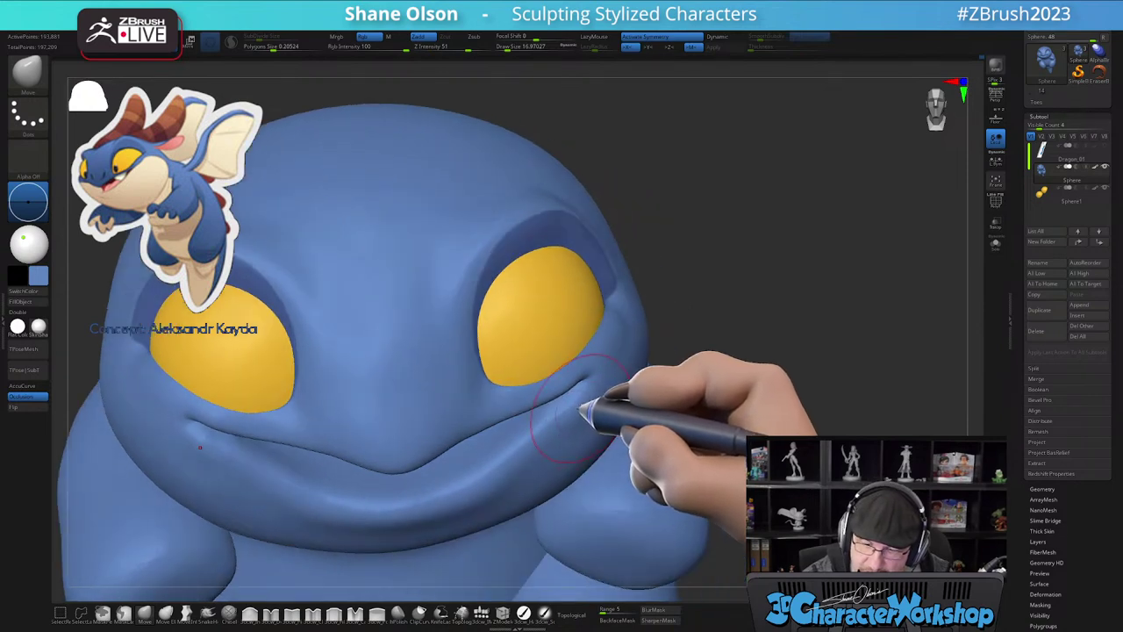
mouse_move(577, 409)
right_down()
mouse_move(588, 410)
mouse_move(584, 391)
mouse_move(580, 424)
mouse_move(572, 406)
right_up()
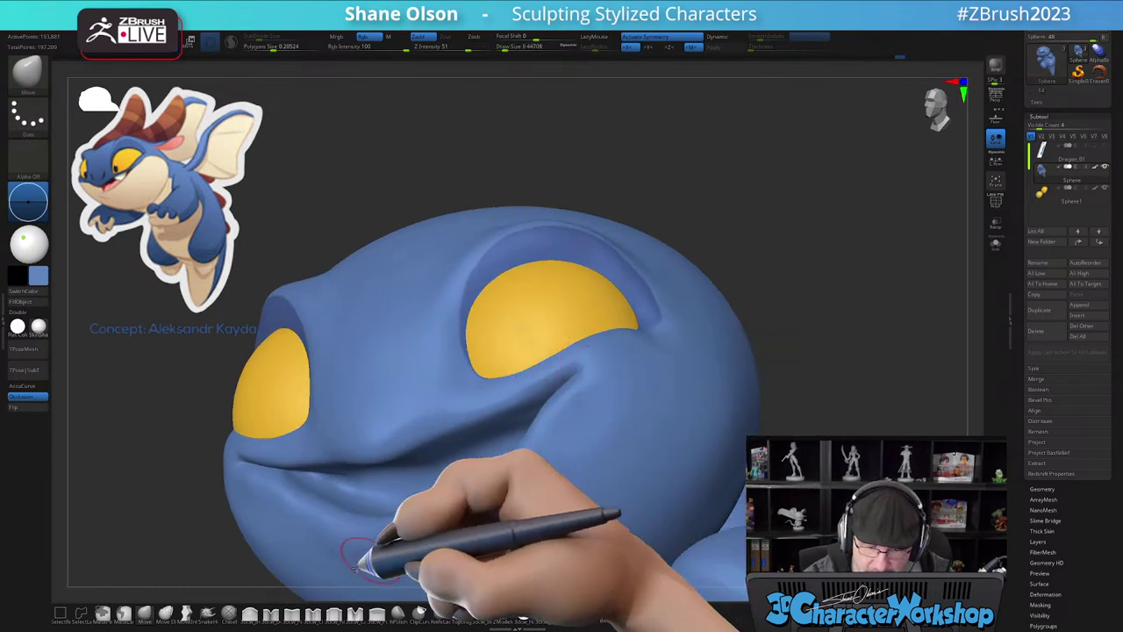
- Fill out the cheek and lip line with the Inflate brush at about 9.4 draw size, smoothing the outer eye corner and the snout bridge
click(250, 614)
key(s)
mouse_move(572, 395)
right_down()
mouse_move(560, 391)
mouse_move(570, 414)
mouse_move(528, 414)
mouse_move(507, 433)
mouse_move(537, 445)
mouse_move(569, 441)
mouse_move(553, 425)
mouse_move(563, 444)
mouse_move(576, 430)
mouse_move(573, 459)
mouse_move(583, 456)
mouse_move(594, 386)
mouse_move(578, 396)
mouse_move(589, 468)
mouse_move(634, 362)
right_up()
mouse_move(665, 333)
shift+mouse_down()
mouse_move(673, 306)
mouse_move(671, 321)
shift+mouse_up()
mouse_move(669, 424)
right_down()
mouse_move(597, 454)
mouse_move(592, 479)
right_up()
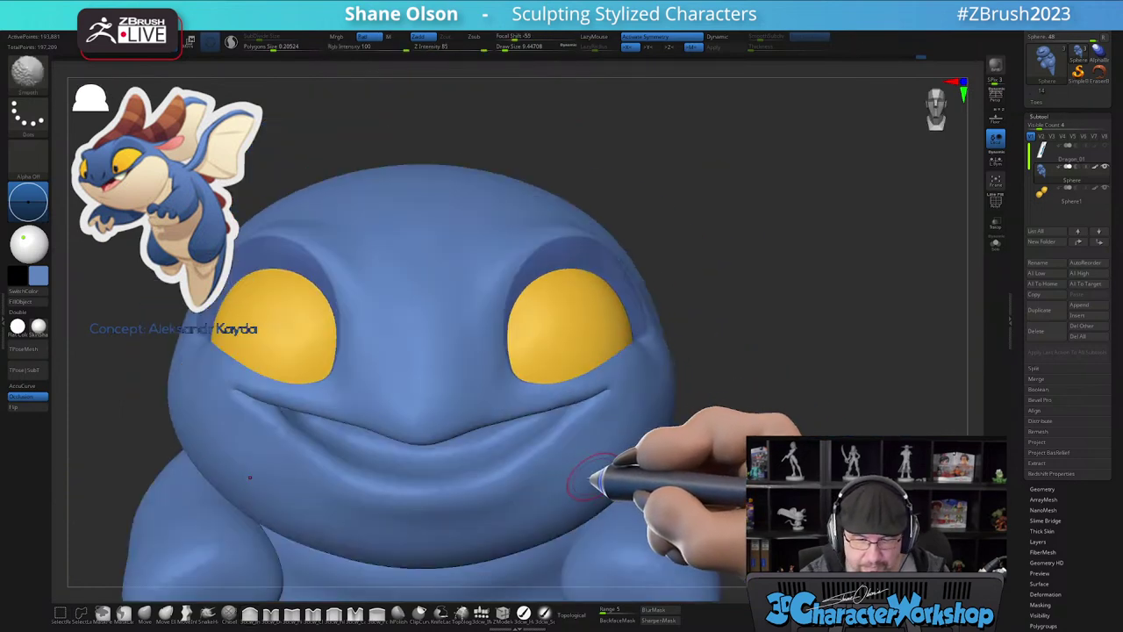
shift+drag(387, 309, 386, 323)
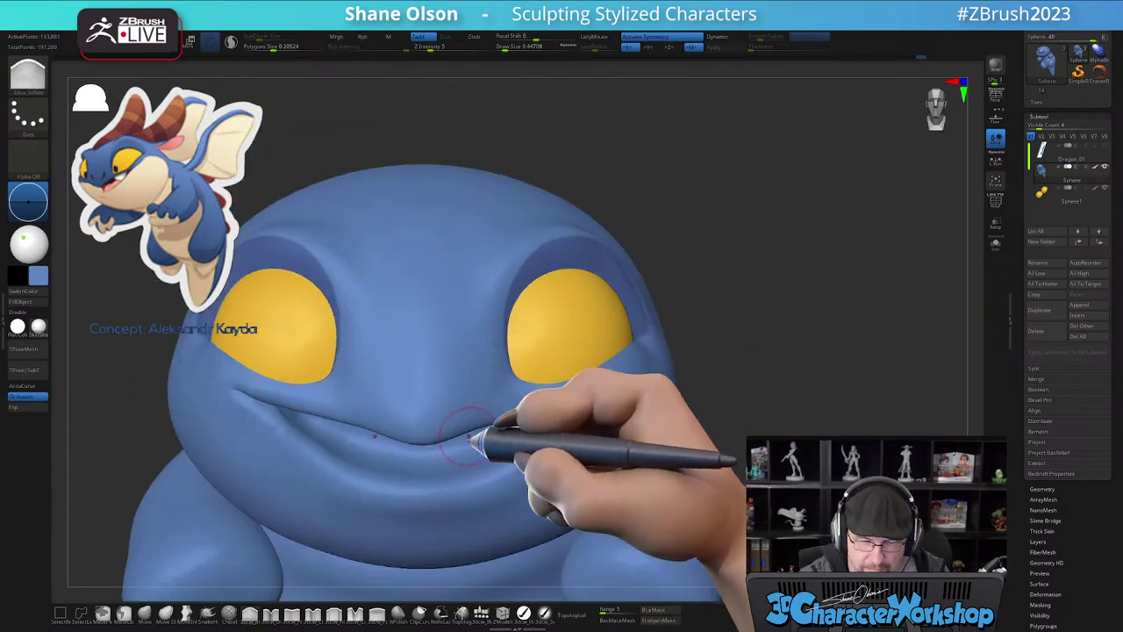
- Reshape the upper lip line beneath the snout with the Move brush at a draw size of about 10.5
ctrl+right_drag(532, 457, 554, 468)
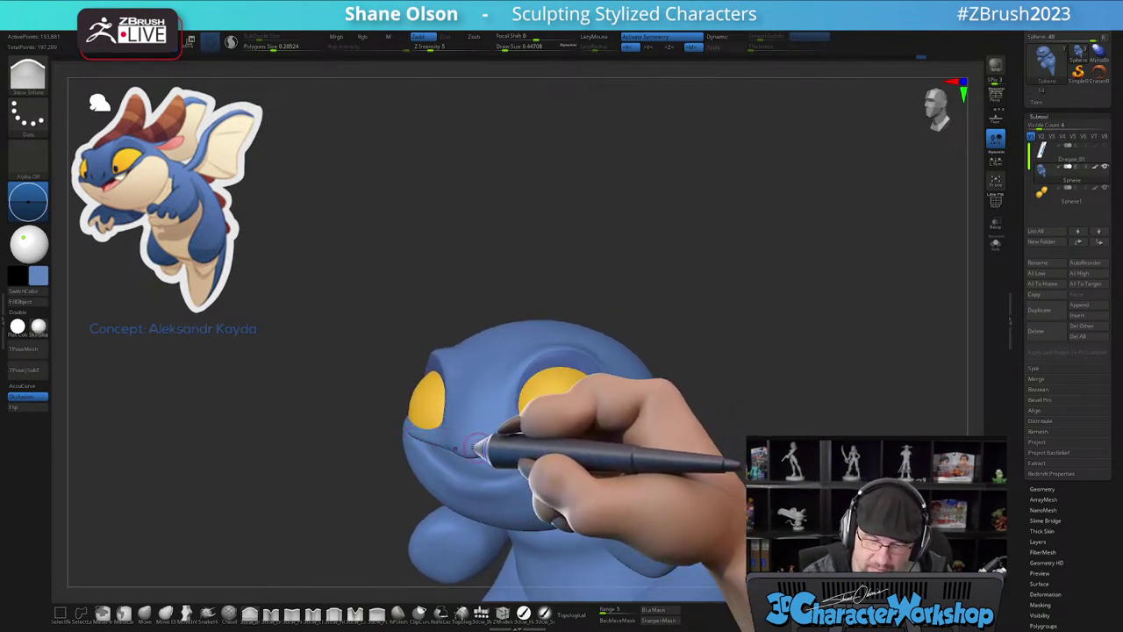
mouse_move(453, 429)
alt+right_down()
mouse_move(477, 406)
mouse_move(477, 451)
mouse_move(462, 429)
alt+right_up()
key(s)
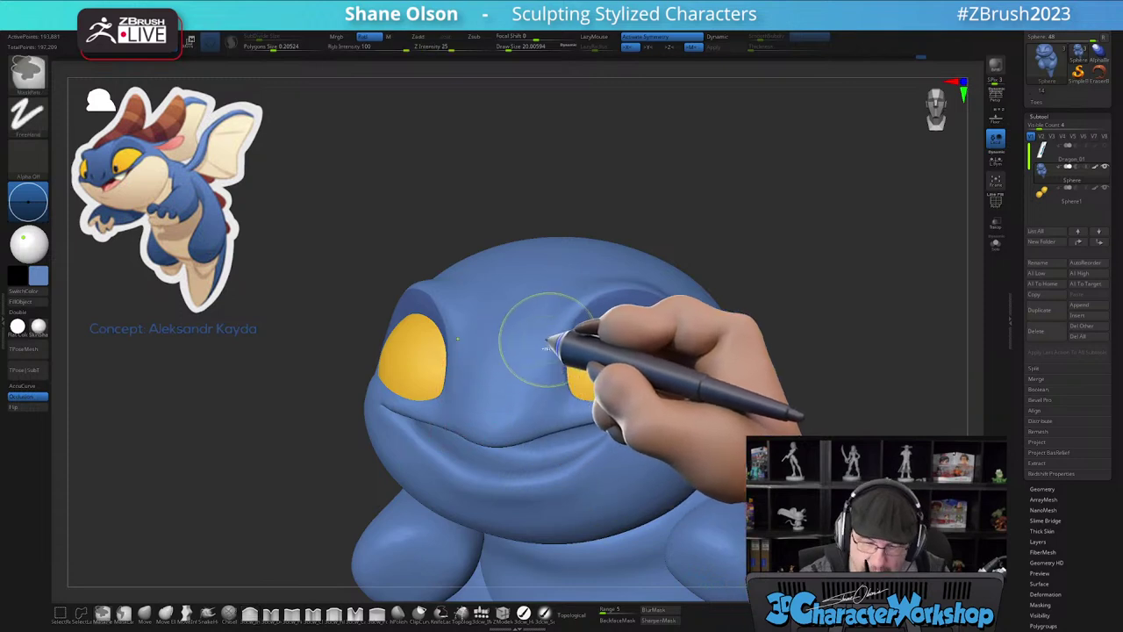
click(143, 612)
right_drag(437, 372, 459, 370)
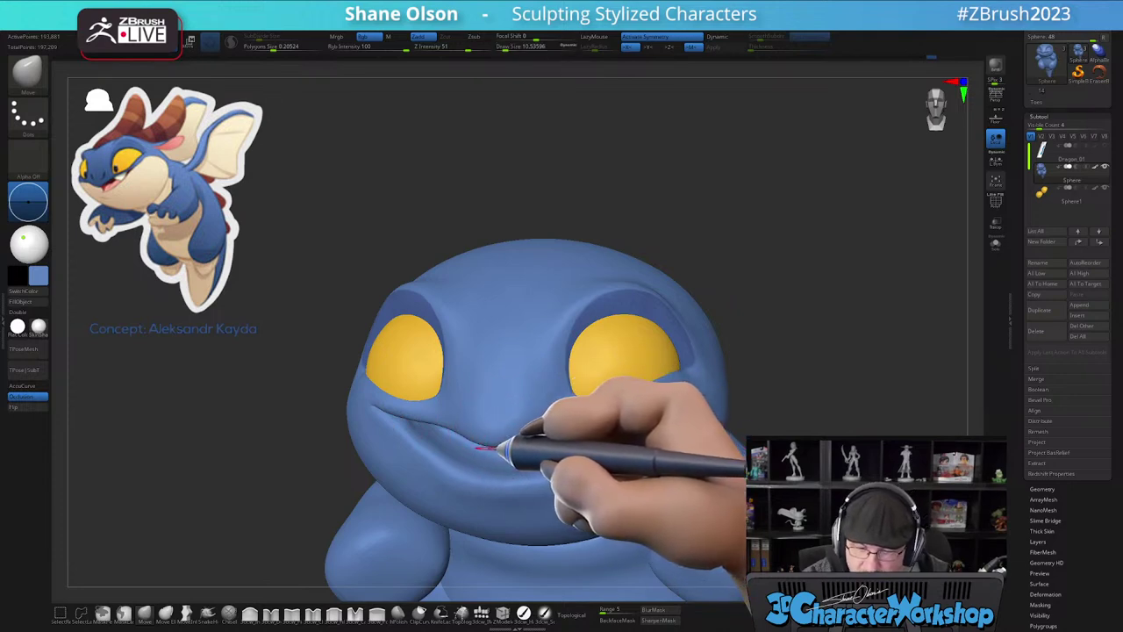
right_drag(561, 406, 539, 433)
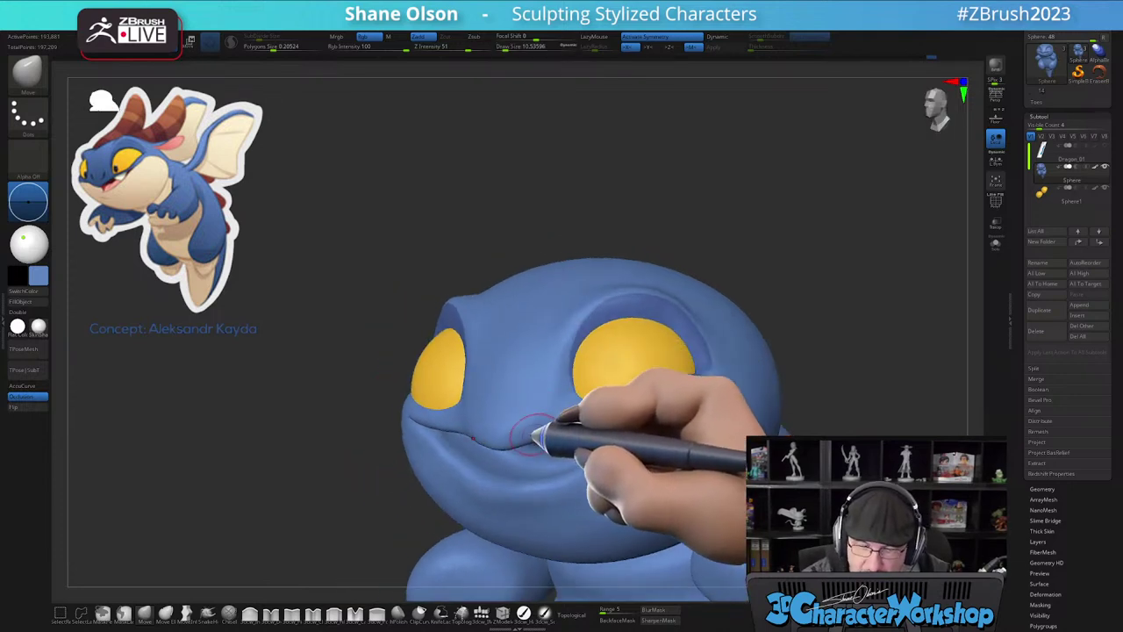
ctrl+right_drag(534, 379, 471, 316)
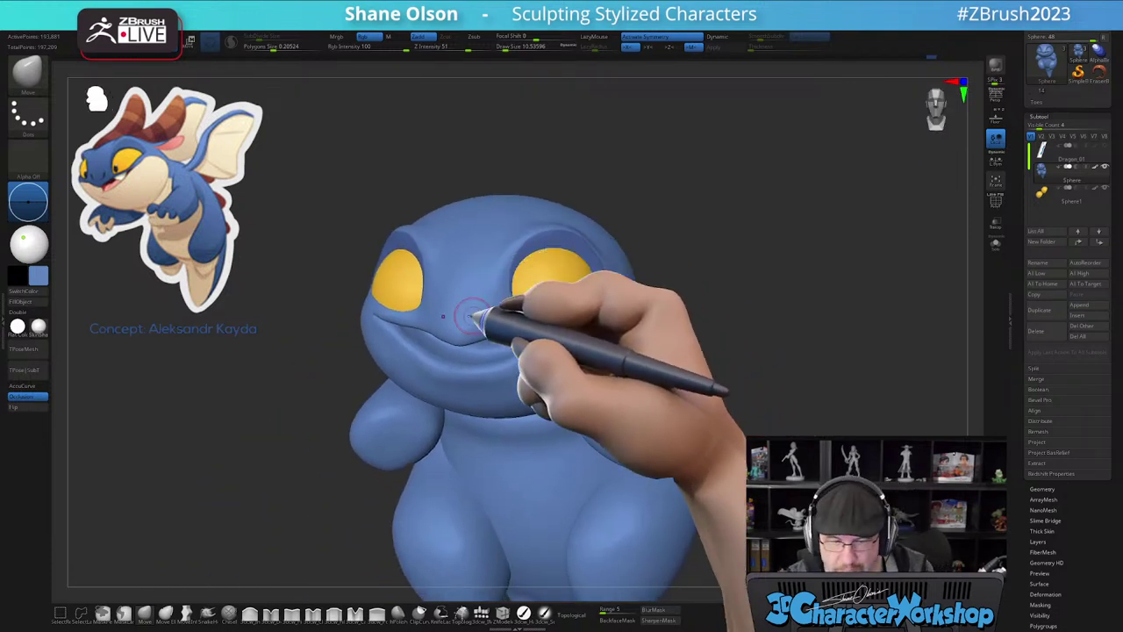
- Adjust the muzzle and front of the mouth with the Move brush at a larger draw size of about 25
mouse_move(731, 256)
alt+right_down()
mouse_move(724, 226)
mouse_move(746, 250)
alt+right_up()
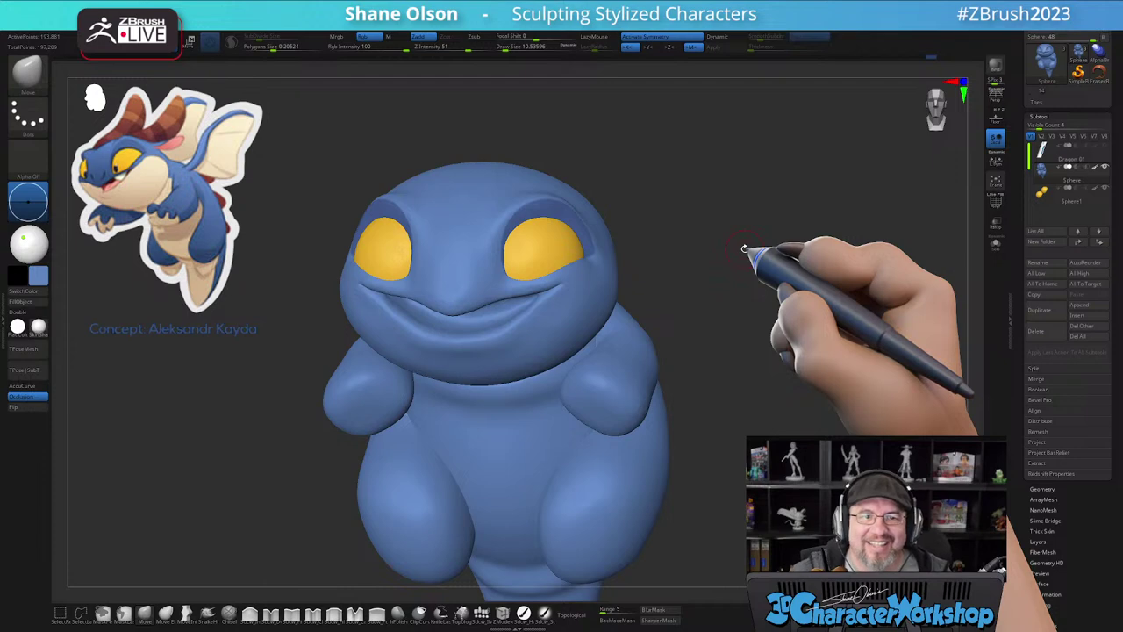
ctrl+right_drag(760, 277, 769, 266)
alt+right_drag(769, 266, 774, 246)
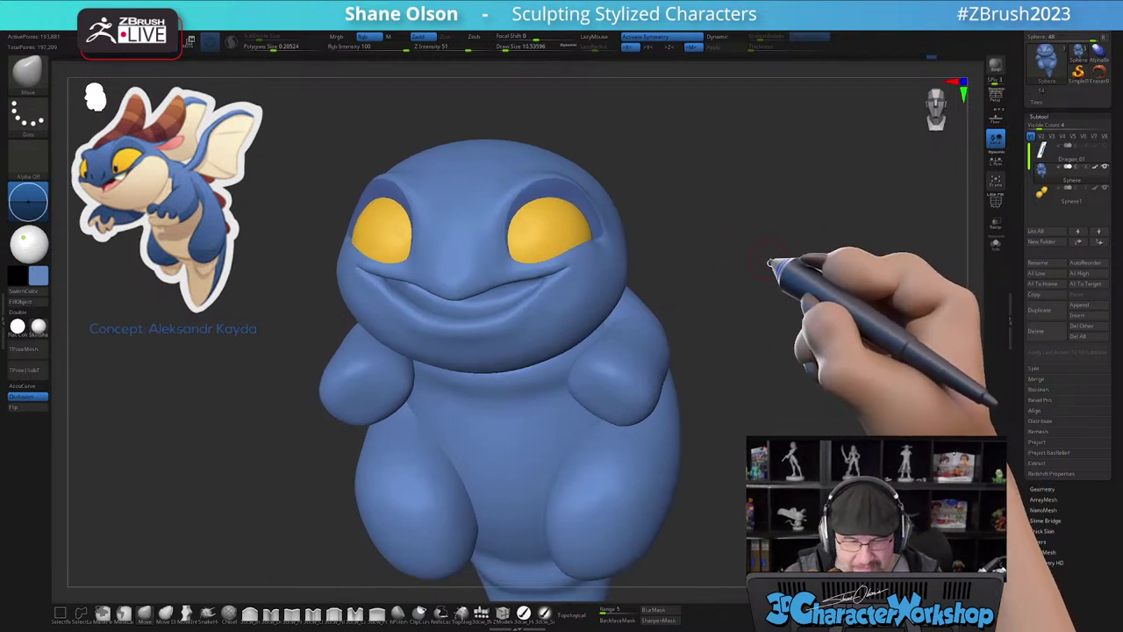
right_drag(215, 464, 206, 463)
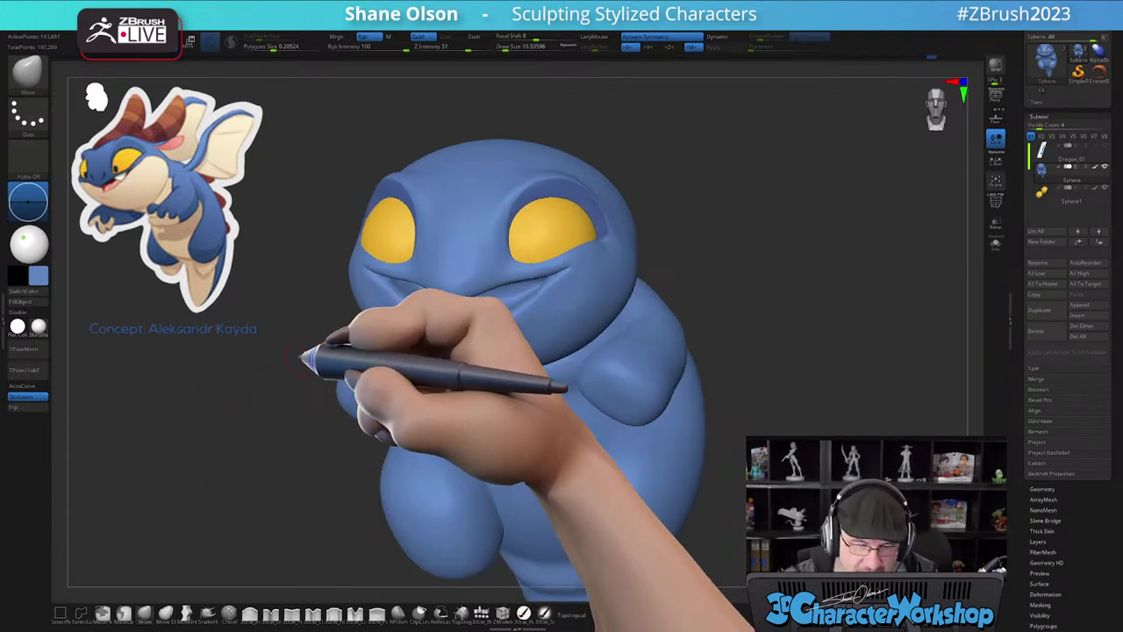
right_drag(276, 470, 265, 502)
ctrl+right_drag(422, 283, 441, 308)
drag(423, 323, 427, 323)
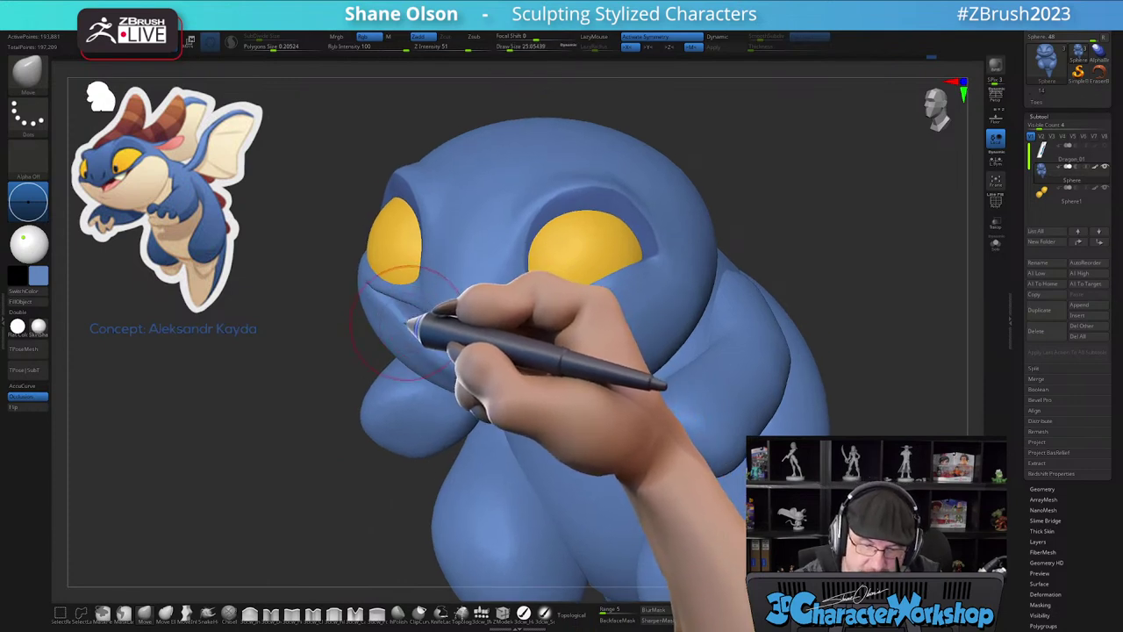
mouse_move(427, 306)
right_down()
mouse_move(451, 271)
mouse_move(439, 321)
mouse_move(461, 354)
mouse_move(480, 316)
mouse_move(449, 414)
mouse_move(466, 430)
mouse_move(463, 413)
mouse_move(422, 402)
mouse_move(533, 379)
right_up()
- Choose the QuadSphere-2 insert mesh and sample the tongue's pink from the concept art as the main color
click(481, 614)
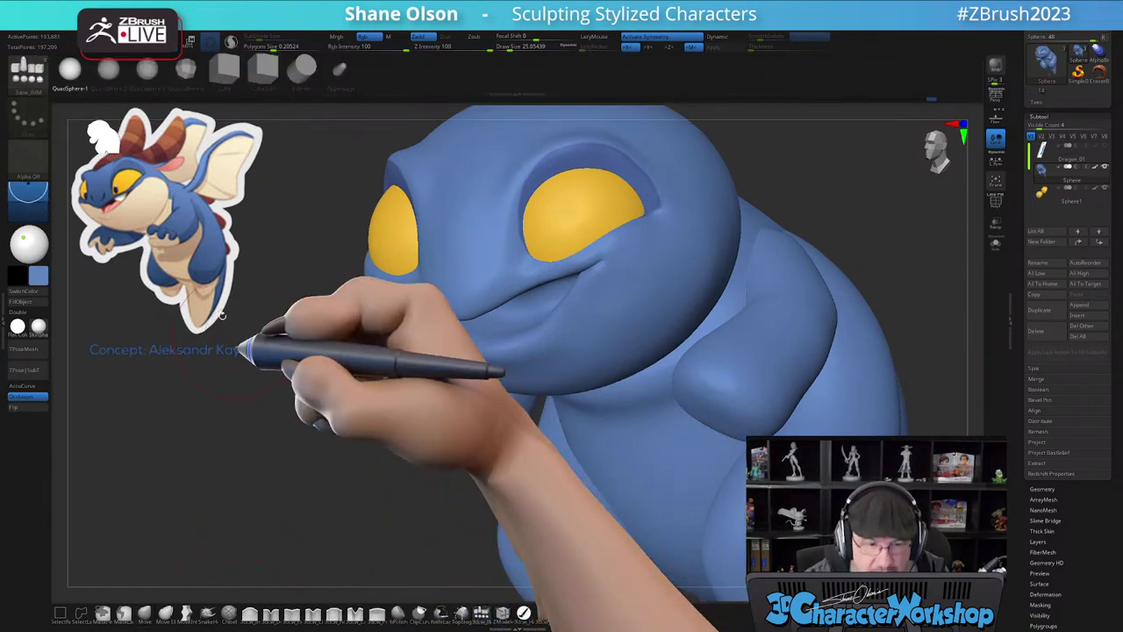
click(109, 70)
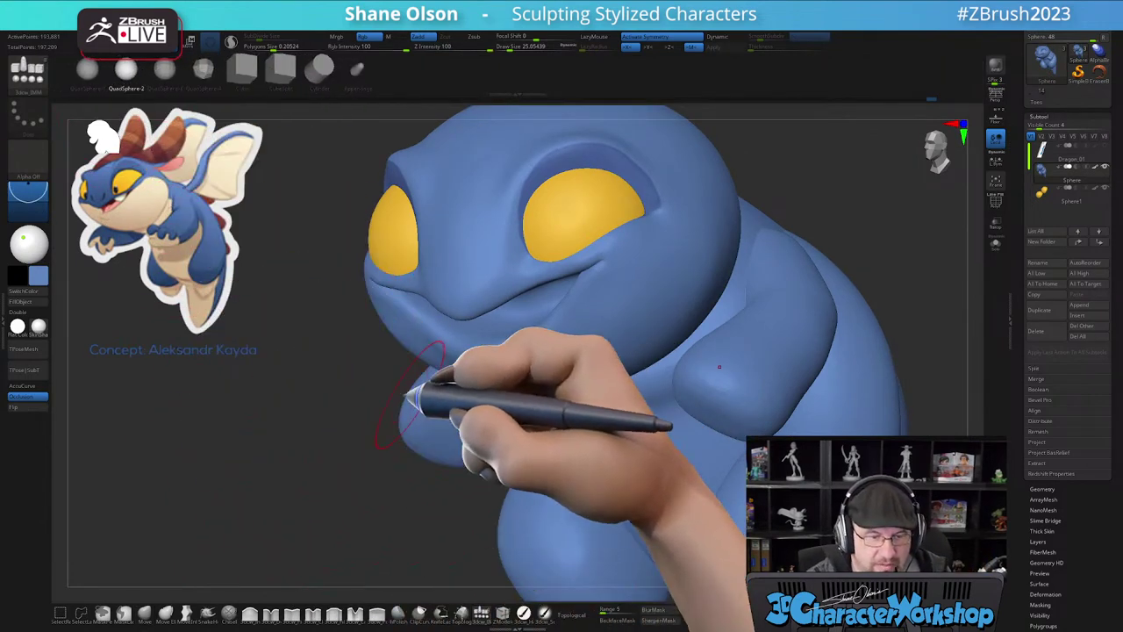
key(z)
click(111, 205)
key(z)
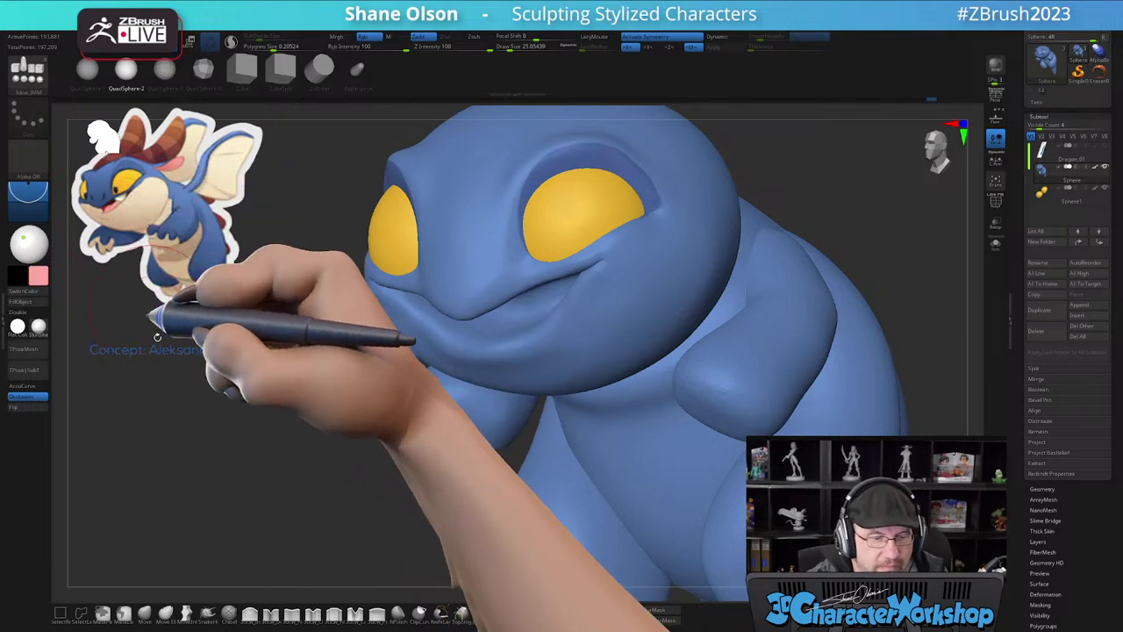
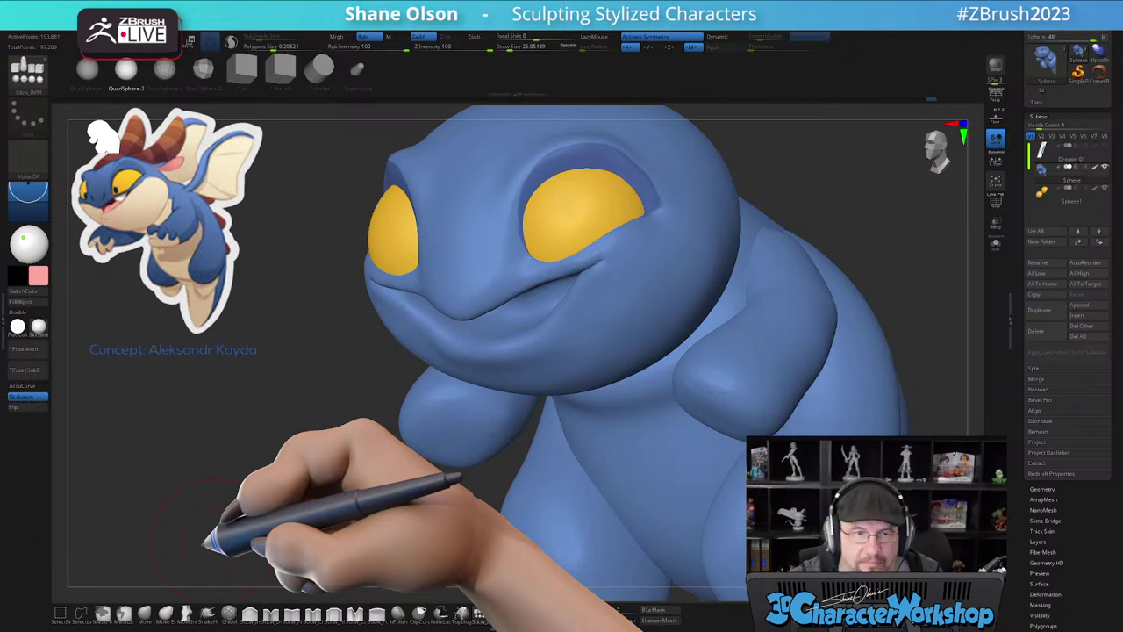
- Insert a pink sphere at the center of the mouth from the front as the tongue, protruding below the upper lip
drag(294, 463, 377, 458)
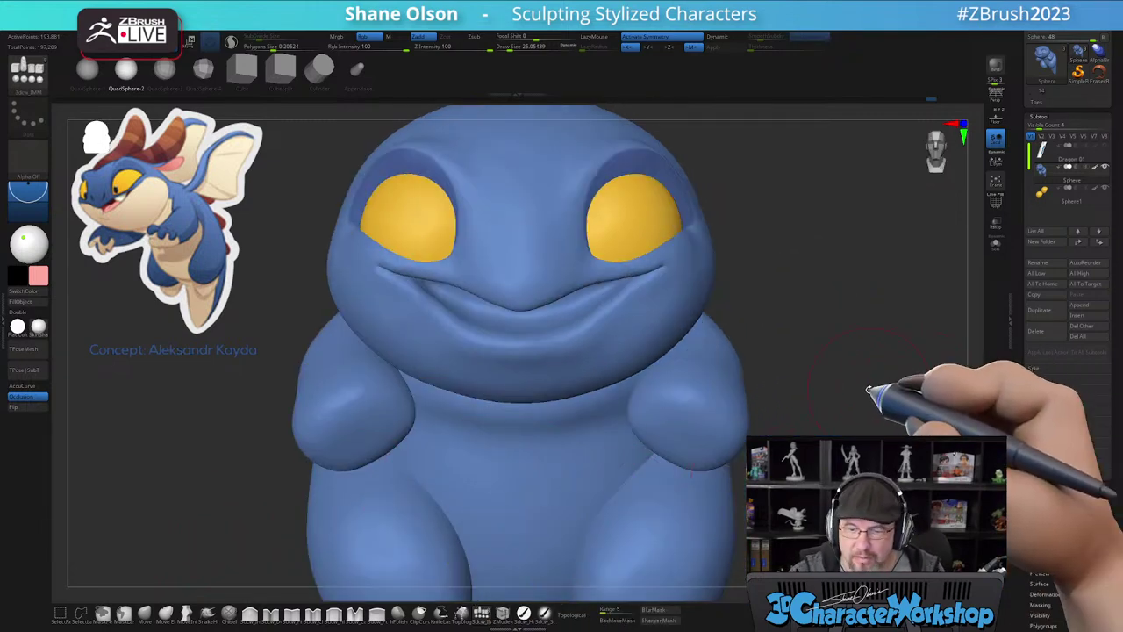
alt+drag(869, 388, 786, 389)
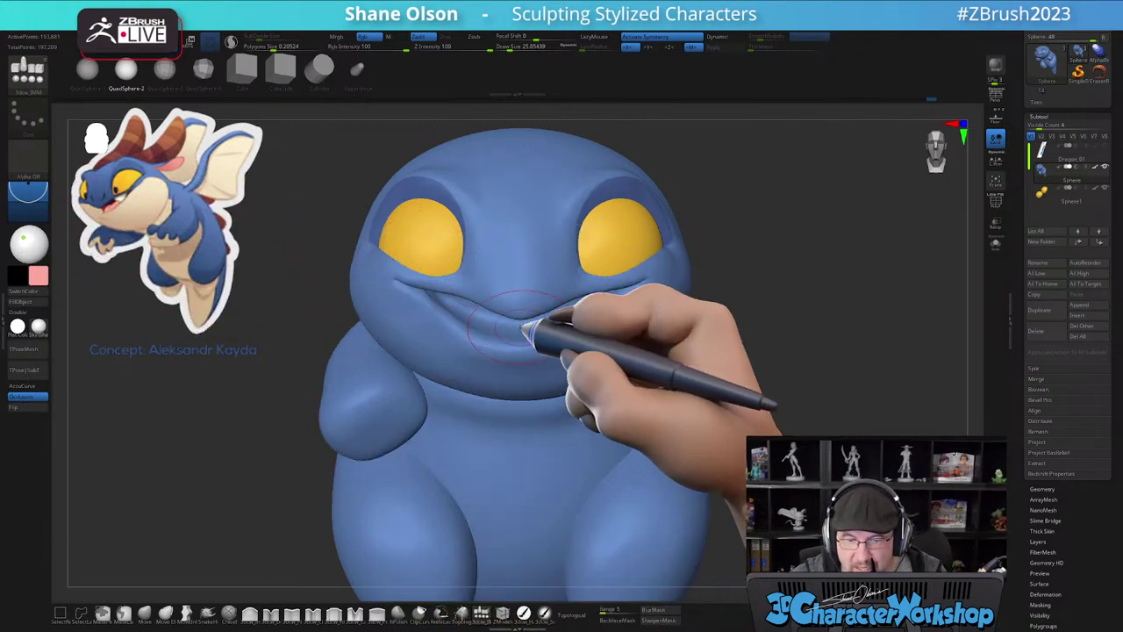
drag(520, 326, 520, 376)
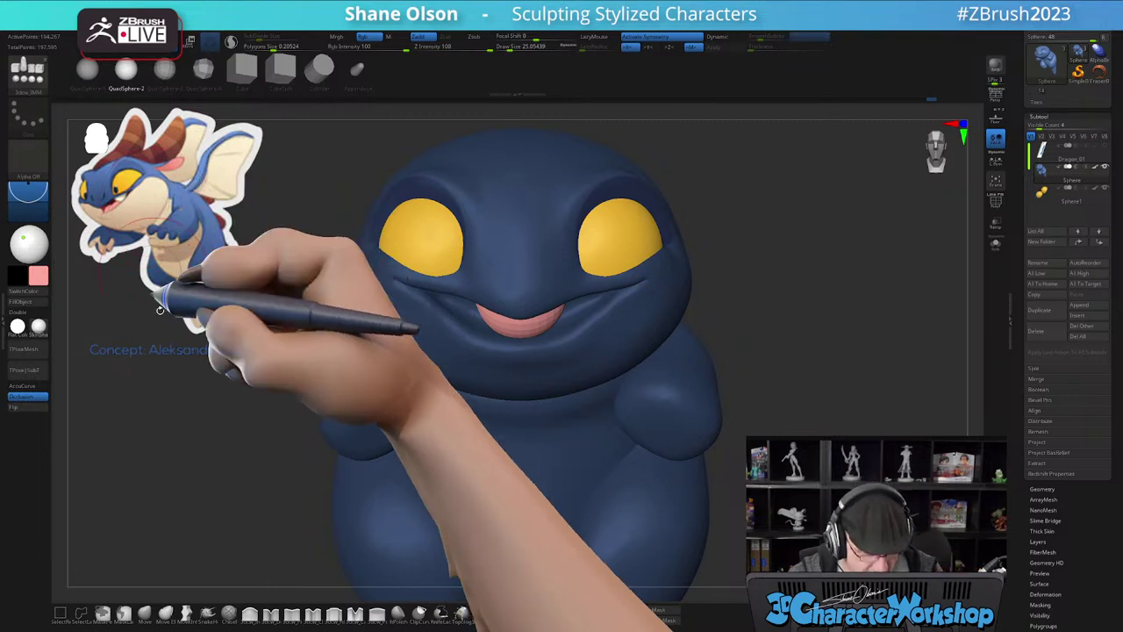
- Move the Spotlight dial off the face and resample the tongue's pink from the concept art as the main color
key(z)
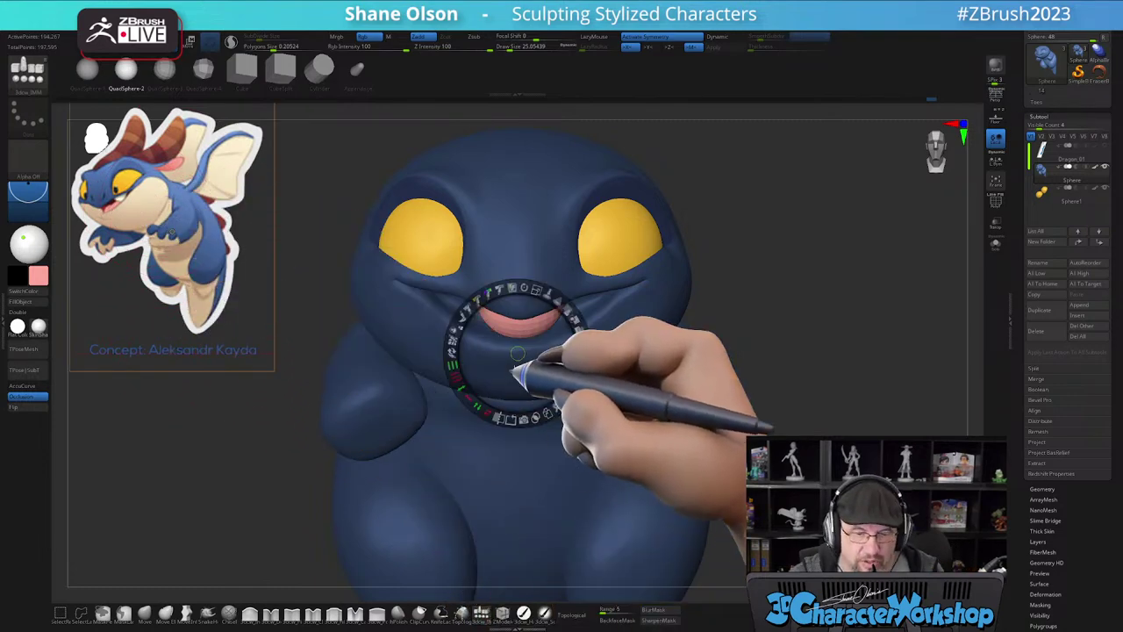
drag(518, 354, 446, 382)
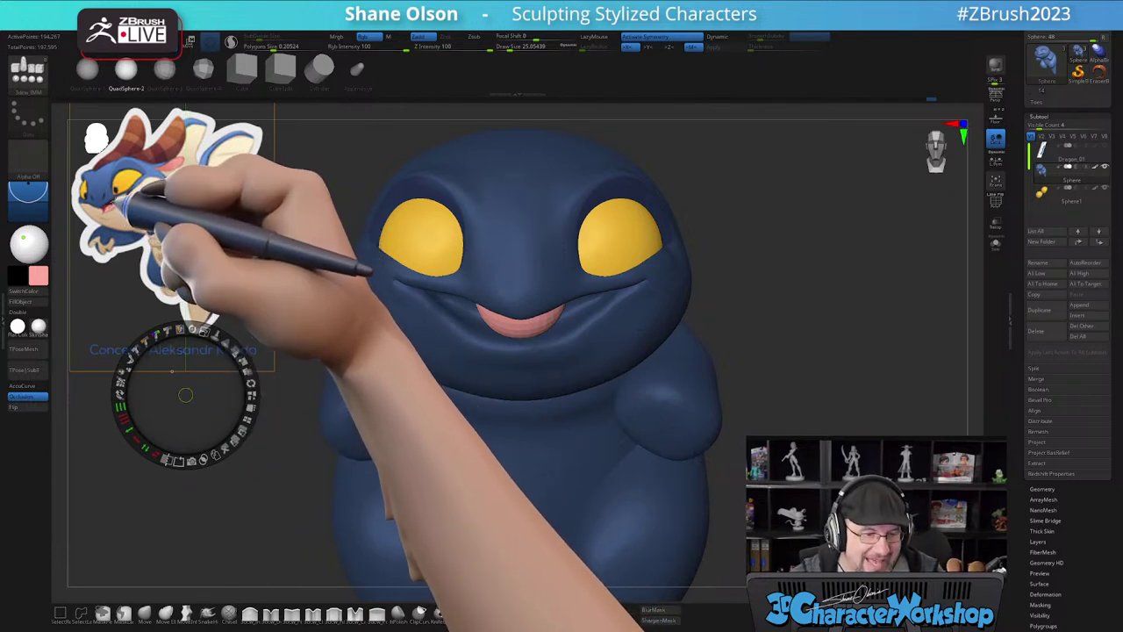
key(c)
key(c)
key(c)
key(c)
key(c)
key(c)
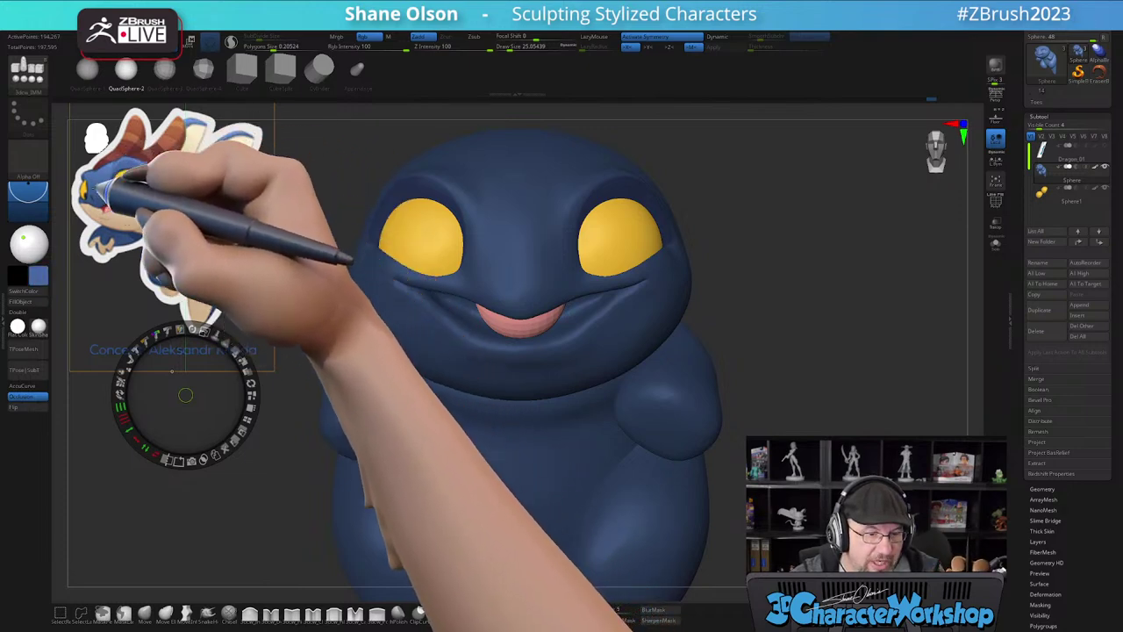
key(c)
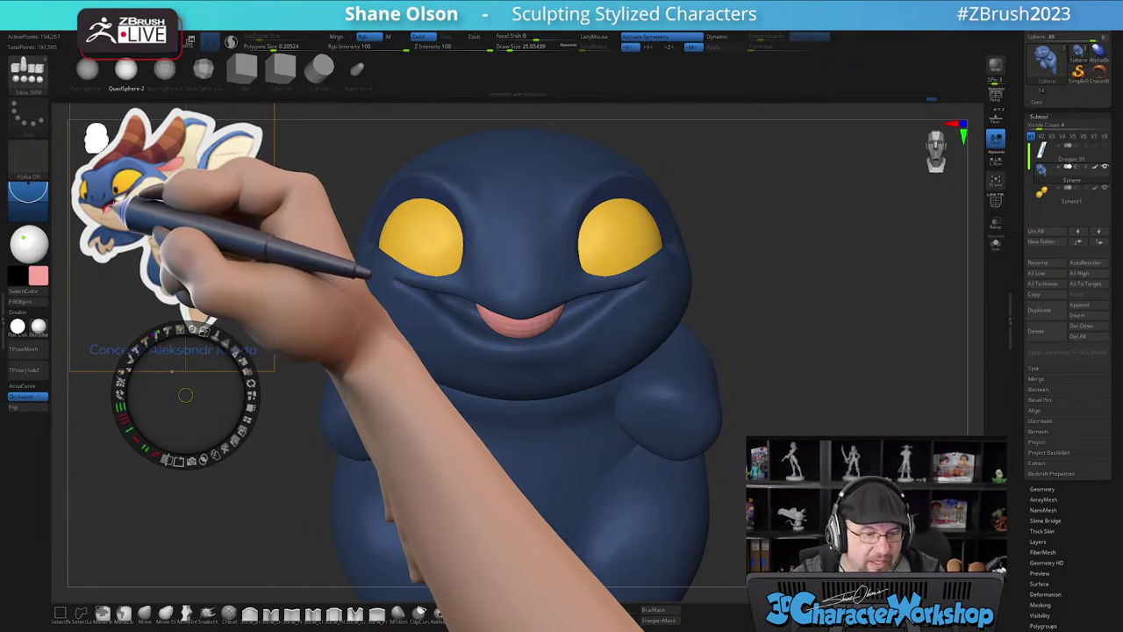
key(z)
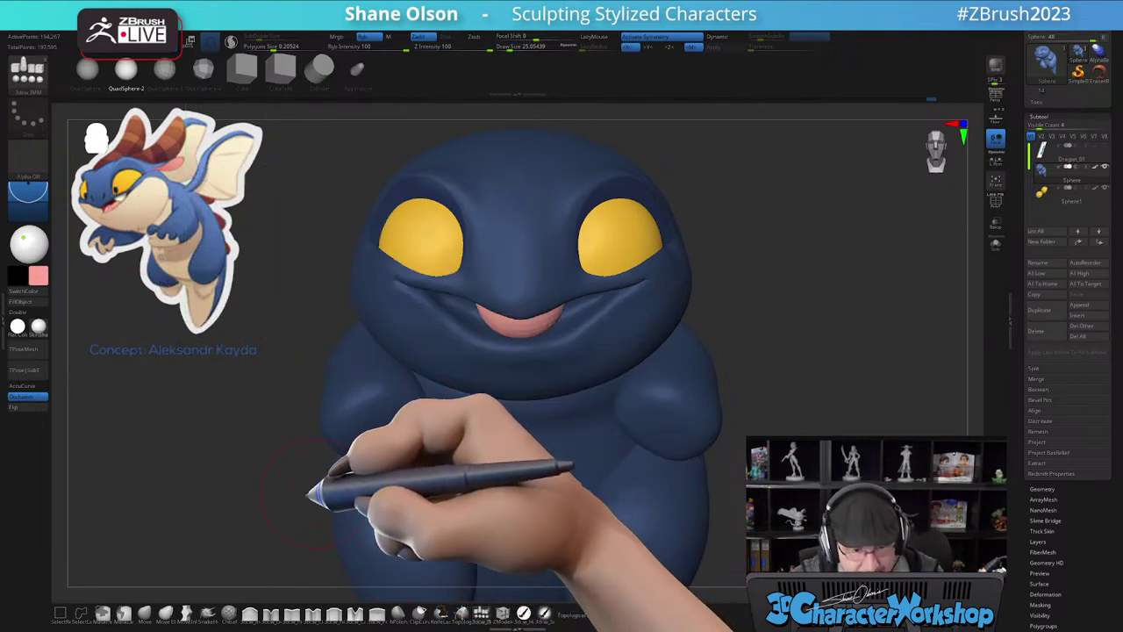
mouse_move(258, 479)
alt+mouse_down()
mouse_move(275, 441)
mouse_move(255, 452)
alt+mouse_up()
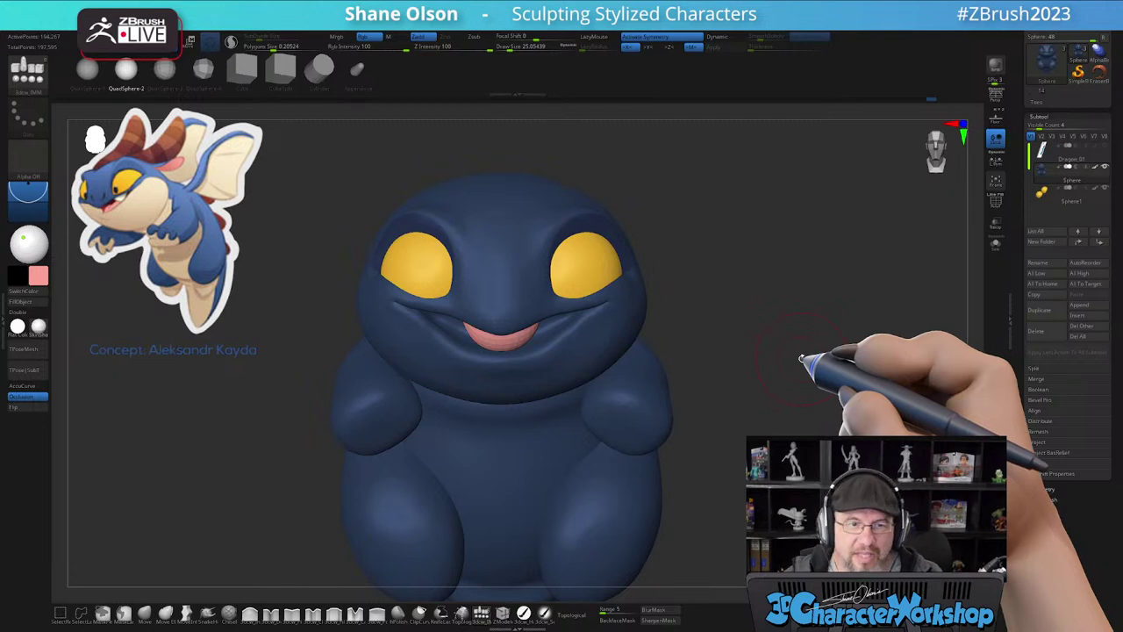
- Adjust the pink tongue's position and proportions inside the mouth with the transform gizmo, checking it from the side
key(w)
drag(808, 376, 702, 373)
drag(477, 317, 488, 338)
drag(335, 392, 381, 383)
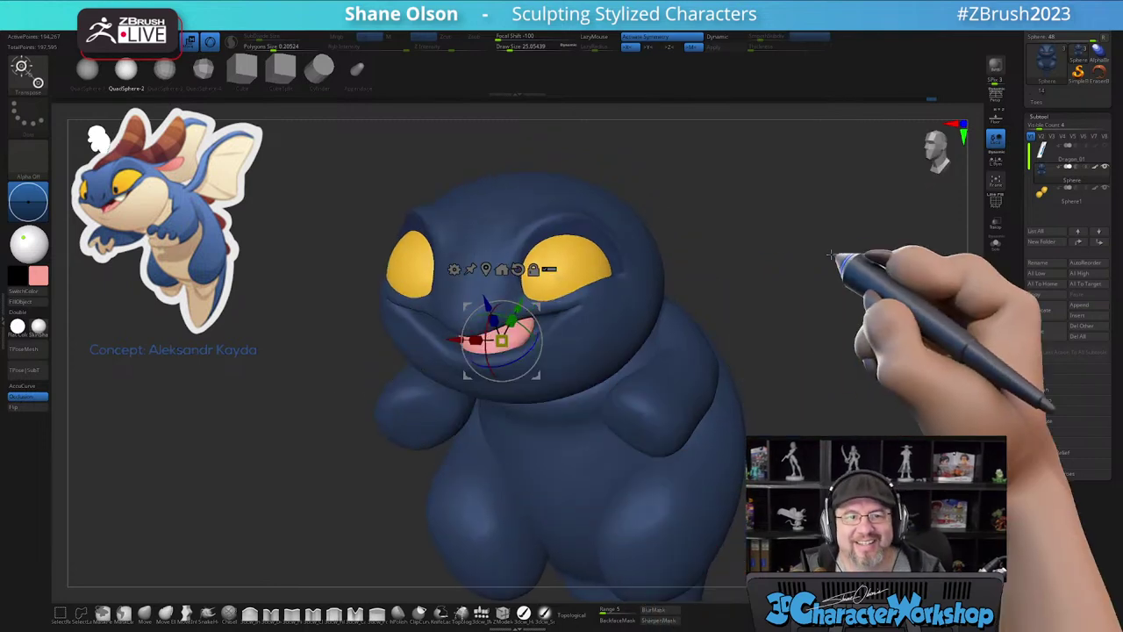
alt+drag(802, 279, 540, 379)
drag(516, 337, 498, 327)
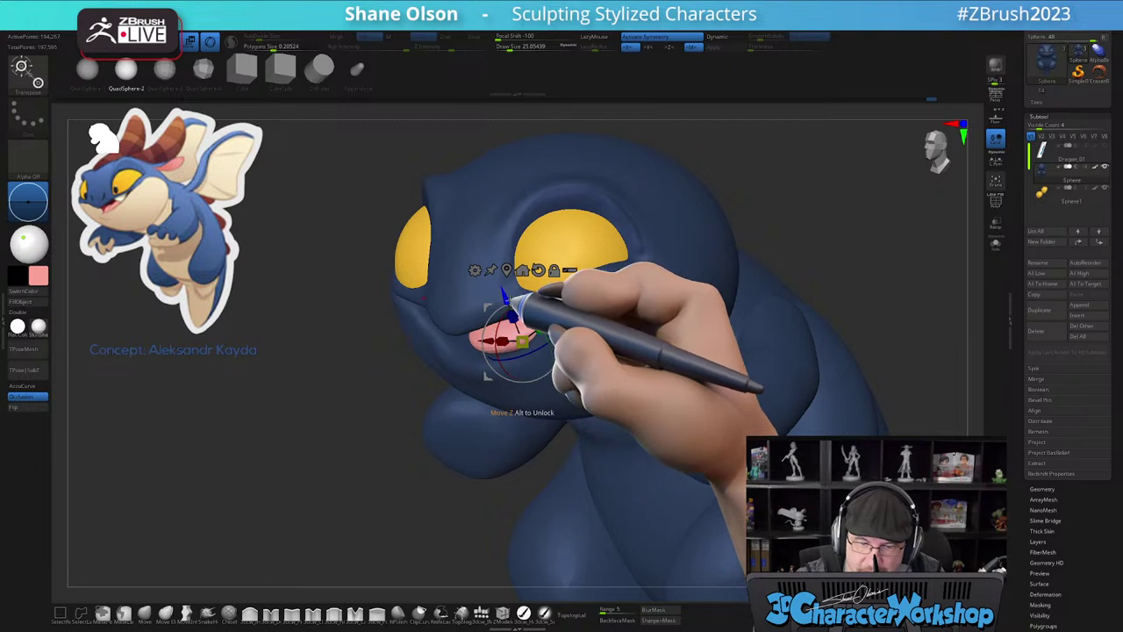
mouse_move(521, 309)
right_down()
mouse_move(547, 288)
mouse_move(501, 317)
right_up()
drag(485, 316, 486, 321)
shift+right_drag(557, 369, 571, 376)
- Split the unmasked tongue off the body into its own subtool and make it the active subtool with polyframe shown
key(3)
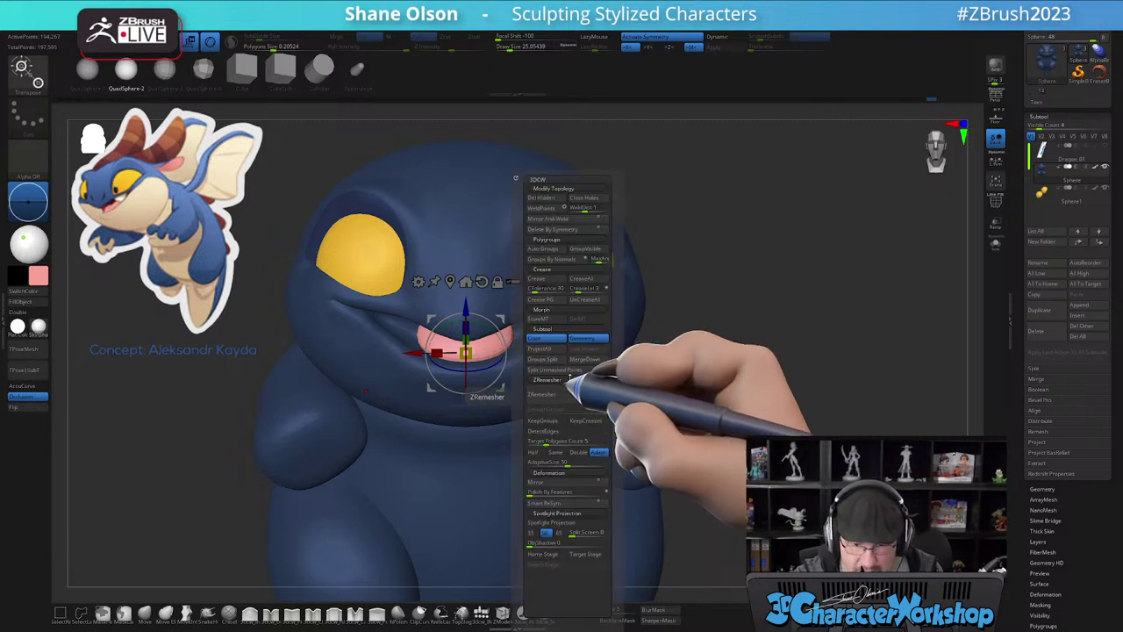
click(560, 370)
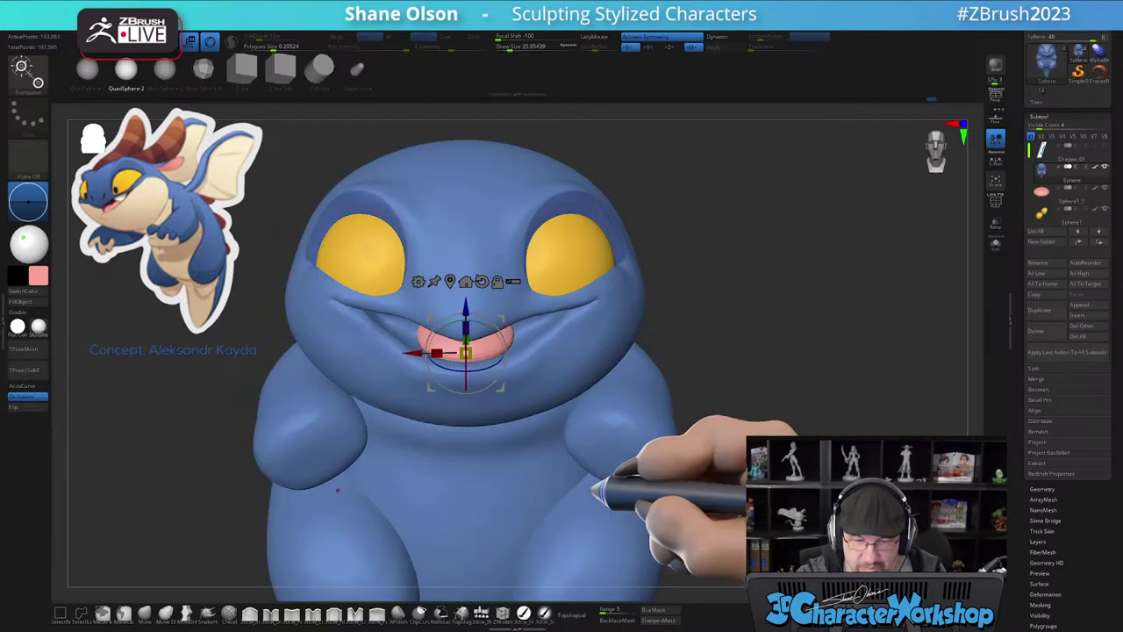
alt+right_drag(605, 474, 648, 438)
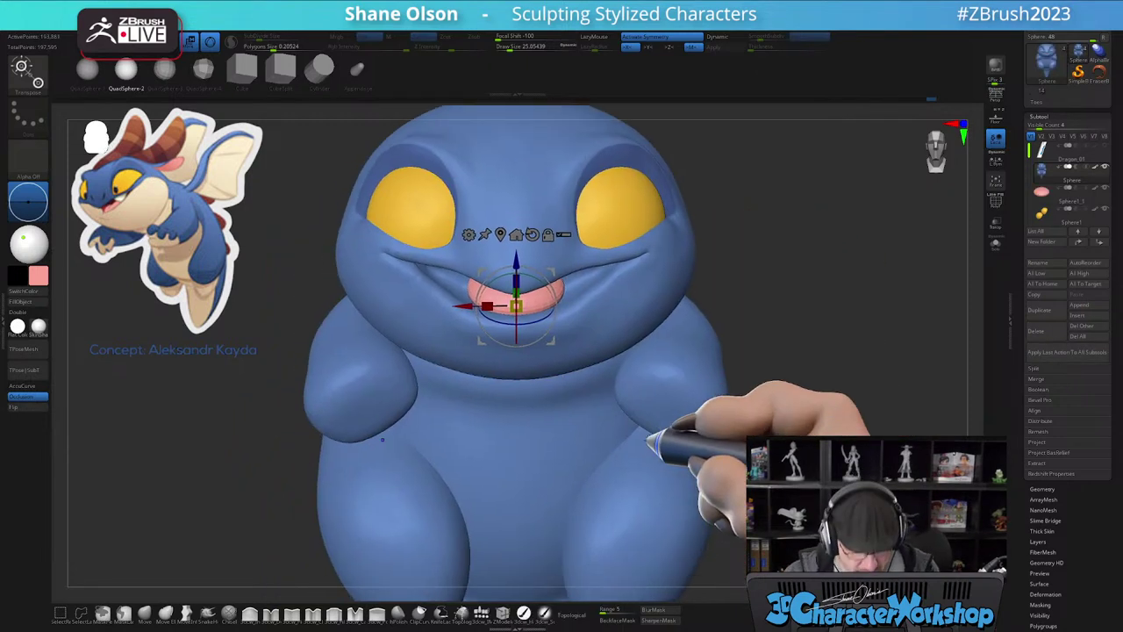
key(shift+f)
key(shift+f)
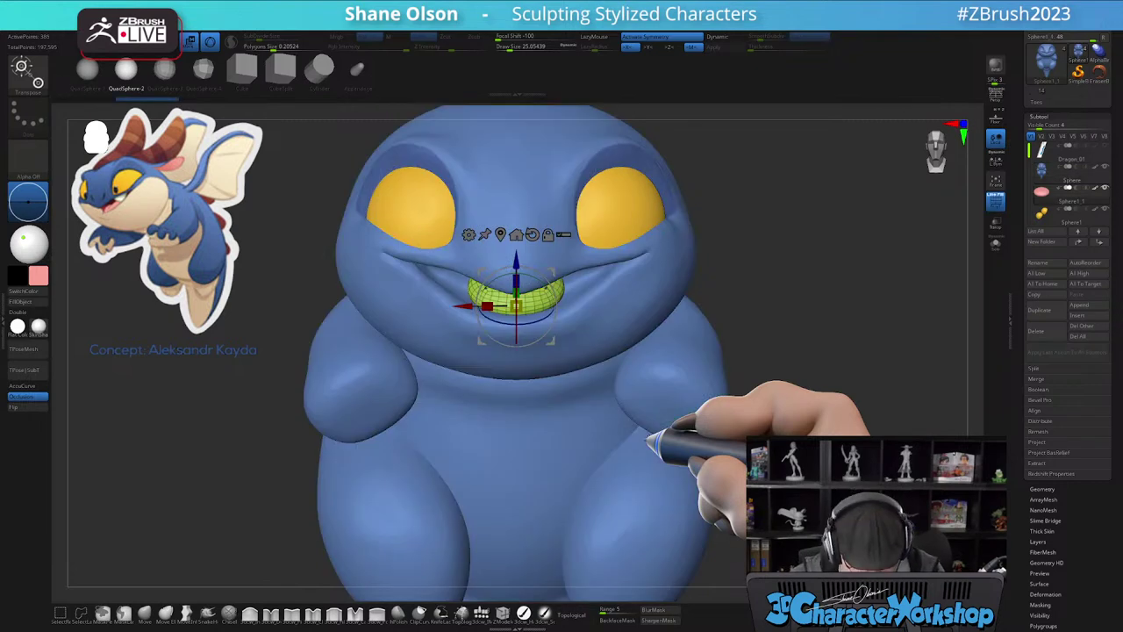
ctrl+right_drag(636, 387, 633, 400)
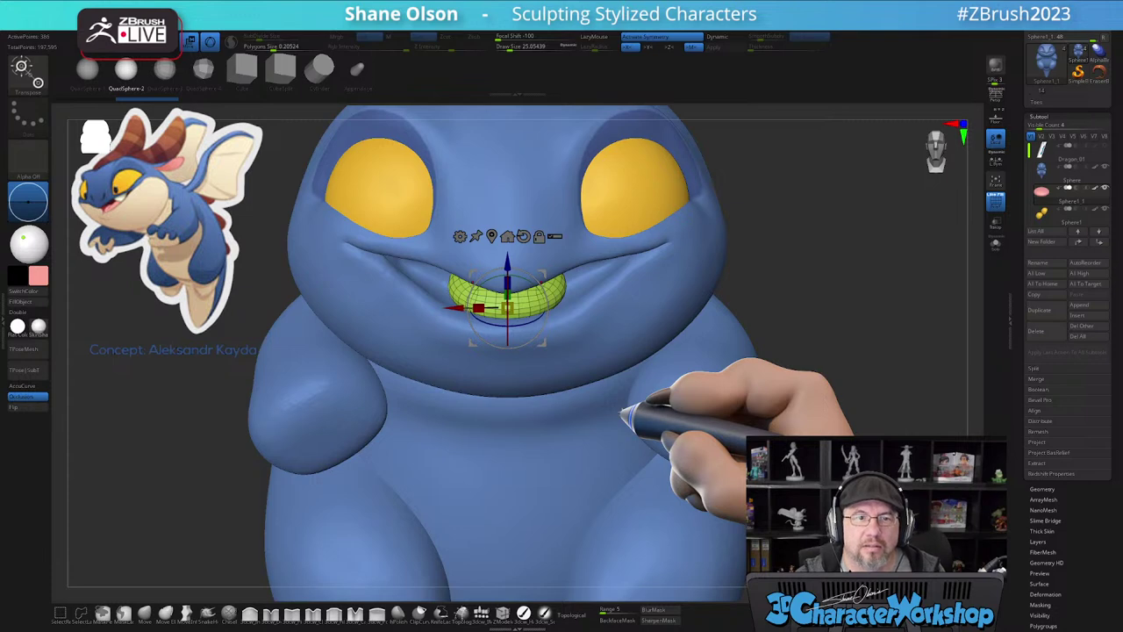
alt+right_drag(744, 384, 759, 354)
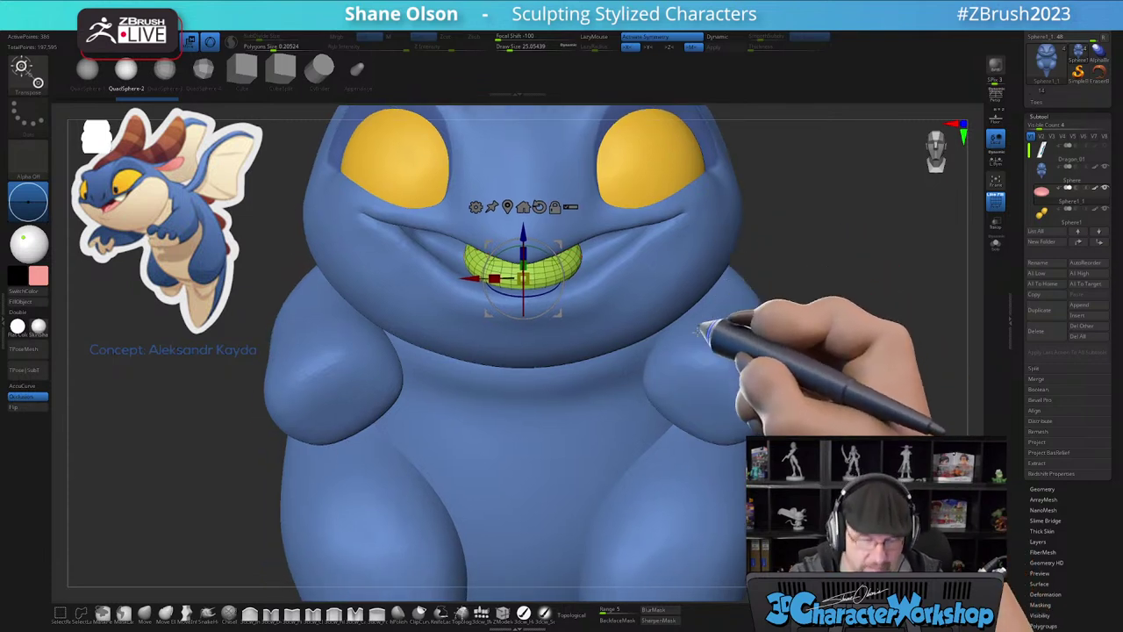
- Reshape the body's lips around the tongue with the Move brush at a draw size of about 21 to open the mouth
key(q)
mouse_move(682, 376)
right_down()
mouse_move(623, 351)
mouse_move(569, 286)
mouse_move(579, 273)
right_up()
alt+click(593, 195)
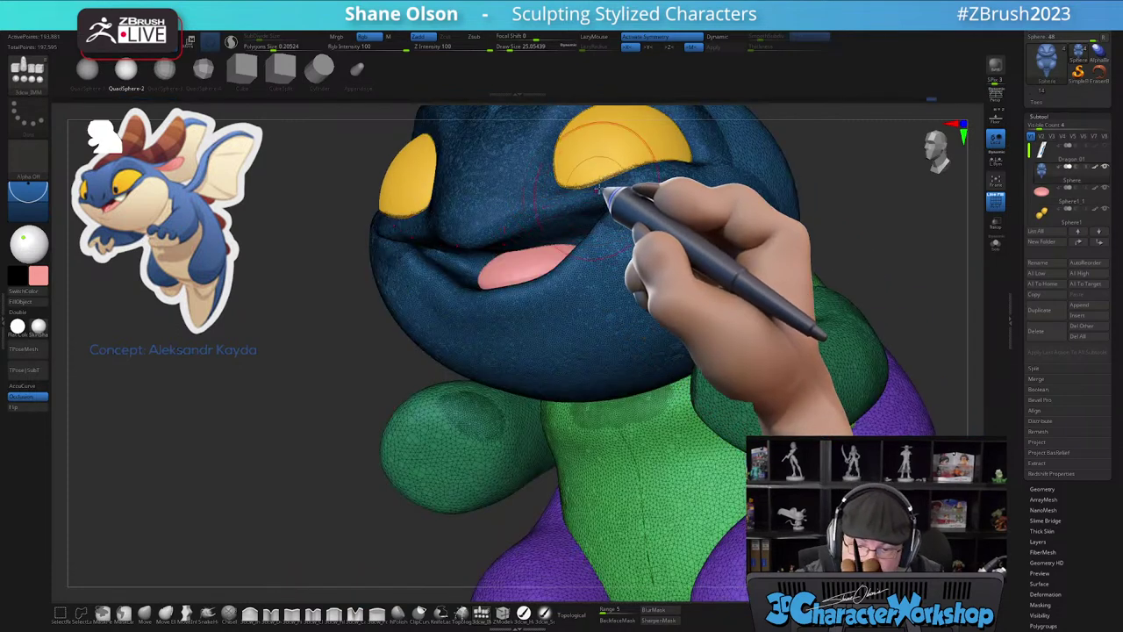
key(shift+f)
ctrl+right_drag(581, 263, 572, 318)
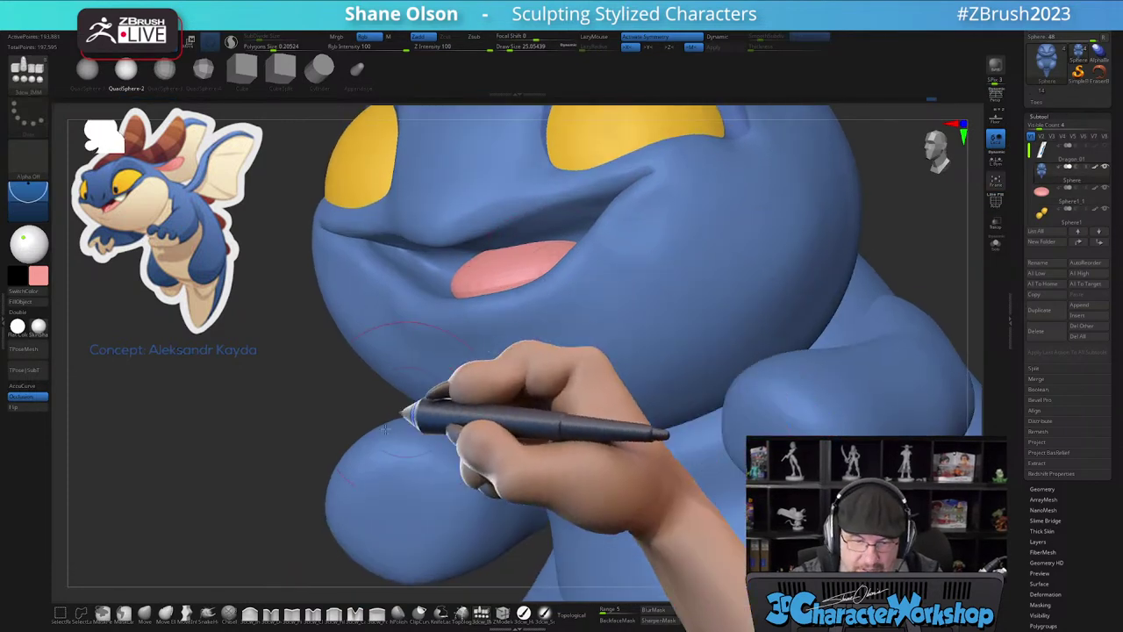
click(145, 612)
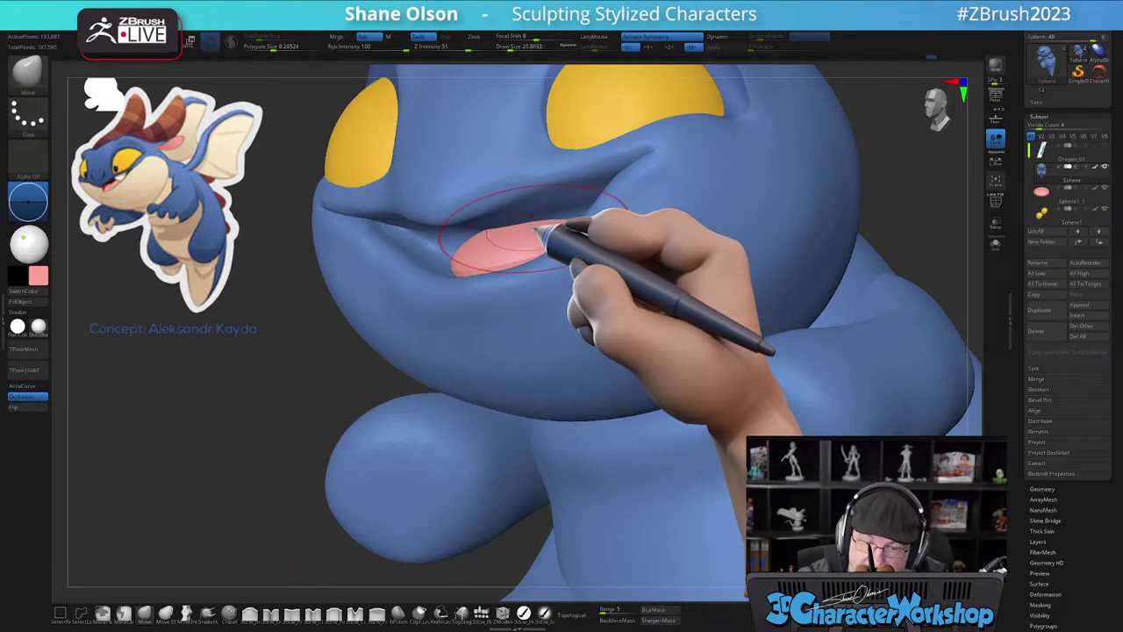
drag(536, 219, 544, 219)
mouse_move(563, 221)
right_down()
mouse_move(580, 203)
mouse_move(552, 251)
mouse_move(527, 249)
right_up()
alt+right_drag(521, 291, 506, 344)
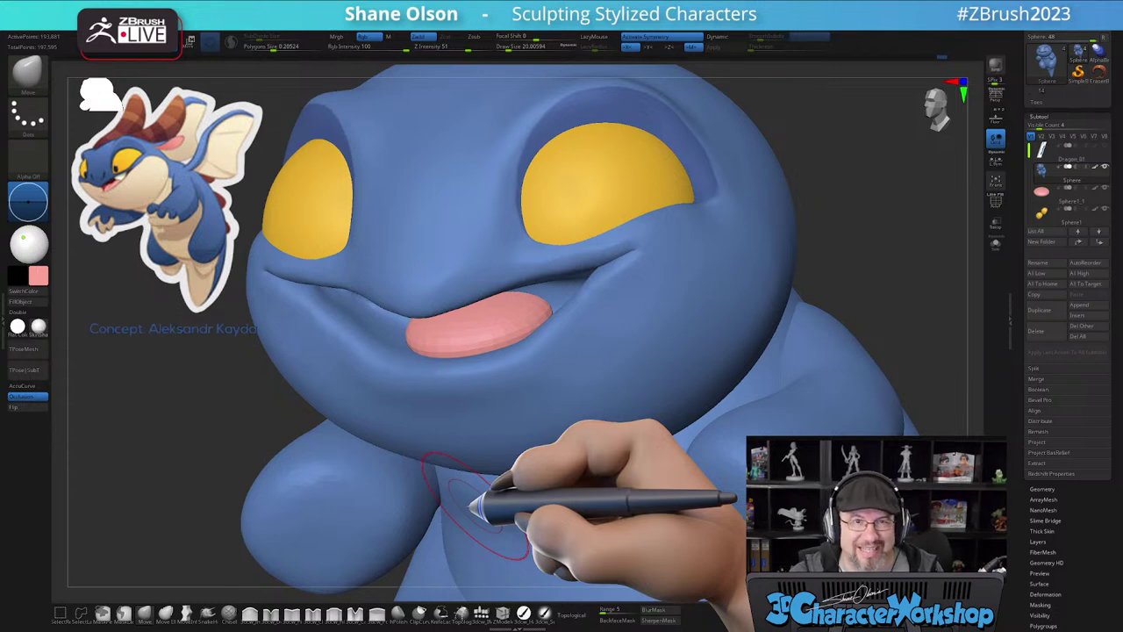
- Select the tongue, turn on its dynamic subdivision and isolate it in Solo mode from the front
alt+click(502, 330)
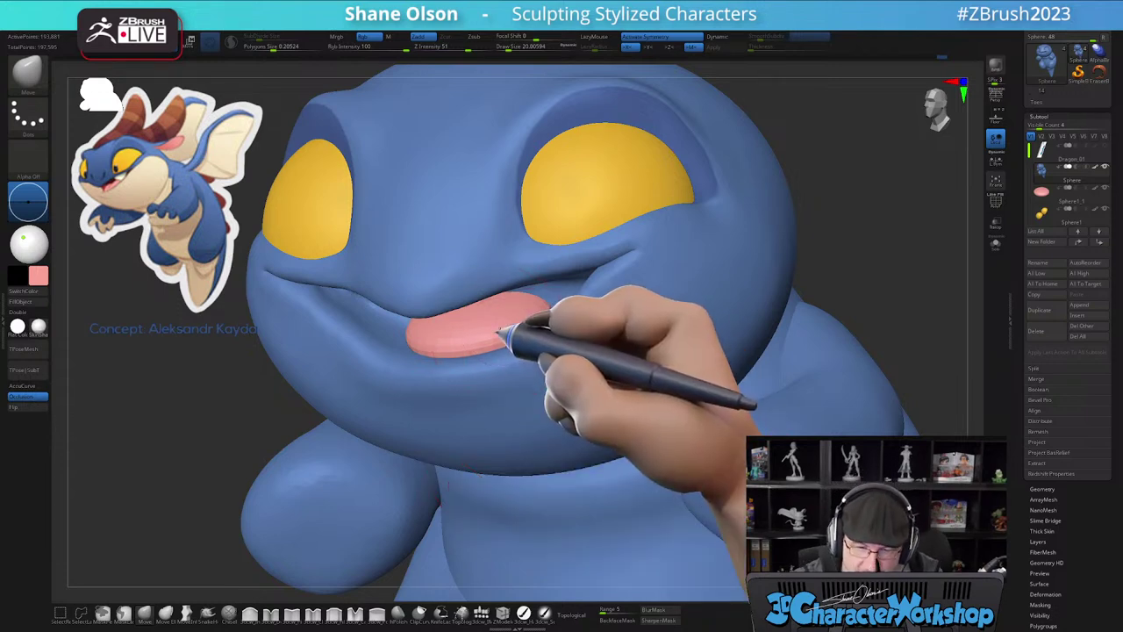
key(shift+f)
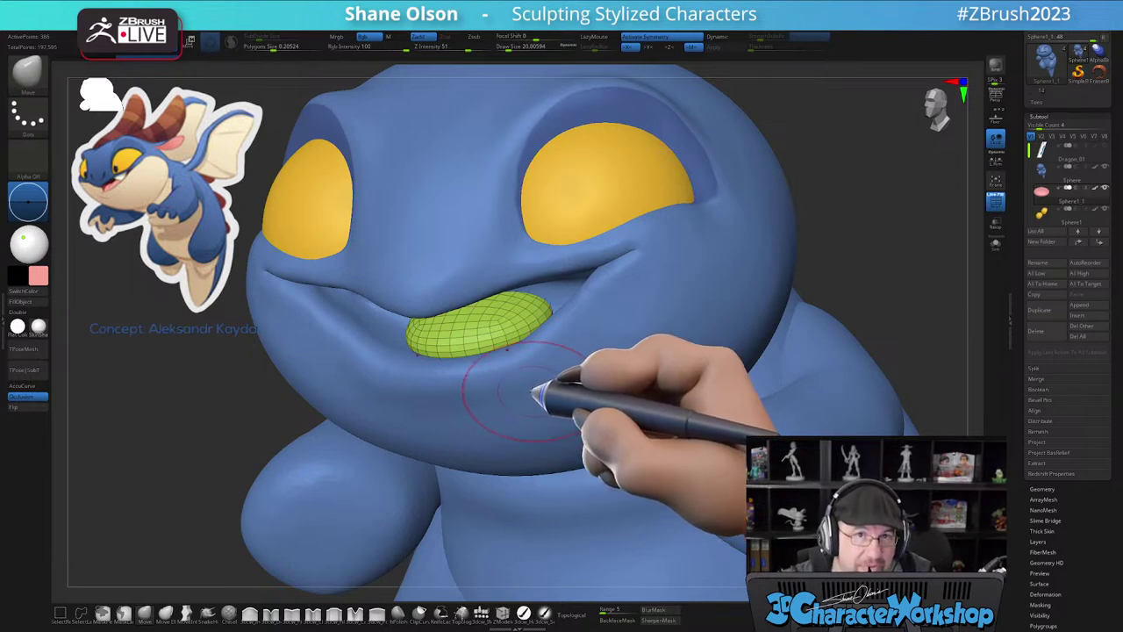
key(d)
drag(135, 446, 154, 428)
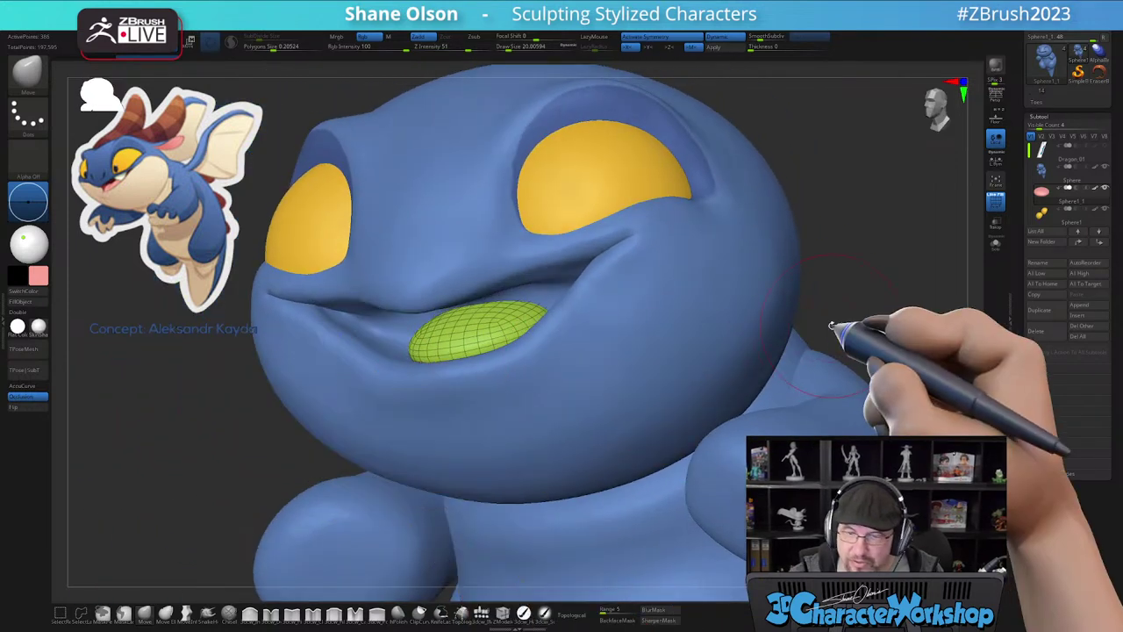
click(996, 245)
alt+drag(777, 251, 721, 312)
mouse_move(554, 286)
shift+mouse_down()
mouse_move(532, 298)
mouse_move(690, 305)
mouse_move(662, 300)
mouse_move(684, 343)
shift+mouse_up()
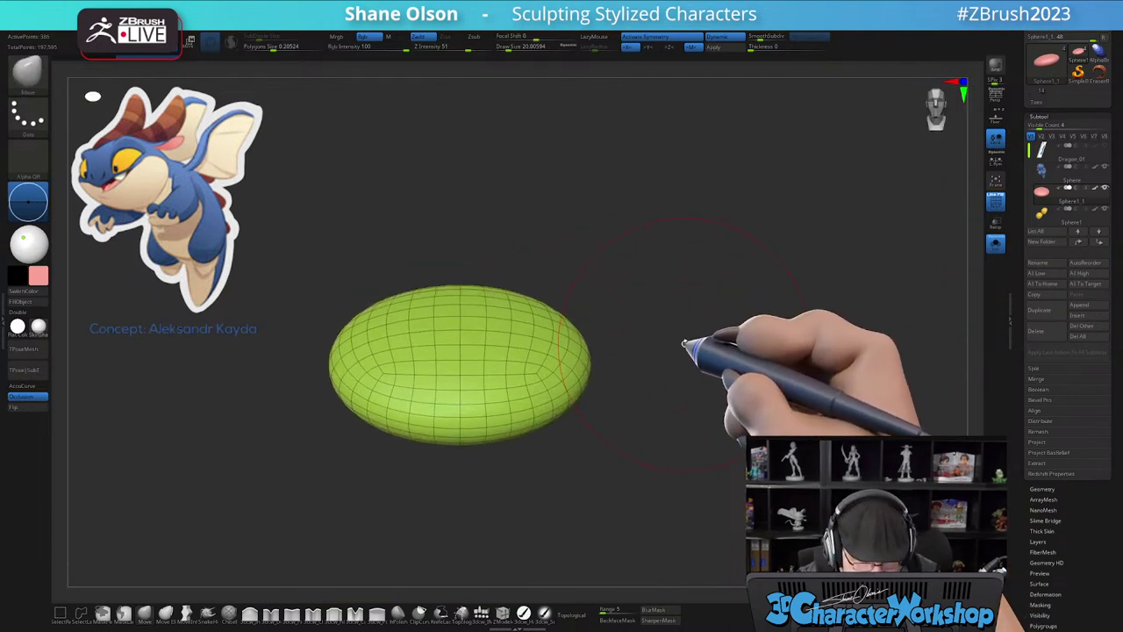
- Try to carve a lengthwise center groove in the tongue with the Detail brush at a draw size of about 7.5
click(265, 614)
key([)
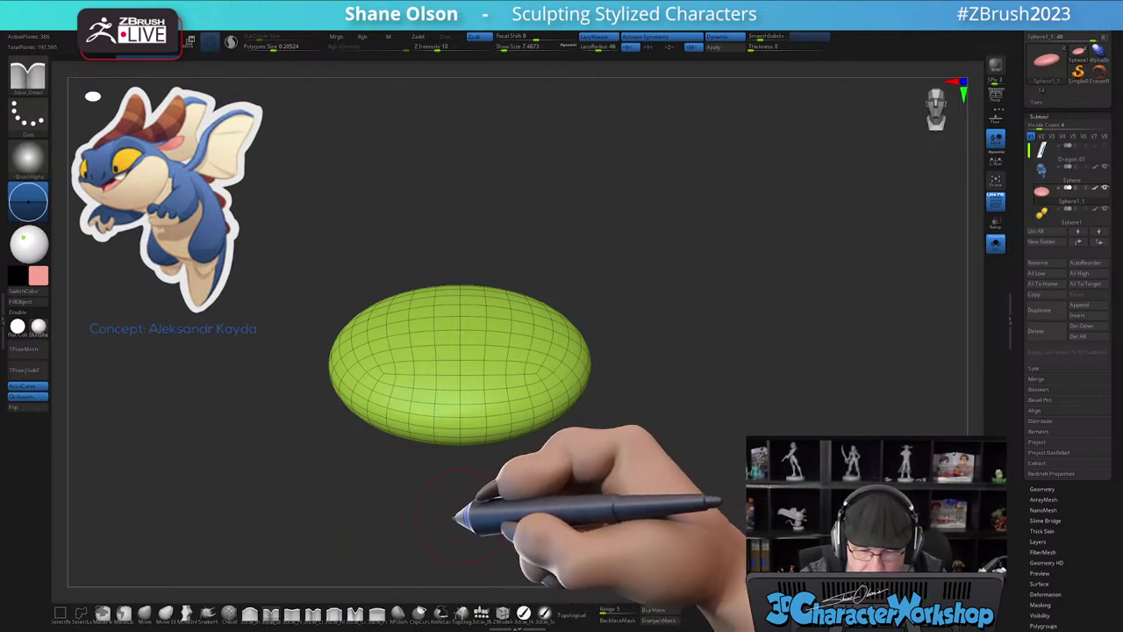
drag(453, 520, 493, 559)
drag(474, 242, 459, 430)
drag(468, 287, 456, 443)
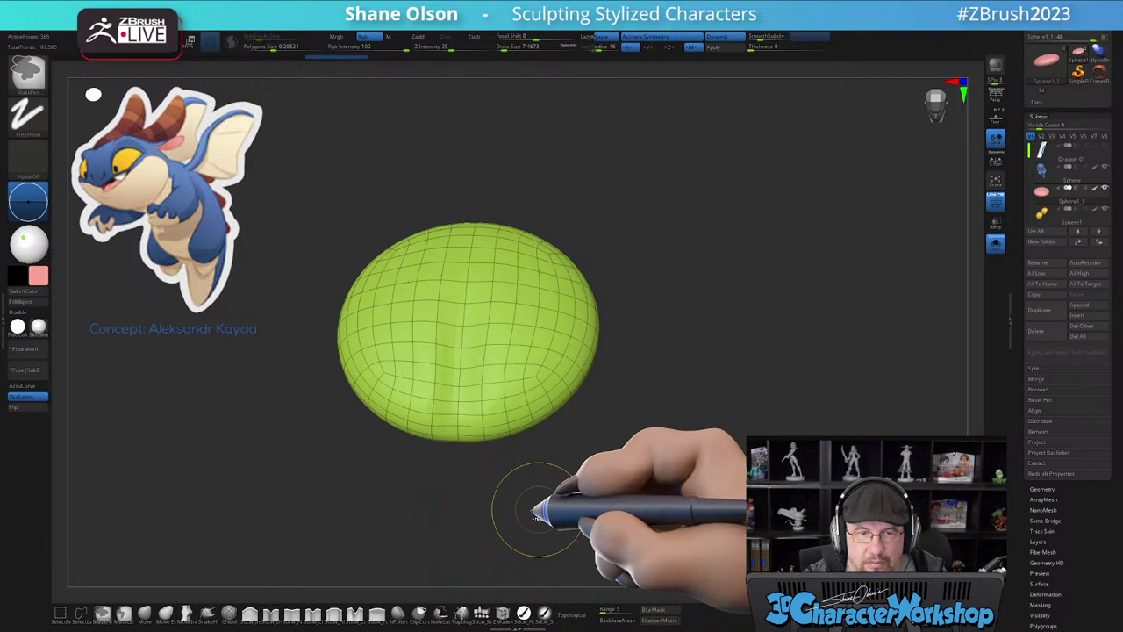
alt+drag(551, 483, 528, 447)
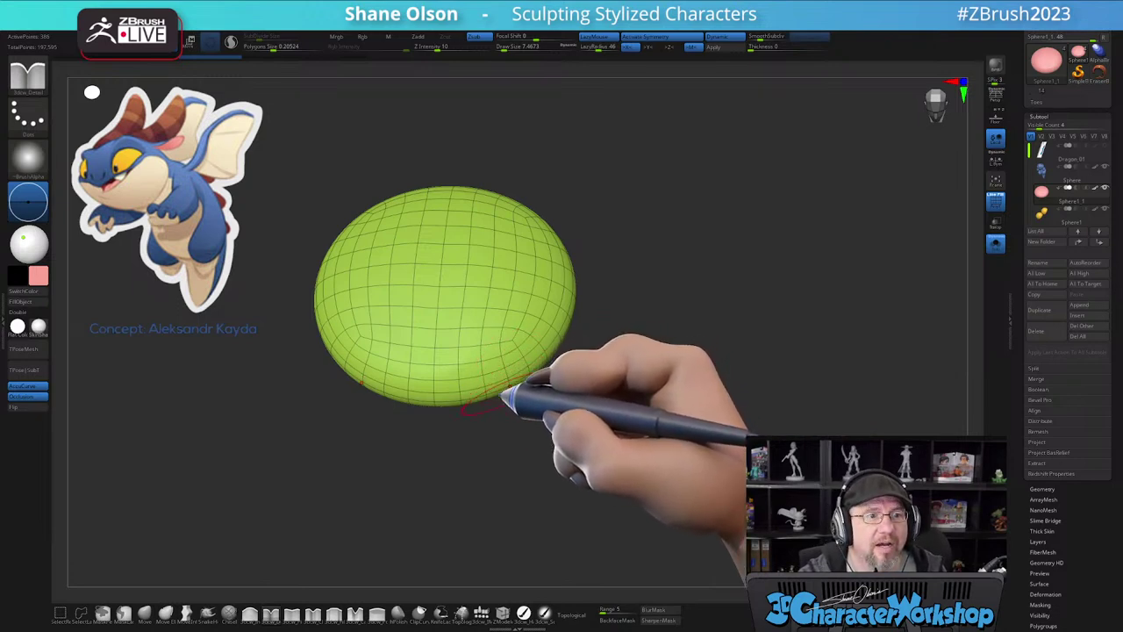
key(ctrl+z)
key(ctrl+z)
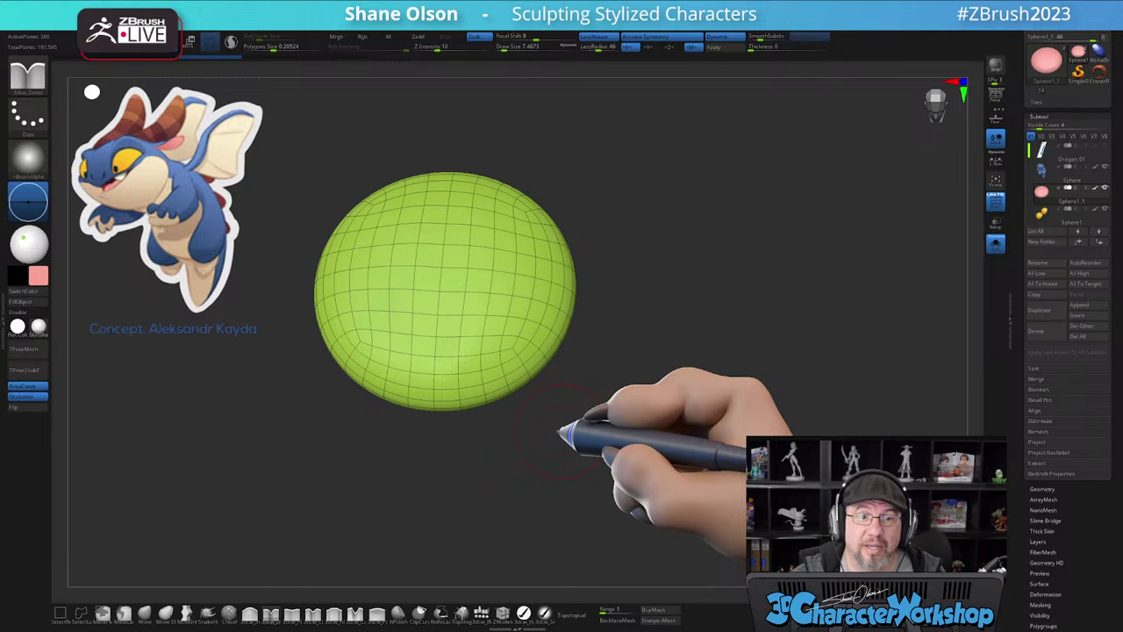
- Carve a soft center groove along the tongue with the Detail brush at a draw size of about 10.5 and hide the polyframe
alt+drag(588, 377, 598, 432)
key(bracketright)
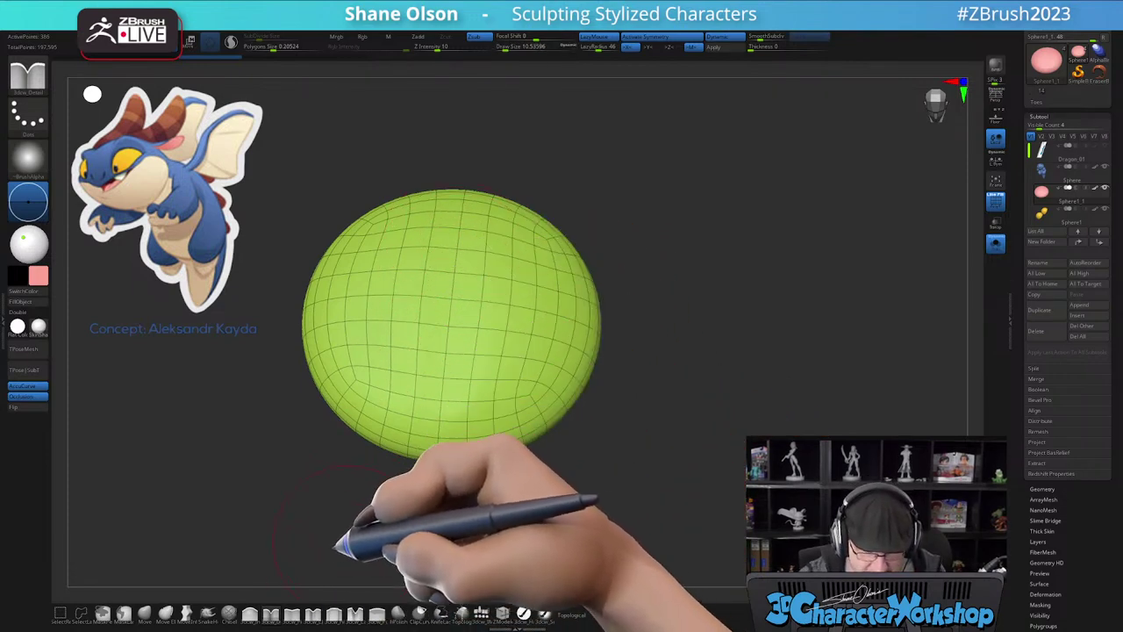
mouse_move(463, 208)
mouse_down()
mouse_move(451, 326)
mouse_move(478, 478)
mouse_up()
mouse_move(458, 230)
mouse_down()
mouse_move(454, 304)
mouse_move(479, 482)
mouse_move(509, 487)
mouse_move(502, 506)
mouse_up()
key(shift+f)
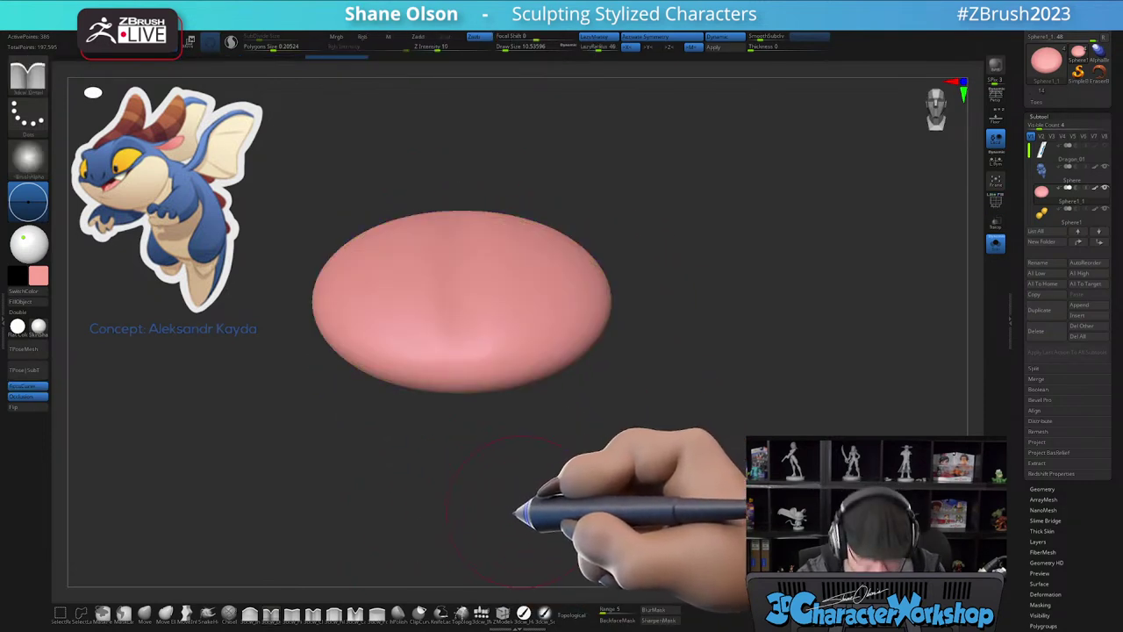
drag(507, 520, 514, 530)
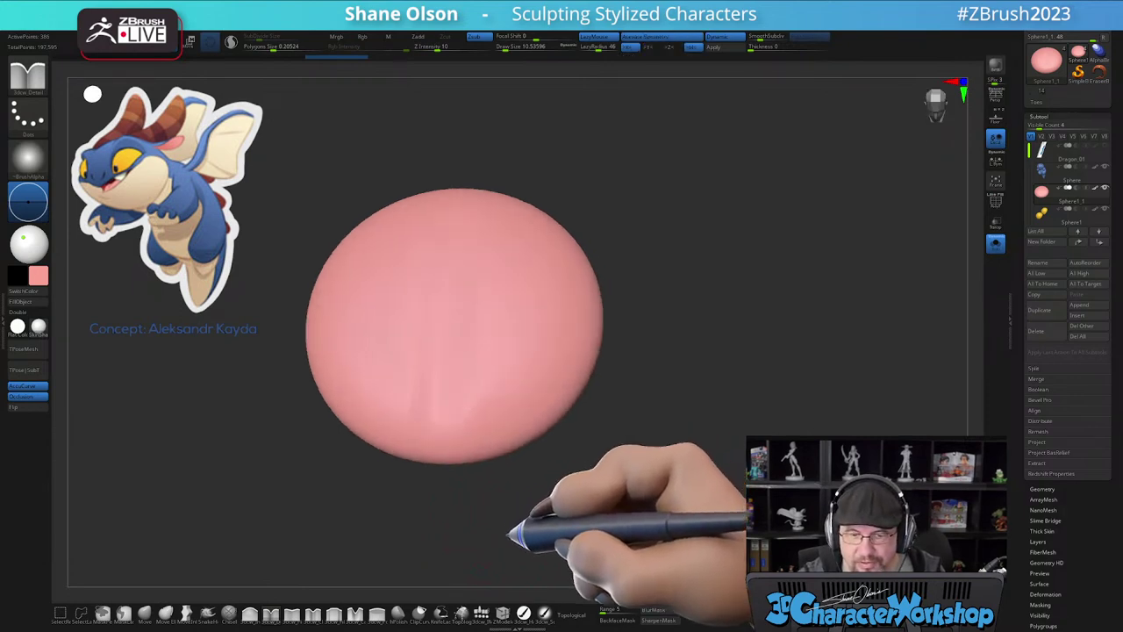
- Deepen the tongue's center groove with narrower strokes at a draw size of about 5.75 and smooth beside it
key([)
alt+right_drag(469, 331, 482, 318)
drag(467, 224, 465, 457)
mouse_move(470, 249)
mouse_down()
mouse_move(483, 500)
mouse_move(544, 483)
mouse_move(491, 509)
mouse_up()
shift+drag(515, 321, 502, 400)
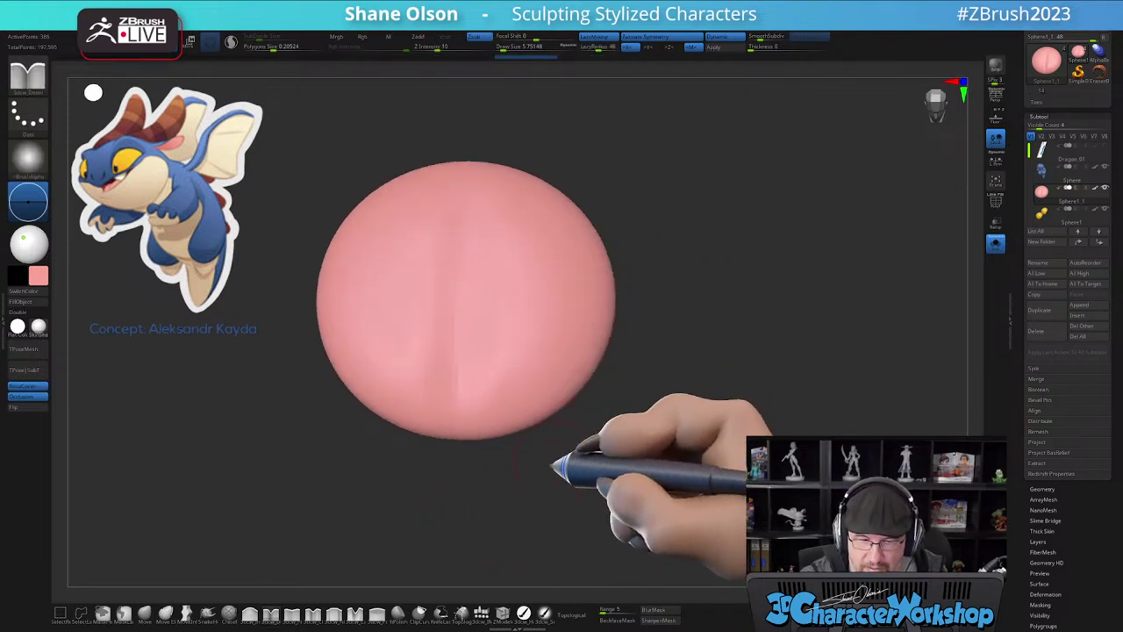
- Set the tongue's SmoothSubdiv level to 3 and show the whole dragon again
click(770, 40)
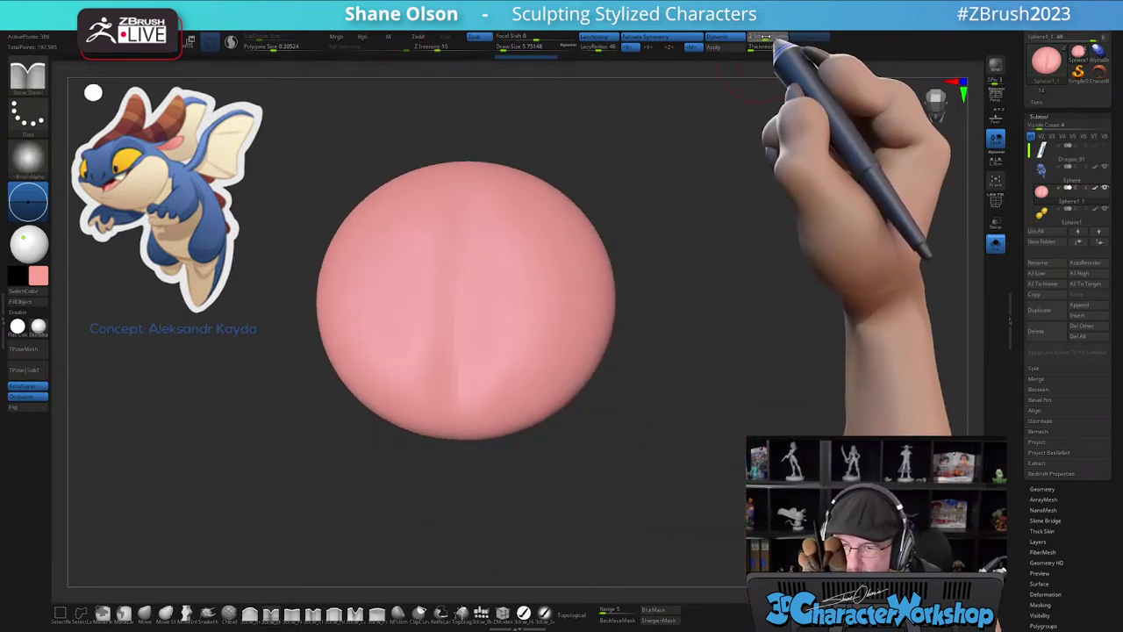
text(3)
key(Return)
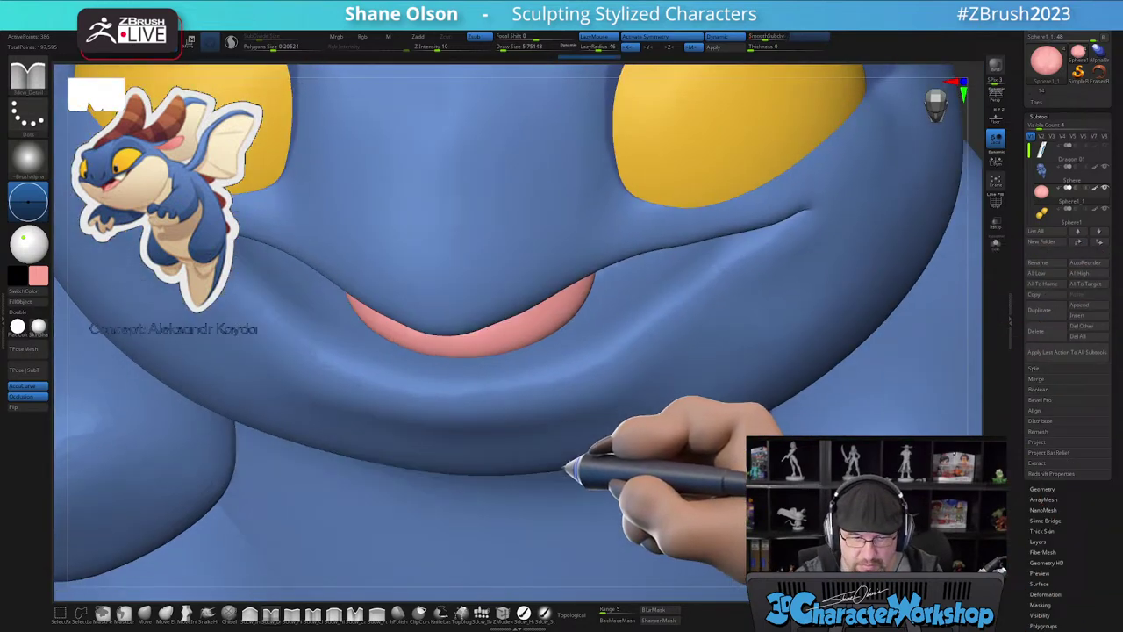
- Shape the tongue to fit behind the lower lip with the Move brush at a larger draw size of about 21
right_drag(566, 467, 569, 441)
mouse_move(558, 381)
ctrl+right_down()
mouse_move(552, 322)
mouse_move(539, 336)
ctrl+right_up()
click(144, 616)
key(bracketright)
key(bracketright)
key(bracketright)
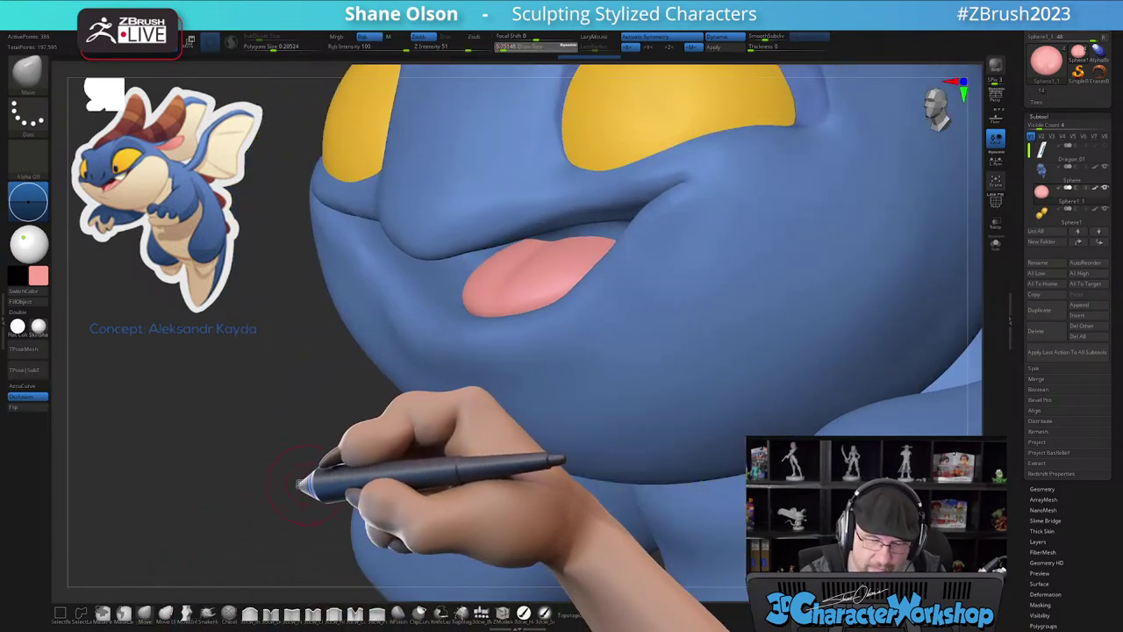
right_drag(489, 298, 494, 306)
key(bracketright)
drag(486, 304, 465, 289)
mouse_move(530, 316)
right_down()
mouse_move(552, 311)
mouse_move(521, 308)
right_up()
drag(505, 309, 495, 311)
right_drag(528, 319, 569, 325)
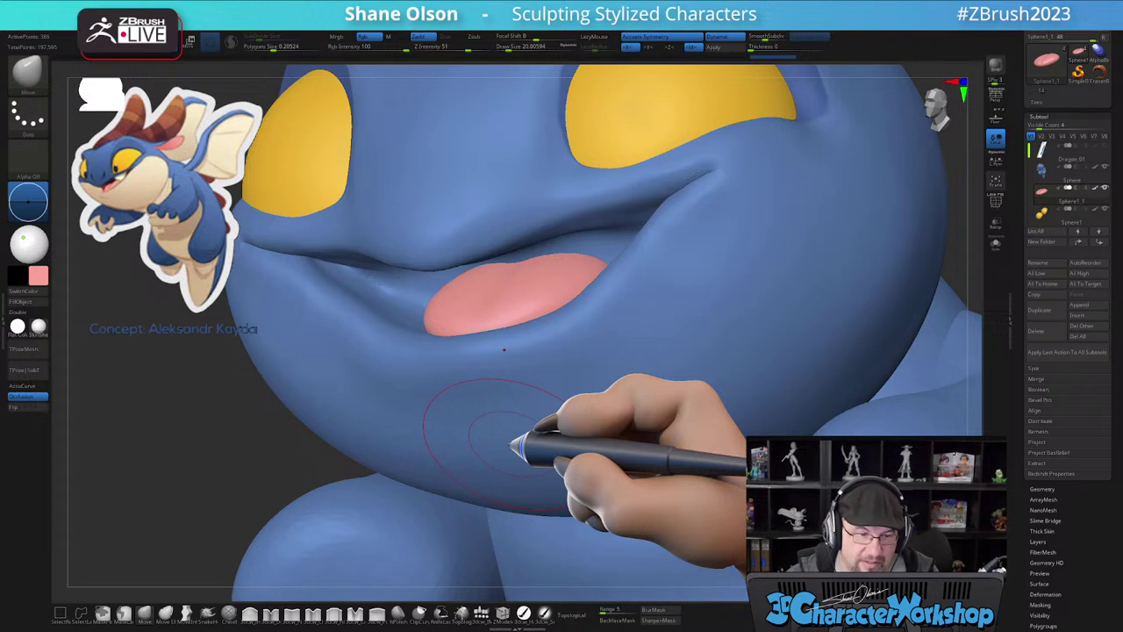
- Reduce the Move brush's draw size to about 14 and check the tongue's fit in the mouth from several angles
right_drag(517, 395, 538, 385)
key(s)
drag(518, 392, 513, 394)
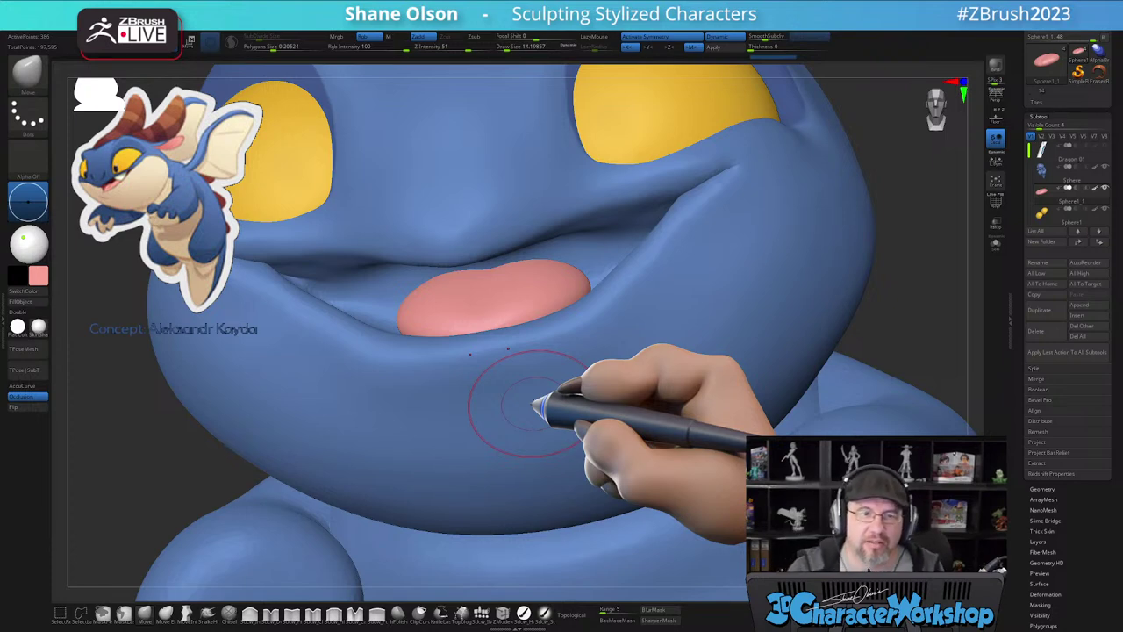
right_drag(528, 323, 505, 328)
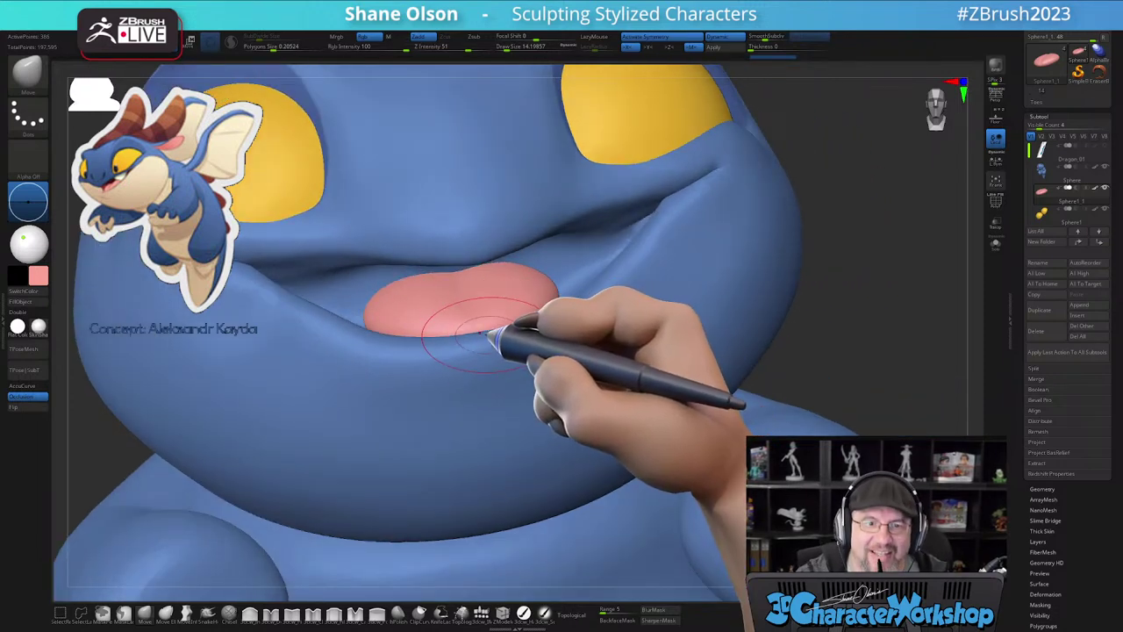
mouse_move(502, 332)
right_down()
mouse_move(485, 320)
mouse_move(516, 295)
right_up()
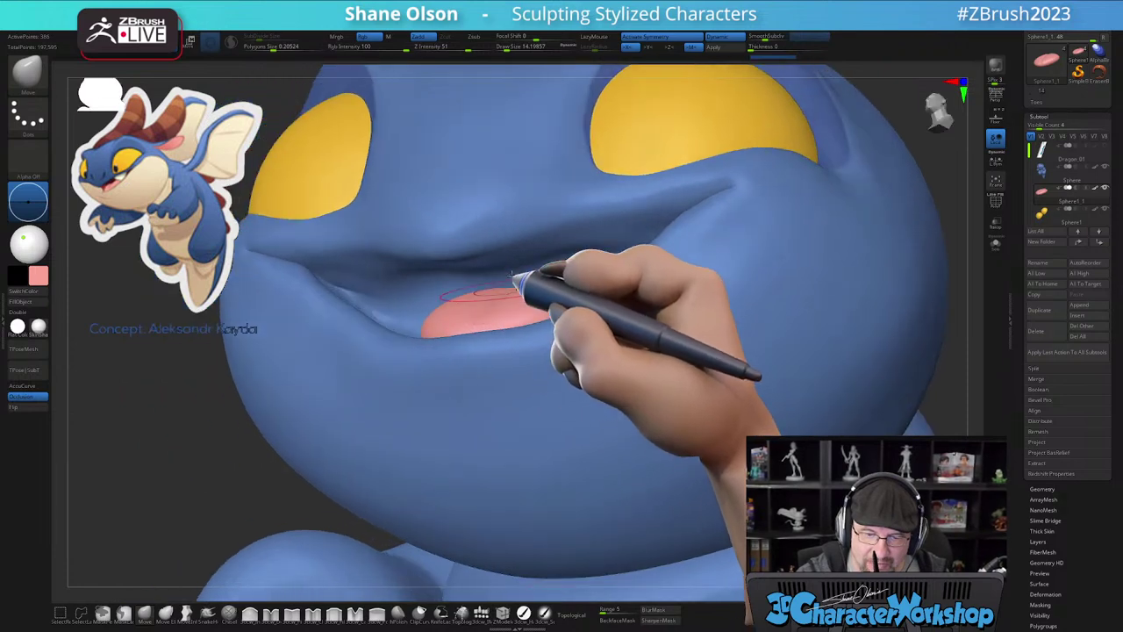
right_drag(391, 340, 413, 343)
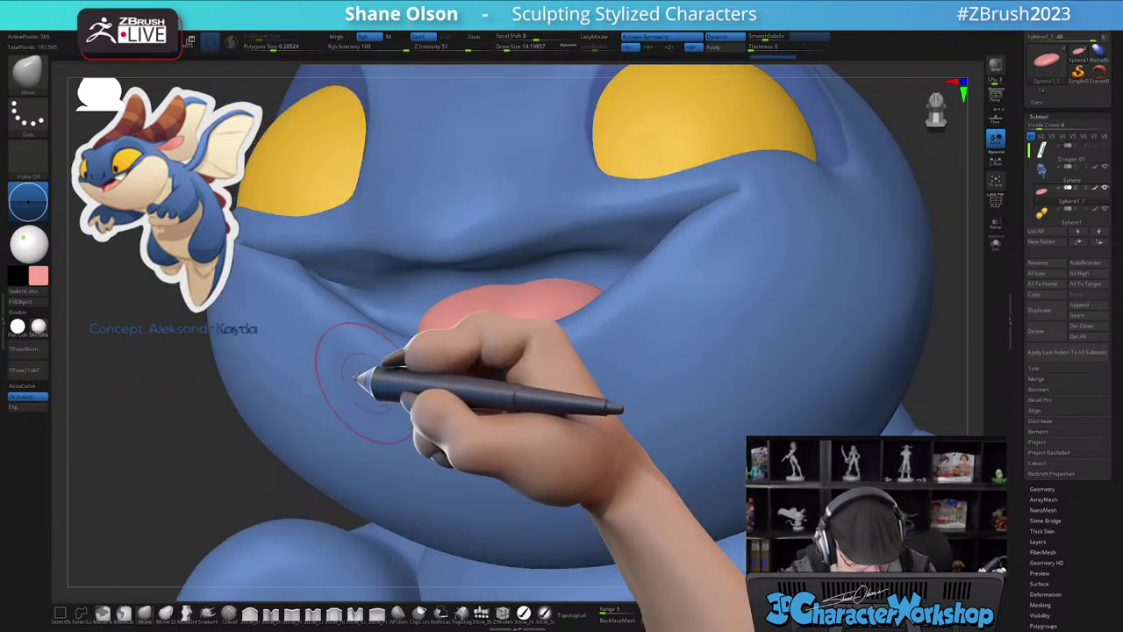
- Sample the dark red of the mouth interior from the concept art in Spotlight as the main color
key(z)
key(c)
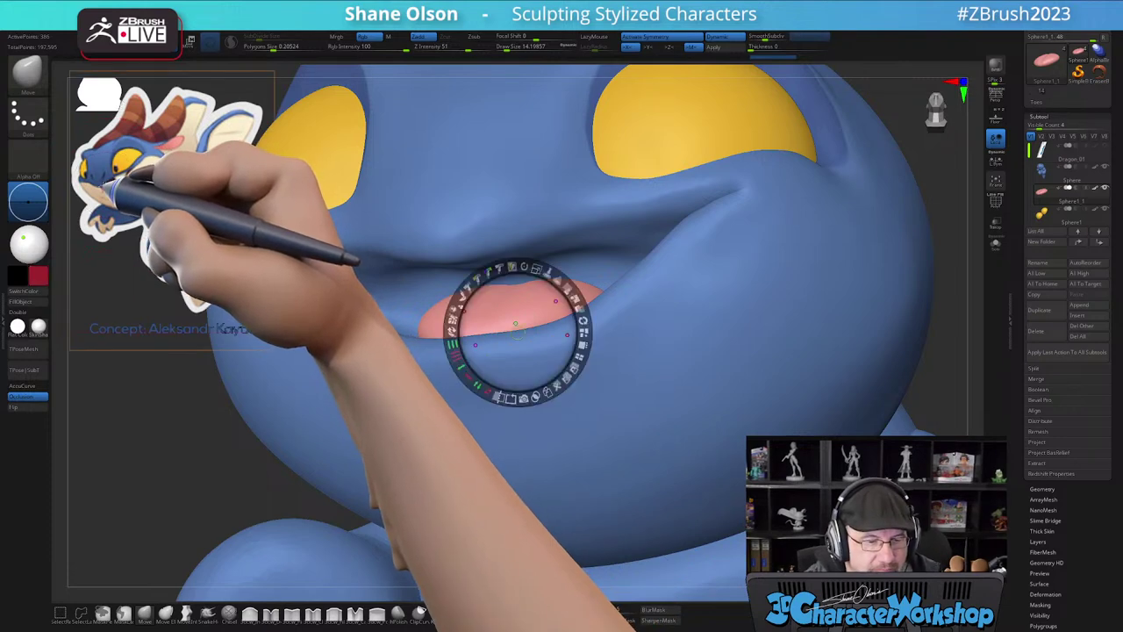
key(z)
- Select the dragon body and paint the mouth interior dark red with the hard paint brush at a draw size of about 10.5
alt+right_drag(529, 328, 499, 355)
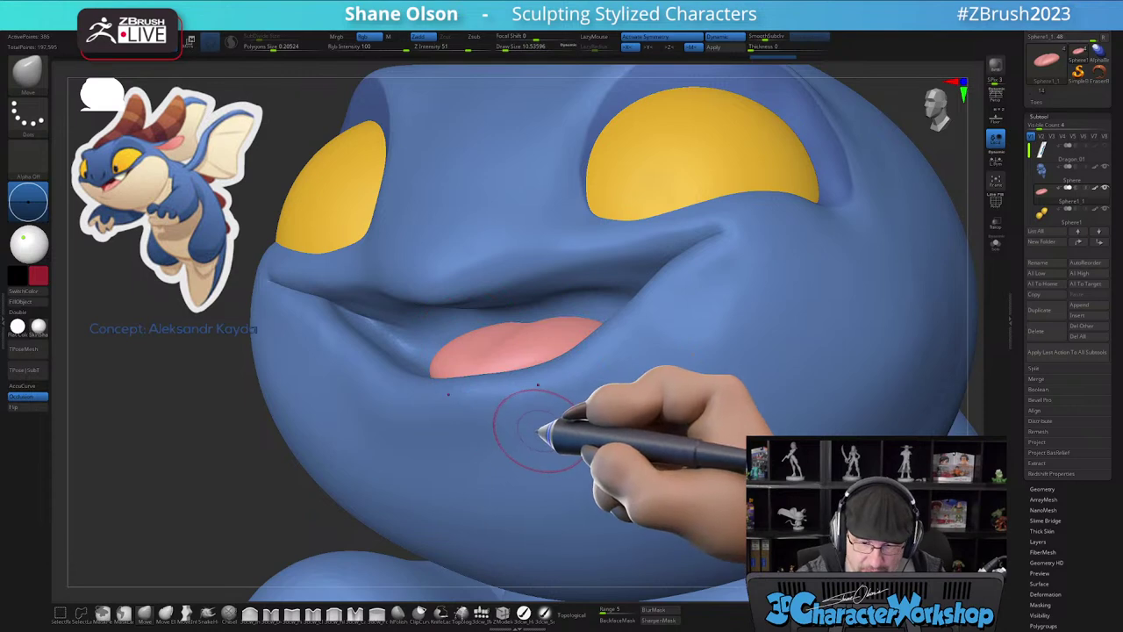
alt+click(539, 430)
right_drag(549, 407, 565, 412)
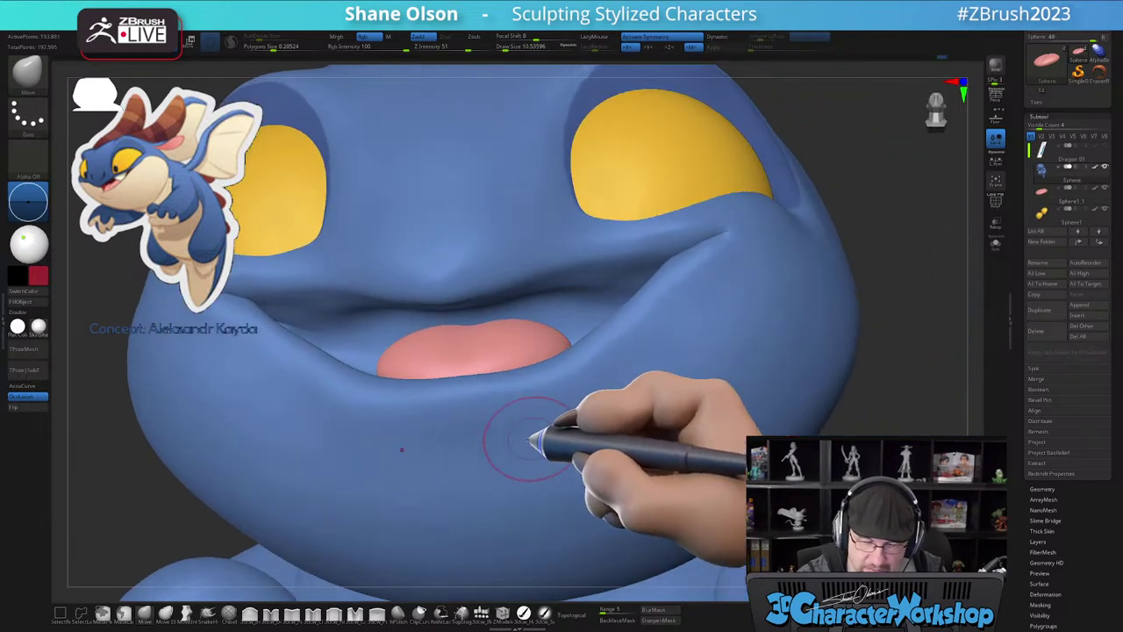
click(523, 612)
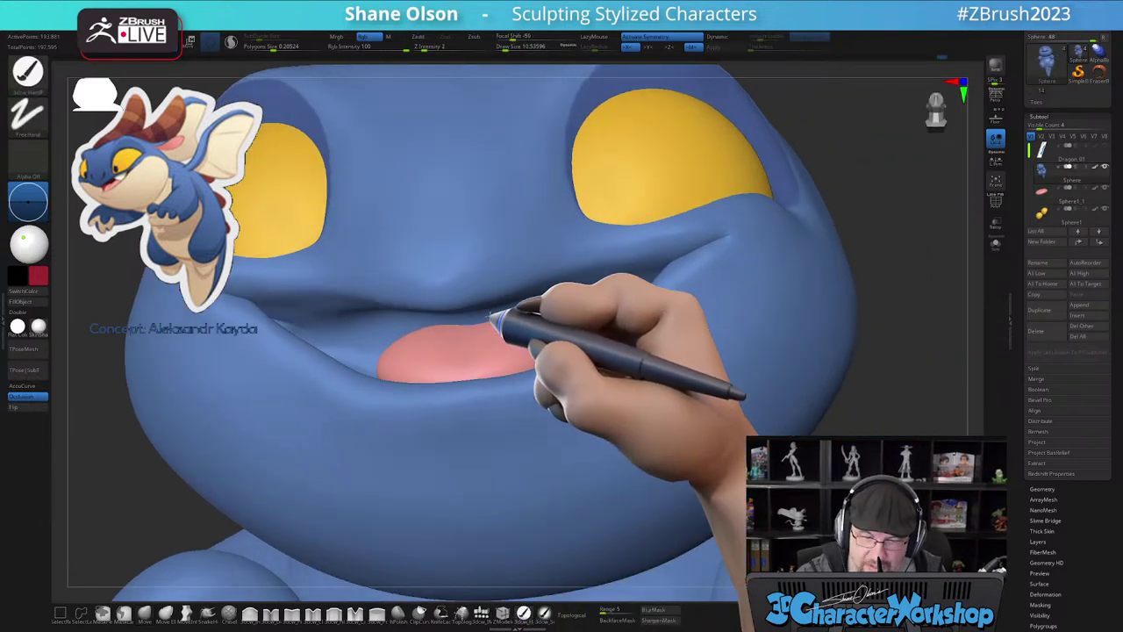
key(shift+f)
key(shift+f)
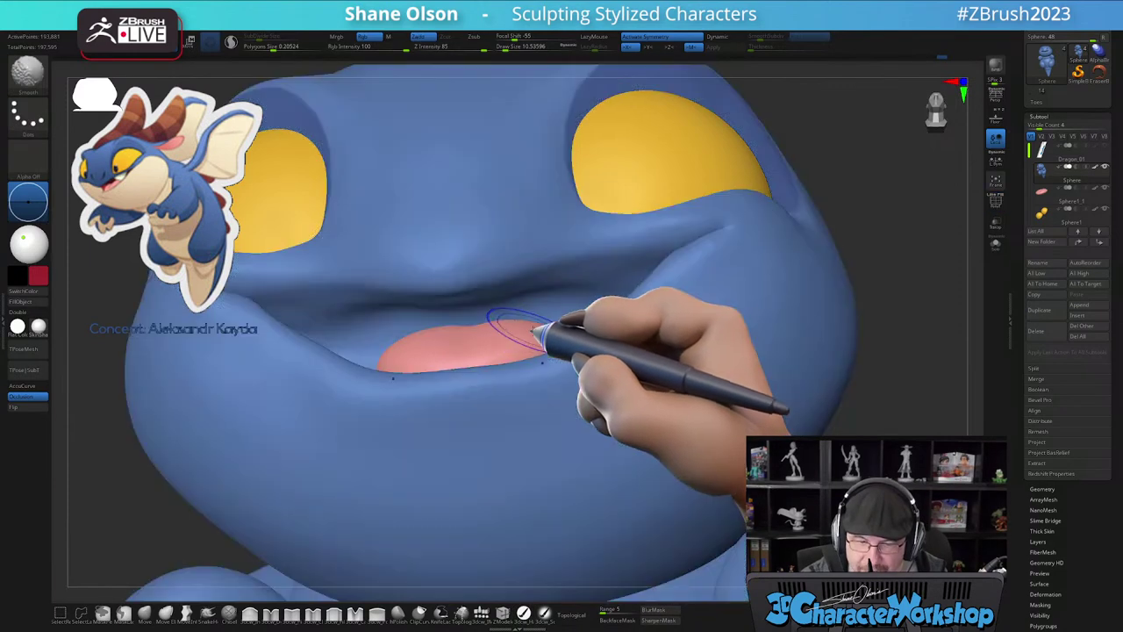
drag(546, 313, 511, 316)
mouse_move(546, 316)
right_down()
mouse_move(527, 321)
mouse_move(544, 317)
right_up()
drag(400, 331, 365, 334)
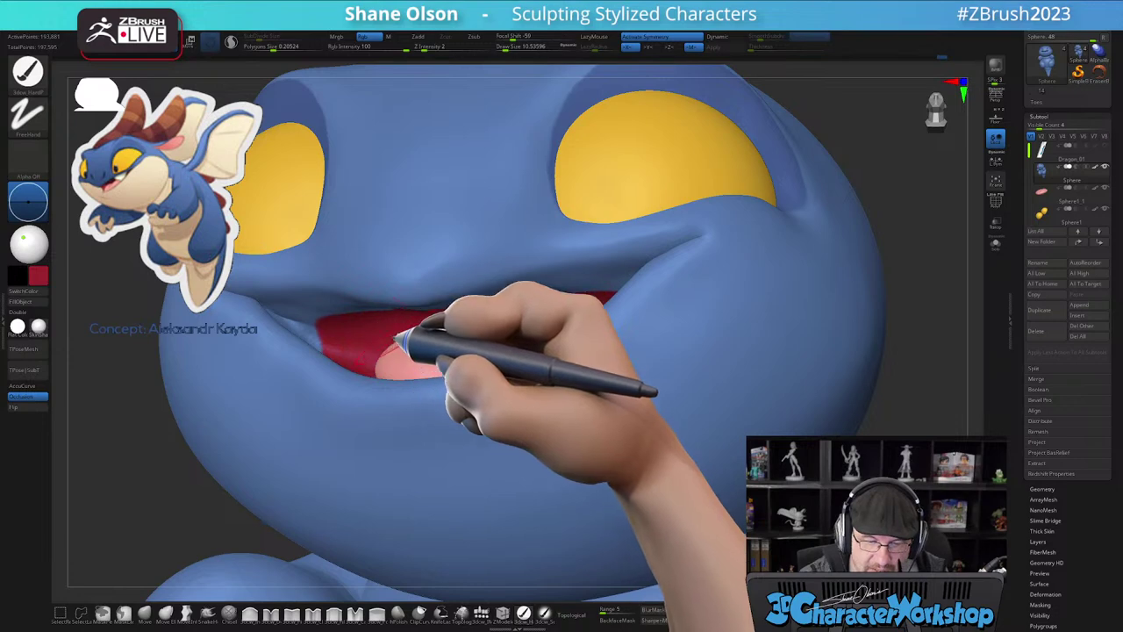
- Reduce the paint brush's draw size to about 5.8 and extend the dark red toward the mouth corner and lower lip
right_drag(389, 334, 402, 366)
key([)
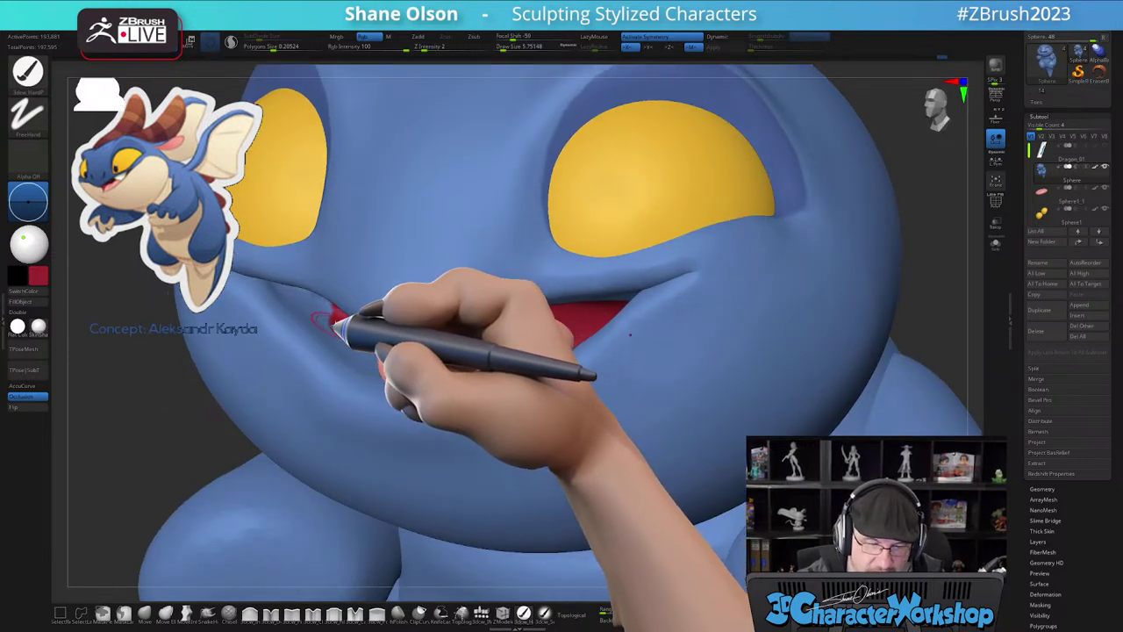
drag(335, 329, 353, 353)
right_drag(356, 339, 366, 358)
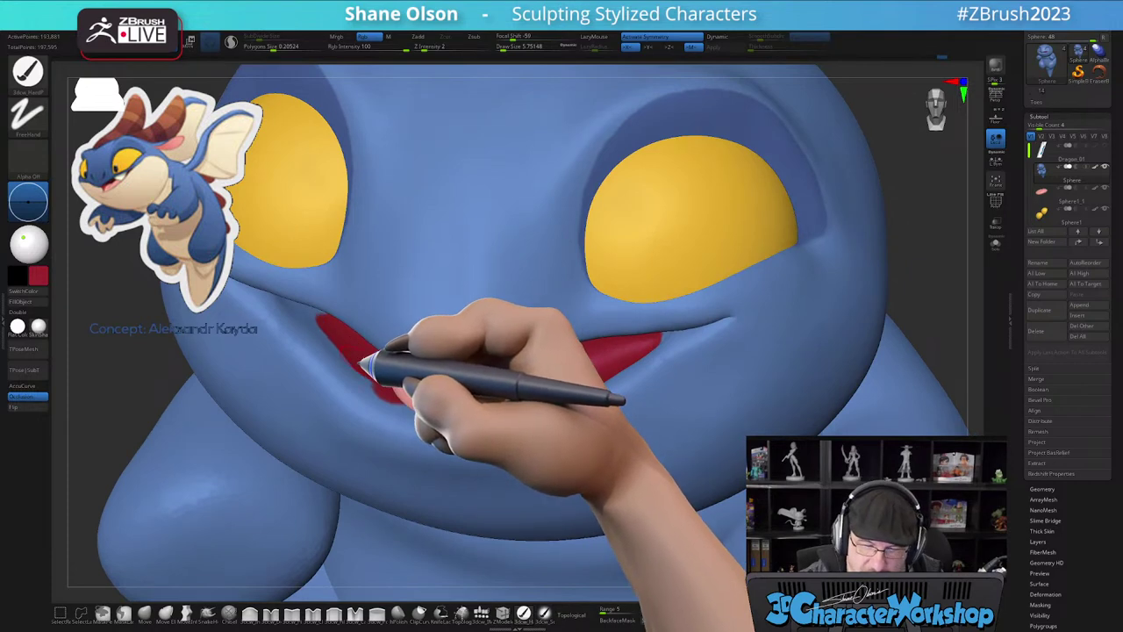
- Turn on Transparency and Ghost, and fill in the dark red across the mouth interior behind the tongue
click(996, 222)
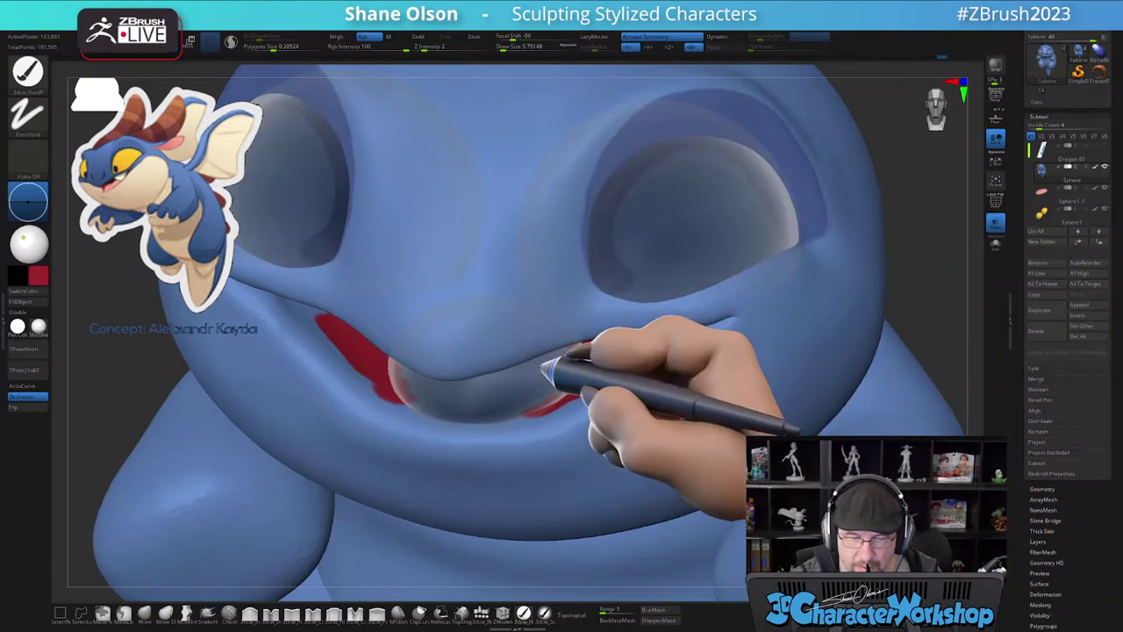
right_drag(393, 369, 411, 361)
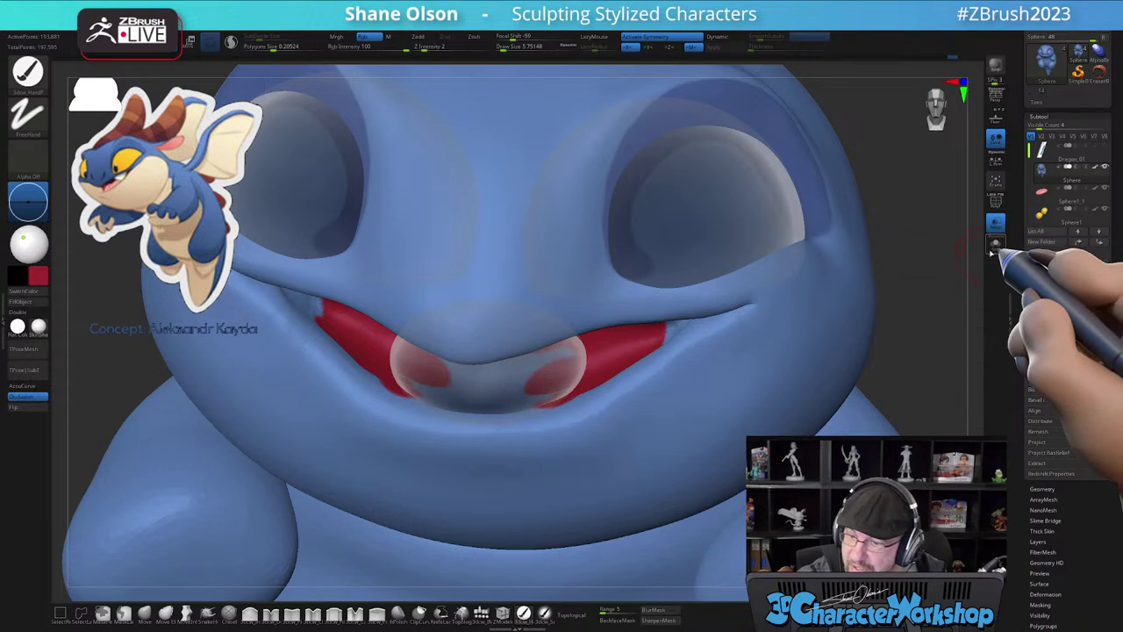
click(996, 246)
right_drag(524, 365, 419, 367)
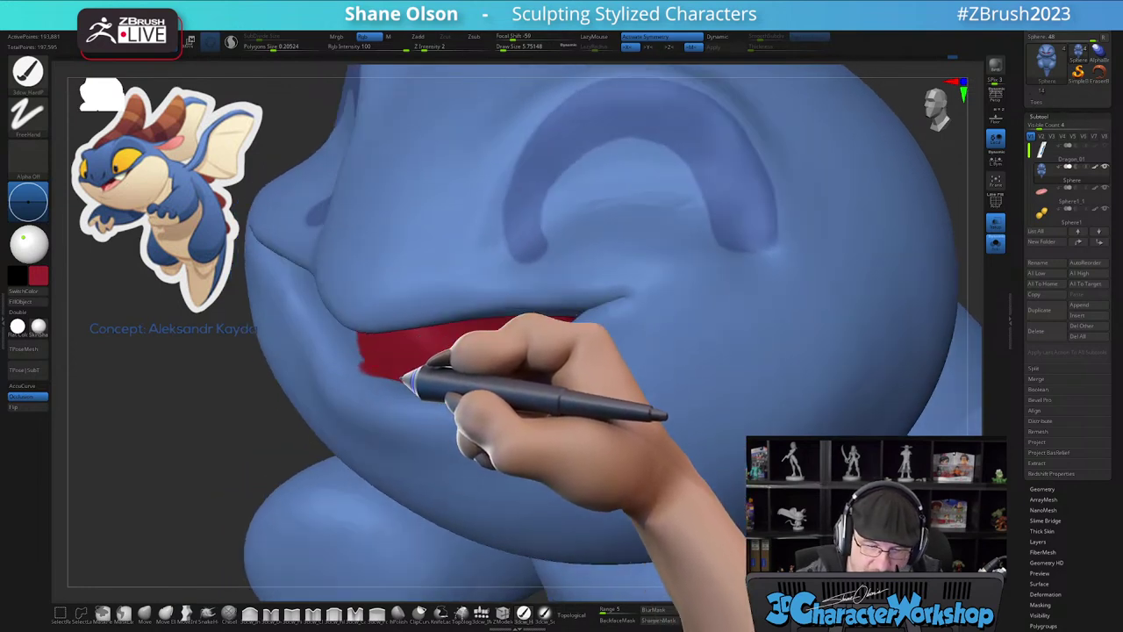
right_drag(422, 377, 407, 351)
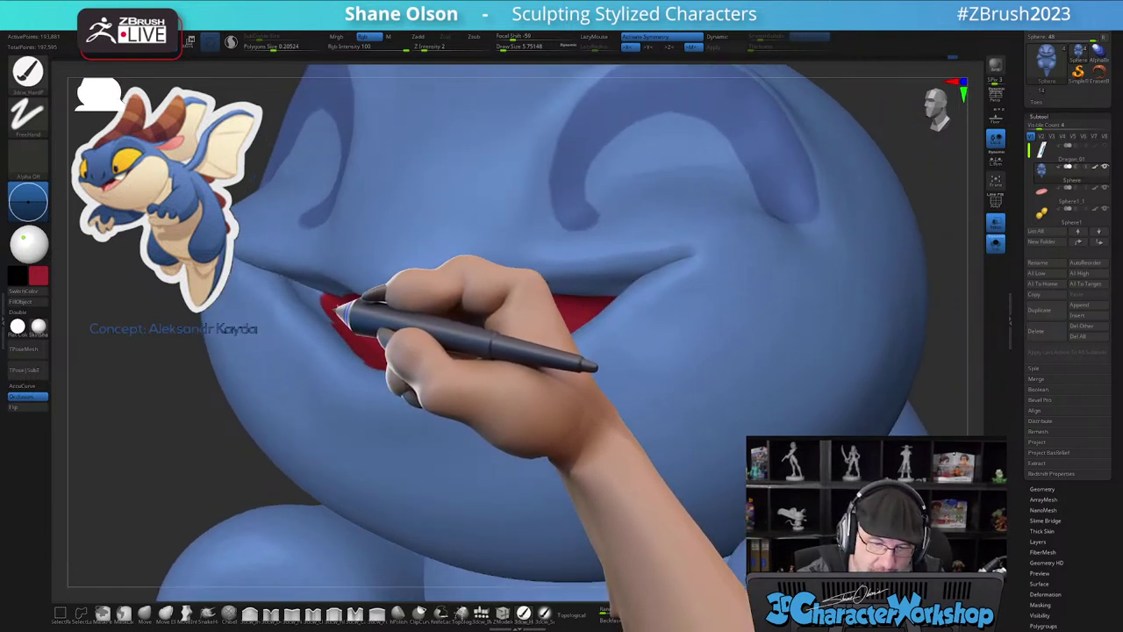
right_drag(355, 318, 362, 312)
mouse_move(481, 304)
right_down()
mouse_move(477, 266)
mouse_move(482, 311)
right_up()
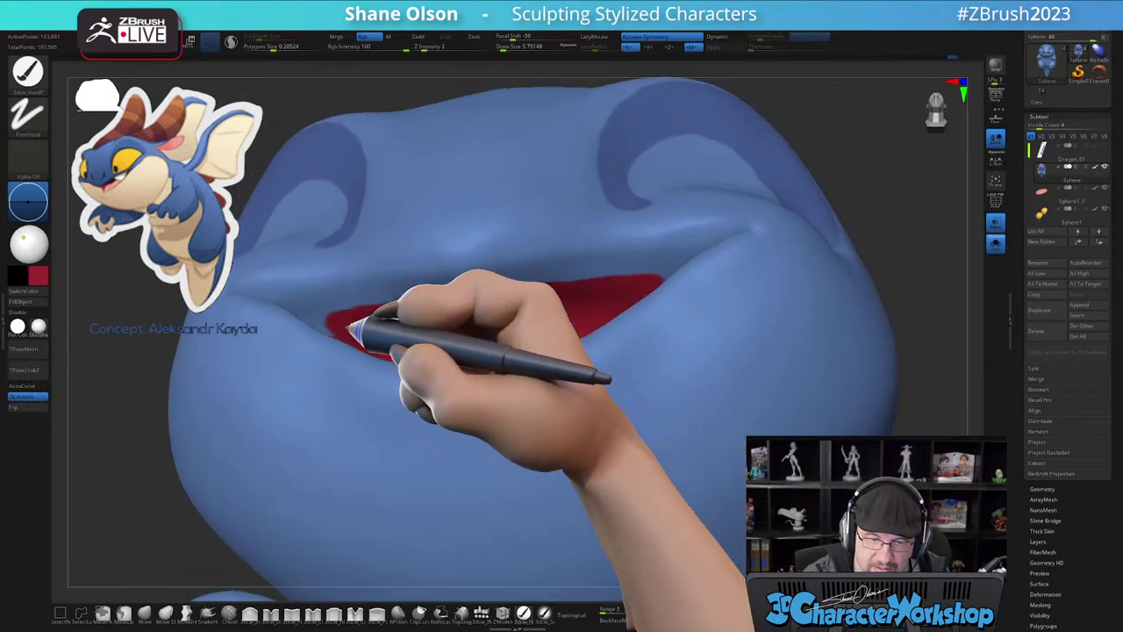
right_drag(446, 328, 358, 343)
- Reduce the paint brush's draw size to about 2.2 and paint clean dark red edges along the upper and lower lips
key(s)
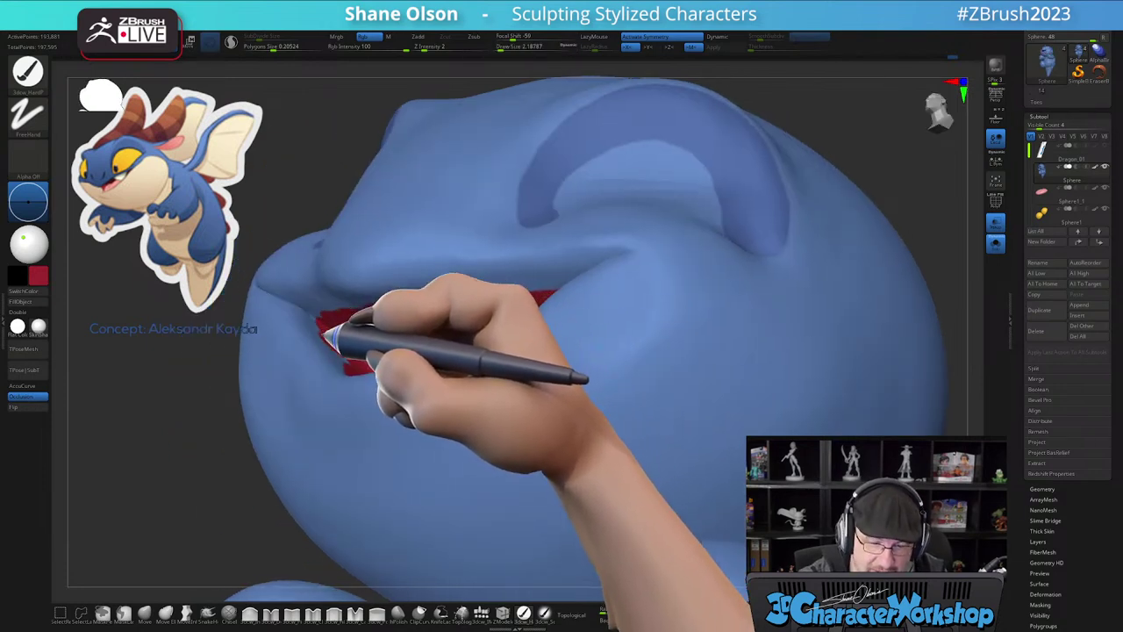
right_drag(335, 329, 328, 346)
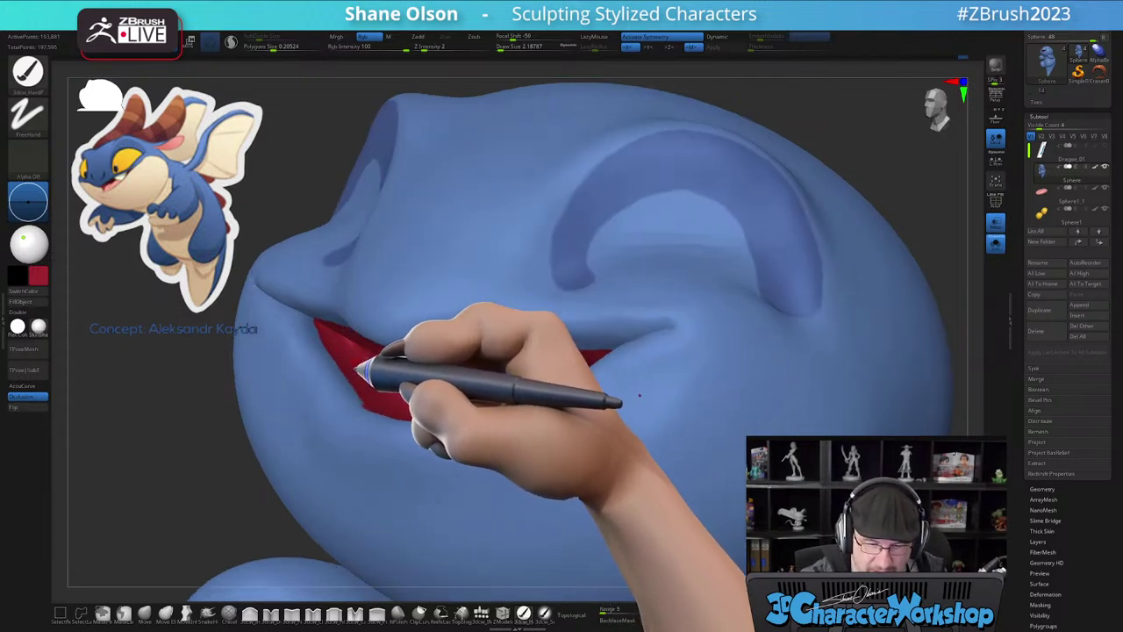
right_drag(355, 376, 335, 376)
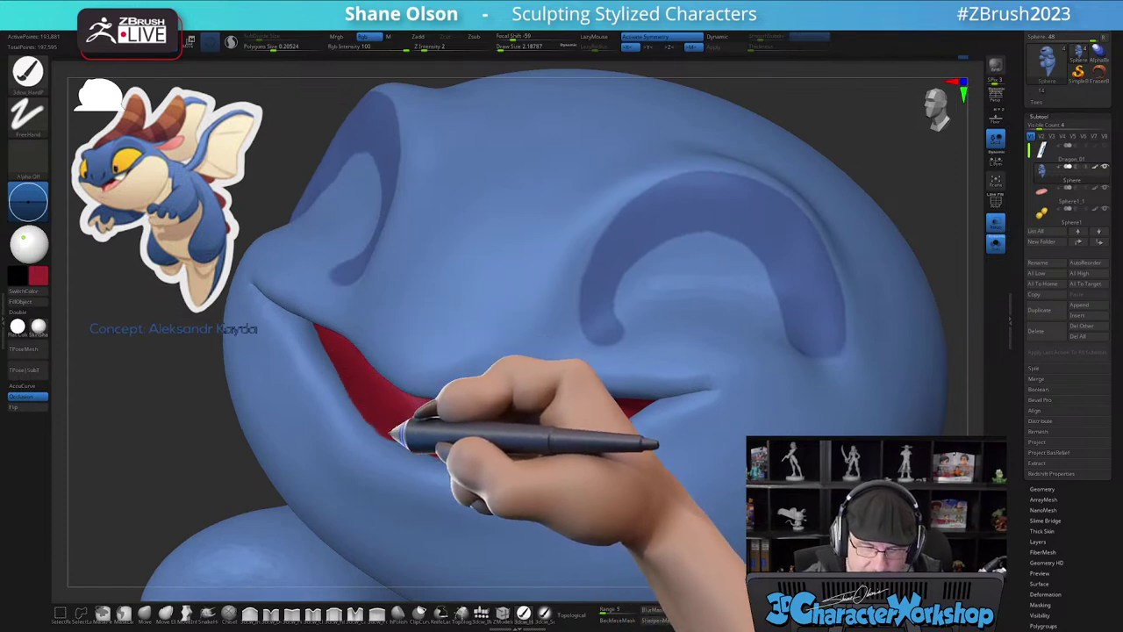
right_drag(374, 410, 386, 441)
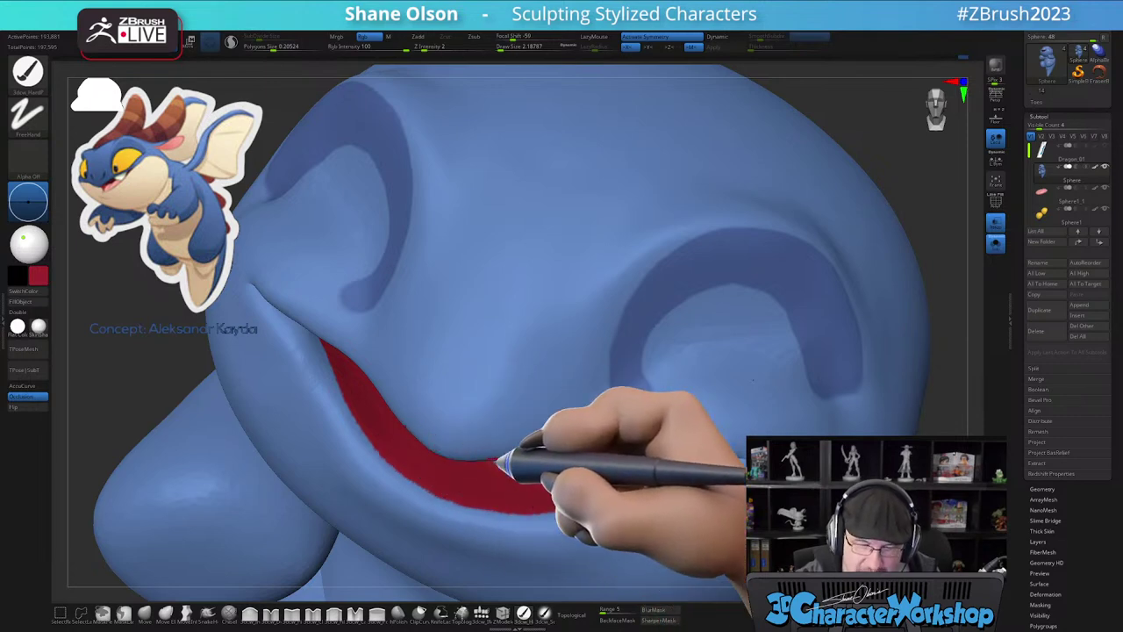
ctrl+right_drag(512, 471, 457, 389)
mouse_move(514, 288)
mouse_down()
mouse_move(549, 243)
mouse_move(511, 313)
mouse_up()
right_drag(537, 300, 541, 265)
mouse_move(542, 266)
mouse_down()
mouse_move(555, 248)
mouse_move(536, 268)
mouse_up()
mouse_move(502, 358)
right_down()
mouse_move(480, 410)
mouse_move(495, 321)
mouse_move(482, 410)
mouse_move(421, 362)
mouse_move(422, 380)
right_up()
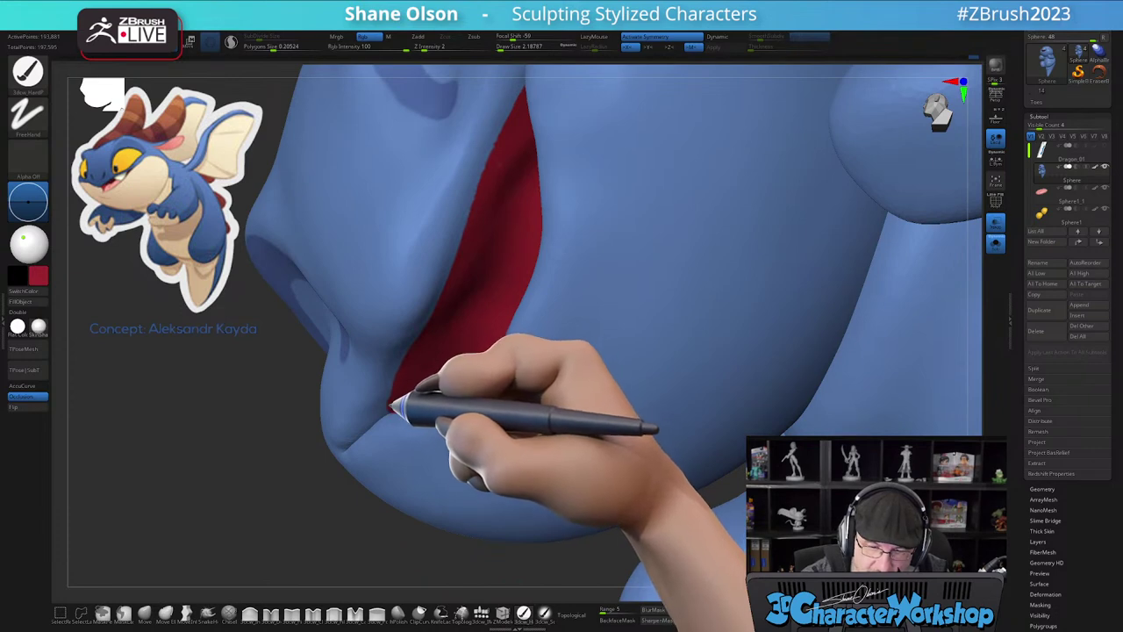
right_drag(445, 360, 488, 382)
- Switch to the soft paint brush and sample a darker red from the concept art's mouth in Spotlight as the main color
click(545, 612)
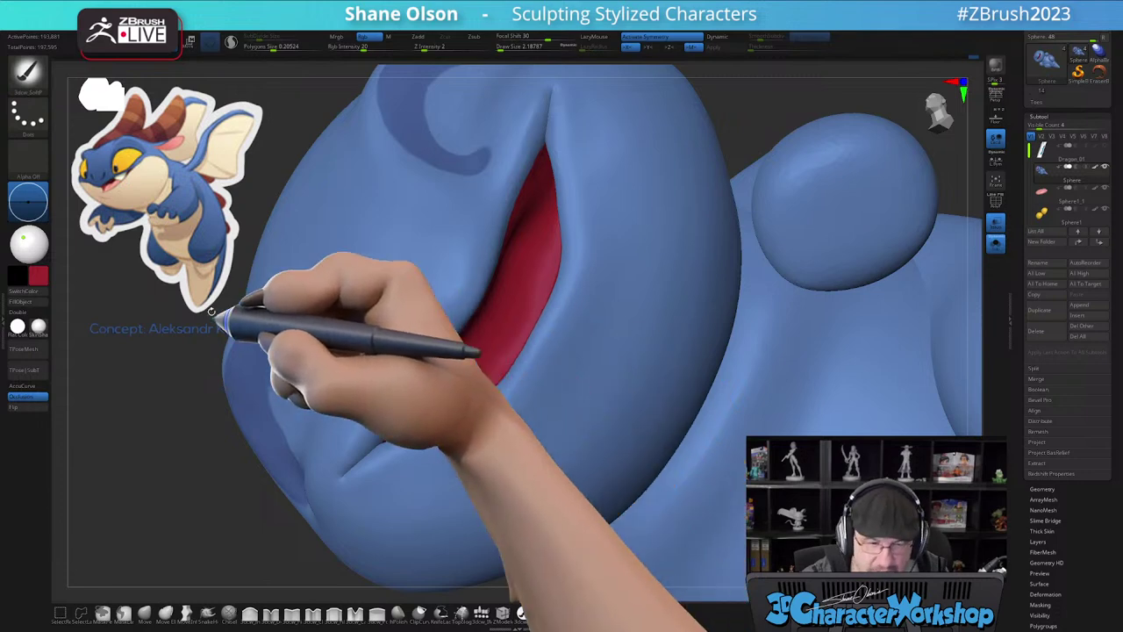
key(z)
click(116, 169)
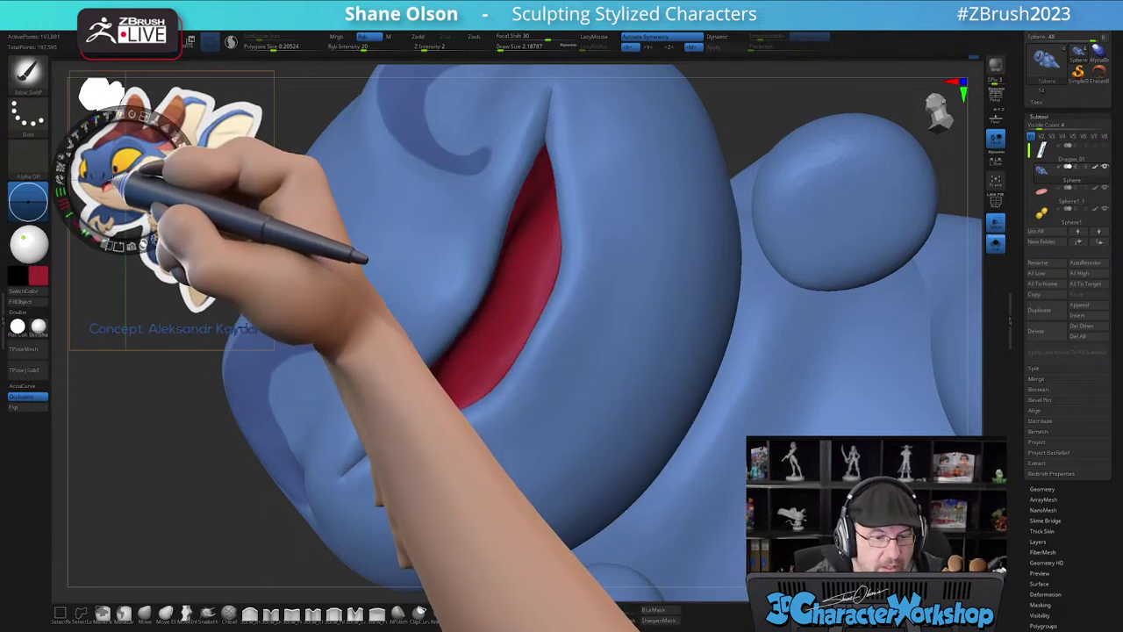
key(z)
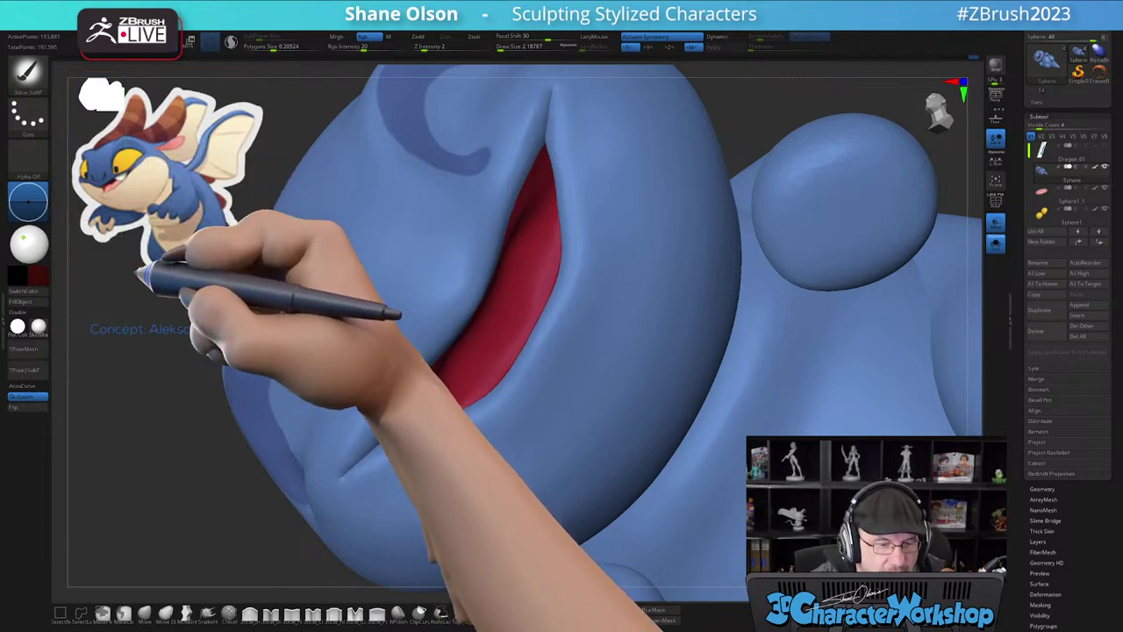
- Shade the deeper mouth interior and its corners with the darker red, using the soft paint brush at a draw size of about 10.5
alt+right_drag(477, 332, 459, 352)
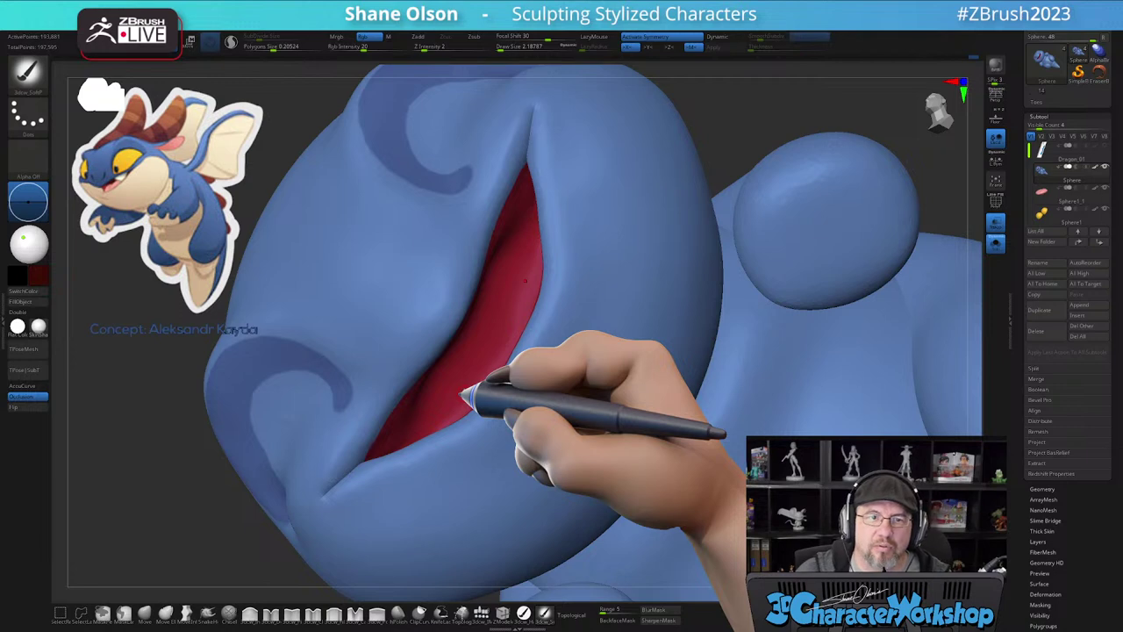
mouse_move(498, 345)
right_down()
mouse_move(518, 342)
mouse_move(515, 327)
mouse_move(501, 339)
right_up()
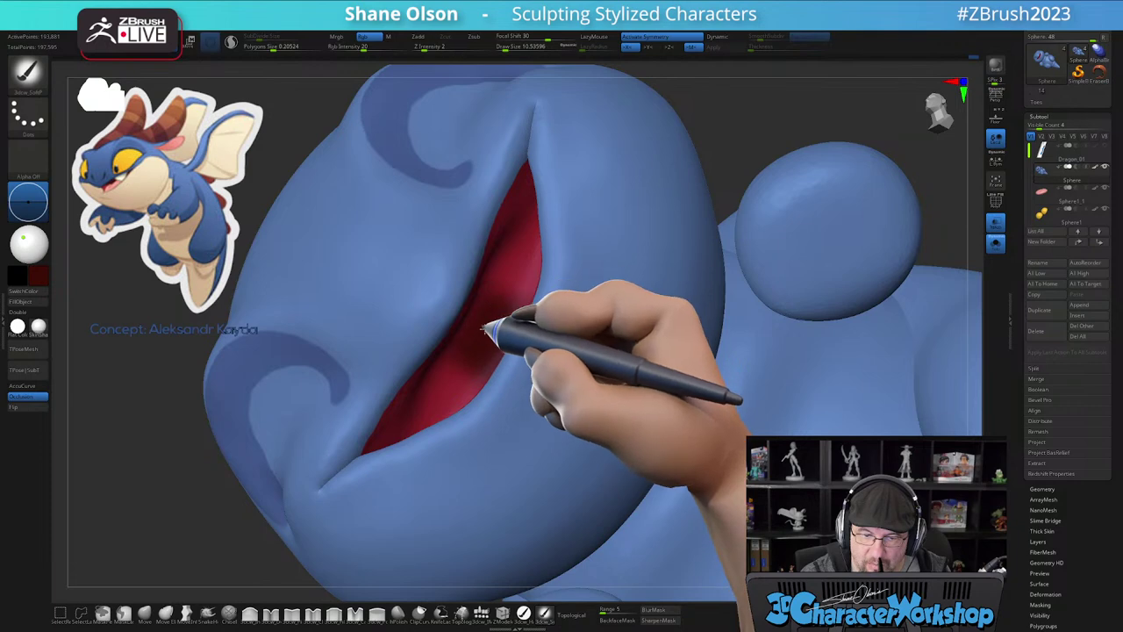
drag(511, 277, 511, 314)
right_drag(505, 309, 522, 308)
drag(454, 427, 439, 424)
right_drag(516, 356, 503, 355)
mouse_move(522, 255)
mouse_down()
mouse_move(509, 296)
mouse_move(506, 275)
mouse_up()
right_drag(506, 273, 525, 292)
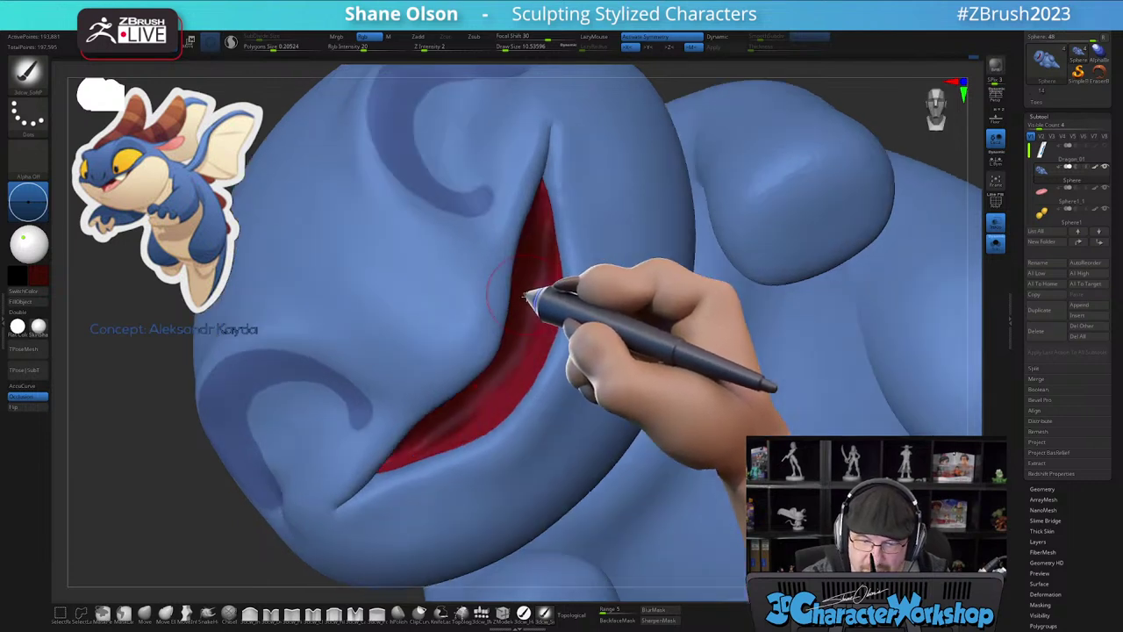
right_drag(539, 337, 534, 356)
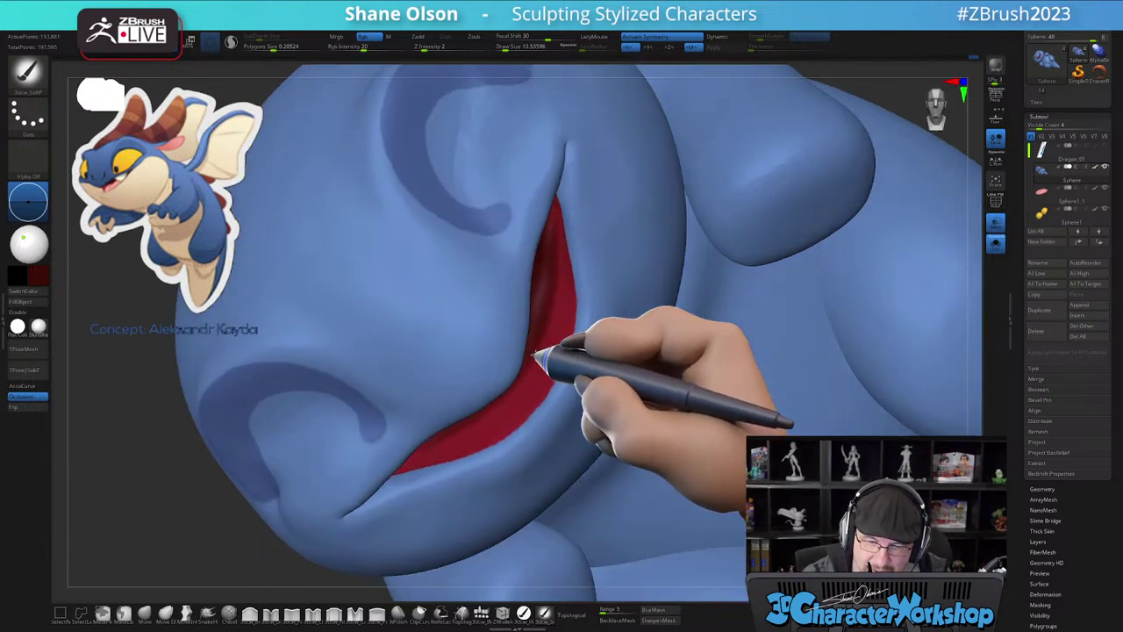
right_drag(504, 403, 518, 380)
mouse_move(516, 386)
mouse_down()
mouse_move(447, 431)
mouse_move(507, 402)
mouse_up()
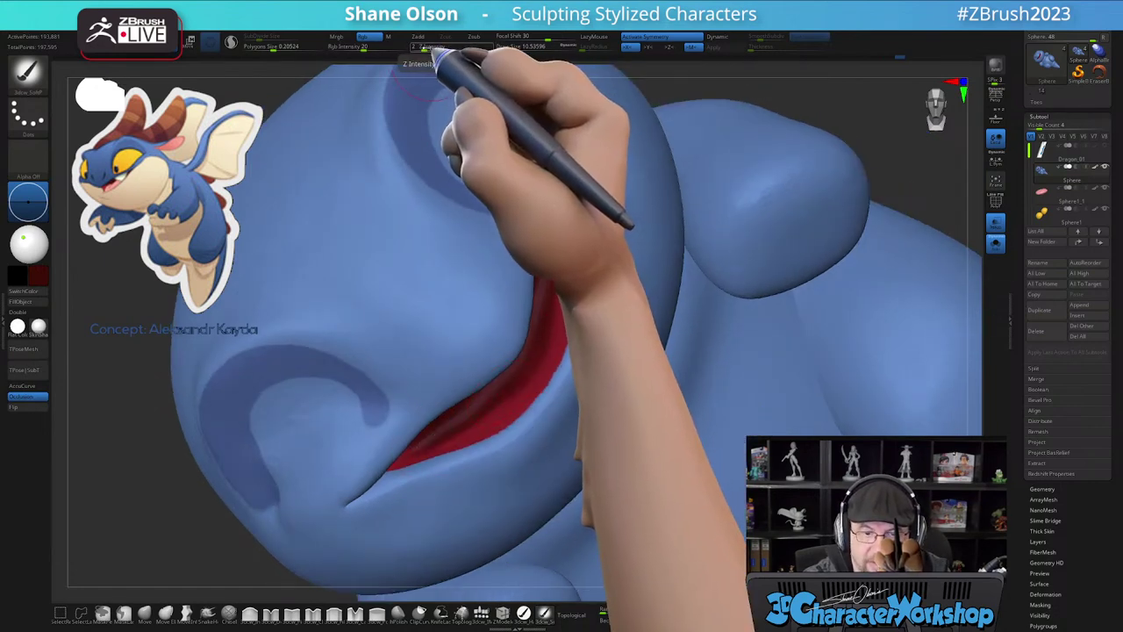
right_drag(435, 389, 533, 396)
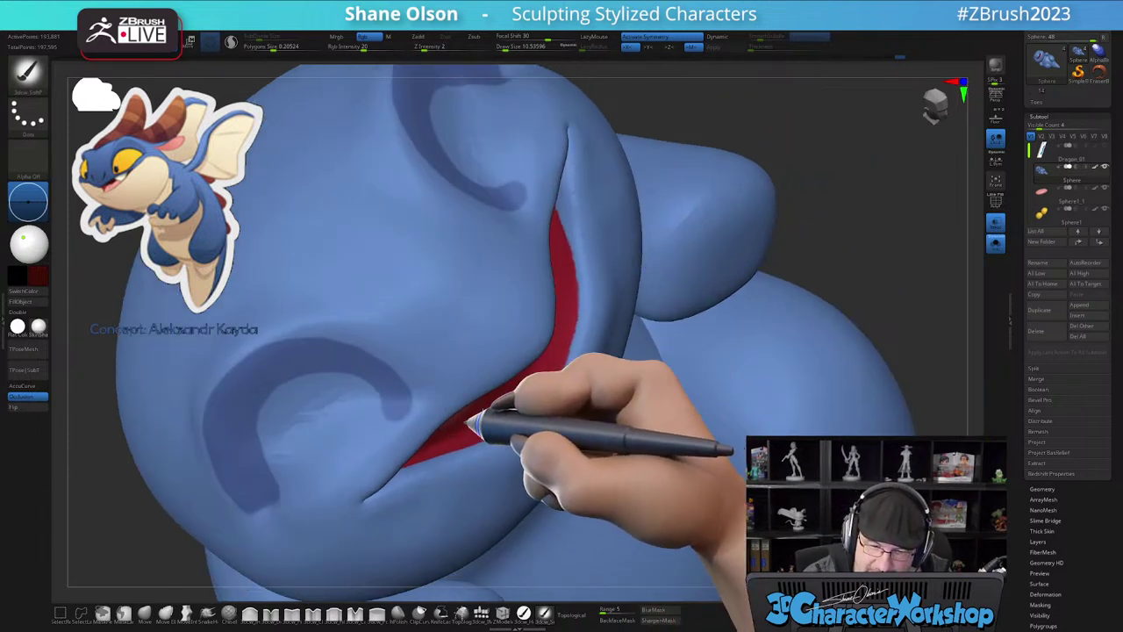
mouse_move(534, 396)
ctrl+right_down()
mouse_move(526, 465)
mouse_move(669, 444)
mouse_move(498, 414)
mouse_move(531, 403)
ctrl+right_up()
- Turn off Ghost and Transparency and compare the whole dragon and its painted mouth with the concept art
click(997, 245)
click(997, 229)
drag(525, 406, 532, 367)
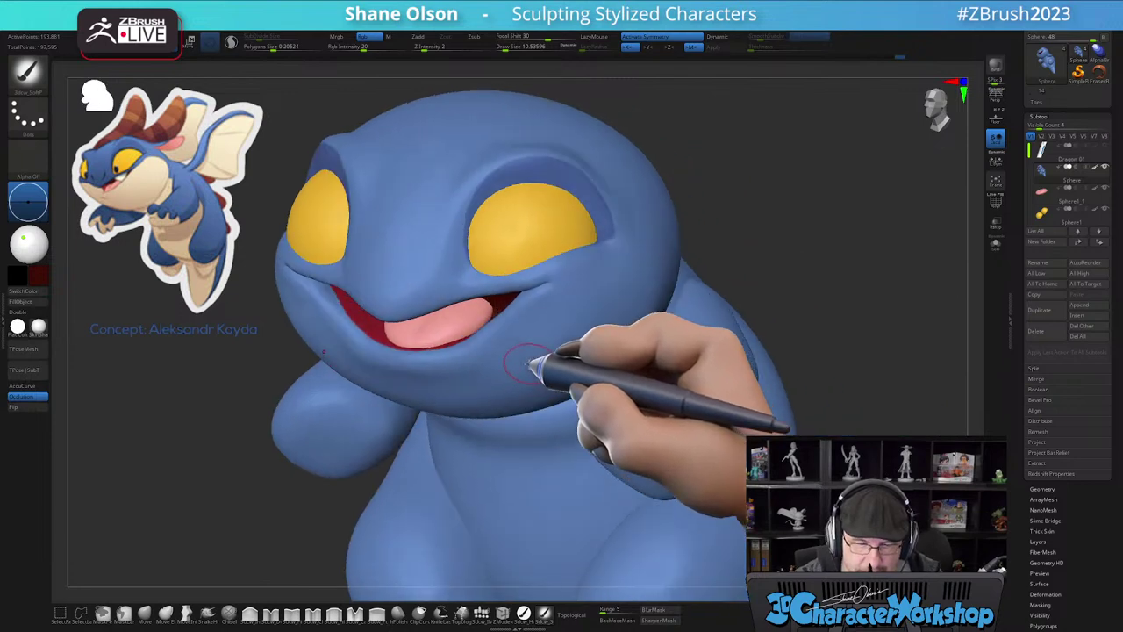
ctrl+right_drag(479, 349, 479, 447)
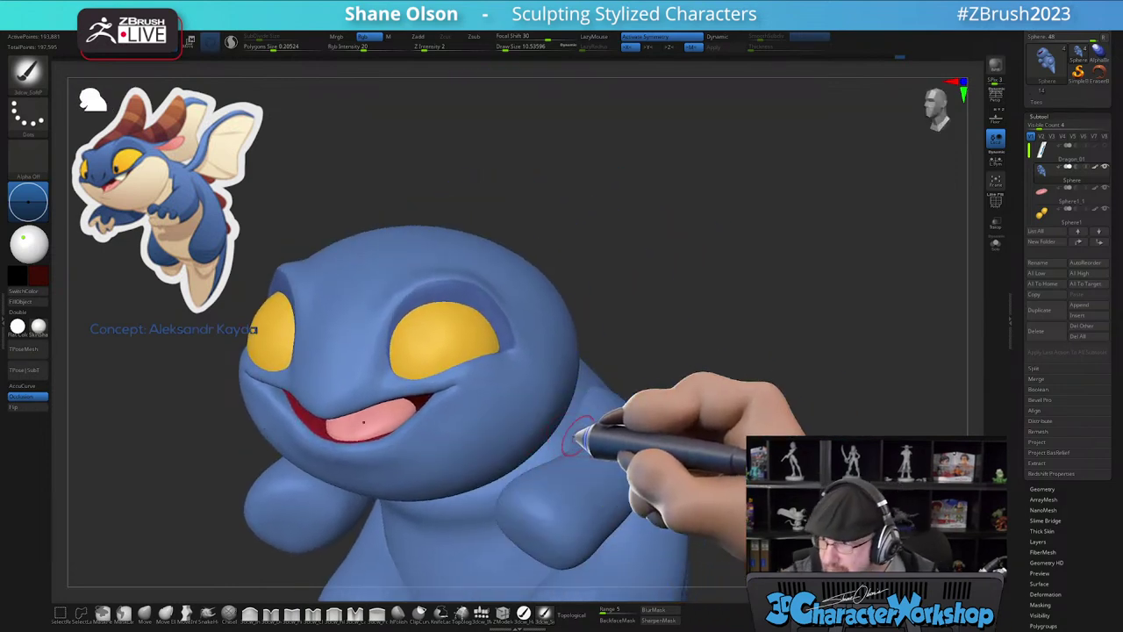
ctrl+right_drag(727, 305, 660, 296)
right_drag(660, 296, 714, 308)
alt+drag(714, 308, 654, 263)
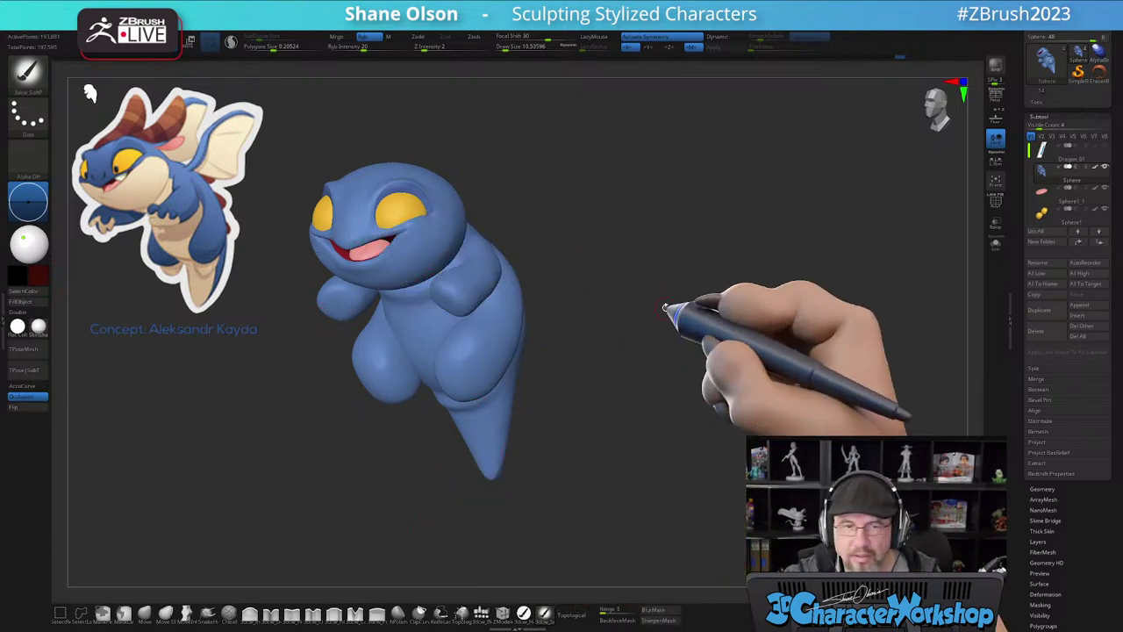
alt+drag(614, 372, 645, 358)
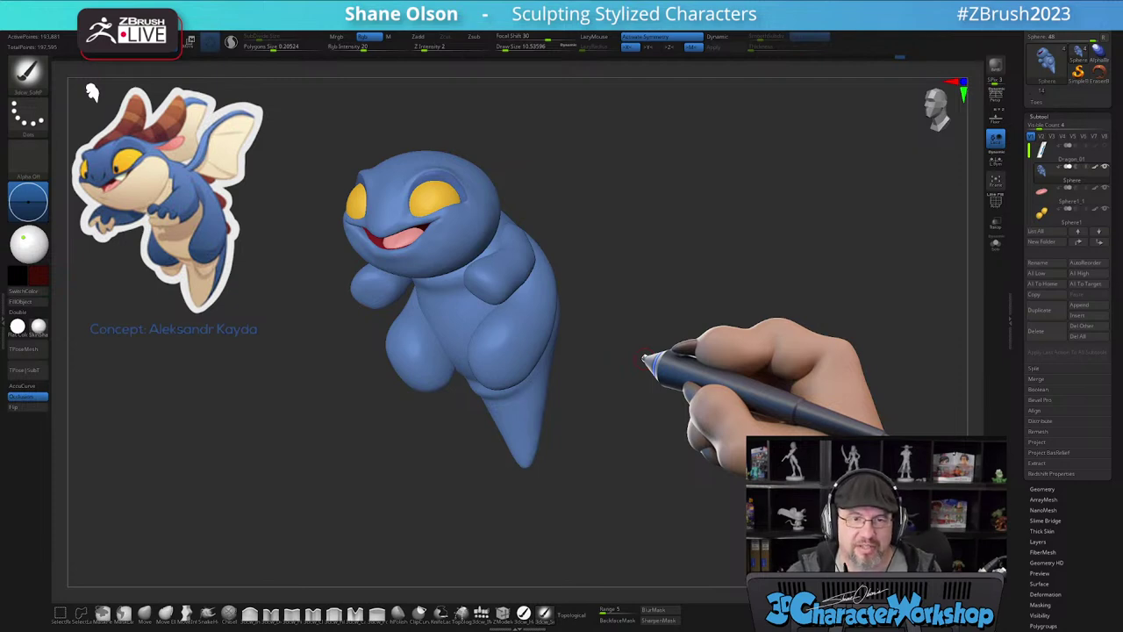
drag(673, 389, 645, 394)
alt+drag(702, 351, 488, 446)
- Try sculpting long symmetrical creases down the dragon's back with a detail brush at a draw size of about 10.5
mouse_move(613, 444)
mouse_down()
mouse_move(592, 453)
mouse_move(637, 395)
mouse_up()
key(shift+f)
key(shift+f)
click(267, 613)
key(s)
mouse_move(541, 415)
right_down()
mouse_move(571, 439)
mouse_move(567, 402)
right_up()
key(s)
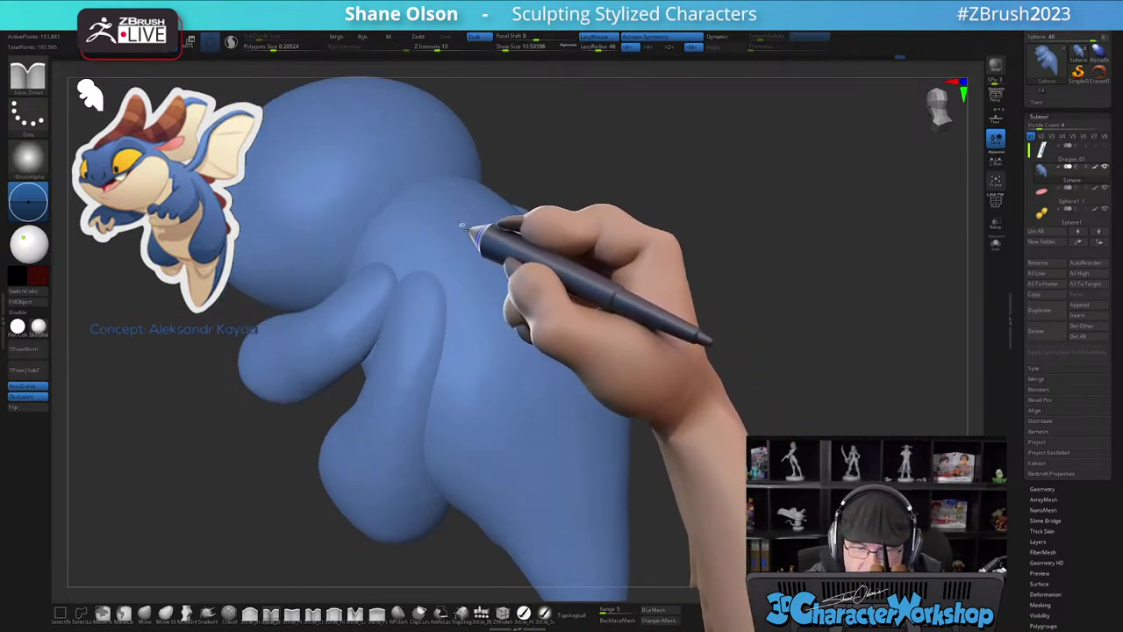
mouse_move(480, 242)
mouse_down()
mouse_move(502, 286)
mouse_move(482, 391)
mouse_move(488, 443)
mouse_up()
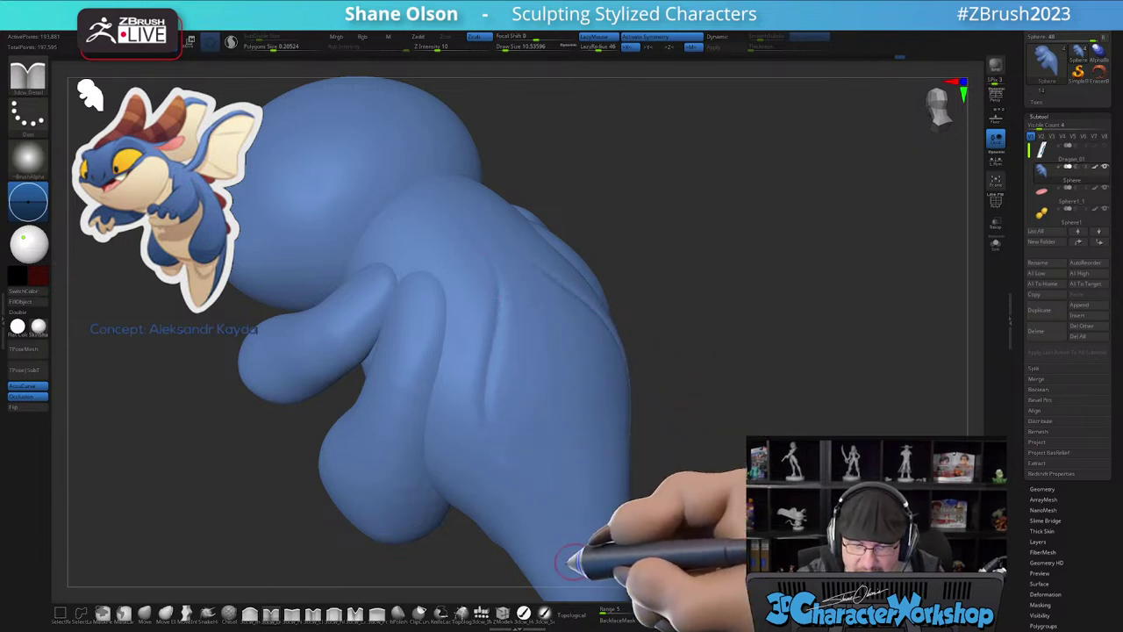
mouse_move(730, 486)
mouse_down()
mouse_move(697, 492)
mouse_move(744, 485)
mouse_up()
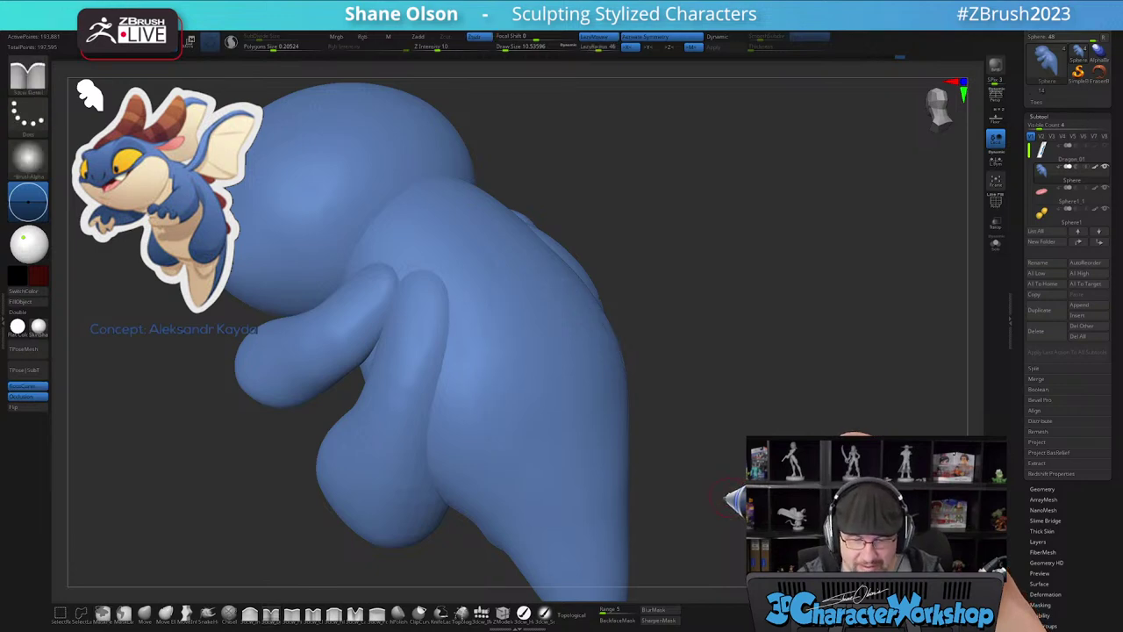
drag(640, 339, 690, 347)
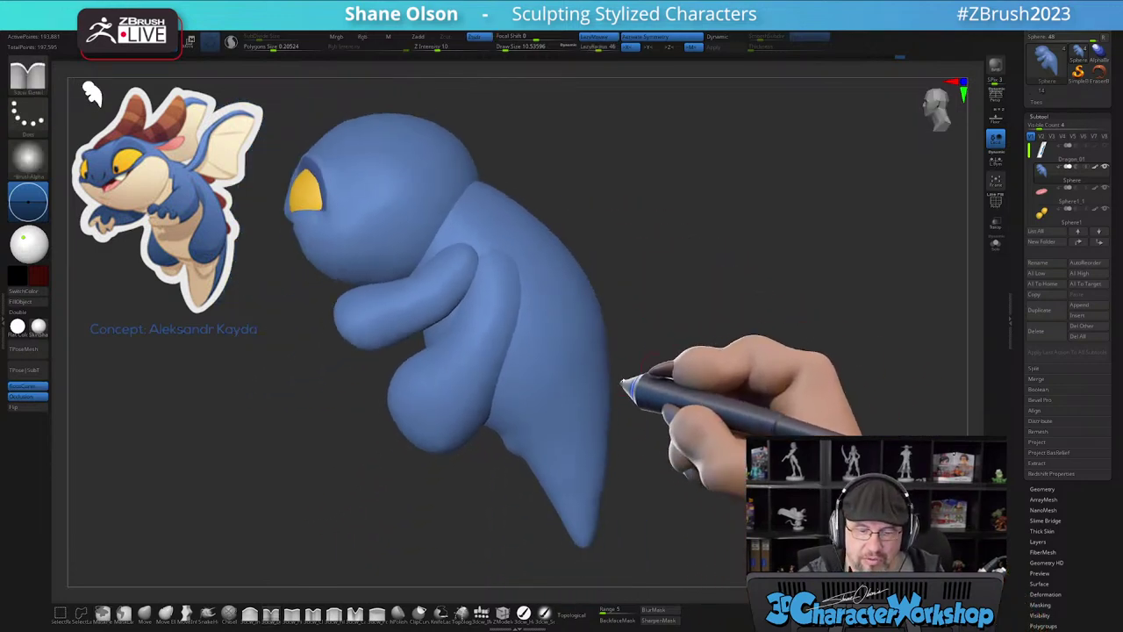
drag(658, 406, 681, 453)
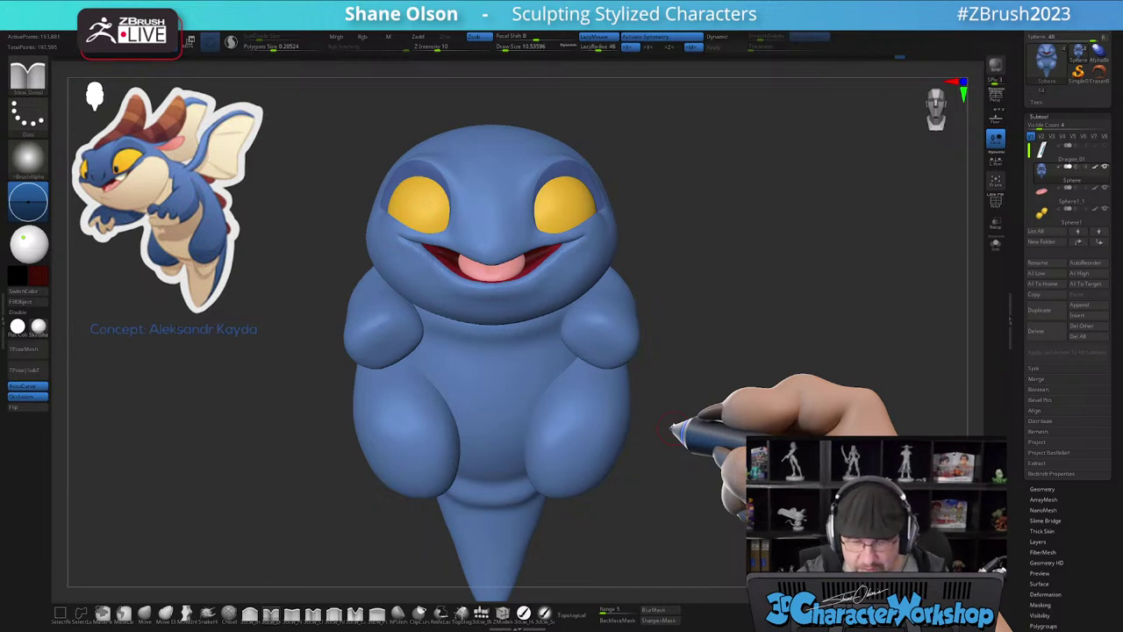
- Switch to the Move brush for reshaping the head and enlarge its draw size to about 46
key(s)
drag(683, 389, 695, 391)
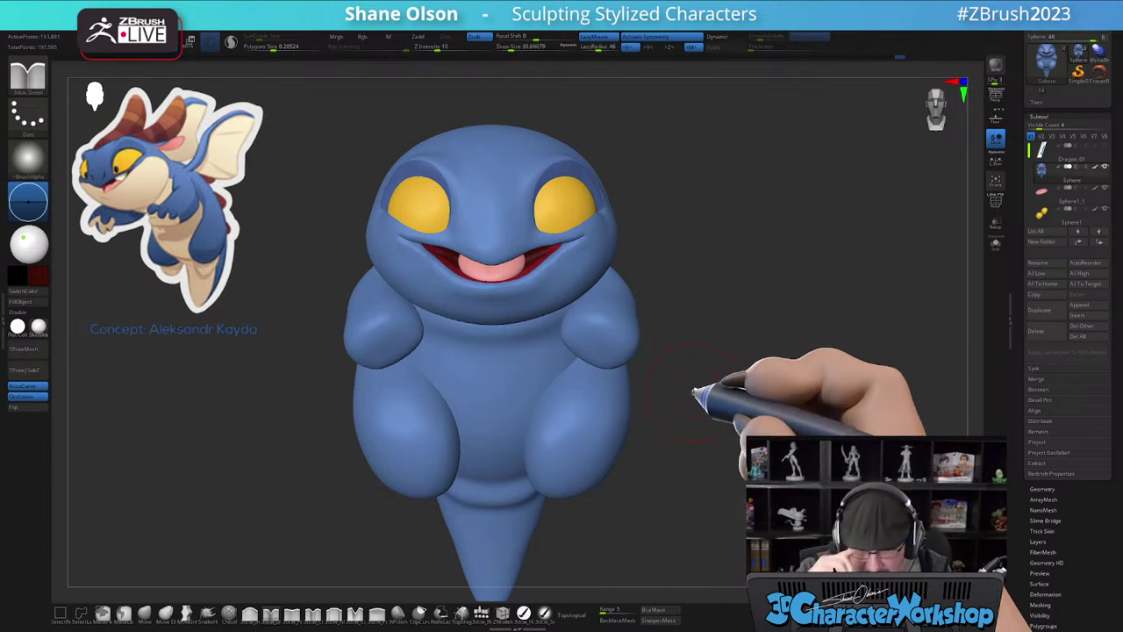
right_drag(630, 368, 609, 339)
mouse_move(574, 261)
ctrl+right_down()
mouse_move(583, 271)
mouse_move(566, 269)
ctrl+right_up()
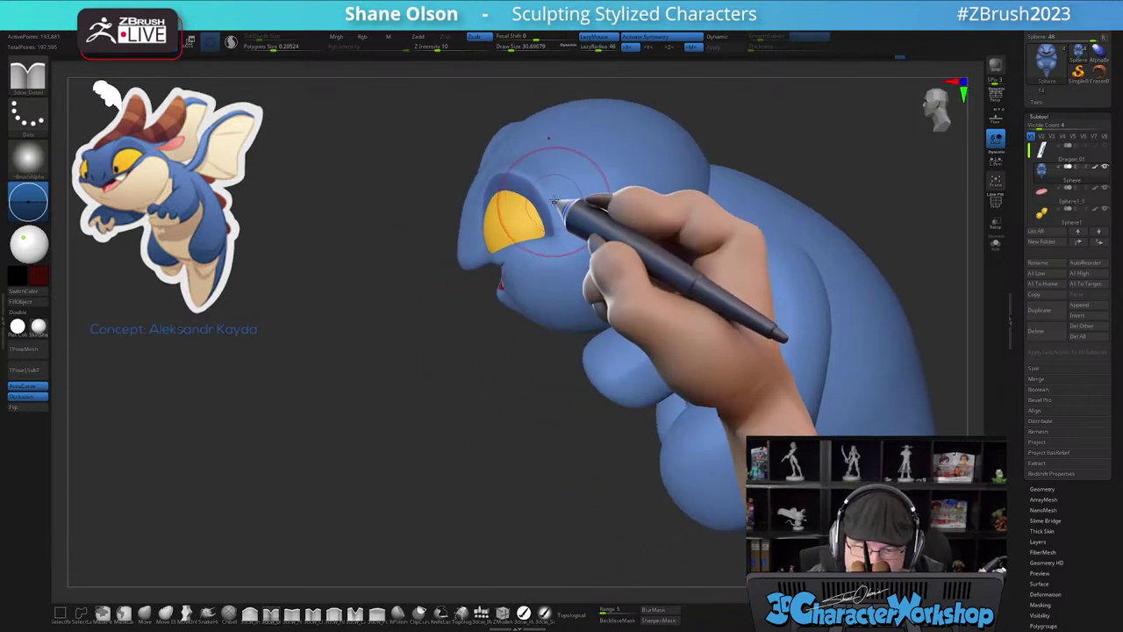
key(shift+f)
key(shift+f)
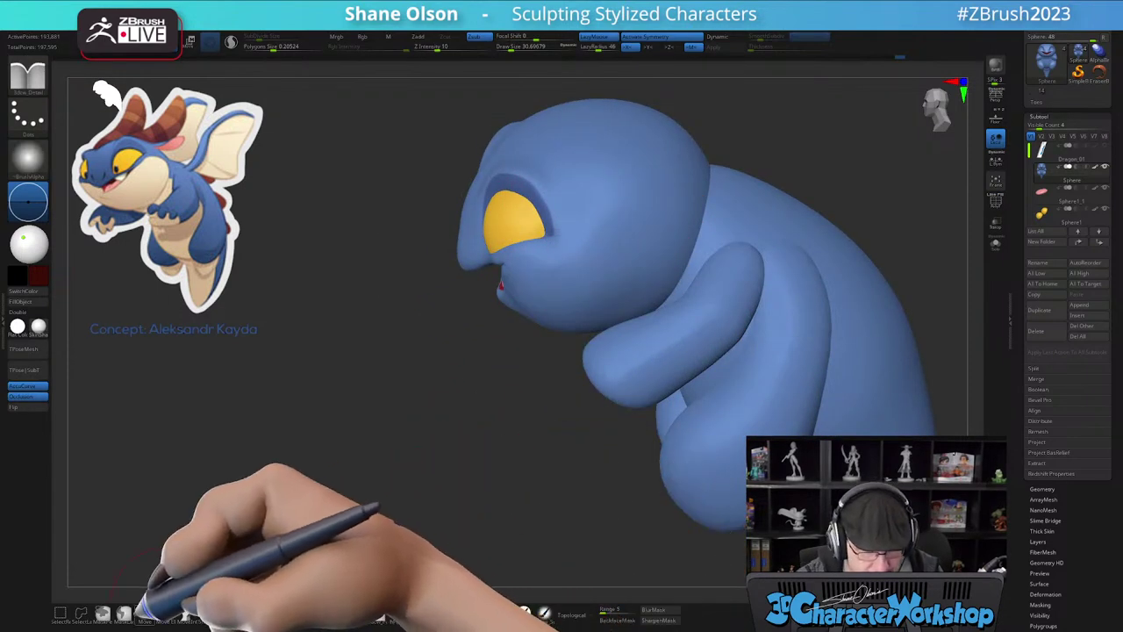
click(145, 613)
ctrl+right_drag(443, 353, 444, 362)
right_drag(427, 471, 446, 456)
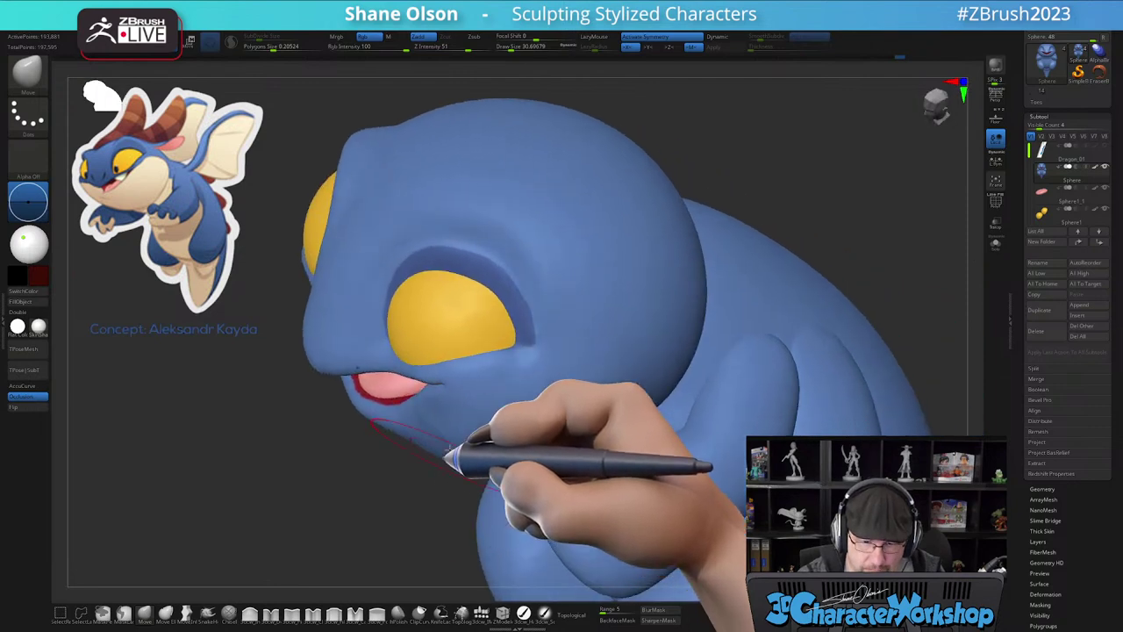
key(])
- Reshape the brows and upper eye sockets symmetrically with the Move brush at a draw size of about 30.6
mouse_move(448, 299)
right_down()
mouse_move(491, 276)
mouse_move(472, 284)
mouse_move(574, 282)
mouse_move(558, 316)
right_up()
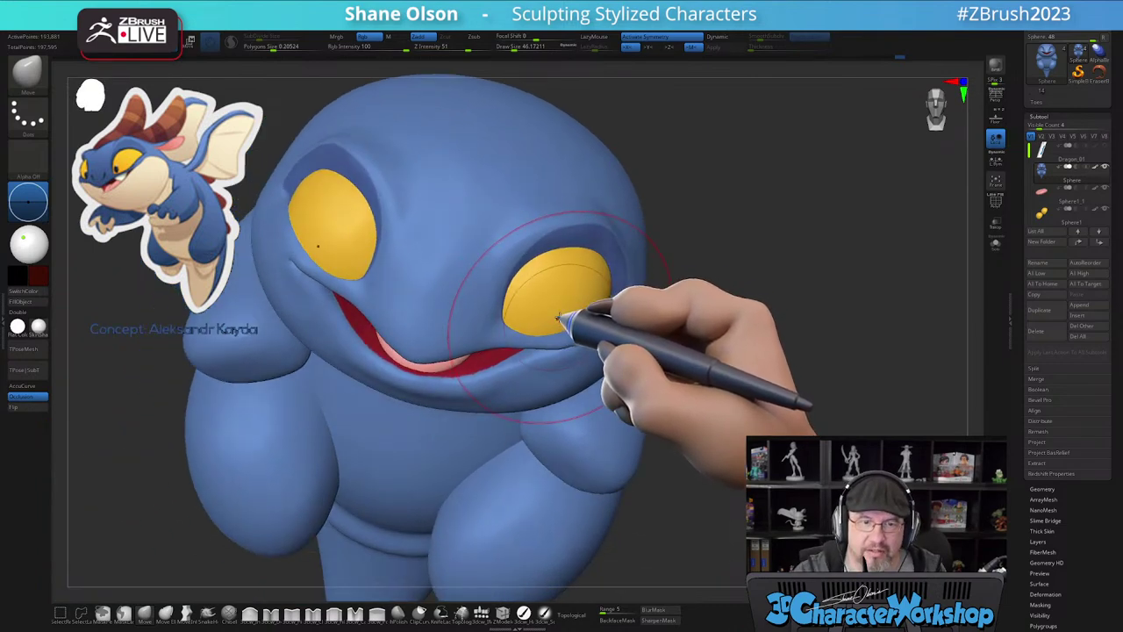
right_drag(558, 303, 569, 306)
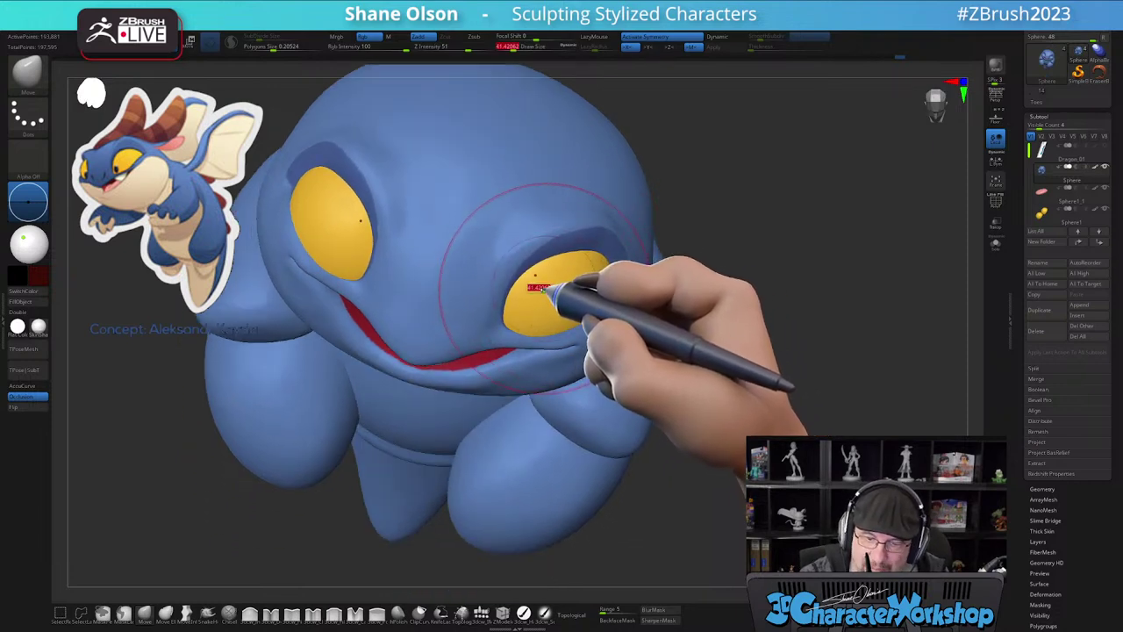
mouse_move(602, 261)
right_down()
mouse_move(535, 289)
mouse_move(602, 258)
mouse_move(614, 289)
mouse_move(621, 270)
mouse_move(580, 275)
right_up()
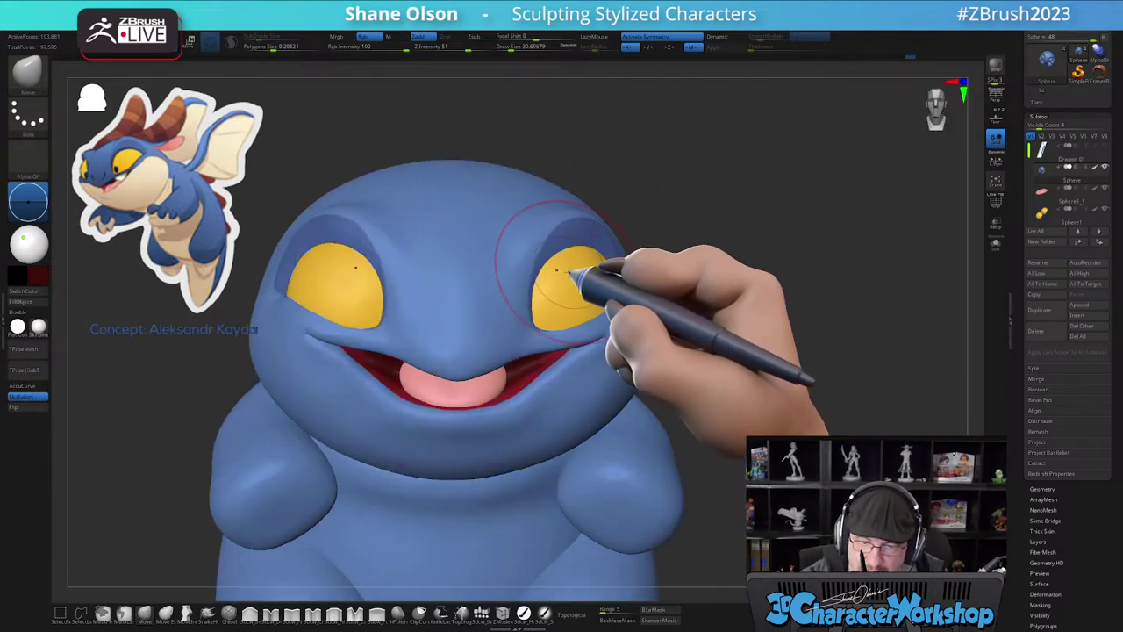
drag(591, 284, 560, 306)
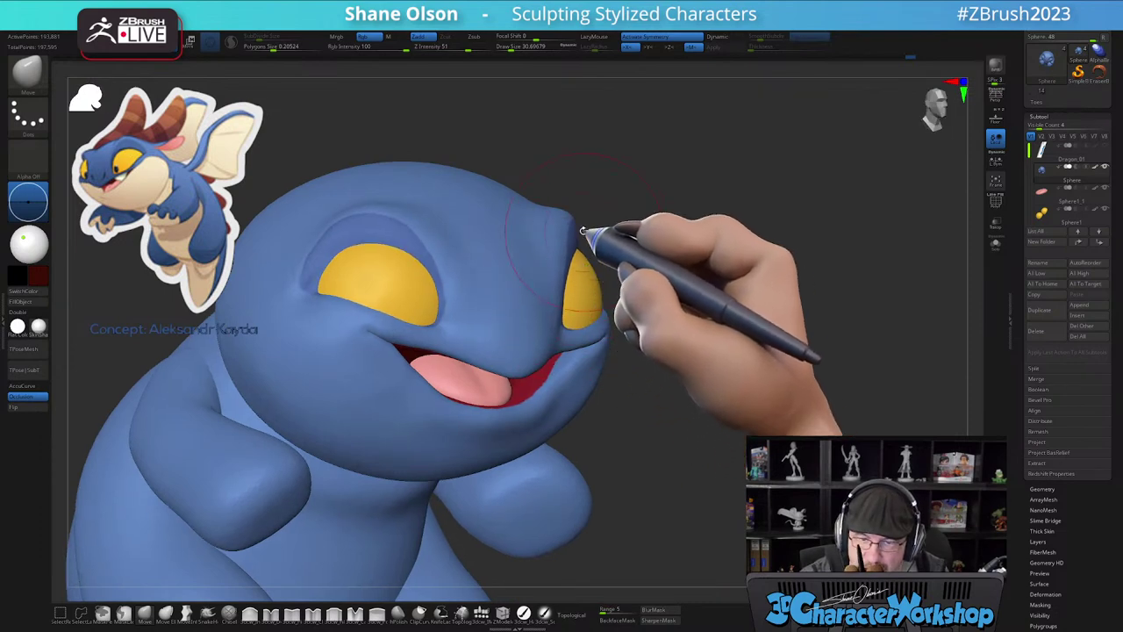
drag(604, 242, 601, 305)
mouse_move(539, 264)
right_down()
mouse_move(559, 329)
mouse_move(531, 282)
mouse_move(533, 304)
mouse_move(529, 275)
mouse_move(533, 296)
right_up()
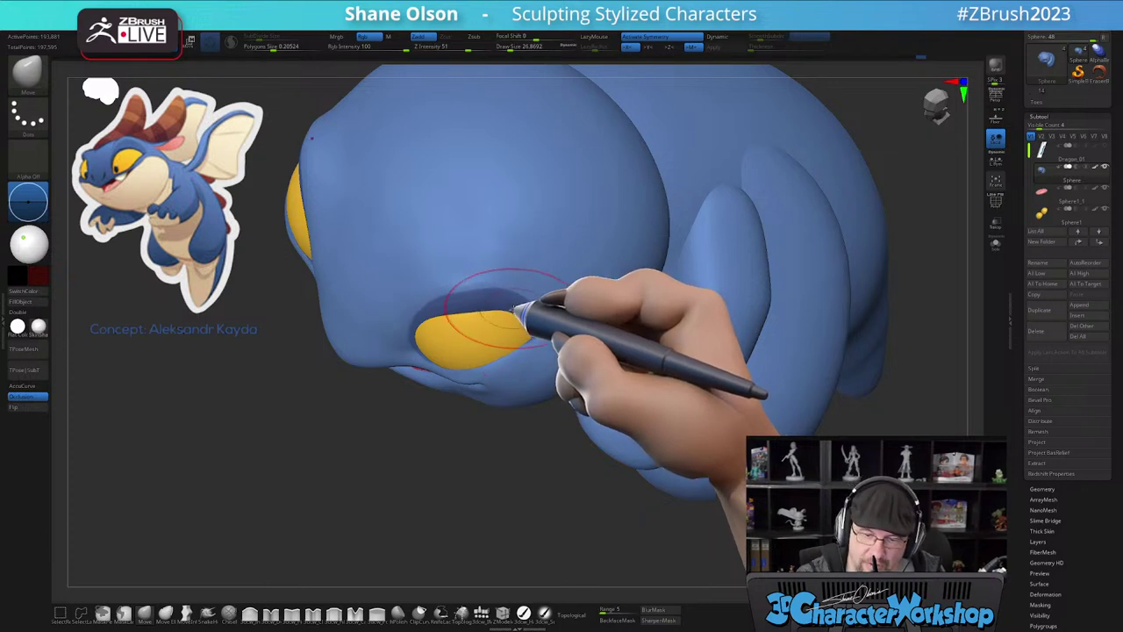
- Refine the rims of the upper eye sockets with the Move brush, reducing the draw size to about 18.5
key([)
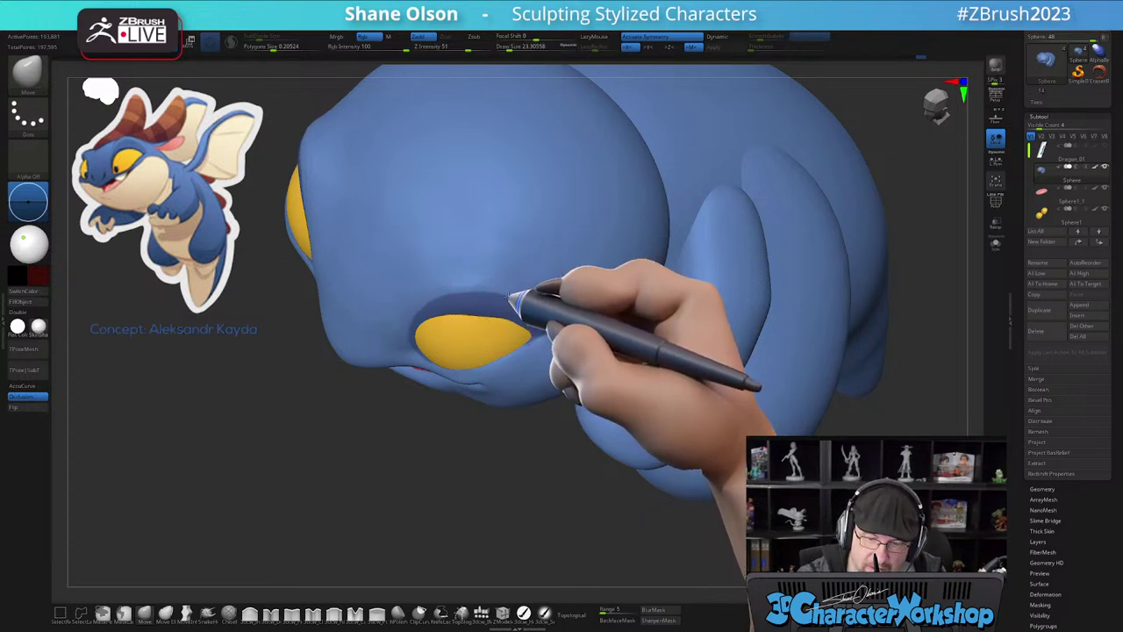
right_drag(520, 273, 562, 250)
mouse_move(523, 301)
right_down()
mouse_move(529, 319)
mouse_move(509, 311)
mouse_move(539, 338)
mouse_move(518, 346)
mouse_move(523, 337)
right_up()
key(s)
drag(524, 328, 514, 326)
right_drag(551, 302, 514, 314)
key(s)
drag(509, 313, 514, 312)
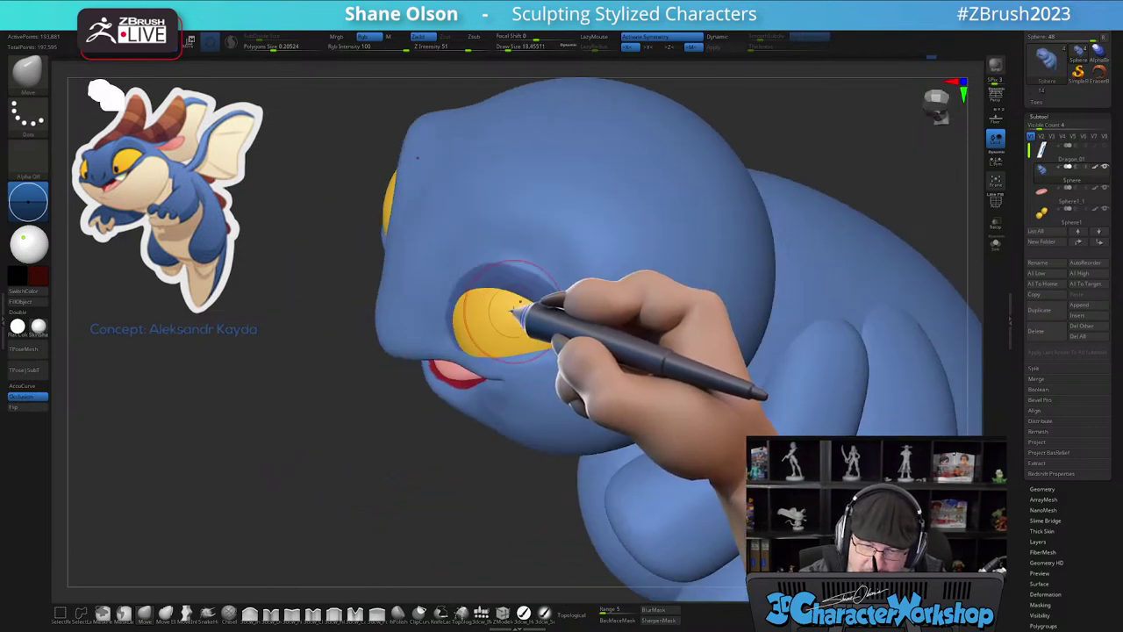
right_drag(538, 333, 620, 294)
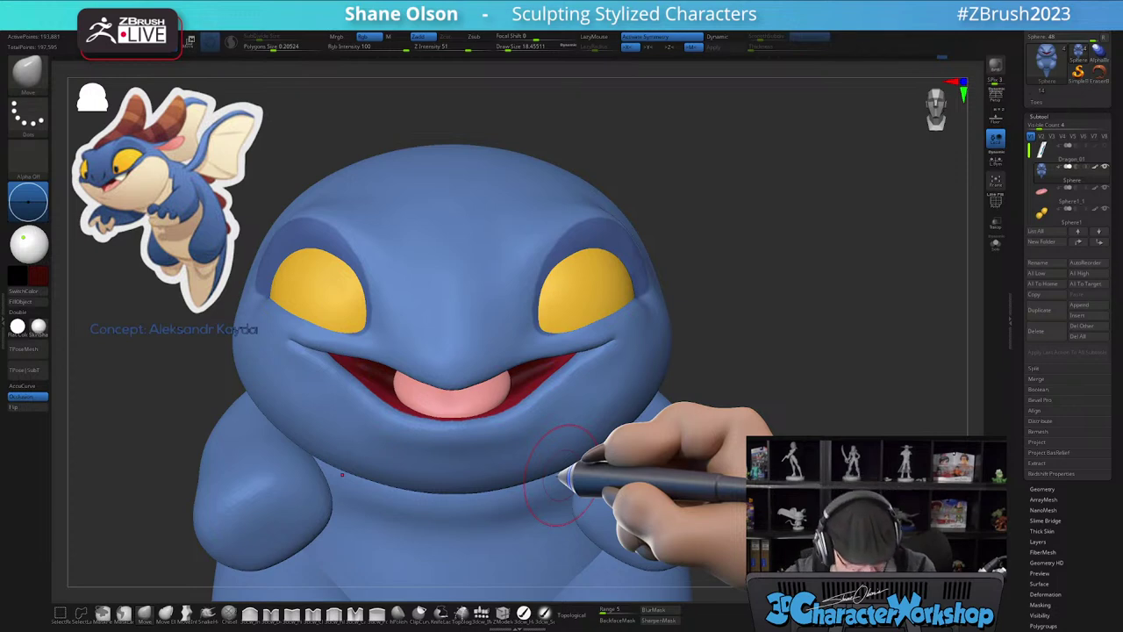
- Adjust the outer eye corners and the skin beside them with the Move brush at a draw size of about 17
right_drag(619, 426, 546, 329)
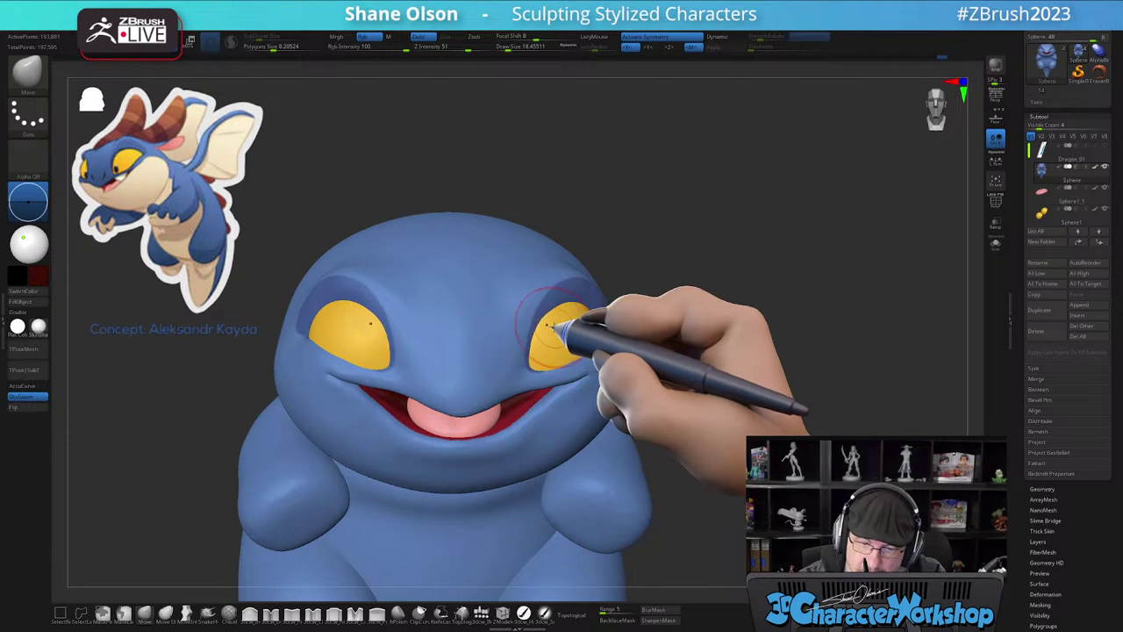
key([)
mouse_move(586, 321)
right_down()
mouse_move(612, 335)
mouse_move(601, 310)
right_up()
key(])
drag(620, 293, 647, 306)
mouse_move(646, 307)
right_down()
mouse_move(635, 286)
mouse_move(637, 302)
right_up()
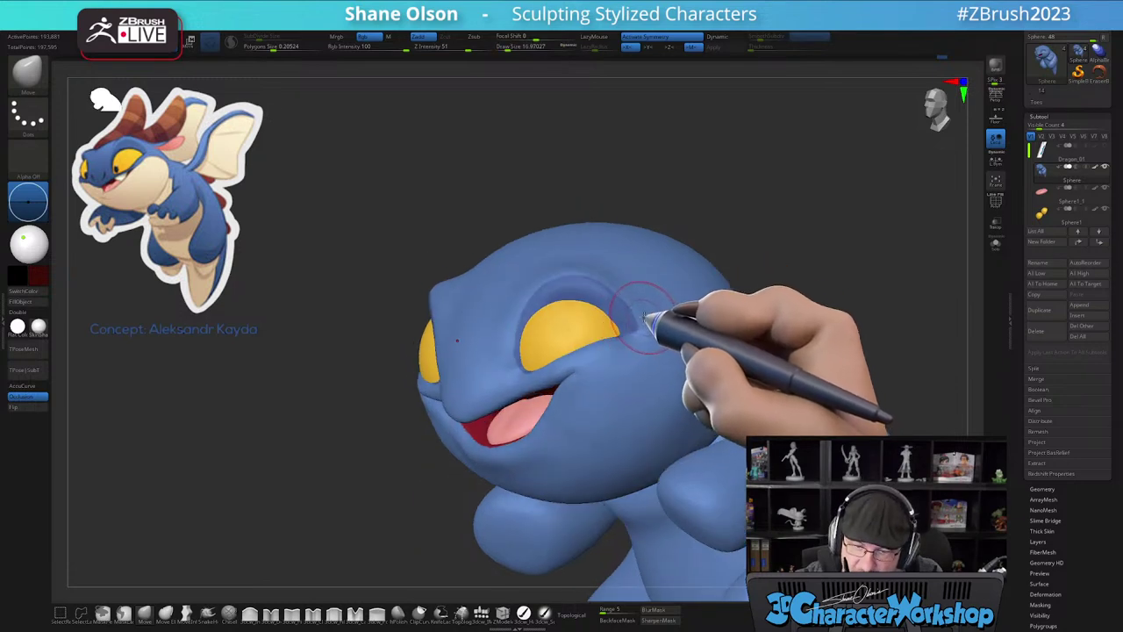
drag(635, 308, 638, 304)
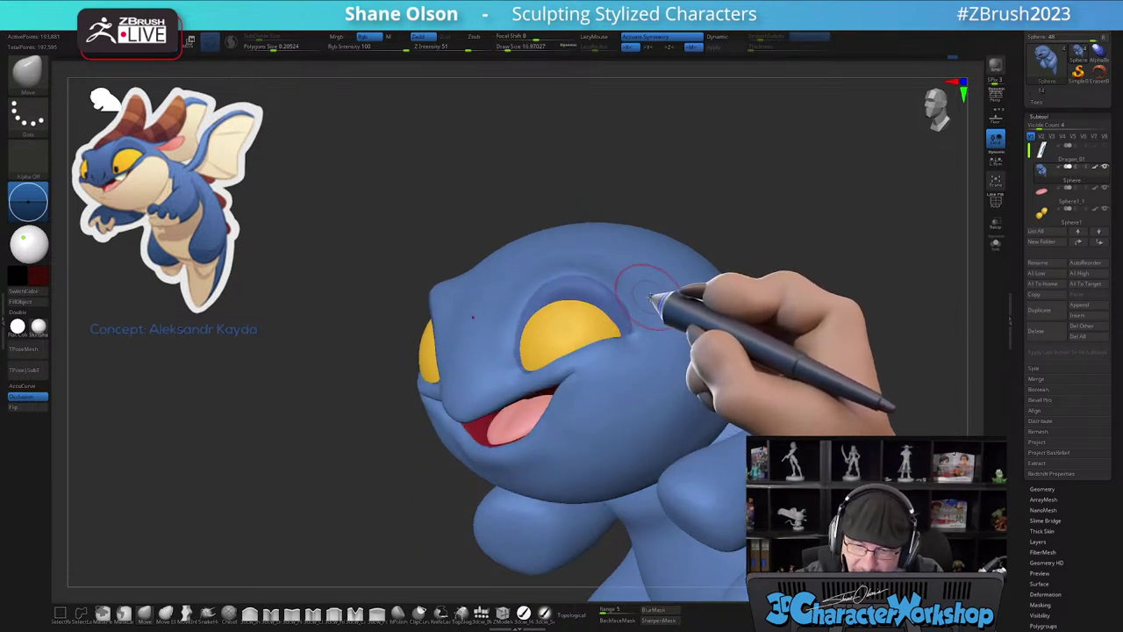
right_drag(654, 288, 644, 297)
drag(642, 300, 629, 309)
mouse_move(660, 301)
right_down()
mouse_move(558, 454)
mouse_move(584, 465)
right_up()
- Carve creases around the outer and inner edges of the upper eye sockets with the detail brush at a draw size of about 12.9
click(251, 613)
key([)
key([)
drag(377, 390, 452, 401)
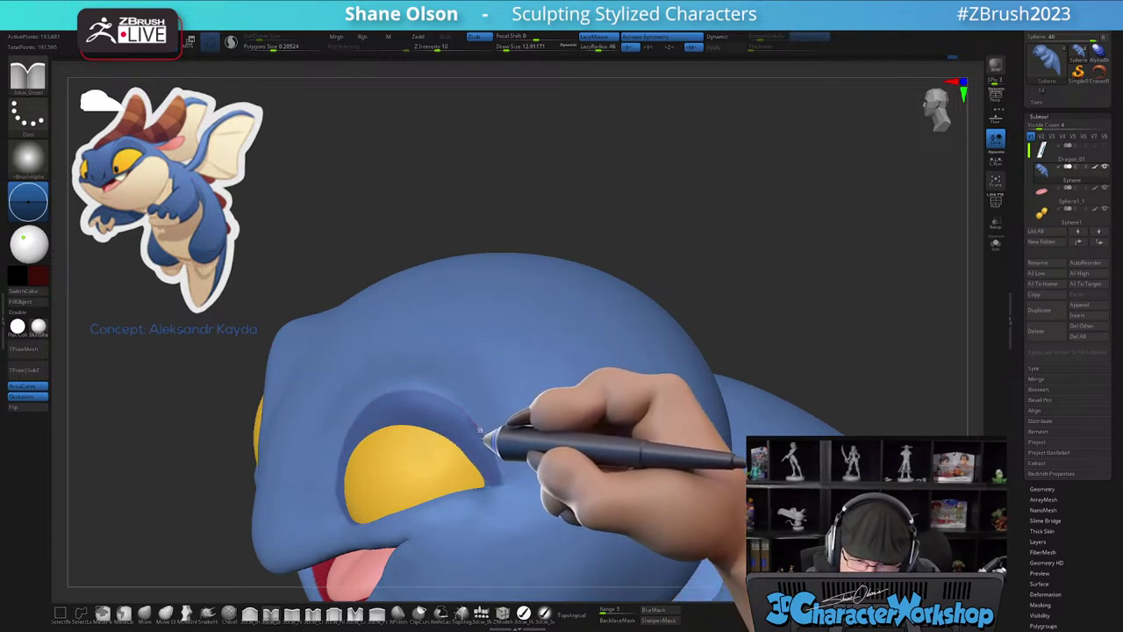
drag(493, 461, 500, 483)
mouse_move(518, 427)
right_down()
mouse_move(547, 408)
mouse_move(523, 460)
mouse_move(536, 409)
mouse_move(617, 404)
mouse_move(597, 433)
right_up()
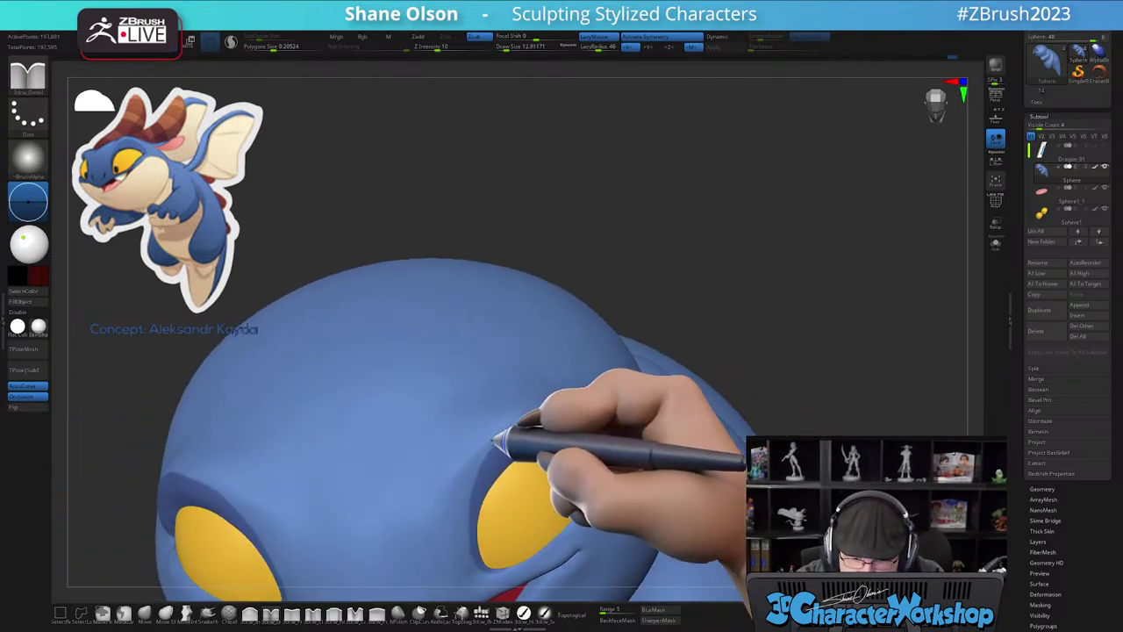
drag(488, 453, 478, 544)
- Deepen the crease at the inner eye corners and along the full upper eyelids with the detail brush
mouse_move(512, 464)
right_down()
mouse_move(515, 441)
mouse_move(461, 488)
mouse_move(435, 478)
right_up()
mouse_move(502, 472)
right_down()
mouse_move(509, 494)
mouse_move(554, 477)
mouse_move(550, 453)
mouse_move(507, 481)
right_up()
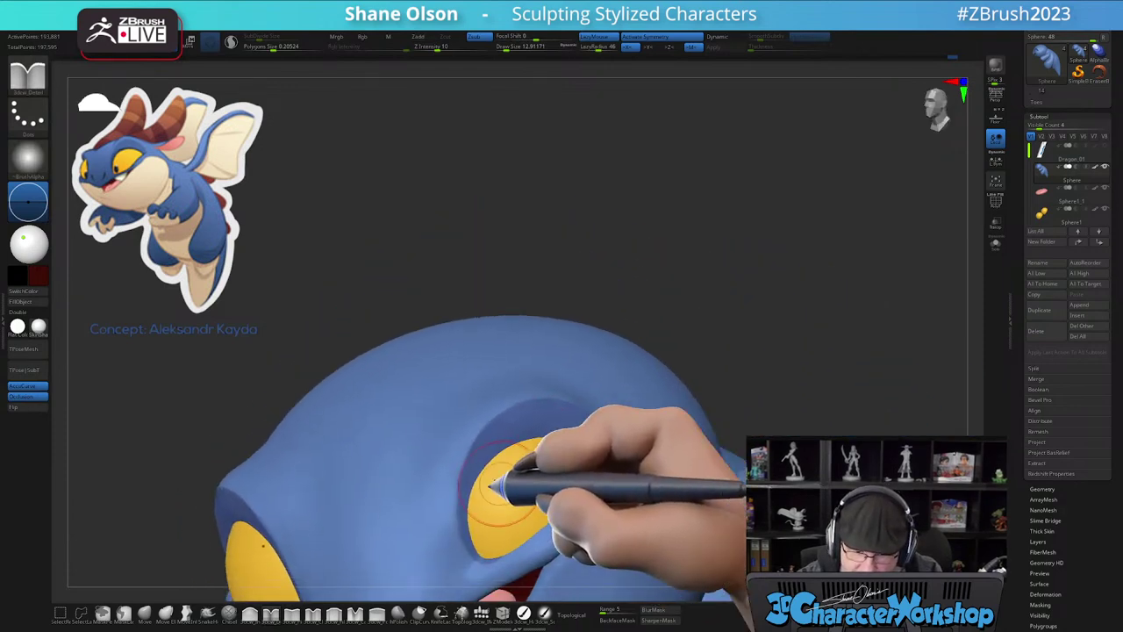
drag(454, 509, 472, 532)
mouse_move(492, 526)
right_down()
mouse_move(619, 484)
mouse_move(597, 522)
mouse_move(597, 482)
mouse_move(562, 522)
mouse_move(548, 456)
mouse_move(544, 477)
mouse_move(488, 460)
right_up()
drag(385, 444, 485, 496)
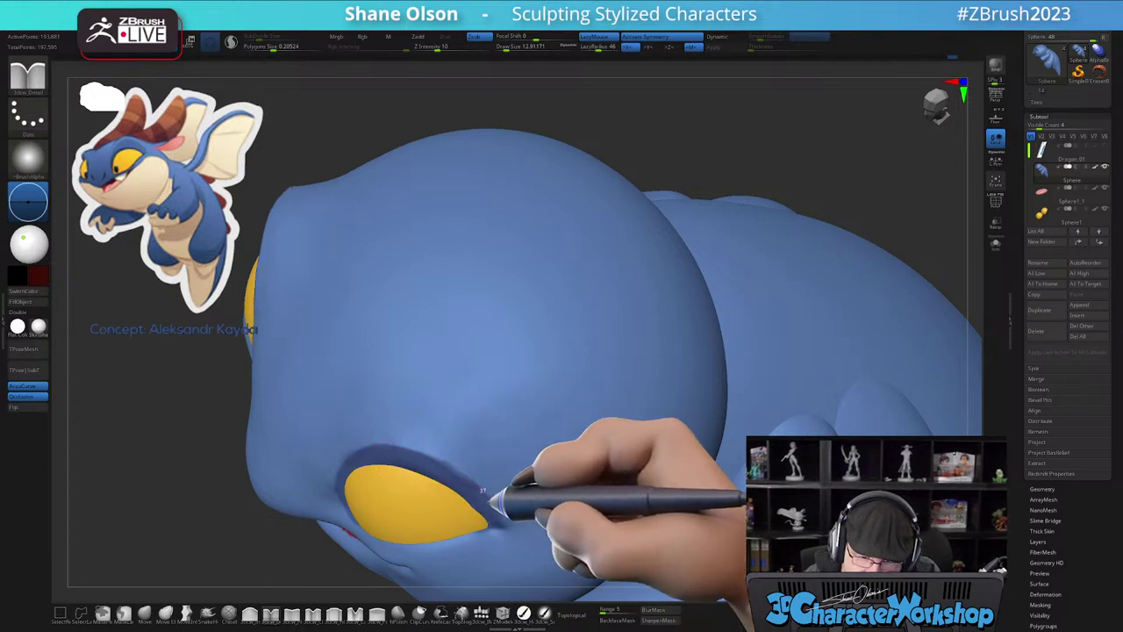
mouse_move(448, 458)
right_down()
mouse_move(469, 402)
mouse_move(483, 441)
mouse_move(460, 489)
mouse_move(556, 460)
mouse_move(536, 502)
mouse_move(564, 450)
right_up()
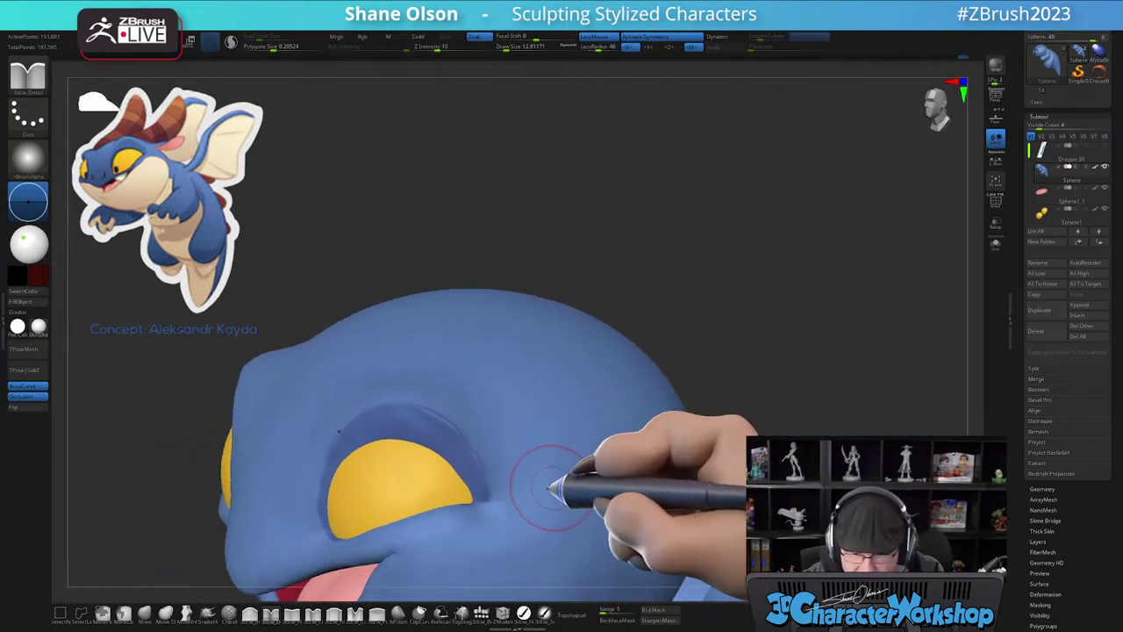
mouse_move(428, 475)
right_down()
mouse_move(450, 481)
mouse_move(438, 488)
mouse_move(574, 391)
mouse_move(534, 444)
right_up()
- Sharpen the brow rims with the Pinch brush at a draw size of about 9.4 and smooth the upper sockets at about 7.5
click(271, 614)
key(s)
drag(532, 441, 525, 441)
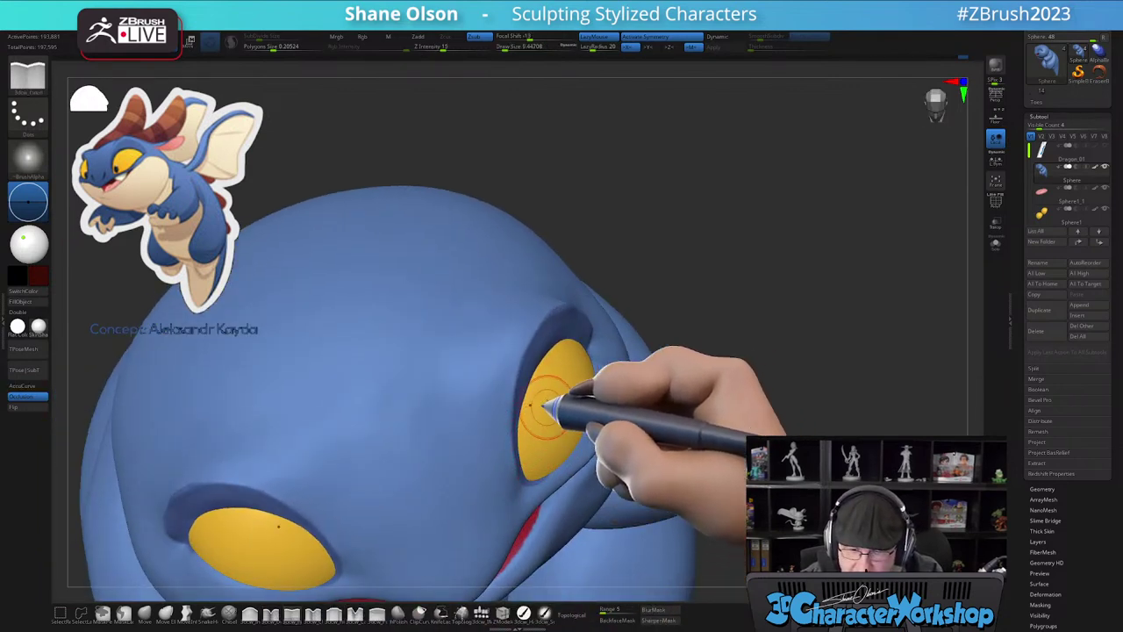
right_drag(542, 404, 520, 403)
drag(533, 317, 530, 335)
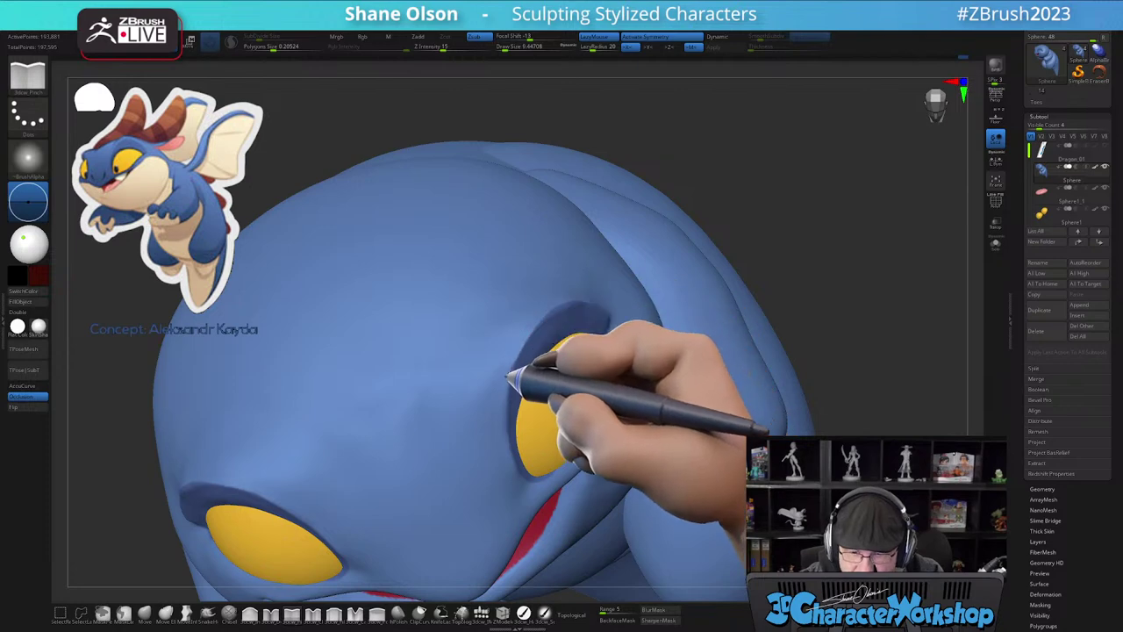
mouse_move(559, 409)
right_down()
mouse_move(552, 422)
mouse_move(558, 380)
right_up()
alt+right_drag(557, 380, 543, 461)
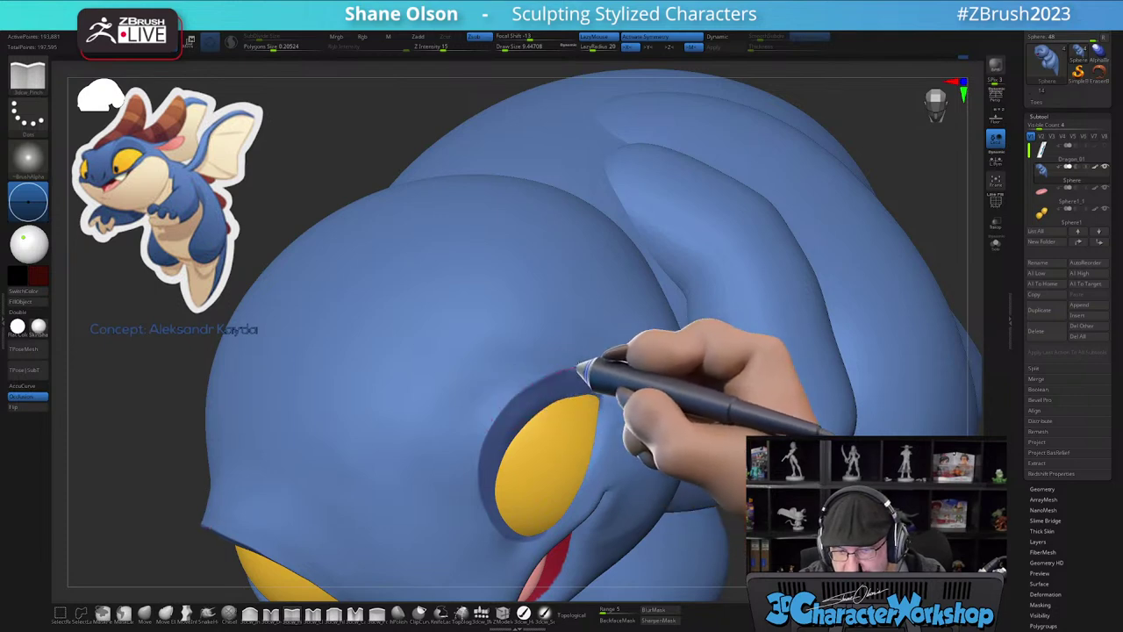
drag(574, 368, 620, 380)
mouse_move(620, 380)
right_down()
mouse_move(609, 369)
mouse_move(627, 417)
mouse_move(597, 421)
mouse_move(542, 399)
right_up()
key([)
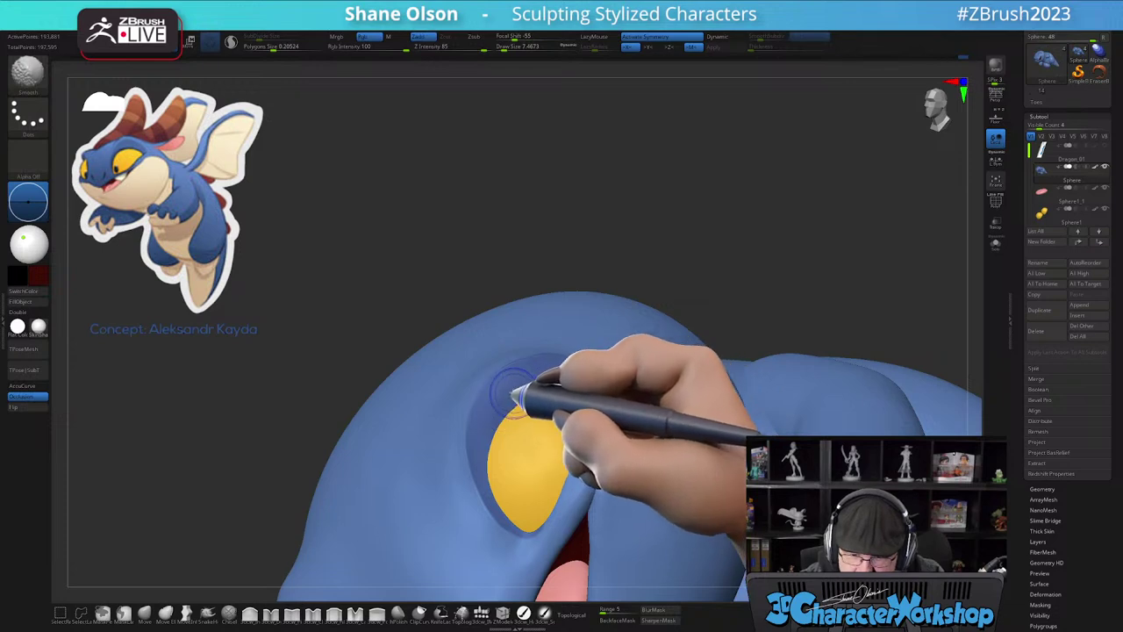
shift+drag(519, 394, 531, 420)
- Examine the refined eyes, mouth and overall body proportions from several angles against the concept art
mouse_move(530, 420)
right_down()
mouse_move(556, 439)
mouse_move(529, 395)
mouse_move(542, 459)
mouse_move(511, 299)
right_up()
mouse_move(632, 449)
right_down()
mouse_move(680, 474)
mouse_move(519, 510)
right_up()
mouse_move(442, 488)
right_down()
mouse_move(514, 489)
mouse_move(562, 457)
right_up()
shift+right_drag(617, 404, 621, 401)
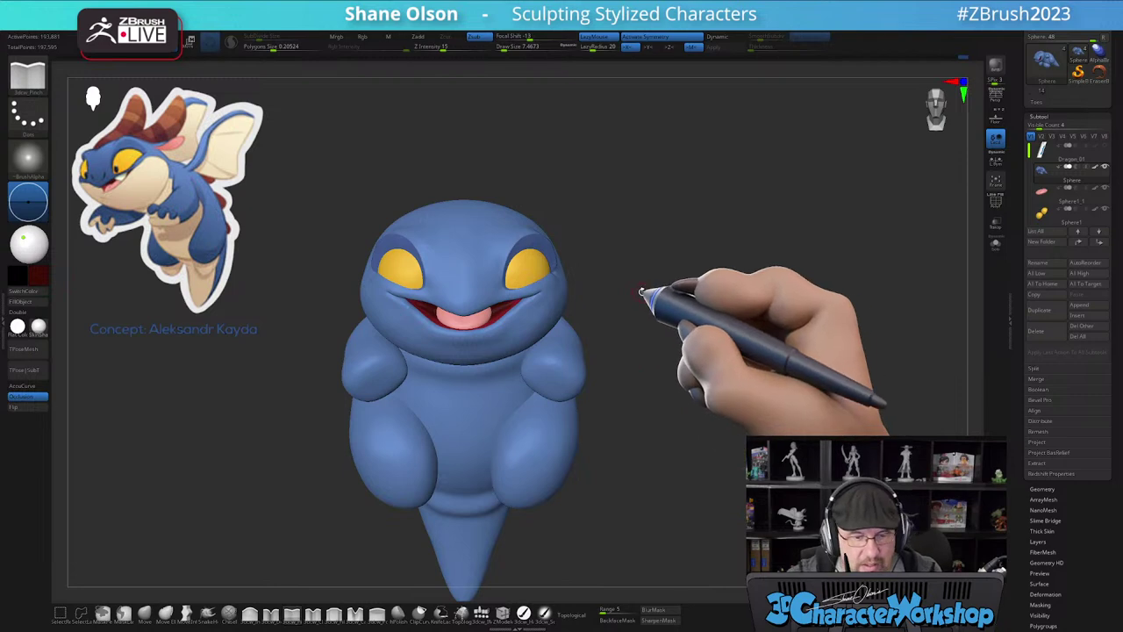
ctrl+right_drag(638, 292, 644, 331)
right_drag(680, 292, 674, 288)
alt+right_drag(709, 241, 678, 285)
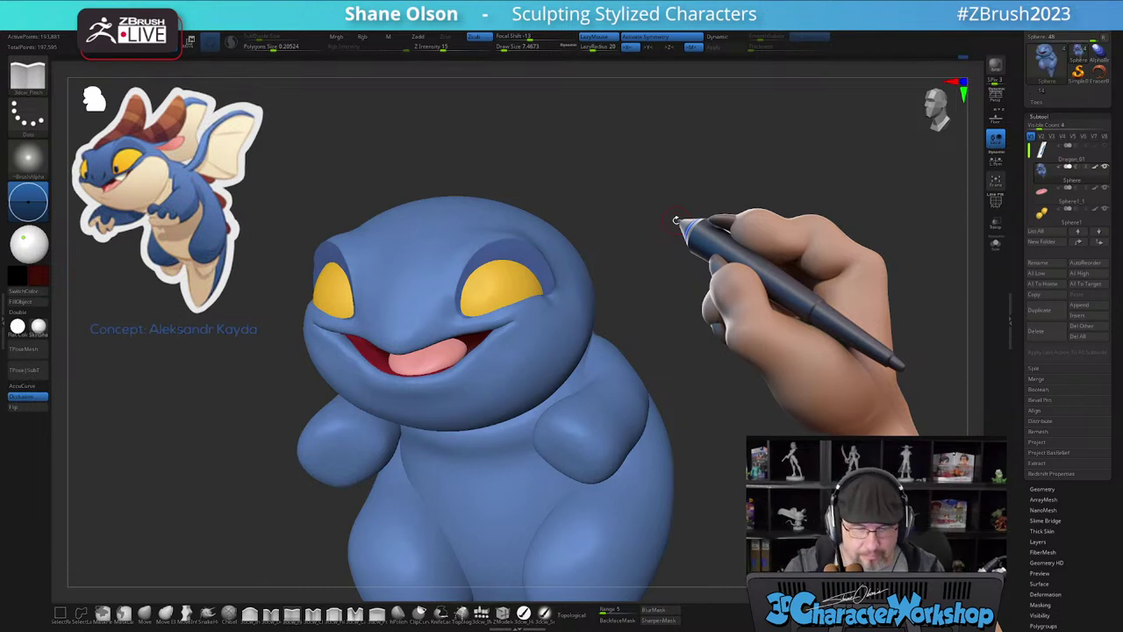
ctrl+right_drag(660, 233, 667, 231)
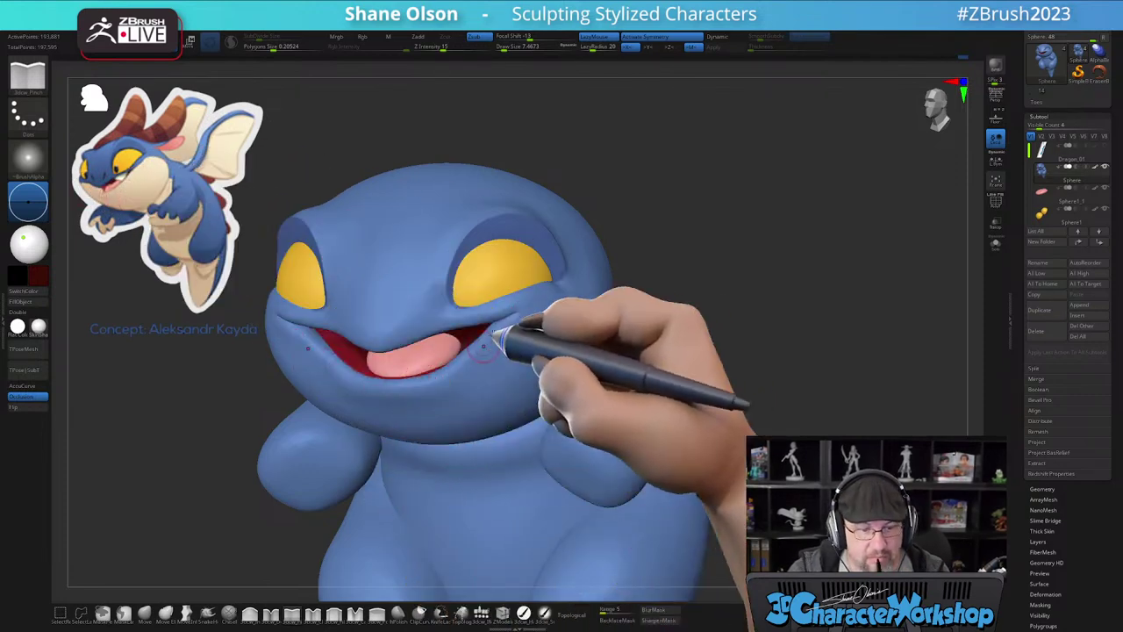
right_drag(749, 250, 746, 252)
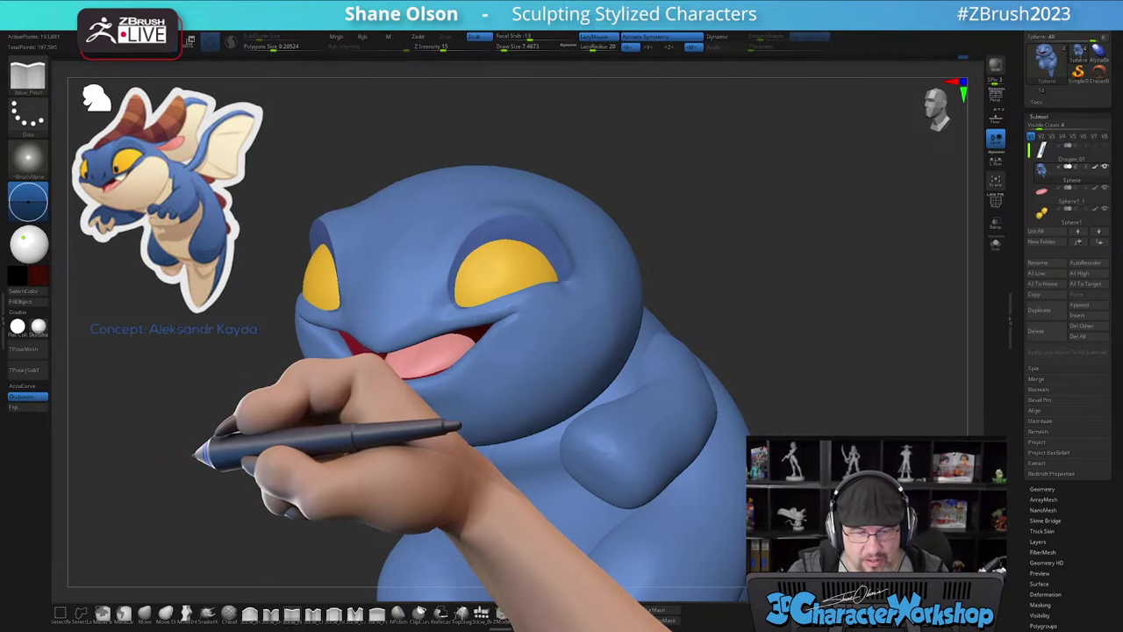
drag(194, 449, 195, 435)
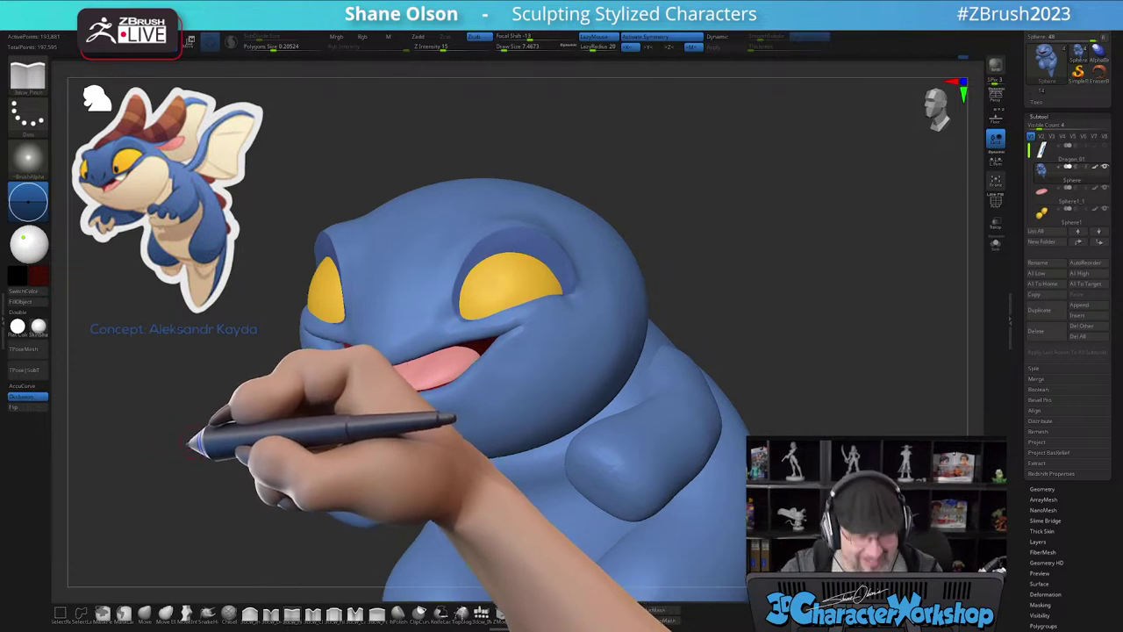
alt+drag(206, 430, 218, 399)
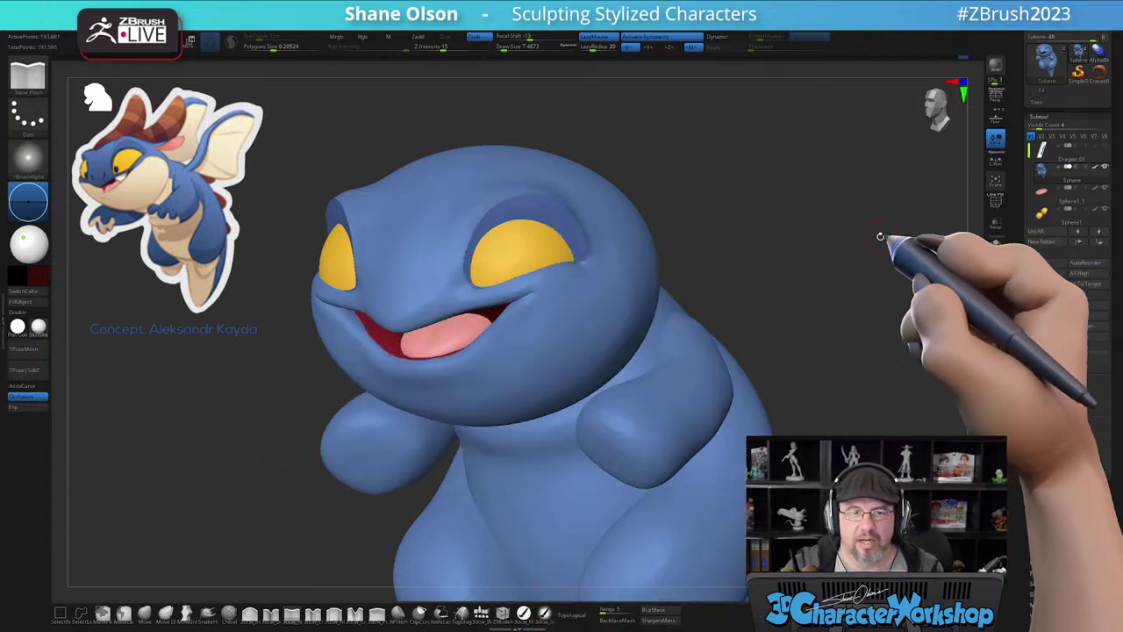
alt+drag(817, 264, 726, 235)
mouse_move(710, 276)
mouse_down()
mouse_move(688, 293)
mouse_move(720, 284)
mouse_up()
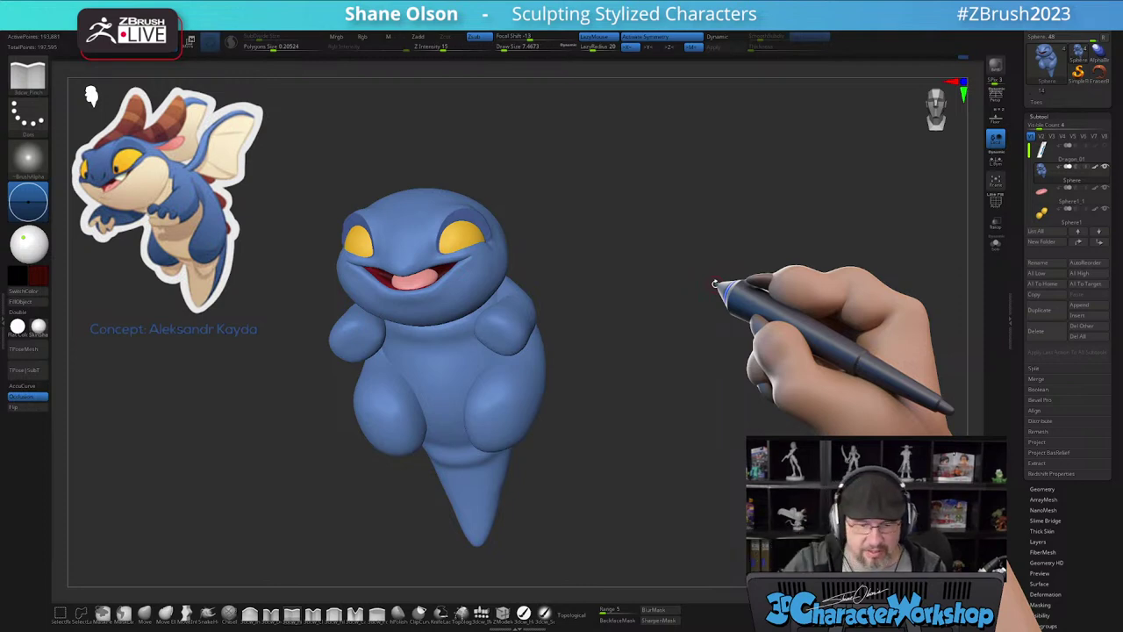
alt+drag(294, 417, 328, 423)
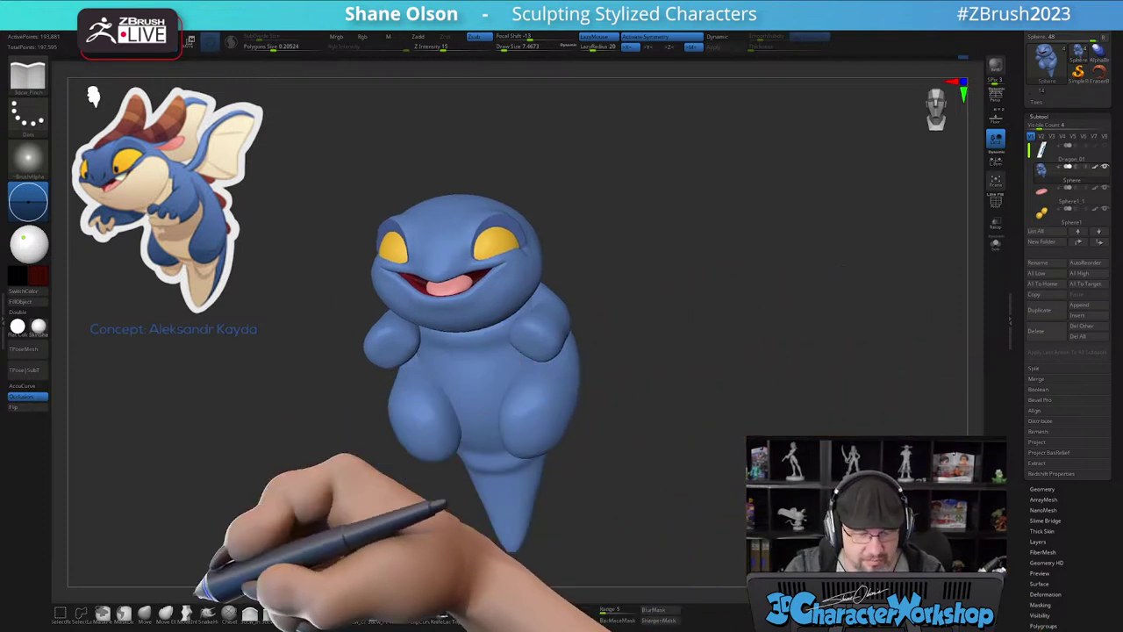
- Adjust the brow area with the Move brush at a draw size of 28.75 and check the head from a three-quarter view
click(143, 615)
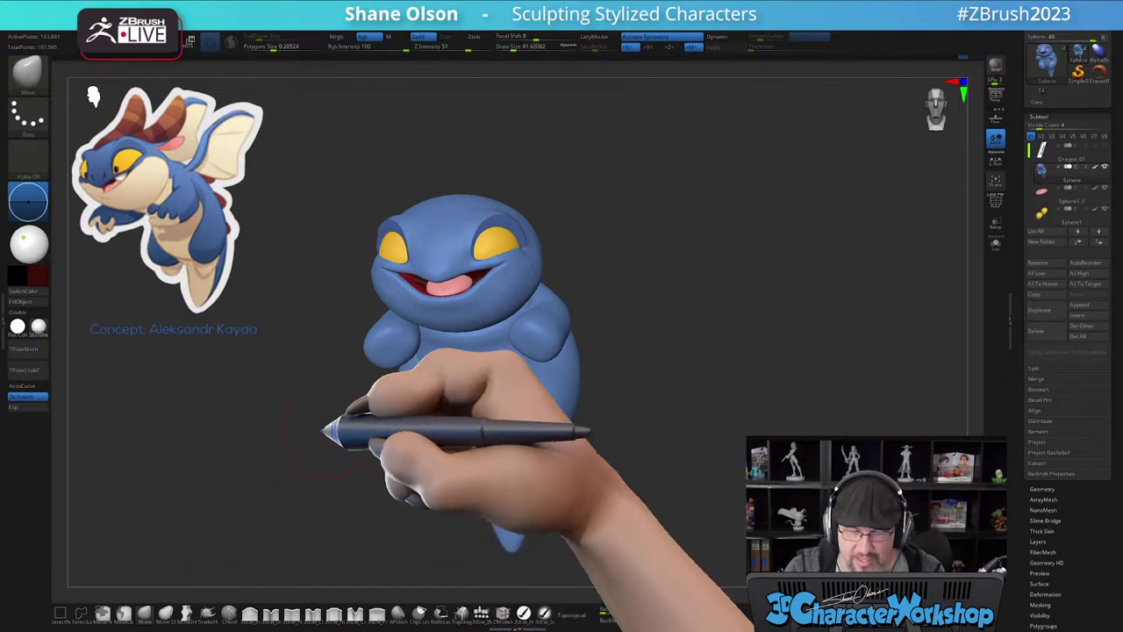
key([)
key([)
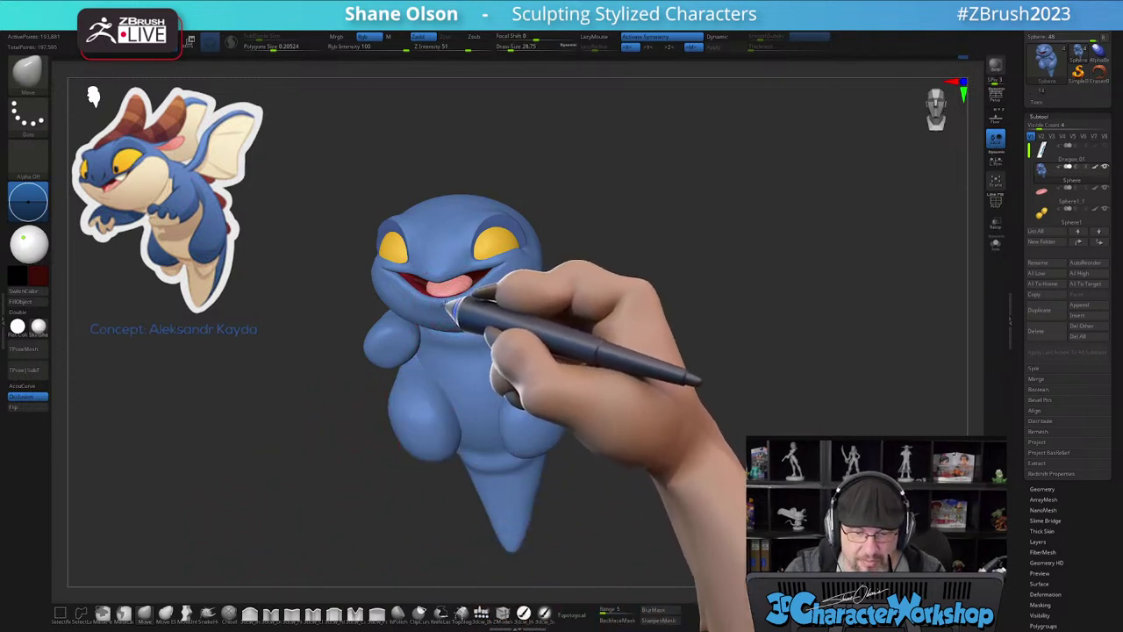
mouse_move(602, 250)
alt+mouse_down()
mouse_move(606, 263)
mouse_move(604, 246)
alt+mouse_up()
drag(484, 265, 486, 245)
mouse_move(649, 215)
mouse_down()
mouse_move(672, 220)
mouse_move(687, 205)
mouse_move(708, 223)
mouse_move(640, 371)
mouse_move(646, 362)
mouse_move(602, 238)
mouse_move(363, 483)
mouse_up()
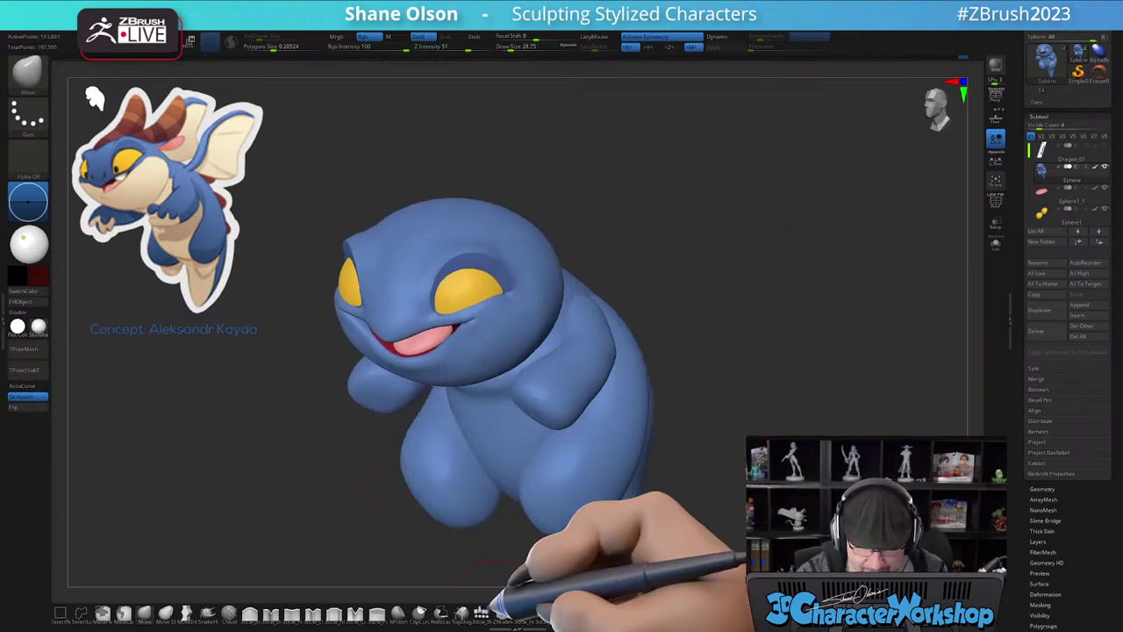
- Insert an Appendage primitive symmetrically on top of the dragon's head as a pair of horns
click(482, 613)
click(339, 67)
right_drag(507, 250, 499, 318)
drag(452, 353, 454, 399)
right_drag(602, 339, 648, 404)
- Reposition the inserted horns with the transform gizmo so they sit on top of the head behind the brows
key(w)
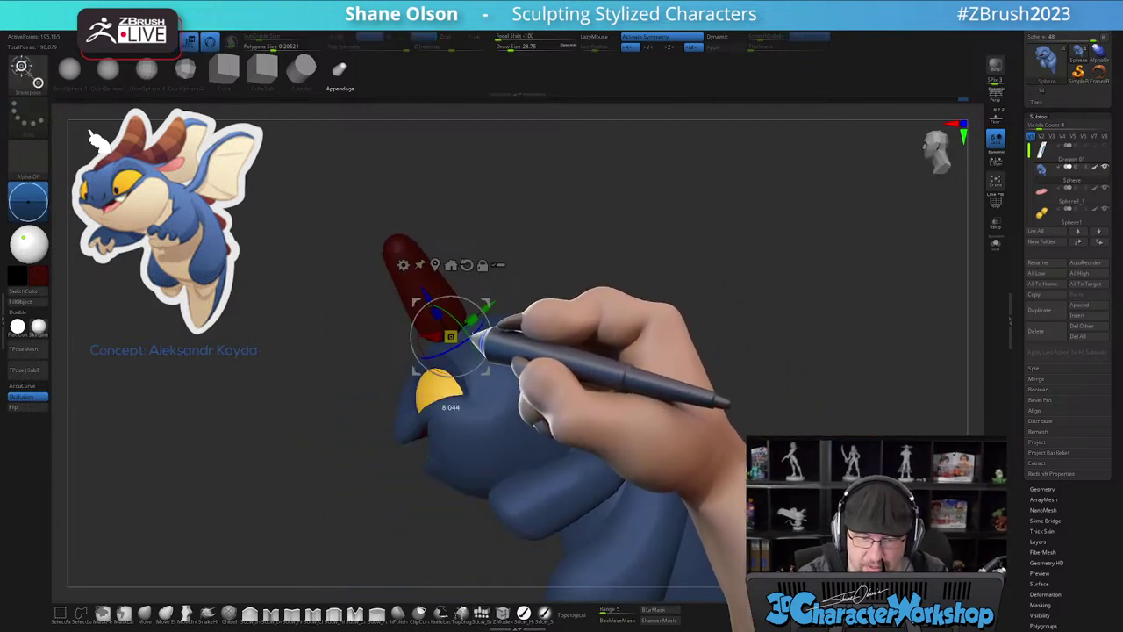
drag(469, 339, 488, 404)
right_drag(672, 321, 636, 461)
drag(499, 386, 496, 378)
right_drag(569, 455, 660, 472)
alt+right_drag(660, 472, 694, 425)
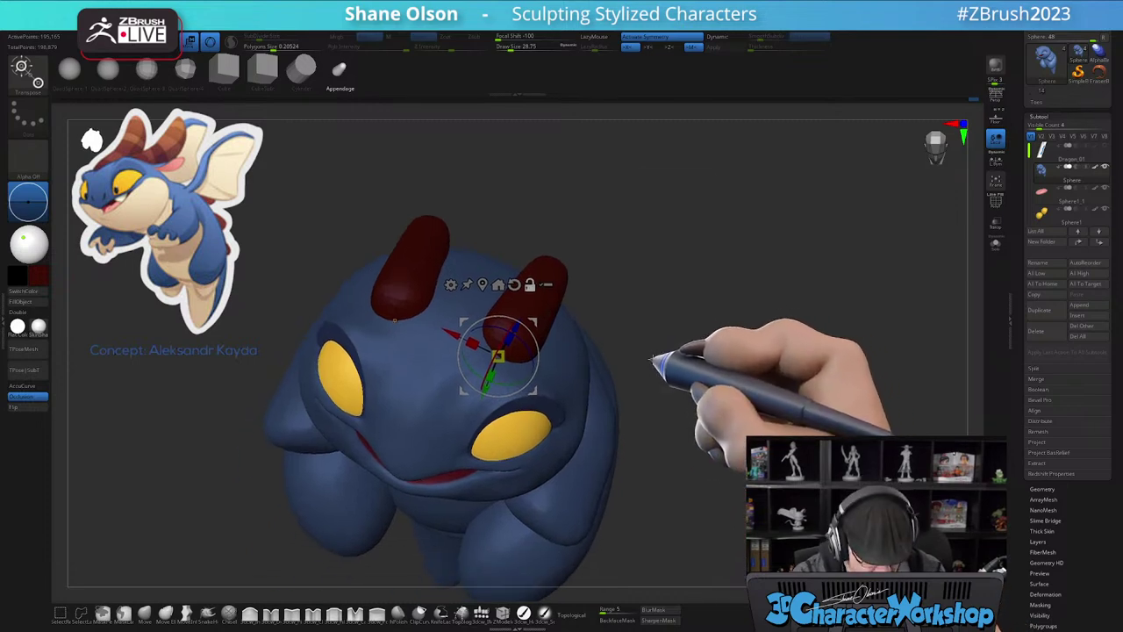
- Split the unmasked horns into their own subtool and make that subtool active
key(space)
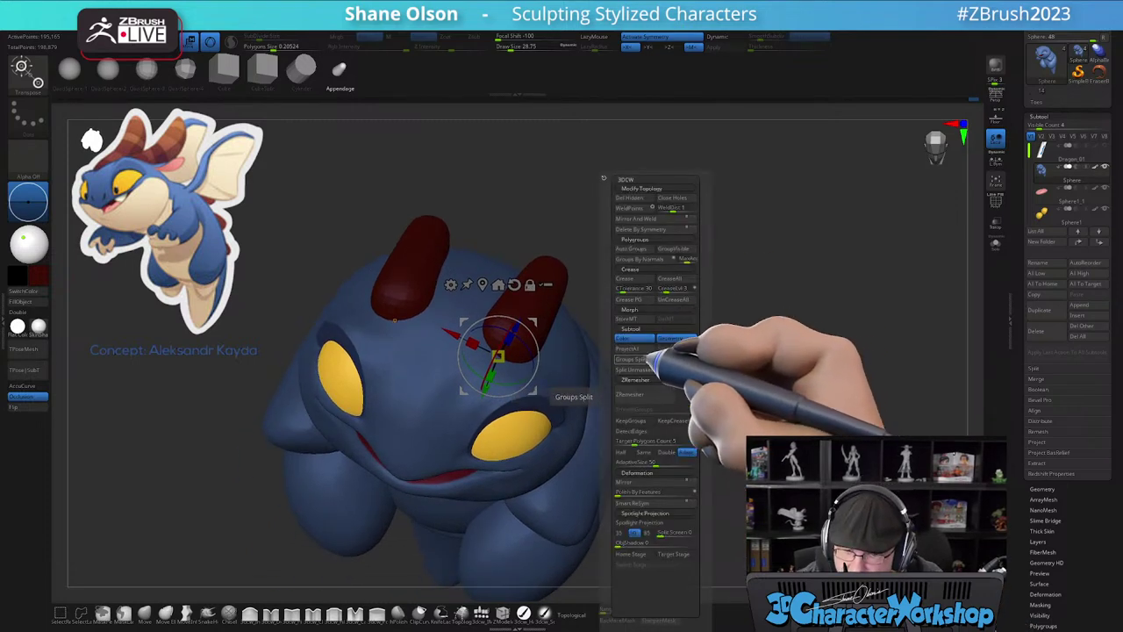
click(631, 370)
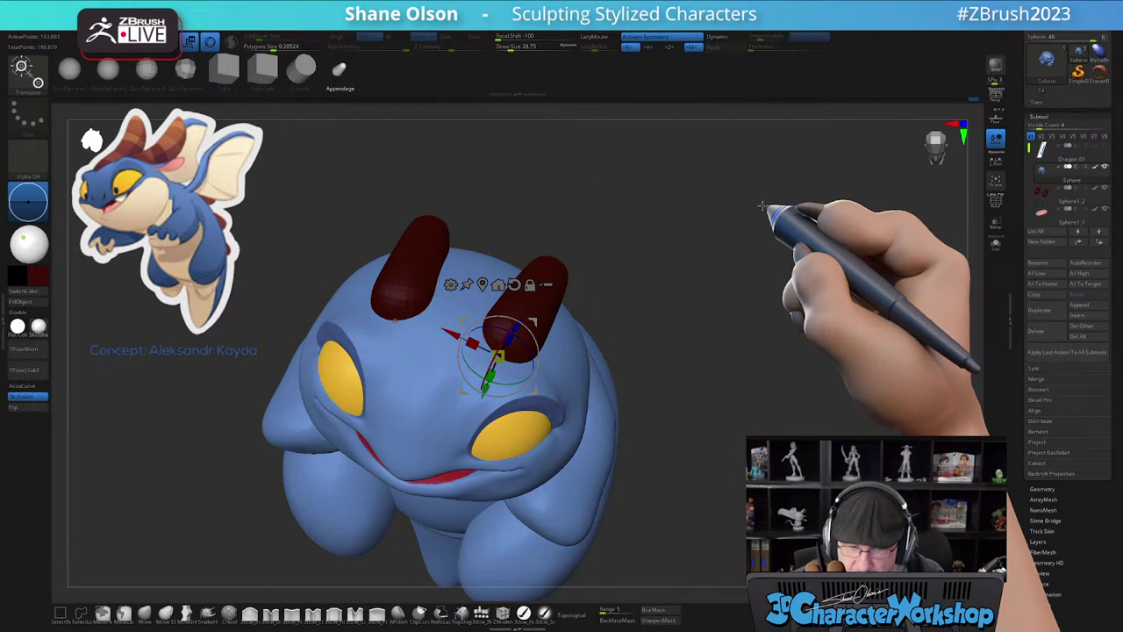
right_drag(579, 345, 621, 413)
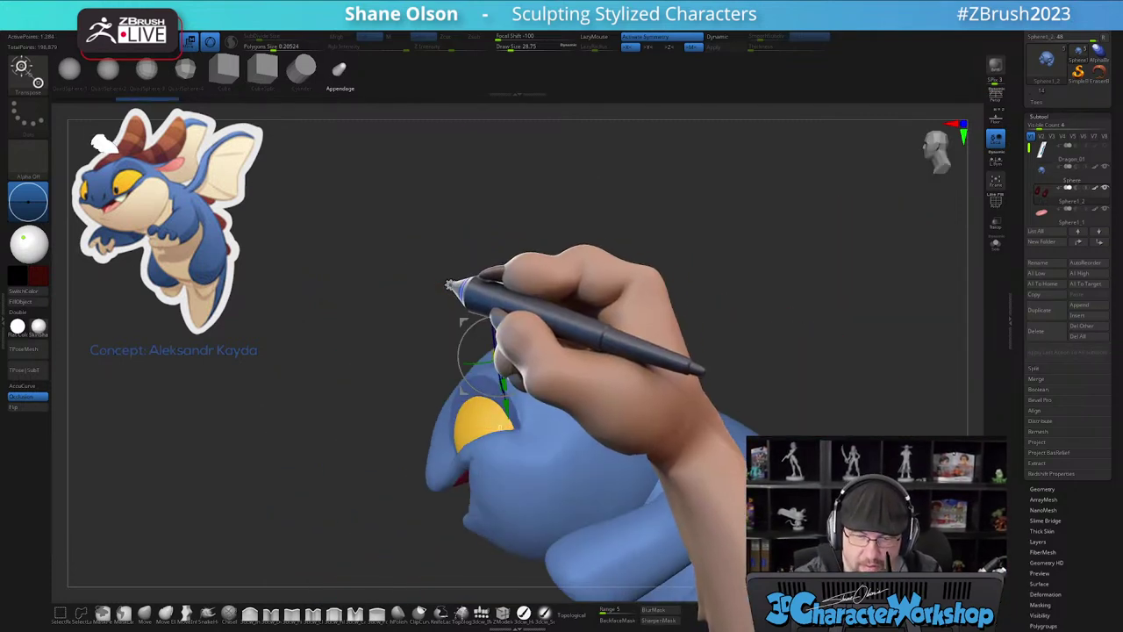
- Apply a Bend Curve deformer to the horns and lift their tips up and back from the head
click(451, 284)
click(542, 309)
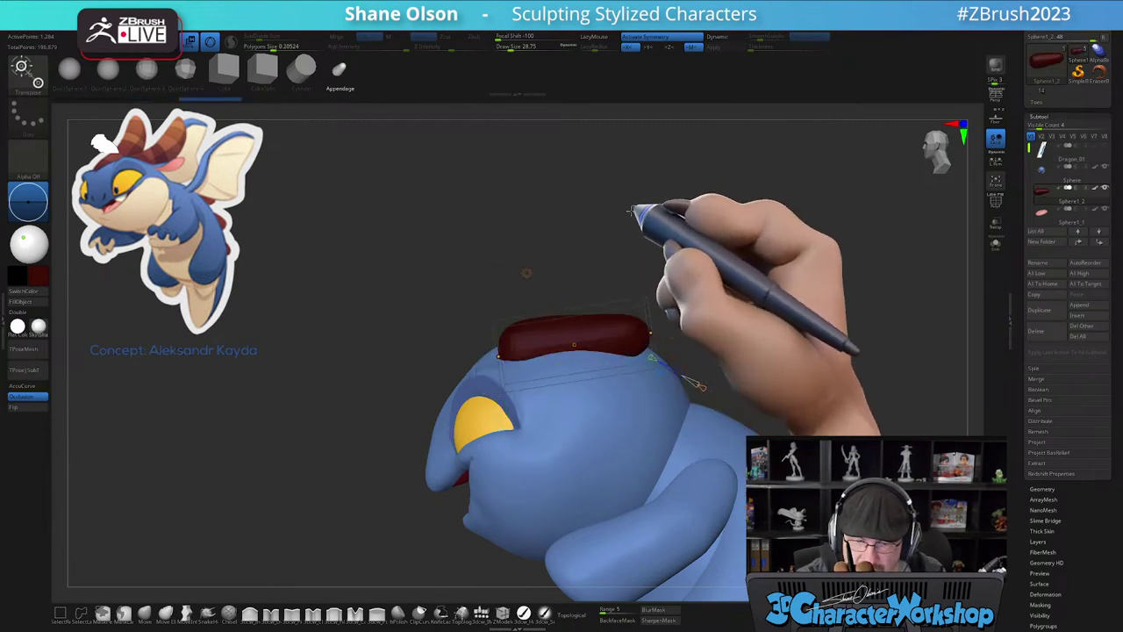
drag(655, 326, 673, 263)
drag(700, 223, 701, 221)
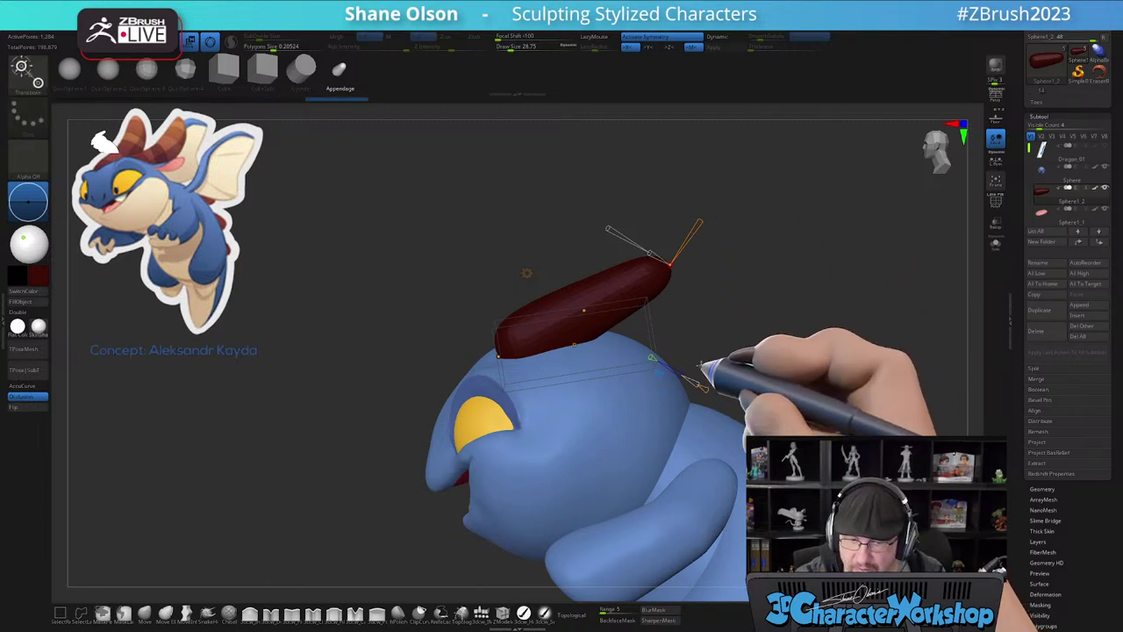
- Adjust the middle and tip points of the bend curve to arch the horns from the side
drag(584, 311, 591, 328)
drag(671, 264, 697, 337)
drag(569, 358, 549, 364)
alt+drag(627, 271, 607, 288)
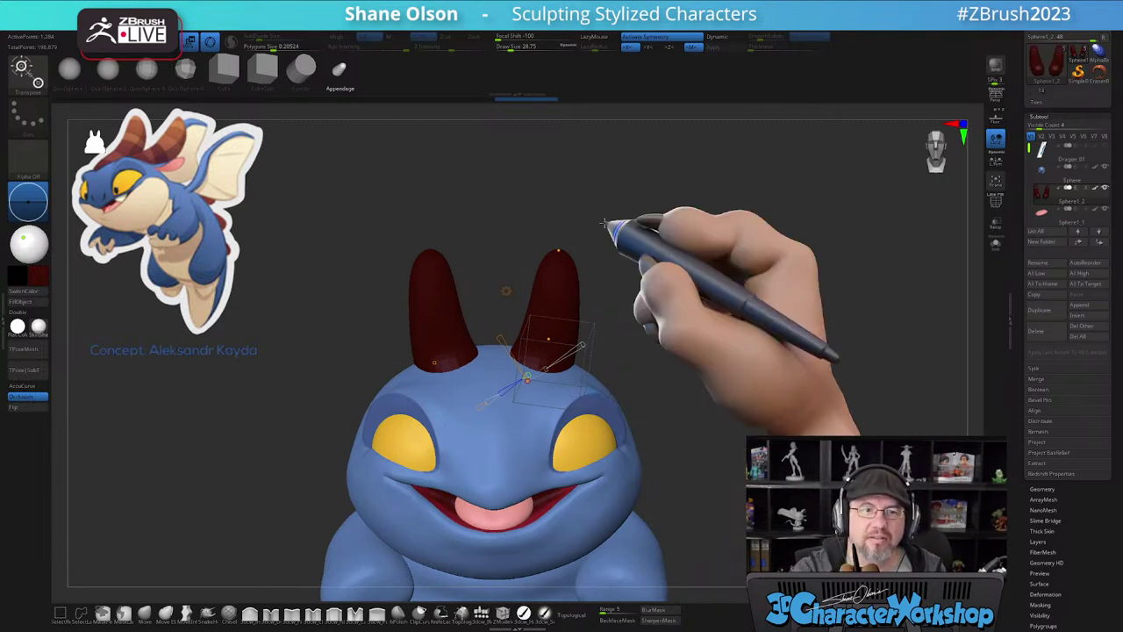
- Splay the horns outward by moving their tip and middle curve points from the front
alt+drag(613, 244, 573, 241)
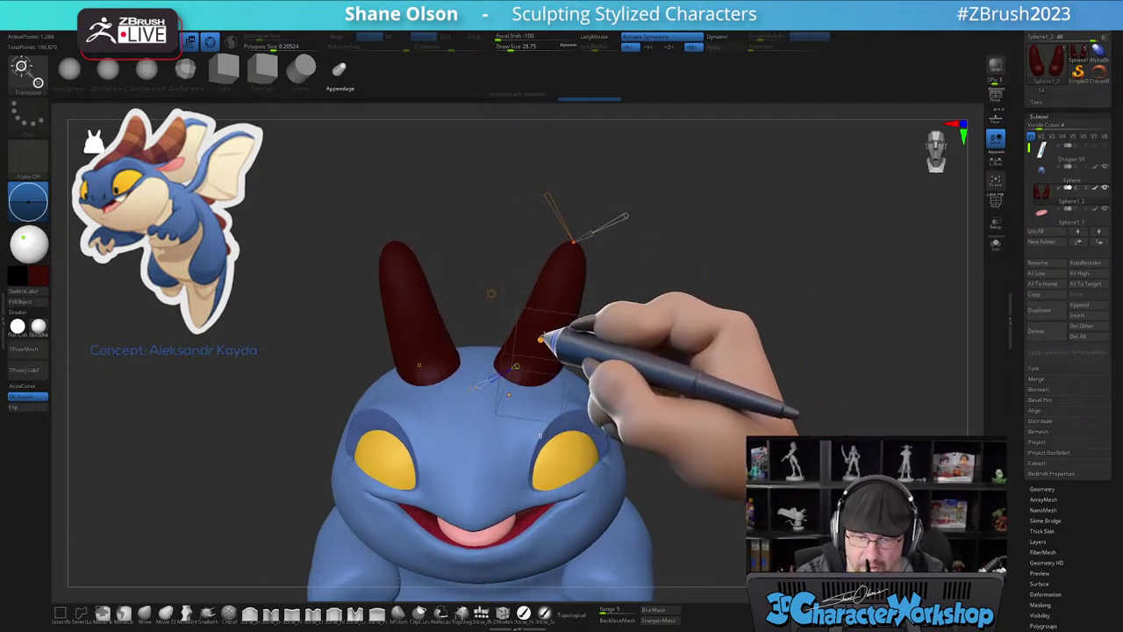
drag(541, 339, 564, 329)
drag(618, 255, 616, 279)
drag(608, 379, 571, 379)
drag(456, 383, 455, 390)
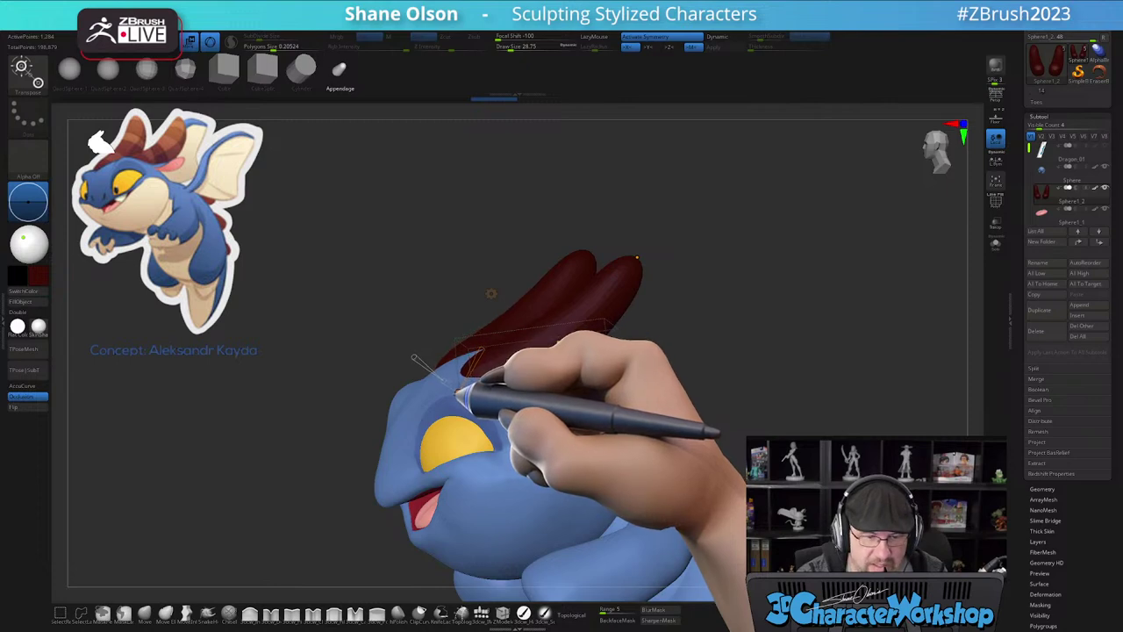
- Compare the horns' bend with the concept art from the side and three-quarter views, and accept the Bend Curve deformation
drag(686, 349, 665, 423)
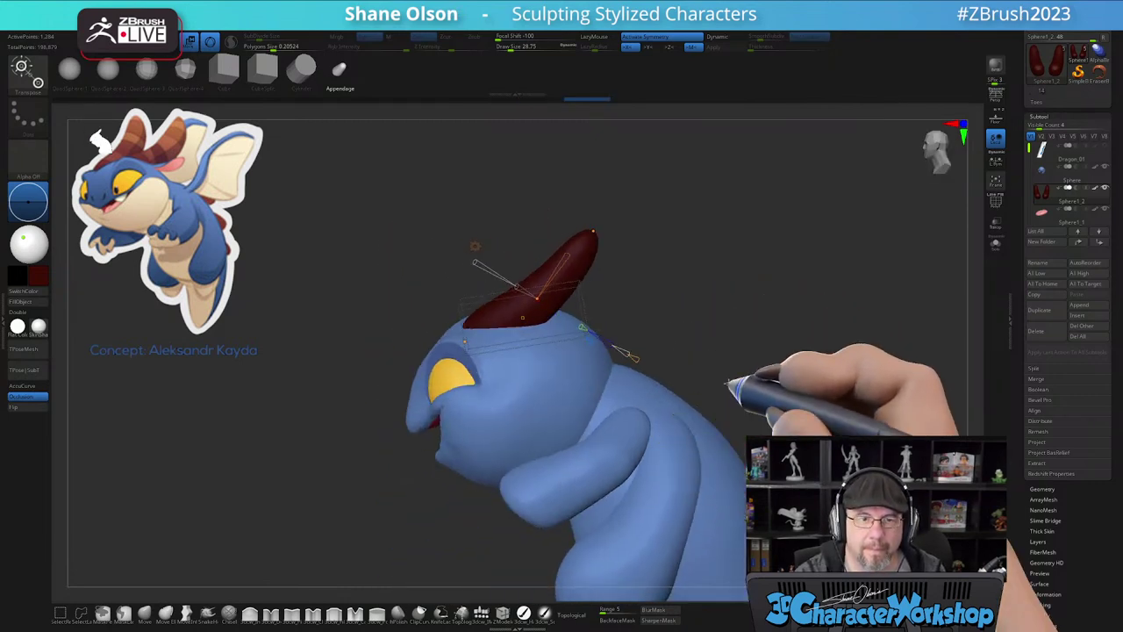
mouse_move(414, 425)
mouse_down()
mouse_move(387, 427)
mouse_move(408, 438)
mouse_up()
alt+drag(619, 325, 655, 363)
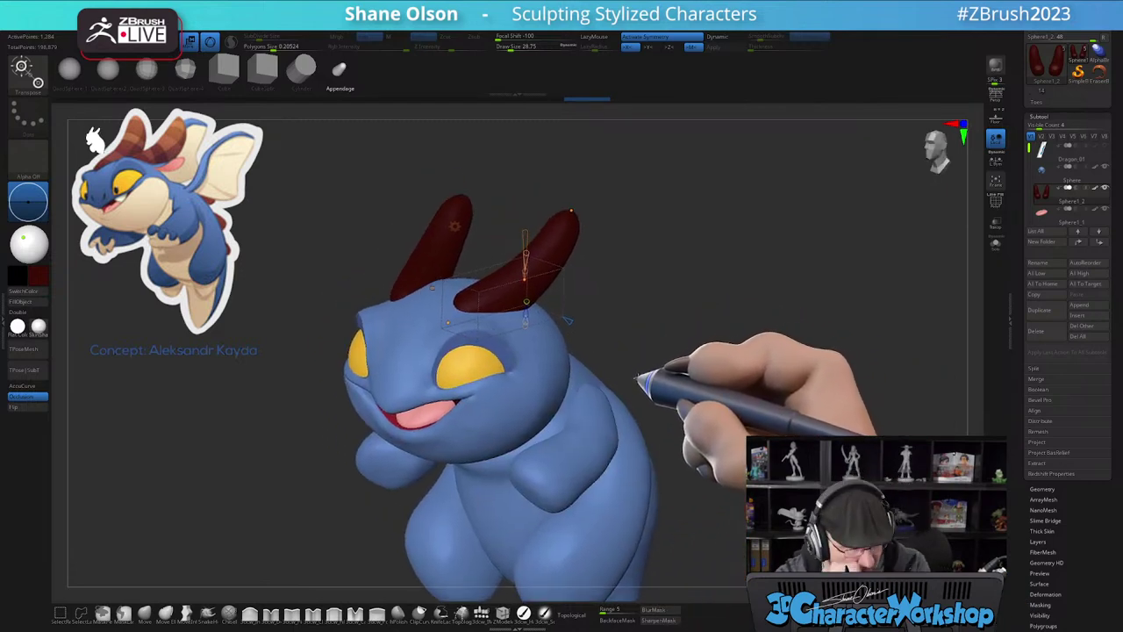
mouse_move(650, 365)
mouse_down()
mouse_move(667, 376)
mouse_move(652, 377)
mouse_up()
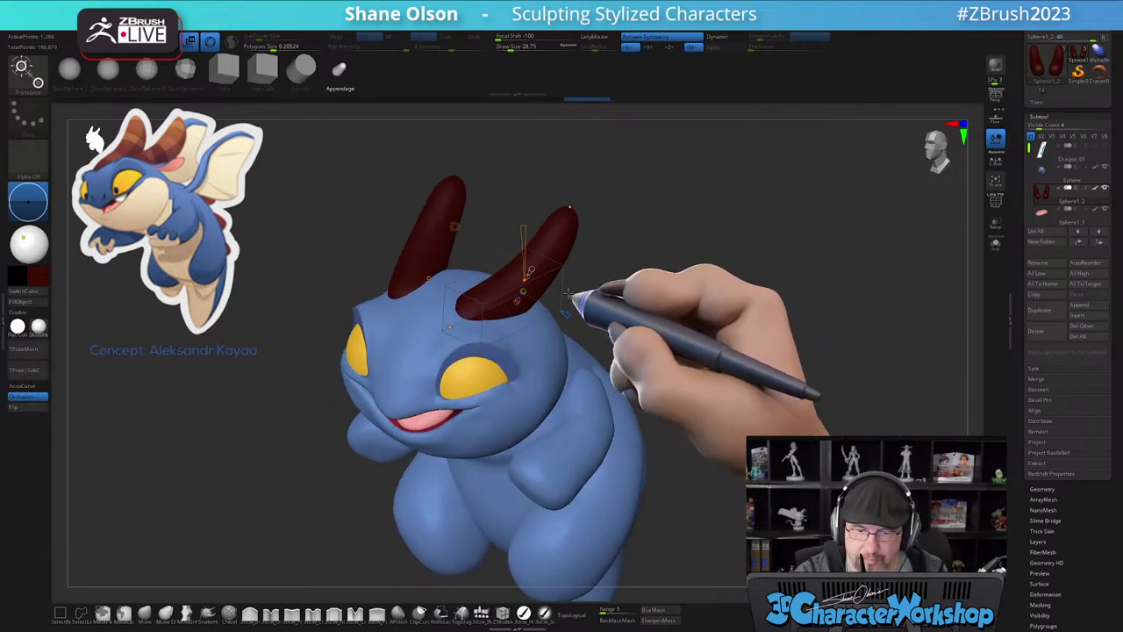
click(454, 226)
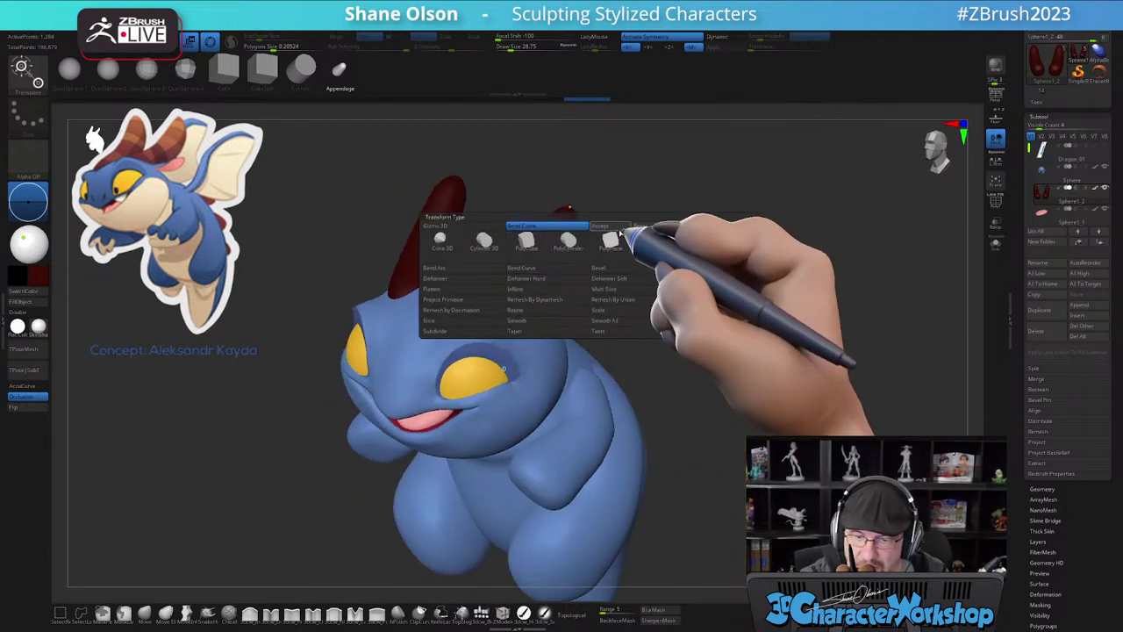
click(607, 226)
- Return to Draw mode, show the polyframe and examine the horns' topology and silhouette from several angles
drag(619, 351, 584, 444)
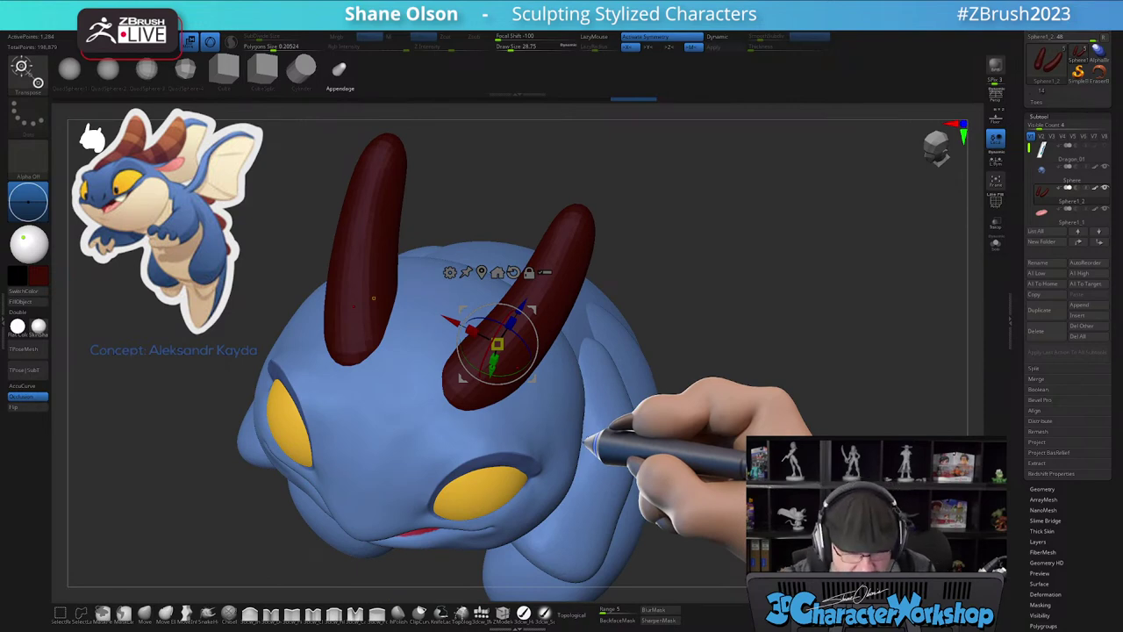
key(q)
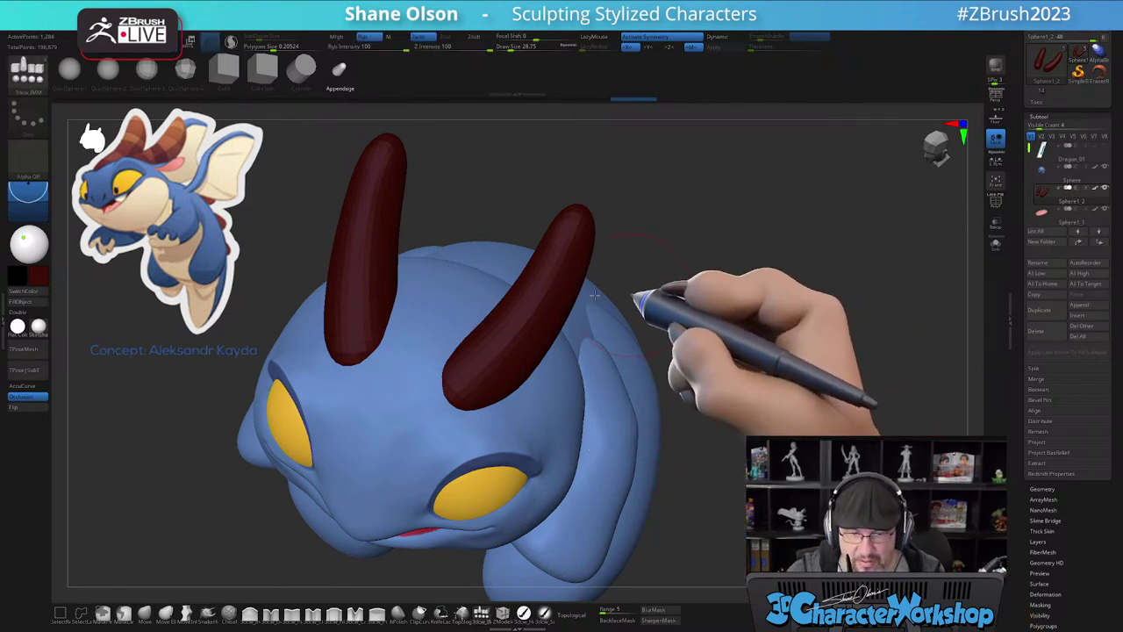
mouse_move(709, 276)
mouse_down()
mouse_move(691, 193)
mouse_move(732, 267)
mouse_move(674, 269)
mouse_move(671, 294)
mouse_up()
key(shift+f)
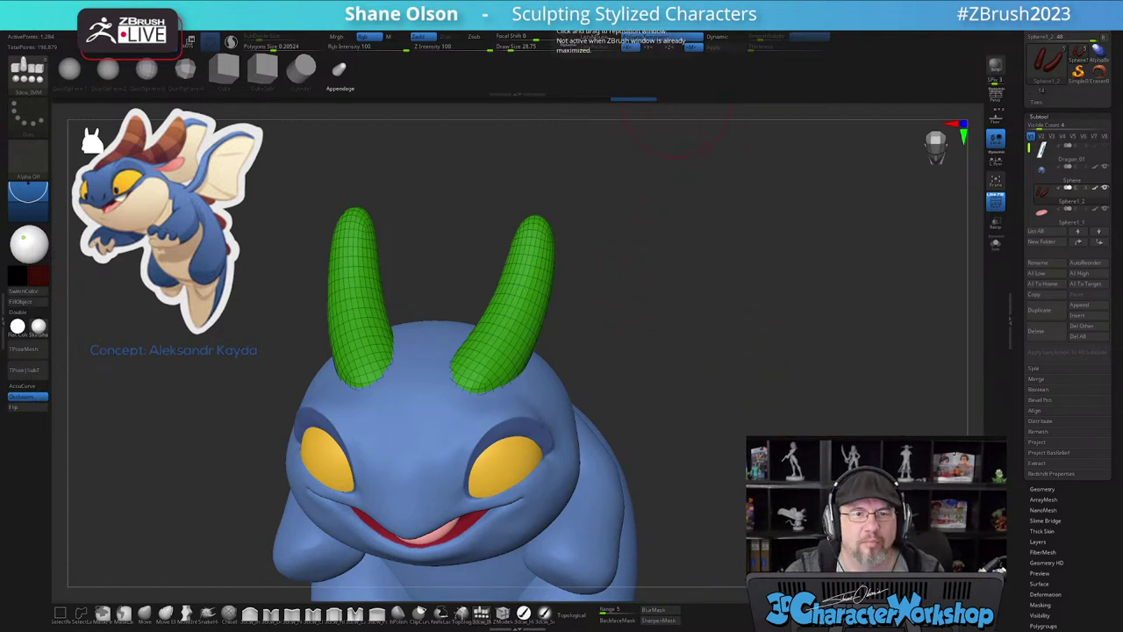
mouse_move(672, 275)
mouse_down()
mouse_move(669, 222)
mouse_move(677, 264)
mouse_move(628, 270)
mouse_up()
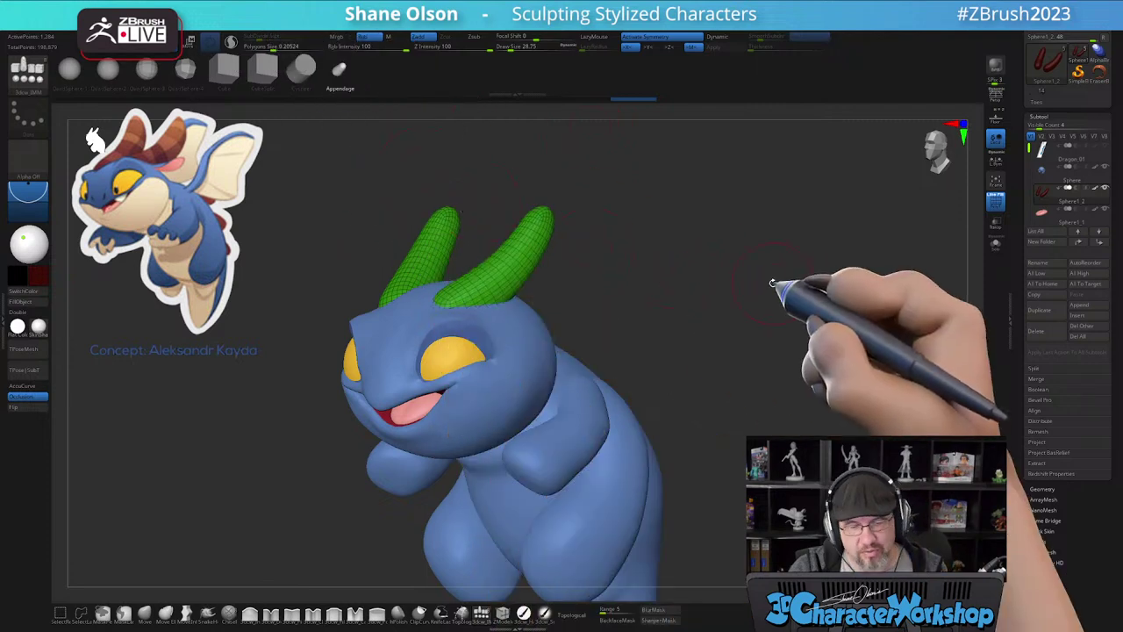
drag(630, 310, 628, 392)
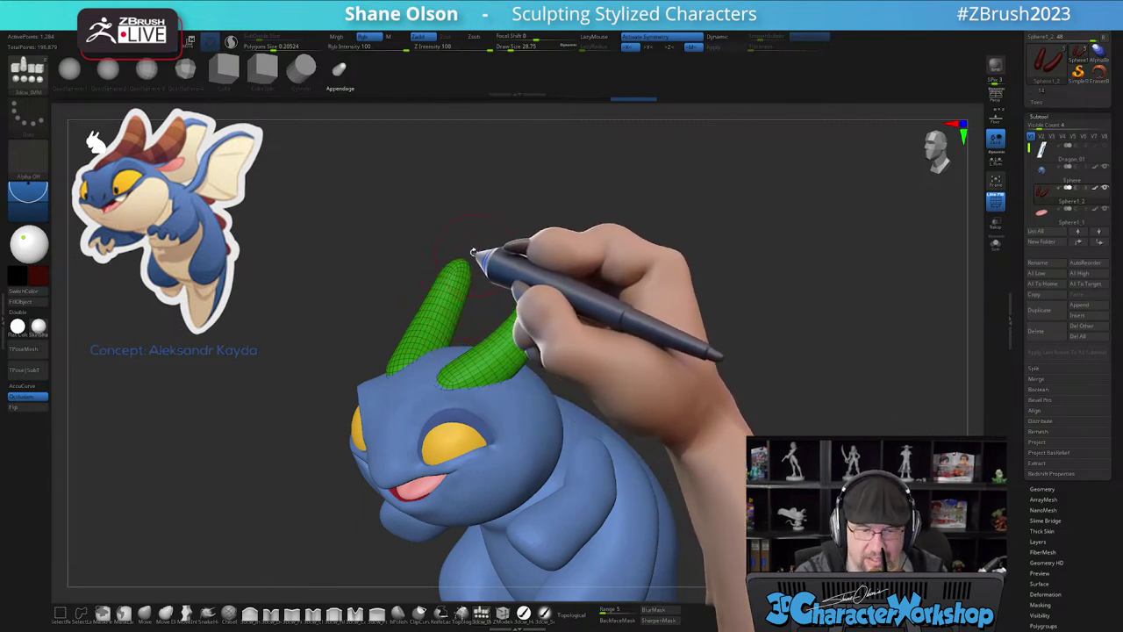
- Reshape the horn tips and shafts with the Move brush at a draw size of about 59.2
alt+drag(469, 270, 451, 532)
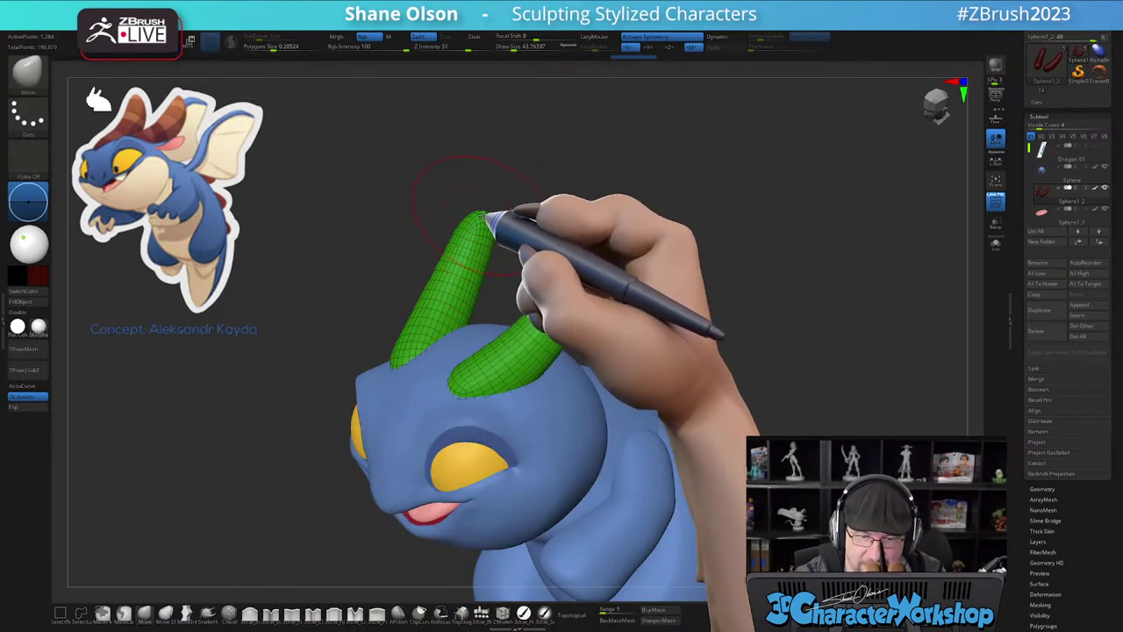
drag(475, 208, 457, 203)
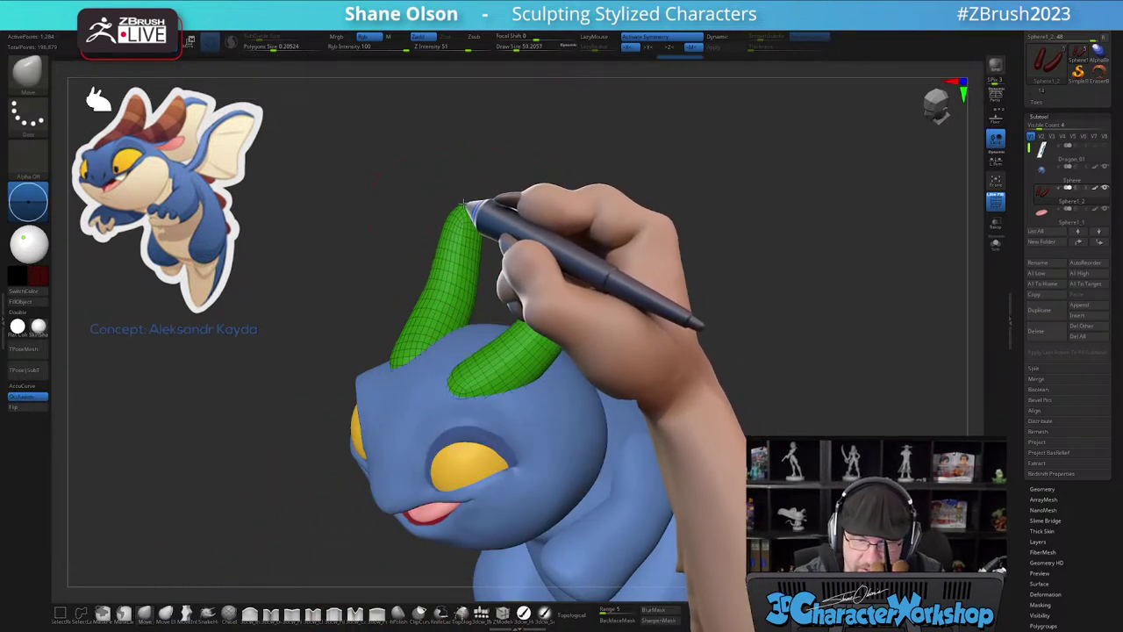
drag(439, 290, 441, 291)
drag(421, 330, 427, 317)
- Refine the horns' backward curve and pull the tips into shape with the Move brush, starting at a draw size of about 48.6
mouse_move(464, 252)
right_down()
mouse_move(462, 235)
mouse_move(505, 226)
right_up()
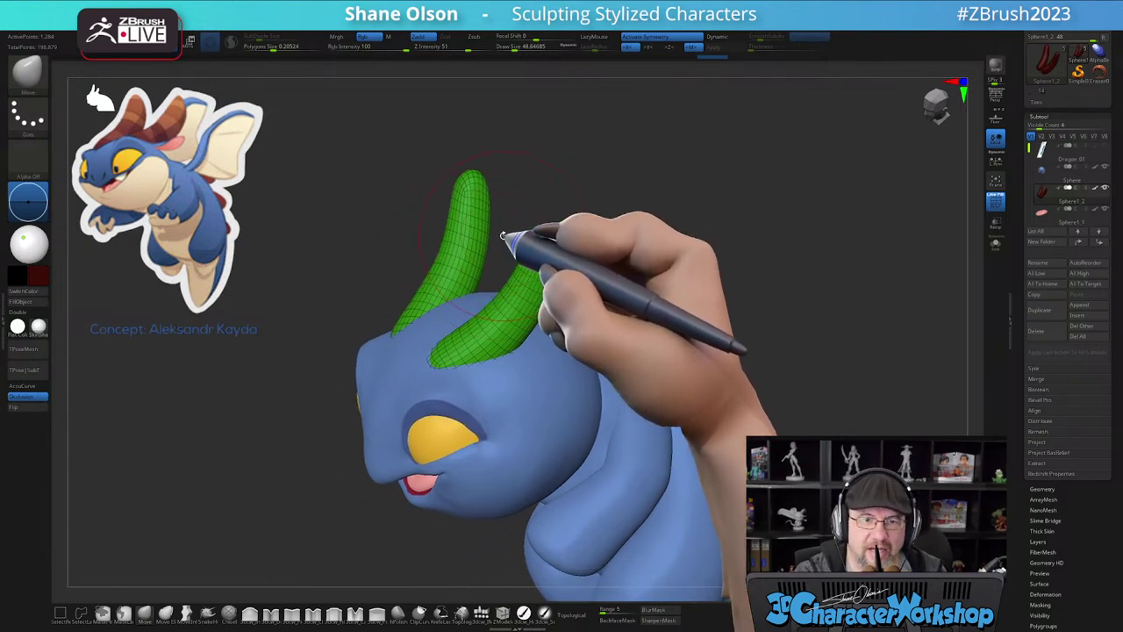
drag(504, 236, 488, 251)
right_drag(462, 255, 482, 218)
key(s)
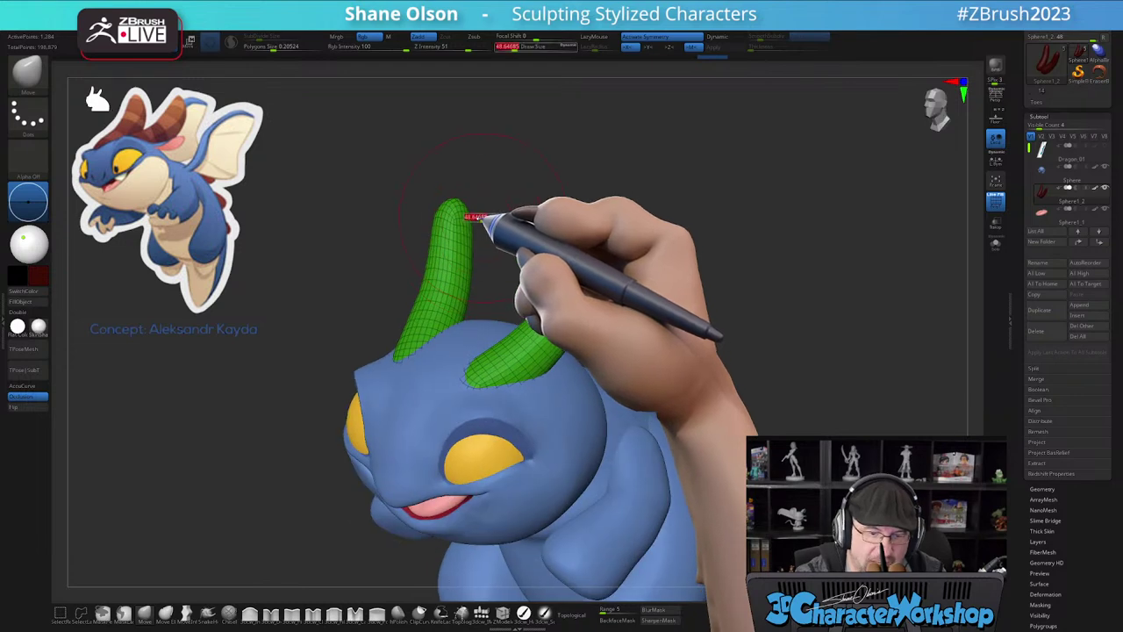
drag(480, 214, 452, 204)
right_drag(471, 180, 425, 214)
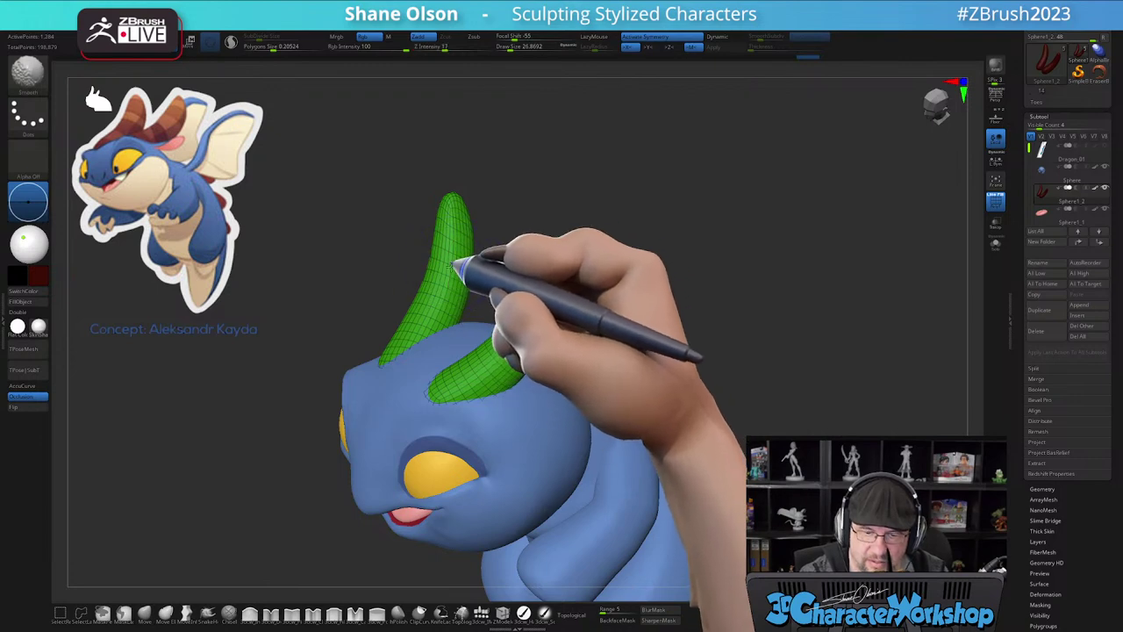
- Increase the Smooth brush's Z Intensity to taper the horns, and adjust their bases with Move at a draw size of about 41.4
shift+click(459, 48)
text(80)
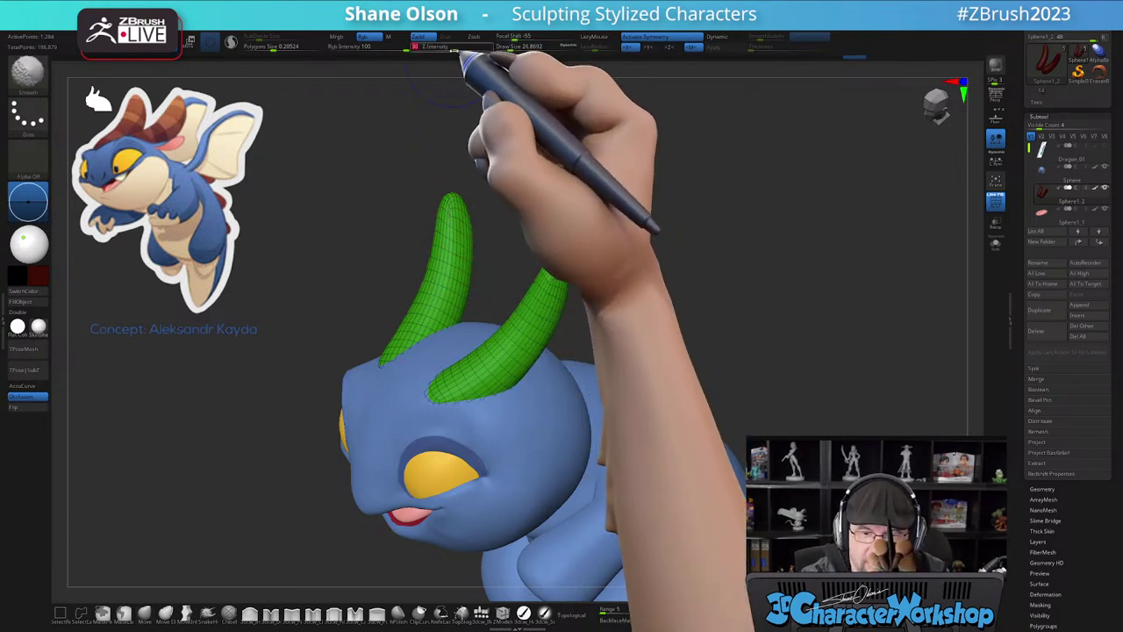
right_drag(474, 318, 498, 375)
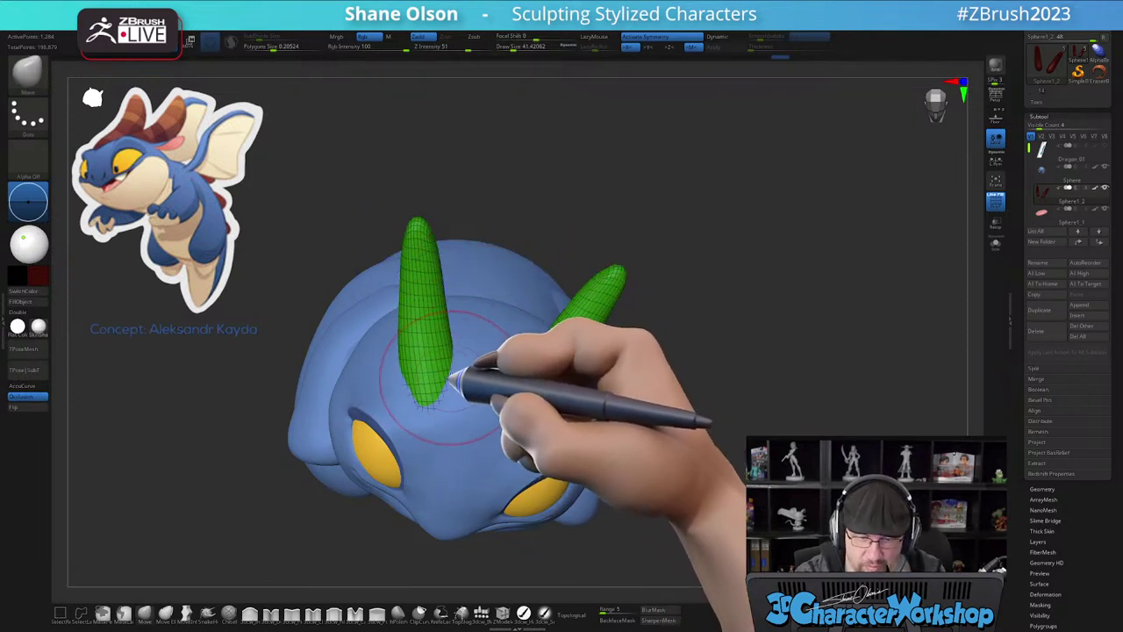
- Thicken the horns along their length with the Inflate brush at Z Intensity 5 and a draw size of about 64.9
right_drag(600, 407, 545, 427)
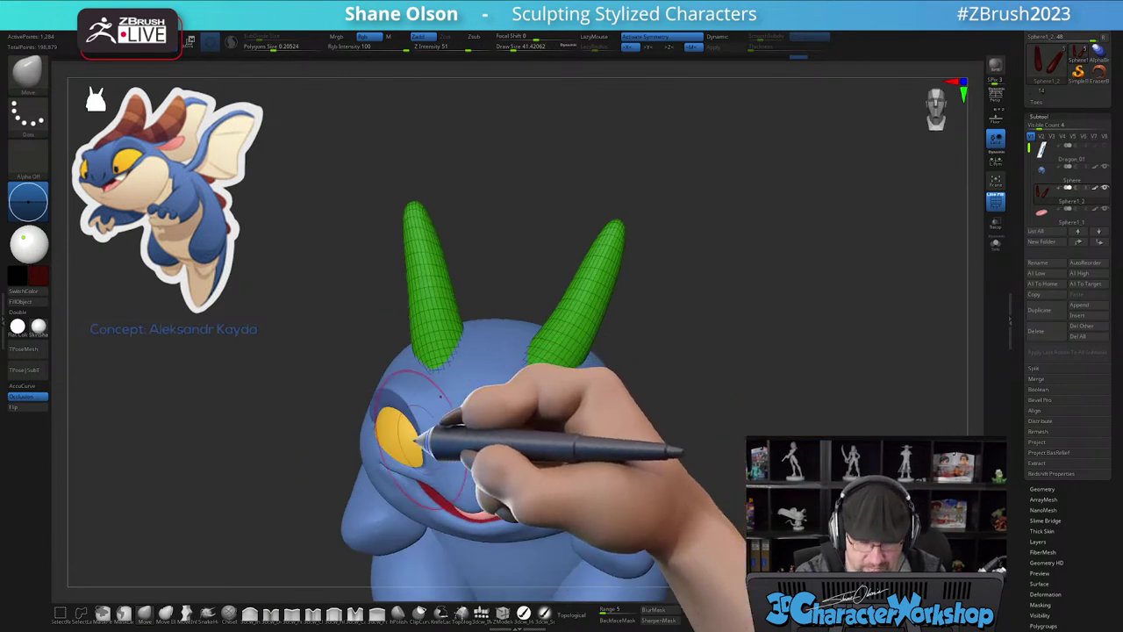
click(250, 614)
mouse_move(436, 227)
mouse_down()
mouse_move(425, 220)
mouse_move(432, 311)
mouse_up()
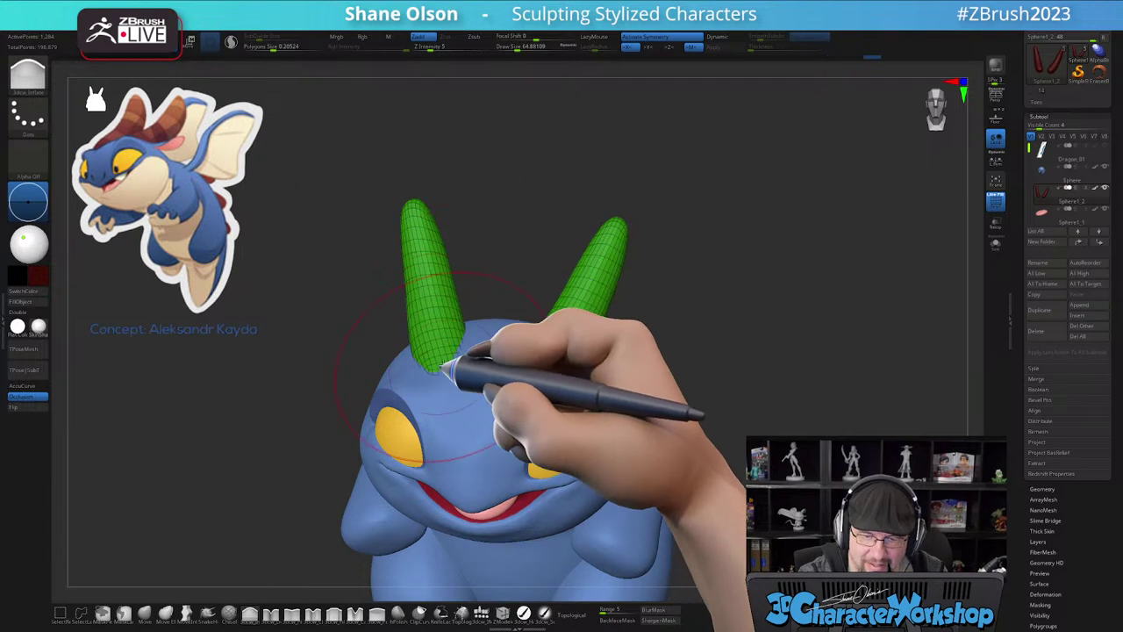
drag(504, 413, 546, 403)
right_drag(544, 405, 489, 300)
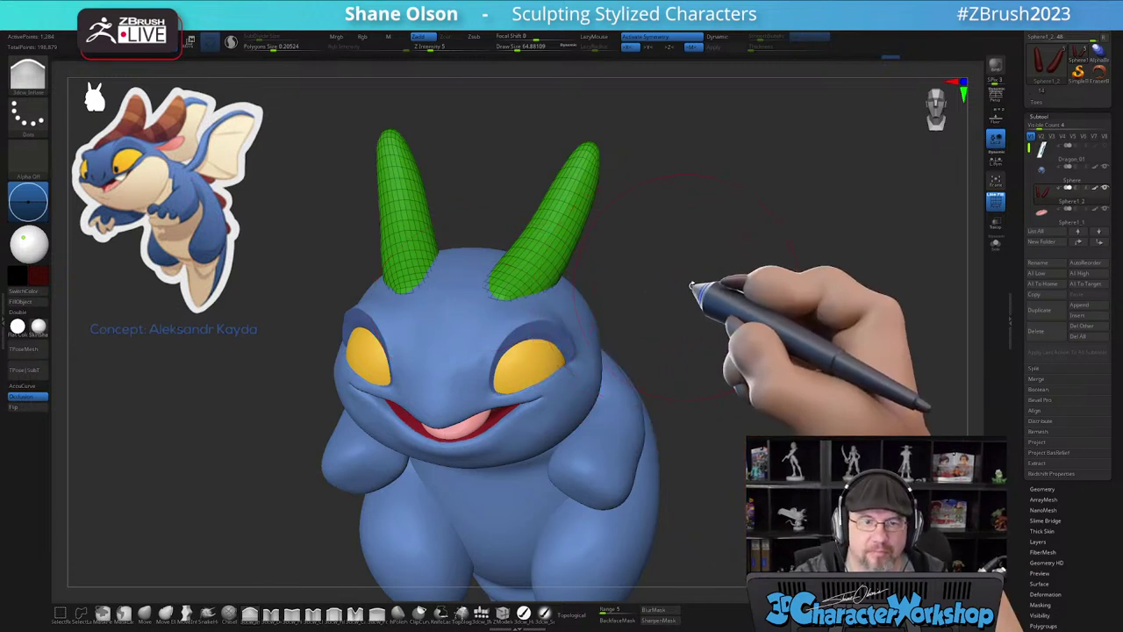
- Hide the polyframe and turn on dynamic subdivision for the horns
alt+drag(697, 304, 699, 325)
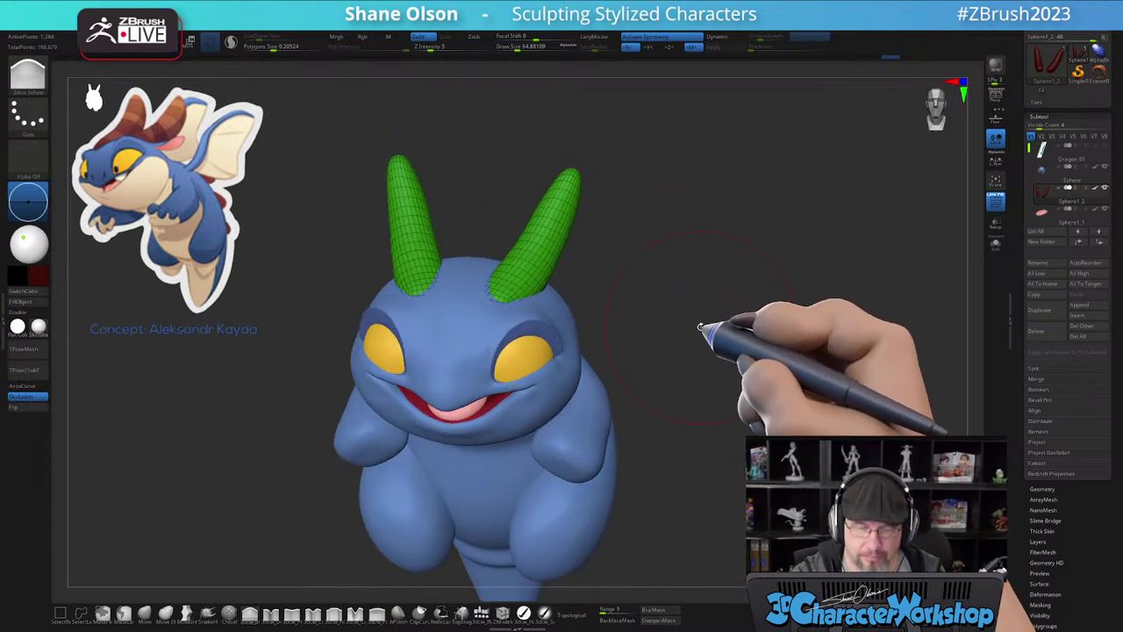
key(shift+f)
mouse_move(691, 376)
mouse_down()
mouse_move(698, 394)
mouse_move(732, 396)
mouse_move(672, 401)
mouse_move(676, 389)
mouse_up()
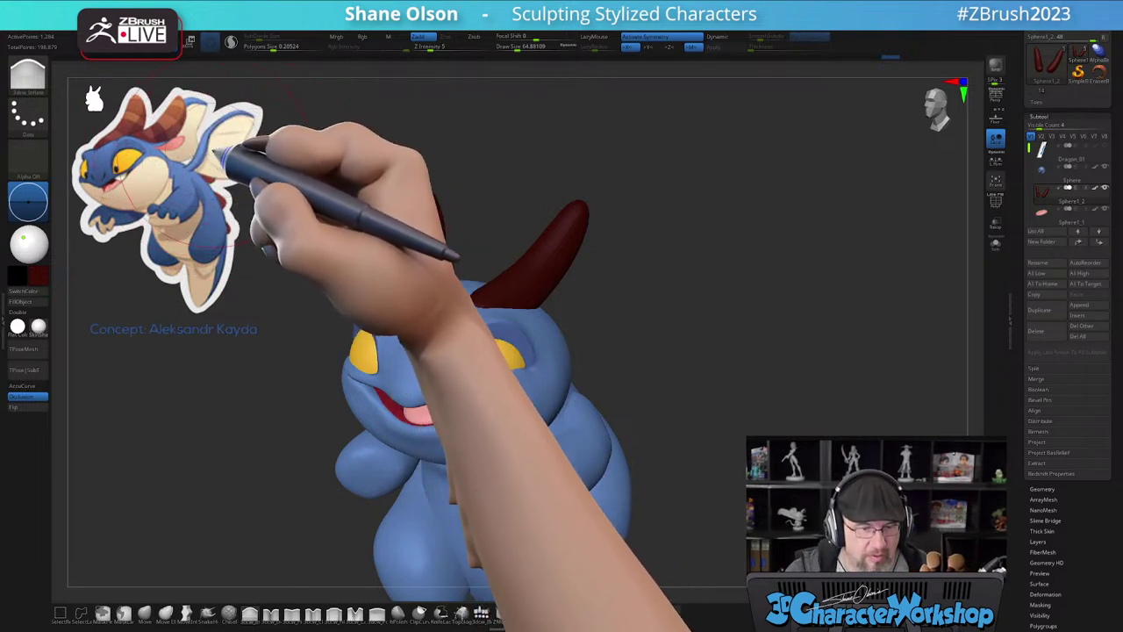
key(d)
drag(313, 195, 313, 205)
- Sample the light orange-brown from the concept art's horns and fill the horn subtool with it
key(s)
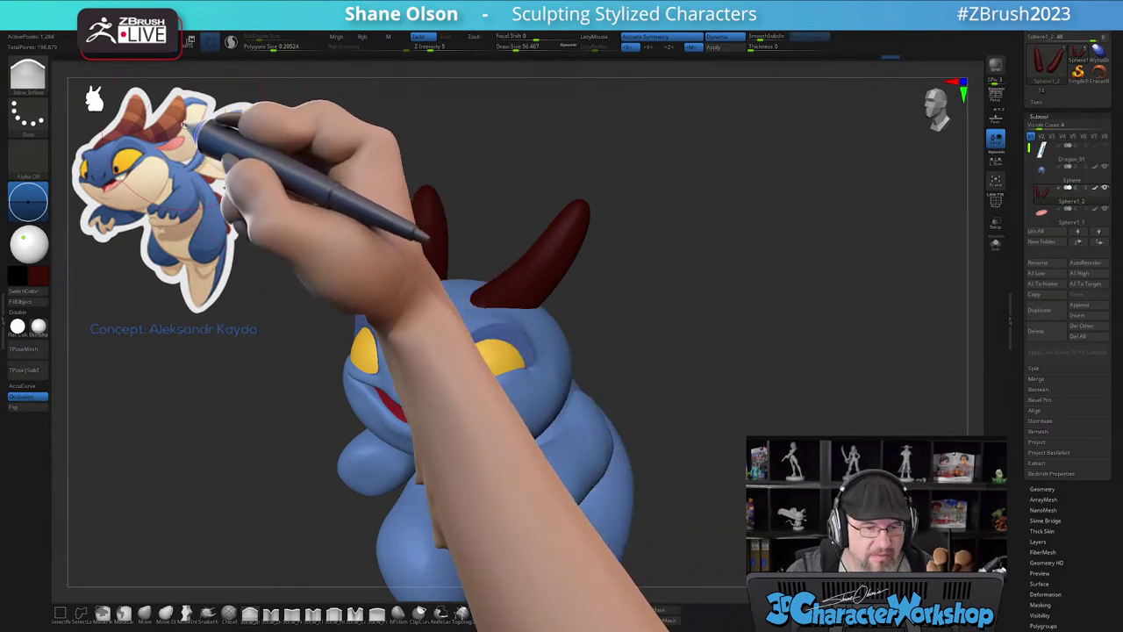
key(z)
key(c)
key(z)
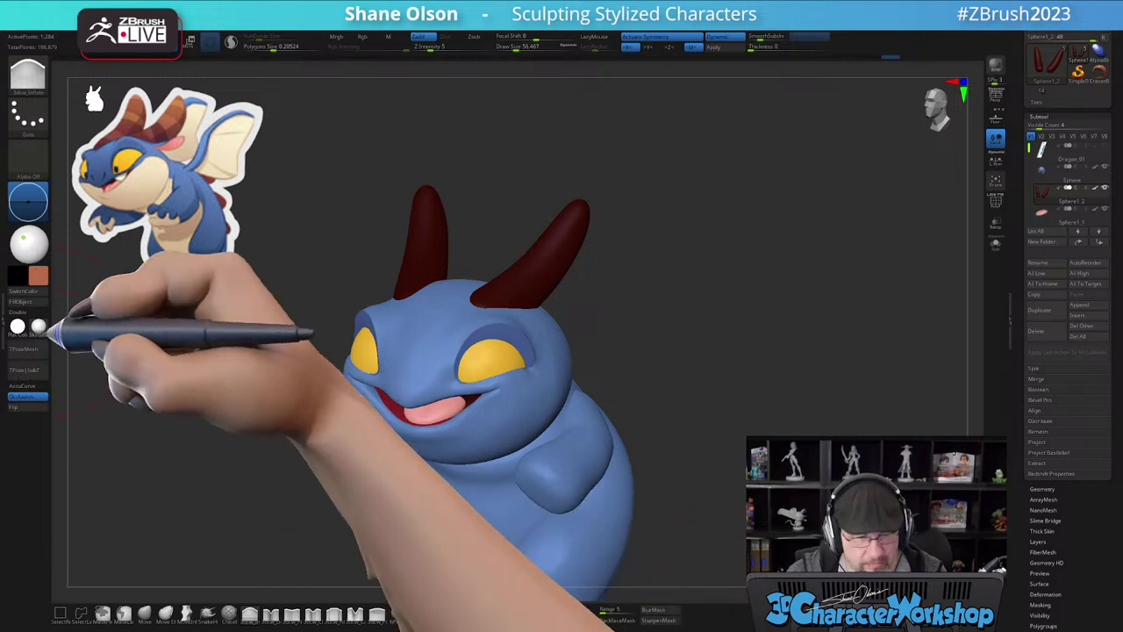
click(26, 302)
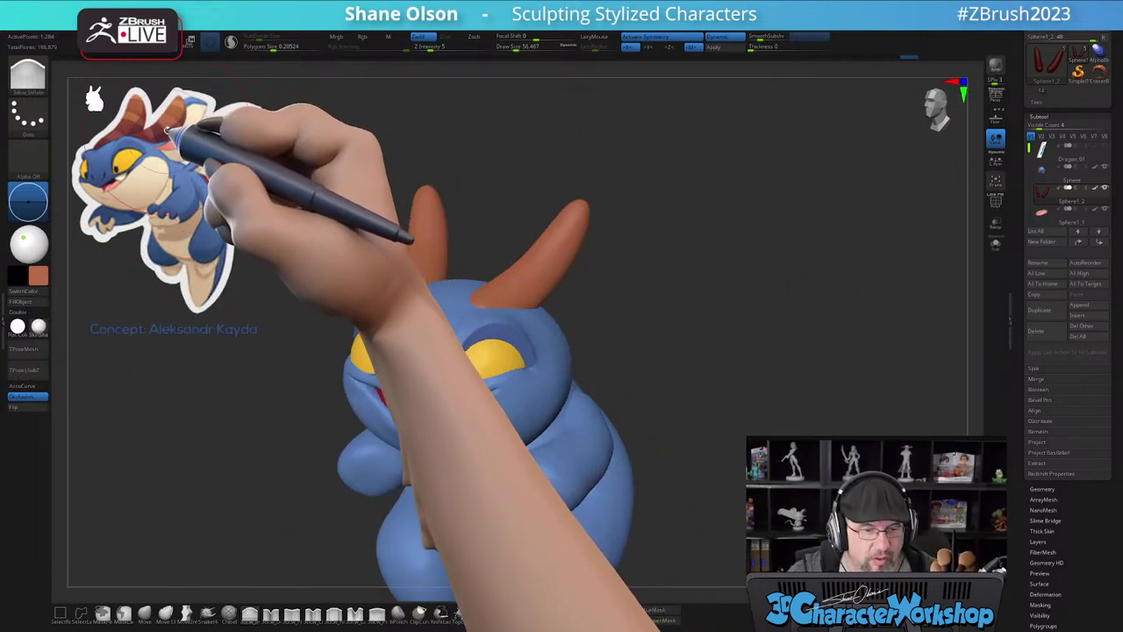
- Sample the darker reddish brown from the concept art's horns and fill the horn subtool with it
key(z)
key(c)
key(z)
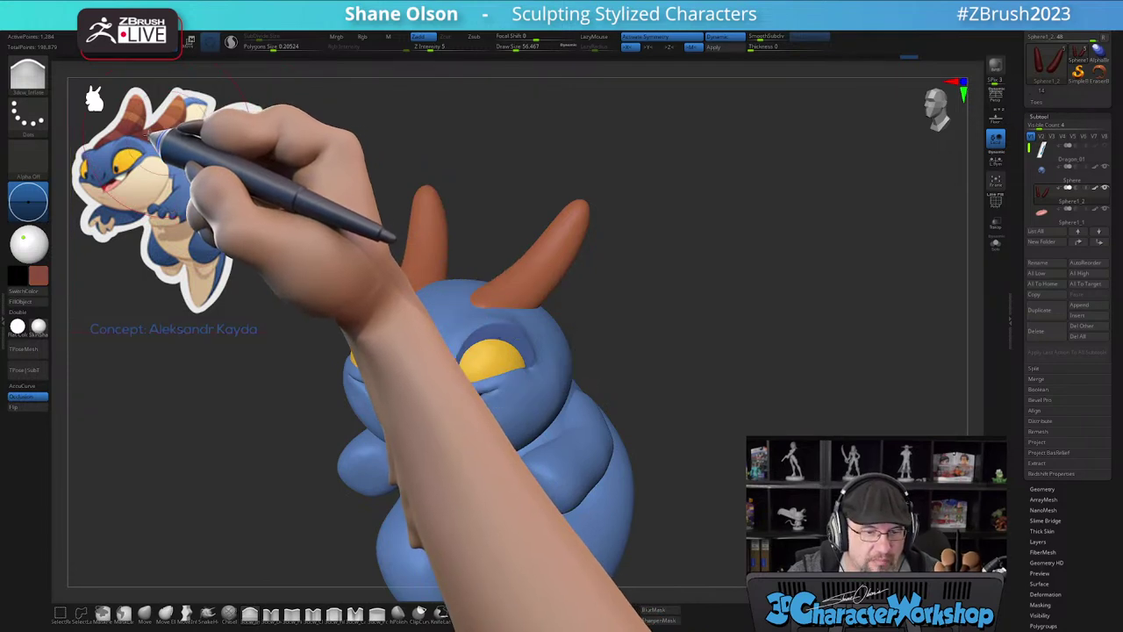
click(24, 292)
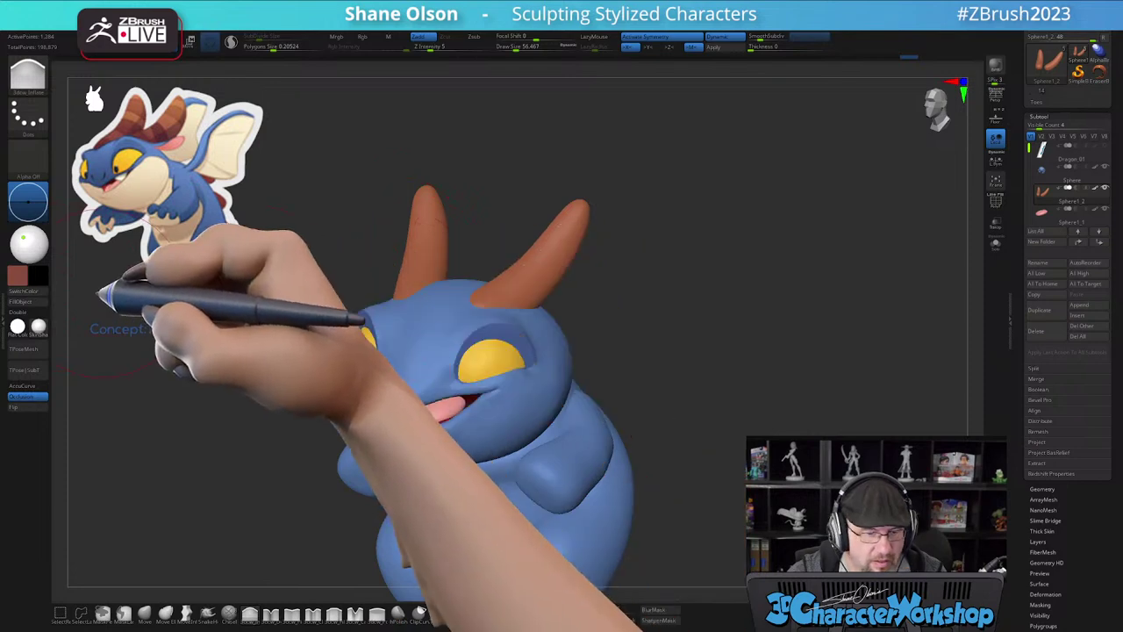
click(28, 291)
click(30, 302)
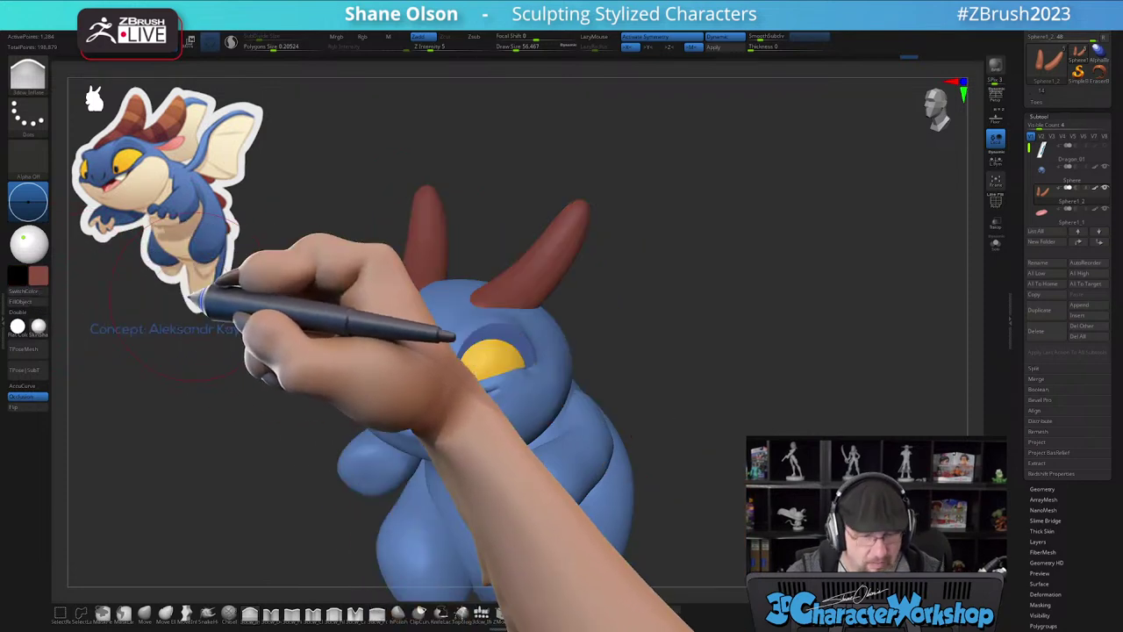
- Make the body the active subtool and refine the brow surface above the eyes at Z Intensity 10 and a draw size of about 5.8
alt+drag(671, 289, 715, 220)
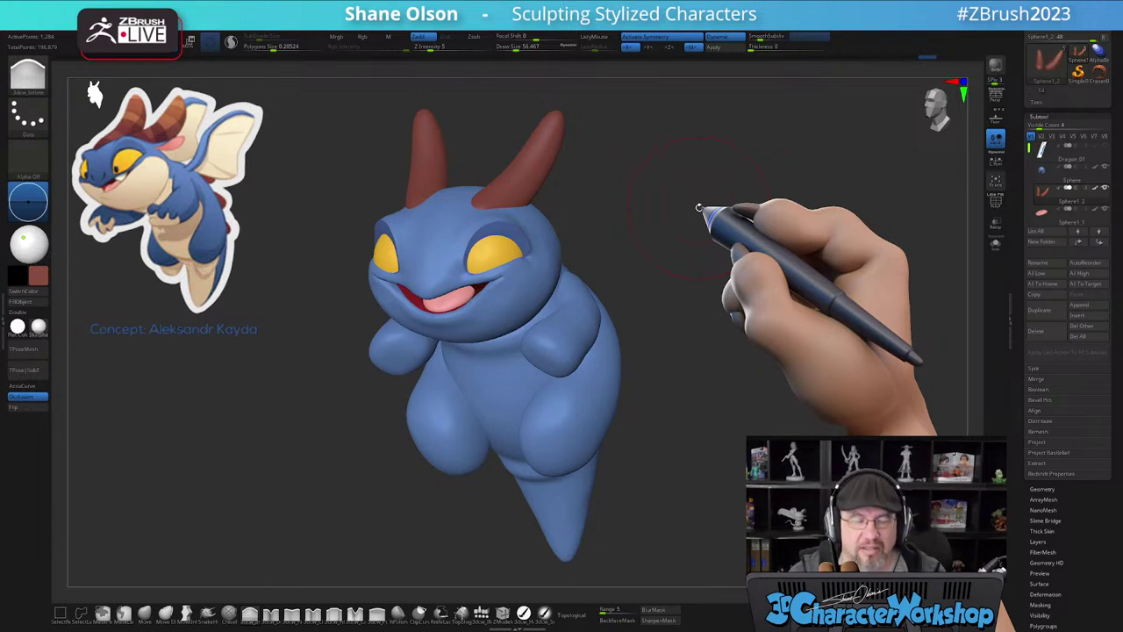
mouse_move(677, 213)
mouse_down()
mouse_move(667, 211)
mouse_move(652, 268)
mouse_move(643, 254)
mouse_move(625, 262)
mouse_up()
key(s)
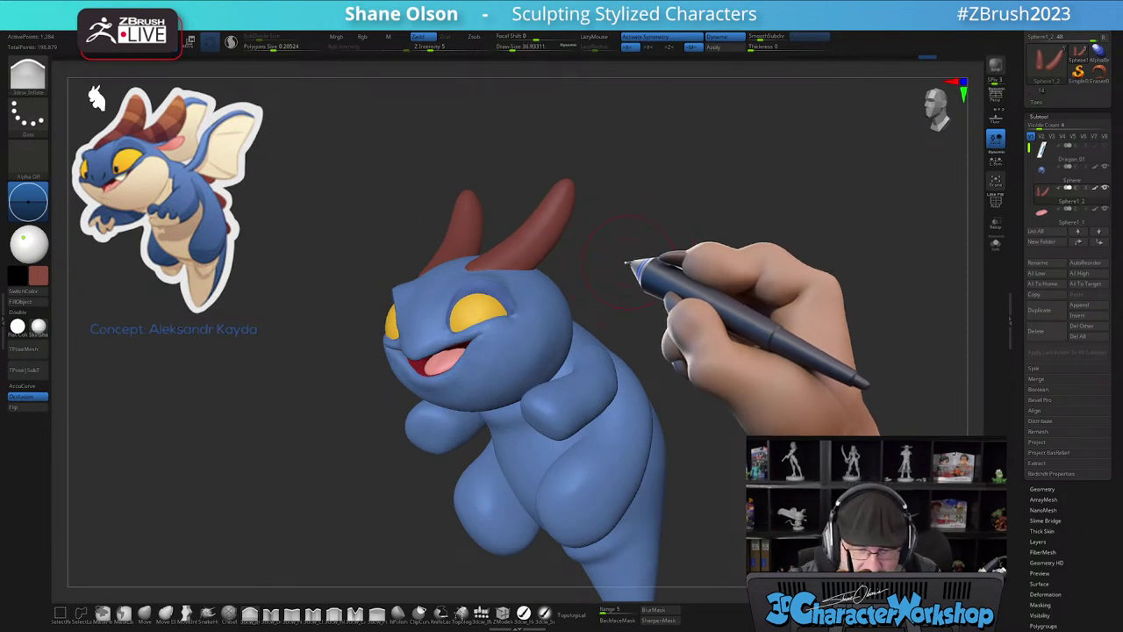
right_drag(516, 359, 538, 401)
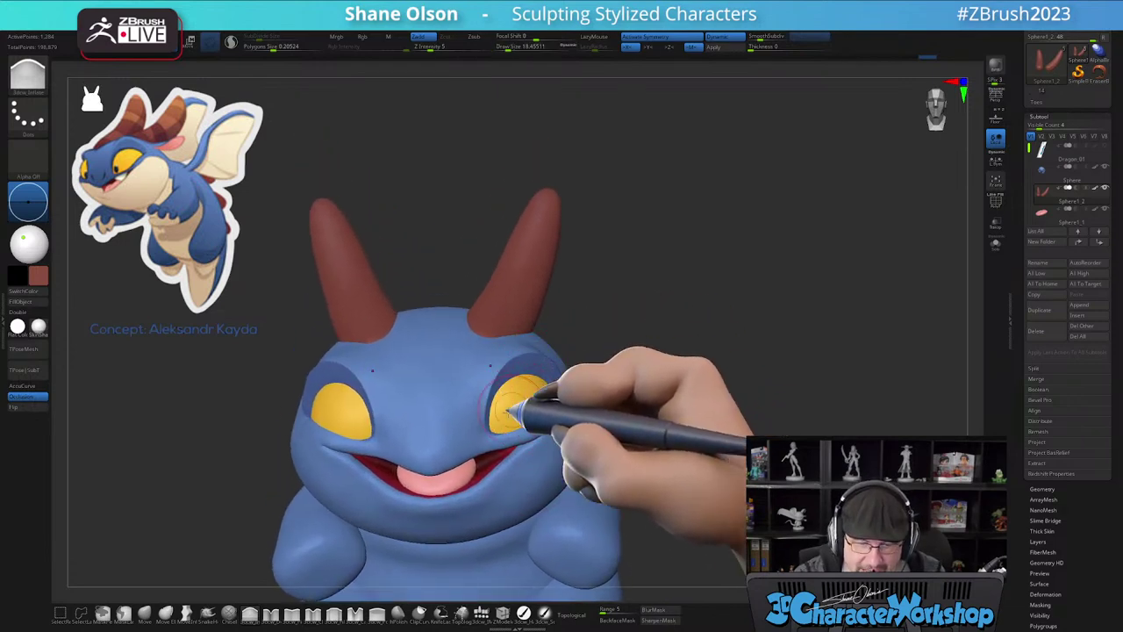
click(316, 613)
key(s)
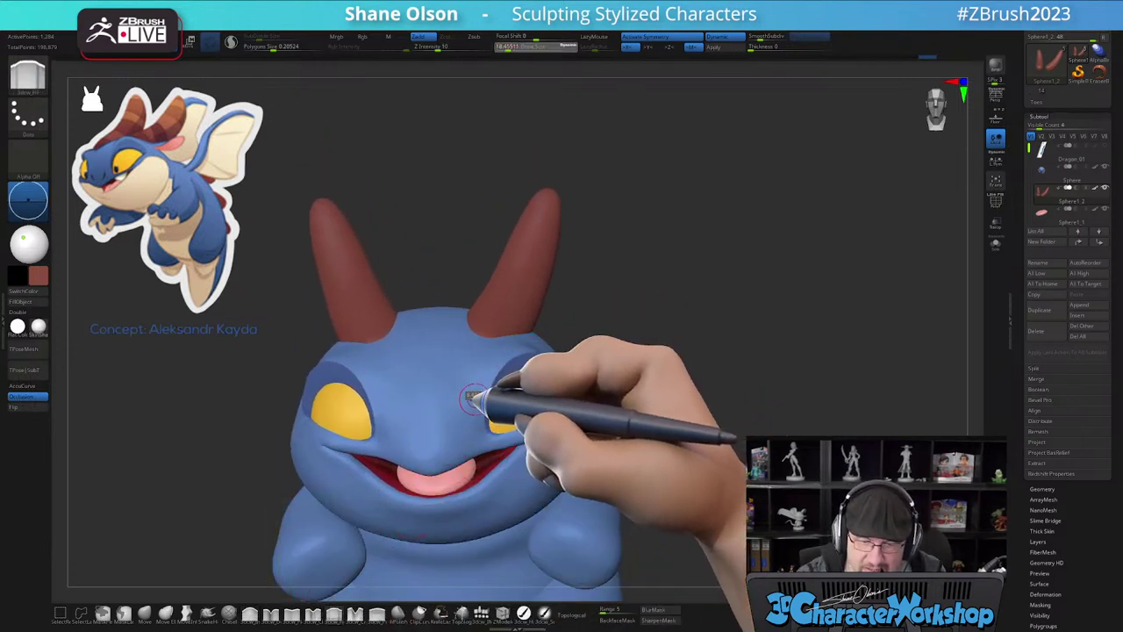
drag(475, 400, 471, 399)
mouse_move(501, 387)
right_down()
mouse_move(533, 446)
mouse_move(512, 455)
mouse_move(525, 430)
right_up()
alt+click(485, 475)
key(shift+f)
key(shift+f)
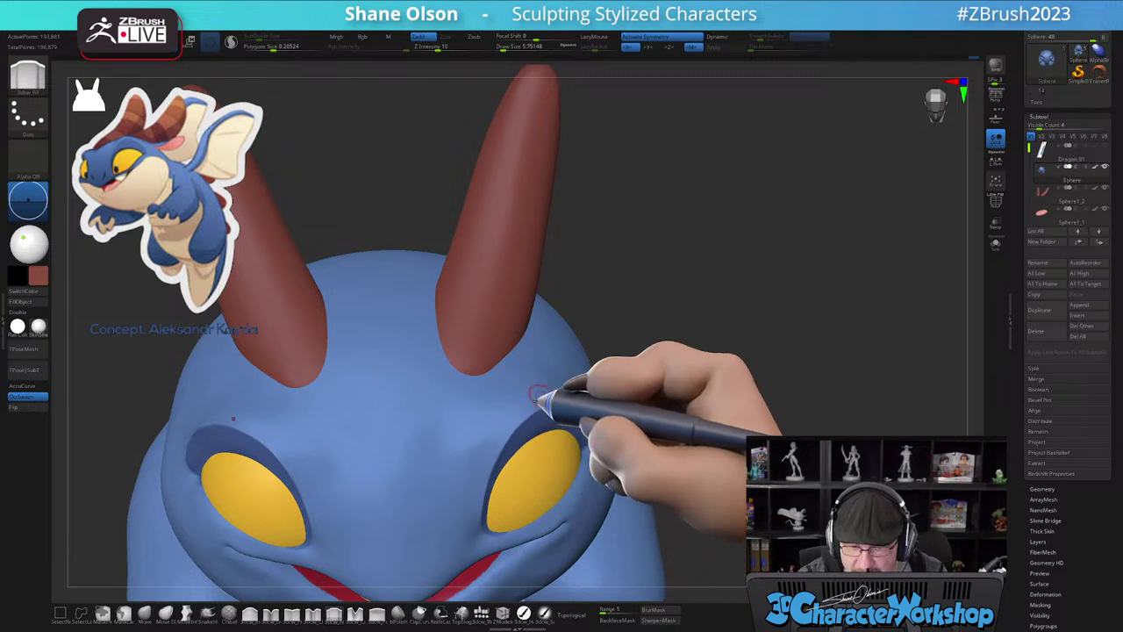
right_drag(558, 389, 539, 419)
drag(534, 389, 625, 378)
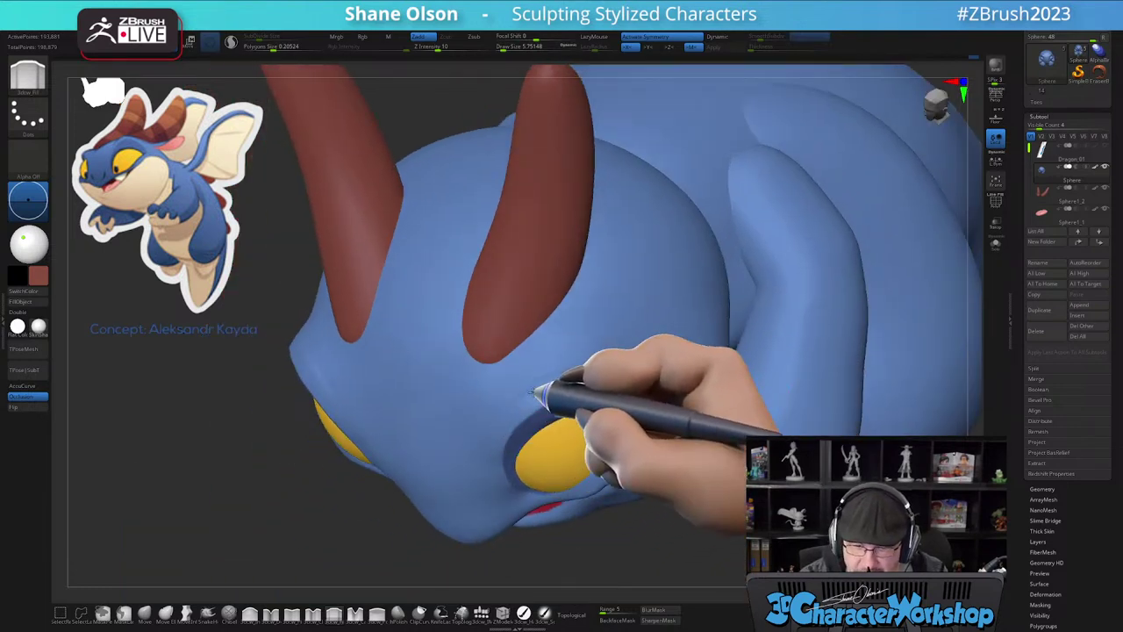
right_drag(572, 393, 585, 355)
right_drag(554, 414, 549, 394)
ctrl+right_drag(584, 429, 522, 472)
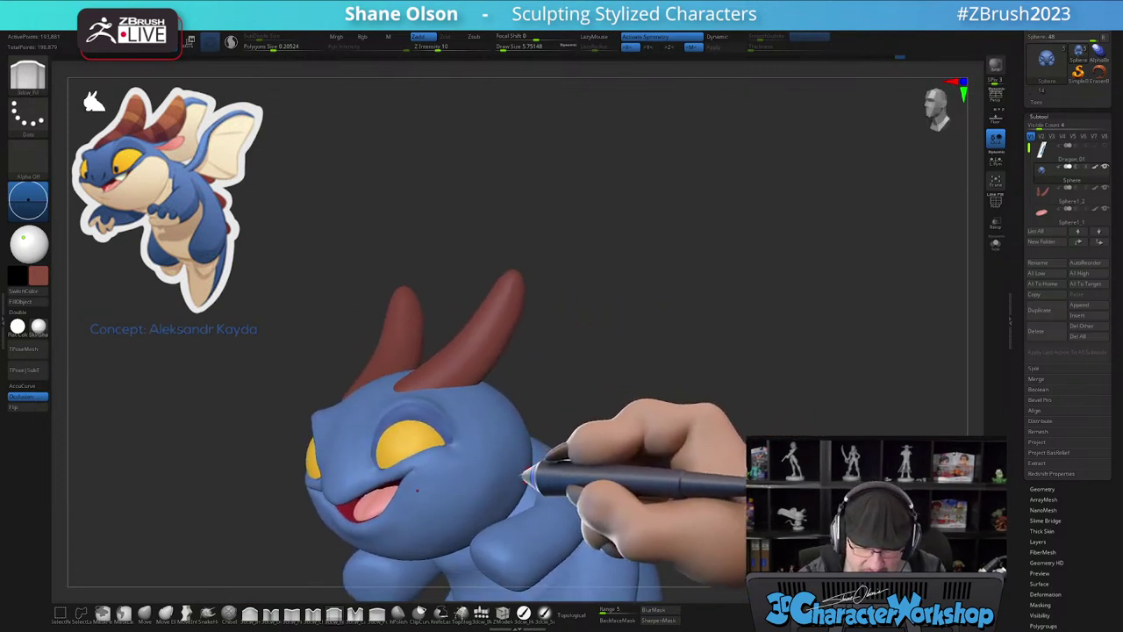
- Reshape the snout beside the eye with the Move brush at a draw size of about 12.9
right_drag(504, 420, 487, 416)
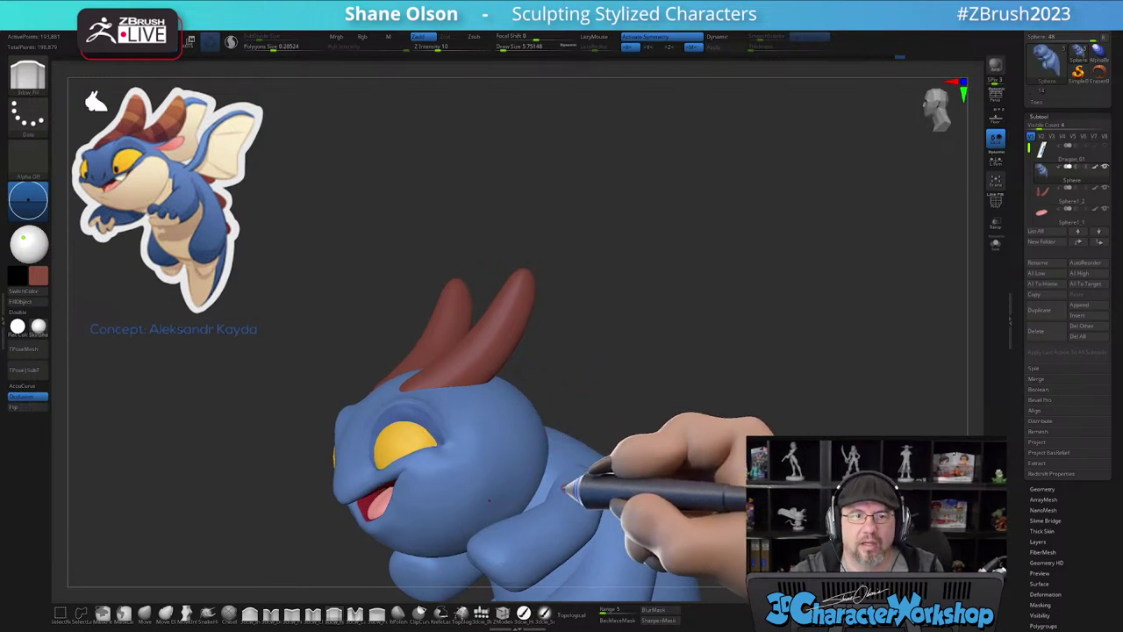
alt+right_drag(597, 389, 567, 301)
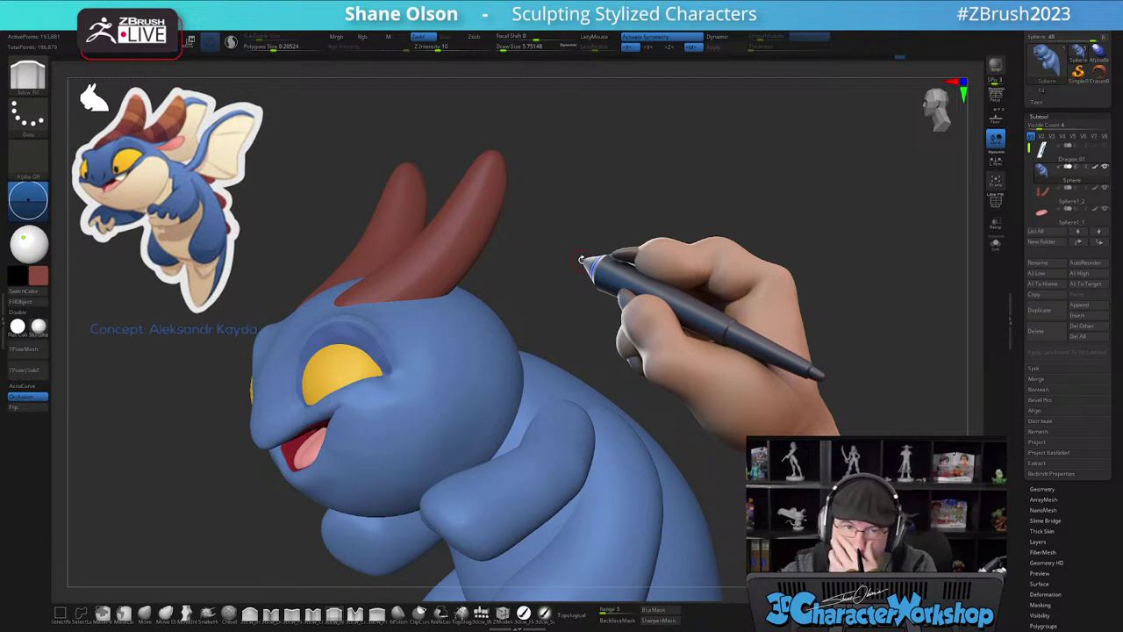
right_drag(580, 296, 576, 282)
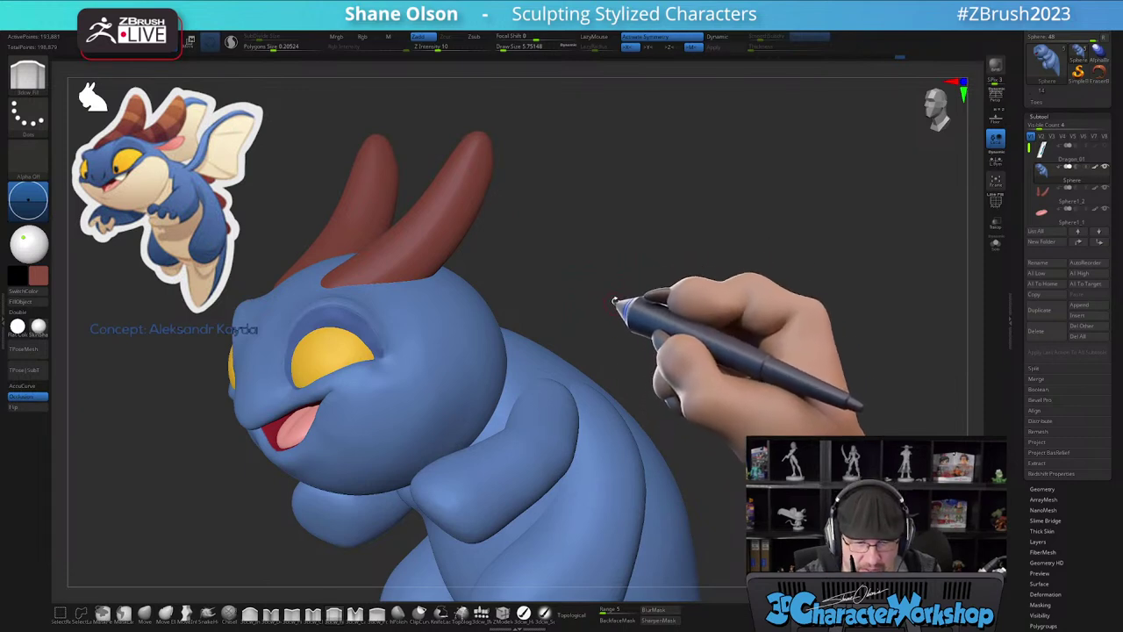
mouse_move(610, 293)
mouse_down()
mouse_move(624, 279)
mouse_move(605, 283)
mouse_up()
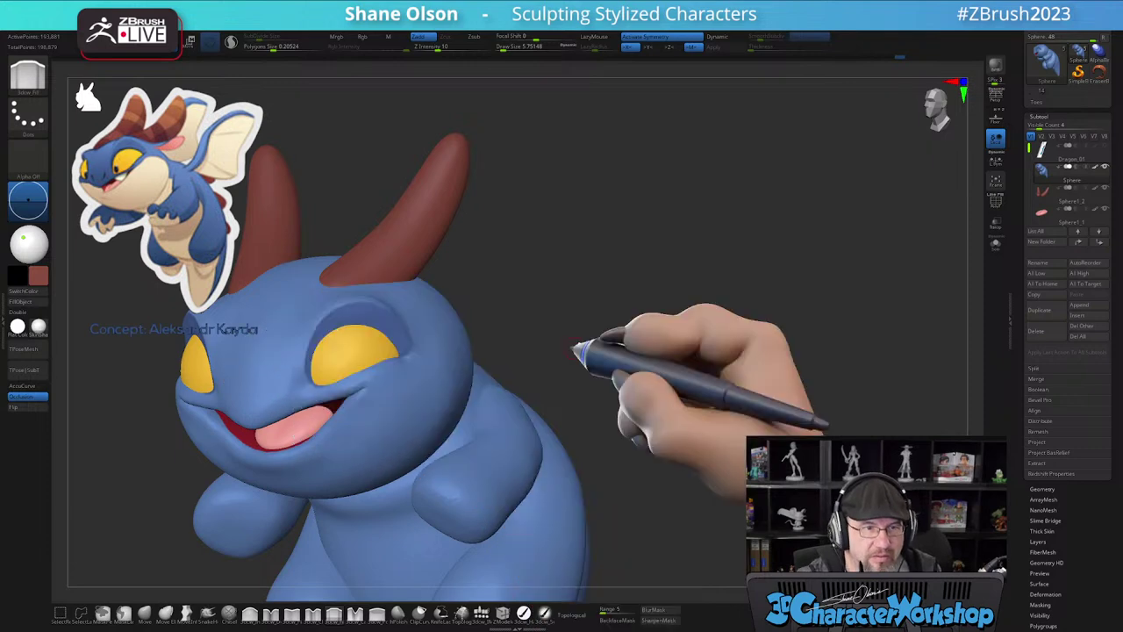
alt+drag(658, 358, 687, 384)
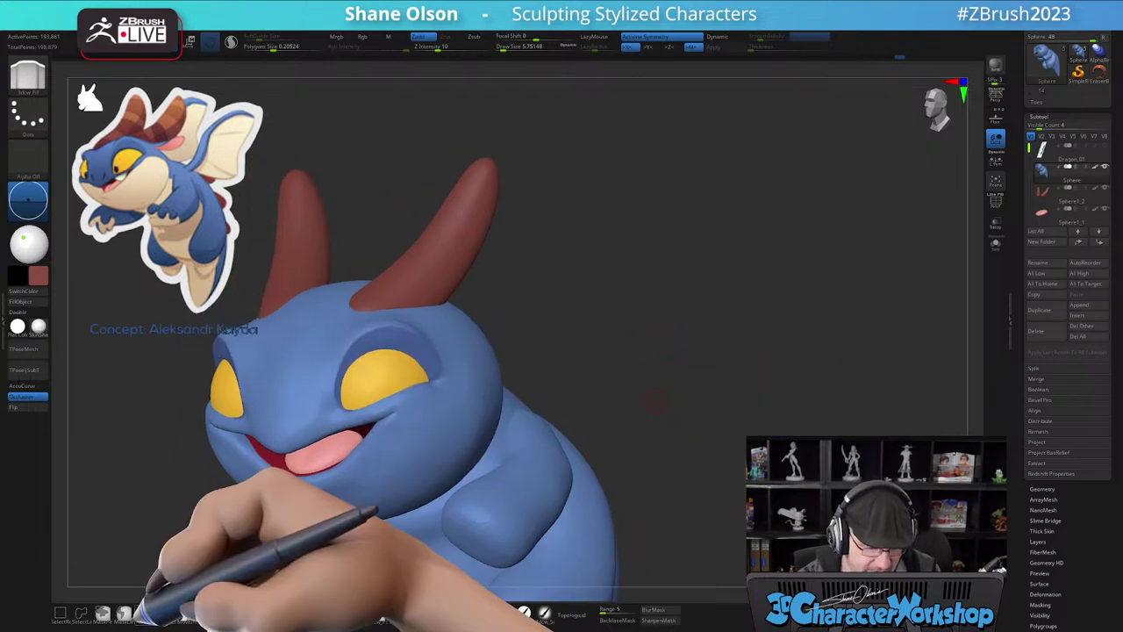
click(144, 614)
mouse_move(369, 380)
ctrl+right_down()
mouse_move(360, 411)
mouse_move(336, 403)
ctrl+right_up()
key(s)
drag(300, 420, 295, 419)
drag(311, 418, 314, 374)
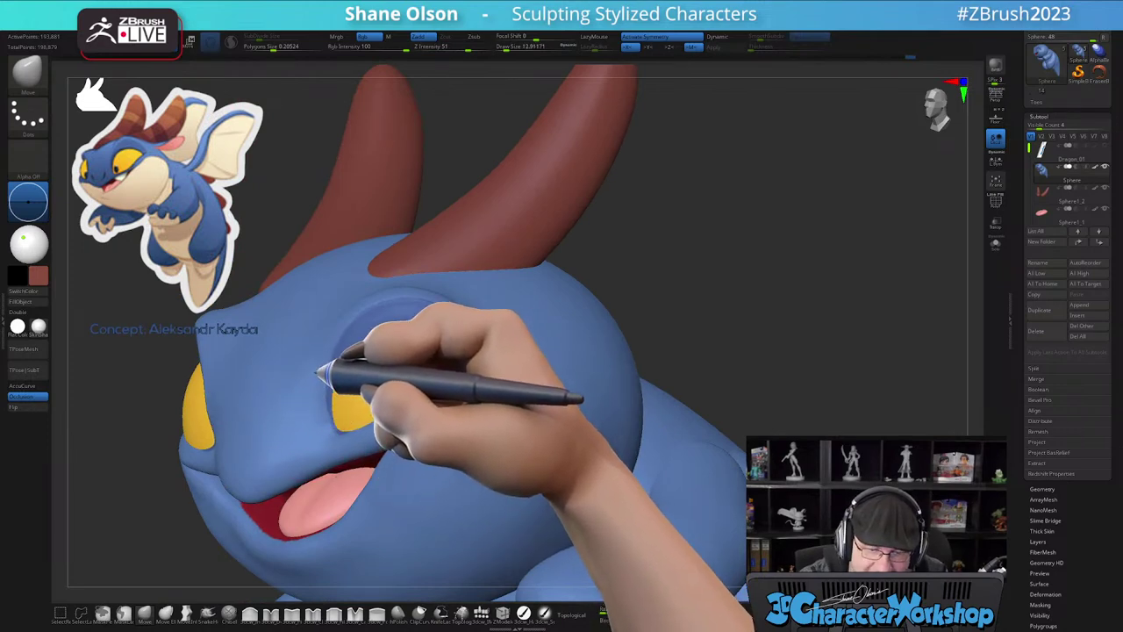
mouse_move(395, 376)
right_down()
mouse_move(413, 398)
mouse_move(516, 403)
mouse_move(501, 419)
mouse_move(484, 396)
mouse_move(479, 419)
right_up()
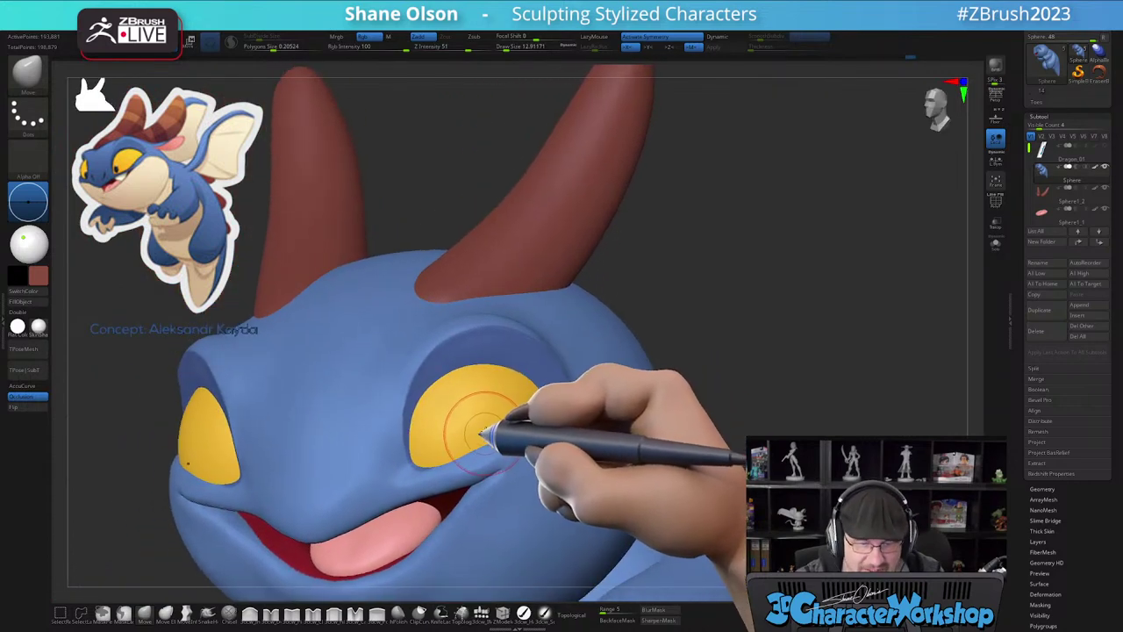
- Carve two nostrils into the snout at a draw size of about 5 and adjust their shape with Move at about 2.2
key(bracketleft)
alt+right_drag(411, 444, 448, 423)
mouse_move(402, 470)
right_down()
mouse_move(409, 440)
mouse_move(445, 417)
right_up()
click(271, 612)
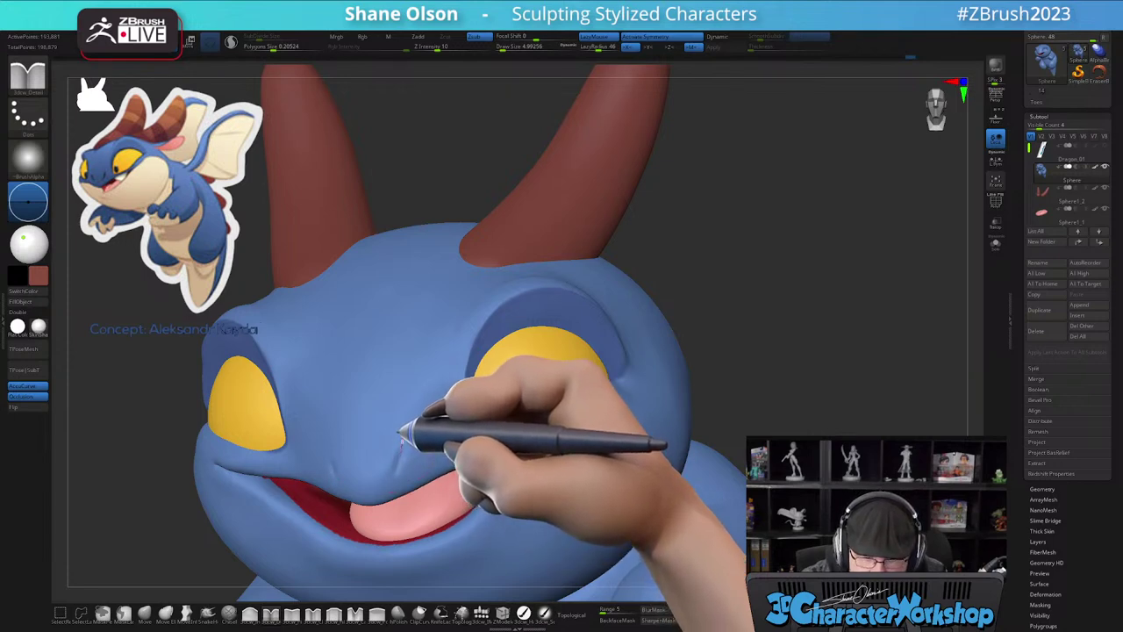
ctrl+right_drag(409, 440, 395, 488)
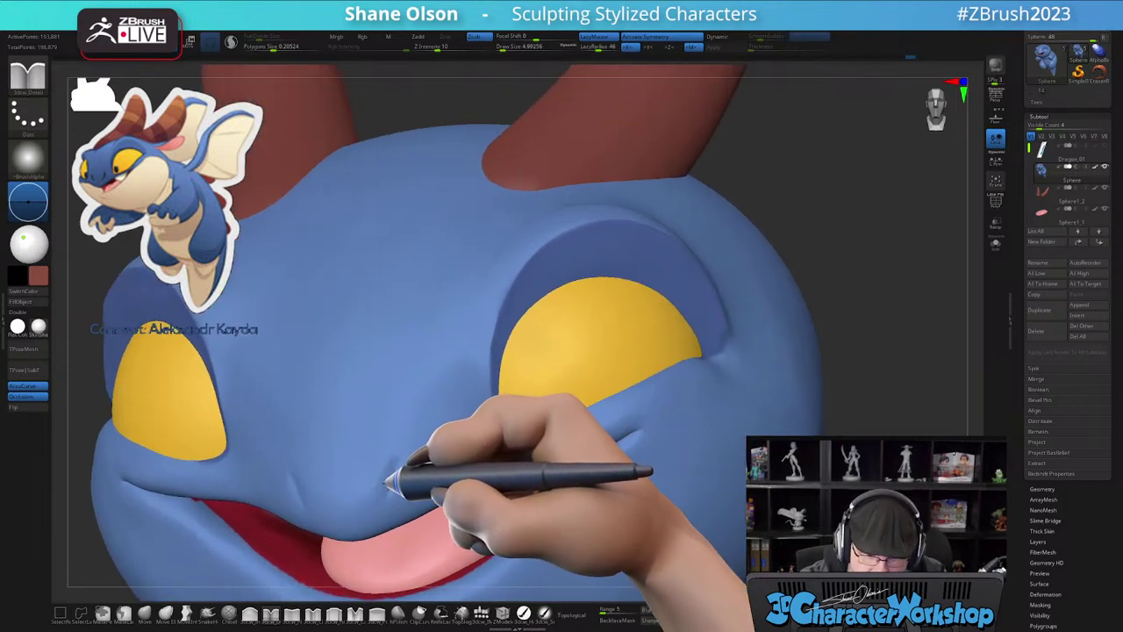
alt+right_drag(410, 425, 447, 400)
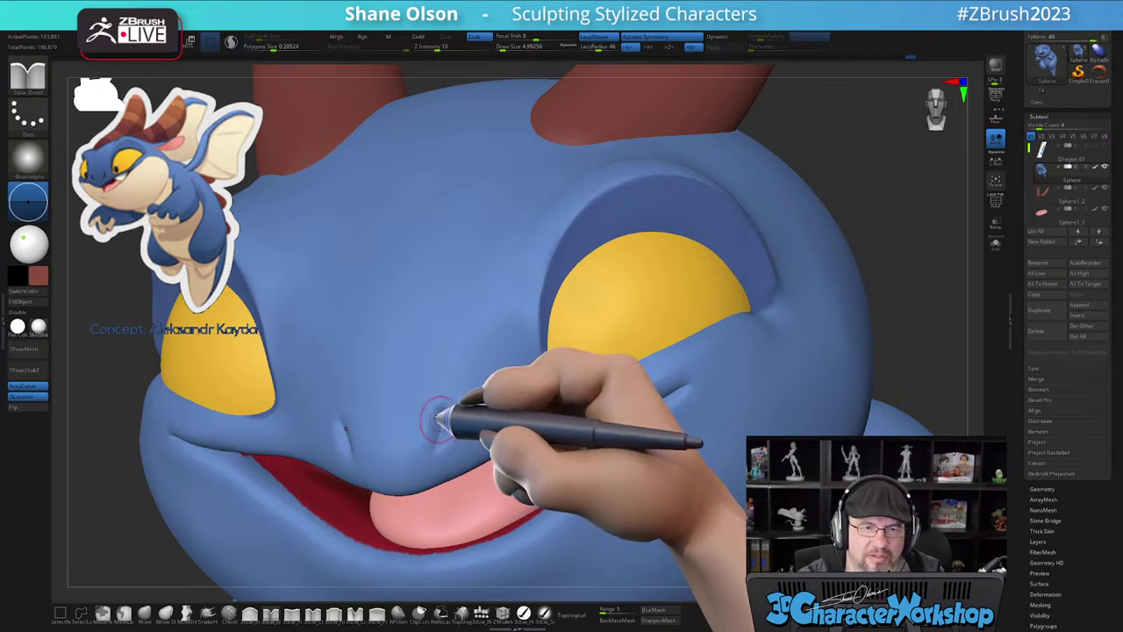
mouse_move(437, 406)
alt+right_down()
mouse_move(442, 394)
mouse_move(454, 405)
mouse_move(446, 419)
mouse_move(448, 397)
mouse_move(444, 421)
mouse_move(457, 397)
mouse_move(467, 416)
mouse_move(441, 409)
mouse_move(444, 444)
mouse_move(447, 421)
alt+right_up()
click(145, 612)
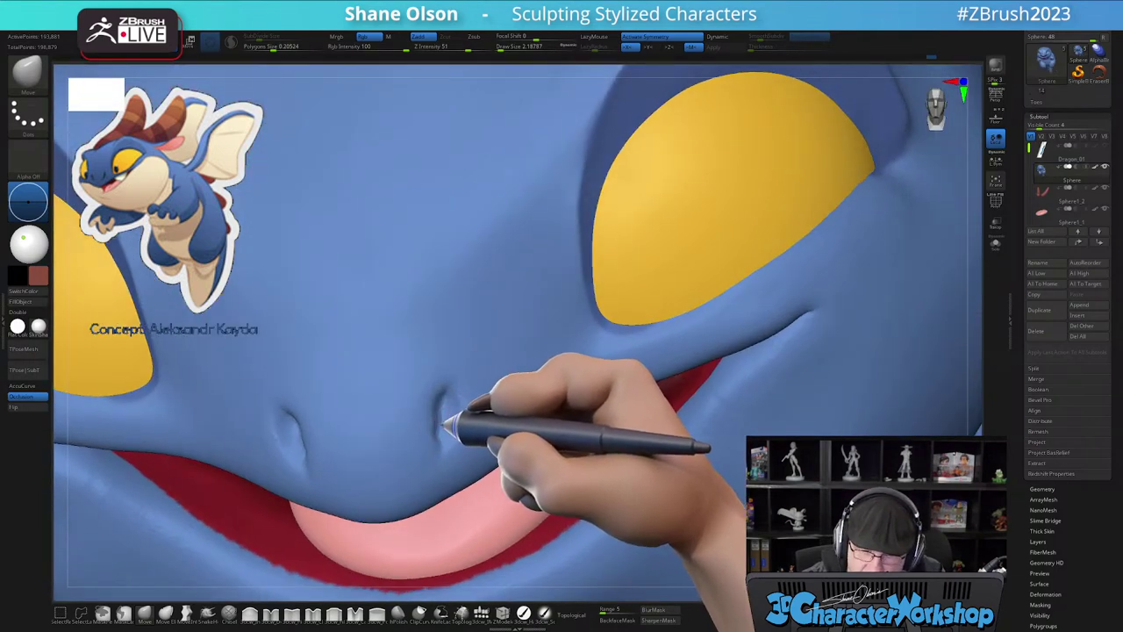
mouse_move(438, 416)
right_down()
mouse_move(430, 392)
mouse_move(445, 413)
right_up()
- Show the polyframe, turn on Sculptris Pro, and try smoothing the nostril, undoing the stroke
key(shift+f)
click(232, 42)
shift+drag(460, 381, 442, 392)
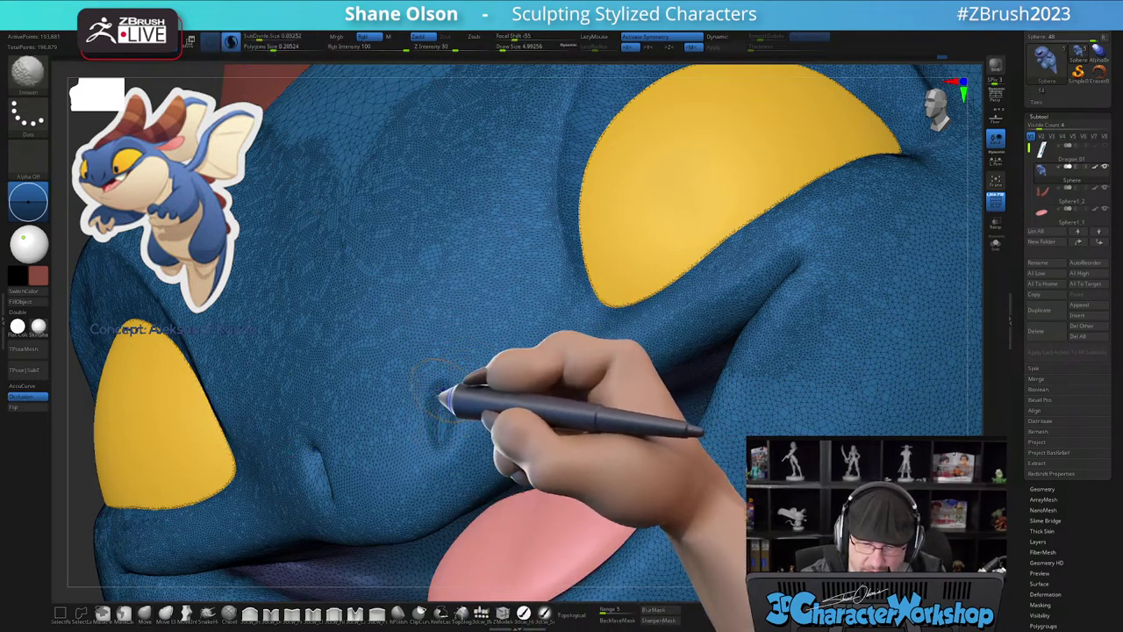
key(ctrl+z)
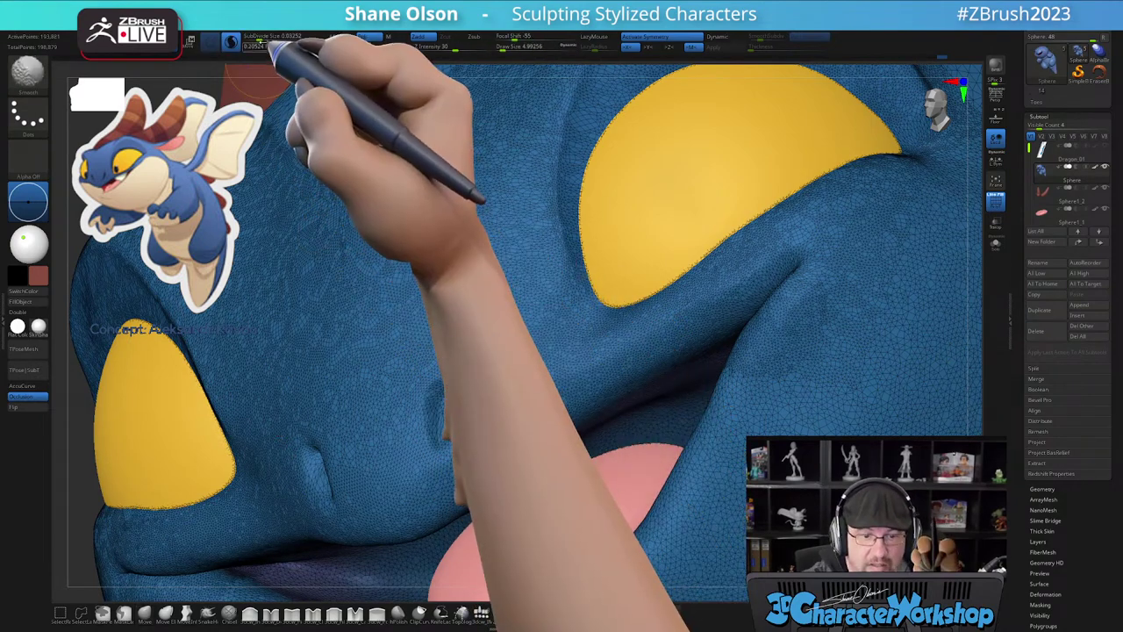
- Lower the SubDivide Size to 0.01934 and smooth around the nostrils to add denser mesh there
key(shift)
key(shift)
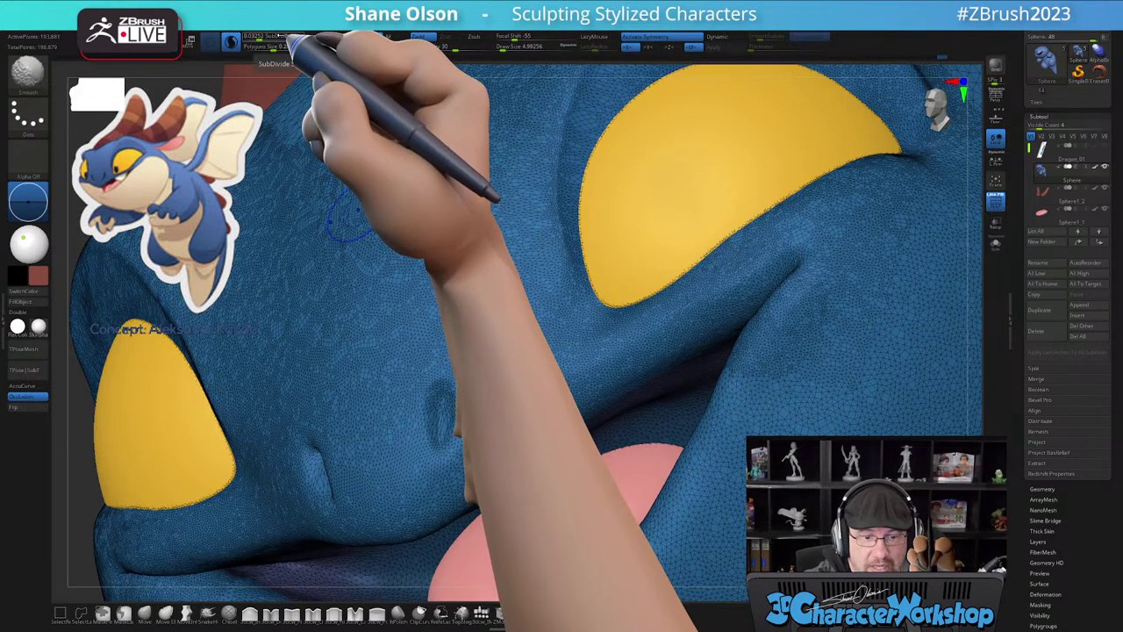
click(282, 38)
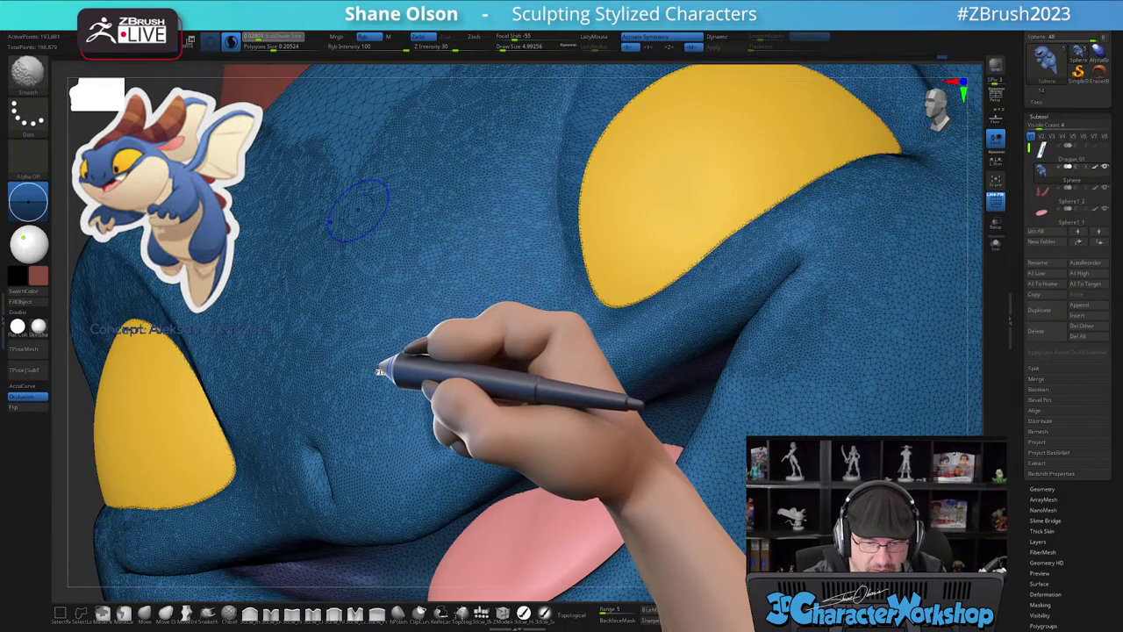
mouse_move(439, 392)
shift+mouse_down()
mouse_move(447, 420)
mouse_move(451, 378)
shift+mouse_up()
right_drag(507, 340, 518, 365)
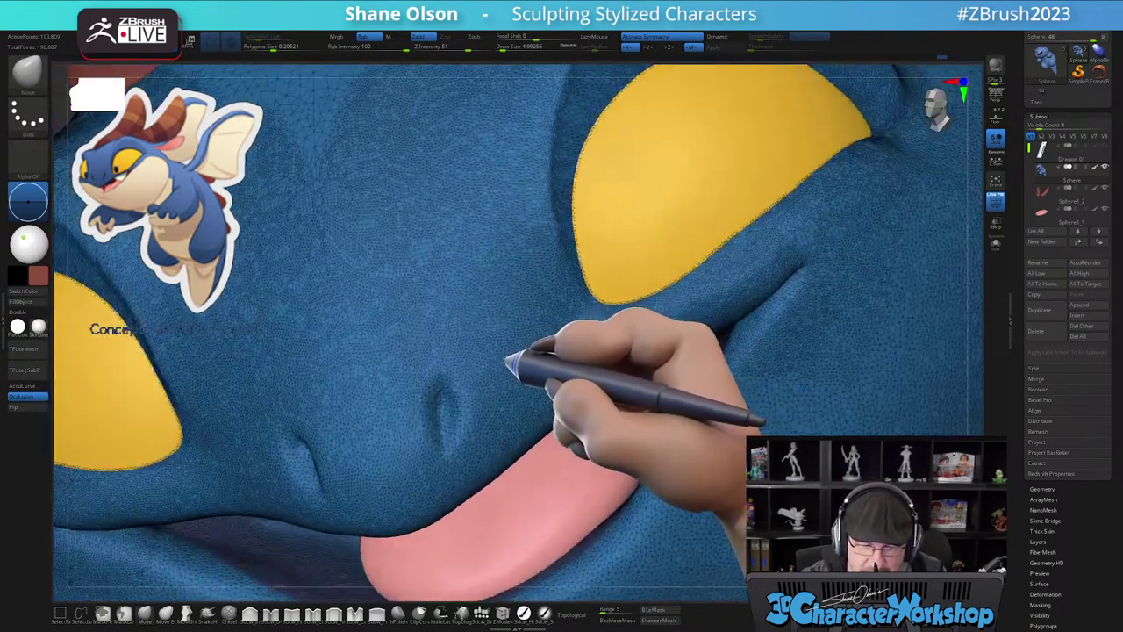
click(265, 37)
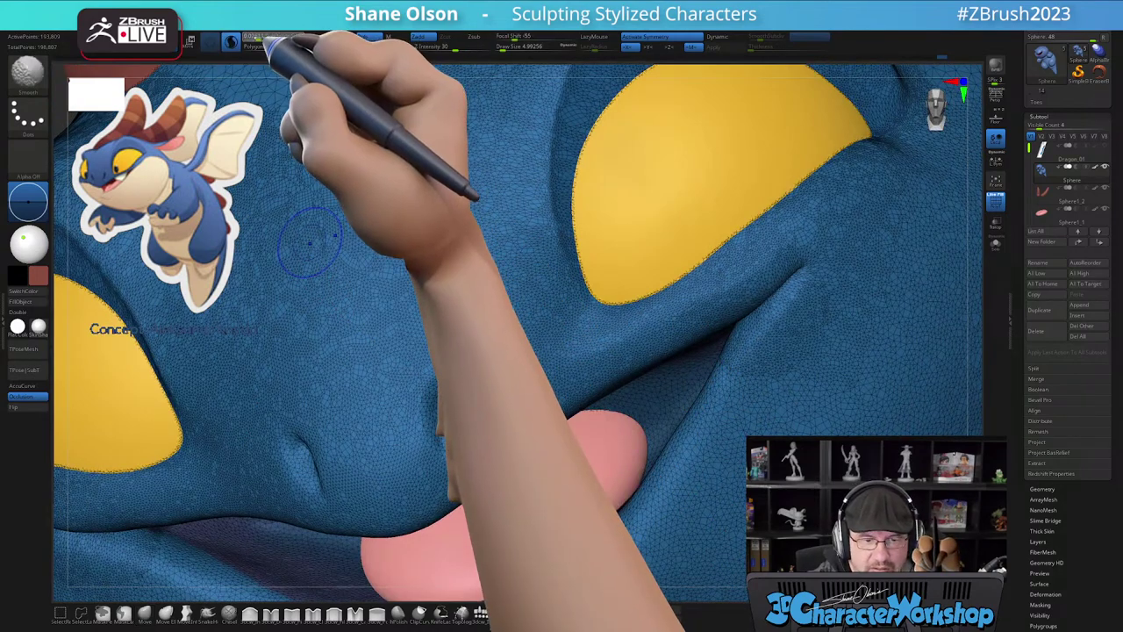
mouse_move(452, 409)
shift+mouse_down()
mouse_move(448, 383)
mouse_move(437, 437)
mouse_move(488, 351)
shift+mouse_up()
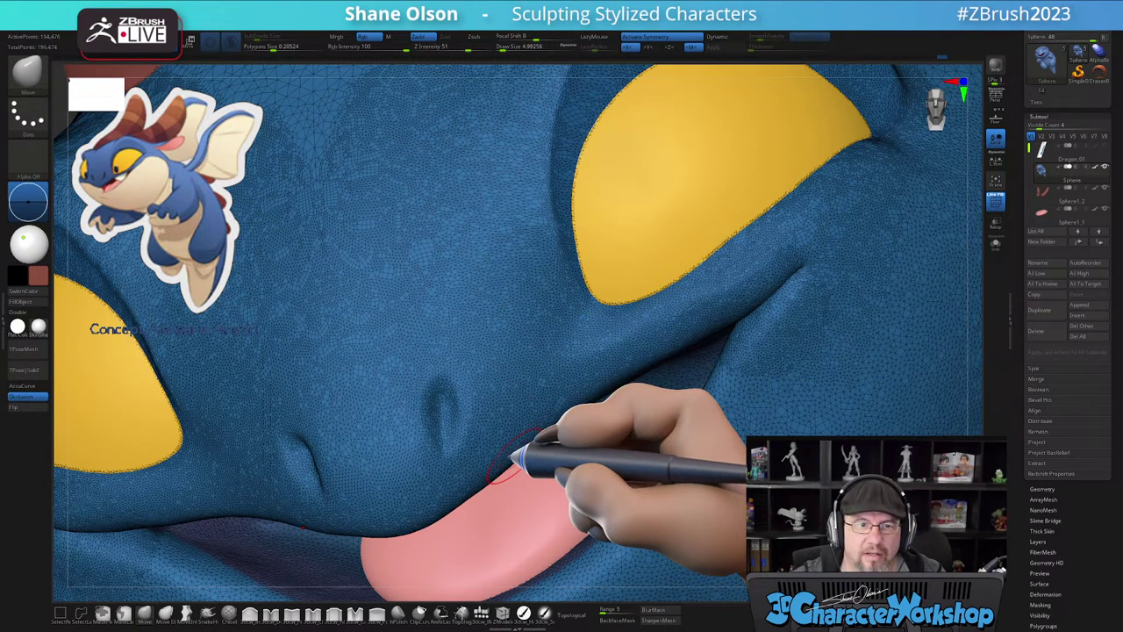
right_drag(459, 407, 474, 397)
mouse_move(388, 406)
shift+mouse_down()
mouse_move(386, 373)
mouse_move(401, 407)
shift+mouse_up()
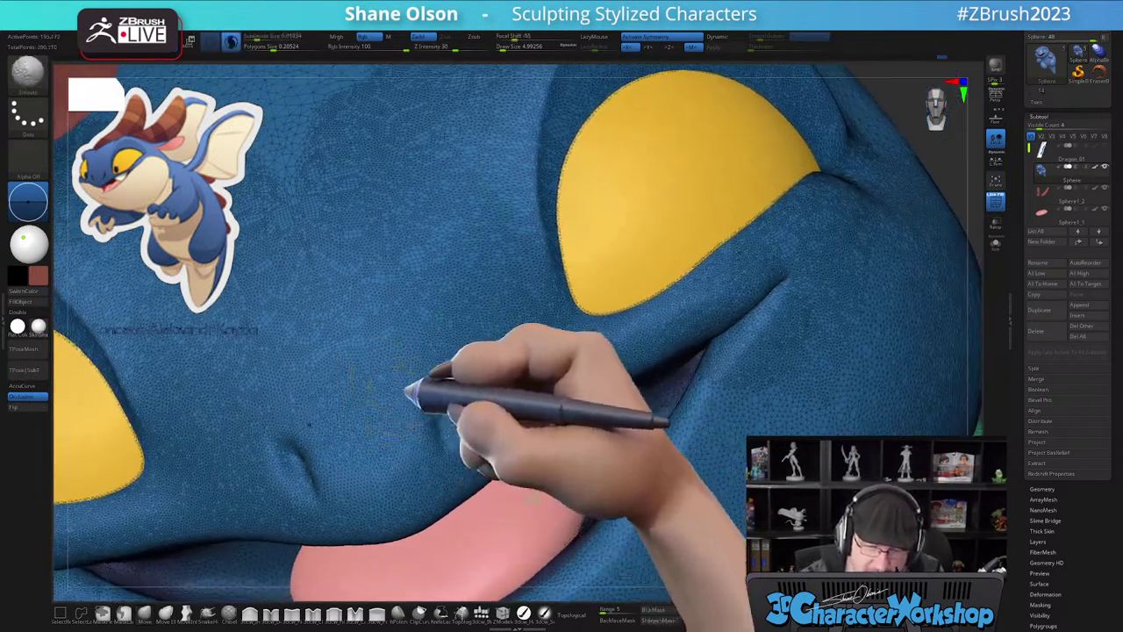
right_drag(482, 389, 472, 403)
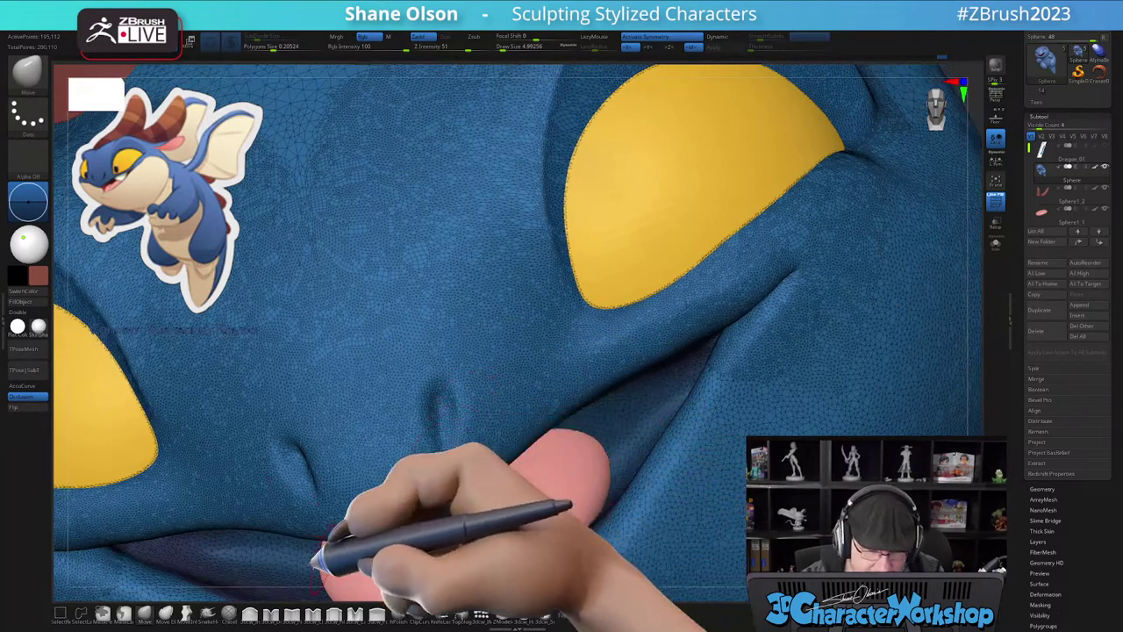
- Carve the nostrils deeper with a cutting brush at Z Intensity 25, reducing the draw size from about 3.7 to 2.2
click(269, 614)
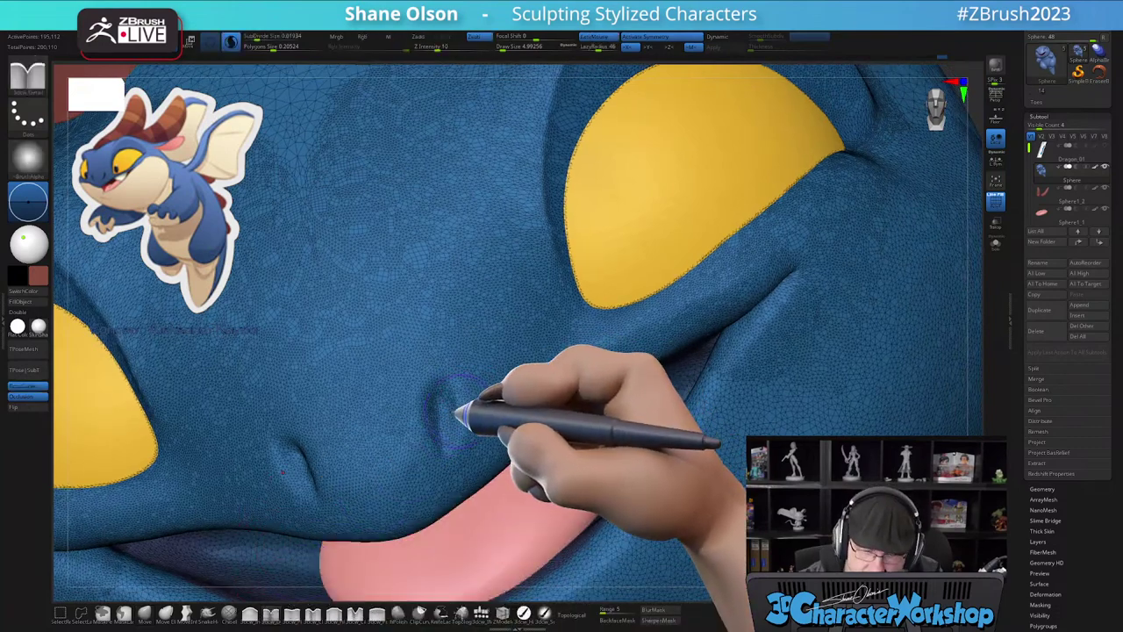
click(355, 613)
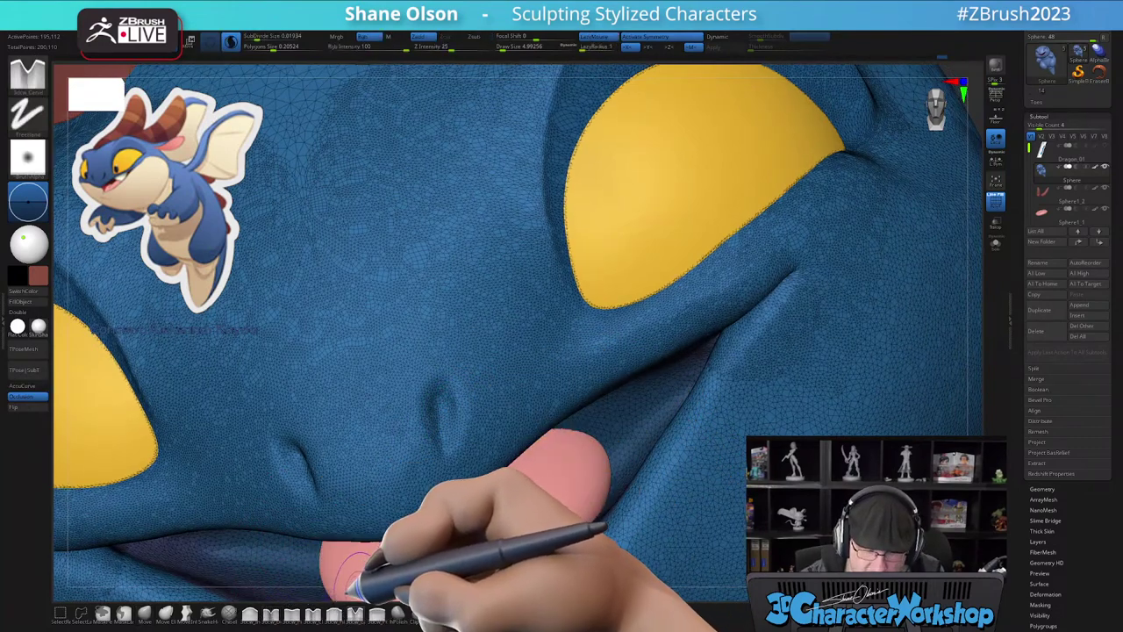
alt+right_drag(457, 385, 461, 361)
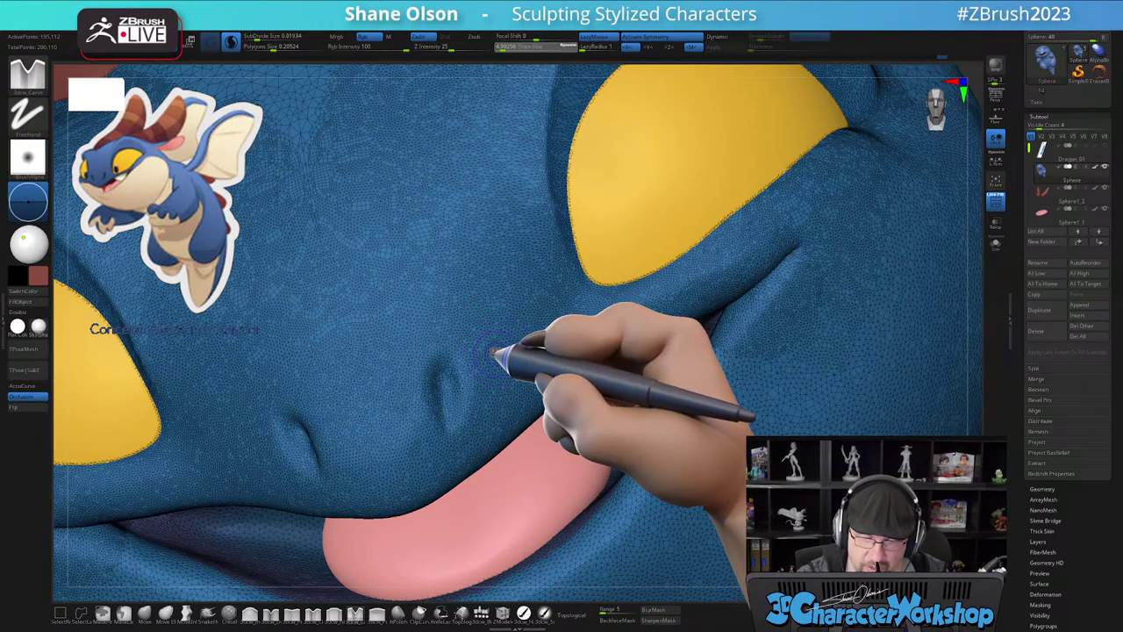
right_drag(489, 361, 470, 355)
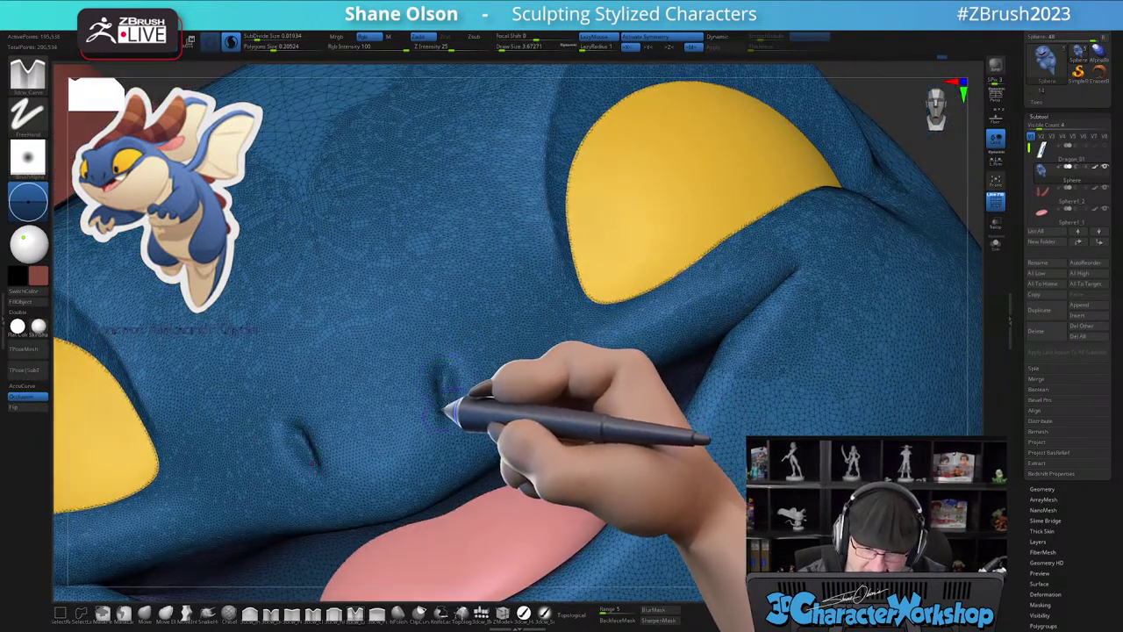
mouse_move(448, 392)
right_down()
mouse_move(450, 404)
mouse_move(443, 398)
mouse_move(467, 382)
mouse_move(440, 418)
mouse_move(456, 268)
right_up()
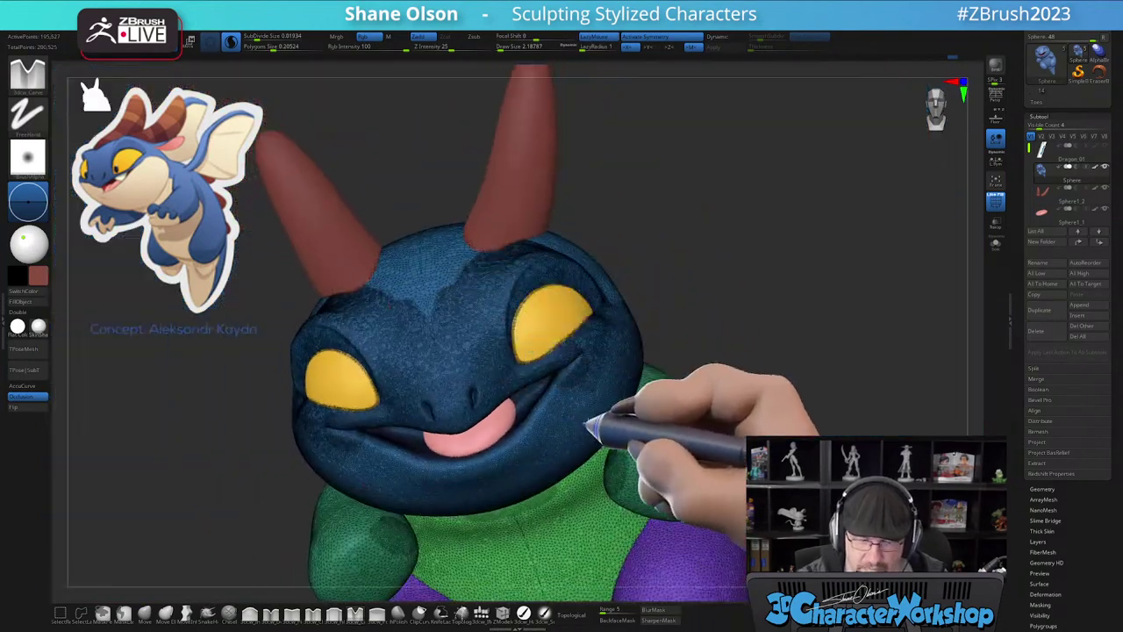
- Hide the polyframe, make the yellow eyes the active subtool and pick the dark navy pupil color from the concept art
key(shift+f)
mouse_move(588, 456)
right_down()
mouse_move(578, 412)
mouse_move(546, 453)
mouse_move(564, 426)
mouse_move(607, 402)
mouse_move(584, 377)
mouse_move(571, 404)
mouse_move(502, 339)
right_up()
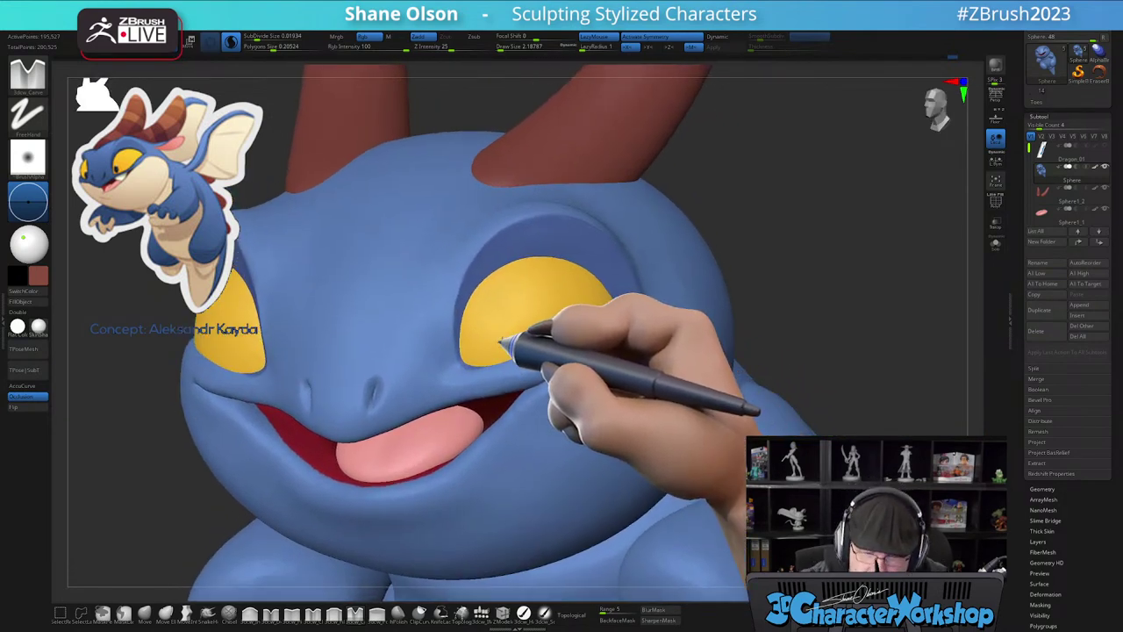
alt+click(502, 340)
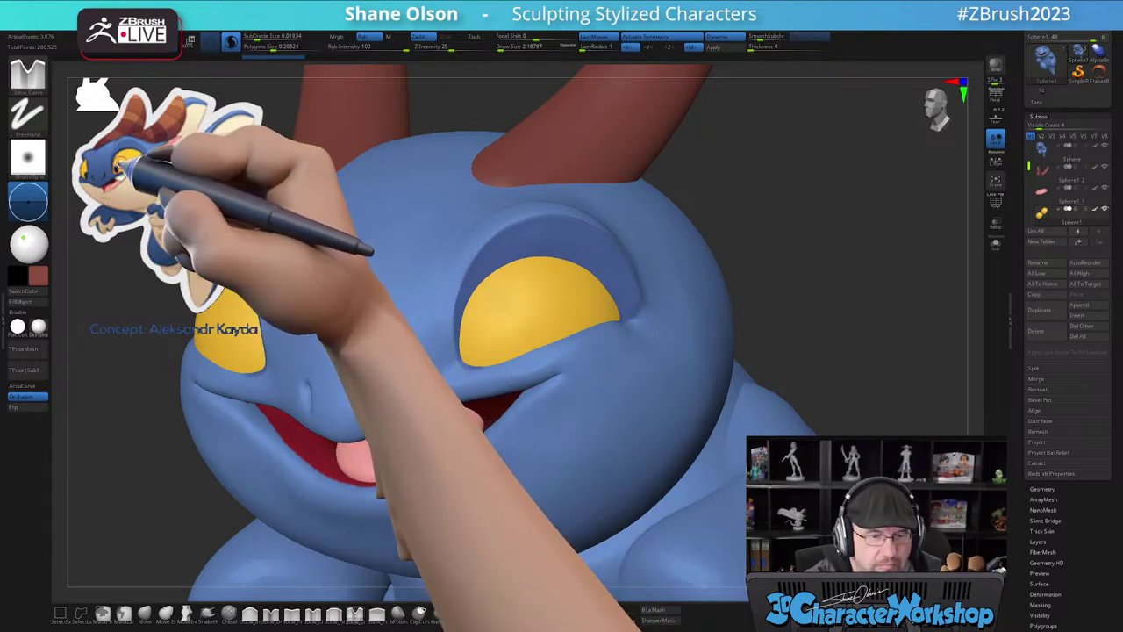
key(z)
key(z)
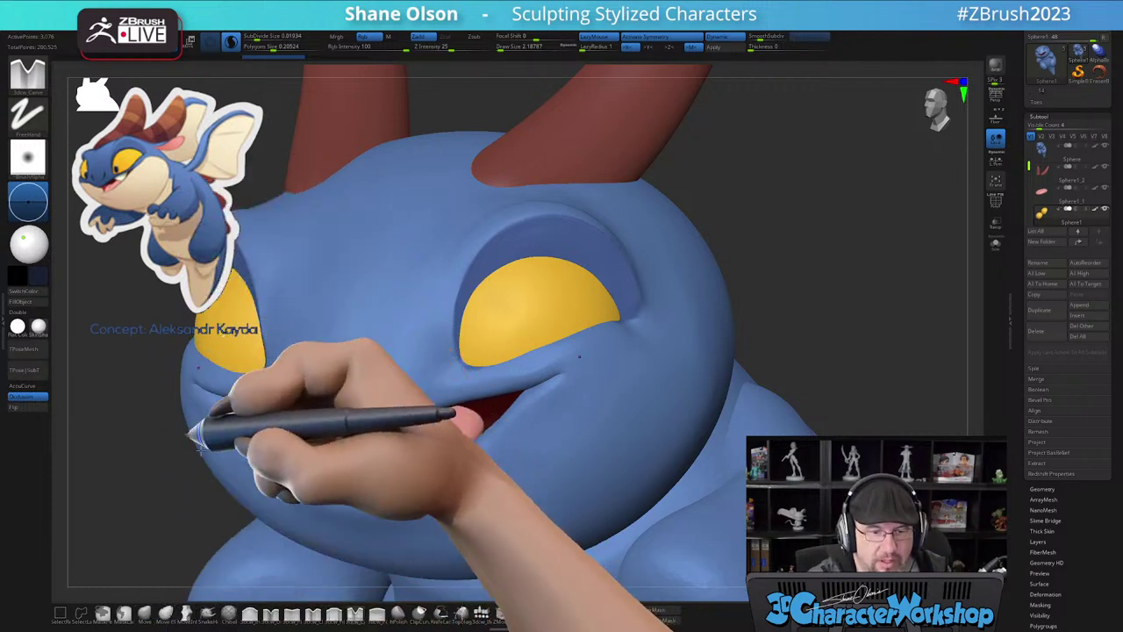
- Insert small dark QuadSphere pupils near the inner corners of both yellow eyes
click(478, 612)
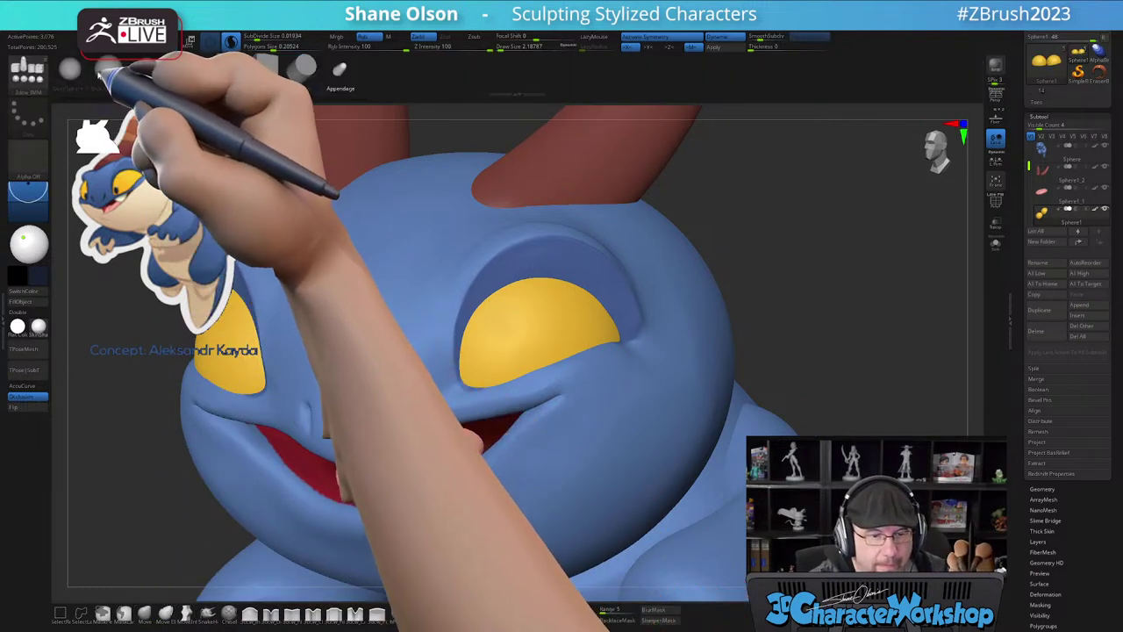
click(77, 80)
right_drag(521, 378, 490, 360)
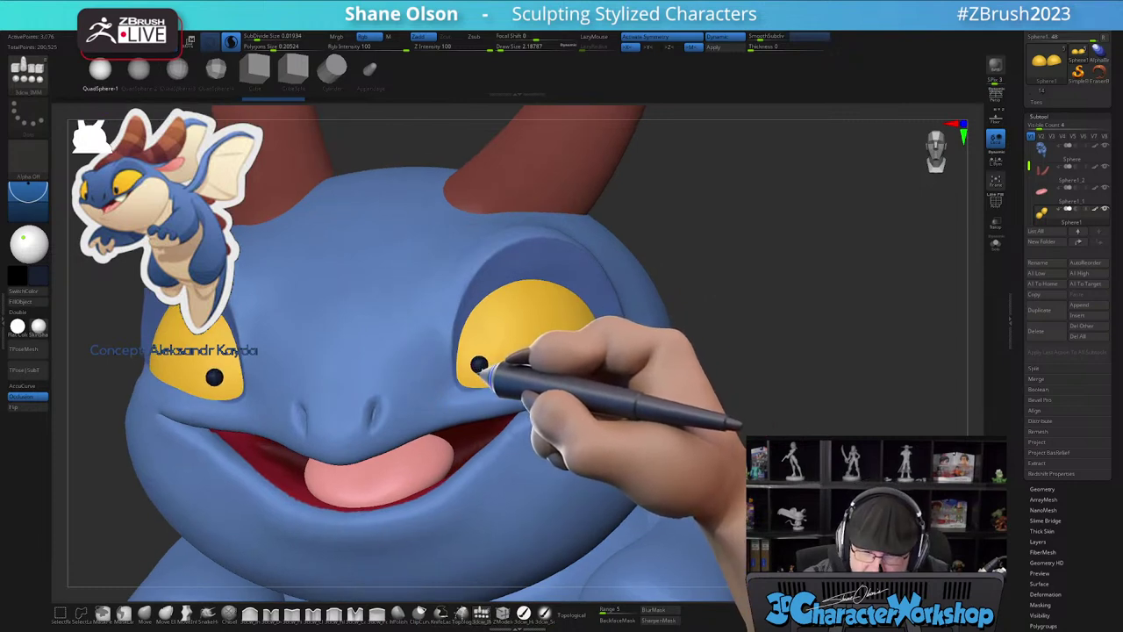
drag(480, 376, 480, 377)
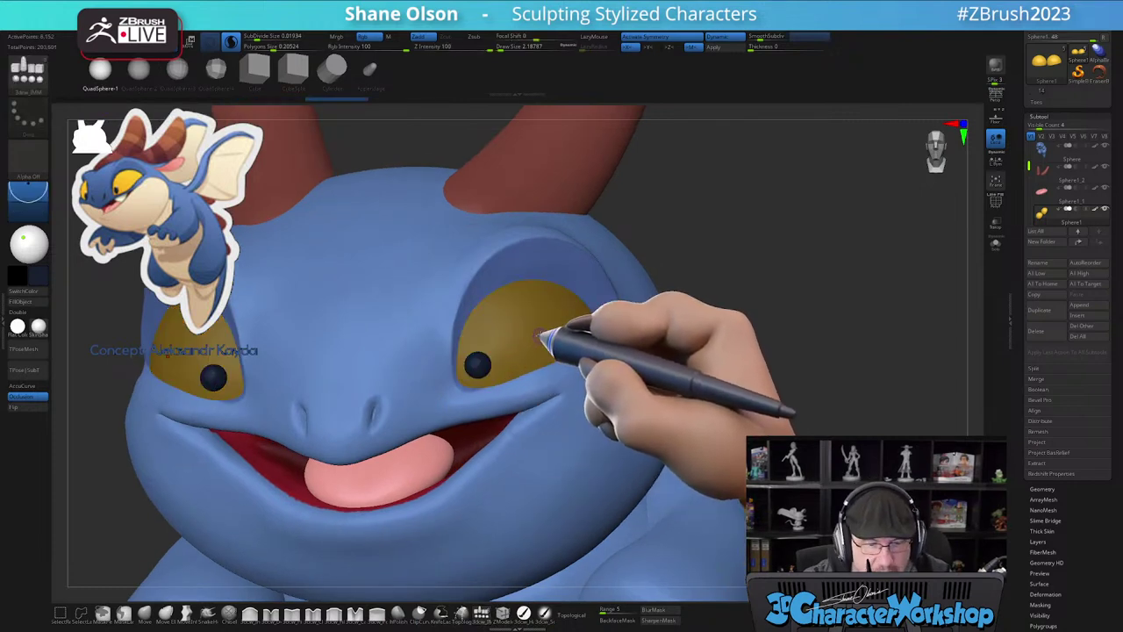
- Move the pupils into place on the eyeballs with the gizmo and scale them into flattened vertical ovals
key(w)
right_drag(521, 353, 487, 360)
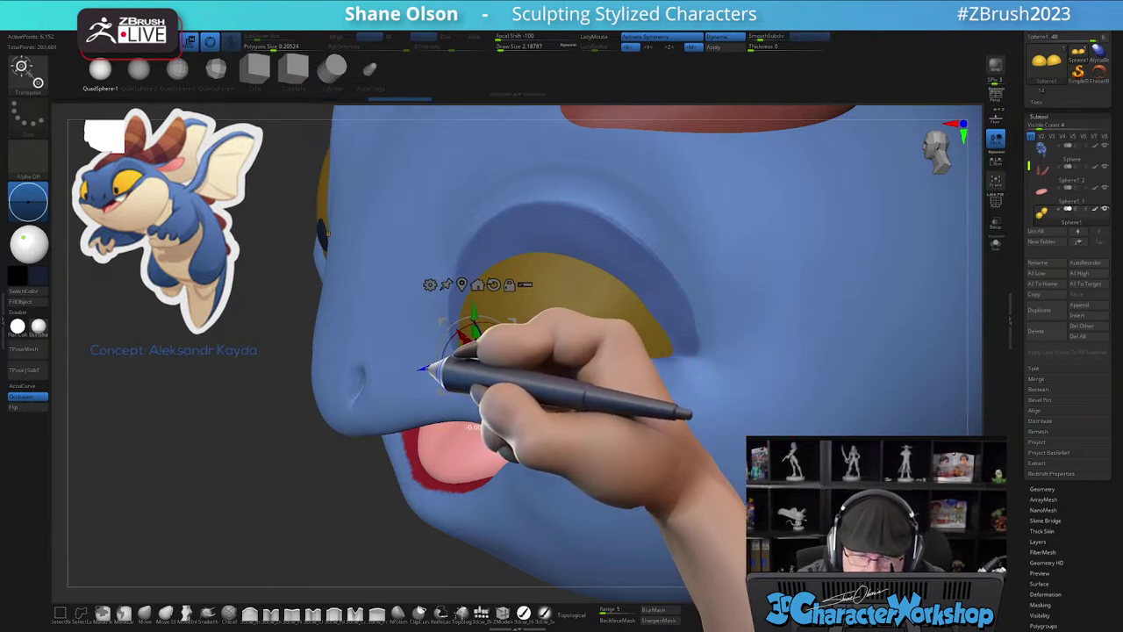
drag(427, 370, 429, 368)
right_drag(521, 363, 567, 371)
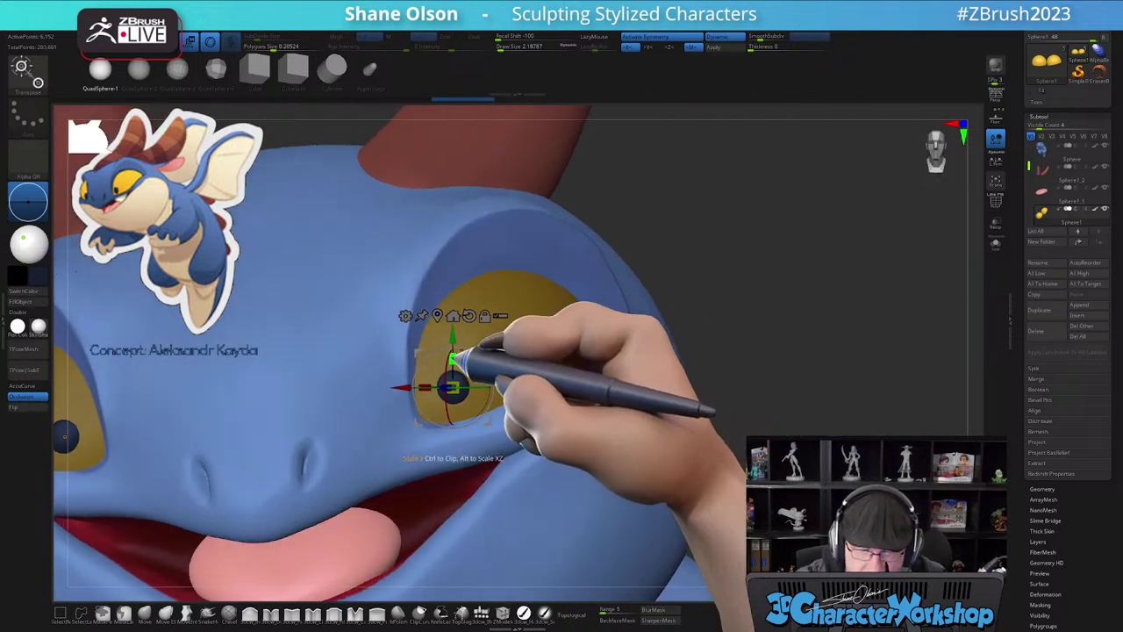
alt+right_drag(546, 371, 621, 306)
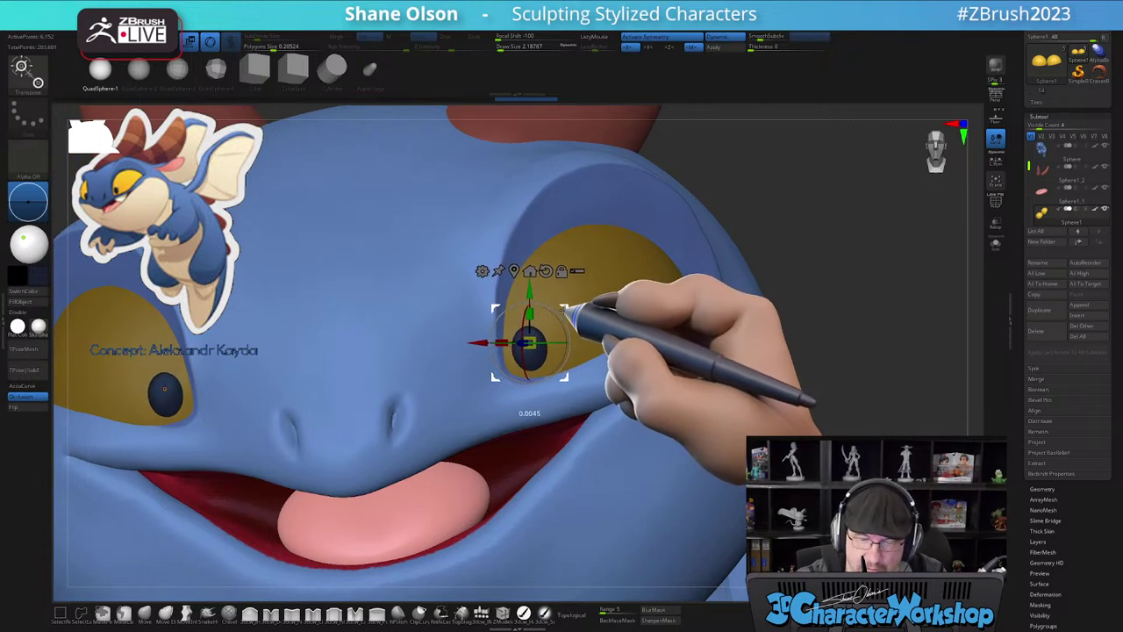
ctrl+right_drag(607, 333, 676, 444)
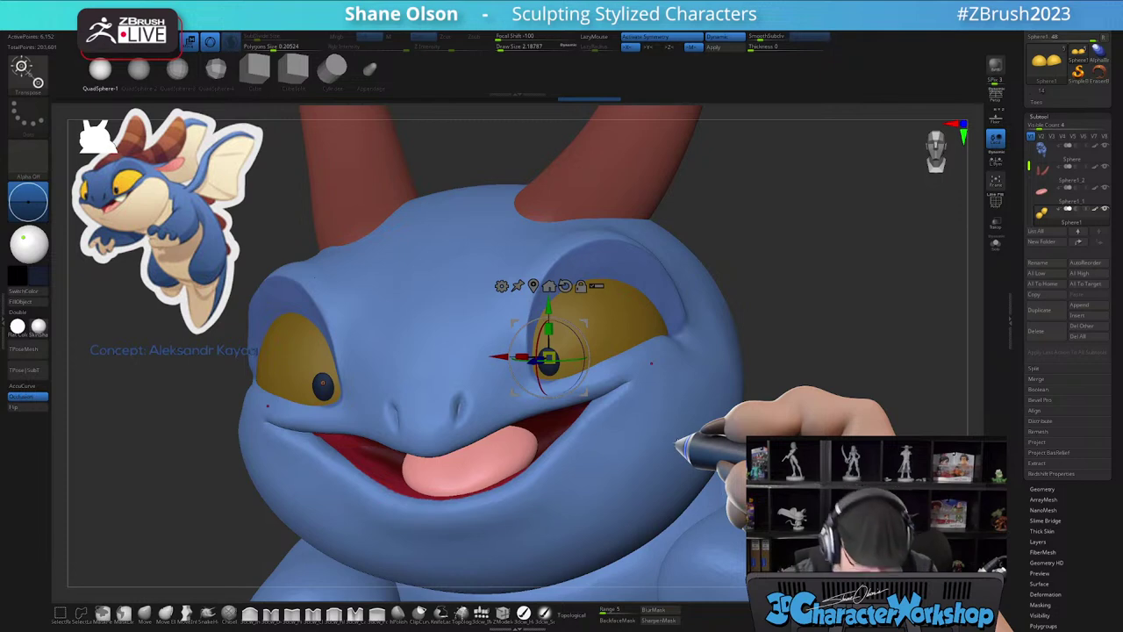
- Split the unmasked points so the pupils separate from the eyeballs, and return to draw mode
key(3)
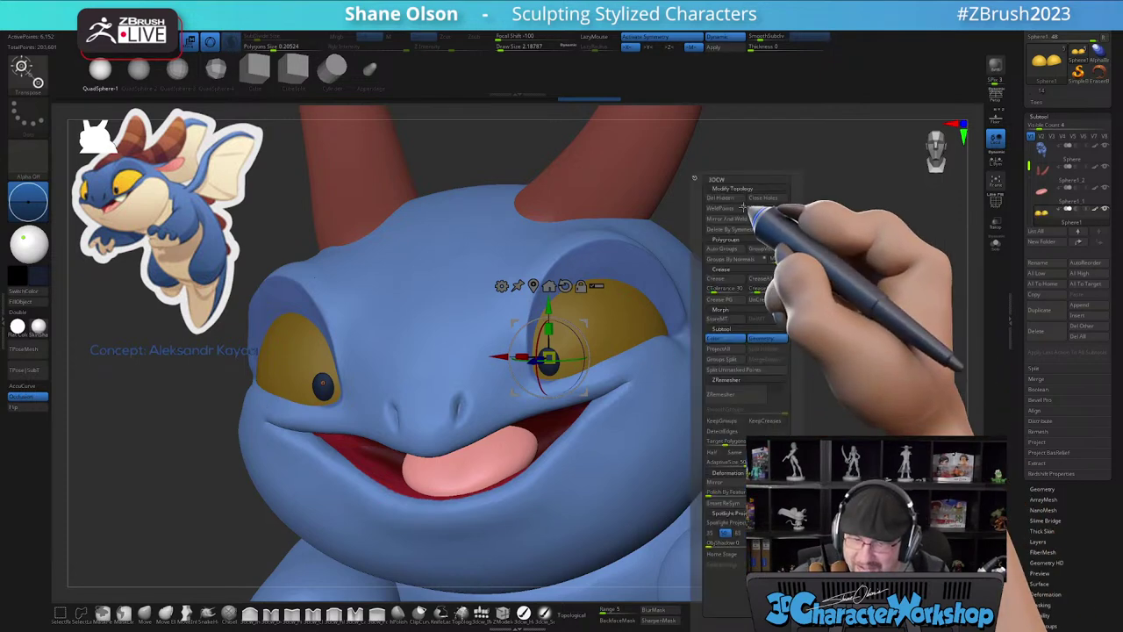
click(737, 370)
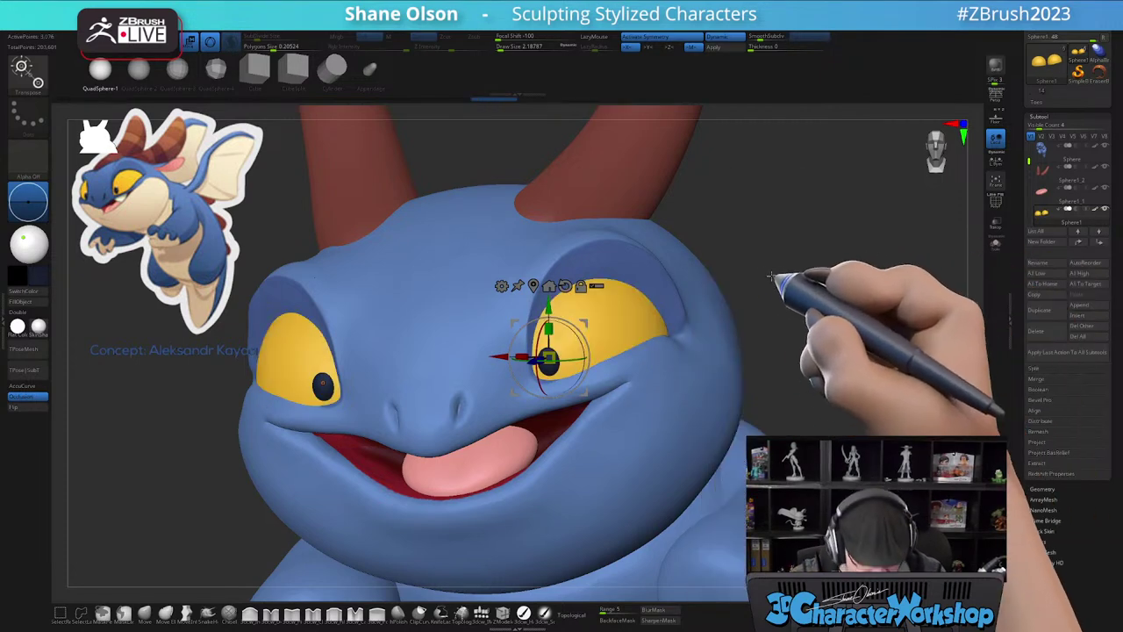
shift+right_drag(789, 252, 790, 250)
ctrl+right_drag(803, 296, 750, 267)
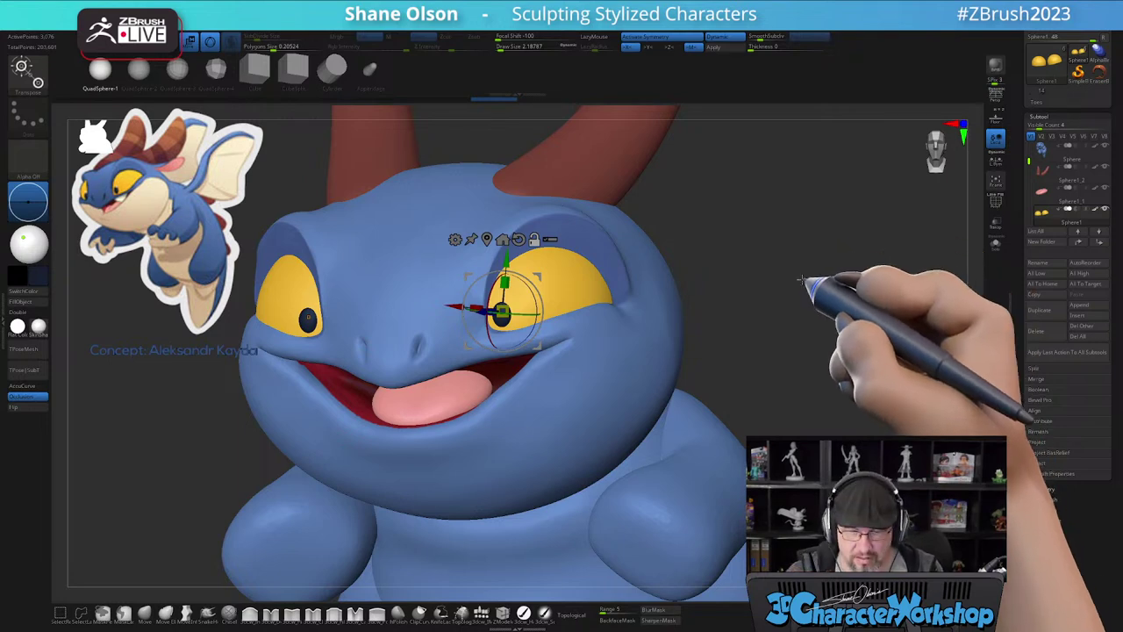
drag(794, 279, 792, 279)
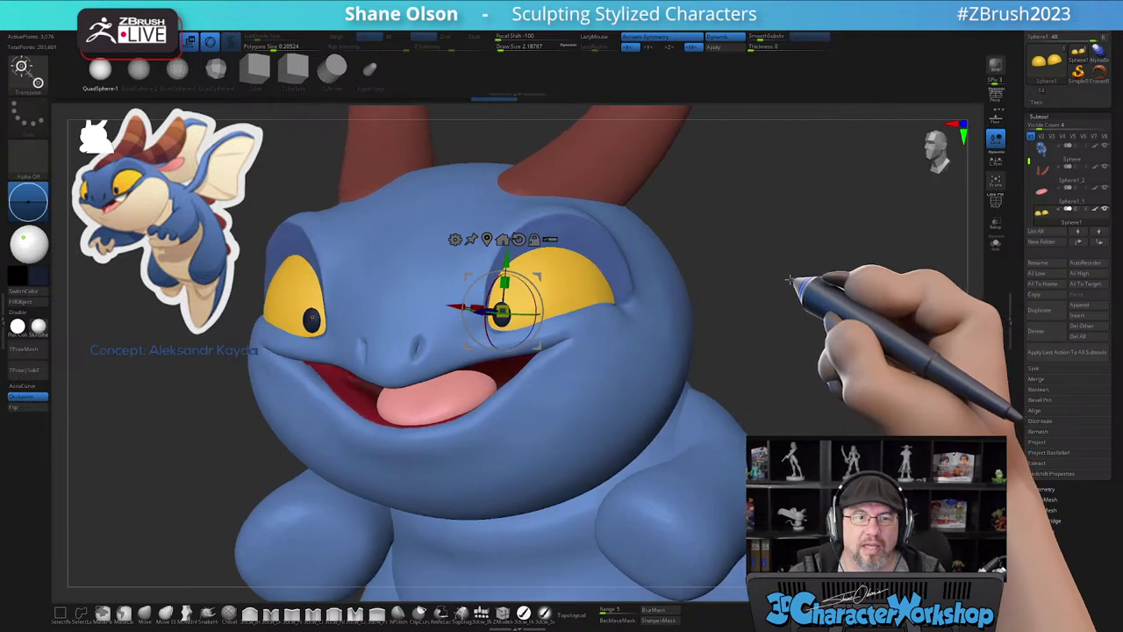
key(q)
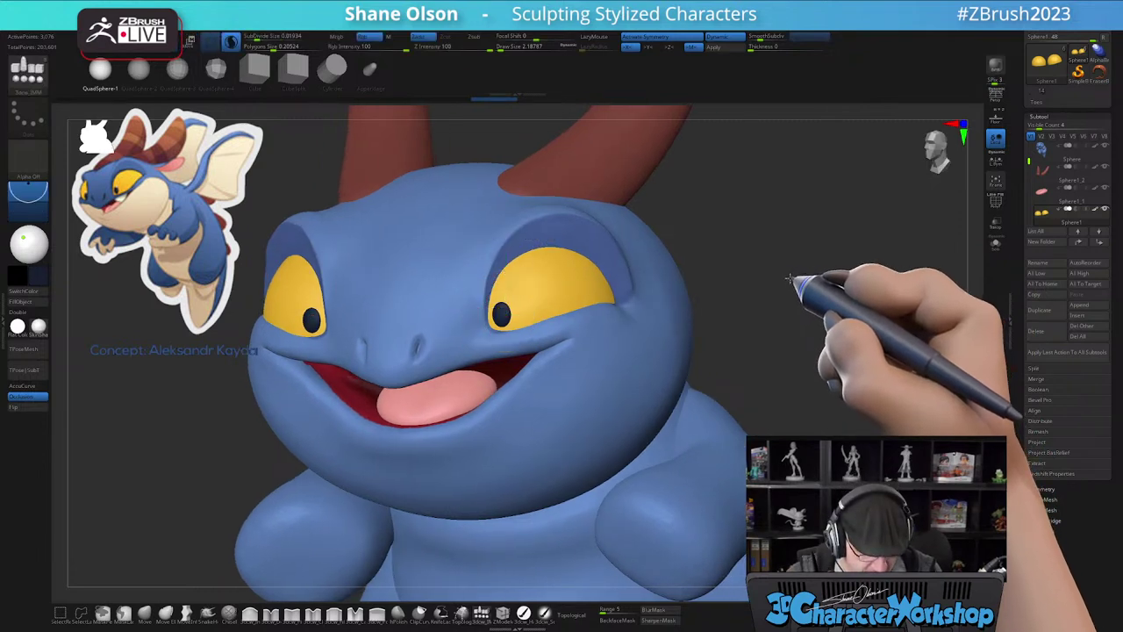
- Examine the new pupils and the face from three-quarter angles against the concept art
alt+drag(782, 299, 752, 307)
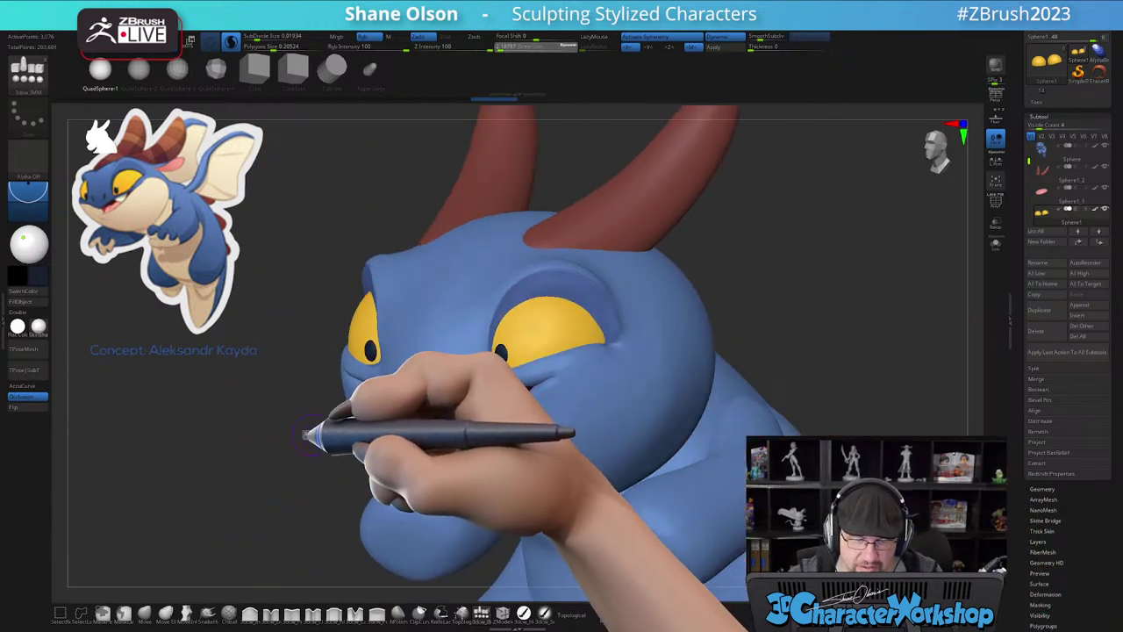
mouse_move(305, 435)
alt+mouse_down()
mouse_move(296, 423)
mouse_move(305, 428)
alt+mouse_up()
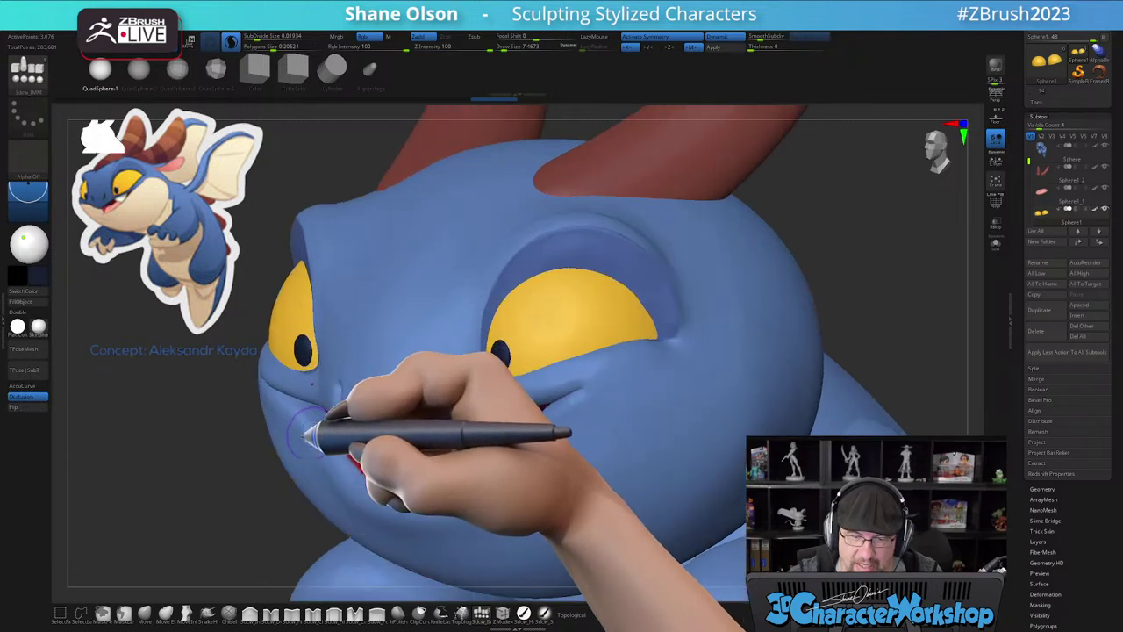
alt+drag(245, 477, 267, 478)
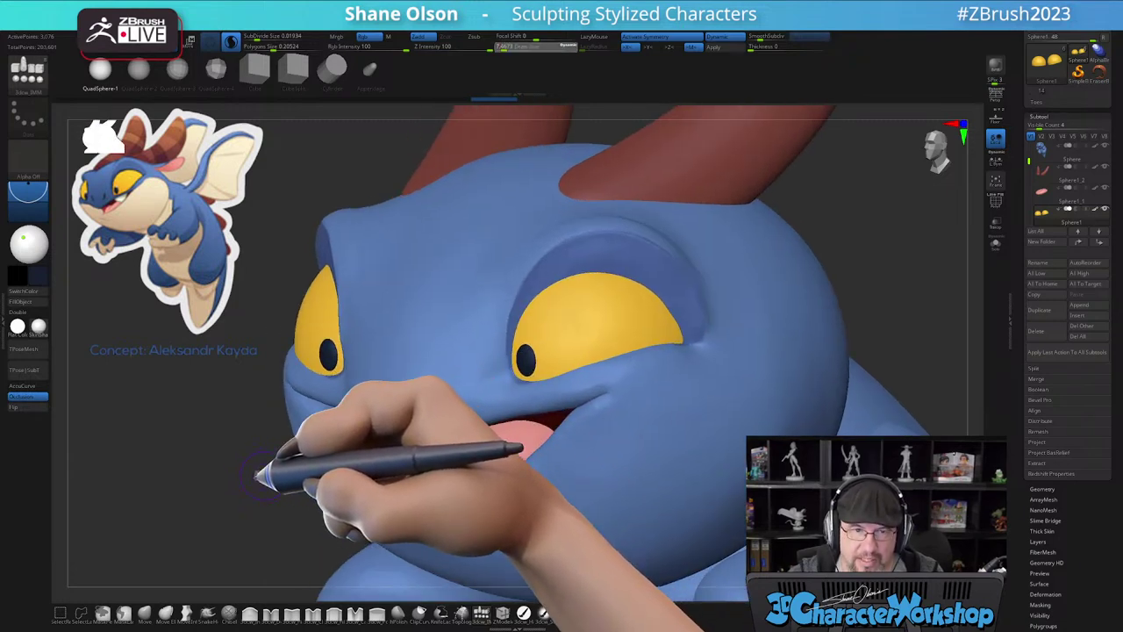
click(579, 314)
drag(242, 475, 225, 476)
ctrl+click(296, 453)
ctrl+click(296, 453)
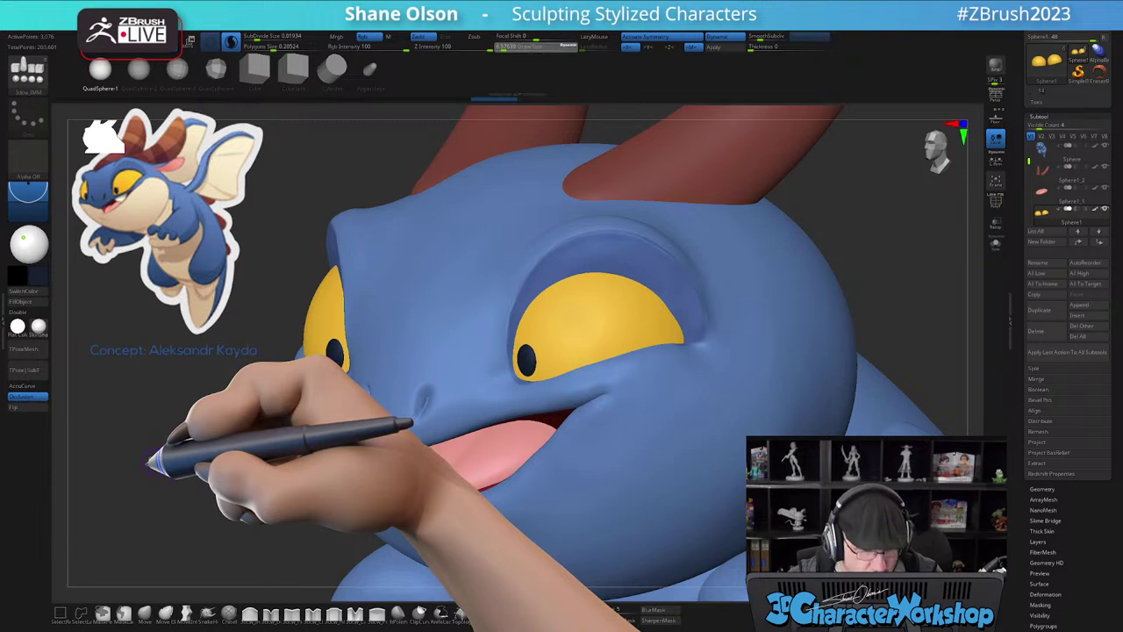
key([)
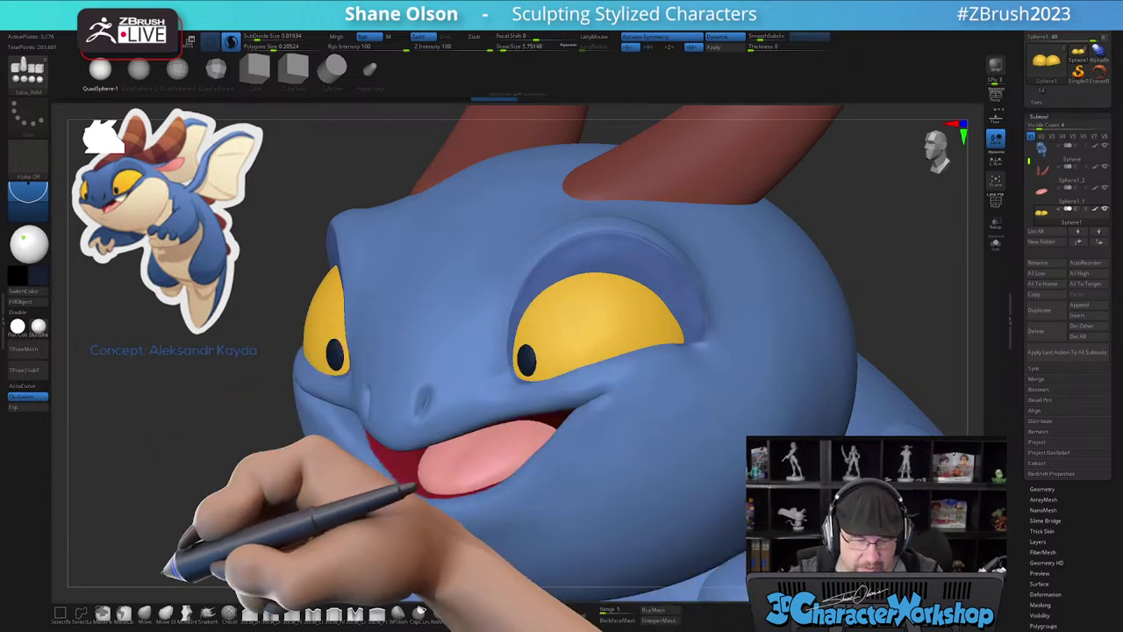
- Make the blue body active and adjust the skin around the eyes with Move at a draw size of about 10.5
click(144, 613)
key(])
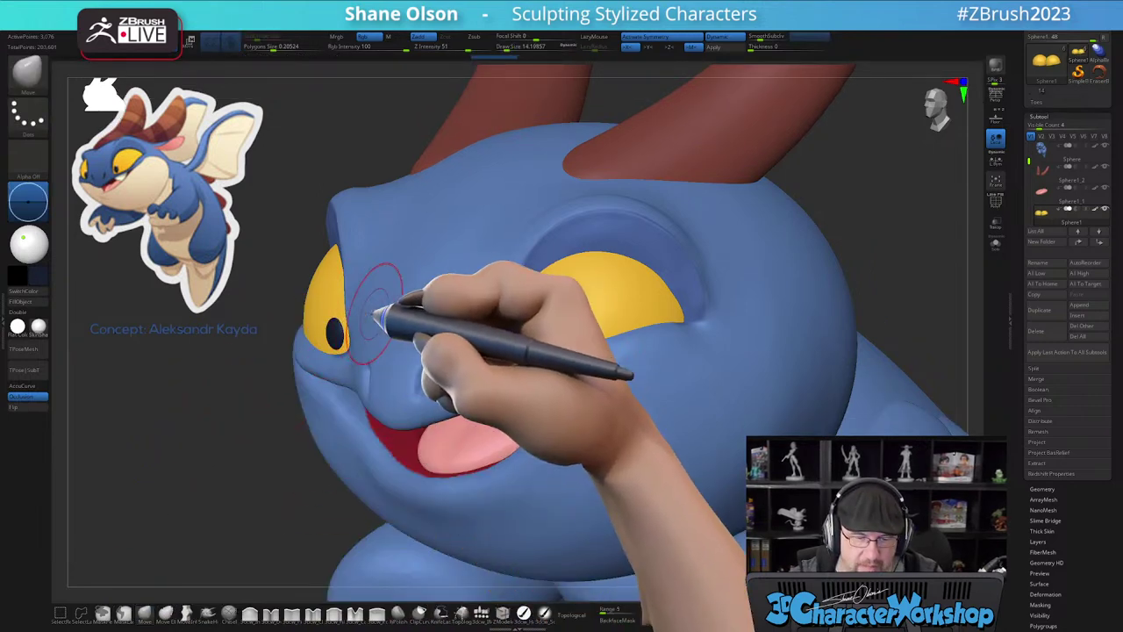
alt+click(345, 314)
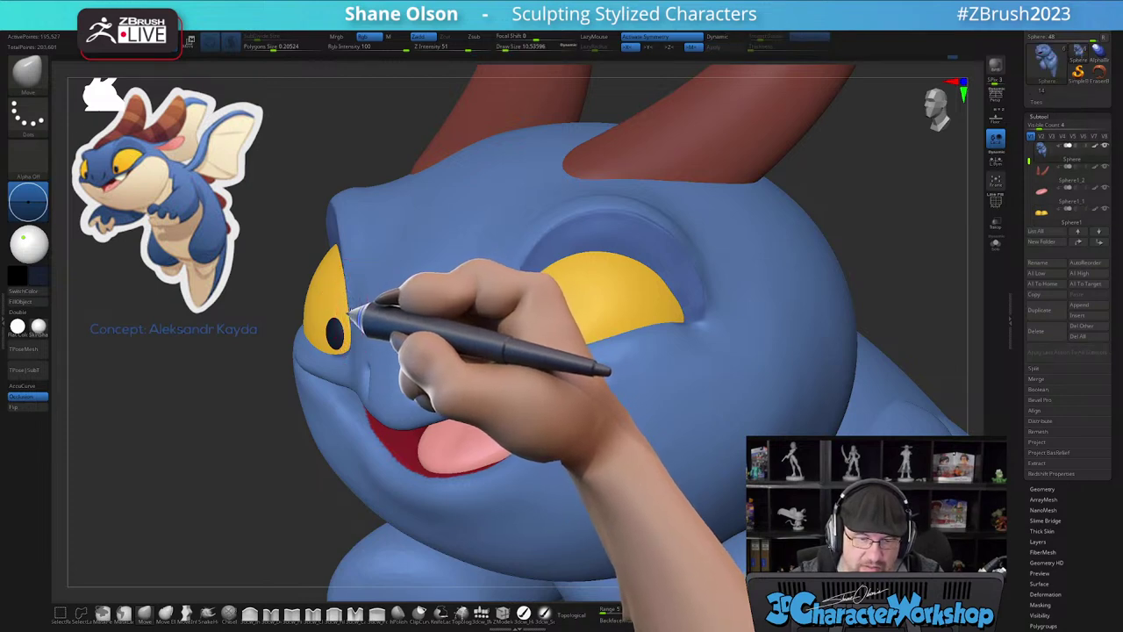
drag(255, 391, 289, 386)
mouse_move(237, 441)
mouse_down()
mouse_move(266, 459)
mouse_move(218, 465)
mouse_move(232, 463)
mouse_up()
alt+drag(228, 397, 251, 455)
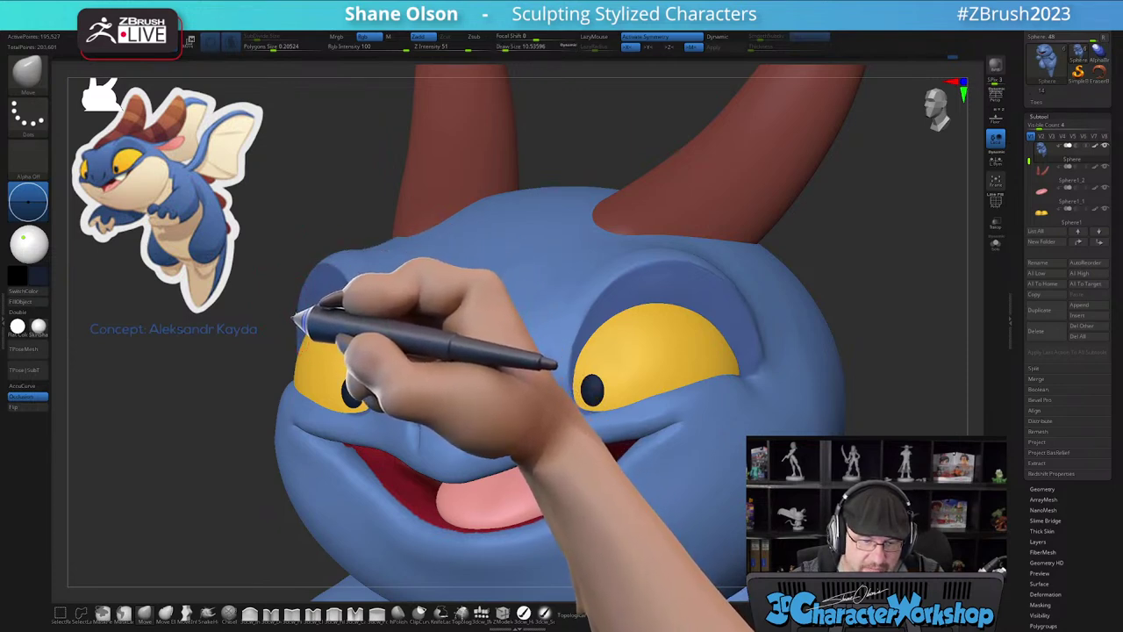
alt+drag(158, 515, 158, 472)
right_drag(162, 470, 263, 399)
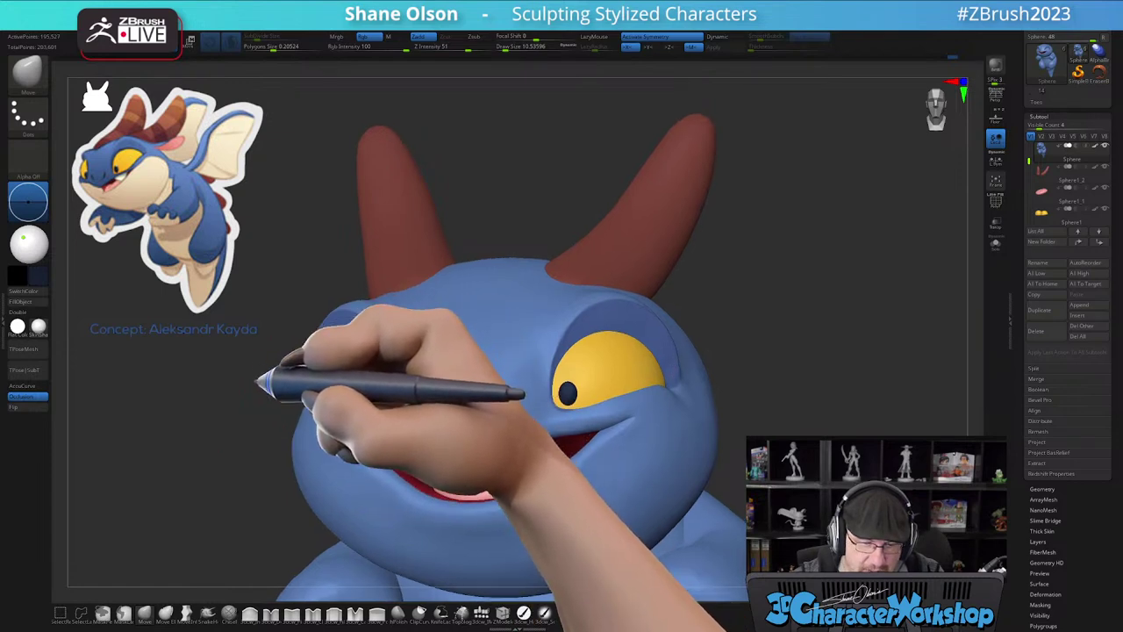
- Nudge the outer edge of the eye socket inward with Move at a draw size of about 8.4
alt+drag(261, 375, 250, 417)
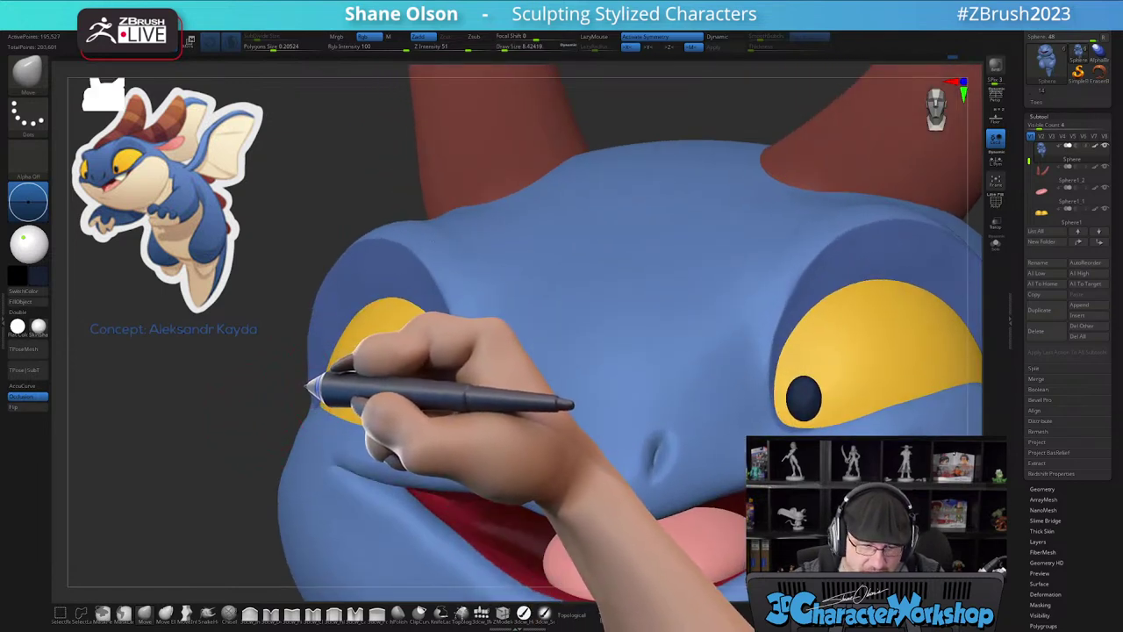
drag(304, 386, 309, 384)
key(s)
key(s)
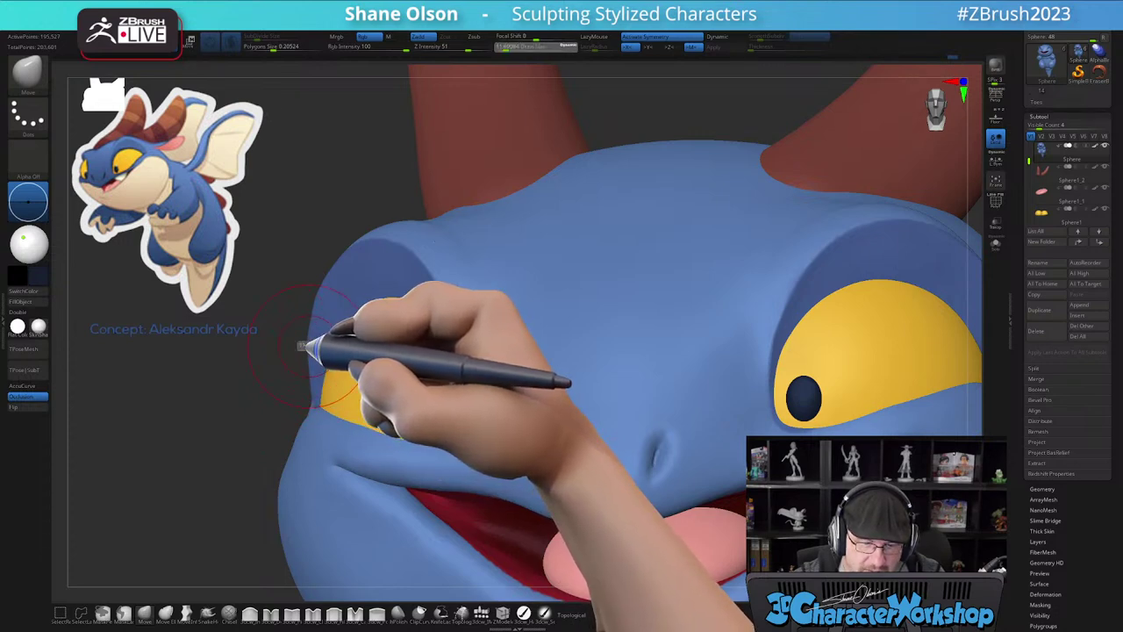
alt+drag(245, 396, 226, 340)
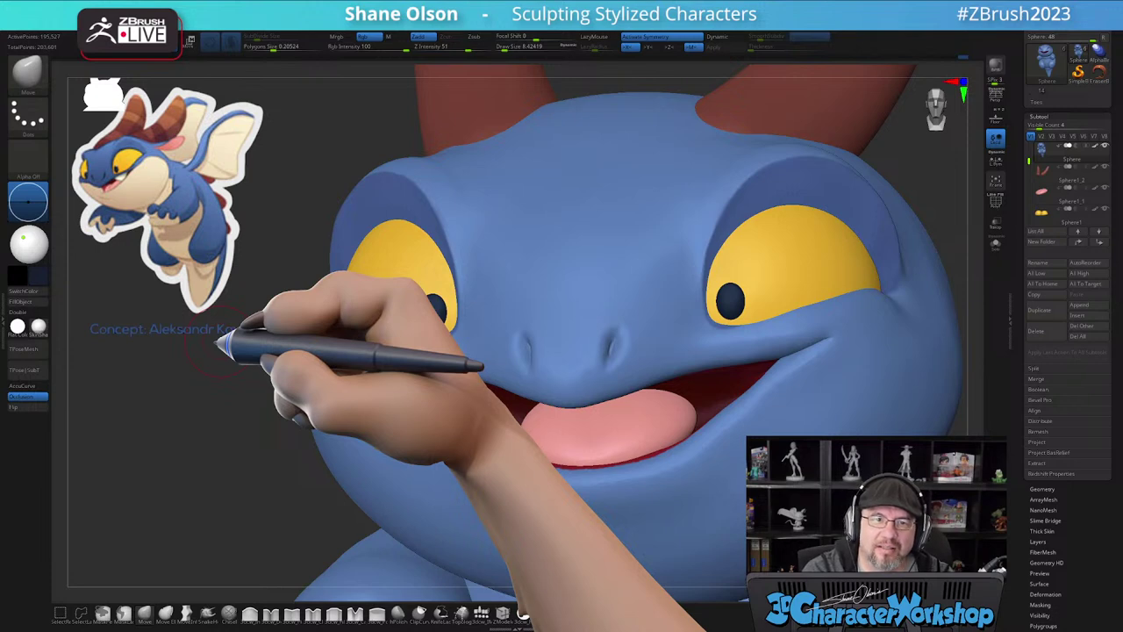
mouse_move(530, 469)
right_down()
mouse_move(605, 485)
mouse_move(592, 498)
mouse_move(595, 461)
mouse_move(607, 477)
right_up()
mouse_move(689, 310)
right_down()
mouse_move(632, 360)
mouse_move(651, 372)
mouse_move(602, 436)
right_up()
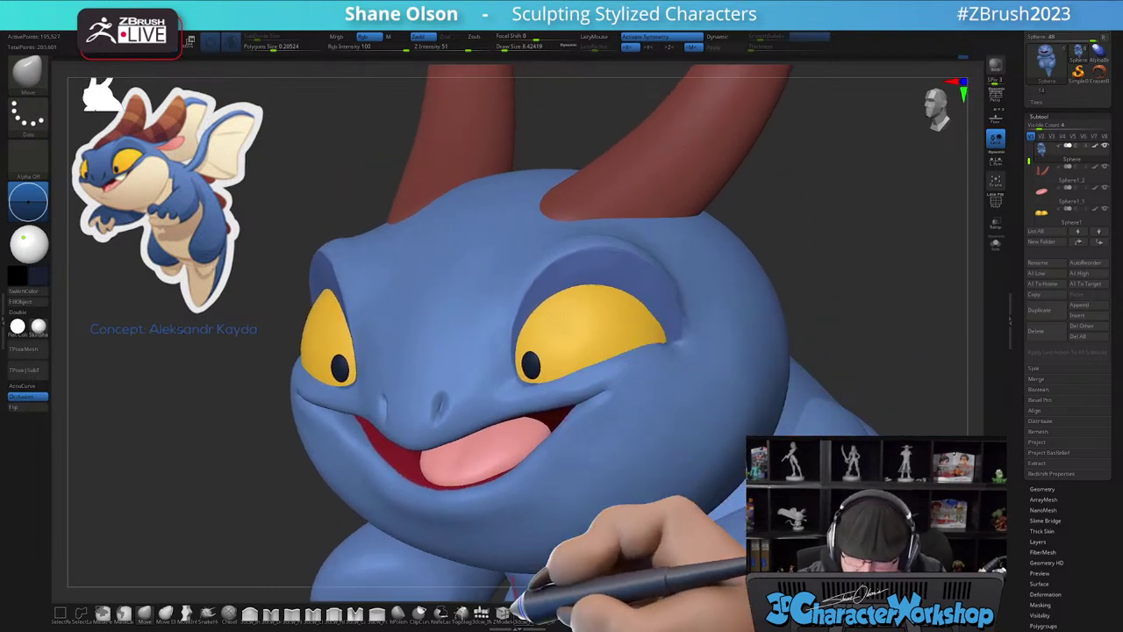
- Show the polyframe, make the eyes active and set the 3dcw_HardP brush to material-only with the ToyPlastic material
key(shift+f)
key(shift+f)
key(shift+f)
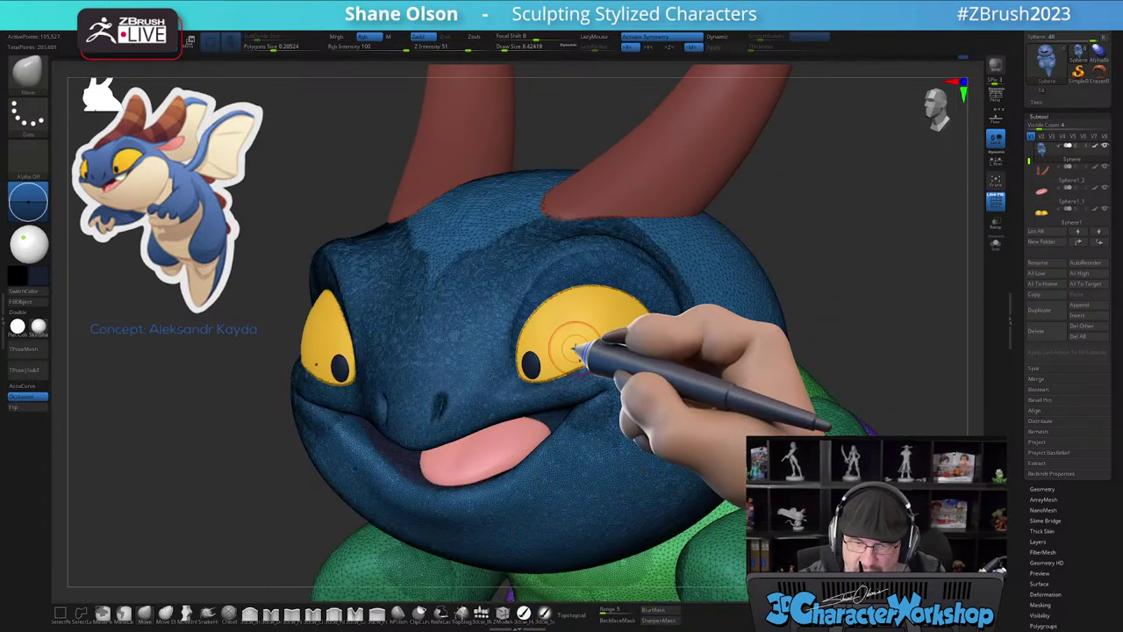
alt+click(574, 340)
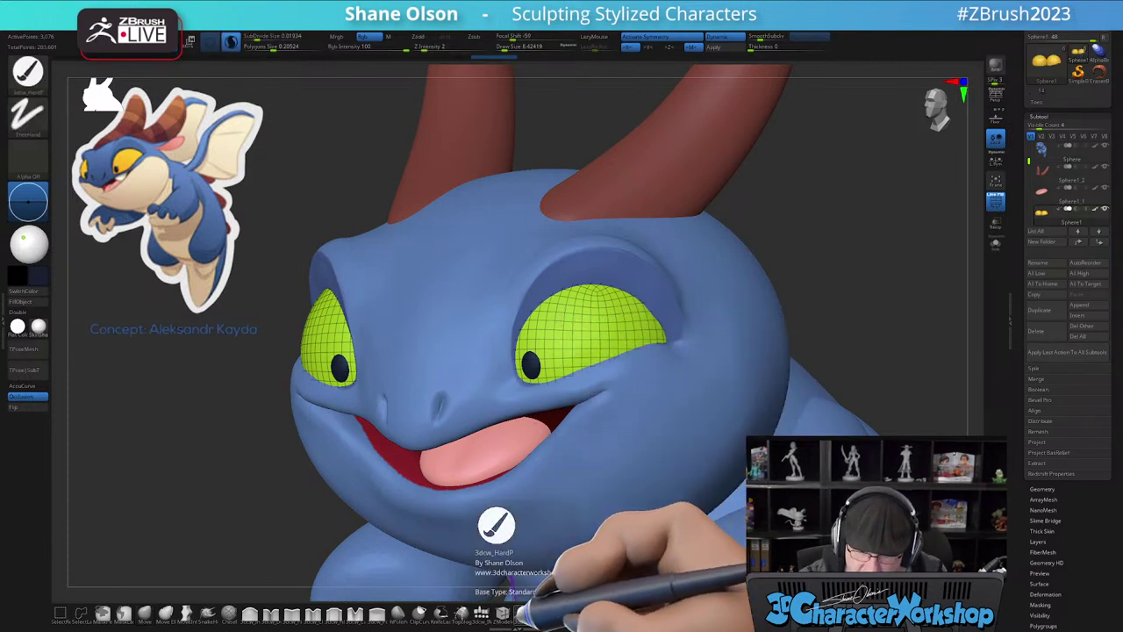
click(390, 38)
click(39, 327)
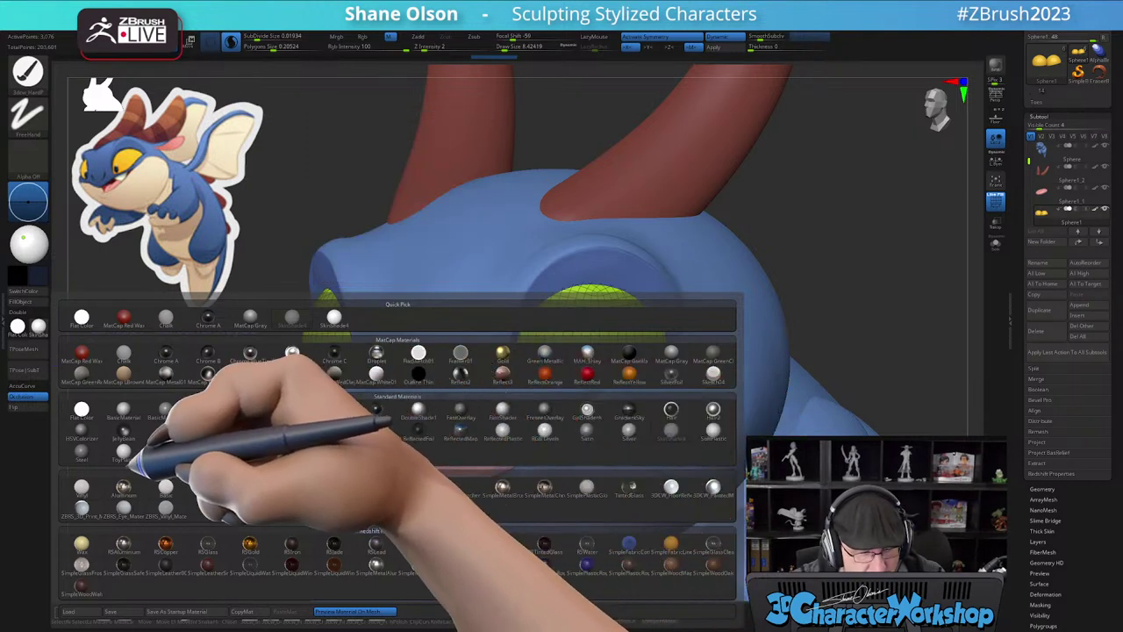
click(124, 453)
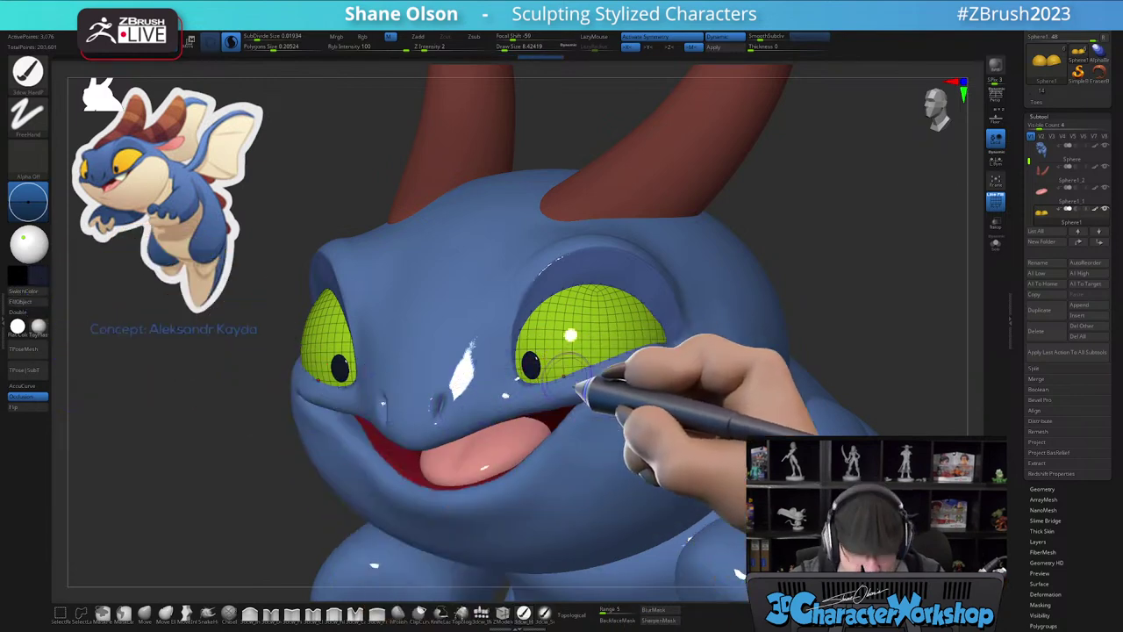
- Fill the pupils with the current material, switch painting to Rgb only, and make SkinShade4 the active material
alt+click(534, 368)
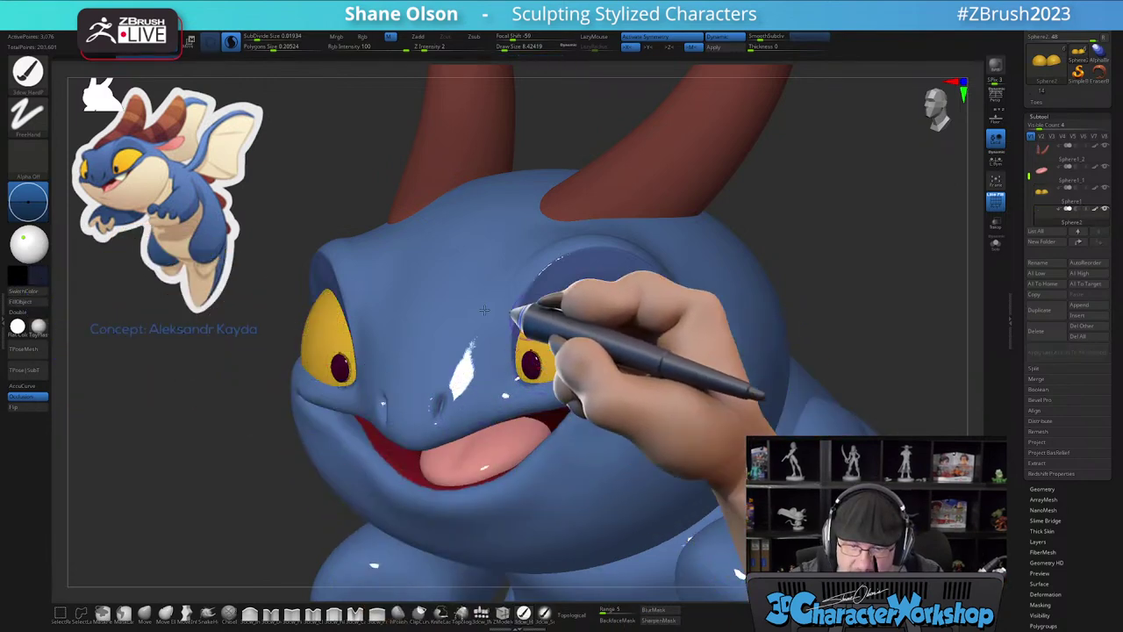
click(21, 301)
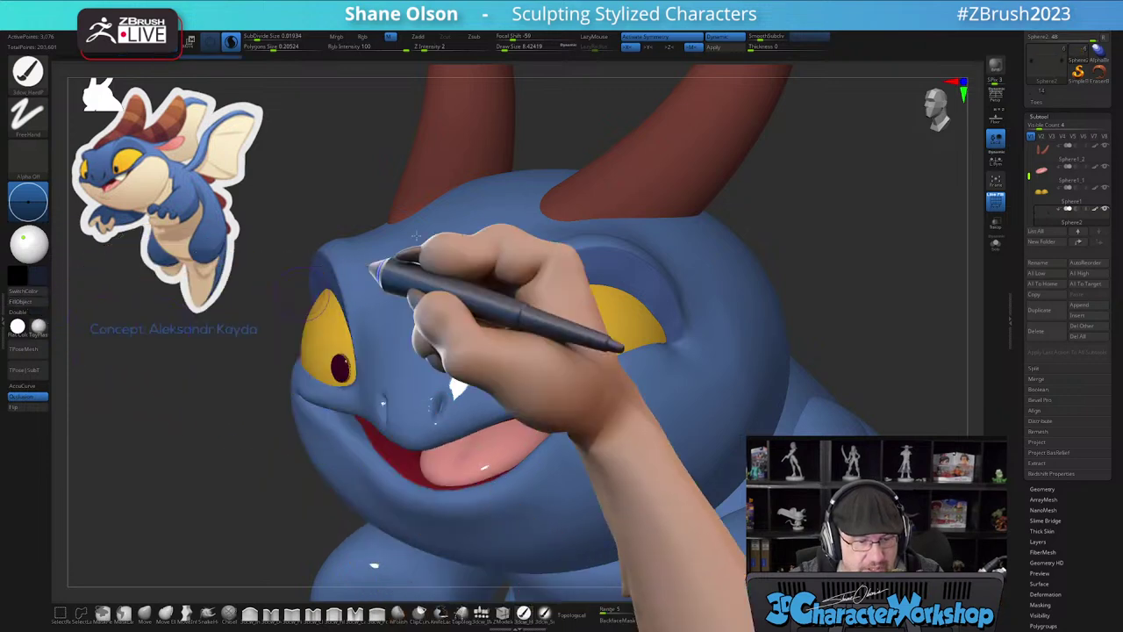
click(365, 38)
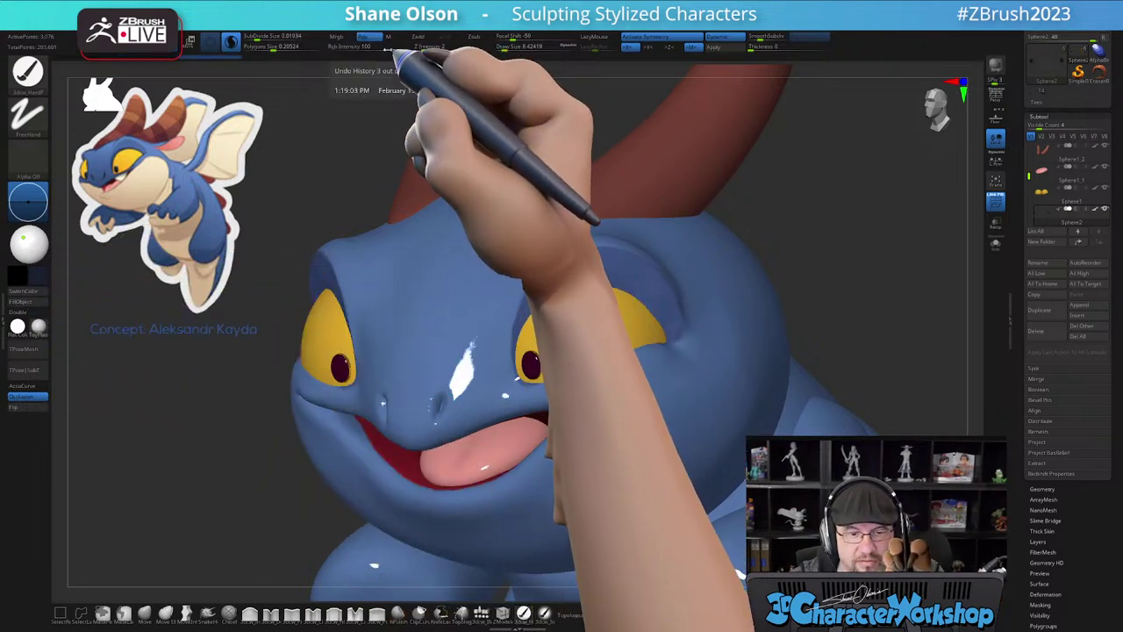
click(36, 325)
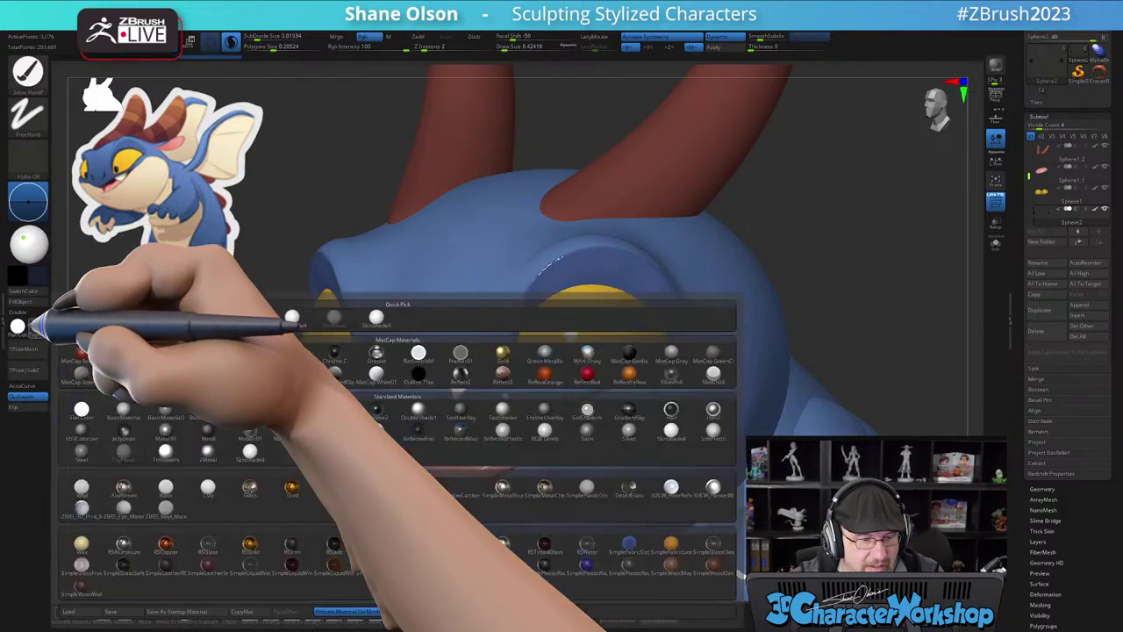
click(293, 316)
mouse_move(178, 524)
alt+mouse_down()
mouse_move(180, 512)
mouse_move(200, 515)
alt+mouse_up()
key(shift+f)
mouse_move(719, 343)
mouse_down()
mouse_move(746, 340)
mouse_move(705, 339)
mouse_up()
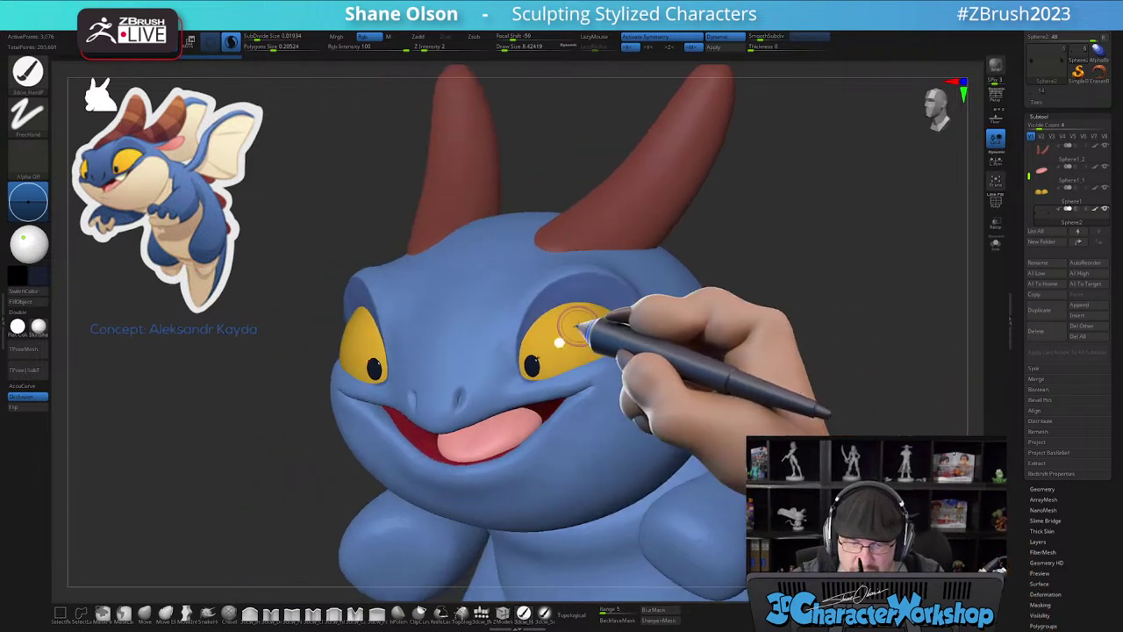
- Select the eyes and examine the creature's face and body from front and three-quarter views
alt+click(602, 323)
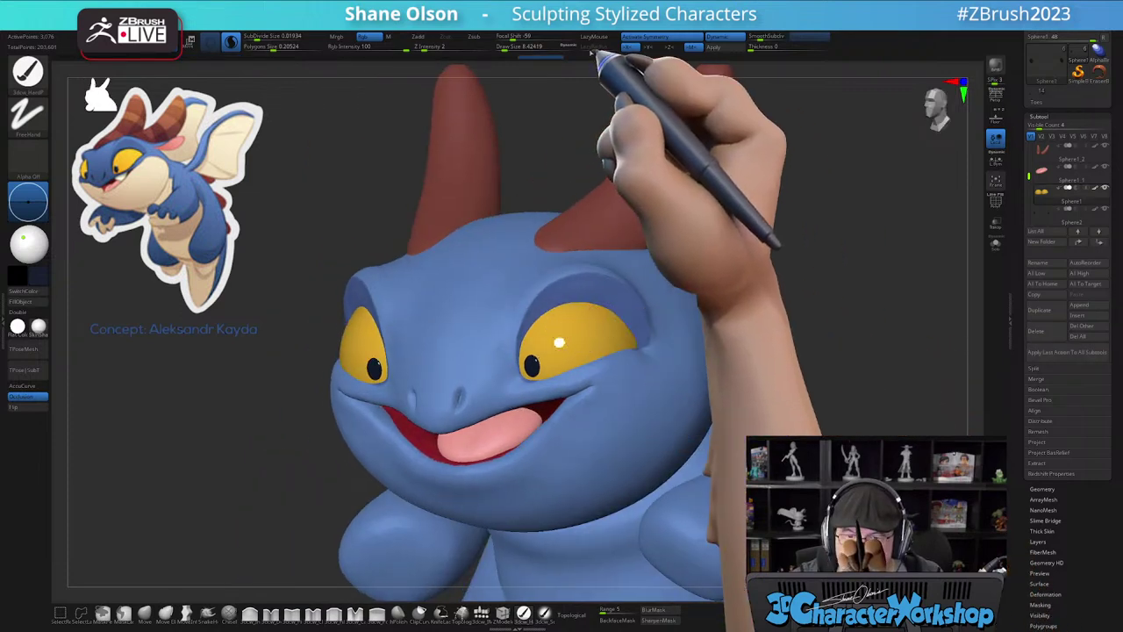
drag(761, 38, 767, 38)
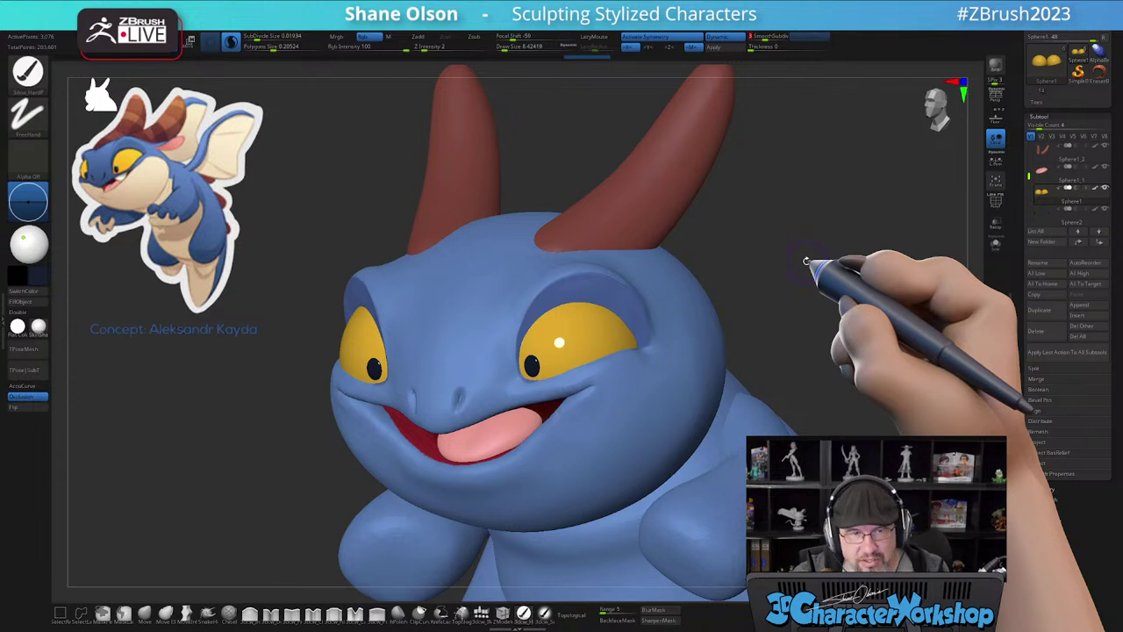
alt+drag(859, 263, 808, 247)
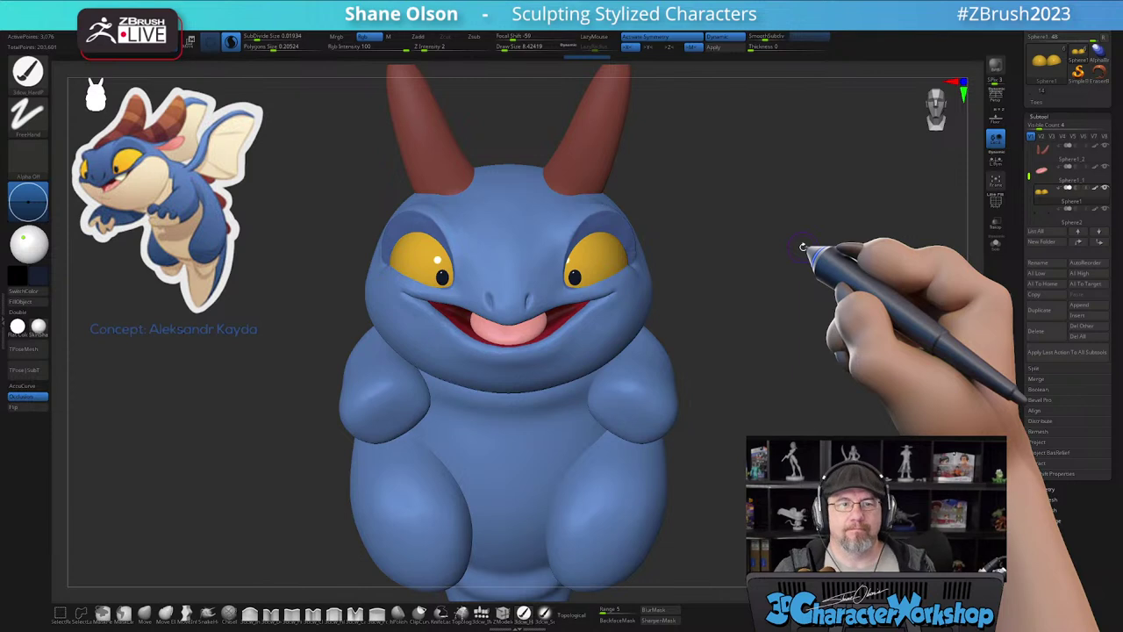
alt+drag(779, 265, 780, 259)
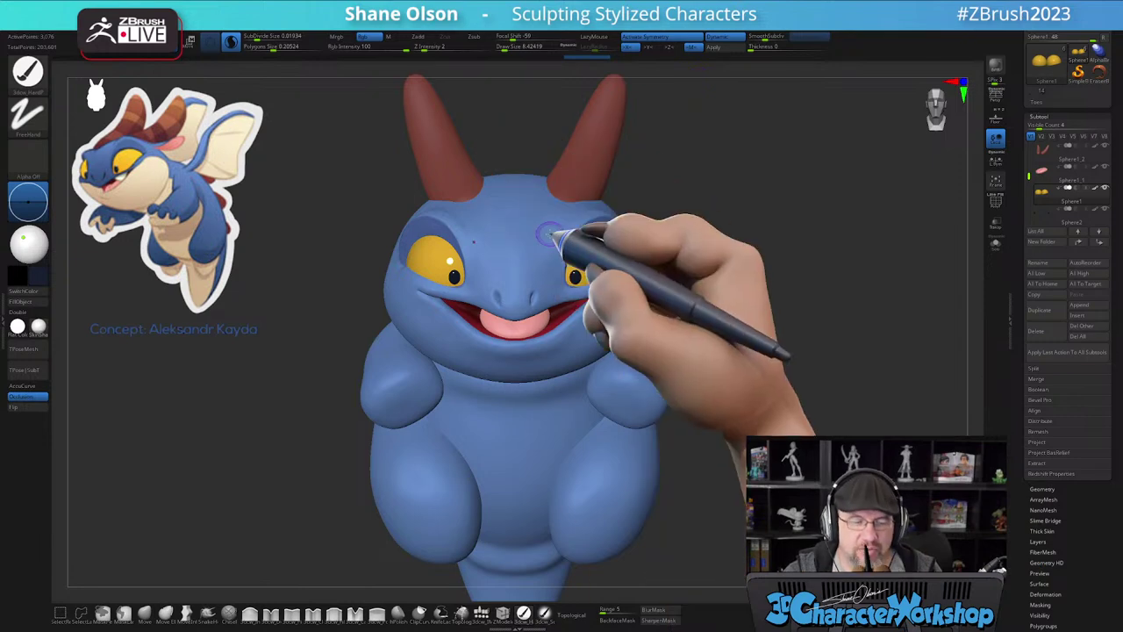
drag(758, 295, 735, 278)
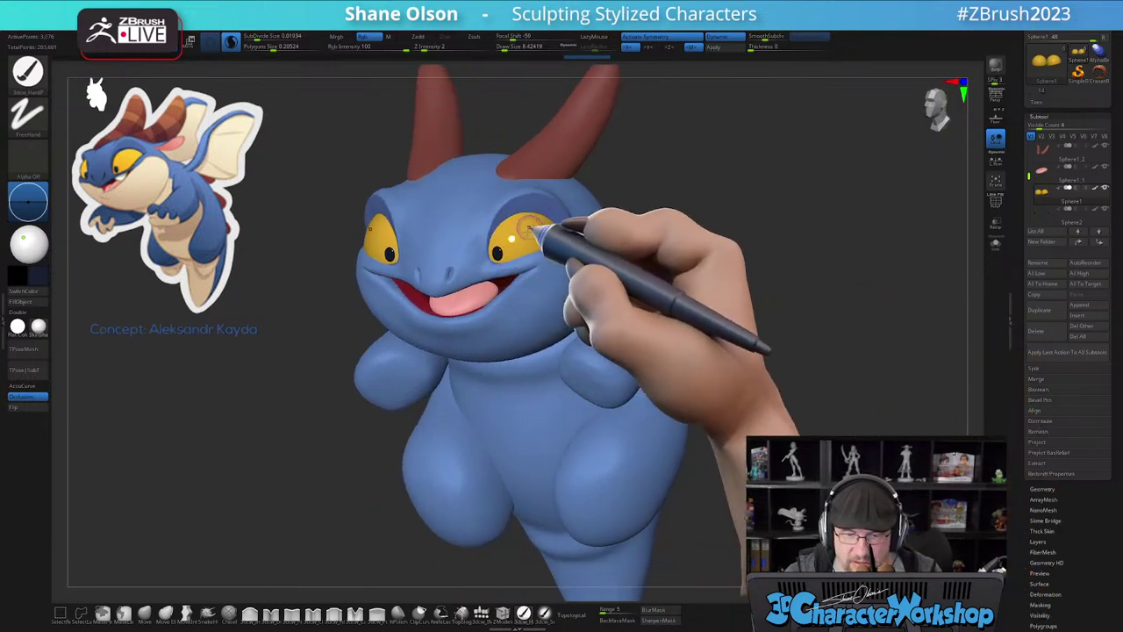
drag(715, 237, 718, 248)
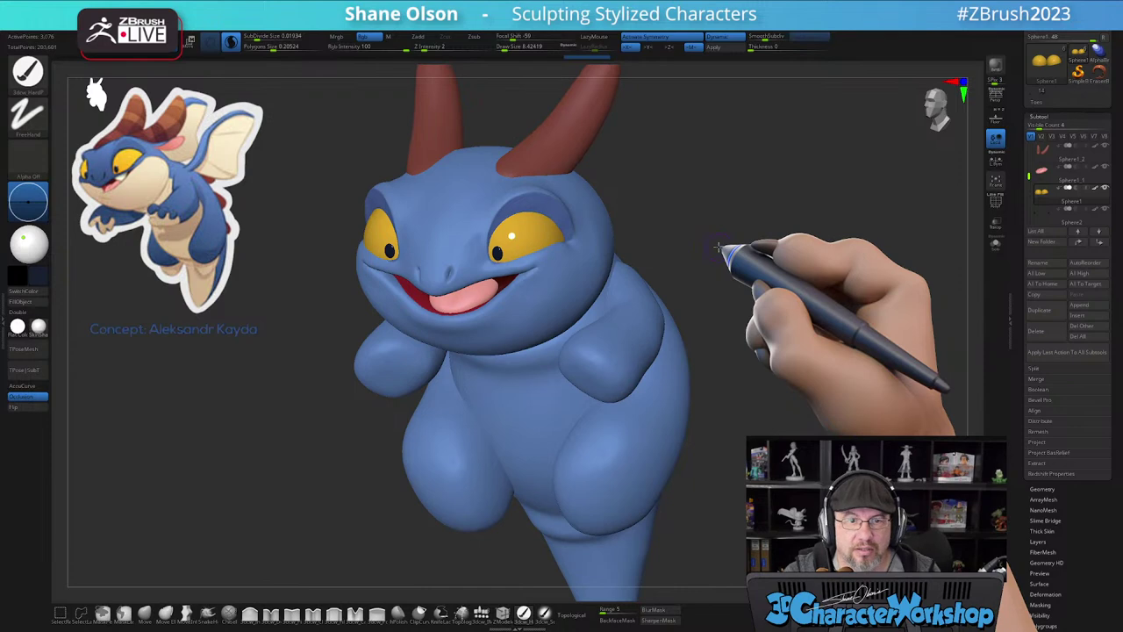
alt+drag(731, 248, 726, 231)
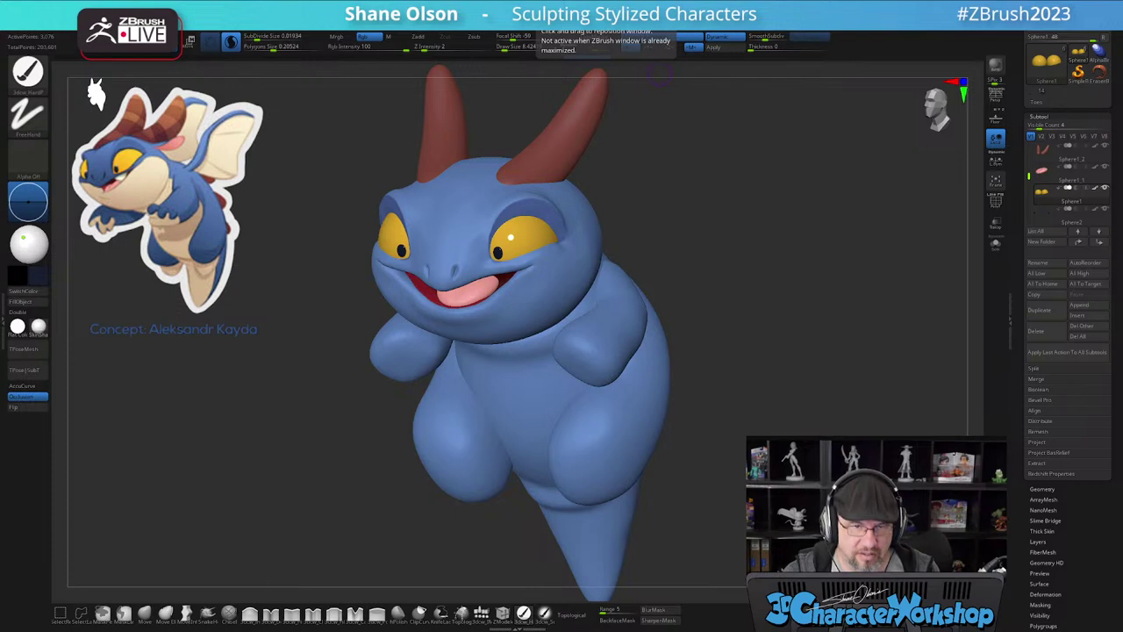
alt+drag(742, 260, 739, 246)
key(bracketright)
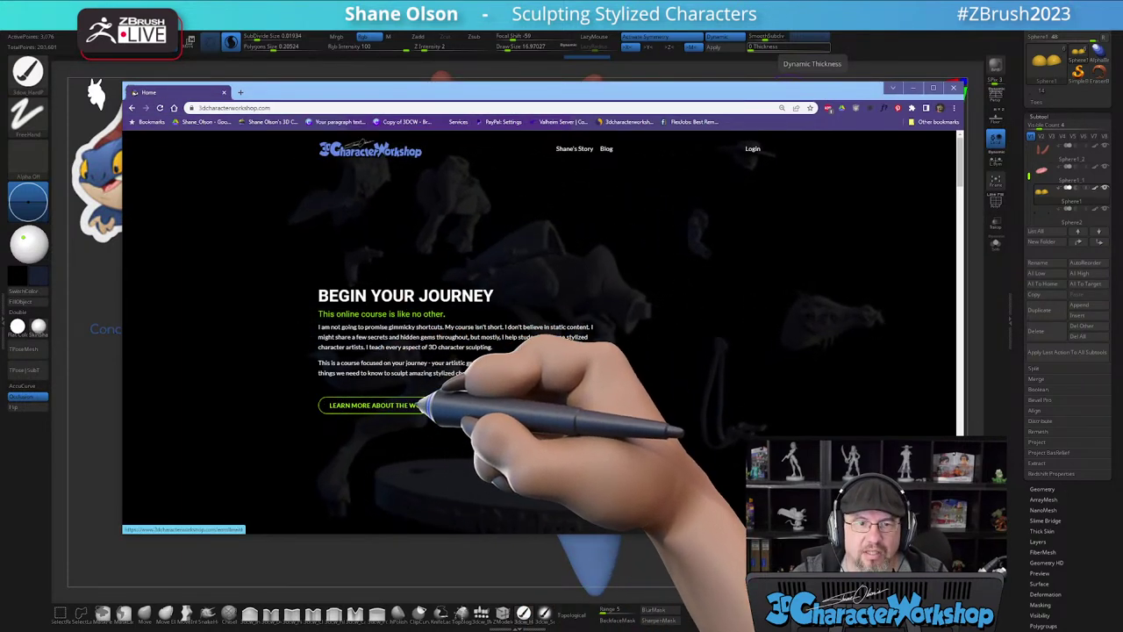
- Look over the 3dcharacterworkshop.com home page and minimize the browser
scroll(387, 338, down, 6)
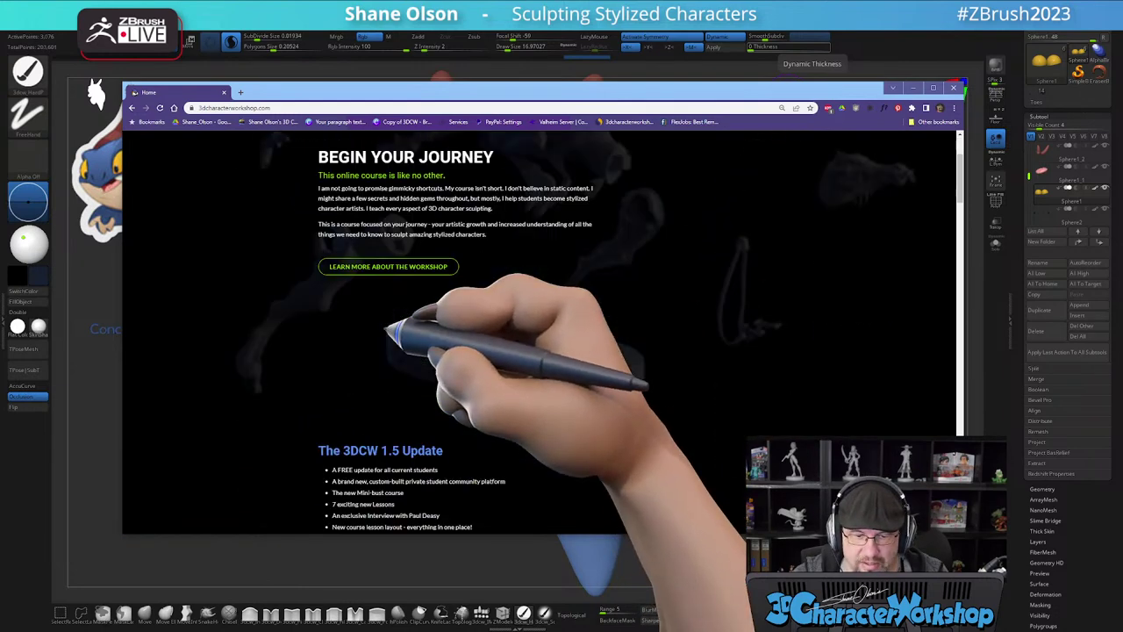
scroll(386, 338, up, 5)
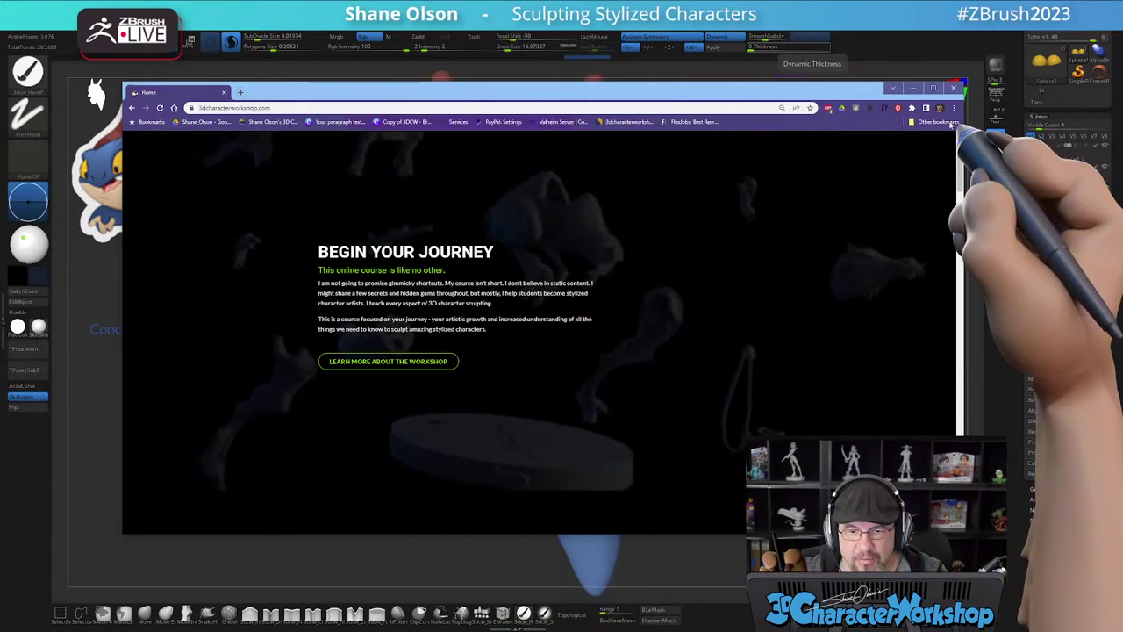
click(914, 88)
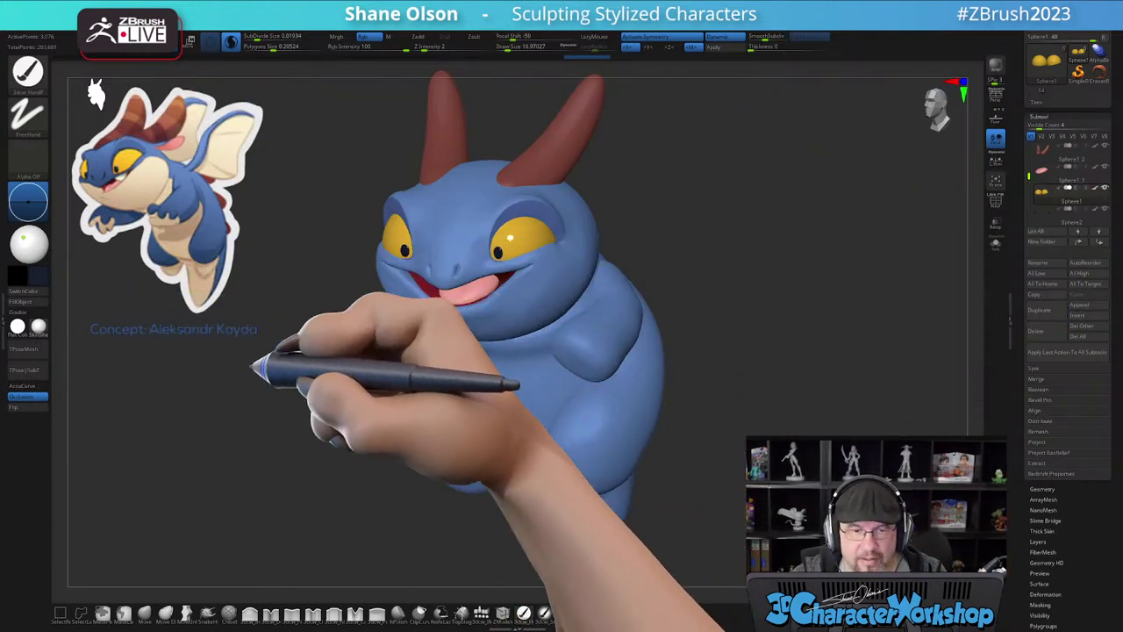
- Expand the Deformation options and locate the Mirror command in the SubTool Master plugin
alt+drag(793, 304, 792, 300)
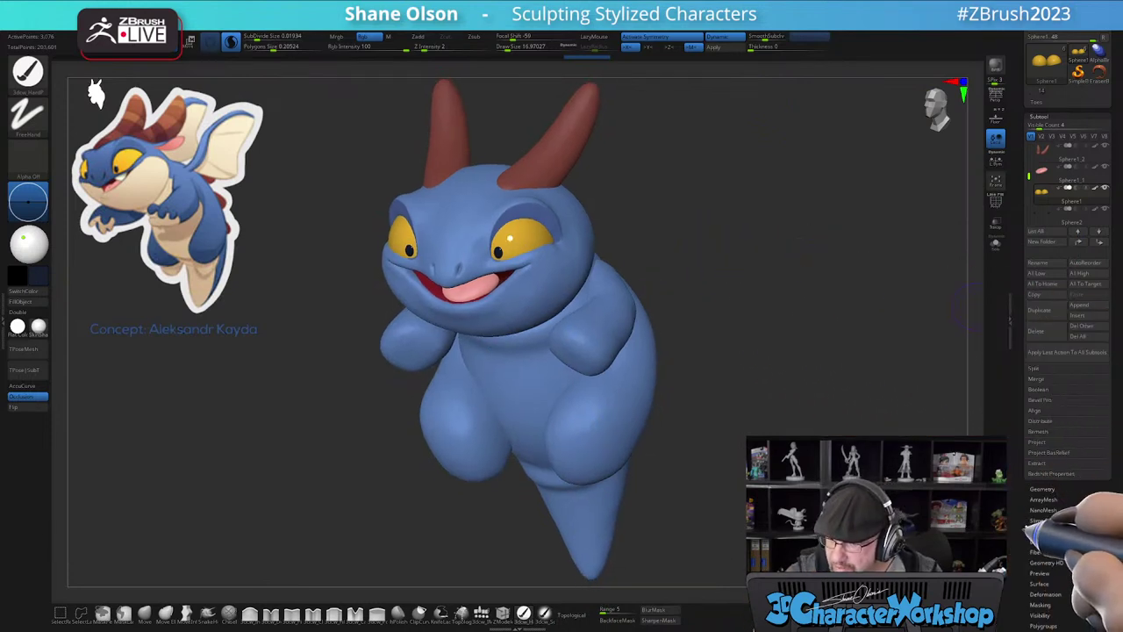
drag(1026, 530, 1027, 518)
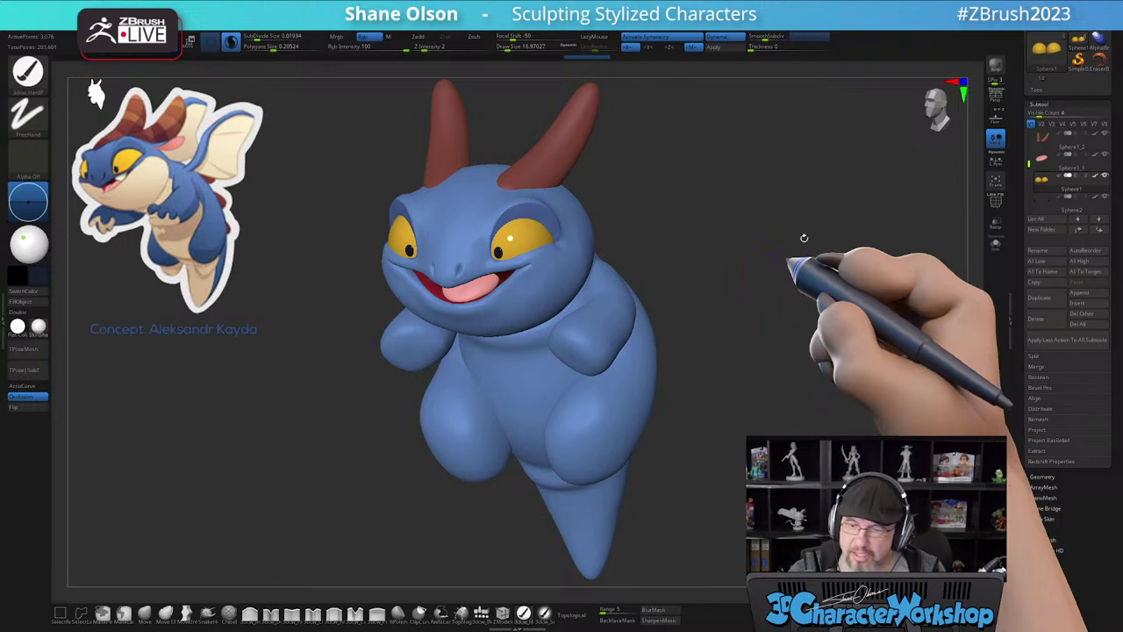
click(1055, 582)
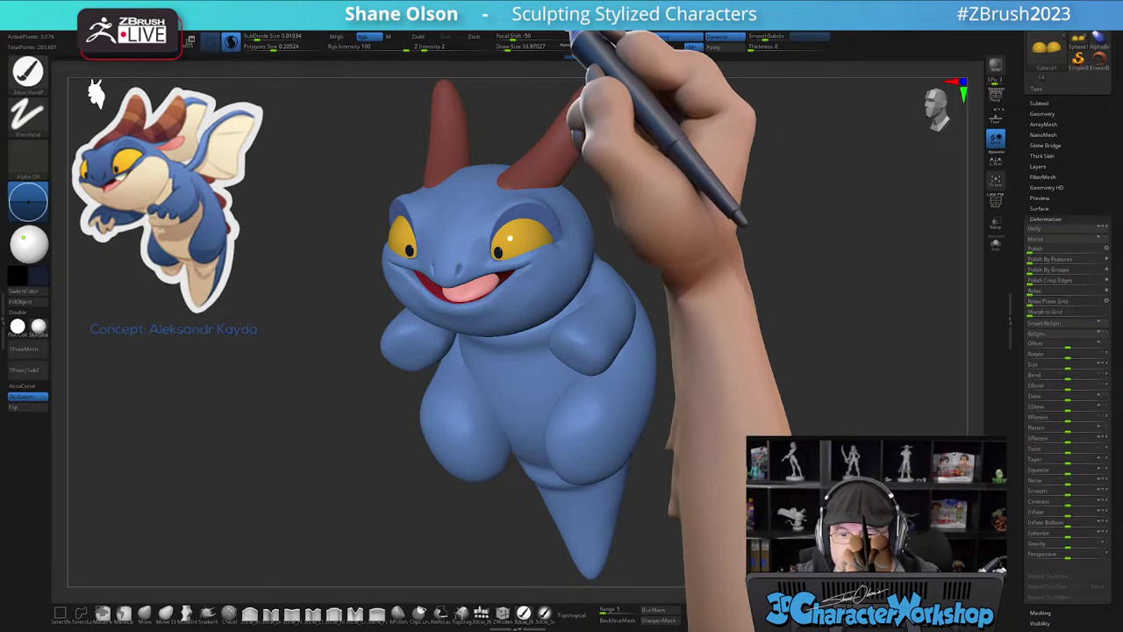
mouse_move(572, 21)
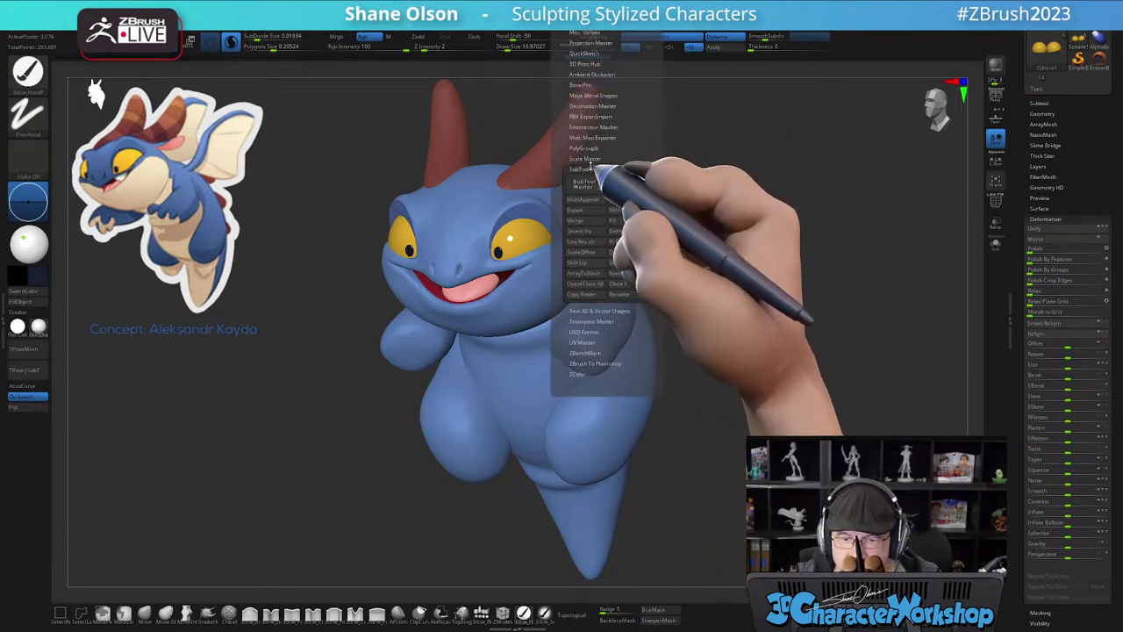
click(586, 159)
click(601, 159)
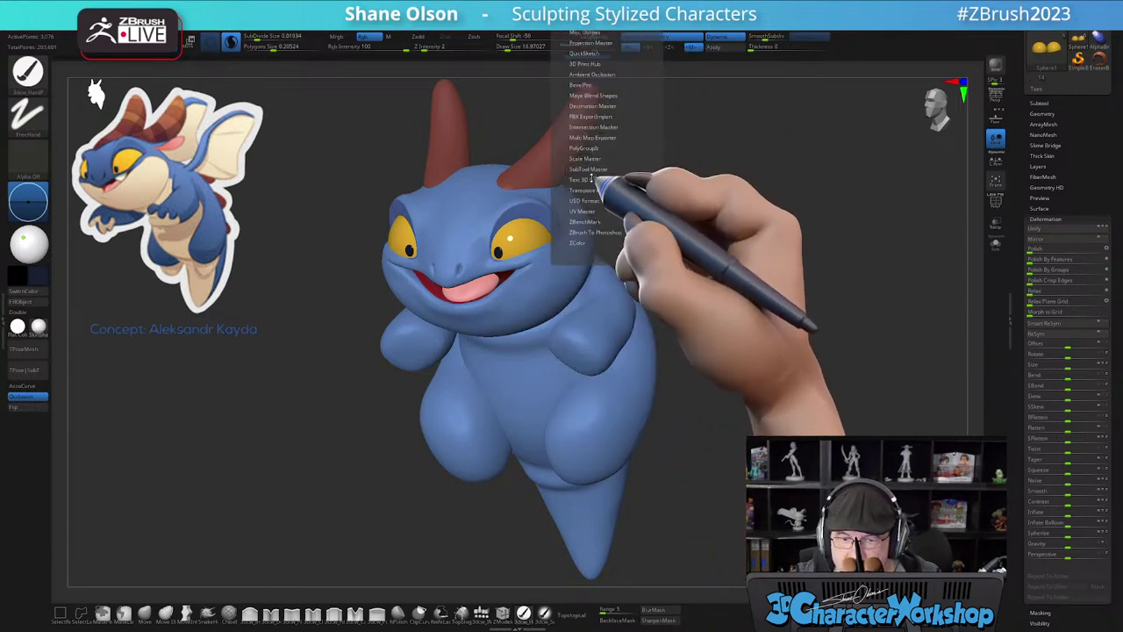
click(588, 168)
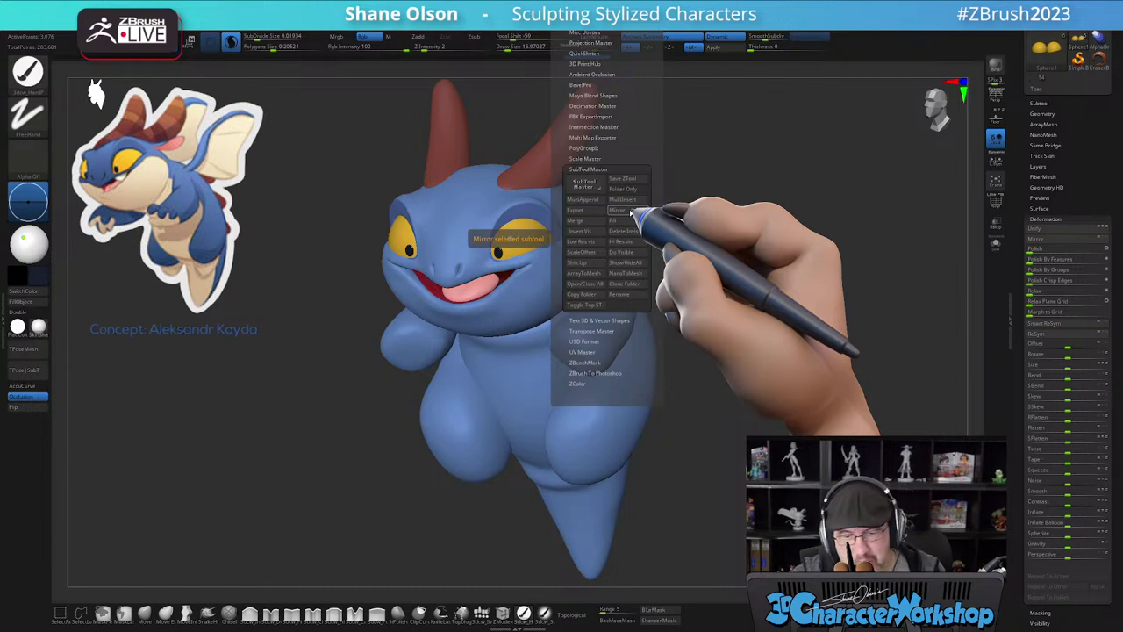
click(631, 211)
- Select the horns and set up the Move brush with a draw size of about 41
mouse_move(801, 292)
mouse_down()
mouse_move(752, 288)
mouse_move(797, 225)
mouse_move(740, 259)
mouse_up()
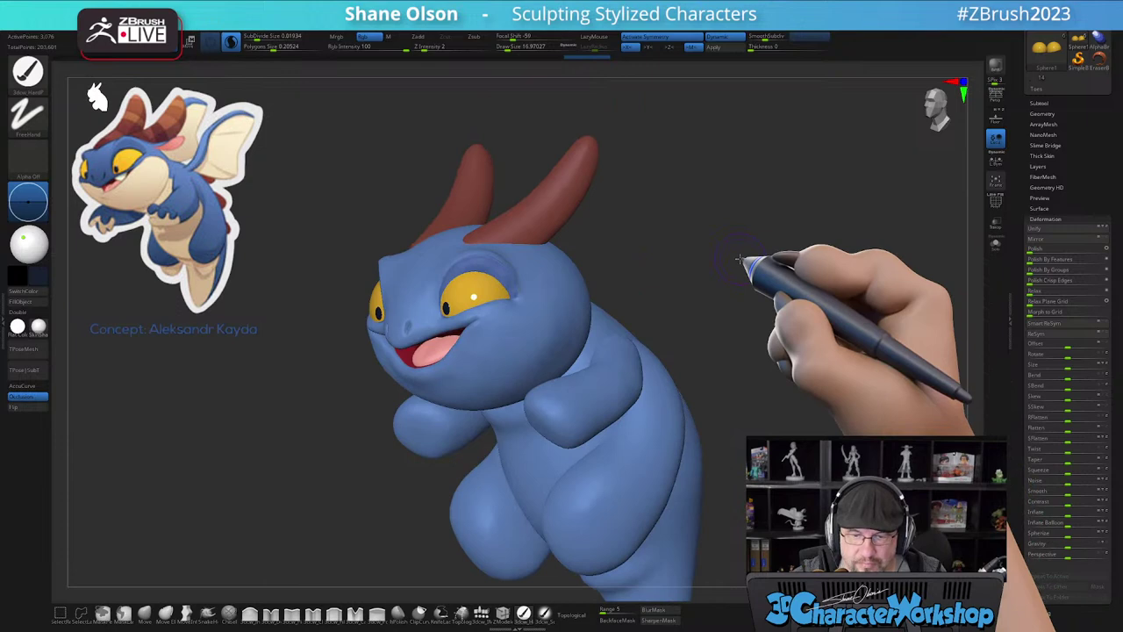
alt+click(546, 209)
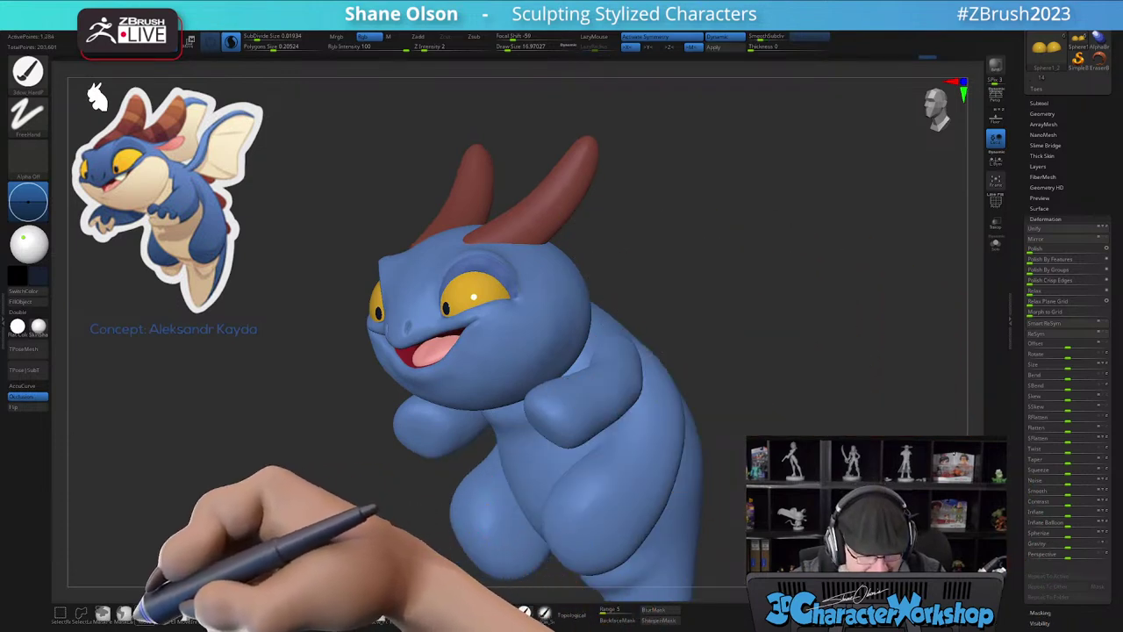
click(146, 613)
click(231, 42)
key(s)
drag(273, 277, 278, 274)
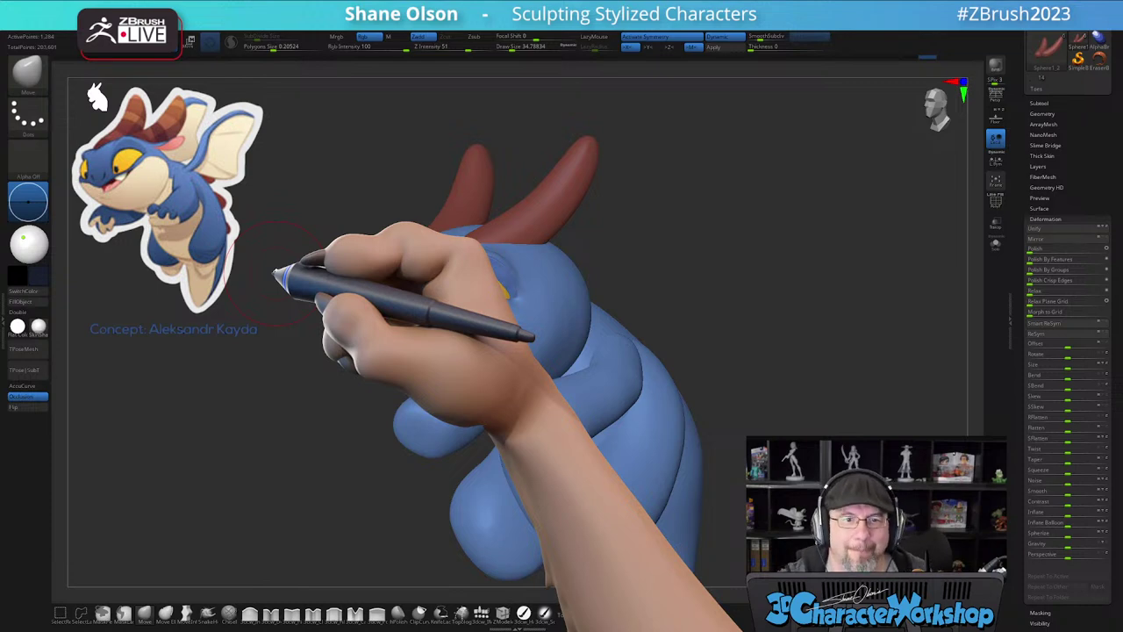
drag(688, 297, 711, 268)
key(s)
mouse_move(709, 281)
mouse_down()
mouse_move(701, 293)
mouse_move(670, 283)
mouse_up()
mouse_move(567, 243)
mouse_down()
mouse_move(587, 207)
mouse_move(598, 214)
mouse_up()
key(ctrl+z)
key(ctrl+z)
key(ctrl+z)
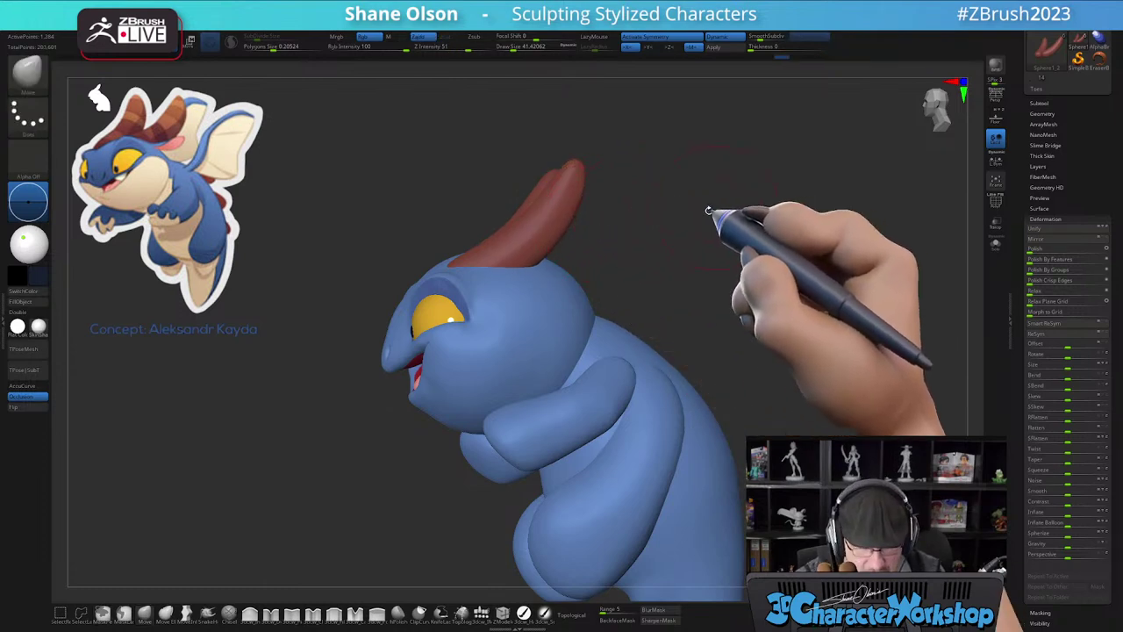
- Thicken the horns toward their base with the Inflate brush at a draw size of about 56
click(251, 614)
key(])
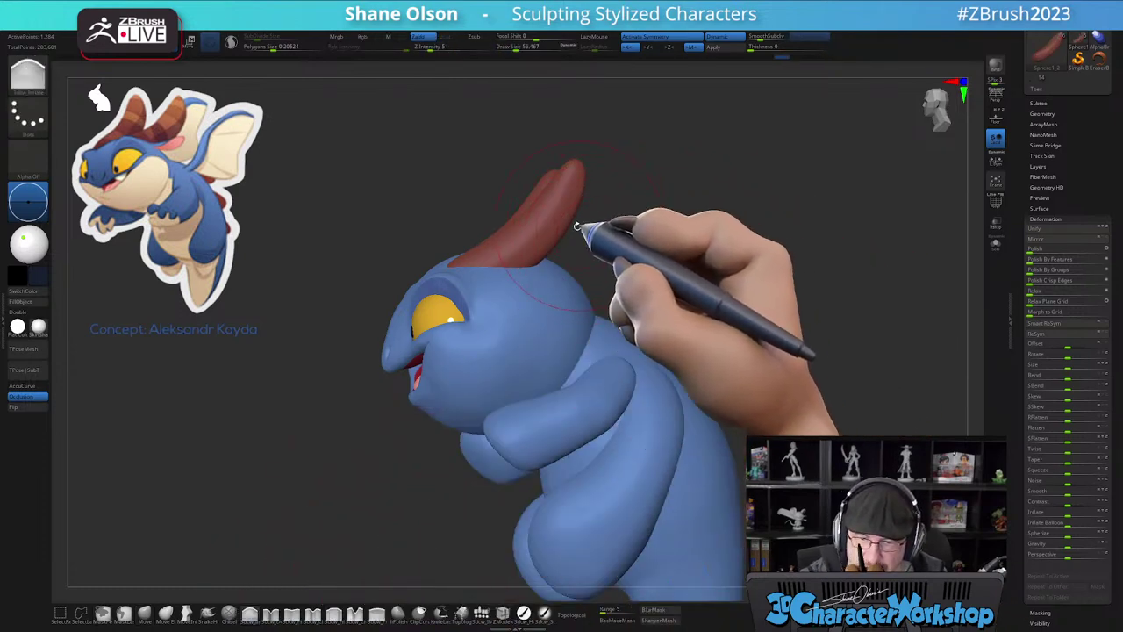
drag(562, 243, 548, 255)
mouse_move(586, 253)
mouse_down()
mouse_move(633, 247)
mouse_move(627, 261)
mouse_move(595, 238)
mouse_move(537, 252)
mouse_move(551, 251)
mouse_move(542, 259)
mouse_up()
mouse_move(627, 237)
mouse_down()
mouse_move(644, 237)
mouse_move(624, 217)
mouse_up()
key(s)
drag(583, 164, 579, 162)
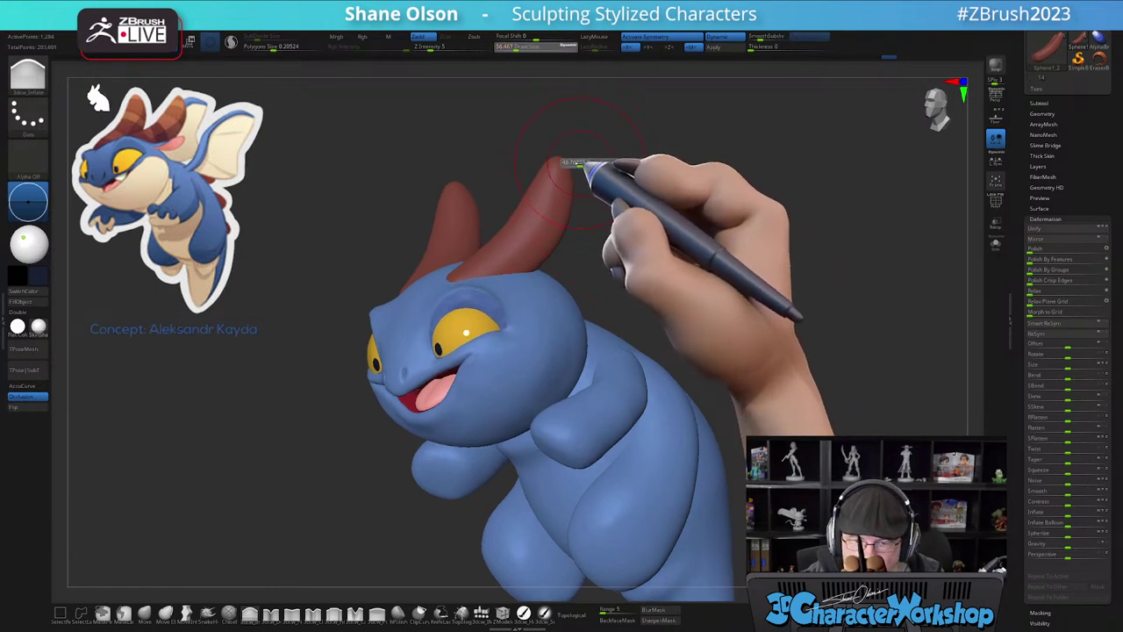
- Pull the horn tips into sharper points using the Move brush with AccuCurve on and a draw size of about 17
click(145, 614)
click(24, 386)
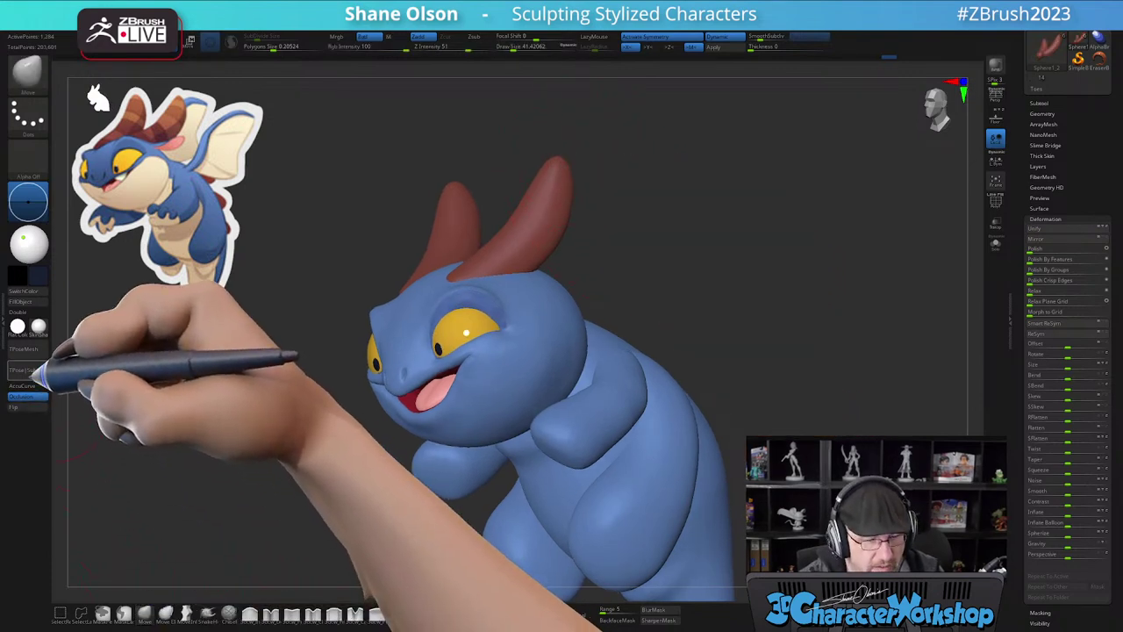
key(s)
mouse_move(583, 164)
mouse_down()
mouse_move(585, 202)
mouse_move(574, 182)
mouse_move(556, 195)
mouse_move(582, 175)
mouse_move(557, 192)
mouse_move(635, 218)
mouse_up()
drag(652, 278, 662, 276)
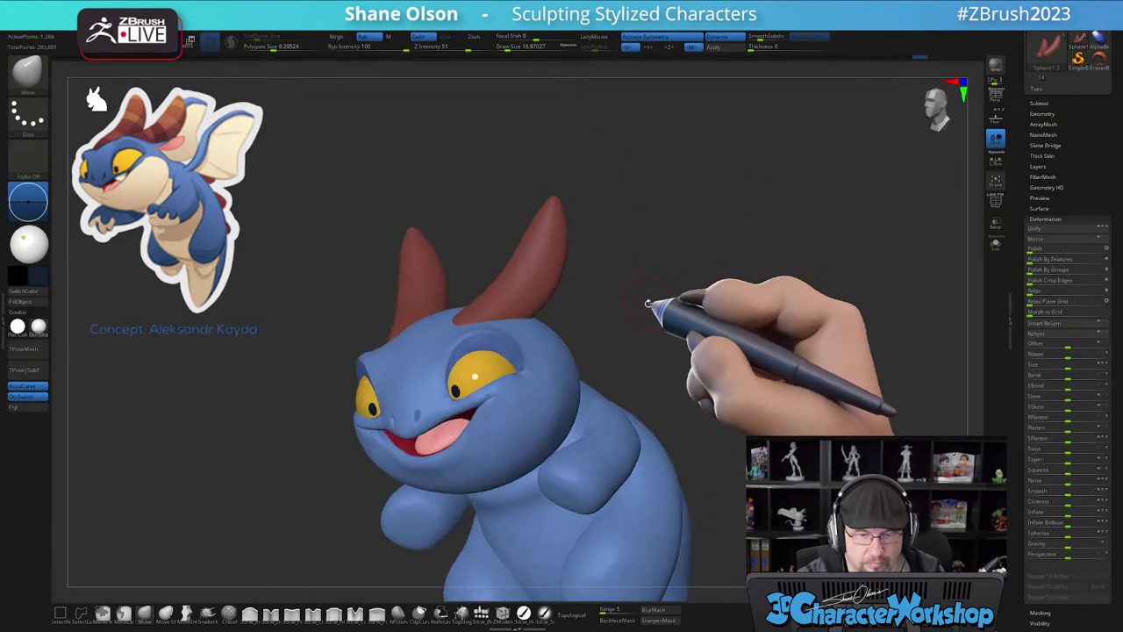
drag(626, 334, 629, 344)
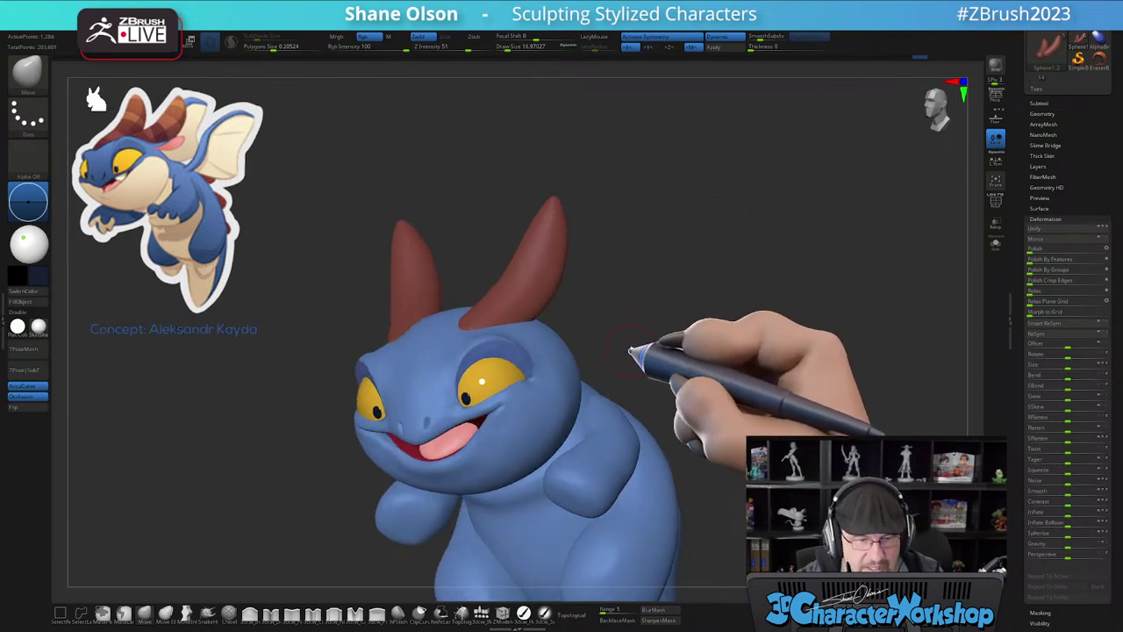
alt+drag(309, 583, 311, 577)
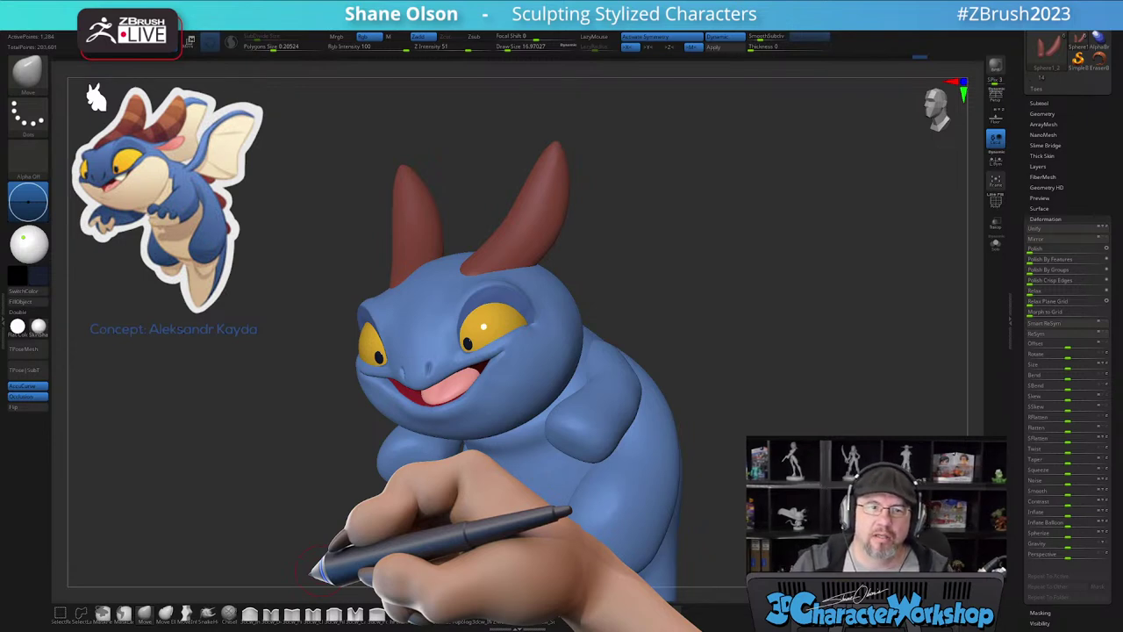
drag(665, 290, 644, 278)
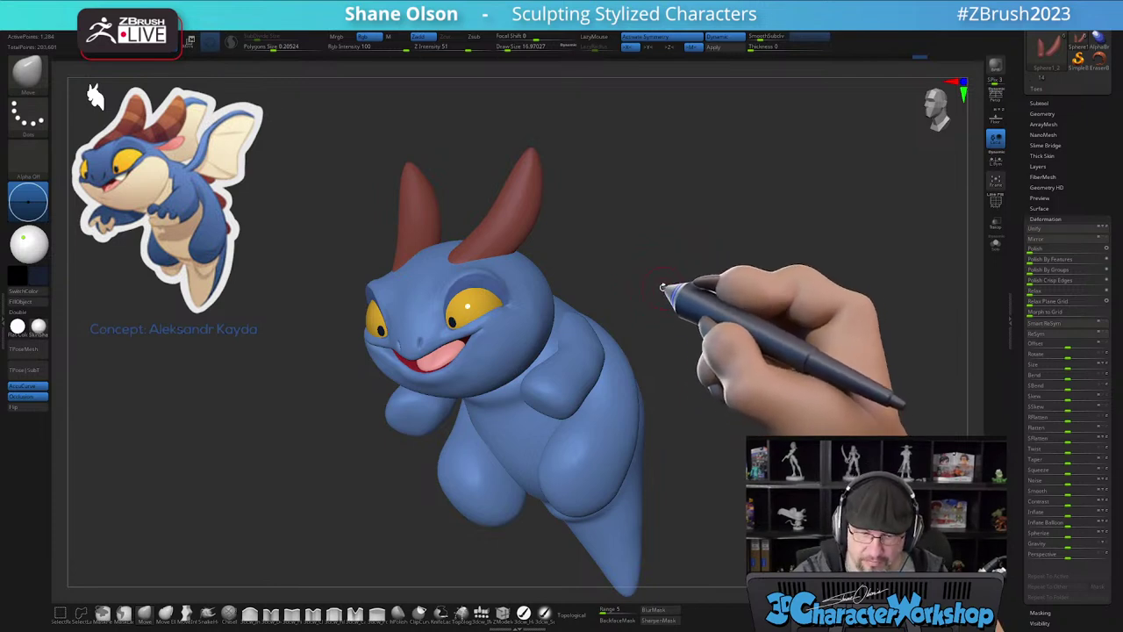
drag(668, 303, 670, 318)
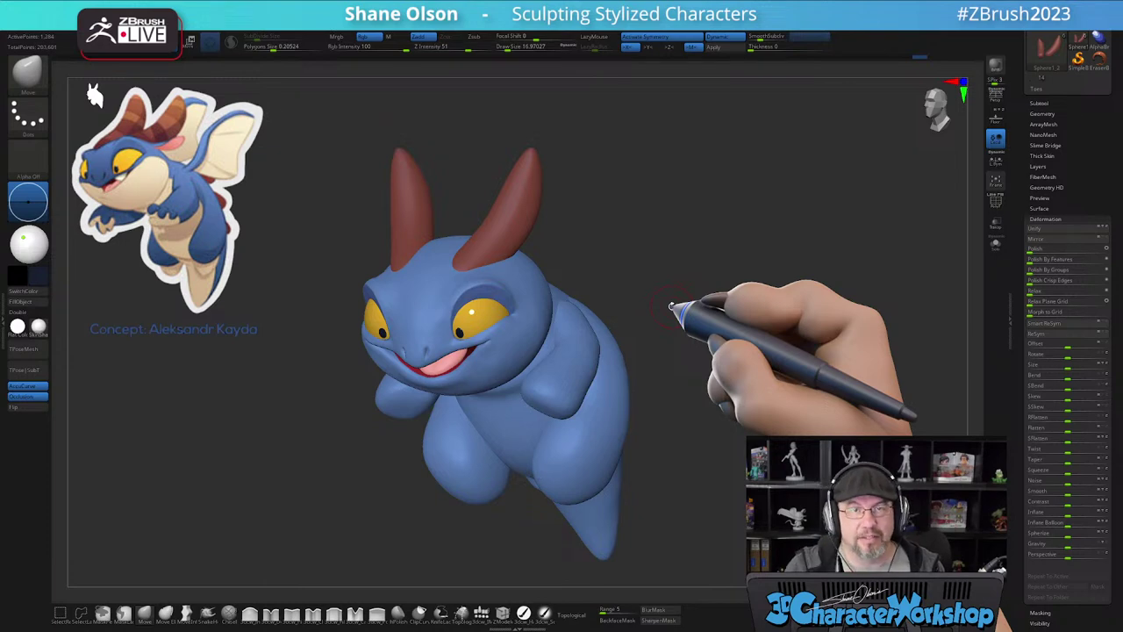
mouse_move(647, 396)
mouse_down()
mouse_move(657, 371)
mouse_move(641, 391)
mouse_up()
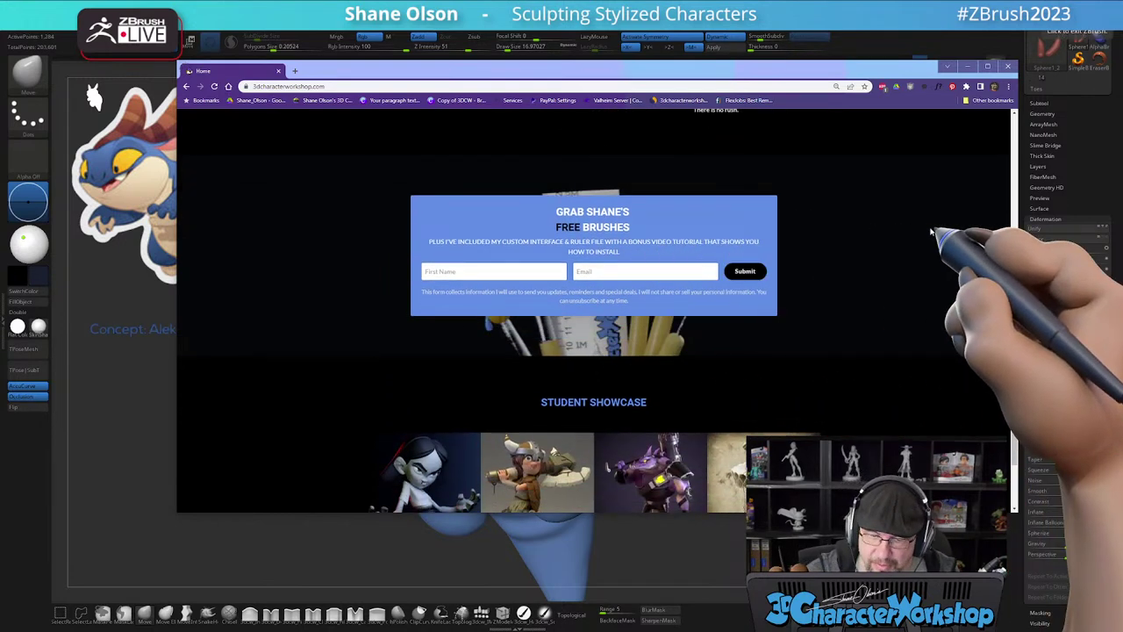
- Dismiss the web browser, return to the dragon's head and set up the Move brush at a draw size of about 14 for the ears
click(969, 67)
drag(712, 299, 732, 280)
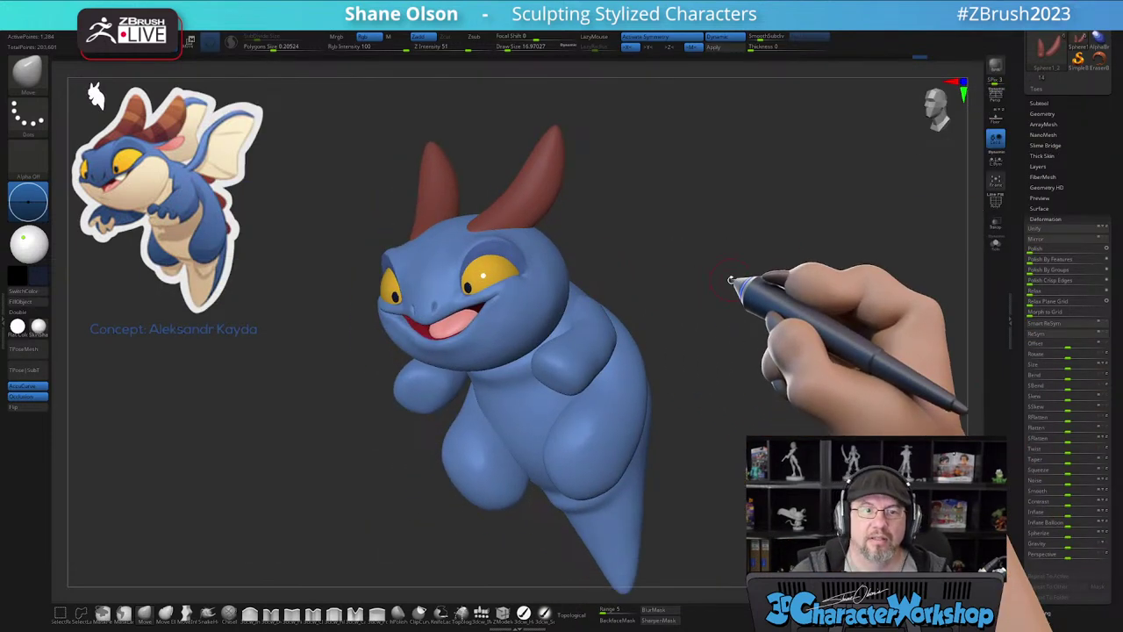
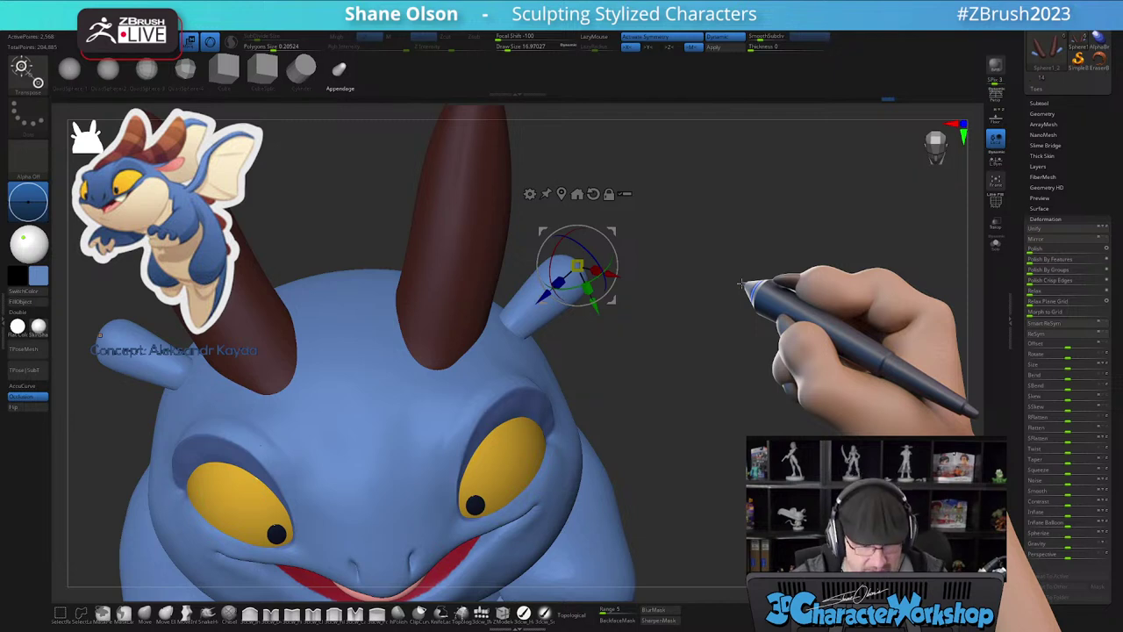
alt+drag(667, 375, 773, 394)
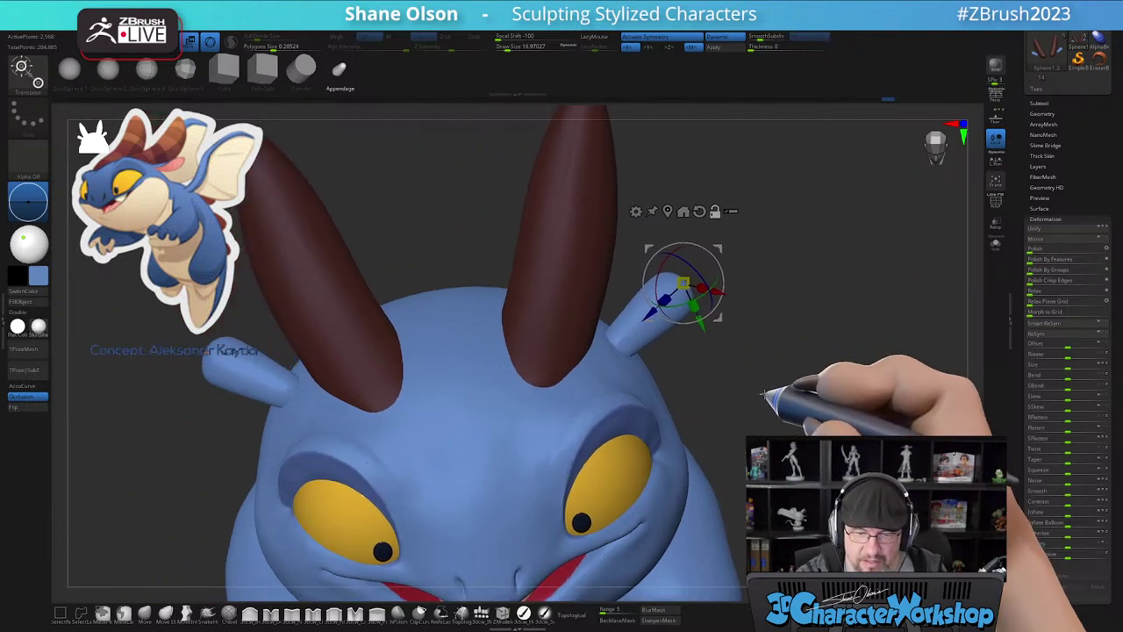
click(145, 612)
mouse_move(702, 329)
alt+mouse_down()
mouse_move(657, 374)
mouse_move(647, 404)
mouse_move(613, 382)
mouse_move(645, 332)
alt+mouse_up()
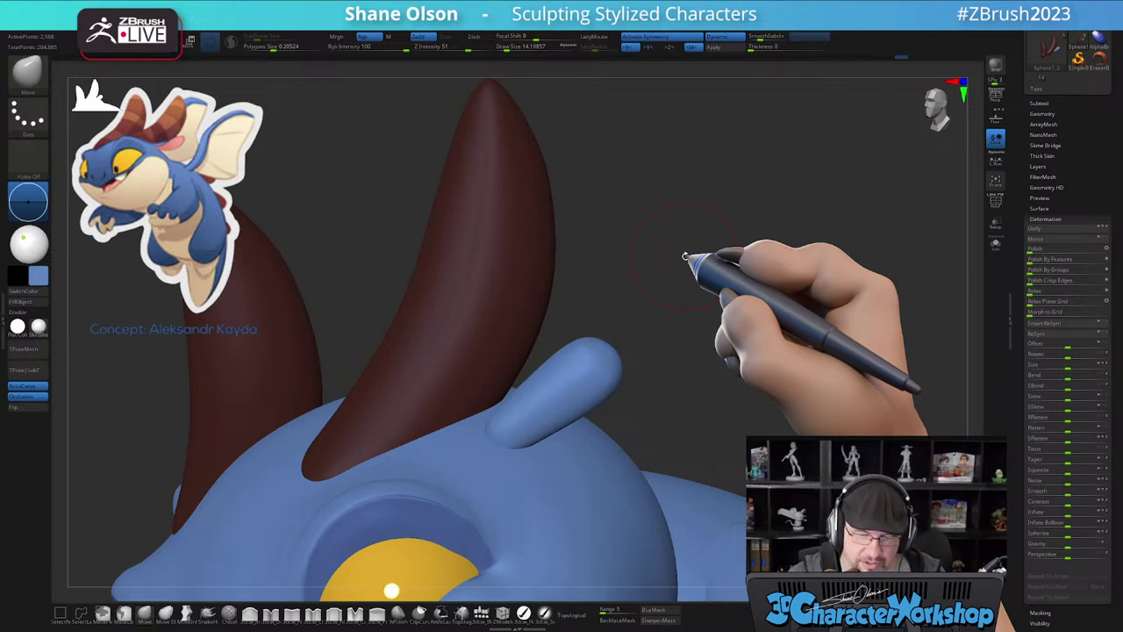
alt+drag(645, 397, 655, 356)
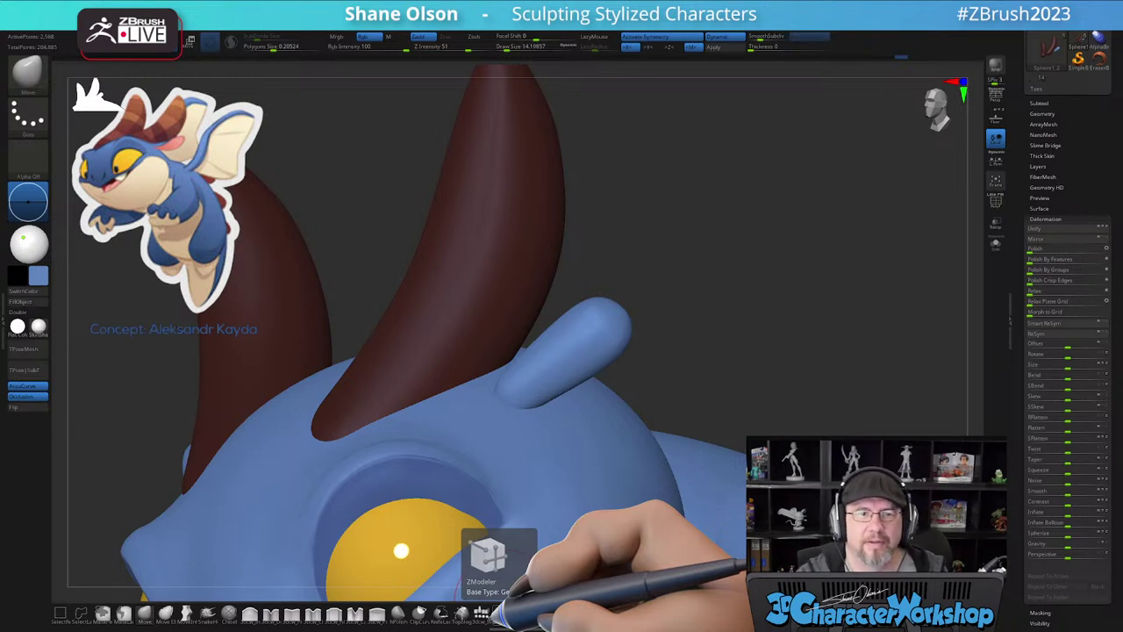
mouse_move(705, 252)
mouse_down()
mouse_move(691, 272)
mouse_move(702, 258)
mouse_move(693, 246)
mouse_up()
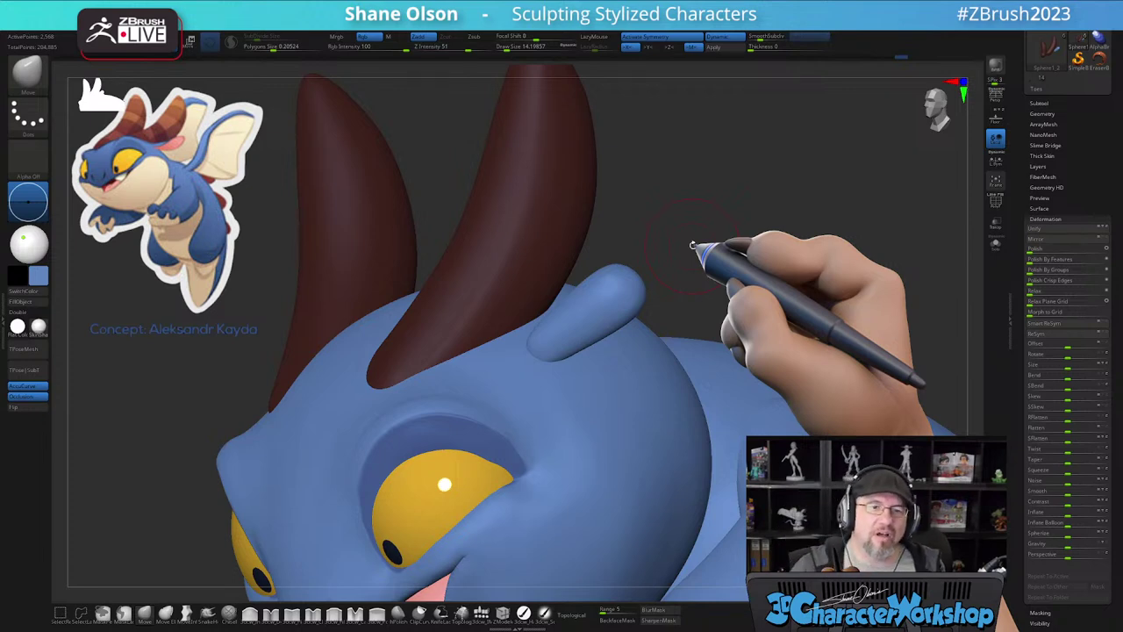
- Stretch and flatten the capsule ears into wider leaf-like shapes with the Move brush
alt+right_drag(604, 425, 546, 508)
right_drag(592, 447, 596, 352)
drag(521, 406, 613, 336)
right_drag(619, 338, 570, 356)
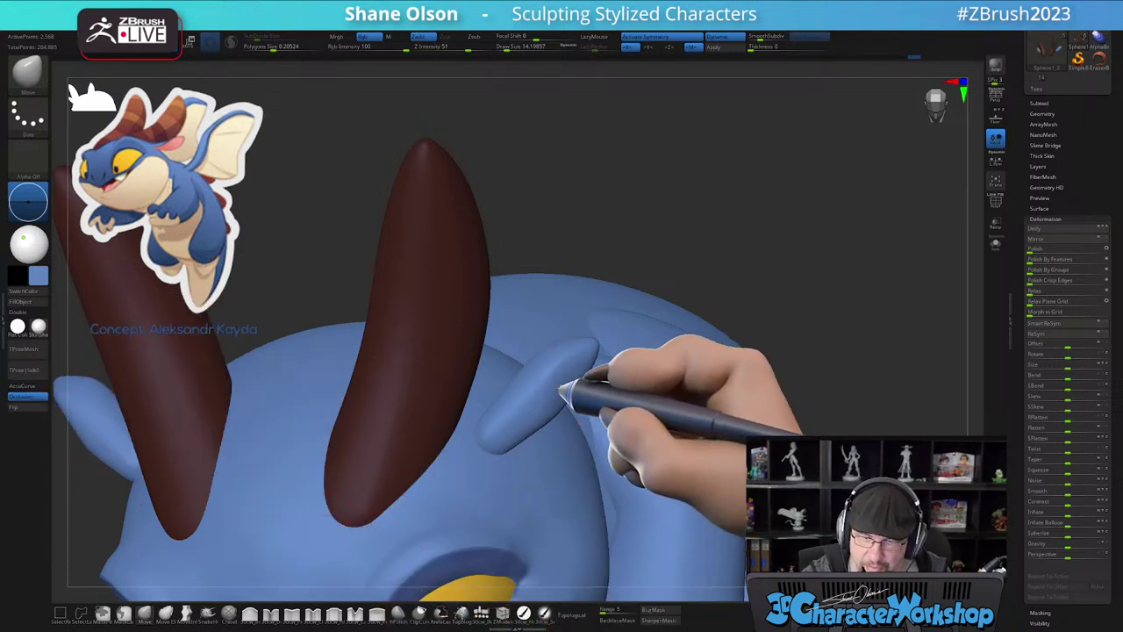
right_drag(546, 395, 625, 377)
drag(574, 378, 578, 370)
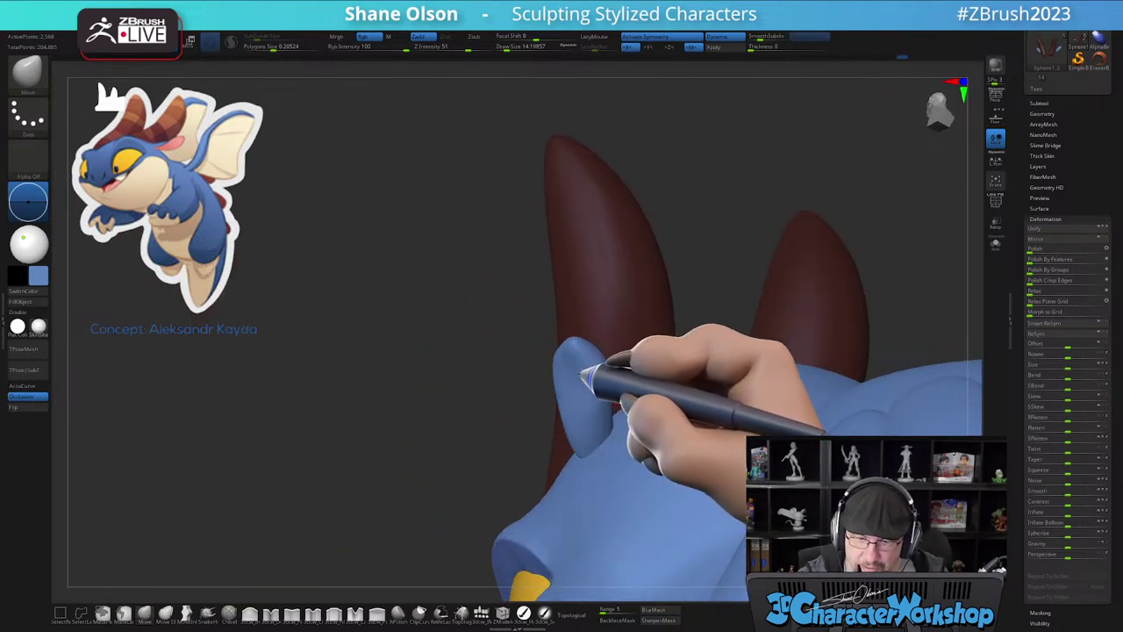
- Cup the inner side of the ears and pull their tips upward into soft points
mouse_move(586, 383)
right_down()
mouse_move(614, 372)
mouse_move(607, 381)
right_up()
drag(565, 428, 568, 427)
mouse_move(580, 394)
right_down()
mouse_move(569, 397)
mouse_move(582, 381)
mouse_move(579, 260)
right_up()
drag(572, 306, 566, 303)
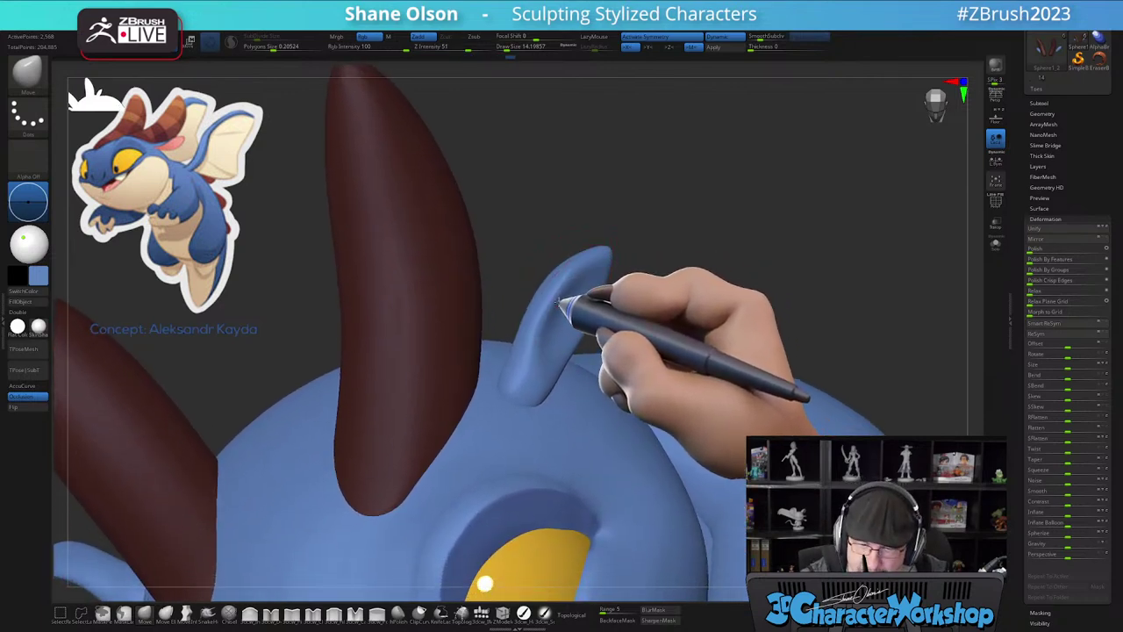
right_drag(578, 275, 603, 267)
drag(603, 267, 607, 260)
mouse_move(602, 271)
right_down()
mouse_move(597, 255)
mouse_move(631, 298)
mouse_move(627, 332)
right_up()
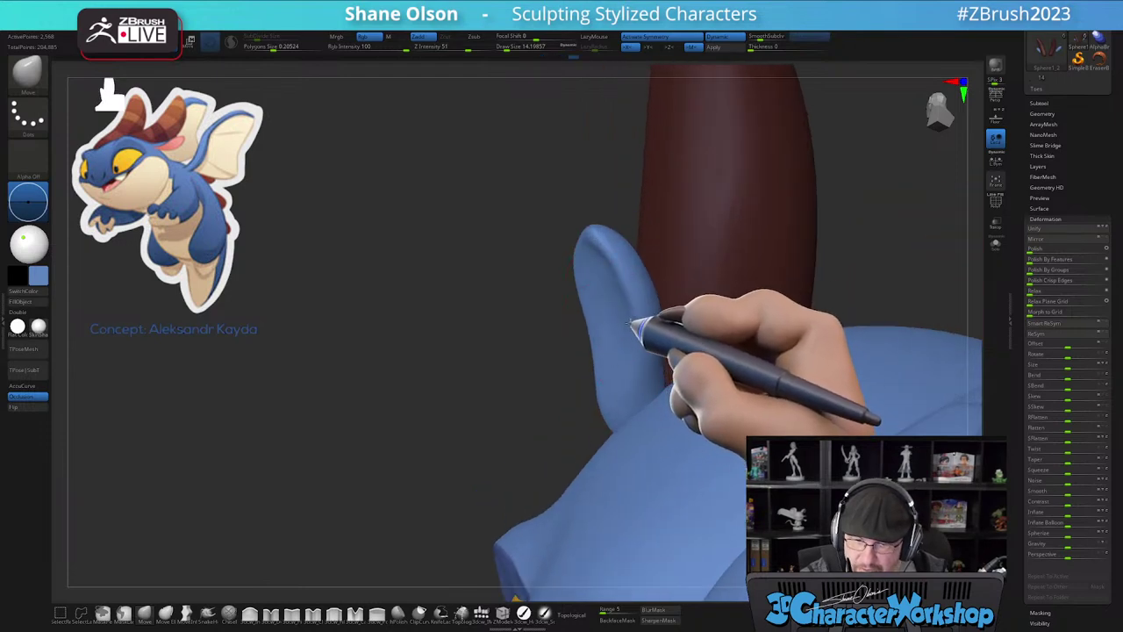
right_drag(641, 316, 689, 279)
mouse_move(652, 336)
right_down()
mouse_move(630, 342)
mouse_move(623, 298)
mouse_move(642, 324)
right_up()
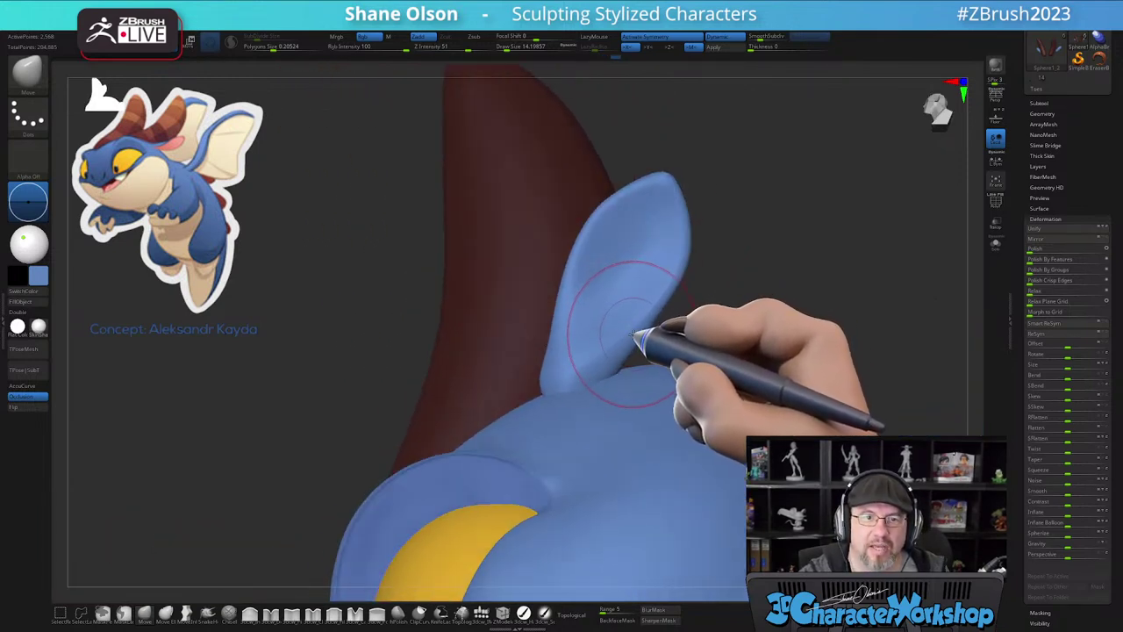
mouse_move(618, 288)
right_down()
mouse_move(623, 309)
mouse_move(611, 301)
right_up()
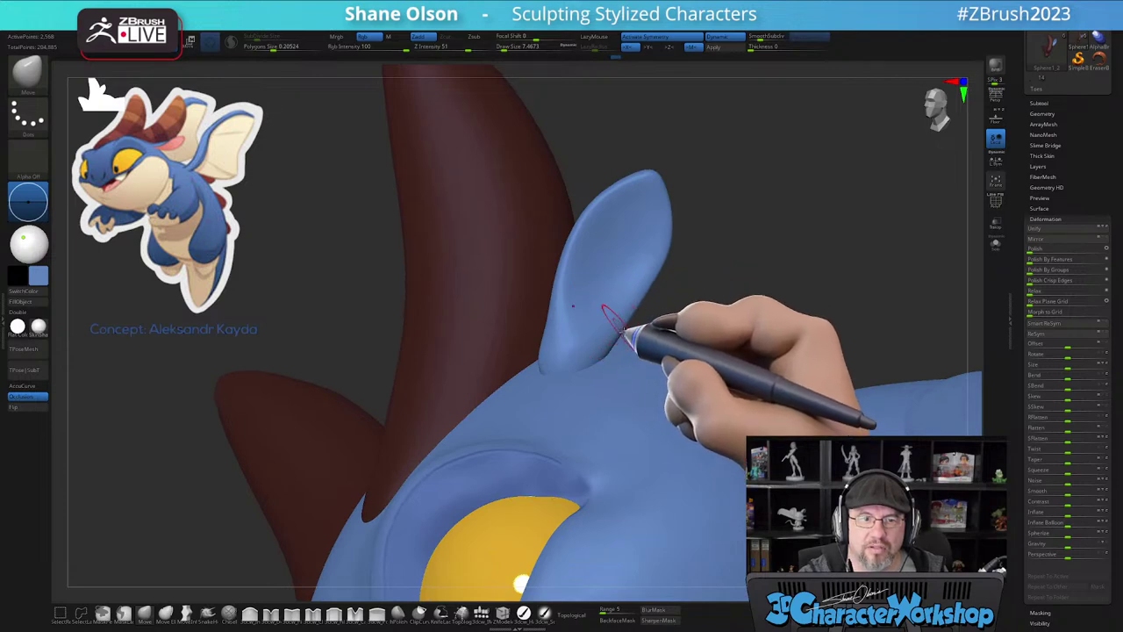
- Refine the base of the ears where they meet the head using the Move brush at a draw size of about 12
key(])
mouse_move(554, 371)
mouse_down()
mouse_move(524, 409)
mouse_move(537, 378)
mouse_up()
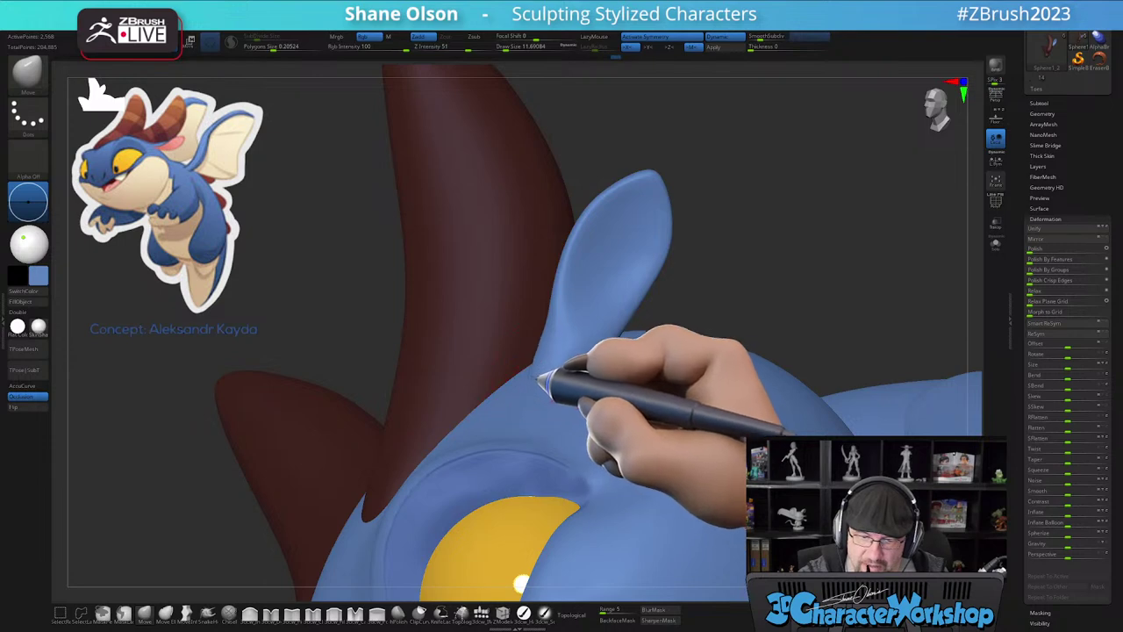
right_drag(602, 351, 615, 357)
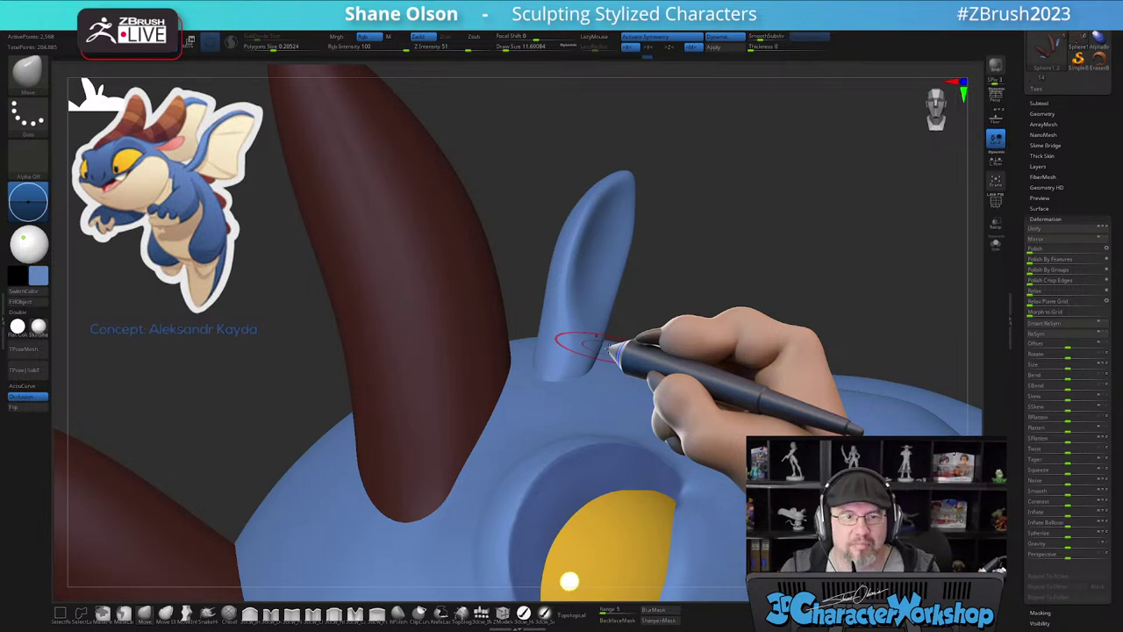
mouse_move(609, 321)
right_down()
mouse_move(606, 334)
mouse_move(588, 281)
right_up()
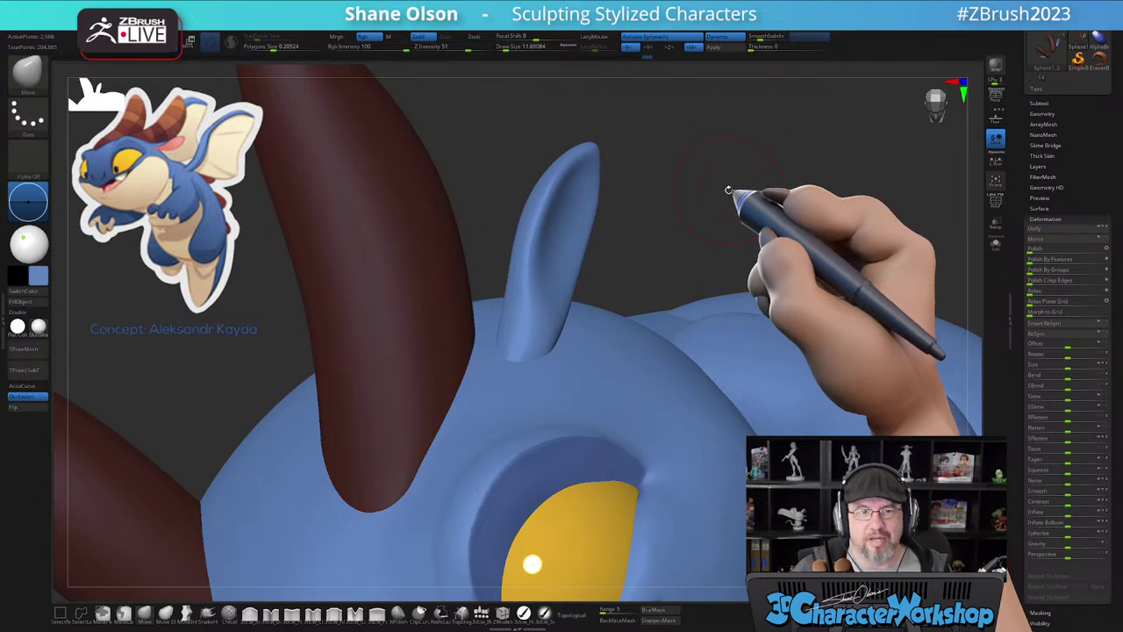
alt+drag(728, 183, 715, 162)
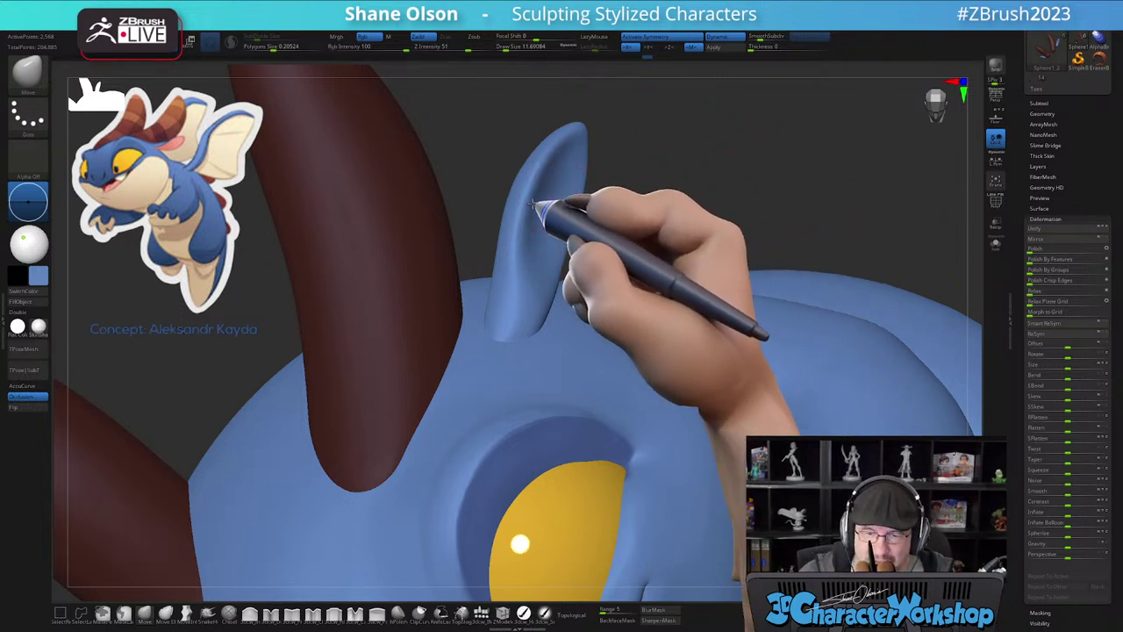
- Adjust the overall curve and width of the ears with the Move brush at draw sizes of about 14 and 21
key(s)
drag(540, 188, 582, 165)
mouse_move(692, 154)
mouse_down()
mouse_move(682, 152)
mouse_move(721, 168)
mouse_move(676, 173)
mouse_up()
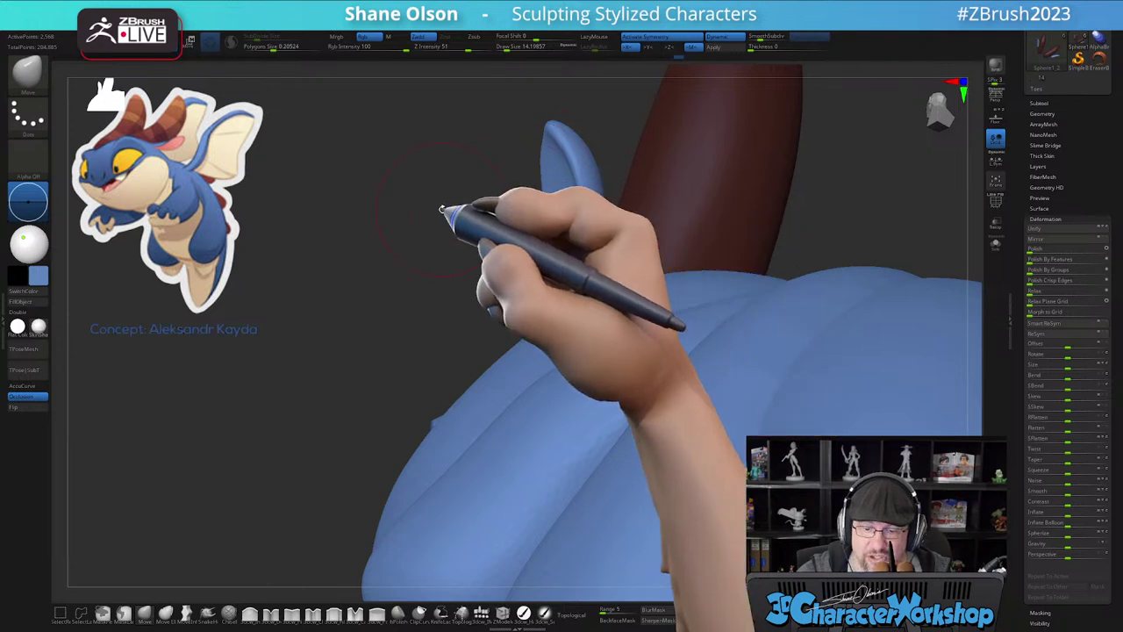
mouse_move(441, 209)
mouse_down()
mouse_move(431, 376)
mouse_move(499, 371)
mouse_move(677, 239)
mouse_up()
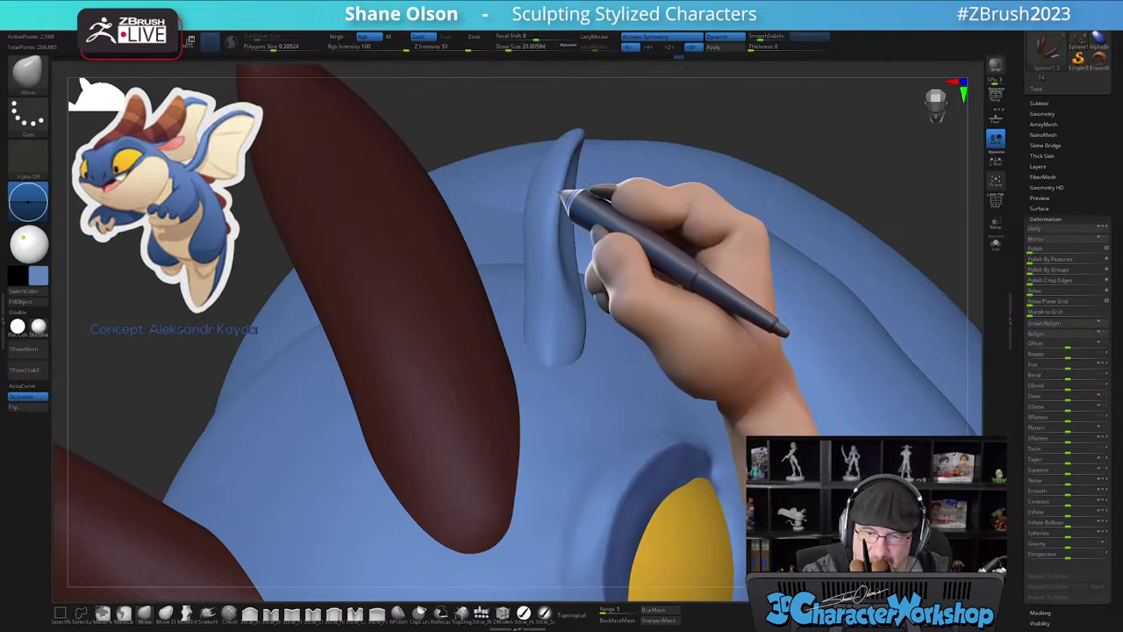
mouse_move(581, 226)
right_down()
mouse_move(560, 222)
mouse_move(542, 252)
mouse_move(577, 258)
mouse_move(558, 271)
right_up()
key(s)
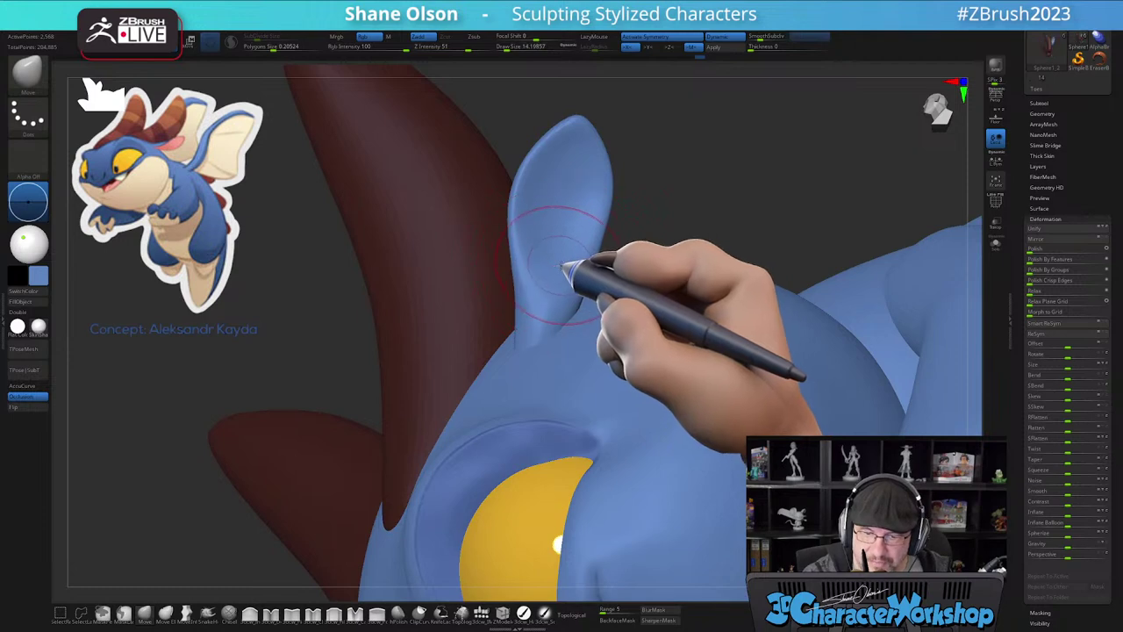
- Turn on the polyframe display and smooth the cupped inside of the ears at a draw size of about 14
key(shift+f)
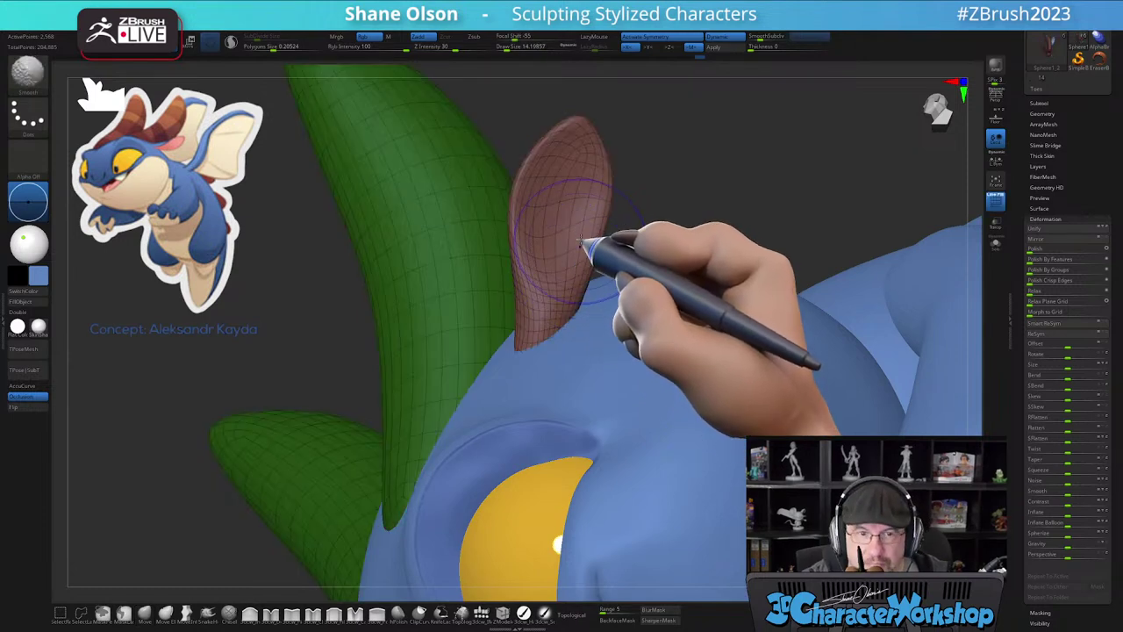
right_drag(580, 242, 556, 255)
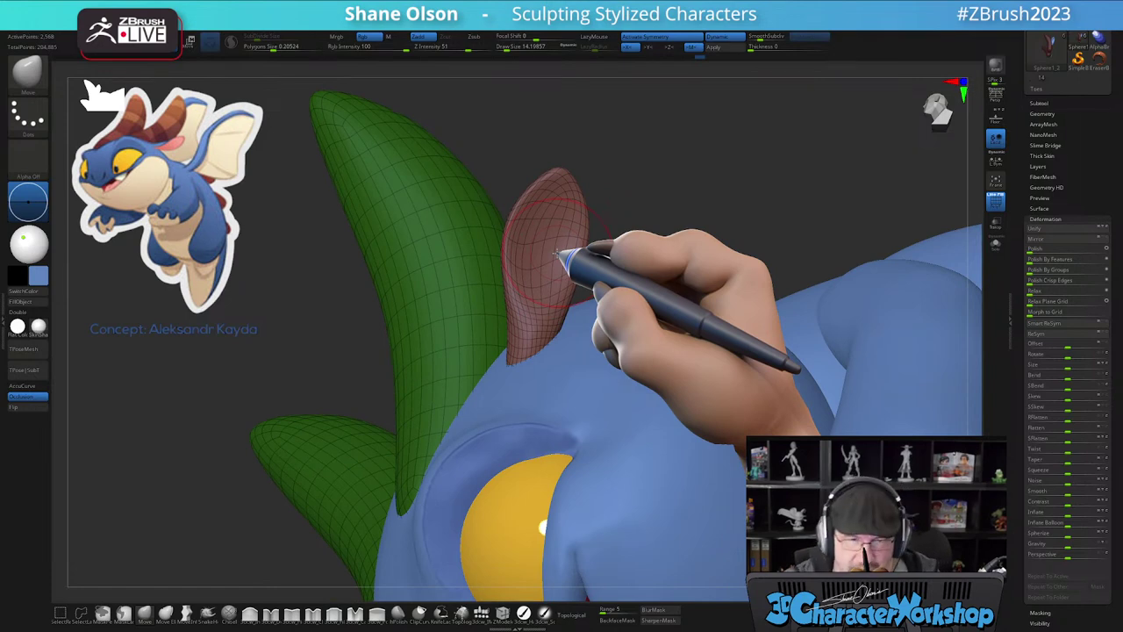
mouse_move(675, 201)
alt+right_down()
mouse_move(637, 241)
mouse_move(621, 226)
mouse_move(645, 237)
mouse_move(618, 252)
alt+right_up()
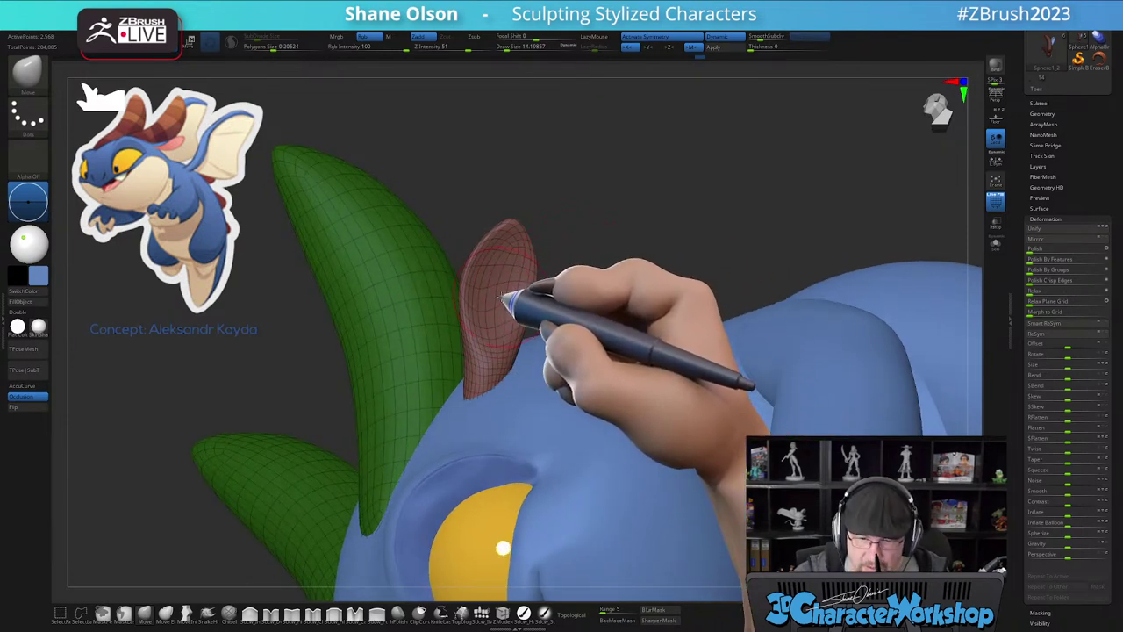
key(shift)
key(shift)
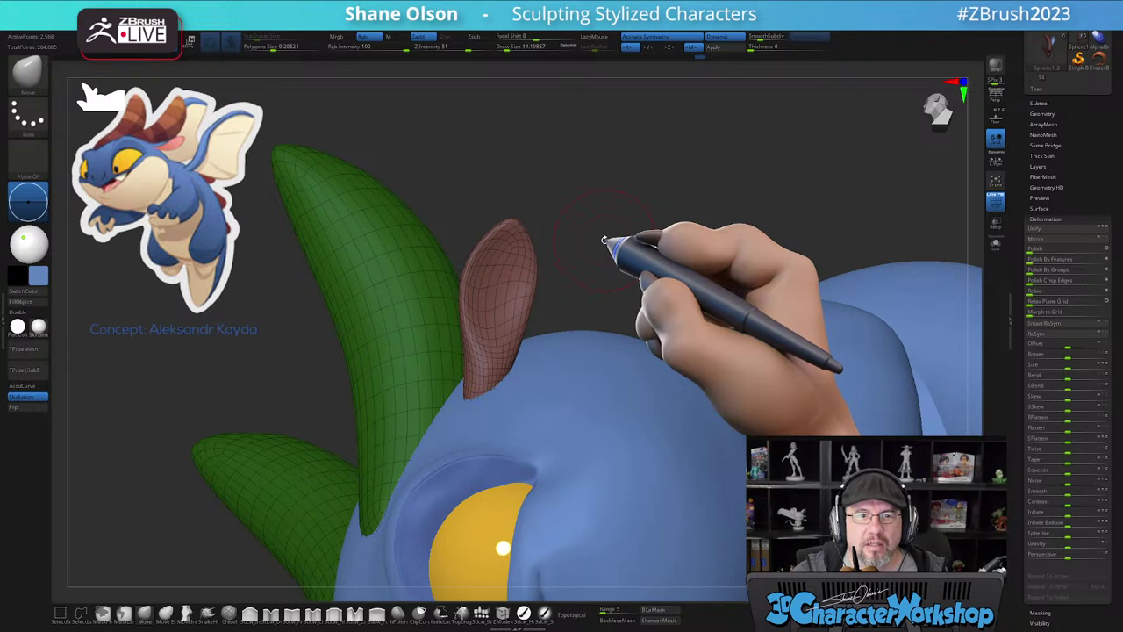
key(space)
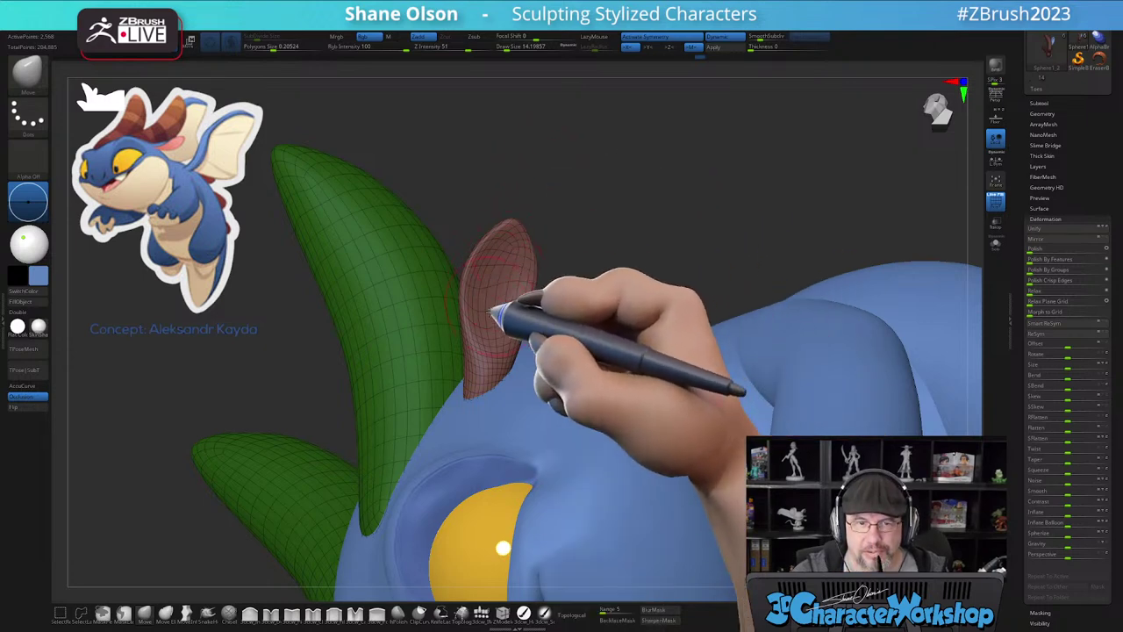
drag(585, 252, 607, 216)
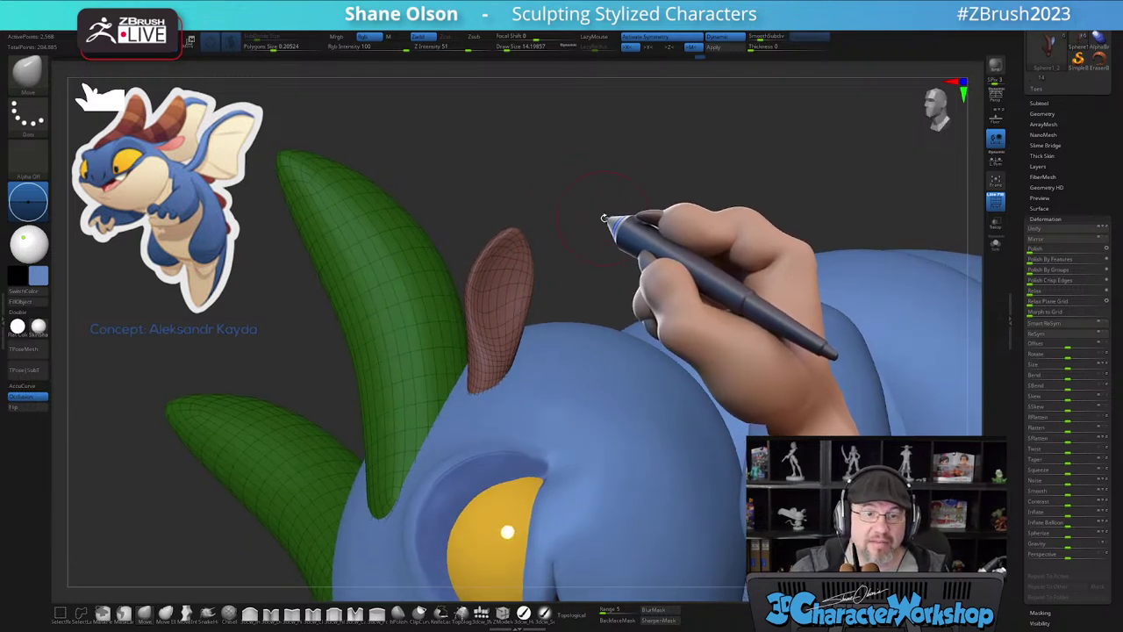
drag(485, 309, 498, 313)
mouse_move(680, 219)
mouse_down()
mouse_move(705, 228)
mouse_move(683, 233)
mouse_up()
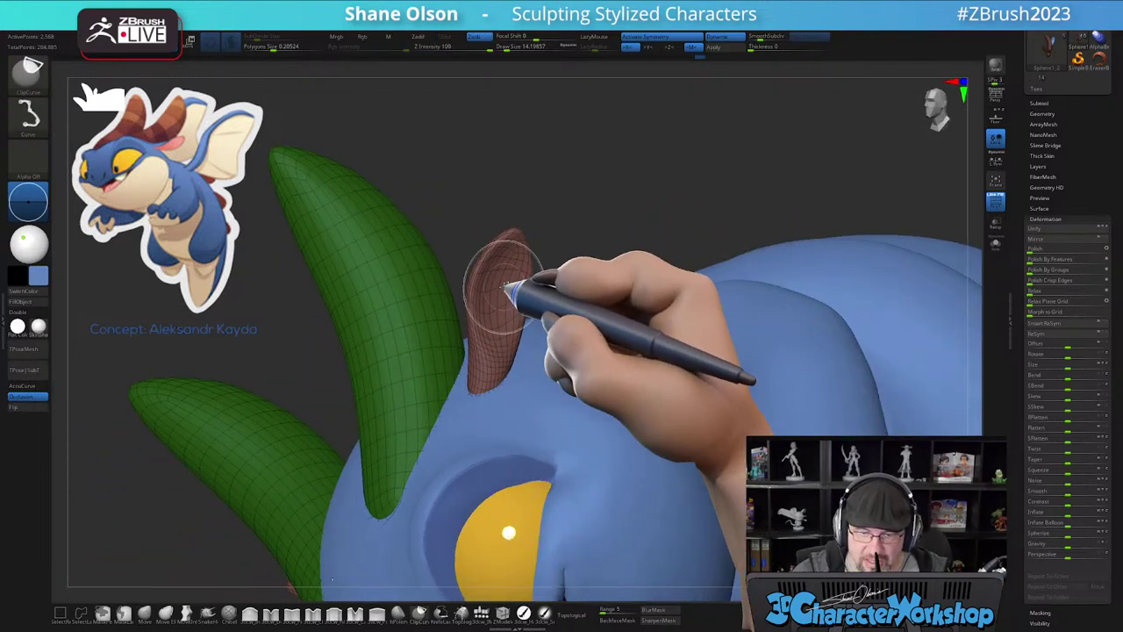
- Isolate the ears' polygroup and split the ears and horns into separate subtools
ctrl+shift+click(504, 285)
ctrl+shift+click(505, 285)
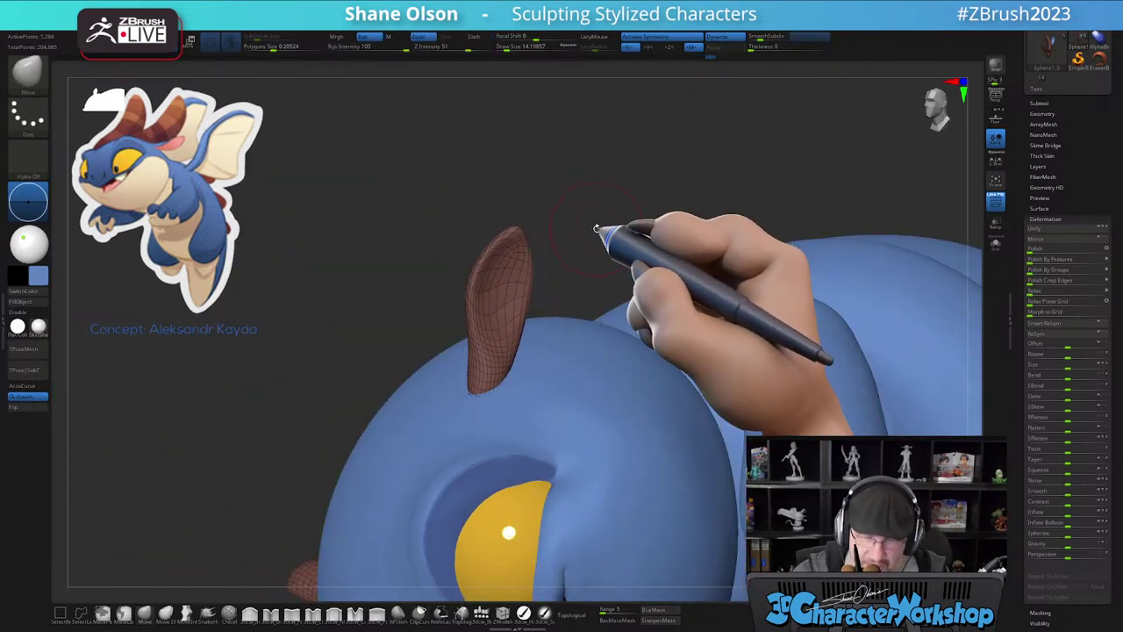
key(3)
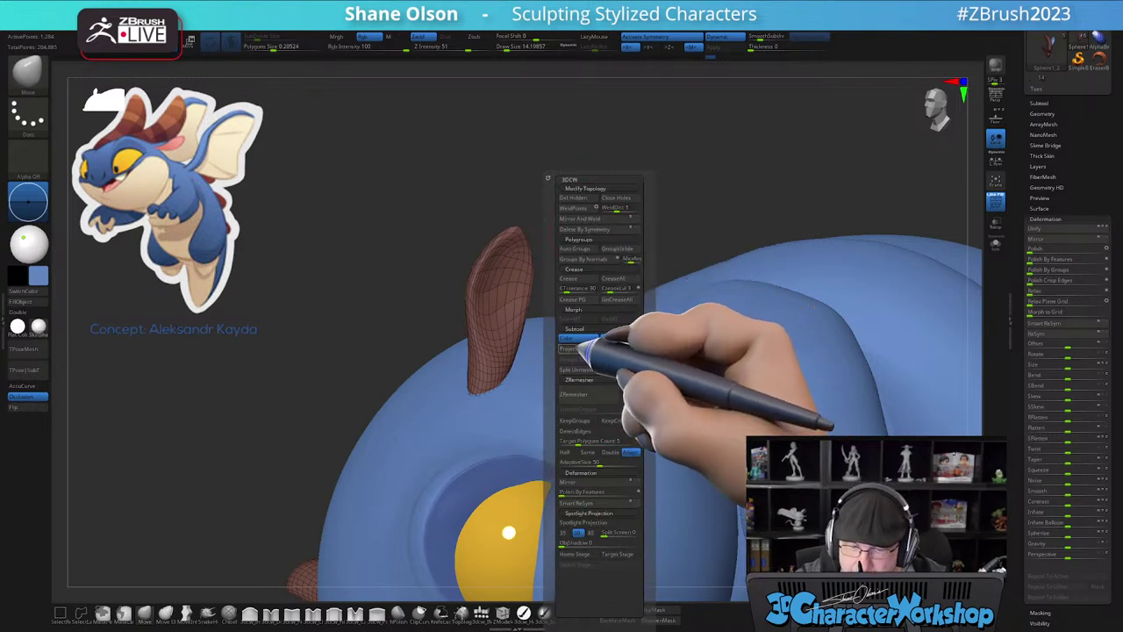
click(612, 349)
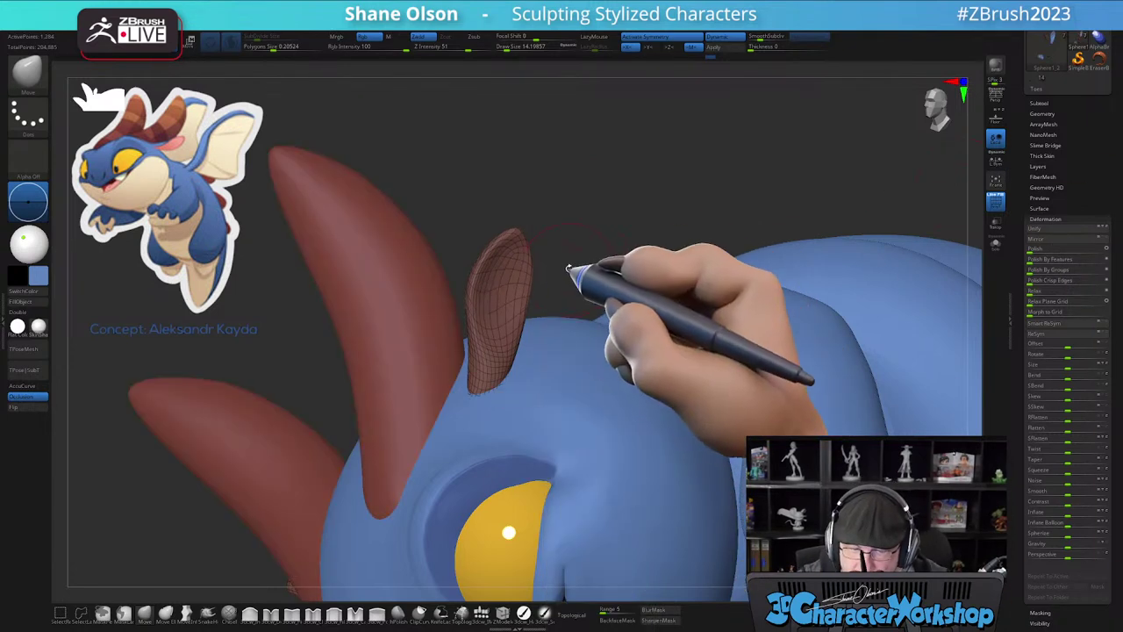
- Try subdividing the ears twice and smoothing their inner surface
key(ctrl+d)
key(ctrl+d)
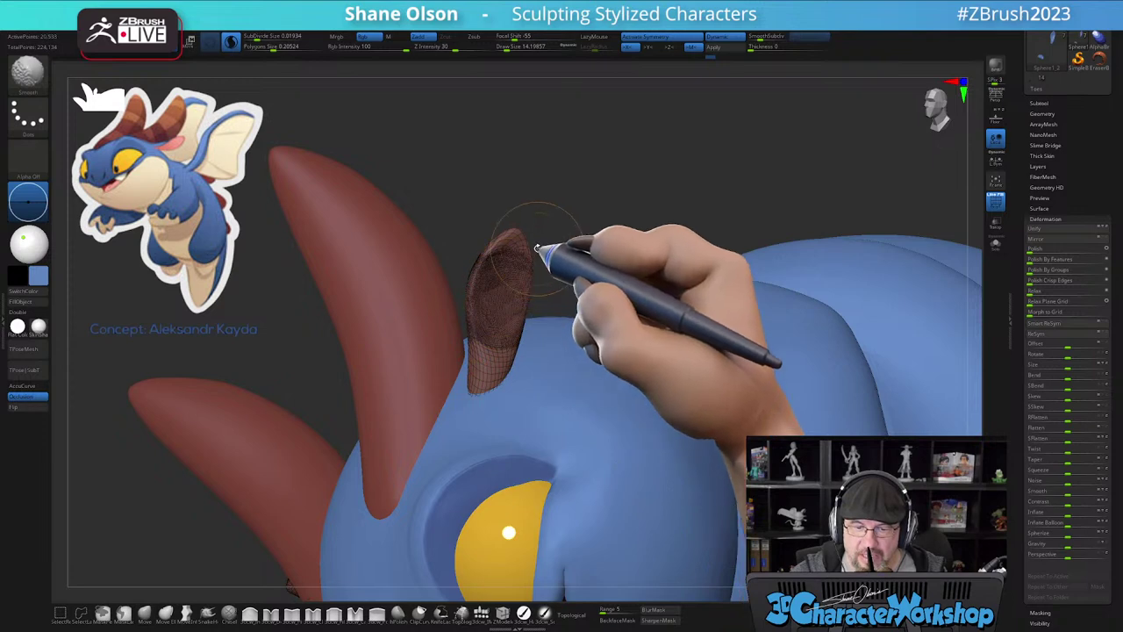
key(shift+d)
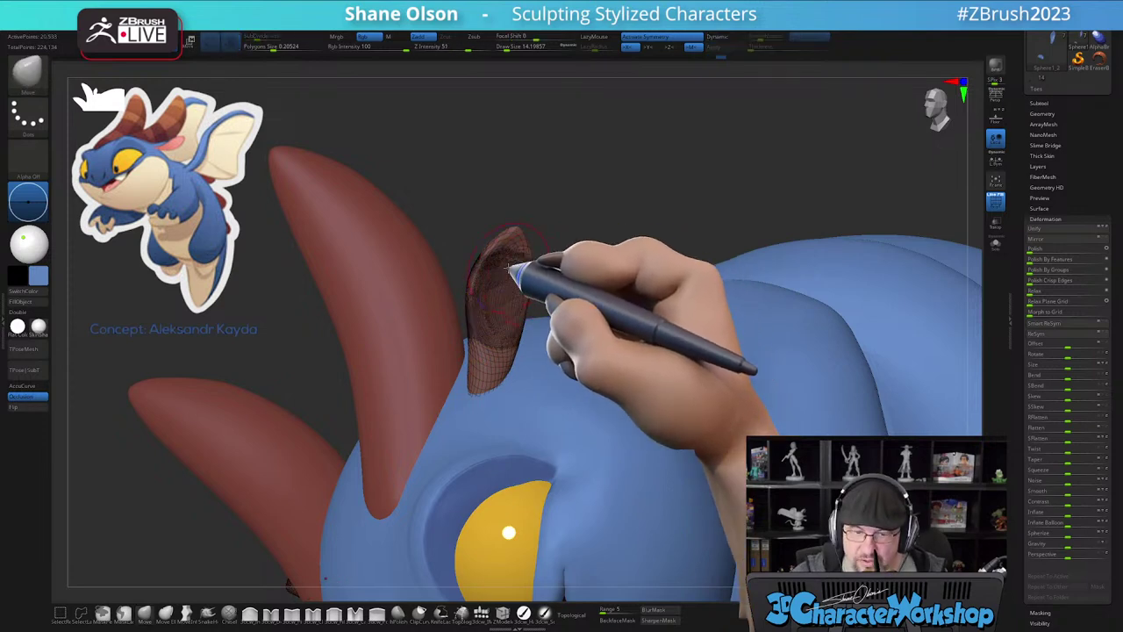
shift+drag(508, 267, 528, 271)
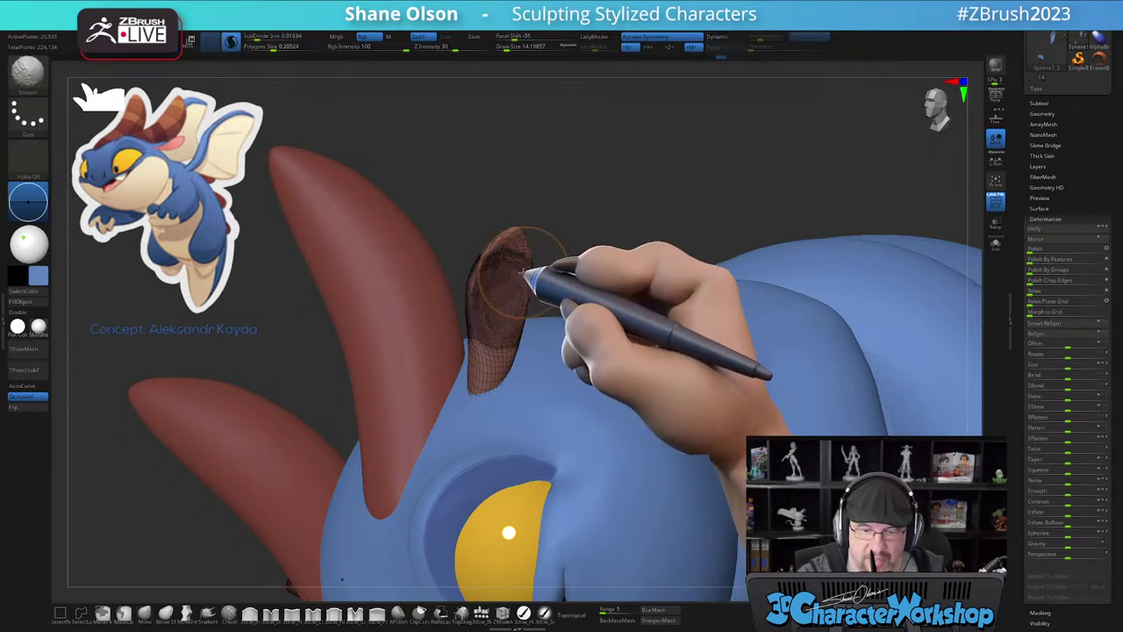
- Try smoothing the ears with different SubDivide Size settings and undo the strokes and added mesh density
drag(259, 37, 269, 37)
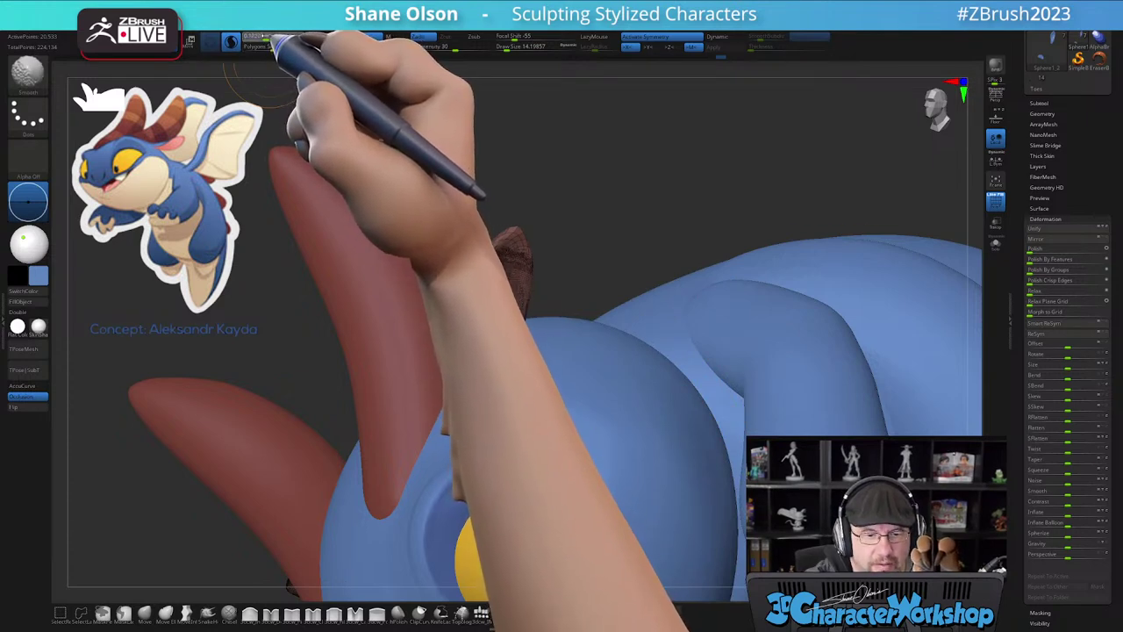
shift+drag(511, 279, 509, 376)
key(ctrl+z)
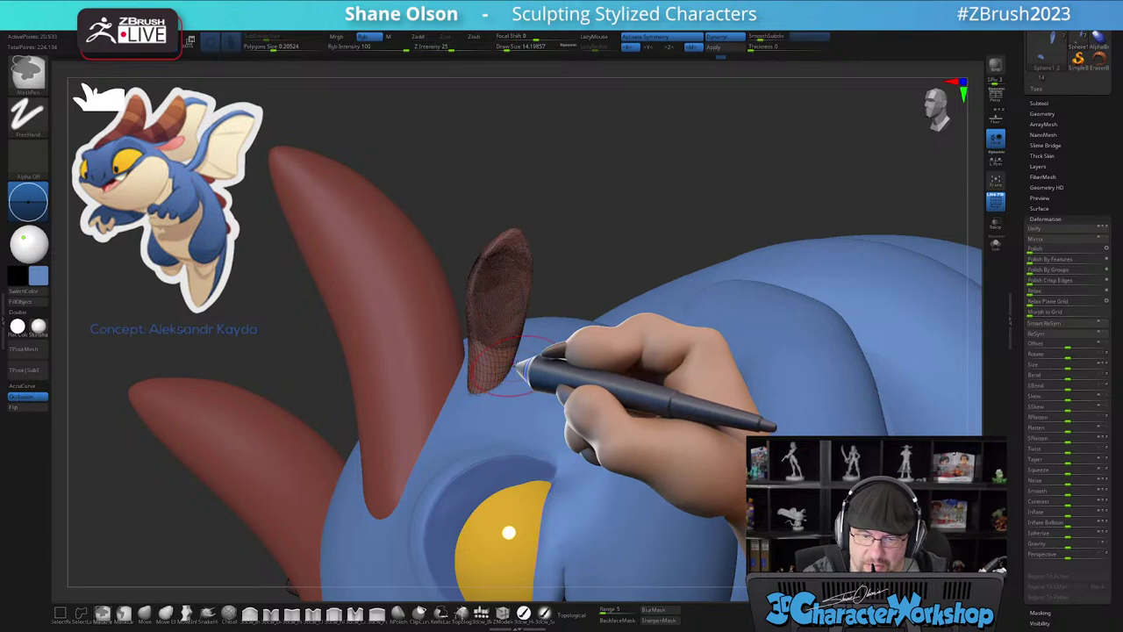
shift+drag(272, 38, 265, 37)
mouse_move(512, 307)
shift+mouse_down()
mouse_move(523, 270)
mouse_move(504, 283)
mouse_move(518, 244)
mouse_move(511, 277)
shift+mouse_up()
mouse_move(529, 267)
right_down()
mouse_move(565, 280)
mouse_move(533, 293)
mouse_move(562, 232)
mouse_move(576, 245)
mouse_move(562, 236)
right_up()
key(ctrl+z)
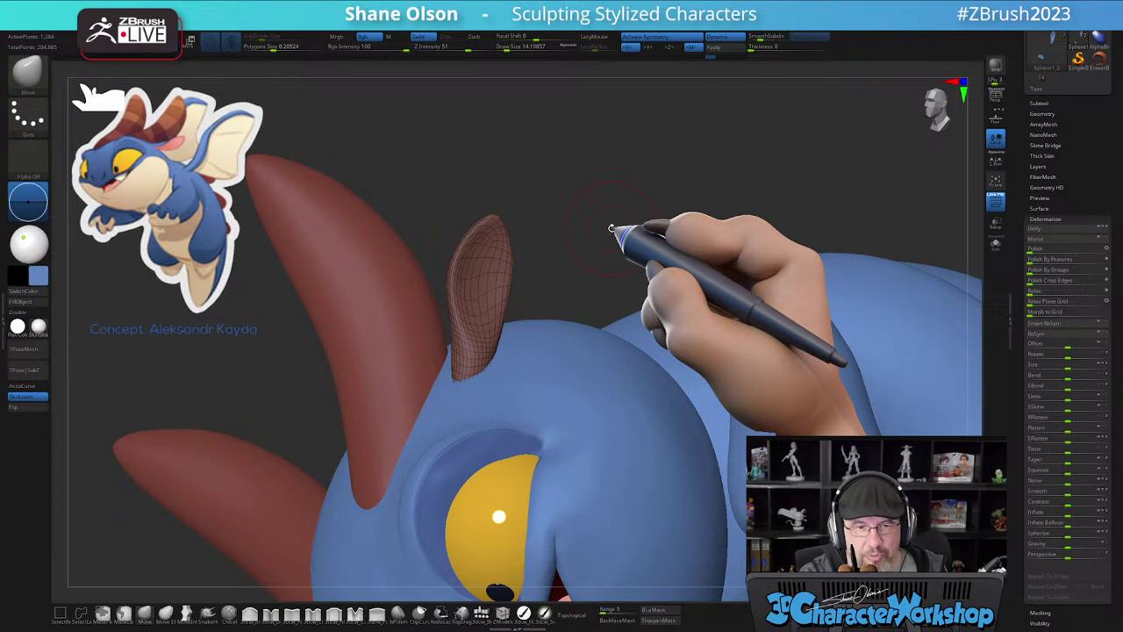
- Smooth the ears, set the SubDivide Size to 0.05132, and smooth them again to add mesh density
key(shift)
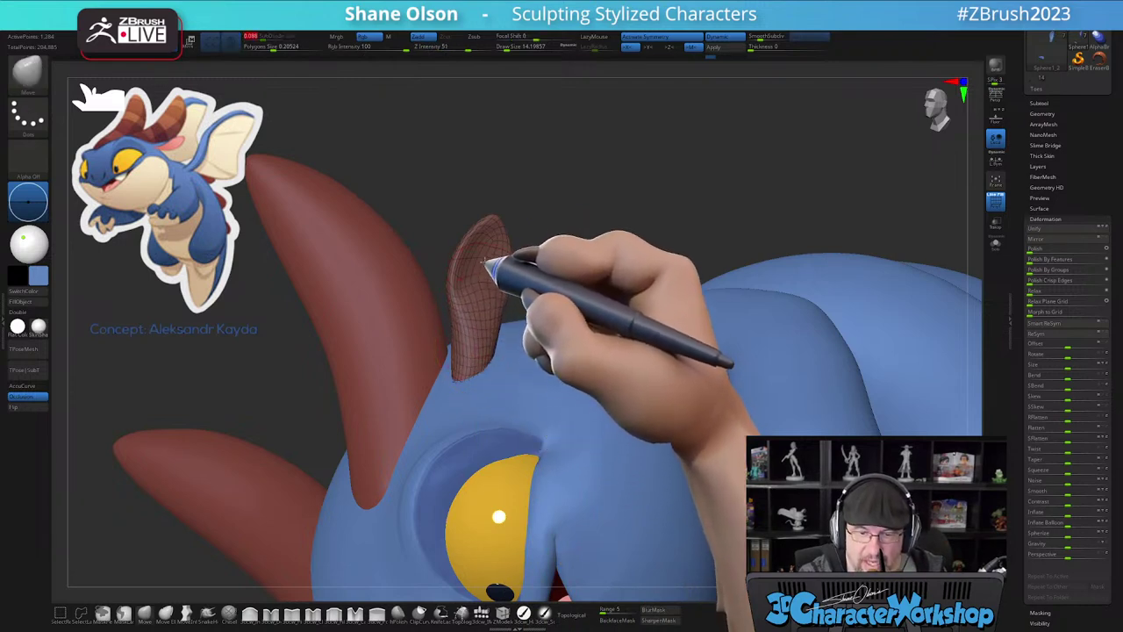
mouse_move(489, 291)
shift+mouse_down()
mouse_move(482, 369)
mouse_move(491, 288)
shift+mouse_up()
mouse_move(492, 288)
right_down()
mouse_move(534, 282)
mouse_move(520, 300)
mouse_move(555, 283)
mouse_move(498, 271)
right_up()
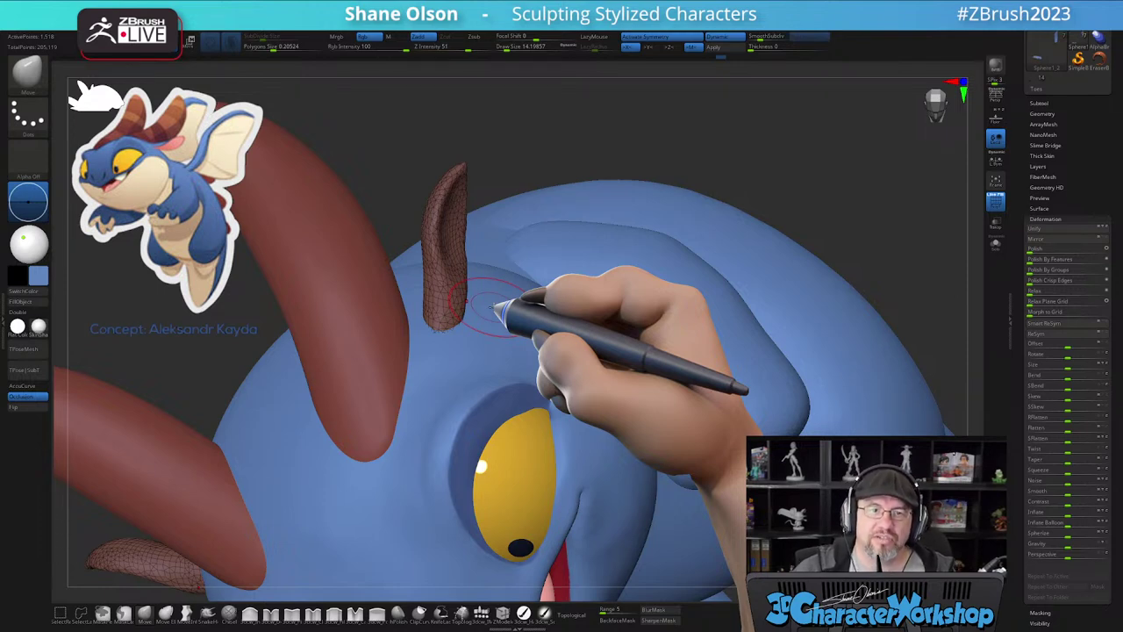
mouse_move(472, 298)
alt+right_down()
mouse_move(481, 346)
mouse_move(464, 303)
alt+right_up()
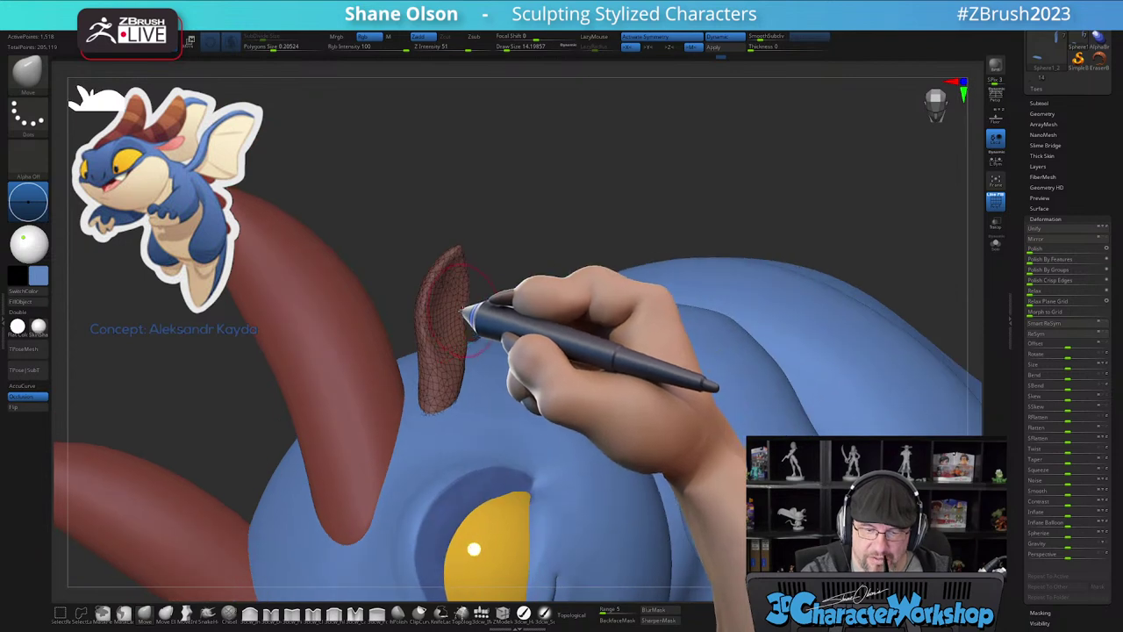
shift+click(269, 45)
click(269, 38)
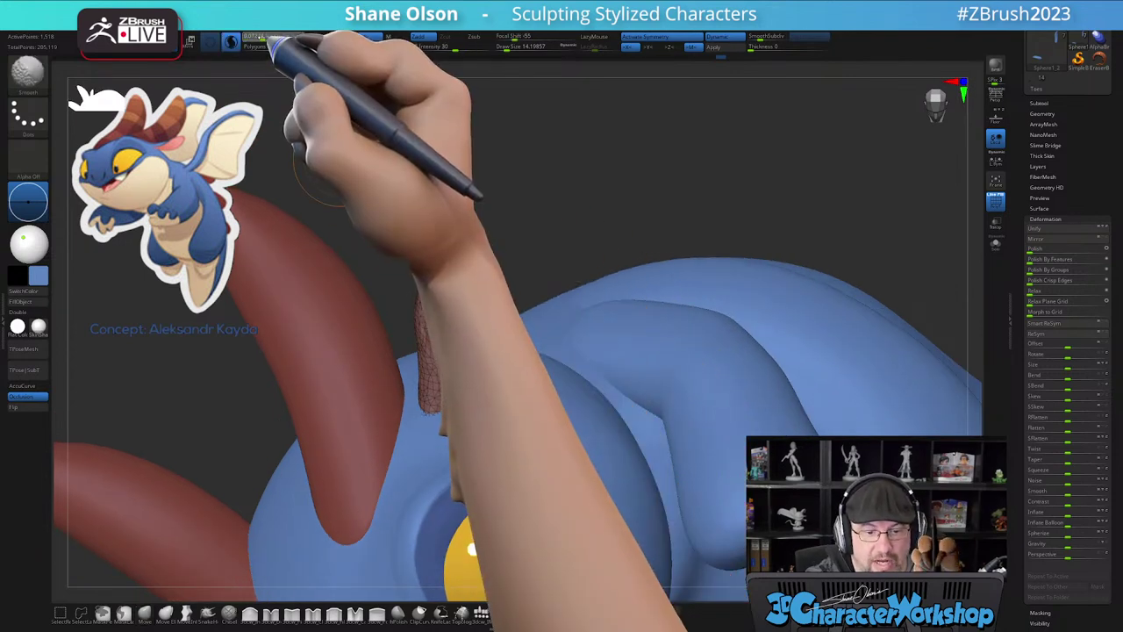
shift+drag(421, 267, 459, 261)
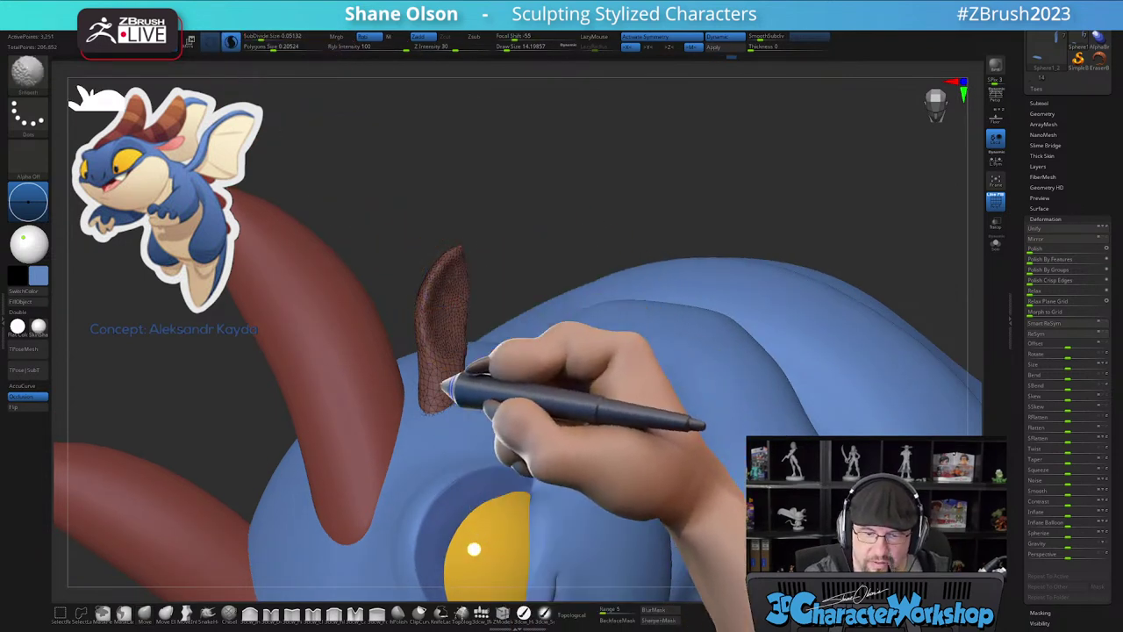
- Smooth the ears' cupped inner surface and rim along their full length at a SubDivide Size of 0.05132
right_drag(467, 315, 406, 321)
shift+drag(454, 347, 441, 259)
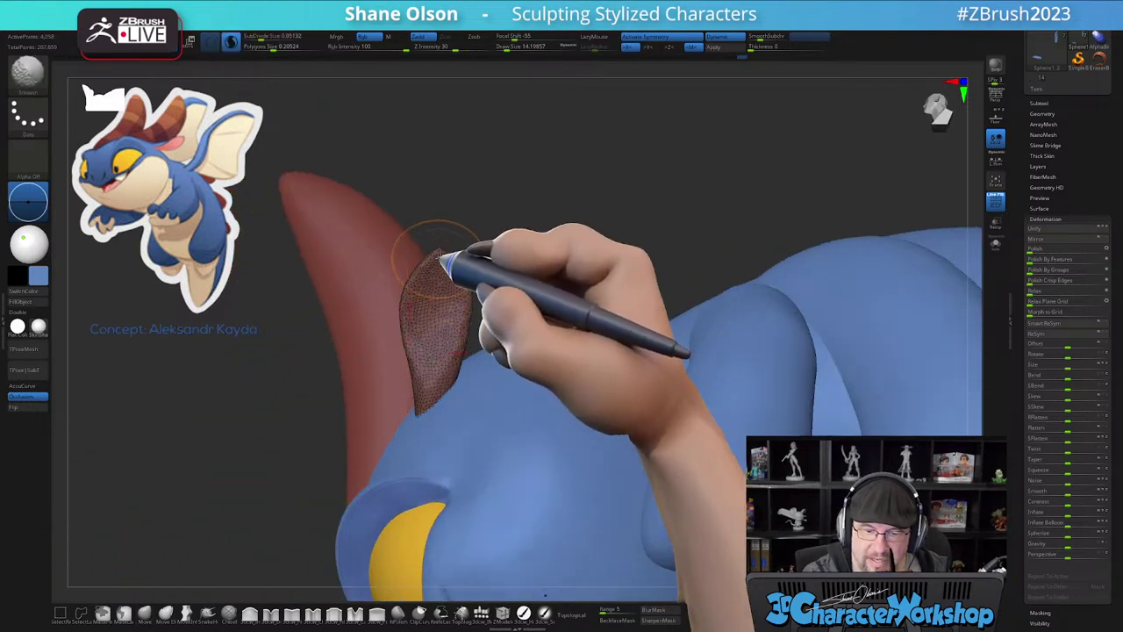
shift+drag(461, 319, 462, 321)
mouse_move(462, 321)
right_down()
mouse_move(444, 312)
mouse_move(472, 304)
mouse_move(453, 316)
mouse_move(501, 316)
mouse_move(466, 334)
mouse_move(431, 299)
right_up()
mouse_move(431, 299)
shift+mouse_down()
mouse_move(430, 279)
mouse_move(439, 302)
shift+mouse_up()
mouse_move(446, 311)
right_down()
mouse_move(421, 328)
mouse_move(446, 343)
right_up()
shift+drag(451, 317, 449, 313)
right_drag(449, 312, 439, 345)
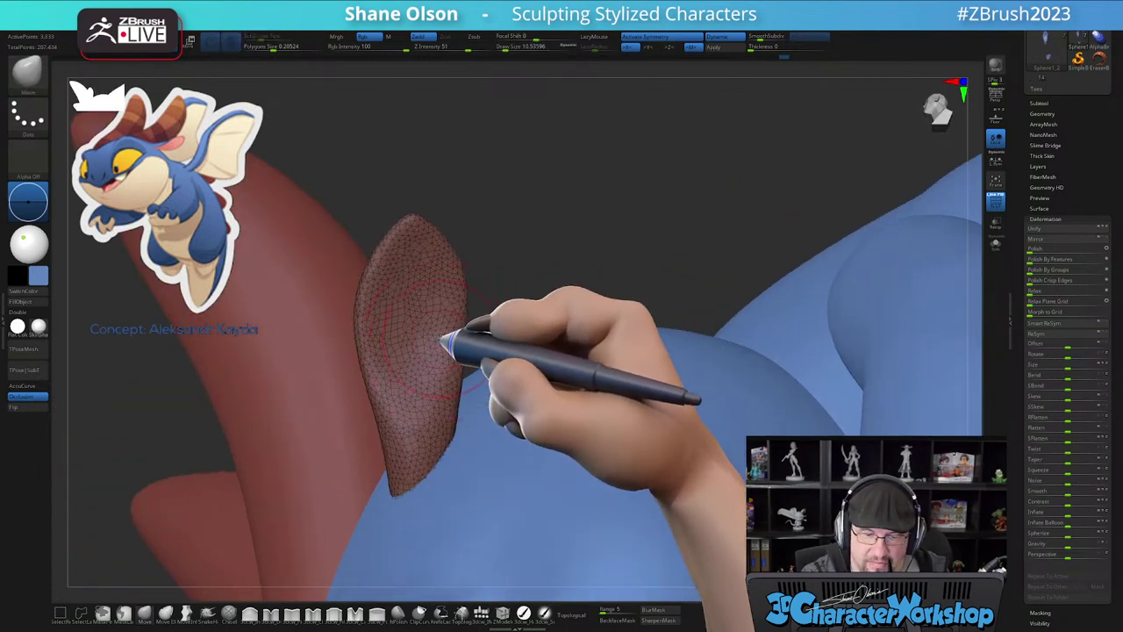
- Shape a folded hollow at the base of the ears with the Move brush, using draw sizes between about 8 and 3
alt+right_drag(434, 409, 439, 351)
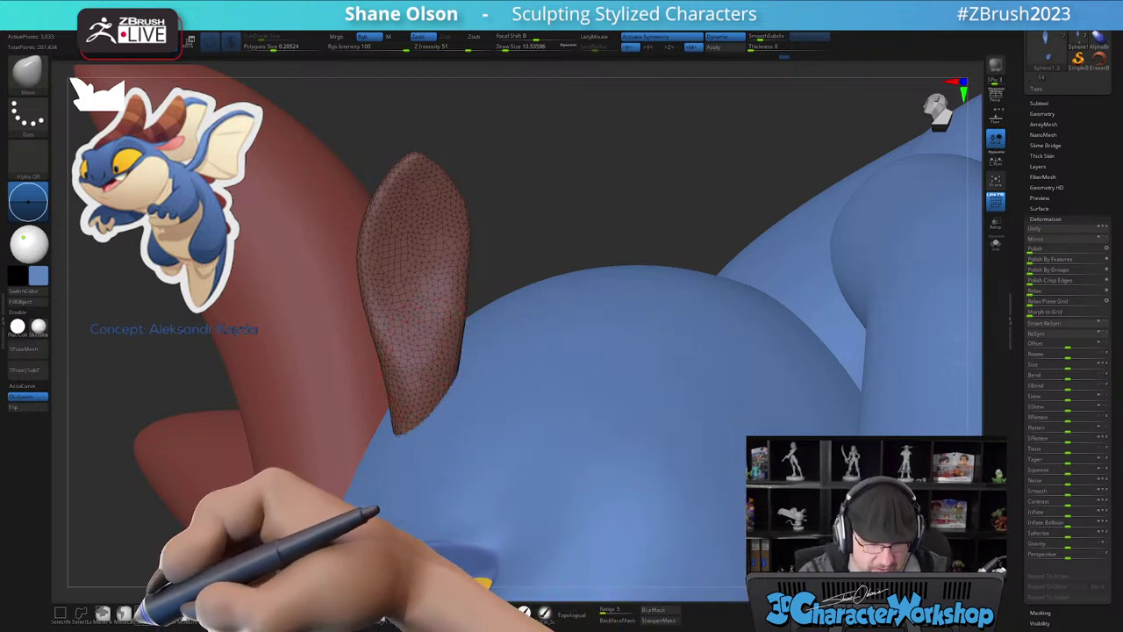
alt+right_drag(430, 244, 443, 252)
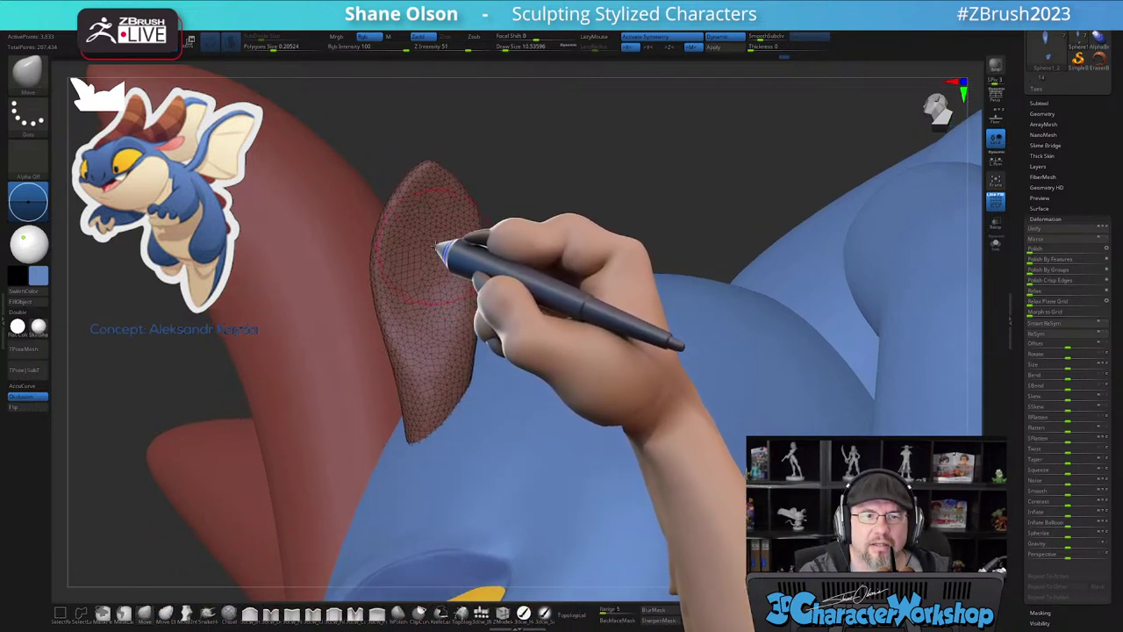
key(bracketleft)
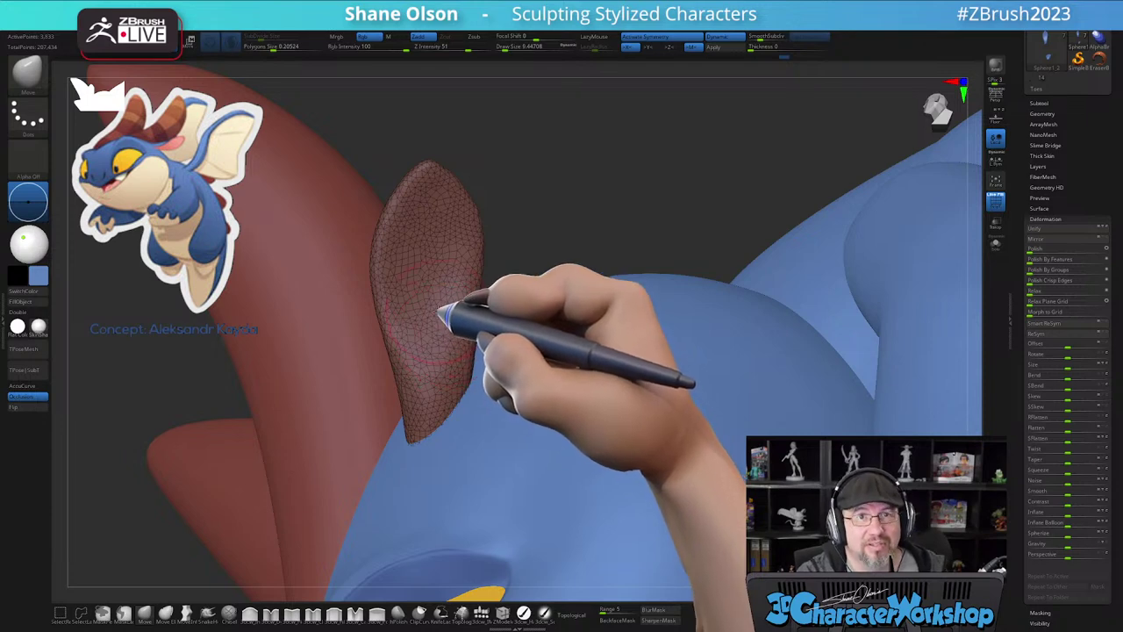
right_drag(437, 338, 436, 299)
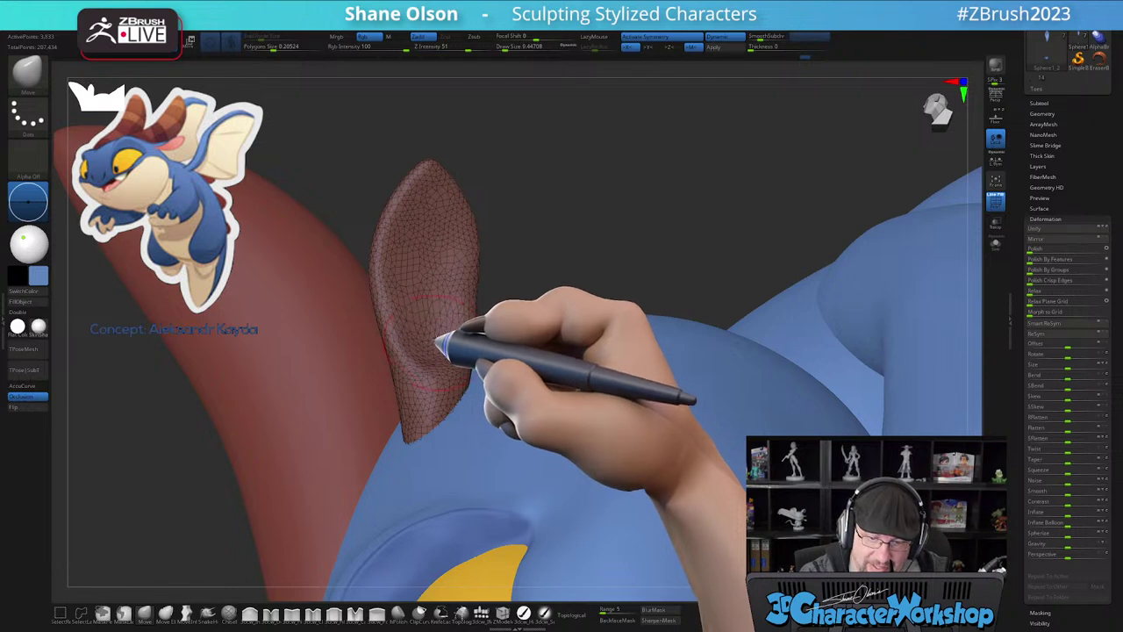
key(s)
mouse_move(436, 319)
right_down()
mouse_move(438, 402)
mouse_move(437, 380)
right_up()
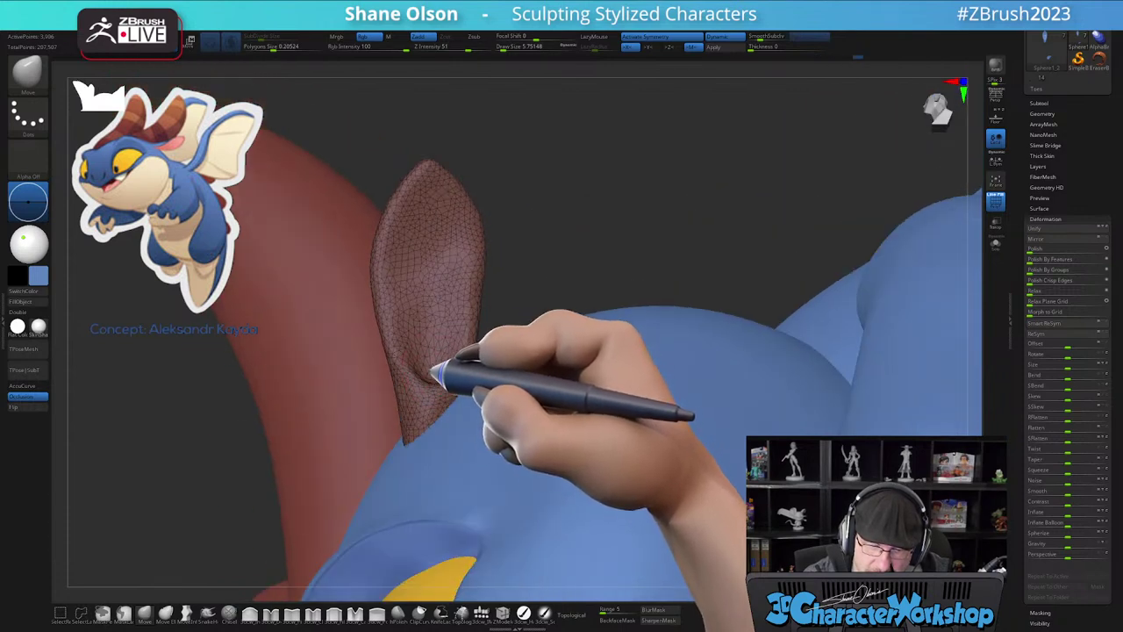
right_drag(441, 325, 437, 314)
mouse_move(436, 314)
shift+mouse_down()
mouse_move(430, 264)
mouse_move(430, 298)
shift+mouse_up()
mouse_move(432, 326)
right_down()
mouse_move(446, 328)
mouse_move(449, 298)
right_up()
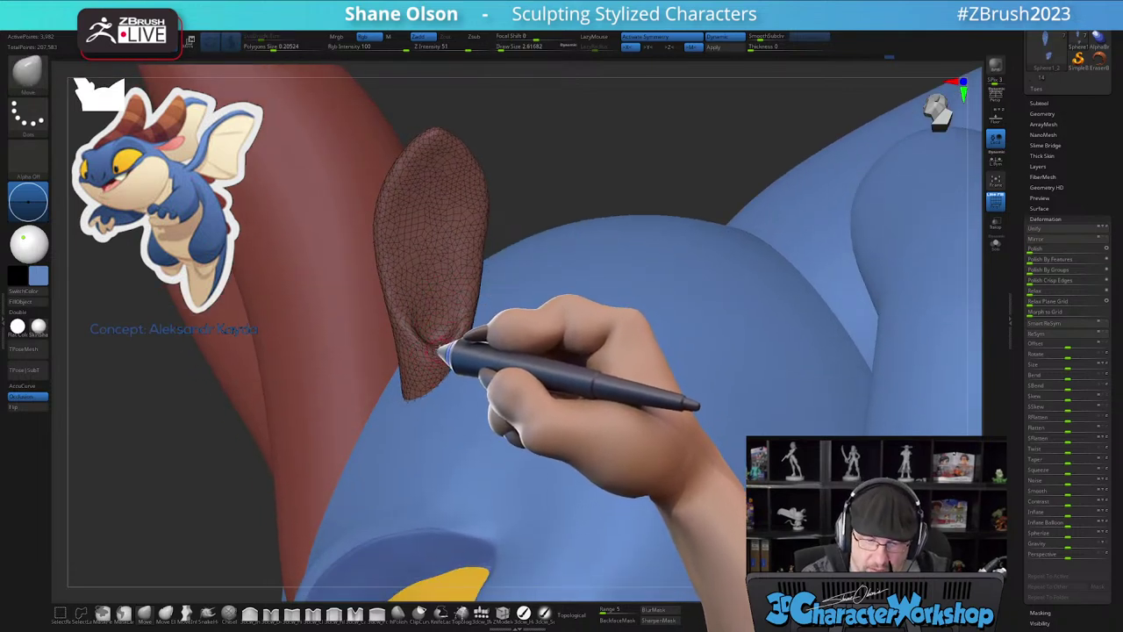
right_drag(433, 262, 440, 341)
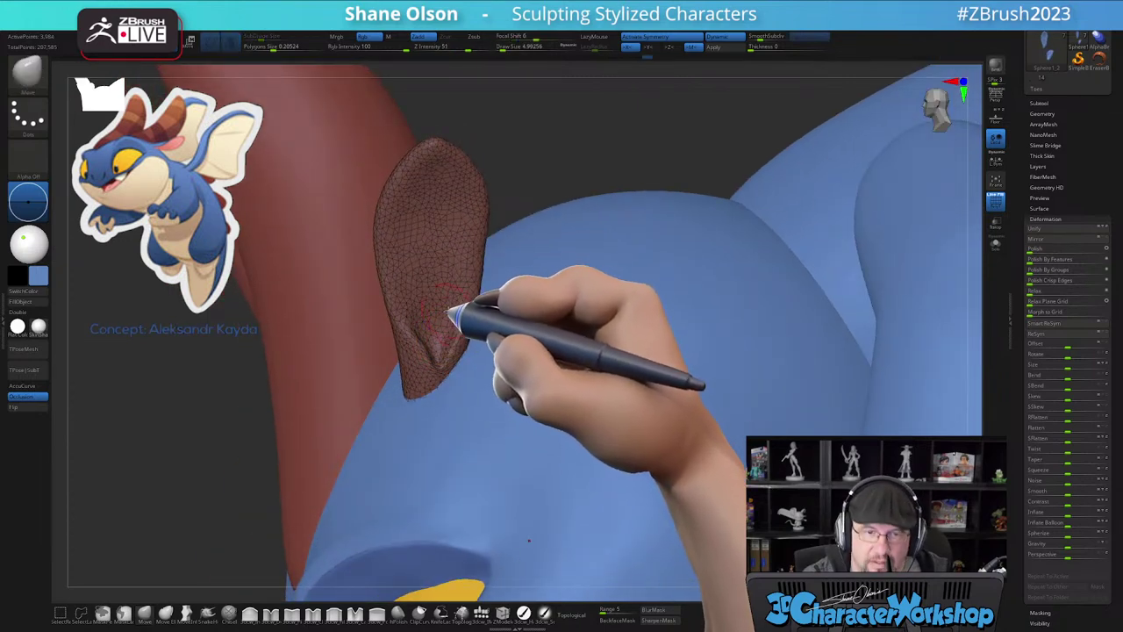
right_drag(448, 319, 462, 304)
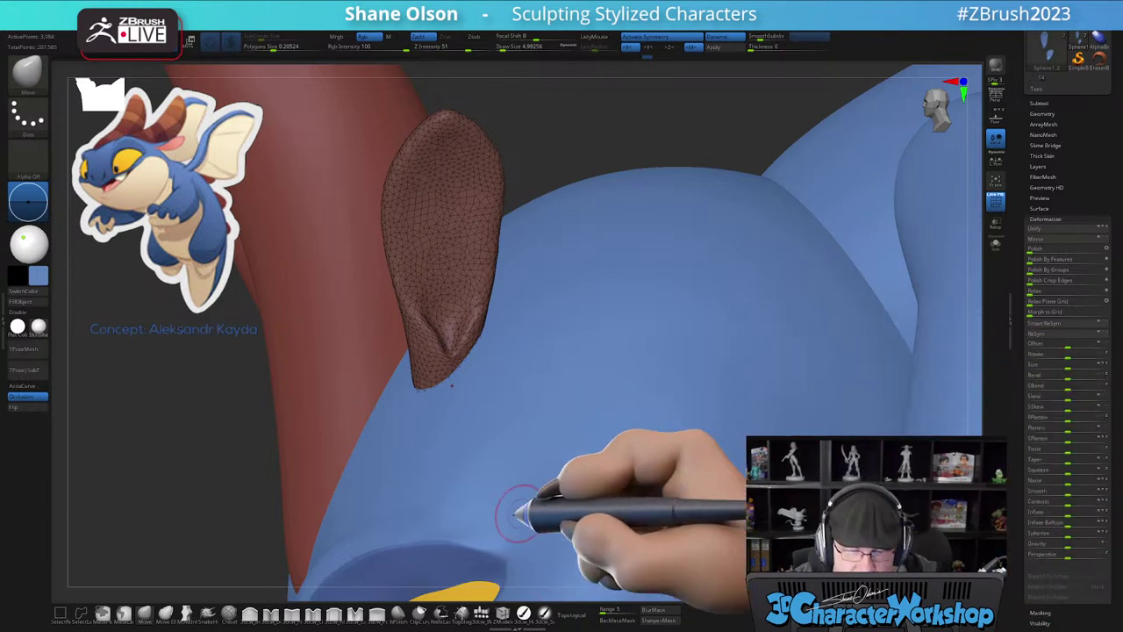
- Switch to the custom sculpting brush with Z Intensity 15, set the SubDivide Size to 0.02614, and smooth the ears at the finer density
click(296, 612)
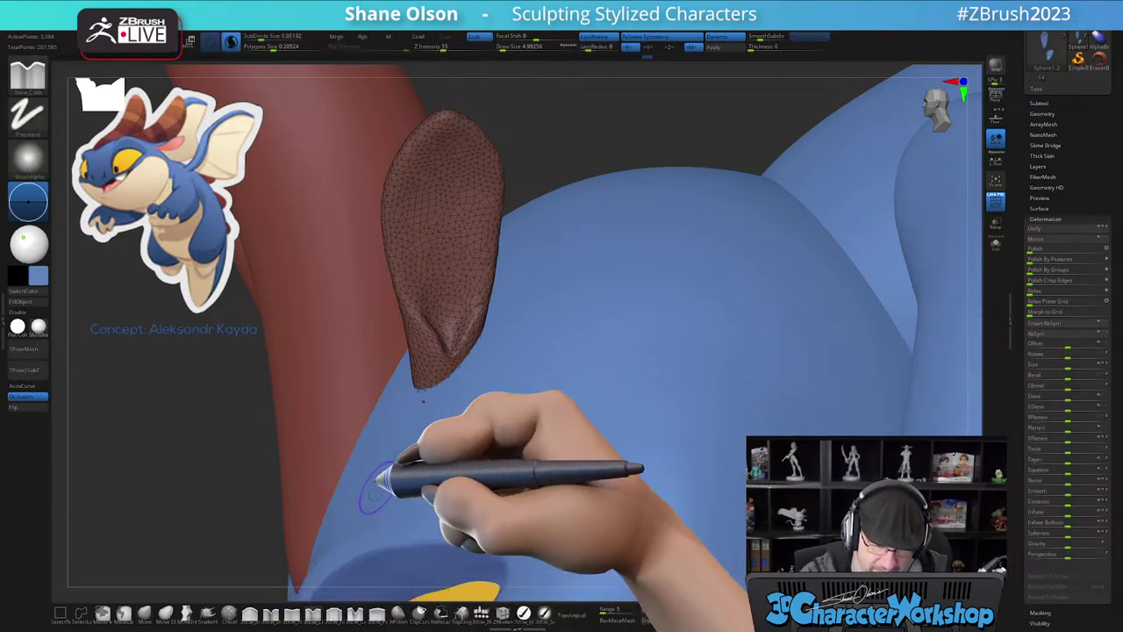
key(shift)
click(265, 38)
drag(266, 38, 261, 39)
mouse_move(409, 263)
shift+mouse_down()
mouse_move(416, 301)
mouse_move(400, 222)
mouse_move(436, 355)
mouse_move(486, 232)
mouse_move(466, 216)
mouse_move(446, 239)
mouse_move(416, 155)
mouse_move(452, 132)
mouse_move(472, 197)
shift+mouse_up()
right_drag(473, 231, 457, 262)
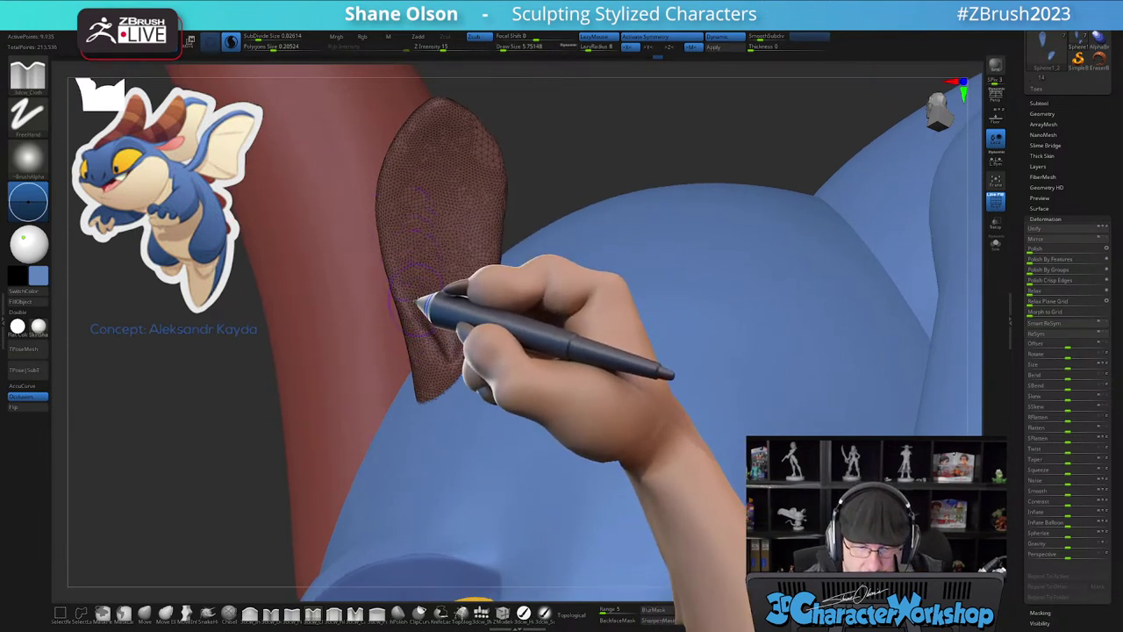
- Sculpt the ears' inner rim and lower fold at a draw size of about 5.75 and smooth the strokes
drag(392, 263, 388, 239)
right_drag(388, 239, 408, 191)
mouse_move(472, 264)
right_down()
mouse_move(466, 356)
mouse_move(490, 319)
mouse_move(462, 381)
right_up()
mouse_move(421, 381)
mouse_down()
mouse_move(389, 260)
mouse_move(409, 188)
mouse_up()
mouse_move(462, 360)
right_down()
mouse_move(494, 351)
mouse_move(504, 303)
right_up()
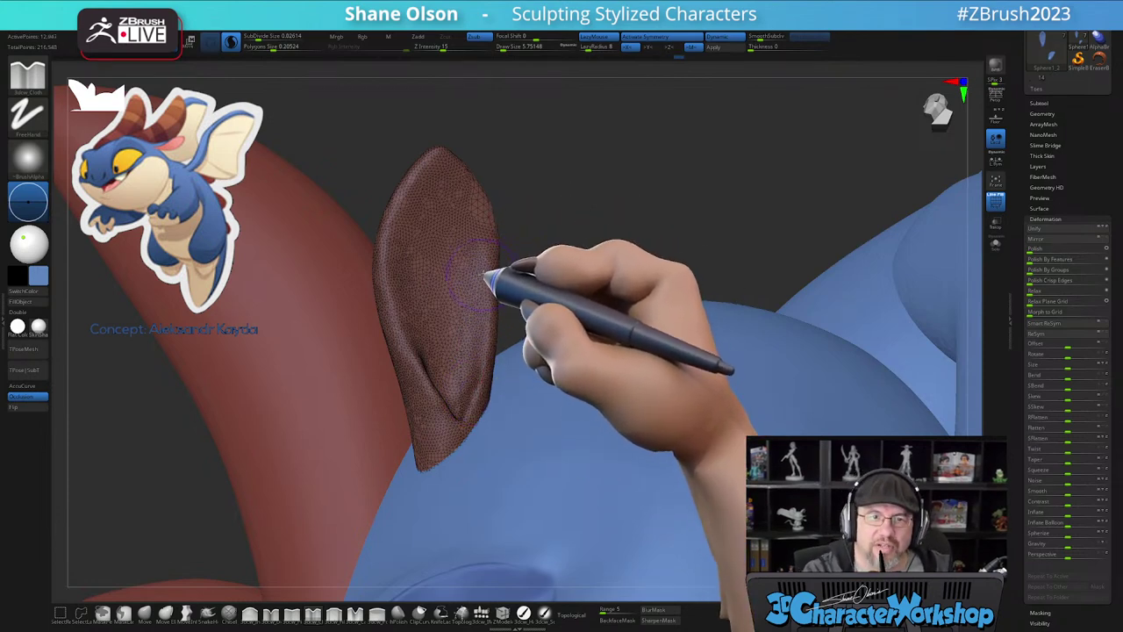
mouse_move(492, 268)
right_down()
mouse_move(505, 277)
mouse_move(483, 287)
right_up()
mouse_move(465, 381)
shift+mouse_down()
mouse_move(451, 263)
mouse_move(426, 255)
mouse_move(489, 375)
shift+mouse_up()
shift+drag(494, 286, 487, 245)
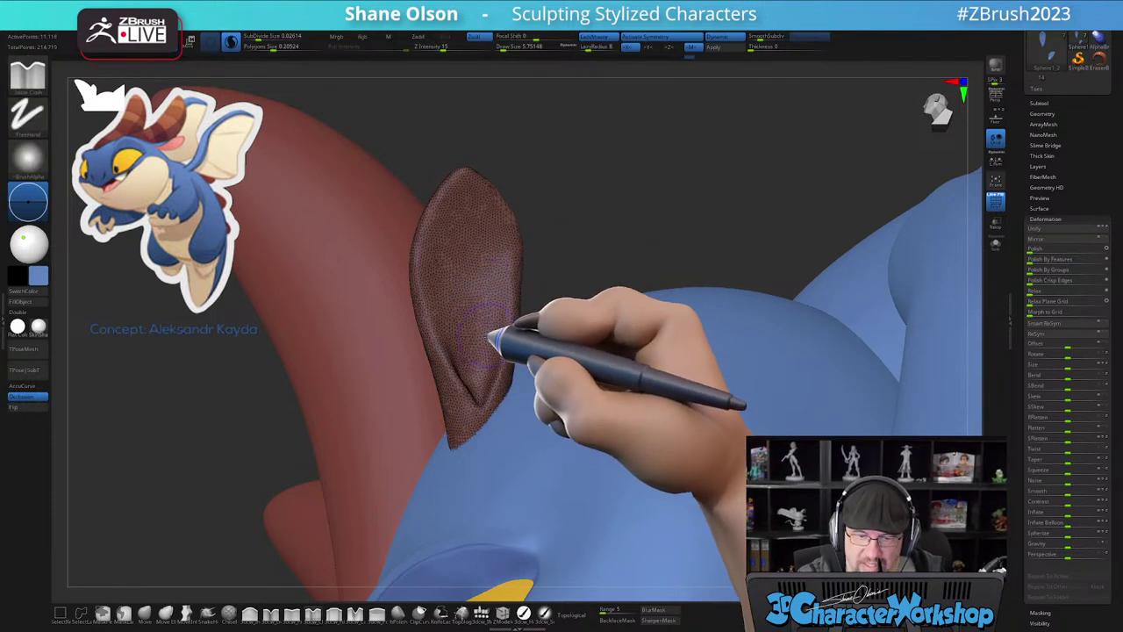
- Examine the ears' shape and placement against the head using ghost transparency, returning to the solid view
right_drag(489, 349, 448, 294)
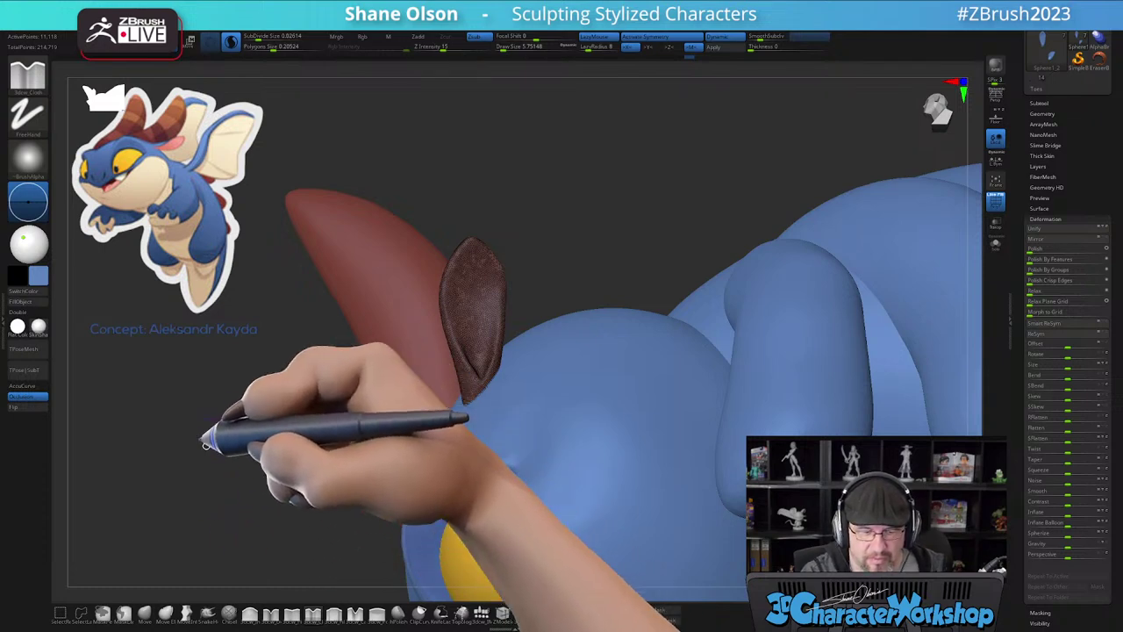
right_drag(587, 281, 564, 285)
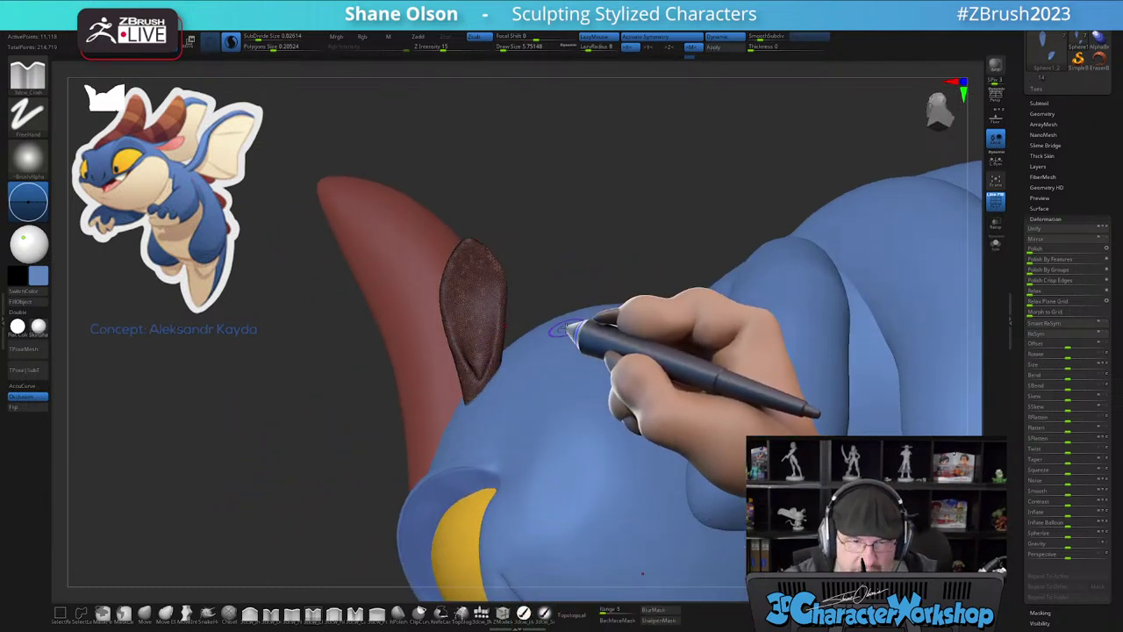
click(996, 225)
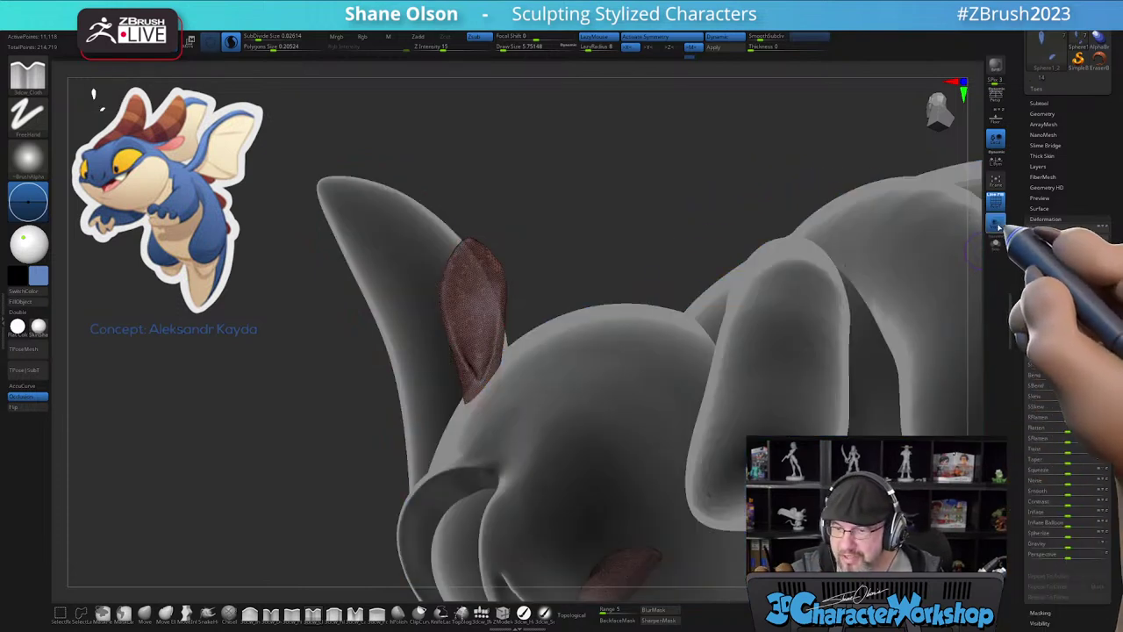
ctrl+right_drag(556, 228, 611, 283)
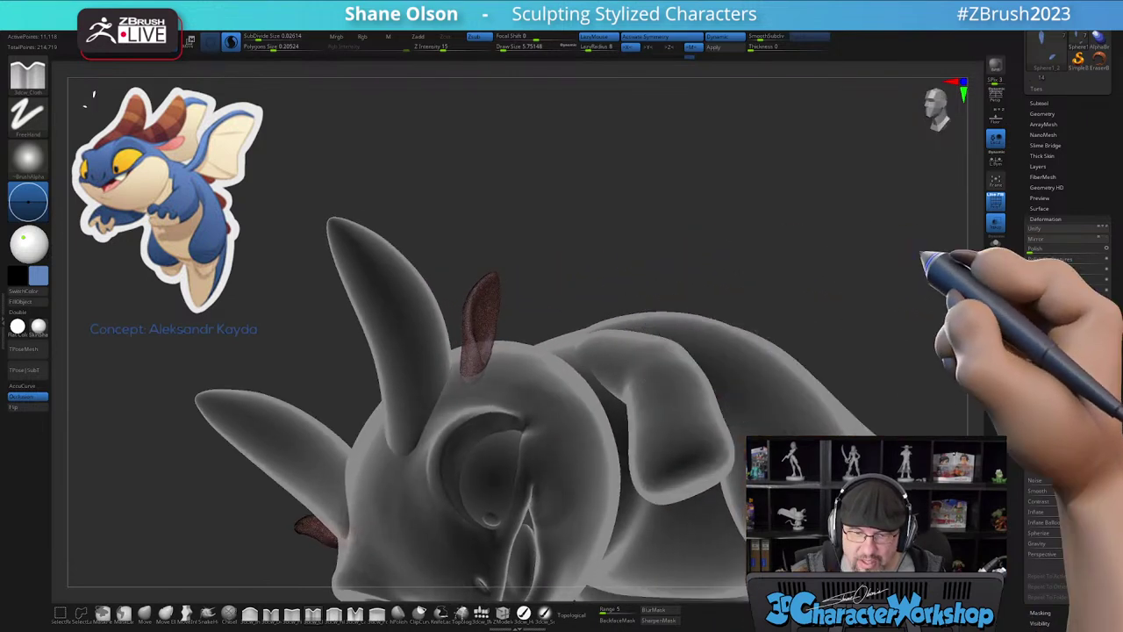
click(997, 225)
shift+right_drag(705, 239, 720, 244)
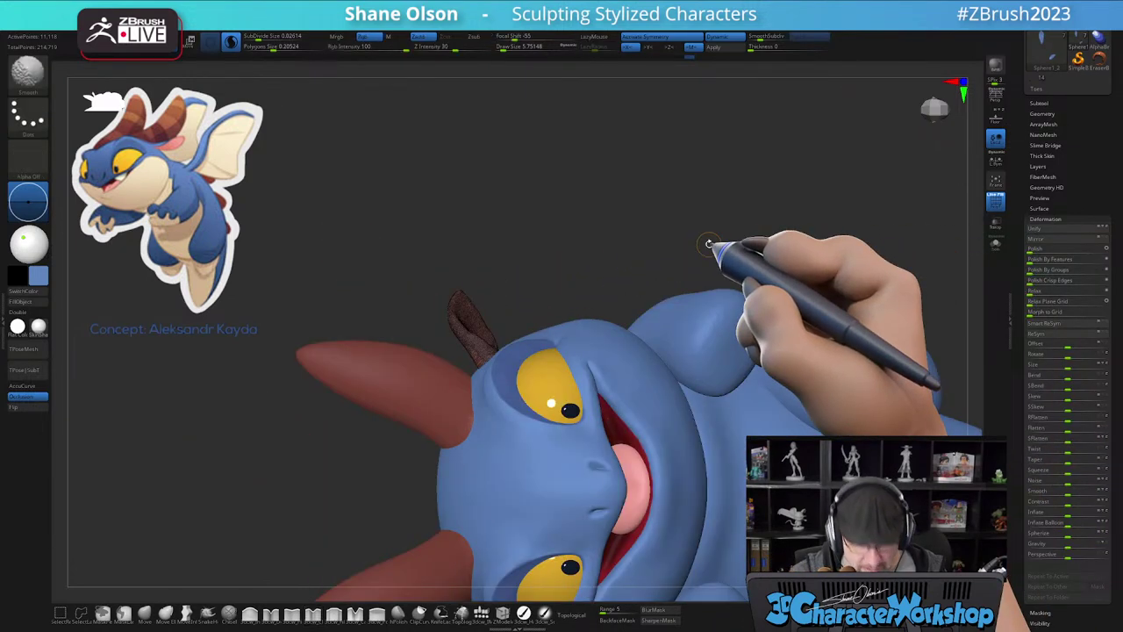
- Turn off the polyframe display and symmetry with the view on the dragon's head
key(shift+f)
right_drag(630, 190, 632, 232)
alt+right_drag(606, 162, 812, 151)
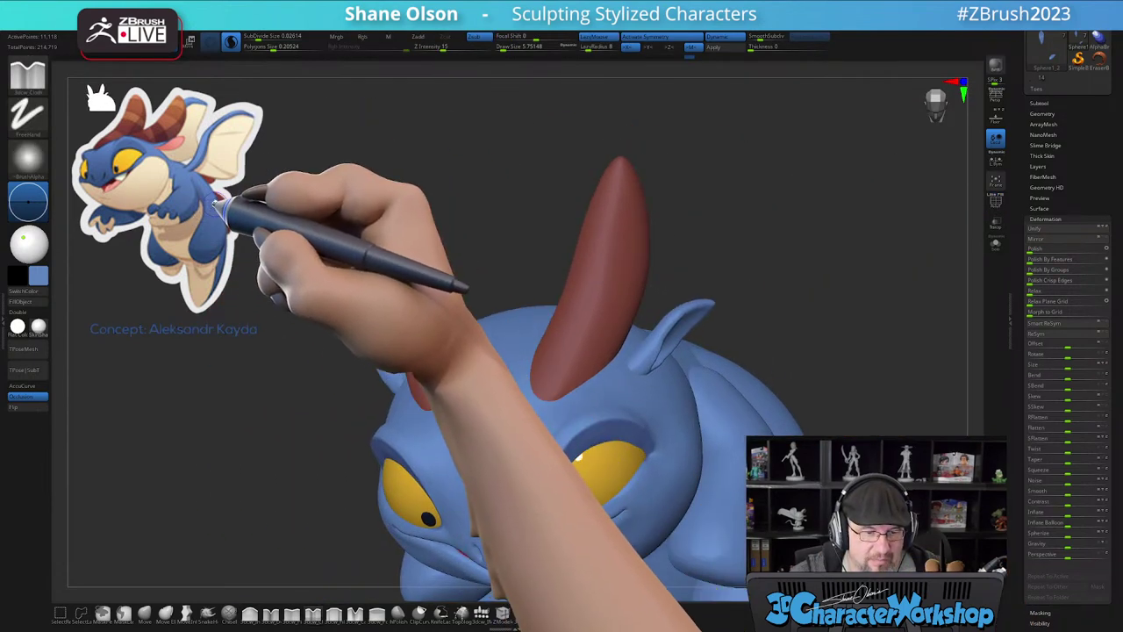
key(x)
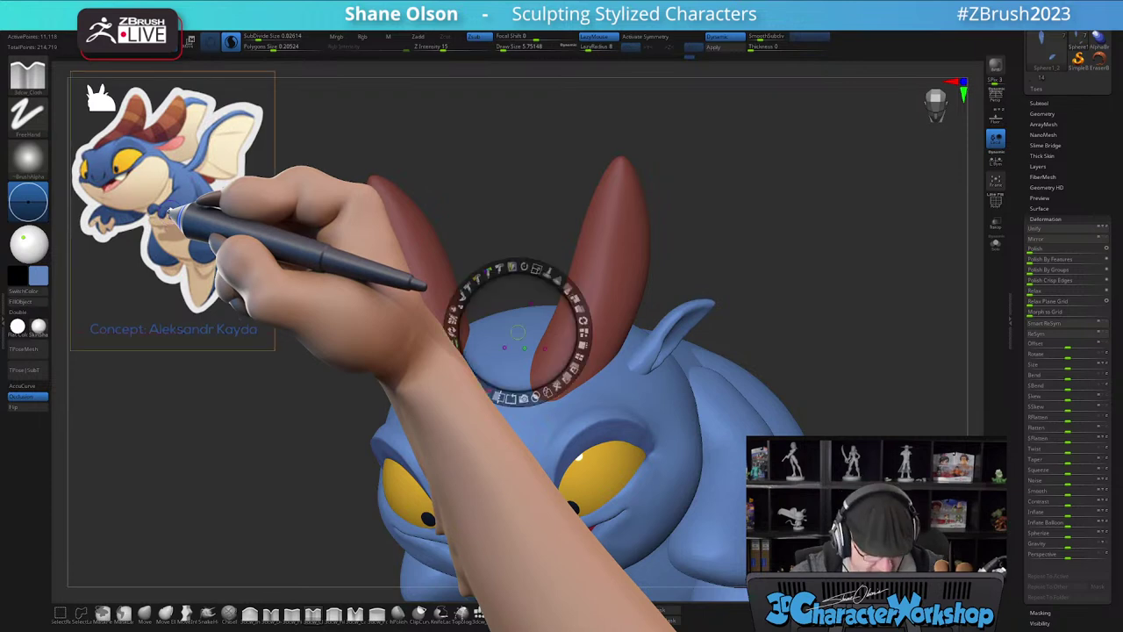
- Shift the dragon concept image slightly in Spotlight, adjust its opacity, and return to sculpting
key(z)
click(186, 223)
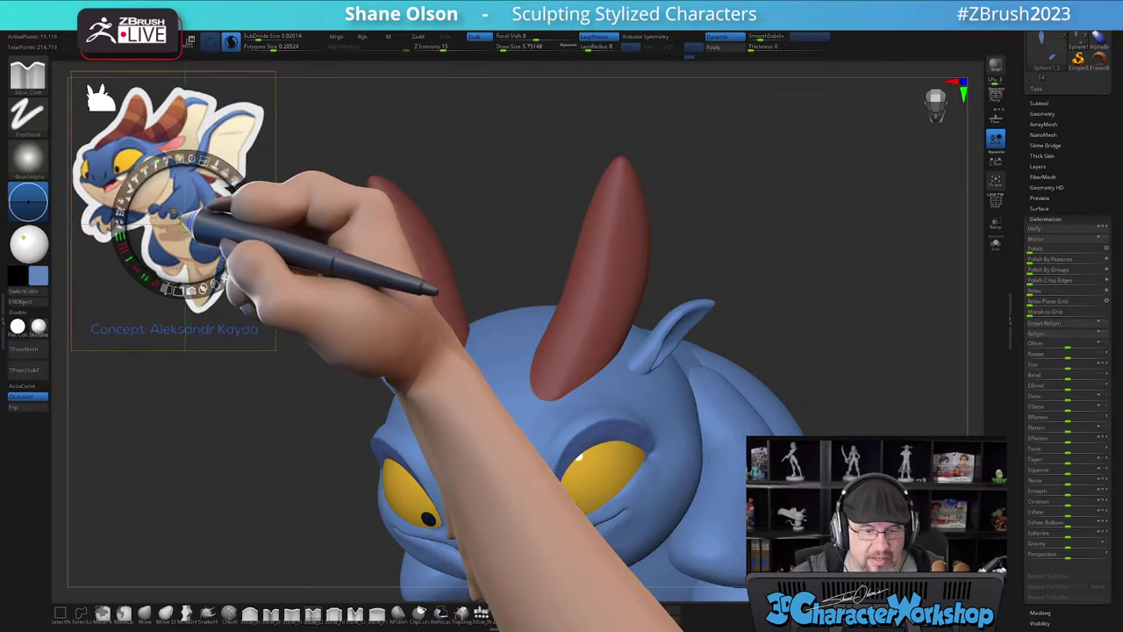
drag(185, 223, 233, 285)
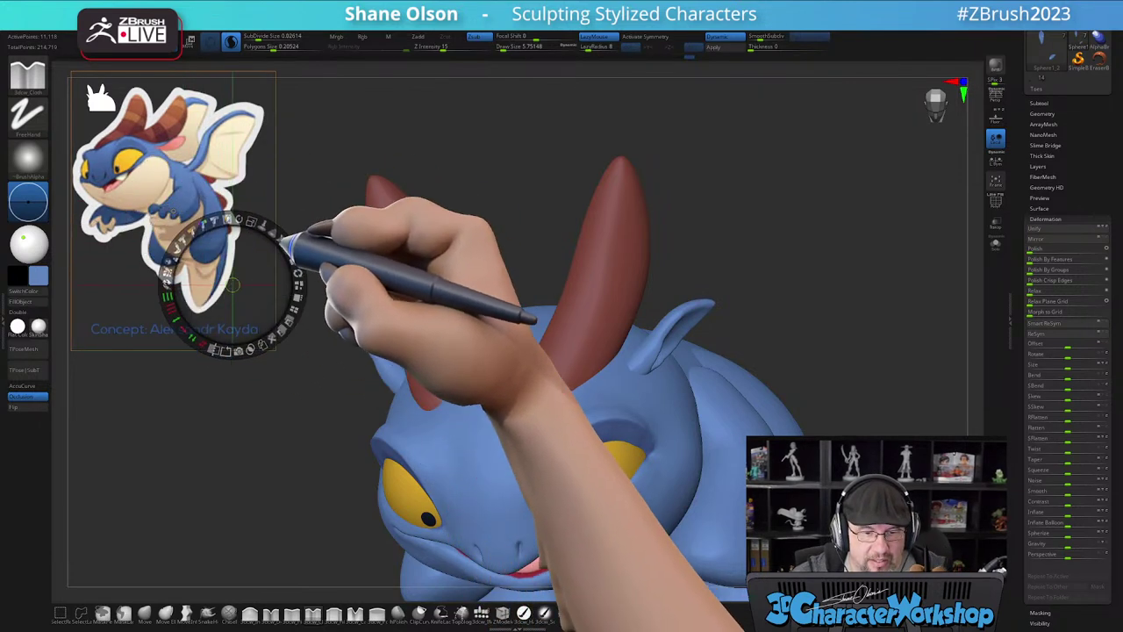
drag(285, 239, 229, 242)
mouse_move(234, 281)
mouse_down()
mouse_move(432, 350)
mouse_move(624, 507)
mouse_move(613, 516)
mouse_move(238, 281)
mouse_up()
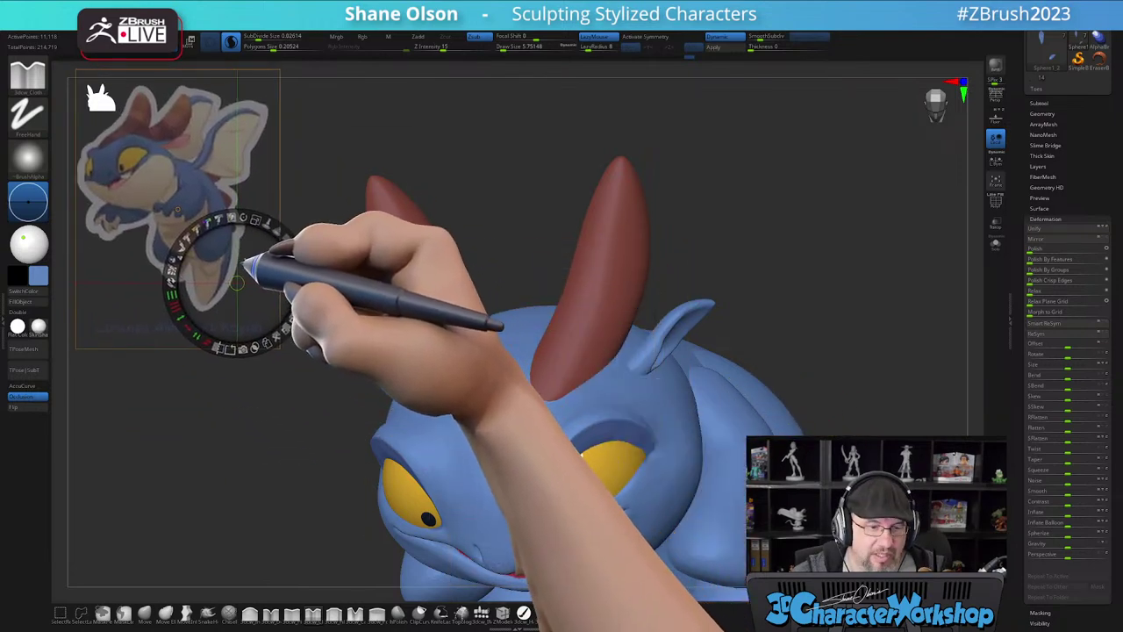
drag(290, 239, 241, 358)
key(z)
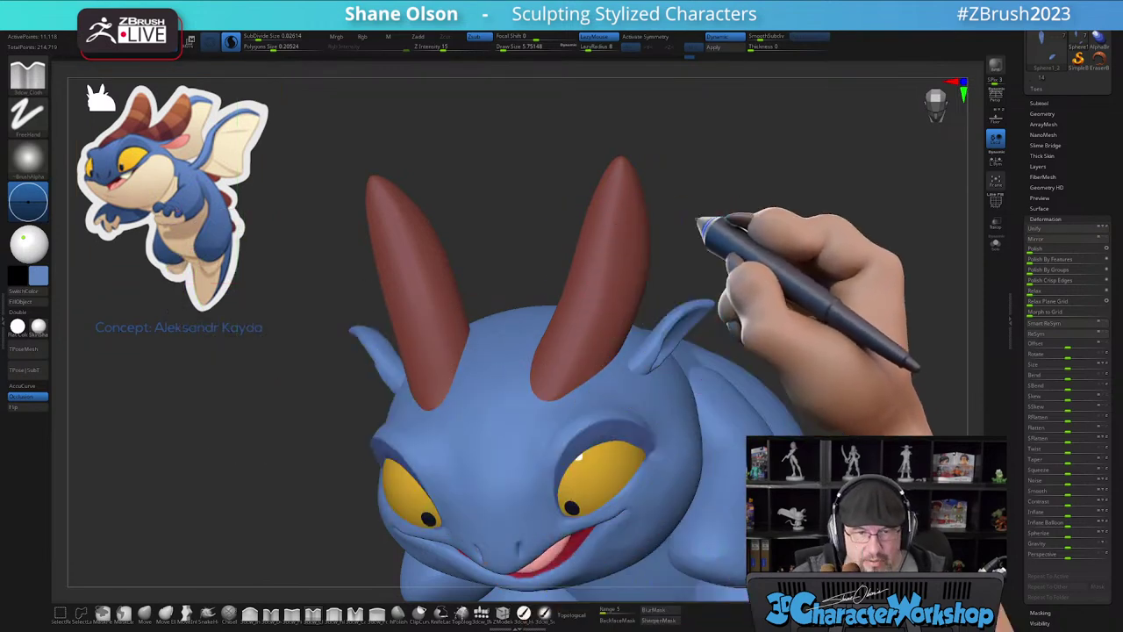
- Refine and smooth the ears with draw sizes of about 44 and 17, checking their shape from the front against the concept art
alt+drag(785, 218, 776, 254)
key(s)
drag(644, 269, 658, 271)
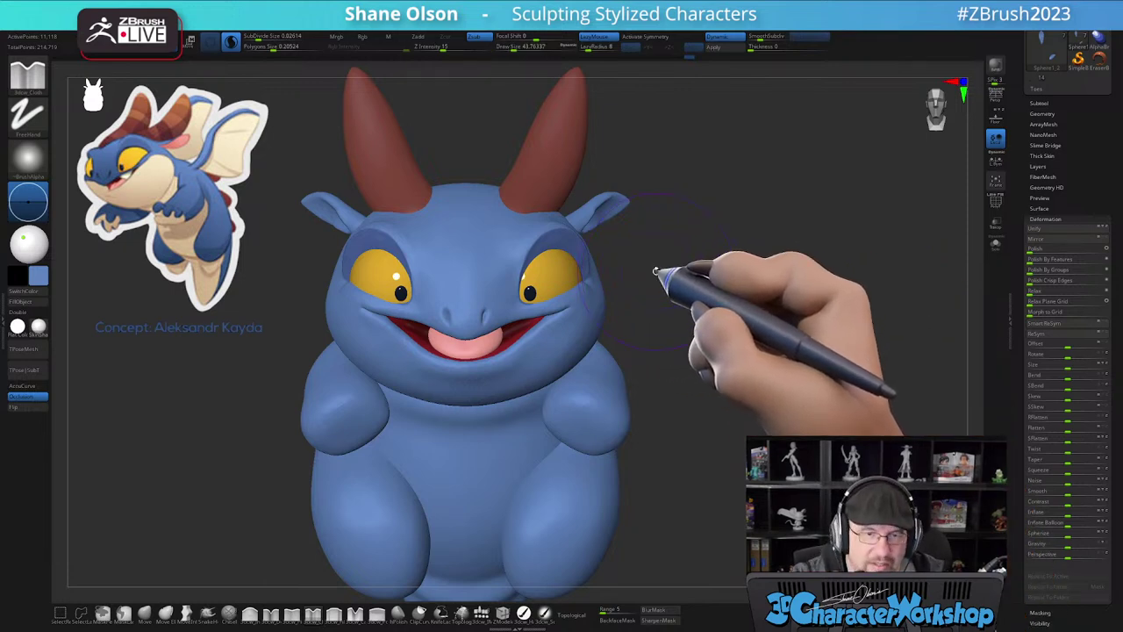
mouse_move(609, 260)
alt+mouse_down()
mouse_move(628, 373)
mouse_move(640, 366)
mouse_move(635, 321)
mouse_move(640, 394)
mouse_move(623, 417)
mouse_move(644, 441)
mouse_move(635, 418)
mouse_move(594, 418)
alt+mouse_up()
right_drag(594, 418, 589, 430)
mouse_move(589, 430)
shift+mouse_down()
mouse_move(609, 390)
mouse_move(581, 412)
mouse_move(597, 414)
mouse_move(546, 434)
mouse_move(580, 404)
mouse_move(548, 404)
mouse_move(630, 399)
shift+mouse_up()
key(shift+f)
key(shift+f)
mouse_move(689, 441)
mouse_down()
mouse_move(644, 444)
mouse_move(677, 451)
mouse_move(647, 467)
mouse_move(647, 451)
mouse_up()
alt+drag(608, 351, 630, 306)
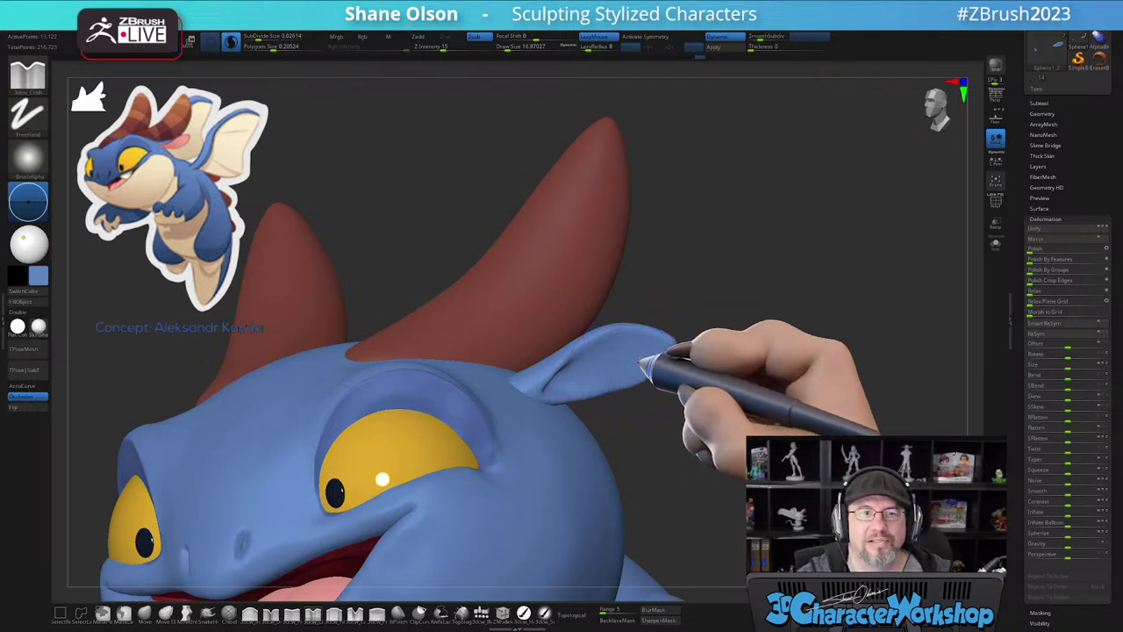
right_drag(644, 363, 644, 367)
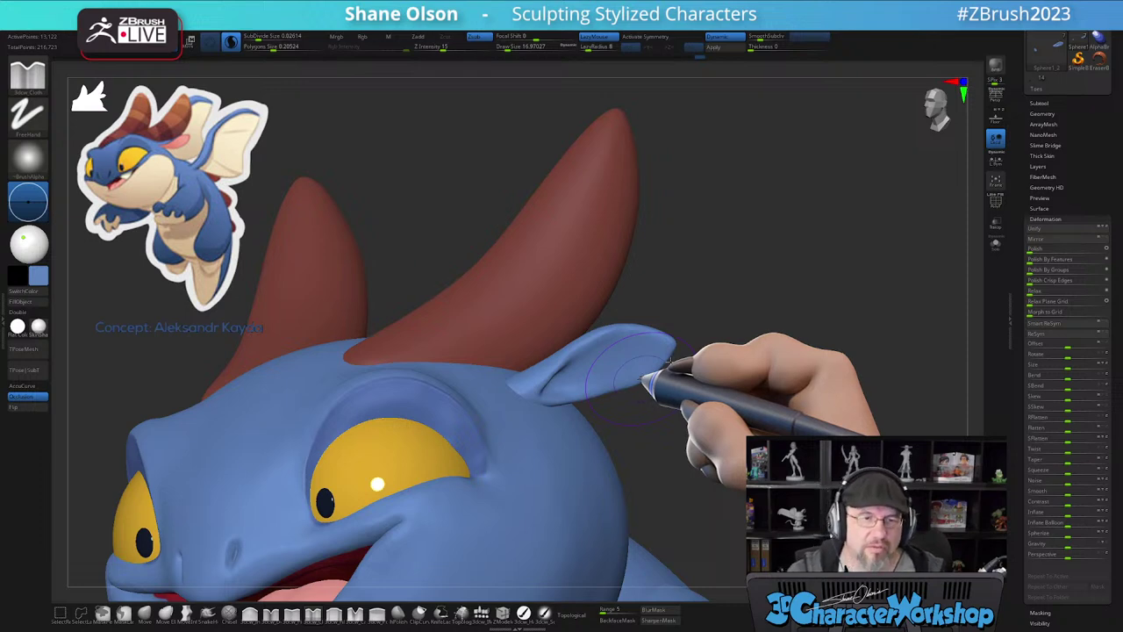
drag(735, 255, 721, 278)
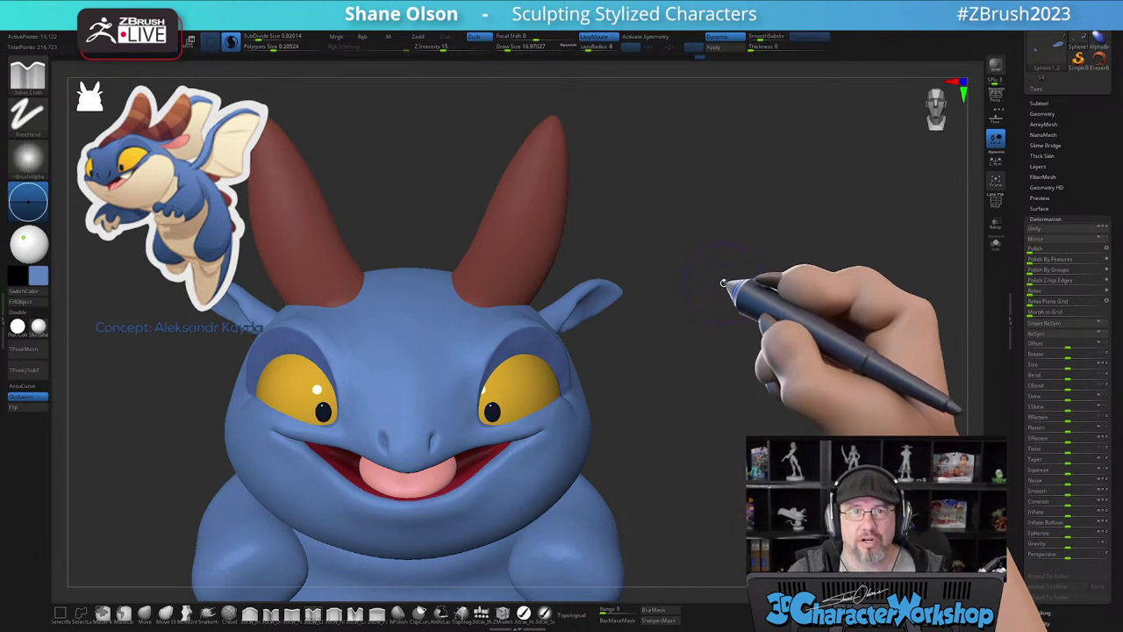
alt+drag(730, 244, 821, 229)
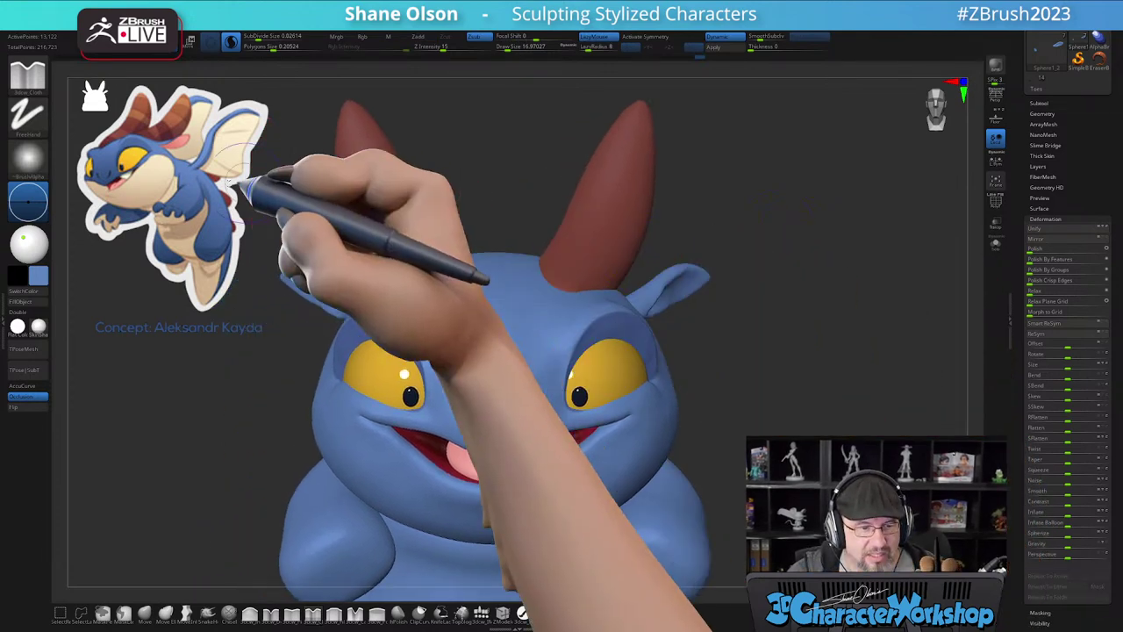
click(32, 26)
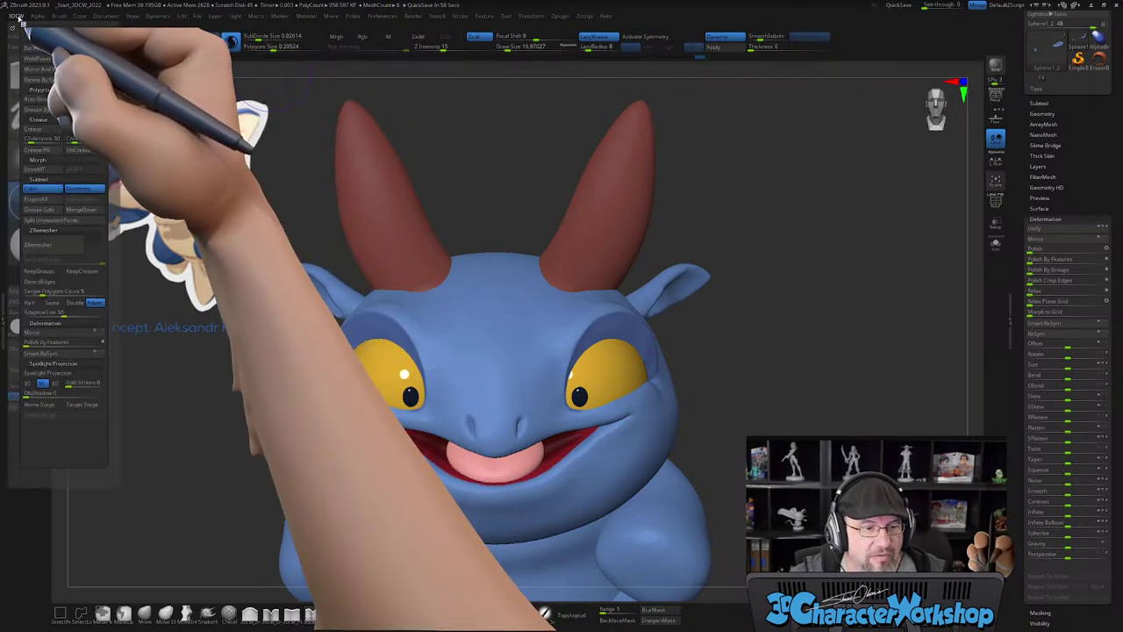
key(g)
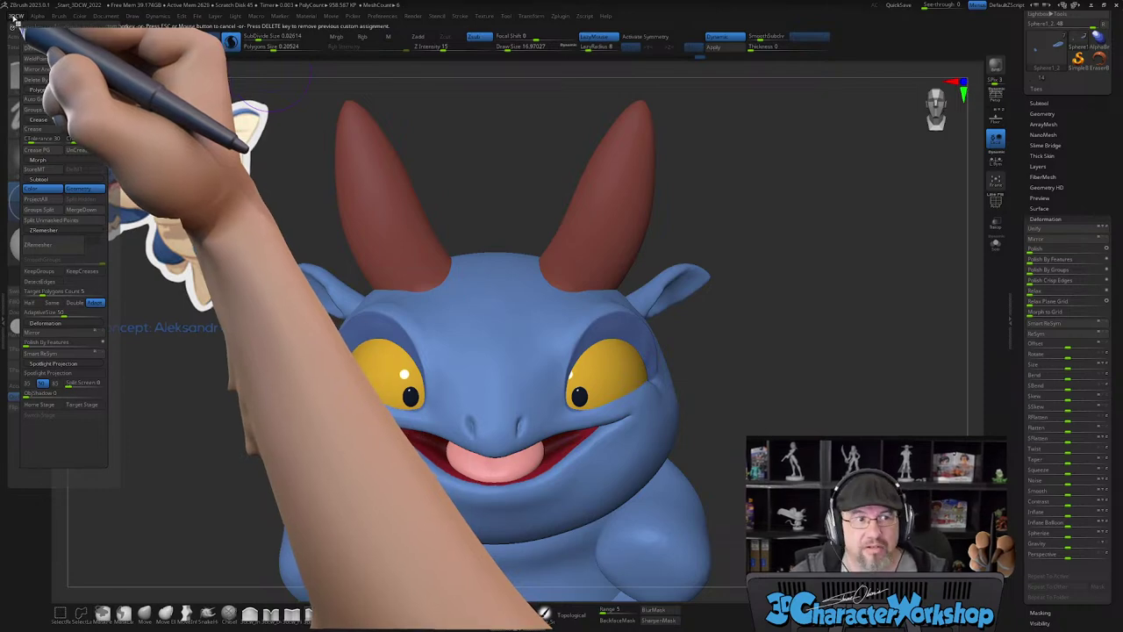
key(Escape)
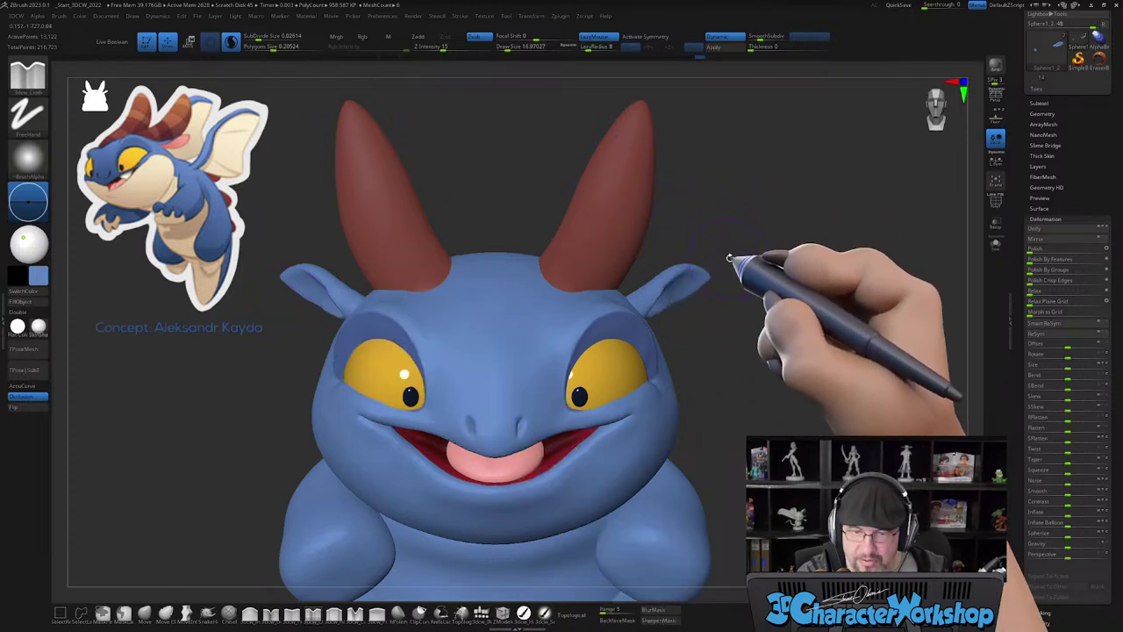
alt+drag(730, 257, 742, 266)
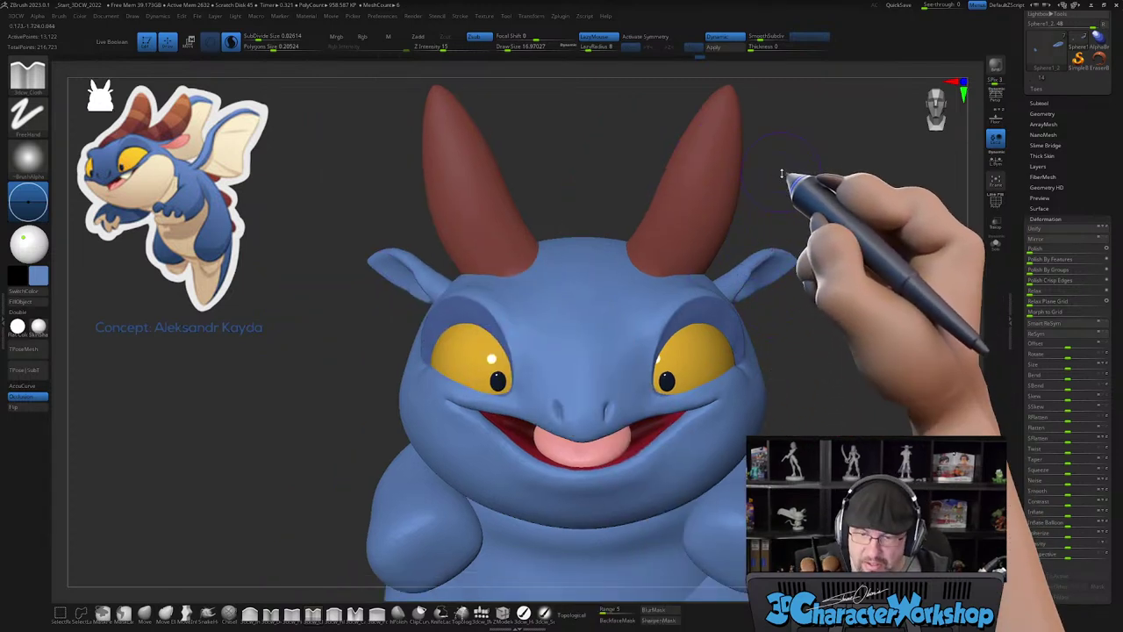
key(space)
key(space)
key(space)
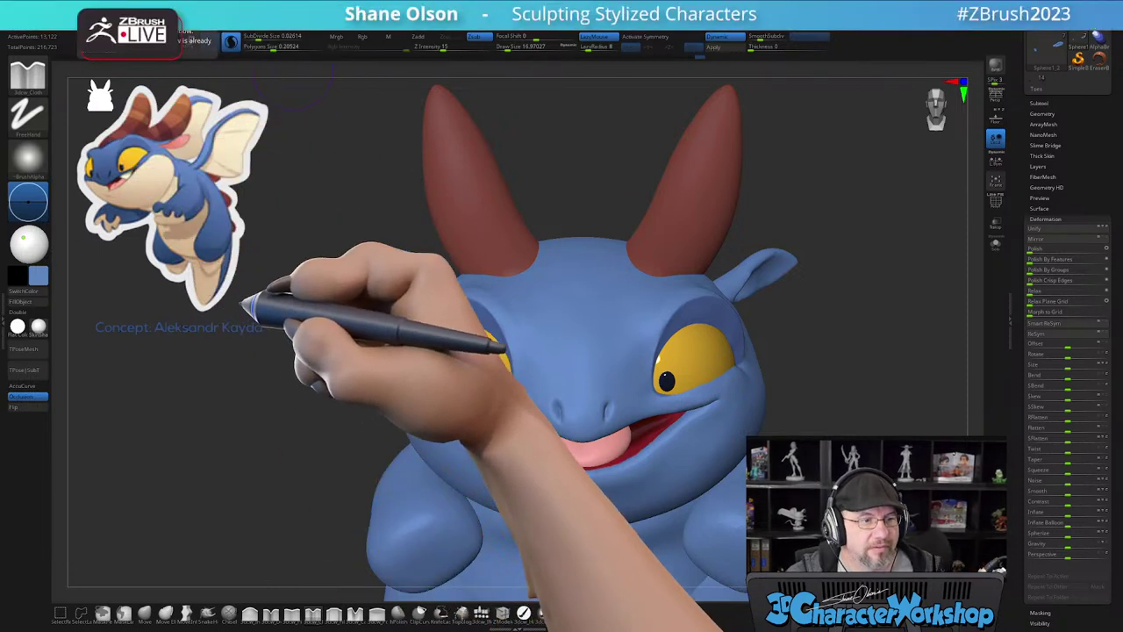
- Switch to the Move brush at a draw size of about 27 and make the dragon's head the active subtool
alt+drag(314, 376, 249, 307)
drag(725, 289, 756, 274)
mouse_move(700, 407)
mouse_down()
mouse_move(657, 409)
mouse_move(690, 398)
mouse_move(689, 444)
mouse_move(672, 450)
mouse_move(722, 425)
mouse_up()
click(144, 612)
key(s)
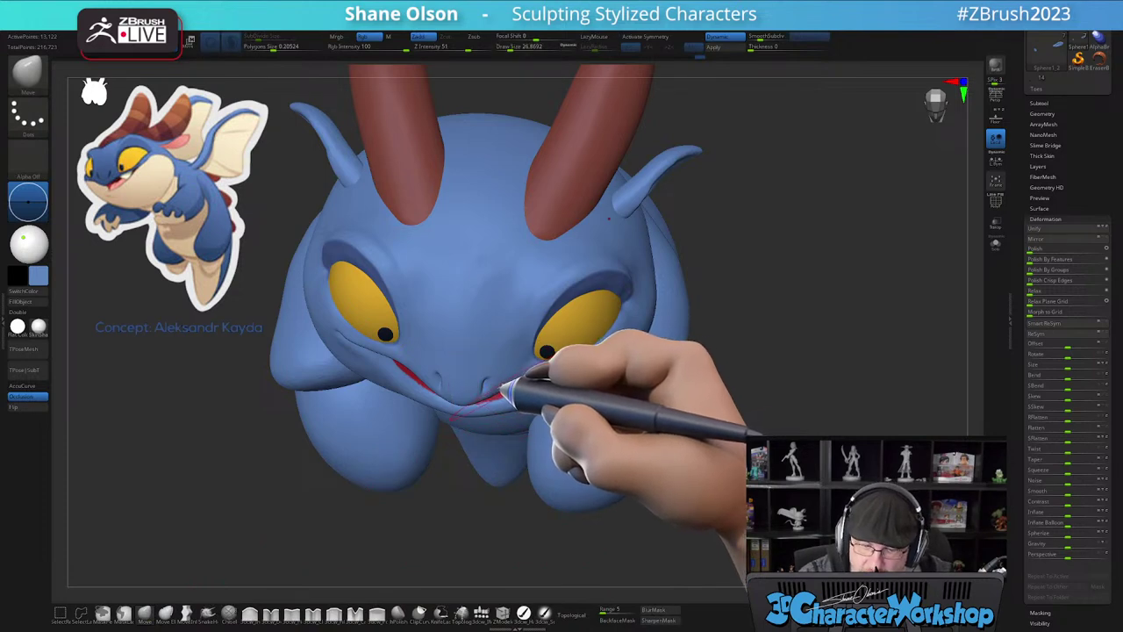
alt+click(502, 387)
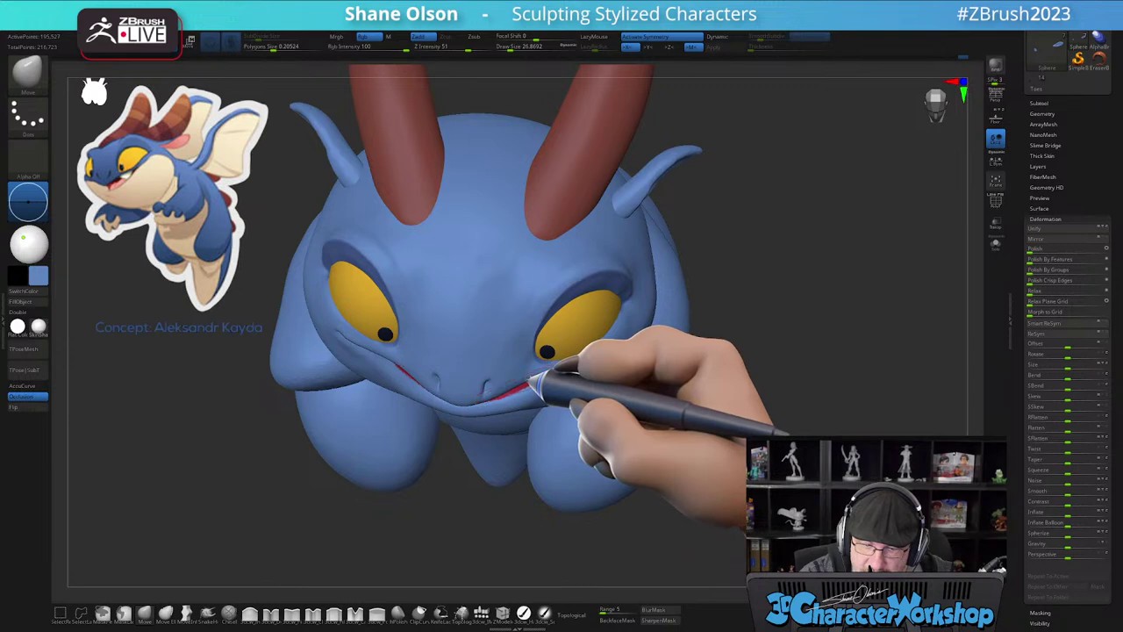
- Reshape and smooth the mouth edges with the Move brush, using draw sizes of about 22 and 14
right_drag(551, 390, 539, 289)
right_drag(536, 372, 518, 377)
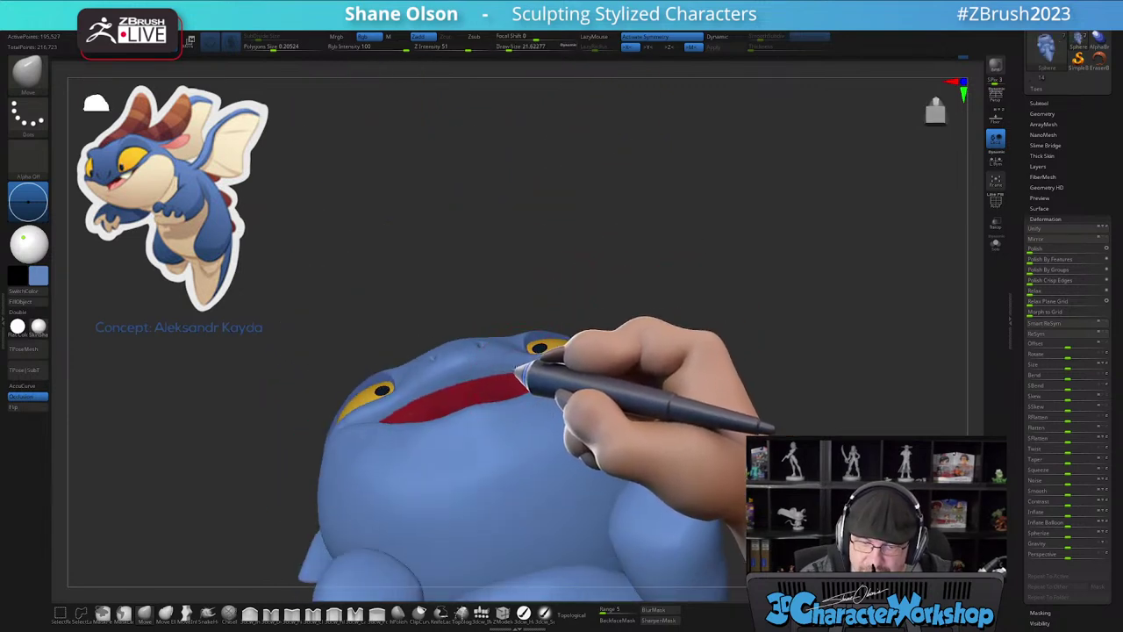
mouse_move(506, 379)
right_down()
mouse_move(501, 450)
mouse_move(529, 405)
mouse_move(525, 431)
mouse_move(518, 424)
mouse_move(556, 400)
right_up()
key([)
mouse_move(490, 301)
shift+mouse_down()
mouse_move(494, 286)
mouse_move(492, 311)
mouse_move(462, 320)
mouse_move(500, 269)
mouse_move(504, 279)
shift+mouse_up()
mouse_move(567, 394)
right_down()
mouse_move(544, 380)
mouse_move(564, 402)
mouse_move(573, 362)
right_up()
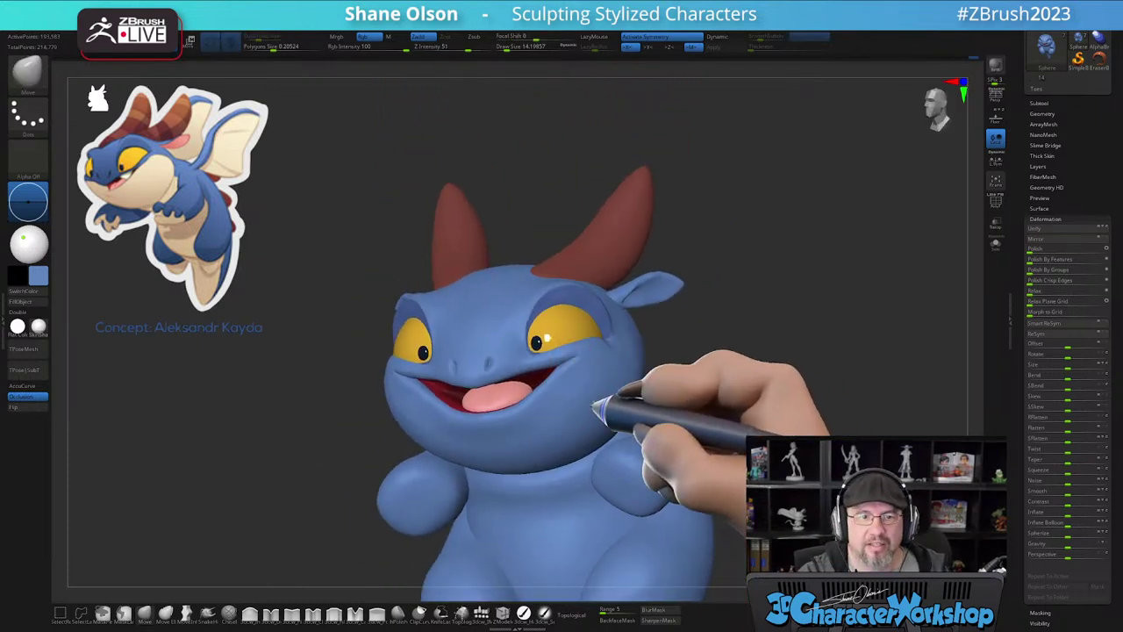
- Examine the eye socket and its outer corner up close from several angles, including the mesh density in polyframe display
alt+right_drag(595, 406, 580, 395)
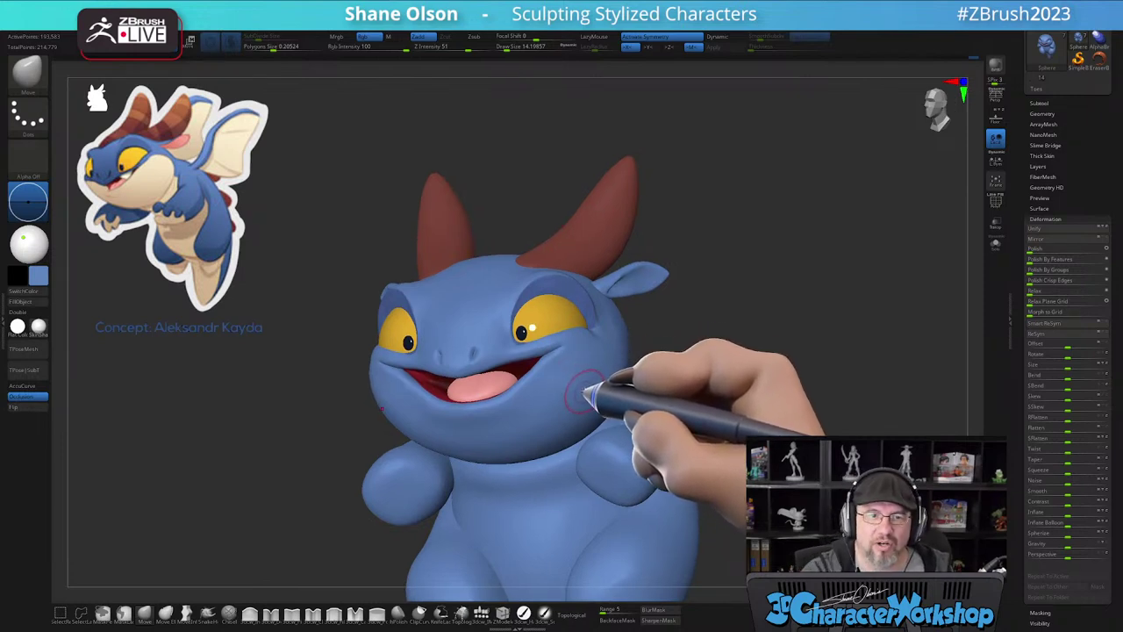
mouse_move(577, 406)
right_down()
mouse_move(567, 406)
mouse_move(612, 407)
mouse_move(574, 397)
right_up()
mouse_move(566, 354)
ctrl+right_down()
mouse_move(567, 441)
mouse_move(574, 377)
mouse_move(556, 383)
mouse_move(585, 427)
mouse_move(622, 336)
ctrl+right_up()
key(s)
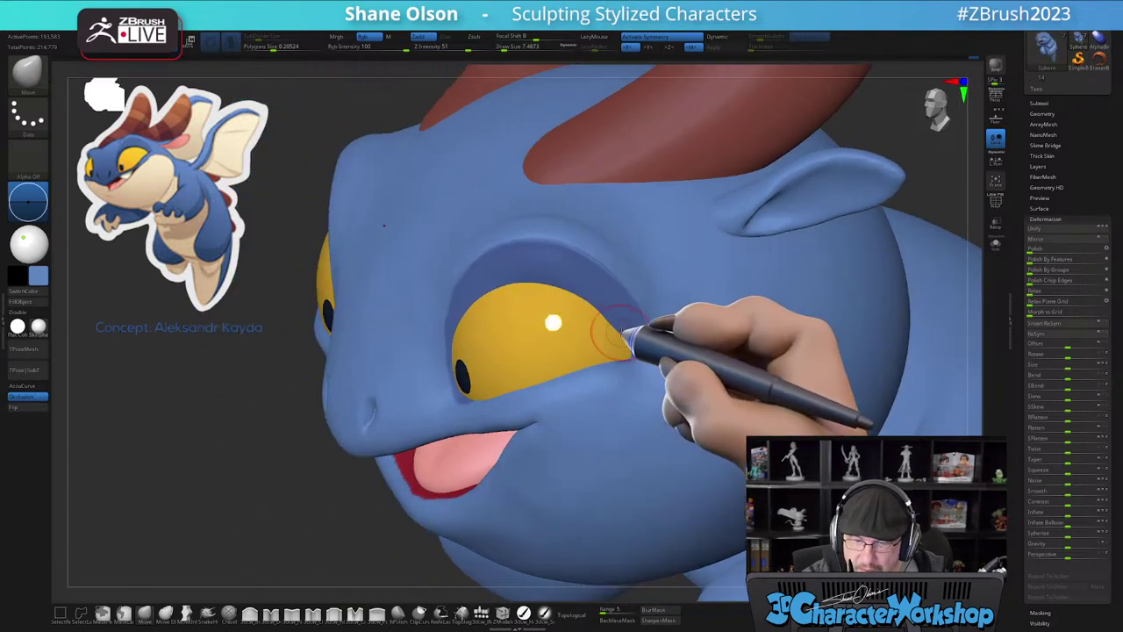
key(shift+f)
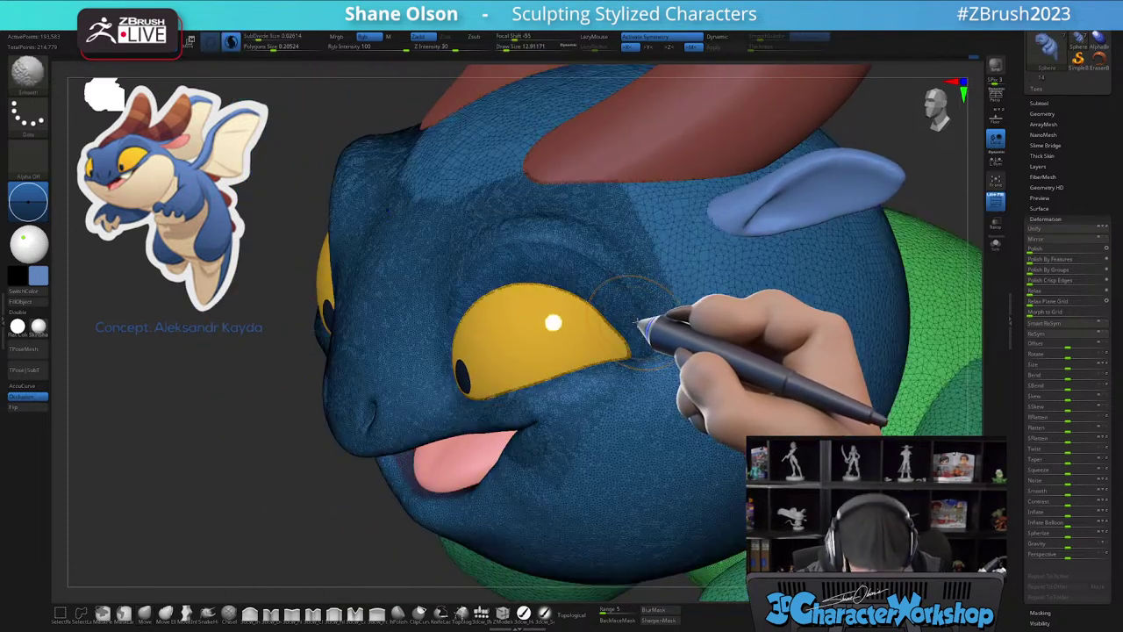
key(shift+f)
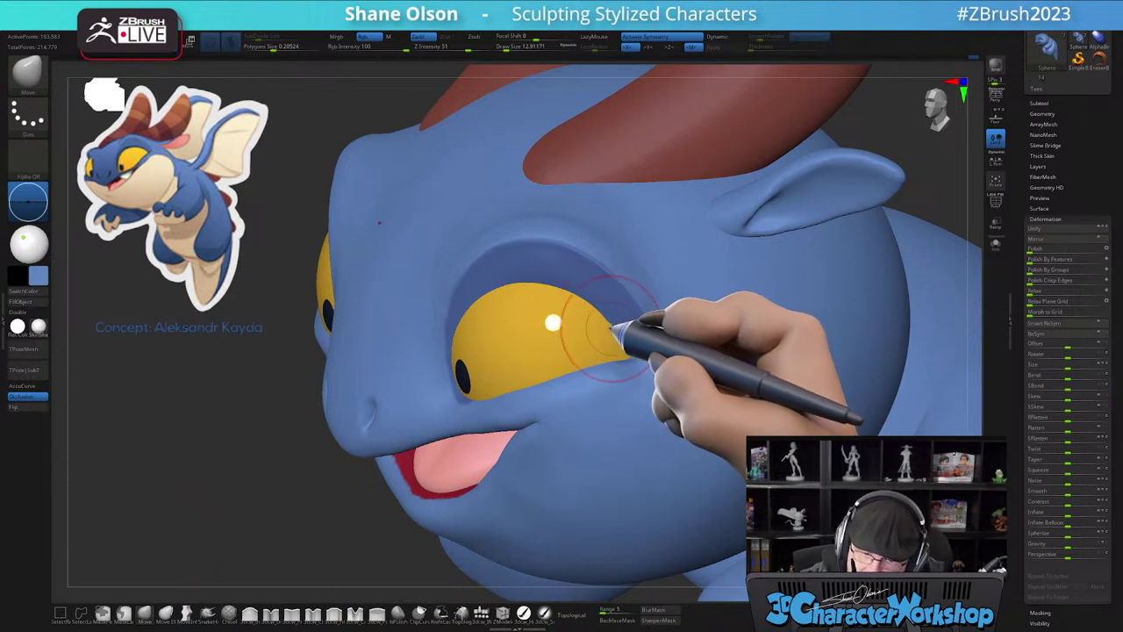
mouse_move(616, 331)
right_down()
mouse_move(634, 371)
mouse_move(611, 419)
mouse_move(571, 381)
mouse_move(527, 364)
mouse_move(614, 350)
right_up()
right_drag(667, 381, 643, 410)
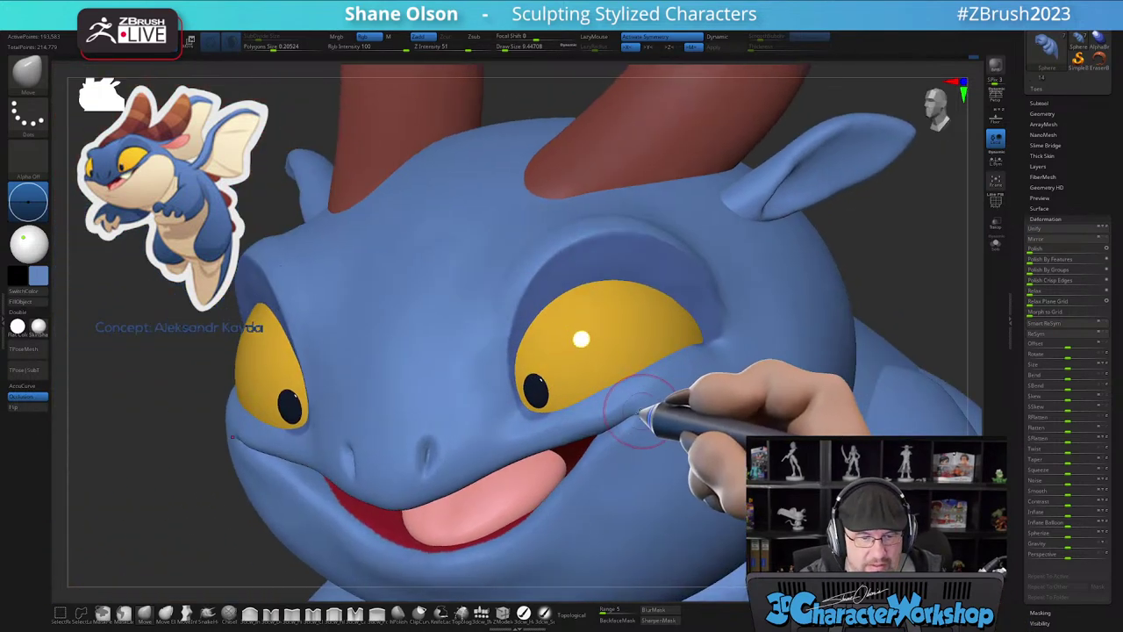
- Choose the Topology brush at a draw size of about 4.3 and sample a dark blue from the Spotlight concept art
click(461, 614)
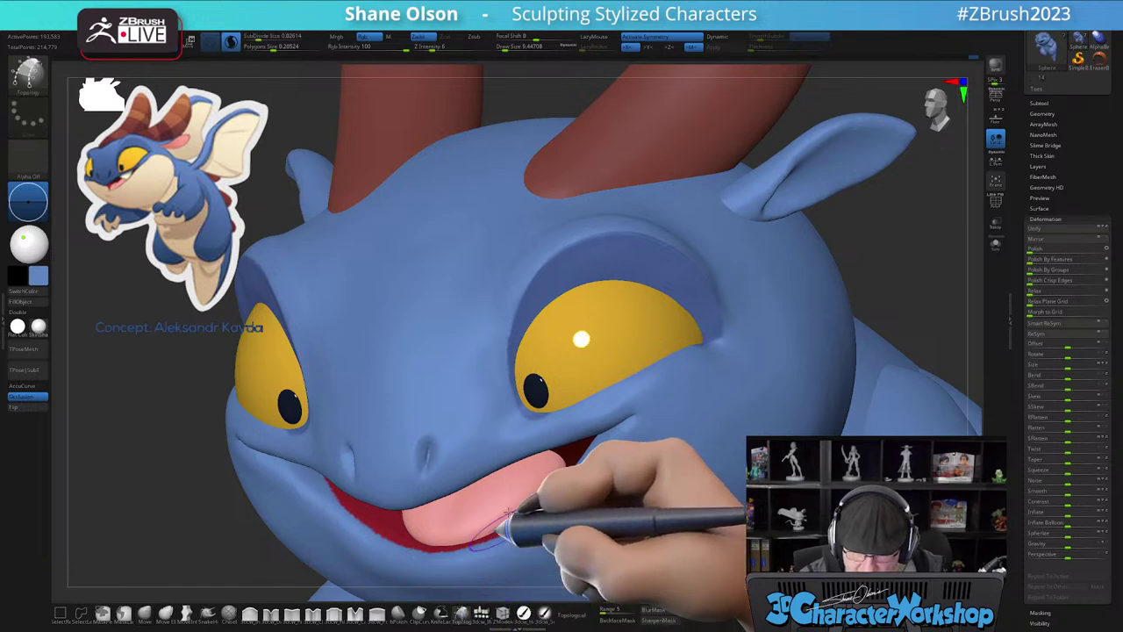
key(s)
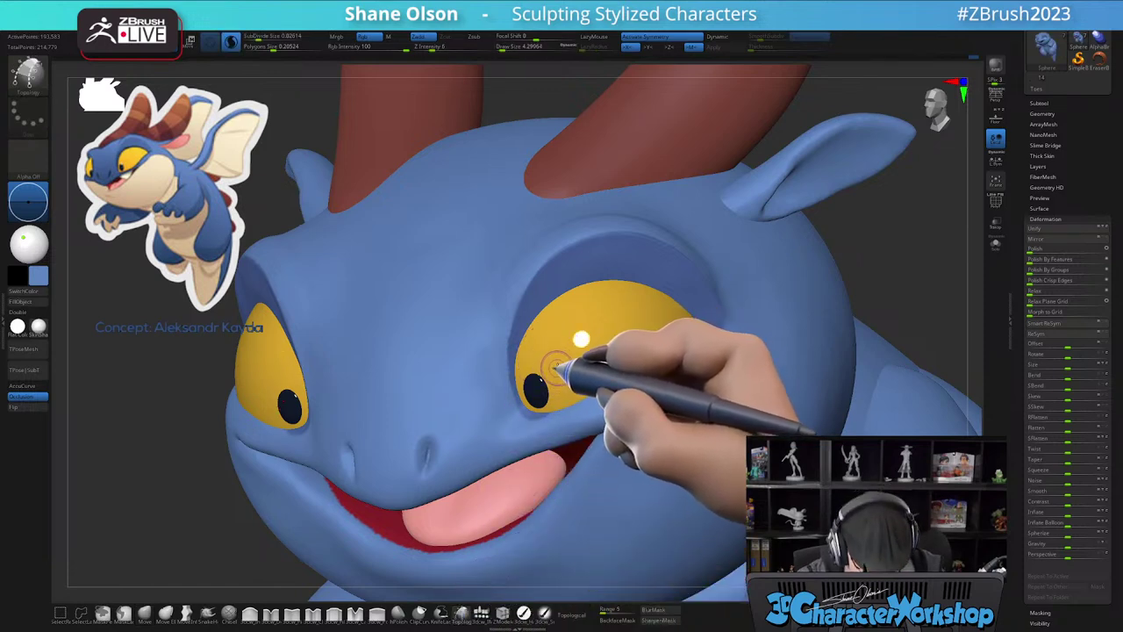
key(z)
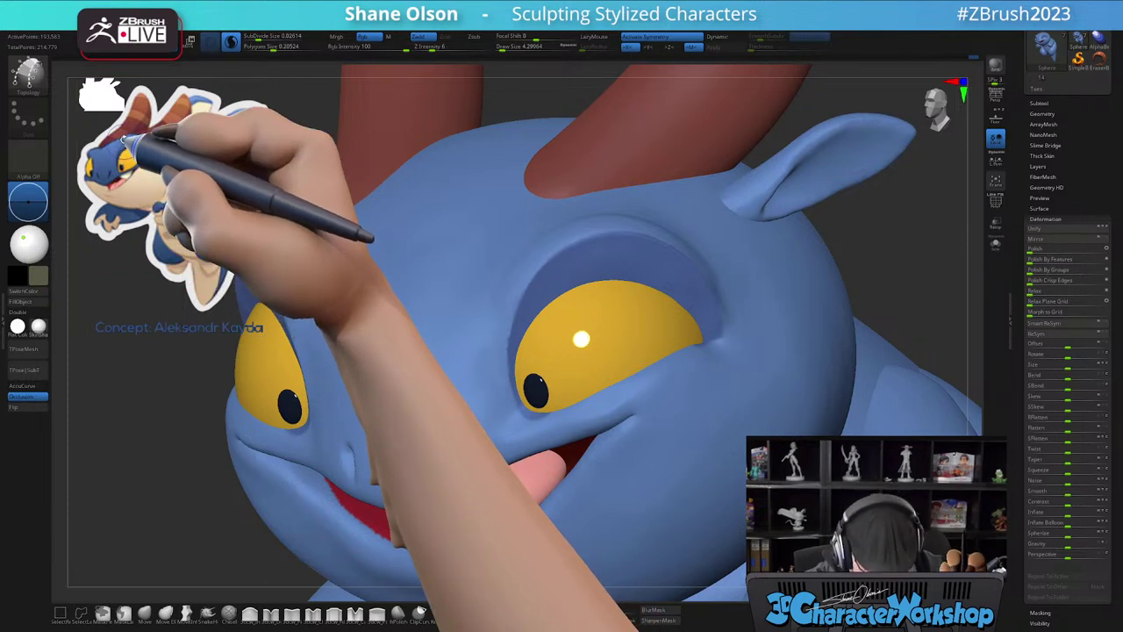
key(c)
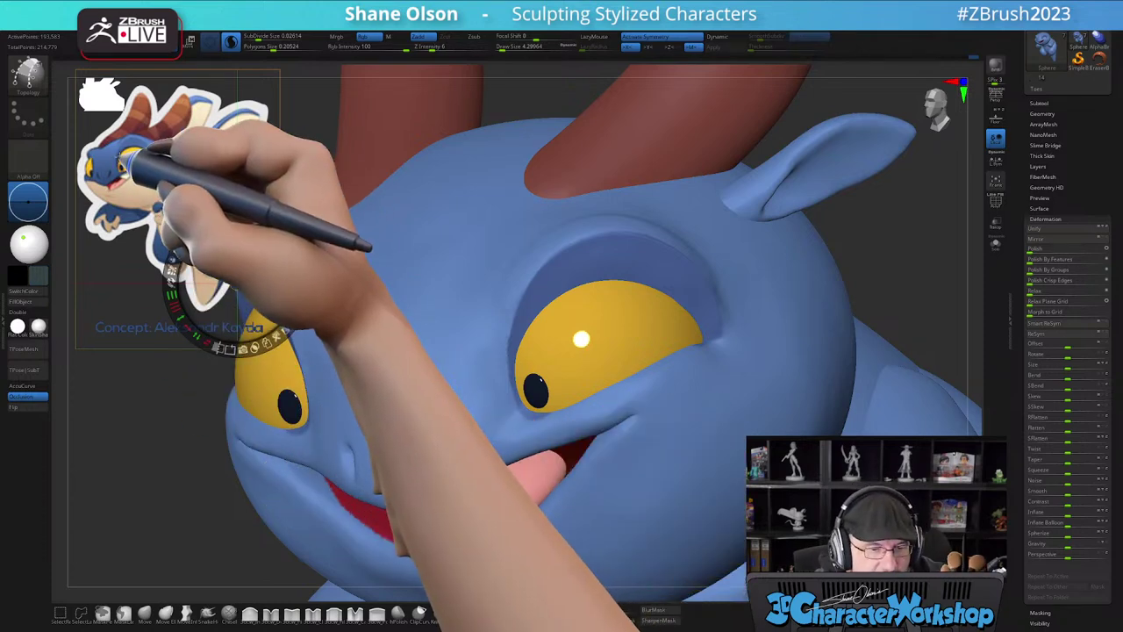
key(c)
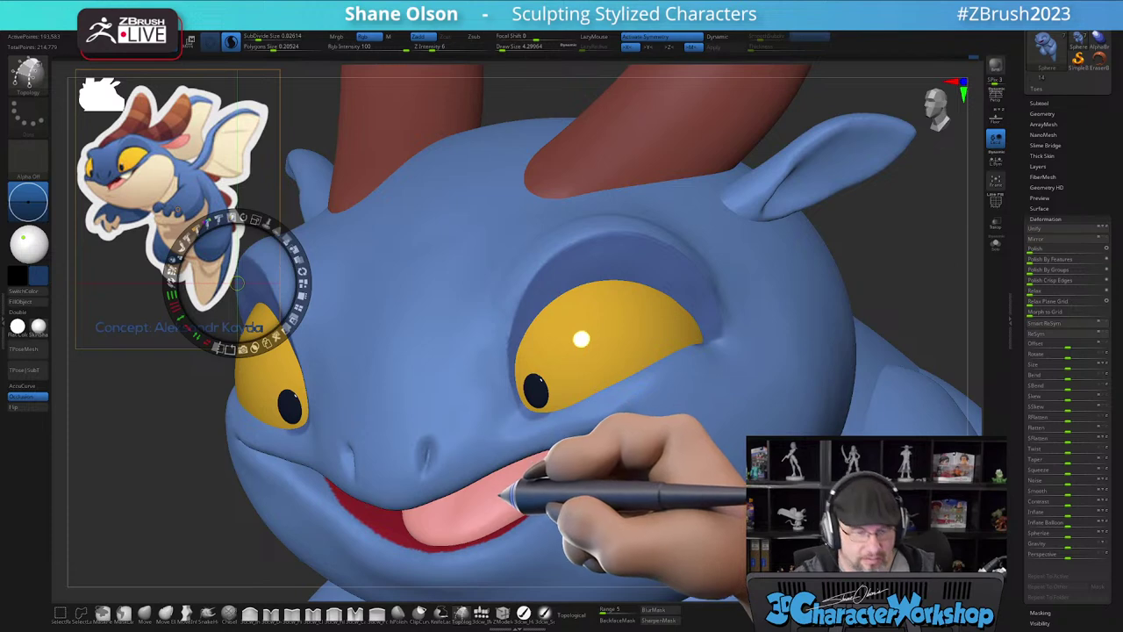
key(z)
- Draw two parallel Topology curves along the upper edge of the eye at a draw size of about 2.2
ctrl+right_drag(542, 420, 661, 421)
mouse_move(590, 394)
alt+right_down()
mouse_move(557, 443)
mouse_move(556, 383)
mouse_move(556, 414)
mouse_move(560, 404)
alt+right_up()
click(502, 614)
click(463, 614)
mouse_move(492, 405)
right_down()
mouse_move(488, 387)
mouse_move(539, 340)
right_up()
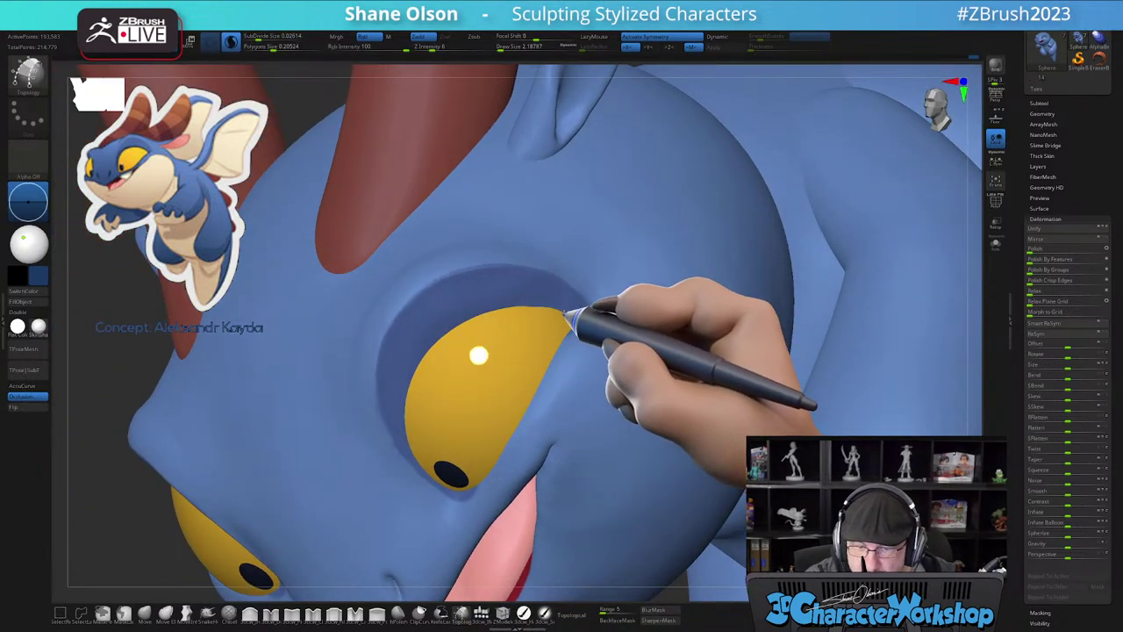
mouse_move(503, 312)
mouse_down()
mouse_move(433, 352)
mouse_move(410, 386)
mouse_move(410, 447)
mouse_up()
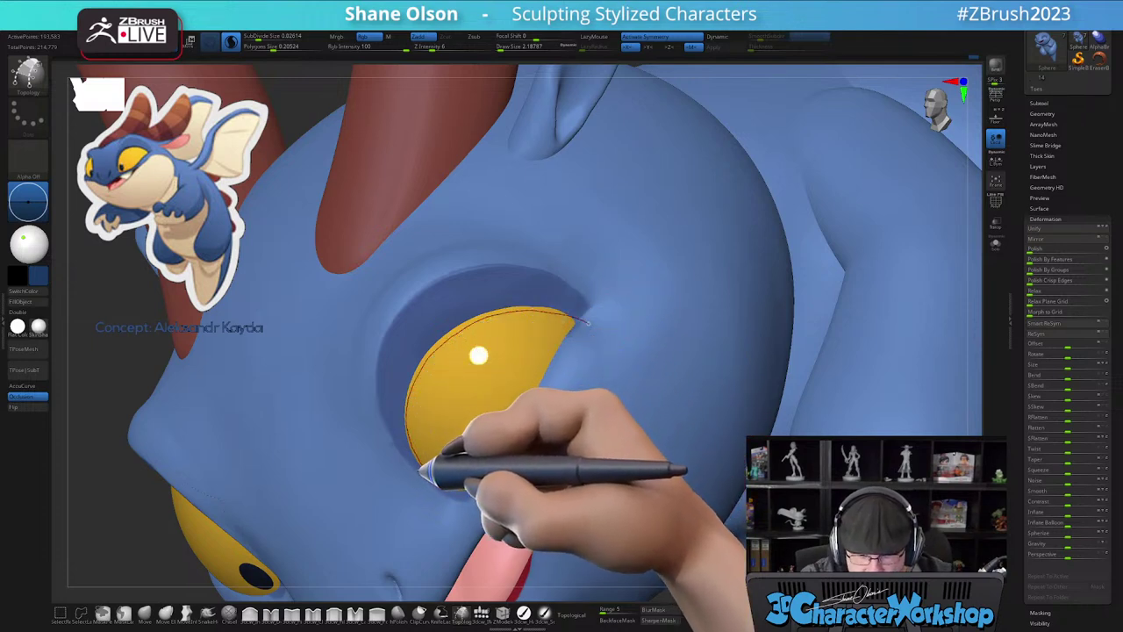
right_drag(513, 432, 555, 388)
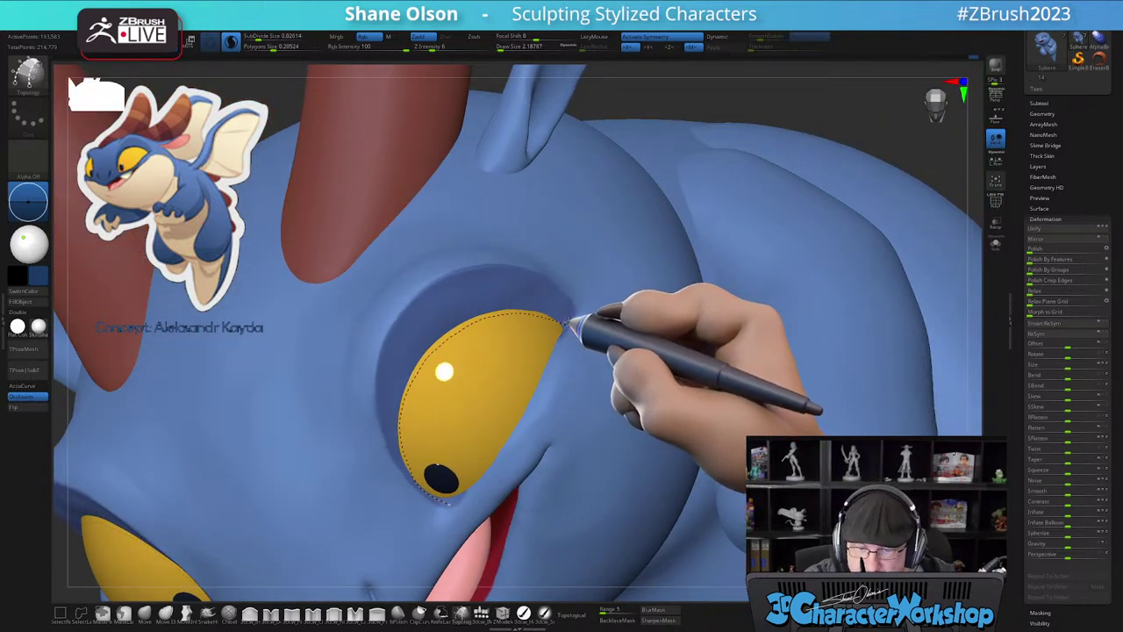
mouse_move(440, 334)
mouse_down()
mouse_move(398, 398)
mouse_move(394, 461)
mouse_up()
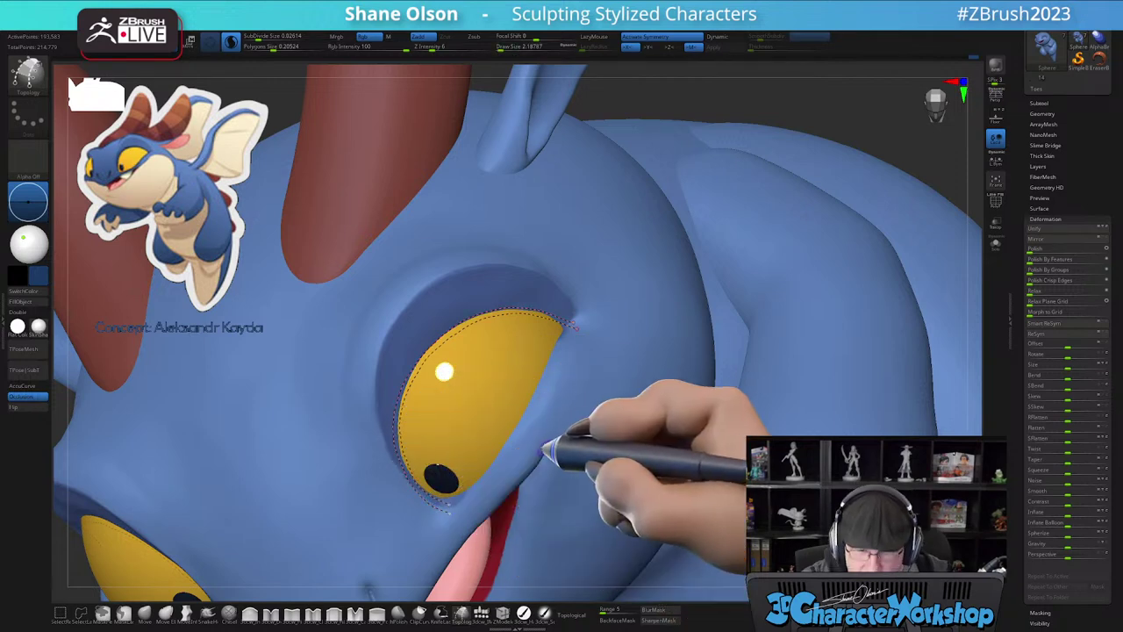
- Draw short cross strokes over the two curves around the eye's upper edge to form a row of quads
drag(455, 484, 423, 529)
drag(449, 477, 410, 516)
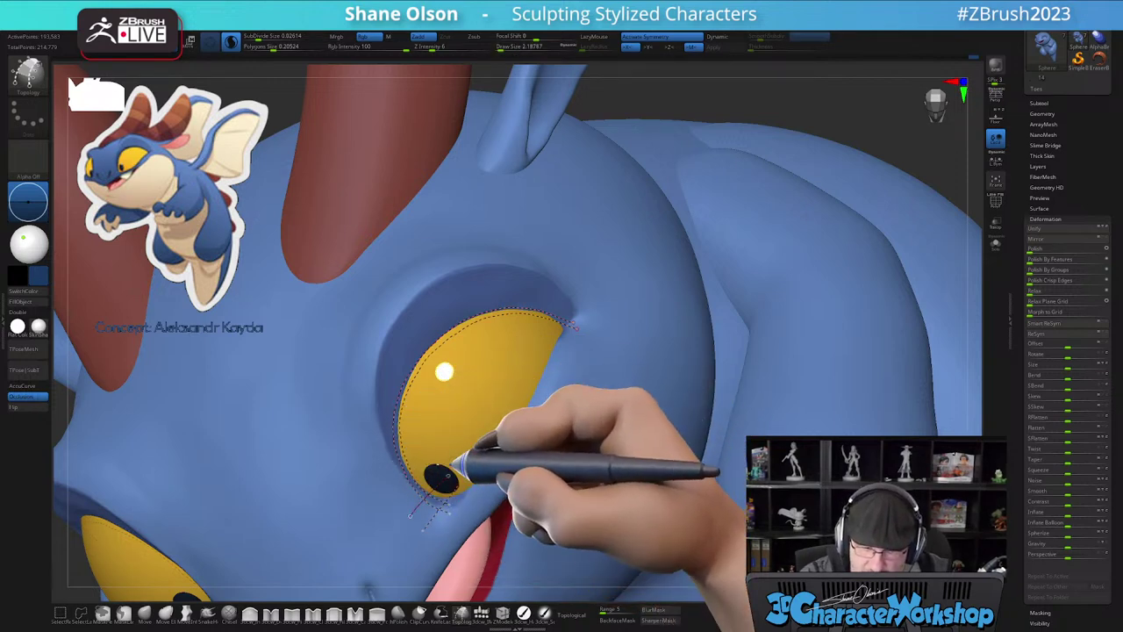
drag(435, 458, 397, 487)
drag(419, 430, 386, 465)
mouse_move(416, 406)
mouse_down()
mouse_move(376, 431)
mouse_move(404, 354)
mouse_move(488, 299)
mouse_up()
mouse_move(519, 328)
mouse_down()
mouse_move(511, 296)
mouse_move(513, 329)
mouse_up()
mouse_move(532, 299)
mouse_down()
mouse_move(530, 331)
mouse_move(556, 345)
mouse_move(577, 445)
mouse_up()
- Generate the eyelid strip from the curves at a draw size of about 1.8 and split the unmasked points into a separate subtool
right_drag(595, 466, 583, 393)
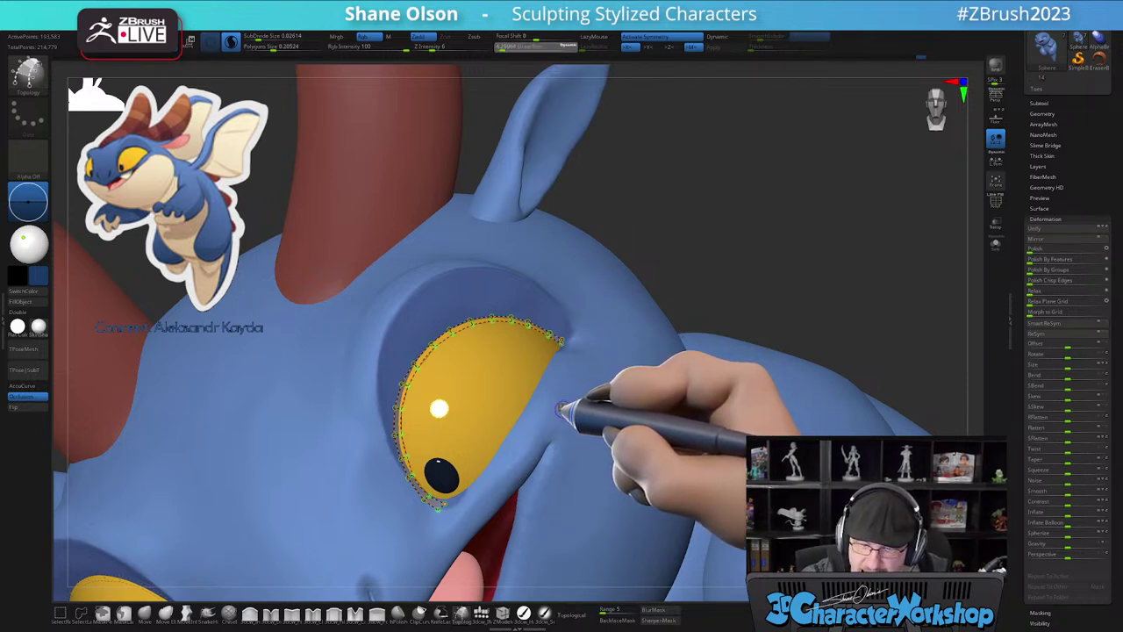
click(569, 410)
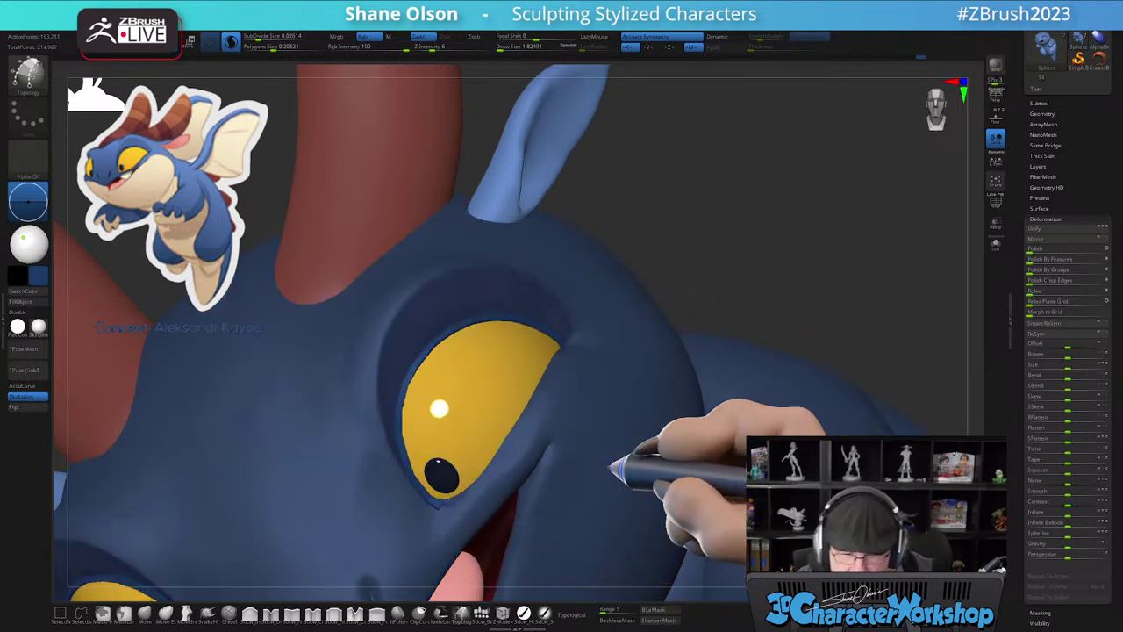
key(z)
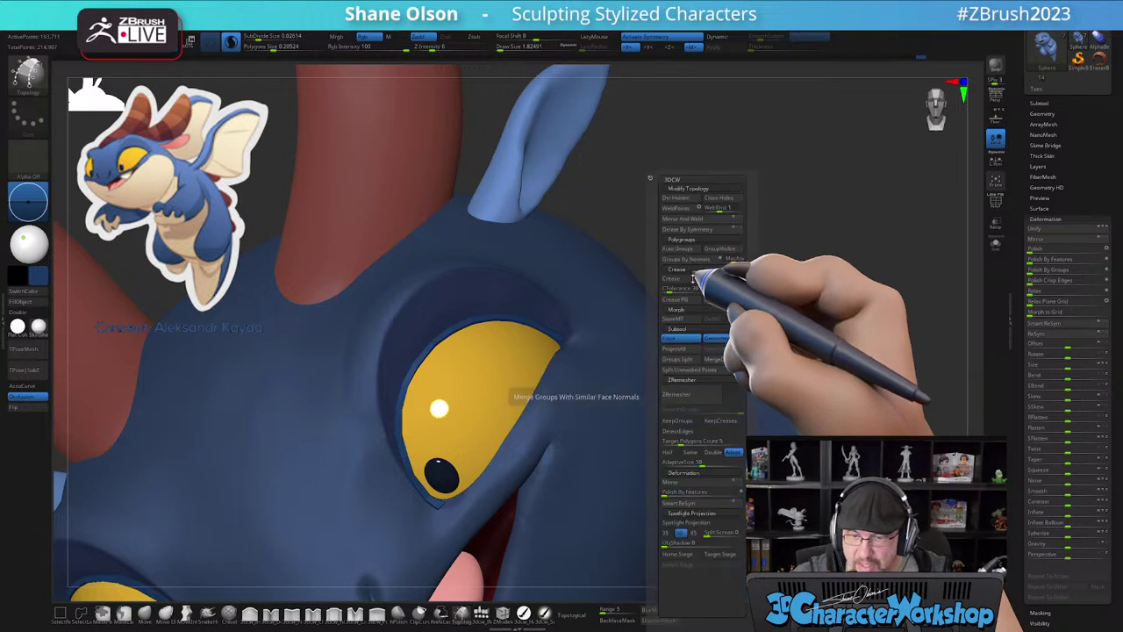
click(691, 370)
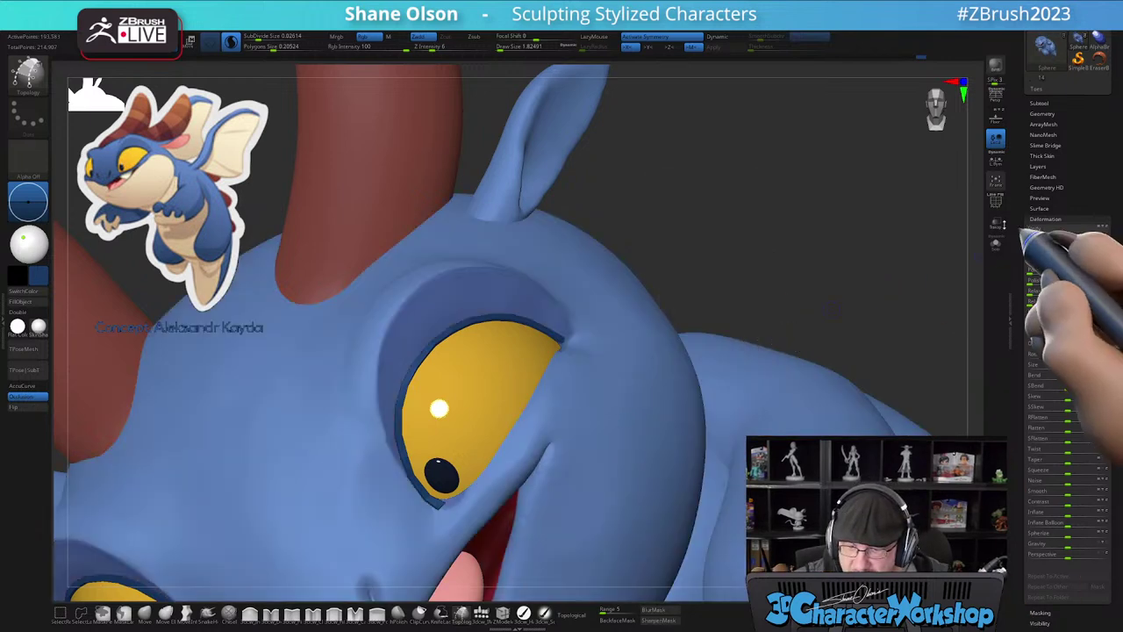
drag(730, 207, 743, 213)
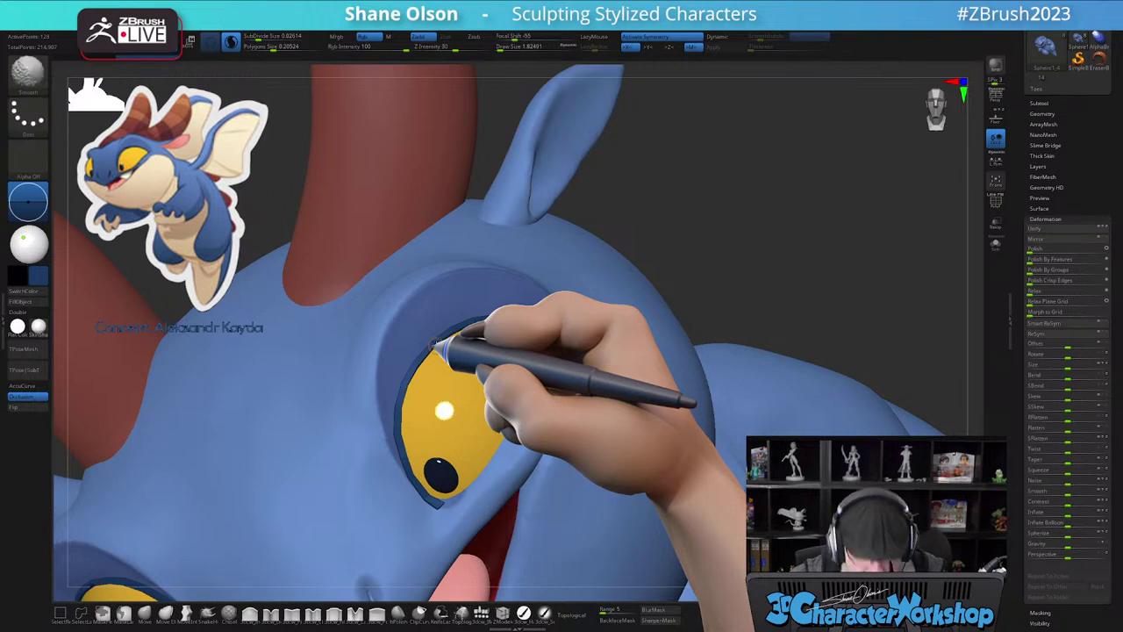
- Show the polyframe on the eyelid strip, turn on dynamic subdivision, and remove all of its creases
key(shift+f)
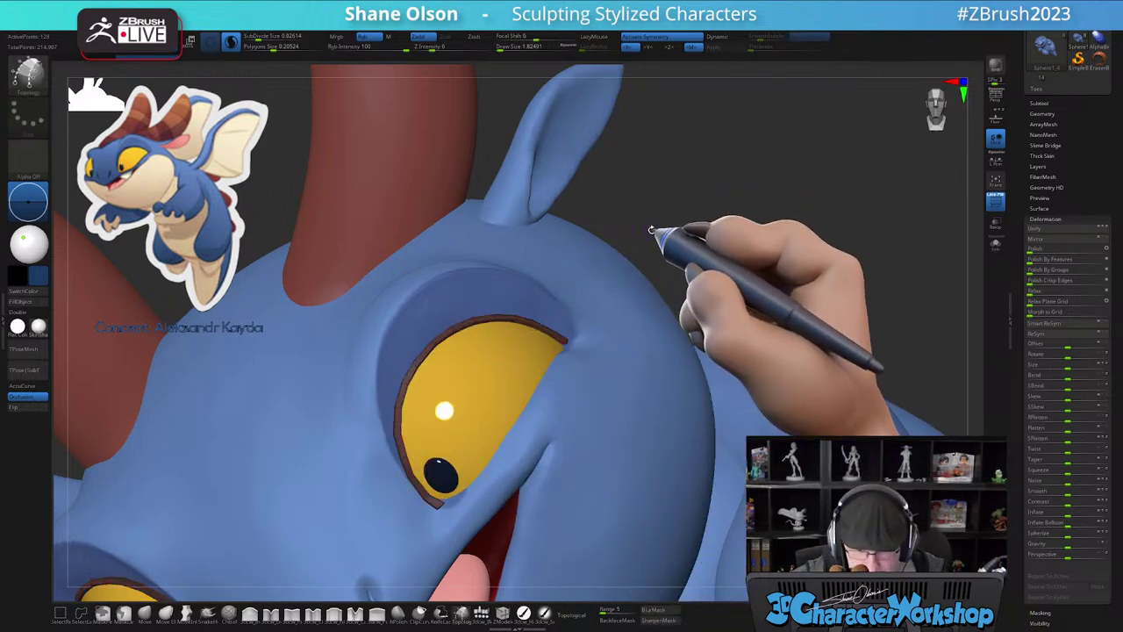
key(d)
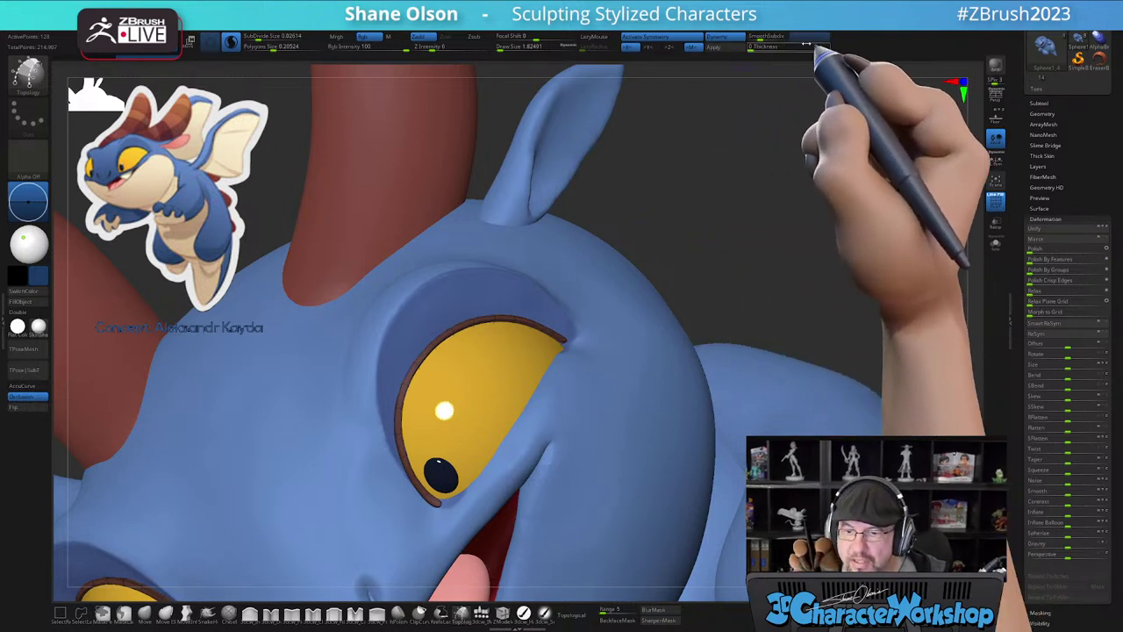
key(space)
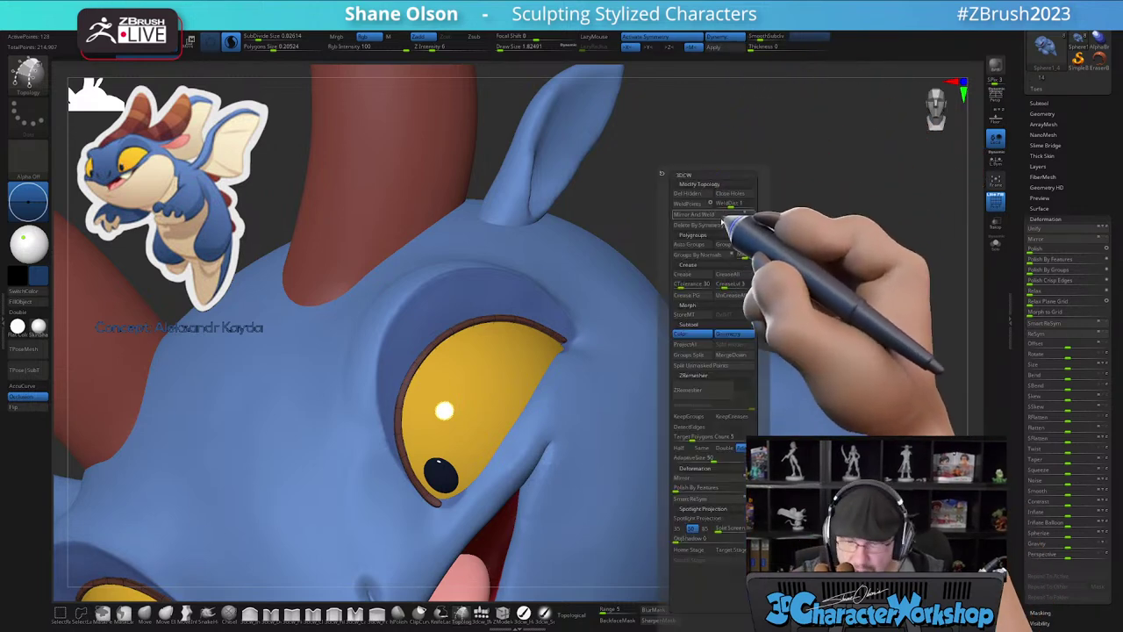
click(733, 297)
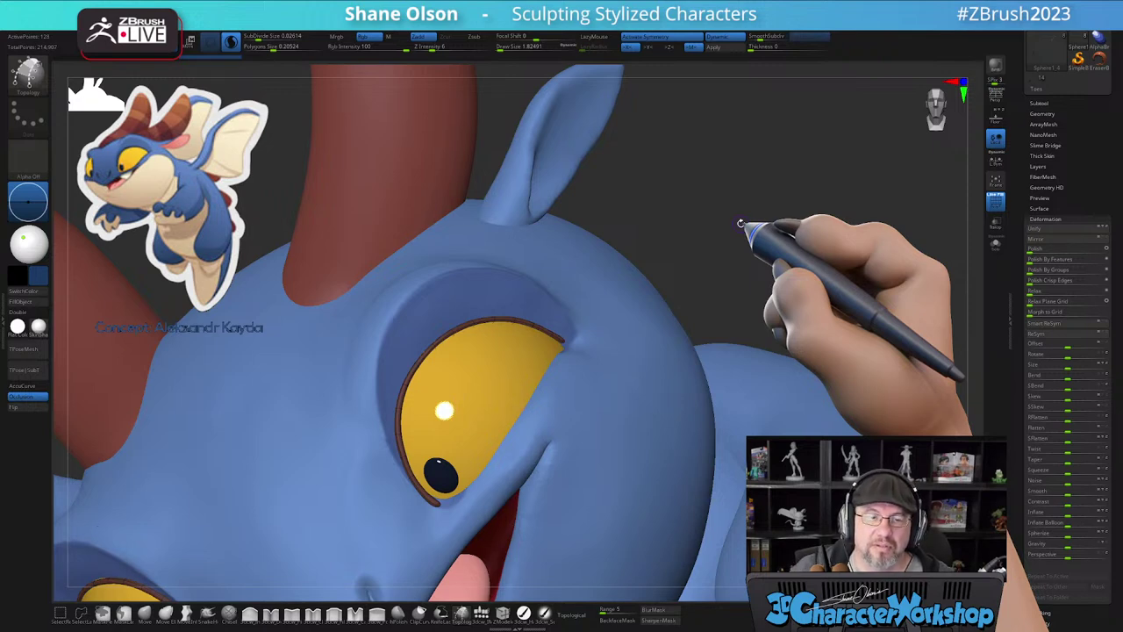
- Adjust the eyelid strip at the outer corner of the eye using the Move brush at a draw size of about 15.6
mouse_move(476, 494)
right_down()
mouse_move(496, 482)
mouse_move(477, 480)
mouse_move(438, 527)
mouse_move(457, 490)
mouse_move(435, 499)
right_up()
click(145, 615)
key(])
right_drag(401, 474, 443, 502)
right_drag(488, 448, 534, 336)
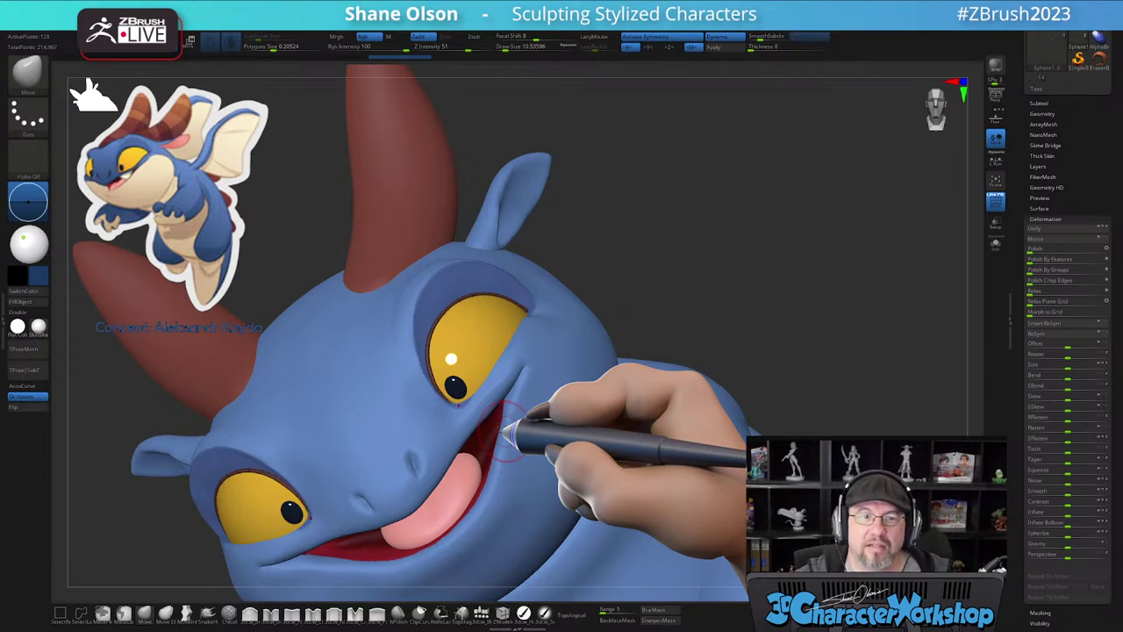
alt+right_drag(520, 346, 538, 361)
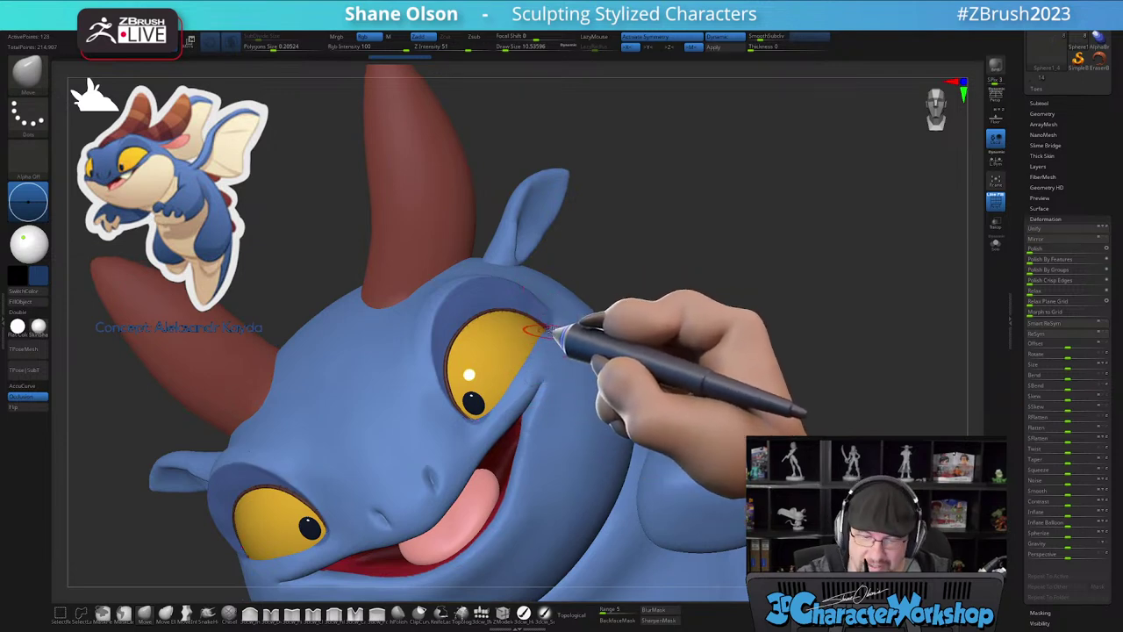
key(bracketright)
drag(559, 321, 549, 323)
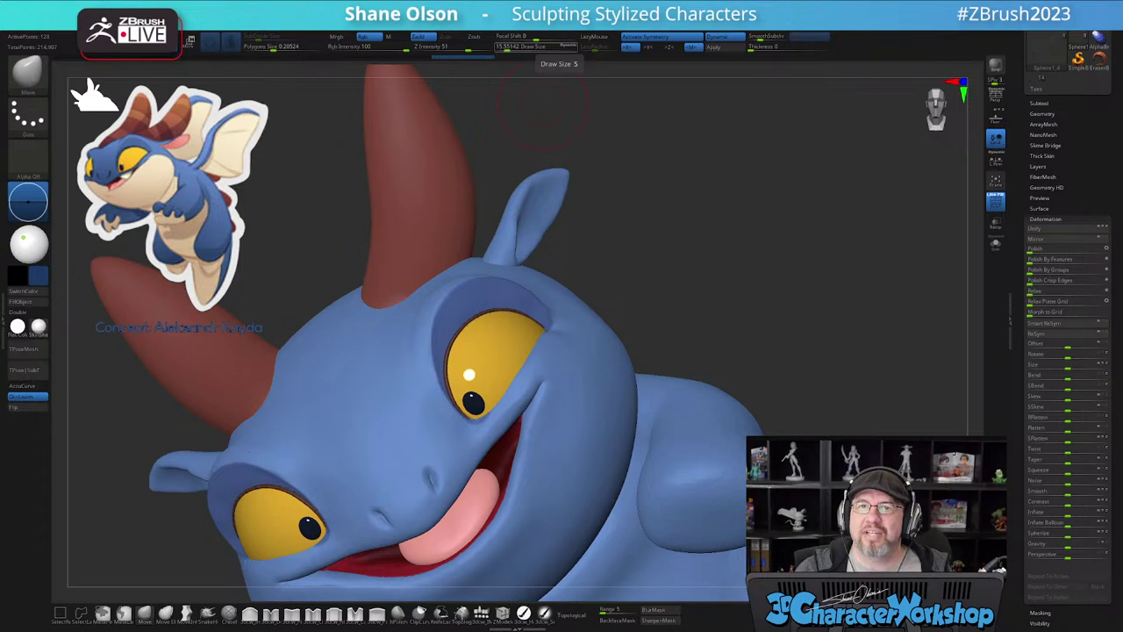
- Switch to the browser and examine the dragon illustrations on the concept artist's ArtStation project page
drag(378, 32, 160, 141)
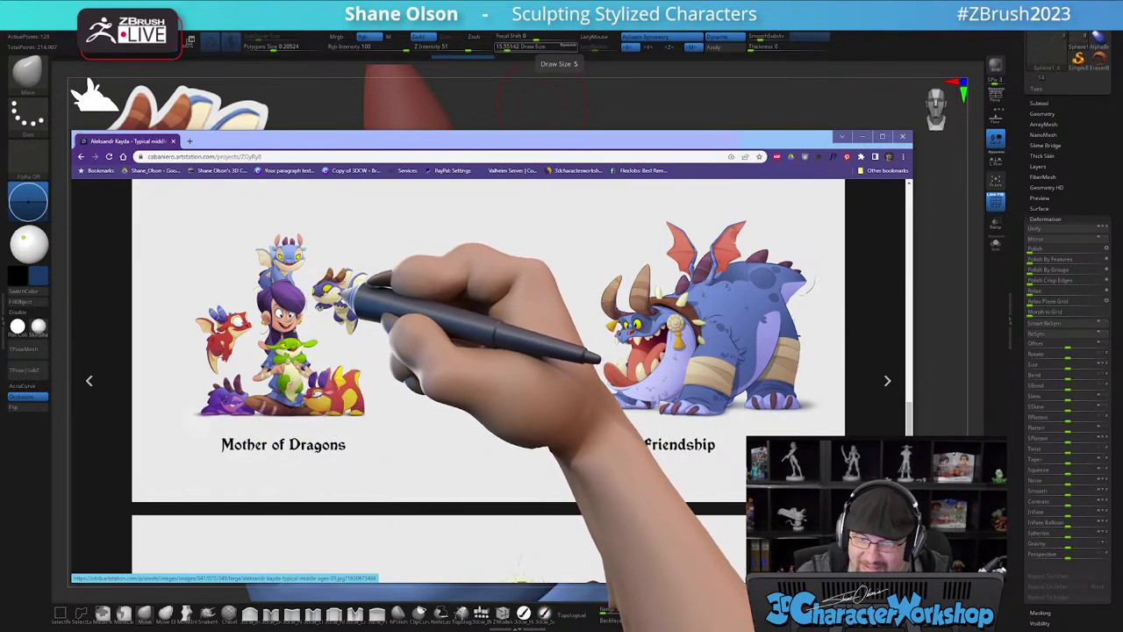
scroll(395, 342, down, 4)
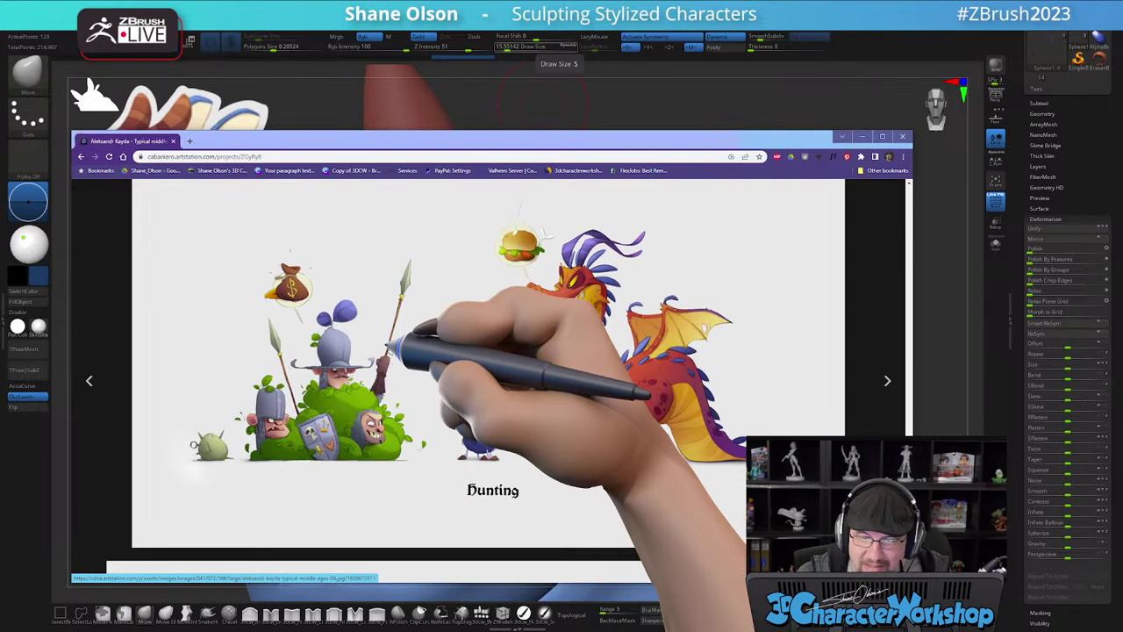
scroll(391, 348, up, 13)
scroll(391, 348, down, 5)
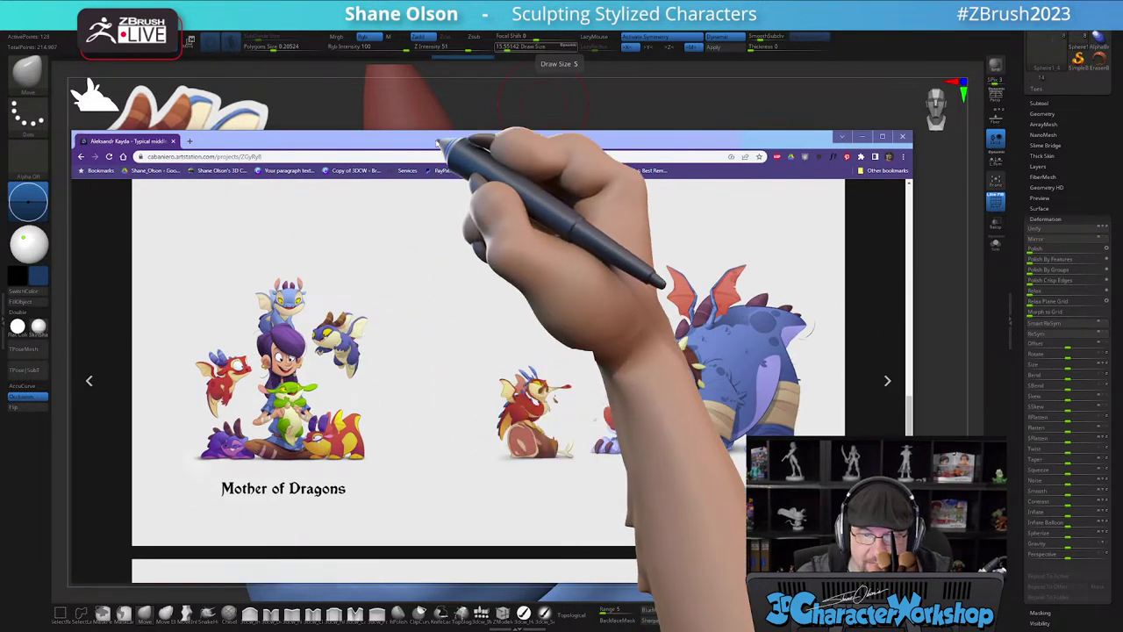
drag(438, 143, 443, 2)
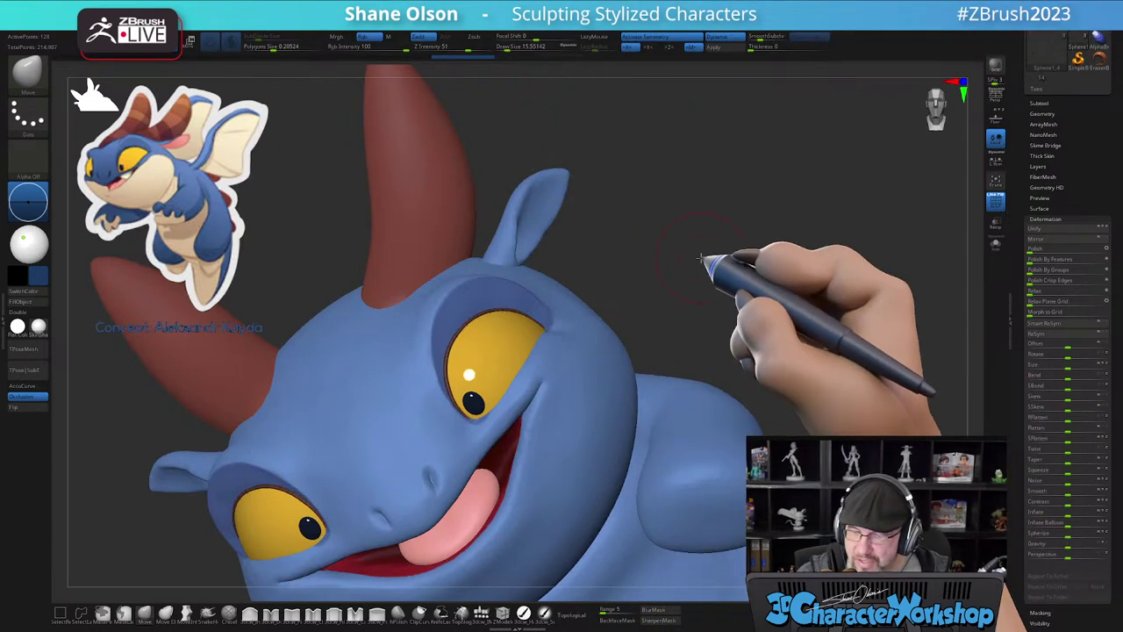
- Inspect the eyelid strips and mouth from the front and side with the Move brush's draw size reduced to about 8.4
mouse_move(499, 391)
right_down()
mouse_move(502, 430)
mouse_move(526, 410)
mouse_move(495, 413)
mouse_move(470, 441)
right_up()
key(s)
drag(320, 446, 312, 446)
alt+right_drag(399, 504, 456, 469)
mouse_move(386, 401)
right_down()
mouse_move(395, 432)
mouse_move(409, 433)
right_up()
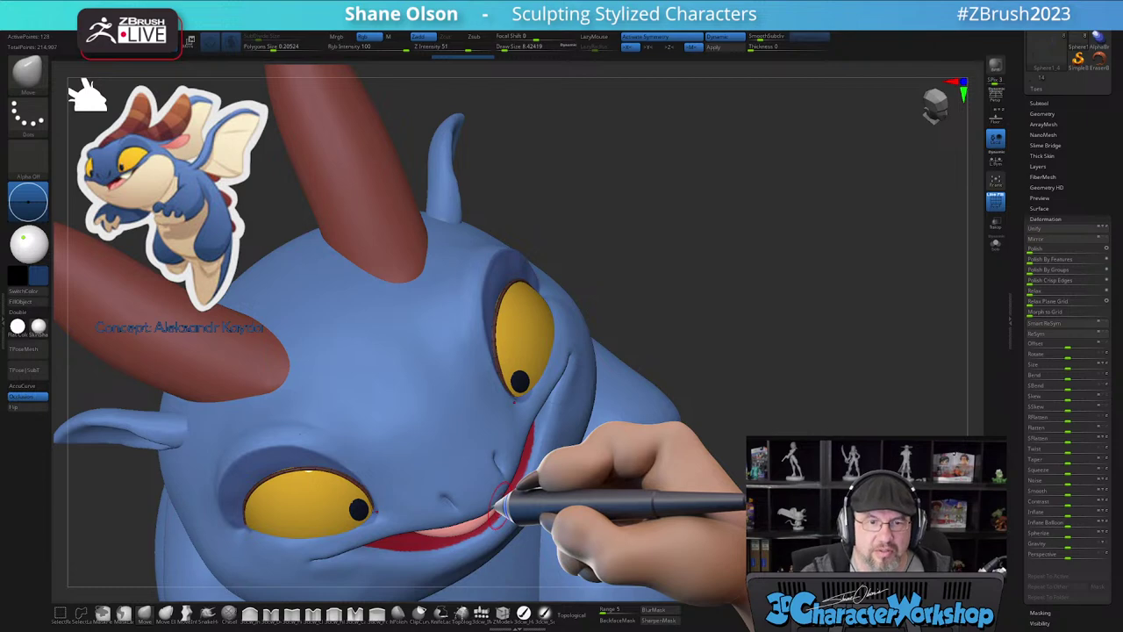
right_drag(534, 449, 515, 432)
key(s)
drag(481, 441, 477, 441)
right_drag(493, 423, 503, 377)
mouse_move(509, 497)
right_down()
mouse_move(509, 479)
mouse_move(586, 401)
mouse_move(580, 421)
mouse_move(591, 374)
mouse_move(603, 375)
right_up()
- Select another part of the dragon, hide the polyframe, and sculpt and smooth a few strokes on it
alt+right_drag(738, 406, 679, 356)
ctrl+right_drag(632, 250, 588, 458)
ctrl+right_drag(621, 411, 616, 446)
mouse_move(644, 371)
right_down()
mouse_move(631, 363)
mouse_move(611, 405)
mouse_move(599, 479)
right_up()
alt+click(641, 361)
key(shift+f)
click(292, 612)
key(bracketright)
key(bracketleft)
mouse_move(617, 436)
alt+right_down()
mouse_move(633, 400)
mouse_move(633, 421)
alt+right_up()
drag(551, 460, 567, 428)
mouse_move(612, 389)
mouse_down()
mouse_move(656, 376)
mouse_move(705, 405)
mouse_up()
right_drag(709, 407, 622, 413)
mouse_move(594, 437)
shift+mouse_down()
mouse_move(610, 418)
mouse_move(686, 422)
mouse_move(653, 407)
mouse_move(650, 441)
shift+mouse_up()
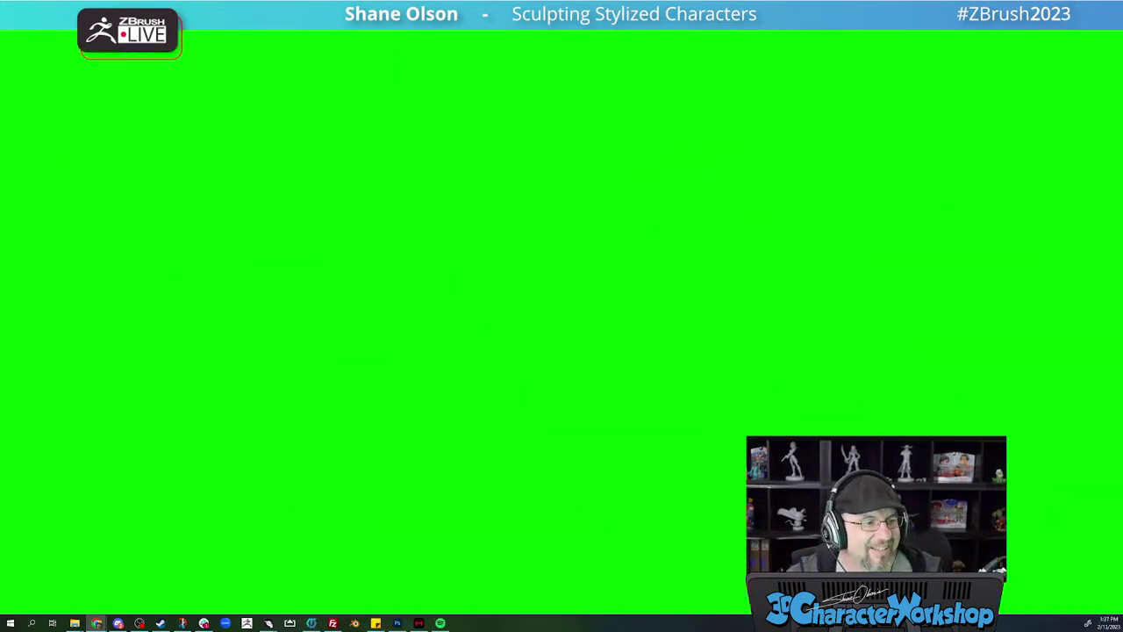
click(448, 158)
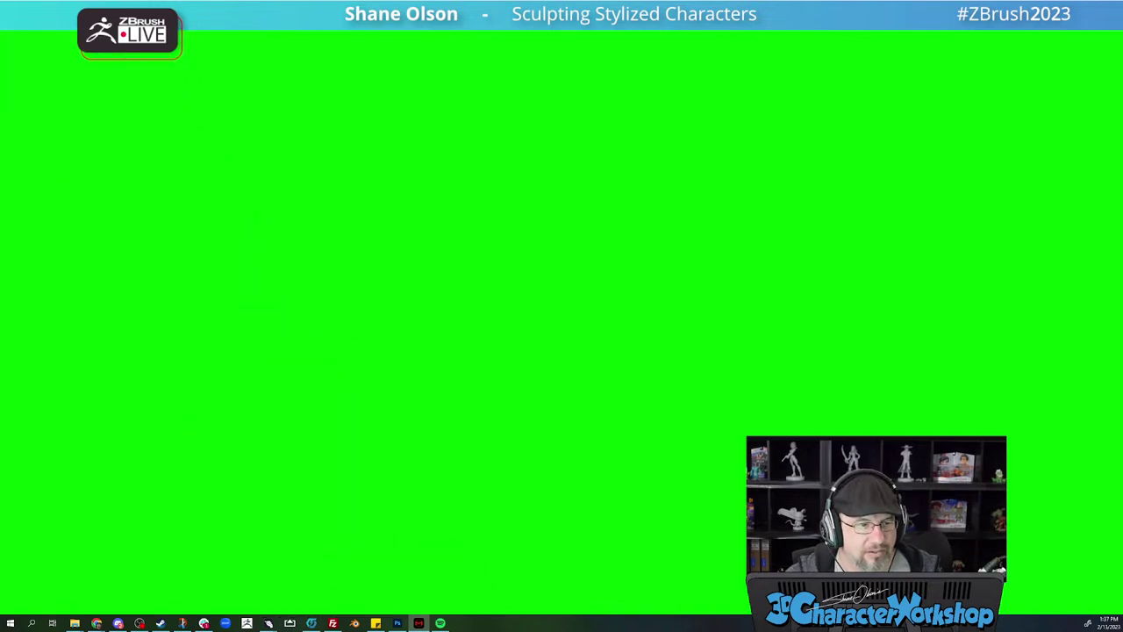
key(alt+Tab)
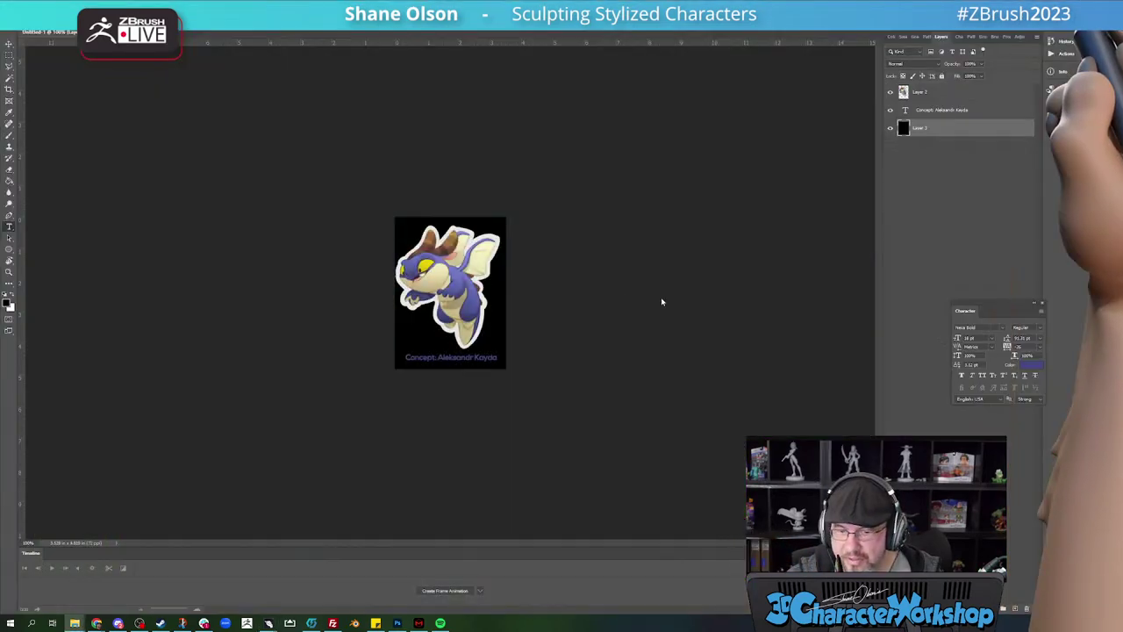
click(619, 273)
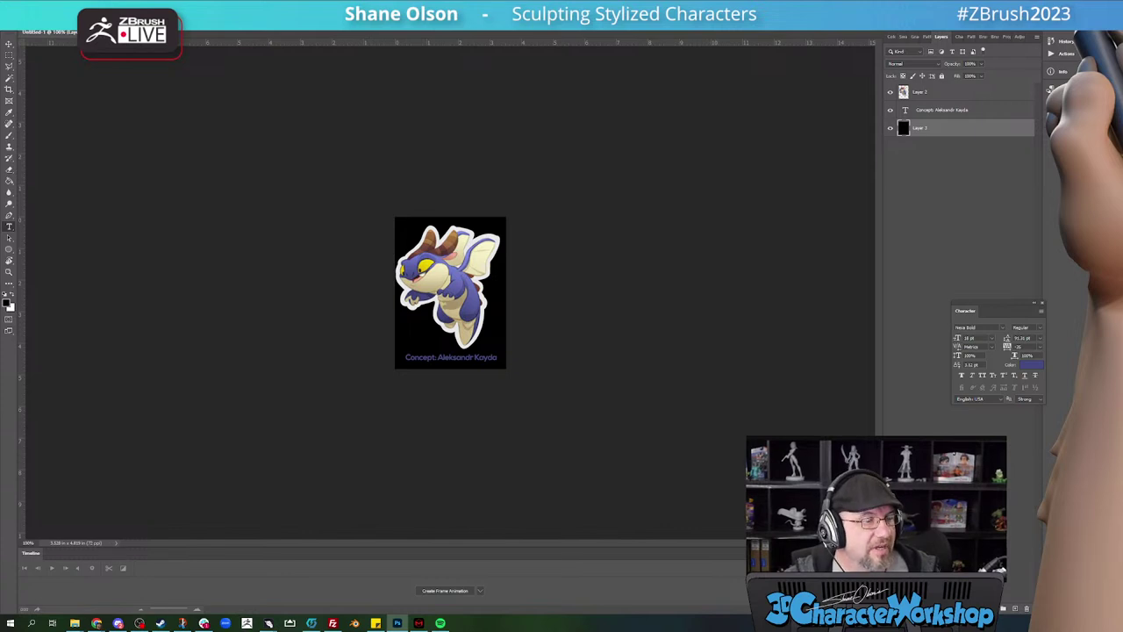
key(alt+Tab)
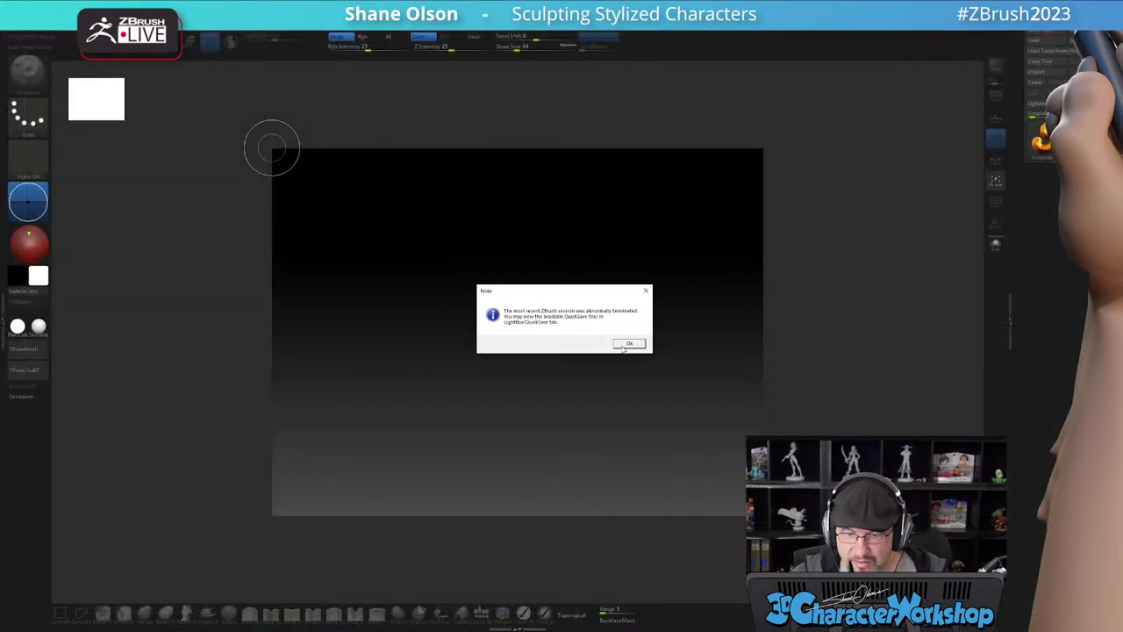
- Dismiss the ZBrush startup notices and home page and reopen the latest QuickSave project of the blue dragon
click(628, 345)
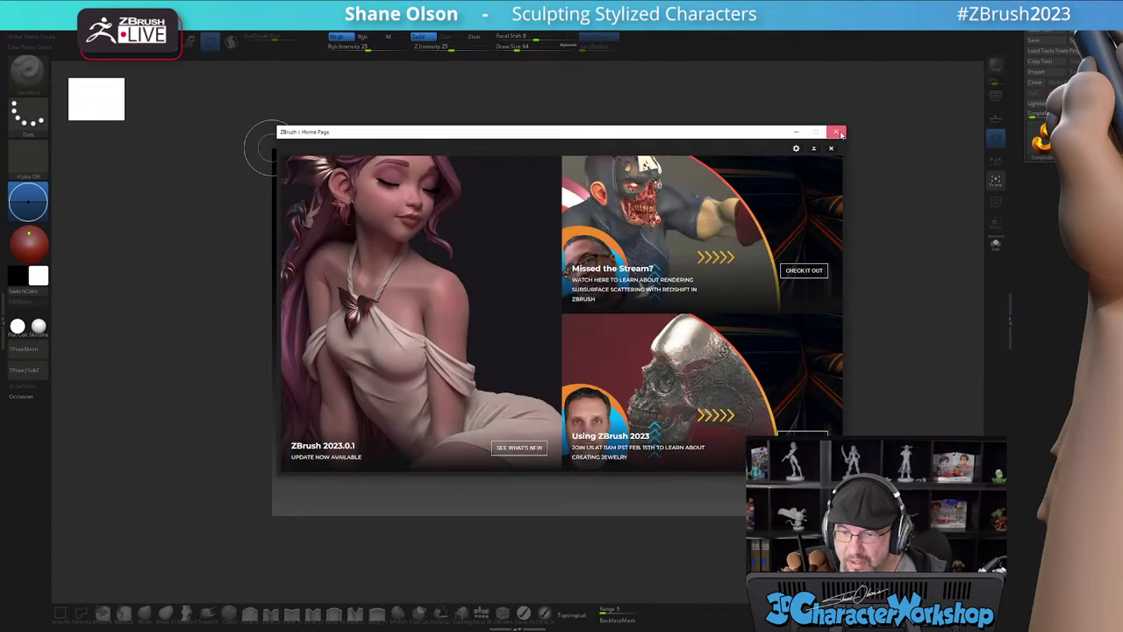
click(836, 132)
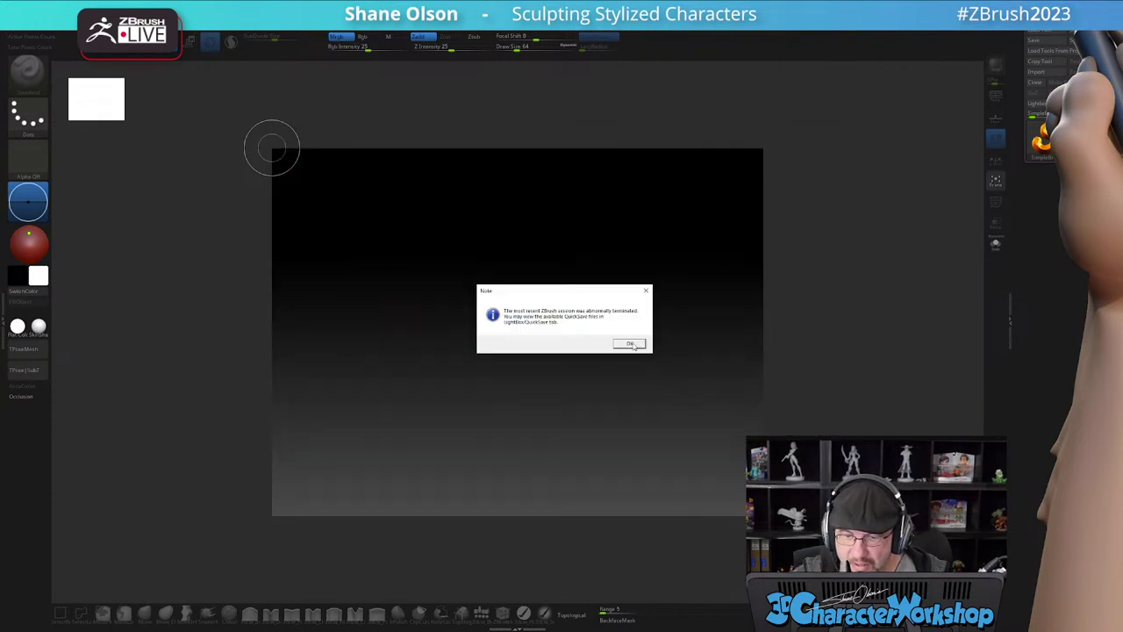
click(629, 344)
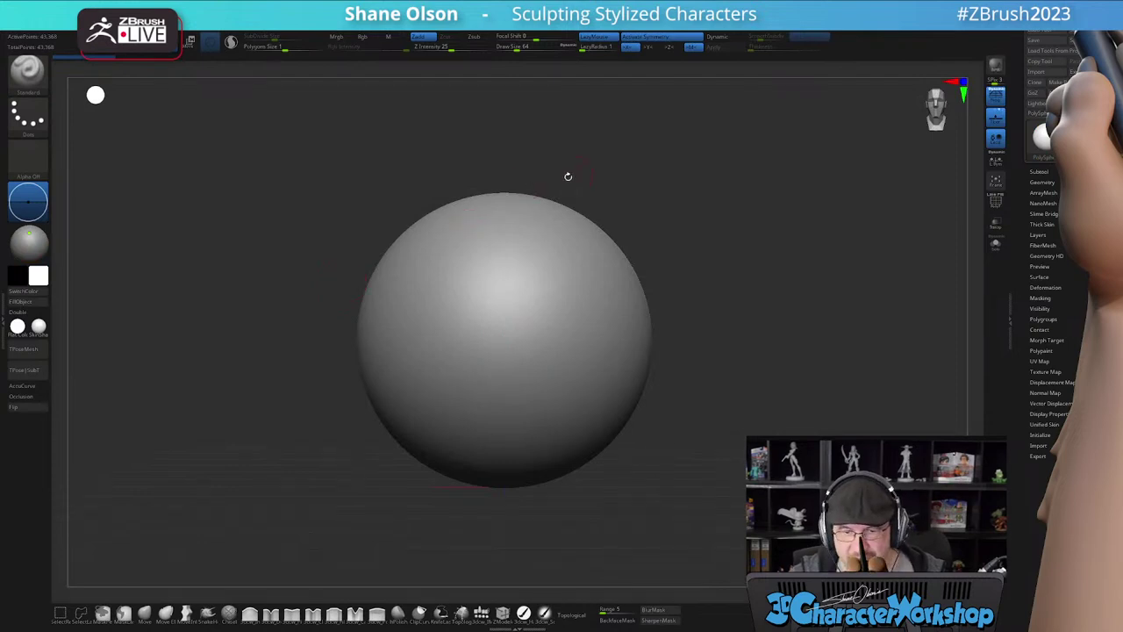
key(comma)
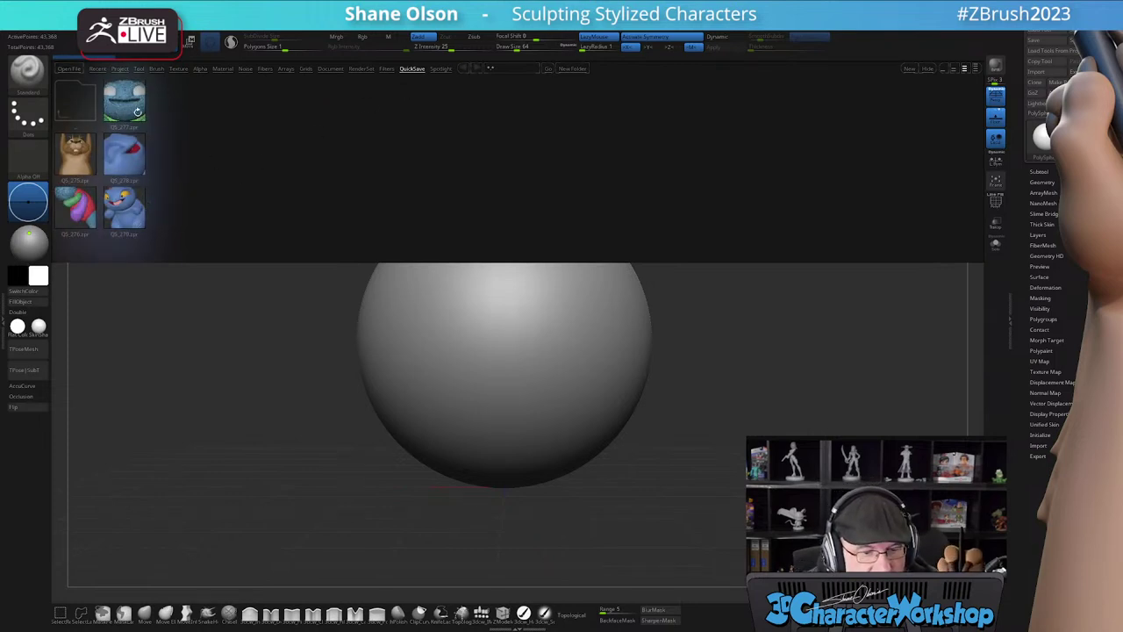
double_click(130, 212)
click(585, 343)
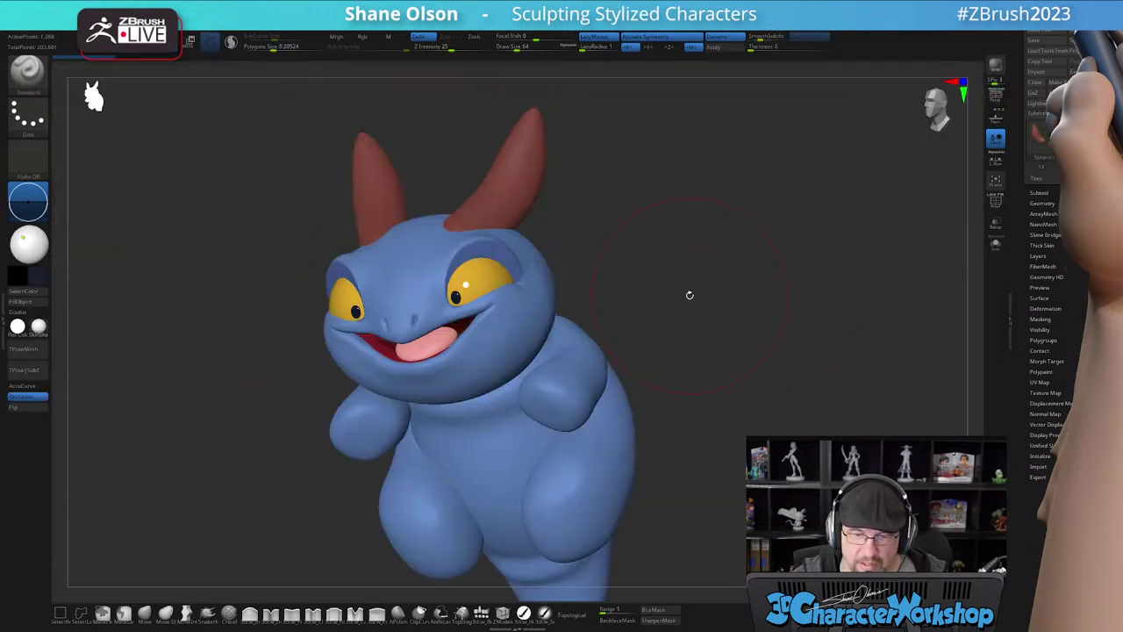
- Select the dragon's blue body subtool and set the draw size to about 18.5
key(s)
drag(684, 295, 680, 295)
mouse_move(647, 234)
alt+mouse_down()
mouse_move(676, 258)
mouse_move(596, 222)
mouse_move(620, 168)
mouse_move(662, 208)
mouse_move(672, 256)
alt+mouse_up()
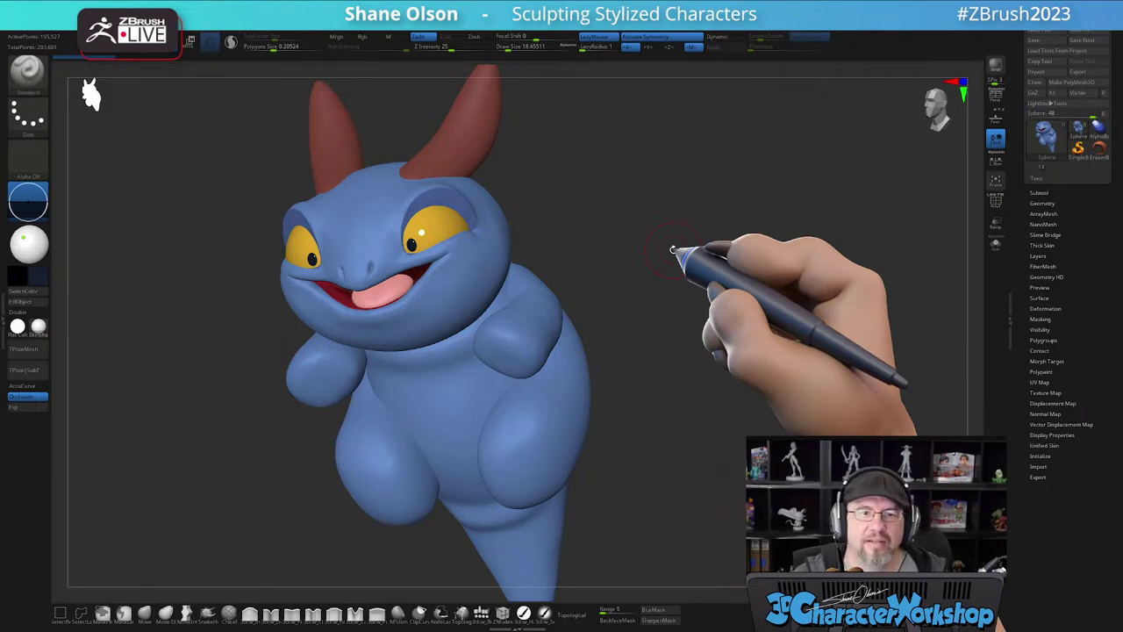
drag(629, 355, 685, 356)
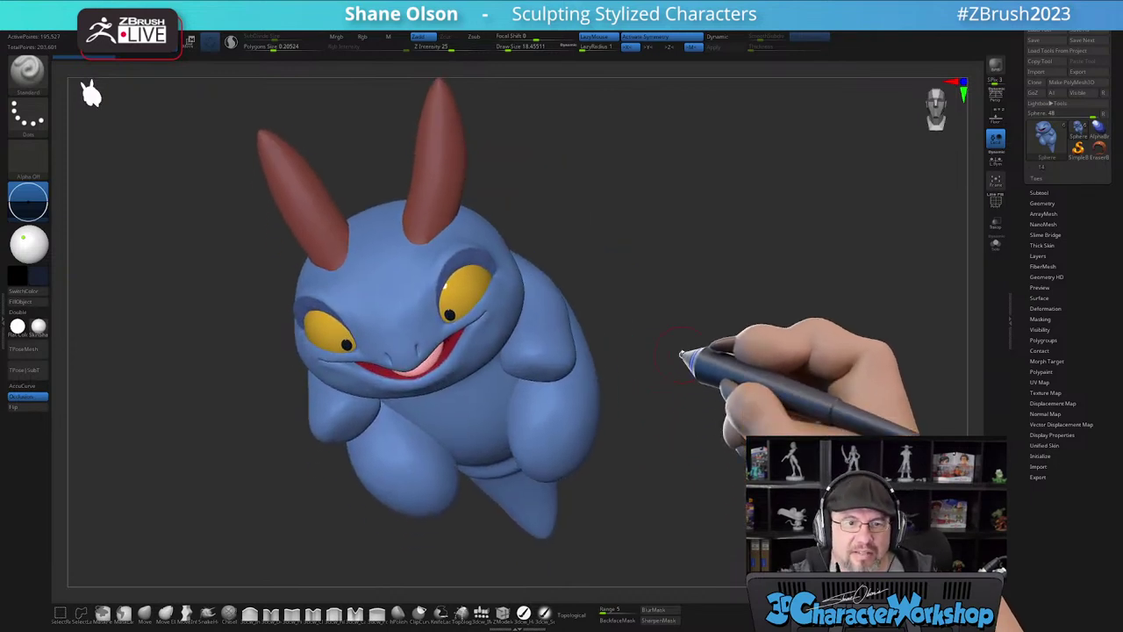
drag(700, 252, 735, 247)
alt+drag(209, 193, 257, 183)
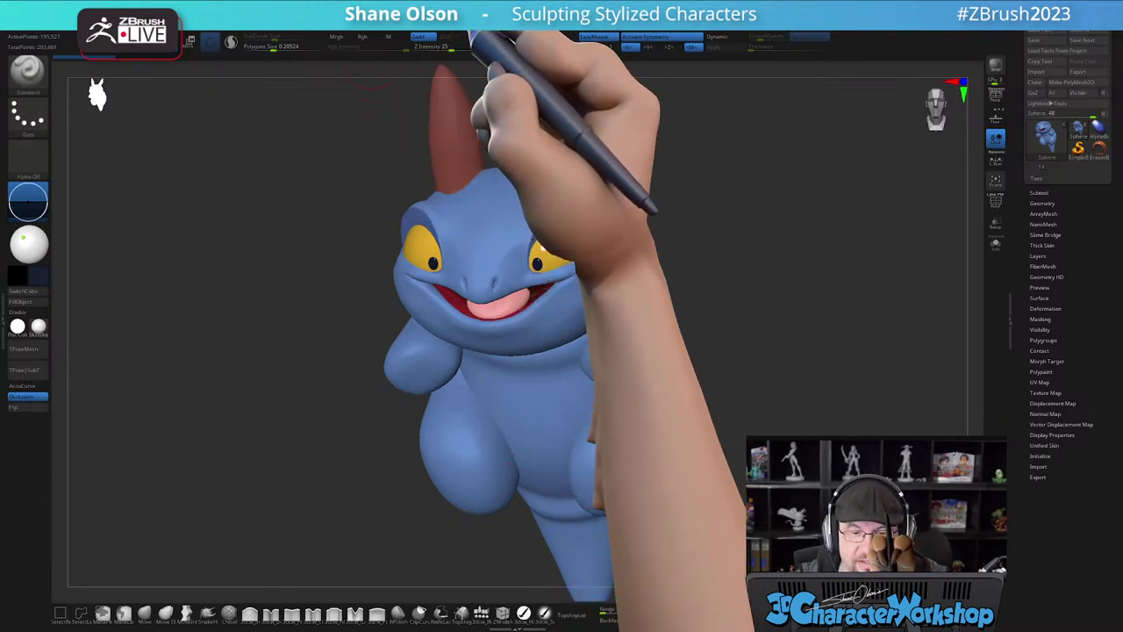
- Import the dragon concept art image as a texture and add it to Spotlight
click(482, 25)
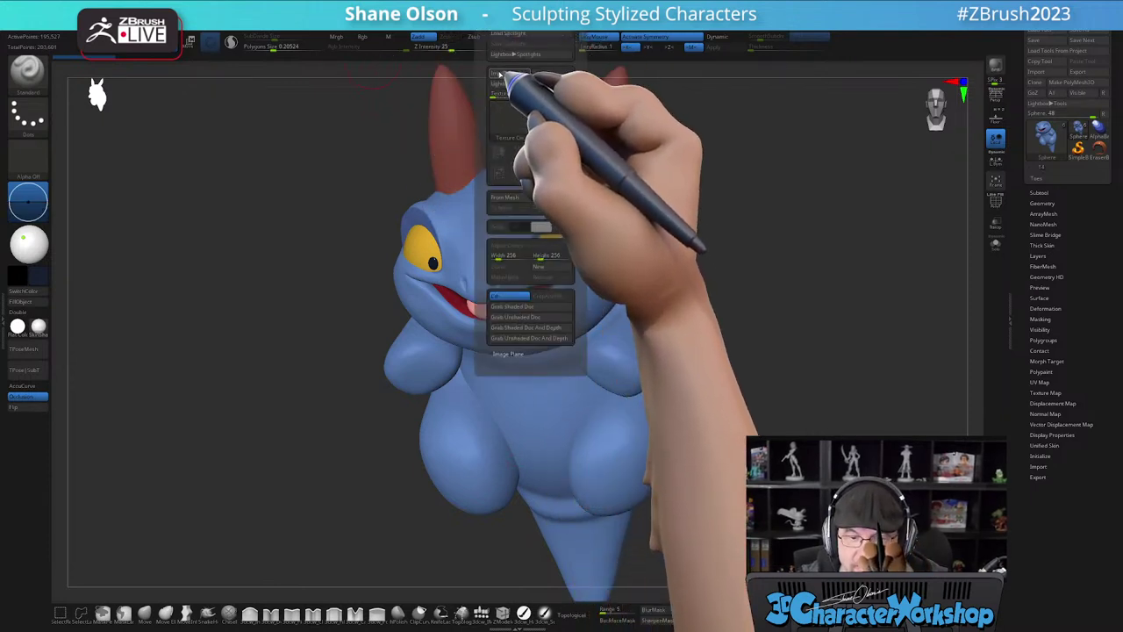
click(501, 75)
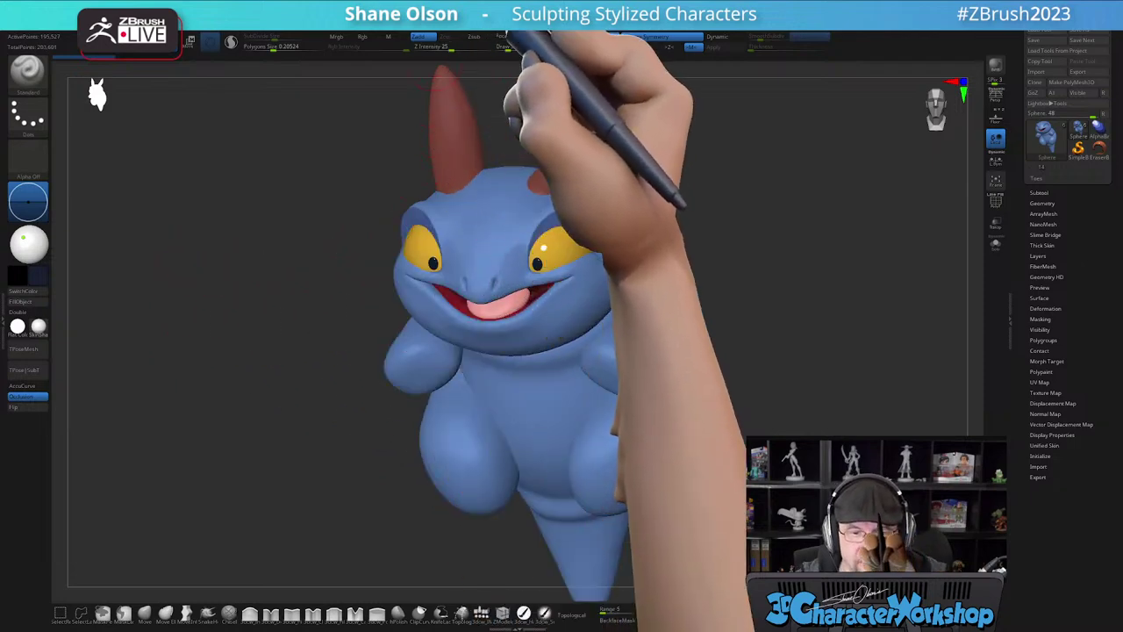
mouse_move(495, 32)
click(497, 150)
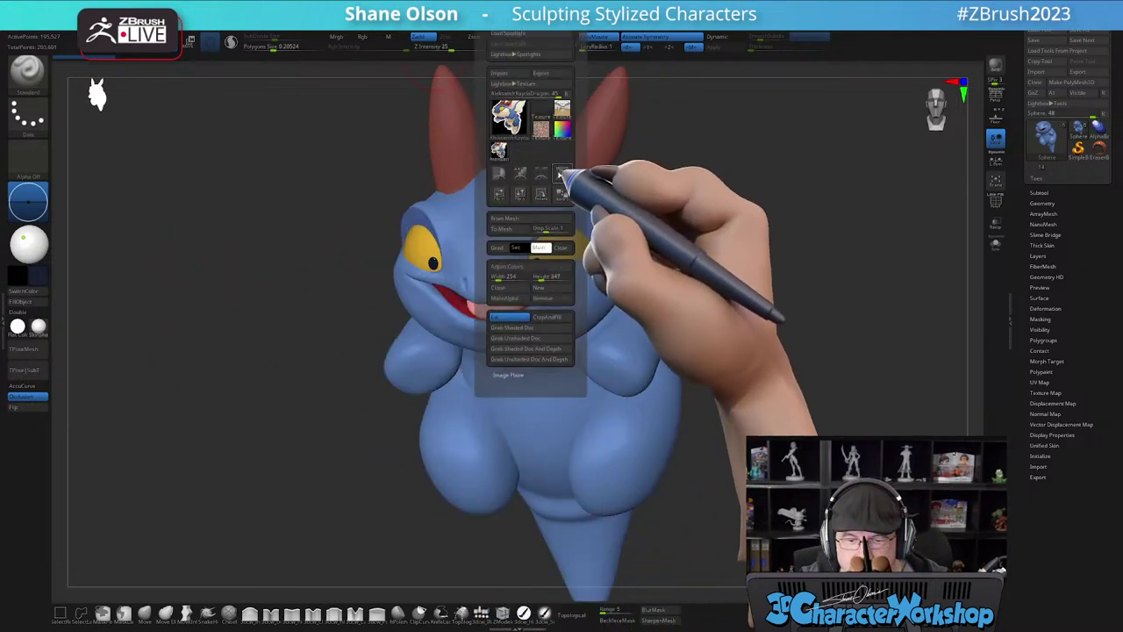
click(560, 171)
- Move and enlarge the concept image beside the model as a reference, and leave Spotlight editing
drag(518, 327, 167, 232)
drag(207, 188, 199, 295)
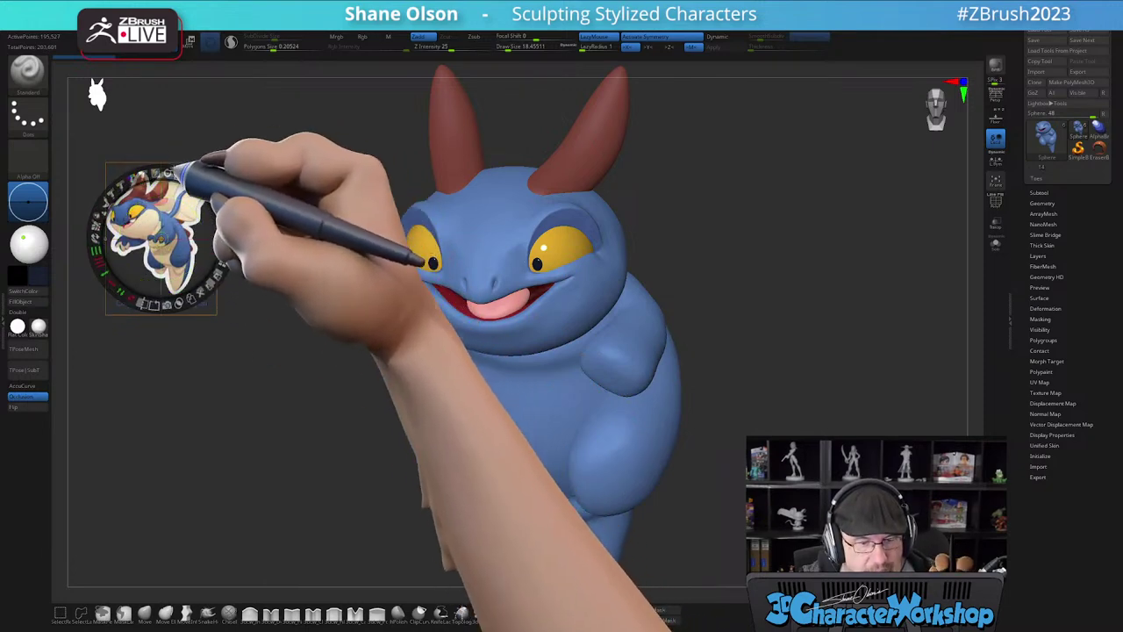
mouse_move(181, 173)
mouse_down()
mouse_move(219, 190)
mouse_move(217, 208)
mouse_move(201, 176)
mouse_up()
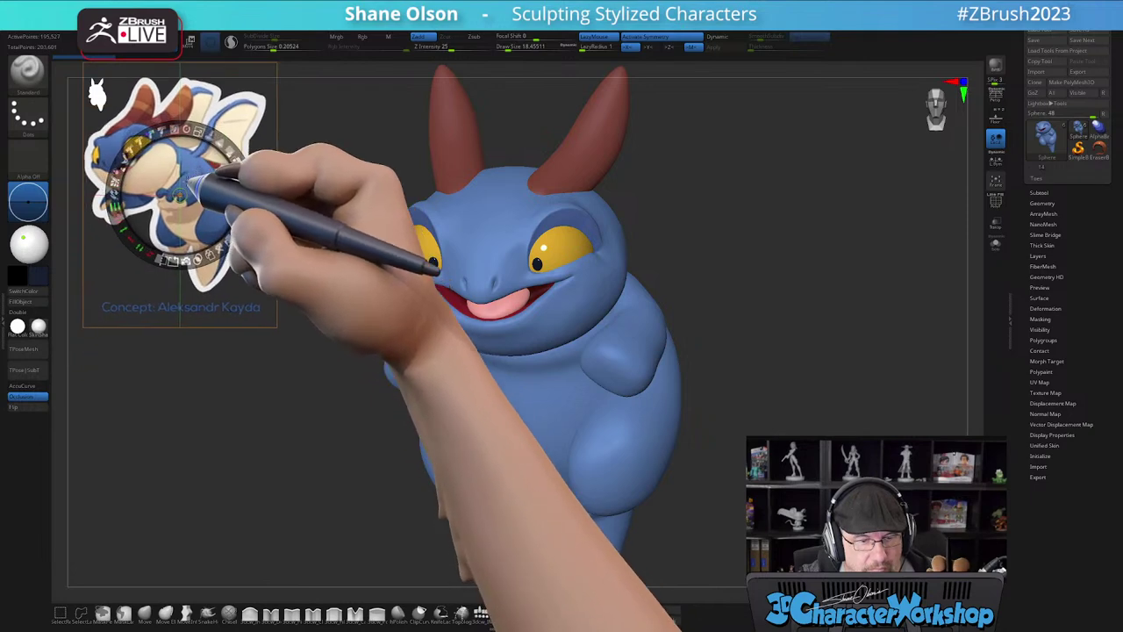
drag(200, 132, 210, 135)
drag(194, 177, 193, 187)
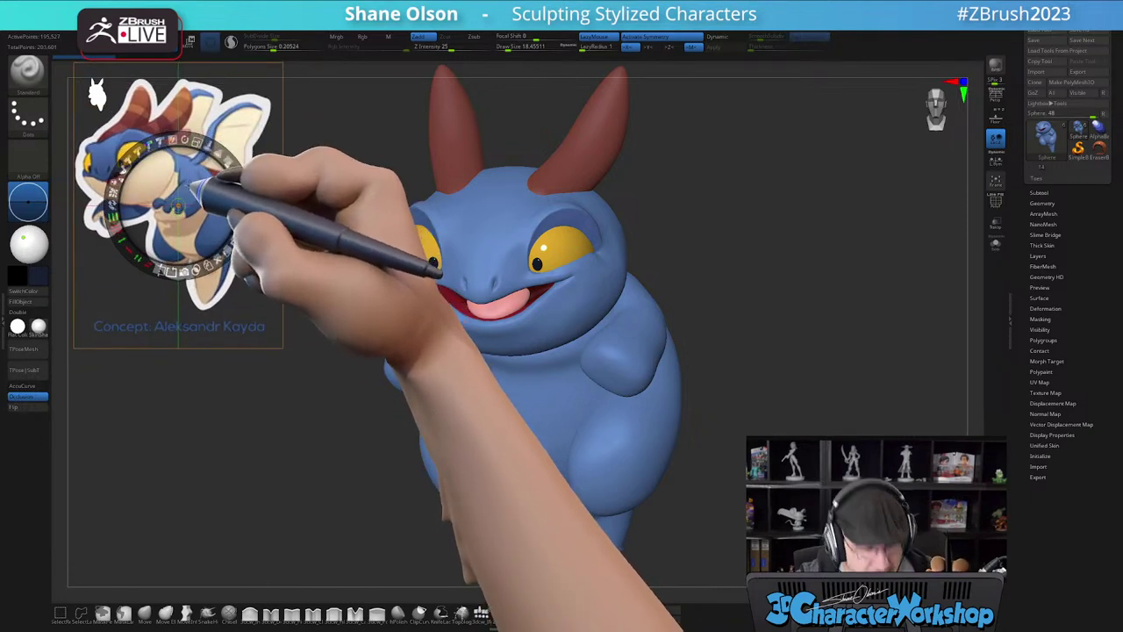
key(z)
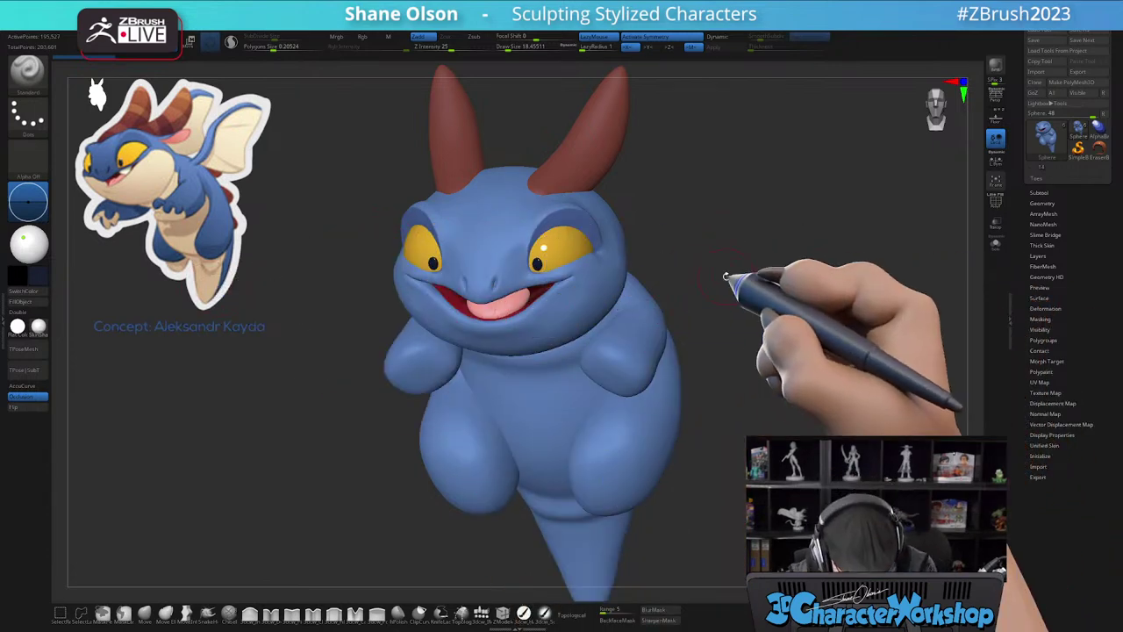
- Insert a mirrored pair of Appendage shapes in the body's blue as ears on the head behind the horns
alt+right_drag(624, 417, 604, 446)
right_drag(617, 328, 596, 330)
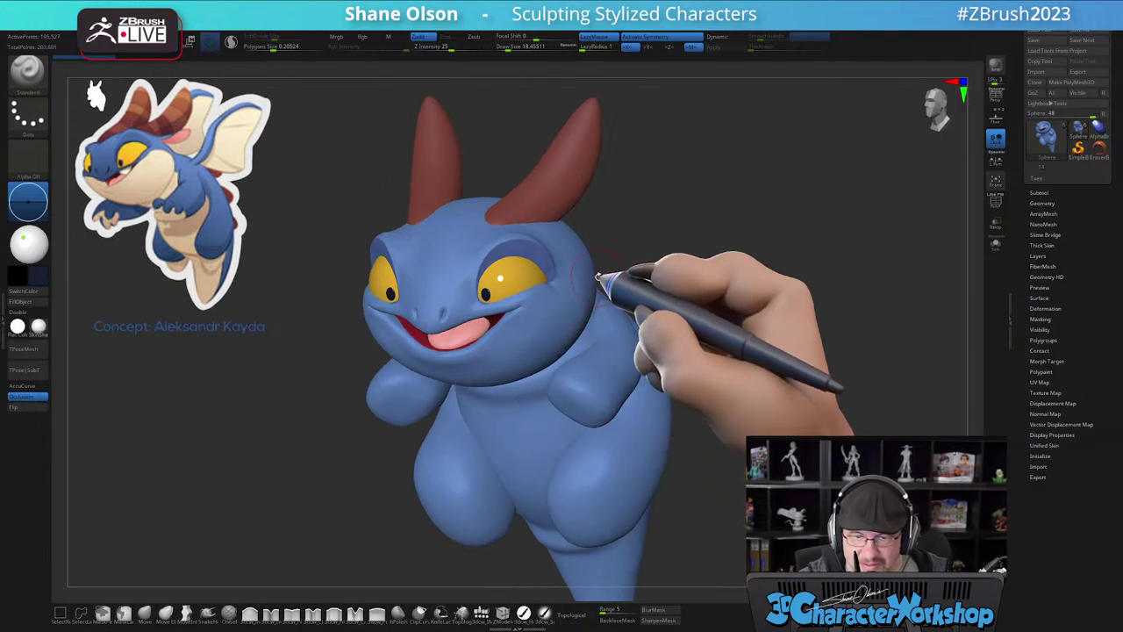
alt+right_drag(599, 276, 592, 302)
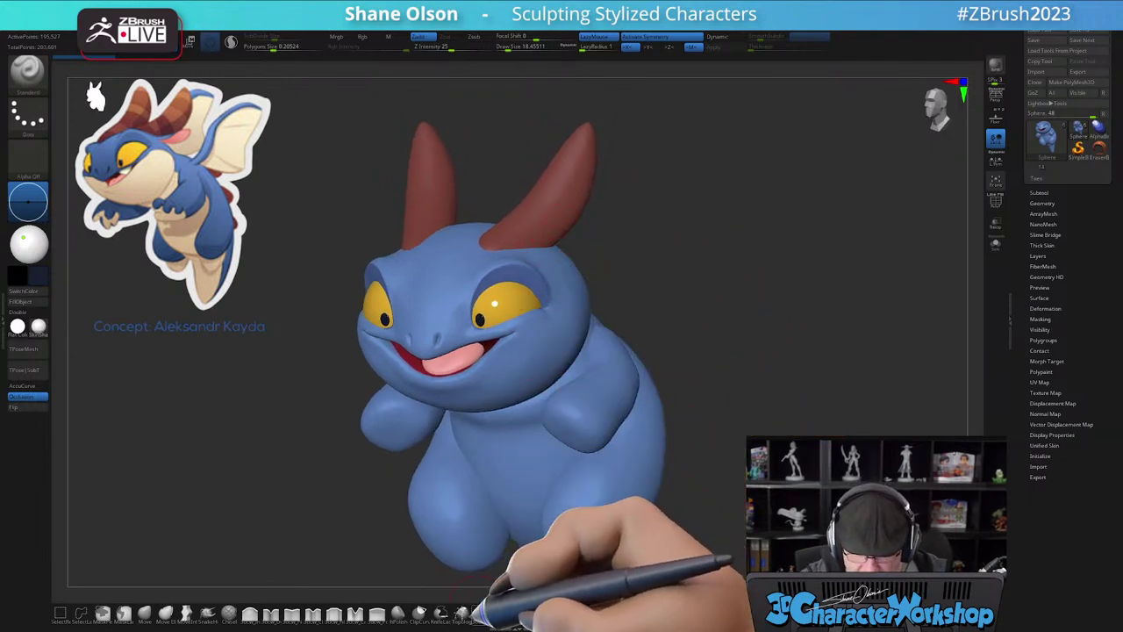
click(481, 613)
alt+right_drag(511, 419, 496, 459)
right_drag(573, 360, 549, 355)
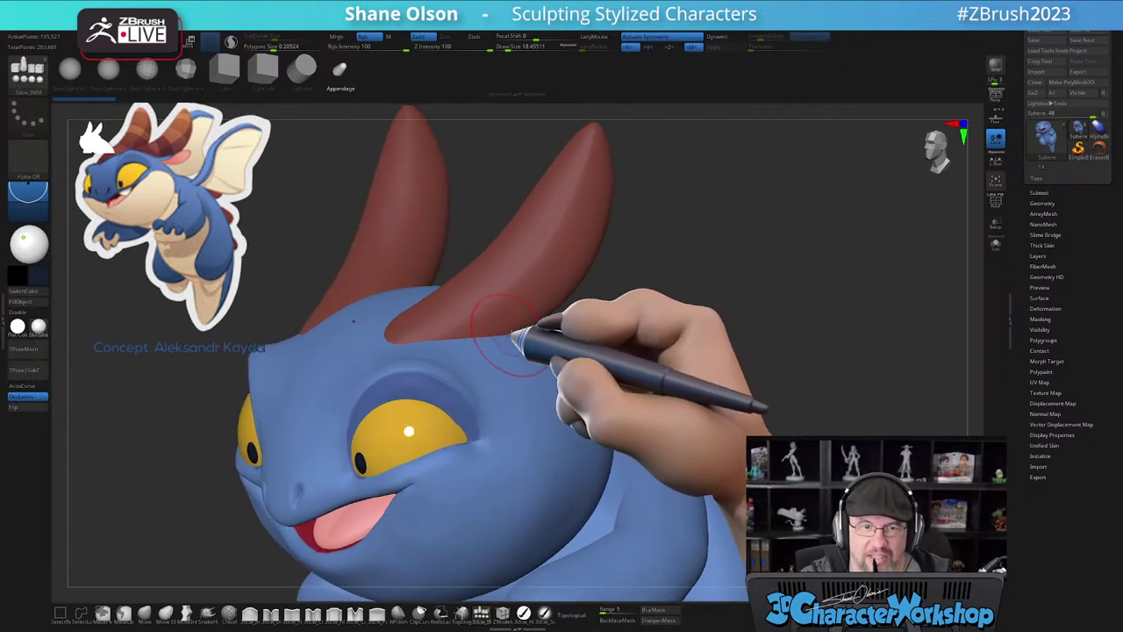
alt+right_drag(513, 337, 524, 326)
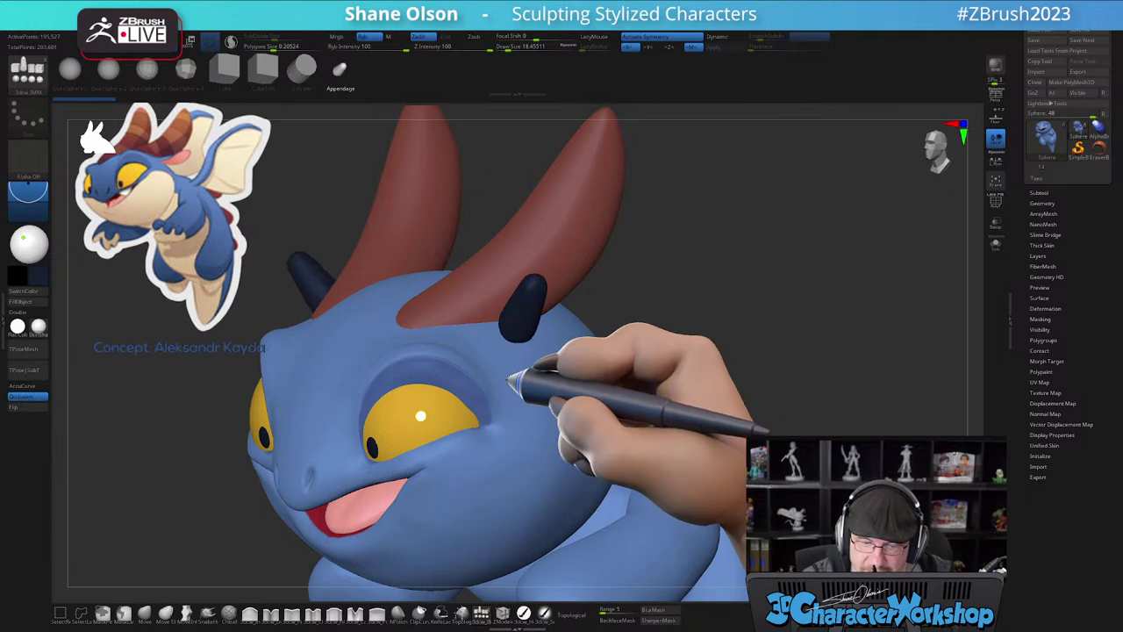
drag(506, 380, 507, 380)
key(ctrl+z)
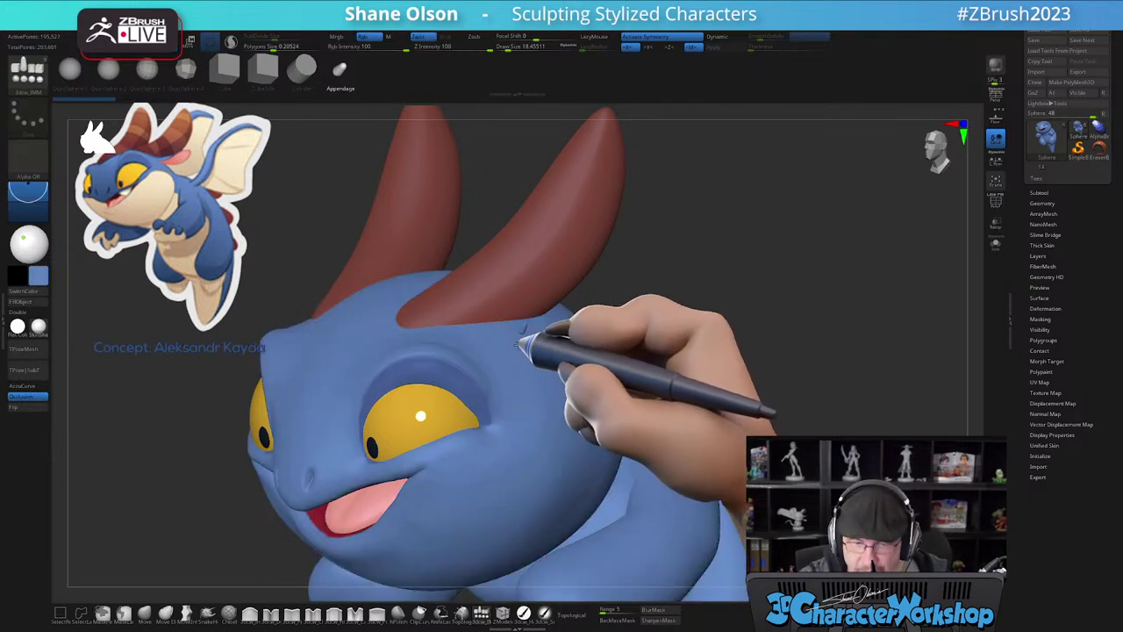
drag(511, 405, 512, 405)
- Reposition and rotate the inserted ears with the gizmo so they point outward and back from behind the horns
key(w)
right_drag(567, 381, 551, 406)
drag(495, 339, 427, 406)
drag(573, 317, 626, 299)
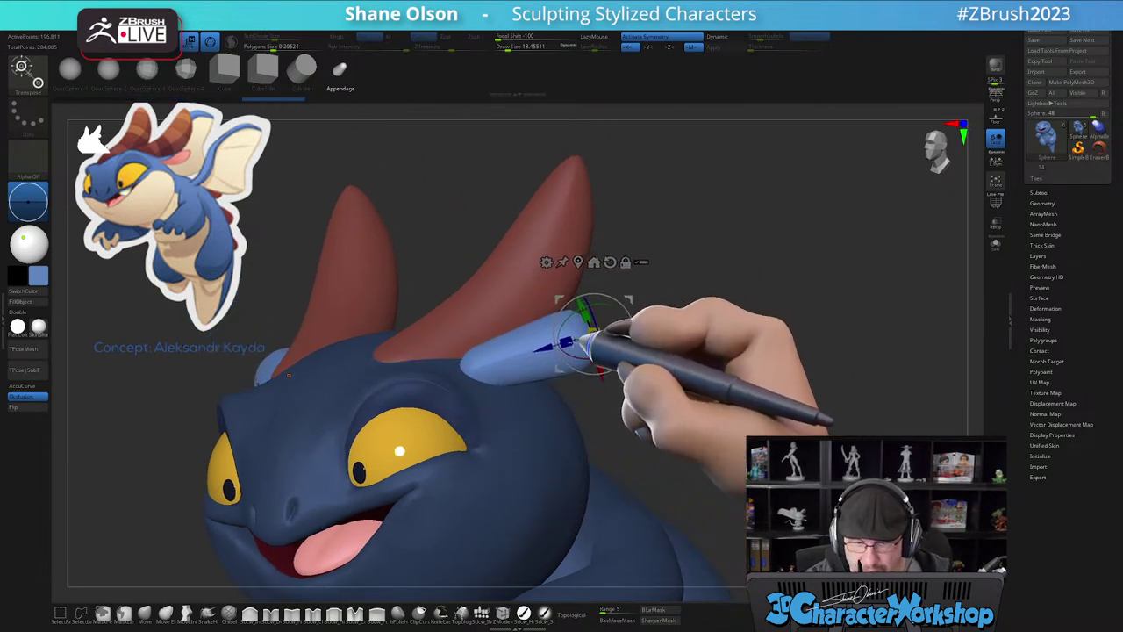
drag(540, 353, 541, 353)
drag(610, 308, 626, 293)
alt+drag(660, 349, 660, 380)
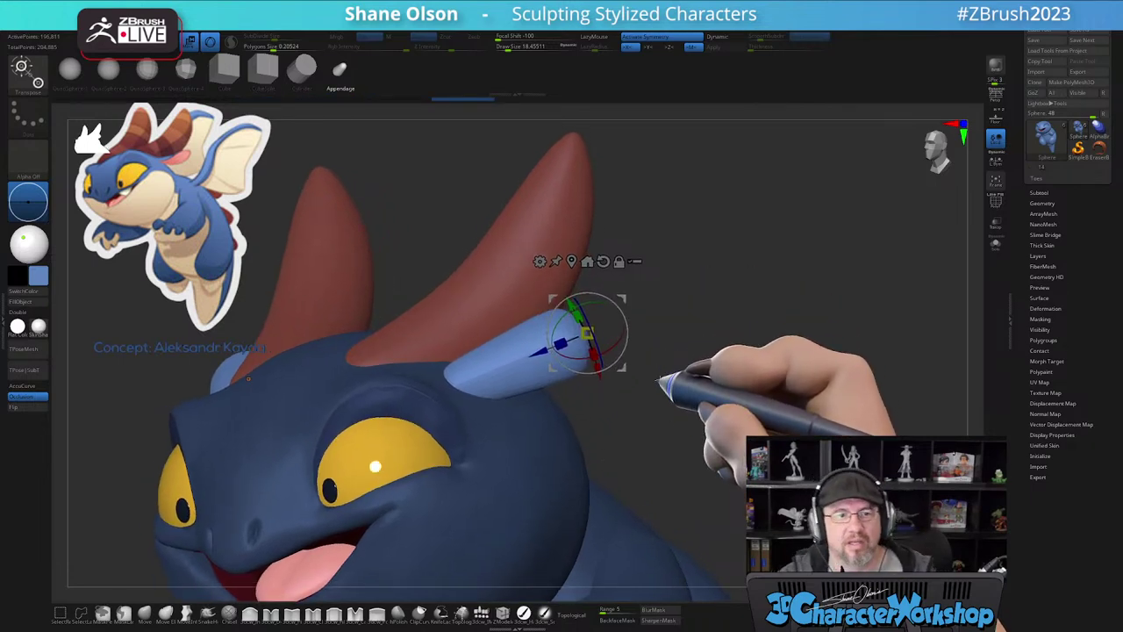
- Shape the mirrored ears with the Move brush into curved, flattened leaf forms that widen toward their tips
key(q)
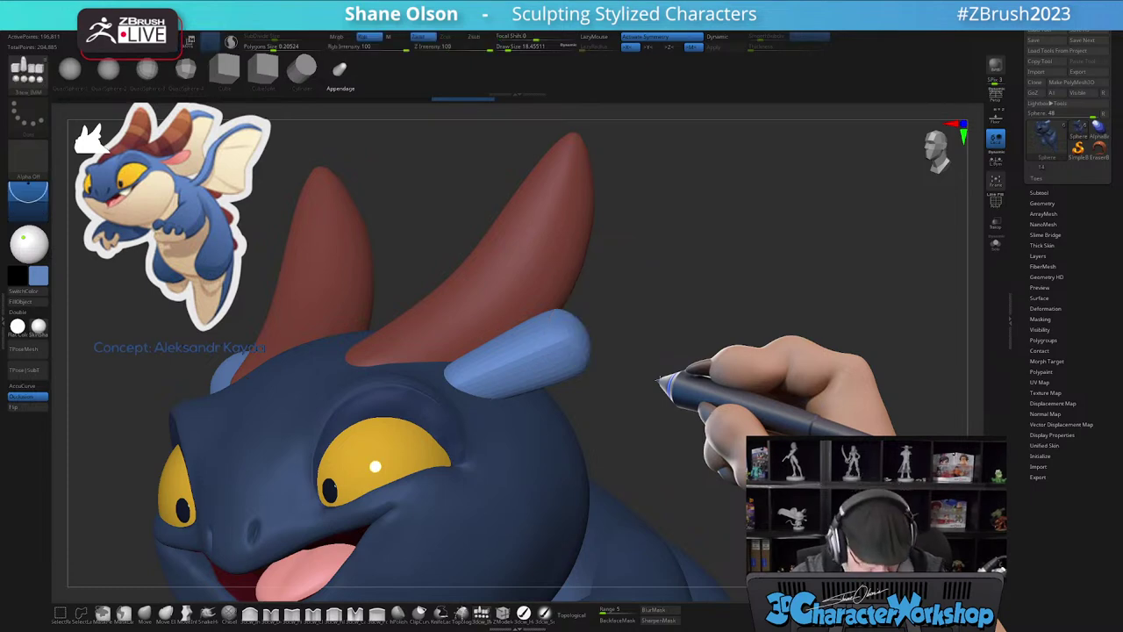
mouse_move(528, 411)
right_down()
mouse_move(552, 414)
mouse_move(524, 396)
right_up()
click(145, 614)
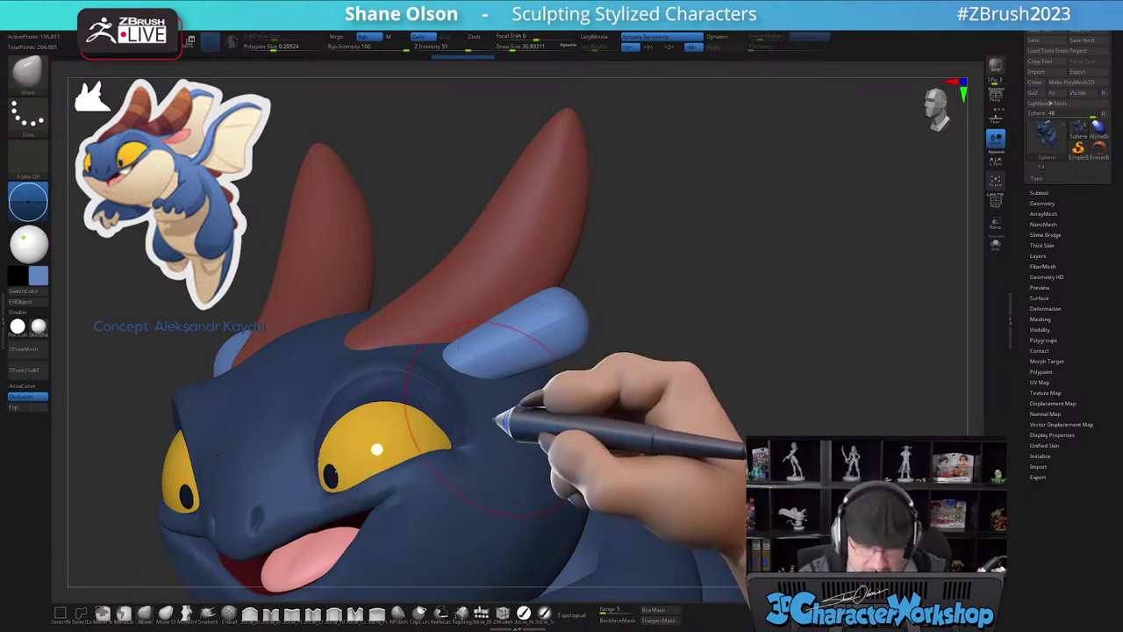
key(space)
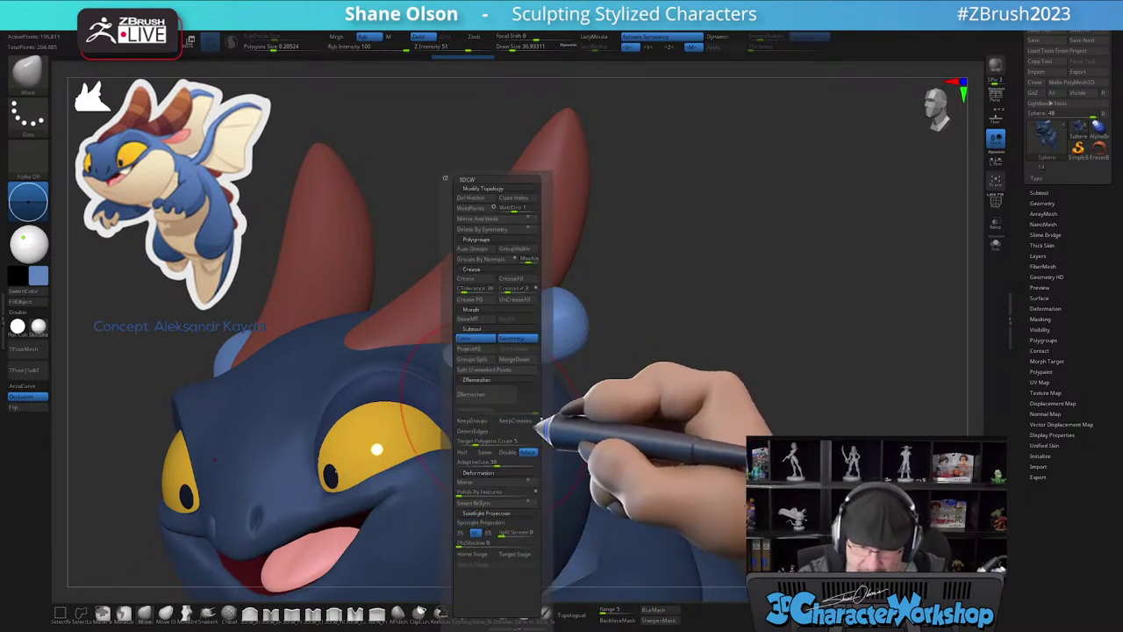
mouse_move(580, 331)
right_down()
mouse_move(589, 305)
mouse_move(575, 351)
right_up()
key(s)
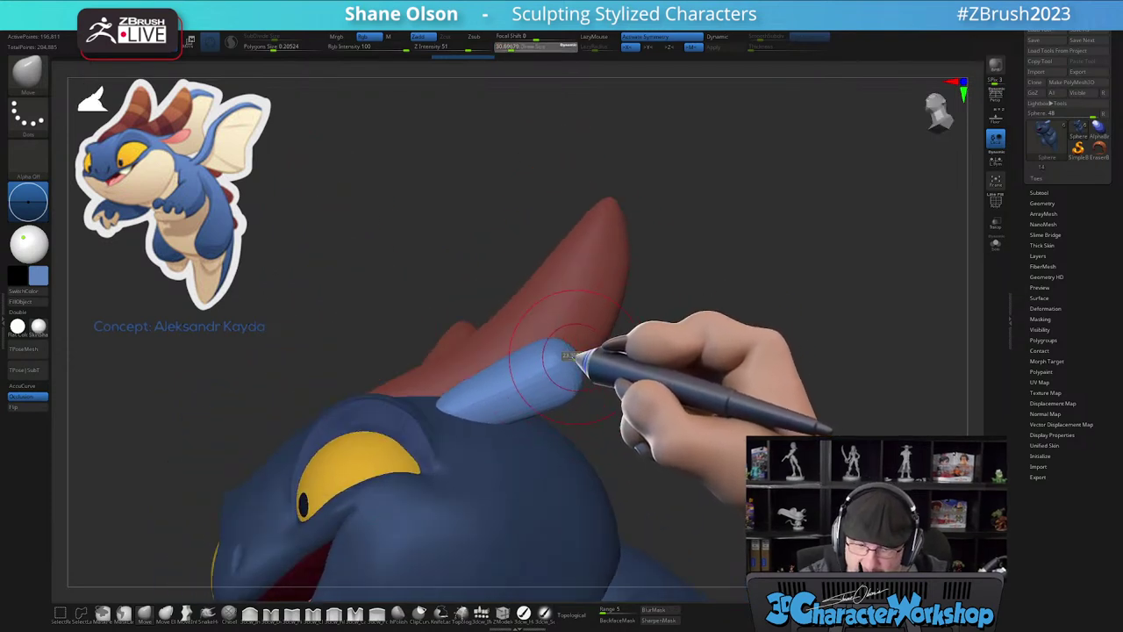
right_drag(601, 350, 583, 388)
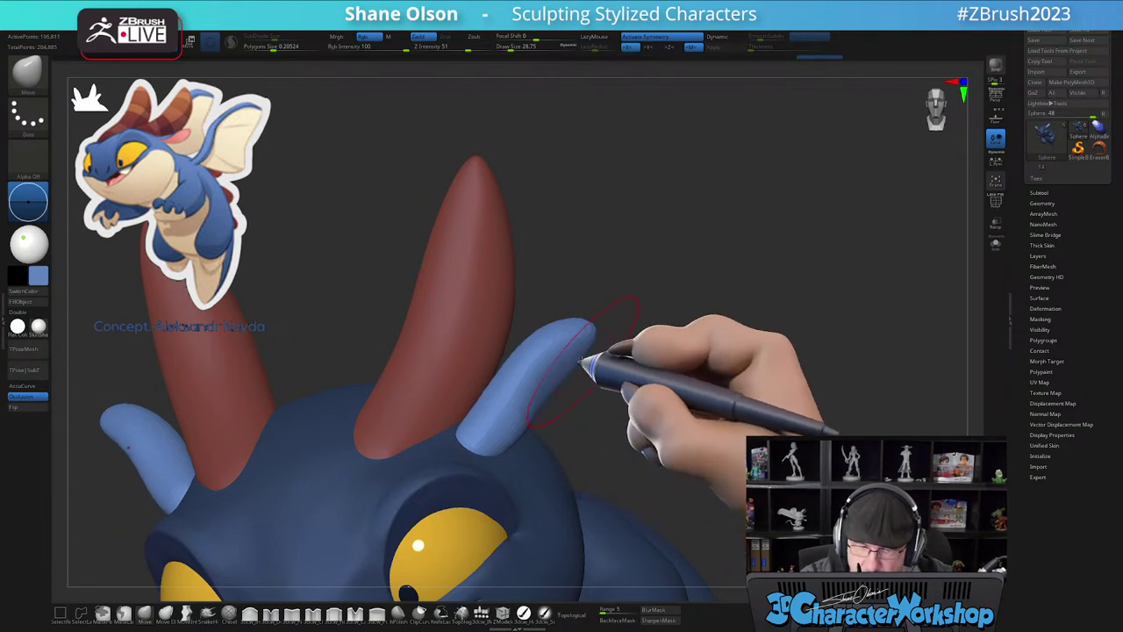
right_drag(581, 363, 576, 362)
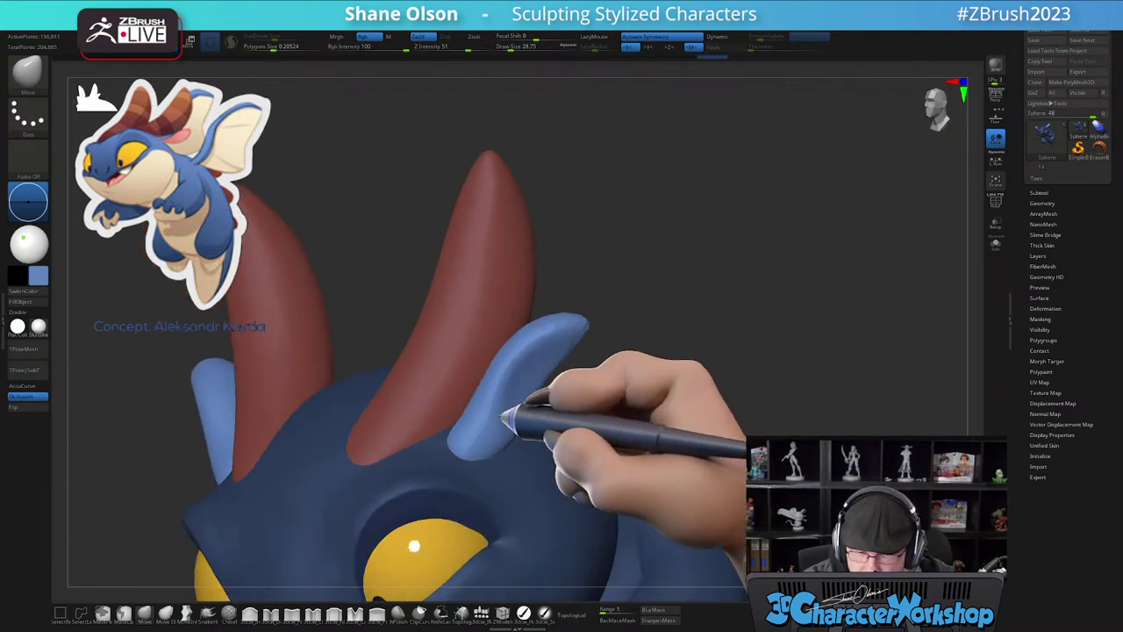
mouse_move(541, 401)
right_down()
mouse_move(557, 336)
mouse_move(548, 375)
mouse_move(521, 377)
mouse_move(544, 377)
mouse_move(521, 394)
mouse_move(549, 344)
mouse_move(530, 362)
mouse_move(552, 395)
right_up()
key(s)
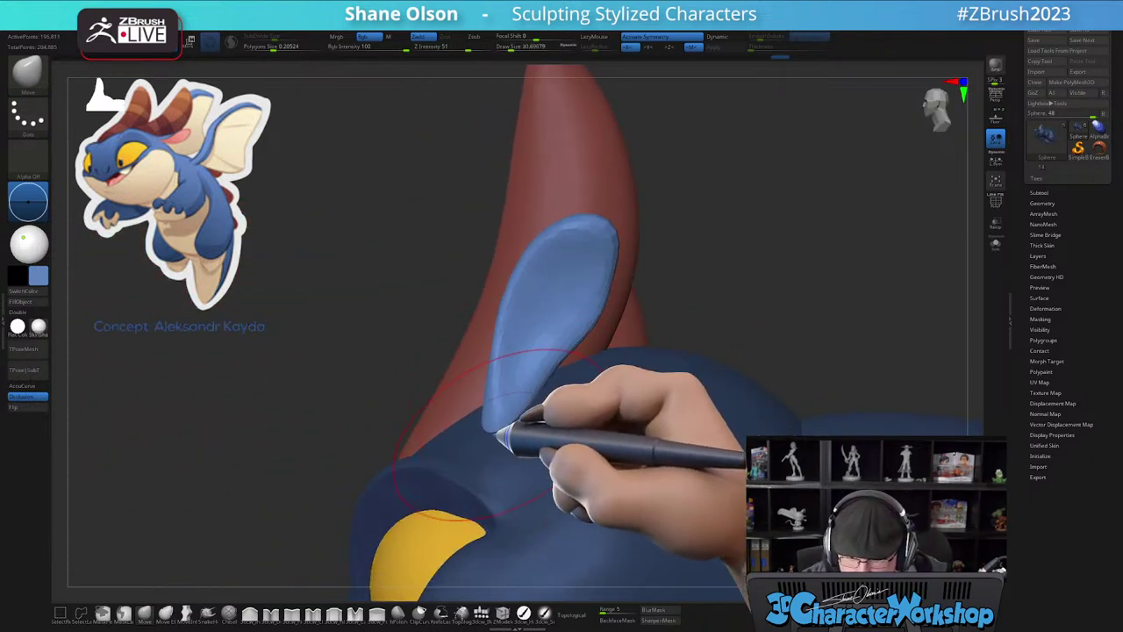
- Pull the ear tips out to a point with a smaller Move brush and smooth the inner ear surface
mouse_move(586, 271)
alt+right_down()
mouse_move(574, 319)
mouse_move(591, 293)
mouse_move(584, 276)
alt+right_up()
key(s)
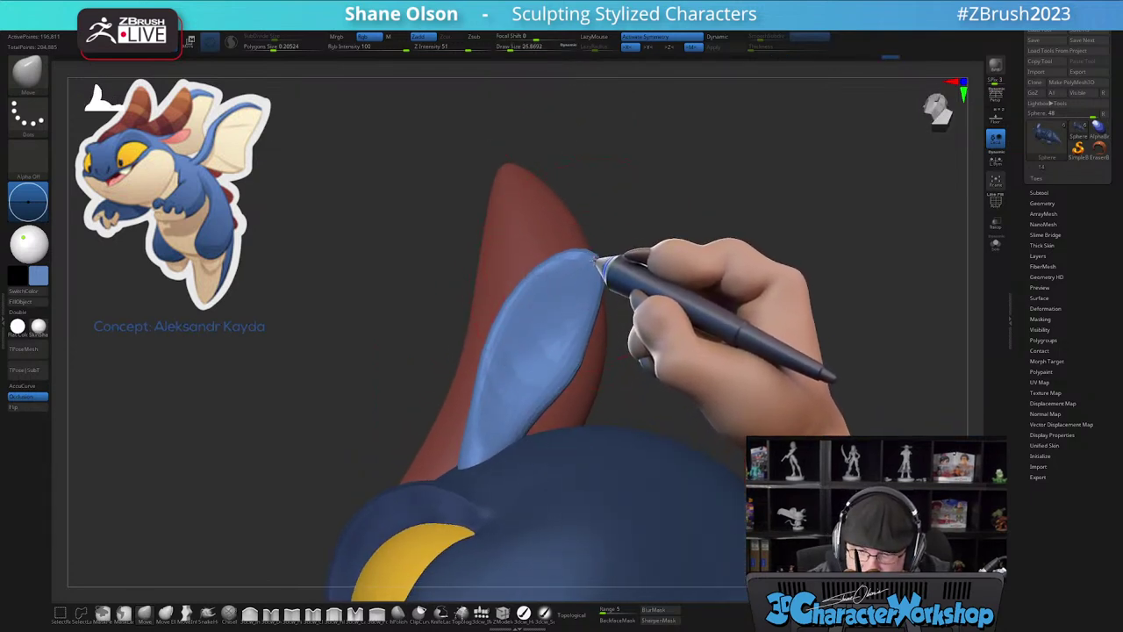
drag(588, 255, 602, 242)
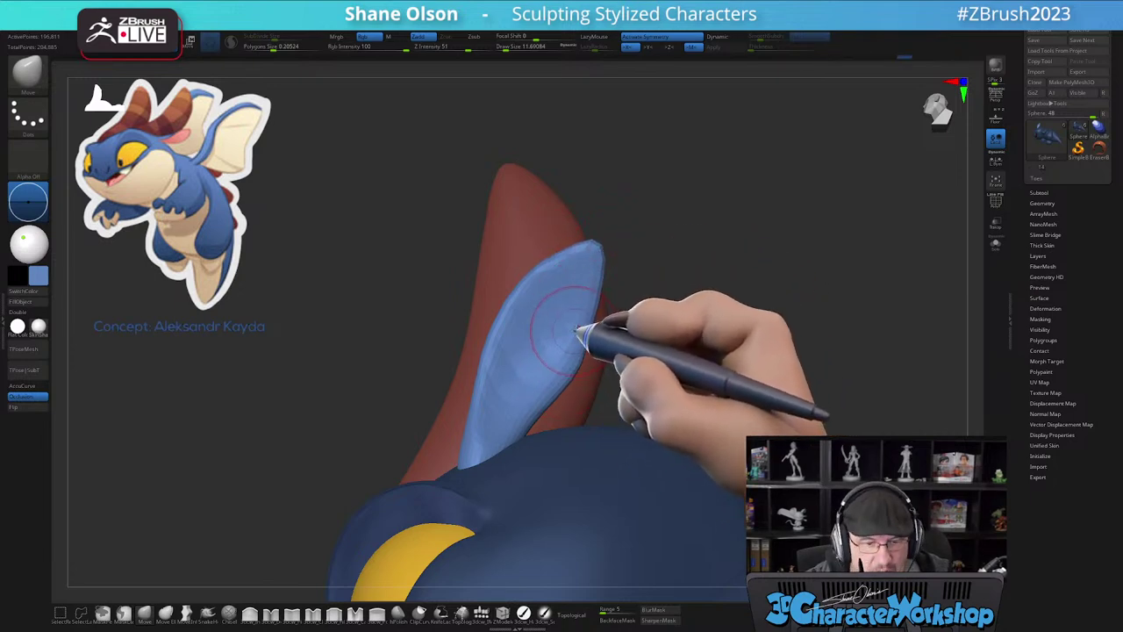
mouse_move(572, 358)
shift+mouse_down()
mouse_move(597, 268)
mouse_move(487, 414)
shift+mouse_up()
right_drag(503, 381, 532, 343)
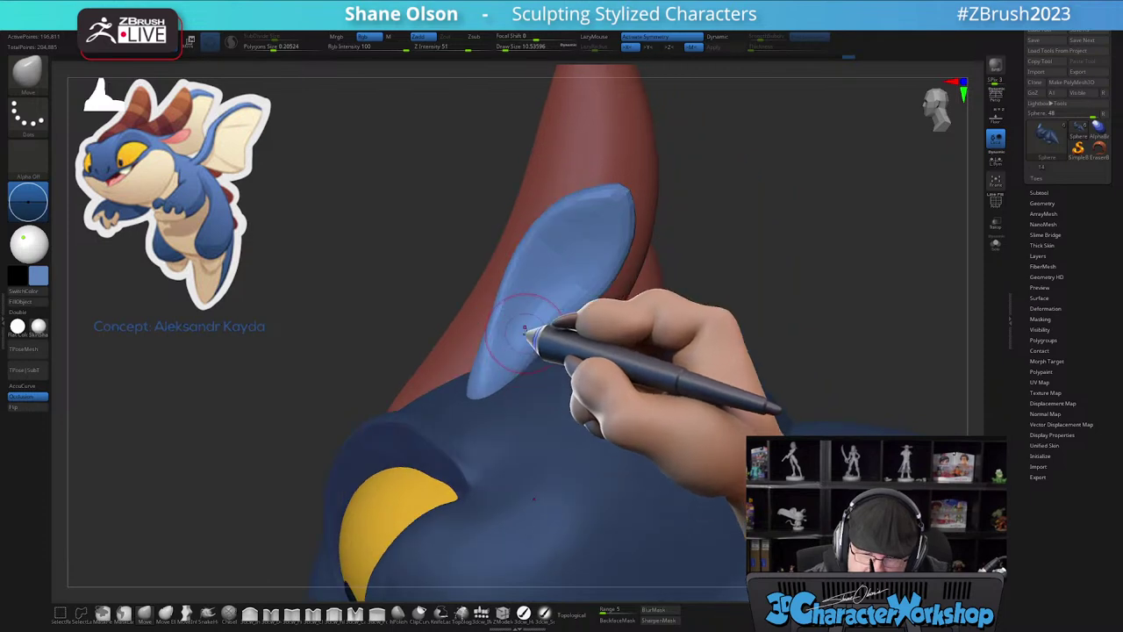
- Carve a first hollow along the inner face of the ears with the detail sculpting brush
click(268, 612)
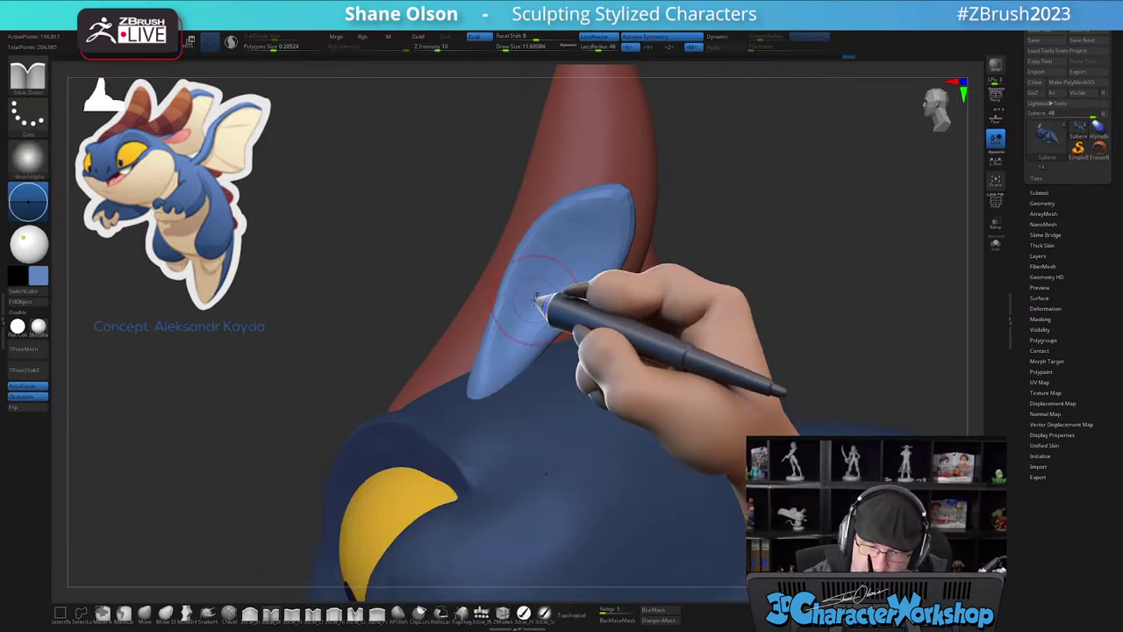
drag(503, 372, 521, 339)
mouse_move(521, 339)
right_down()
mouse_move(506, 365)
mouse_move(537, 312)
right_up()
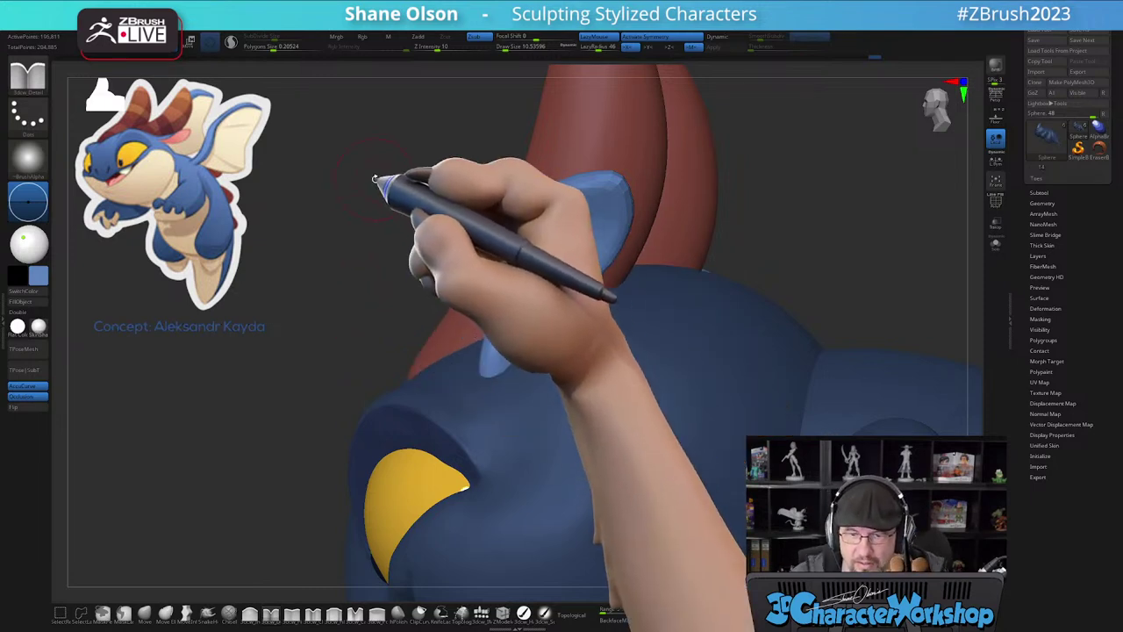
- Turn on Sculptris Pro, display the wireframe, lower the SubDivide Size and retessellate the ear by smoothing over it
key(shift+f)
key(shift+f)
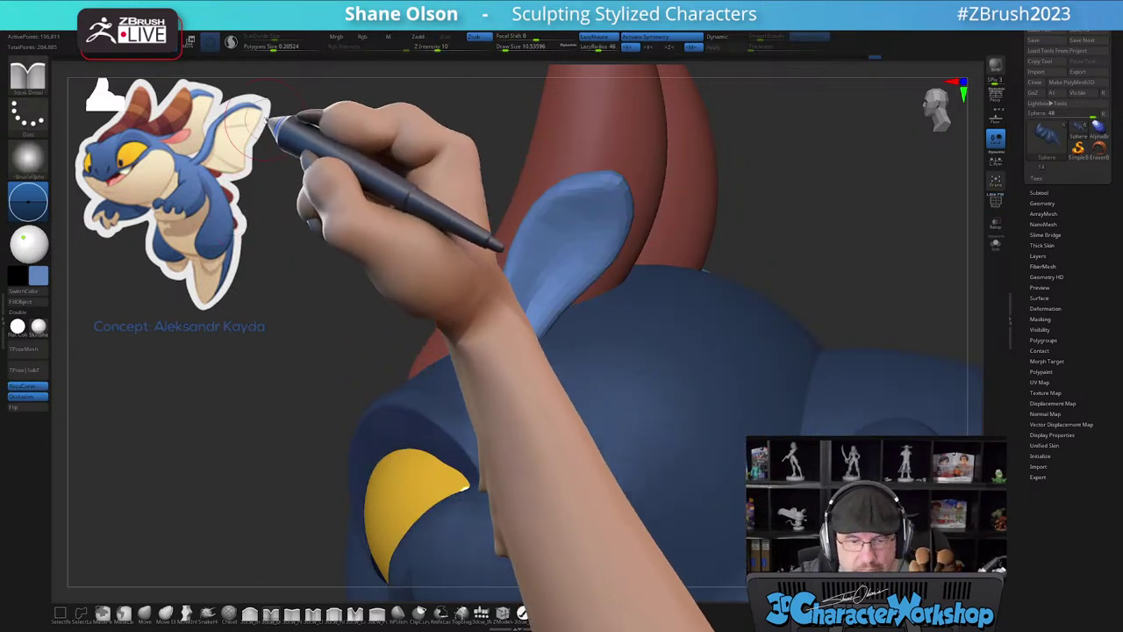
key(shift)
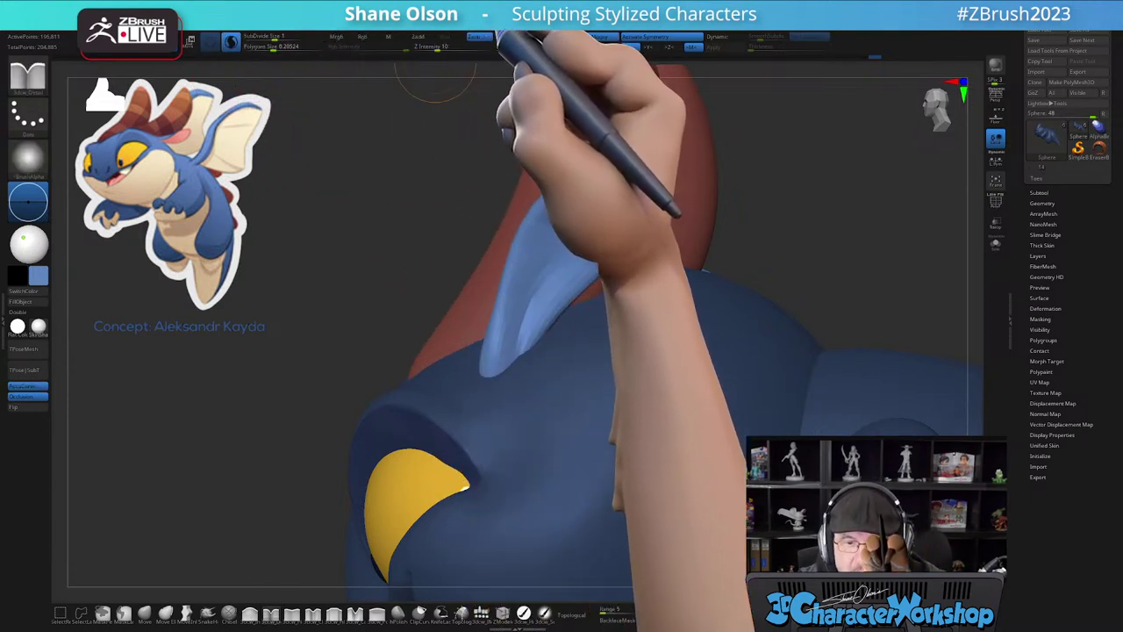
click(479, 24)
click(494, 149)
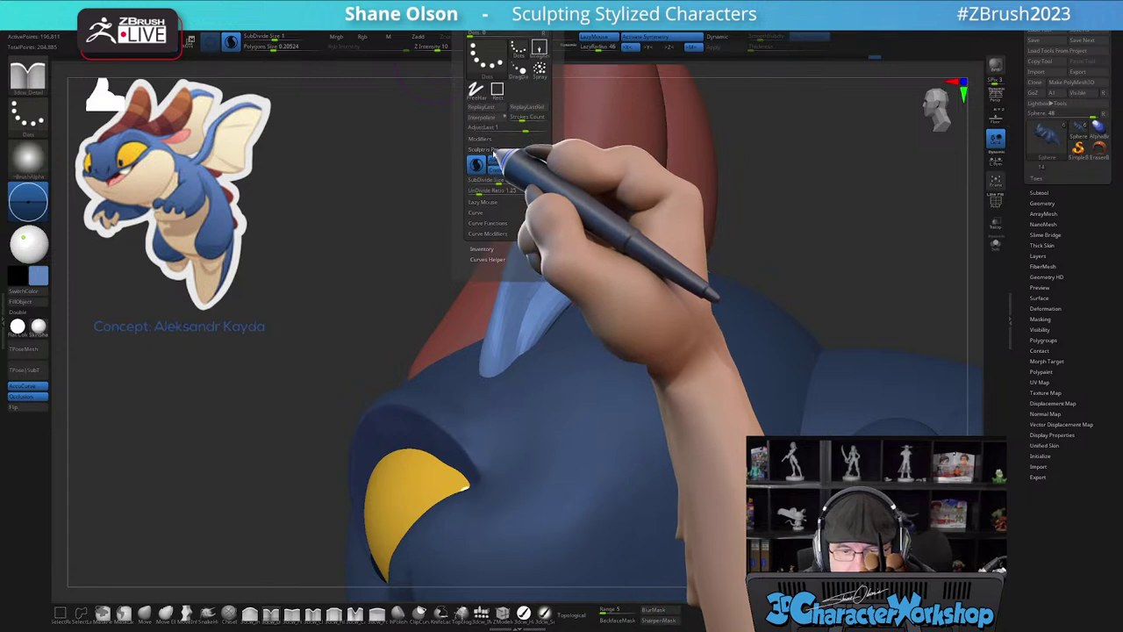
key(shift)
key(shift+f)
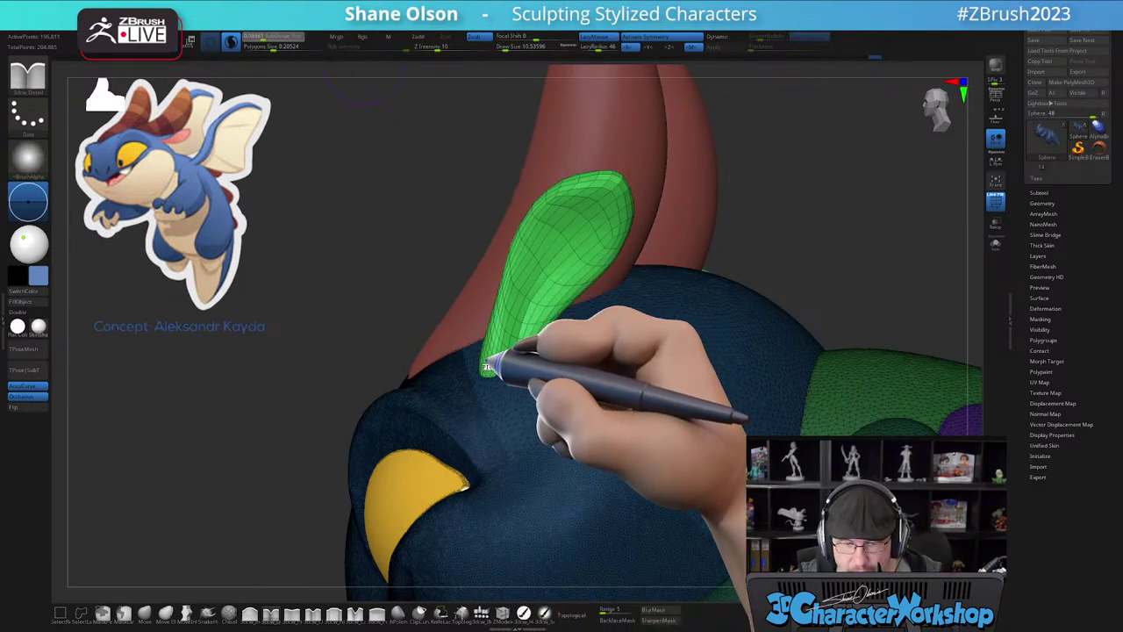
key(shift)
mouse_move(564, 275)
shift+mouse_down()
mouse_move(580, 216)
mouse_move(603, 193)
mouse_move(549, 336)
shift+mouse_up()
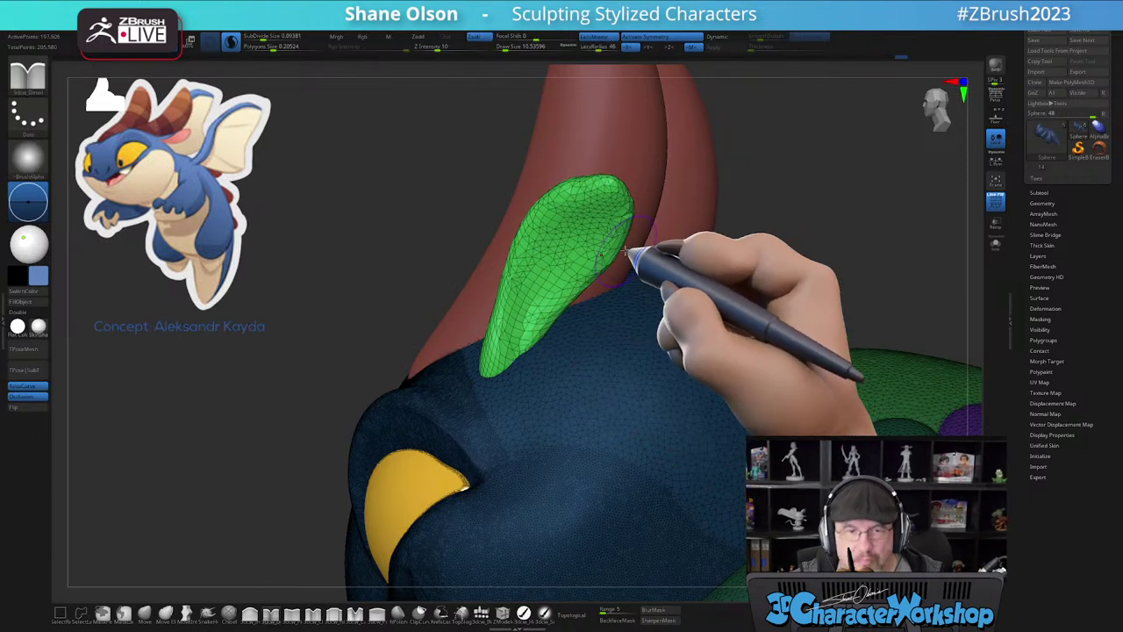
- Set the SubDivide Size to 0.04079 and brush over the whole ear to give it a denser mesh
shift+click(267, 37)
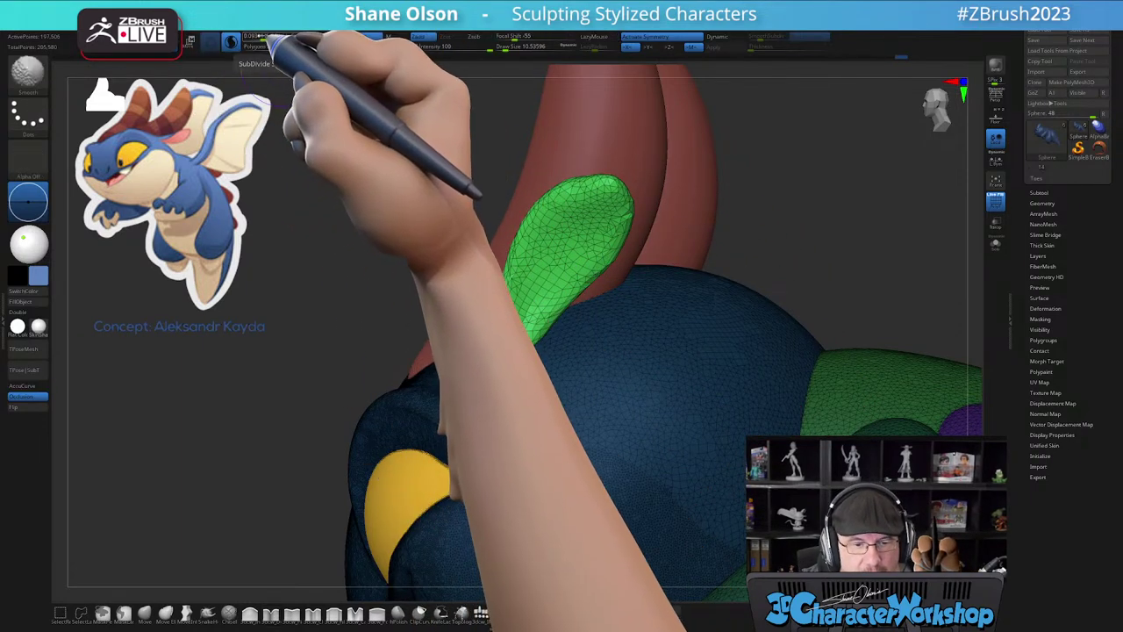
mouse_move(551, 259)
shift+mouse_down()
mouse_move(593, 234)
mouse_move(507, 338)
shift+mouse_up()
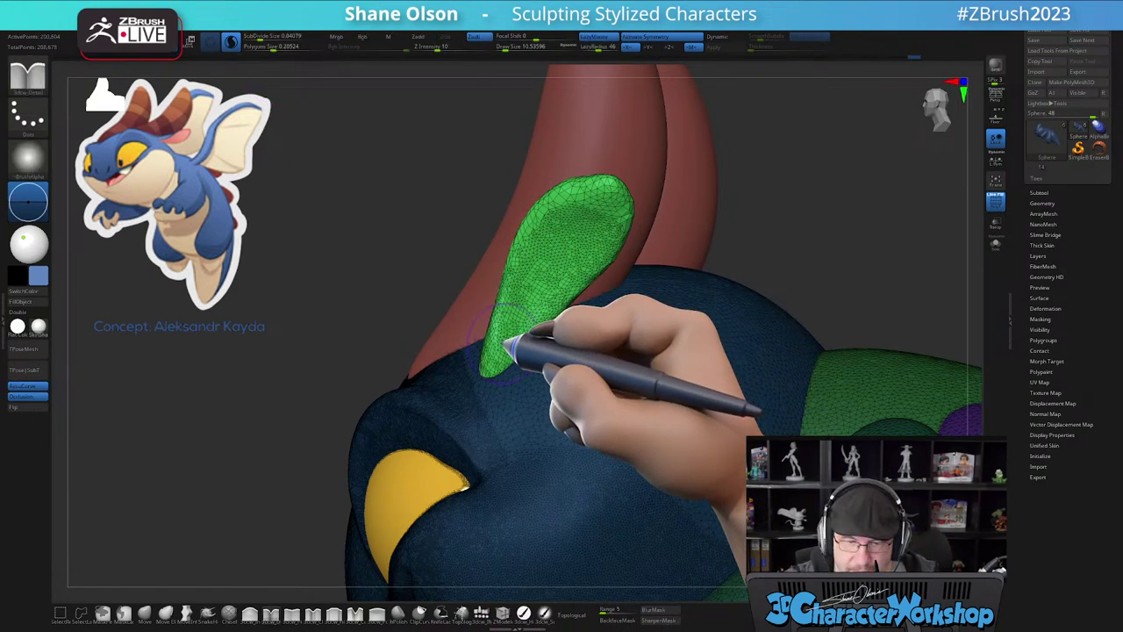
key(shift)
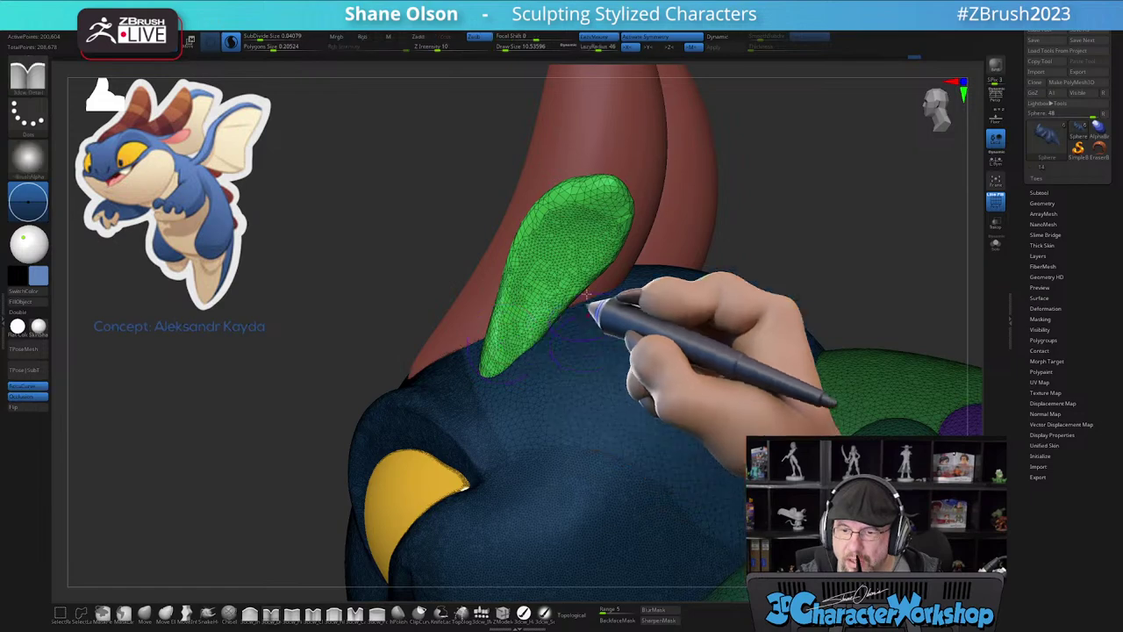
mouse_move(547, 289)
shift+mouse_down()
mouse_move(609, 201)
mouse_move(595, 243)
shift+mouse_up()
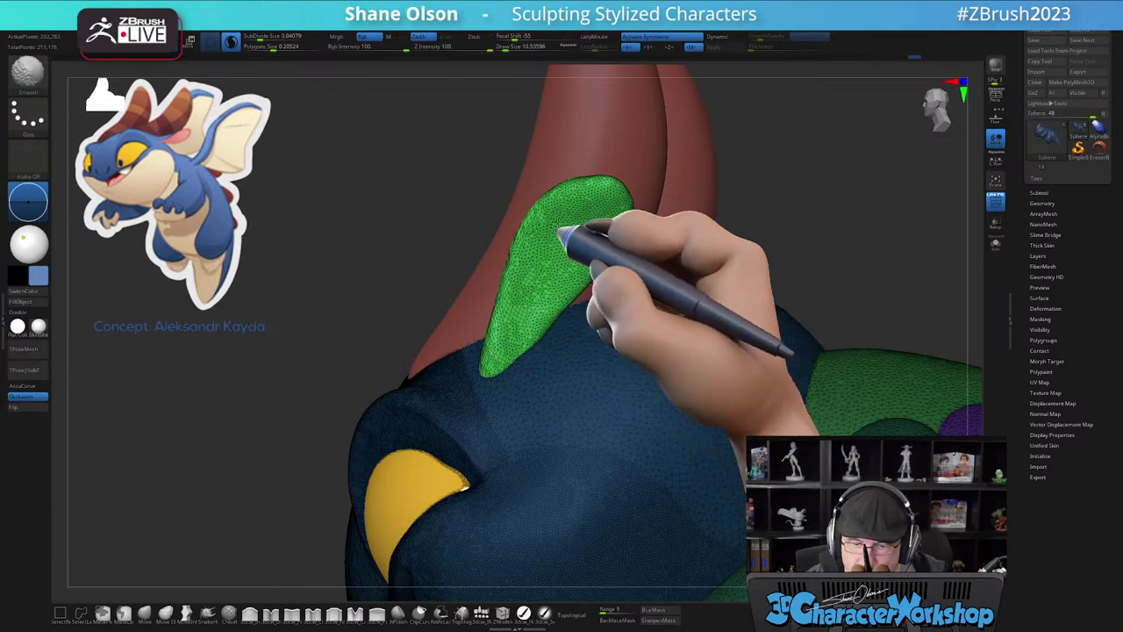
- Smooth the ear's faces and edges from all sides at the finer density and hide the wireframe
right_drag(584, 244, 649, 286)
mouse_move(561, 299)
shift+mouse_down()
mouse_move(623, 188)
mouse_move(559, 300)
mouse_move(566, 323)
shift+mouse_up()
right_drag(642, 303, 603, 331)
mouse_move(561, 349)
shift+mouse_down()
mouse_move(553, 341)
mouse_move(680, 197)
shift+mouse_up()
right_drag(689, 217, 597, 250)
mouse_move(515, 206)
shift+mouse_down()
mouse_move(539, 219)
mouse_move(561, 263)
shift+mouse_up()
mouse_move(575, 272)
right_down()
mouse_move(571, 301)
mouse_move(619, 301)
mouse_move(624, 254)
right_up()
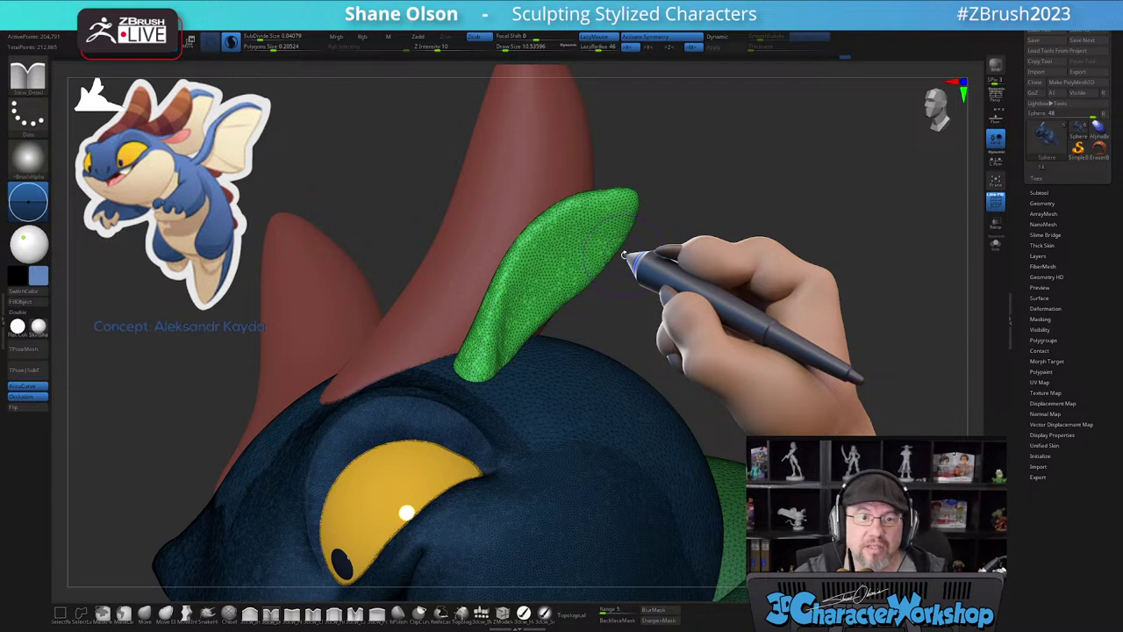
ctrl+right_drag(560, 292, 579, 255)
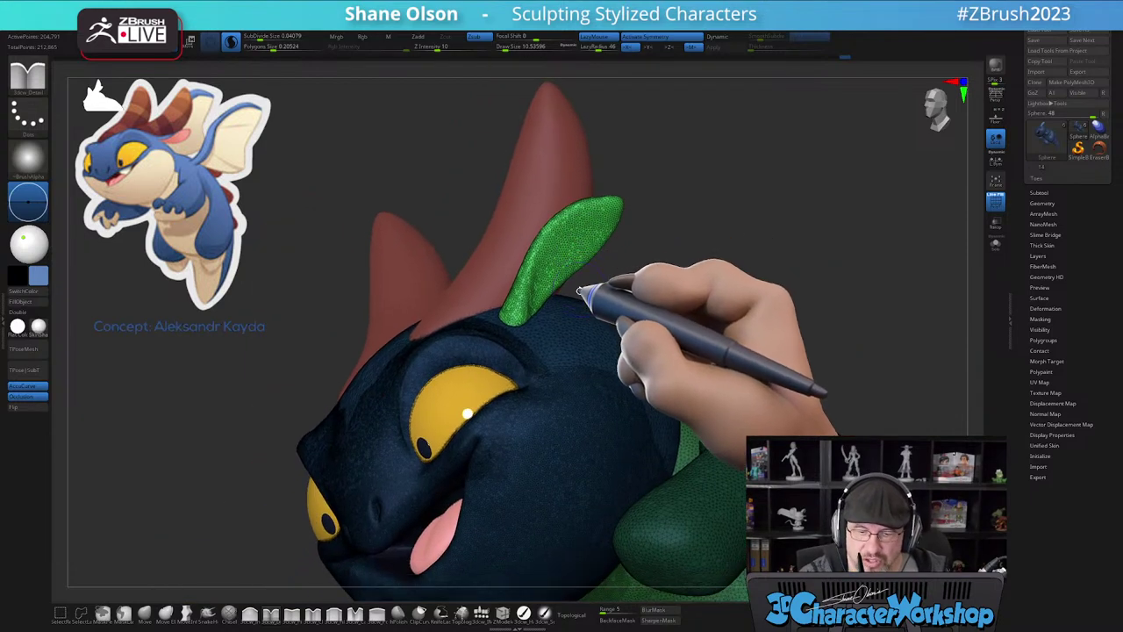
key(shift+f)
right_drag(578, 294, 598, 301)
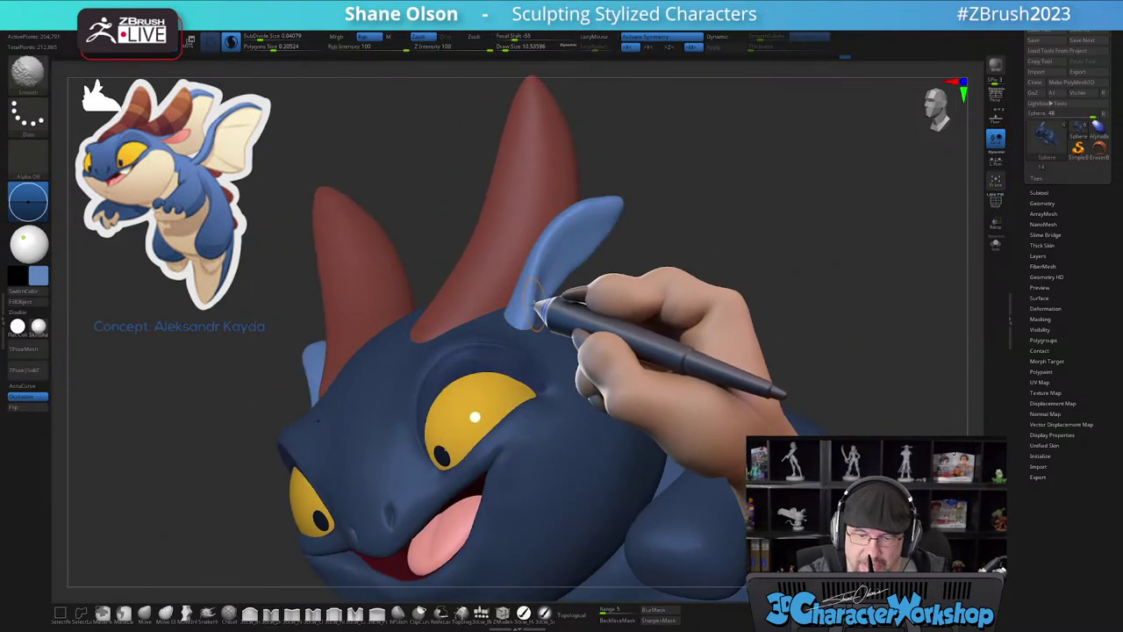
shift+drag(584, 230, 575, 246)
- Carve the inner ear with the detail brush to leave a raised rim along the front edge, and smooth the hollow
ctrl+right_drag(561, 270, 528, 337)
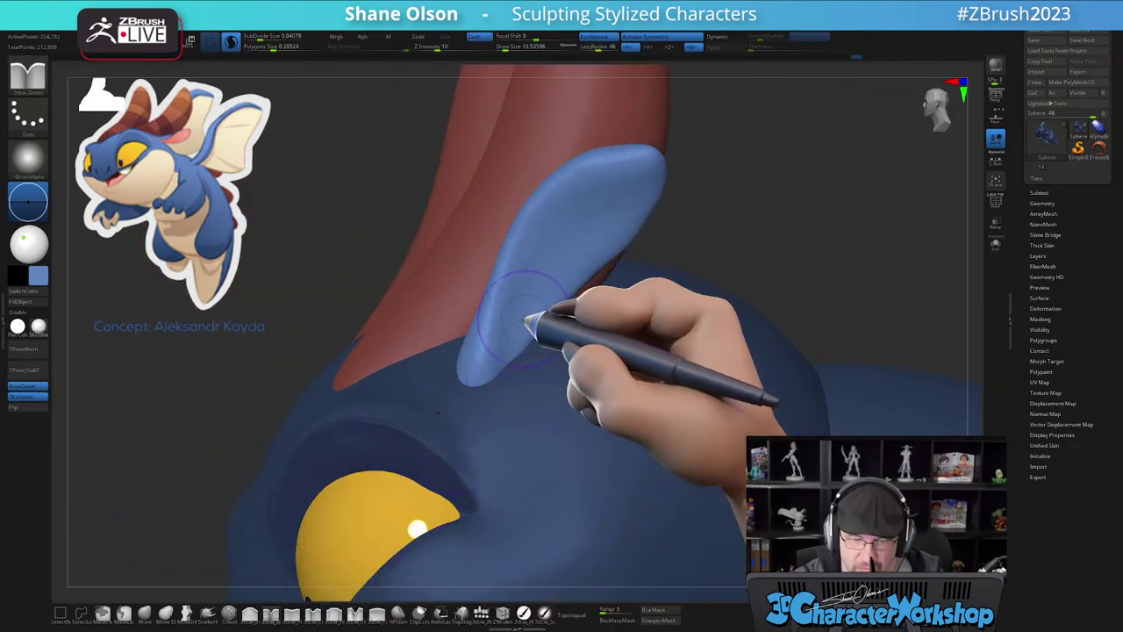
right_drag(517, 320, 506, 360)
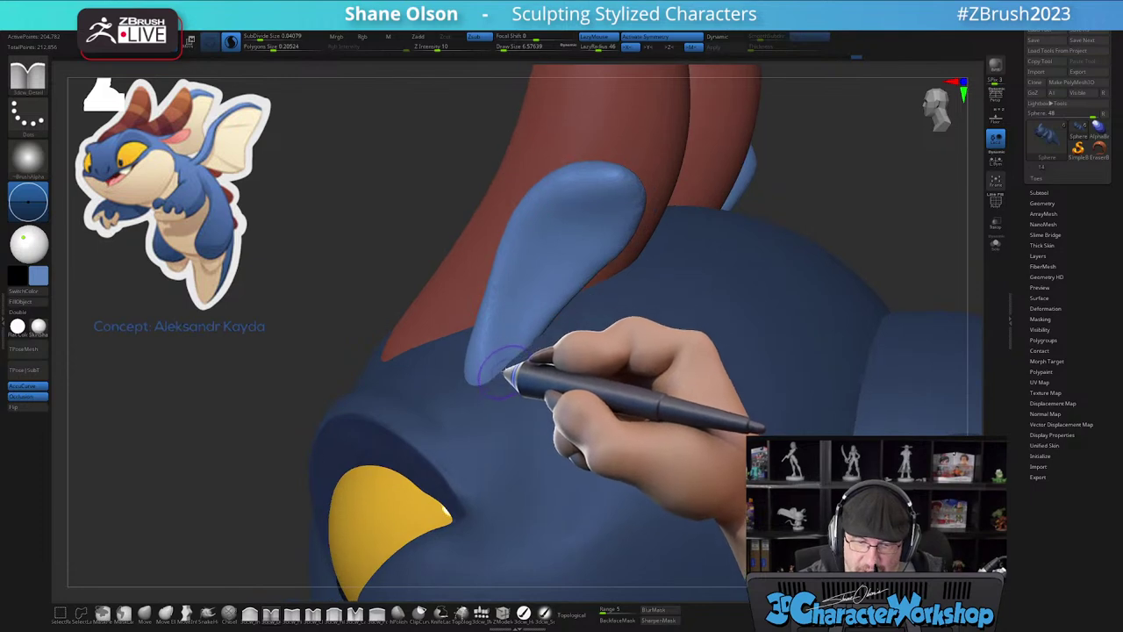
drag(509, 290, 591, 214)
mouse_move(544, 353)
right_down()
mouse_move(539, 299)
mouse_move(509, 379)
right_up()
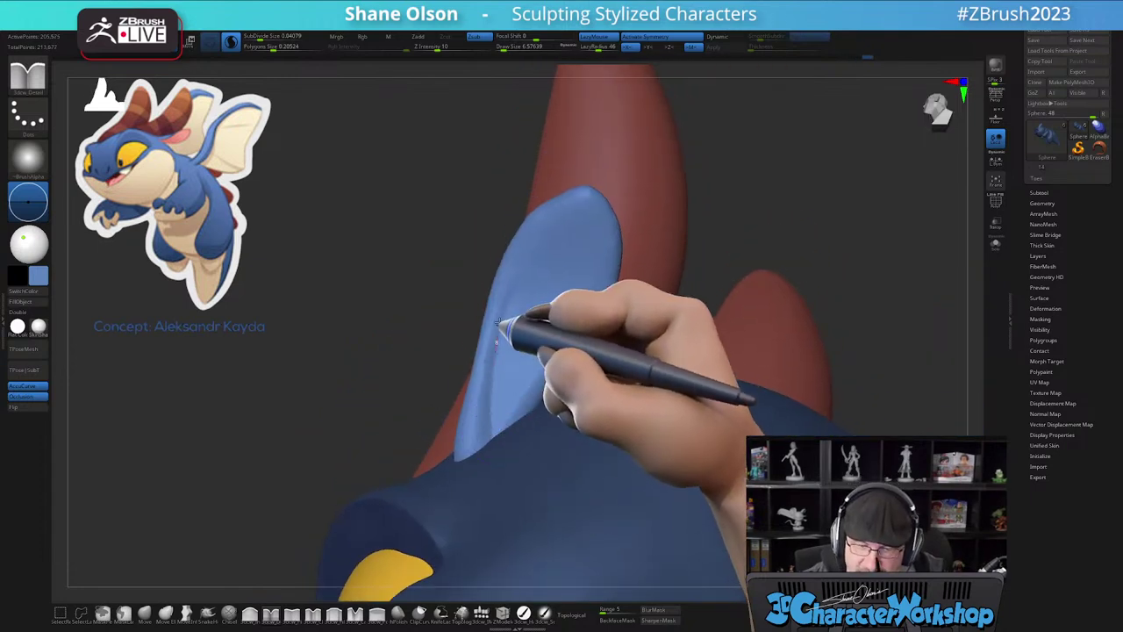
drag(550, 237, 598, 219)
mouse_move(549, 346)
right_down()
mouse_move(577, 326)
mouse_move(547, 364)
right_up()
shift+drag(553, 255, 600, 214)
mouse_move(530, 335)
right_down()
mouse_move(556, 328)
mouse_move(532, 338)
right_up()
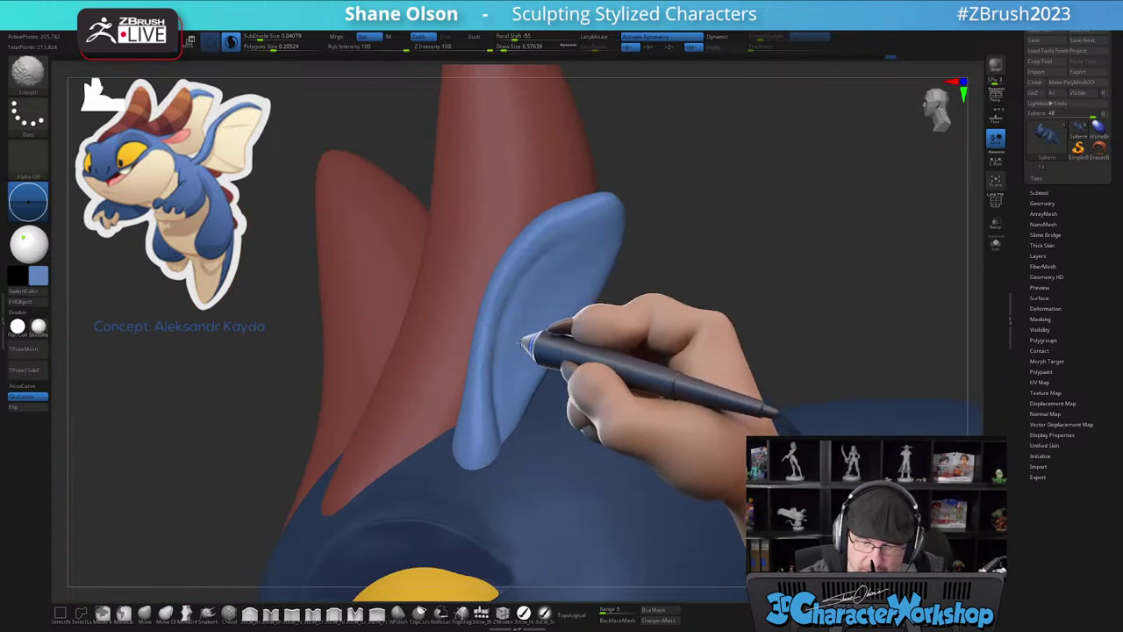
shift+drag(566, 256, 552, 305)
mouse_move(552, 306)
right_down()
mouse_move(530, 338)
mouse_move(540, 347)
right_up()
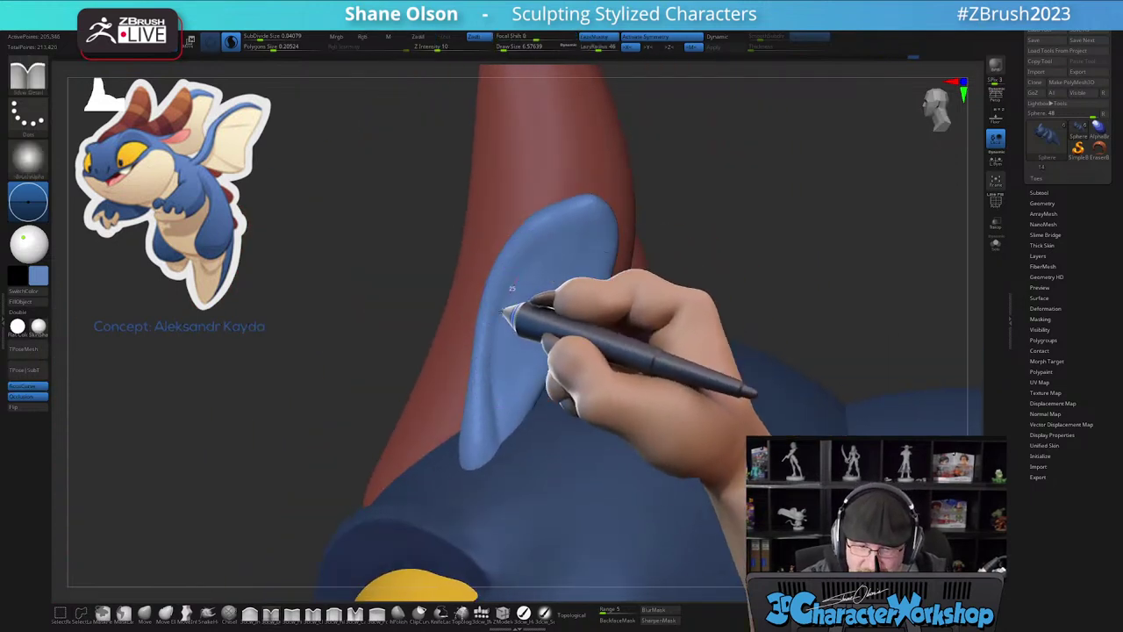
- Extend the carved groove down to the base of the ear and smooth its transition into the inner surface
drag(496, 418, 500, 489)
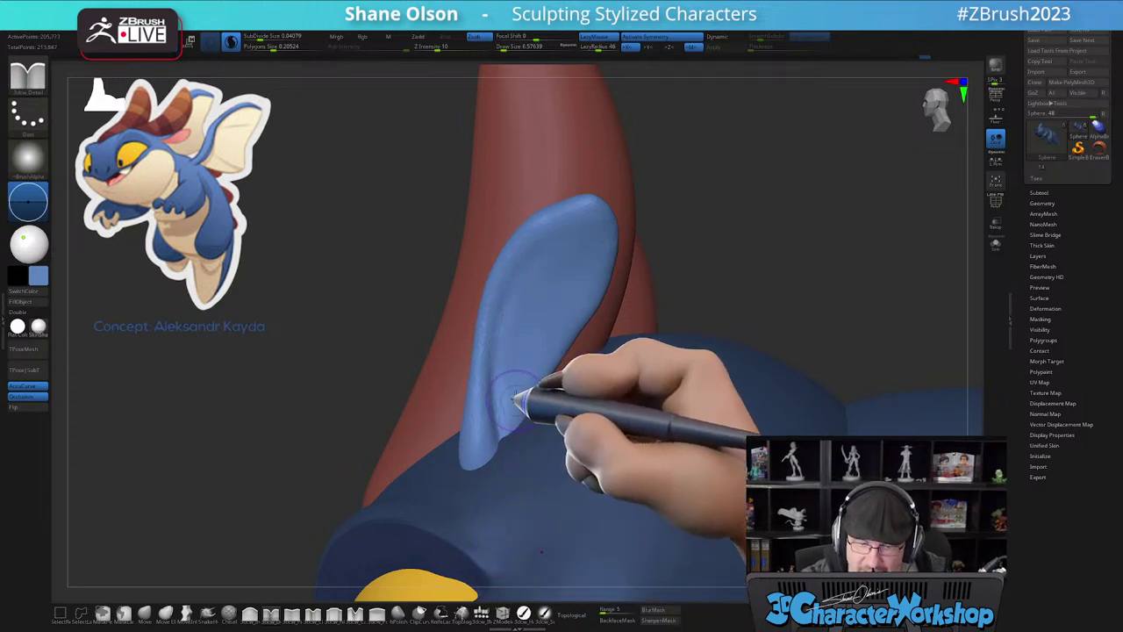
right_drag(514, 396, 508, 404)
shift+drag(515, 386, 537, 375)
mouse_move(555, 409)
right_down()
mouse_move(587, 416)
mouse_move(551, 430)
mouse_move(526, 418)
right_up()
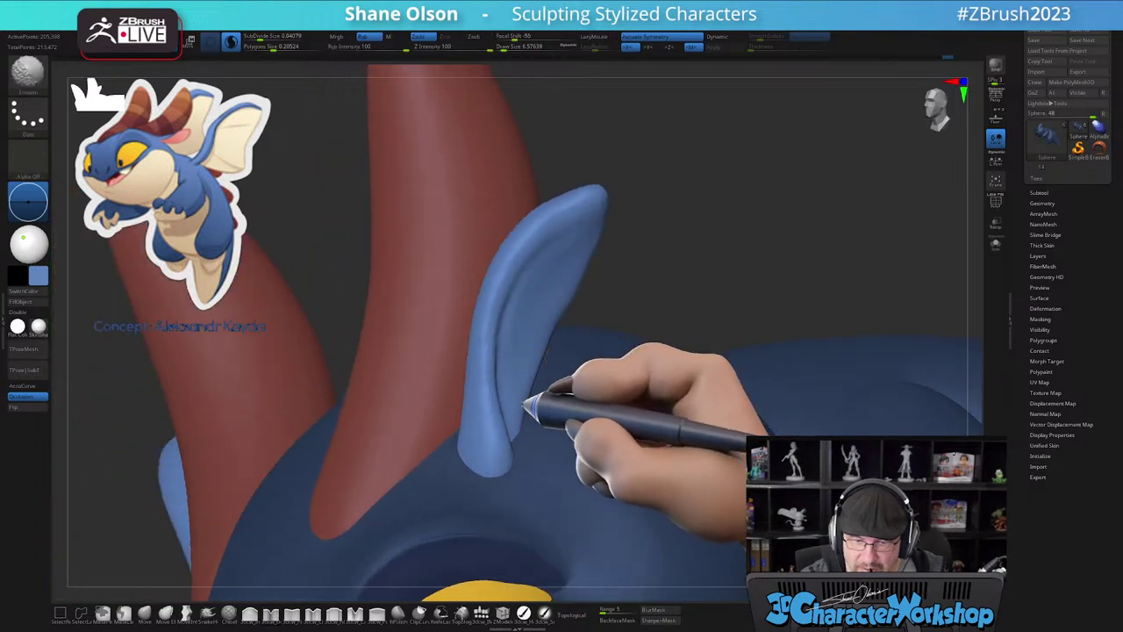
mouse_move(571, 286)
shift+mouse_down()
mouse_move(601, 238)
mouse_move(557, 319)
shift+mouse_up()
shift+drag(529, 391, 525, 428)
- Reshape the base and middle of the ear with the Move brush so it sits better on the head
mouse_move(556, 421)
ctrl+right_down()
mouse_move(567, 351)
mouse_move(596, 441)
mouse_move(565, 445)
ctrl+right_up()
right_drag(621, 425, 593, 510)
right_drag(665, 502, 555, 335)
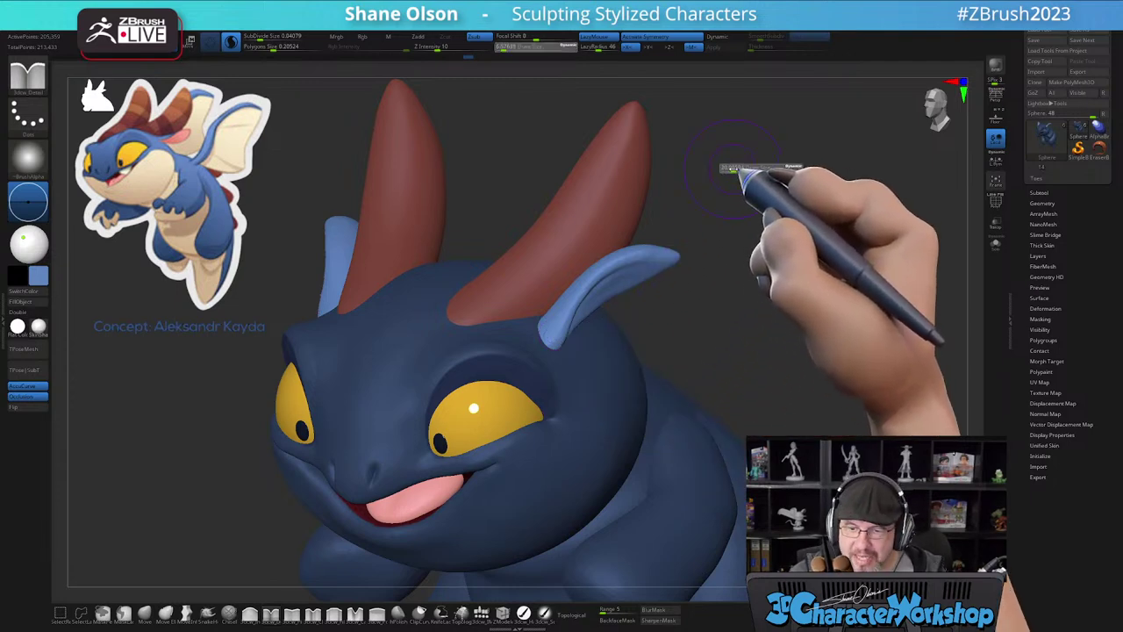
click(145, 613)
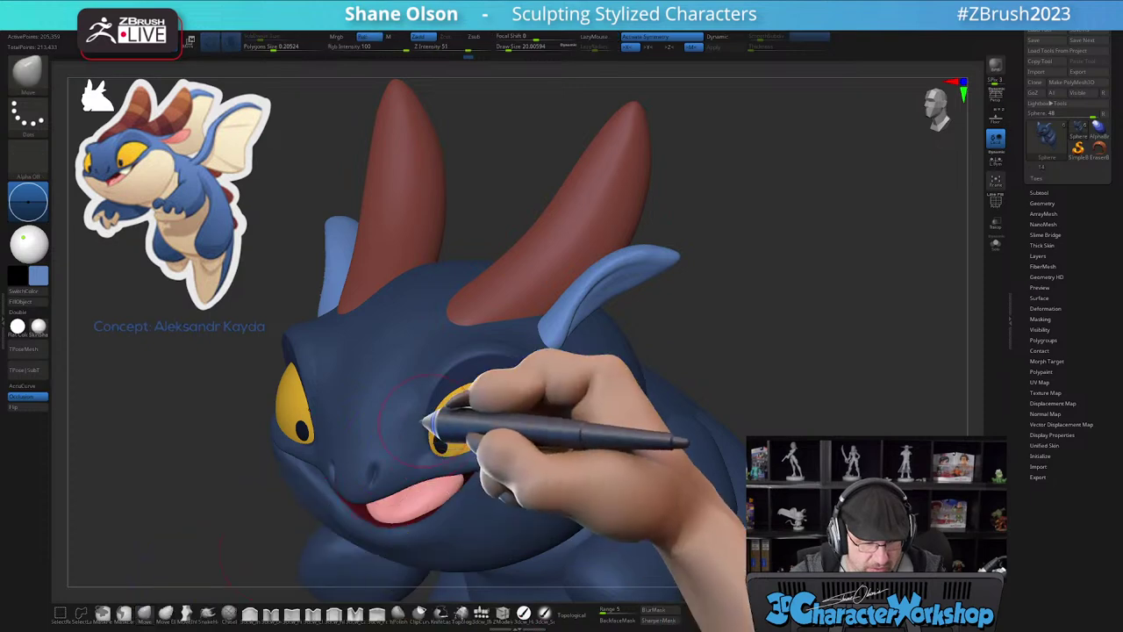
key(s)
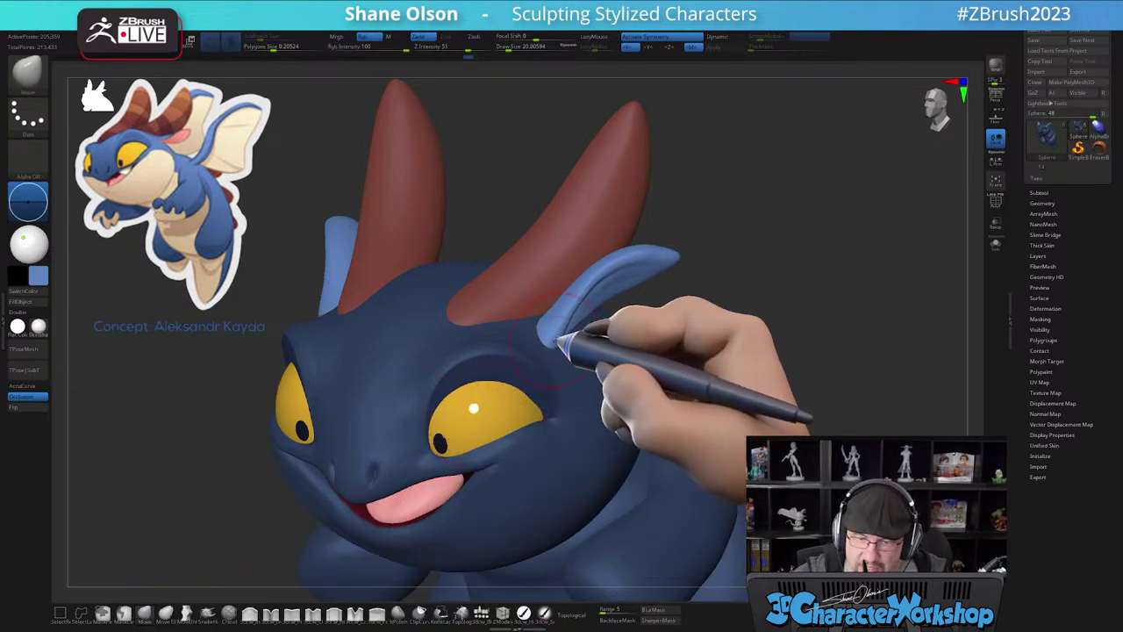
drag(557, 340, 552, 339)
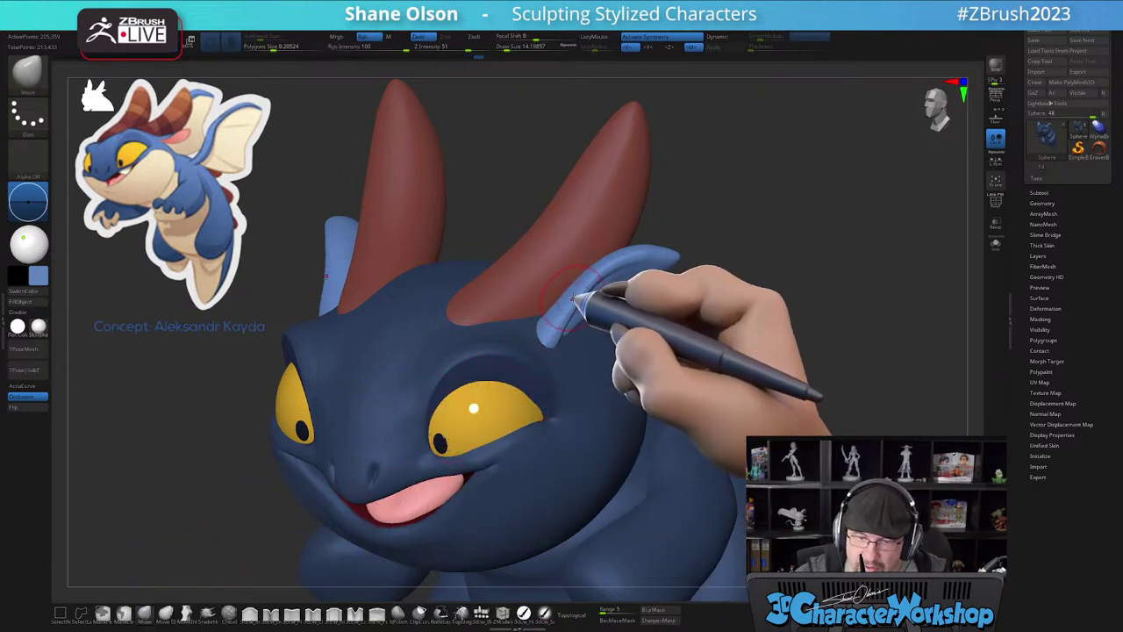
mouse_move(714, 331)
mouse_down()
mouse_move(718, 310)
mouse_move(706, 314)
mouse_up()
- Refine the ear's outline and tip with a smaller Move brush from a three-quarter view
key(s)
shift+drag(594, 302, 655, 294)
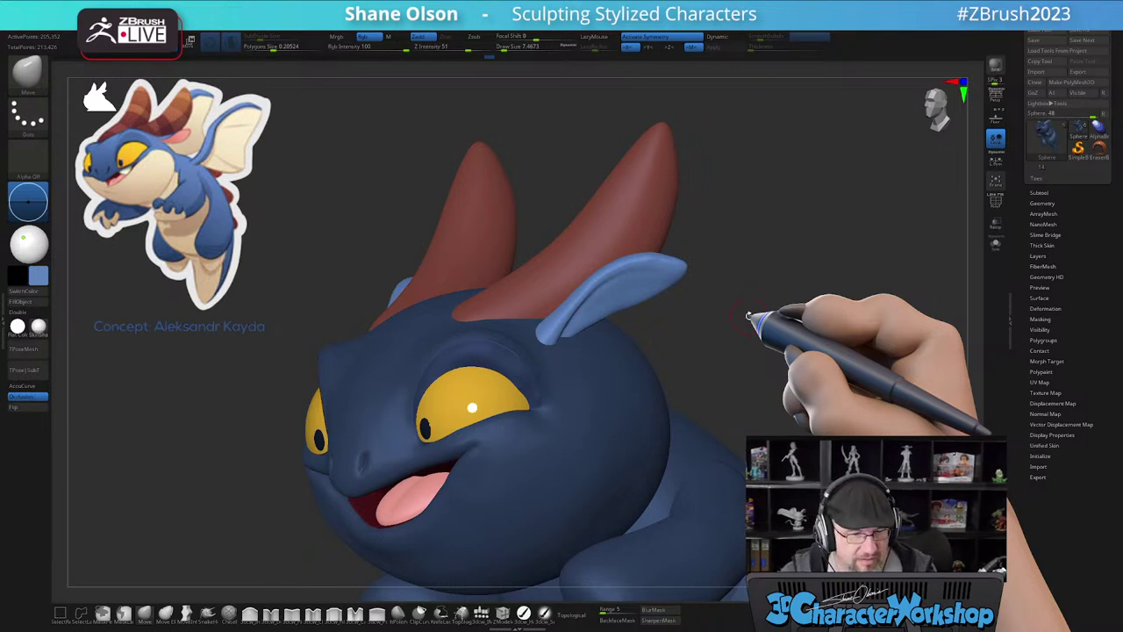
drag(738, 286, 742, 295)
key(s)
shift+drag(667, 266, 695, 266)
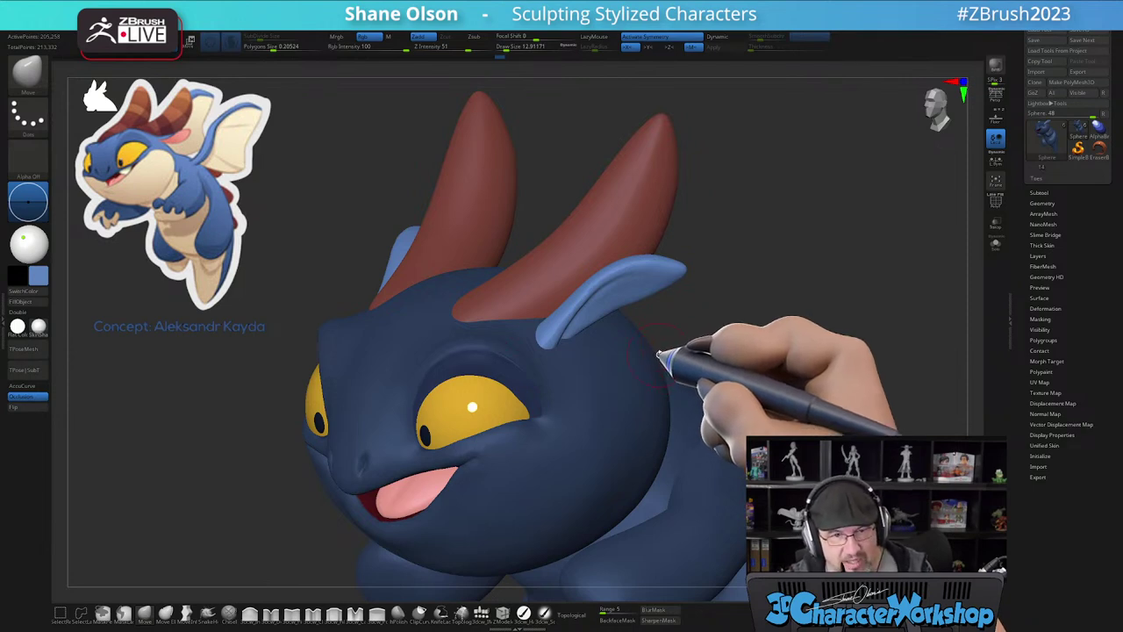
- Turn off Sculptris Pro and paint the inner ear with the pink sampled from the concept art
drag(745, 292, 667, 396)
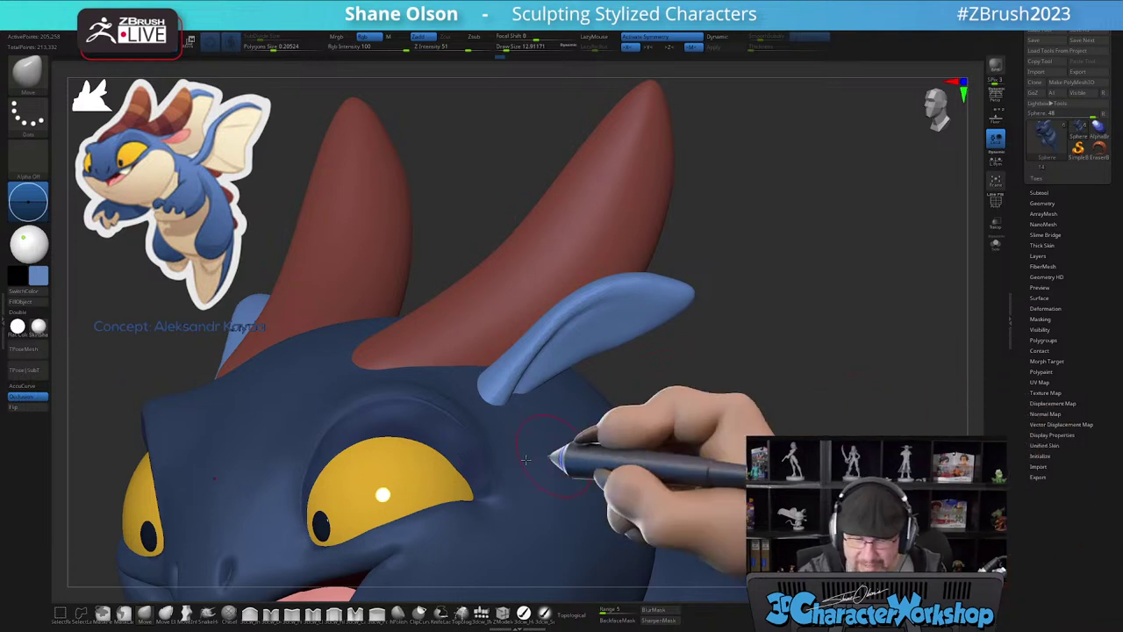
drag(737, 375, 709, 377)
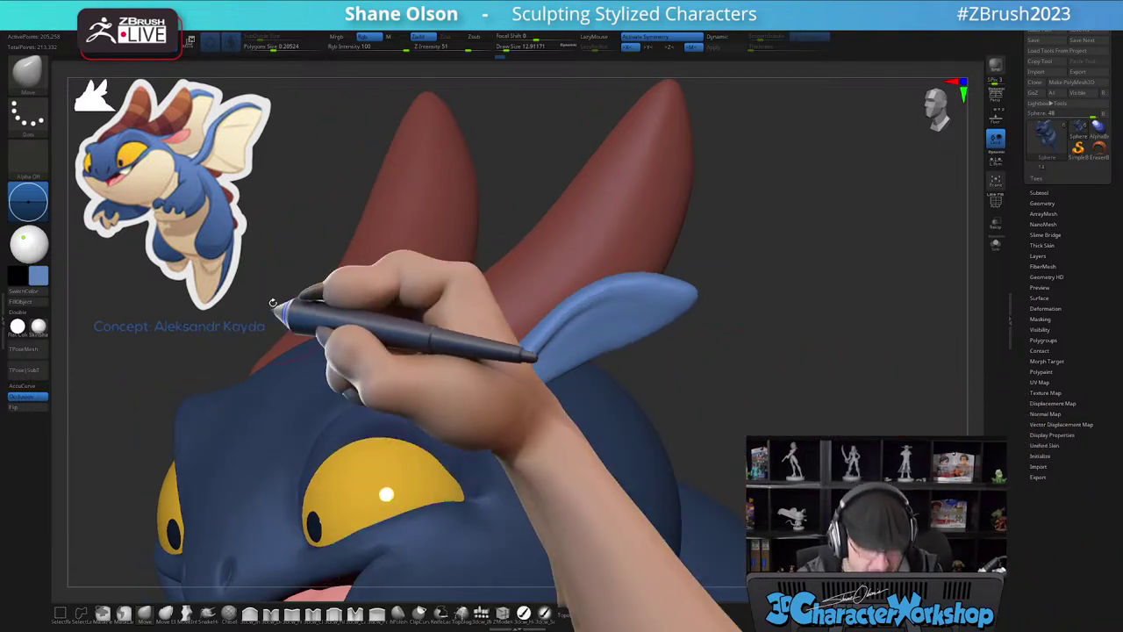
key(c)
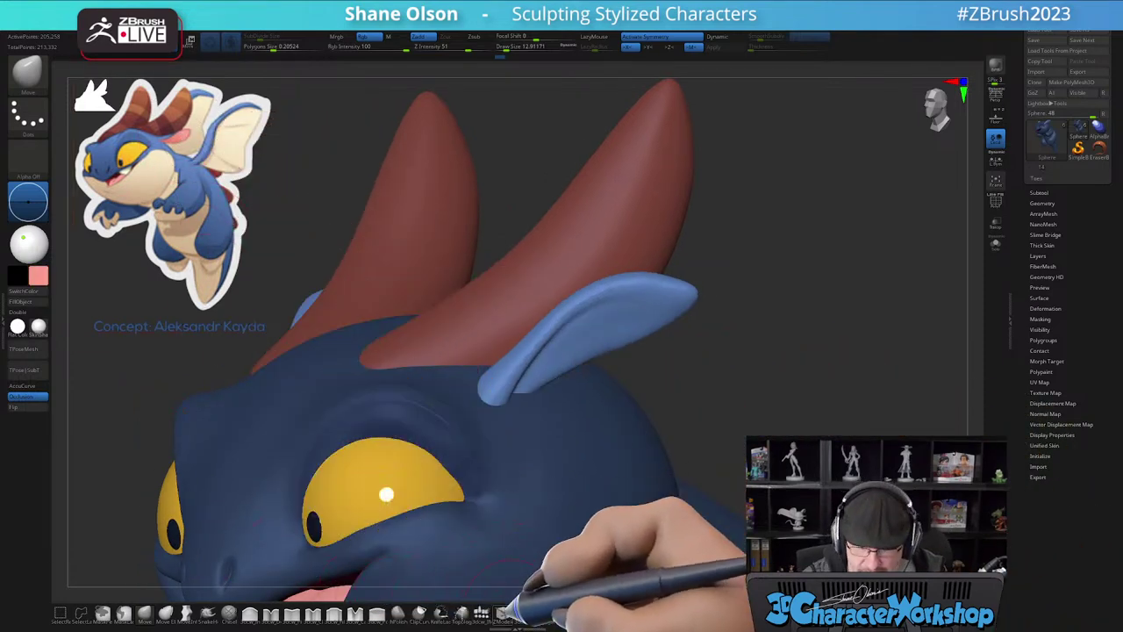
click(524, 613)
key(s)
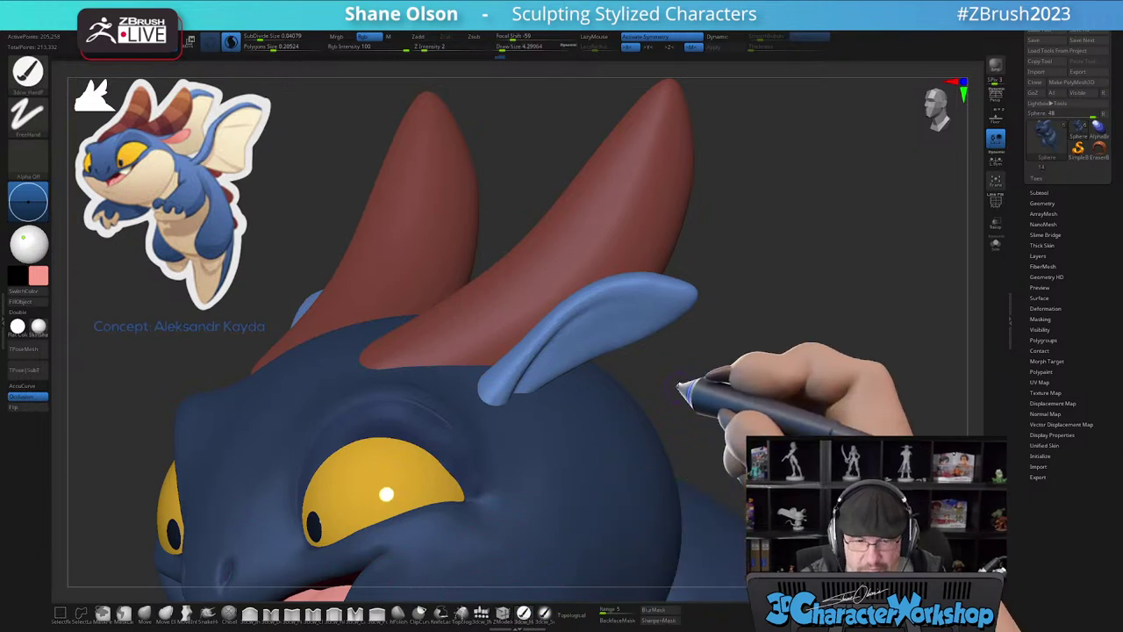
click(232, 42)
drag(737, 338, 646, 307)
drag(585, 376, 566, 357)
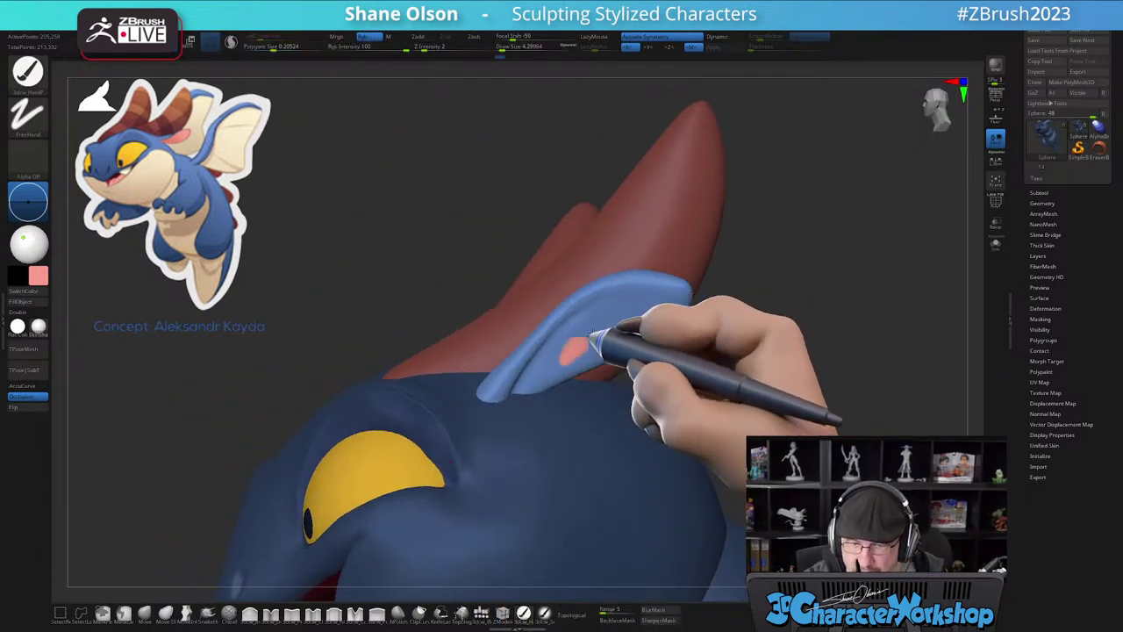
mouse_move(599, 331)
right_down()
mouse_move(583, 324)
mouse_move(610, 309)
right_up()
mouse_move(589, 303)
mouse_down()
mouse_move(525, 364)
mouse_move(567, 312)
mouse_up()
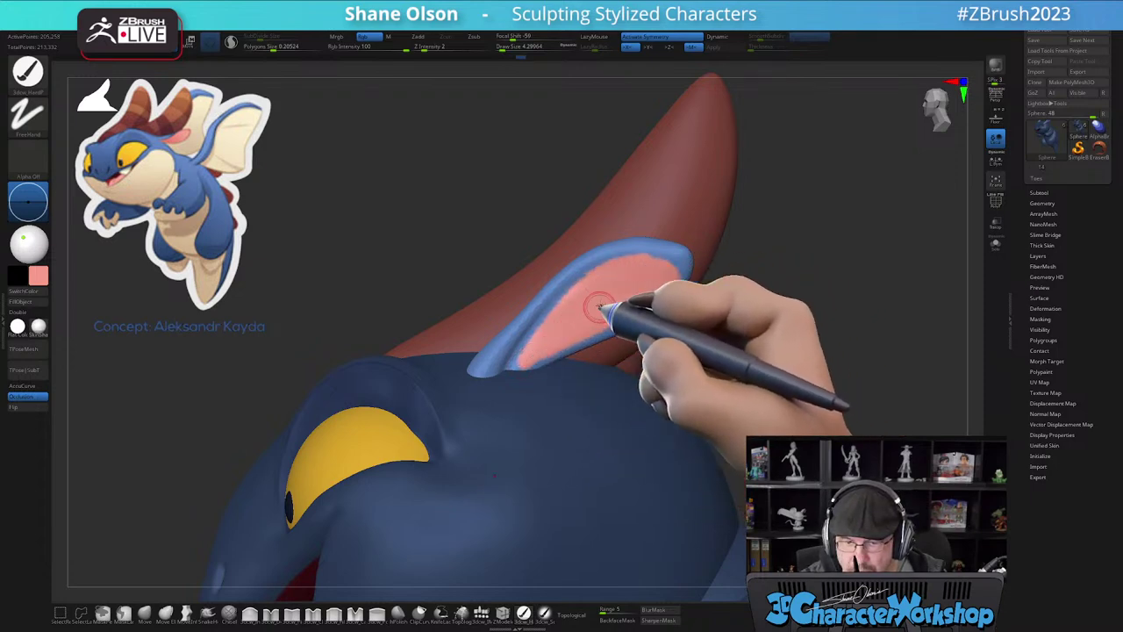
- Fill the rest of the inner ear with pink, down to the base, along the rim and up to the tip
right_drag(599, 293, 592, 326)
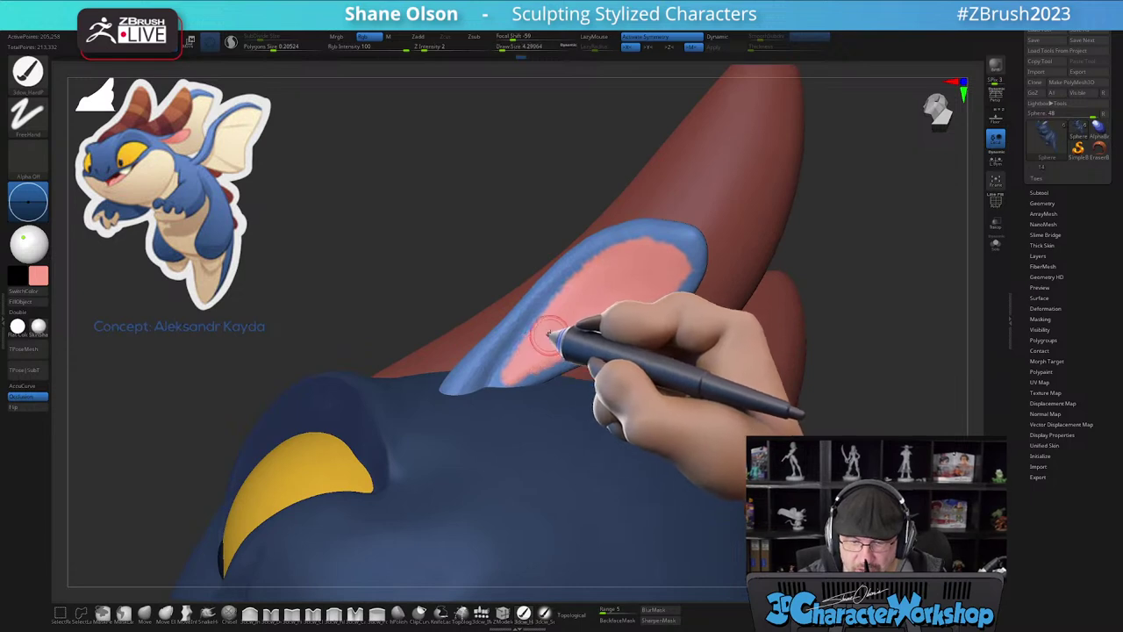
mouse_move(527, 348)
mouse_down()
mouse_move(507, 403)
mouse_move(518, 379)
mouse_move(572, 351)
mouse_up()
mouse_move(650, 307)
mouse_down()
mouse_move(682, 260)
mouse_move(562, 306)
mouse_up()
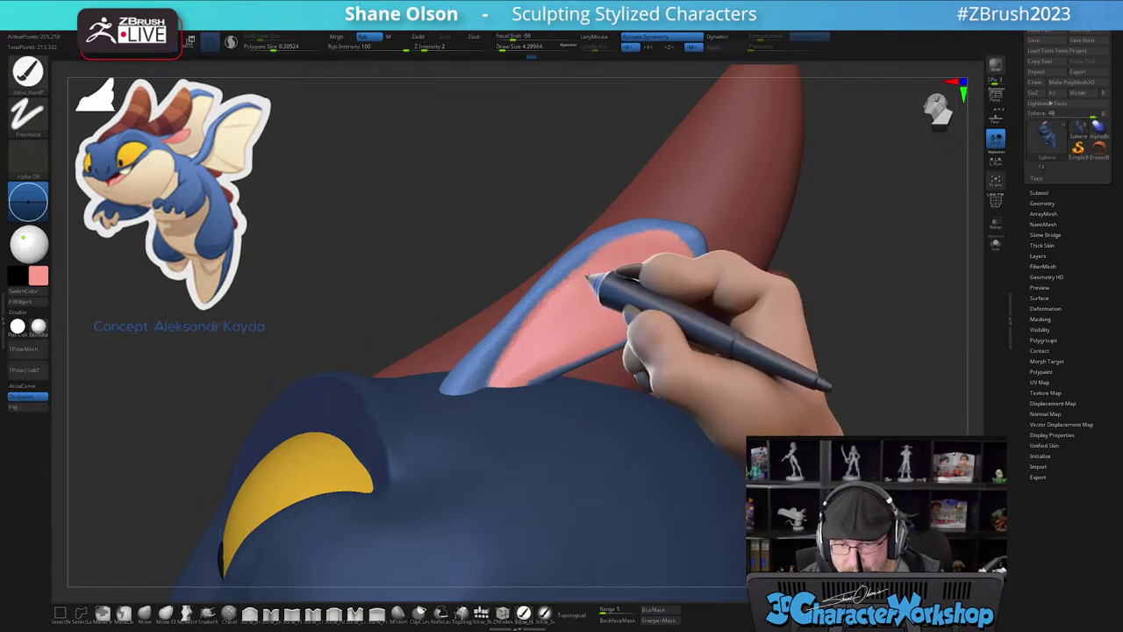
mouse_move(595, 269)
mouse_down()
mouse_move(667, 251)
mouse_move(677, 261)
mouse_up()
right_drag(665, 265, 671, 276)
key(s)
drag(669, 277, 670, 269)
mouse_move(669, 270)
alt+right_down()
mouse_move(627, 339)
mouse_move(612, 334)
mouse_move(597, 360)
mouse_move(610, 372)
mouse_move(590, 394)
alt+right_up()
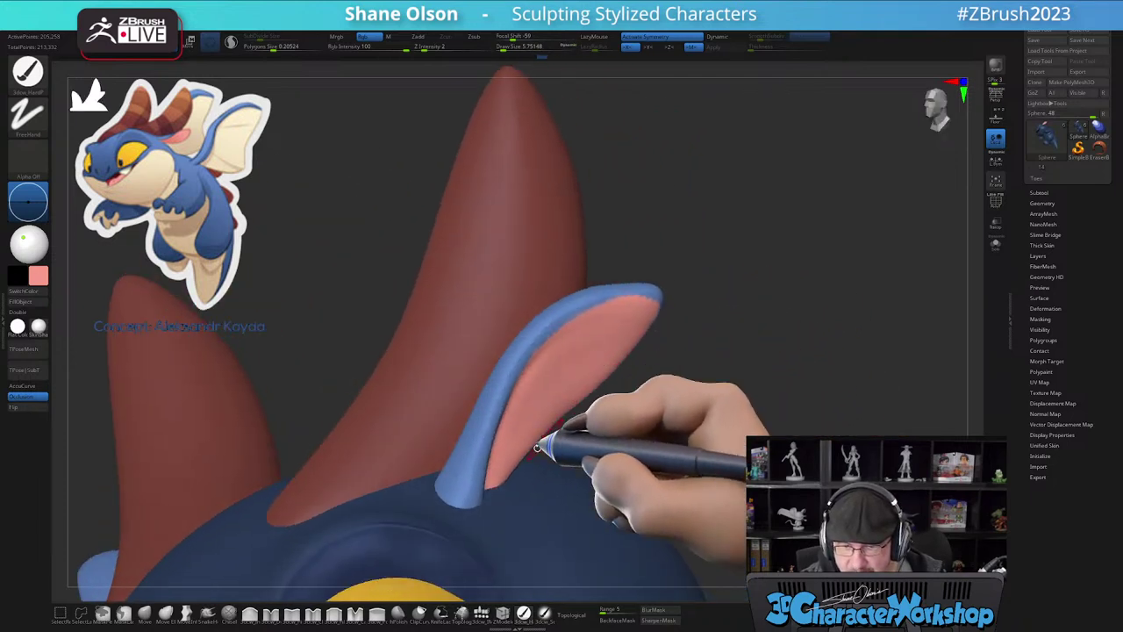
- Sample the ear's light blue and repaint the rim with a smaller brush to clean up the pink border
click(524, 612)
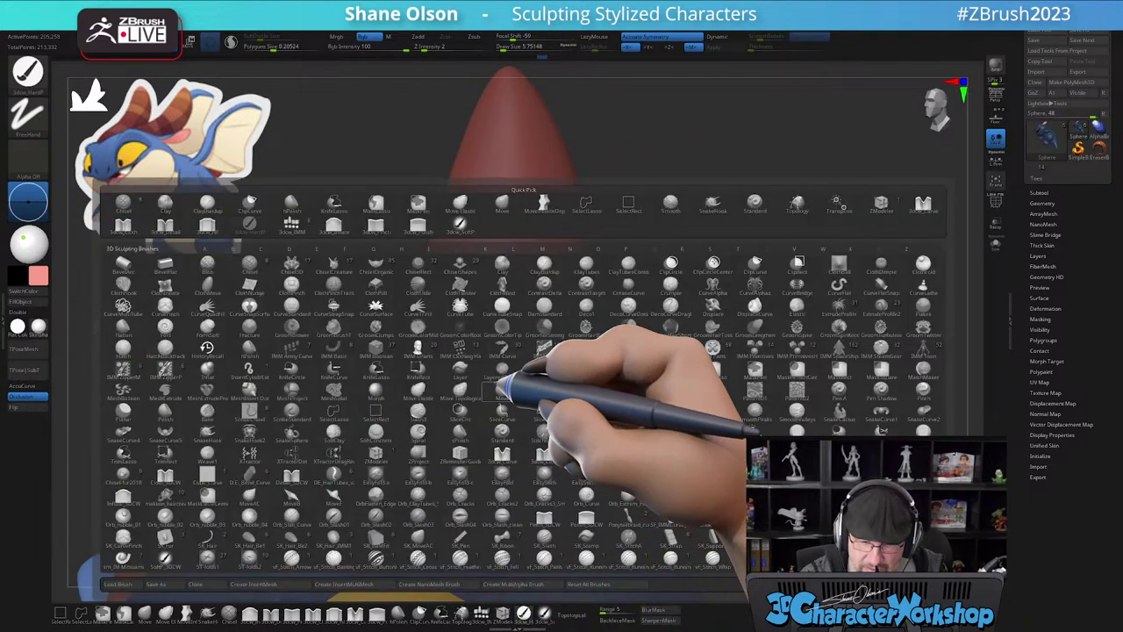
key(c)
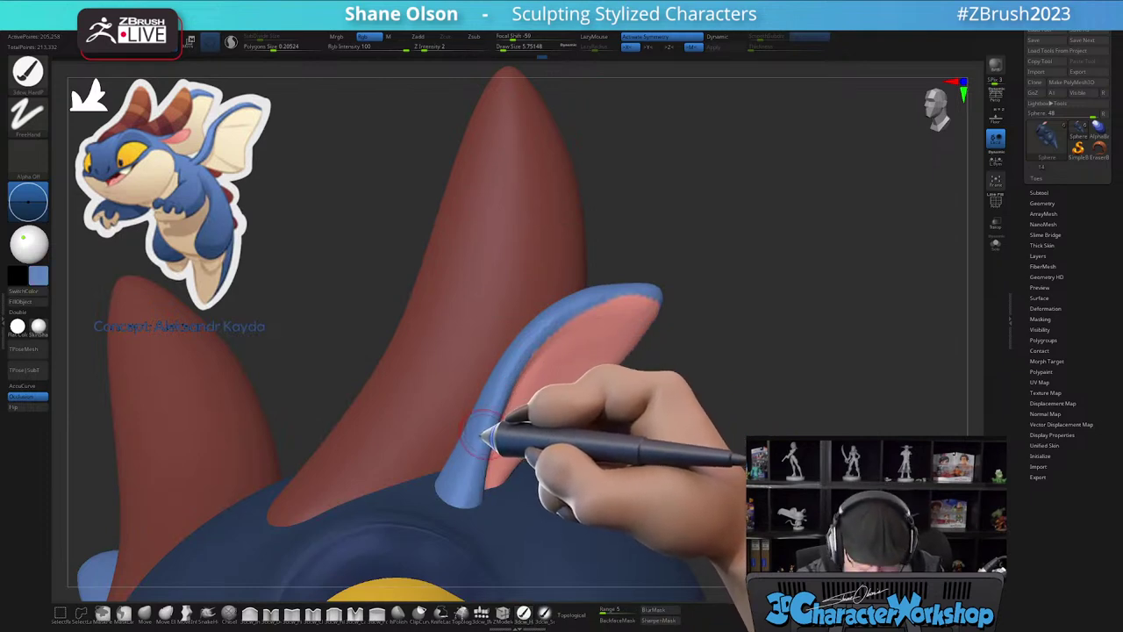
key(s)
right_drag(480, 438, 502, 432)
mouse_move(590, 376)
mouse_down()
mouse_move(626, 359)
mouse_move(590, 360)
mouse_move(636, 375)
mouse_up()
ctrl+right_drag(688, 429, 665, 307)
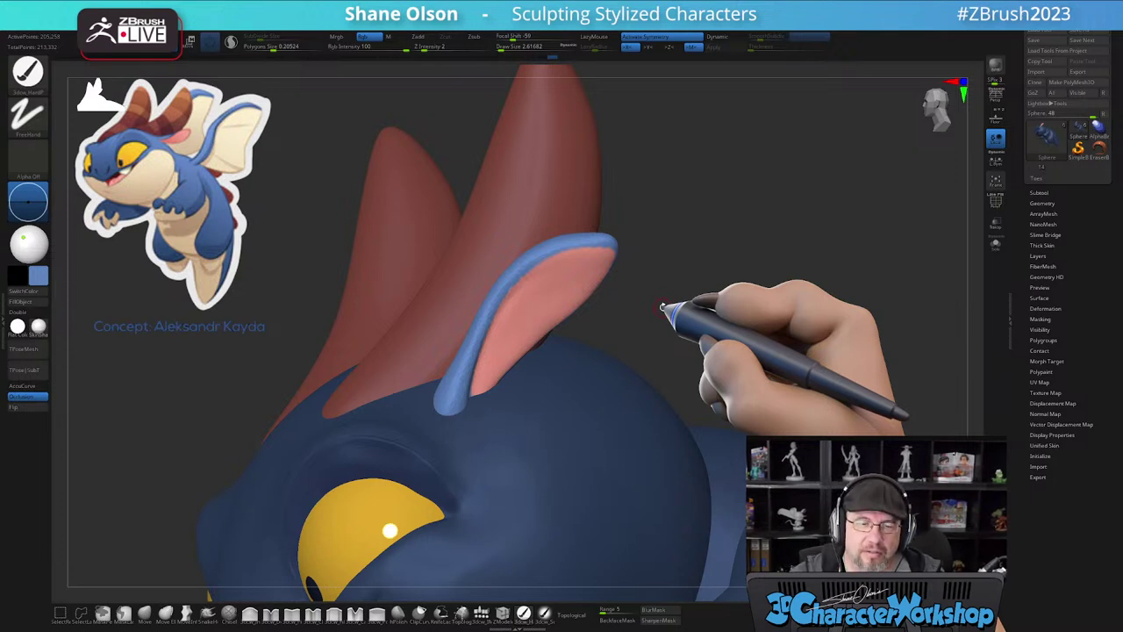
- Sharpen the crease between the inner ear and its front rim with the Pinch brush, from base to tip
drag(690, 307, 664, 308)
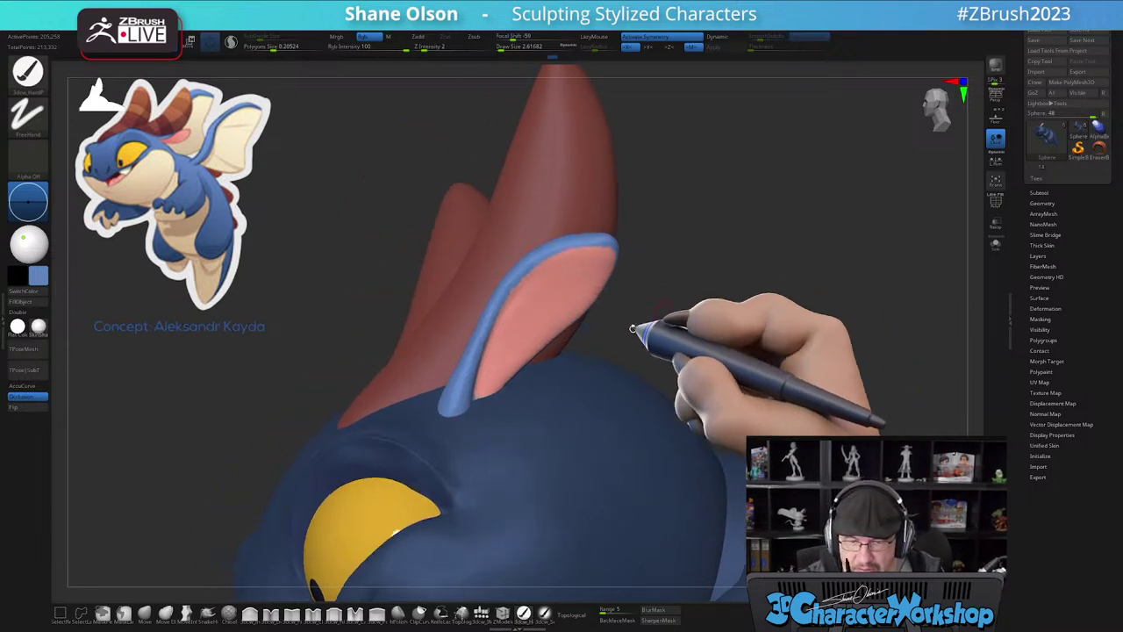
click(272, 615)
key(bracketright)
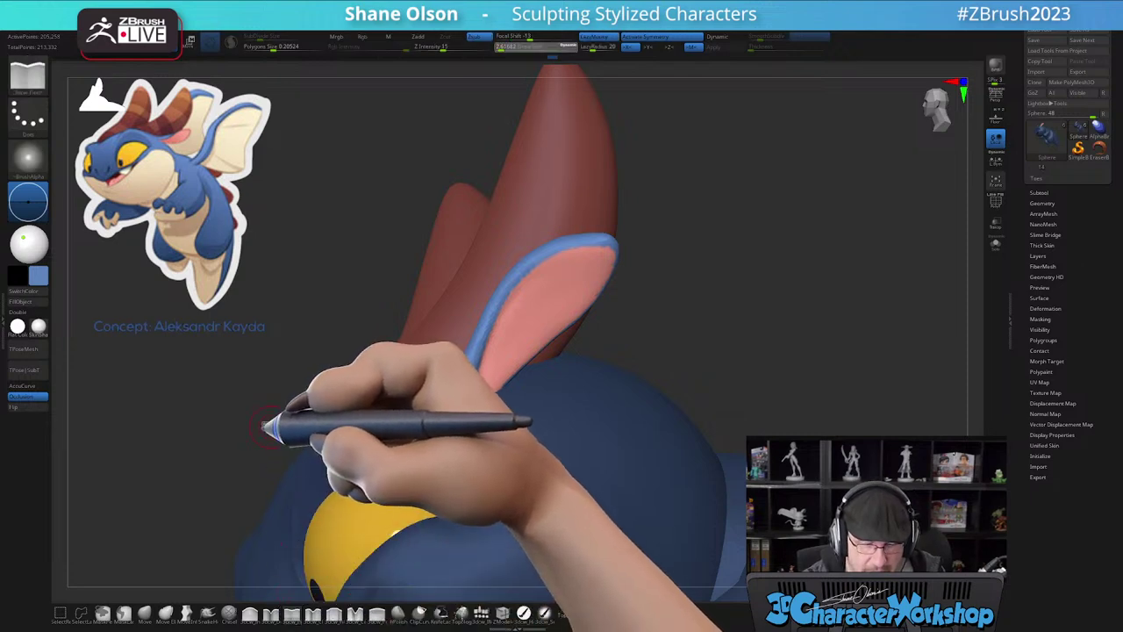
right_drag(521, 294, 518, 333)
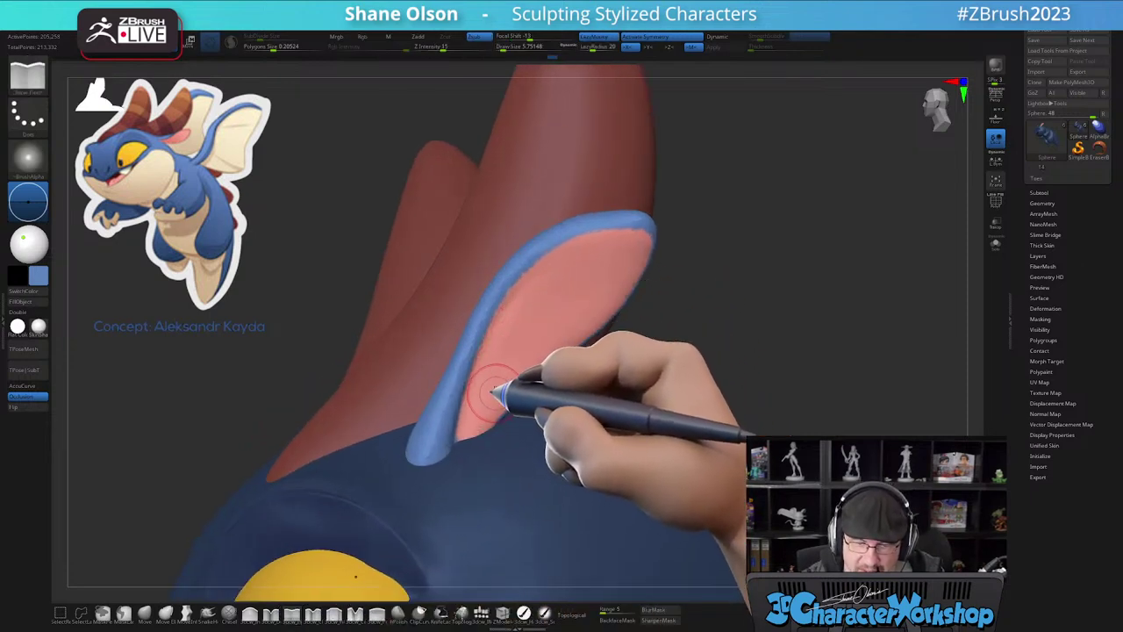
right_drag(494, 394, 484, 401)
key(s)
mouse_move(475, 415)
mouse_down()
mouse_move(463, 419)
mouse_move(459, 402)
mouse_move(472, 355)
mouse_move(529, 264)
mouse_move(576, 237)
mouse_move(636, 232)
mouse_up()
- Pinch the back edge of the ear from the tip down to the base
right_drag(722, 308, 690, 281)
mouse_move(590, 208)
mouse_down()
mouse_move(611, 267)
mouse_move(579, 332)
mouse_up()
mouse_move(590, 206)
mouse_down()
mouse_move(603, 260)
mouse_move(586, 310)
mouse_up()
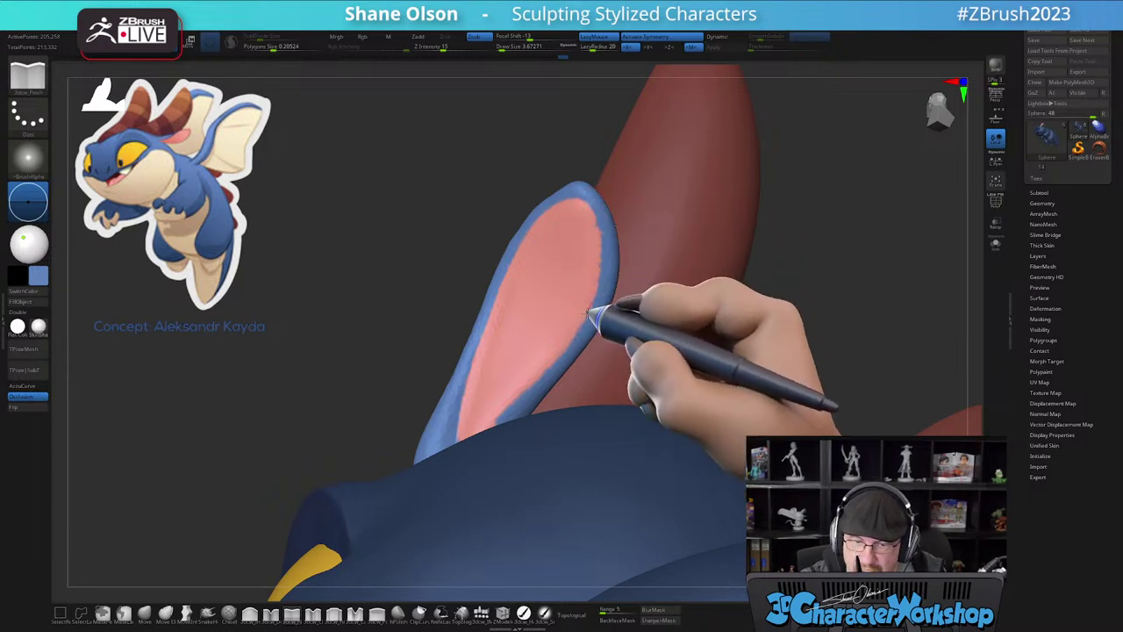
drag(566, 349, 503, 437)
- Clear the mask and frame the whole dragon from the front to judge the ears
mouse_move(530, 405)
right_down()
mouse_move(550, 415)
mouse_move(668, 366)
mouse_move(698, 376)
mouse_move(688, 371)
right_up()
mouse_move(688, 371)
ctrl+mouse_down()
mouse_move(682, 339)
mouse_move(712, 364)
mouse_move(669, 377)
ctrl+mouse_up()
ctrl+right_drag(689, 373, 615, 463)
shift+right_drag(582, 517, 625, 476)
ctrl+right_drag(625, 377, 661, 409)
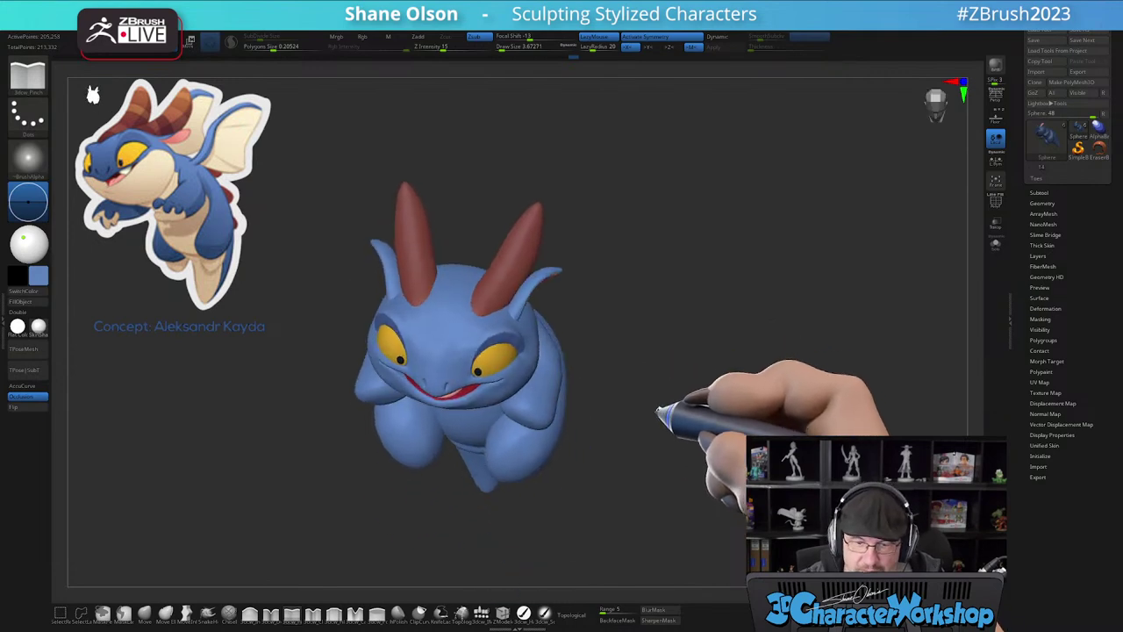
mouse_move(656, 343)
ctrl+right_down()
mouse_move(649, 361)
mouse_move(701, 365)
ctrl+right_up()
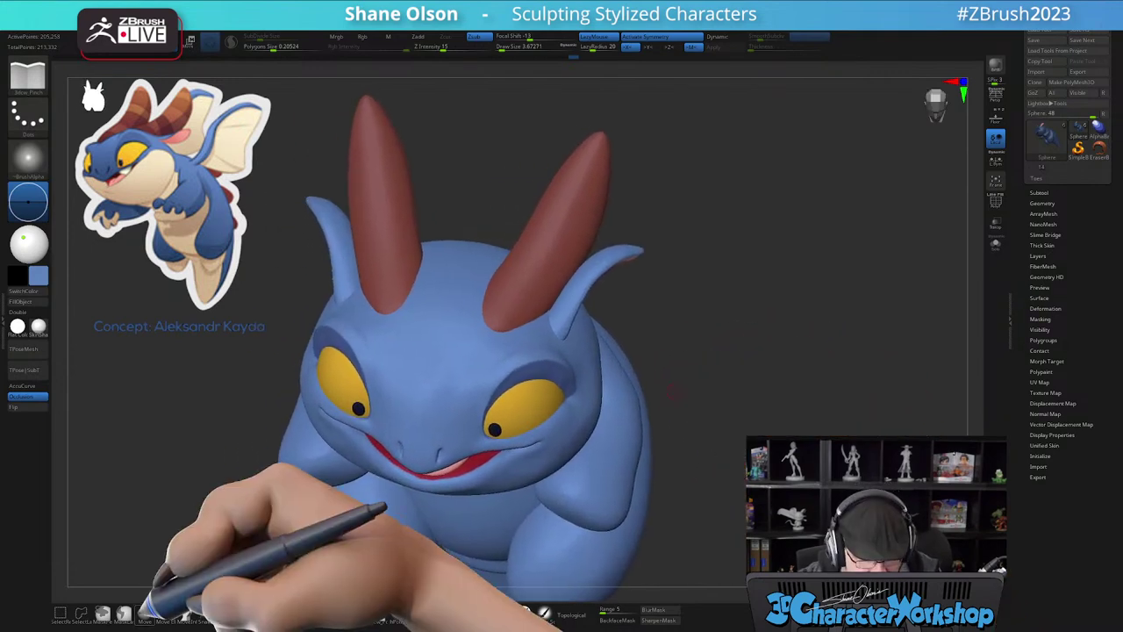
- Mask everything except the ears and return to the Move brush with a large draw size
click(145, 613)
key(s)
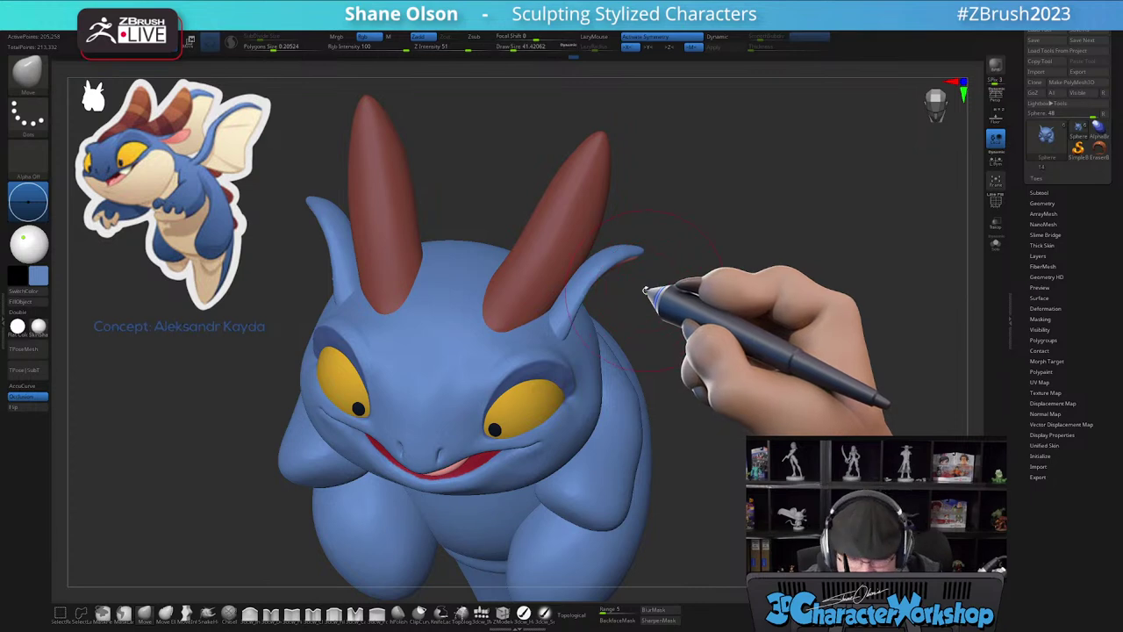
alt+right_drag(643, 303, 631, 338)
key(shift+f)
key(shift+f)
key(w)
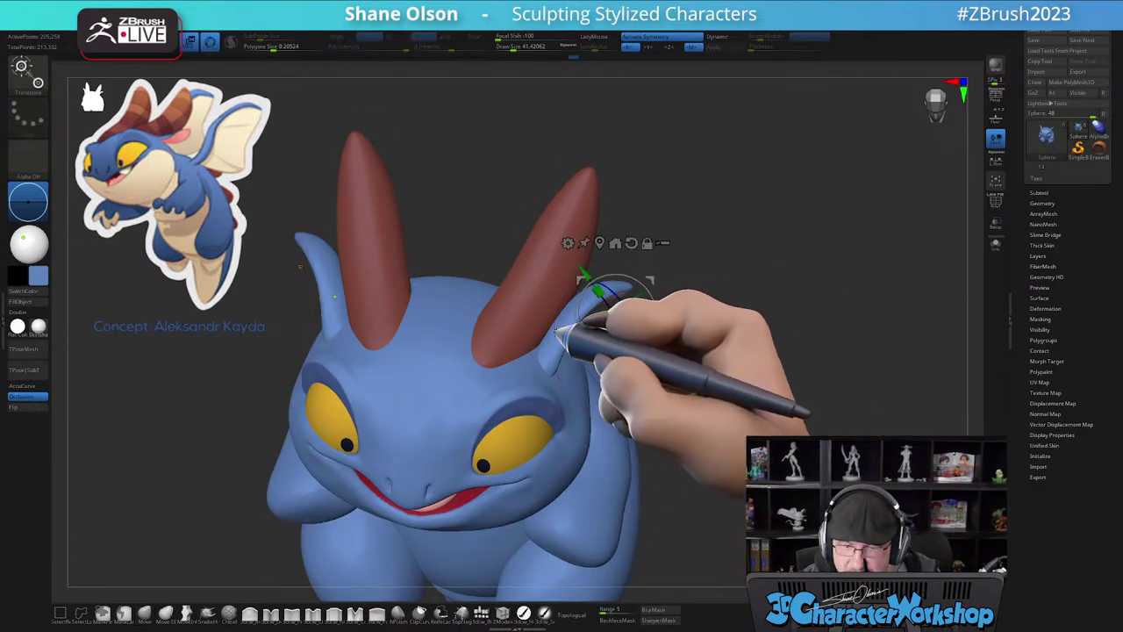
ctrl+click(556, 335)
key(q)
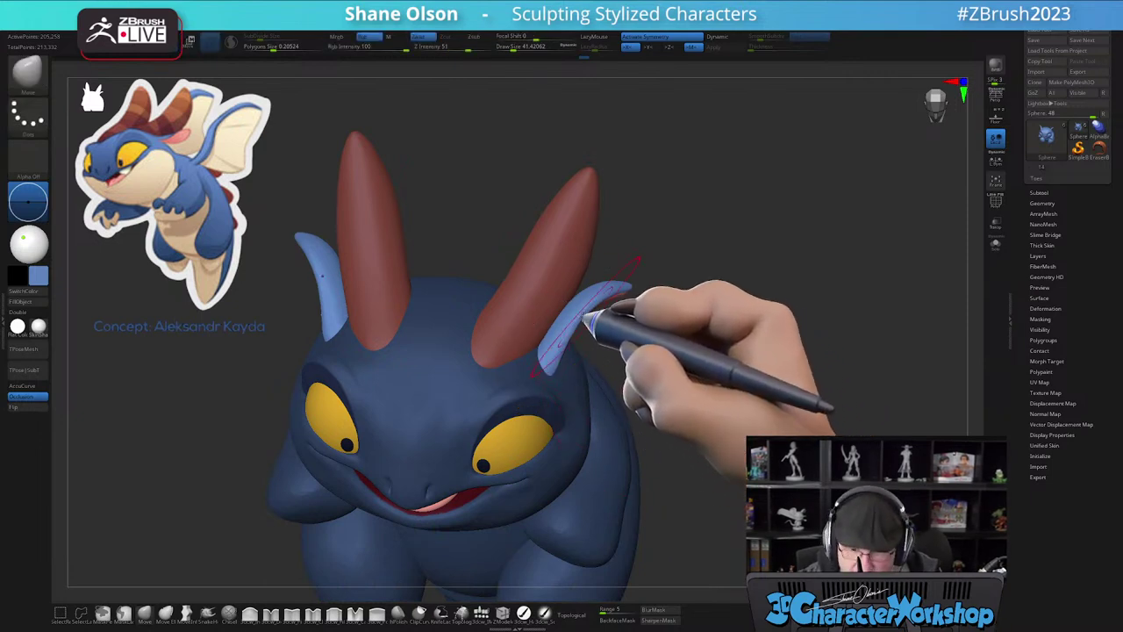
- Push the ears outward and adjust their angle and base with a large Move brush
drag(570, 312, 578, 309)
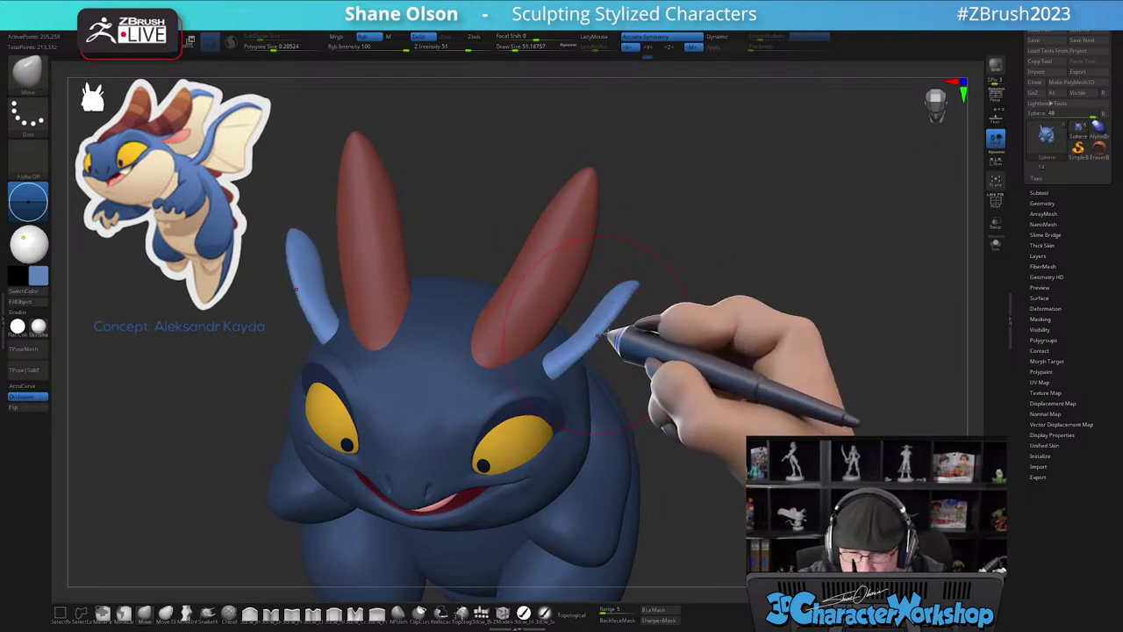
drag(648, 353, 628, 365)
key(bracketright)
drag(546, 369, 541, 347)
mouse_move(658, 250)
mouse_down()
mouse_move(586, 317)
mouse_move(610, 336)
mouse_move(659, 281)
mouse_move(667, 287)
mouse_move(685, 269)
mouse_up()
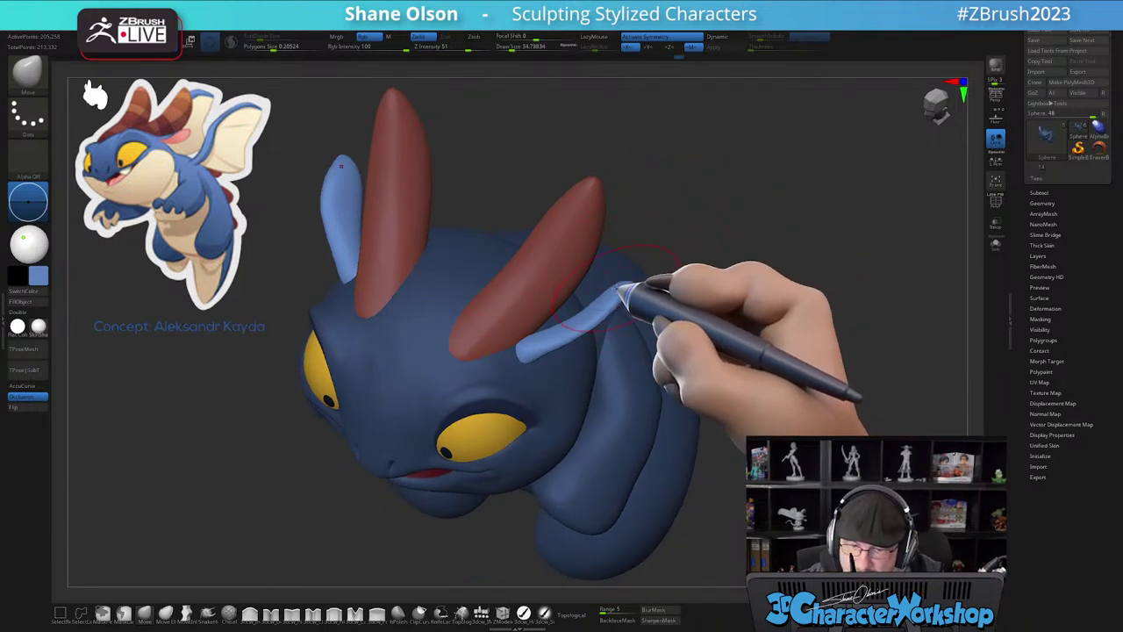
- Bend the ears' upper part and tips with the Move brush, working from above, behind and in front
drag(606, 314, 624, 281)
mouse_move(694, 285)
mouse_down()
mouse_move(677, 272)
mouse_move(627, 306)
mouse_up()
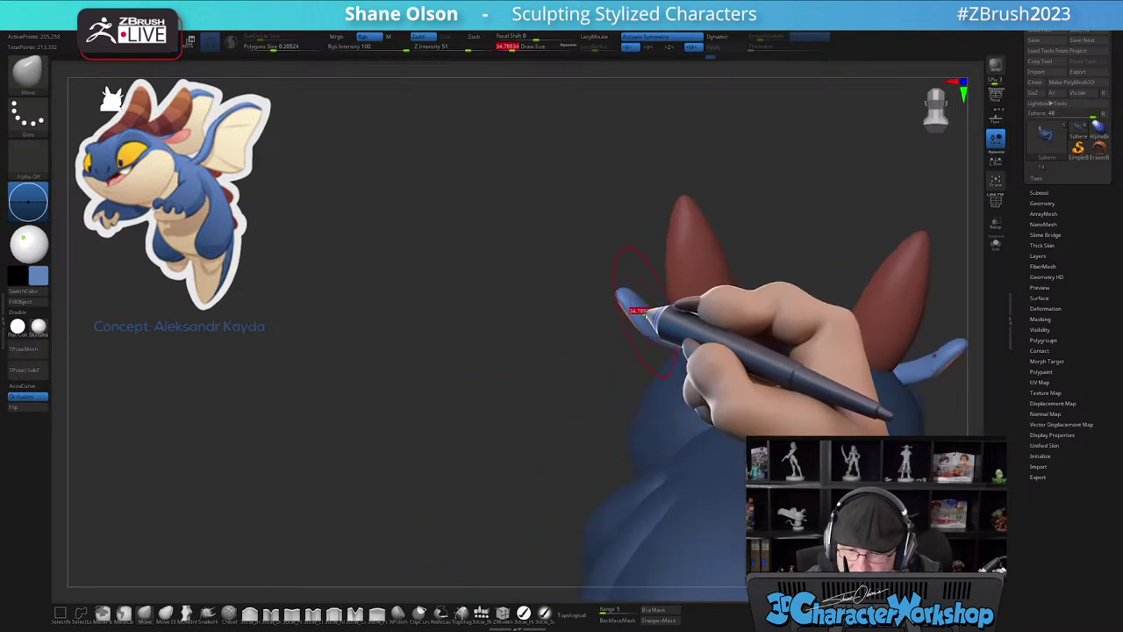
mouse_move(657, 352)
mouse_down()
mouse_move(712, 344)
mouse_move(664, 333)
mouse_up()
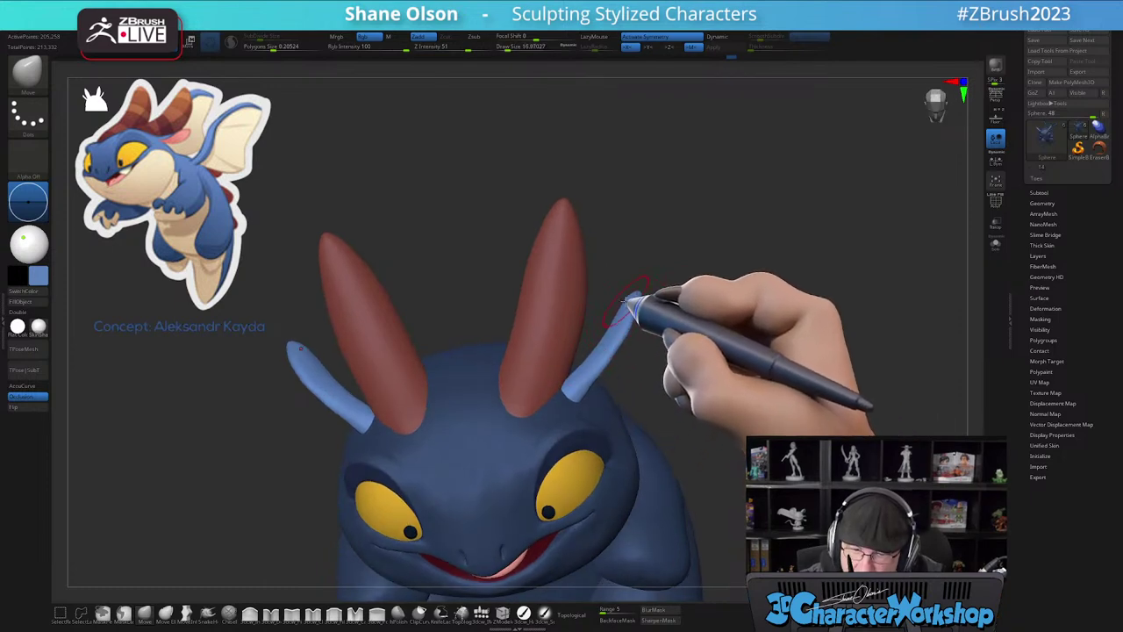
drag(647, 369, 641, 365)
- Smooth the inner surface and rim of the reshaped ear at a small brush size
ctrl+right_drag(633, 342, 614, 420)
key(s)
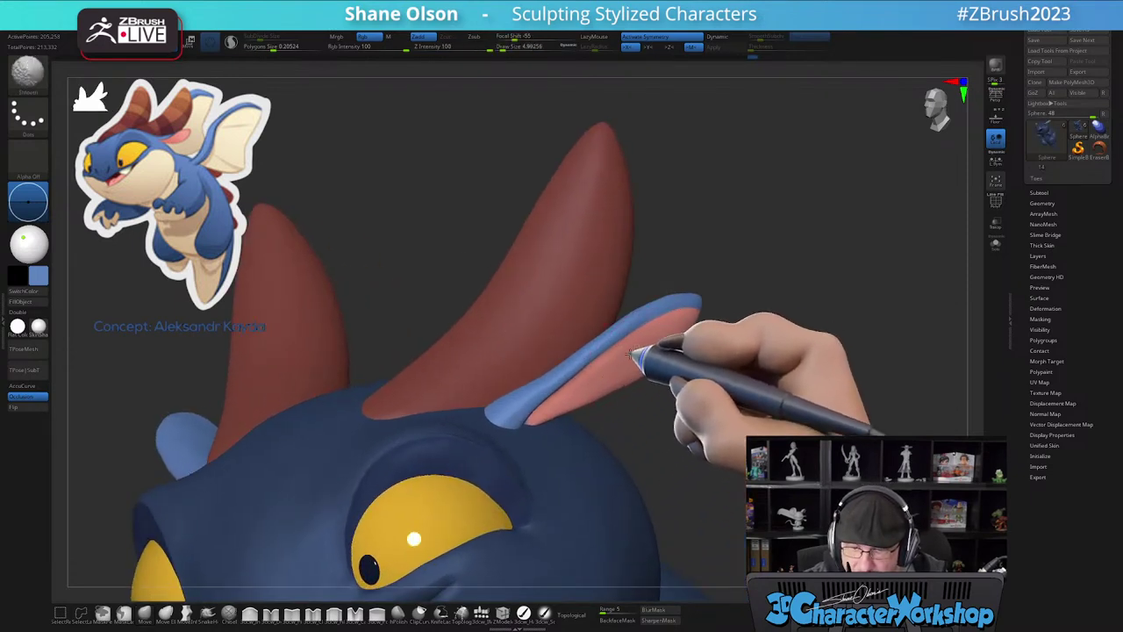
mouse_move(638, 359)
right_down()
mouse_move(630, 374)
mouse_move(627, 334)
mouse_move(579, 318)
mouse_move(682, 332)
right_up()
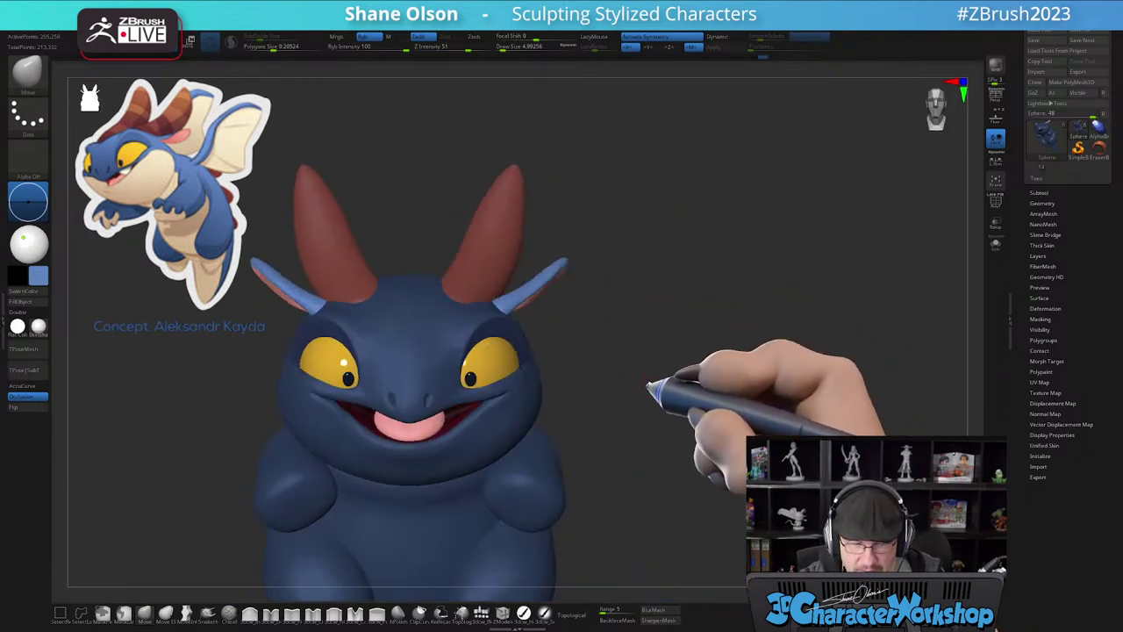
- Clear the mask and refine the shape of the ear's tip and outer end with the Move brush
mouse_move(652, 381)
ctrl+mouse_down()
mouse_move(648, 371)
mouse_move(636, 444)
ctrl+mouse_up()
mouse_move(604, 334)
ctrl+right_down()
mouse_move(603, 376)
mouse_move(548, 364)
ctrl+right_up()
key(s)
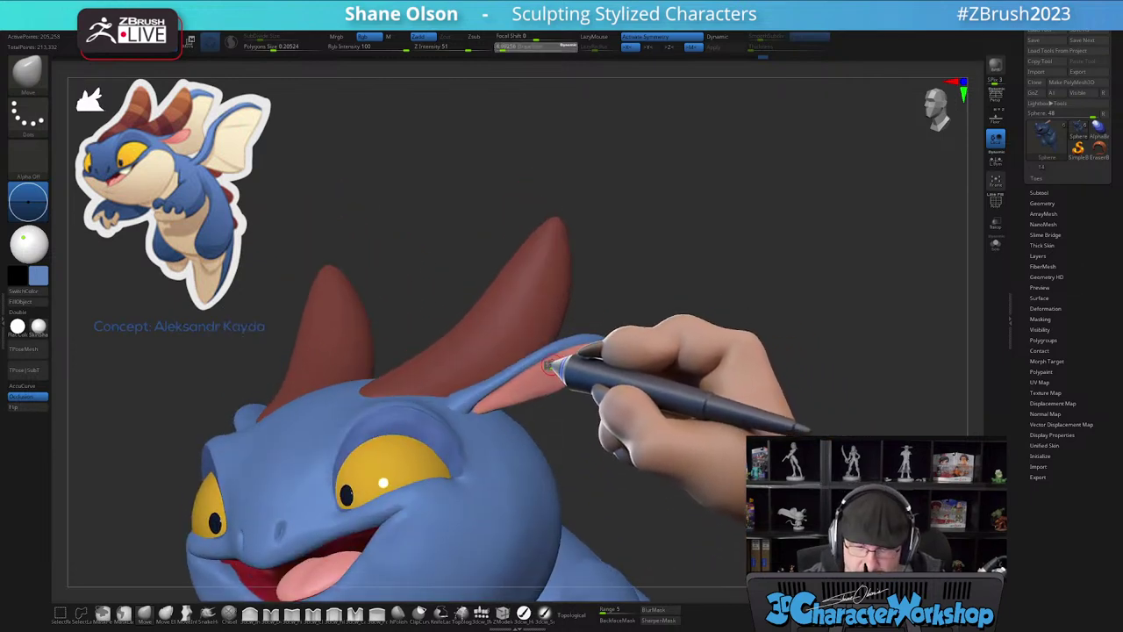
drag(606, 340, 605, 338)
mouse_move(604, 339)
right_down()
mouse_move(588, 335)
mouse_move(576, 350)
mouse_move(592, 346)
right_up()
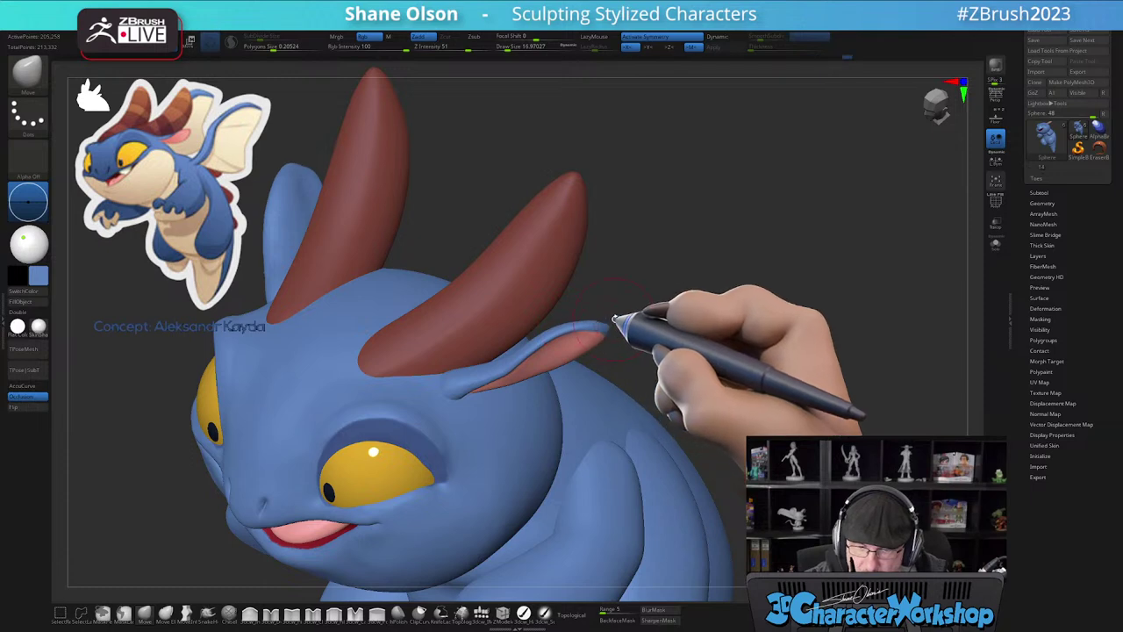
- Refine the outline and tip of the ears with a small Move brush, checking the shape from several angles
drag(613, 319, 669, 298)
mouse_move(527, 355)
mouse_down()
mouse_move(513, 373)
mouse_move(552, 366)
mouse_move(526, 379)
mouse_up()
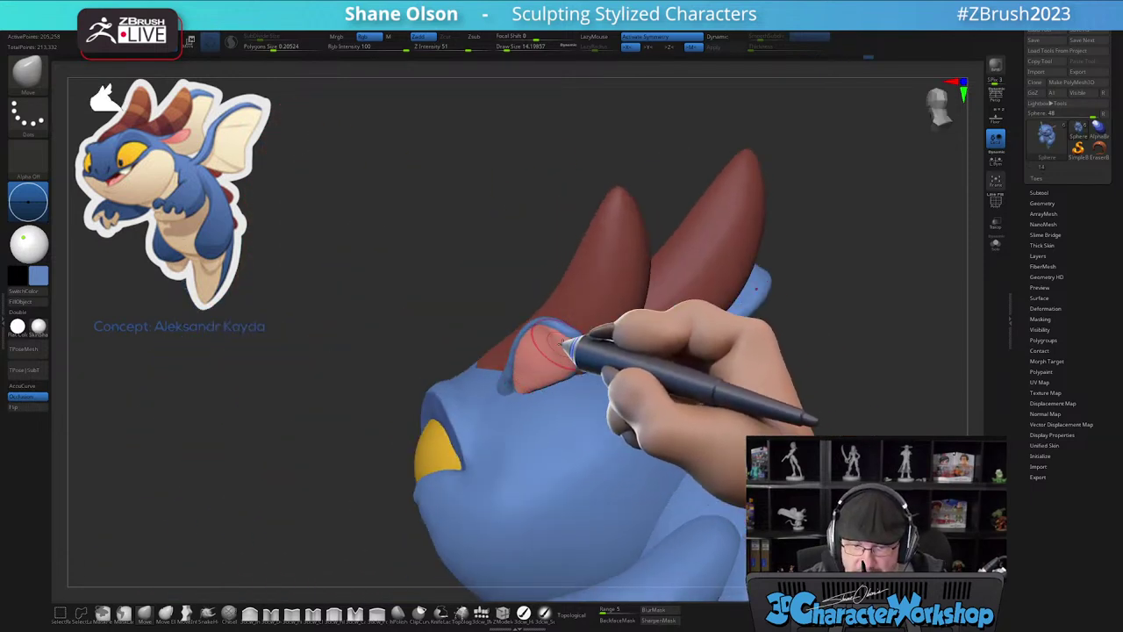
mouse_move(582, 325)
right_down()
mouse_move(603, 321)
mouse_move(584, 334)
right_up()
drag(585, 334, 576, 328)
mouse_move(570, 323)
right_down()
mouse_move(587, 307)
mouse_move(599, 321)
mouse_move(593, 344)
right_up()
drag(590, 340, 586, 339)
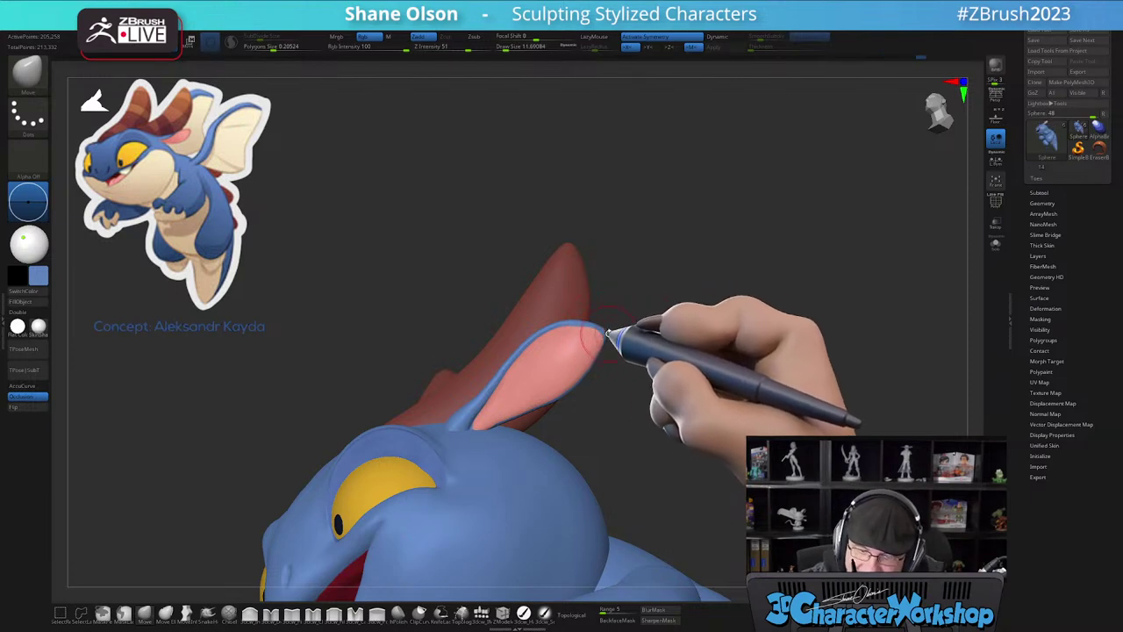
mouse_move(595, 335)
right_down()
mouse_move(664, 376)
mouse_move(617, 401)
mouse_move(602, 357)
right_up()
key(bracketright)
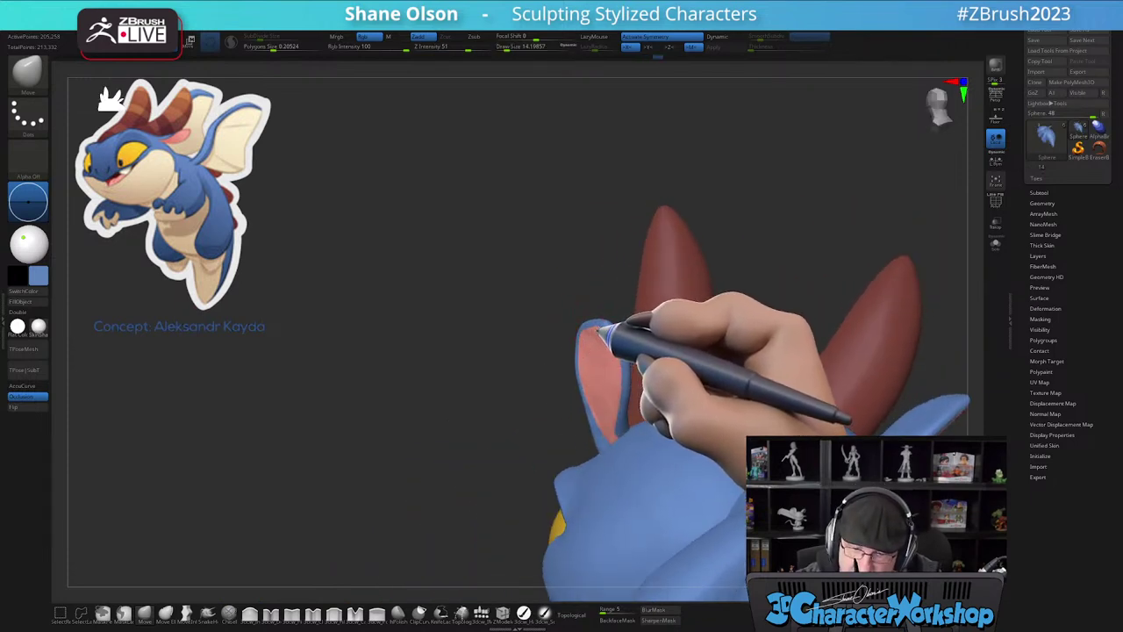
- Adjust the upper rim of the ear and smooth its pink inner surface at a small brush size
right_drag(606, 352, 602, 364)
key(bracketleft)
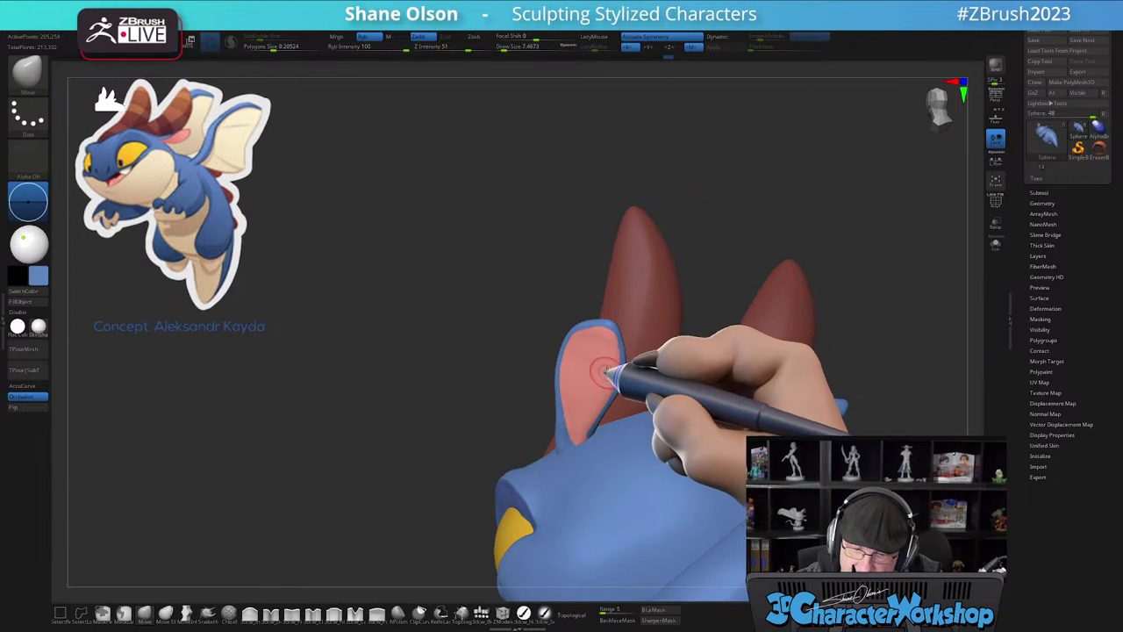
key(shift)
shift+drag(615, 332, 595, 356)
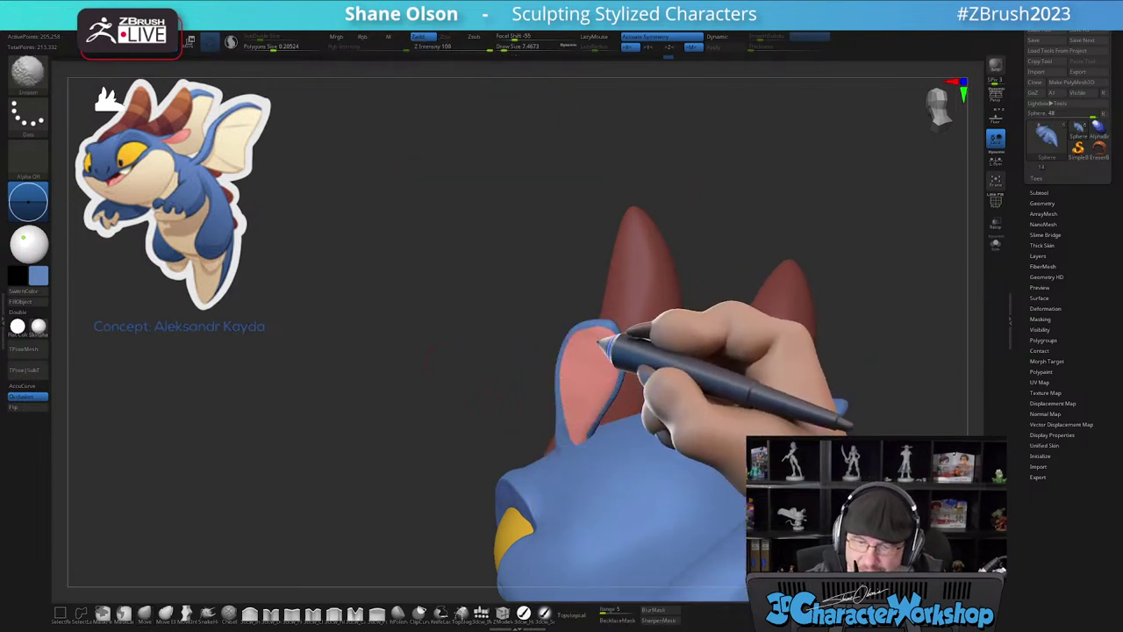
mouse_move(603, 362)
right_down()
mouse_move(632, 358)
mouse_move(618, 323)
mouse_move(605, 331)
mouse_move(673, 336)
mouse_move(665, 381)
mouse_move(676, 395)
right_up()
shift+drag(602, 371, 601, 364)
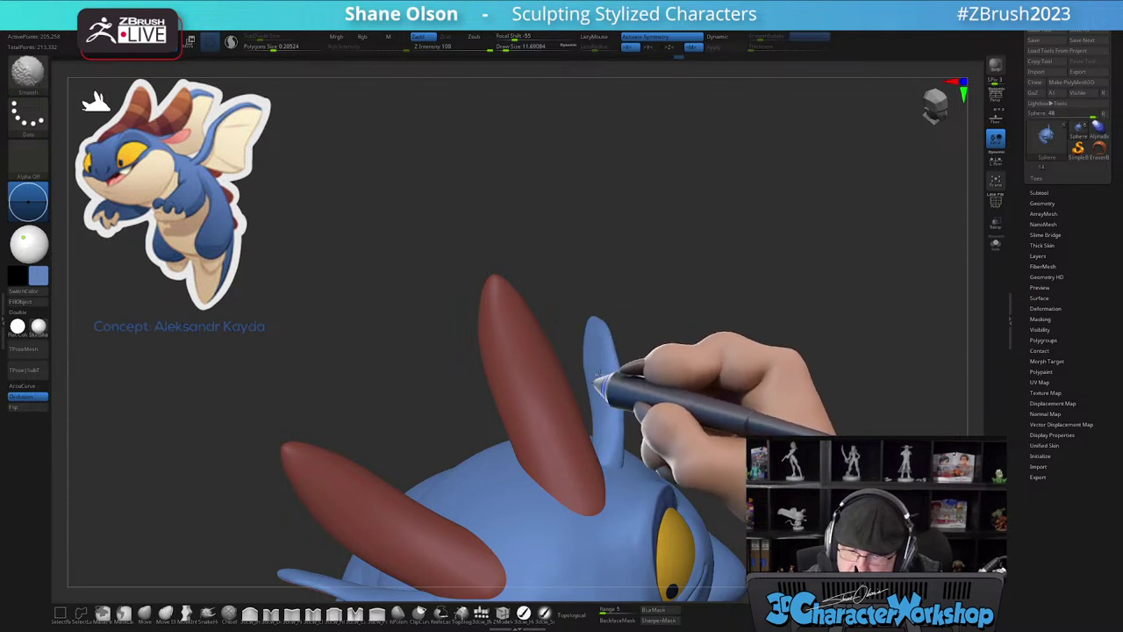
- Adjust the ears' lean from above with a larger Move brush
mouse_move(661, 370)
right_down()
mouse_move(628, 347)
mouse_move(597, 361)
right_up()
key(])
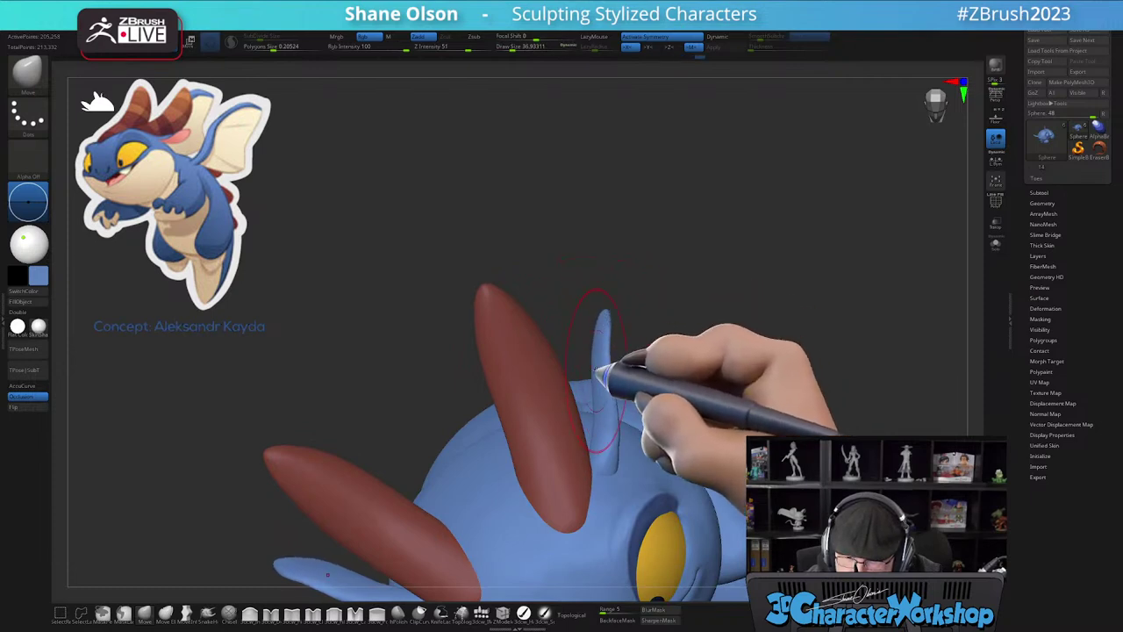
mouse_move(613, 327)
right_down()
mouse_move(609, 356)
mouse_move(652, 283)
right_up()
right_drag(656, 372, 709, 373)
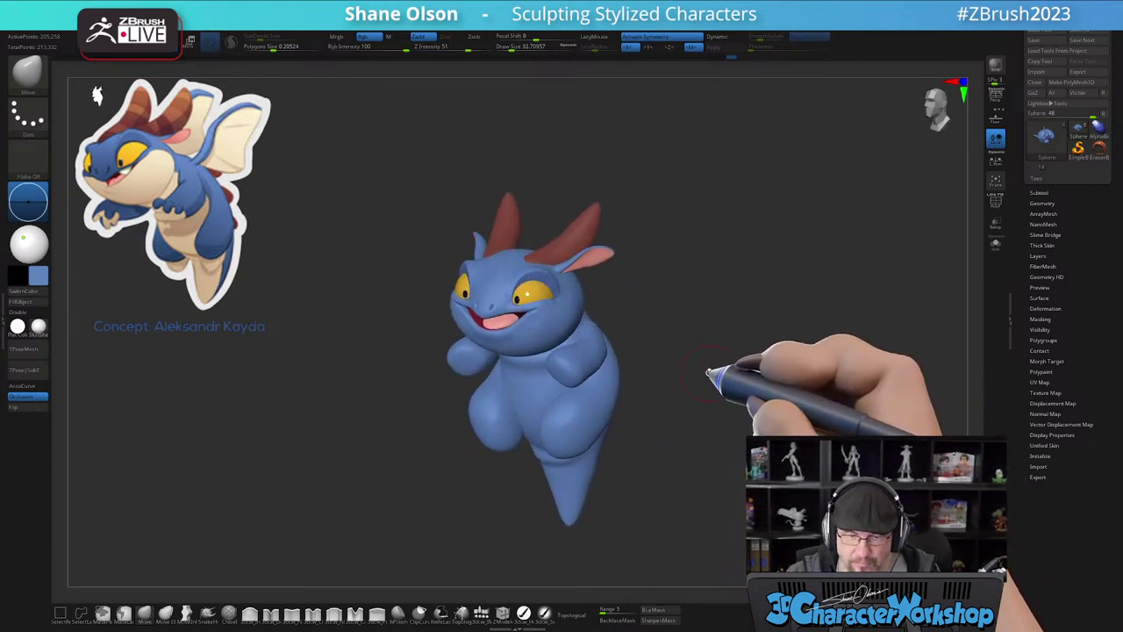
- Insert a small mirrored QuadSphere-2 at the end of each arm as the base for a finger
ctrl+right_drag(607, 394, 612, 460)
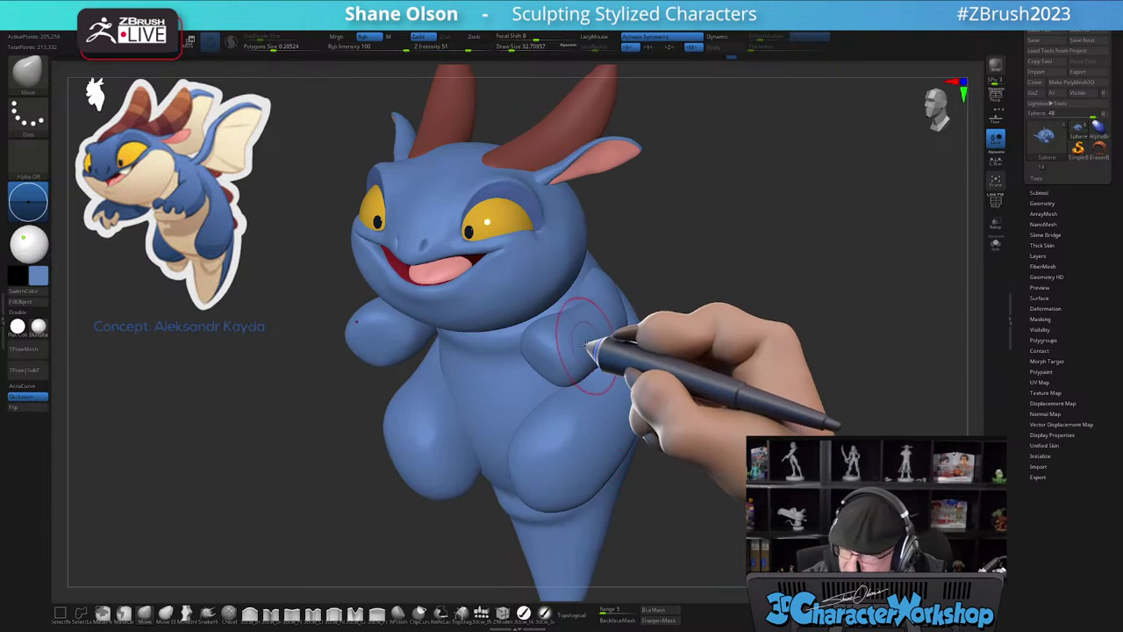
shift+right_drag(581, 377, 557, 366)
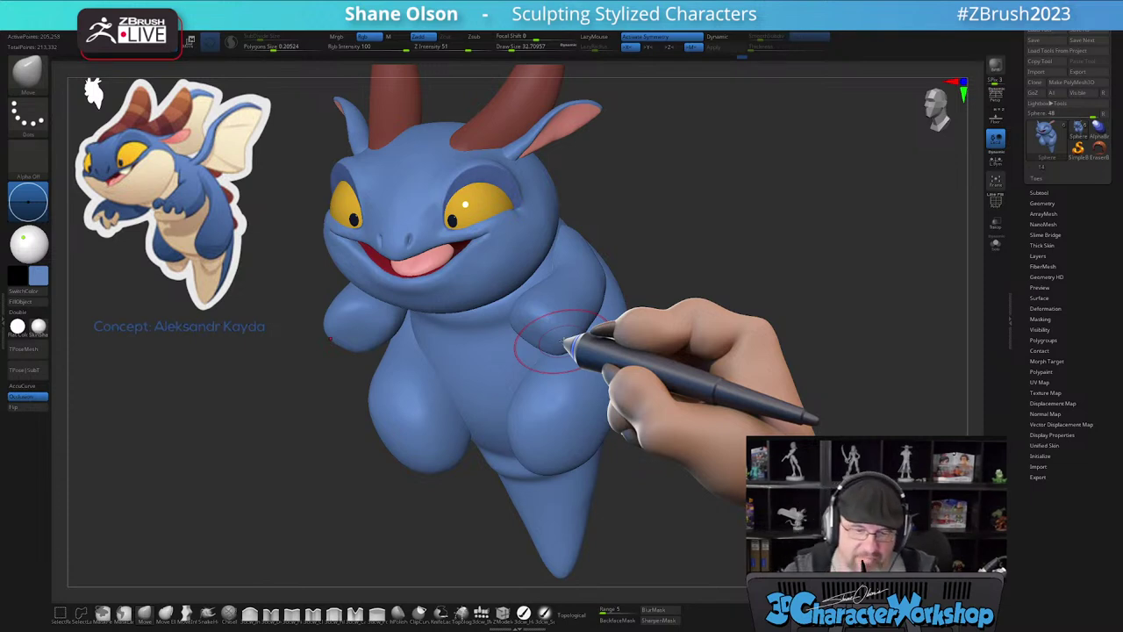
right_drag(597, 409, 553, 378)
click(481, 612)
click(108, 70)
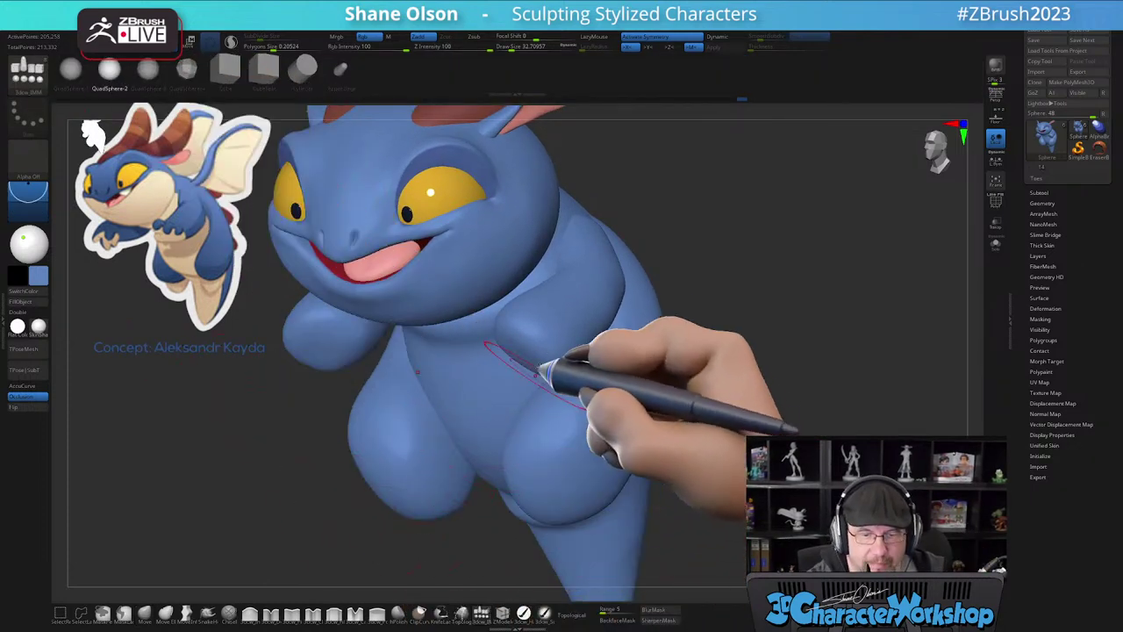
key(s)
mouse_move(541, 339)
right_down()
mouse_move(580, 331)
mouse_move(565, 321)
mouse_move(534, 340)
right_up()
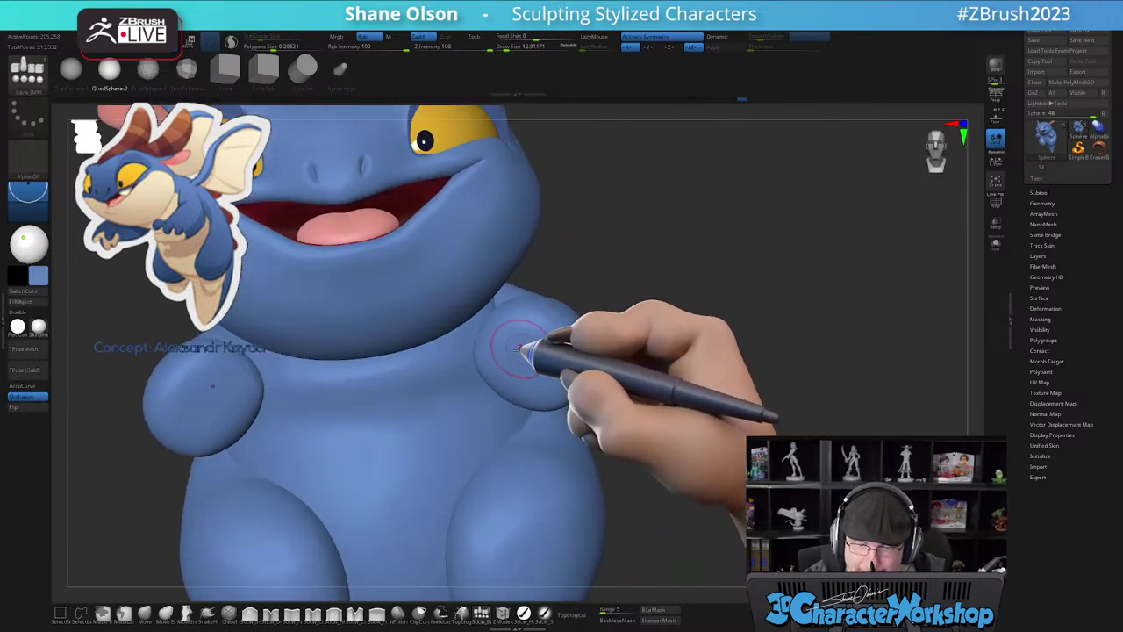
drag(480, 378, 484, 380)
right_drag(566, 352, 618, 361)
key(w)
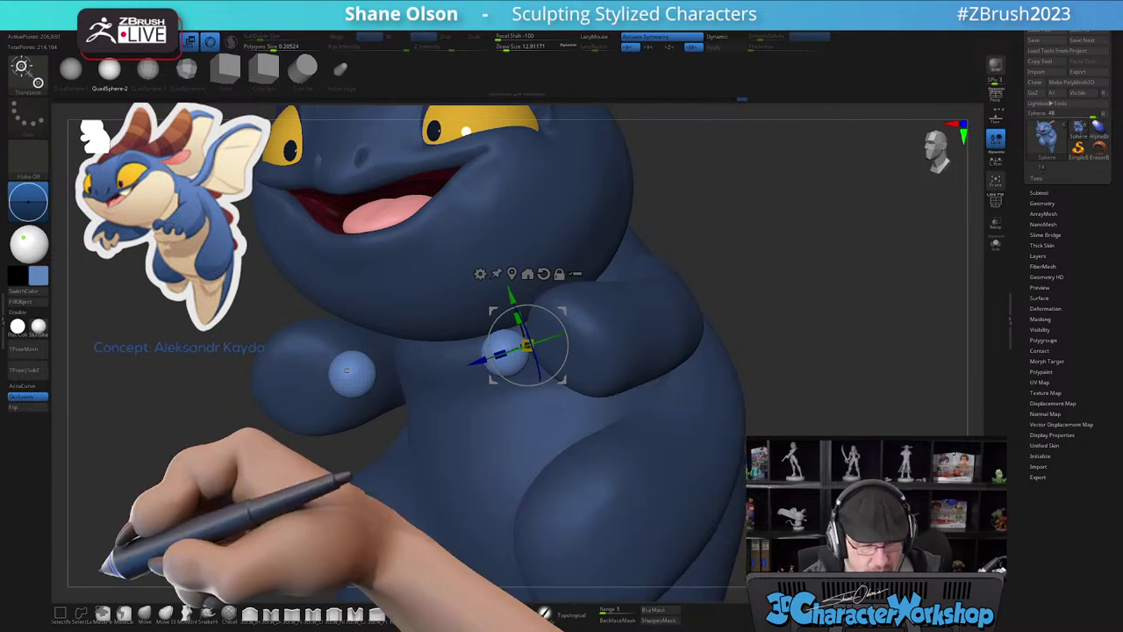
- Stretch the inserted spheres into short, oval fingers with the Move brush
click(144, 613)
key(])
ctrl+right_drag(526, 330, 514, 364)
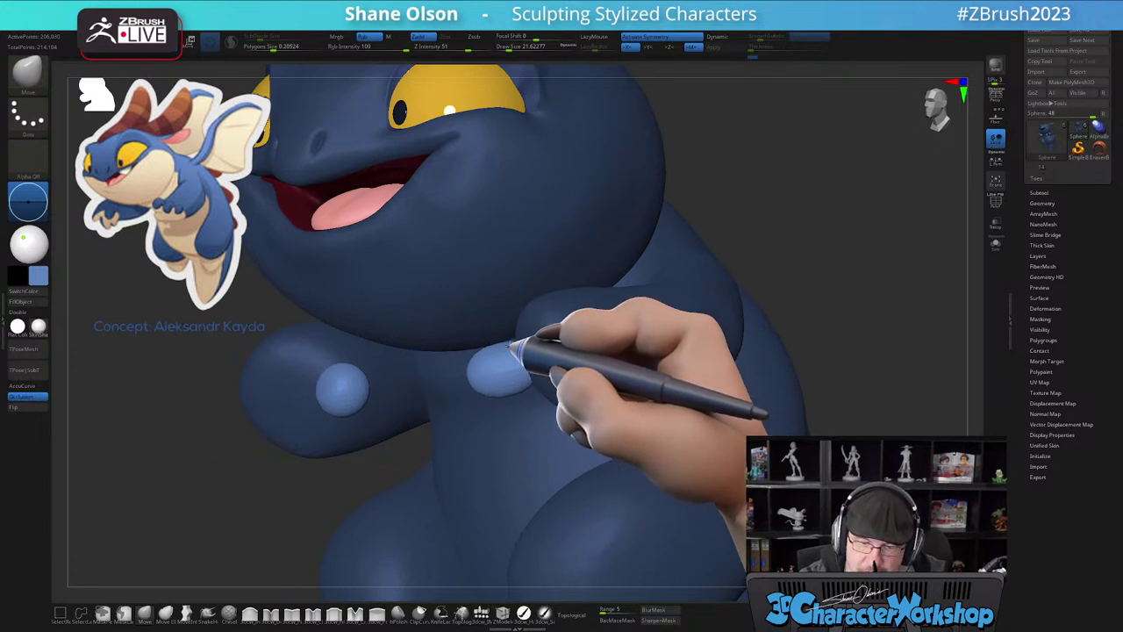
right_drag(504, 370, 487, 380)
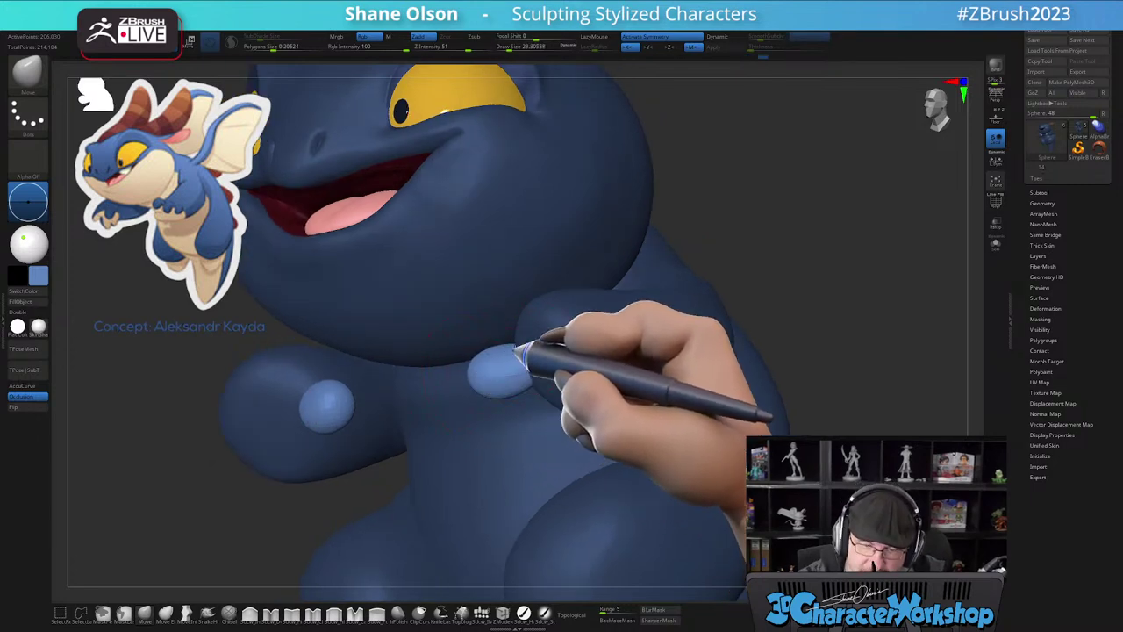
mouse_move(564, 340)
right_down()
mouse_move(521, 391)
mouse_move(558, 324)
mouse_move(542, 367)
mouse_move(527, 365)
mouse_move(530, 354)
mouse_move(541, 365)
mouse_move(535, 342)
right_up()
key(bracketleft)
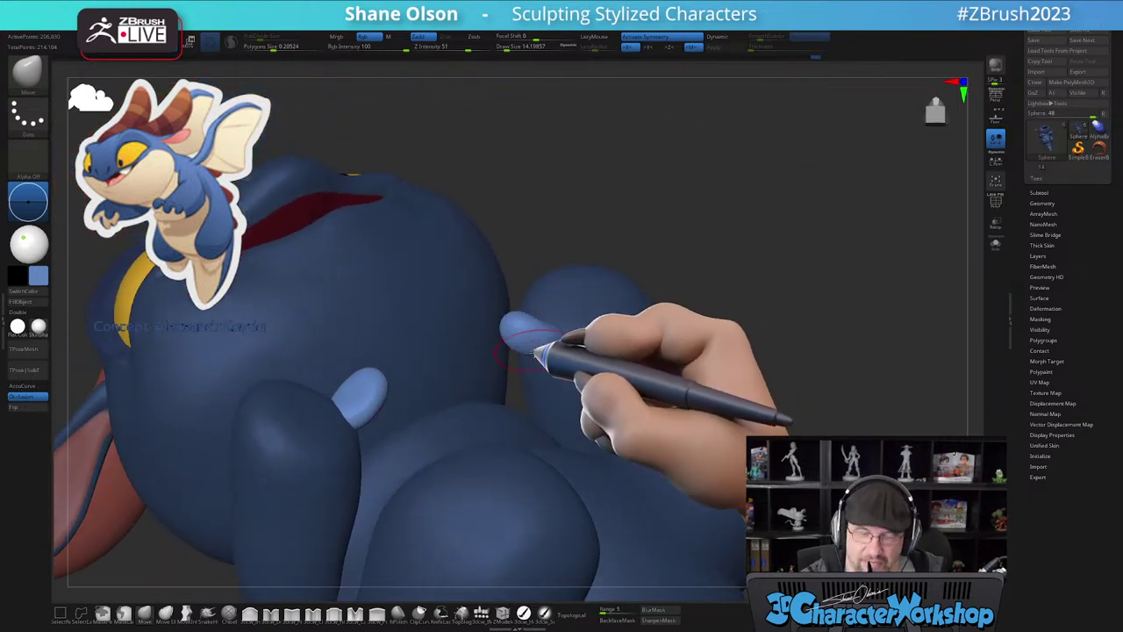
key(])
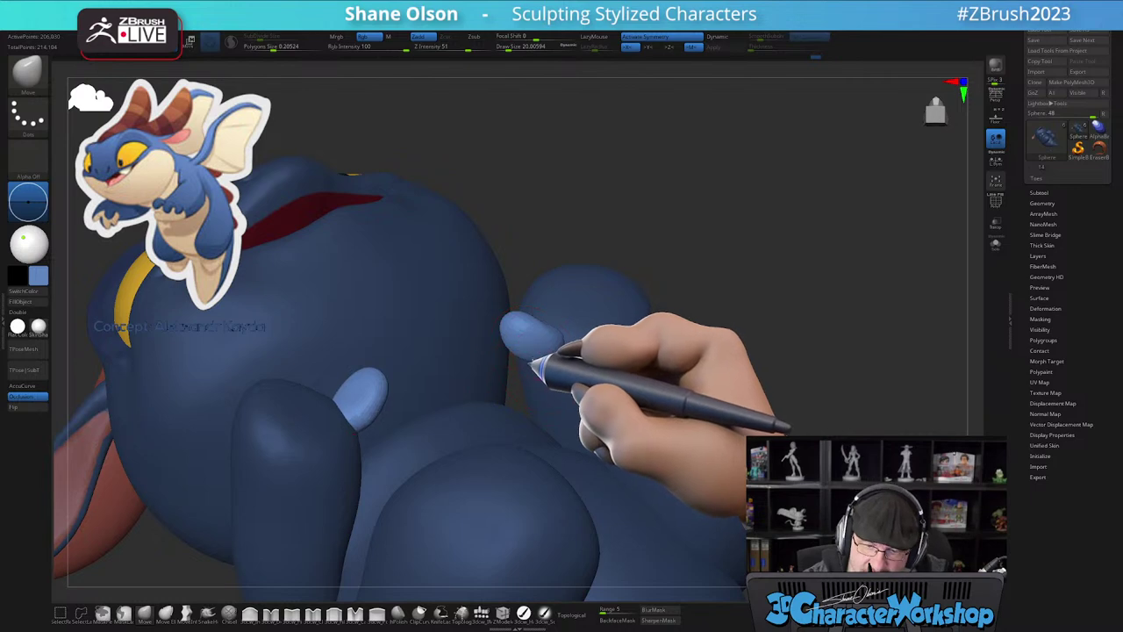
- Refine the first finger's shape and base with small Move strokes and smooth it where it meets the hand
mouse_move(556, 333)
right_down()
mouse_move(541, 351)
mouse_move(557, 346)
mouse_move(523, 327)
mouse_move(567, 315)
right_up()
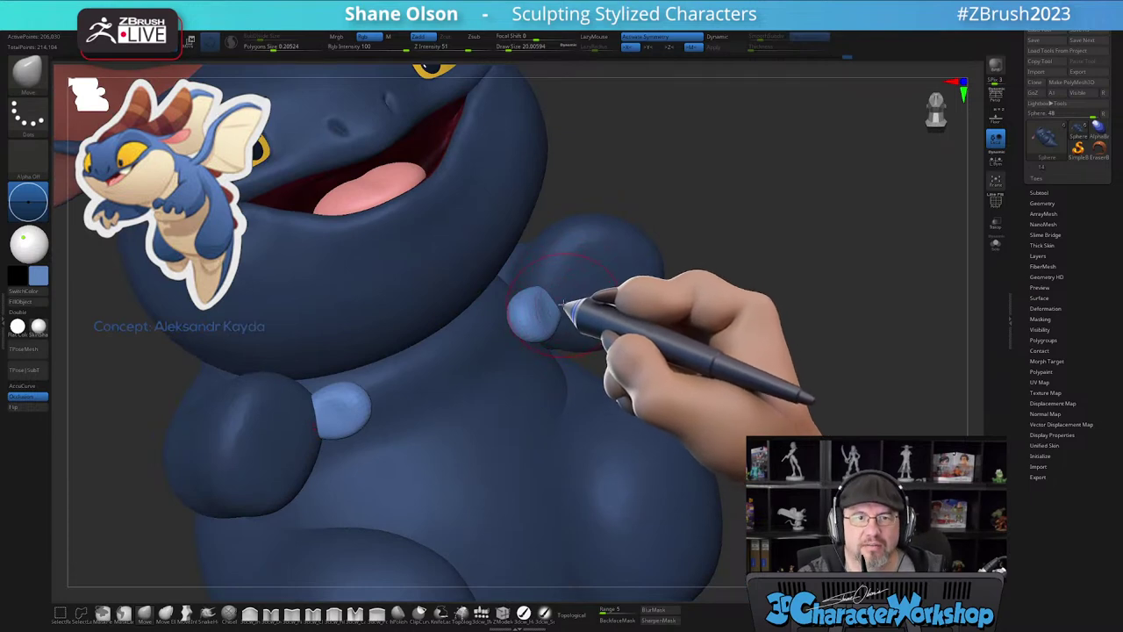
right_drag(565, 306, 558, 316)
key([)
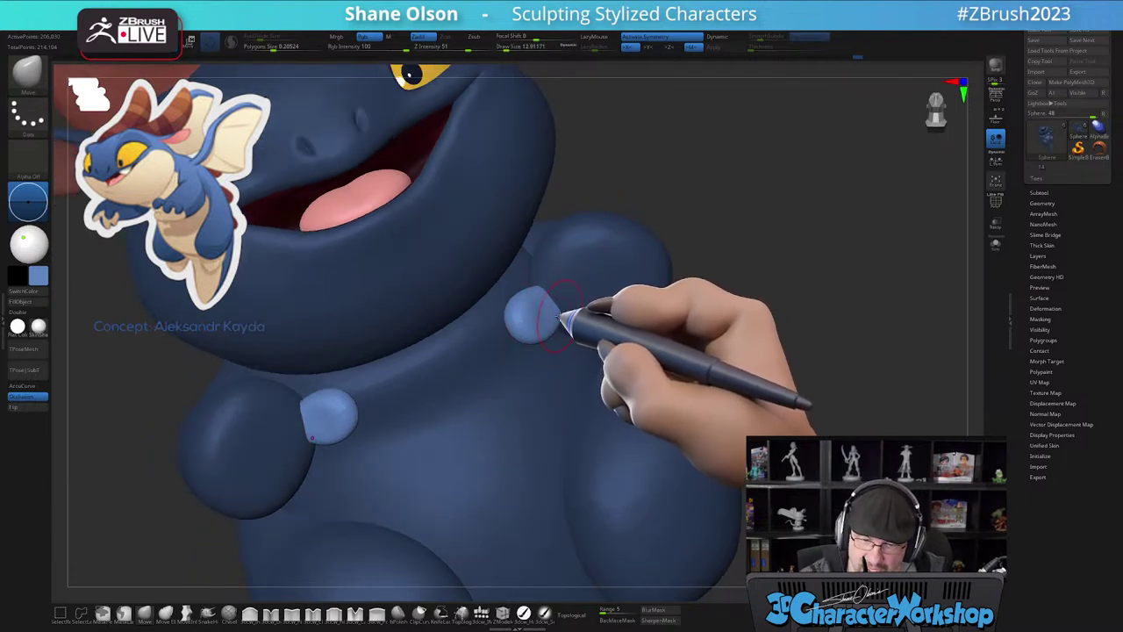
right_drag(564, 302, 545, 314)
shift+drag(546, 313, 555, 306)
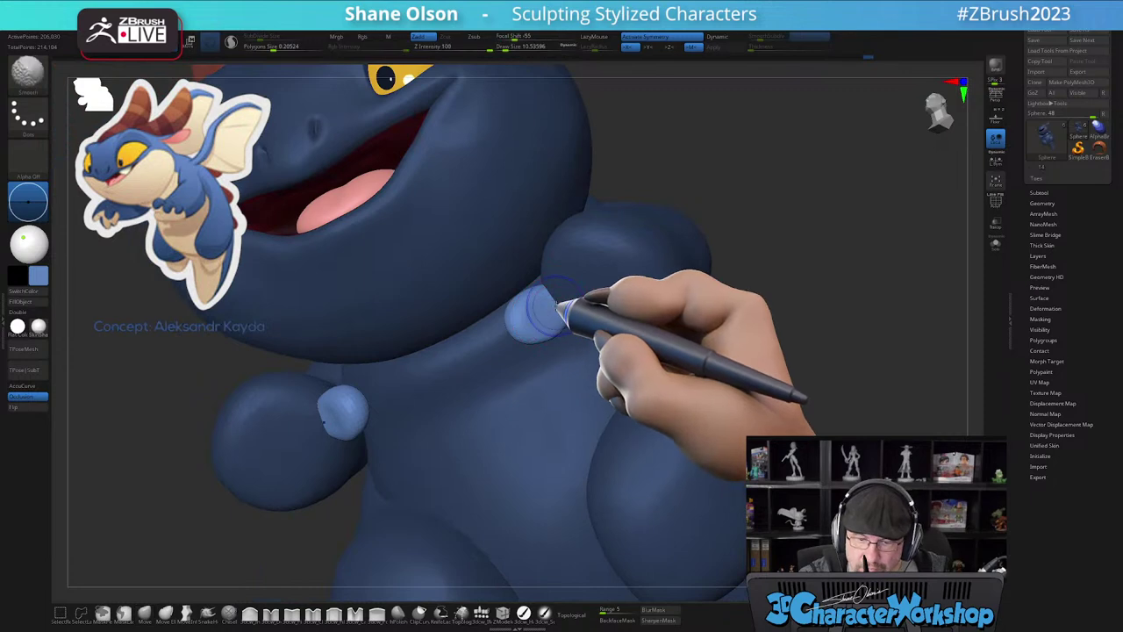
mouse_move(566, 305)
right_down()
mouse_move(564, 294)
mouse_move(614, 309)
right_up()
key(shift+f)
key(shift+f)
drag(620, 308, 628, 314)
mouse_move(628, 313)
right_down()
mouse_move(606, 326)
mouse_move(596, 314)
mouse_move(566, 340)
right_up()
drag(586, 321, 596, 326)
right_drag(596, 326, 625, 307)
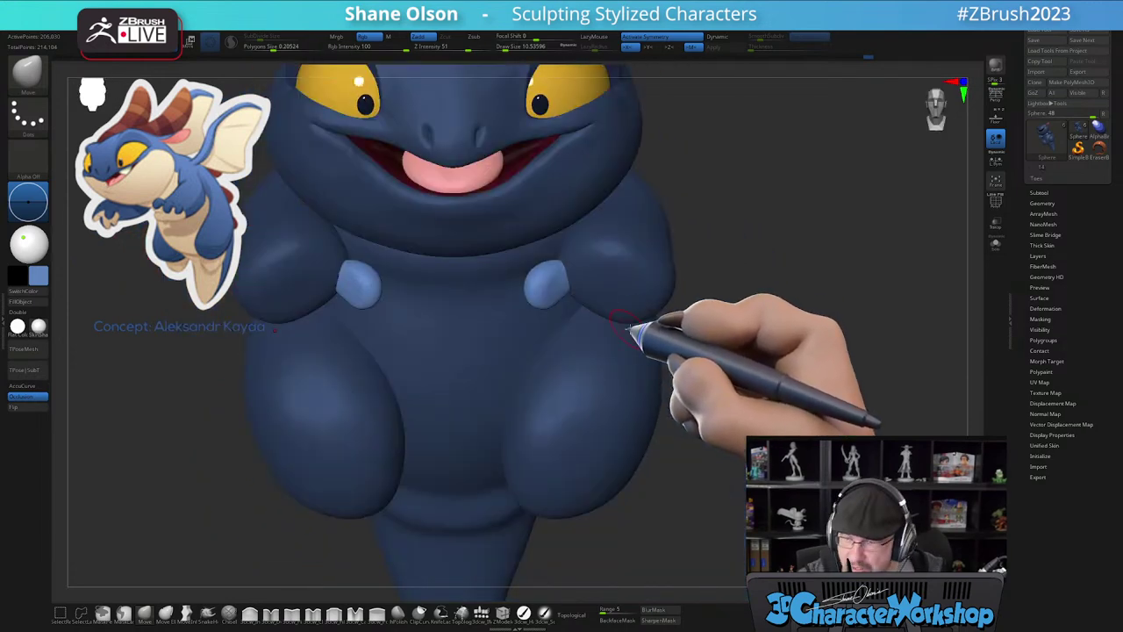
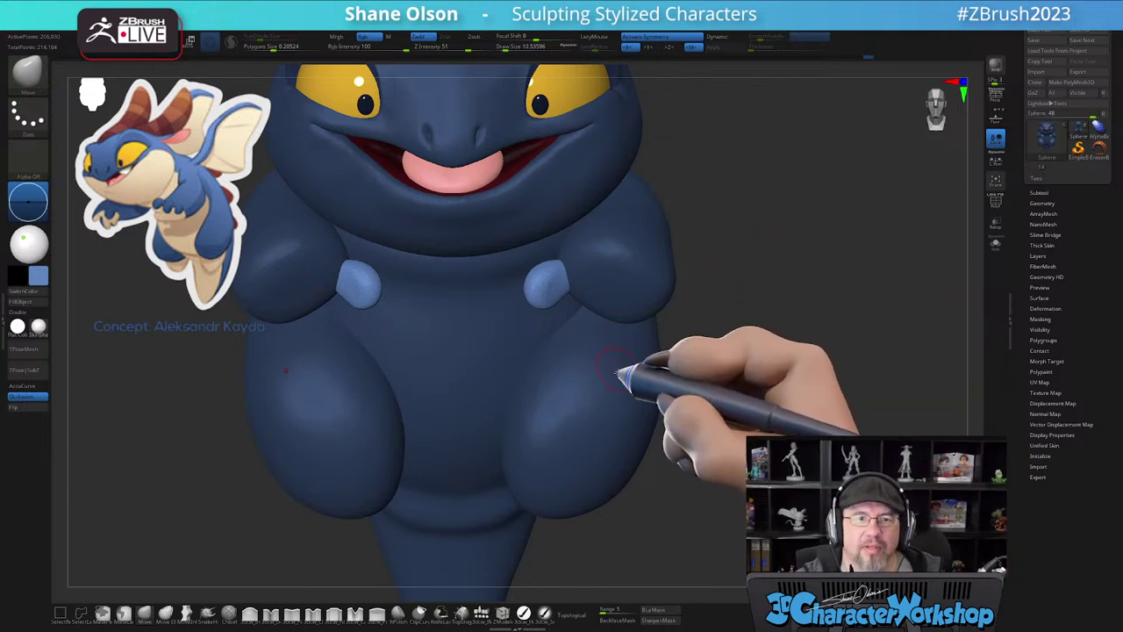
- Duplicate the finger with the transform gizmo and place the copy on the upper edge of the hand
mouse_move(742, 382)
mouse_down()
mouse_move(708, 411)
mouse_move(673, 374)
mouse_up()
key(w)
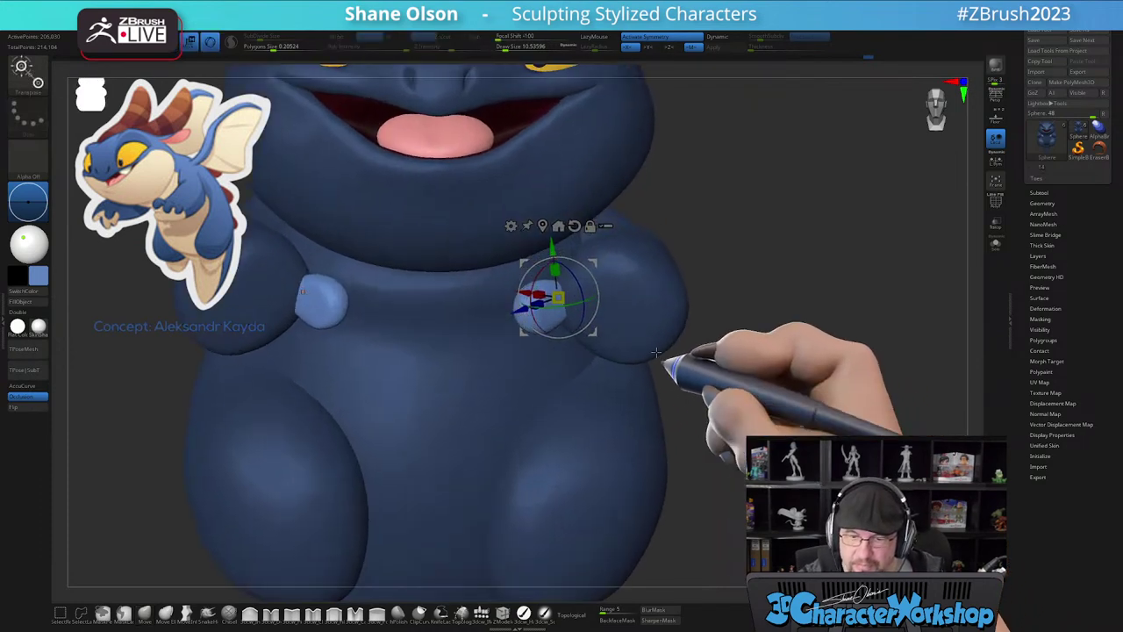
ctrl+drag(596, 262, 637, 290)
drag(712, 288, 602, 291)
drag(627, 285, 602, 227)
right_drag(616, 292, 749, 307)
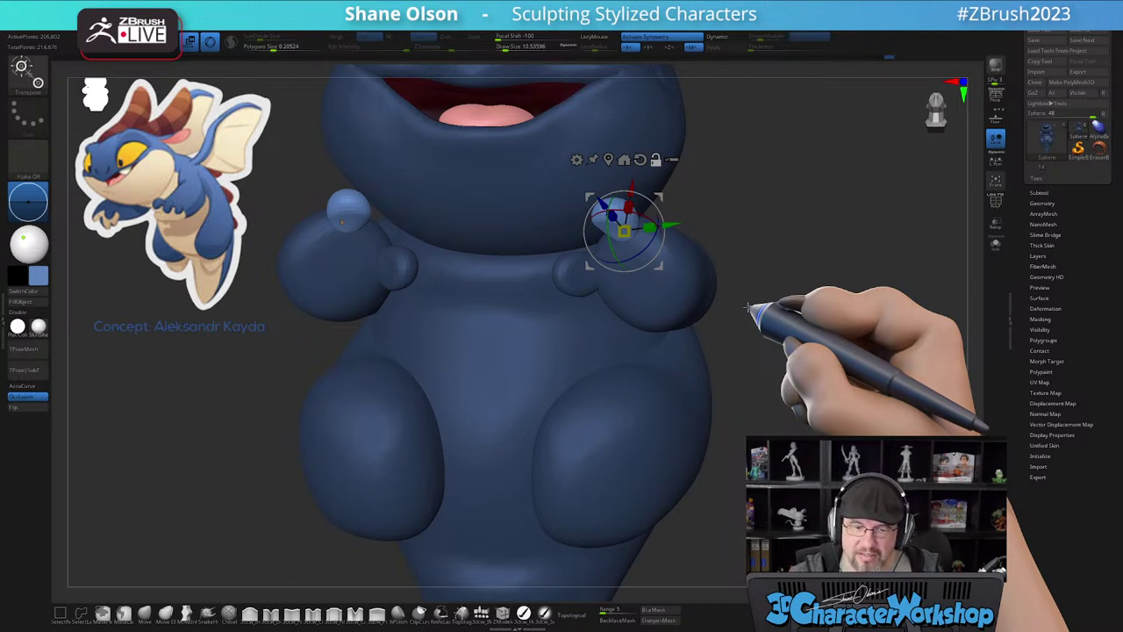
- Duplicate the second finger toward the outer side of the hand and rotate the copy to point outward
mouse_move(742, 364)
alt+mouse_down()
mouse_move(727, 407)
mouse_move(746, 357)
mouse_move(757, 371)
alt+mouse_up()
ctrl+drag(656, 255, 722, 255)
drag(744, 312, 717, 317)
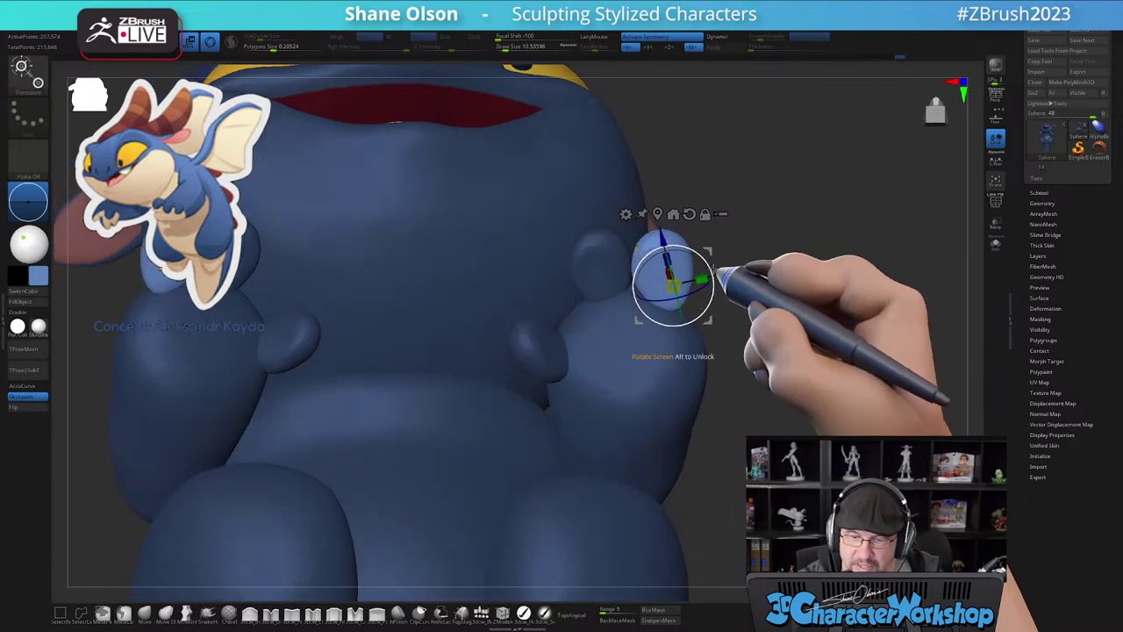
mouse_move(708, 264)
mouse_down()
mouse_move(716, 286)
mouse_move(710, 269)
mouse_move(715, 281)
mouse_move(721, 272)
mouse_up()
right_drag(732, 318, 772, 311)
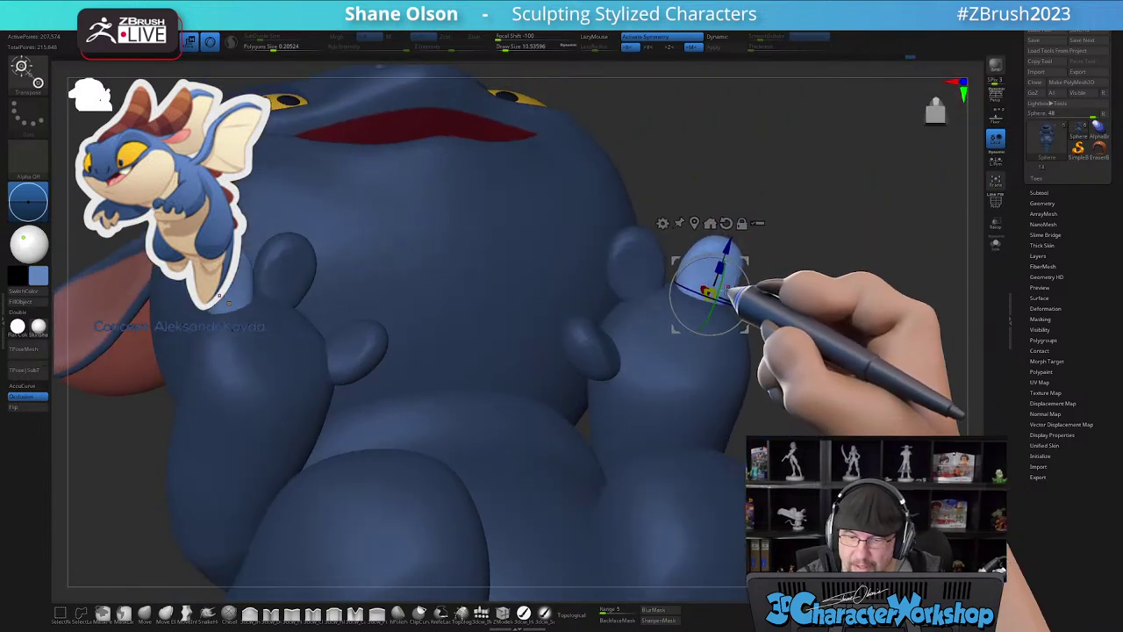
- Turn on local symmetry and undo the last rotation of the outer finger
drag(712, 290, 709, 303)
click(996, 162)
key(ctrl+z)
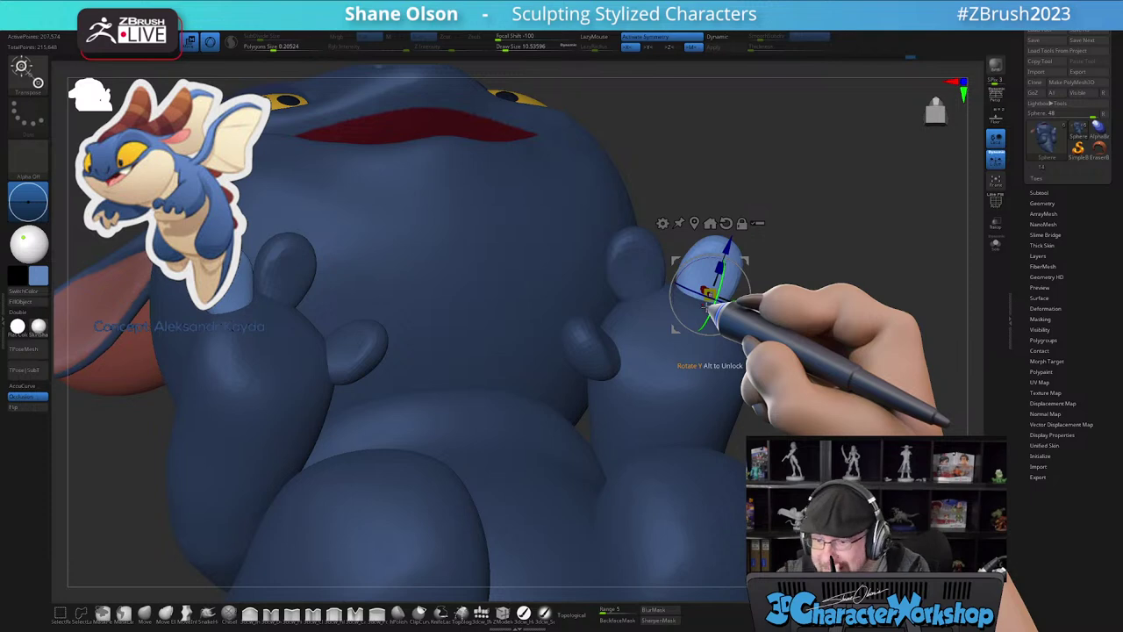
mouse_move(872, 263)
mouse_down()
mouse_move(850, 223)
mouse_move(795, 254)
mouse_move(860, 246)
mouse_move(834, 293)
mouse_move(837, 252)
mouse_up()
key(q)
alt+drag(839, 210, 866, 168)
drag(867, 314, 878, 402)
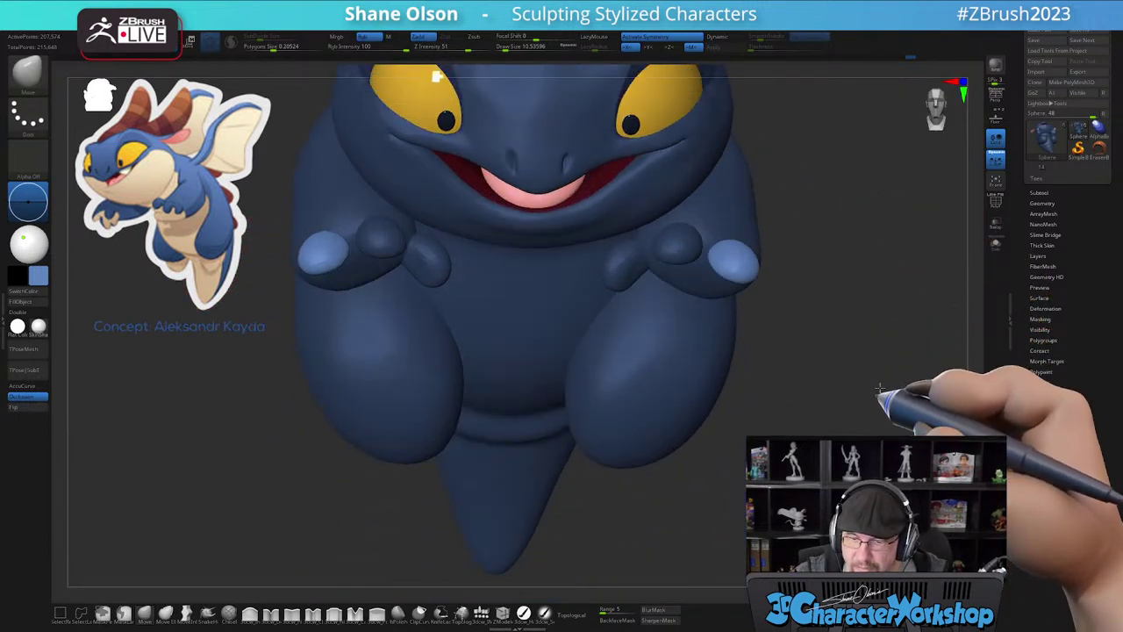
- Move, rotate and scale the third finger with the gizmo to seat it on the hand beside the second
click(997, 154)
drag(804, 274, 830, 229)
key(w)
drag(731, 266, 677, 260)
drag(802, 269, 837, 253)
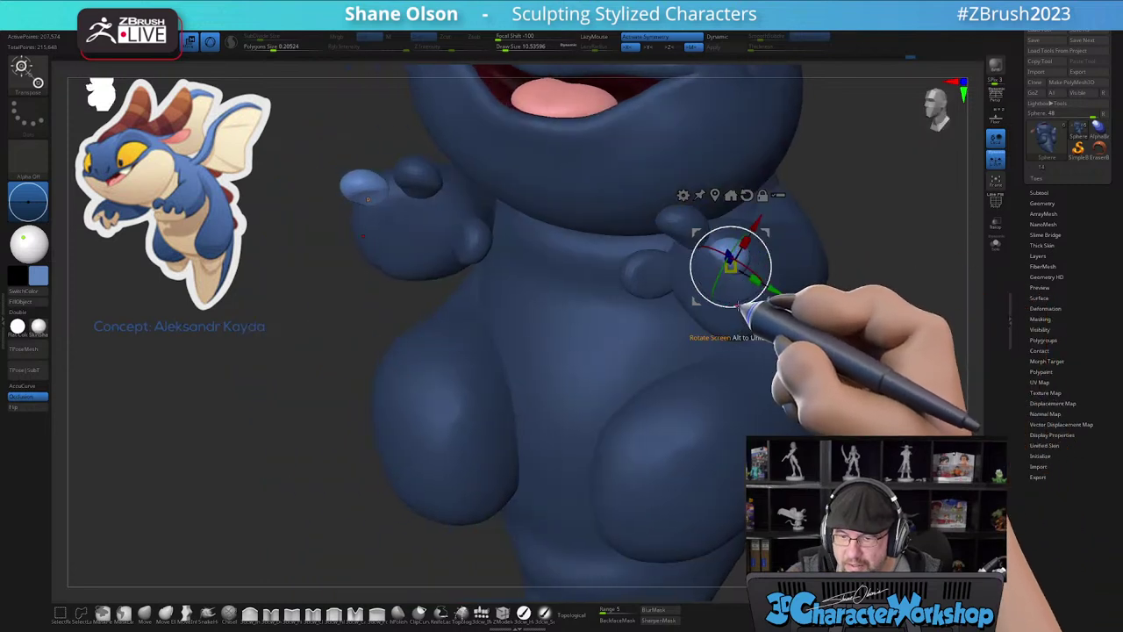
drag(898, 238, 825, 287)
mouse_move(767, 234)
mouse_down()
mouse_move(787, 240)
mouse_move(758, 248)
mouse_up()
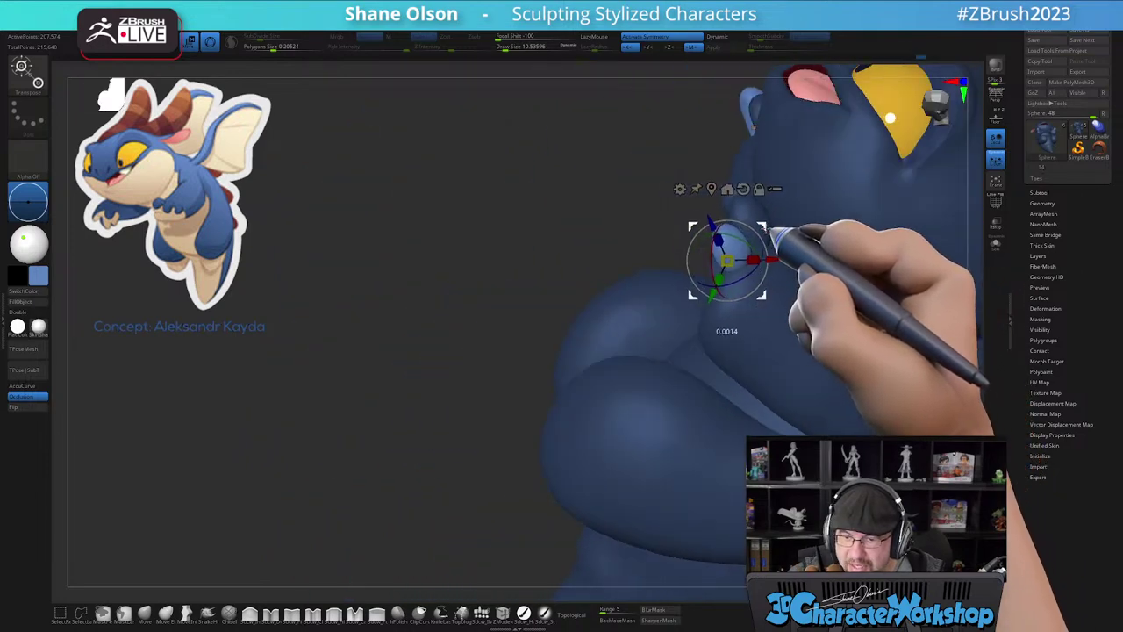
drag(531, 240, 589, 265)
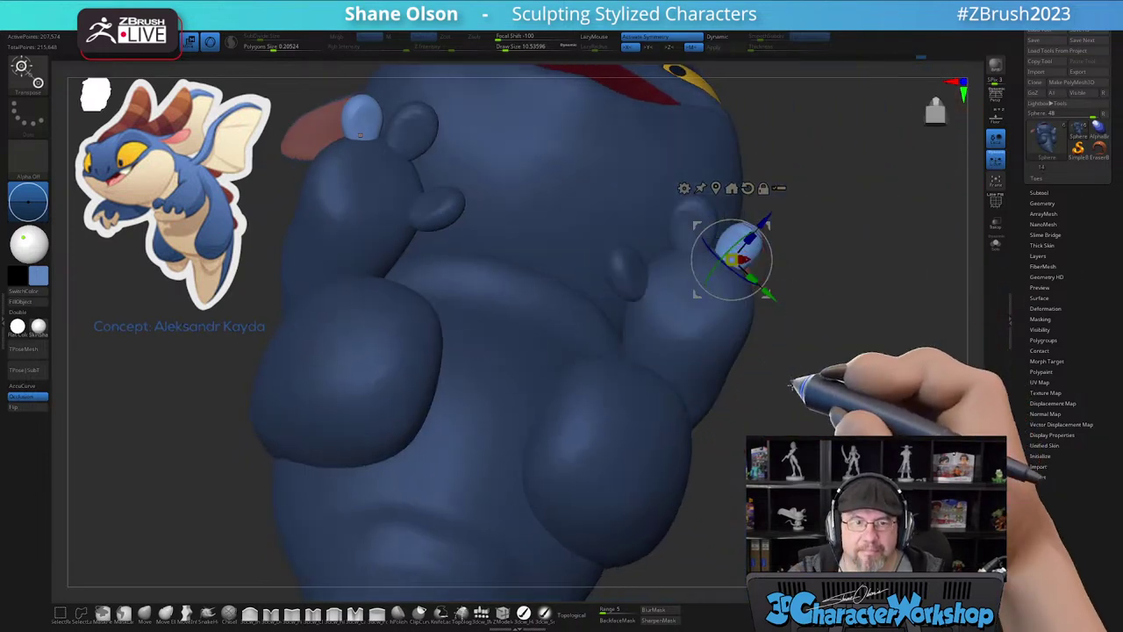
- Duplicate the finger once more, place the copy on the outer edge of the hand and adjust its size
alt+drag(792, 402, 865, 356)
drag(825, 232, 837, 258)
drag(883, 381, 825, 407)
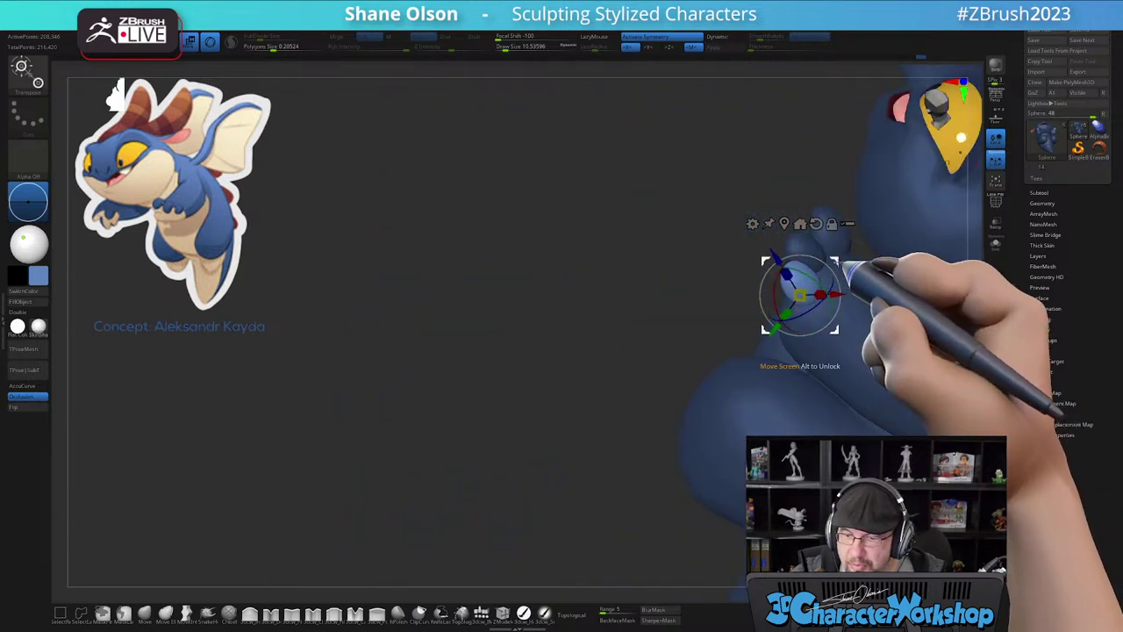
drag(837, 261, 827, 266)
drag(651, 334, 622, 343)
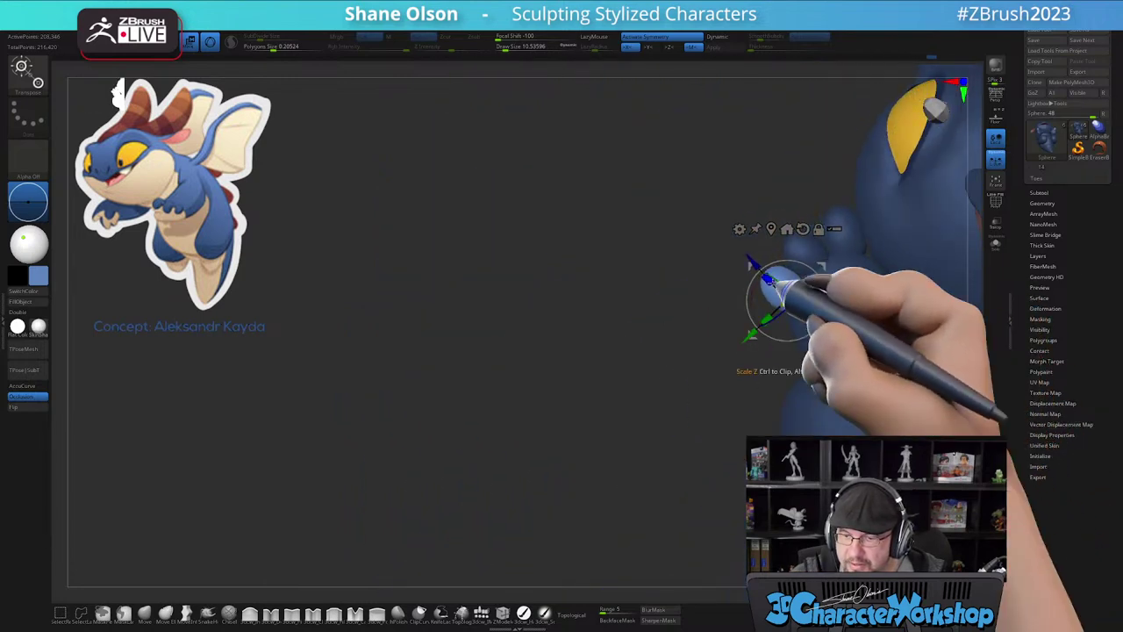
drag(785, 301, 795, 308)
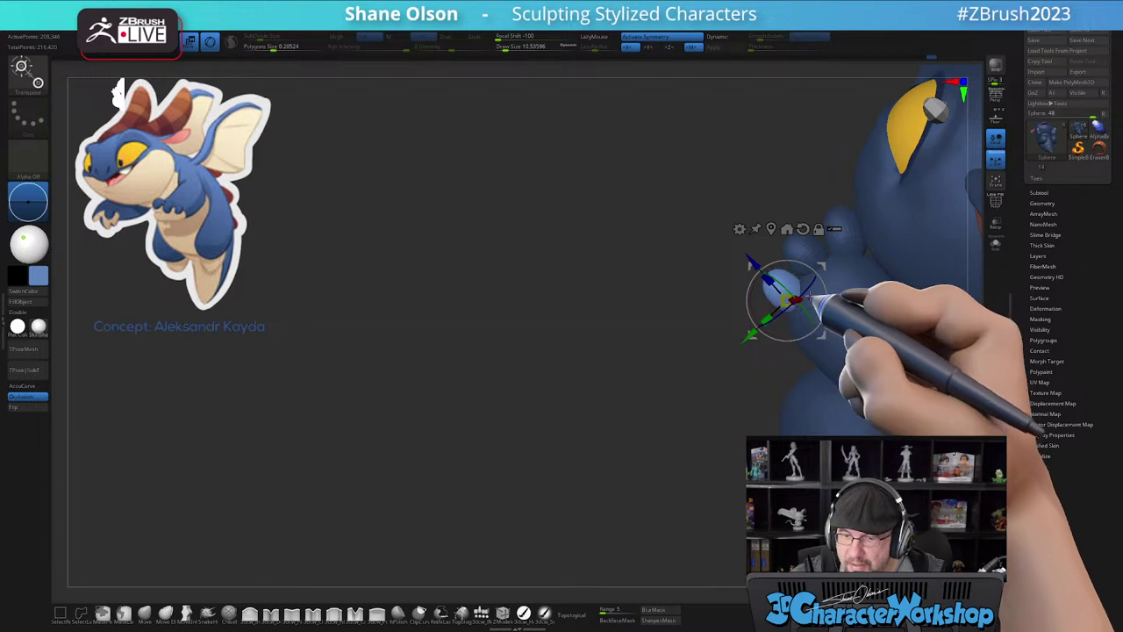
- Finish positioning the last finger, return to the Move brush and clear the mask from the body
mouse_move(636, 383)
mouse_down()
mouse_move(720, 354)
mouse_move(660, 382)
mouse_move(757, 437)
mouse_move(753, 406)
mouse_move(702, 439)
mouse_move(652, 377)
mouse_up()
mouse_move(652, 377)
right_down()
mouse_move(659, 355)
mouse_move(645, 384)
mouse_move(657, 377)
mouse_move(637, 388)
right_up()
key(q)
mouse_move(573, 341)
right_down()
mouse_move(587, 337)
mouse_move(606, 371)
mouse_move(624, 318)
mouse_move(603, 355)
right_up()
drag(598, 368, 720, 393)
ctrl+right_drag(720, 393, 688, 435)
drag(688, 436, 688, 405)
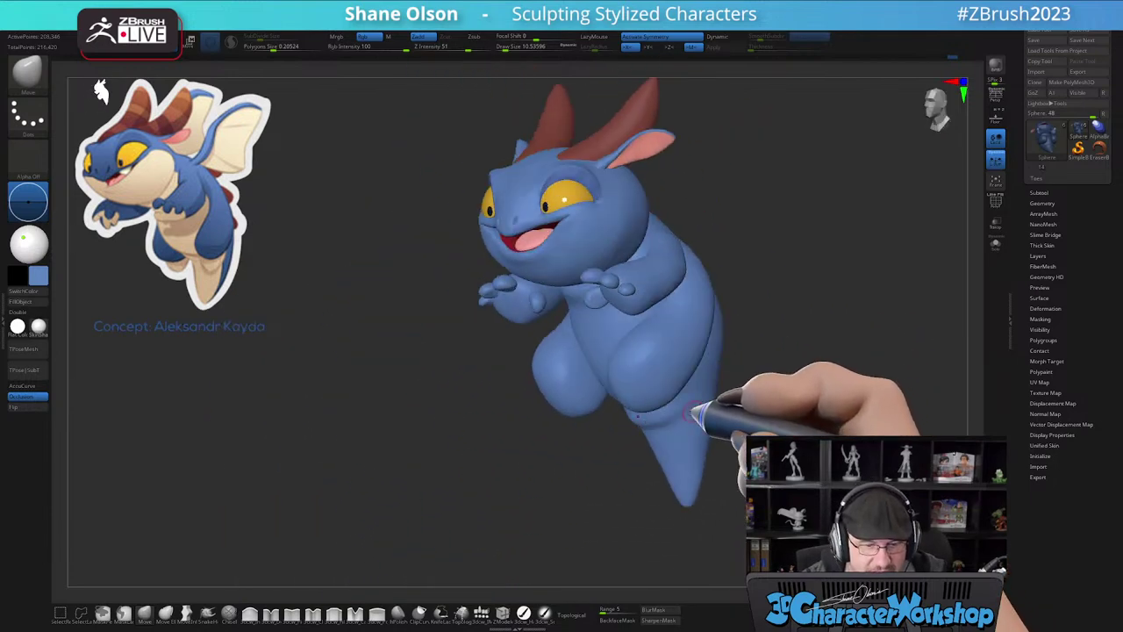
- Turn off local symmetry and insert a mirrored QuadSphere-2 primitive beneath each bent leg
alt+right_drag(723, 427, 679, 446)
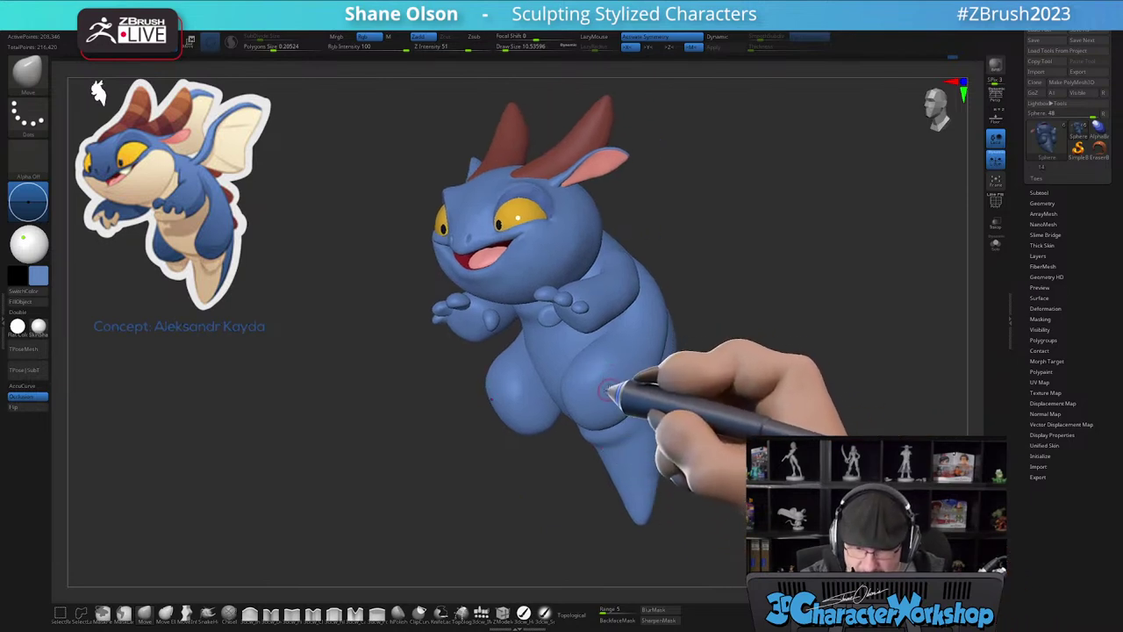
click(481, 613)
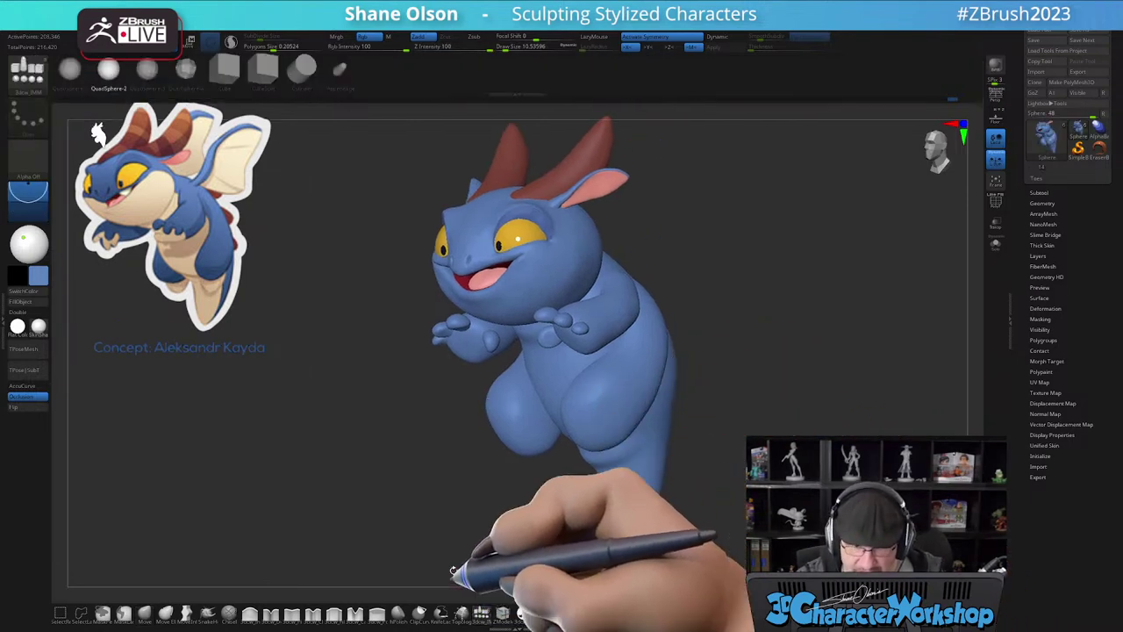
drag(755, 417, 762, 492)
key(shift+f)
key(shift+f)
drag(693, 482, 618, 465)
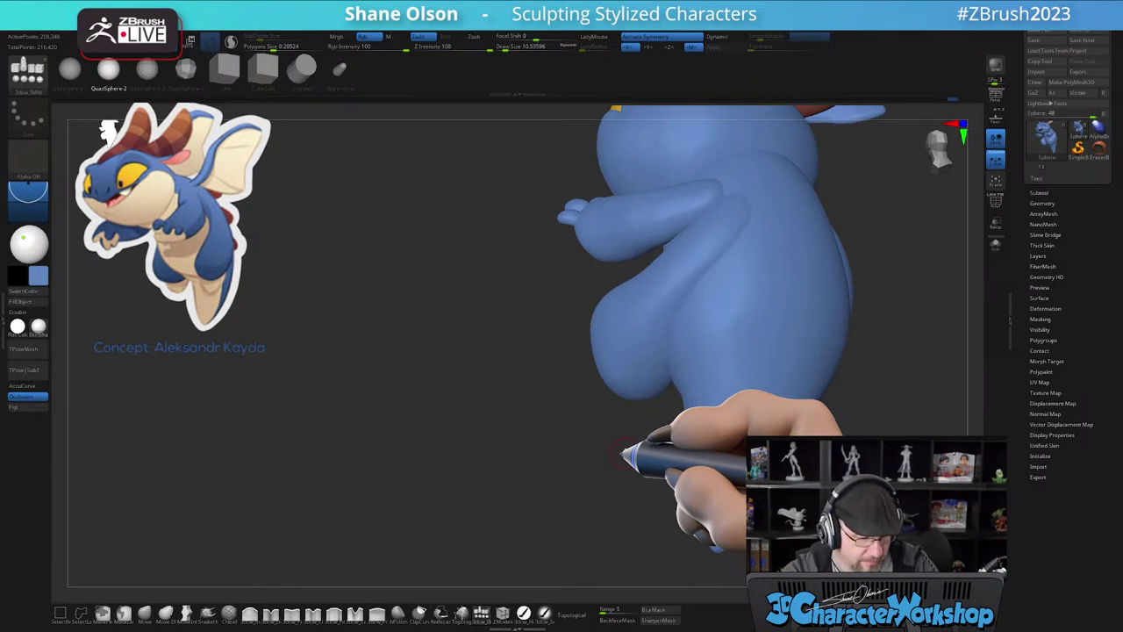
mouse_move(651, 419)
mouse_down()
mouse_move(645, 395)
mouse_move(637, 422)
mouse_up()
drag(614, 494, 700, 454)
key(ctrl+z)
click(996, 161)
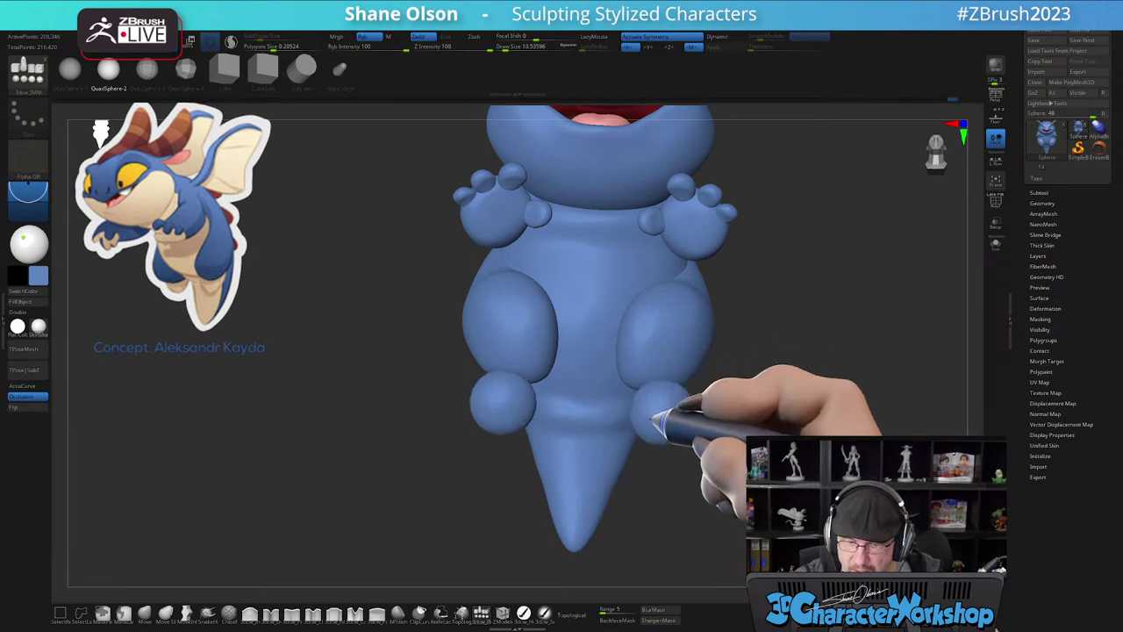
drag(653, 421, 653, 418)
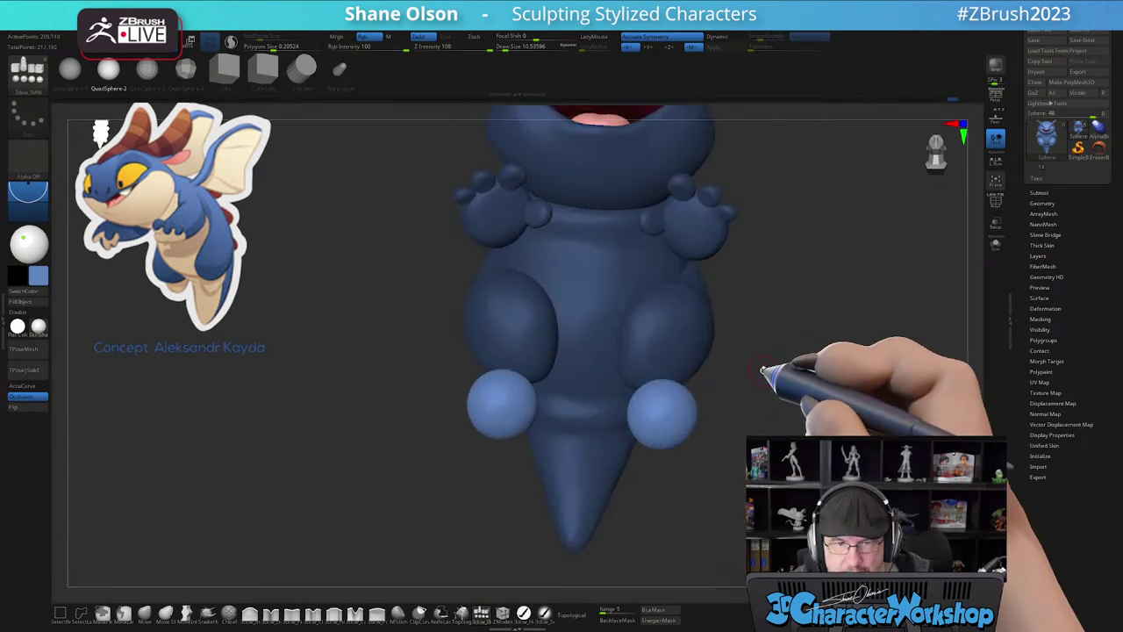
- Move and scale the two new spheres with the gizmo to seat them under the thighs
alt+drag(814, 293, 700, 285)
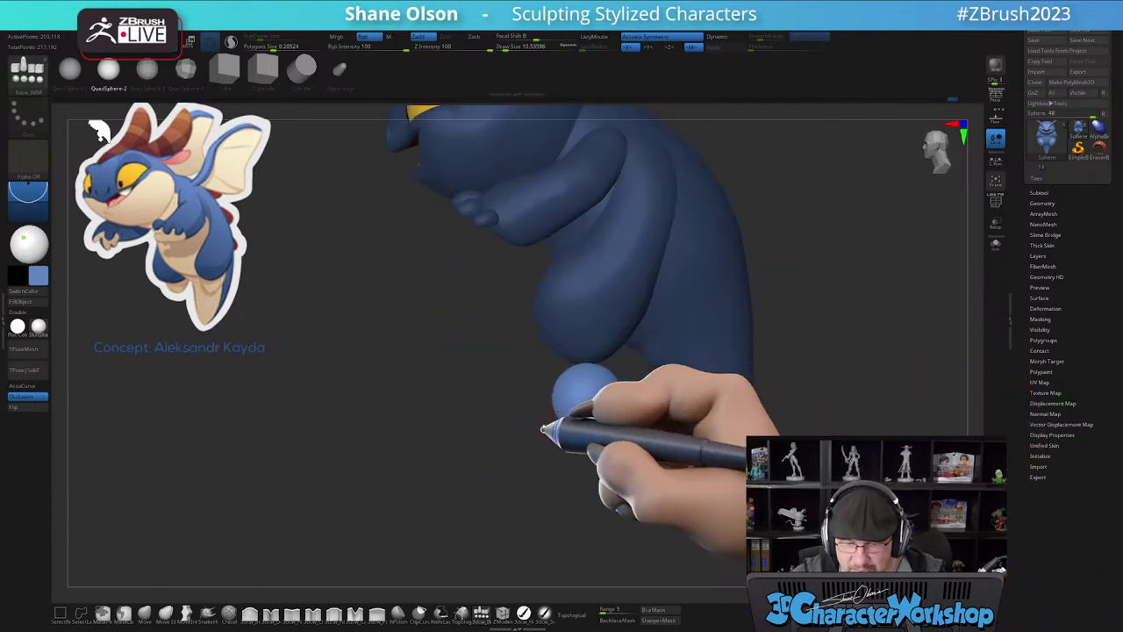
key(w)
alt+drag(471, 379, 432, 428)
drag(598, 358, 652, 310)
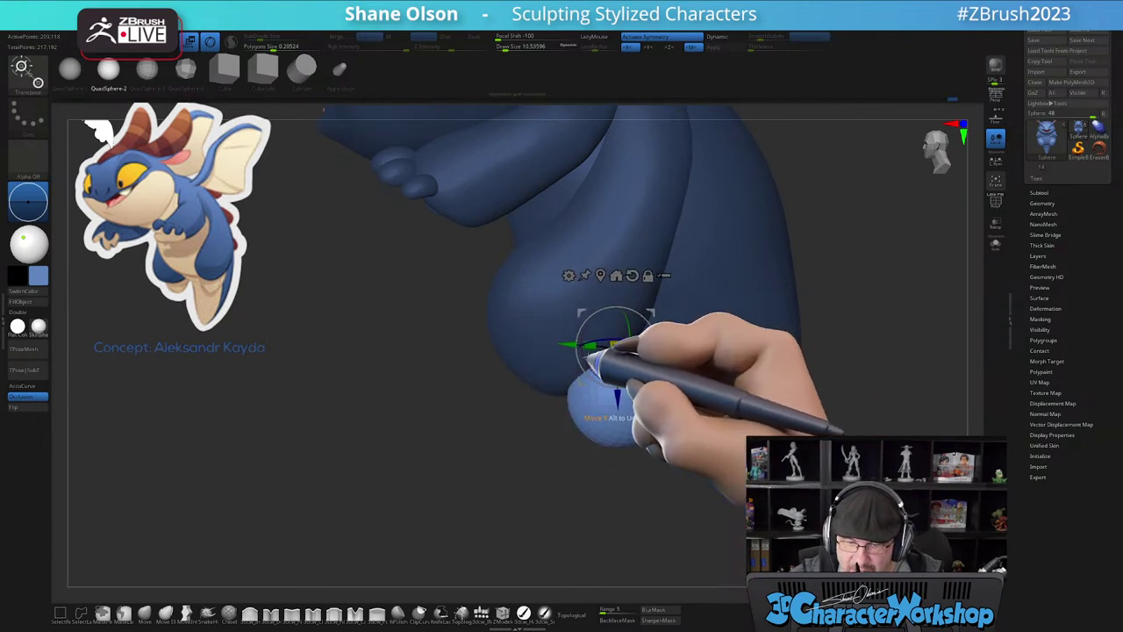
drag(423, 442, 467, 446)
drag(756, 427, 765, 457)
alt+drag(774, 411, 781, 439)
drag(658, 357, 612, 373)
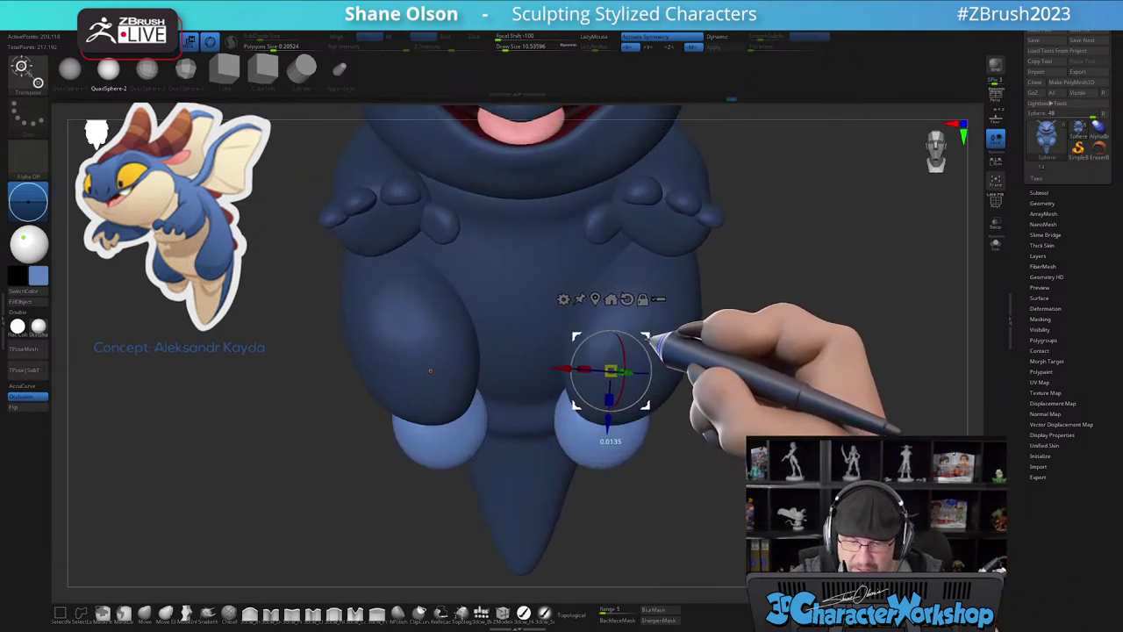
alt+drag(701, 431, 710, 402)
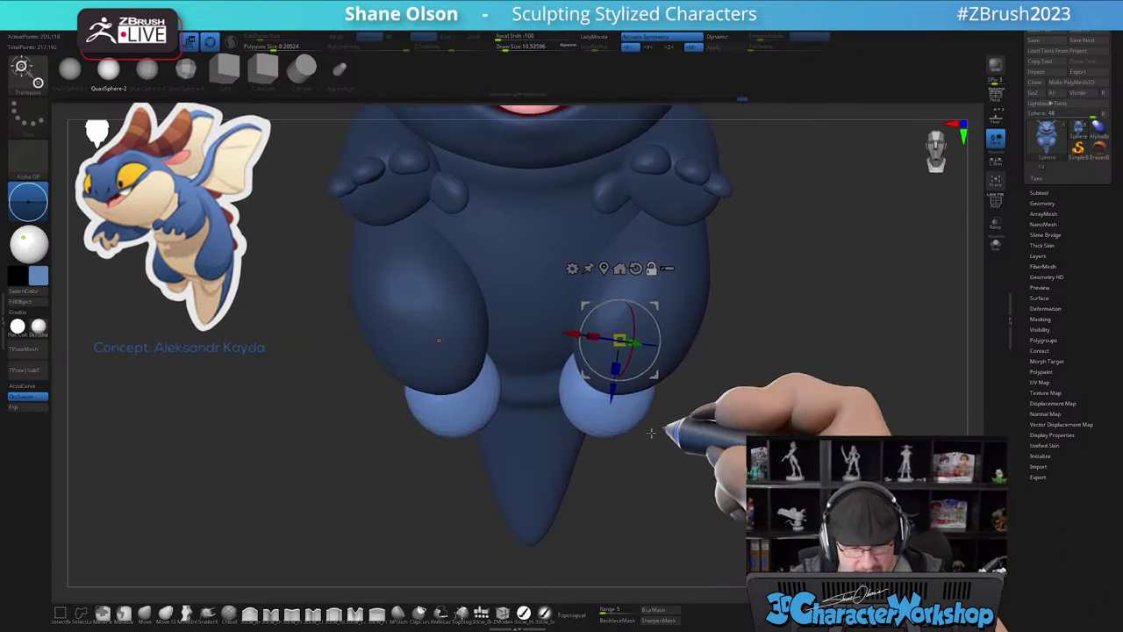
- Stretch the spheres downward with an enlarged Move brush to form tapered lower legs
click(145, 612)
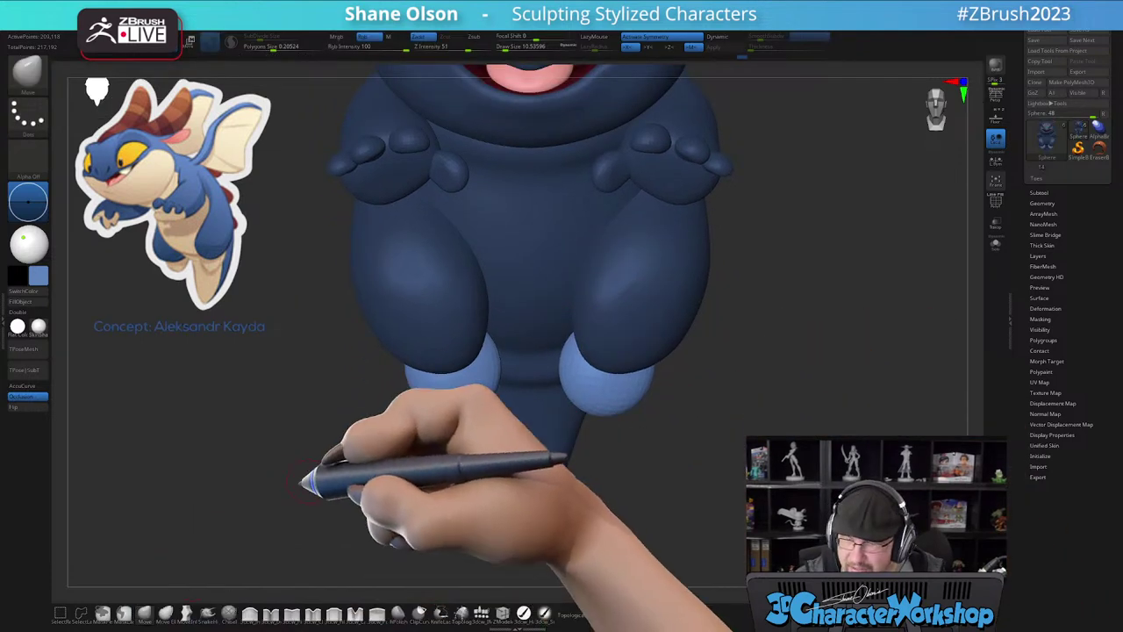
key(s)
right_drag(603, 349, 579, 375)
drag(551, 434, 590, 476)
key(s)
mouse_move(641, 436)
right_down()
mouse_move(614, 424)
mouse_move(641, 424)
mouse_move(612, 357)
mouse_move(605, 375)
mouse_move(639, 380)
right_up()
mouse_move(715, 409)
alt+right_down()
mouse_move(671, 409)
mouse_move(680, 386)
alt+right_up()
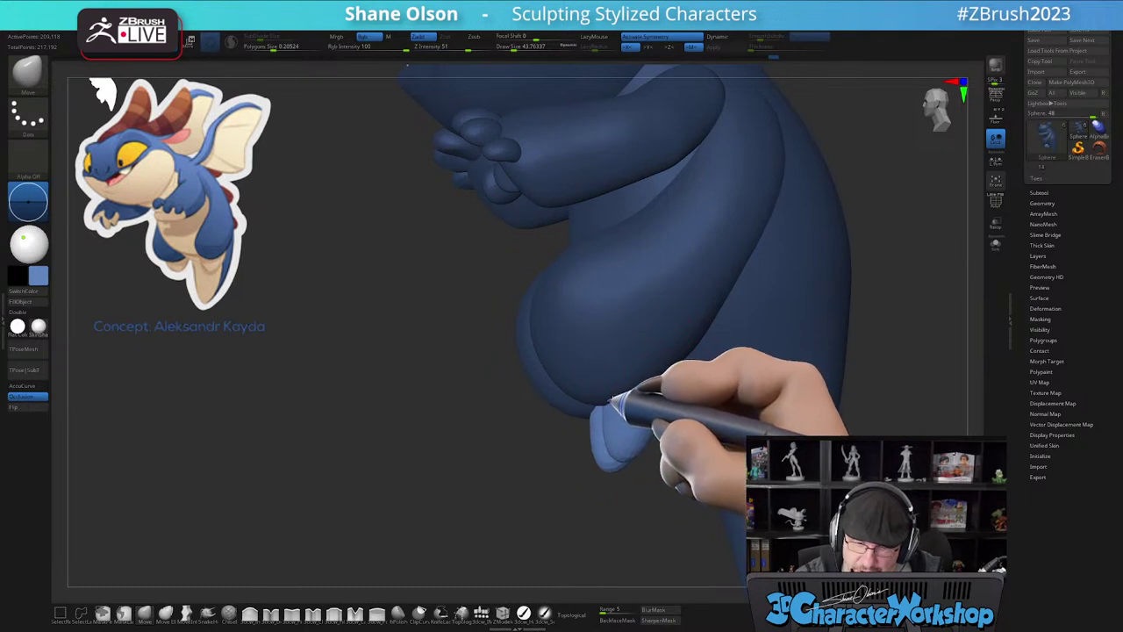
- Refine the lower legs' shape from the front and side with the Move brush and clear the mask
right_drag(660, 441, 708, 450)
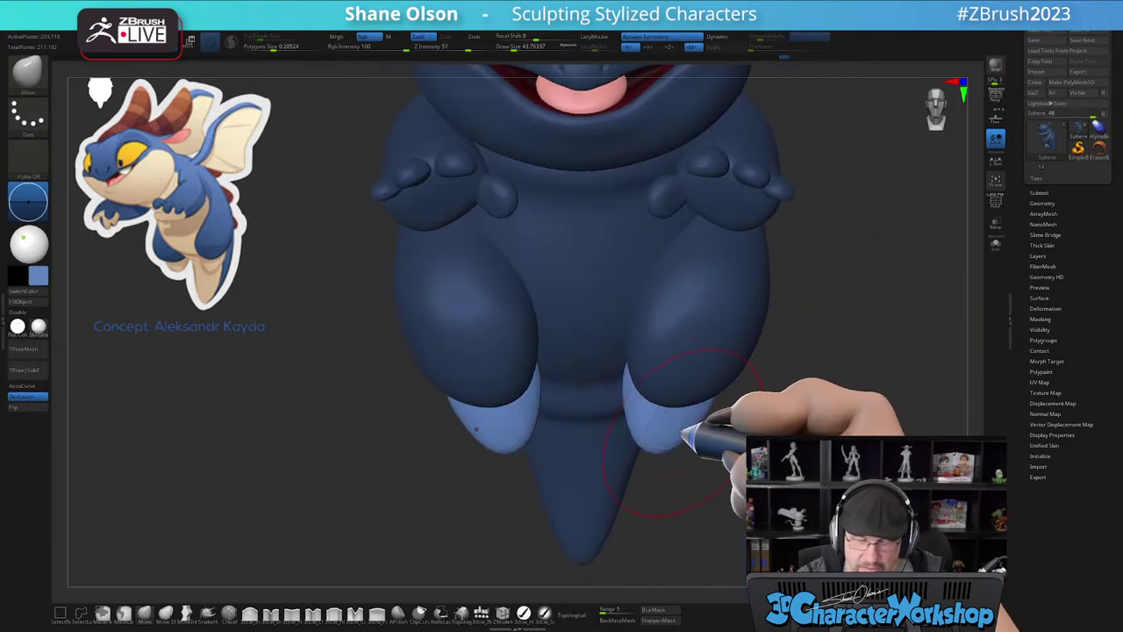
mouse_move(697, 456)
mouse_down()
mouse_move(722, 419)
mouse_move(722, 383)
mouse_move(684, 407)
mouse_up()
key(s)
right_drag(654, 371, 650, 365)
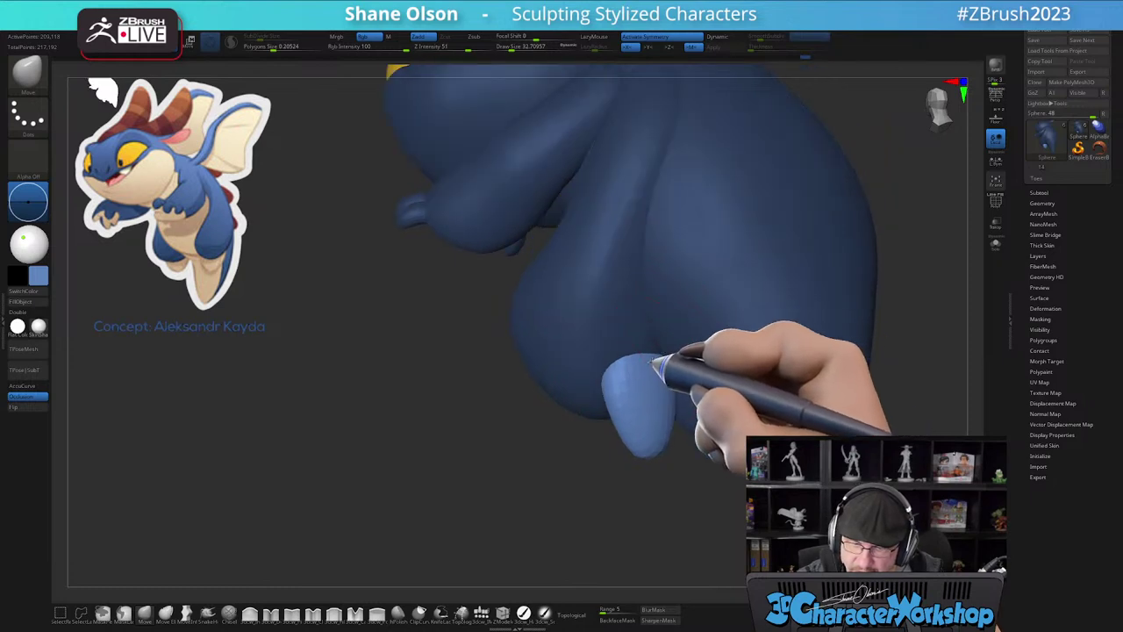
mouse_move(676, 402)
right_down()
mouse_move(727, 397)
mouse_move(796, 419)
mouse_move(663, 408)
right_up()
ctrl+right_drag(681, 474, 679, 474)
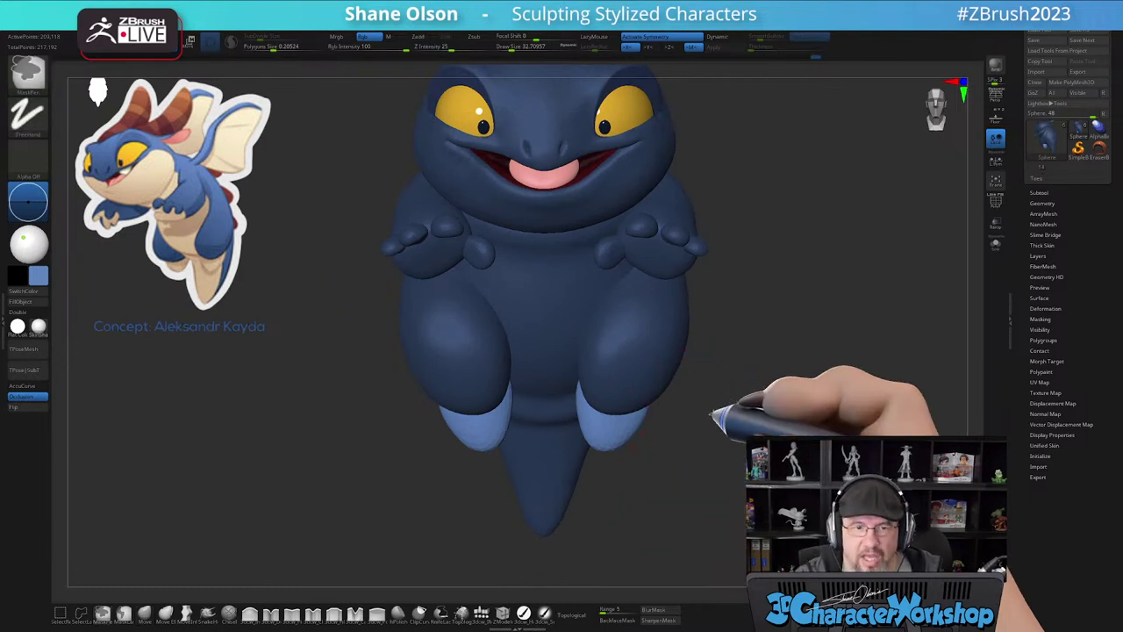
ctrl+drag(711, 407, 714, 414)
ctrl+right_drag(713, 414, 692, 426)
mouse_move(694, 426)
mouse_down()
mouse_move(686, 498)
mouse_move(602, 447)
mouse_up()
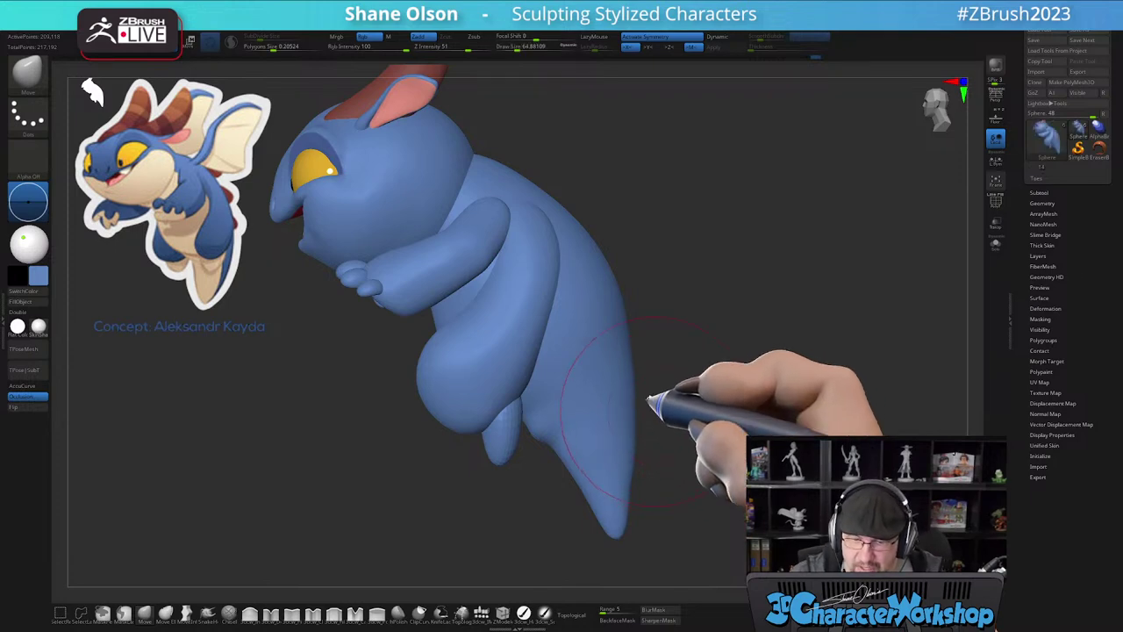
- Mask every part except the body, reset the gizmo orientation and lasso-mask the torso so only the tail stays free
key(shift+f)
key(shift+f)
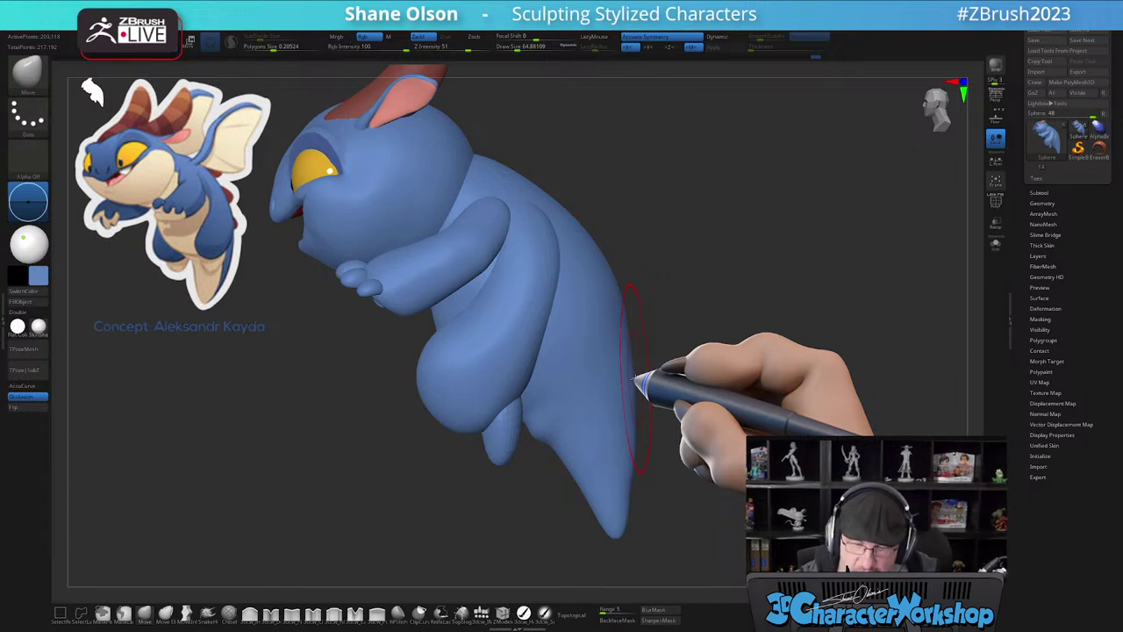
key(w)
ctrl+click(602, 449)
key(q)
key(w)
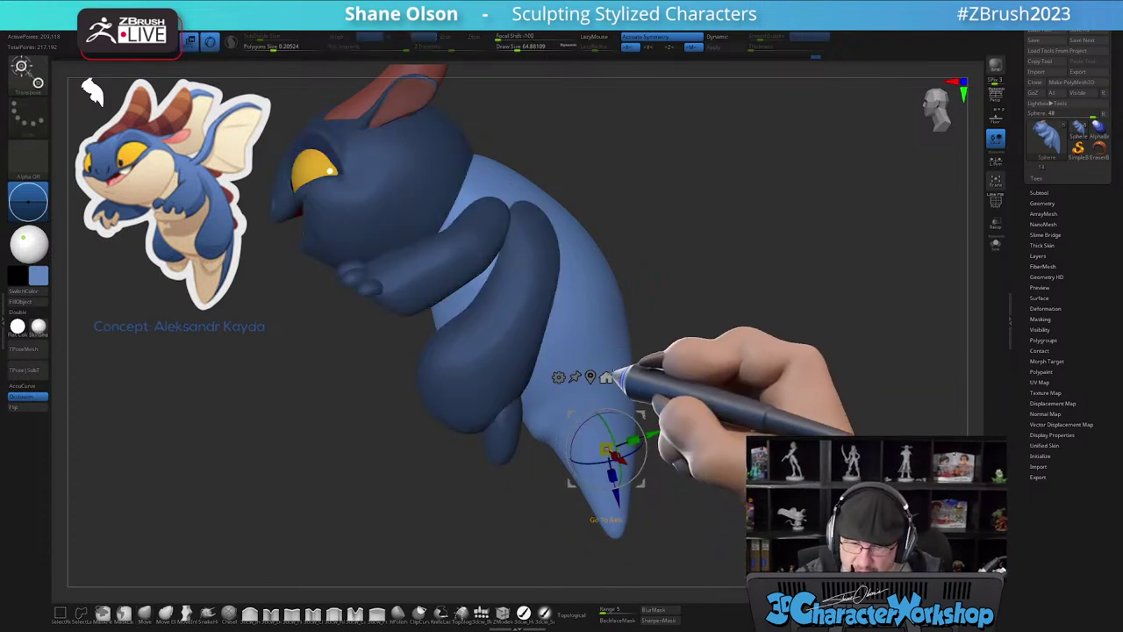
click(622, 377)
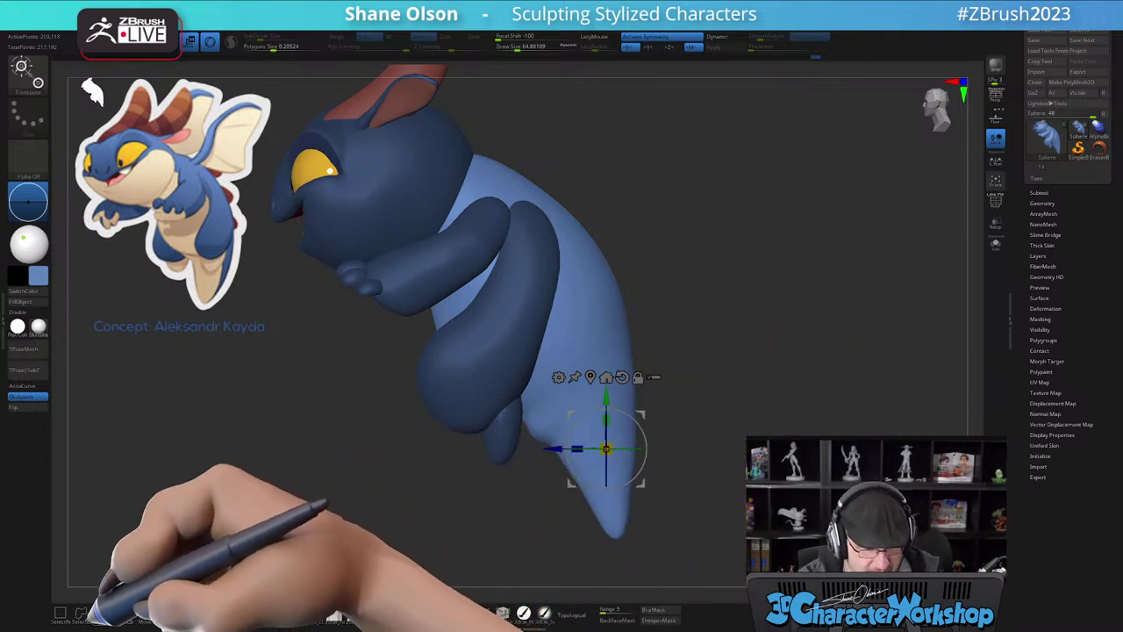
click(105, 614)
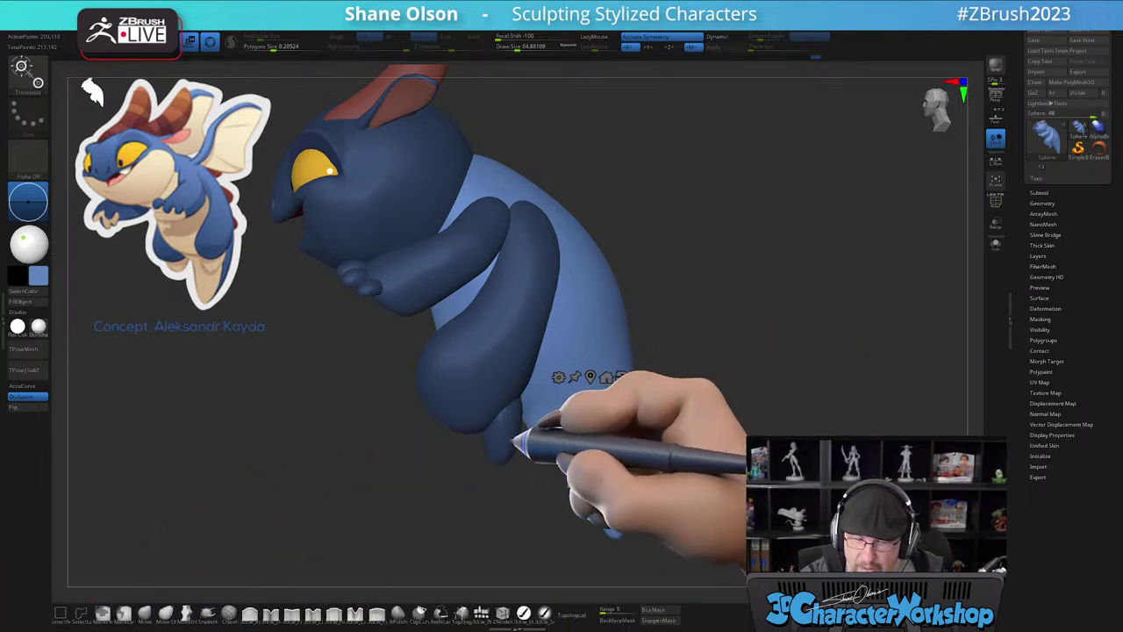
mouse_move(524, 426)
ctrl+mouse_down()
mouse_move(244, 398)
mouse_move(672, 187)
mouse_move(680, 360)
ctrl+mouse_up()
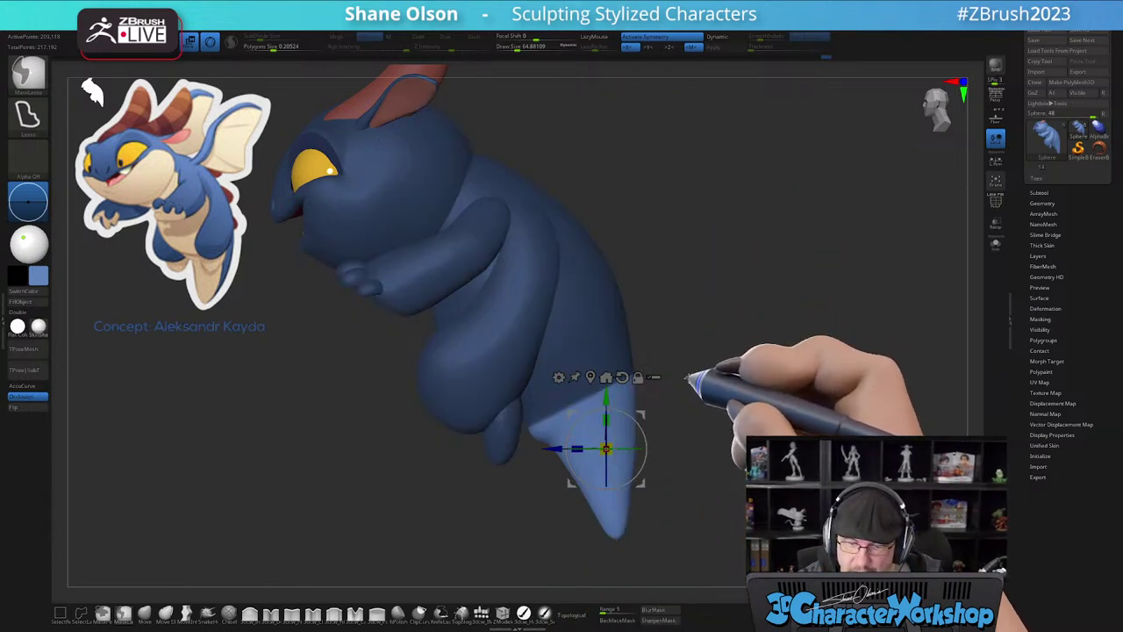
- Blur the mask edge and rotate the tail forward under the body with the gizmo
mouse_move(375, 363)
alt+mouse_down()
mouse_move(408, 432)
mouse_move(231, 193)
mouse_move(654, 283)
mouse_move(660, 298)
alt+mouse_up()
alt+drag(772, 436, 774, 377)
key(ctrl+z)
alt+drag(757, 469, 735, 435)
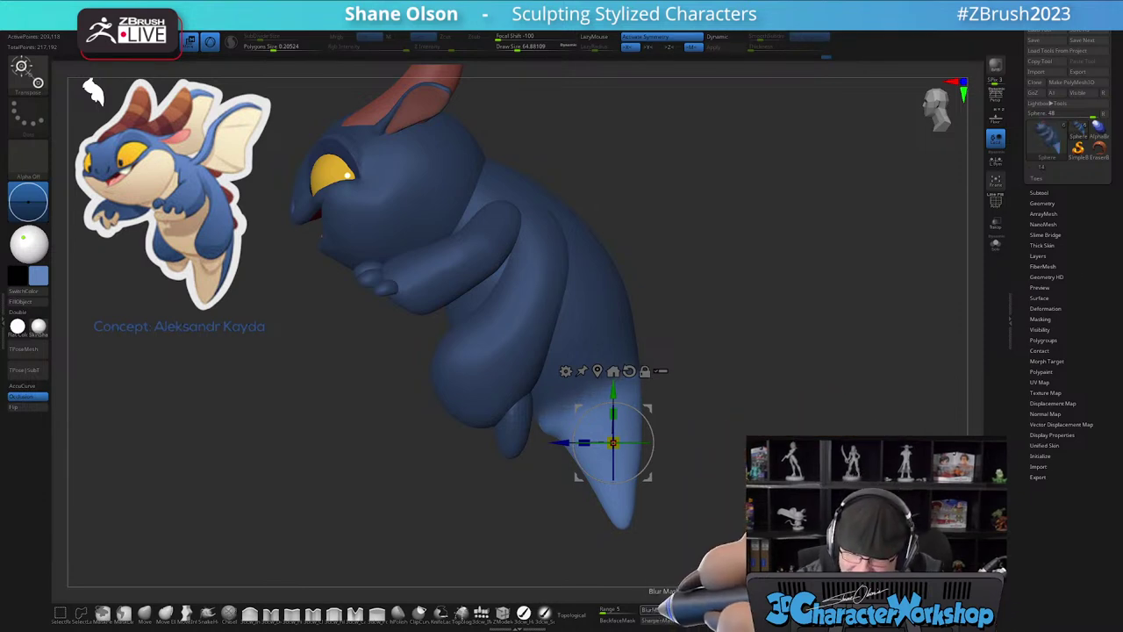
click(658, 610)
mouse_move(648, 411)
alt+mouse_down()
mouse_move(629, 349)
mouse_move(639, 367)
alt+mouse_up()
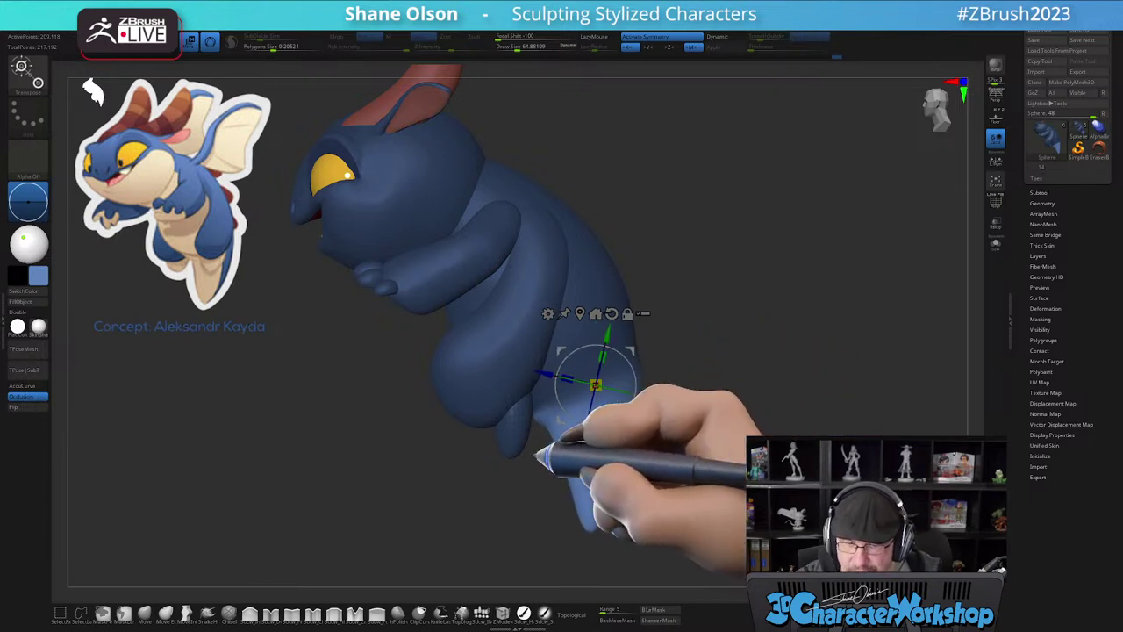
- Extend the mask down to the tail's lower part, blur it, bend the tip further forward and clear the mask
mouse_move(518, 450)
ctrl+mouse_down()
mouse_move(727, 214)
mouse_move(706, 376)
mouse_move(694, 382)
ctrl+mouse_up()
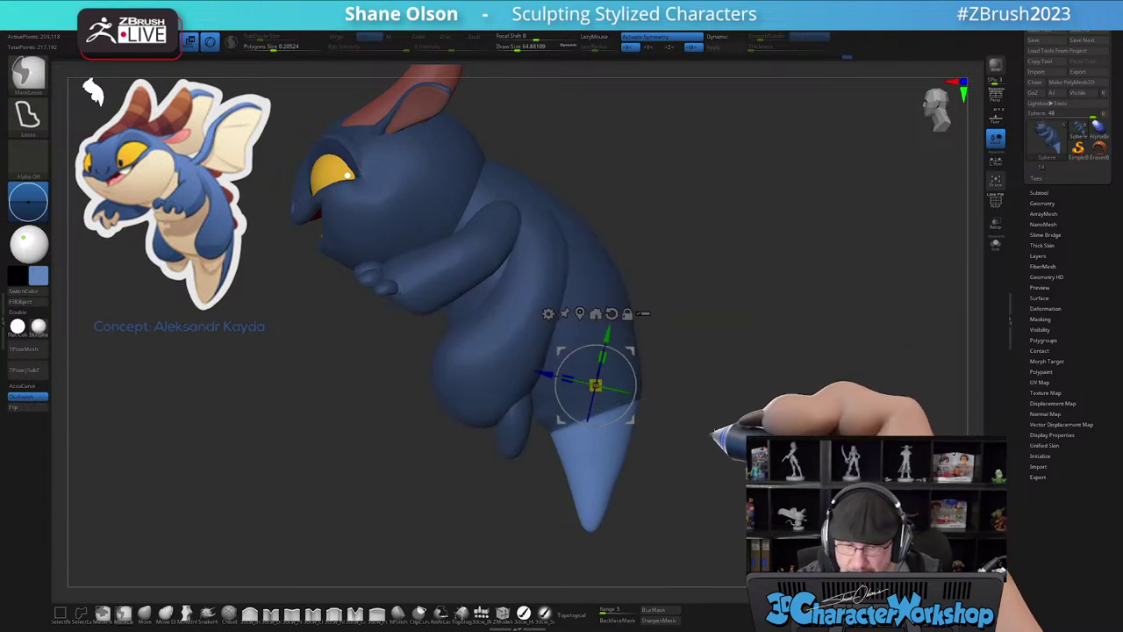
click(663, 610)
alt+drag(633, 350, 633, 371)
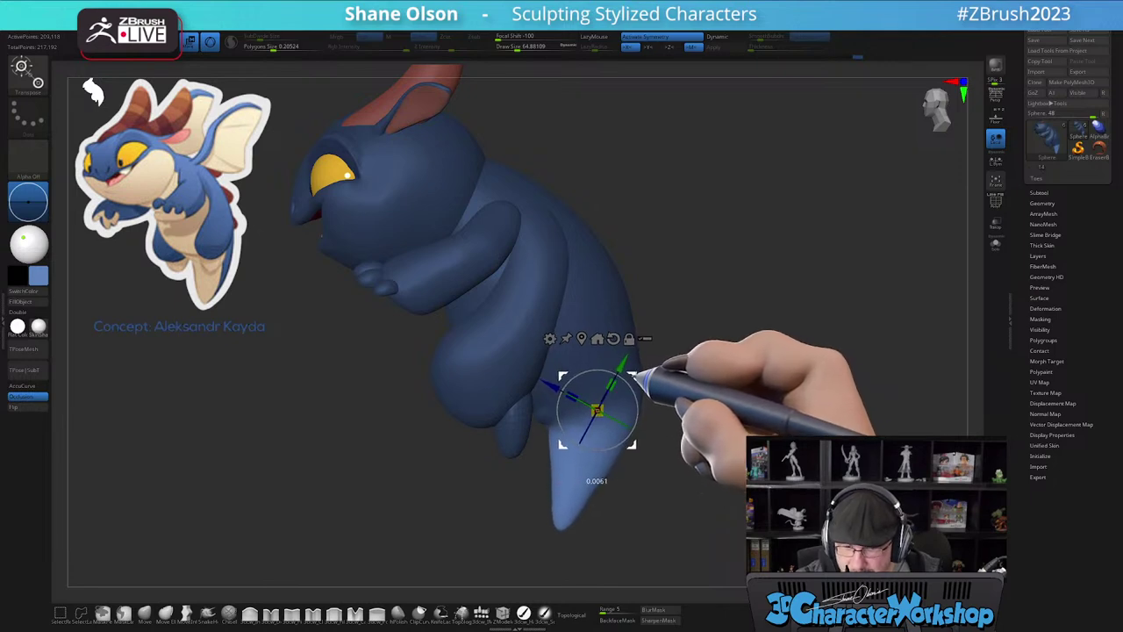
mouse_move(703, 413)
alt+mouse_down()
mouse_move(686, 401)
mouse_move(766, 404)
mouse_move(682, 425)
mouse_move(705, 407)
mouse_move(694, 426)
alt+mouse_up()
key(q)
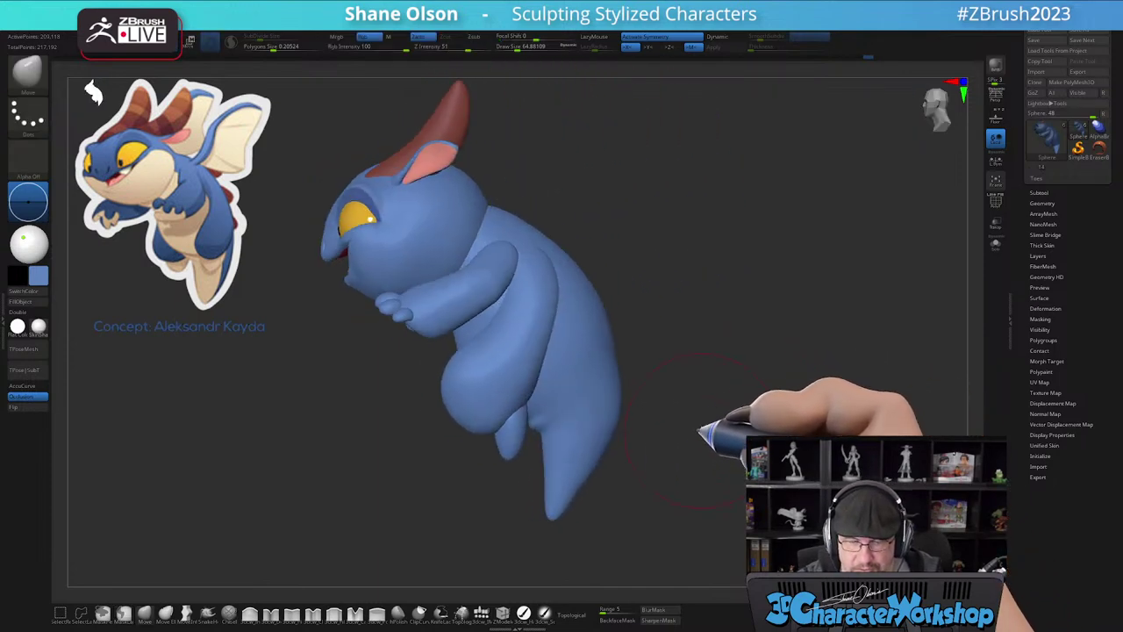
- Isolate the body piece, lasso-mask its upper end, and blur and invert the mask to free the shoulder area
key(w)
ctrl+click(586, 311)
mouse_move(681, 345)
mouse_down()
mouse_move(718, 337)
mouse_move(689, 341)
mouse_up()
key(q)
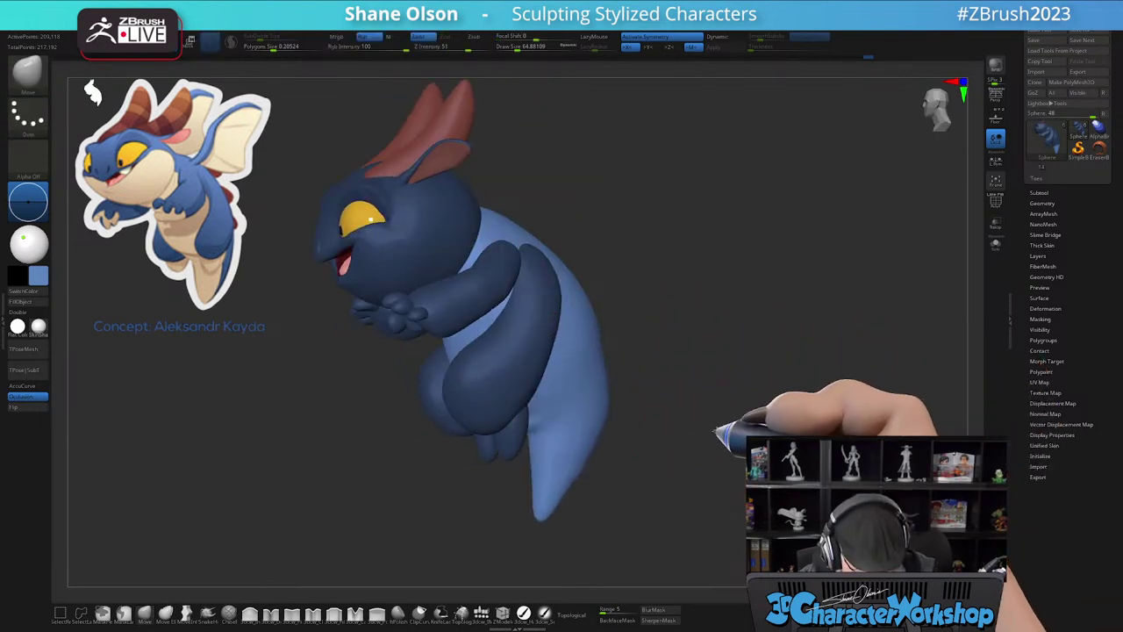
drag(681, 414, 662, 411)
ctrl+shift+click(575, 353)
alt+drag(622, 306, 610, 347)
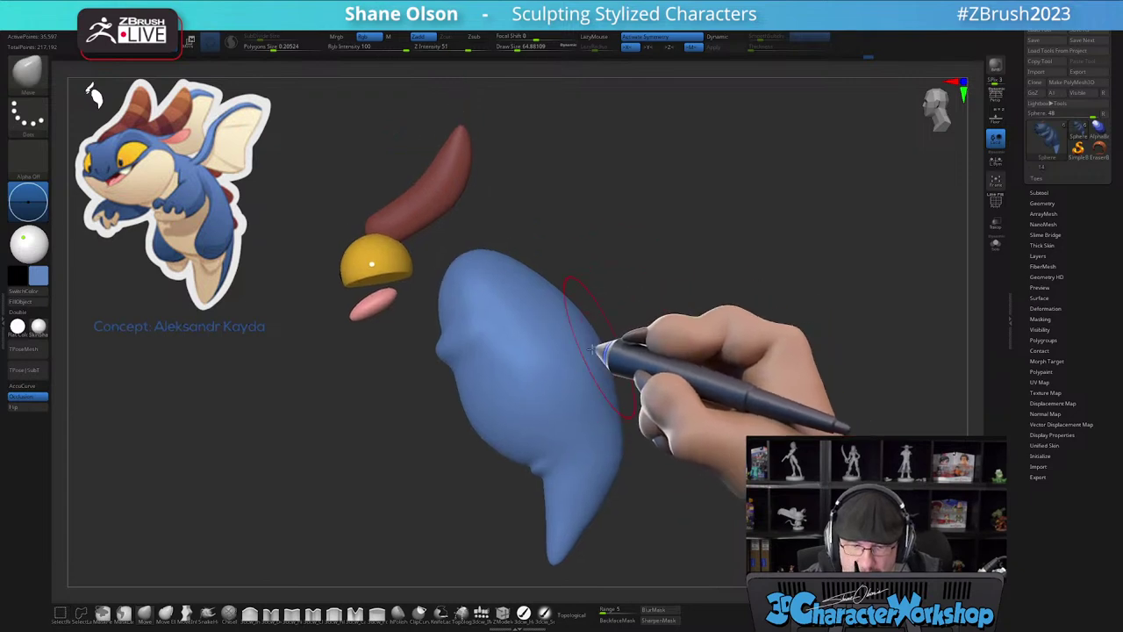
mouse_move(436, 374)
ctrl+mouse_down()
mouse_move(262, 332)
mouse_move(557, 166)
mouse_move(605, 215)
mouse_move(602, 233)
ctrl+mouse_up()
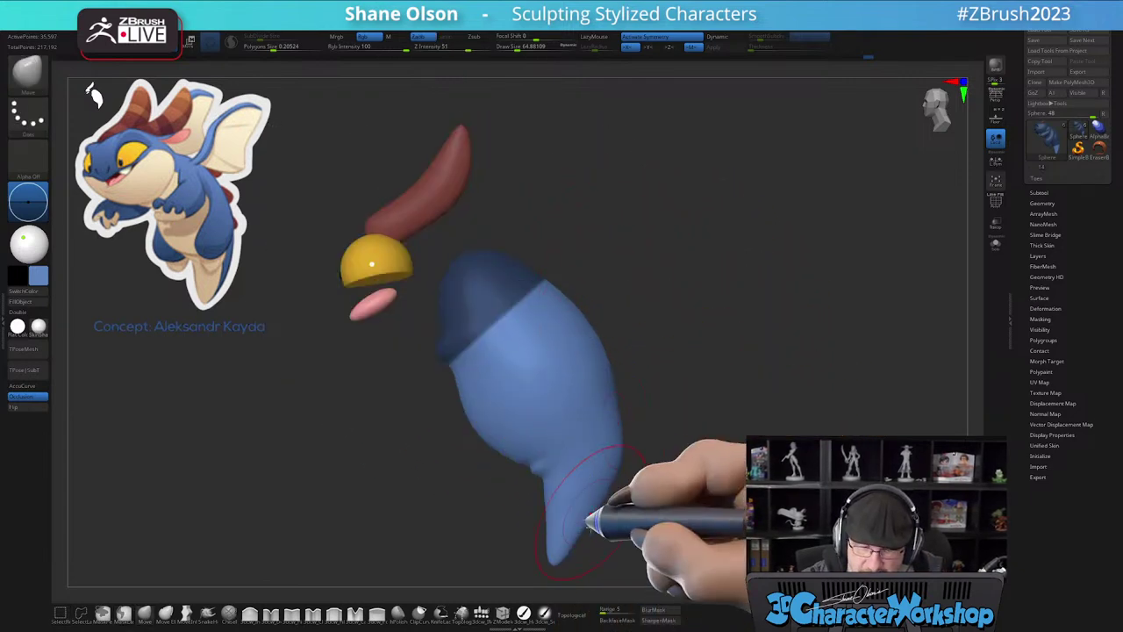
click(654, 609)
ctrl+click(674, 542)
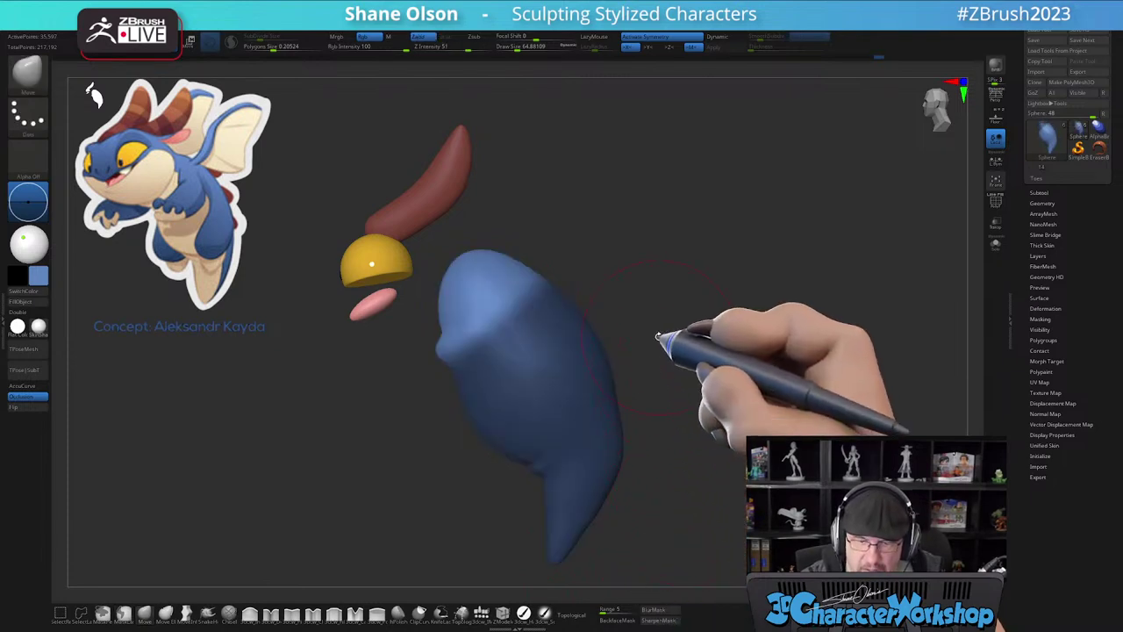
- Adjust the unmasked upper end of the body with the gizmo, clear the mask and show all parts again
key(w)
alt+click(599, 281)
alt+drag(620, 318, 532, 289)
mouse_move(672, 347)
mouse_down()
mouse_move(712, 363)
mouse_move(675, 376)
mouse_move(727, 381)
mouse_move(681, 404)
mouse_move(677, 388)
mouse_move(696, 384)
mouse_move(676, 413)
mouse_up()
key(q)
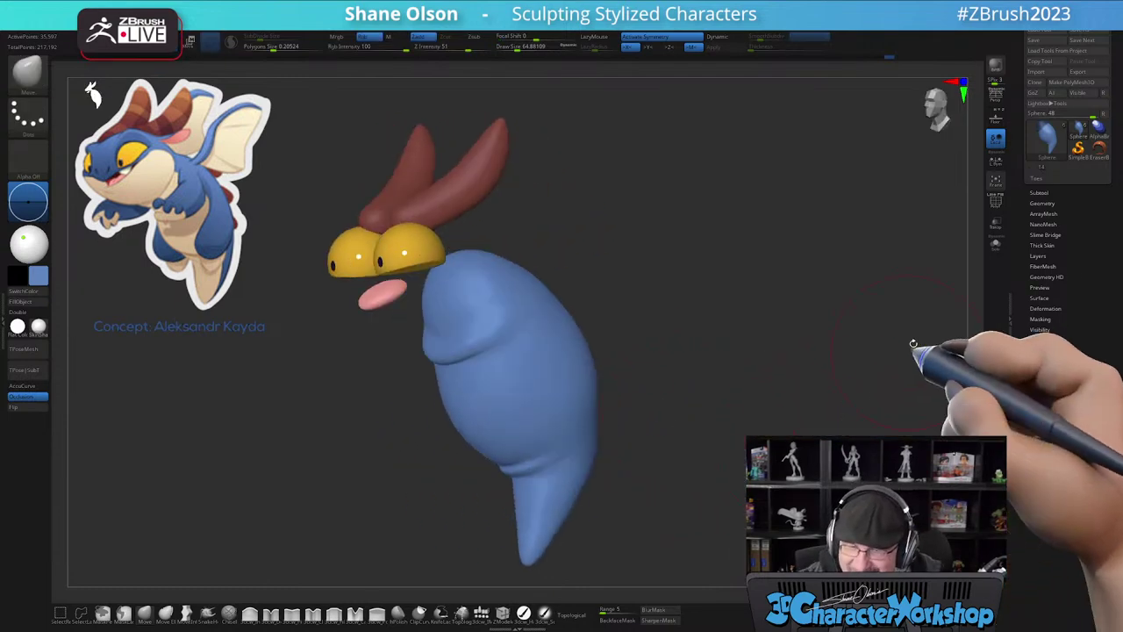
ctrl+shift+click(842, 376)
mouse_move(804, 445)
mouse_down()
mouse_move(846, 444)
mouse_move(803, 458)
mouse_move(612, 426)
mouse_up()
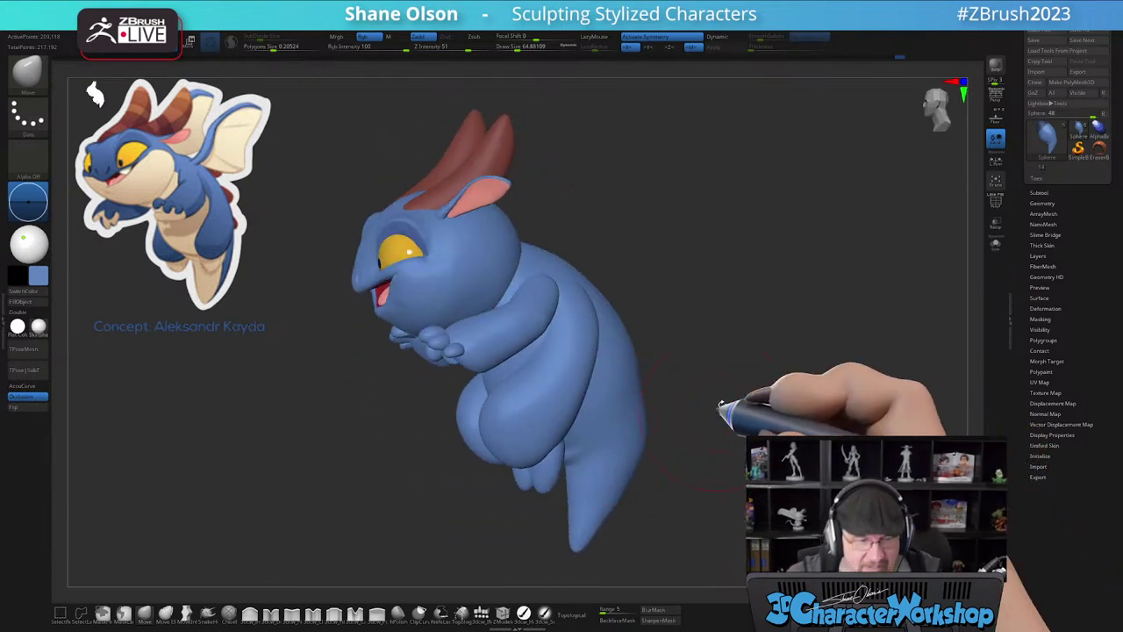
- Examine the dragon's head and body from several angles, isolating the head and hiding the body before showing all parts
drag(706, 254, 665, 306)
mouse_move(699, 255)
mouse_down()
mouse_move(704, 241)
mouse_move(724, 270)
mouse_move(682, 306)
mouse_move(619, 311)
mouse_up()
mouse_move(791, 322)
alt+mouse_down()
mouse_move(709, 329)
mouse_move(727, 353)
mouse_move(745, 355)
mouse_move(682, 329)
mouse_move(697, 310)
alt+mouse_up()
ctrl+shift+click(482, 268)
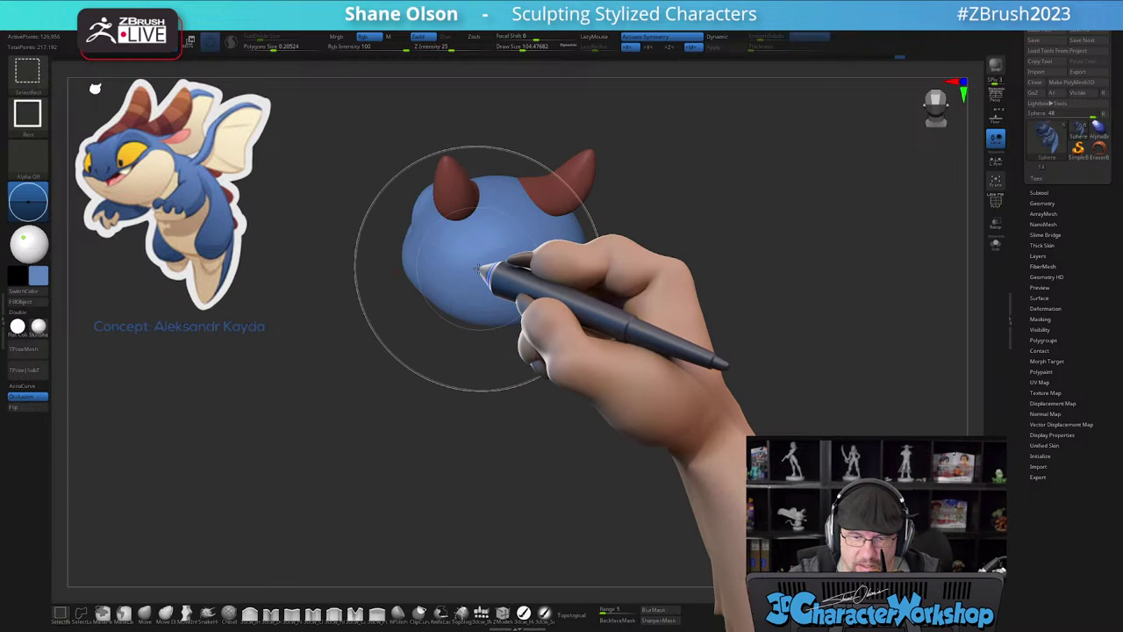
drag(635, 326, 702, 342)
ctrl+shift+click(697, 334)
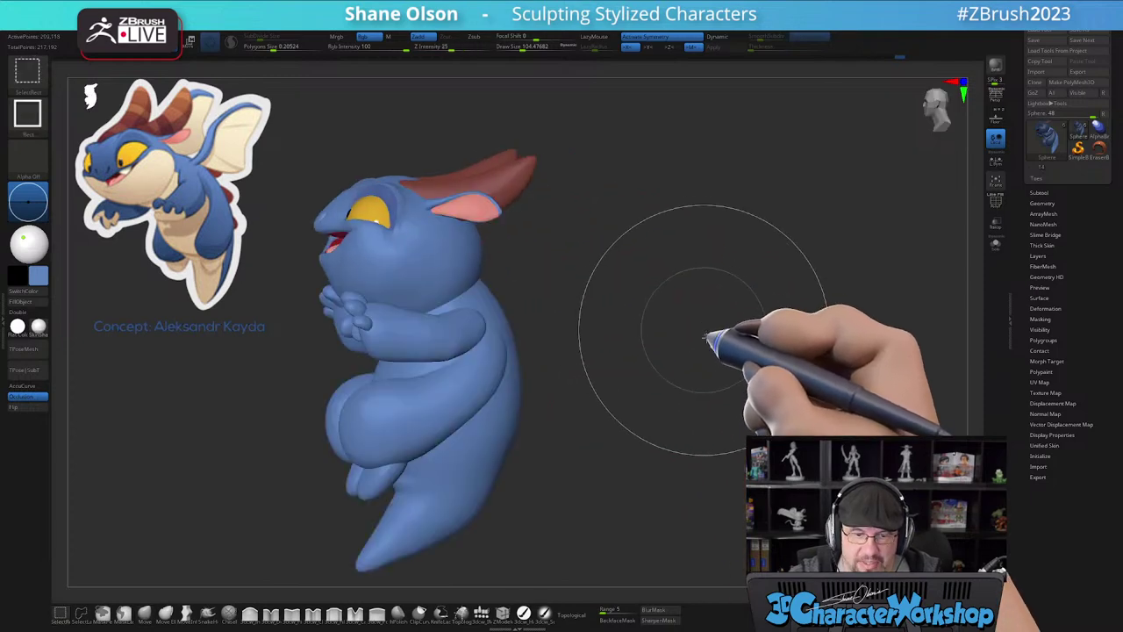
ctrl+shift+click(493, 402)
ctrl+shift+click(485, 403)
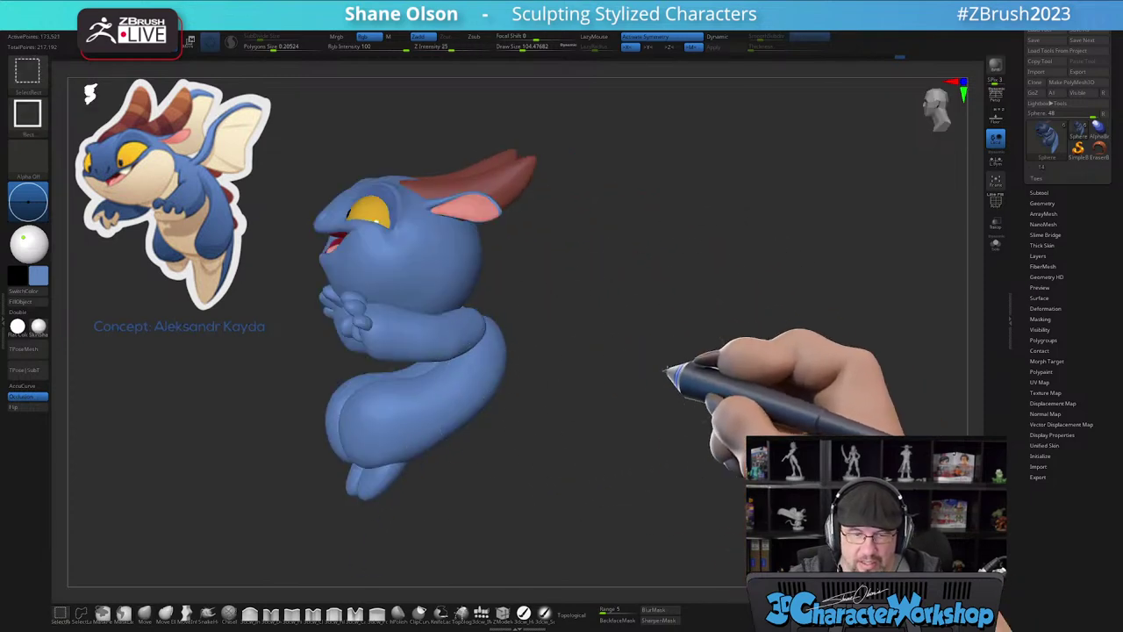
ctrl+shift+click(665, 367)
alt+drag(784, 372, 827, 368)
key(s)
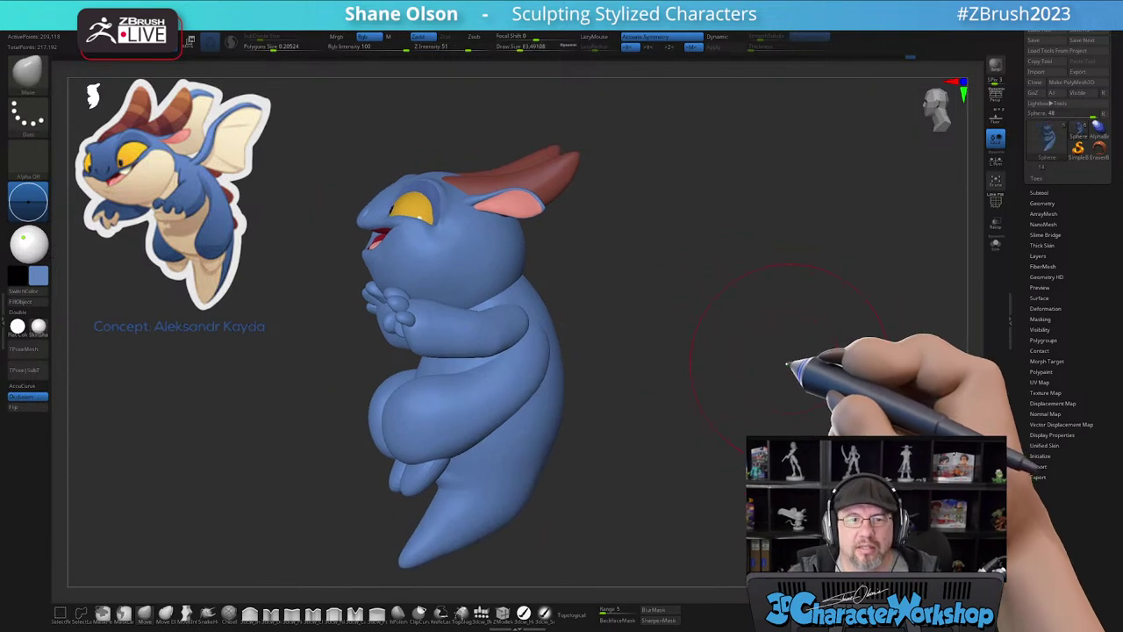
- Show the wireframe, turn on Sculptris Pro and smooth the body's chest around the neck fold and down the belly
drag(598, 457, 676, 468)
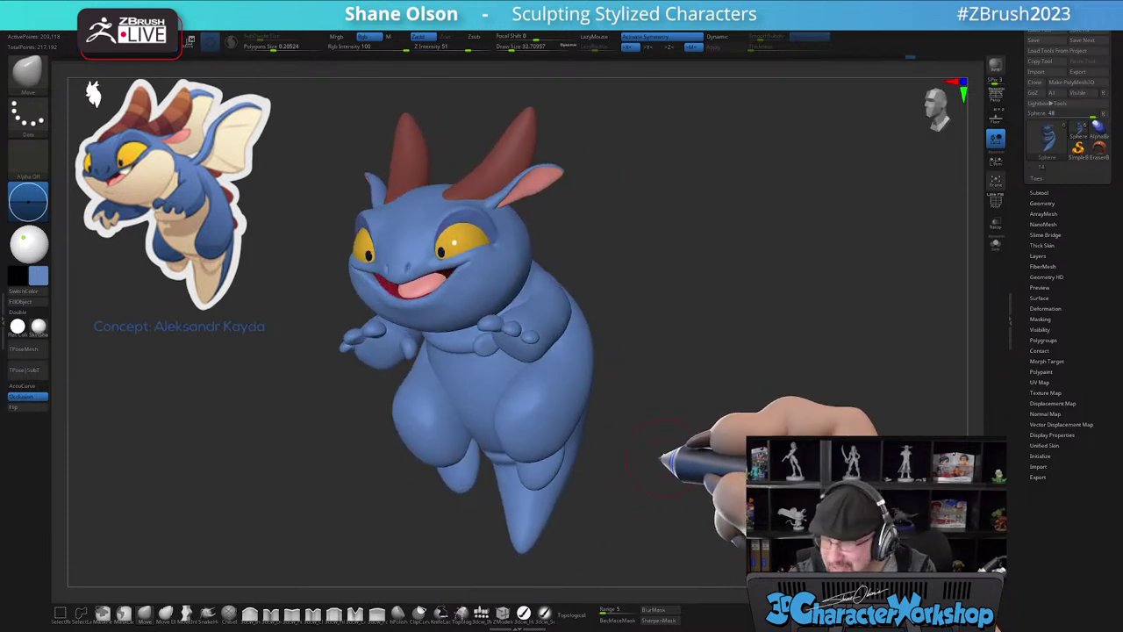
alt+drag(657, 339, 658, 401)
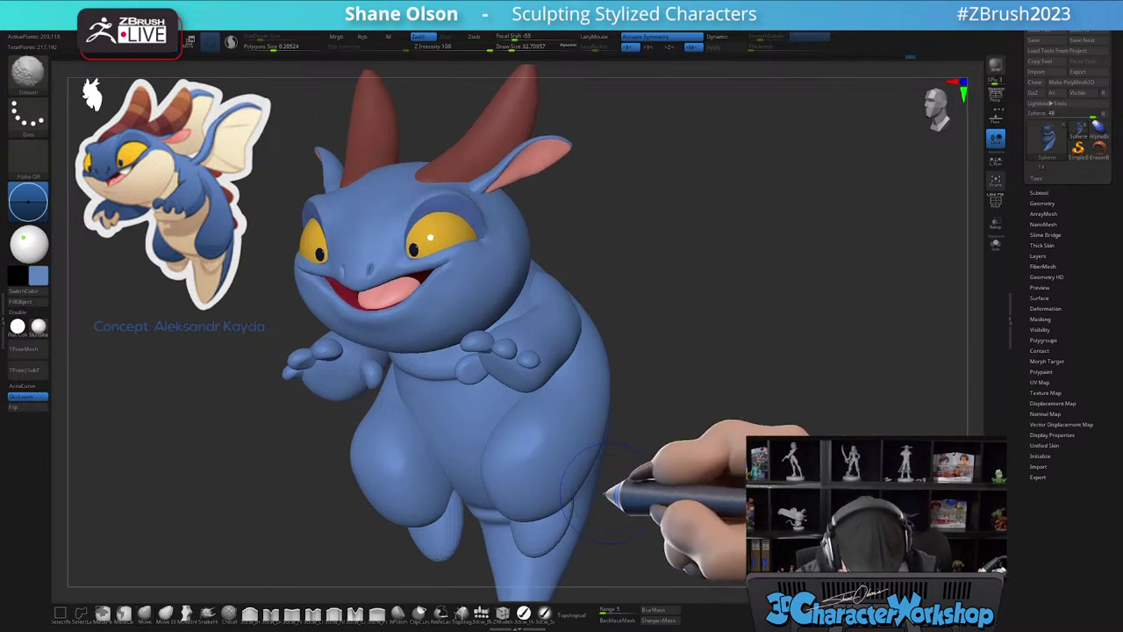
key(shift+f)
drag(619, 468, 583, 426)
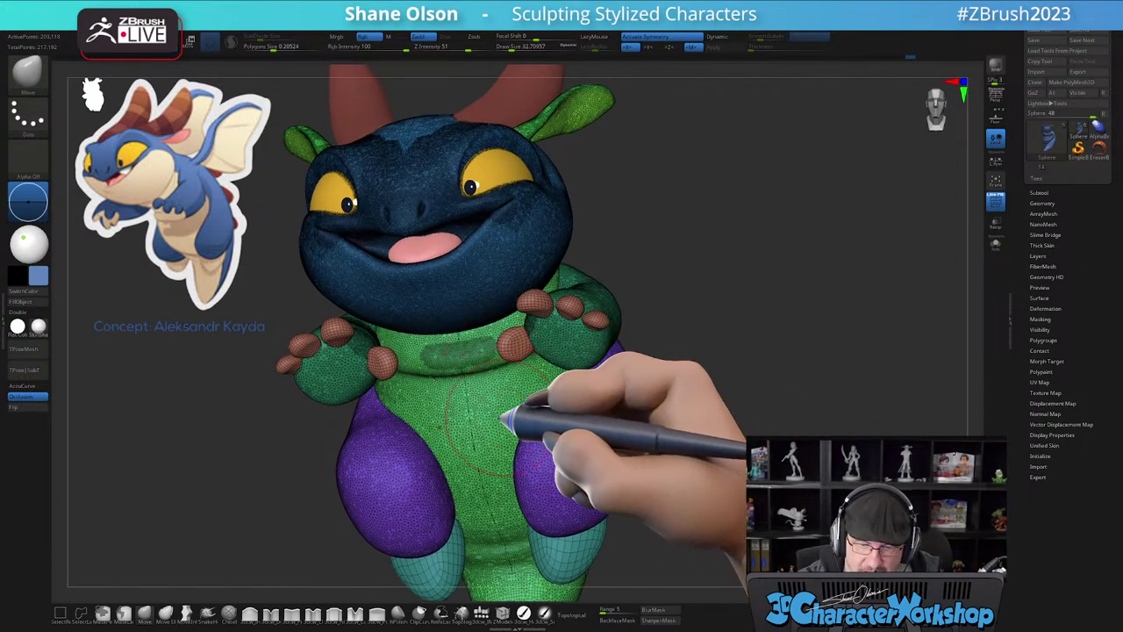
click(236, 42)
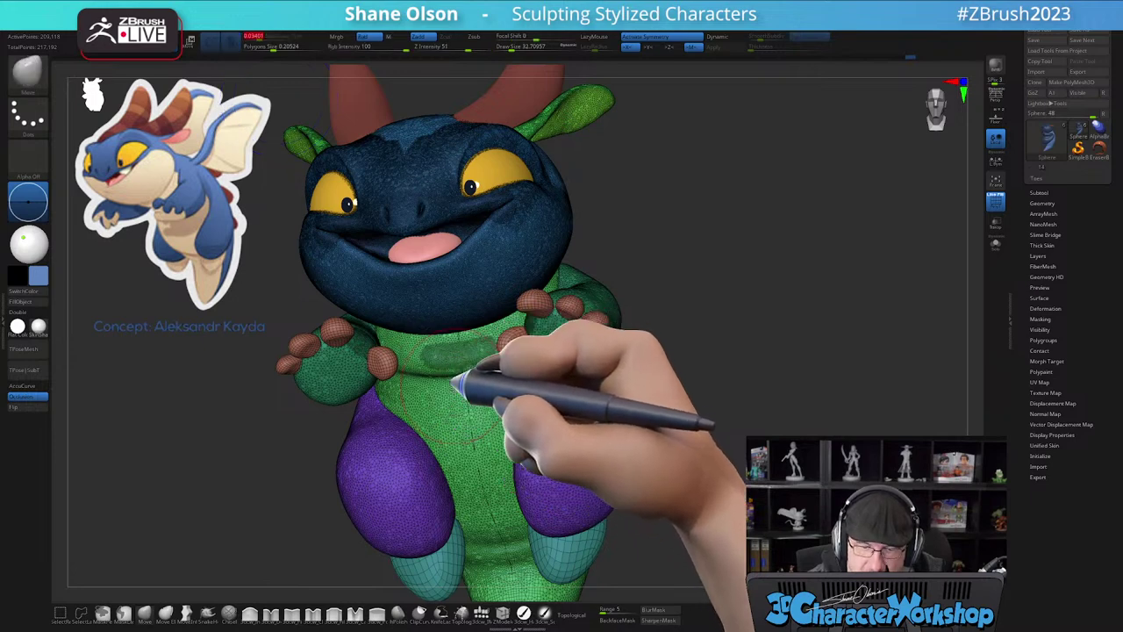
key(shift)
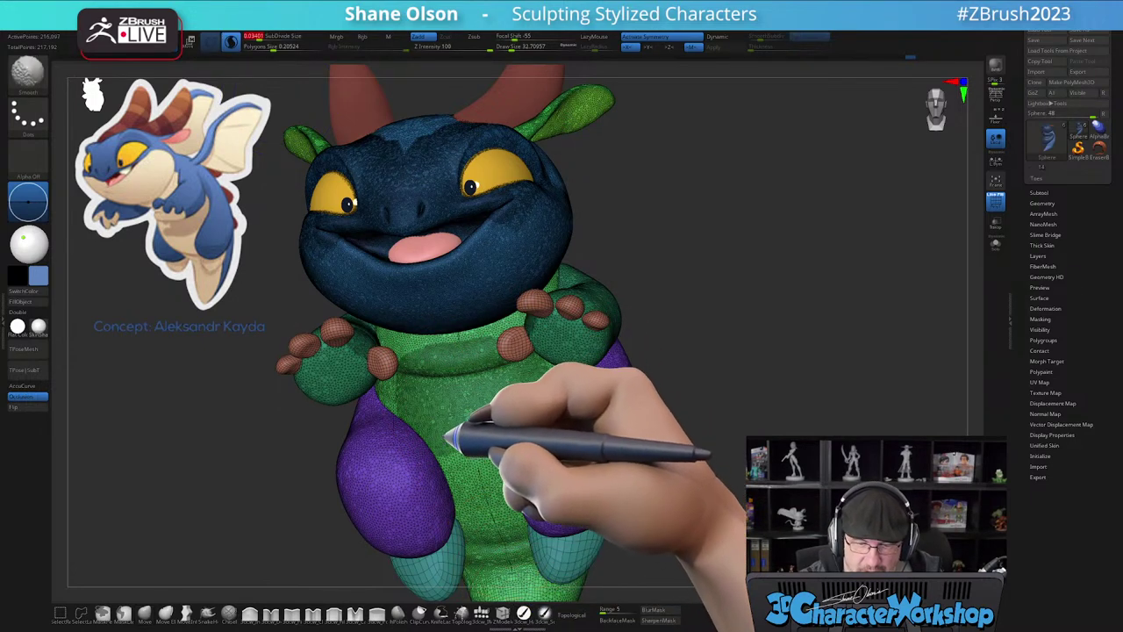
shift+drag(484, 552, 479, 500)
- Isolate the body piece, smooth its front from the neck to the tail for an even mesh, and show all parts again
mouse_move(476, 464)
alt+right_down()
mouse_move(486, 444)
mouse_move(462, 421)
mouse_move(485, 360)
alt+right_up()
ctrl+shift+click(493, 403)
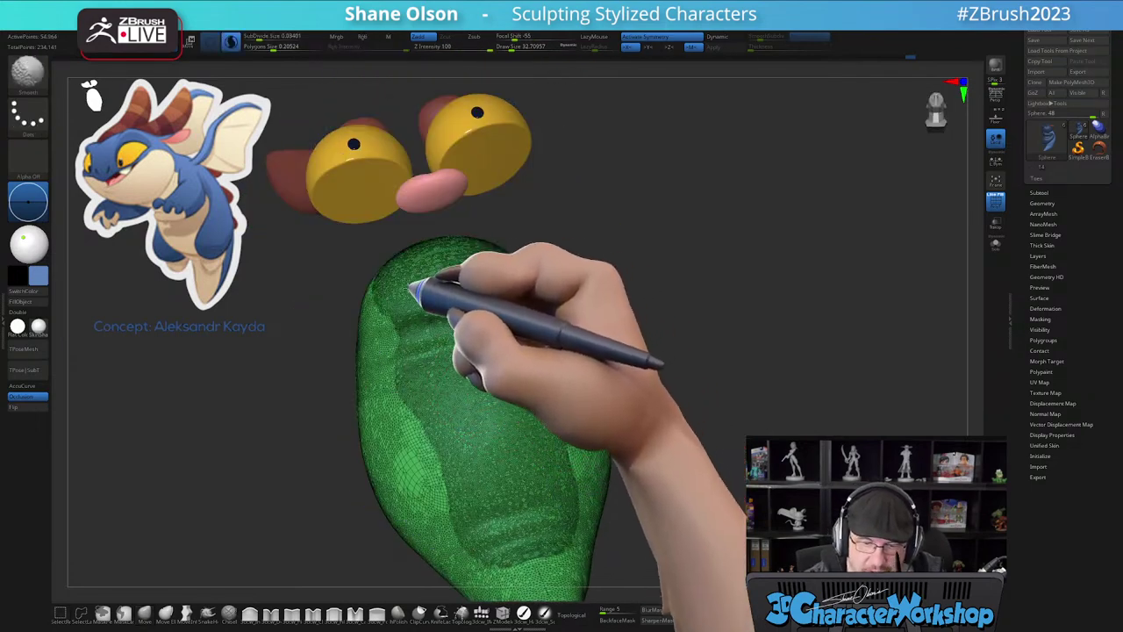
shift+drag(413, 428, 519, 546)
alt+right_drag(543, 459, 517, 351)
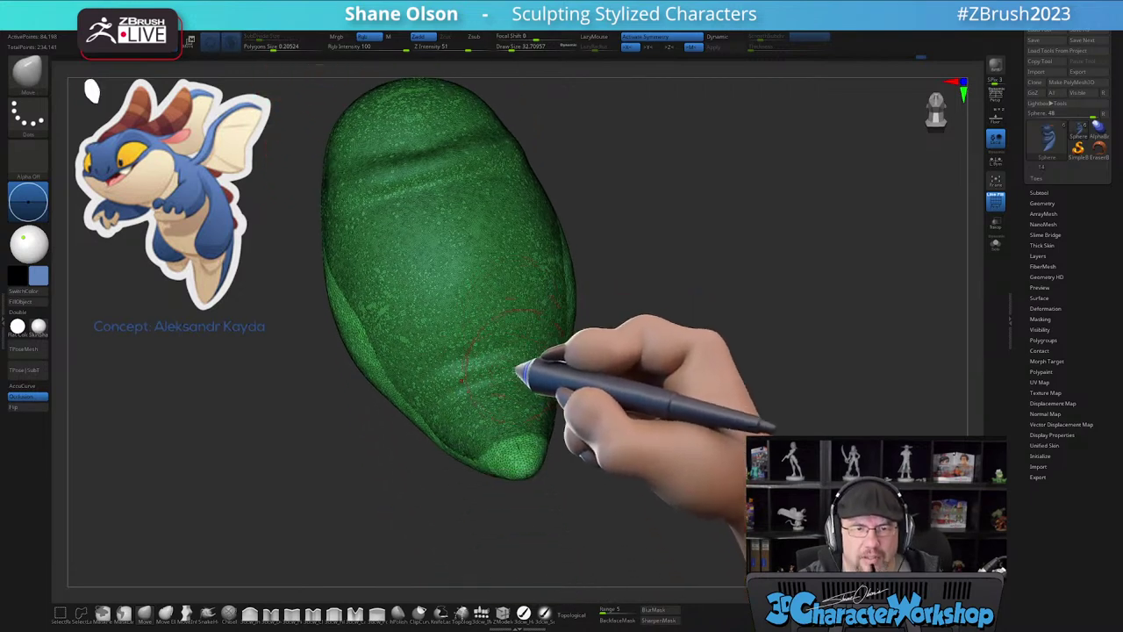
shift+drag(381, 289, 514, 462)
right_drag(564, 367, 561, 428)
ctrl+shift+click(642, 430)
right_drag(647, 409, 689, 412)
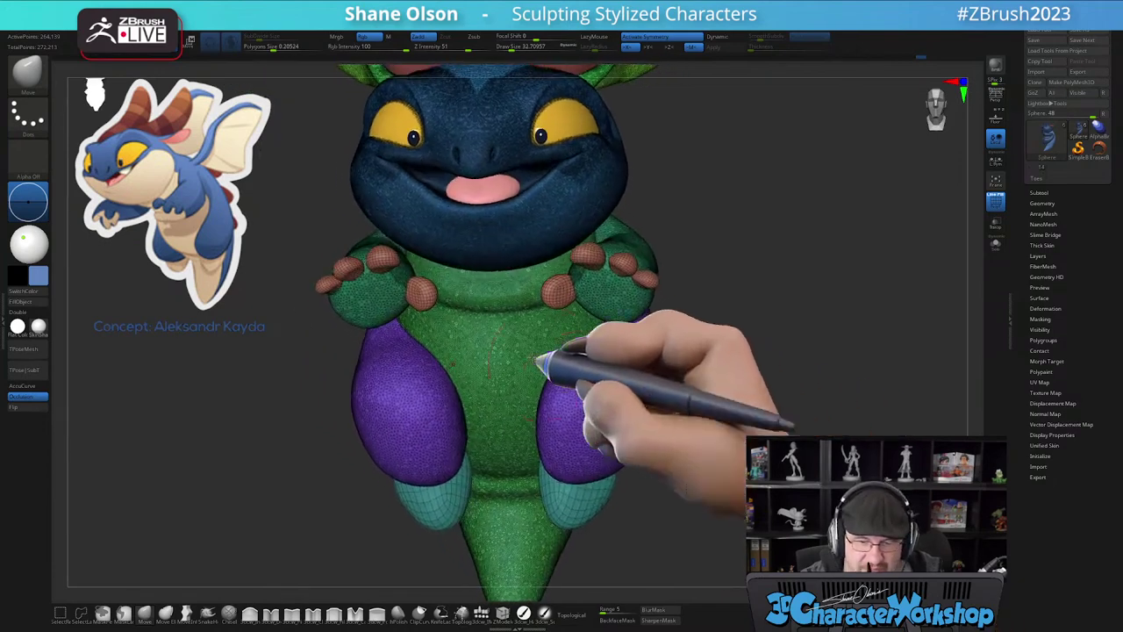
- Isolate the arms, try smoothing their rounded hand ends on both sides, and show all parts again
alt+right_drag(439, 311, 472, 373)
ctrl+shift+click(413, 365)
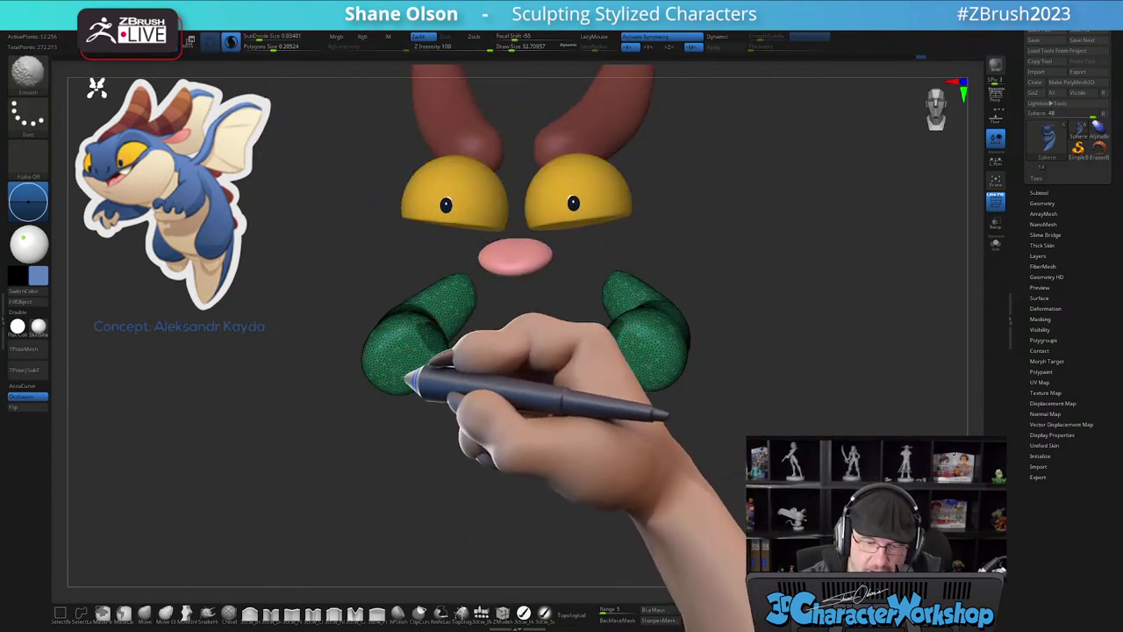
right_drag(453, 407, 474, 375)
shift+drag(405, 365, 383, 375)
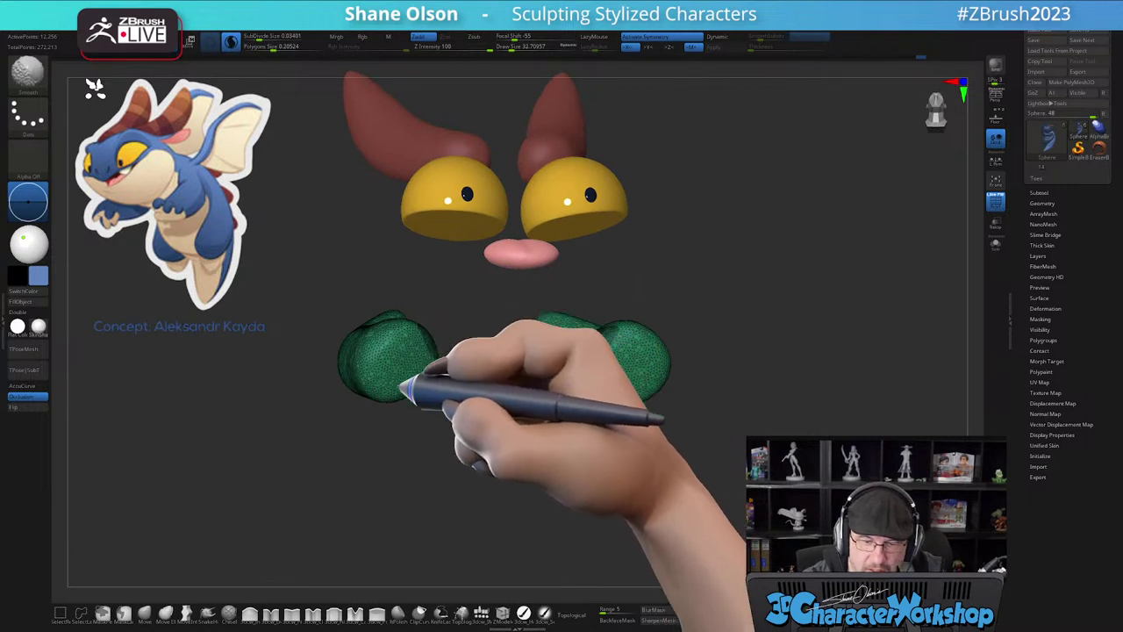
ctrl+shift+click(801, 452)
right_drag(809, 456, 753, 453)
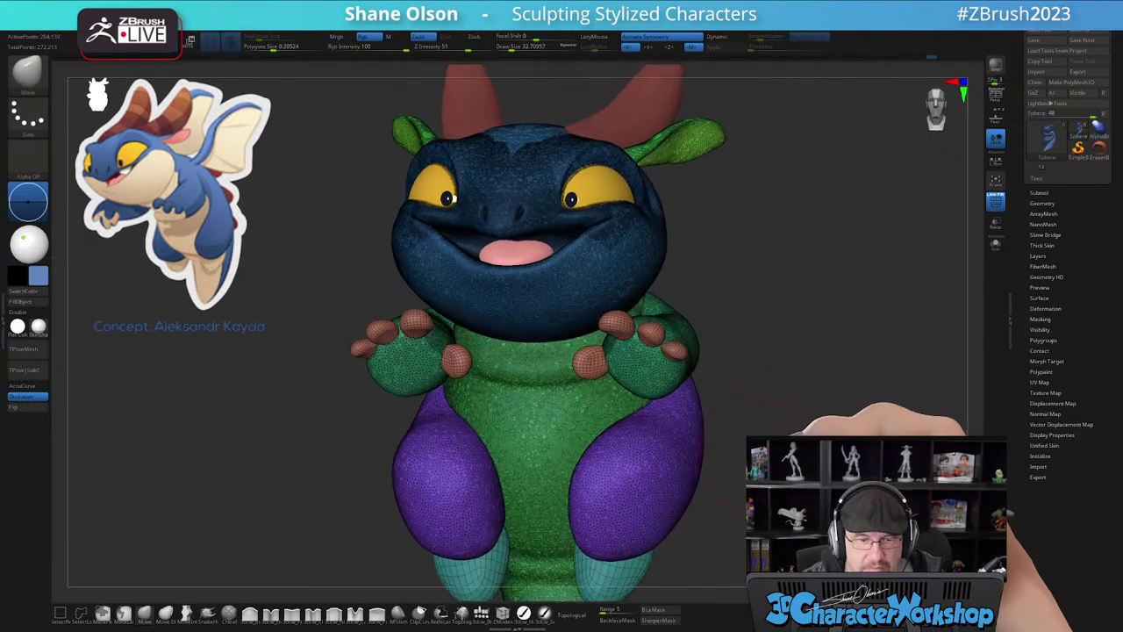
right_drag(662, 379, 668, 379)
ctrl+shift+click(672, 379)
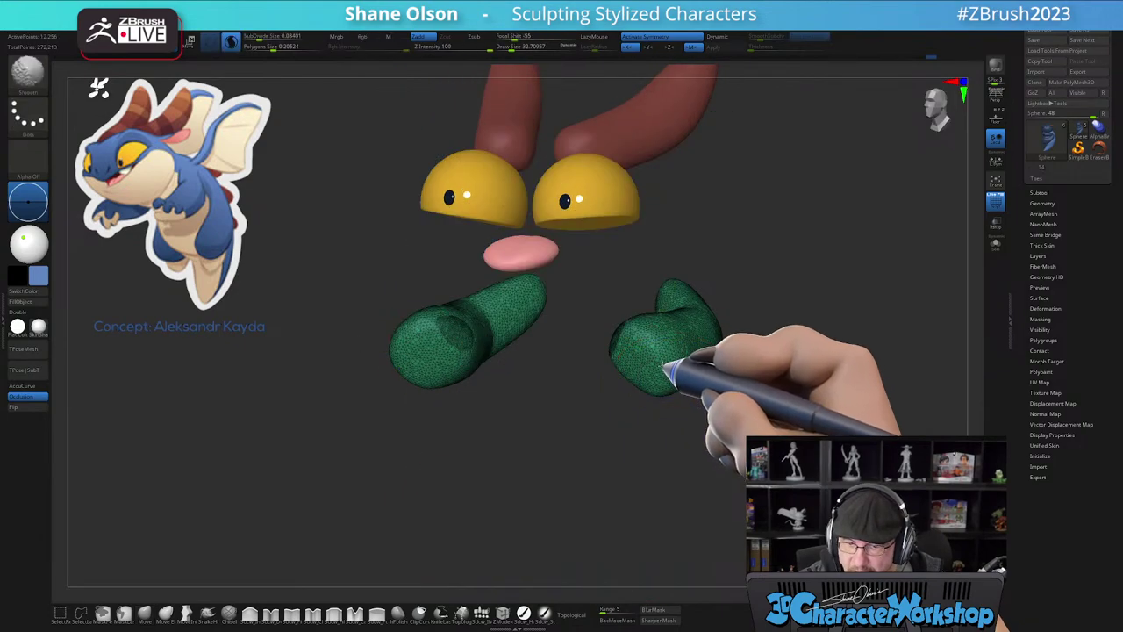
ctrl+shift+click(781, 417)
right_drag(812, 430, 781, 421)
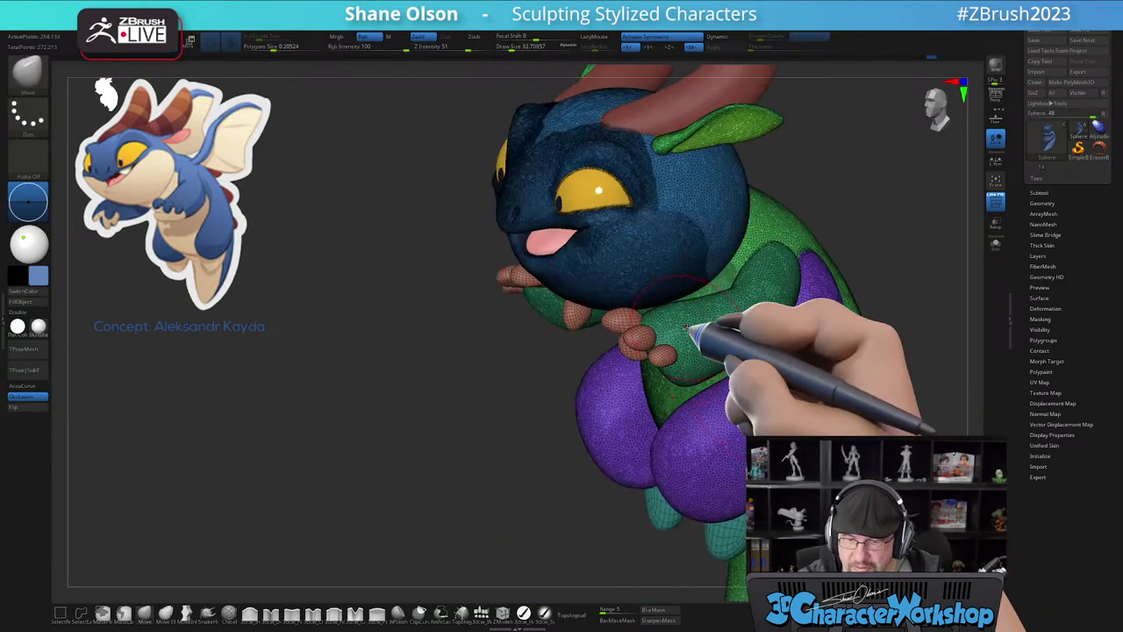
right_drag(695, 333, 728, 360)
ctrl+right_drag(759, 401, 810, 432)
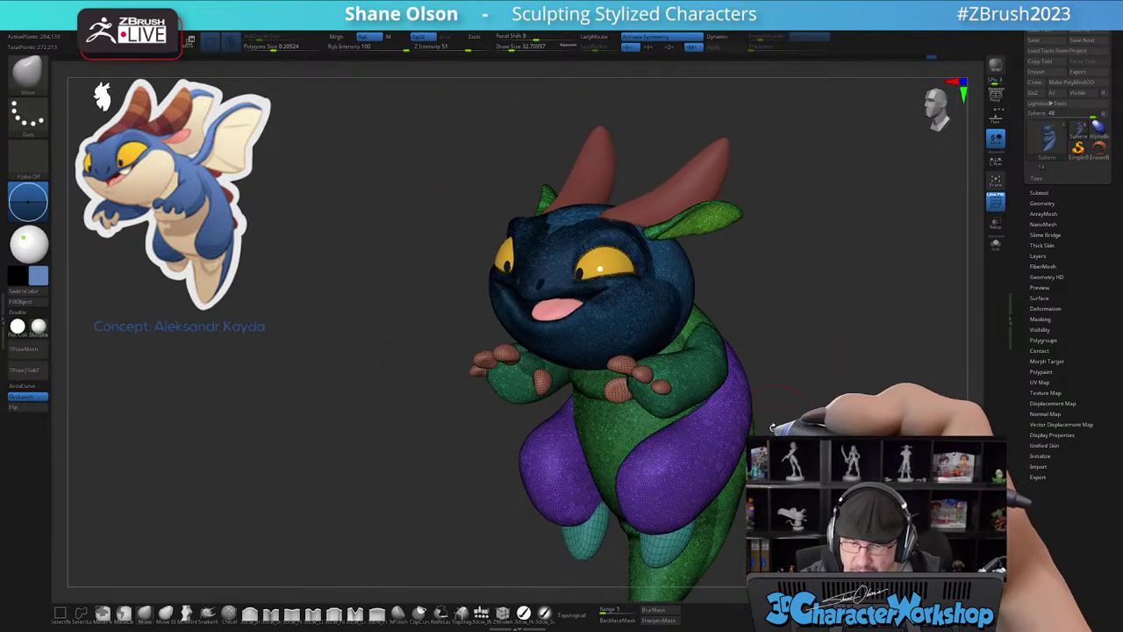
- Isolate the arms, smooth both along their full length into a denser mesh, and bring back the other parts
ctrl+shift+click(700, 382)
right_drag(700, 378, 671, 389)
shift+drag(670, 388, 646, 380)
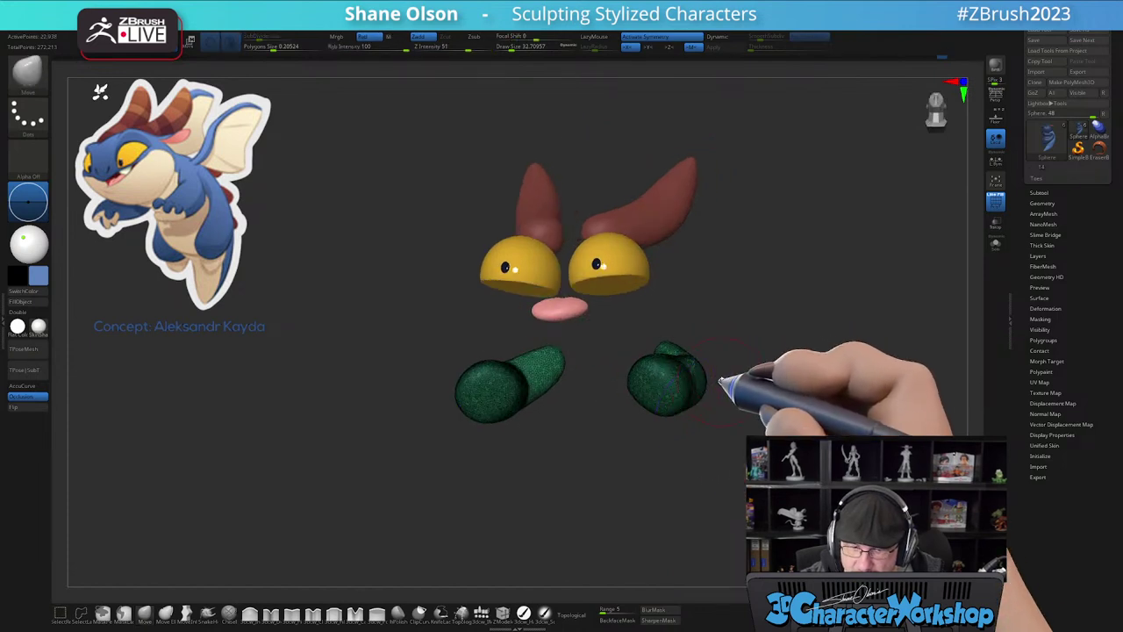
ctrl+shift+click(771, 378)
right_drag(772, 409, 760, 464)
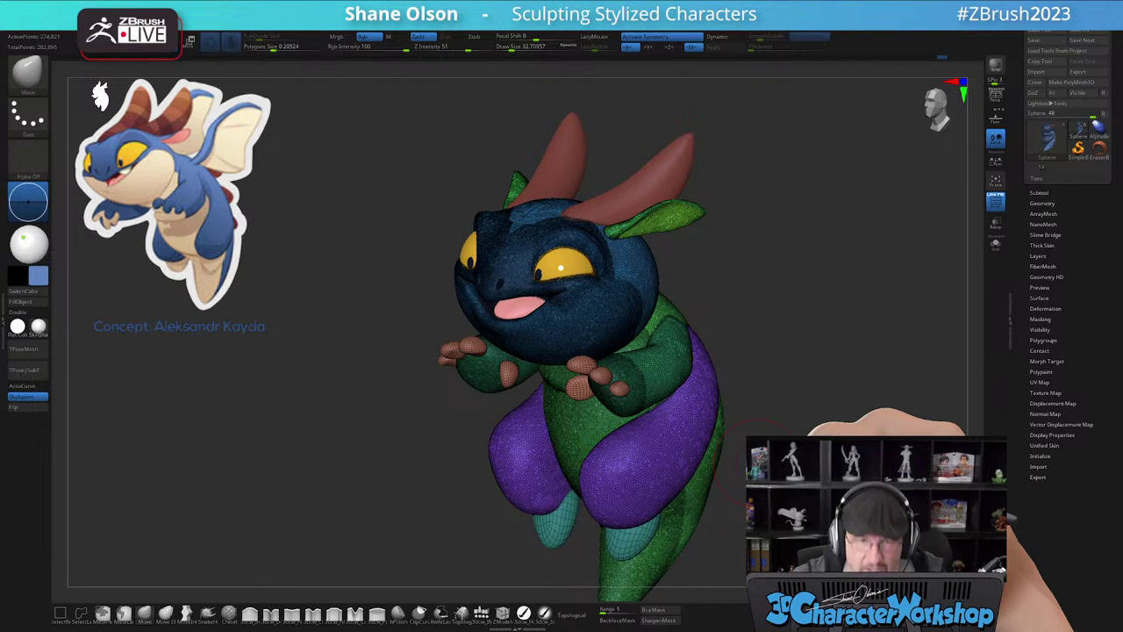
alt+drag(827, 225, 768, 198)
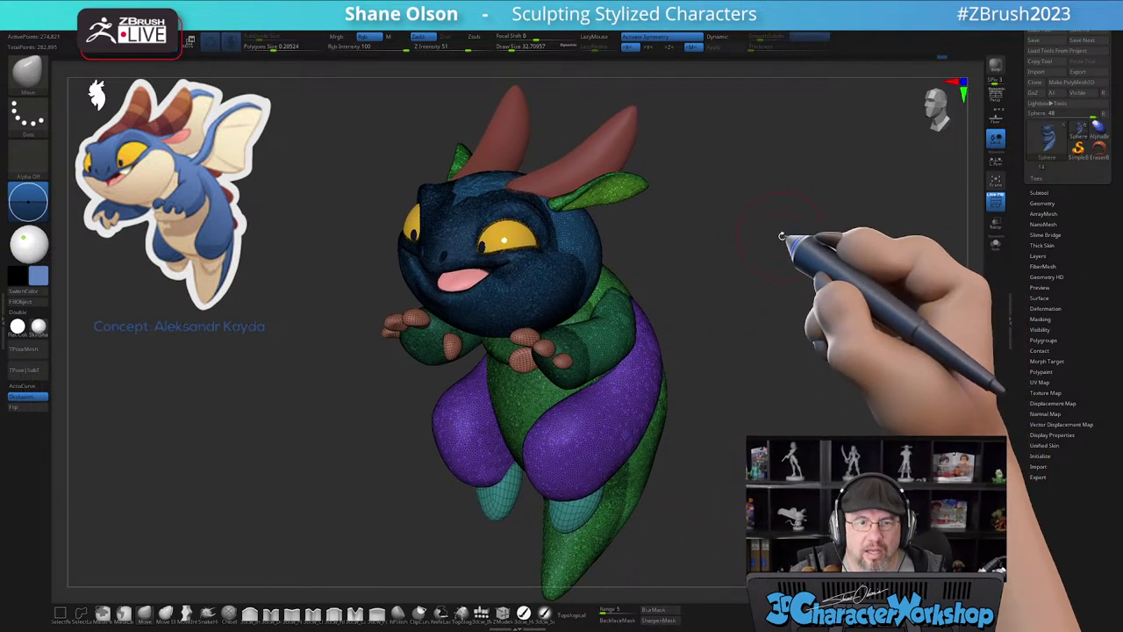
- Examine the dragon's head, arms and lower body from the front, comparing them with the wireframe shown and hidden
key(shift+f)
mouse_move(774, 237)
mouse_down()
mouse_move(787, 265)
mouse_move(730, 281)
mouse_move(767, 259)
mouse_move(834, 255)
mouse_move(799, 312)
mouse_move(777, 287)
mouse_up()
key(s)
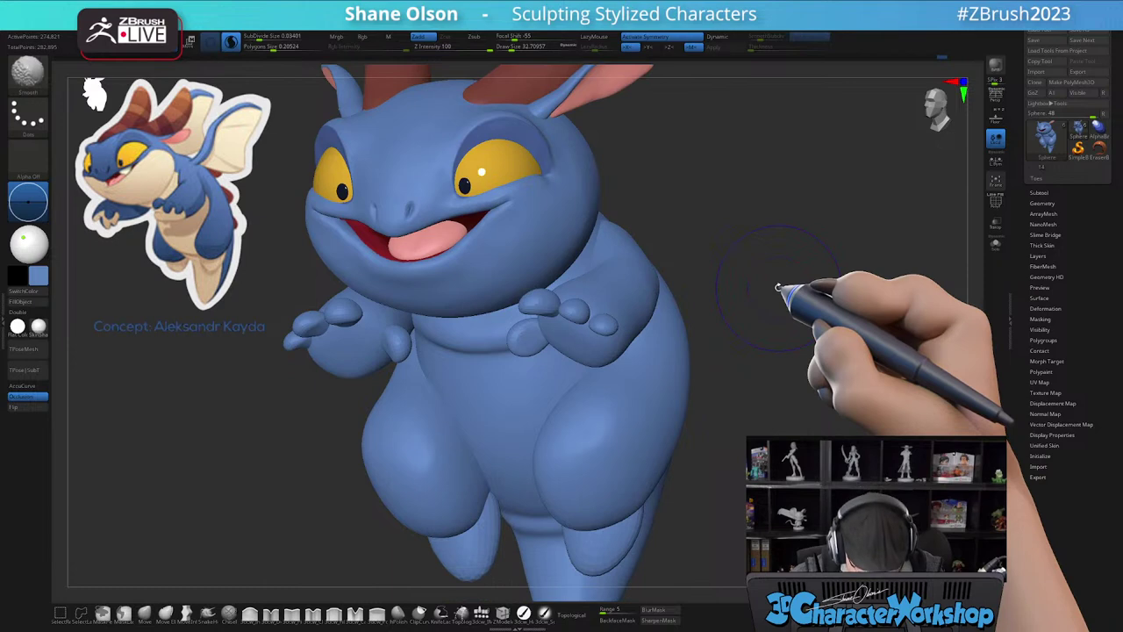
key(shift+f)
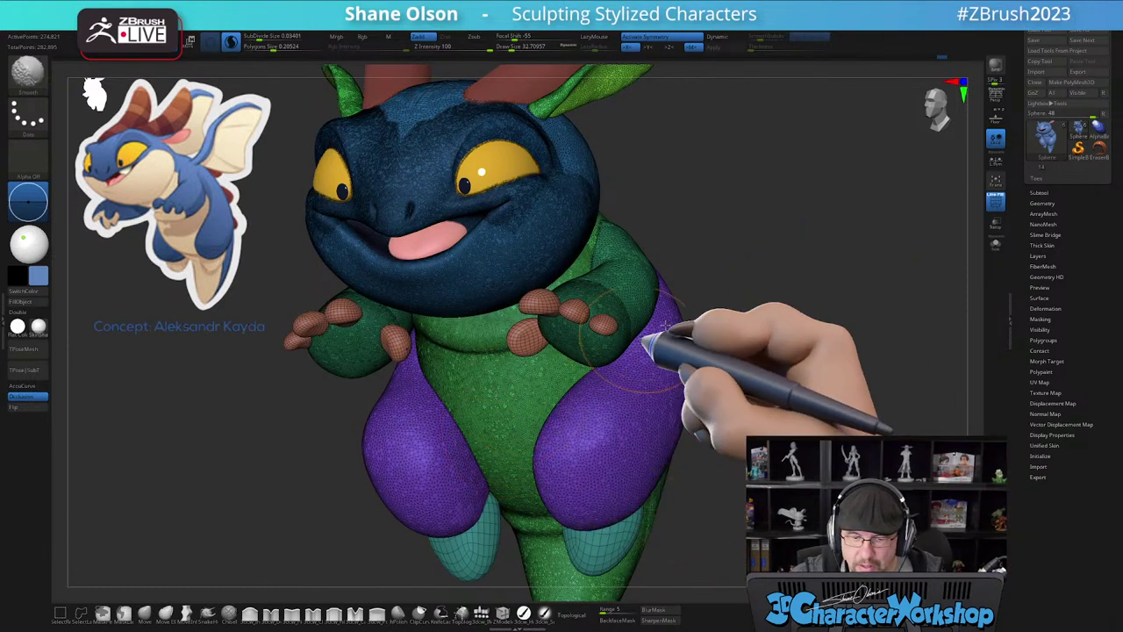
key(shift+f)
drag(765, 290, 781, 269)
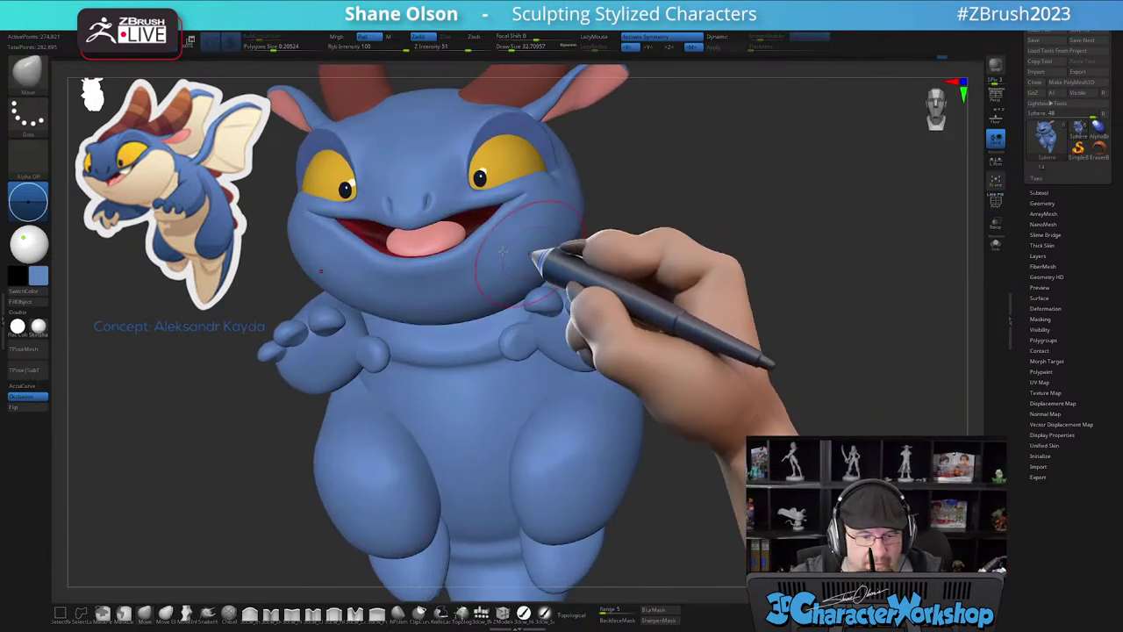
key(shift+f)
key(shift+f)
drag(689, 245, 710, 203)
alt+drag(711, 301, 712, 228)
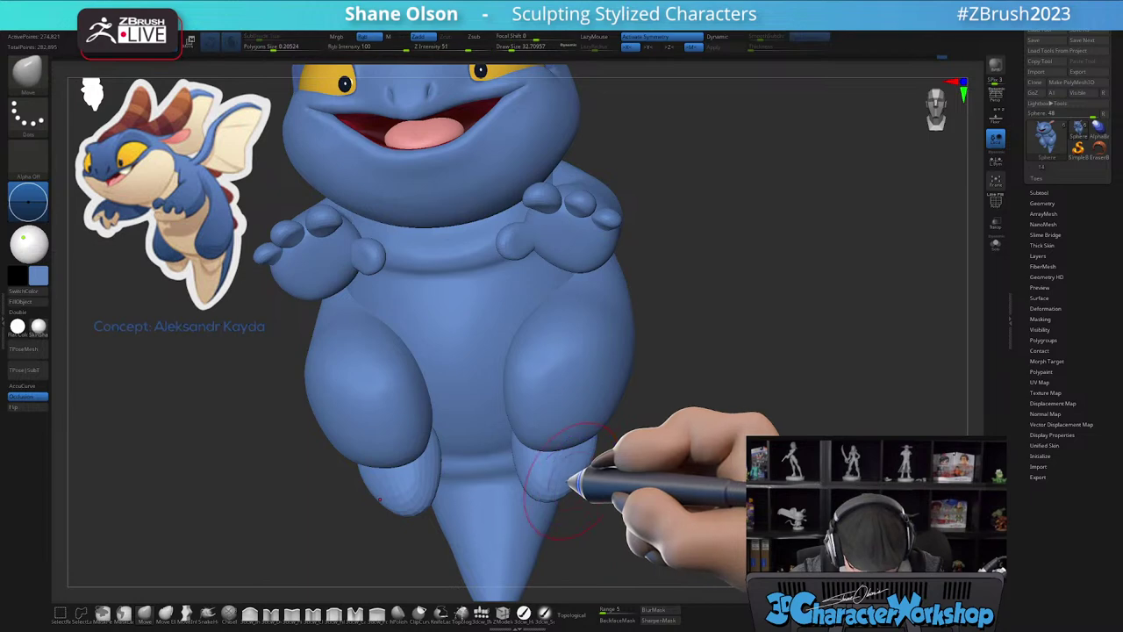
- Isolate the two lower legs, smooth their surfaces with Sculptris Pro and show all parts again
ctrl+shift+click(572, 481)
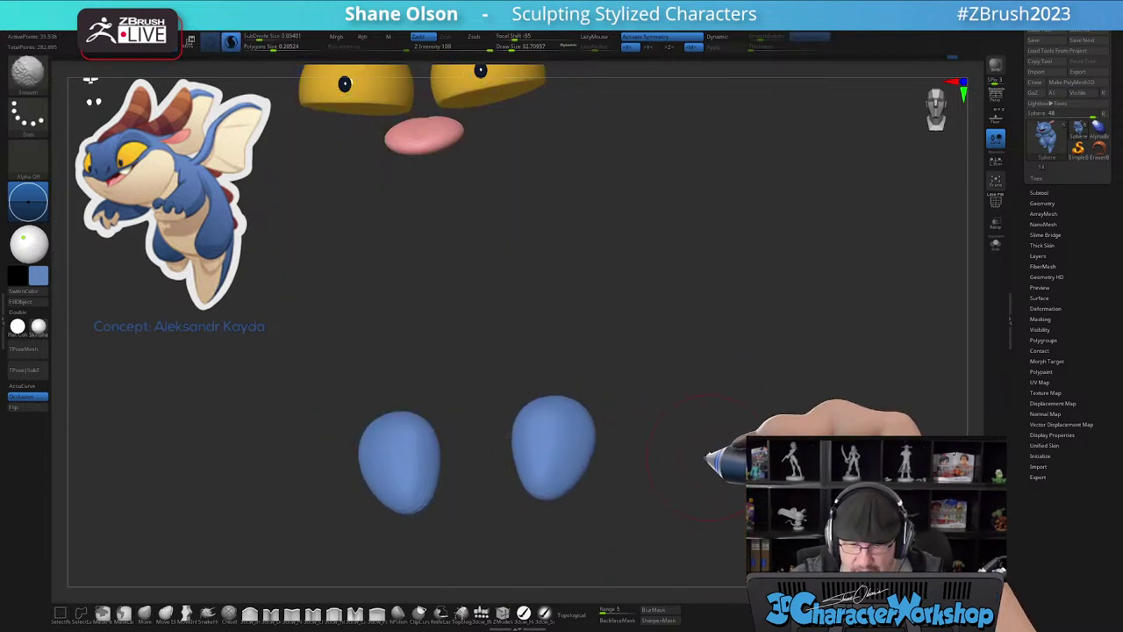
ctrl+shift+click(742, 414)
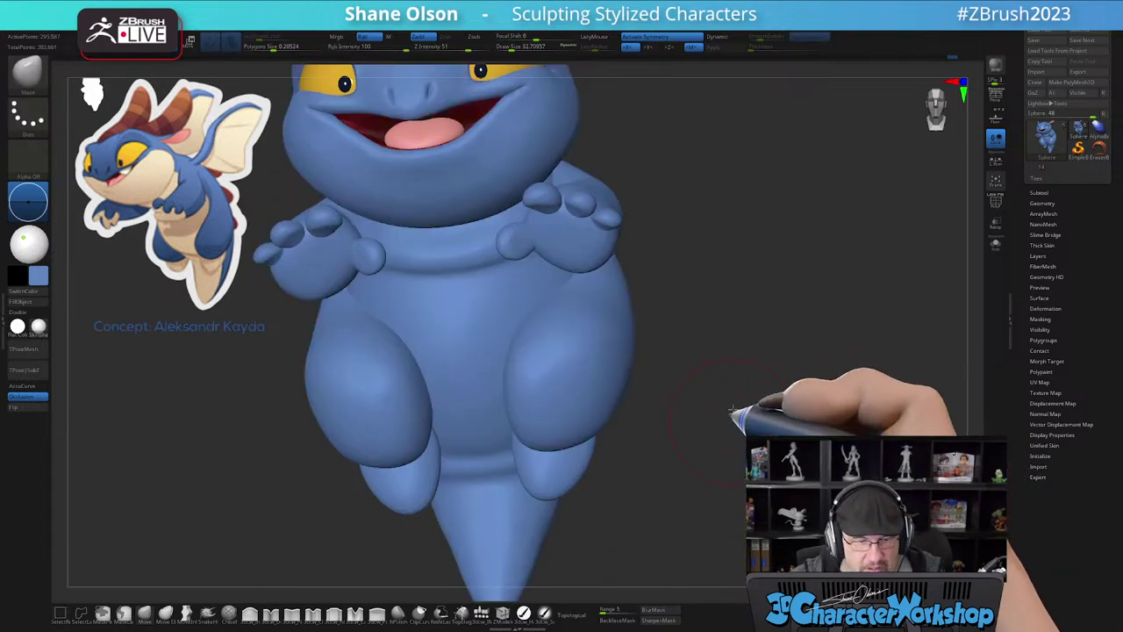
alt+right_drag(734, 421, 726, 356)
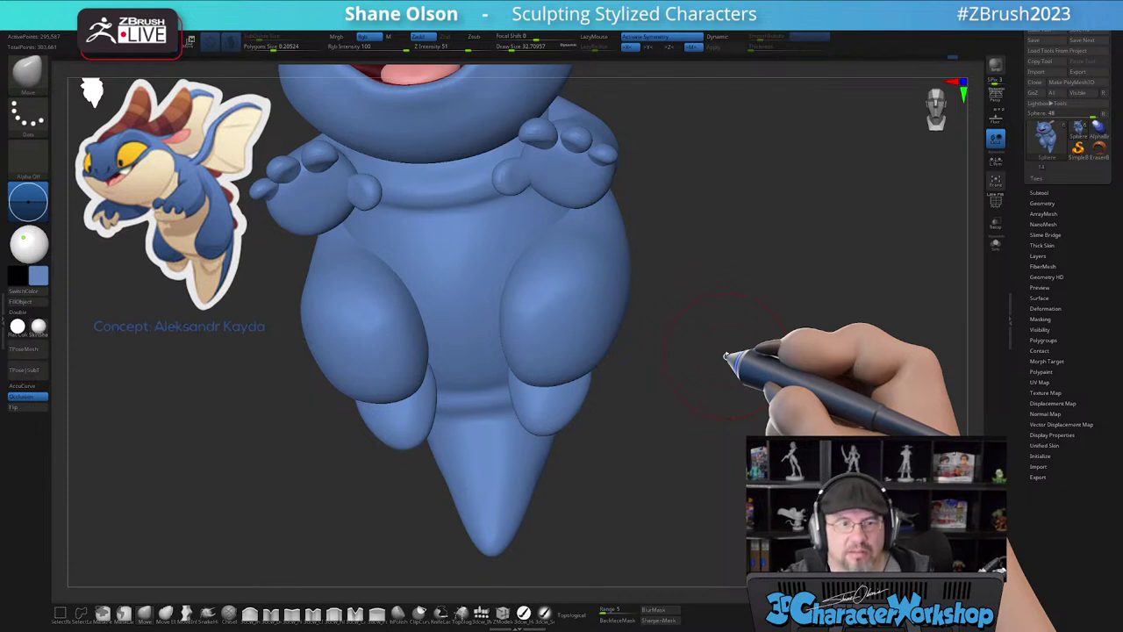
- Sample the cream colour from the concept art's jaw and paint first cream patches below the mouth on both cheeks
mouse_move(647, 384)
ctrl+right_down()
mouse_move(623, 468)
mouse_move(610, 454)
mouse_move(631, 462)
mouse_move(644, 437)
mouse_move(614, 508)
ctrl+right_up()
key(s)
drag(614, 508, 672, 474)
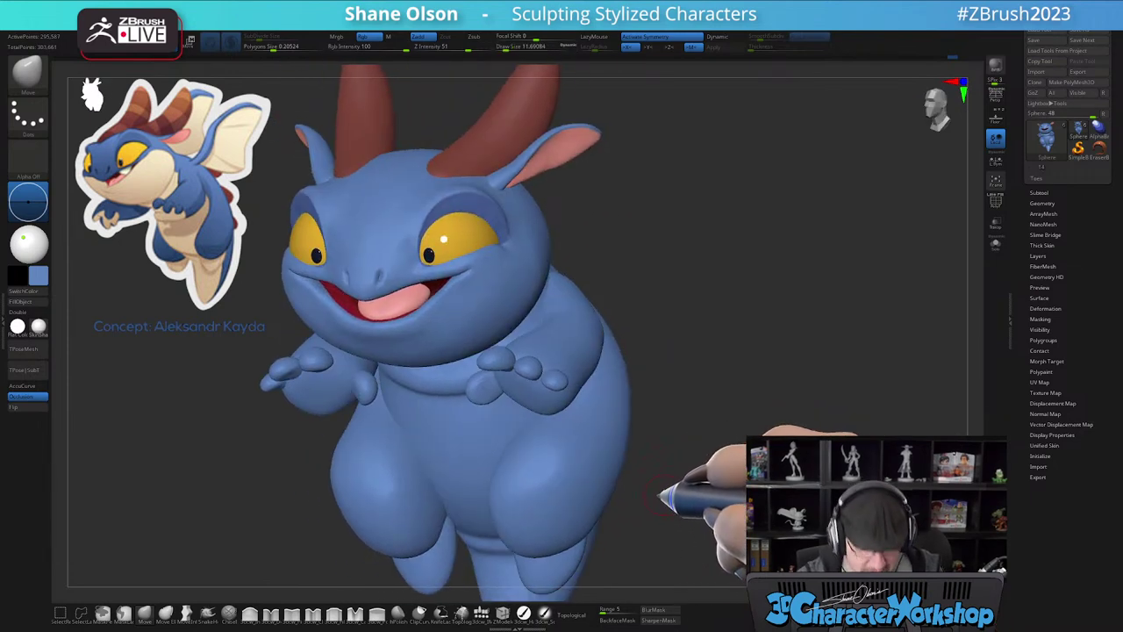
key(z)
click(143, 184)
key(z)
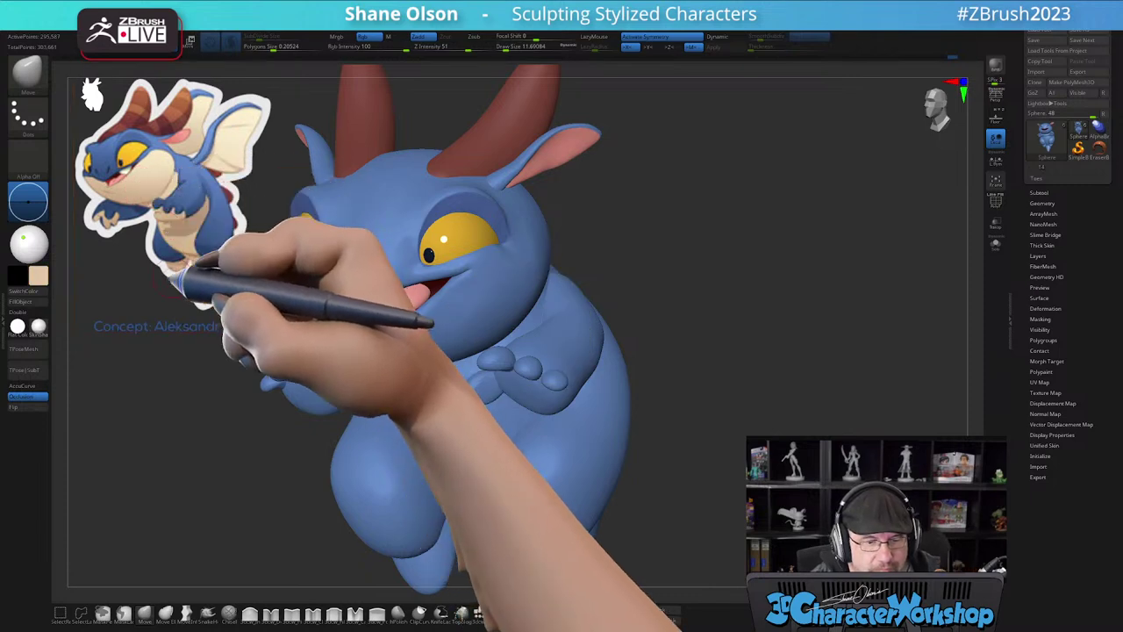
right_drag(518, 301, 467, 362)
key(ctrl+z)
click(524, 613)
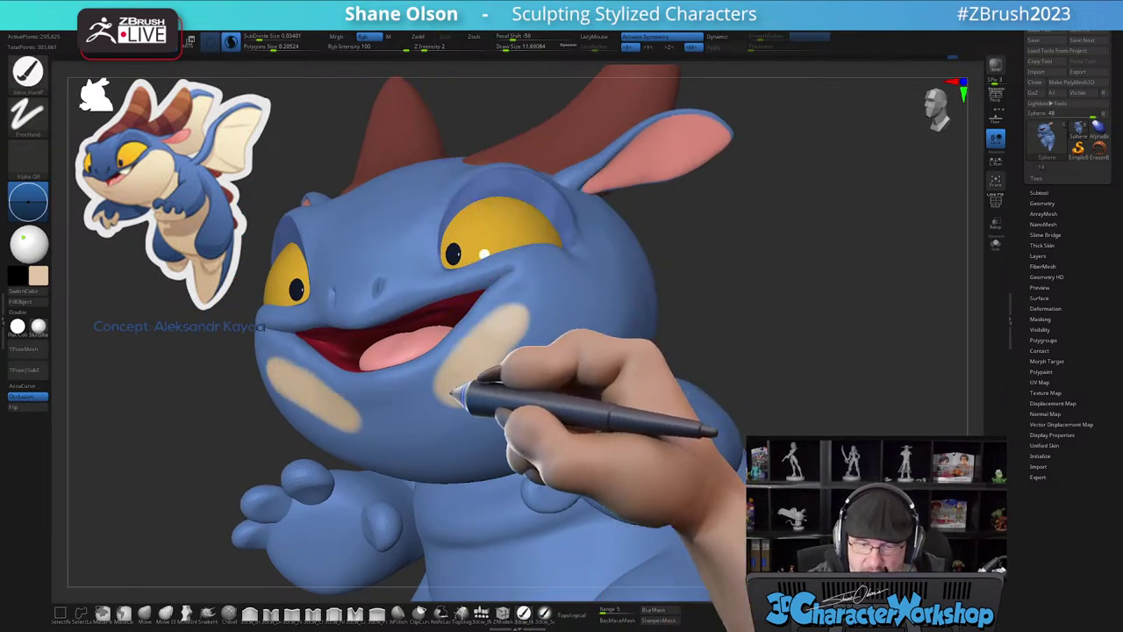
- Reduce the draw size to about 5 and paint cream up past the mouth corner and along the lower lip
mouse_move(480, 376)
alt+right_down()
mouse_move(514, 411)
mouse_move(515, 393)
mouse_move(537, 388)
mouse_move(552, 361)
mouse_move(557, 372)
mouse_move(549, 353)
mouse_move(545, 371)
mouse_move(548, 341)
alt+right_up()
key(s)
drag(532, 158, 533, 202)
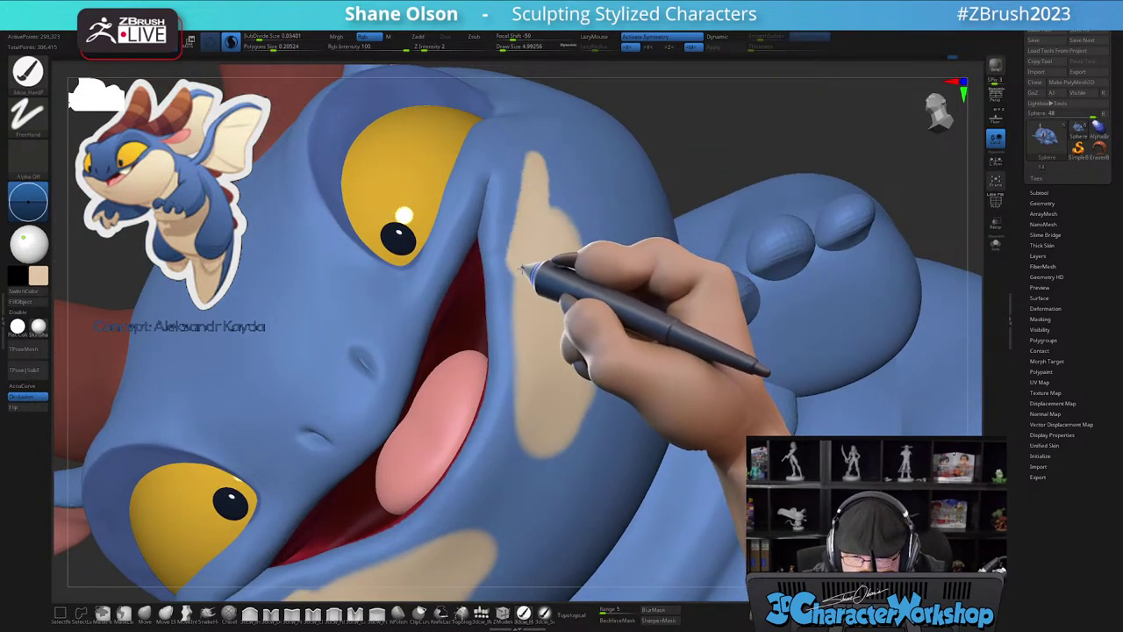
drag(493, 419, 484, 464)
mouse_move(504, 439)
right_down()
mouse_move(537, 409)
mouse_move(542, 355)
right_up()
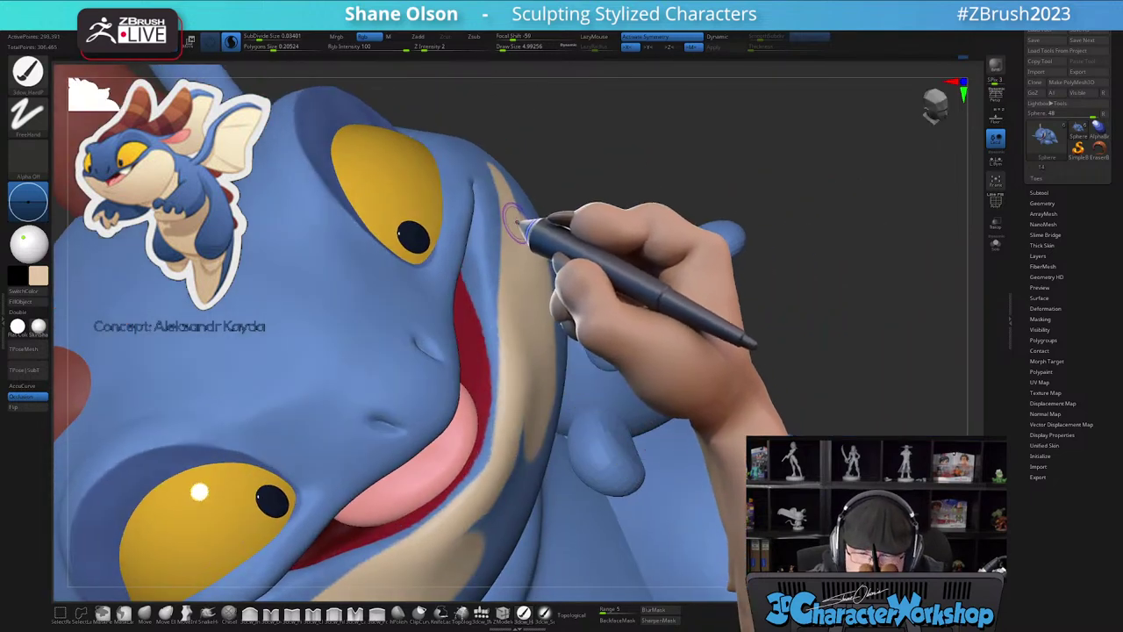
- Reduce the draw size to about 3.7 and fill the cream edge along the mouth corner and lower lip
right_drag(516, 220, 511, 234)
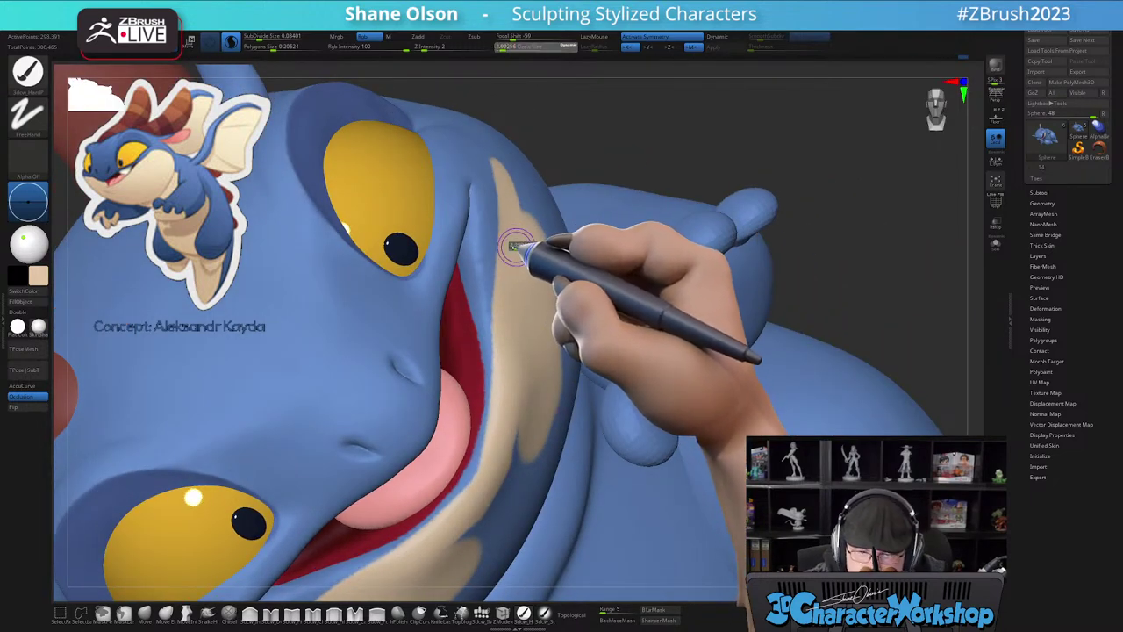
drag(503, 178, 506, 229)
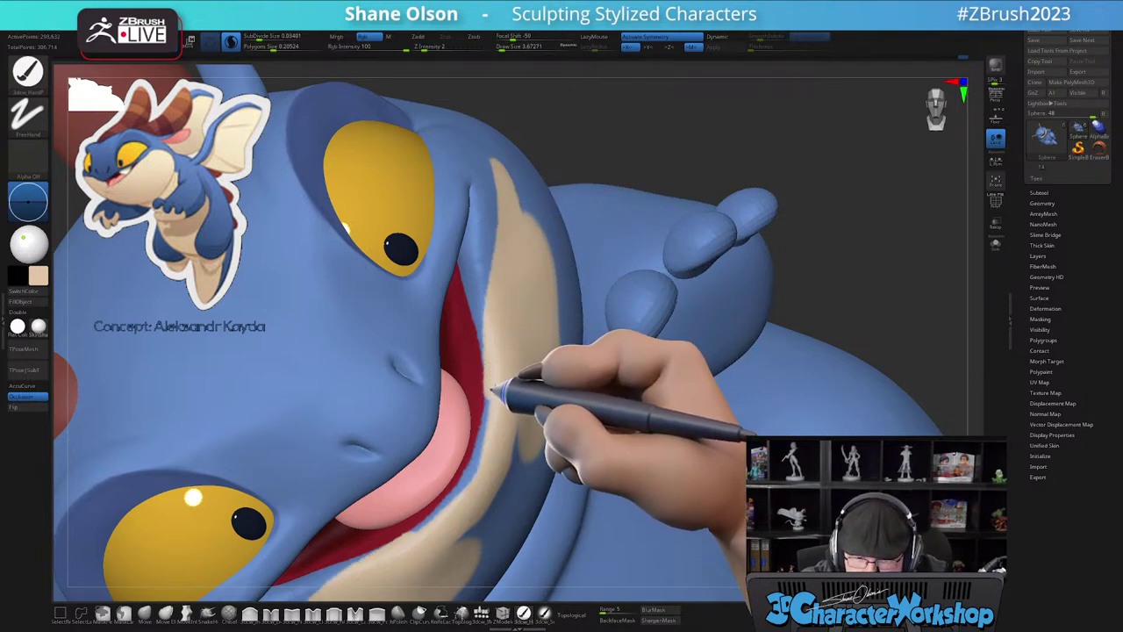
drag(482, 444, 465, 488)
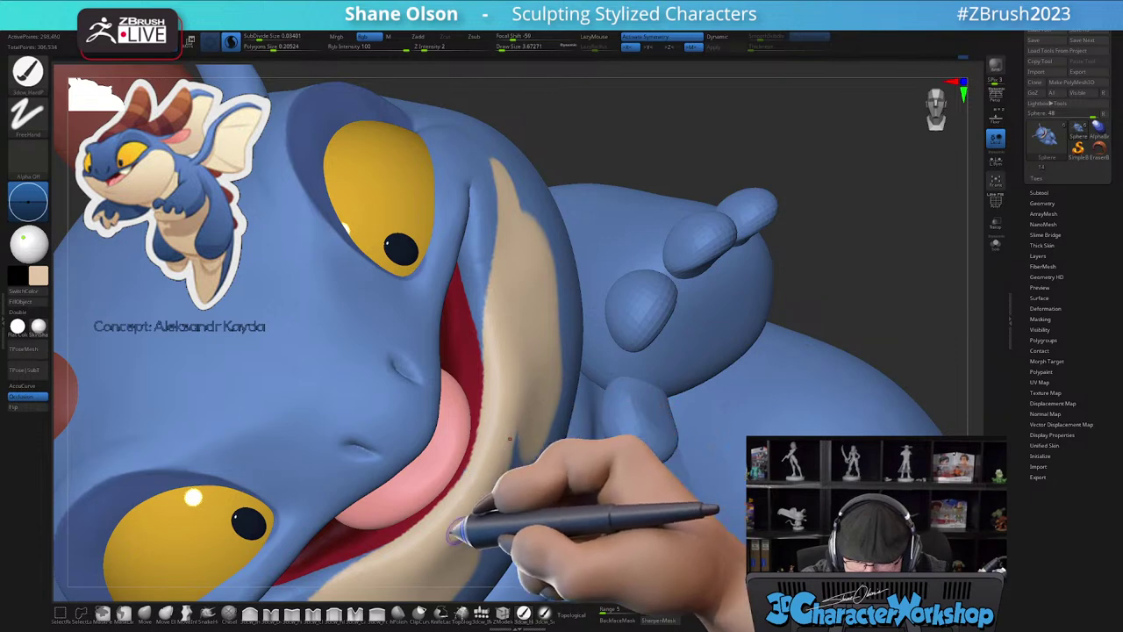
- Raise the draw size to about 6.6 and extend the cream from the mouth corners back over the cheeks
mouse_move(532, 380)
ctrl+right_down()
mouse_move(534, 336)
mouse_move(526, 366)
ctrl+right_up()
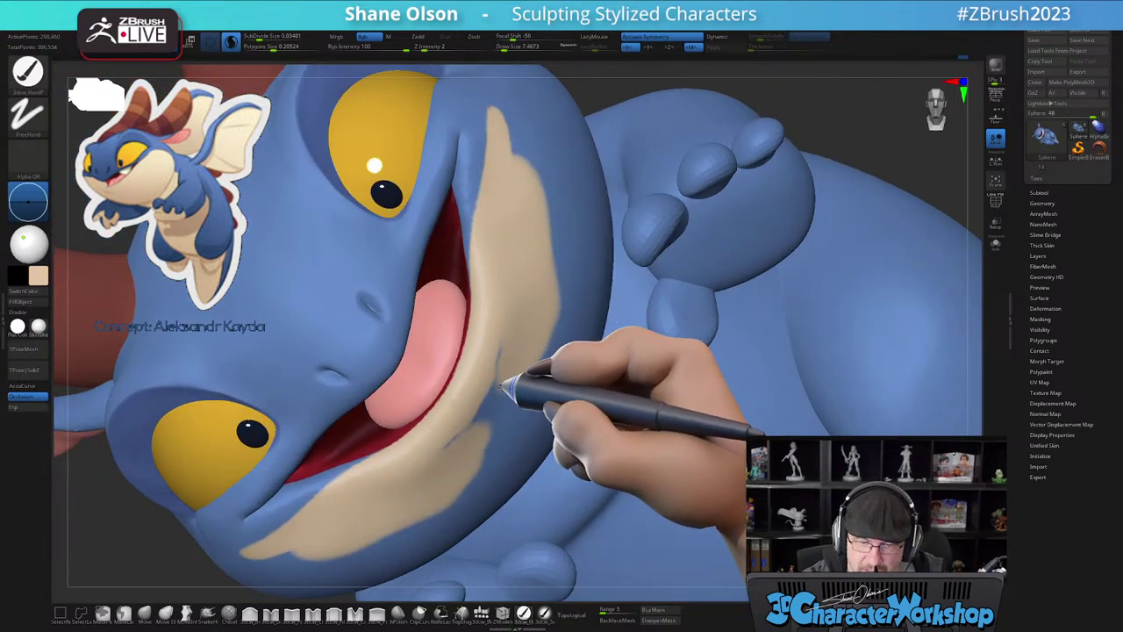
alt+right_drag(536, 305, 509, 437)
mouse_move(515, 397)
right_down()
mouse_move(520, 301)
mouse_move(498, 383)
right_up()
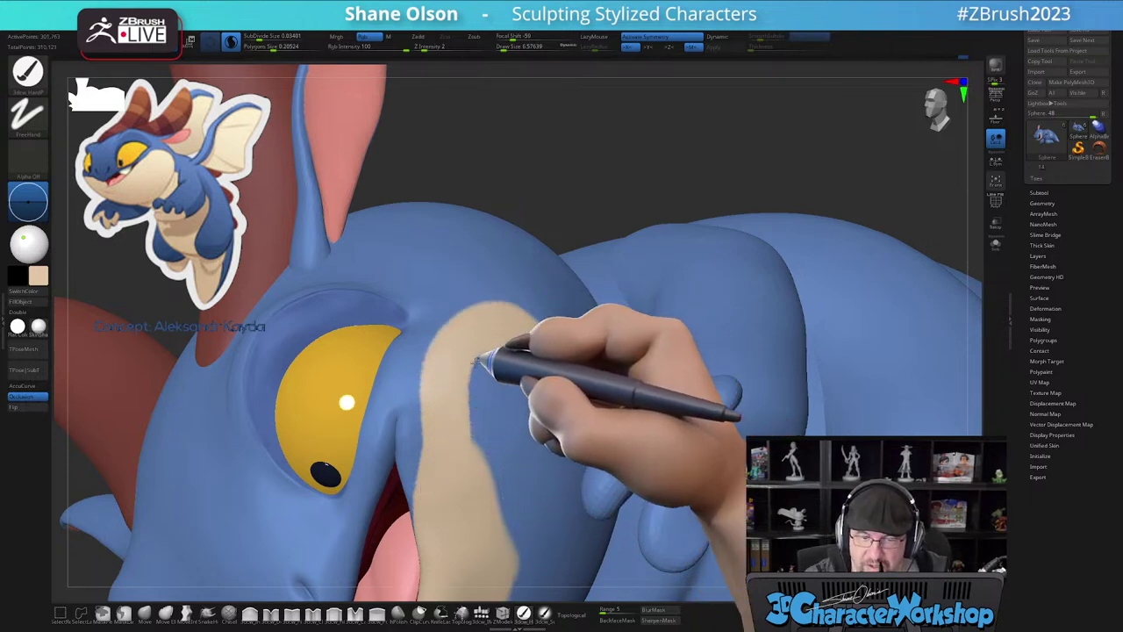
mouse_move(486, 402)
right_down()
mouse_move(483, 389)
mouse_move(497, 392)
mouse_move(463, 449)
right_up()
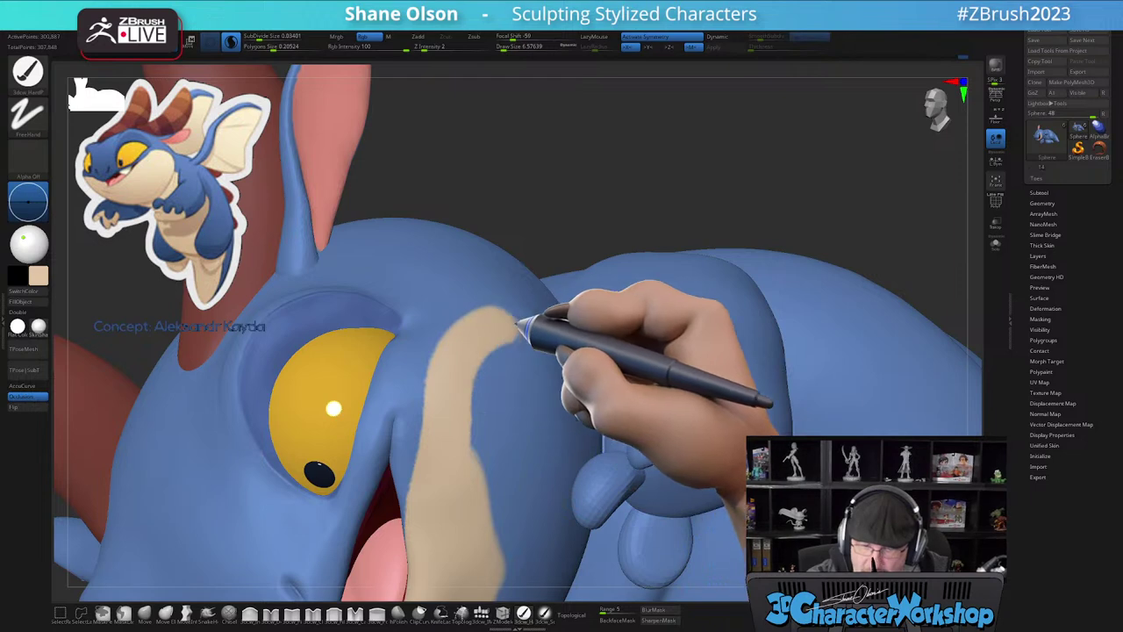
right_drag(562, 393, 586, 379)
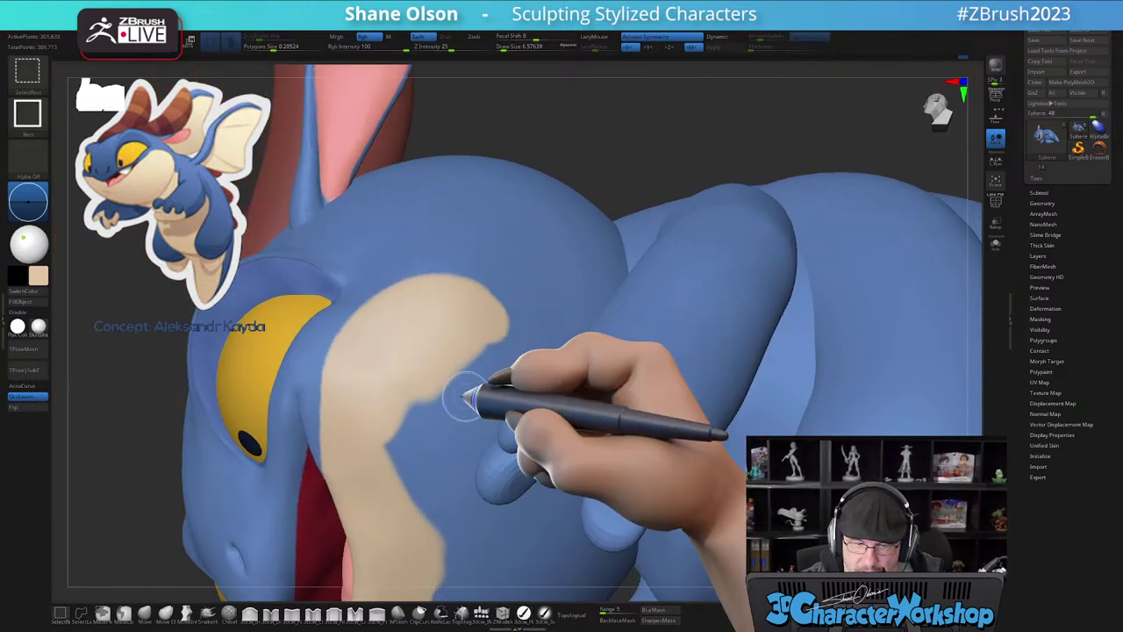
- Isolate the head and paint a cream strip across its underside, starting from the rear of the cheek patch
ctrl+shift+click(467, 398)
right_drag(486, 404, 536, 389)
right_drag(466, 359, 470, 441)
alt+right_drag(455, 237, 463, 478)
right_drag(488, 421, 448, 390)
alt+right_drag(503, 359, 519, 446)
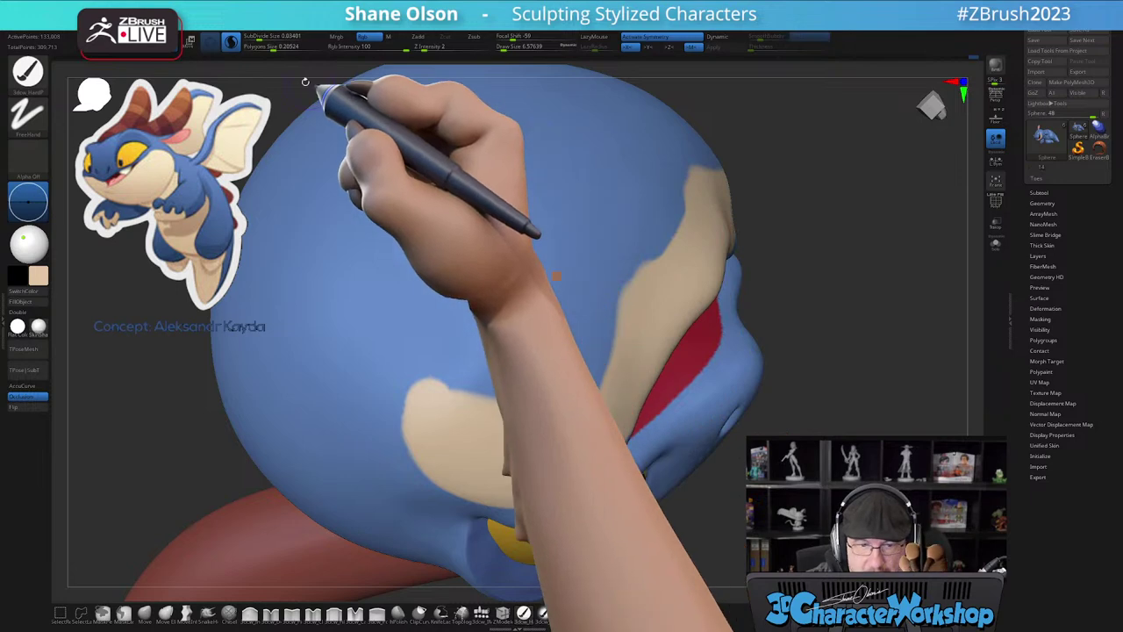
drag(562, 133, 424, 314)
drag(410, 413, 443, 465)
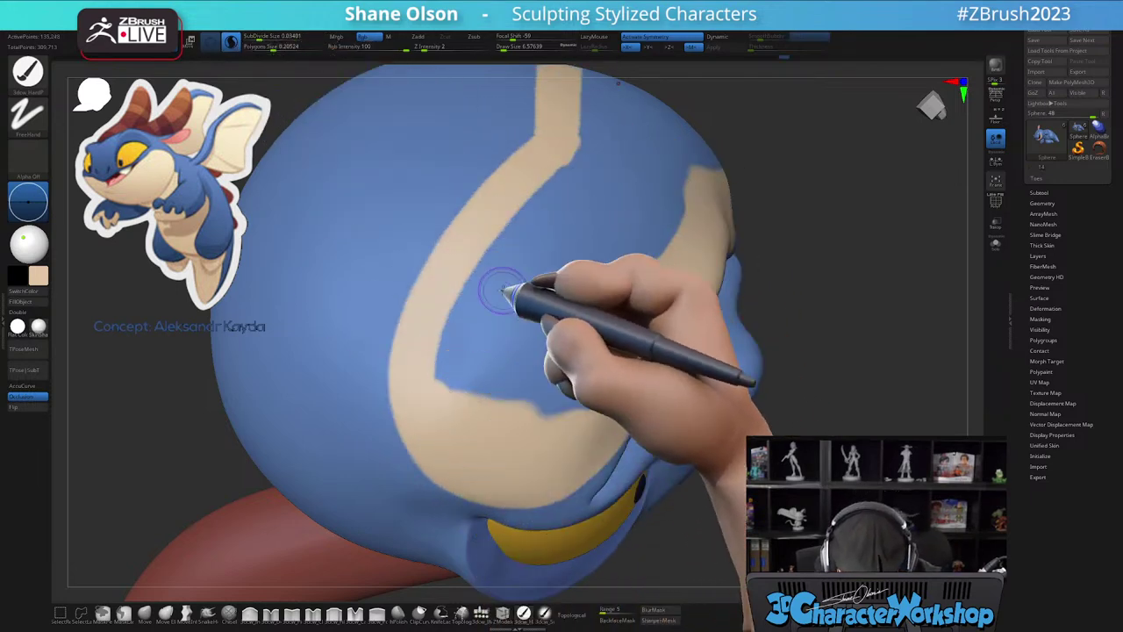
- Fill the blue area under the chin between the cream strip and the jaw with cream
drag(585, 77, 486, 280)
mouse_move(500, 408)
mouse_down()
mouse_move(602, 377)
mouse_move(688, 231)
mouse_move(529, 260)
mouse_move(618, 332)
mouse_move(583, 267)
mouse_move(598, 162)
mouse_move(637, 188)
mouse_move(605, 208)
mouse_up()
mouse_move(507, 269)
right_down()
mouse_move(529, 249)
mouse_move(521, 243)
mouse_move(541, 322)
right_up()
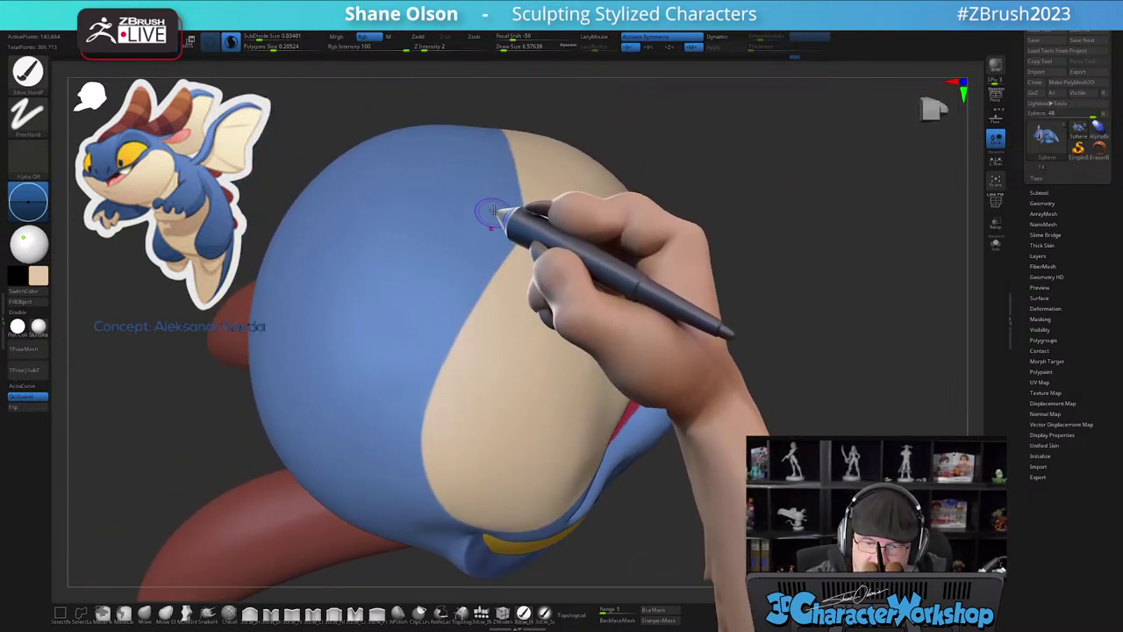
- Widen the cream backward under the head, even out its rear edge into a straight line, and show all parts again
drag(482, 237, 429, 416)
drag(506, 211, 490, 290)
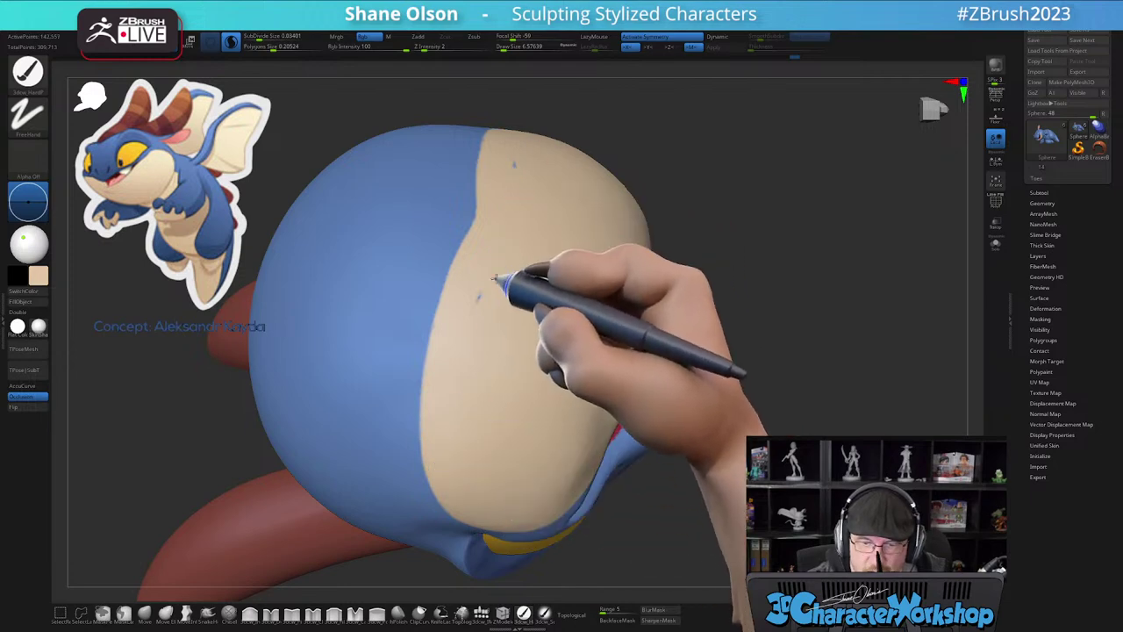
mouse_move(506, 265)
right_down()
mouse_move(524, 296)
mouse_move(513, 296)
right_up()
drag(474, 228, 453, 467)
drag(465, 204, 459, 373)
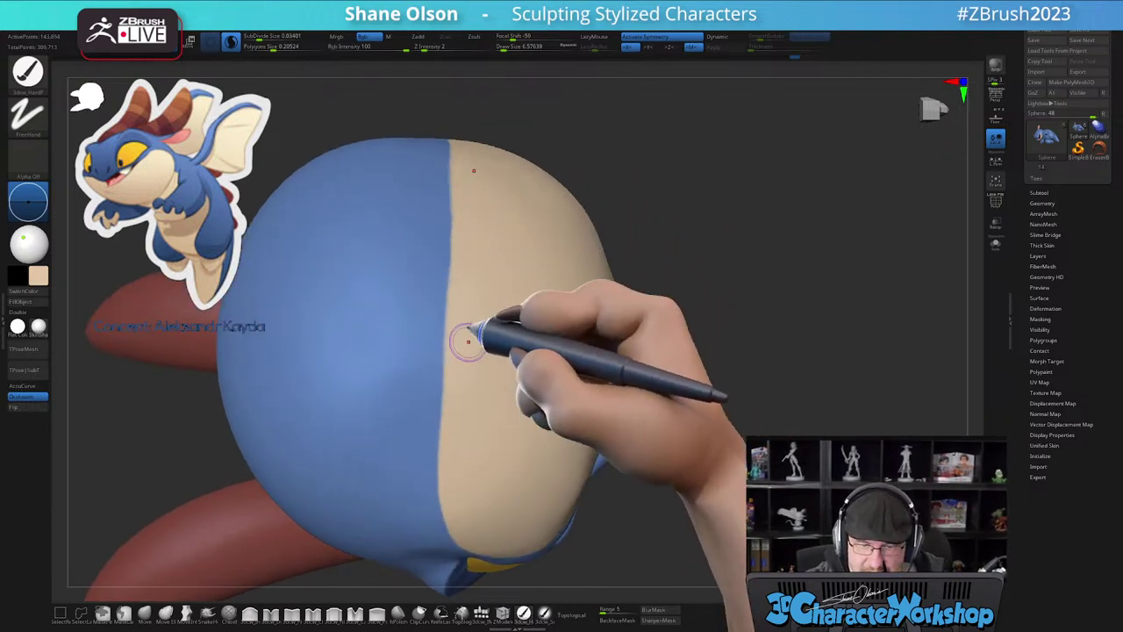
drag(460, 180, 453, 474)
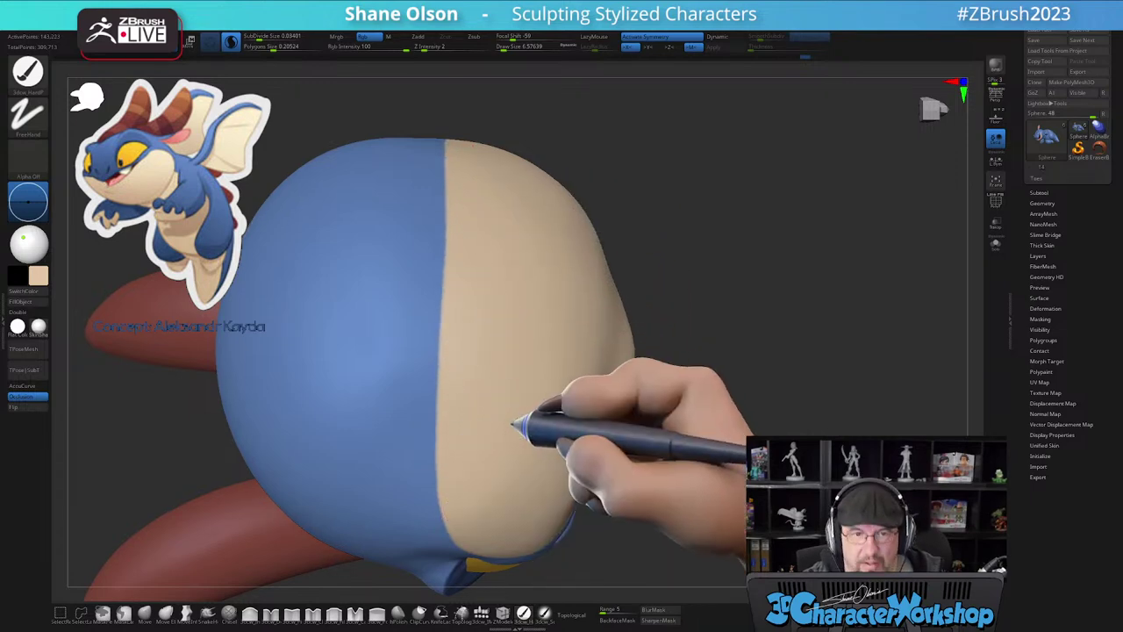
ctrl+right_drag(514, 421, 529, 356)
mouse_move(546, 316)
right_down()
mouse_move(700, 449)
mouse_move(648, 461)
mouse_move(713, 432)
mouse_move(746, 441)
mouse_move(725, 428)
mouse_move(741, 354)
mouse_move(686, 370)
mouse_move(711, 368)
mouse_move(740, 346)
mouse_move(735, 355)
right_up()
ctrl+shift+click(679, 460)
ctrl+right_drag(543, 286, 554, 344)
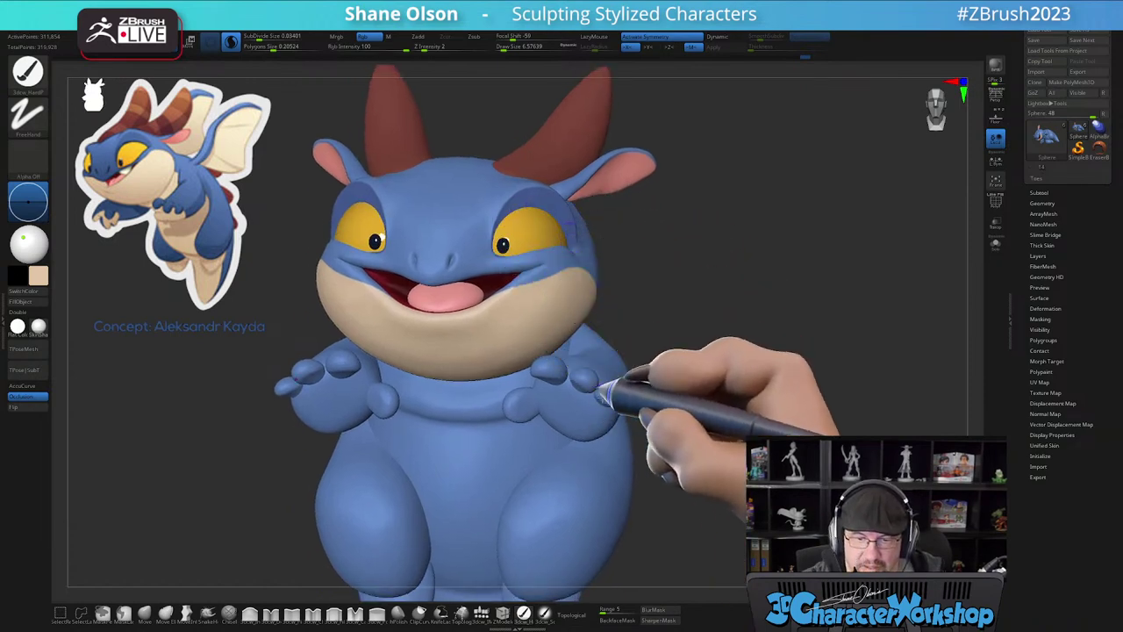
- Mask everything except the body, set the draw size to about 8.4 and paint cream down the middle of the belly
right_drag(632, 466, 551, 414)
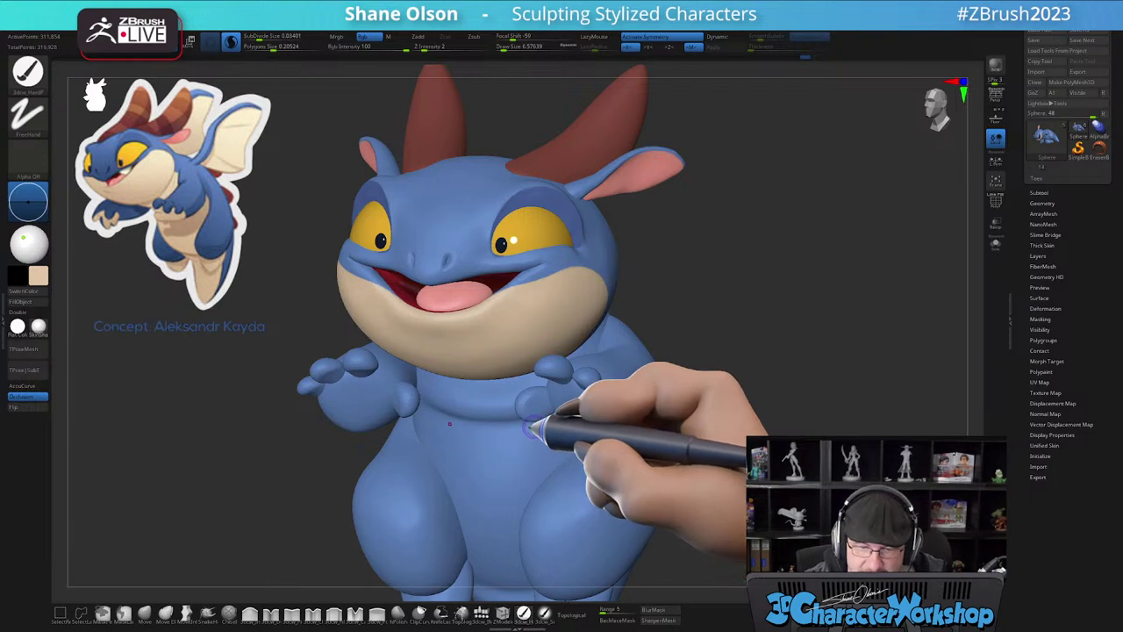
key(w)
ctrl+click(527, 476)
mouse_move(564, 437)
right_down()
mouse_move(585, 448)
mouse_move(612, 439)
mouse_move(580, 450)
right_up()
key(q)
right_drag(686, 449, 667, 430)
mouse_move(499, 461)
alt+right_down()
mouse_move(494, 378)
mouse_move(510, 343)
alt+right_up()
key(])
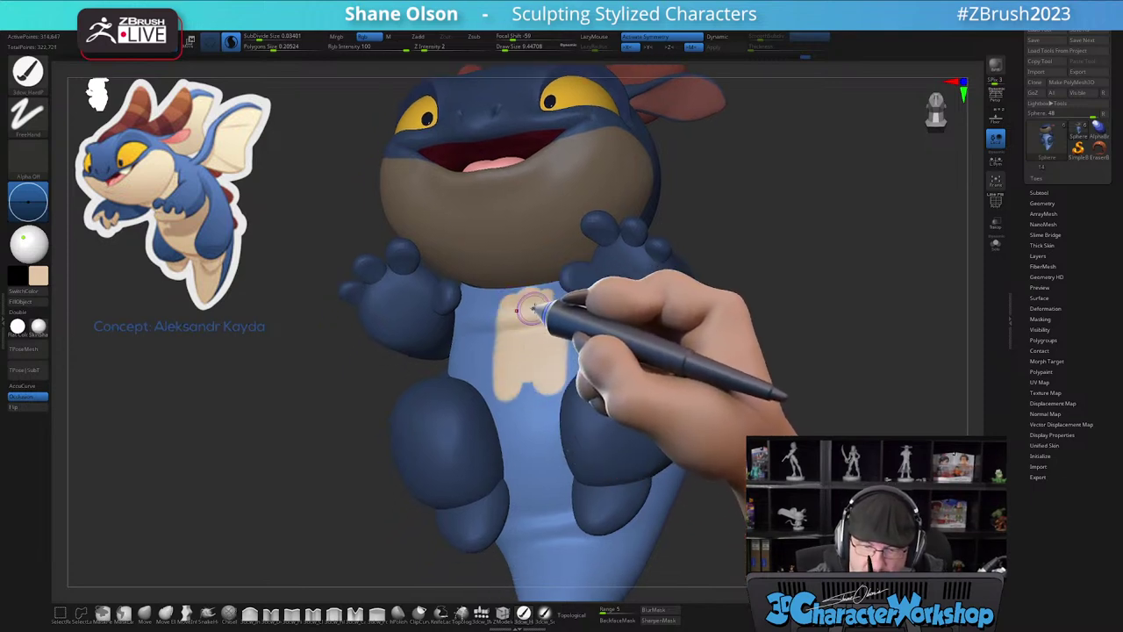
right_drag(518, 329, 524, 350)
drag(539, 383, 556, 519)
- Isolate the body and paint the belly's cream side edge from the neck fold down toward the tail
mouse_move(557, 519)
alt+right_down()
mouse_move(539, 326)
mouse_move(546, 362)
mouse_move(582, 392)
alt+right_up()
right_drag(509, 243, 532, 400)
ctrl+shift+click(530, 395)
mouse_move(520, 319)
right_down()
mouse_move(536, 293)
mouse_move(509, 296)
mouse_move(512, 338)
right_up()
mouse_move(452, 233)
mouse_down()
mouse_move(431, 321)
mouse_move(426, 427)
mouse_move(454, 524)
mouse_move(477, 552)
mouse_up()
alt+right_drag(474, 303, 469, 250)
mouse_move(447, 190)
mouse_down()
mouse_move(430, 327)
mouse_move(446, 416)
mouse_move(482, 241)
mouse_move(483, 340)
mouse_up()
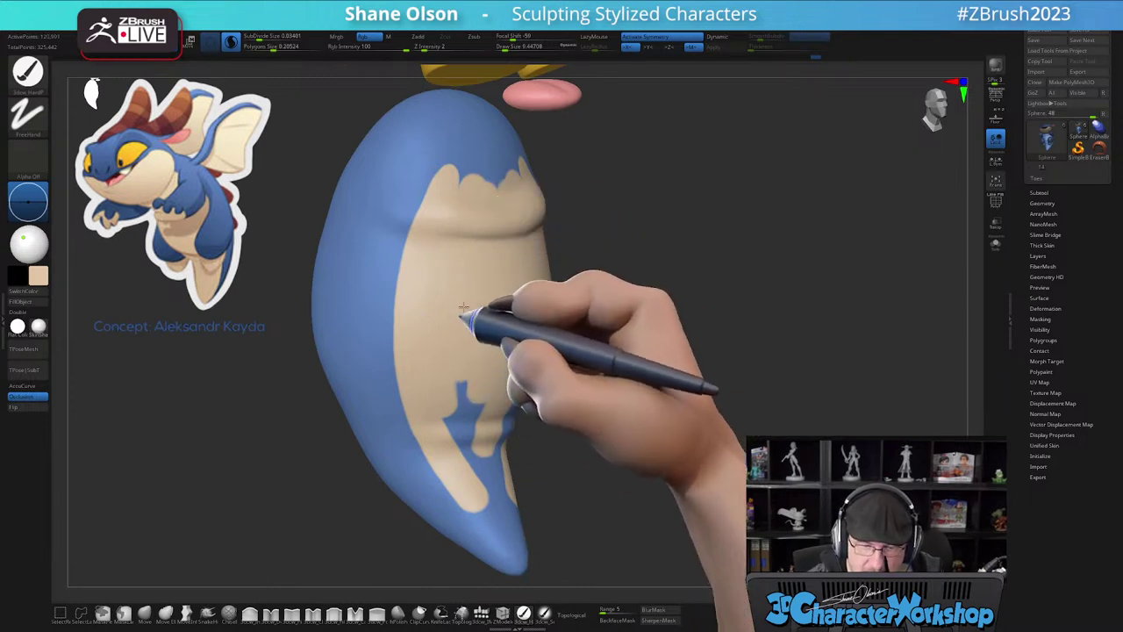
- Extend the cream down the front of the tail to its tip and fill the remaining blue gap
alt+right_drag(486, 467, 424, 351)
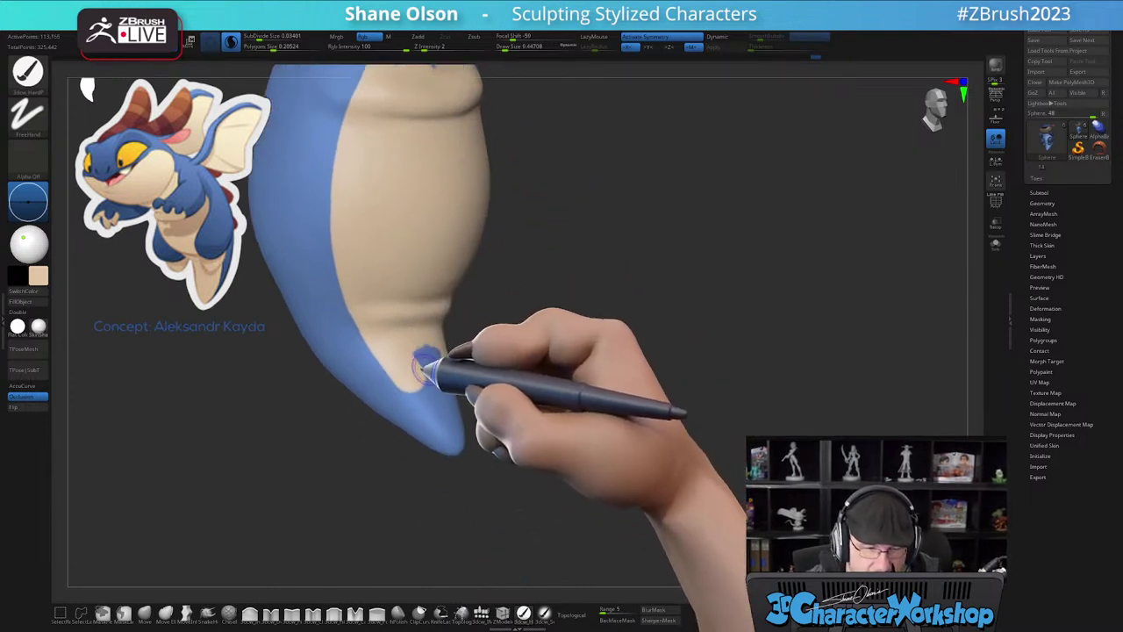
drag(358, 255, 399, 375)
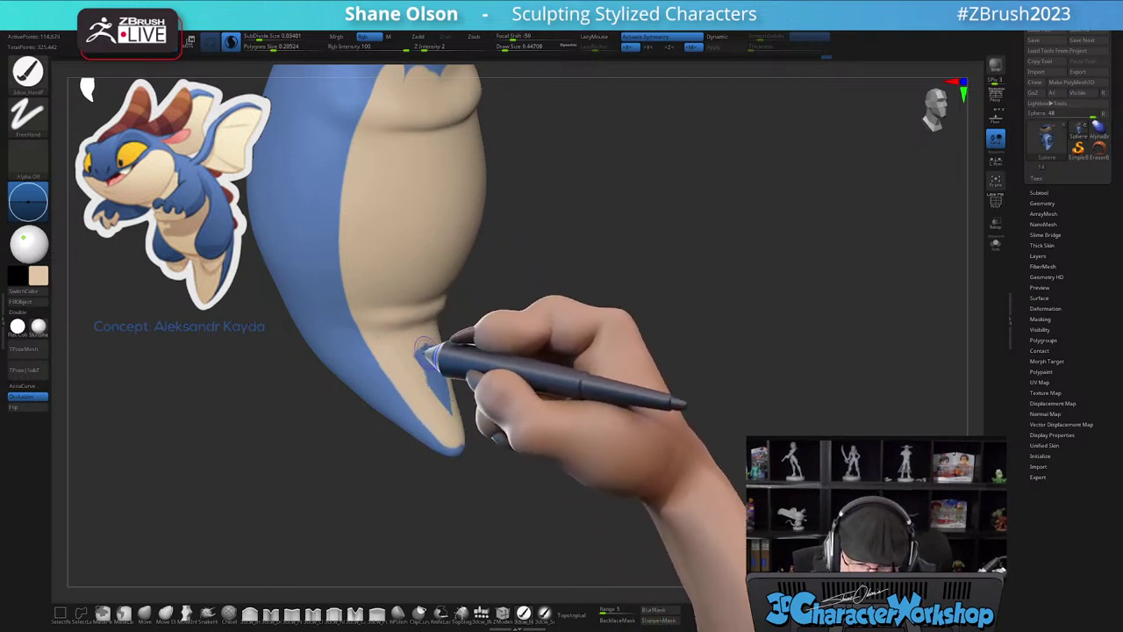
mouse_move(474, 392)
ctrl+right_down()
mouse_move(454, 427)
mouse_move(451, 469)
mouse_move(444, 460)
ctrl+right_up()
key([)
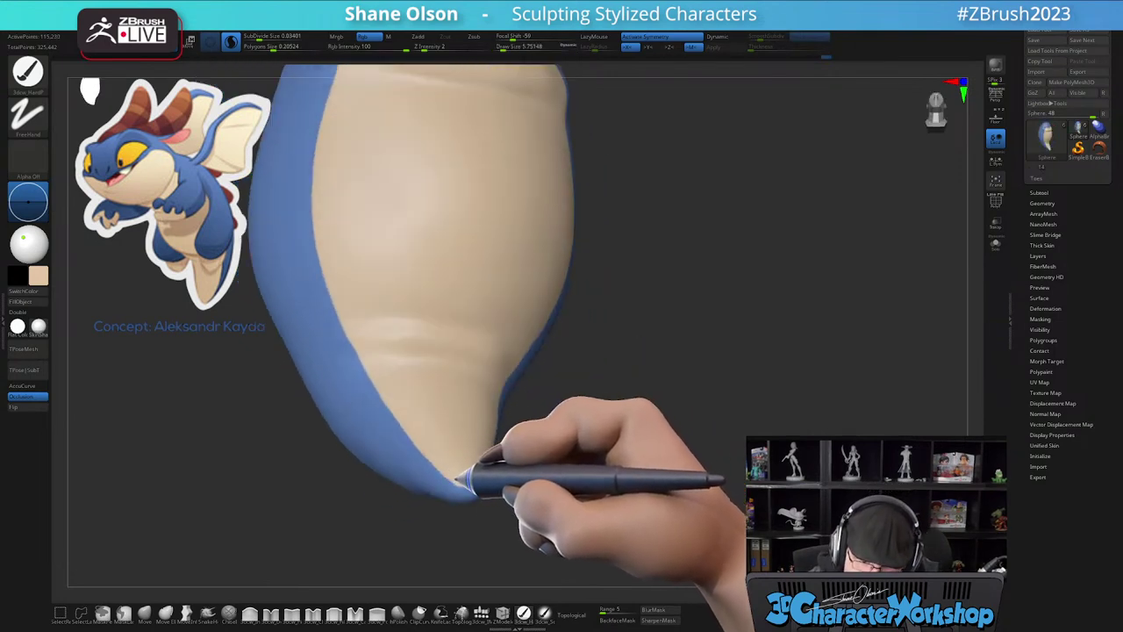
- Reduce the draw size to about 2.2 and clean up the cream edge along the tail tip
mouse_move(451, 411)
ctrl+right_down()
mouse_move(464, 461)
mouse_move(418, 391)
mouse_move(422, 410)
ctrl+right_up()
key([)
drag(269, 269, 308, 325)
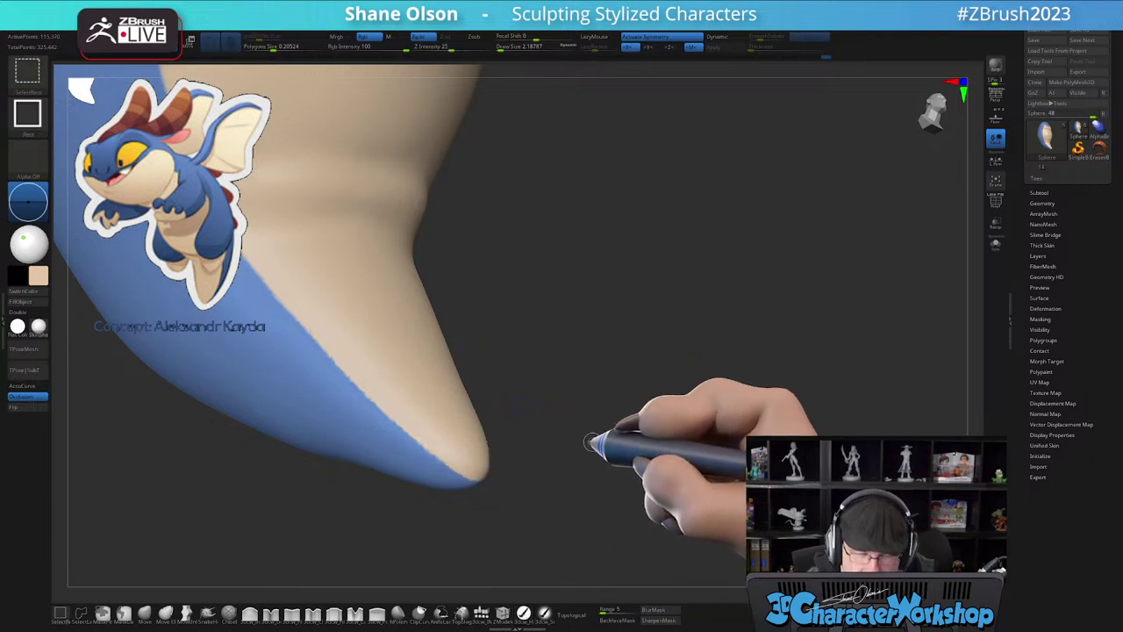
- Show all parts of the dragon again and clear the mask
ctrl+shift+click(607, 444)
ctrl+right_drag(609, 444, 538, 327)
alt+right_drag(538, 327, 645, 588)
shift+right_drag(634, 494, 644, 484)
ctrl+drag(644, 484, 660, 444)
right_drag(660, 426, 626, 430)
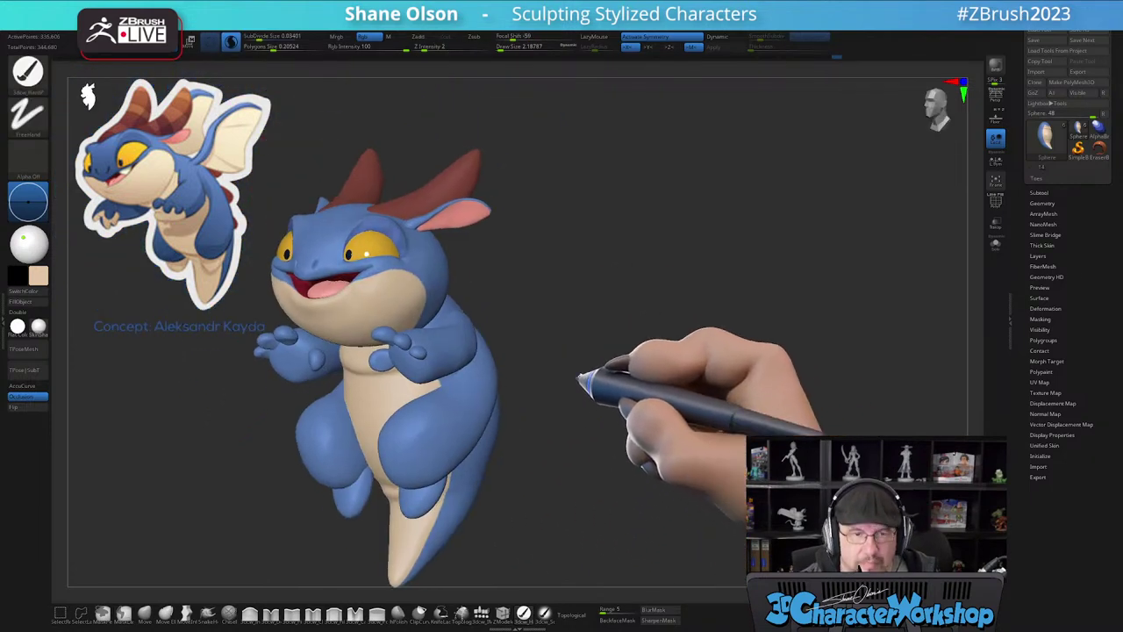
alt+right_drag(585, 373, 740, 310)
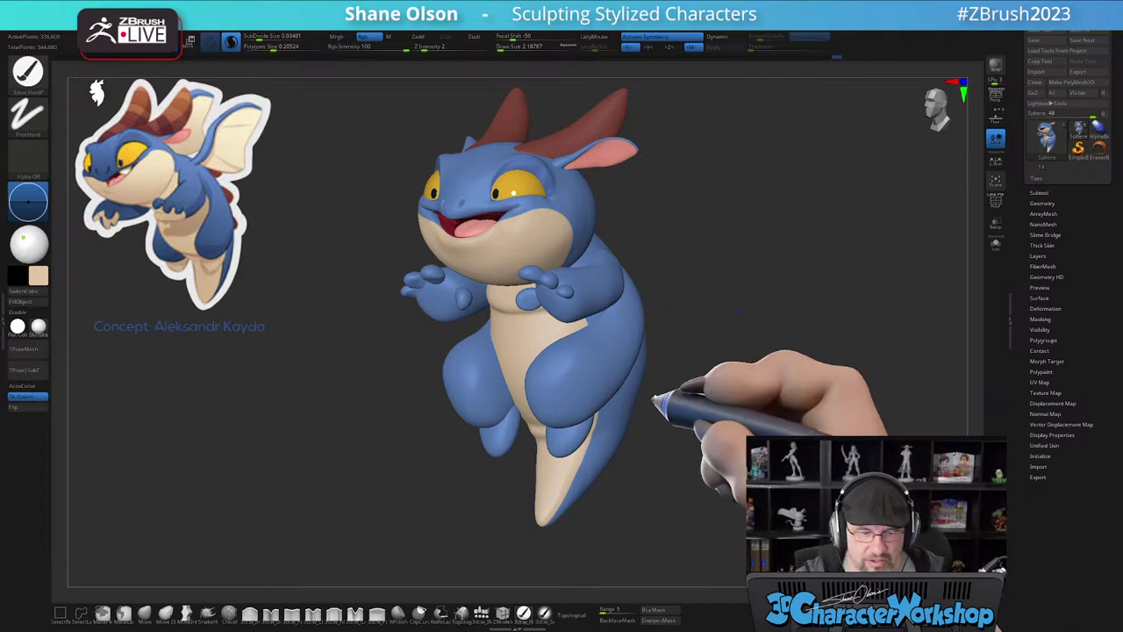
drag(657, 396, 668, 387)
mouse_move(674, 323)
alt+mouse_down()
mouse_move(669, 395)
mouse_move(709, 401)
mouse_move(650, 411)
alt+mouse_up()
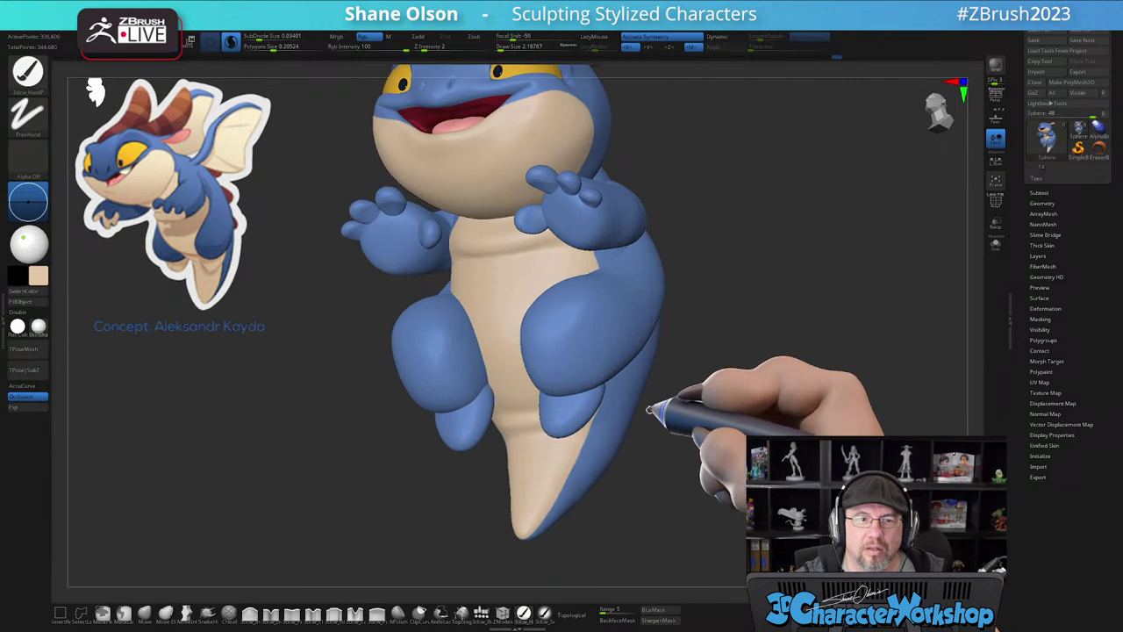
key(bracketright)
click(571, 409)
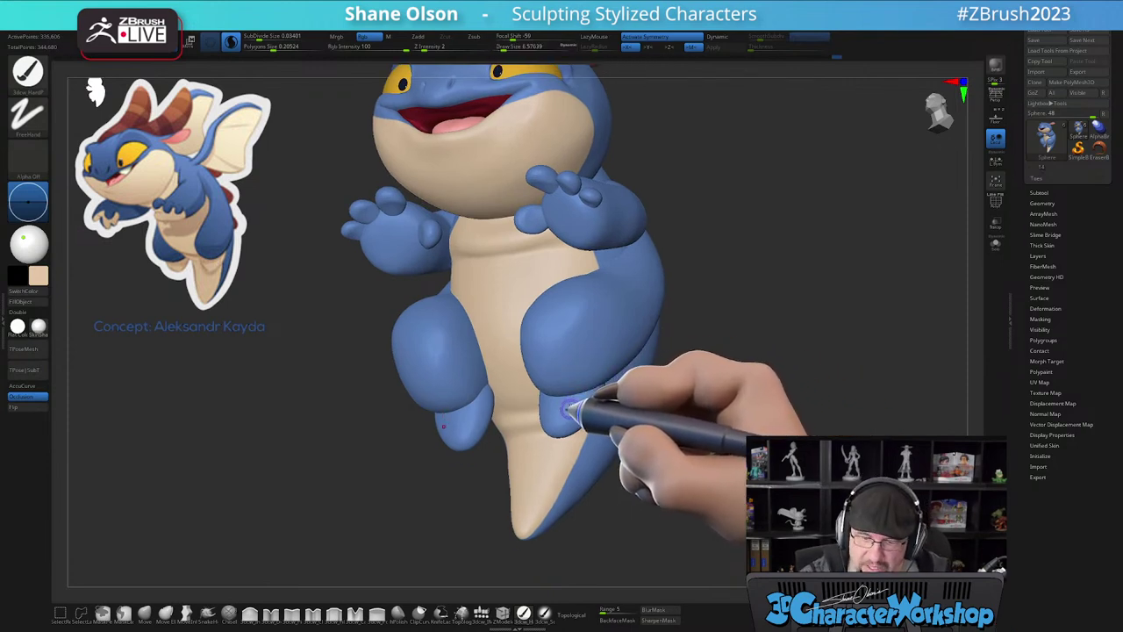
key(ctrl+z)
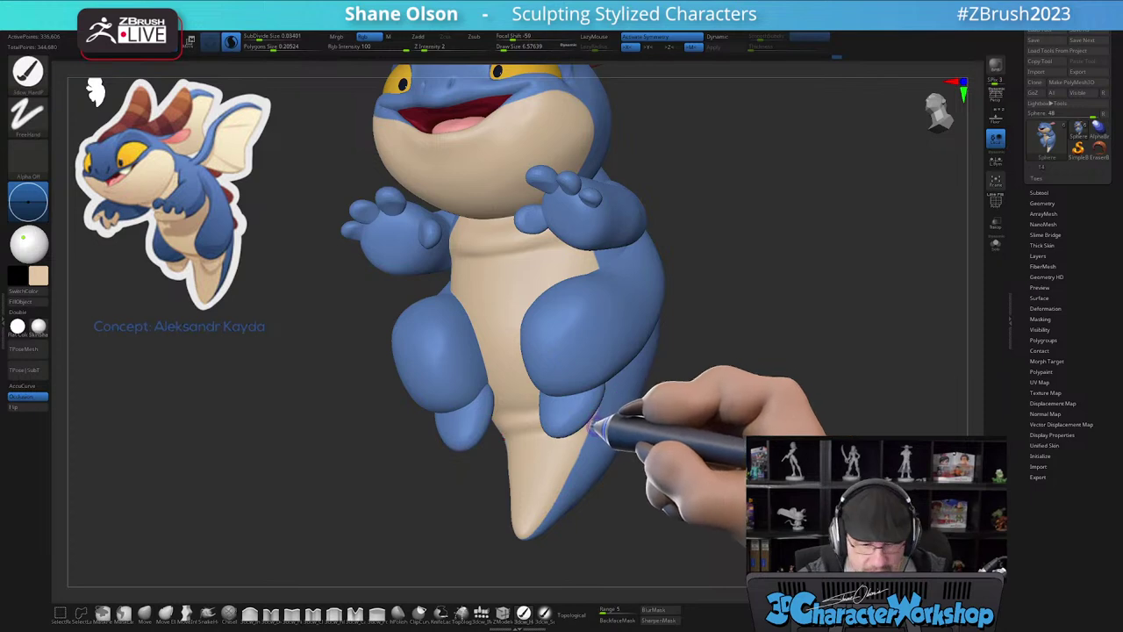
- Isolate the two feet below the thighs, paint them entirely cream with a draw size of about 35, and show all parts
ctrl+shift+click(582, 412)
mouse_move(630, 389)
mouse_down()
mouse_move(647, 389)
mouse_move(576, 407)
mouse_up()
drag(688, 409, 583, 409)
drag(492, 426, 606, 423)
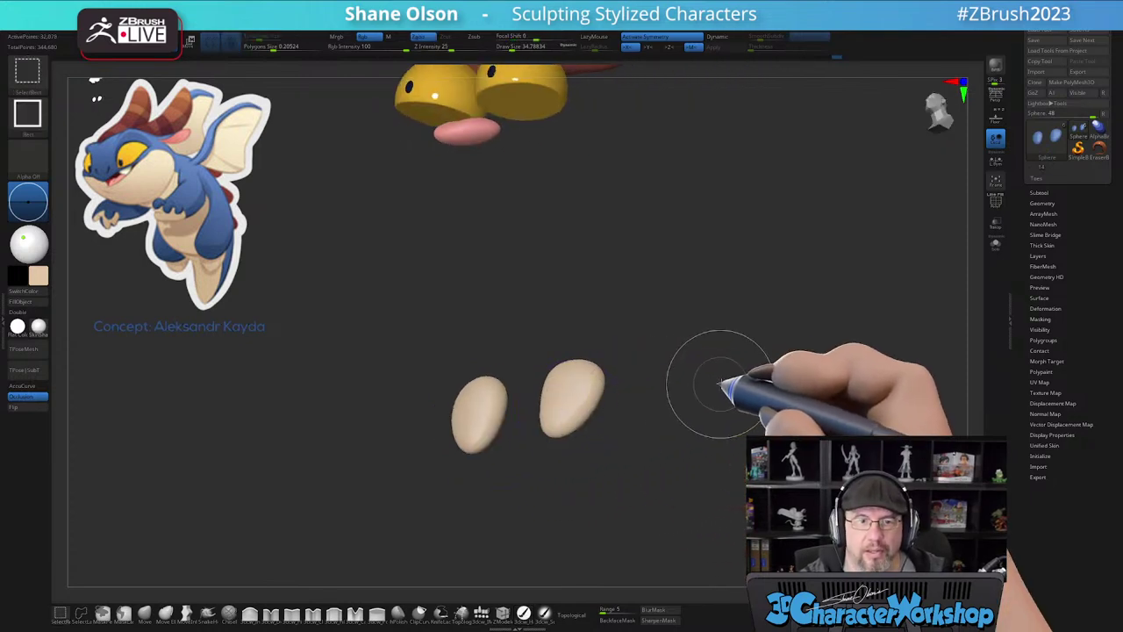
ctrl+shift+click(723, 404)
- Check the mesh density with the polyframe display and smooth the fingers and thumbs with Sculptris Pro, then hide the polyframe
mouse_move(753, 424)
mouse_down()
mouse_move(697, 431)
mouse_move(682, 376)
mouse_move(697, 376)
mouse_move(676, 397)
mouse_move(662, 385)
mouse_up()
alt+drag(629, 290, 629, 430)
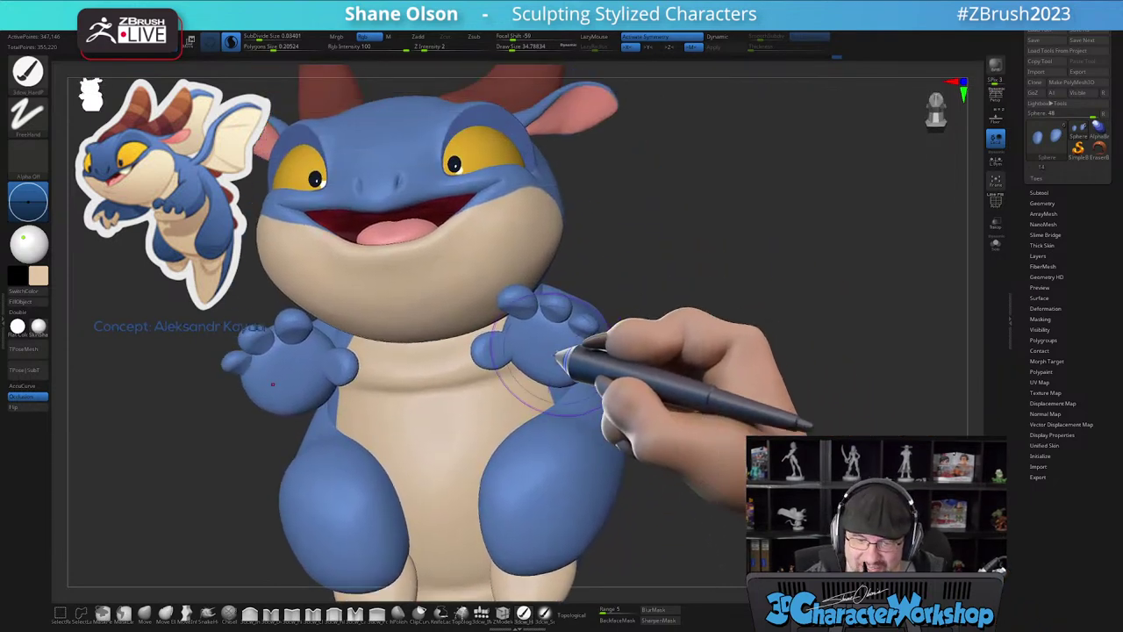
key(shift+f)
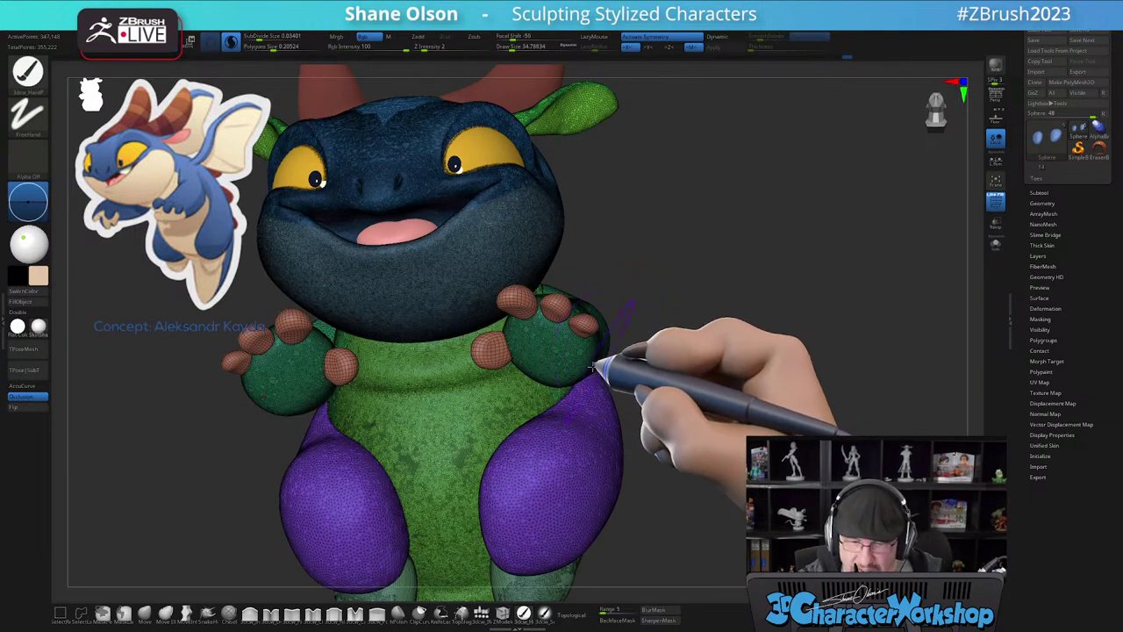
mouse_move(500, 342)
shift+mouse_down()
mouse_move(525, 301)
mouse_move(570, 307)
mouse_move(572, 326)
mouse_move(562, 299)
mouse_move(491, 347)
shift+mouse_up()
mouse_move(577, 368)
mouse_down()
mouse_move(608, 350)
mouse_move(584, 368)
mouse_up()
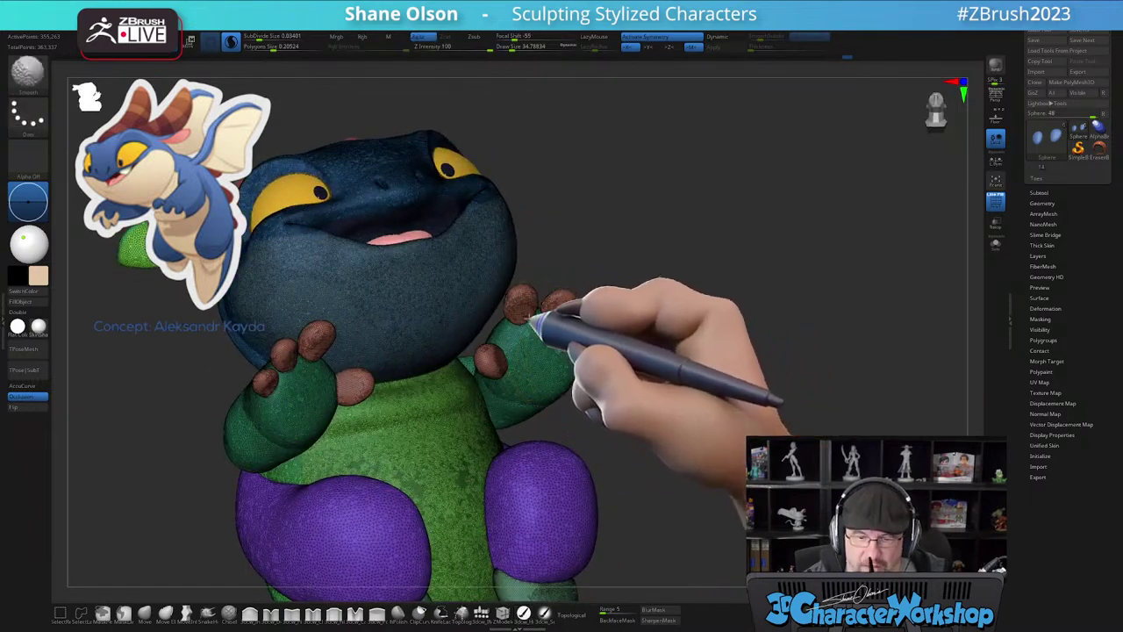
shift+drag(530, 321, 537, 312)
drag(633, 359, 563, 361)
key(shift+f)
- Set the draw size to about 7.5, isolate the hands and paint cream patches on the palms
mouse_move(595, 375)
right_down()
mouse_move(576, 389)
mouse_move(539, 351)
right_up()
key(s)
drag(533, 351, 549, 343)
mouse_move(549, 343)
alt+right_down()
mouse_move(591, 342)
mouse_move(572, 358)
mouse_move(588, 420)
mouse_move(582, 378)
mouse_move(583, 405)
alt+right_up()
ctrl+shift+click(572, 404)
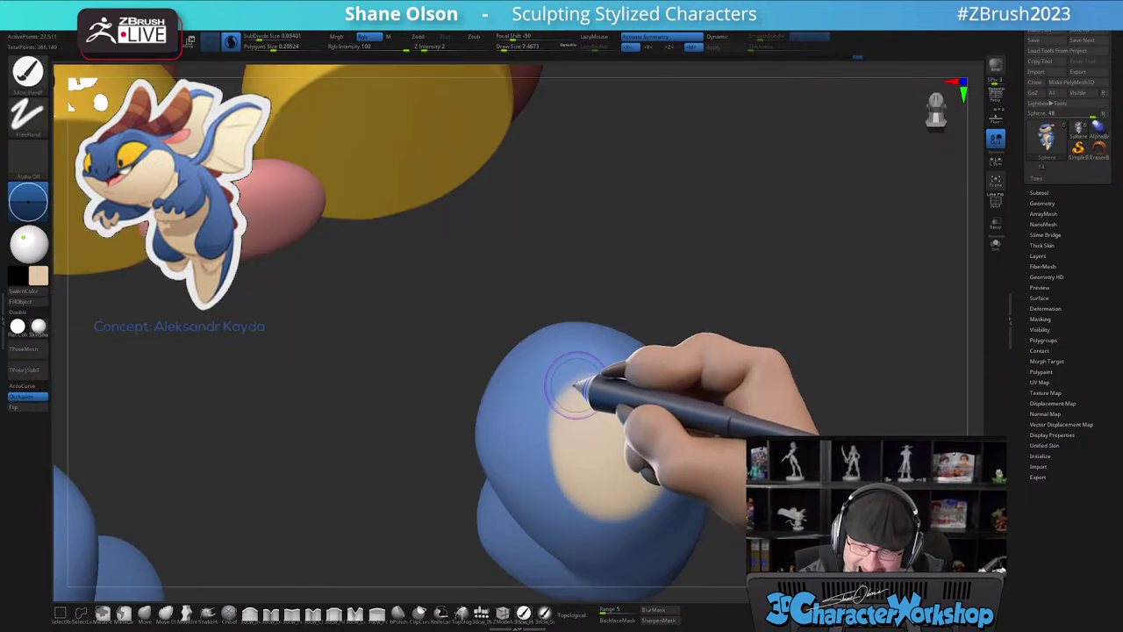
drag(561, 367, 572, 457)
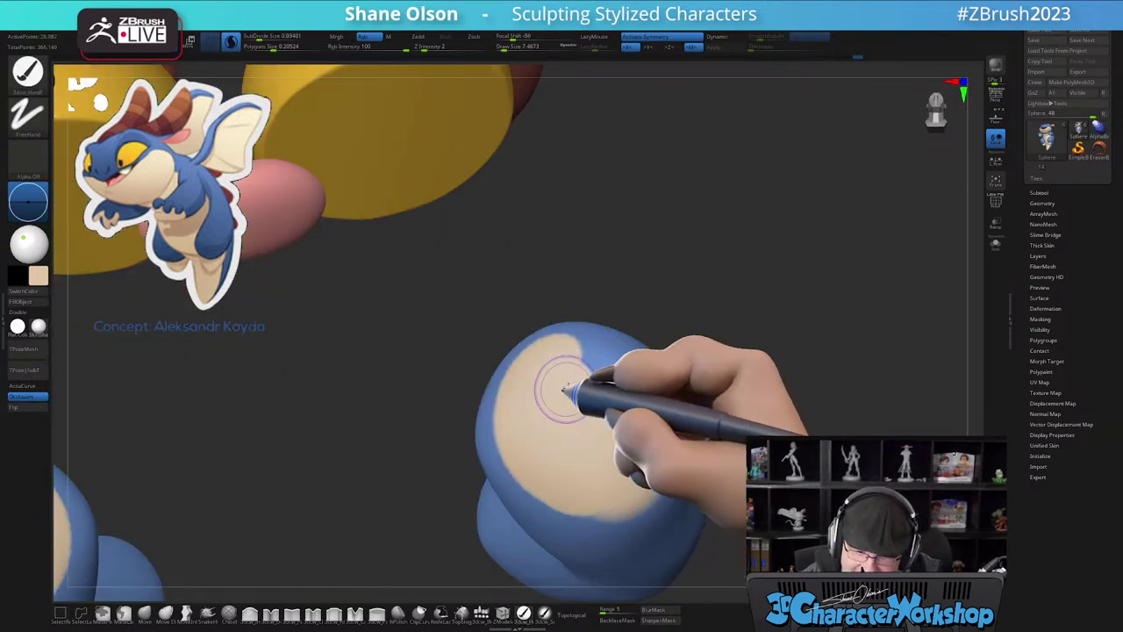
mouse_move(645, 414)
mouse_down()
mouse_move(632, 476)
mouse_move(556, 481)
mouse_up()
- Extend the cream patches toward the palm edges and round off their outlines
mouse_move(590, 432)
alt+right_down()
mouse_move(585, 398)
mouse_move(621, 393)
alt+right_up()
drag(511, 355, 504, 374)
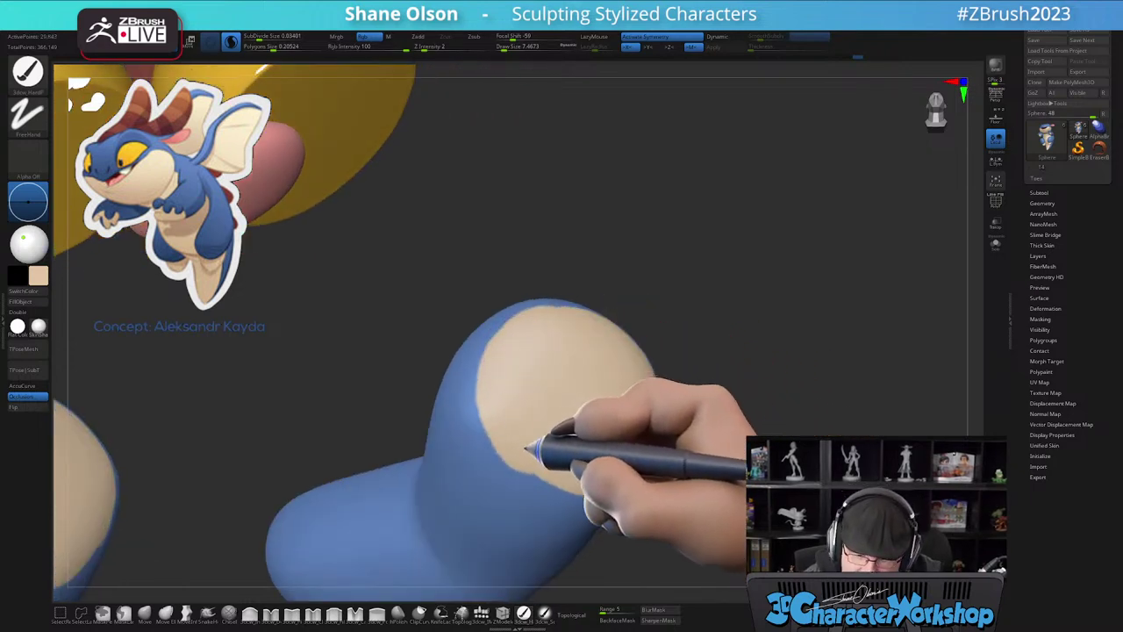
right_drag(606, 427, 547, 409)
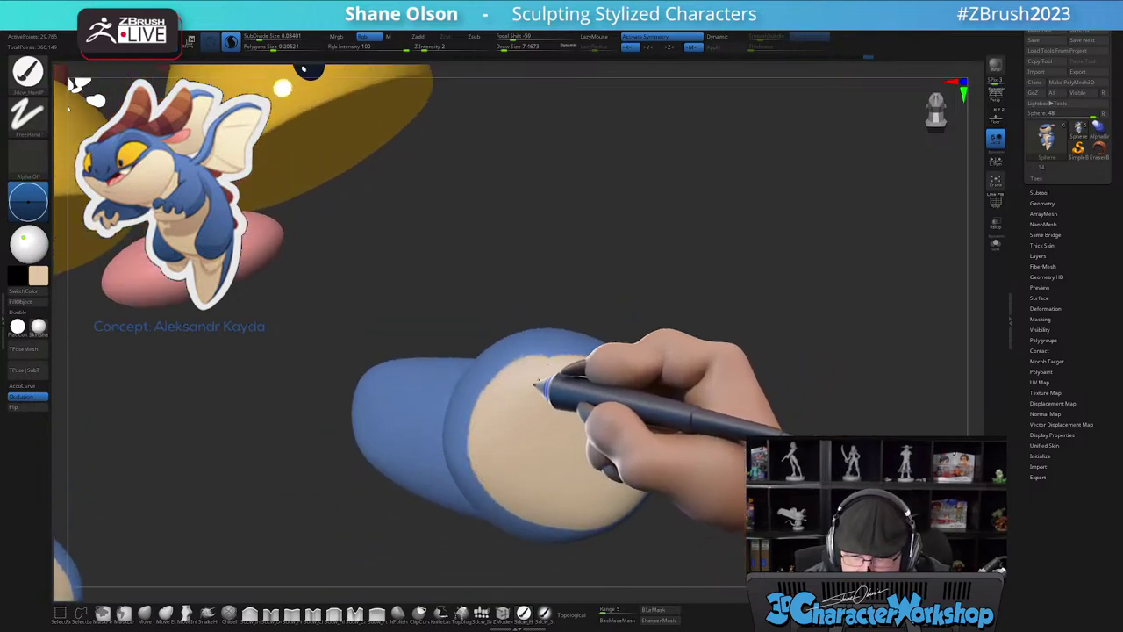